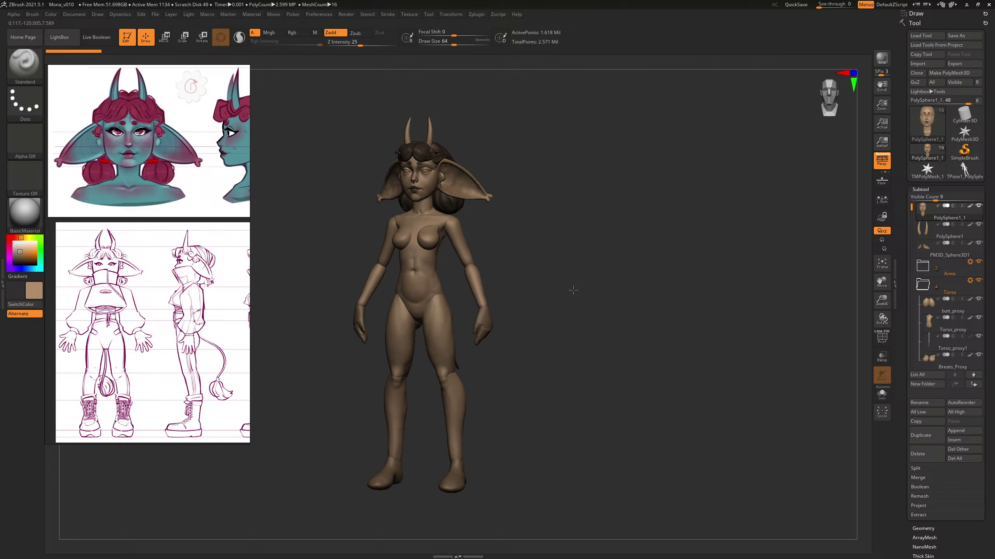
# Step: Examine the character's head from the front, comparing it with perspective on and off
pyautogui.moveTo(573, 290); pyautogui.dragTo(563, 290)
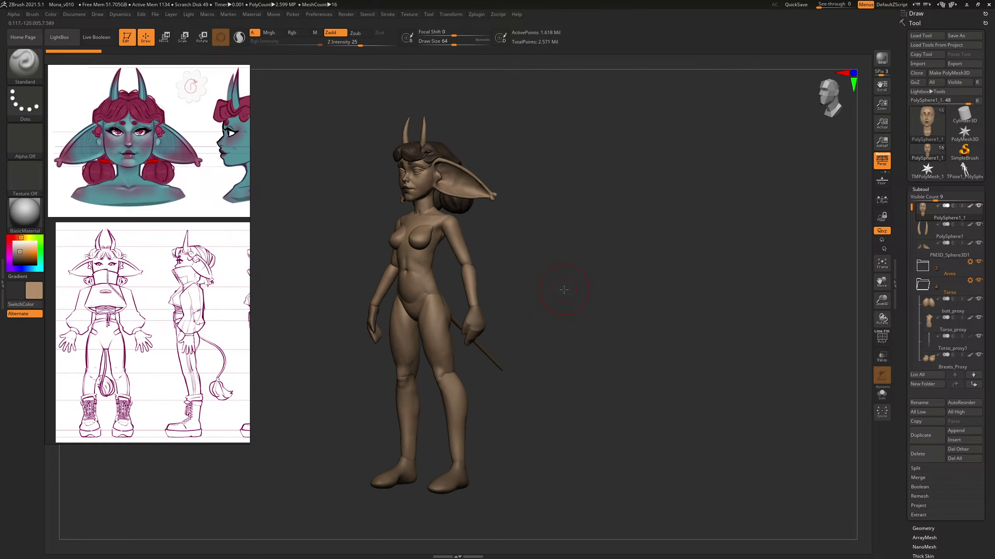
pyautogui.keyDown('alt'); pyautogui.moveTo(567, 341); pyautogui.dragTo(537, 423); pyautogui.keyUp('alt')
pyautogui.keyDown('alt'); pyautogui.moveTo(493, 346); pyautogui.dragTo(525, 404); pyautogui.keyUp('alt')
pyautogui.moveTo(528, 291)
pyautogui.mouseDown()
pyautogui.moveTo(544, 298)
pyautogui.moveTo(524, 259)
pyautogui.moveTo(675, 340)
pyautogui.moveTo(611, 258)
pyautogui.moveTo(644, 313)
pyautogui.moveTo(623, 265)
pyautogui.moveTo(633, 263)
pyautogui.moveTo(649, 400)
pyautogui.mouseUp()
pyautogui.moveTo(605, 239)
pyautogui.keyDown('alt'); pyautogui.mouseDown()
pyautogui.moveTo(615, 399)
pyautogui.moveTo(652, 345)
pyautogui.mouseUp(); pyautogui.keyUp('alt')
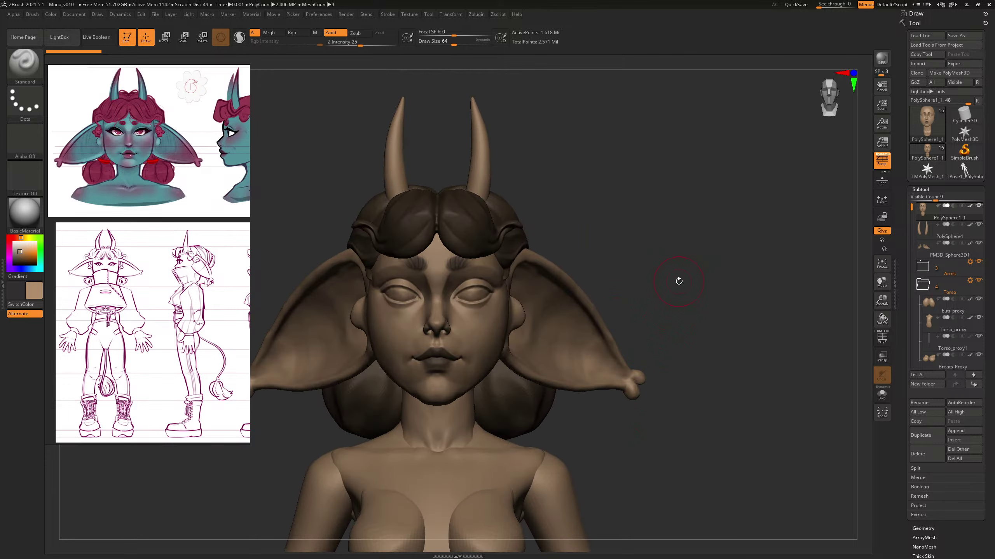
pyautogui.press('p')
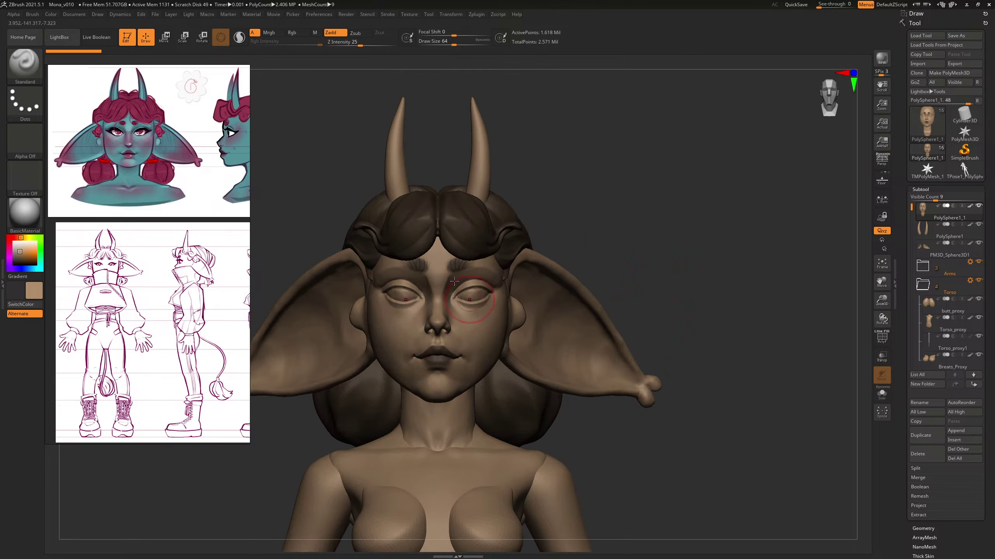
pyautogui.press('p')
pyautogui.press('p')
pyautogui.press('p')
pyautogui.press('p')
pyautogui.press('p')
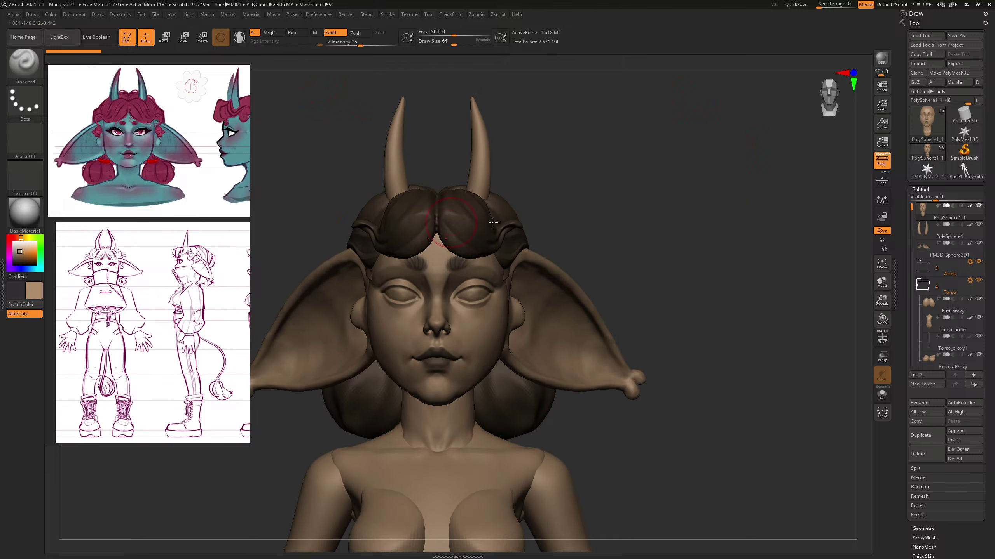
pyautogui.press('p')
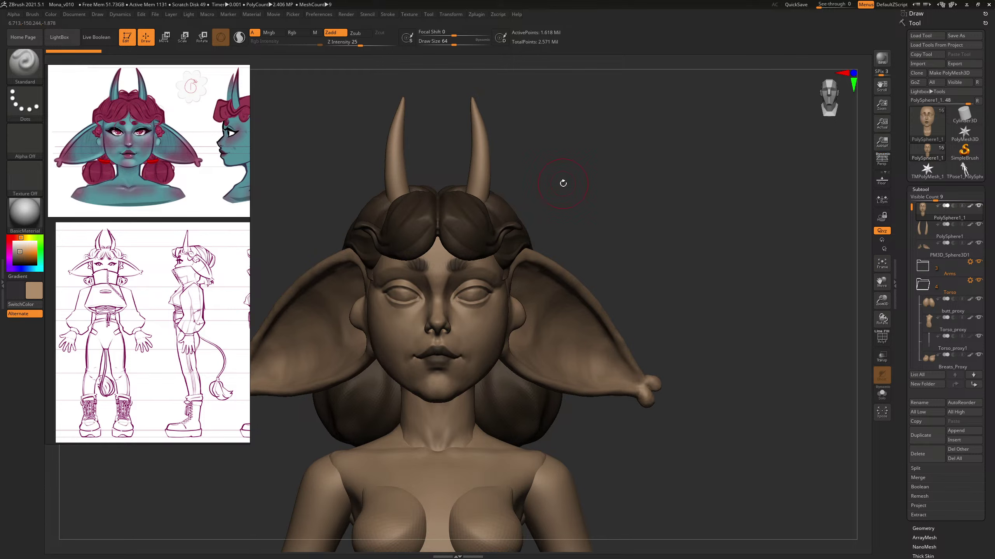
pyautogui.press('p')
# Step: Inspect the head and upper body from front and three-quarter views
pyautogui.moveTo(608, 199); pyautogui.dragTo(726, 191)
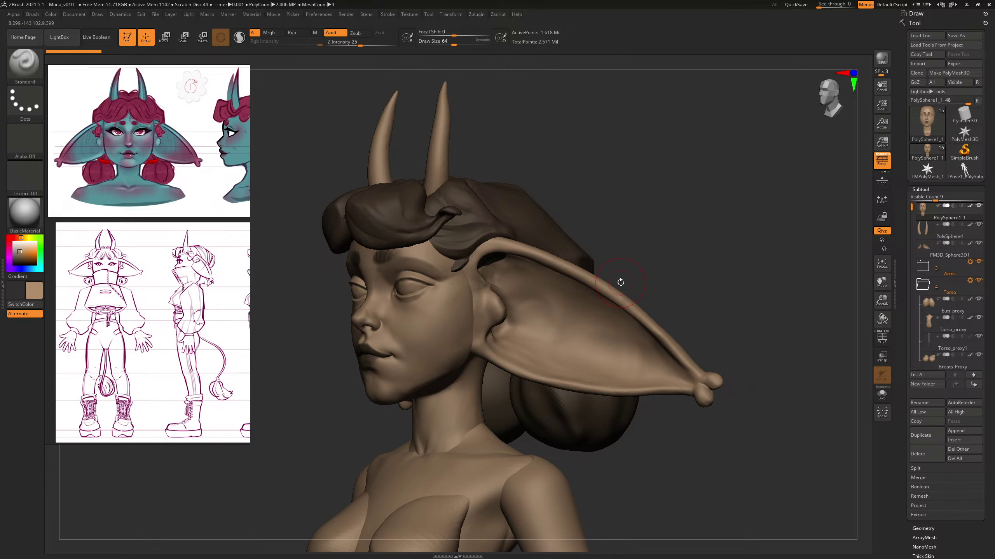
pyautogui.moveTo(638, 260)
pyautogui.mouseDown()
pyautogui.moveTo(697, 277)
pyautogui.moveTo(788, 283)
pyautogui.moveTo(732, 283)
pyautogui.mouseUp()
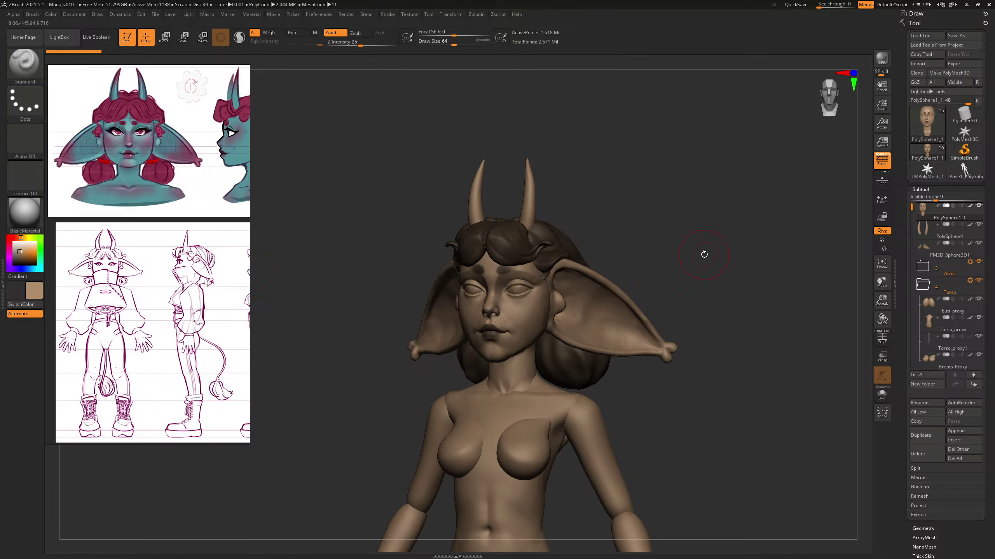
pyautogui.moveTo(600, 155); pyautogui.dragTo(661, 159)
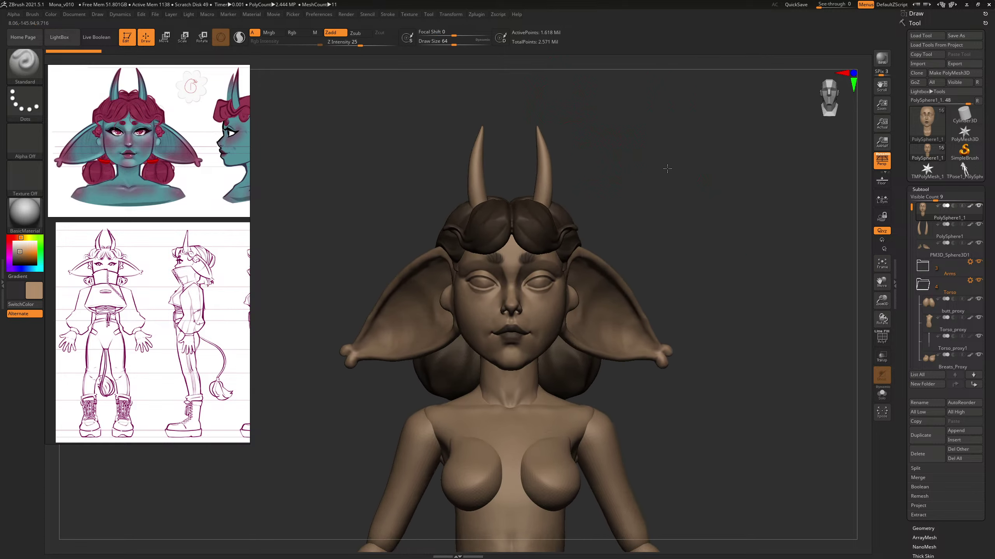
pyautogui.moveTo(716, 224)
pyautogui.mouseDown()
pyautogui.moveTo(724, 189)
pyautogui.moveTo(548, 305)
pyautogui.moveTo(360, 403)
pyautogui.mouseUp()
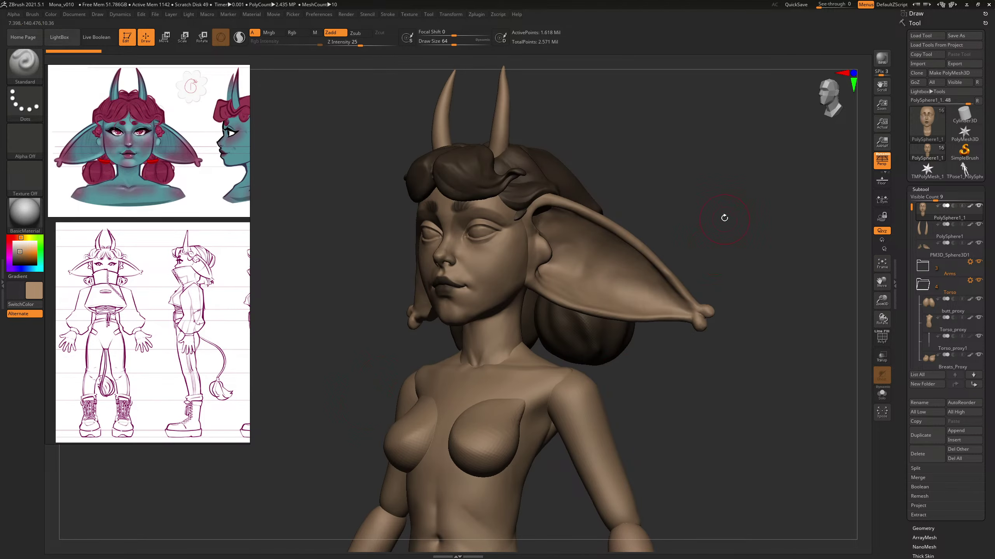
pyautogui.keyDown('shift'); pyautogui.moveTo(724, 218); pyautogui.dragTo(707, 242); pyautogui.keyUp('shift')
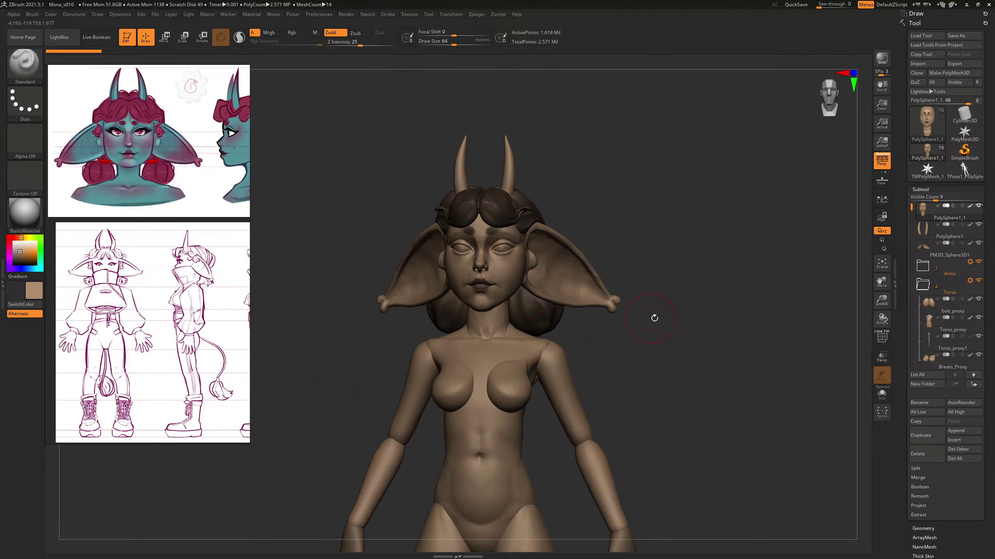
pyautogui.moveTo(654, 318); pyautogui.dragTo(697, 316)
pyautogui.moveTo(655, 272)
pyautogui.keyDown('alt'); pyautogui.mouseDown()
pyautogui.moveTo(643, 329)
pyautogui.moveTo(699, 364)
pyautogui.mouseUp(); pyautogui.keyUp('alt')
# Step: Switch to the ClayBuildup brush, turn its alpha off and set Z Intensity to 8
pyautogui.moveTo(139, 175); pyautogui.dragTo(146, 303, button='middle')
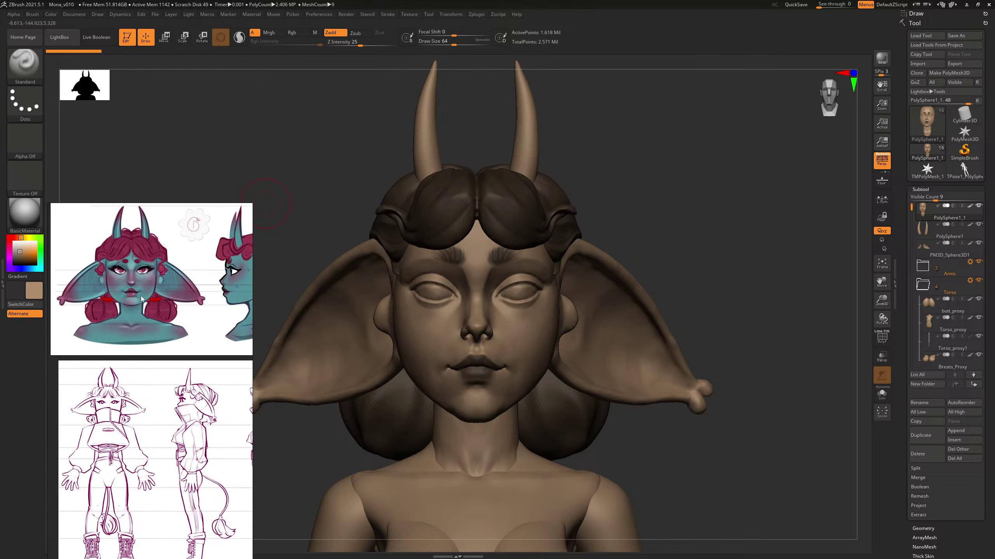
pyautogui.moveTo(52, 148); pyautogui.dragTo(150, 127)
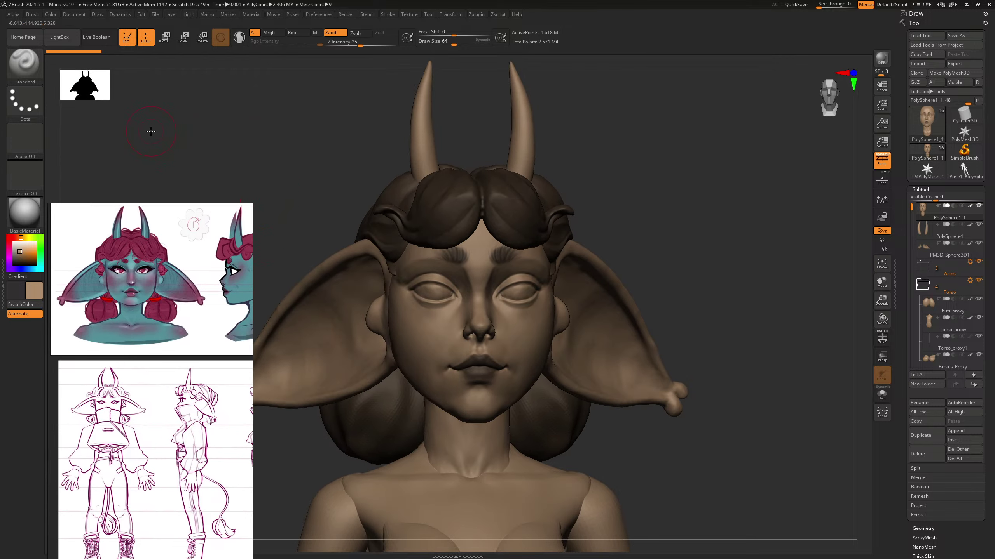
pyautogui.press('b')
pyautogui.press('c')
pyautogui.press('b')
pyautogui.click(29, 144)
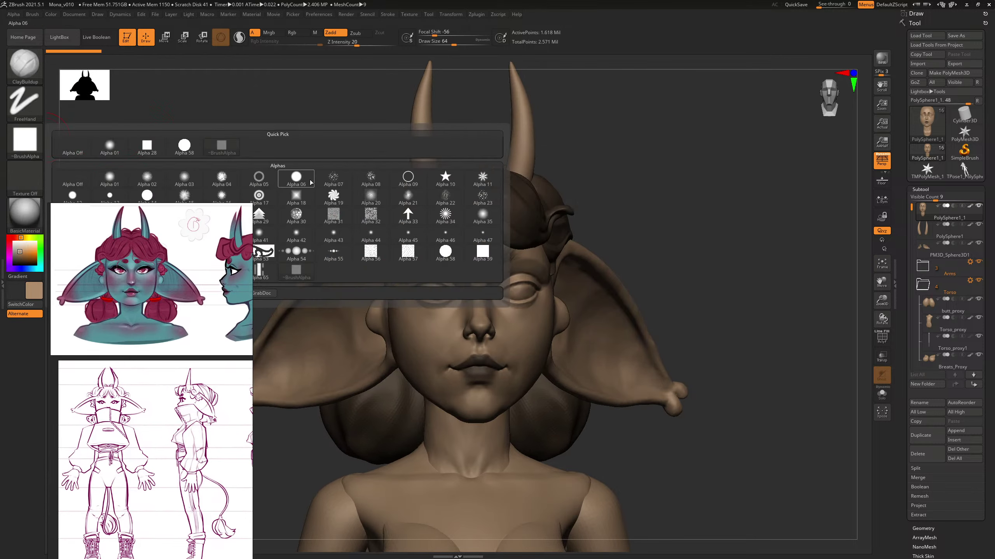
pyautogui.click(72, 179)
pyautogui.moveTo(156, 231); pyautogui.dragTo(146, 139, button='middle')
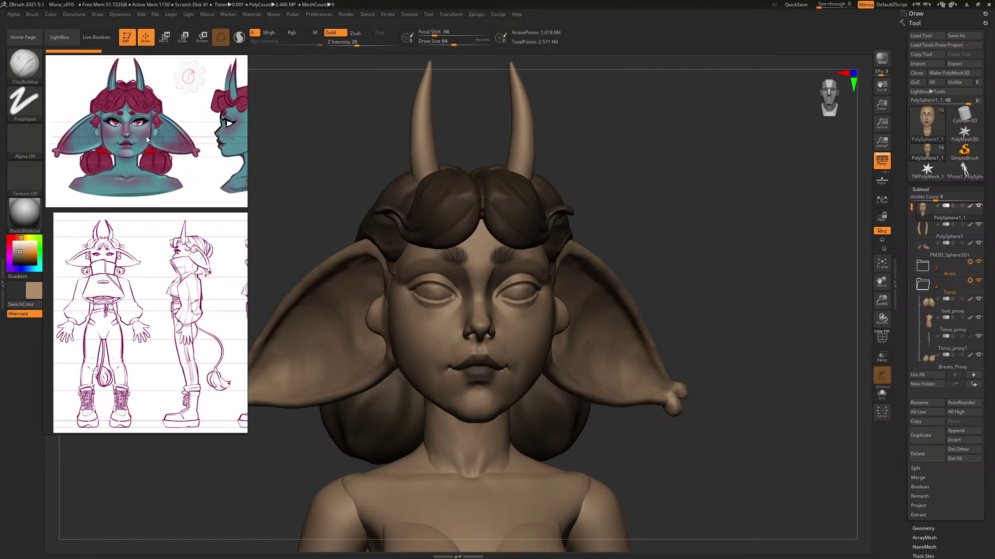
pyautogui.click(345, 47)
# Step: Place the reference sheets below the silhouette thumbnail and set the brush's draw size to about 97
pyautogui.moveTo(704, 218)
pyautogui.mouseDown()
pyautogui.moveTo(662, 220)
pyautogui.moveTo(698, 206)
pyautogui.moveTo(683, 240)
pyautogui.mouseUp()
pyautogui.moveTo(158, 190); pyautogui.dragTo(156, 242, button='right')
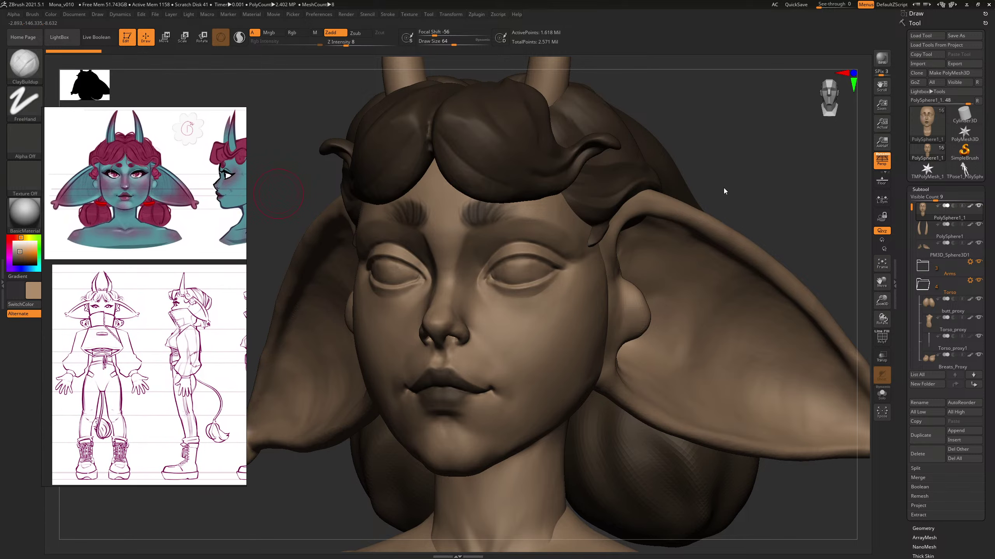
pyautogui.moveTo(783, 172); pyautogui.dragTo(766, 171)
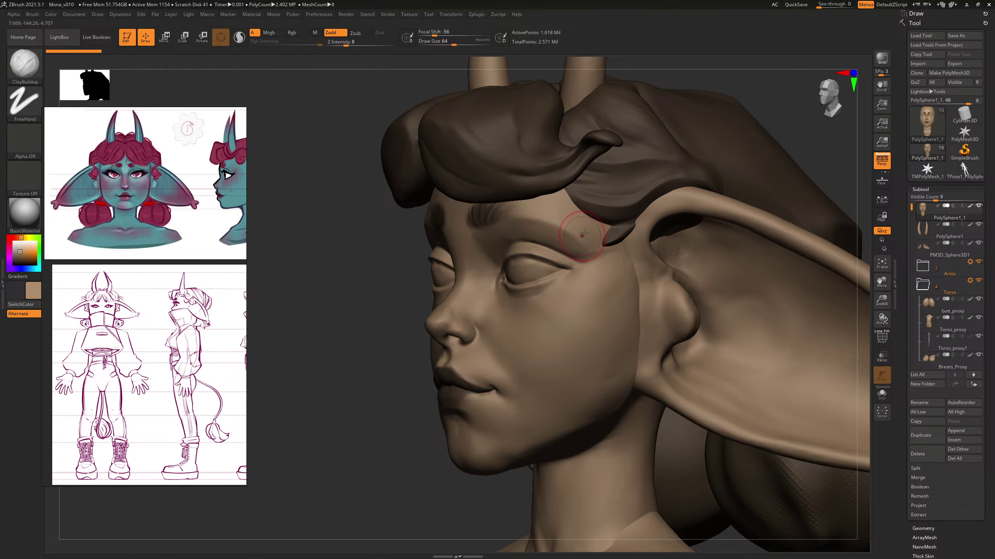
pyautogui.press('s')
pyautogui.moveTo(525, 343); pyautogui.dragTo(528, 341)
pyautogui.keyDown('shift'); pyautogui.moveTo(400, 352); pyautogui.dragTo(454, 351); pyautogui.keyUp('shift')
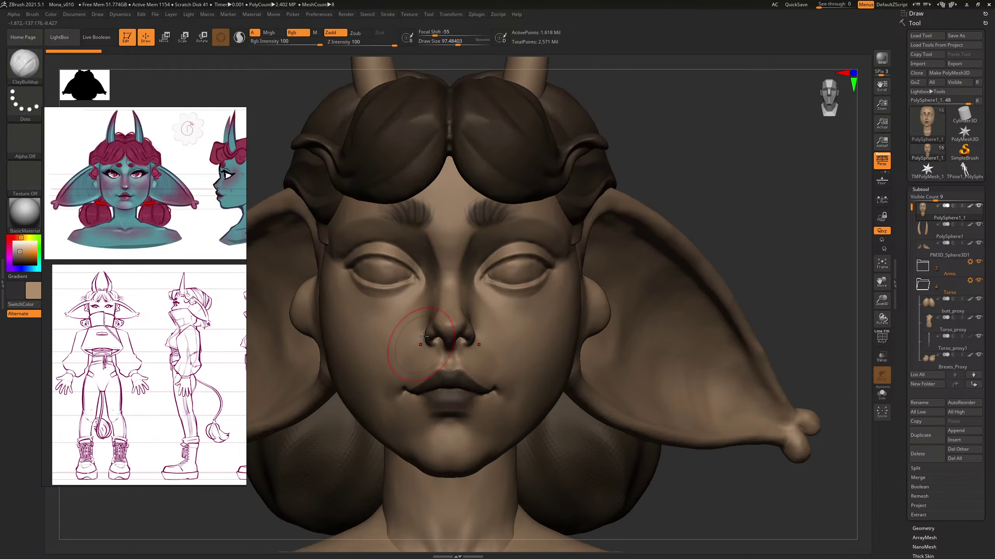
# Step: Temporarily hide the middle of the face to examine the cheek's profile, and show the whole head again
pyautogui.keyDown('ctrl'); pyautogui.keyDown('shift'); pyautogui.moveTo(482, 503); pyautogui.dragTo(415, 165); pyautogui.keyUp('shift'); pyautogui.keyUp('ctrl')
pyautogui.moveTo(718, 501); pyautogui.dragTo(677, 488)
pyautogui.moveTo(324, 339); pyautogui.dragTo(329, 330)
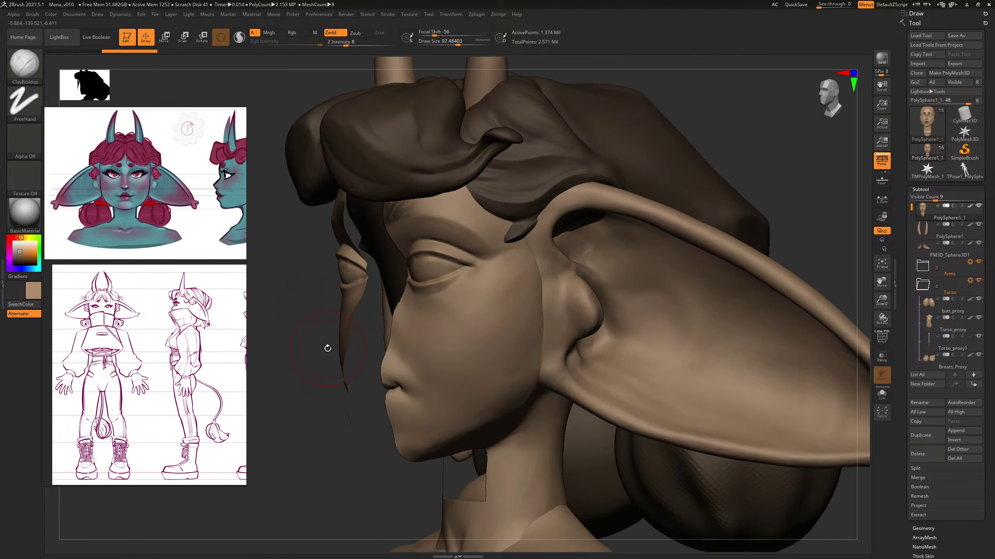
pyautogui.keyDown('ctrl'); pyautogui.keyDown('shift'); pyautogui.click(296, 295); pyautogui.keyUp('shift'); pyautogui.keyUp('ctrl')
# Step: Build up the cheek below the eye with ClayBuildup, using a draw size between about 101 and 119
pyautogui.moveTo(294, 336); pyautogui.dragTo(309, 329)
pyautogui.press('s')
pyautogui.moveTo(456, 319)
pyautogui.mouseDown()
pyautogui.moveTo(435, 323)
pyautogui.moveTo(442, 308)
pyautogui.mouseUp()
pyautogui.press('s')
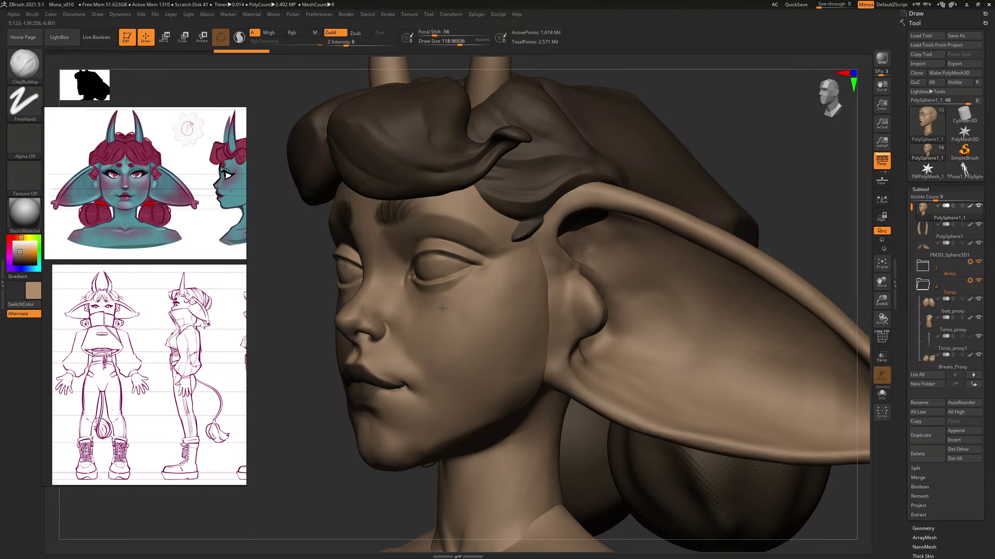
pyautogui.press('[')
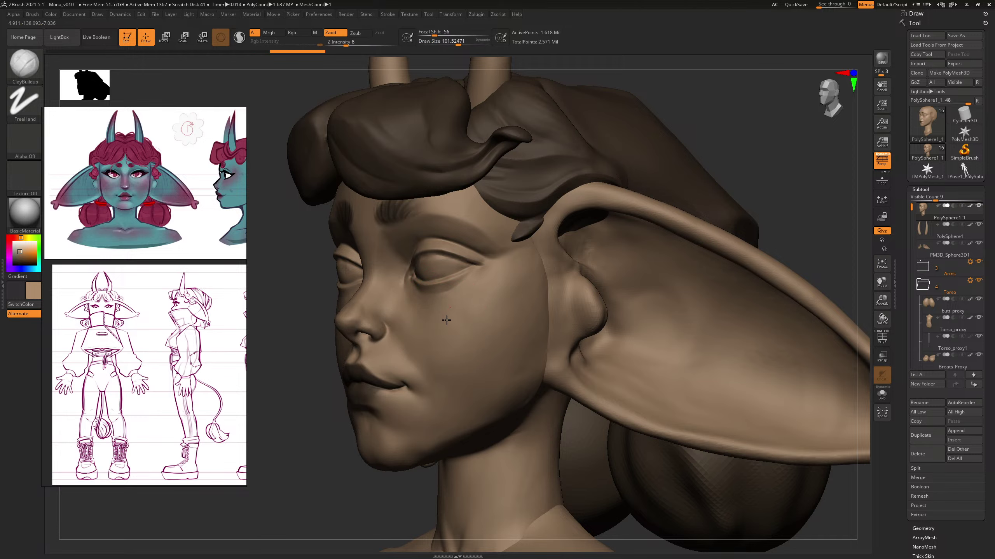
pyautogui.moveTo(787, 152)
pyautogui.mouseDown()
pyautogui.moveTo(686, 180)
pyautogui.moveTo(763, 180)
pyautogui.moveTo(553, 316)
pyautogui.mouseUp()
pyautogui.press(']')
# Step: Lower Z Intensity to 6 and add volume across the outer and front cheek
pyautogui.moveTo(346, 43); pyautogui.dragTo(342, 42)
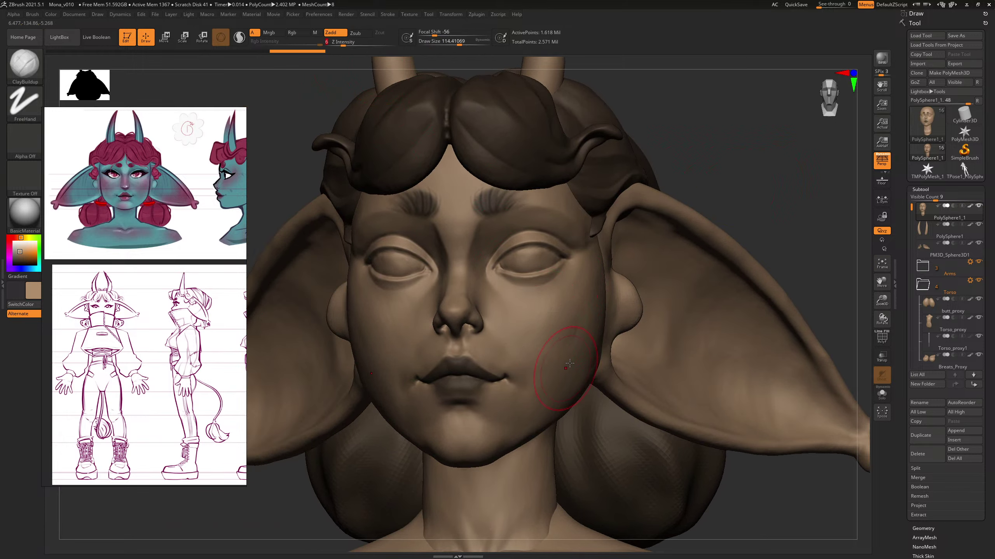
pyautogui.press('[')
pyautogui.press('[')
pyautogui.moveTo(577, 324); pyautogui.dragTo(603, 325)
pyautogui.moveTo(796, 185); pyautogui.dragTo(757, 184)
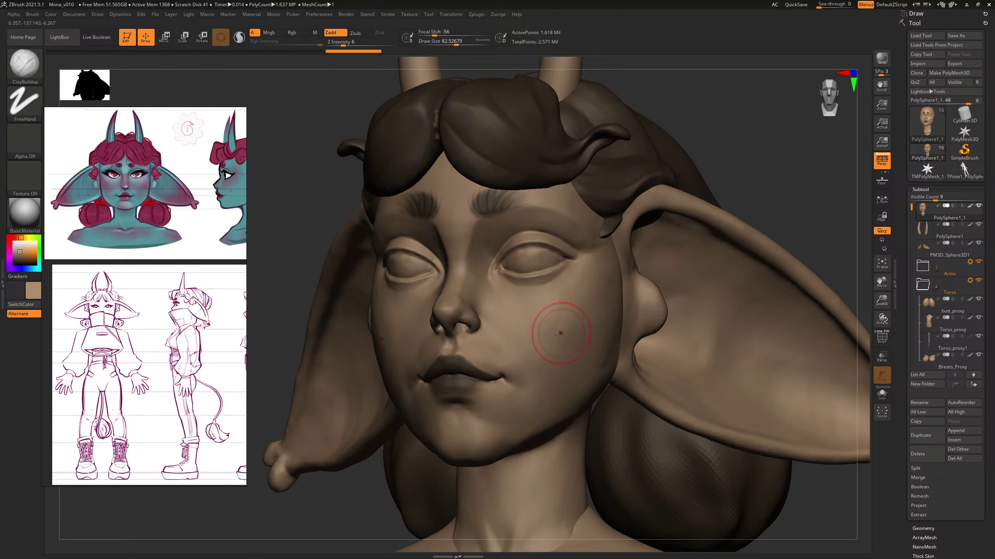
pyautogui.press(']')
pyautogui.press(']')
pyautogui.moveTo(558, 304)
pyautogui.mouseDown()
pyautogui.moveTo(566, 292)
pyautogui.moveTo(536, 324)
pyautogui.mouseUp()
pyautogui.moveTo(801, 175)
pyautogui.mouseDown()
pyautogui.moveTo(748, 184)
pyautogui.moveTo(747, 202)
pyautogui.moveTo(732, 205)
pyautogui.mouseUp()
# Step: Enlarge the brush's draw size to about 155 and broaden the cheek's volume
pyautogui.press('s')
pyautogui.moveTo(522, 332); pyautogui.dragTo(546, 326)
pyautogui.press('s')
pyautogui.moveTo(706, 237); pyautogui.dragTo(680, 247)
pyautogui.press('s')
pyautogui.moveTo(547, 318); pyautogui.dragTo(546, 319)
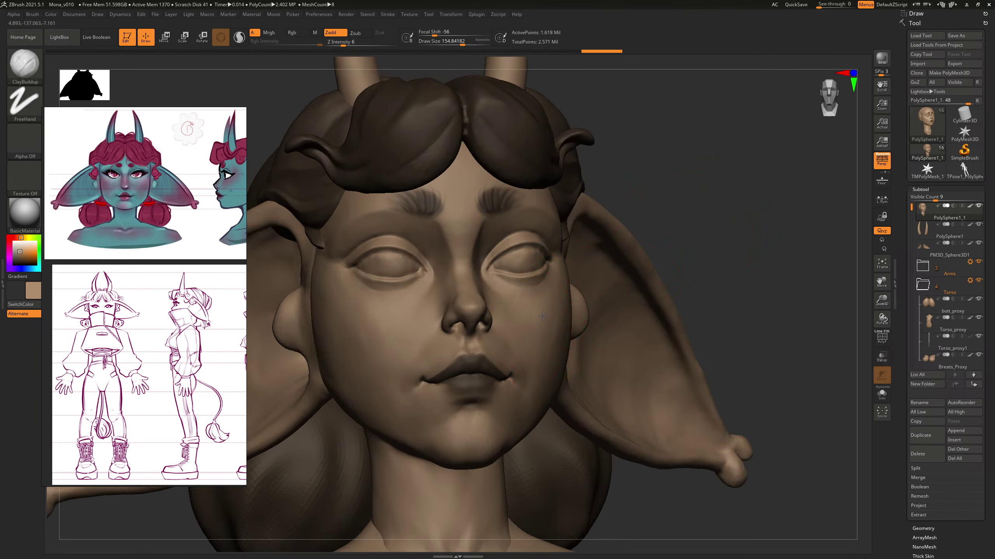
# Step: Set Z Intensity to 2 and the draw size to about 86 for softer buildup on the cheek
pyautogui.moveTo(343, 44); pyautogui.dragTo(336, 45)
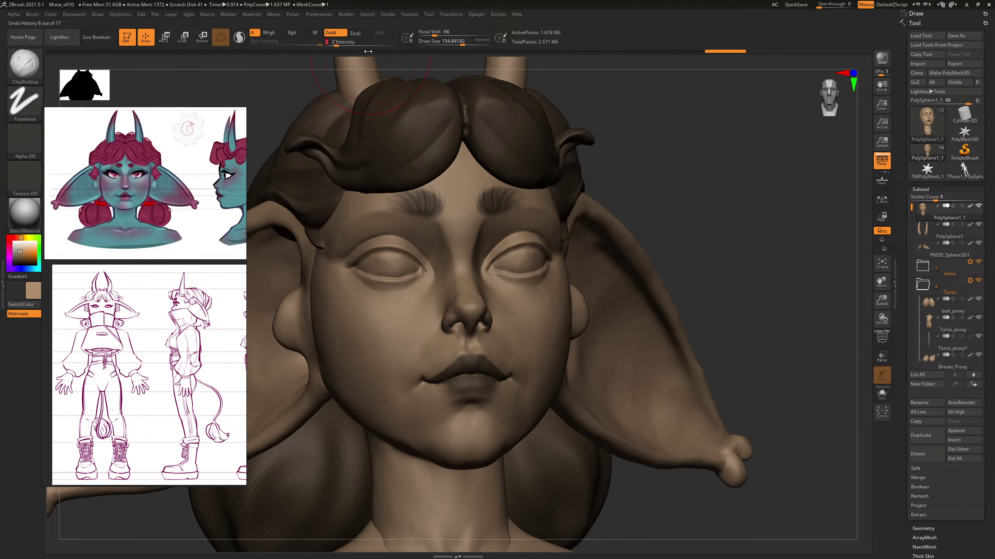
pyautogui.moveTo(740, 198); pyautogui.dragTo(713, 207)
pyautogui.press('s')
pyautogui.moveTo(536, 325); pyautogui.dragTo(540, 324)
pyautogui.press('[')
pyautogui.press('[')
pyautogui.press('[')
pyautogui.press('[')
pyautogui.press('[')
pyautogui.press('[')
pyautogui.press('[')
pyautogui.press('[')
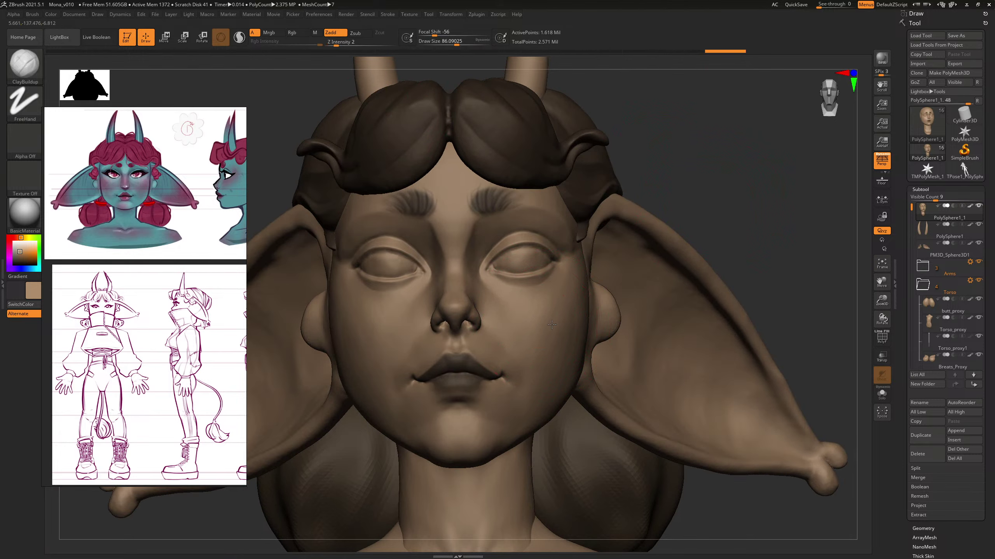
# Step: Smooth the buildup on the cheek below the eye, checking it from a three-quarter view
pyautogui.moveTo(742, 191); pyautogui.dragTo(705, 196)
pyautogui.keyDown('shift'); pyautogui.moveTo(533, 324); pyautogui.dragTo(534, 320); pyautogui.keyUp('shift')
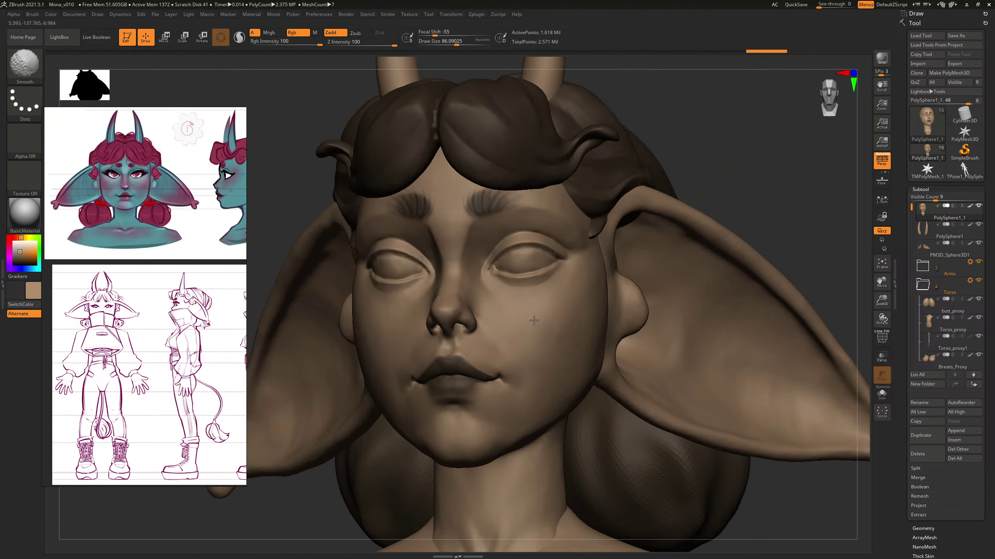
pyautogui.moveTo(763, 167); pyautogui.dragTo(736, 170)
pyautogui.moveTo(812, 97); pyautogui.dragTo(824, 98)
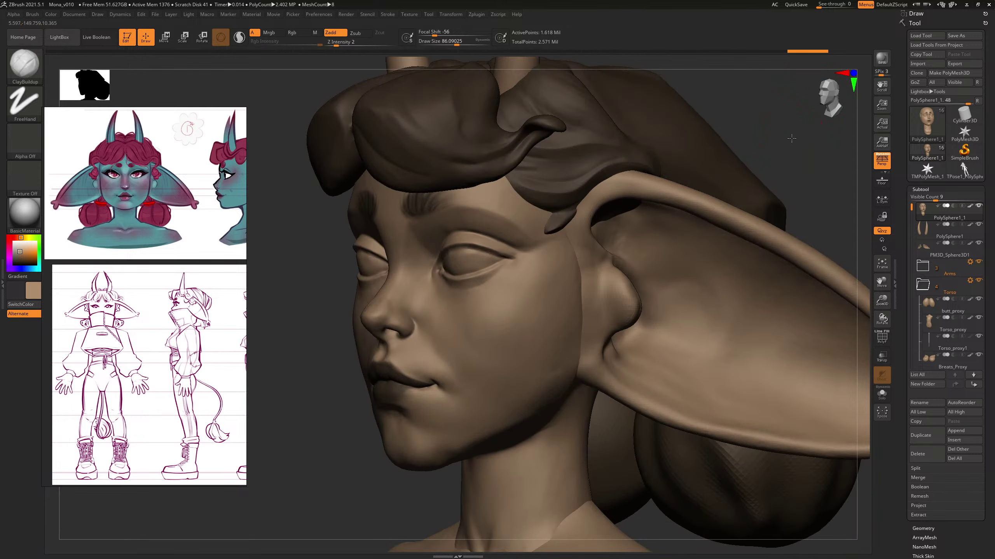
pyautogui.moveTo(792, 139); pyautogui.dragTo(802, 130)
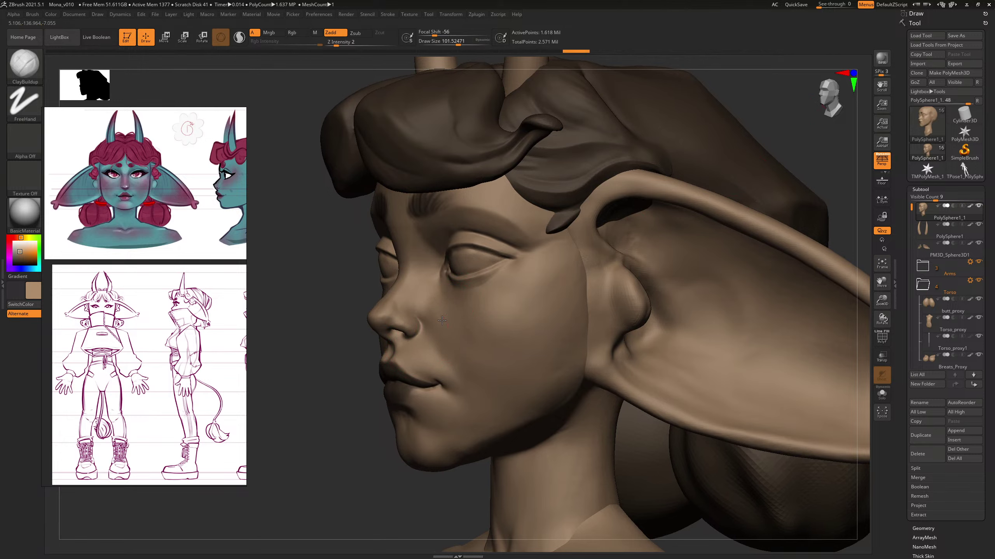
# Step: Add light ClayBuildup strokes to the cheek between the nose and the jaw
pyautogui.press('[')
pyautogui.moveTo(484, 337); pyautogui.dragTo(486, 348)
pyautogui.moveTo(297, 391); pyautogui.dragTo(376, 402)
pyautogui.moveTo(718, 219)
pyautogui.mouseDown()
pyautogui.moveTo(753, 211)
pyautogui.moveTo(708, 208)
pyautogui.moveTo(735, 195)
pyautogui.moveTo(727, 191)
pyautogui.moveTo(757, 189)
pyautogui.moveTo(725, 187)
pyautogui.moveTo(767, 184)
pyautogui.moveTo(737, 171)
pyautogui.moveTo(717, 216)
pyautogui.moveTo(728, 172)
pyautogui.moveTo(763, 187)
pyautogui.moveTo(728, 200)
pyautogui.mouseUp()
# Step: Switch to the Standard brush at a draw size of about 66, then shape and smooth the area beside the nostril
pyautogui.press('s')
pyautogui.moveTo(417, 308)
pyautogui.mouseDown()
pyautogui.moveTo(432, 313)
pyautogui.moveTo(415, 313)
pyautogui.mouseUp()
pyautogui.press('b')
pyautogui.press('s')
pyautogui.press('t')
pyautogui.press('s')
pyautogui.press('s')
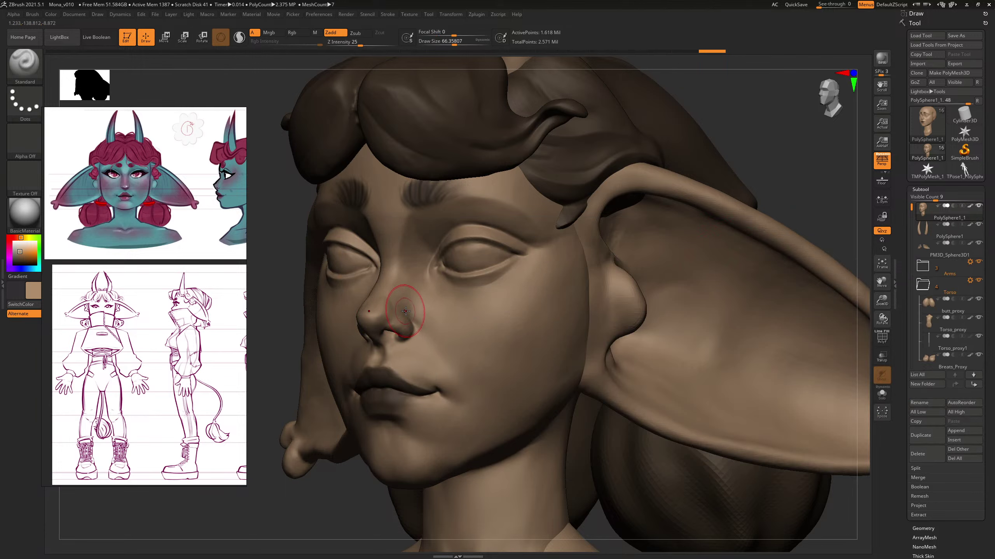
pyautogui.press('shift')
pyautogui.moveTo(775, 163)
pyautogui.mouseDown()
pyautogui.moveTo(793, 156)
pyautogui.moveTo(748, 200)
pyautogui.moveTo(768, 188)
pyautogui.moveTo(734, 196)
pyautogui.mouseUp()
# Step: Flatten the cheek with the TrimDynamic brush at Z Intensity 8 and a draw size of about 192
pyautogui.press('b')
pyautogui.press('c')
pyautogui.press('b')
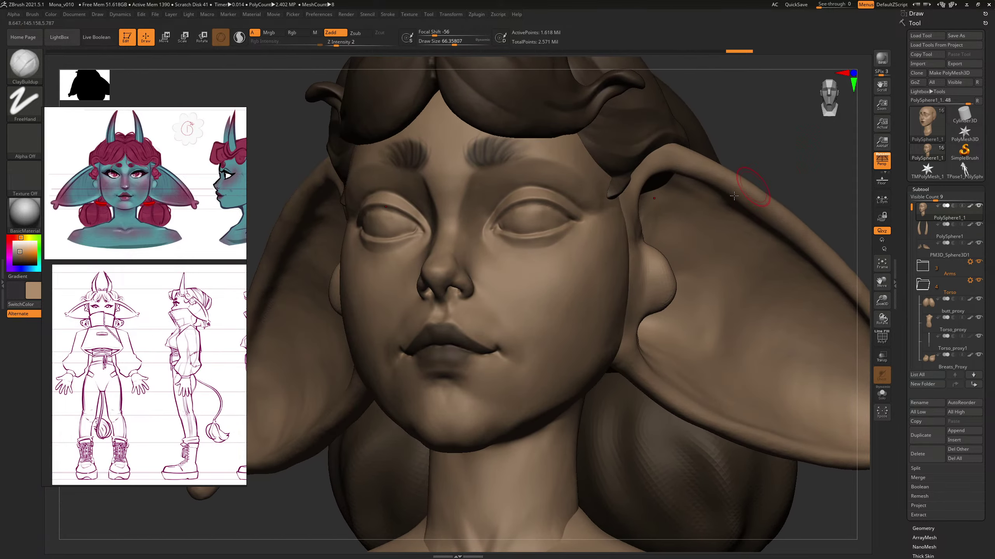
pyautogui.press('b')
pyautogui.press('t')
pyautogui.press('d')
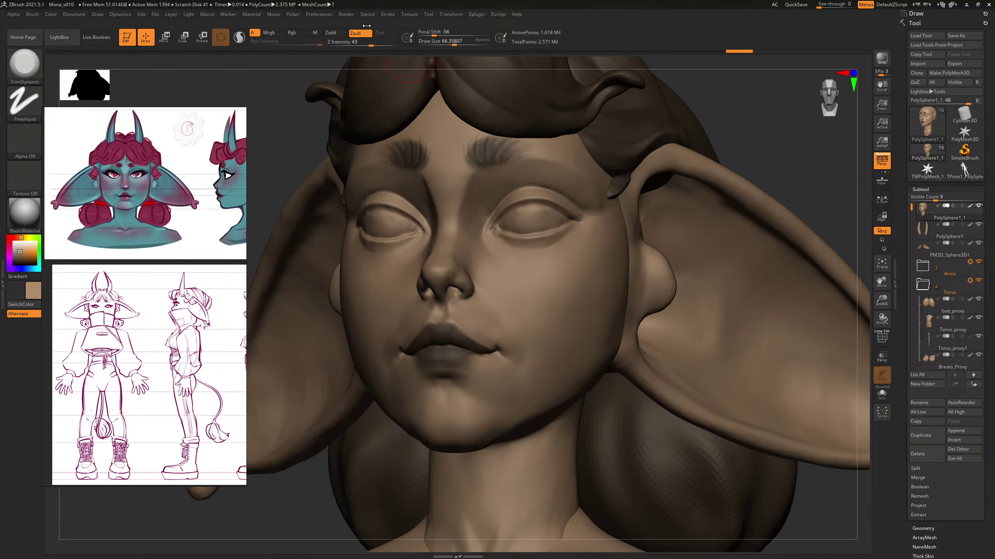
pyautogui.moveTo(353, 42)
pyautogui.mouseDown()
pyautogui.moveTo(368, 42)
pyautogui.moveTo(346, 42)
pyautogui.mouseUp()
pyautogui.press('s')
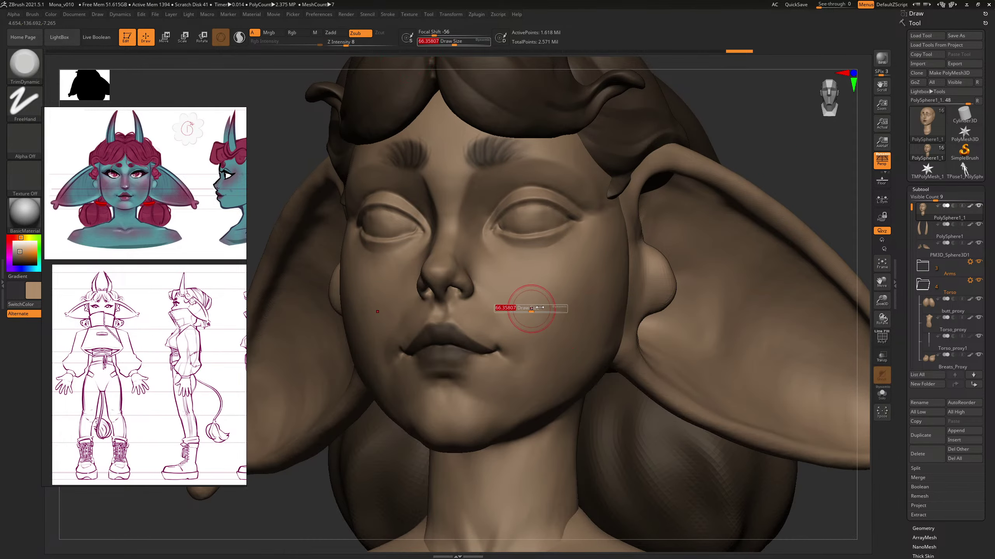
pyautogui.moveTo(511, 307)
pyautogui.mouseDown()
pyautogui.moveTo(566, 314)
pyautogui.moveTo(560, 337)
pyautogui.moveTo(596, 271)
pyautogui.mouseUp()
pyautogui.moveTo(581, 337); pyautogui.dragTo(595, 282)
pyautogui.moveTo(780, 136); pyautogui.dragTo(759, 146)
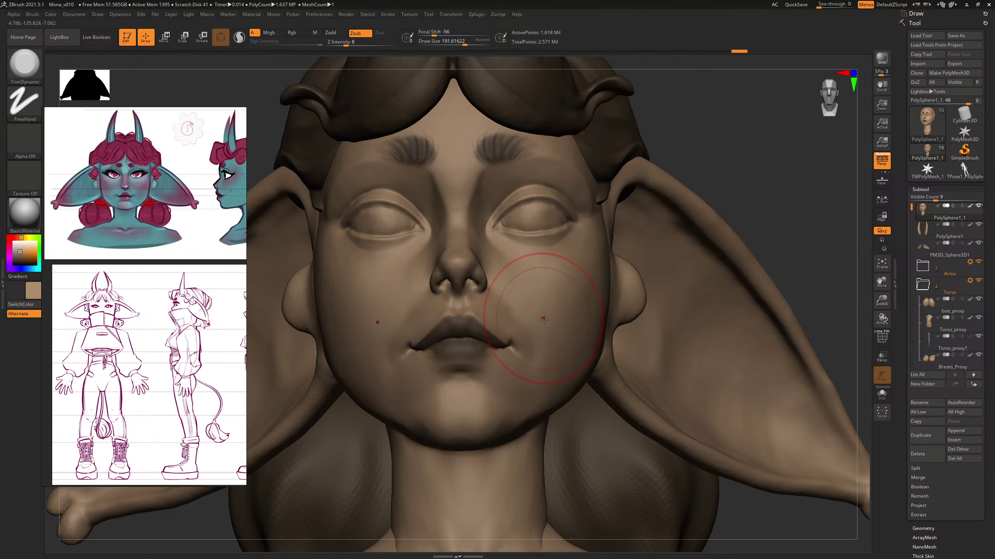
# Step: Polish the cheek's side plane with the hPolish brush at Z Intensity 6
pyautogui.press('b')
pyautogui.press('h')
pyautogui.press('p')
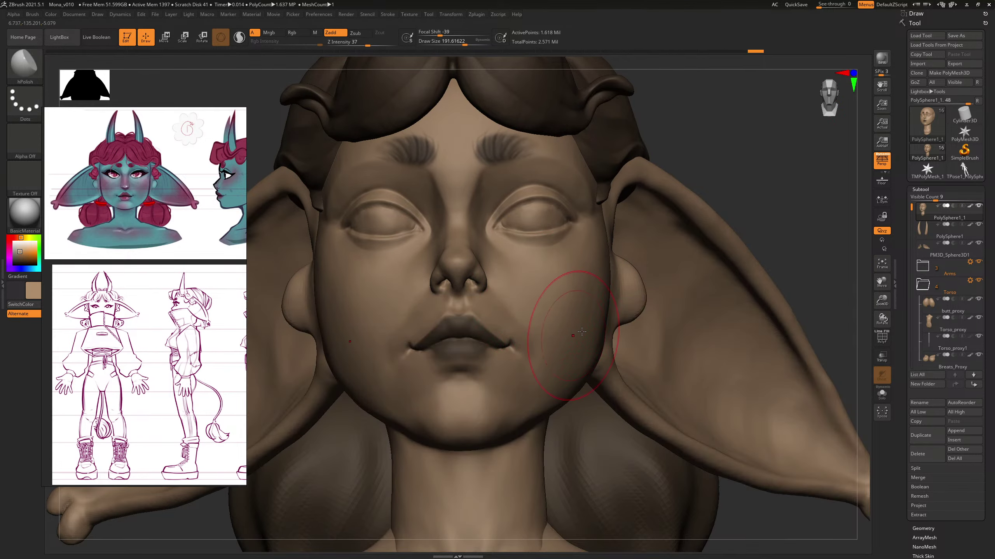
pyautogui.moveTo(357, 47); pyautogui.dragTo(343, 41)
pyautogui.moveTo(557, 331)
pyautogui.mouseDown()
pyautogui.moveTo(562, 305)
pyautogui.moveTo(579, 342)
pyautogui.mouseUp()
pyautogui.moveTo(756, 167); pyautogui.dragTo(575, 247)
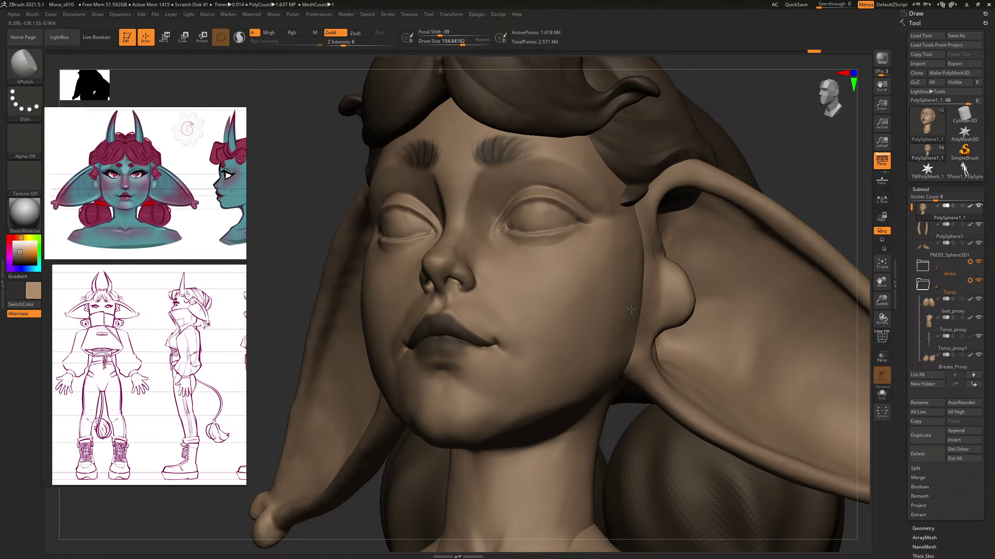
# Step: Polish the lower cheek and chin with the hPolish brush, reducing the draw size to about 128 and 79
pyautogui.keyDown('shift'); pyautogui.moveTo(774, 168); pyautogui.dragTo(767, 186); pyautogui.keyUp('shift')
pyautogui.press('s')
pyautogui.moveTo(529, 311); pyautogui.dragTo(525, 316)
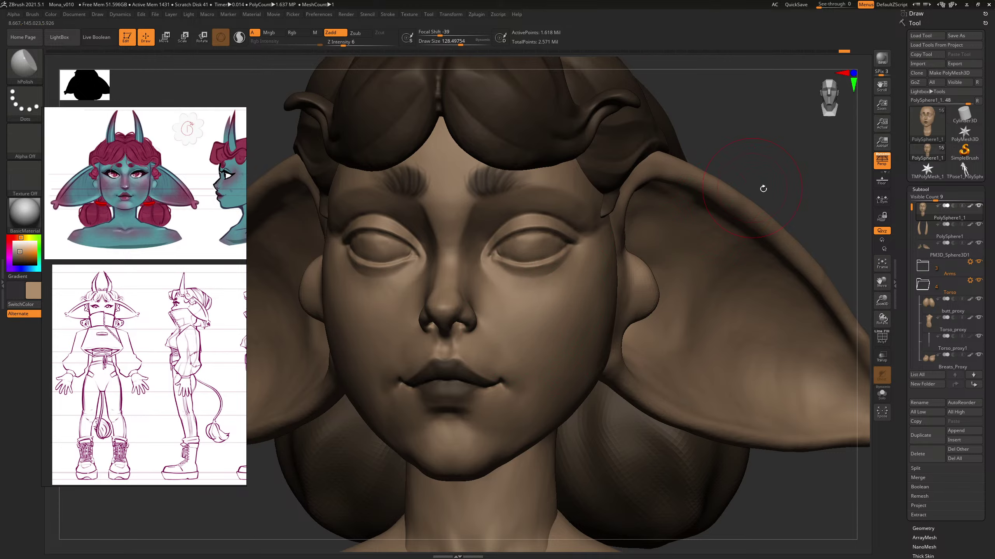
pyautogui.moveTo(763, 188)
pyautogui.mouseDown()
pyautogui.moveTo(761, 162)
pyautogui.moveTo(620, 267)
pyautogui.mouseUp()
pyautogui.moveTo(795, 138)
pyautogui.mouseDown()
pyautogui.moveTo(799, 110)
pyautogui.moveTo(792, 127)
pyautogui.moveTo(807, 130)
pyautogui.mouseUp()
pyautogui.press('s')
pyautogui.moveTo(445, 364); pyautogui.dragTo(440, 365)
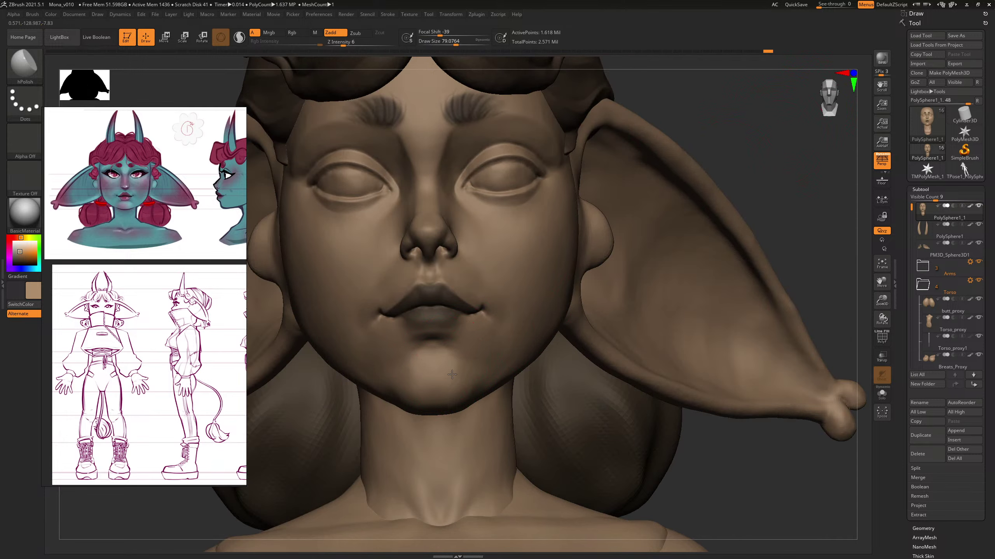
# Step: Plane the chin and jaw, including their underside, with the TrimDynamic brush at Z Intensity 8 and a draw size of about 114
pyautogui.moveTo(790, 207); pyautogui.dragTo(682, 239)
pyautogui.press('b')
pyautogui.press('t')
pyautogui.press('d')
pyautogui.moveTo(329, 396); pyautogui.dragTo(372, 395)
pyautogui.press('s')
pyautogui.moveTo(439, 408); pyautogui.dragTo(443, 409)
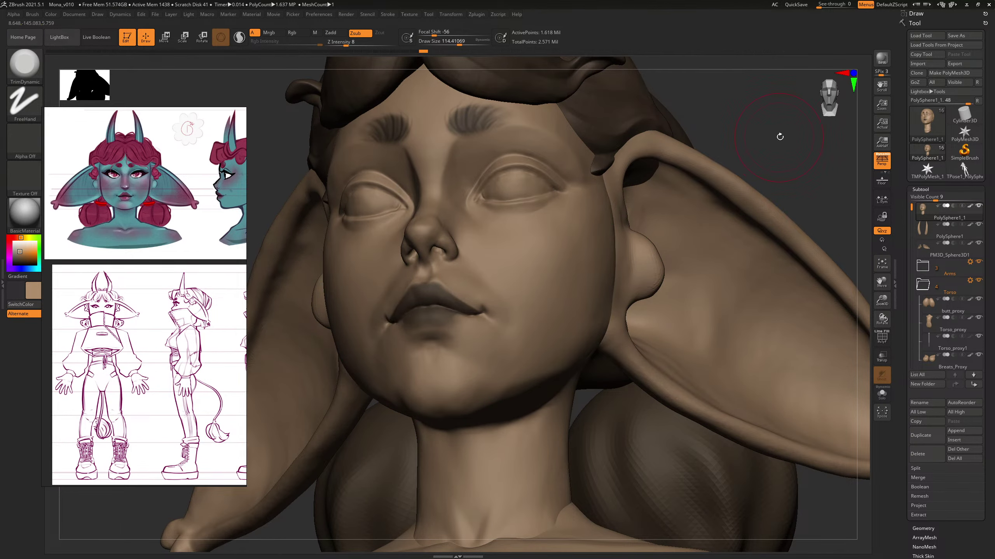
pyautogui.moveTo(779, 137); pyautogui.dragTo(654, 254)
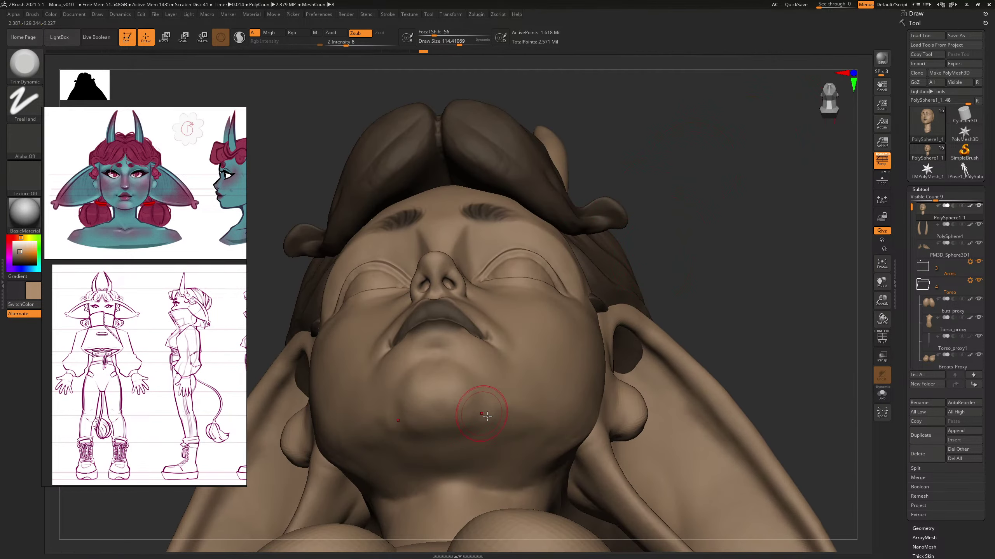
pyautogui.moveTo(776, 231)
pyautogui.mouseDown()
pyautogui.moveTo(741, 225)
pyautogui.moveTo(756, 184)
pyautogui.moveTo(637, 173)
pyautogui.moveTo(683, 254)
pyautogui.moveTo(708, 218)
pyautogui.moveTo(742, 221)
pyautogui.moveTo(779, 271)
pyautogui.moveTo(732, 225)
pyautogui.moveTo(719, 277)
pyautogui.moveTo(690, 193)
pyautogui.moveTo(667, 192)
pyautogui.moveTo(600, 324)
pyautogui.mouseUp()
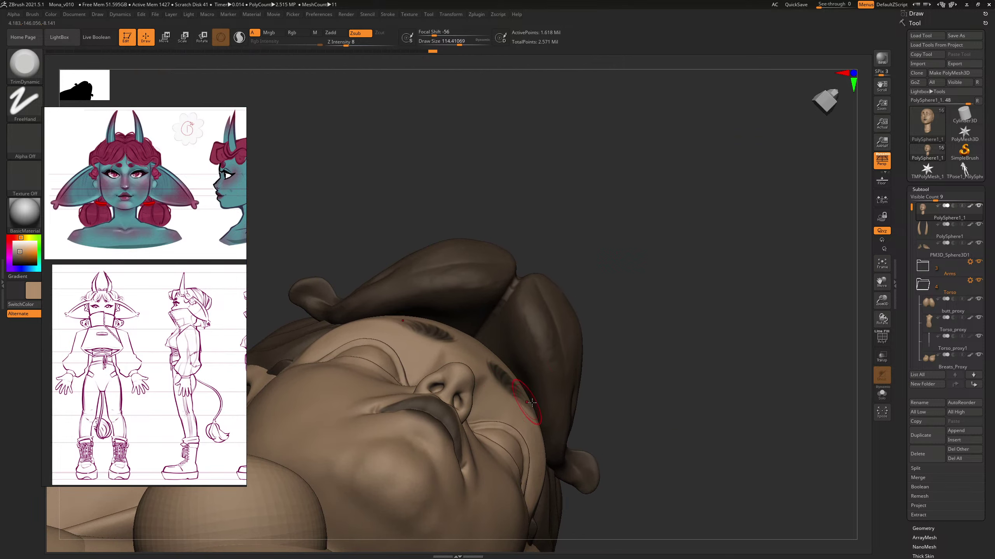
# Step: Switch to the Move brush with Focal Shift 37 and isolate the head from the other subtools
pyautogui.press('b')
pyautogui.press('m')
pyautogui.press('v')
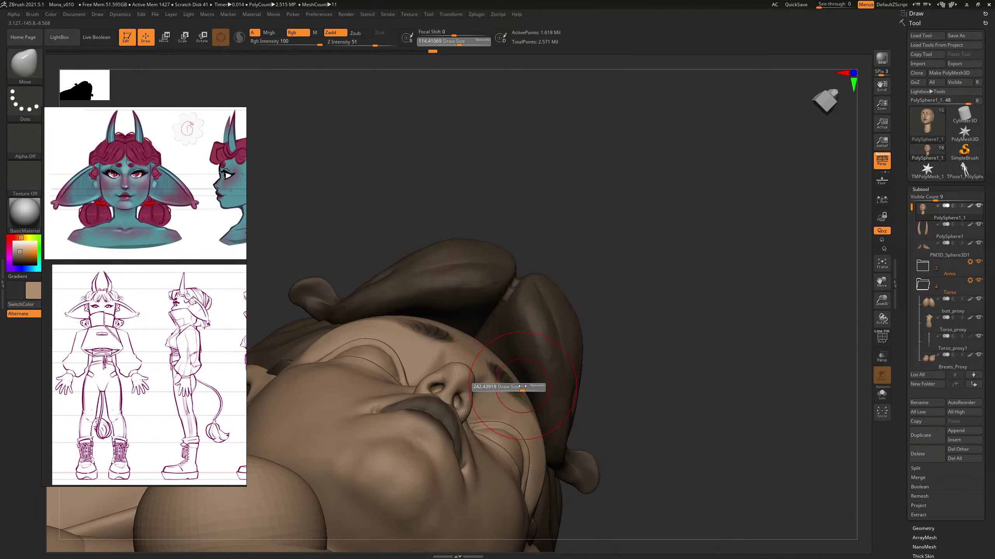
pyautogui.moveTo(454, 31); pyautogui.dragTo(467, 29)
pyautogui.click(881, 396)
# Step: Adjust the form of the lower face with the Move brush at a draw size of about 235
pyautogui.keyDown('shift'); pyautogui.moveTo(673, 260); pyautogui.dragTo(675, 279); pyautogui.keyUp('shift')
pyautogui.press('s')
pyautogui.moveTo(457, 420); pyautogui.dragTo(455, 418)
pyautogui.press(']')
pyautogui.press(']')
pyautogui.press('[')
pyautogui.press('s')
pyautogui.click(456, 414)
pyautogui.moveTo(599, 282)
pyautogui.mouseDown()
pyautogui.moveTo(612, 304)
pyautogui.moveTo(706, 325)
pyautogui.moveTo(611, 360)
pyautogui.moveTo(648, 250)
pyautogui.moveTo(681, 265)
pyautogui.moveTo(726, 242)
pyautogui.moveTo(610, 232)
pyautogui.moveTo(678, 329)
pyautogui.moveTo(801, 437)
pyautogui.mouseUp()
# Step: Enlarge the reference drawing around the eye and adjust the outer brow and temple to match it with the Move brush
pyautogui.keyDown('alt'); pyautogui.moveTo(690, 224); pyautogui.dragTo(705, 333); pyautogui.keyUp('alt')
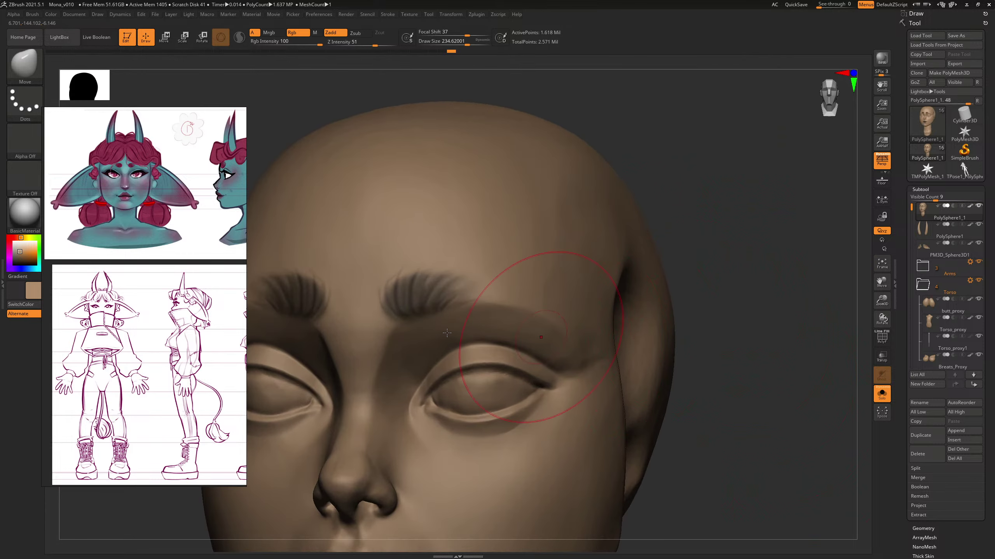
pyautogui.scroll(5, 134, 162)
pyautogui.scroll(2, 133, 160)
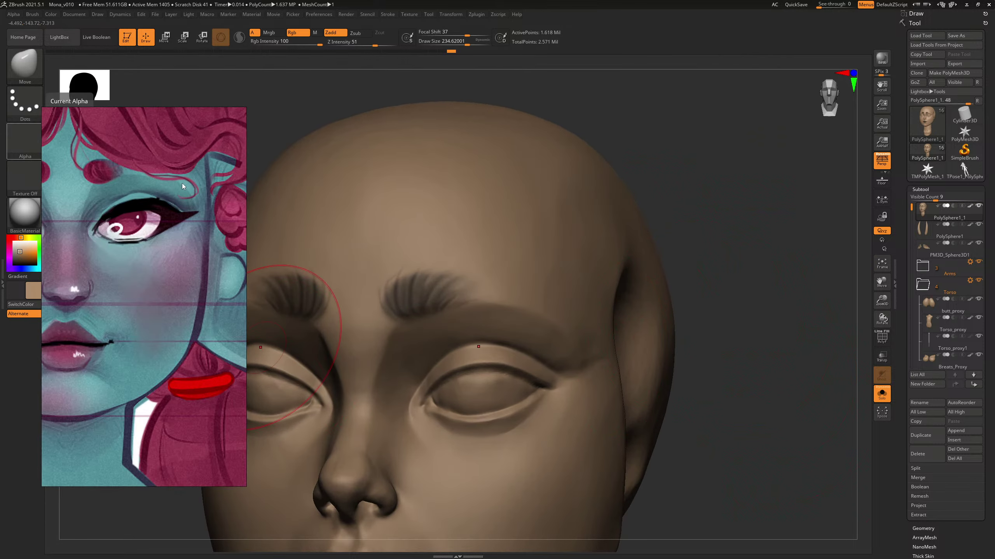
pyautogui.moveTo(695, 225); pyautogui.dragTo(485, 281)
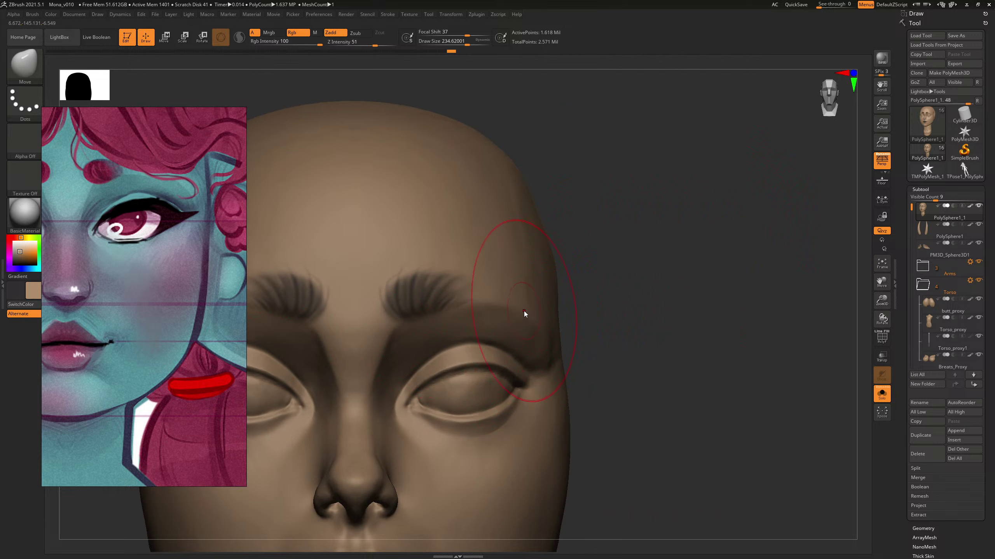
pyautogui.moveTo(628, 322); pyautogui.dragTo(629, 322)
pyautogui.press('b')
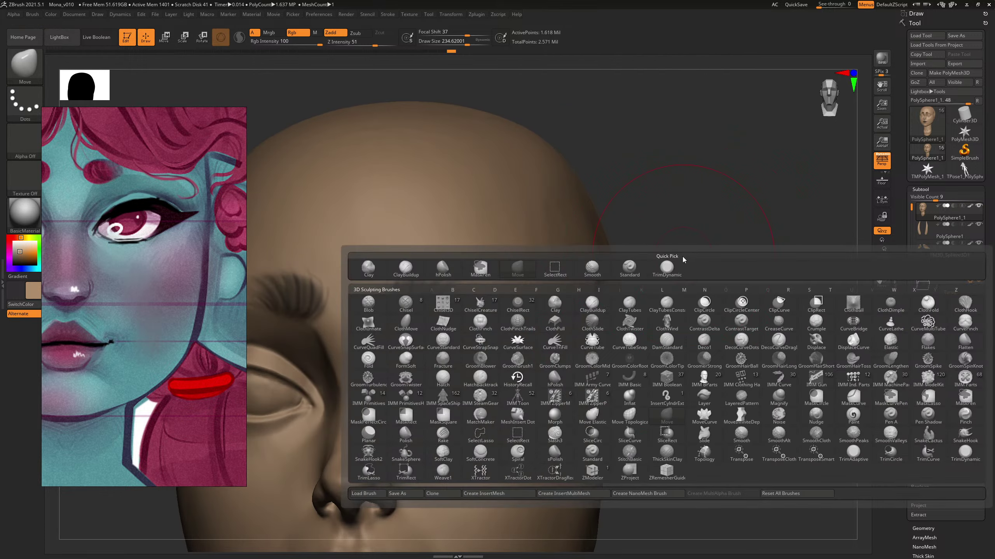
pyautogui.press('m')
pyautogui.press('v')
# Step: Refine the outer brow ridge and eye corner with the Move brush at draw sizes of about 155 and 94
pyautogui.moveTo(678, 260)
pyautogui.keyDown('alt'); pyautogui.mouseDown()
pyautogui.moveTo(697, 211)
pyautogui.moveTo(688, 209)
pyautogui.mouseUp(); pyautogui.keyUp('alt')
pyautogui.press('s')
pyautogui.moveTo(539, 255); pyautogui.dragTo(531, 257)
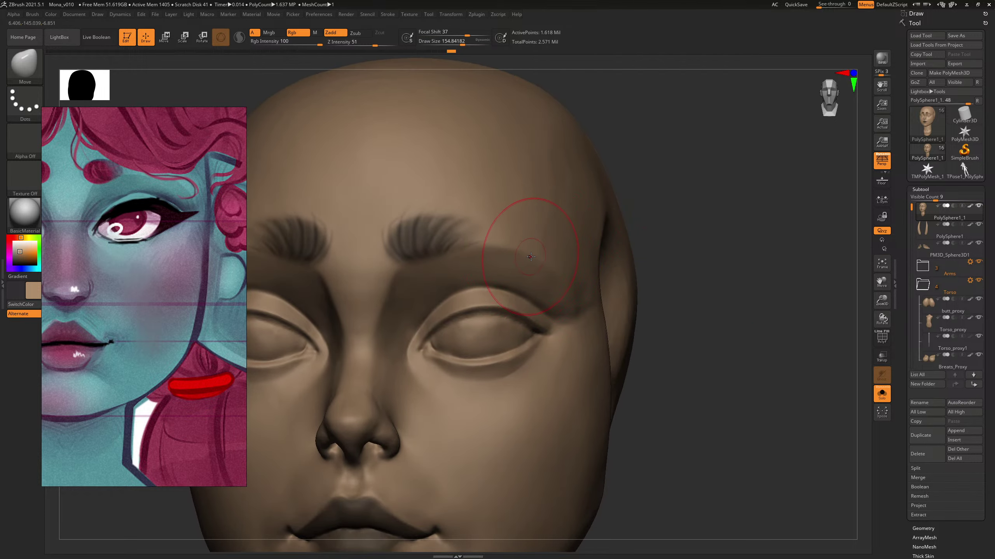
pyautogui.moveTo(673, 180); pyautogui.dragTo(564, 231)
pyautogui.moveTo(764, 202)
pyautogui.keyDown('shift'); pyautogui.mouseDown()
pyautogui.moveTo(770, 214)
pyautogui.moveTo(698, 209)
pyautogui.moveTo(737, 245)
pyautogui.mouseUp(); pyautogui.keyUp('shift')
pyautogui.press('s')
pyautogui.press('s')
pyautogui.moveTo(578, 282); pyautogui.dragTo(567, 281)
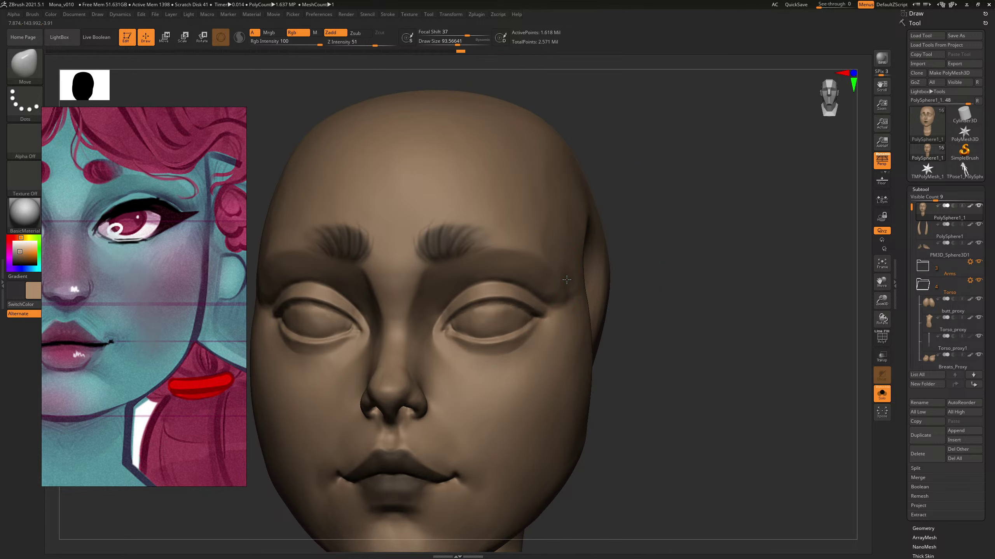
pyautogui.moveTo(687, 210)
pyautogui.mouseDown()
pyautogui.moveTo(740, 199)
pyautogui.moveTo(677, 222)
pyautogui.mouseUp()
# Step: Build up the outer brow above the eye with ClayBuildup at Z Intensity 2, reducing the draw size to about 53
pyautogui.press('b')
pyautogui.press('c')
pyautogui.press('b')
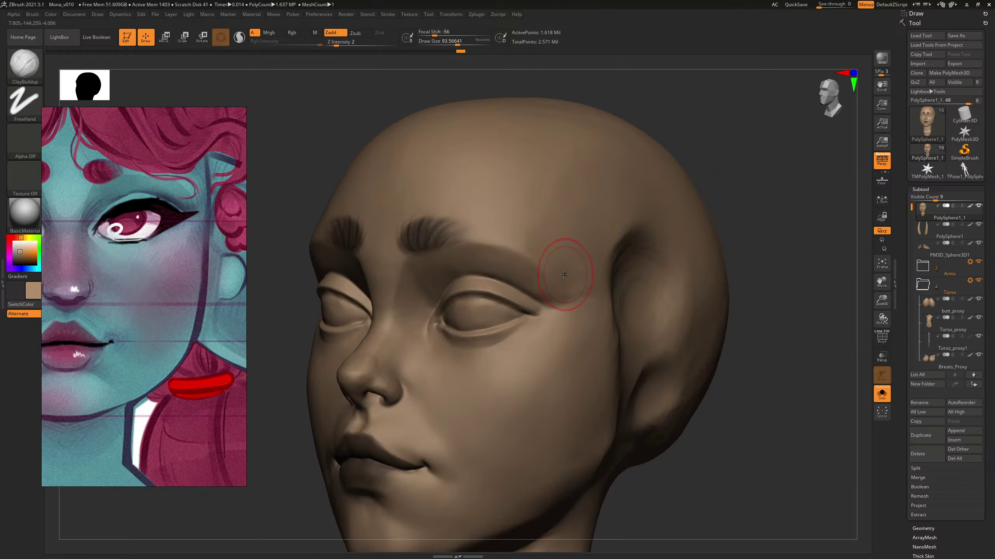
pyautogui.moveTo(739, 208)
pyautogui.mouseDown()
pyautogui.moveTo(756, 208)
pyautogui.moveTo(645, 233)
pyautogui.mouseUp()
pyautogui.press('s')
pyautogui.moveTo(534, 251); pyautogui.dragTo(538, 250)
pyautogui.press('s')
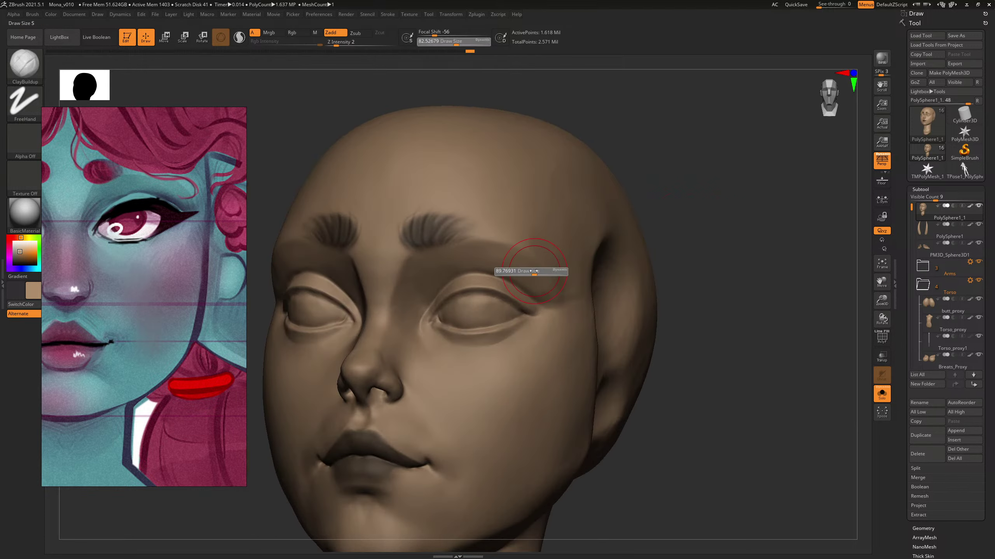
pyautogui.click(517, 271)
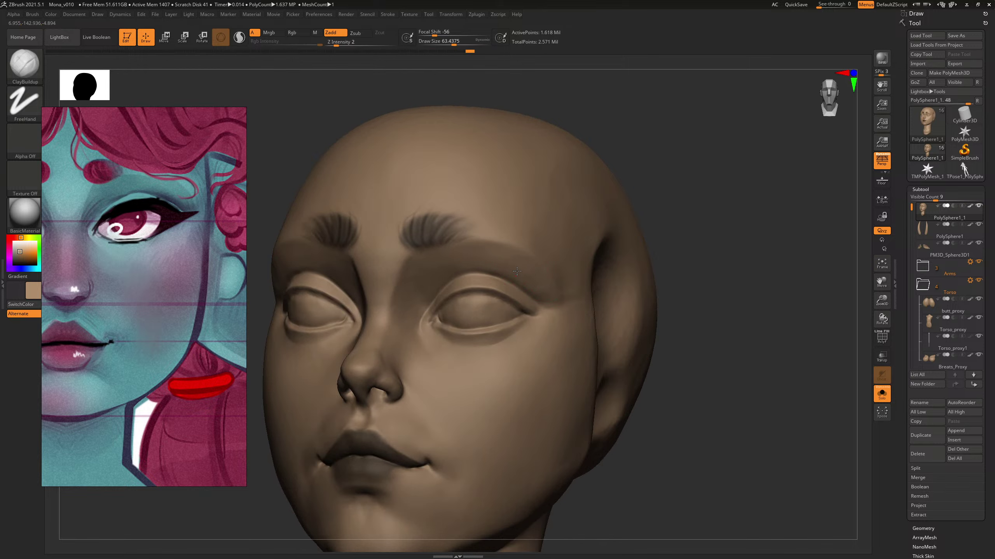
pyautogui.press('s')
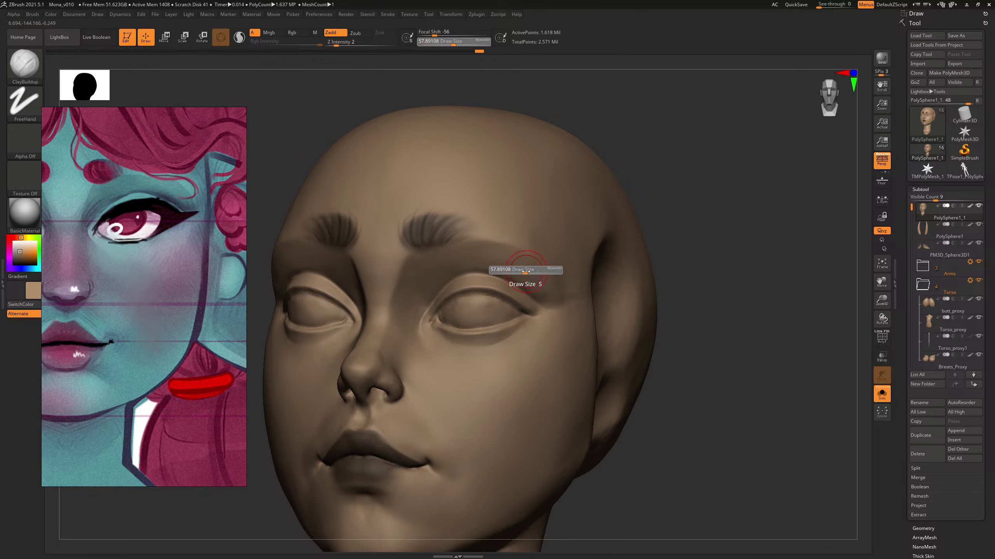
pyautogui.click(529, 272)
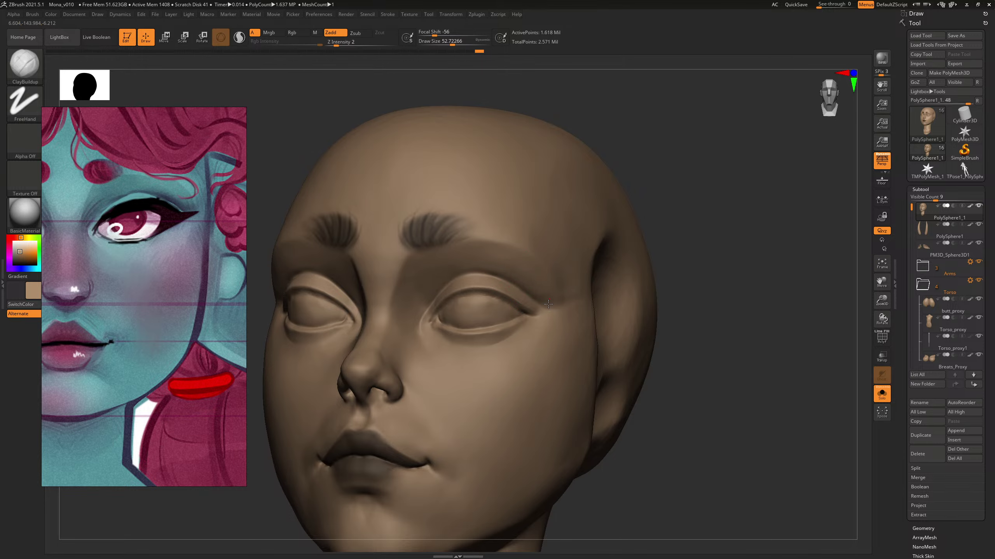
pyautogui.moveTo(666, 250)
pyautogui.mouseDown()
pyautogui.moveTo(739, 245)
pyautogui.moveTo(617, 220)
pyautogui.moveTo(677, 265)
pyautogui.mouseUp()
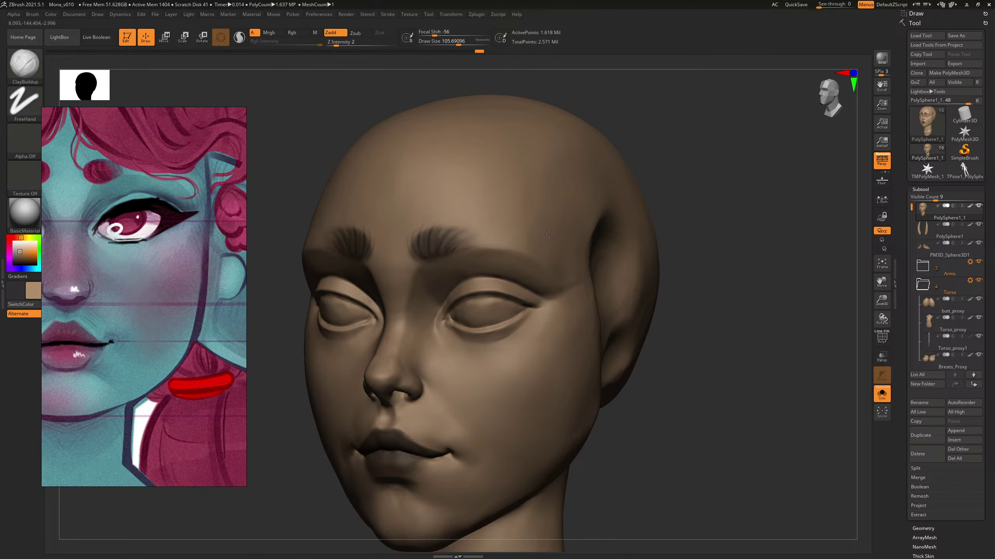
# Step: Fill out the temple and side of the forehead with ClayBuildup at draw sizes of about 124 and 179
pyautogui.moveTo(687, 203)
pyautogui.mouseDown()
pyautogui.moveTo(762, 176)
pyautogui.moveTo(701, 202)
pyautogui.mouseUp()
pyautogui.press('s')
pyautogui.click(563, 234)
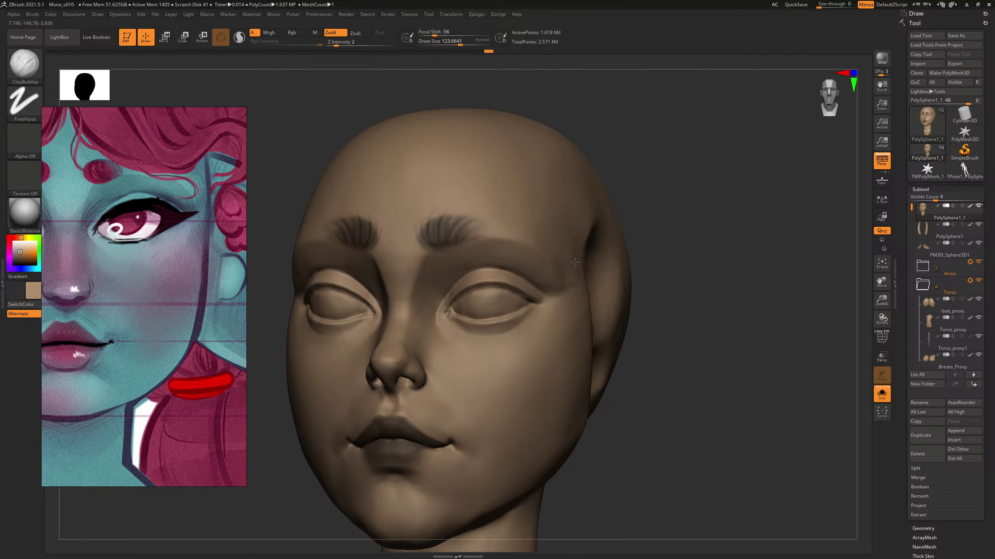
pyautogui.moveTo(735, 202); pyautogui.dragTo(617, 206)
pyautogui.moveTo(705, 214); pyautogui.dragTo(718, 272)
pyautogui.moveTo(717, 272); pyautogui.dragTo(689, 259)
pyautogui.press('s')
pyautogui.click(606, 216)
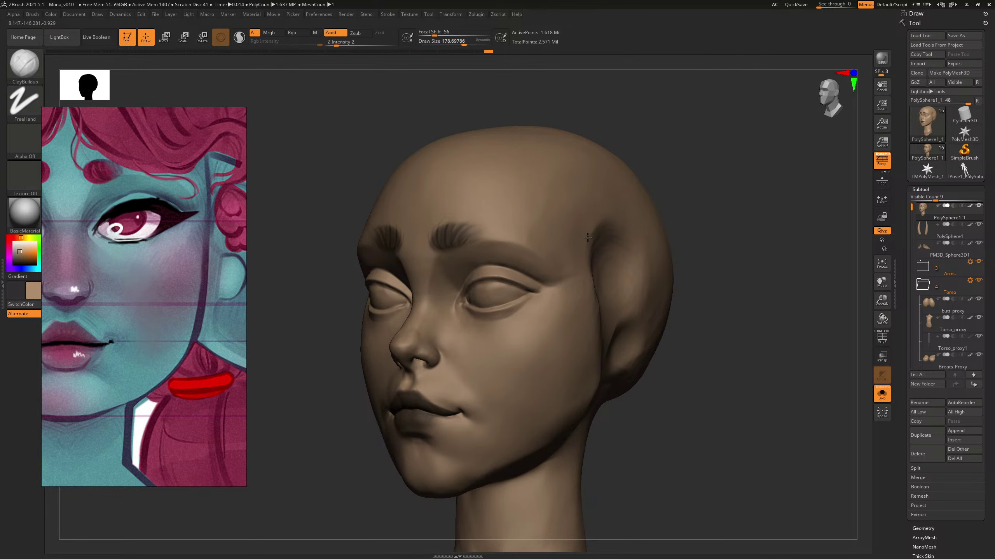
# Step: Show all subtools again and make the breasts proxy the active subtool
pyautogui.moveTo(700, 204)
pyautogui.mouseDown()
pyautogui.moveTo(742, 220)
pyautogui.moveTo(695, 213)
pyautogui.moveTo(748, 222)
pyautogui.moveTo(773, 224)
pyautogui.moveTo(779, 213)
pyautogui.moveTo(720, 160)
pyautogui.mouseUp()
pyautogui.click(882, 393)
pyautogui.keyDown('alt'); pyautogui.moveTo(770, 198); pyautogui.dragTo(750, 203); pyautogui.keyUp('alt')
pyautogui.keyDown('alt'); pyautogui.moveTo(655, 270); pyautogui.dragTo(677, 155); pyautogui.keyUp('alt')
pyautogui.keyDown('alt'); pyautogui.click(532, 322); pyautogui.keyUp('alt')
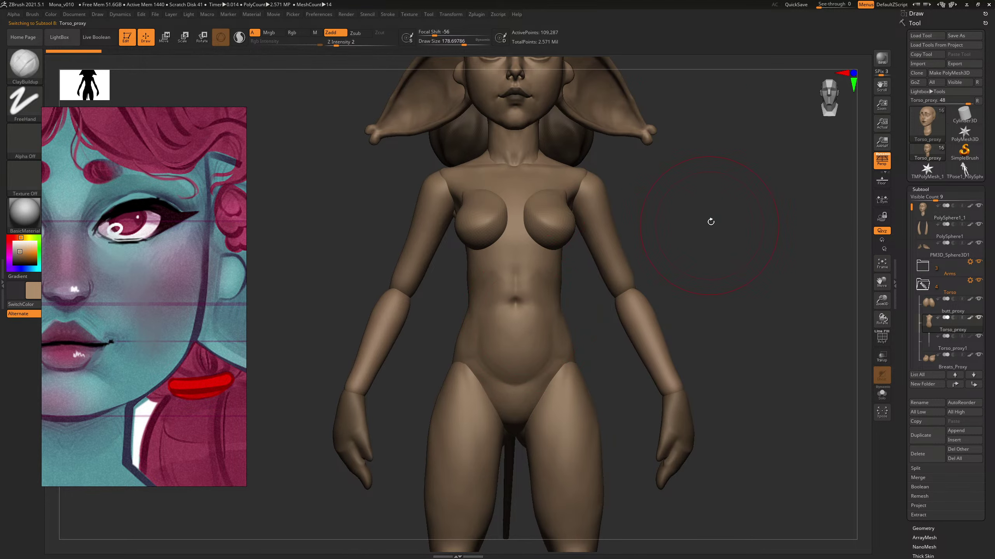
pyautogui.moveTo(710, 224); pyautogui.dragTo(690, 236)
pyautogui.keyDown('alt'); pyautogui.click(546, 200); pyautogui.keyUp('alt')
pyautogui.moveTo(740, 151); pyautogui.dragTo(575, 100)
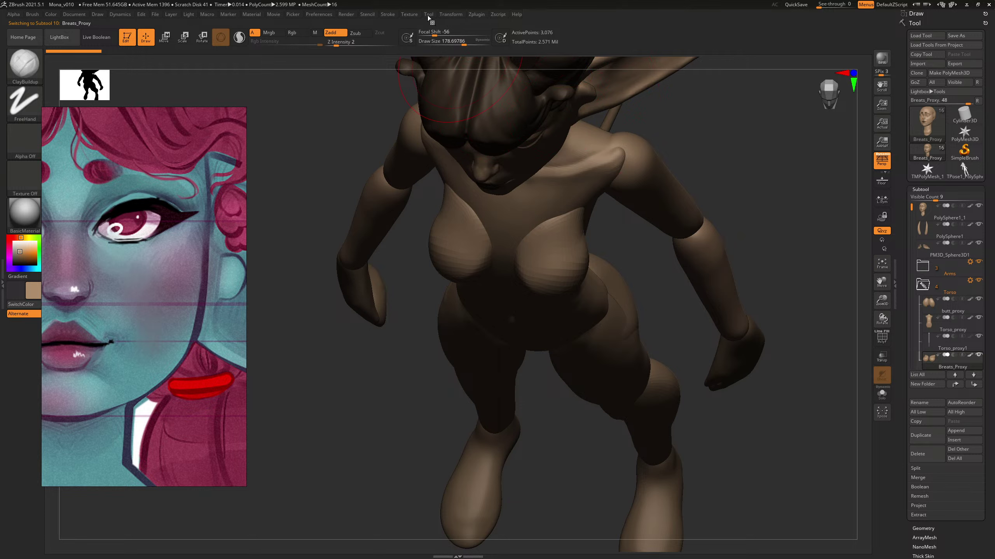
# Step: Reposition the scene light so that it illuminates the torso more frontally
pyautogui.click(189, 14)
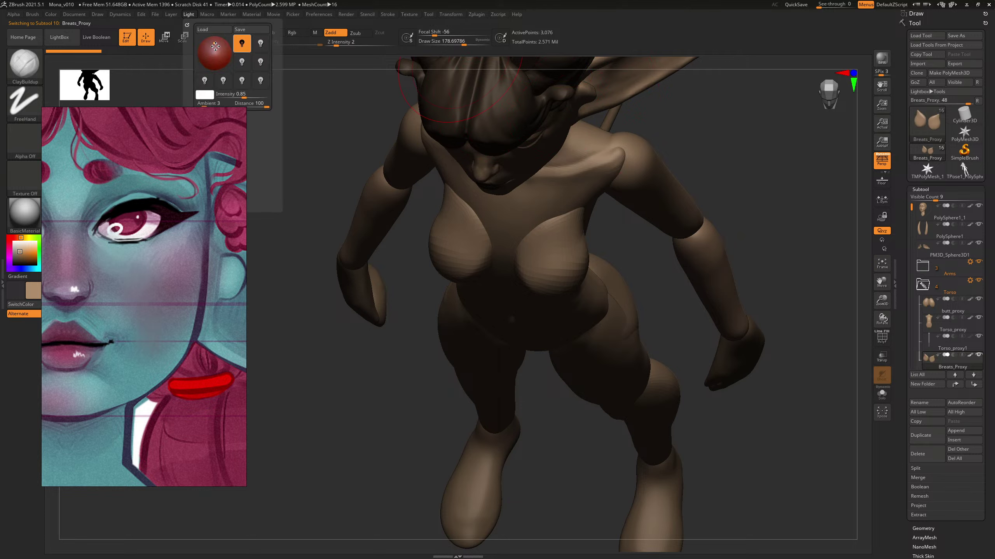
pyautogui.click(215, 51)
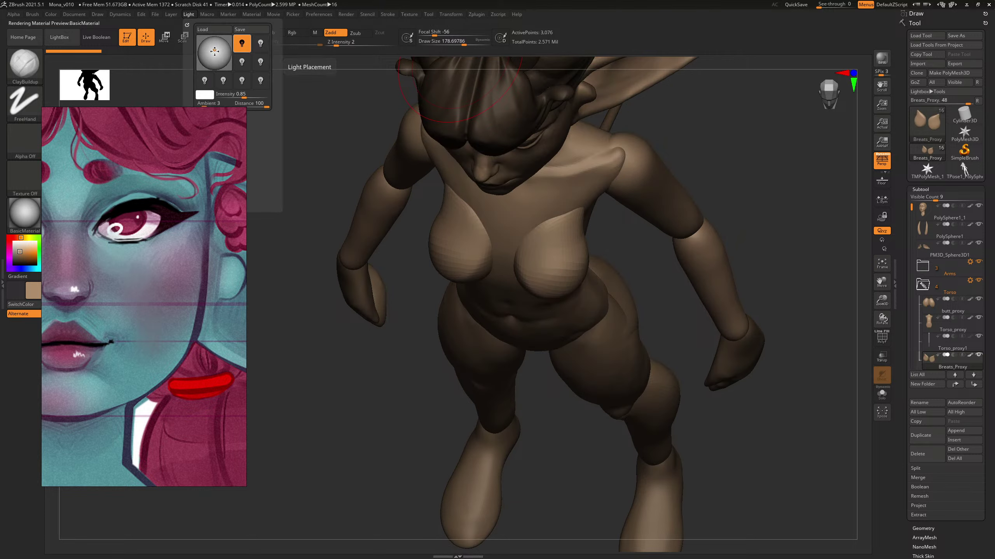
pyautogui.moveTo(214, 51); pyautogui.dragTo(214, 54)
# Step: Reshape the breasts from above and below with the Move brush, reducing the draw size to about 83
pyautogui.moveTo(787, 147); pyautogui.dragTo(787, 161)
pyautogui.press('b')
pyautogui.press('m')
pyautogui.press('v')
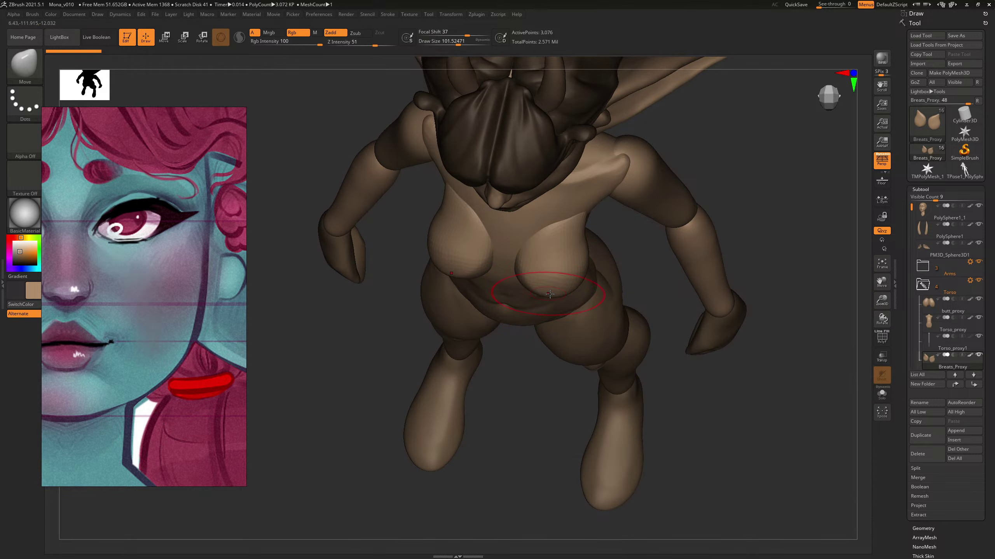
pyautogui.press('[')
pyautogui.moveTo(576, 291); pyautogui.dragTo(573, 287)
pyautogui.moveTo(758, 173); pyautogui.dragTo(759, 106)
pyautogui.moveTo(749, 206)
pyautogui.mouseDown()
pyautogui.moveTo(725, 196)
pyautogui.moveTo(763, 158)
pyautogui.moveTo(726, 163)
pyautogui.mouseUp()
pyautogui.moveTo(626, 190); pyautogui.dragTo(616, 224)
# Step: Flatten the upper surface of the breasts with the TrimDynamic brush at Z Intensity 8
pyautogui.press('b')
pyautogui.press('t')
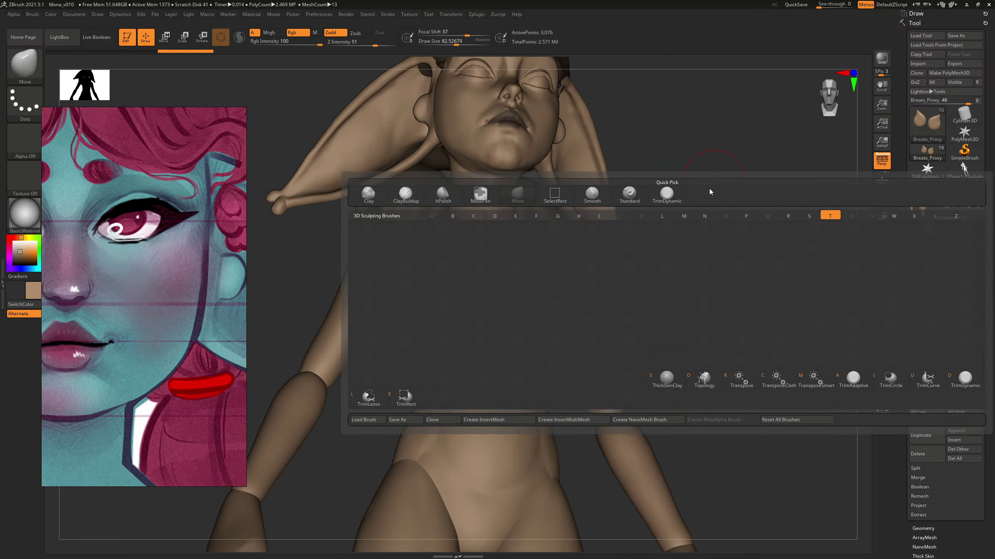
pyautogui.press('d')
pyautogui.moveTo(708, 193); pyautogui.dragTo(699, 212)
pyautogui.press('s')
pyautogui.moveTo(527, 269); pyautogui.dragTo(546, 279)
pyautogui.moveTo(746, 249); pyautogui.dragTo(719, 267)
pyautogui.moveTo(544, 275); pyautogui.dragTo(550, 267)
# Step: Plane the breast's outer side and upper tip toward the shoulder with TrimDynamic, using draw sizes of about 172 and 114
pyautogui.moveTo(703, 232)
pyautogui.mouseDown()
pyautogui.moveTo(578, 278)
pyautogui.moveTo(584, 296)
pyautogui.mouseUp()
pyautogui.moveTo(761, 261); pyautogui.dragTo(705, 239)
pyautogui.moveTo(601, 275); pyautogui.dragTo(586, 314)
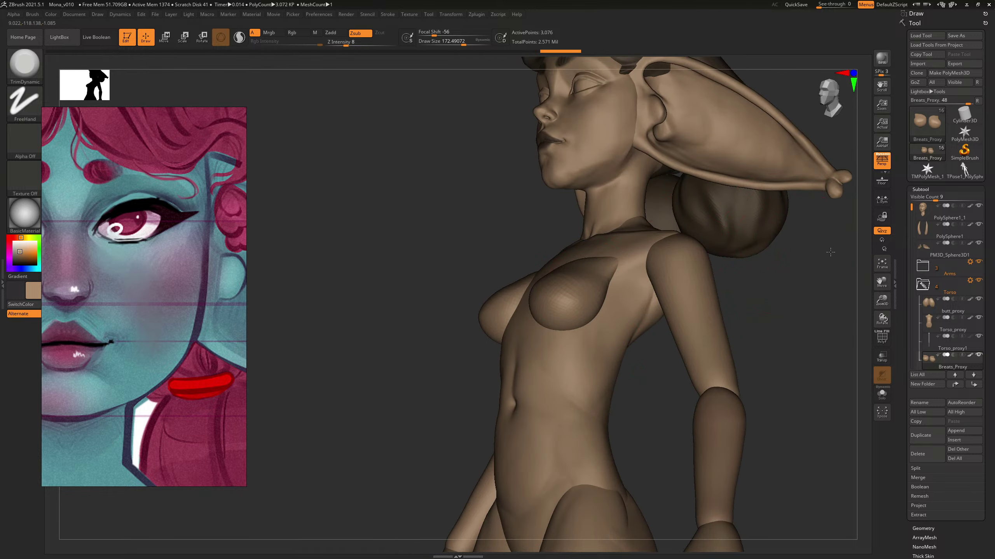
pyautogui.moveTo(828, 242); pyautogui.dragTo(610, 247)
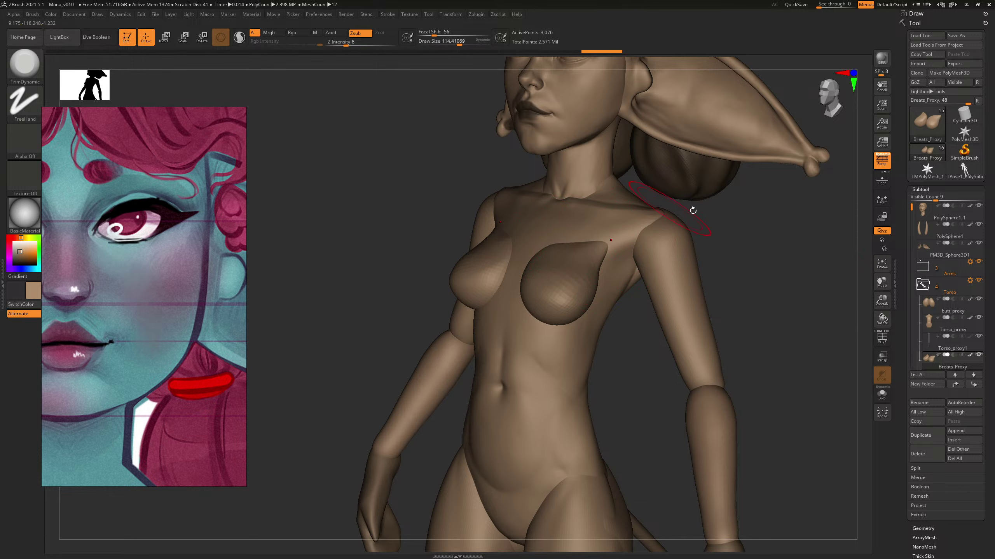
pyautogui.moveTo(582, 242); pyautogui.dragTo(597, 242)
pyautogui.moveTo(728, 239)
pyautogui.keyDown('shift'); pyautogui.mouseDown()
pyautogui.moveTo(797, 255)
pyautogui.moveTo(661, 220)
pyautogui.mouseUp(); pyautogui.keyUp('shift')
pyautogui.moveTo(744, 229)
pyautogui.mouseDown()
pyautogui.moveTo(712, 227)
pyautogui.moveTo(753, 225)
pyautogui.moveTo(728, 218)
pyautogui.moveTo(748, 231)
pyautogui.moveTo(735, 253)
pyautogui.moveTo(764, 298)
pyautogui.moveTo(752, 231)
pyautogui.moveTo(581, 261)
pyautogui.mouseUp()
pyautogui.moveTo(646, 232)
pyautogui.mouseDown()
pyautogui.moveTo(682, 238)
pyautogui.moveTo(670, 213)
pyautogui.moveTo(668, 238)
pyautogui.moveTo(701, 233)
pyautogui.moveTo(655, 229)
pyautogui.mouseUp()
pyautogui.moveTo(709, 211); pyautogui.dragTo(750, 212)
# Step: Make the torso the active subtool and try a Standard brush stroke on the chest beside the breast
pyautogui.keyDown('alt'); pyautogui.click(600, 298); pyautogui.keyUp('alt')
pyautogui.press('b')
pyautogui.press('s')
pyautogui.press('t')
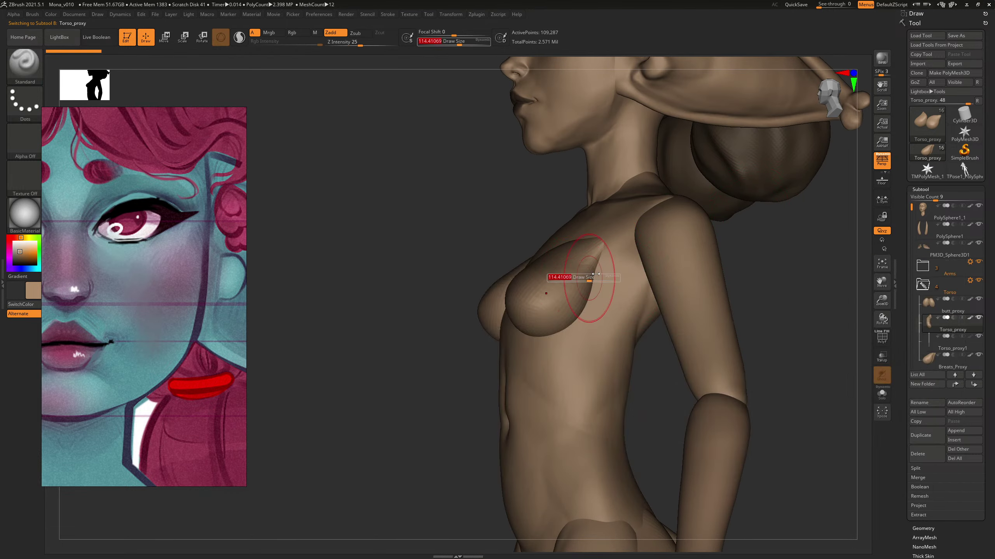
pyautogui.keyDown('alt'); pyautogui.moveTo(618, 273); pyautogui.dragTo(592, 310); pyautogui.keyUp('alt')
pyautogui.hotkey('ctrl', 'z')
pyautogui.press('s')
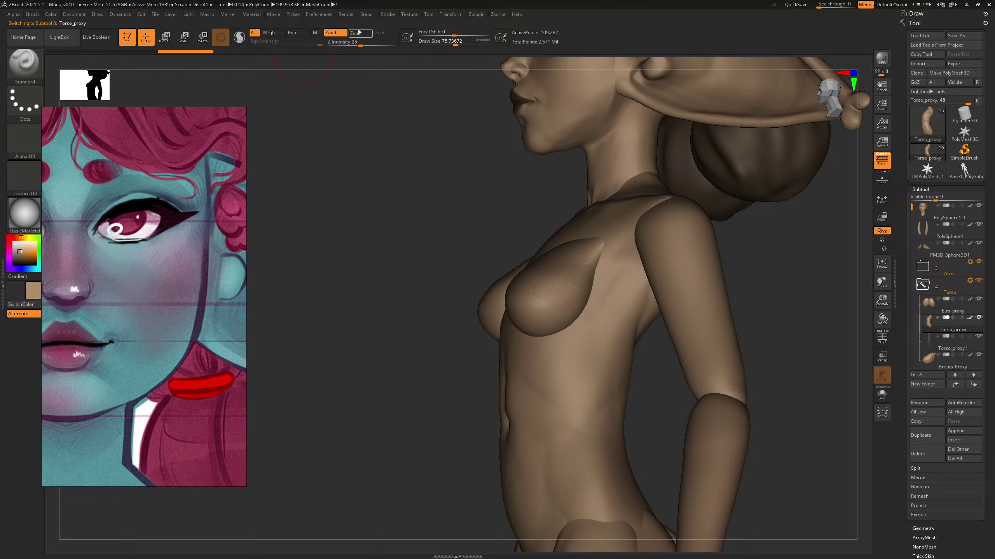
# Step: Adjust the light placement for a clearer side view of the torso
pyautogui.click(188, 15)
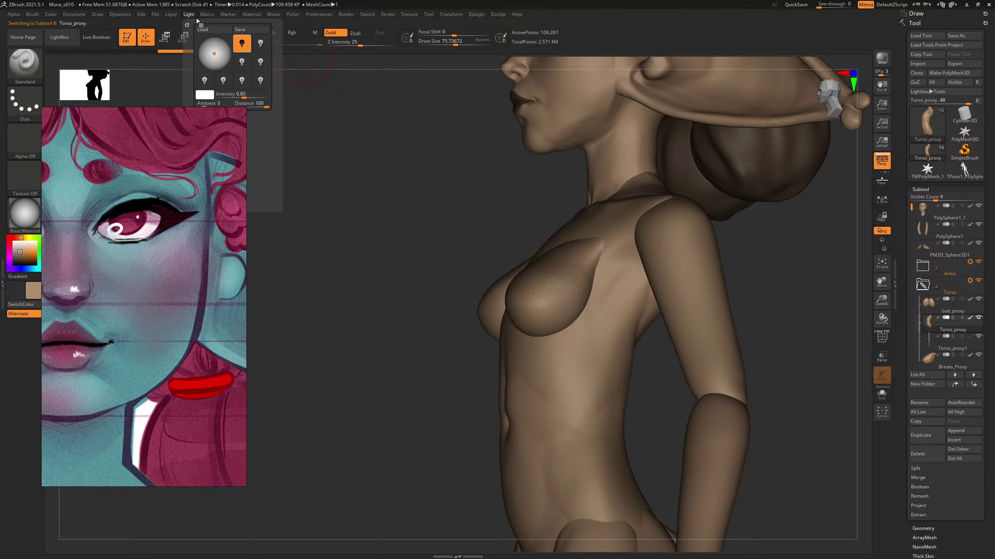
pyautogui.moveTo(219, 48); pyautogui.dragTo(215, 53)
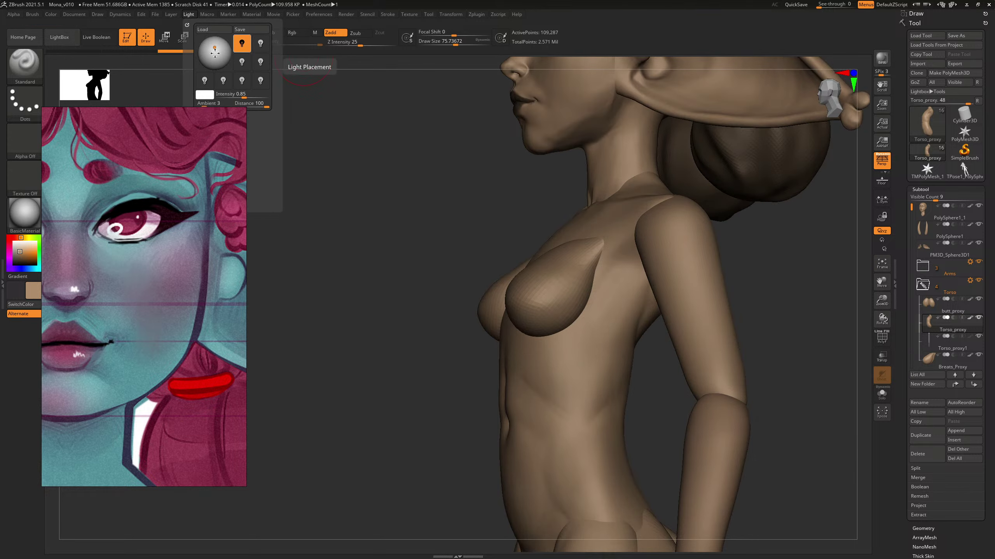
# Step: Sculpt the side of the chest between the breast and armpit with the Standard brush at a draw size of about 128
pyautogui.moveTo(773, 247); pyautogui.dragTo(732, 248)
pyautogui.press(']')
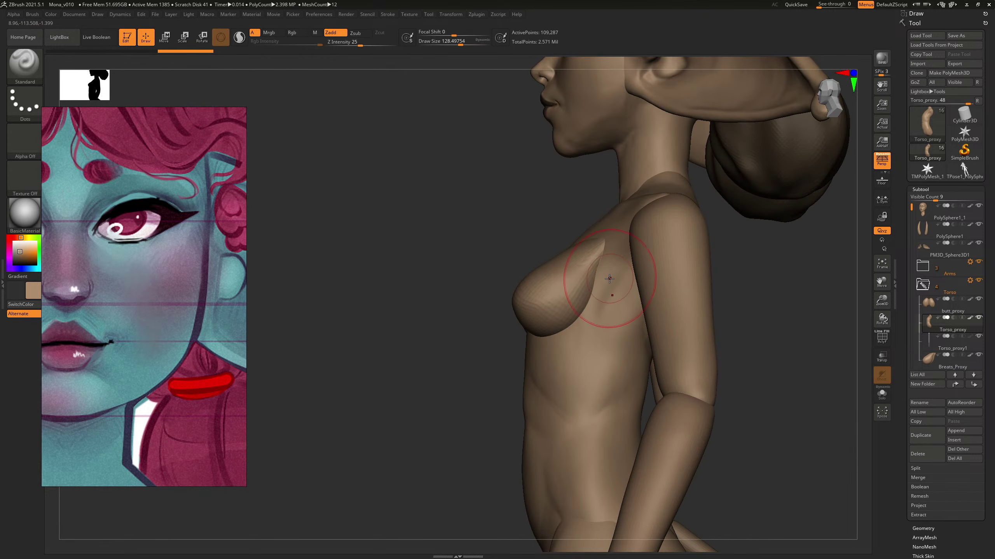
pyautogui.moveTo(593, 309); pyautogui.dragTo(616, 266)
# Step: Build up the ribcage's side below the breast with ClayBuildup, using draw sizes of about 94 and 124
pyautogui.moveTo(742, 266)
pyautogui.mouseDown()
pyautogui.moveTo(800, 255)
pyautogui.moveTo(661, 291)
pyautogui.mouseUp()
pyautogui.press('b')
pyautogui.press('c')
pyautogui.press('b')
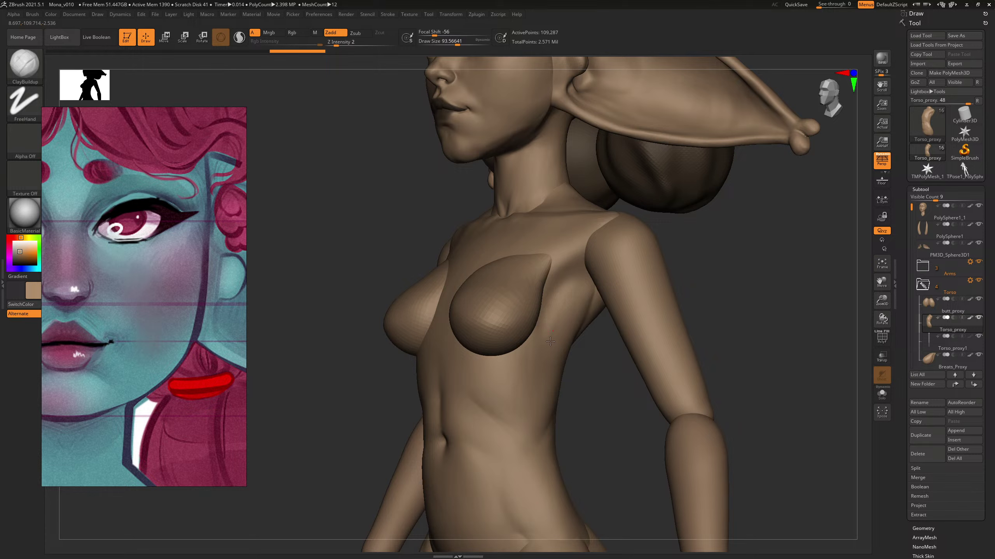
pyautogui.moveTo(550, 341); pyautogui.dragTo(547, 351)
pyautogui.moveTo(730, 284); pyautogui.dragTo(737, 247)
pyautogui.moveTo(778, 279)
pyautogui.mouseDown()
pyautogui.moveTo(770, 304)
pyautogui.moveTo(779, 300)
pyautogui.moveTo(763, 304)
pyautogui.mouseUp()
pyautogui.keyDown('alt'); pyautogui.moveTo(764, 304); pyautogui.dragTo(783, 235); pyautogui.keyUp('alt')
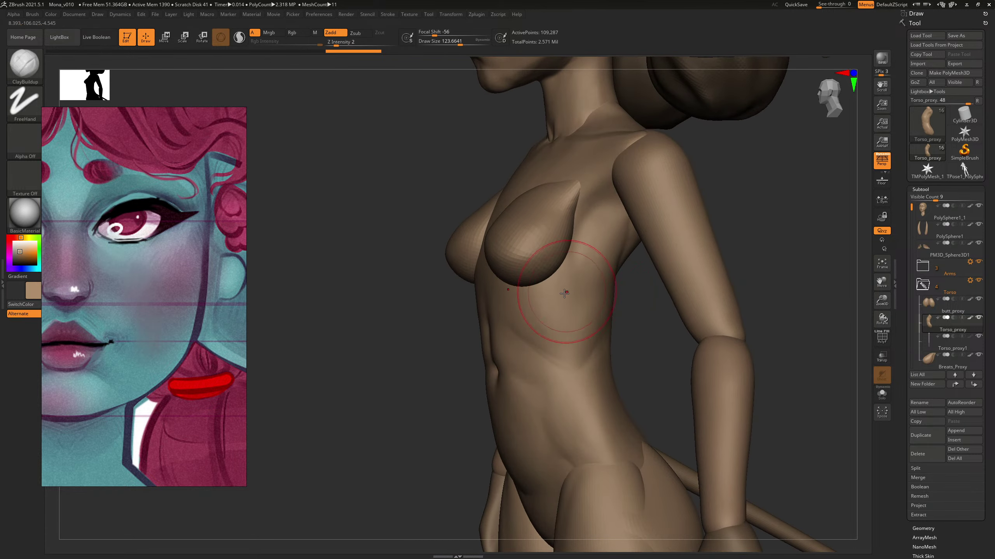
pyautogui.moveTo(579, 319); pyautogui.dragTo(566, 283)
# Step: Refine the torso's side below the armpit with ClayBuildup, reducing the draw size to about 79
pyautogui.moveTo(763, 215)
pyautogui.keyDown('shift'); pyautogui.mouseDown()
pyautogui.moveTo(822, 238)
pyautogui.moveTo(708, 248)
pyautogui.moveTo(732, 254)
pyautogui.moveTo(729, 206)
pyautogui.moveTo(793, 247)
pyautogui.moveTo(717, 231)
pyautogui.mouseUp(); pyautogui.keyUp('shift')
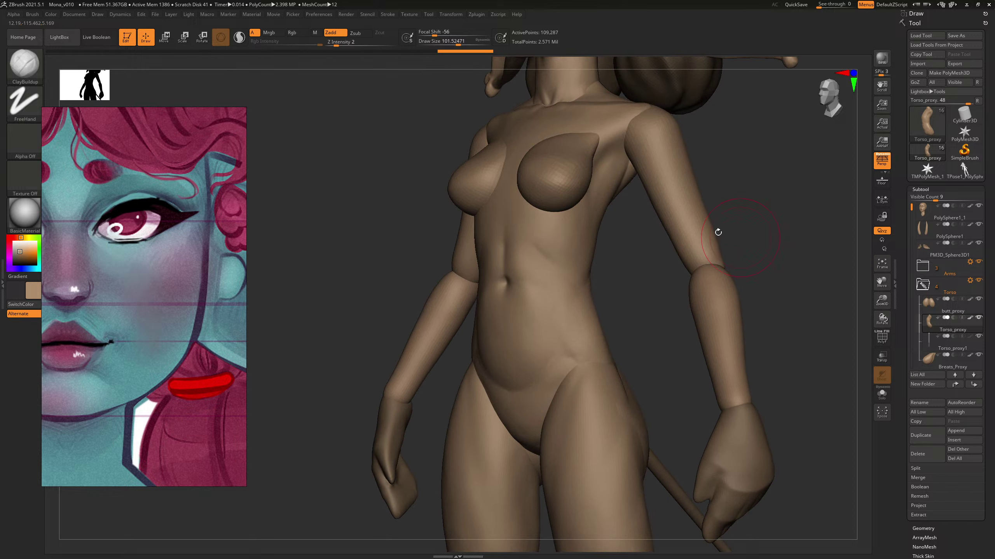
pyautogui.press('[')
pyautogui.moveTo(744, 175); pyautogui.dragTo(680, 178)
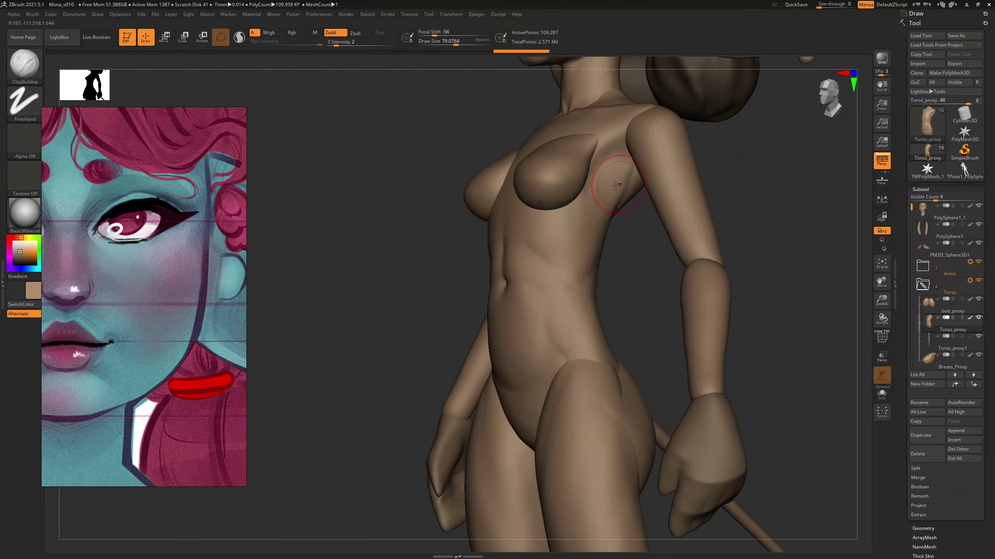
pyautogui.press('[')
pyautogui.press('[')
pyautogui.press(']')
pyautogui.moveTo(790, 178); pyautogui.dragTo(755, 216)
# Step: Carve the abdomen's vertical midline from below the breasts to the navel with DamStandard at a draw size of about 250
pyautogui.press('b')
pyautogui.press('d')
pyautogui.press('s')
pyautogui.press('s')
pyautogui.moveTo(506, 300); pyautogui.dragTo(516, 298)
pyautogui.press(']')
pyautogui.press(']')
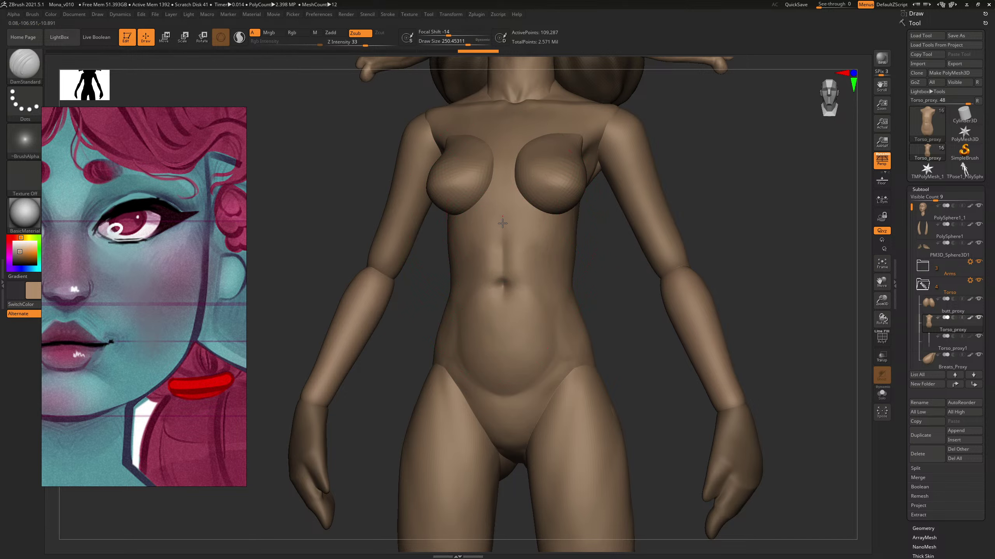
pyautogui.moveTo(502, 223); pyautogui.dragTo(503, 271)
pyautogui.moveTo(705, 167); pyautogui.dragTo(749, 172)
# Step: Deepen the midline between the breasts and navel with DamStandard at a draw size of about 212
pyautogui.press('[')
pyautogui.press('[')
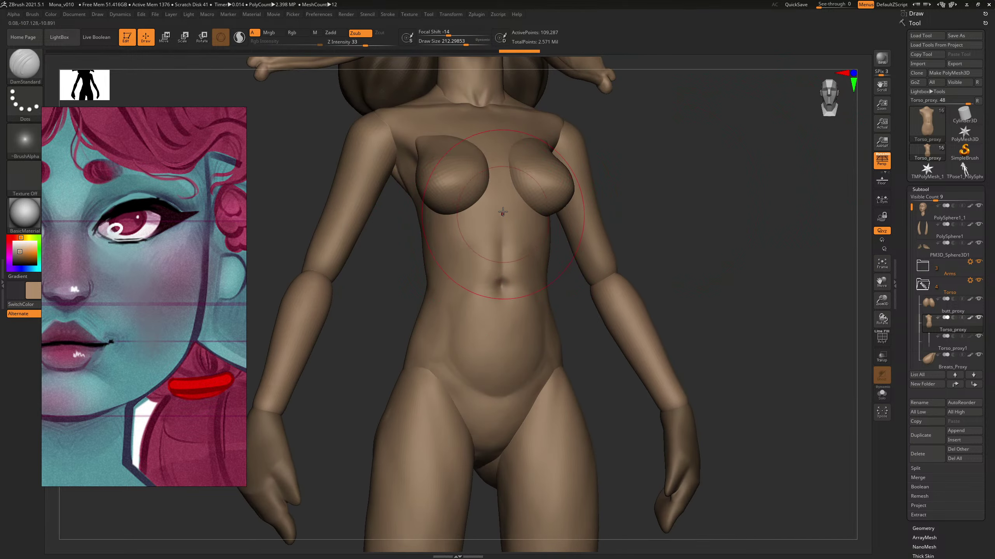
pyautogui.moveTo(502, 212); pyautogui.dragTo(502, 271)
pyautogui.moveTo(709, 196)
pyautogui.mouseDown()
pyautogui.moveTo(681, 200)
pyautogui.moveTo(706, 191)
pyautogui.mouseUp()
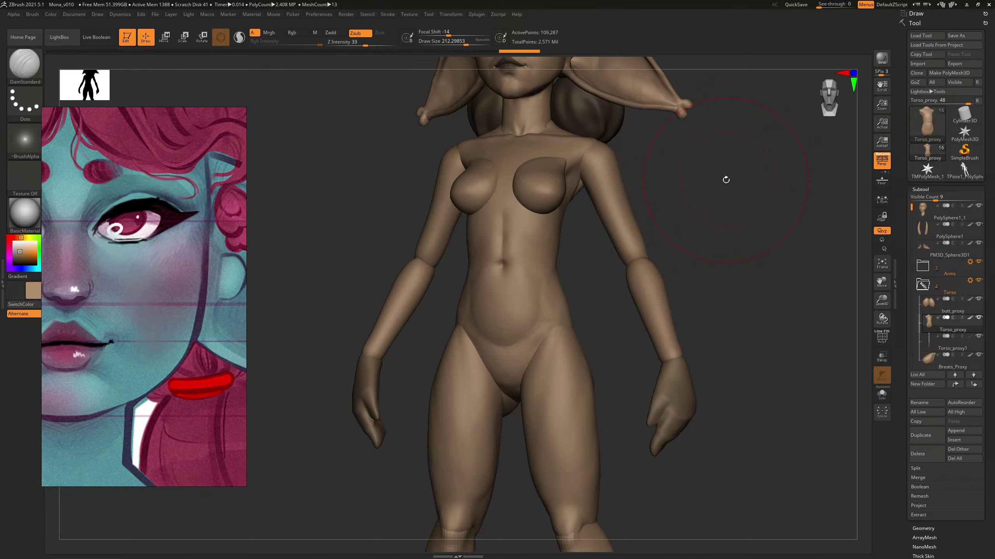
# Step: Carve the upper end of the midline just below the breasts with DamStandard at a draw size of about 73, and undo the last stroke
pyautogui.moveTo(750, 155)
pyautogui.mouseDown()
pyautogui.moveTo(729, 216)
pyautogui.moveTo(736, 228)
pyautogui.moveTo(724, 228)
pyautogui.mouseUp()
pyautogui.press('s')
pyautogui.click(486, 263)
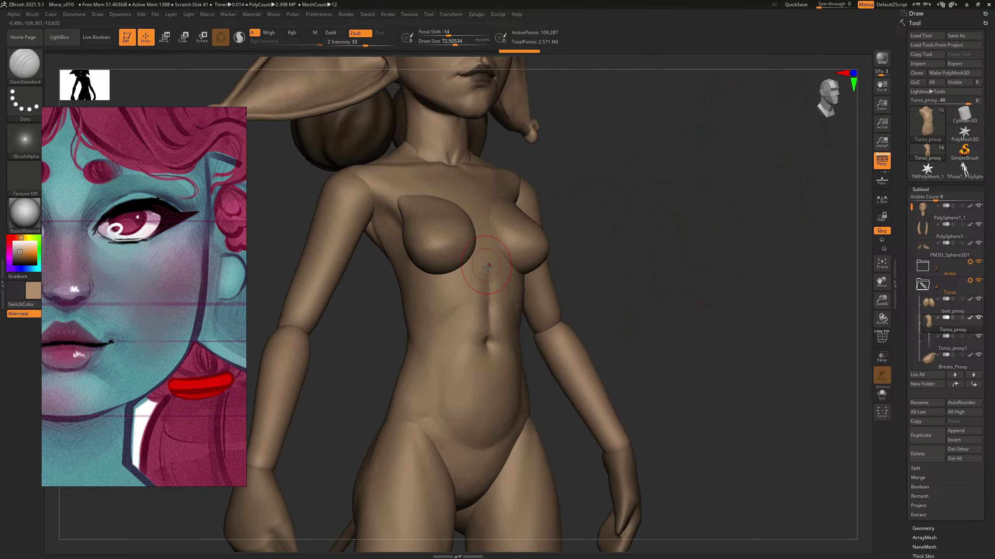
pyautogui.press('s')
pyautogui.click(491, 279)
pyautogui.press('shift')
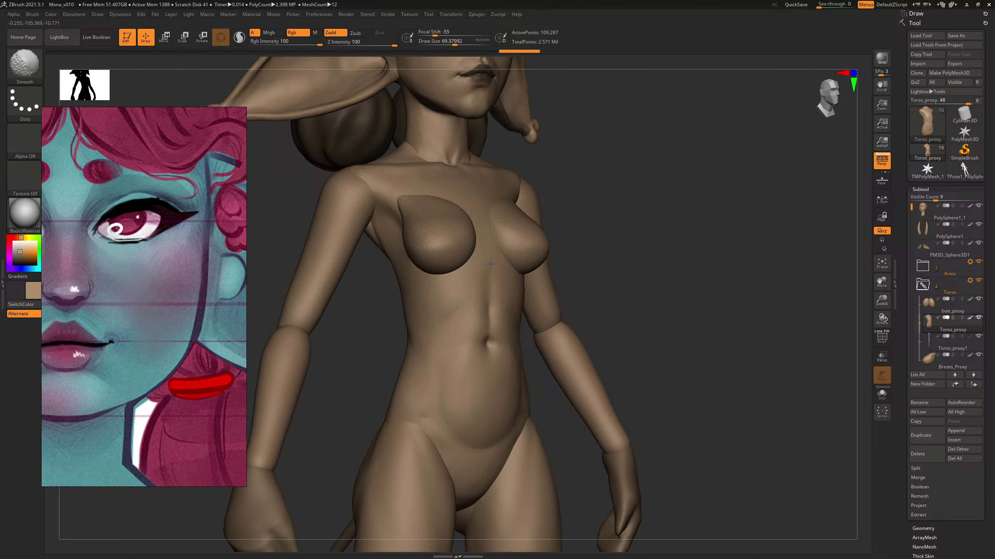
pyautogui.keyDown('shift'); pyautogui.moveTo(699, 215); pyautogui.dragTo(626, 229); pyautogui.keyUp('shift')
pyautogui.hotkey('ctrl', 'z')
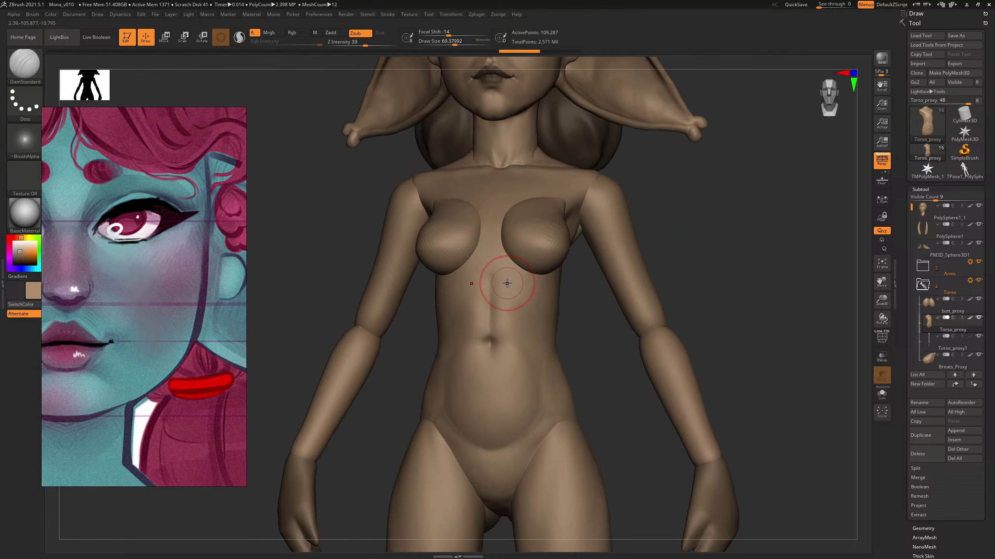
# Step: Smooth the abdominal midline between sternum and navel, undoing one pass, with draw sizes between about 55 and 83
pyautogui.keyDown('shift'); pyautogui.moveTo(495, 275); pyautogui.dragTo(489, 259); pyautogui.keyUp('shift')
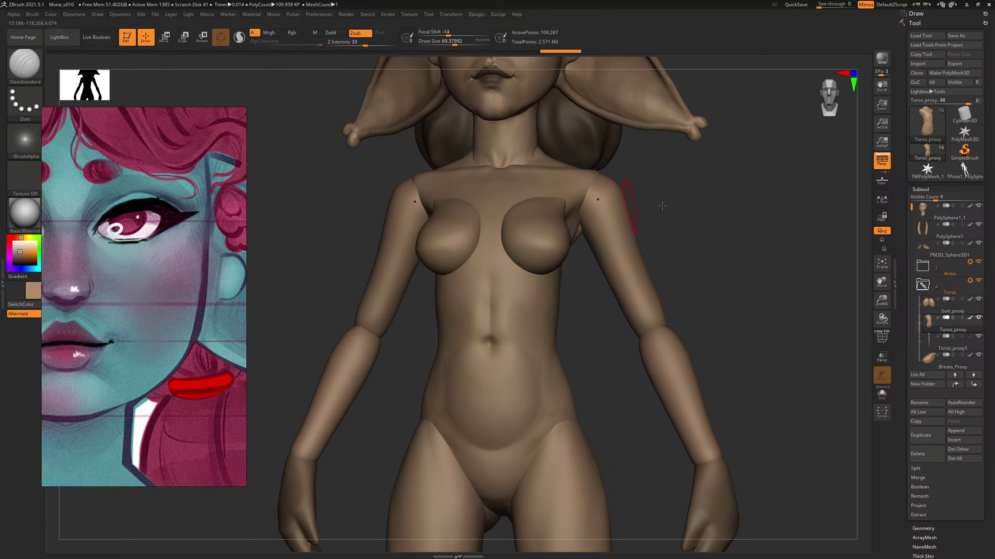
pyautogui.moveTo(661, 204)
pyautogui.mouseDown()
pyautogui.moveTo(730, 213)
pyautogui.moveTo(697, 205)
pyautogui.moveTo(529, 240)
pyautogui.mouseUp()
pyautogui.press('[')
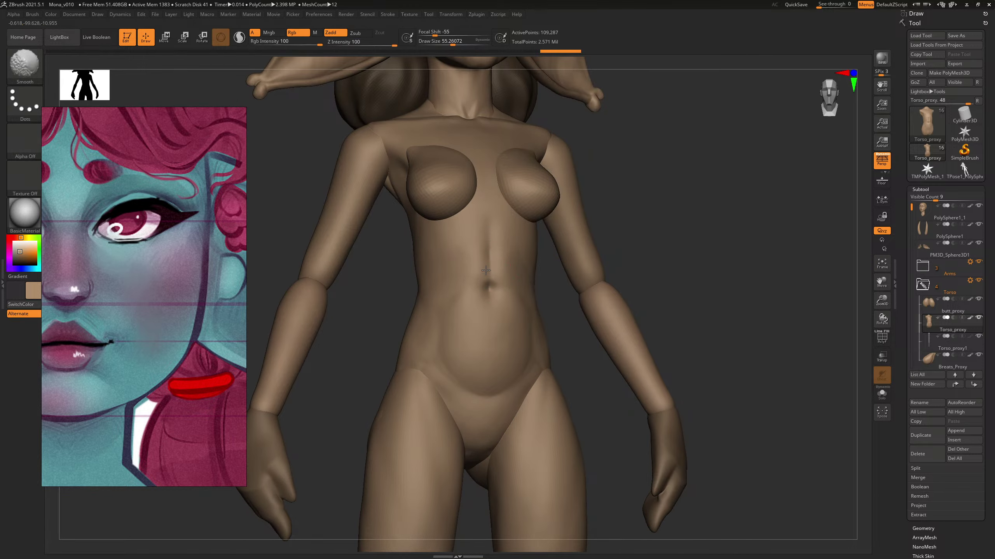
pyautogui.keyDown('shift'); pyautogui.moveTo(487, 271); pyautogui.dragTo(491, 252); pyautogui.keyUp('shift')
pyautogui.moveTo(717, 210); pyautogui.dragTo(690, 212)
pyautogui.hotkey('ctrl', 'z')
pyautogui.press(']')
pyautogui.press(']')
pyautogui.keyDown('shift'); pyautogui.moveTo(494, 272); pyautogui.dragTo(493, 282); pyautogui.keyUp('shift')
pyautogui.moveTo(732, 214); pyautogui.dragTo(726, 224)
# Step: Carve the navel's hollow with DamStandard at a draw size of about 48
pyautogui.press('b')
pyautogui.press('d')
pyautogui.press('s')
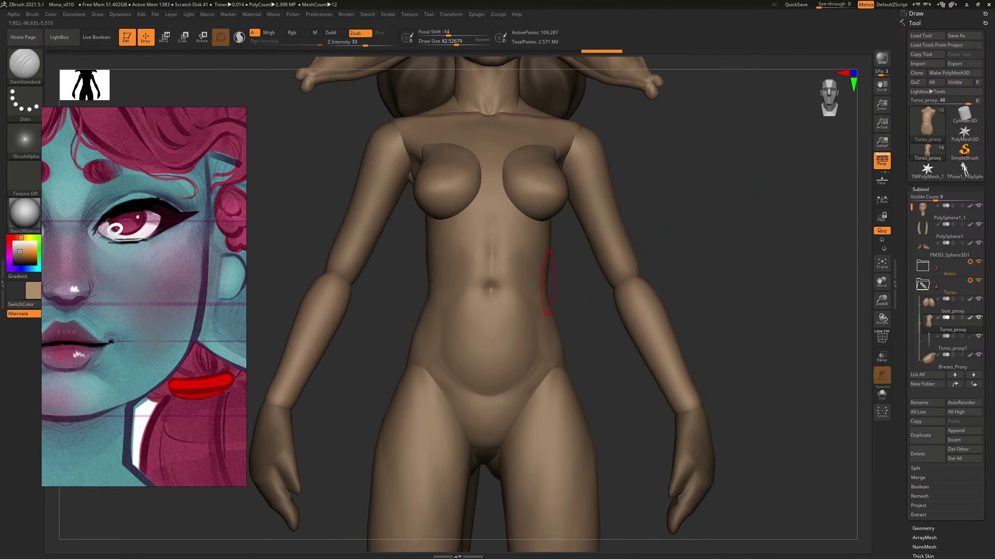
pyautogui.moveTo(487, 286); pyautogui.dragTo(490, 289)
pyautogui.press('s')
pyautogui.click(493, 289)
pyautogui.moveTo(487, 288); pyautogui.dragTo(491, 289)
pyautogui.moveTo(491, 288); pyautogui.dragTo(495, 290)
pyautogui.moveTo(576, 218); pyautogui.dragTo(551, 253)
pyautogui.moveTo(629, 227); pyautogui.dragTo(622, 221)
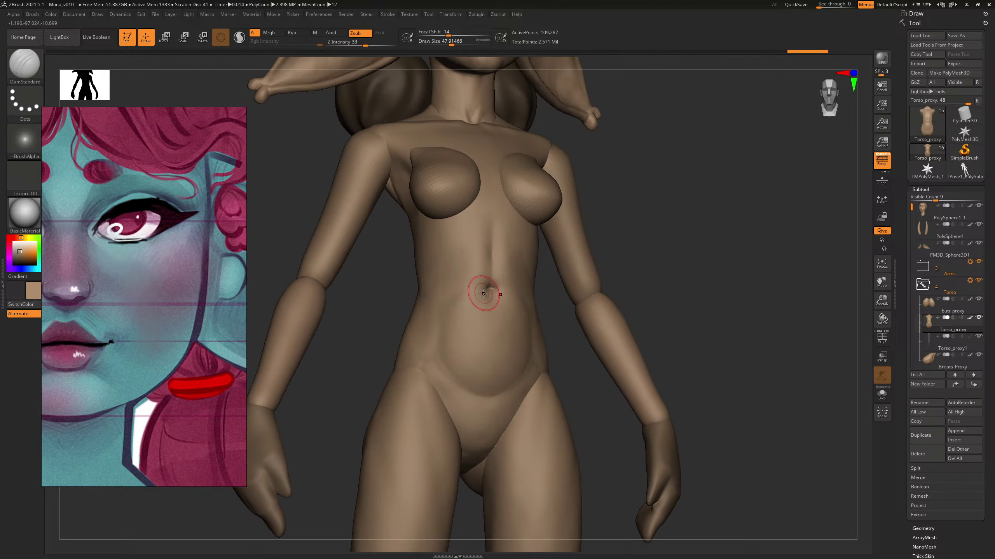
# Step: Define the navel's rim with short DamStandard strokes and smooth the surface just below it
pyautogui.moveTo(490, 295); pyautogui.dragTo(485, 293)
pyautogui.moveTo(633, 193); pyautogui.dragTo(588, 193)
pyautogui.moveTo(486, 294); pyautogui.dragTo(493, 292)
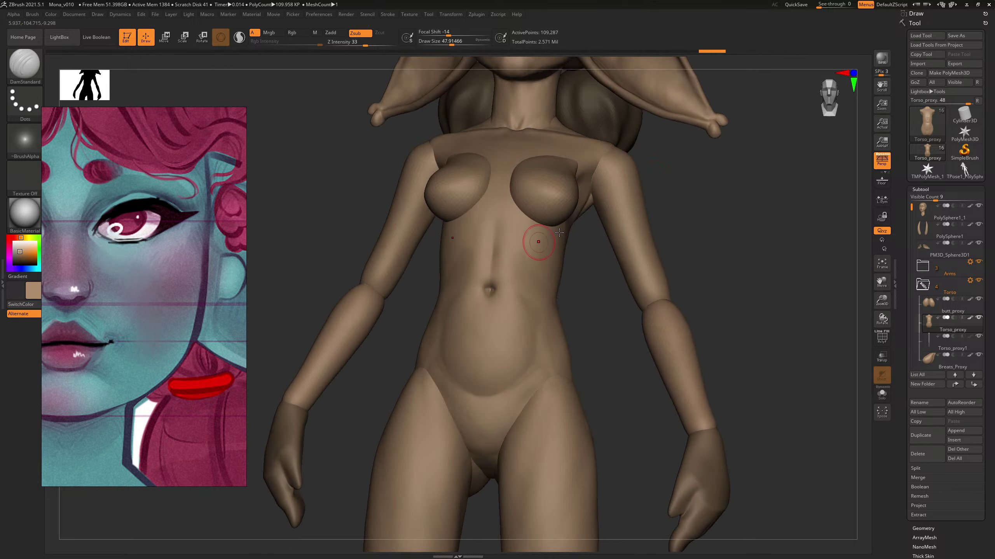
pyautogui.moveTo(701, 234)
pyautogui.keyDown('shift'); pyautogui.mouseDown()
pyautogui.moveTo(790, 231)
pyautogui.moveTo(586, 201)
pyautogui.mouseUp(); pyautogui.keyUp('shift')
pyautogui.moveTo(640, 224)
pyautogui.mouseDown()
pyautogui.moveTo(607, 224)
pyautogui.moveTo(679, 366)
pyautogui.mouseUp()
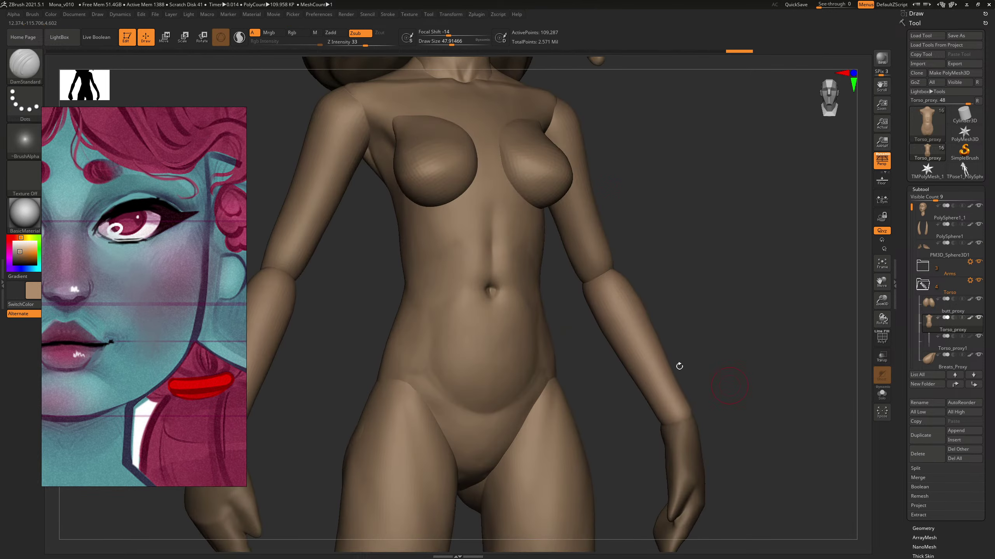
pyautogui.keyDown('shift'); pyautogui.moveTo(491, 300); pyautogui.dragTo(491, 305); pyautogui.keyUp('shift')
# Step: Sharpen the navel's inner crease with DamStandard, using draw sizes of about 35 and 46
pyautogui.moveTo(739, 230); pyautogui.dragTo(493, 291)
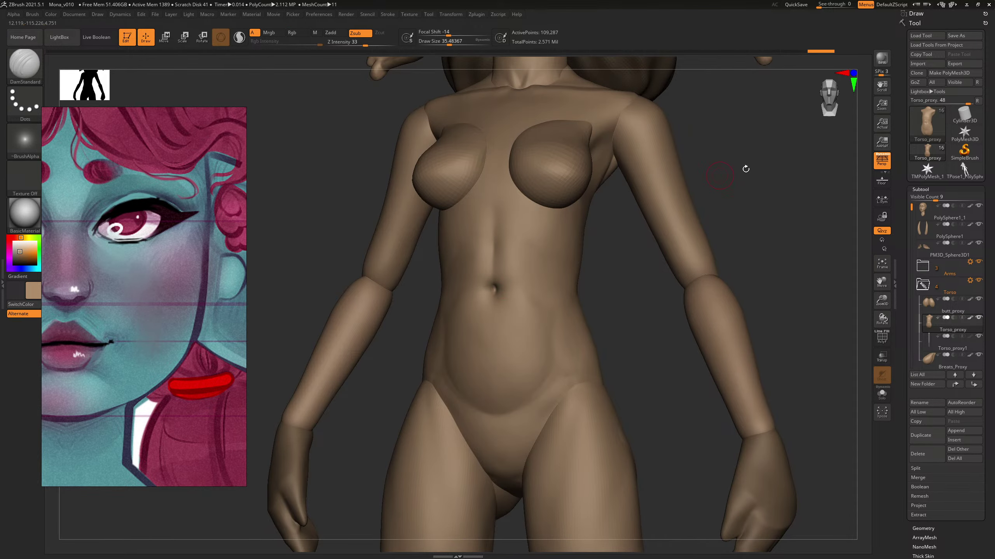
pyautogui.moveTo(745, 169); pyautogui.dragTo(499, 289)
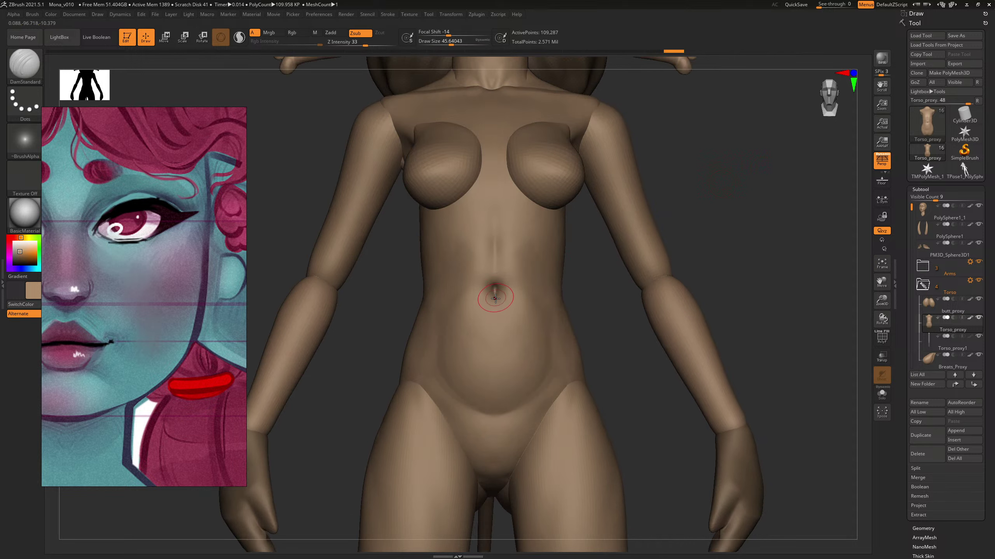
pyautogui.moveTo(742, 199); pyautogui.dragTo(576, 187)
pyautogui.moveTo(672, 234); pyautogui.dragTo(725, 243)
# Step: Sculpt the side of the abdomen beside the navel with the Standard brush at a draw size of about 149
pyautogui.press('b')
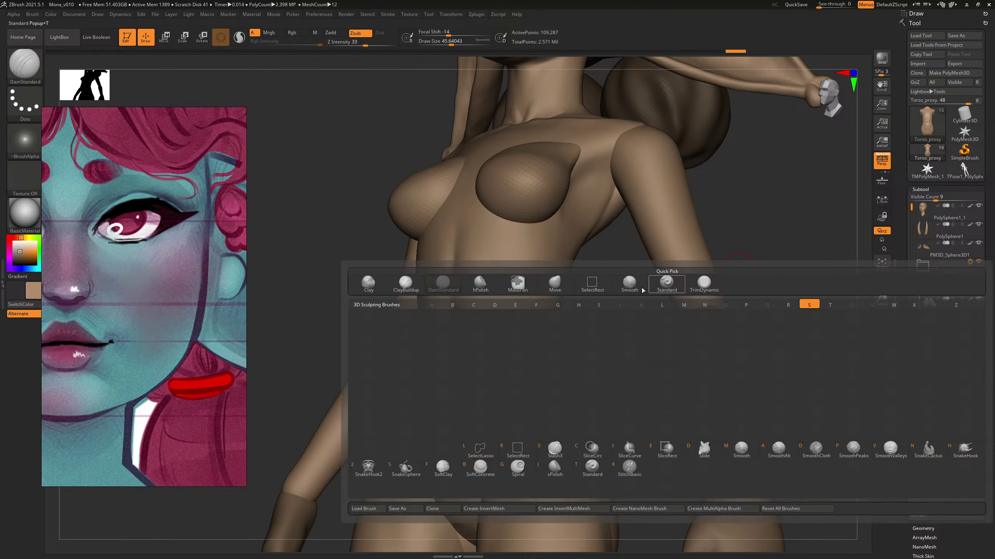
pyautogui.press('s')
pyautogui.press('t')
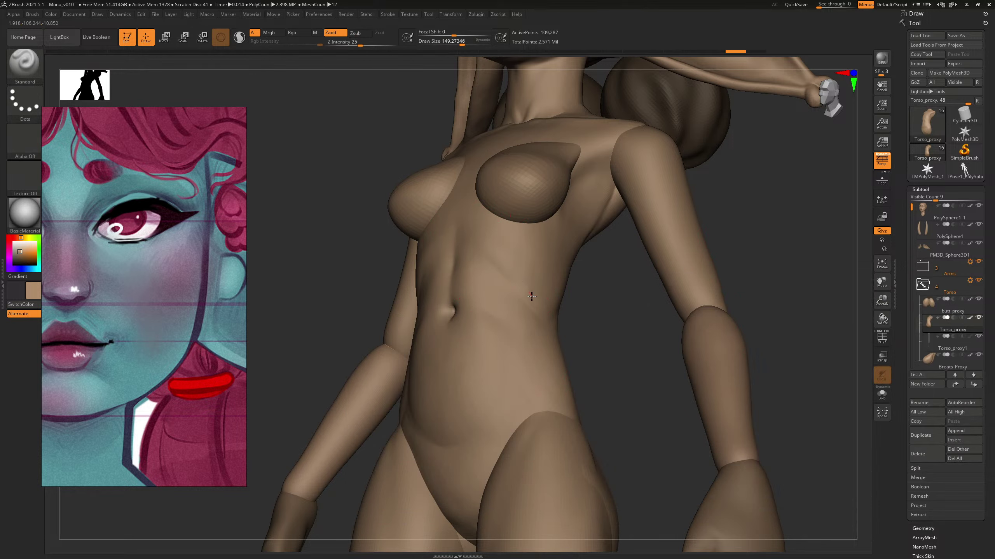
pyautogui.moveTo(803, 204)
pyautogui.mouseDown()
pyautogui.moveTo(801, 224)
pyautogui.moveTo(779, 222)
pyautogui.moveTo(647, 189)
pyautogui.moveTo(664, 181)
pyautogui.mouseUp()
# Step: Build up the lower belly with ClayBuildup at a draw size of about 97
pyautogui.press('f')
pyautogui.press('f')
pyautogui.press('f')
pyautogui.press('[')
pyautogui.press('[')
pyautogui.press('[')
pyautogui.press('shift')
pyautogui.moveTo(806, 204)
pyautogui.keyDown('shift'); pyautogui.mouseDown()
pyautogui.moveTo(646, 199)
pyautogui.moveTo(737, 226)
pyautogui.moveTo(766, 220)
pyautogui.moveTo(737, 227)
pyautogui.moveTo(755, 174)
pyautogui.mouseUp(); pyautogui.keyUp('shift')
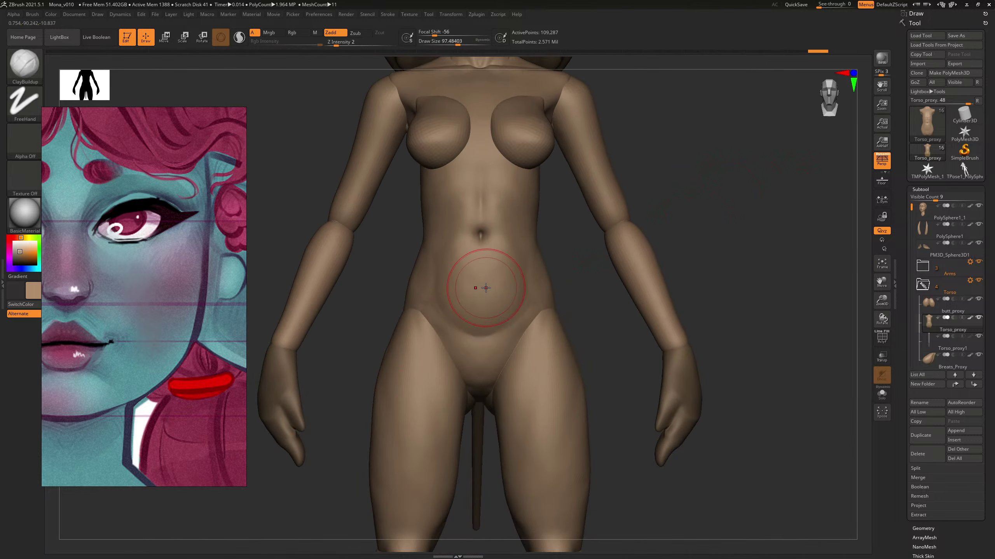
pyautogui.moveTo(627, 241)
pyautogui.mouseDown()
pyautogui.moveTo(668, 237)
pyautogui.moveTo(641, 241)
pyautogui.mouseUp()
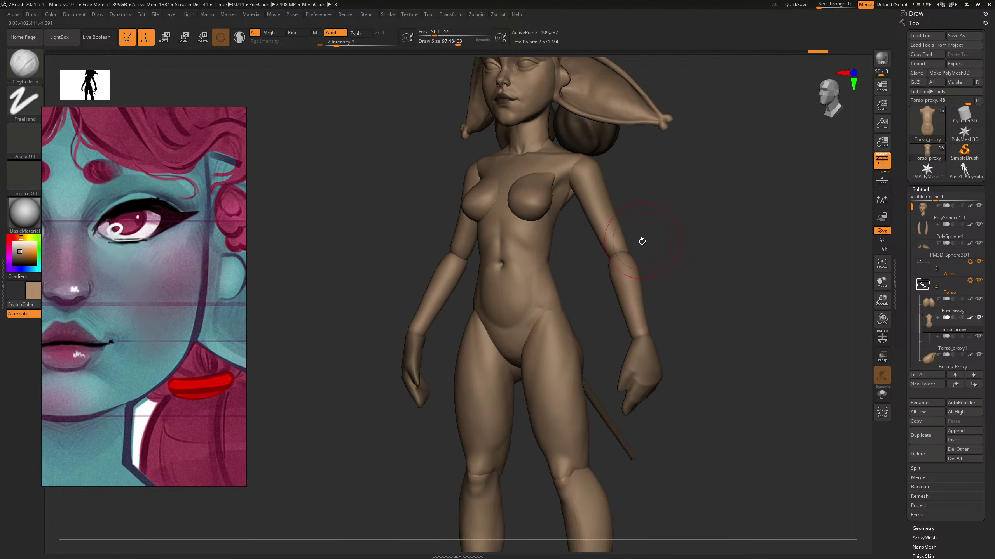
# Step: Adjust the navel's shape slightly with the Move brush
pyautogui.press('b')
pyautogui.press('m')
pyautogui.press('v')
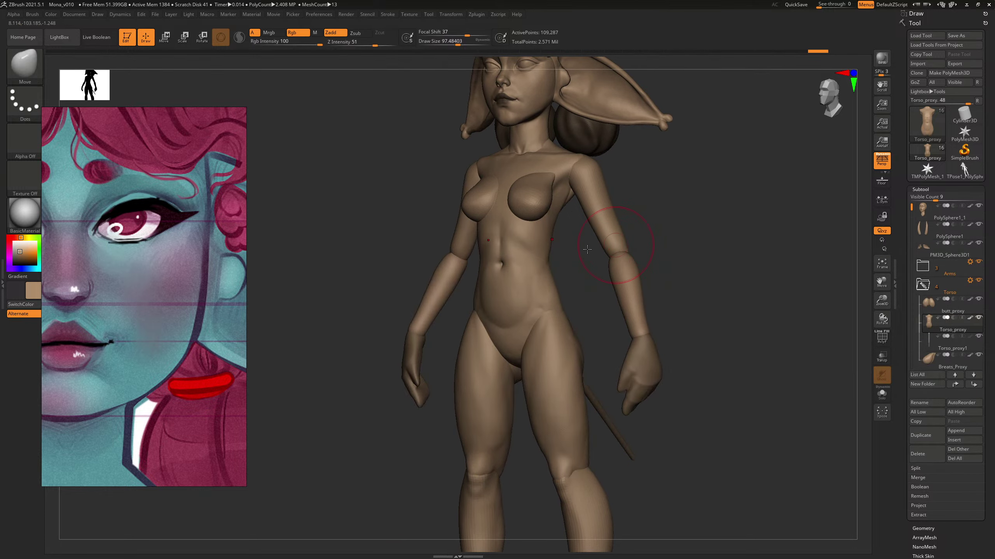
pyautogui.press('s')
pyautogui.moveTo(501, 267); pyautogui.dragTo(503, 268)
pyautogui.moveTo(724, 208); pyautogui.dragTo(695, 211)
# Step: Build up the belly between the navel and pelvis with ClayBuildup, using draw sizes of about 55, 43 and 76
pyautogui.press('b')
pyautogui.press('c')
pyautogui.press('b')
pyautogui.press('s')
pyautogui.press('s')
pyautogui.moveTo(497, 294); pyautogui.dragTo(502, 301)
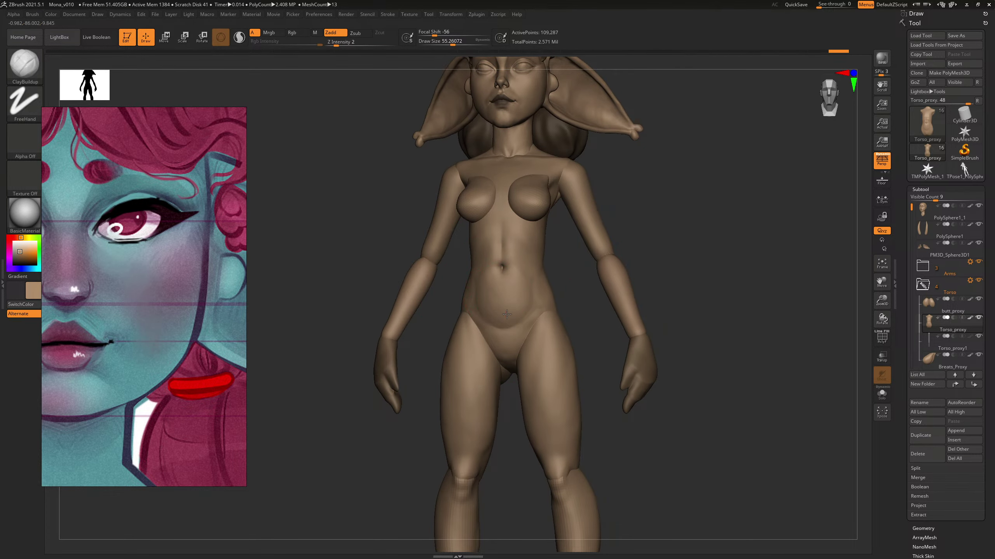
pyautogui.press('s')
pyautogui.moveTo(509, 301); pyautogui.dragTo(499, 304)
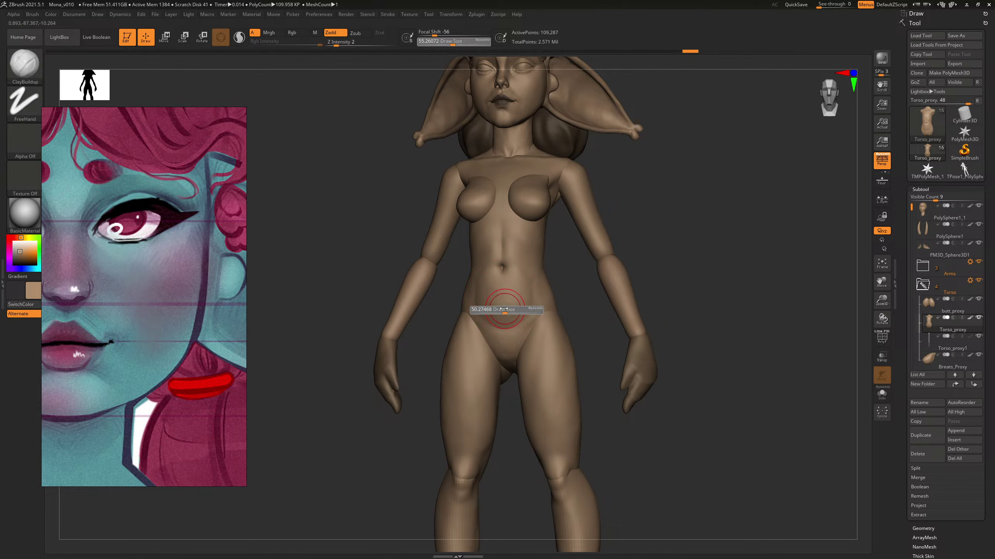
pyautogui.moveTo(681, 231); pyautogui.dragTo(703, 235)
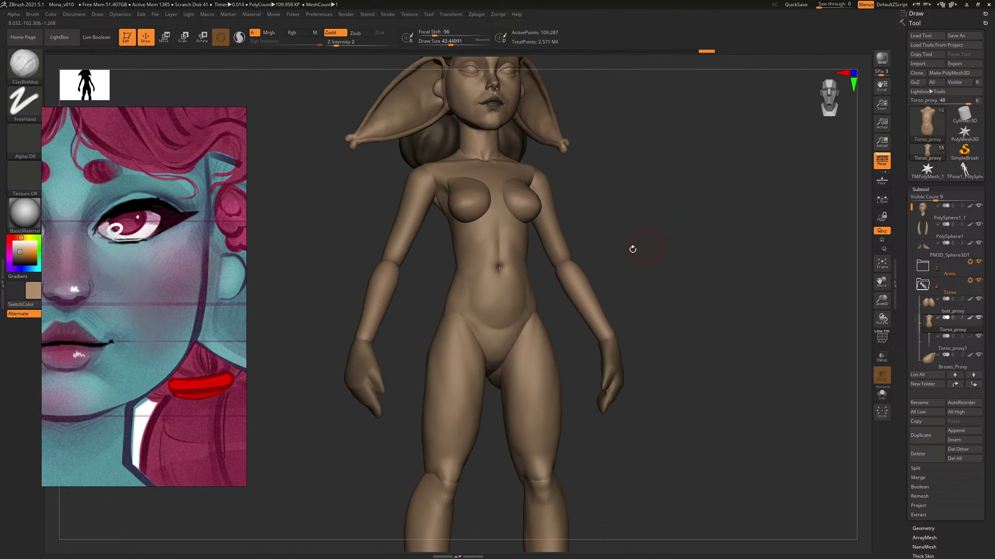
pyautogui.press('s')
pyautogui.moveTo(479, 308); pyautogui.dragTo(487, 308)
pyautogui.moveTo(690, 255); pyautogui.dragTo(723, 224)
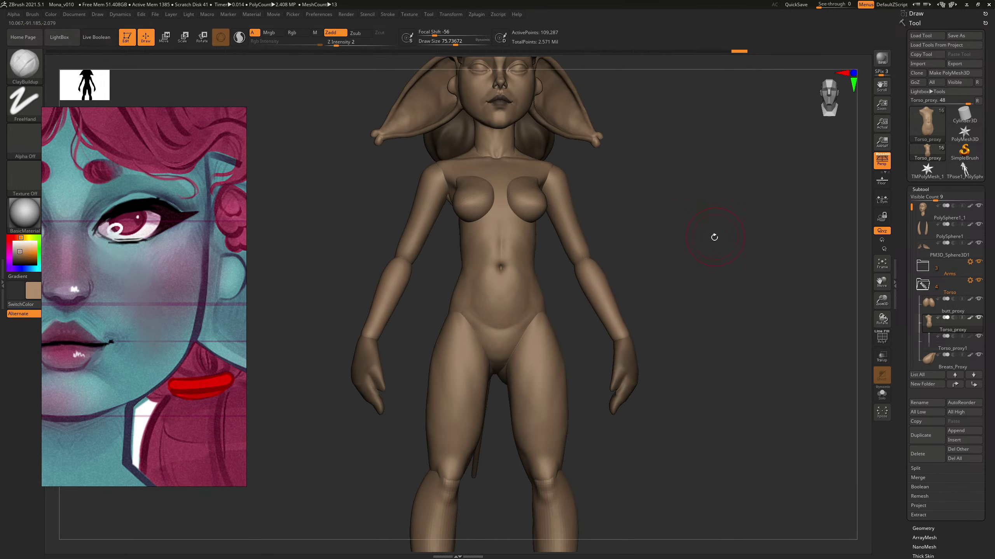
# Step: Try to carve the lower belly with DamStandard at a draw size of about 73, and undo the strokes
pyautogui.press('b')
pyautogui.press('d')
pyautogui.press('s')
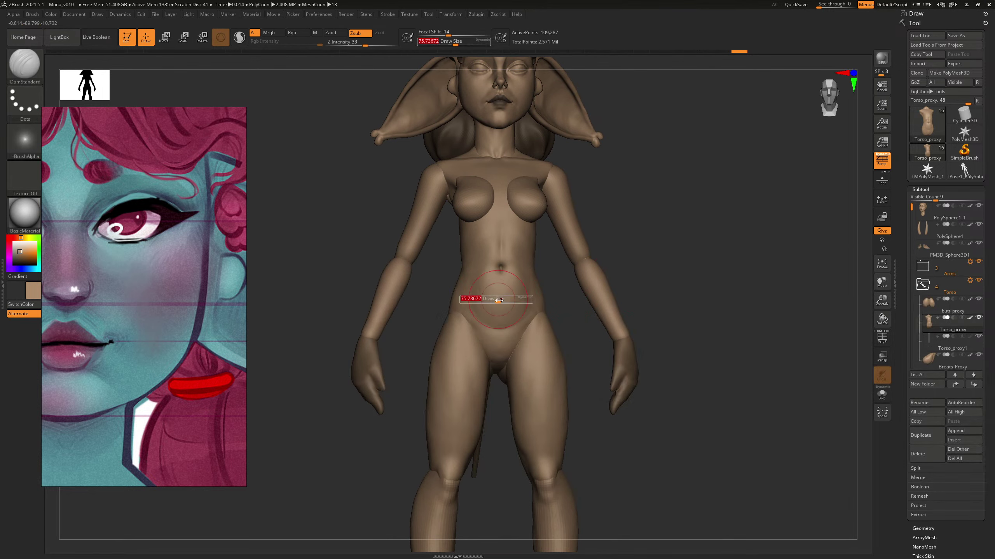
pyautogui.moveTo(667, 239); pyautogui.dragTo(508, 311)
pyautogui.press('shift')
pyautogui.moveTo(677, 202)
pyautogui.mouseDown()
pyautogui.moveTo(740, 204)
pyautogui.moveTo(641, 224)
pyautogui.moveTo(736, 235)
pyautogui.mouseUp()
pyautogui.press('ctrl')
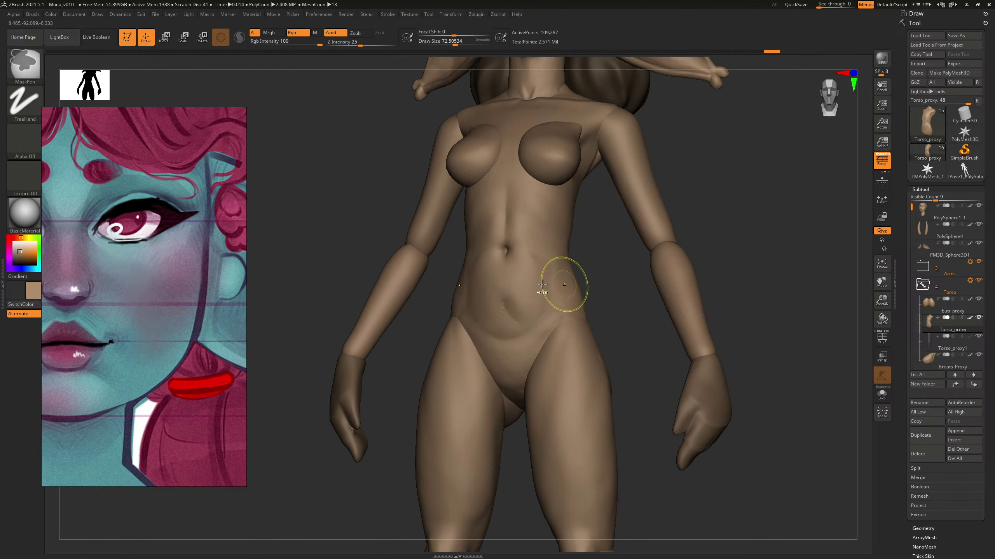
pyautogui.hotkey('ctrl', 'z')
pyautogui.hotkey('ctrl', 'z')
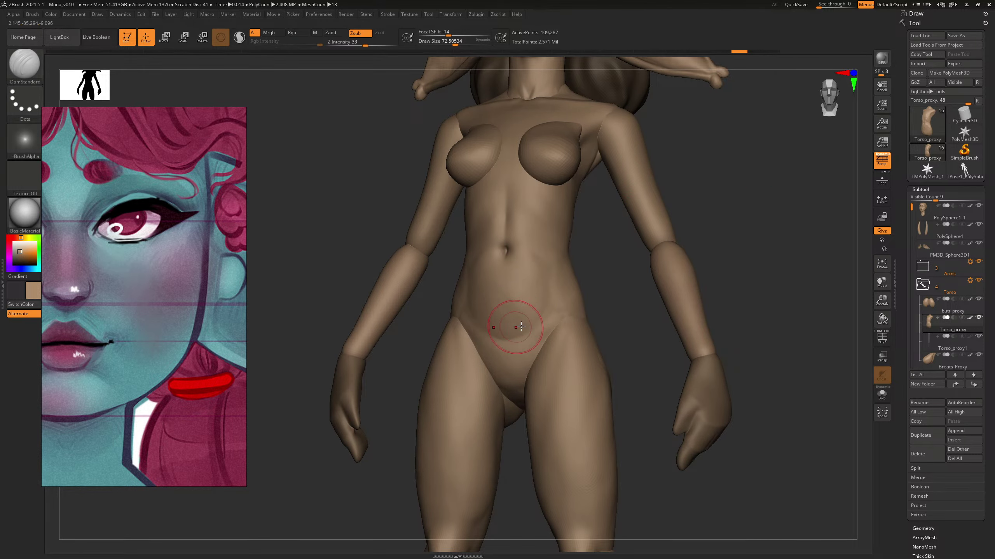
# Step: Carve the midline below the navel with DamStandard at a draw size of about 144, and smooth the lower belly
pyautogui.press('s')
pyautogui.moveTo(534, 313); pyautogui.dragTo(541, 313)
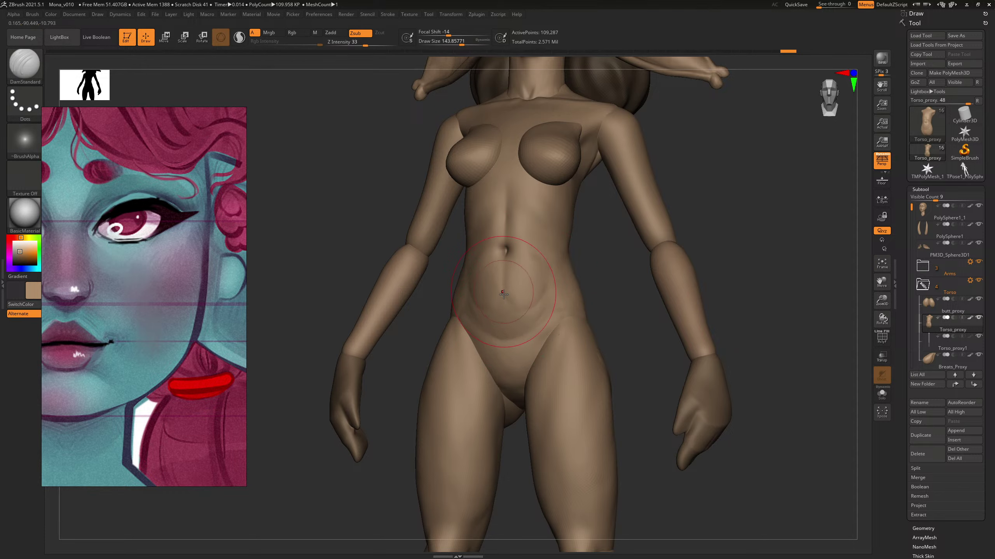
pyautogui.moveTo(754, 182)
pyautogui.mouseDown()
pyautogui.moveTo(772, 195)
pyautogui.moveTo(655, 215)
pyautogui.moveTo(683, 215)
pyautogui.moveTo(770, 320)
pyautogui.mouseUp()
pyautogui.moveTo(698, 260); pyautogui.dragTo(666, 251)
pyautogui.press('s')
pyautogui.moveTo(506, 308); pyautogui.dragTo(542, 311)
pyautogui.press('shift')
pyautogui.moveTo(842, 204)
pyautogui.mouseDown()
pyautogui.moveTo(659, 200)
pyautogui.moveTo(702, 196)
pyautogui.moveTo(729, 225)
pyautogui.moveTo(768, 234)
pyautogui.moveTo(655, 278)
pyautogui.moveTo(721, 260)
pyautogui.moveTo(700, 239)
pyautogui.moveTo(736, 243)
pyautogui.moveTo(693, 249)
pyautogui.moveTo(684, 280)
pyautogui.moveTo(679, 211)
pyautogui.moveTo(717, 257)
pyautogui.moveTo(694, 260)
pyautogui.mouseUp()
# Step: Make the thighs the active subtool and sculpt the lower thigh above the knee with ClayBuildup at a draw size of about 110
pyautogui.press('b')
pyautogui.press('c')
pyautogui.press('b')
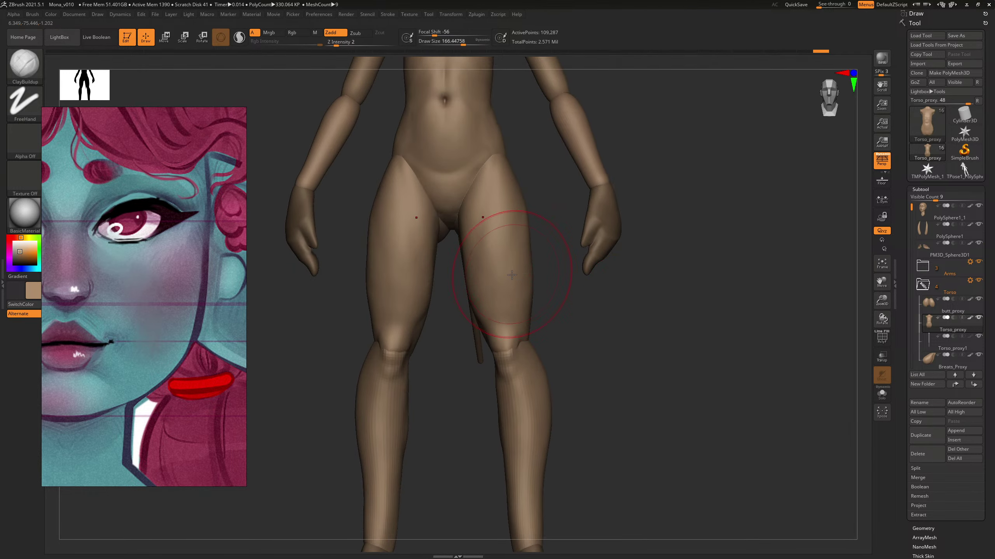
pyautogui.keyDown('alt'); pyautogui.click(521, 321); pyautogui.keyUp('alt')
pyautogui.press('s')
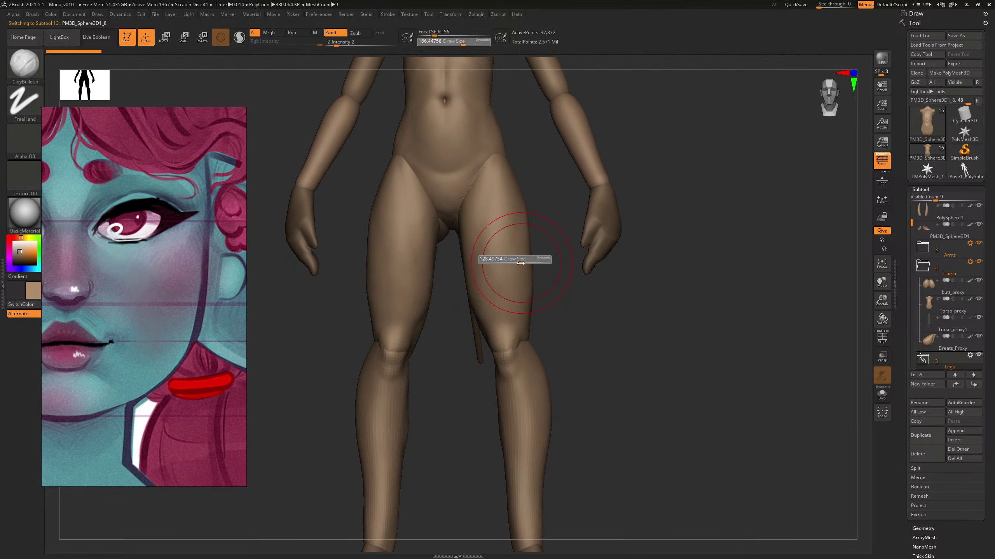
pyautogui.click(519, 260)
pyautogui.moveTo(525, 309); pyautogui.dragTo(528, 333)
pyautogui.moveTo(705, 139); pyautogui.dragTo(662, 150)
pyautogui.keyDown('alt'); pyautogui.moveTo(520, 292); pyautogui.dragTo(523, 322); pyautogui.keyUp('alt')
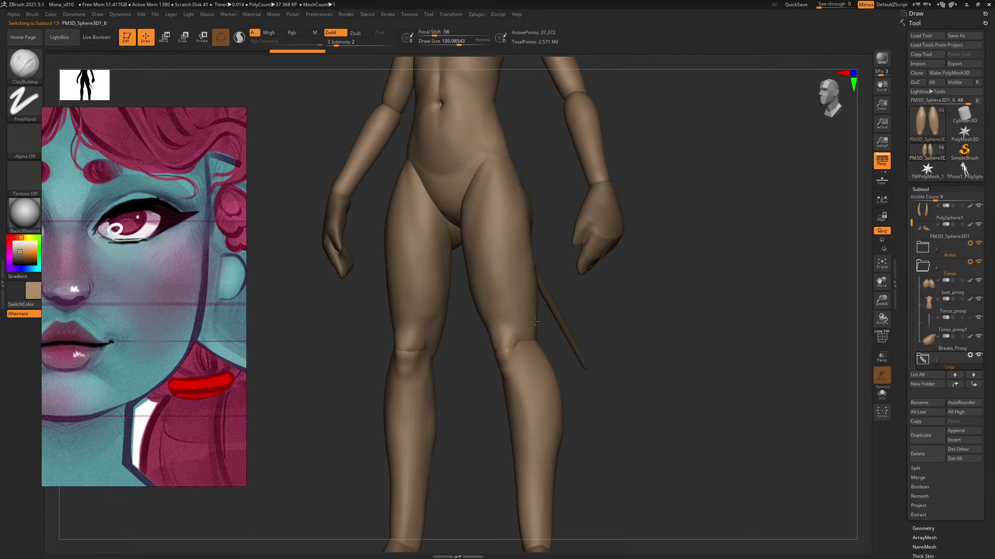
pyautogui.moveTo(648, 137); pyautogui.dragTo(546, 178)
pyautogui.moveTo(676, 174); pyautogui.dragTo(662, 203)
pyautogui.keyDown('alt'); pyautogui.moveTo(670, 196); pyautogui.dragTo(681, 249); pyautogui.keyUp('alt')
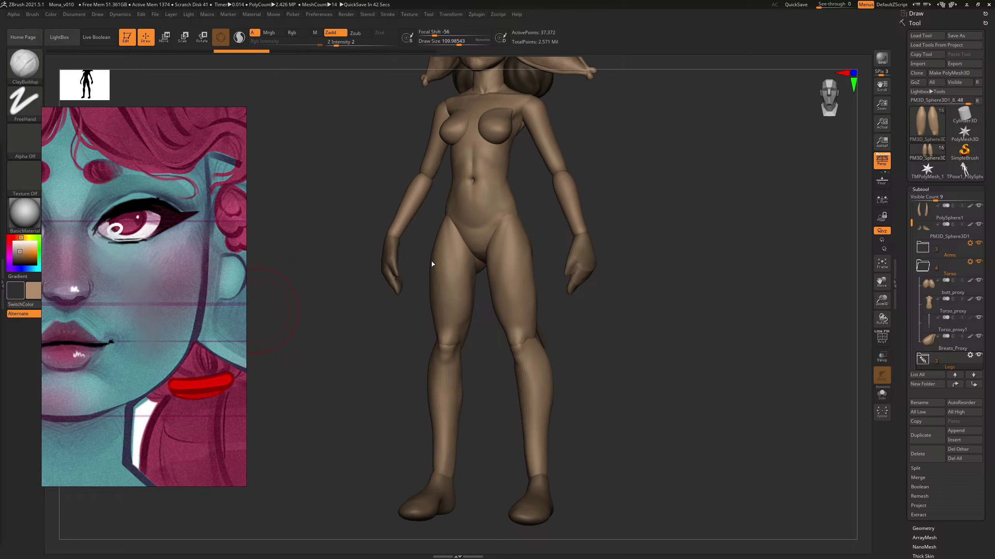
# Step: Make the lower legs the active subtool, divide the mesh, and ready DamStandard at a draw size of about 149
pyautogui.moveTo(661, 250); pyautogui.dragTo(668, 244)
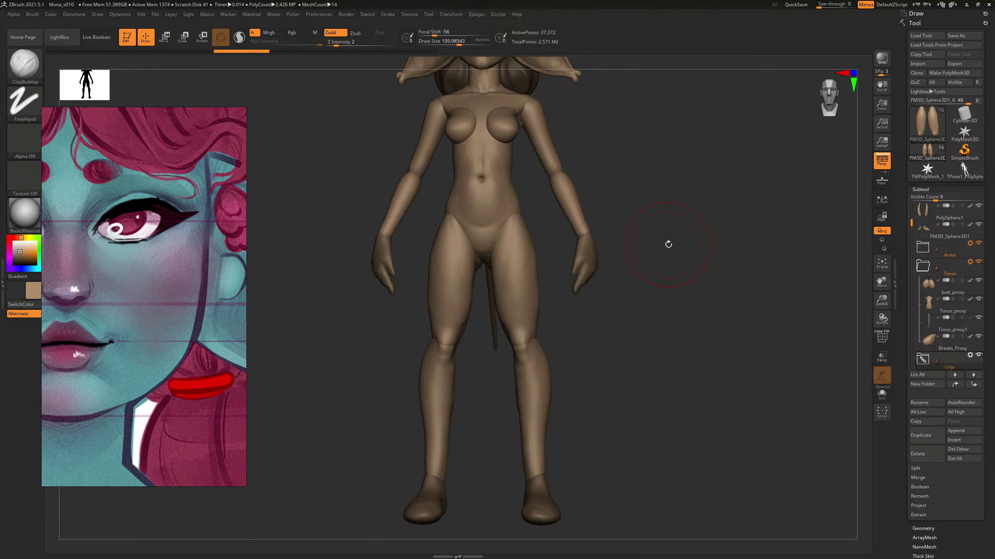
pyautogui.keyDown('alt'); pyautogui.moveTo(649, 256); pyautogui.dragTo(630, 245); pyautogui.keyUp('alt')
pyautogui.press('b')
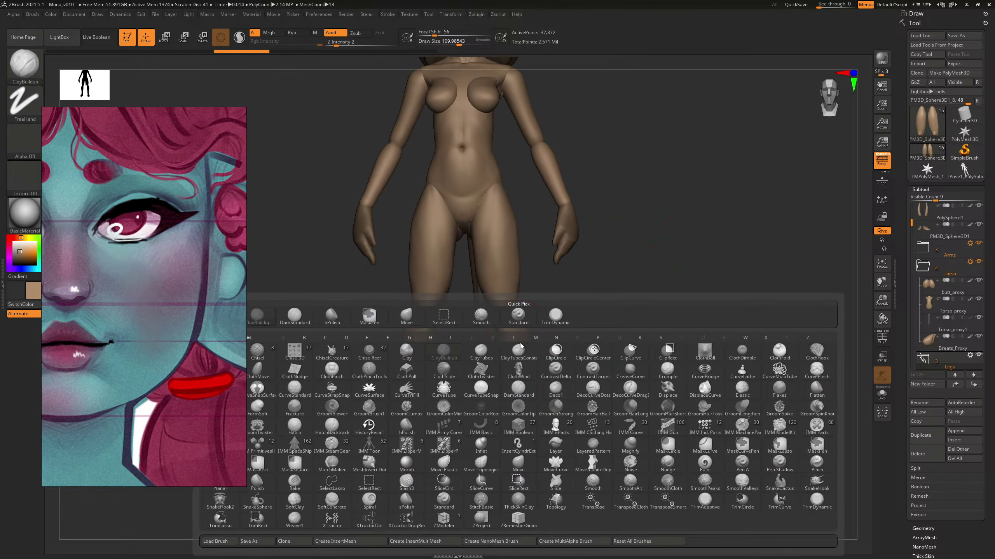
pyautogui.press('d')
pyautogui.press('s')
pyautogui.keyDown('alt'); pyautogui.click(514, 349); pyautogui.keyUp('alt')
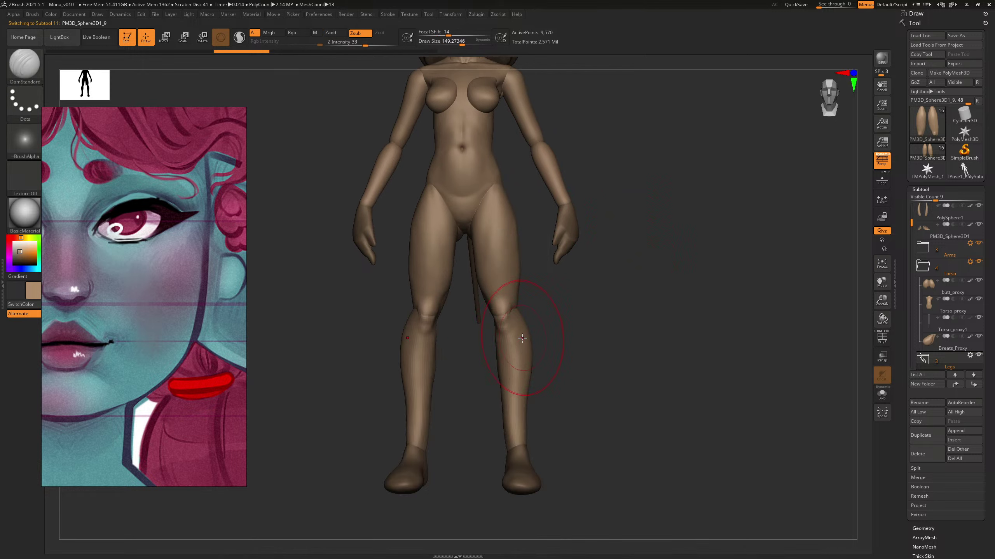
pyautogui.press('d')
pyautogui.click(471, 174)
pyautogui.hotkey('ctrl', 'd')
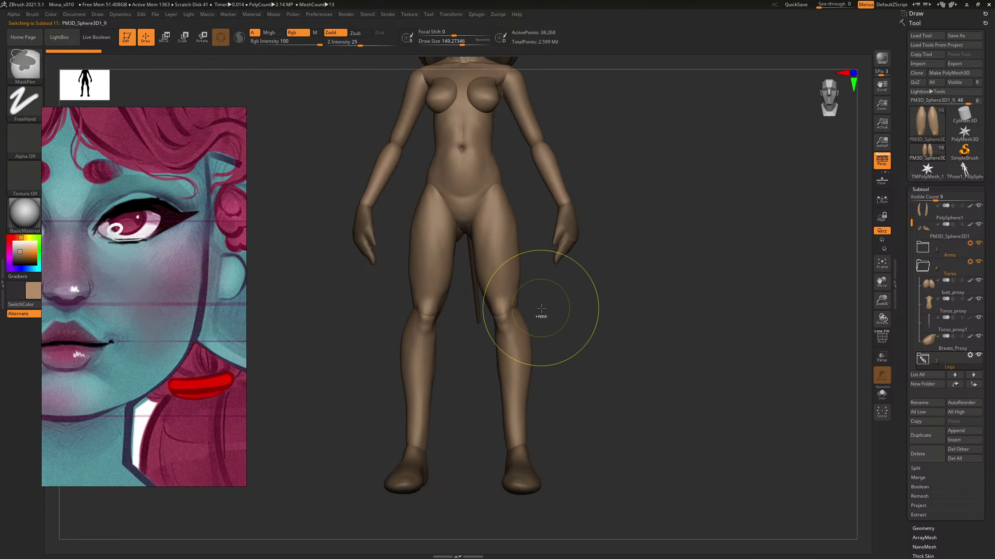
# Step: Define the shins below the knees with DamStandard, using draw sizes of about 90, 58 and 119
pyautogui.keyDown('alt'); pyautogui.moveTo(596, 345); pyautogui.dragTo(589, 298); pyautogui.keyUp('alt')
pyautogui.press('[')
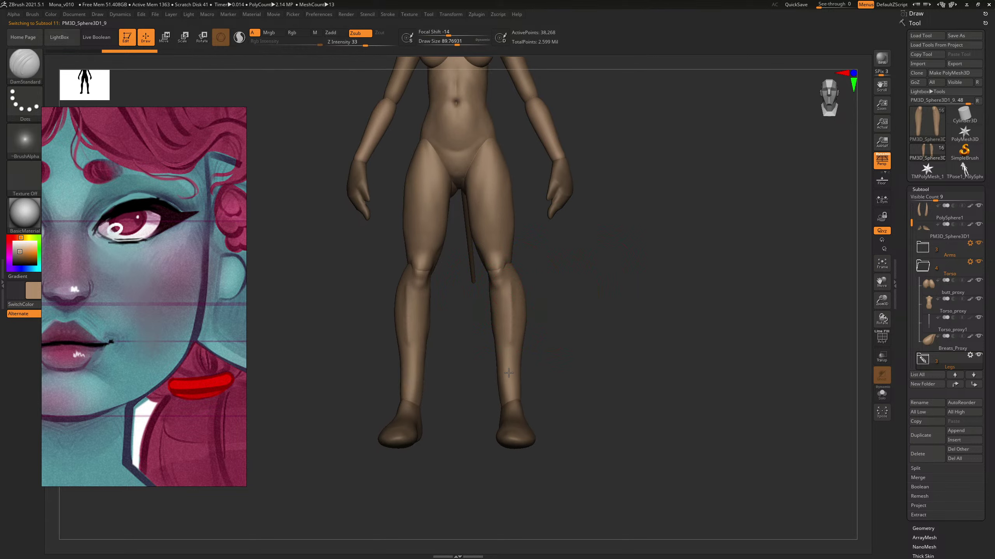
pyautogui.press(']')
pyautogui.moveTo(599, 265); pyautogui.dragTo(489, 313)
pyautogui.press('shift')
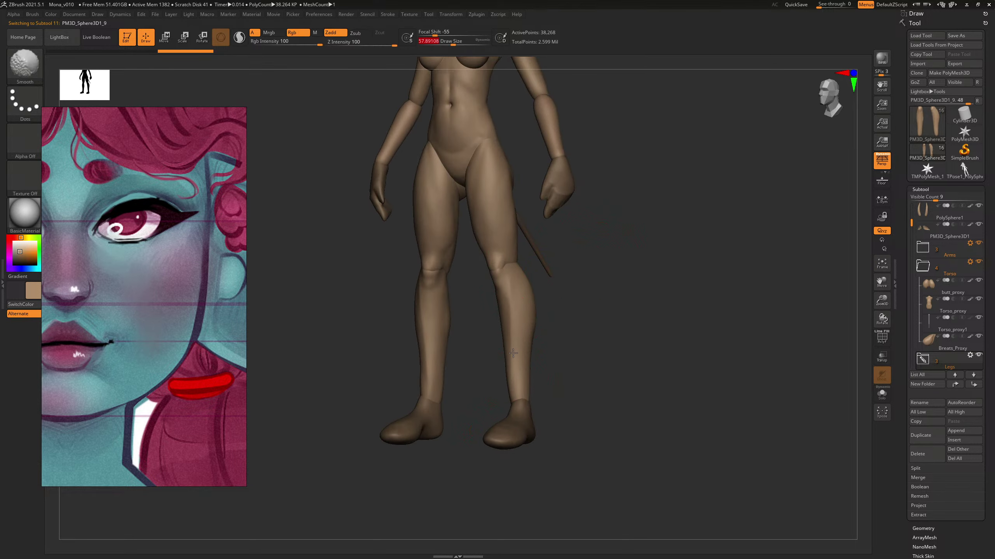
pyautogui.moveTo(595, 271); pyautogui.dragTo(652, 265)
pyautogui.press('s')
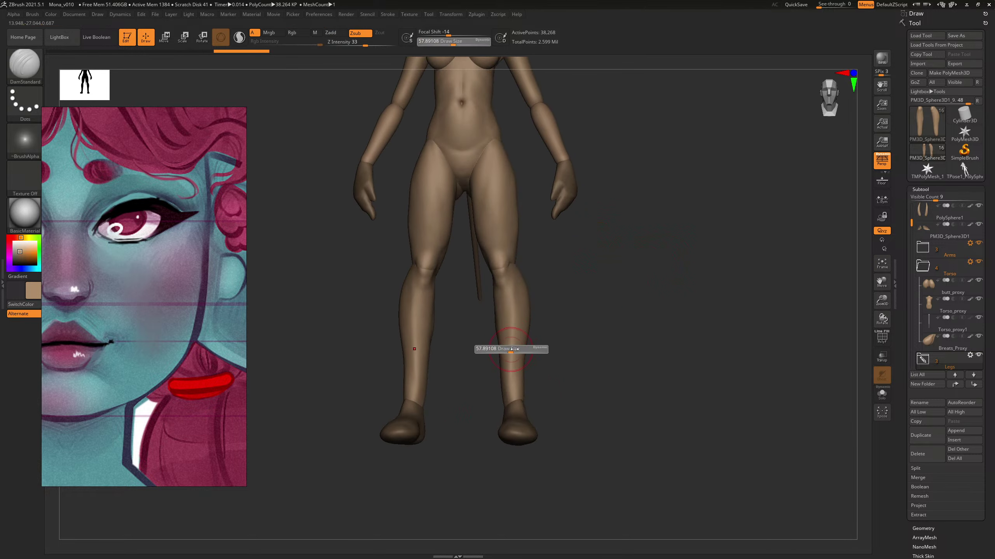
pyautogui.moveTo(514, 349)
pyautogui.mouseDown()
pyautogui.moveTo(512, 382)
pyautogui.moveTo(542, 348)
pyautogui.mouseUp()
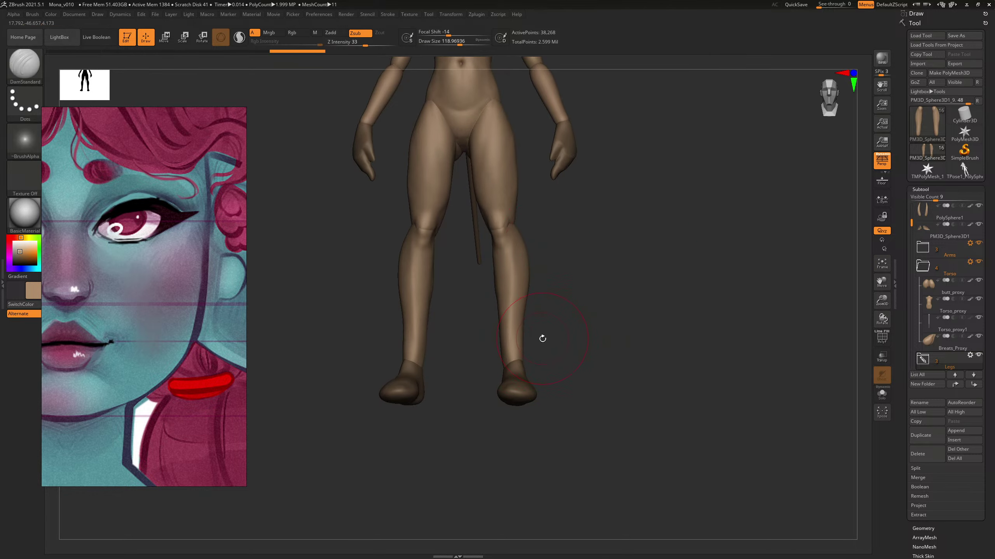
pyautogui.keyDown('alt'); pyautogui.moveTo(559, 296); pyautogui.dragTo(566, 374); pyautogui.keyUp('alt')
pyautogui.keyDown('alt'); pyautogui.moveTo(570, 310); pyautogui.dragTo(568, 360); pyautogui.keyUp('alt')
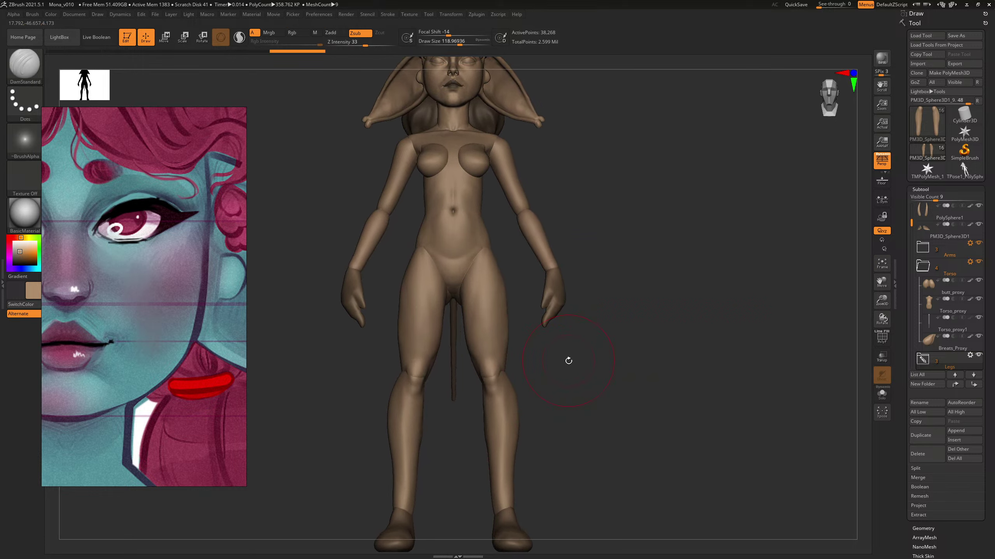
# Step: Refine the knee area with DamStandard at draw sizes of about 160 and 114, making the thighs the active subtool
pyautogui.moveTo(600, 331); pyautogui.dragTo(659, 326)
pyautogui.press('s')
pyautogui.moveTo(454, 338); pyautogui.dragTo(459, 338)
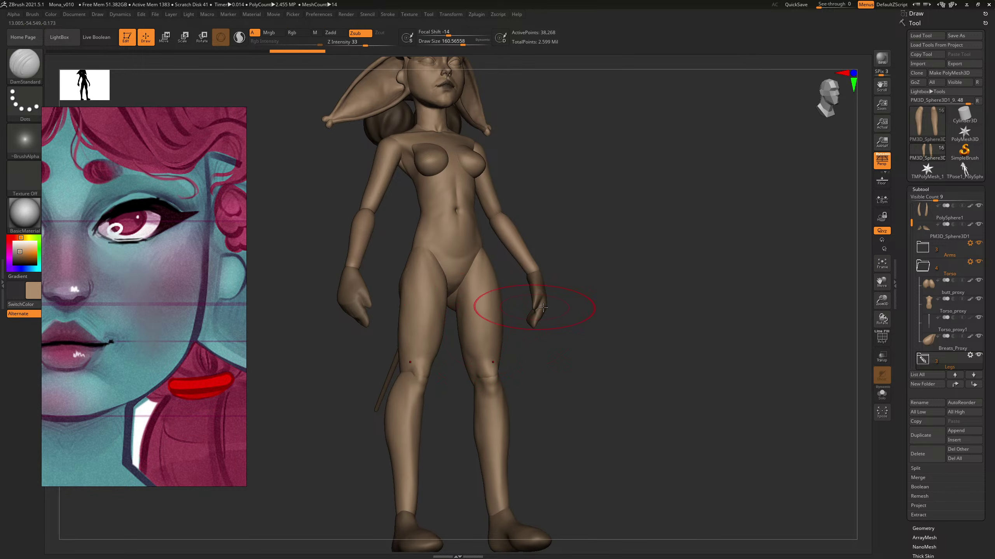
pyautogui.moveTo(529, 306); pyautogui.dragTo(563, 306)
pyautogui.press('s')
pyautogui.moveTo(479, 319); pyautogui.dragTo(474, 320)
pyautogui.keyDown('alt'); pyautogui.click(476, 325); pyautogui.keyUp('alt')
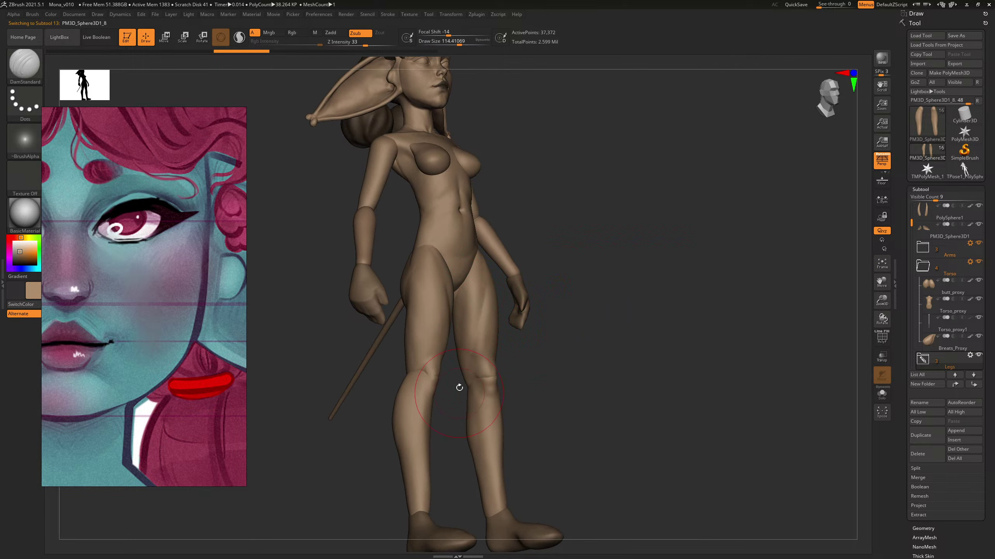
pyautogui.moveTo(459, 387)
pyautogui.keyDown('shift'); pyautogui.mouseDown()
pyautogui.moveTo(629, 234)
pyautogui.moveTo(684, 241)
pyautogui.mouseUp(); pyautogui.keyUp('shift')
# Step: Build up the front and inner thighs with ClayBuildup, using draw sizes of about 90 and 110
pyautogui.press('b')
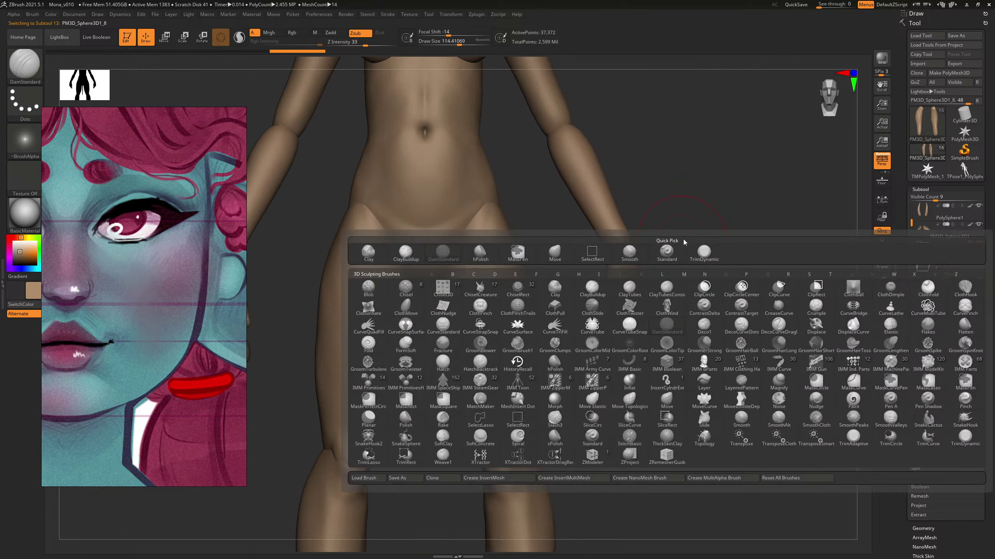
pyautogui.press('c')
pyautogui.press('b')
pyautogui.press('s')
pyautogui.moveTo(448, 387)
pyautogui.mouseDown()
pyautogui.moveTo(443, 409)
pyautogui.moveTo(464, 427)
pyautogui.moveTo(485, 420)
pyautogui.moveTo(439, 406)
pyautogui.moveTo(448, 337)
pyautogui.moveTo(633, 322)
pyautogui.moveTo(708, 295)
pyautogui.moveTo(466, 355)
pyautogui.mouseUp()
pyautogui.press('s')
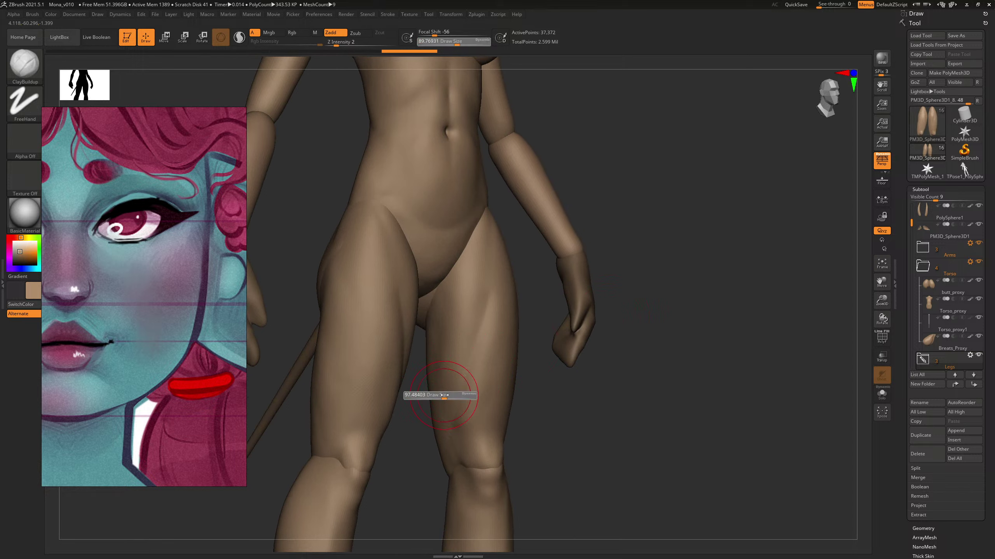
pyautogui.moveTo(444, 395)
pyautogui.mouseDown()
pyautogui.moveTo(416, 403)
pyautogui.moveTo(611, 410)
pyautogui.mouseUp()
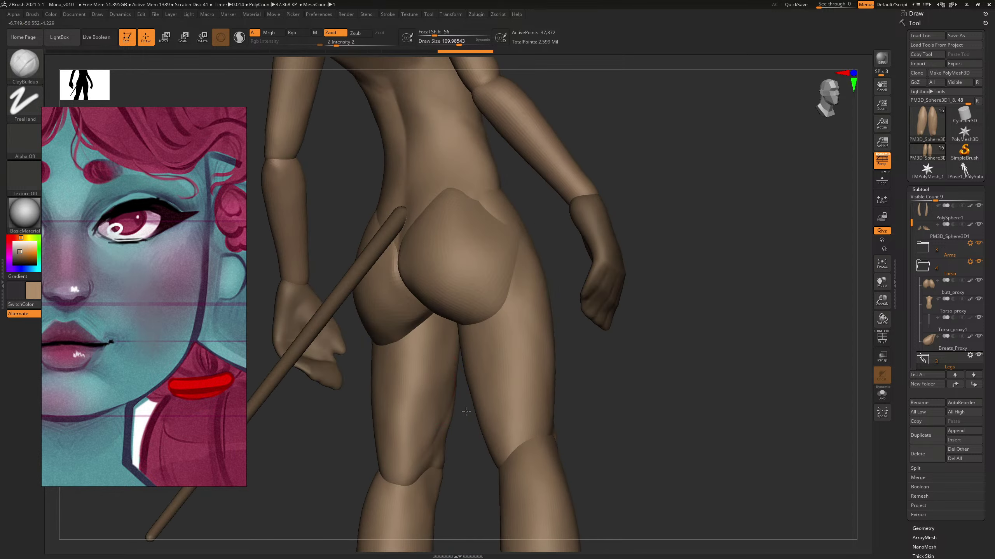
pyautogui.moveTo(411, 395); pyautogui.dragTo(413, 385)
# Step: Sculpt the thigh volumes with ClayBuildup at a draw size of about 76, and smooth the strokes
pyautogui.moveTo(626, 314)
pyautogui.mouseDown()
pyautogui.moveTo(431, 332)
pyautogui.moveTo(428, 313)
pyautogui.moveTo(442, 309)
pyautogui.moveTo(438, 326)
pyautogui.mouseUp()
pyautogui.press('[')
pyautogui.moveTo(635, 282)
pyautogui.keyDown('shift'); pyautogui.mouseDown()
pyautogui.moveTo(697, 269)
pyautogui.moveTo(678, 251)
pyautogui.moveTo(611, 271)
pyautogui.moveTo(681, 314)
pyautogui.mouseUp(); pyautogui.keyUp('shift')
pyautogui.moveTo(476, 341)
pyautogui.keyDown('shift'); pyautogui.mouseDown()
pyautogui.moveTo(463, 331)
pyautogui.moveTo(478, 292)
pyautogui.mouseUp(); pyautogui.keyUp('shift')
pyautogui.moveTo(701, 278)
pyautogui.keyDown('alt'); pyautogui.mouseDown()
pyautogui.moveTo(535, 283)
pyautogui.moveTo(633, 280)
pyautogui.moveTo(742, 402)
pyautogui.mouseUp(); pyautogui.keyUp('alt')
pyautogui.press('s')
pyautogui.moveTo(475, 300); pyautogui.dragTo(471, 300)
pyautogui.keyDown('shift'); pyautogui.moveTo(476, 251); pyautogui.dragTo(477, 229); pyautogui.keyUp('shift')
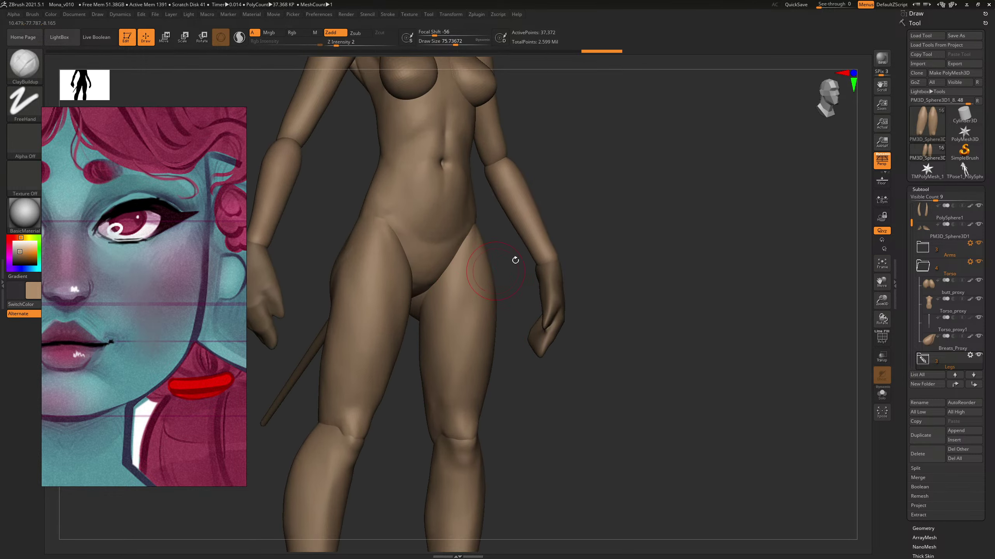
# Step: Examine the figure's proportions and leg shapes from the front, back and side against the reference
pyautogui.moveTo(677, 241)
pyautogui.keyDown('shift'); pyautogui.mouseDown()
pyautogui.moveTo(658, 237)
pyautogui.moveTo(681, 228)
pyautogui.moveTo(492, 237)
pyautogui.mouseUp(); pyautogui.keyUp('shift')
pyautogui.keyDown('alt'); pyautogui.moveTo(640, 271); pyautogui.dragTo(704, 308); pyautogui.keyUp('alt')
pyautogui.moveTo(677, 253)
pyautogui.mouseDown()
pyautogui.moveTo(668, 258)
pyautogui.moveTo(681, 290)
pyautogui.moveTo(622, 291)
pyautogui.moveTo(650, 295)
pyautogui.moveTo(633, 295)
pyautogui.moveTo(672, 235)
pyautogui.mouseUp()
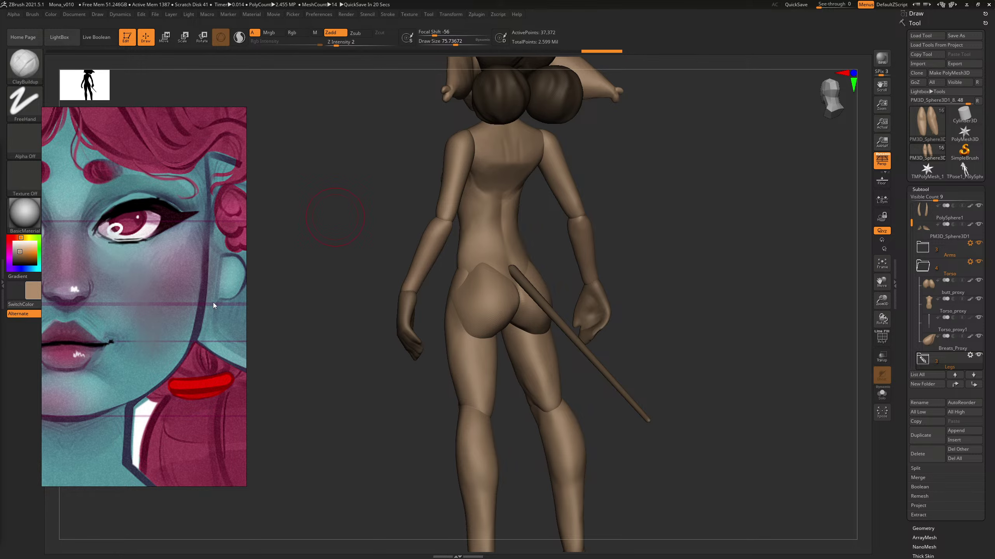
pyautogui.moveTo(677, 249); pyautogui.dragTo(703, 235)
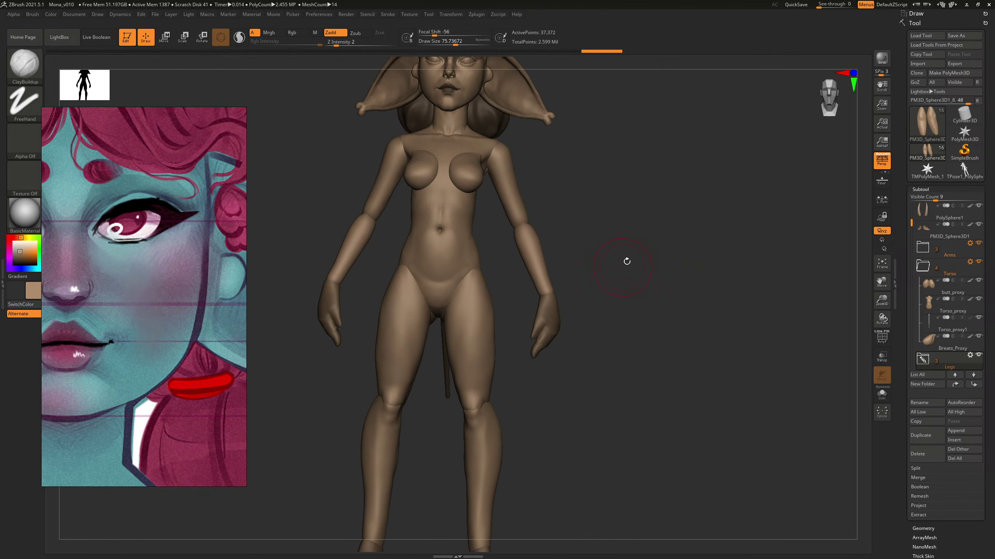
pyautogui.moveTo(651, 201); pyautogui.dragTo(654, 251)
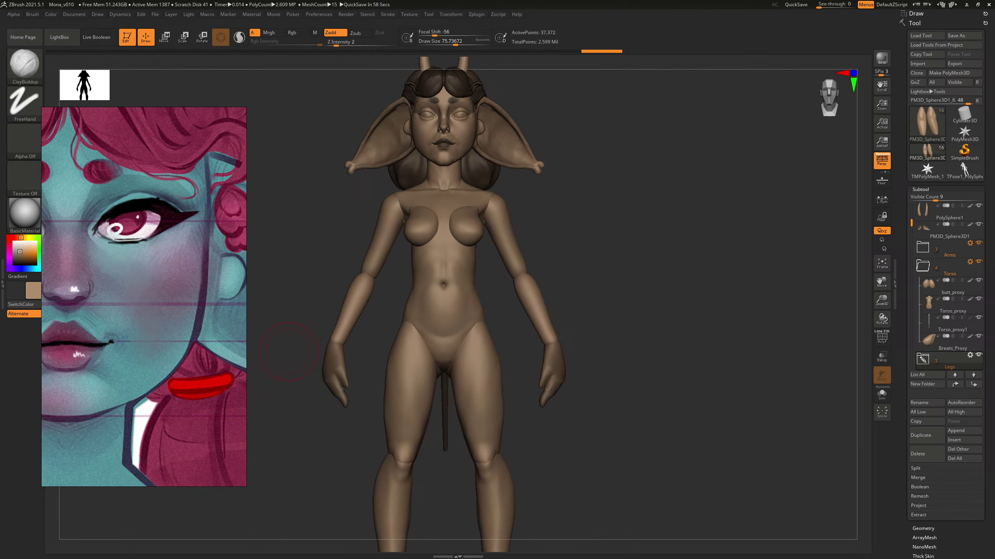
pyautogui.moveTo(667, 332); pyautogui.dragTo(590, 334)
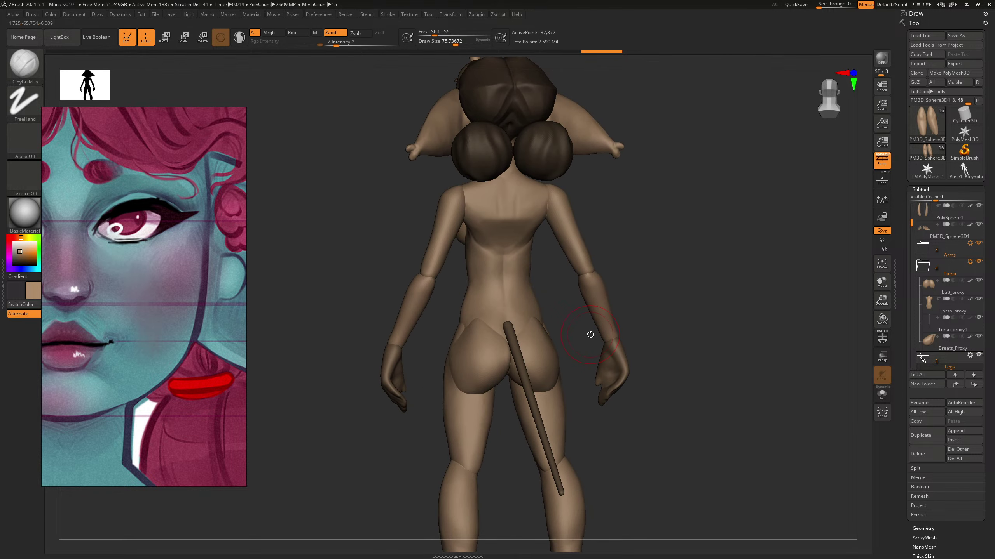
pyautogui.keyDown('alt'); pyautogui.moveTo(641, 276); pyautogui.dragTo(685, 150); pyautogui.keyUp('alt')
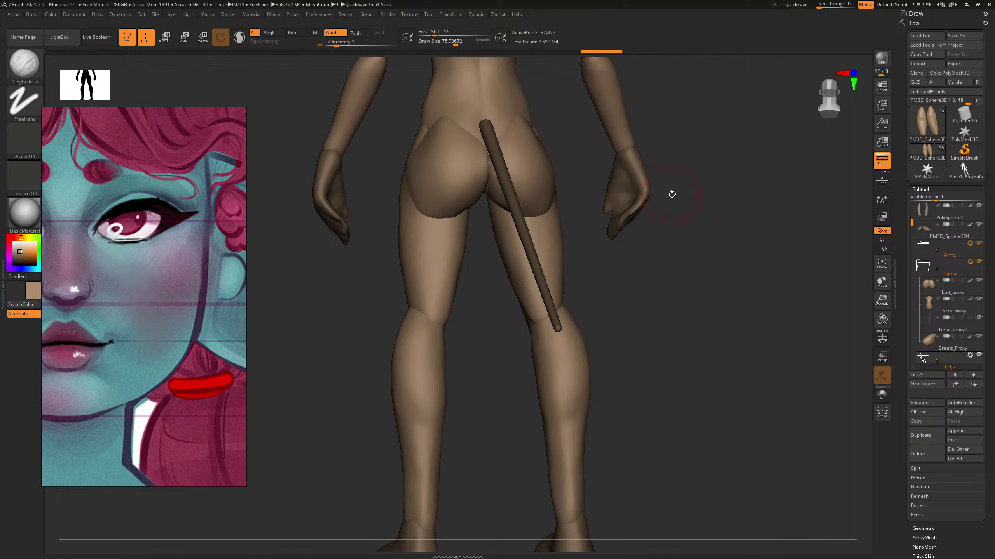
pyautogui.moveTo(686, 289); pyautogui.dragTo(684, 320)
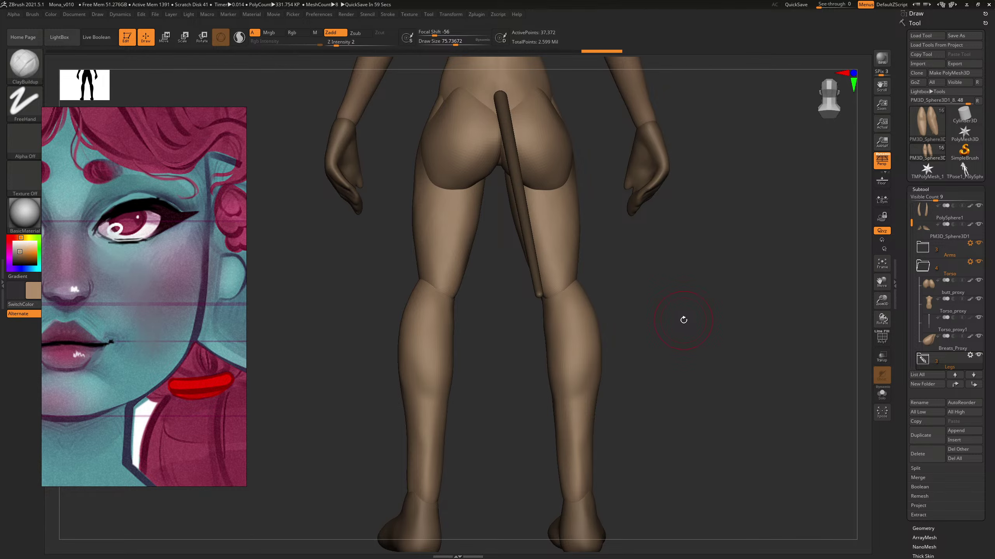
pyautogui.moveTo(740, 322); pyautogui.dragTo(729, 289)
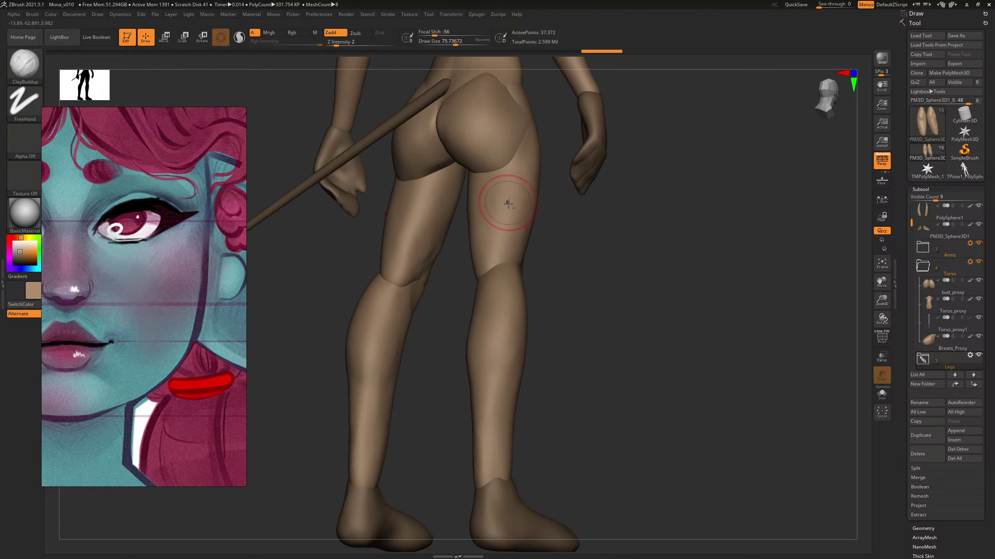
# Step: Build up the back of the thighs just below the buttocks with ClayBuildup at a draw size of about 76
pyautogui.press('b')
pyautogui.press('c')
pyautogui.press('b')
pyautogui.press('s')
pyautogui.click(497, 192)
pyautogui.moveTo(662, 261); pyautogui.dragTo(595, 280)
pyautogui.press('[')
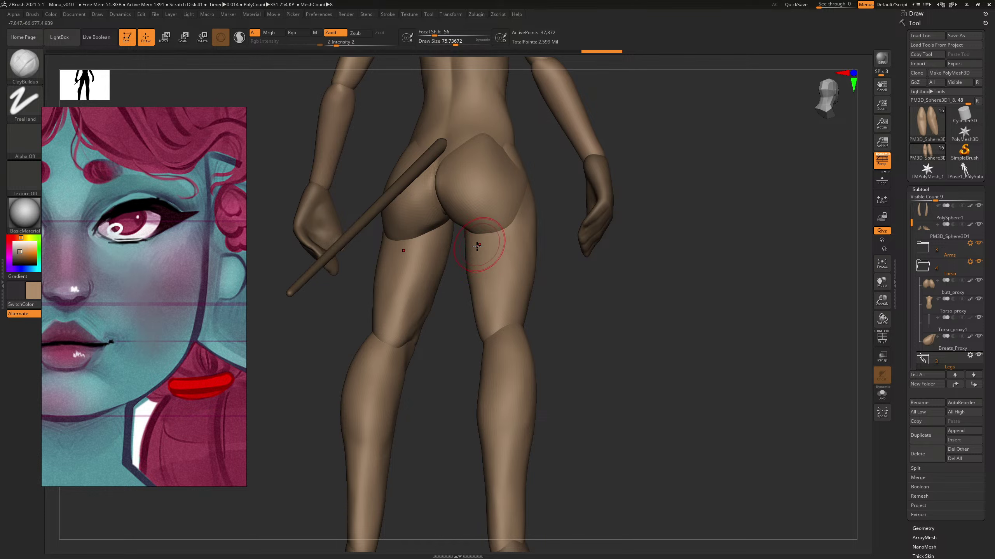
pyautogui.moveTo(481, 251)
pyautogui.mouseDown()
pyautogui.moveTo(481, 261)
pyautogui.moveTo(479, 249)
pyautogui.mouseUp()
pyautogui.moveTo(641, 317); pyautogui.dragTo(648, 376)
pyautogui.press('s')
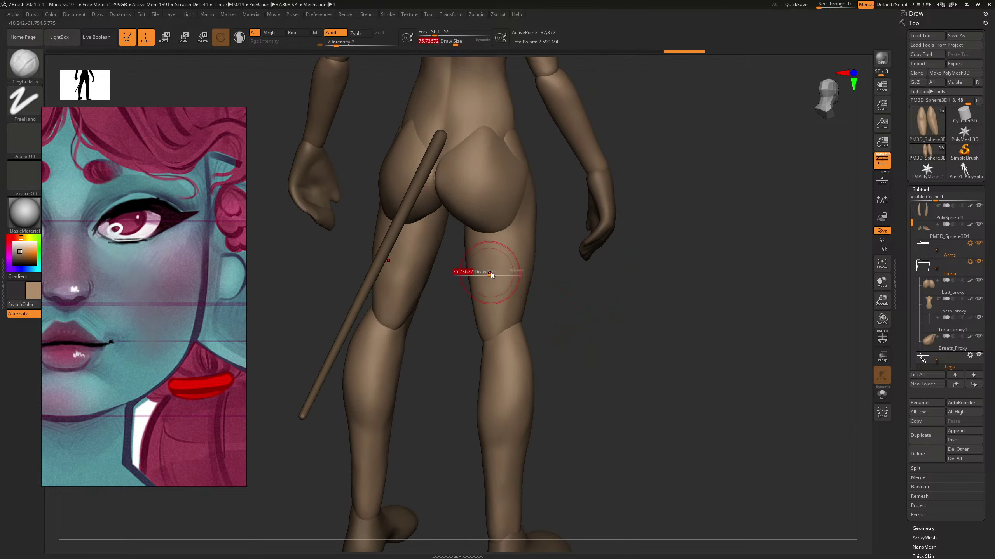
# Step: Sculpt the hamstrings down toward the back of the knees with ClayBuildup, reducing the draw size to about 53
pyautogui.click(492, 270)
pyautogui.moveTo(481, 288); pyautogui.dragTo(492, 289)
pyautogui.moveTo(626, 294)
pyautogui.mouseDown()
pyautogui.moveTo(634, 242)
pyautogui.moveTo(633, 307)
pyautogui.moveTo(662, 309)
pyautogui.mouseUp()
pyautogui.press('s')
pyautogui.click(490, 311)
pyautogui.moveTo(506, 322)
pyautogui.mouseDown()
pyautogui.moveTo(505, 330)
pyautogui.moveTo(488, 290)
pyautogui.mouseUp()
pyautogui.moveTo(521, 330)
pyautogui.mouseDown()
pyautogui.moveTo(485, 308)
pyautogui.moveTo(485, 289)
pyautogui.mouseUp()
pyautogui.moveTo(666, 294)
pyautogui.keyDown('shift'); pyautogui.mouseDown()
pyautogui.moveTo(666, 313)
pyautogui.moveTo(539, 300)
pyautogui.moveTo(629, 287)
pyautogui.moveTo(631, 275)
pyautogui.moveTo(752, 378)
pyautogui.moveTo(690, 267)
pyautogui.moveTo(698, 283)
pyautogui.mouseUp(); pyautogui.keyUp('shift')
pyautogui.press('[')
pyautogui.moveTo(642, 296); pyautogui.dragTo(625, 299)
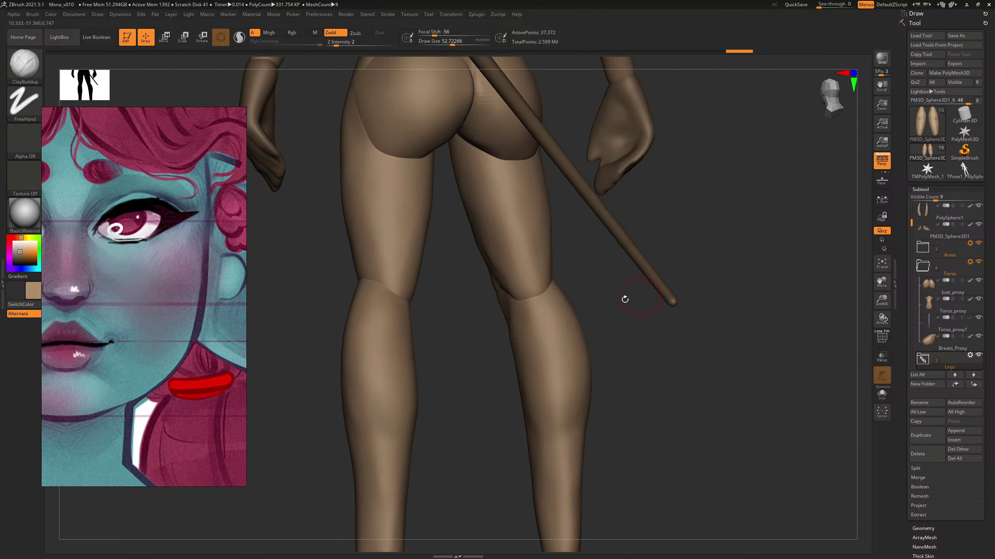
# Step: Make the lower legs the active subtool and build up the calves with ClayBuildup at draw sizes of about 97, 55 and 94
pyautogui.keyDown('alt'); pyautogui.click(538, 352); pyautogui.keyUp('alt')
pyautogui.press('s')
pyautogui.moveTo(525, 363); pyautogui.dragTo(529, 363)
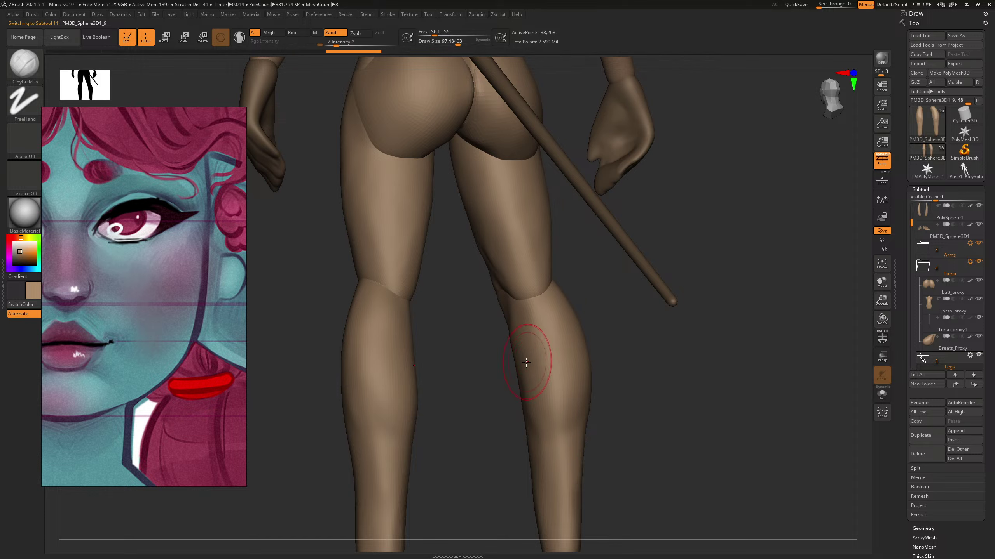
pyautogui.press('[')
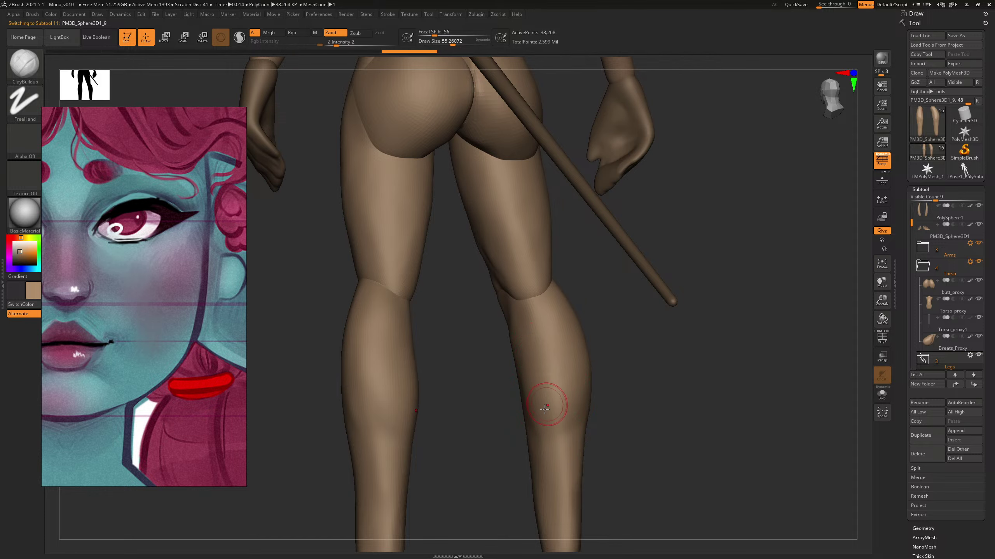
pyautogui.press(']')
pyautogui.moveTo(644, 322); pyautogui.dragTo(515, 322)
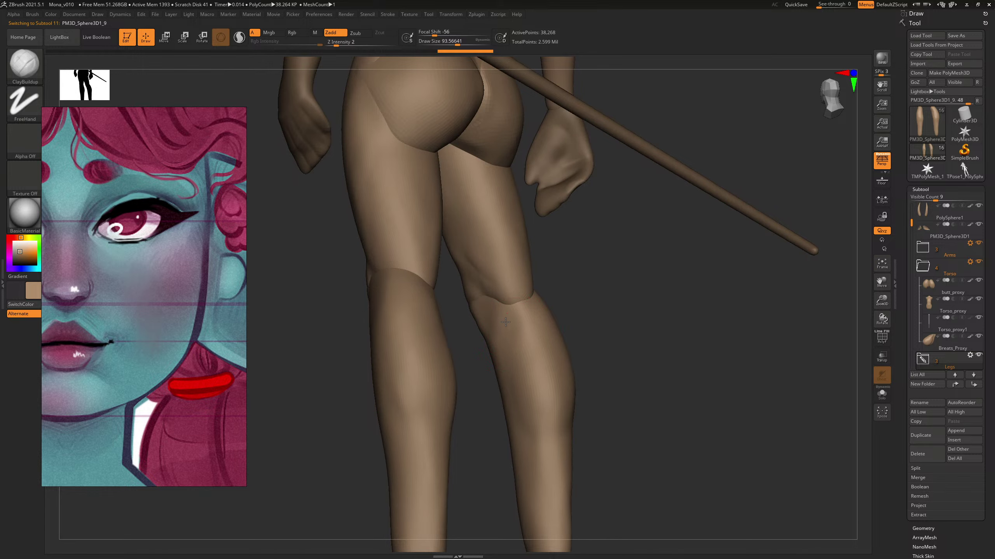
pyautogui.keyDown('shift'); pyautogui.moveTo(649, 322); pyautogui.dragTo(575, 331); pyautogui.keyUp('shift')
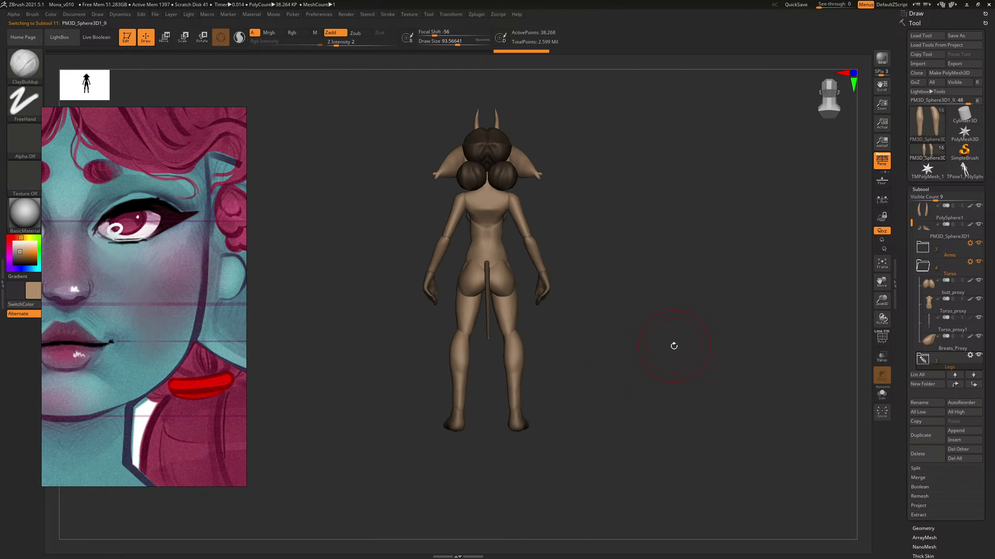
# Step: Sculpt the lower calves above the ankles from behind with ClayBuildup at a draw size of about 55
pyautogui.moveTo(674, 347); pyautogui.dragTo(637, 367)
pyautogui.moveTo(636, 368)
pyautogui.keyDown('alt'); pyautogui.mouseDown()
pyautogui.moveTo(647, 315)
pyautogui.moveTo(679, 402)
pyautogui.moveTo(670, 373)
pyautogui.moveTo(597, 340)
pyautogui.mouseUp(); pyautogui.keyUp('alt')
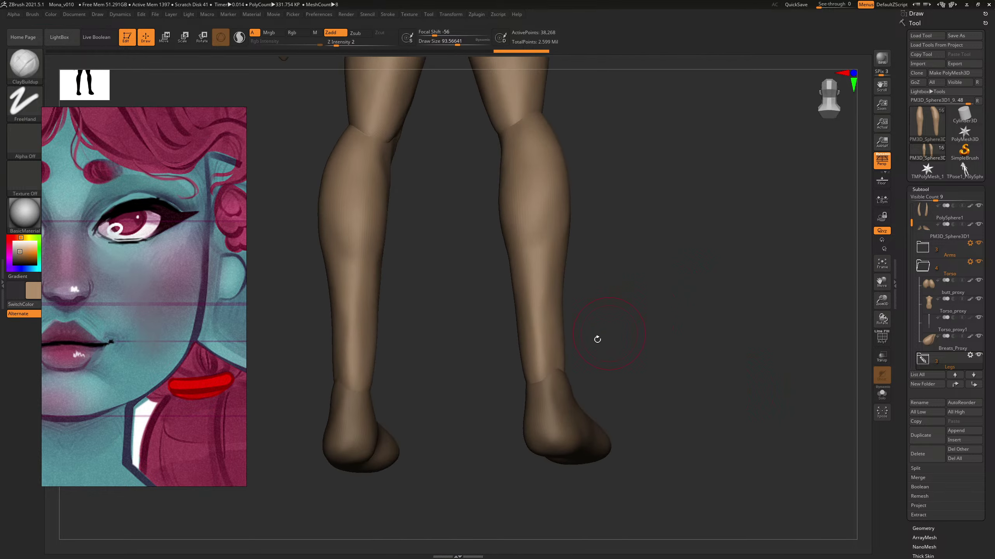
pyautogui.press('[')
pyautogui.press('s')
pyautogui.press('s')
pyautogui.moveTo(549, 318); pyautogui.dragTo(554, 301)
pyautogui.moveTo(547, 322)
pyautogui.keyDown('alt'); pyautogui.mouseDown()
pyautogui.moveTo(538, 296)
pyautogui.moveTo(549, 319)
pyautogui.moveTo(633, 267)
pyautogui.moveTo(628, 289)
pyautogui.moveTo(644, 282)
pyautogui.moveTo(612, 282)
pyautogui.mouseUp(); pyautogui.keyUp('alt')
# Step: Reshape the back contour of the lower calves with the Move brush at a draw size of about 149
pyautogui.press('b')
pyautogui.press('m')
pyautogui.press('v')
pyautogui.press('s')
pyautogui.moveTo(563, 331); pyautogui.dragTo(551, 286)
pyautogui.press('s')
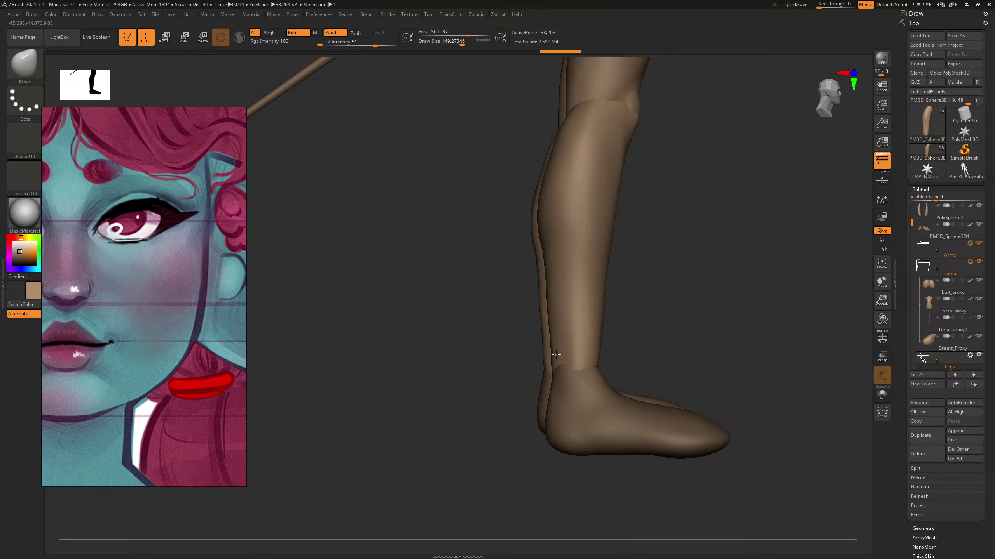
pyautogui.moveTo(556, 354); pyautogui.dragTo(559, 354)
# Step: Isolate the lower legs in Solo mode and sculpt their ankle ends with ClayBuildup at a draw size of about 55
pyautogui.moveTo(679, 314)
pyautogui.keyDown('alt'); pyautogui.mouseDown()
pyautogui.moveTo(678, 295)
pyautogui.moveTo(664, 300)
pyautogui.moveTo(702, 312)
pyautogui.moveTo(736, 290)
pyautogui.mouseUp(); pyautogui.keyUp('alt')
pyautogui.press('b')
pyautogui.press('c')
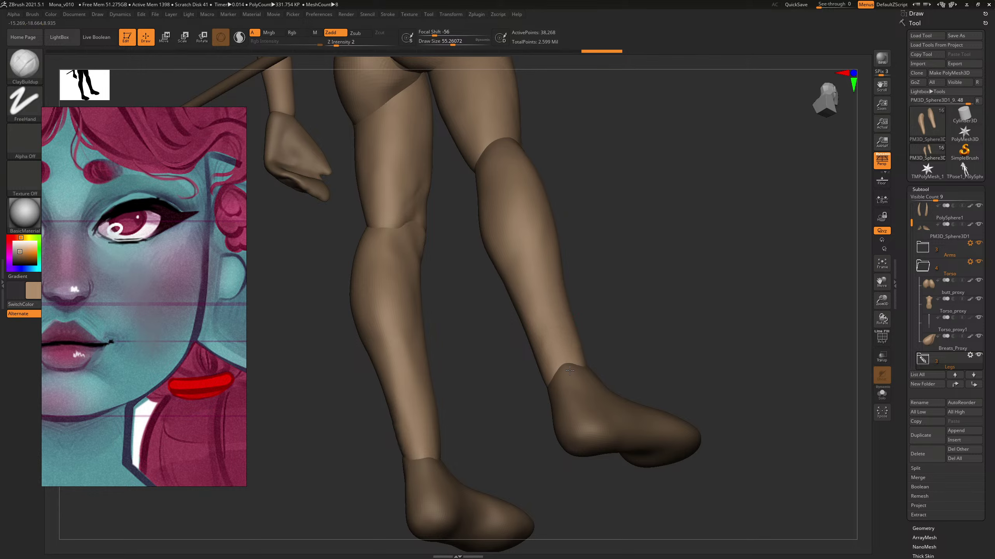
pyautogui.click(880, 394)
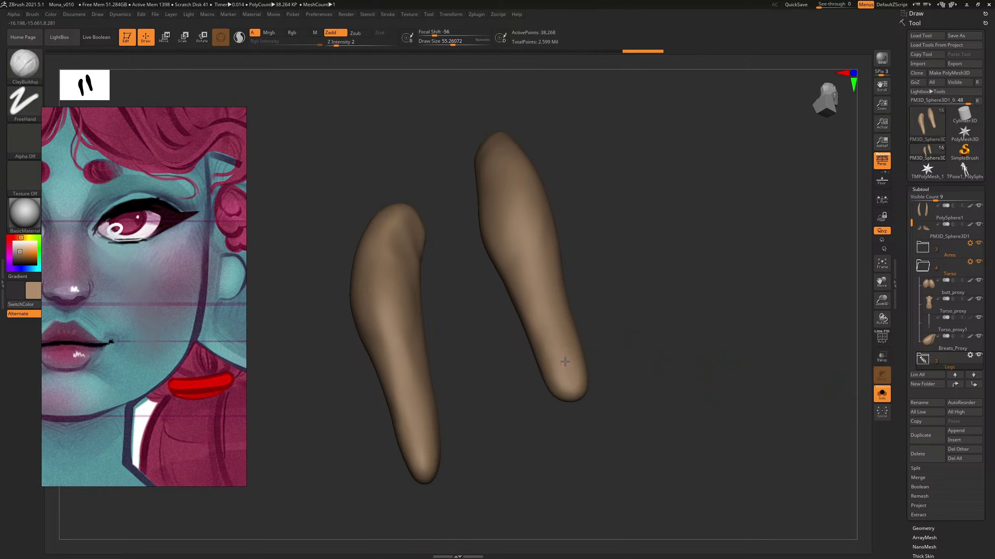
pyautogui.moveTo(575, 372); pyautogui.dragTo(569, 352)
pyautogui.moveTo(619, 313)
pyautogui.mouseDown()
pyautogui.moveTo(662, 293)
pyautogui.moveTo(637, 308)
pyautogui.mouseUp()
# Step: Sculpt the lower part of the isolated lower legs from the side with ClayBuildup at a draw size of about 139
pyautogui.press('s')
pyautogui.moveTo(551, 316); pyautogui.dragTo(554, 330)
pyautogui.moveTo(665, 288); pyautogui.dragTo(624, 282)
pyautogui.press('s')
pyautogui.moveTo(558, 309); pyautogui.dragTo(562, 309)
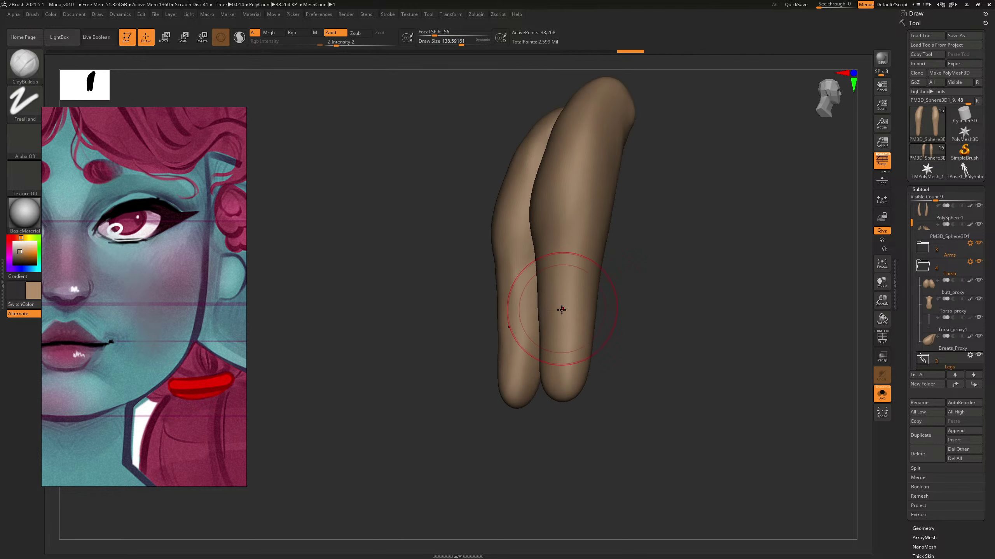
pyautogui.moveTo(582, 262); pyautogui.dragTo(568, 372)
pyautogui.moveTo(553, 315); pyautogui.dragTo(558, 337)
# Step: Build up the back of the calf with ClayBuildup at a draw size of about 53
pyautogui.press('s')
pyautogui.click(559, 293)
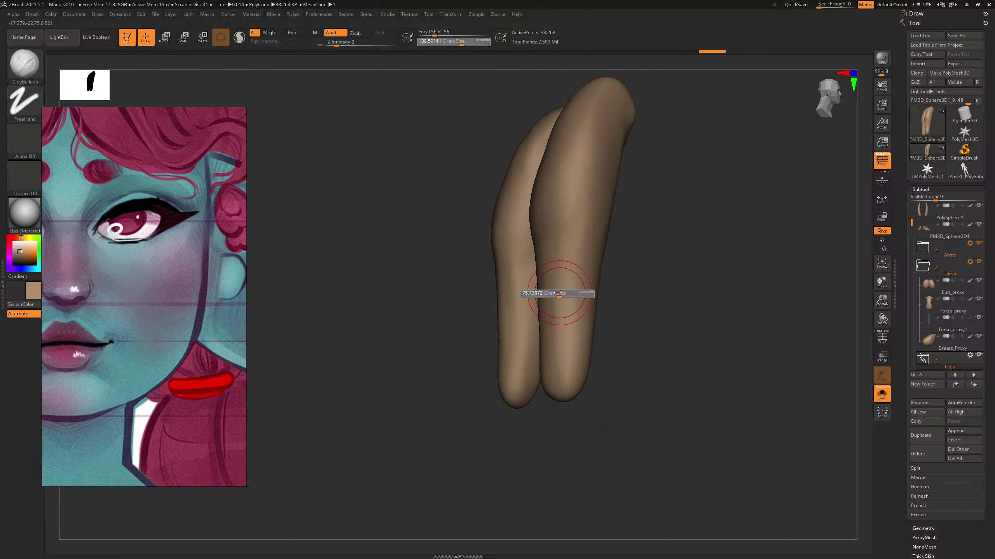
pyautogui.moveTo(646, 266); pyautogui.dragTo(696, 269)
pyautogui.press('s')
pyautogui.click(550, 220)
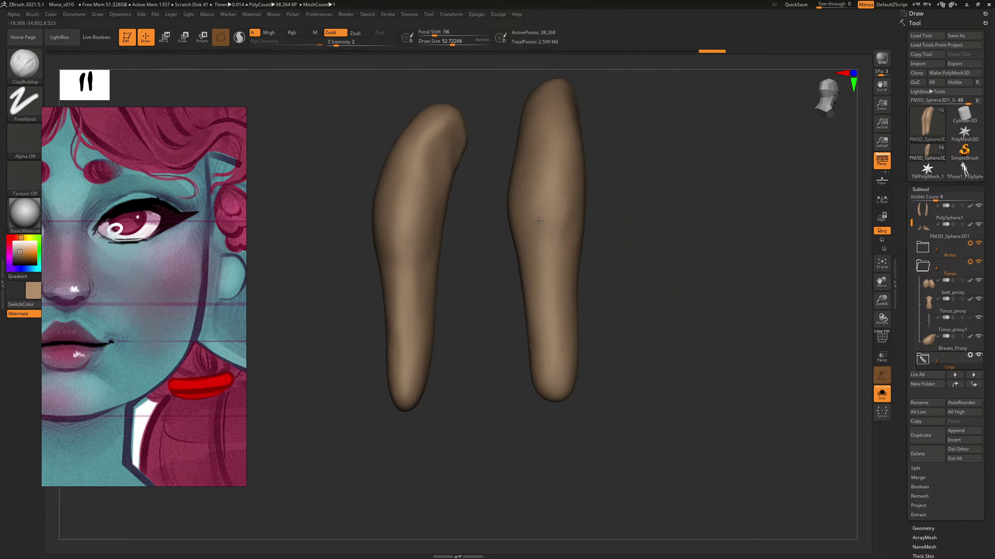
pyautogui.moveTo(539, 222)
pyautogui.mouseDown()
pyautogui.moveTo(561, 194)
pyautogui.moveTo(551, 211)
pyautogui.moveTo(561, 180)
pyautogui.moveTo(548, 182)
pyautogui.mouseUp()
# Step: Refine the inner and rear calf volumes on both lower legs with ClayBuildup at draw sizes of about 86 and 73
pyautogui.moveTo(635, 192); pyautogui.dragTo(622, 194)
pyautogui.moveTo(415, 218); pyautogui.dragTo(413, 224)
pyautogui.press('s')
pyautogui.click(415, 222)
pyautogui.moveTo(423, 181)
pyautogui.mouseDown()
pyautogui.moveTo(408, 257)
pyautogui.moveTo(421, 232)
pyautogui.mouseUp()
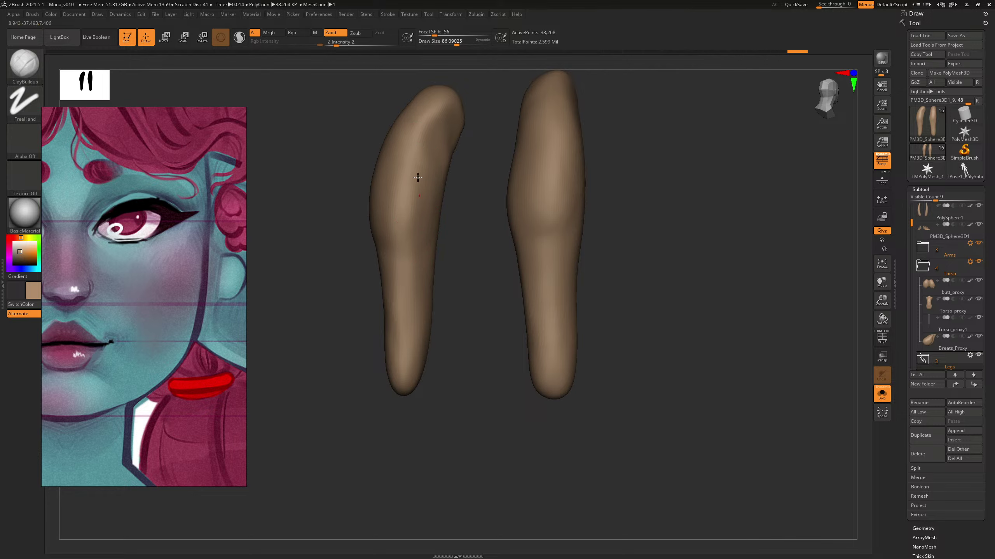
pyautogui.moveTo(467, 199); pyautogui.dragTo(428, 201)
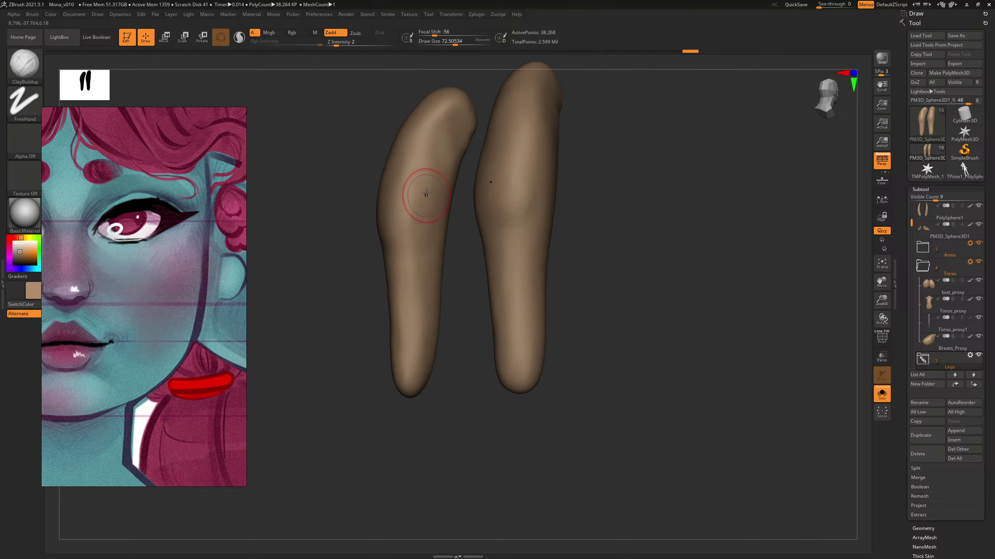
pyautogui.moveTo(453, 221); pyautogui.dragTo(409, 199, button='right')
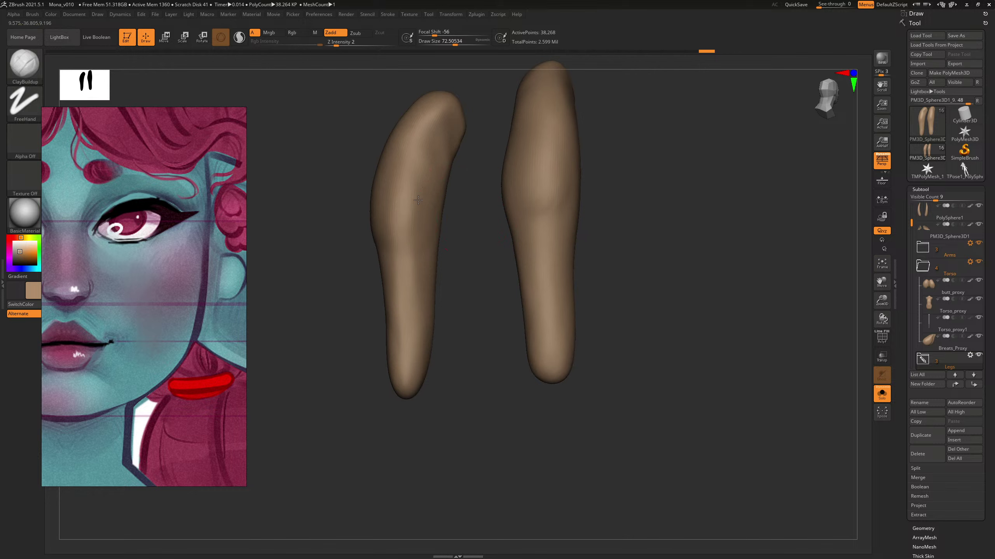
pyautogui.moveTo(494, 280); pyautogui.dragTo(503, 292)
pyautogui.keyDown('shift'); pyautogui.moveTo(629, 311); pyautogui.dragTo(721, 327); pyautogui.keyUp('shift')
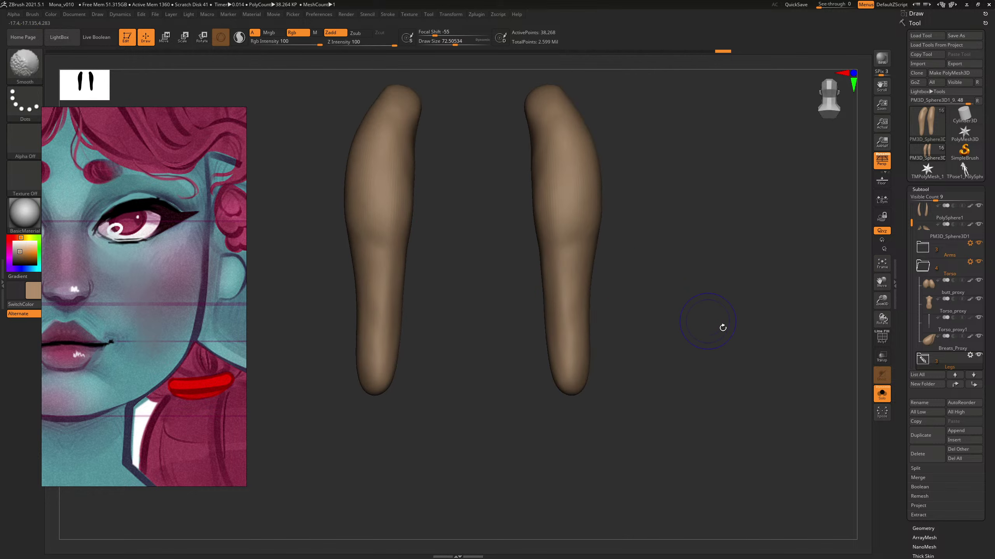
# Step: Exit Solo mode and adjust the lower calves above the ankles with the Move brush at a draw size of about 106
pyautogui.click(882, 393)
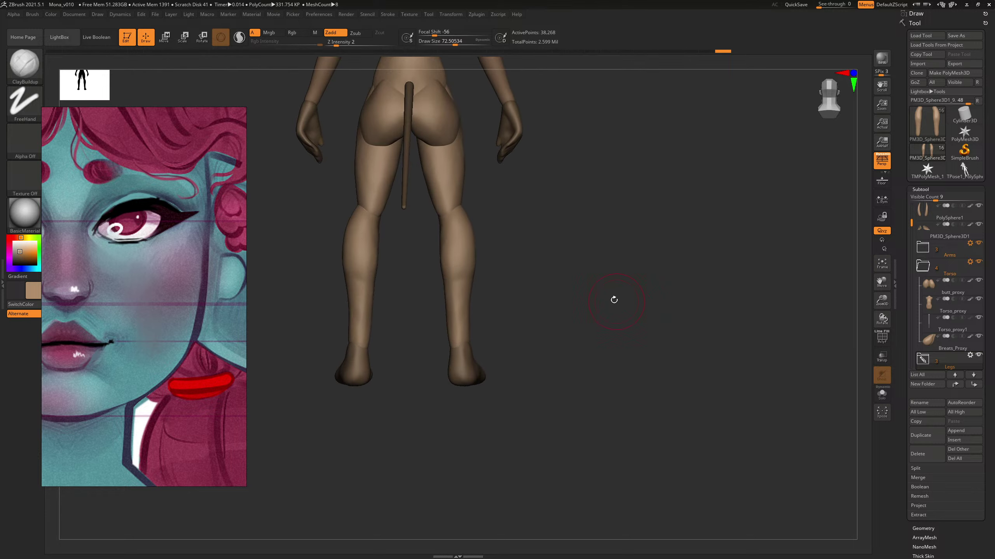
pyautogui.press('b')
pyautogui.press('m')
pyautogui.press('v')
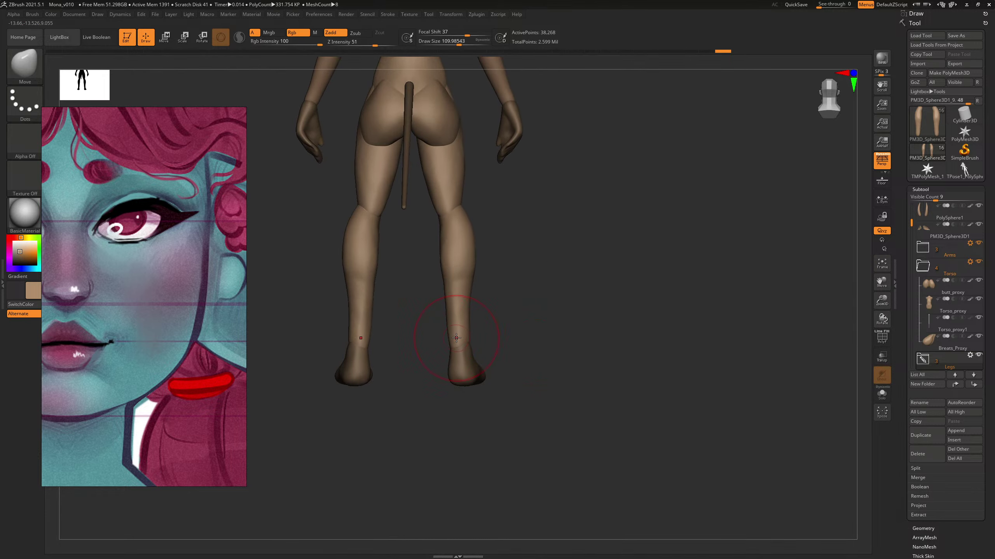
pyautogui.press('s')
pyautogui.moveTo(451, 329); pyautogui.dragTo(450, 331)
# Step: Subdivide the lower legs once and carve the forms below the kneecaps with DamStandard at a draw size of about 128
pyautogui.moveTo(548, 283); pyautogui.dragTo(701, 251)
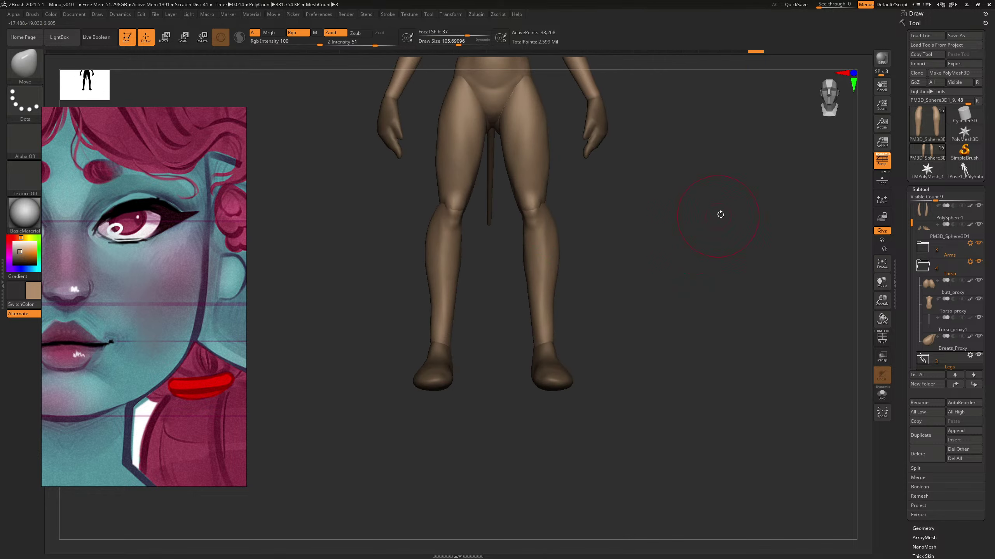
pyautogui.keyDown('alt'); pyautogui.moveTo(719, 215); pyautogui.dragTo(719, 348); pyautogui.keyUp('alt')
pyautogui.keyDown('alt'); pyautogui.moveTo(719, 348); pyautogui.dragTo(706, 290); pyautogui.keyUp('alt')
pyautogui.click(715, 278)
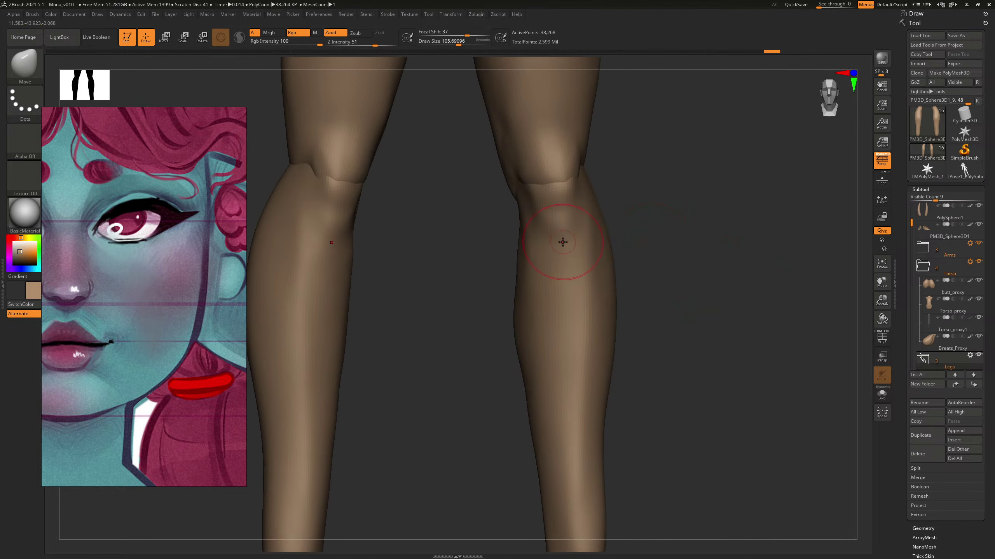
pyautogui.keyDown('alt'); pyautogui.moveTo(680, 213); pyautogui.dragTo(633, 249); pyautogui.keyUp('alt')
pyautogui.press('b')
pyautogui.press('d')
pyautogui.press('s')
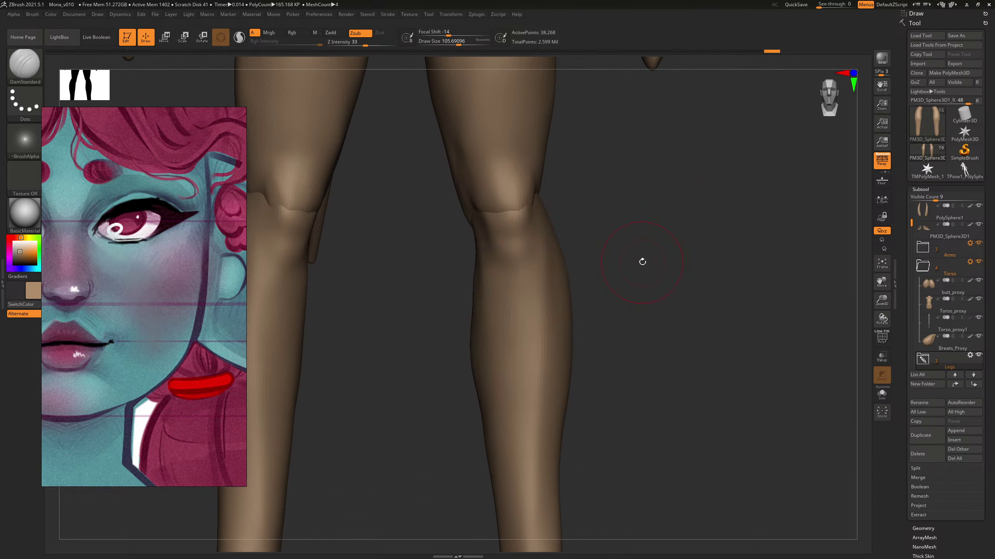
pyautogui.press('s')
pyautogui.click(510, 234)
pyautogui.moveTo(513, 234); pyautogui.dragTo(519, 231)
pyautogui.moveTo(626, 191); pyautogui.dragTo(556, 171)
pyautogui.moveTo(541, 213)
pyautogui.mouseDown()
pyautogui.moveTo(477, 230)
pyautogui.moveTo(513, 231)
pyautogui.mouseUp()
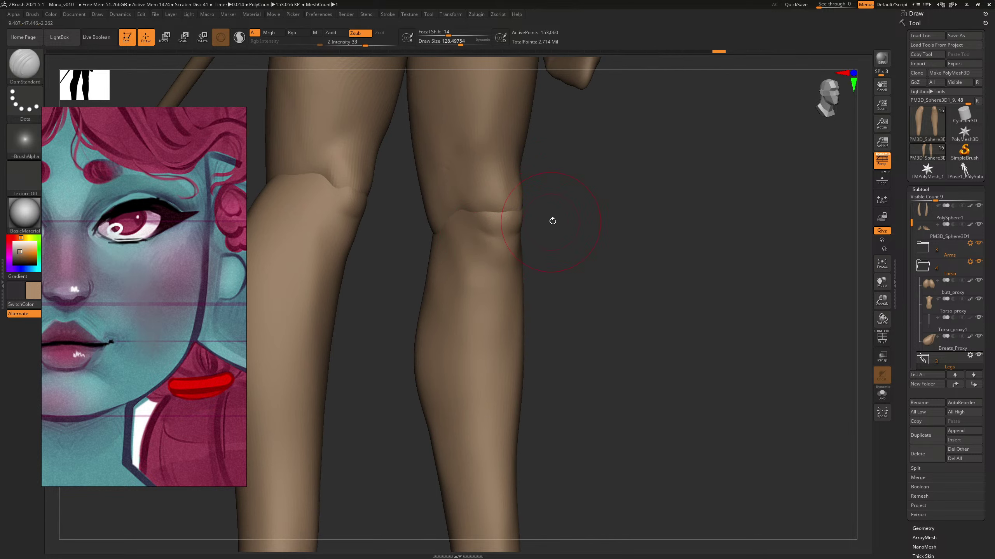
pyautogui.moveTo(605, 215)
pyautogui.mouseDown()
pyautogui.moveTo(617, 218)
pyautogui.moveTo(504, 249)
pyautogui.mouseUp()
# Step: Check the full figure from the front and back, and make Torso_proxy the active subtool
pyautogui.moveTo(564, 219)
pyautogui.keyDown('shift'); pyautogui.mouseDown()
pyautogui.moveTo(603, 192)
pyautogui.moveTo(627, 365)
pyautogui.mouseUp(); pyautogui.keyUp('shift')
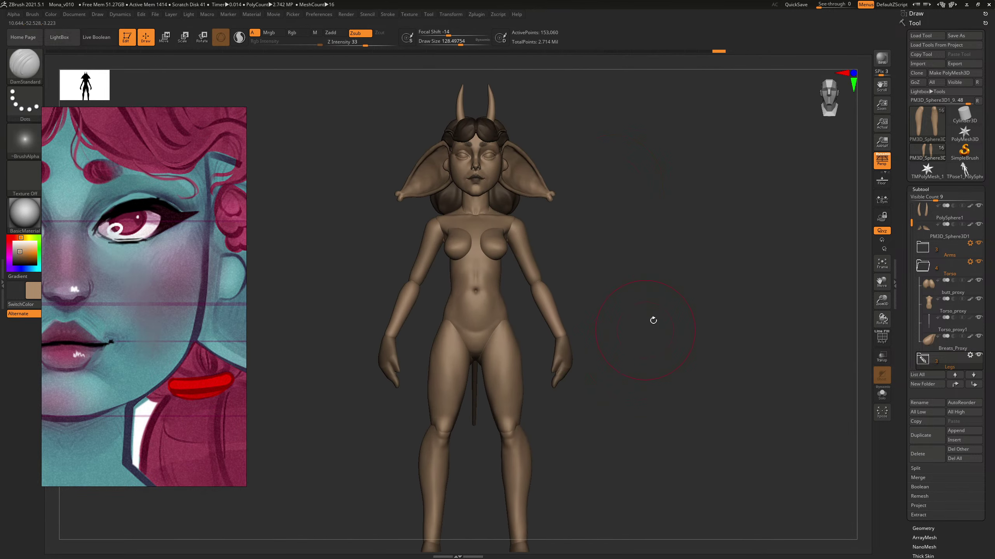
pyautogui.moveTo(653, 320); pyautogui.dragTo(686, 233)
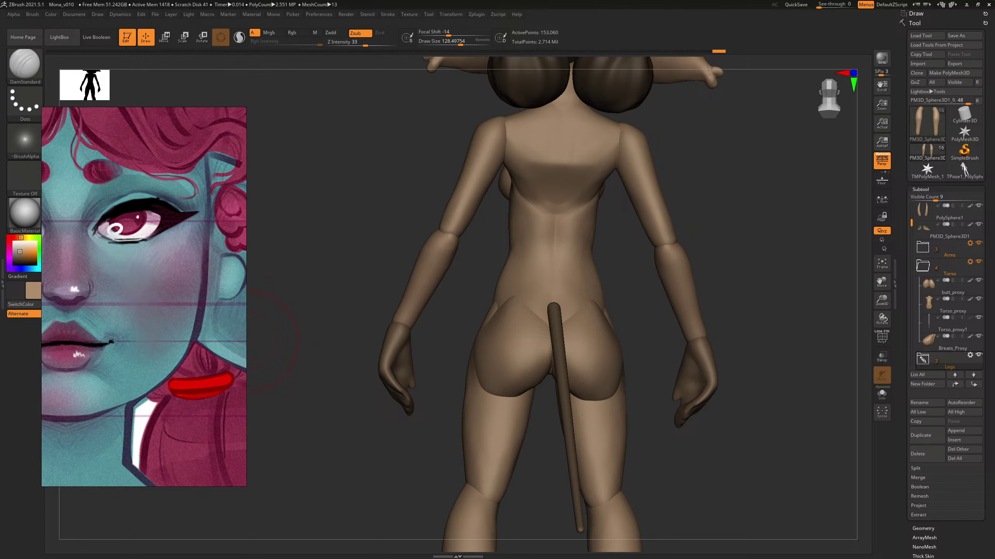
pyautogui.moveTo(718, 221); pyautogui.dragTo(695, 216)
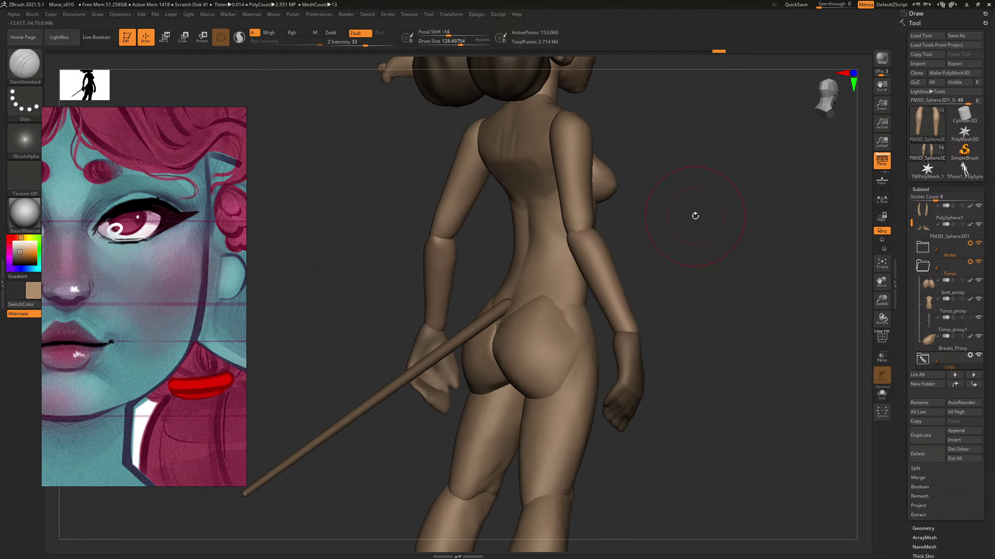
pyautogui.moveTo(649, 247)
pyautogui.mouseDown()
pyautogui.moveTo(620, 285)
pyautogui.moveTo(642, 291)
pyautogui.mouseUp()
pyautogui.press('b')
pyautogui.press('Escape')
pyautogui.press('s')
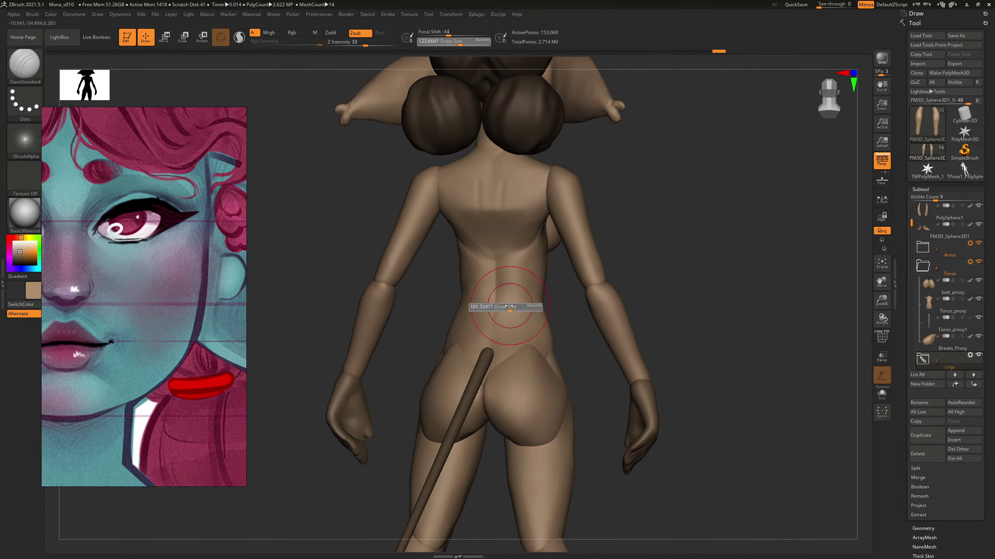
pyautogui.click(505, 305)
pyautogui.keyDown('alt'); pyautogui.click(507, 293); pyautogui.keyUp('alt')
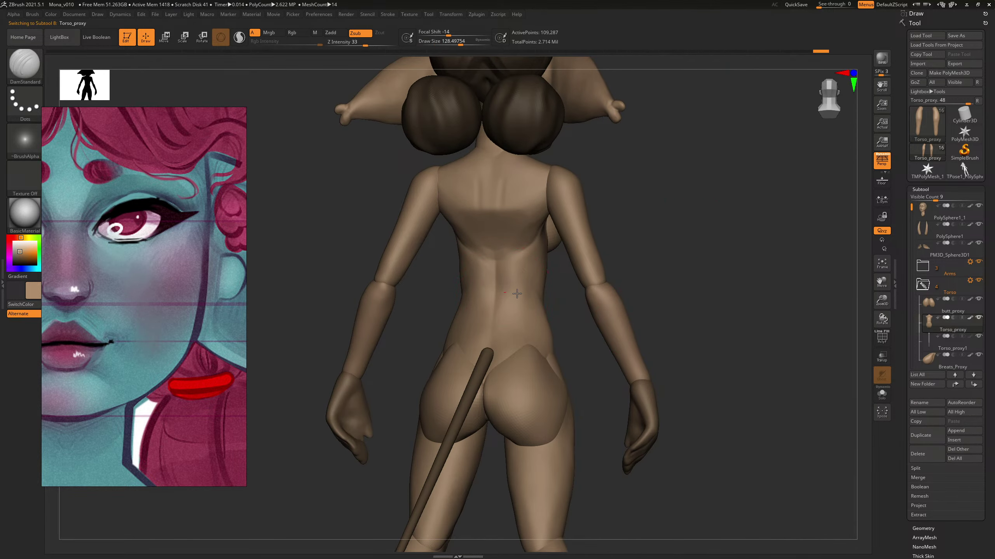
# Step: Carve the muscle lines beside the spine on the lower back with DamStandard at draw sizes of about 106 and 149
pyautogui.moveTo(622, 257)
pyautogui.mouseDown()
pyautogui.moveTo(630, 232)
pyautogui.moveTo(549, 259)
pyautogui.mouseUp()
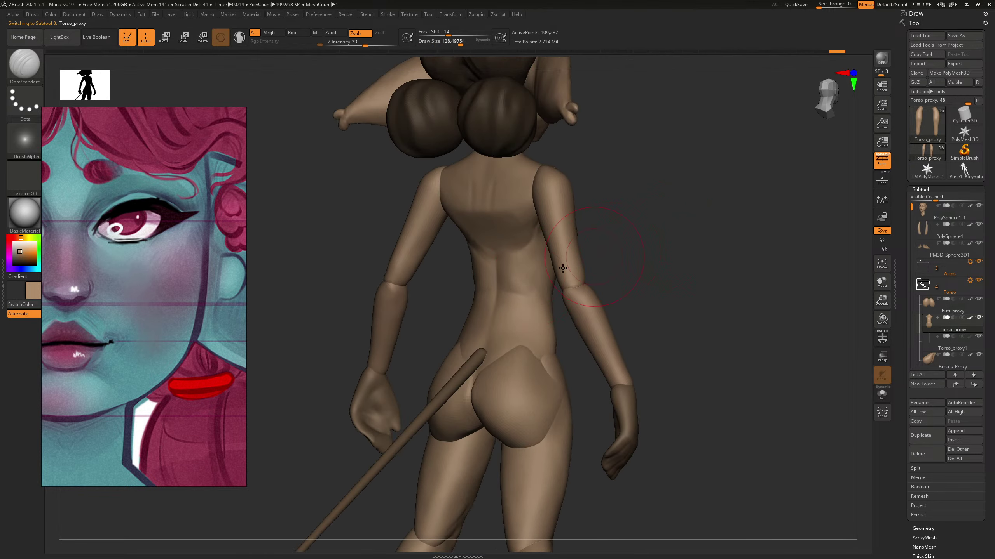
pyautogui.moveTo(717, 231)
pyautogui.mouseDown()
pyautogui.moveTo(706, 231)
pyautogui.moveTo(744, 240)
pyautogui.mouseUp()
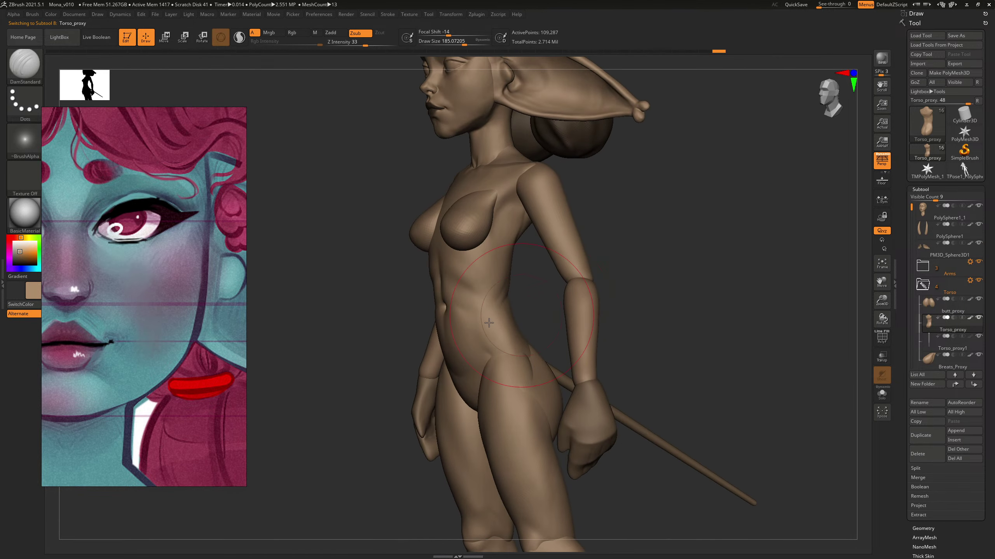
pyautogui.press('s')
pyautogui.click(479, 315)
pyautogui.moveTo(661, 234)
pyautogui.mouseDown()
pyautogui.moveTo(708, 223)
pyautogui.moveTo(670, 230)
pyautogui.moveTo(682, 200)
pyautogui.moveTo(670, 215)
pyautogui.mouseUp()
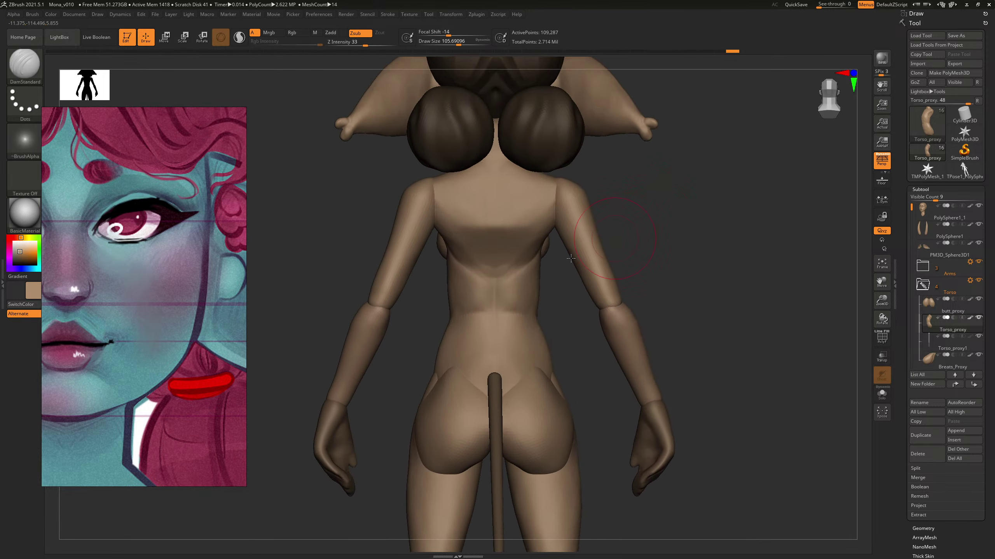
pyautogui.moveTo(460, 316)
pyautogui.mouseDown()
pyautogui.moveTo(479, 330)
pyautogui.moveTo(461, 379)
pyautogui.mouseUp()
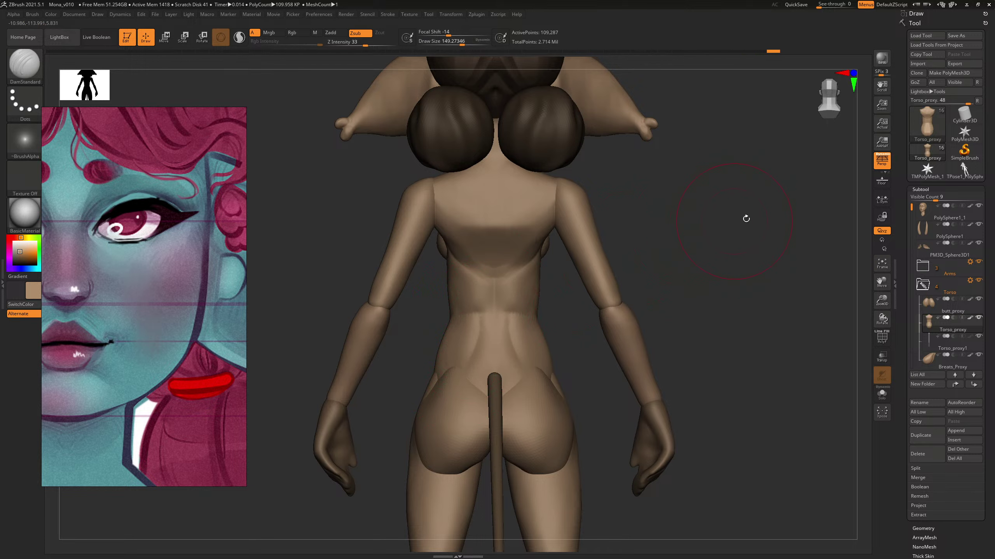
pyautogui.moveTo(746, 219); pyautogui.dragTo(583, 310)
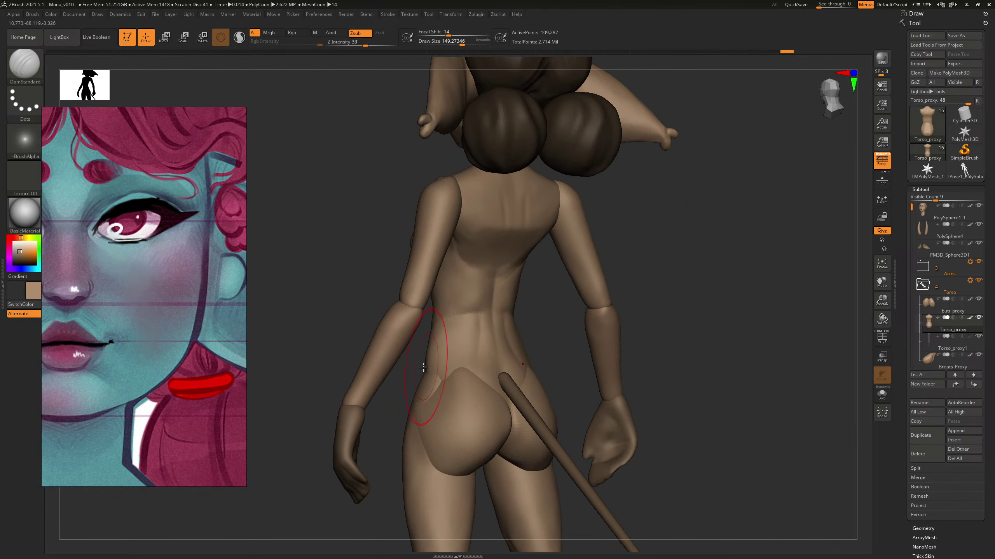
# Step: Build up the lower back above the hips with ClayBuildup at a draw size of about 53 and smooth the waist
pyautogui.moveTo(703, 245)
pyautogui.keyDown('shift'); pyautogui.mouseDown()
pyautogui.moveTo(456, 364)
pyautogui.moveTo(462, 359)
pyautogui.mouseUp(); pyautogui.keyUp('shift')
pyautogui.press('b')
pyautogui.press('c')
pyautogui.press('b')
pyautogui.press('s')
pyautogui.press(']')
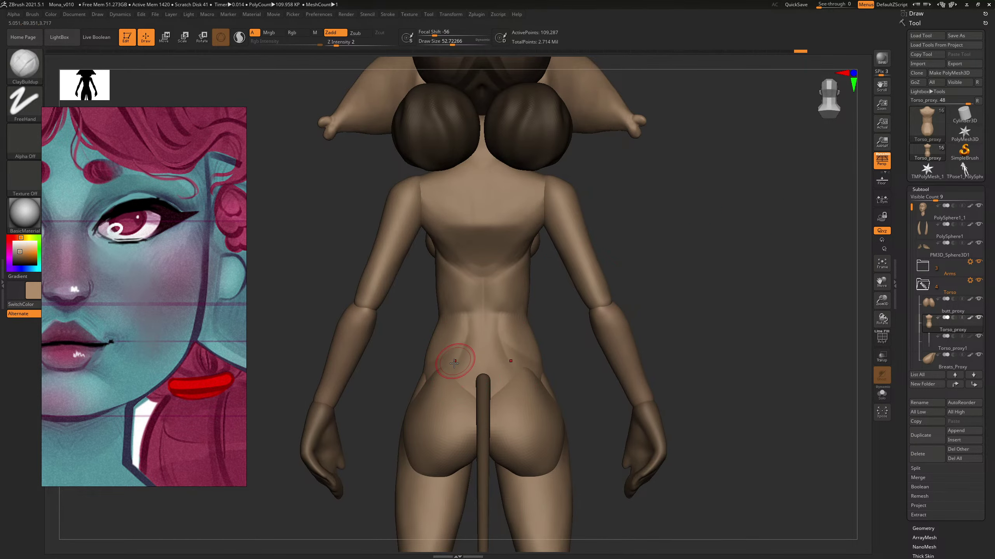
pyautogui.press('shift')
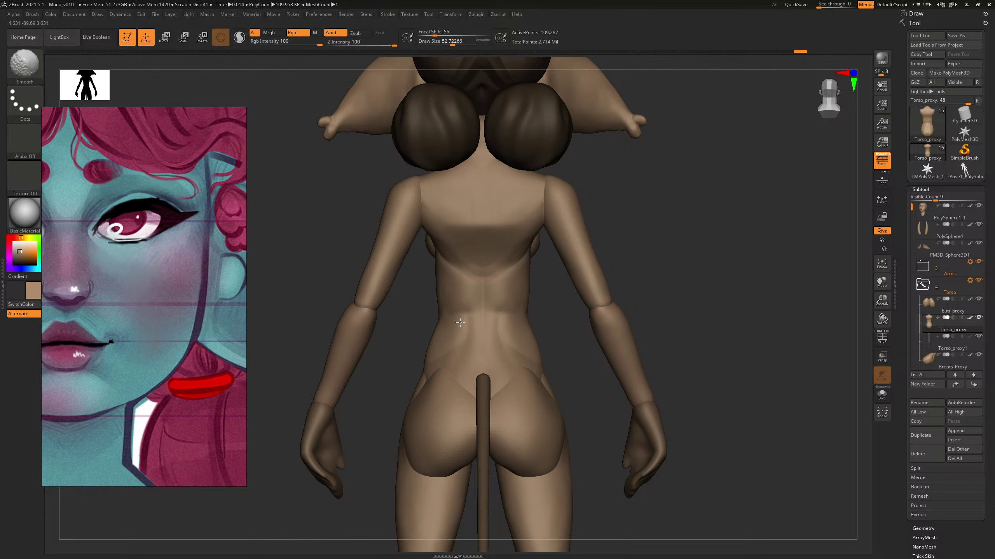
pyautogui.moveTo(633, 221); pyautogui.dragTo(681, 227)
pyautogui.keyDown('shift'); pyautogui.moveTo(418, 319); pyautogui.dragTo(437, 318); pyautogui.keyUp('shift')
pyautogui.moveTo(697, 242)
pyautogui.keyDown('shift'); pyautogui.mouseDown()
pyautogui.moveTo(661, 240)
pyautogui.moveTo(664, 252)
pyautogui.moveTo(634, 264)
pyautogui.mouseUp(); pyautogui.keyUp('shift')
# Step: Sculpt the middle back along the spine with ClayBuildup at draw sizes of about 73 and 79, smoothing the transitions
pyautogui.press('s')
pyautogui.moveTo(478, 329); pyautogui.dragTo(486, 323)
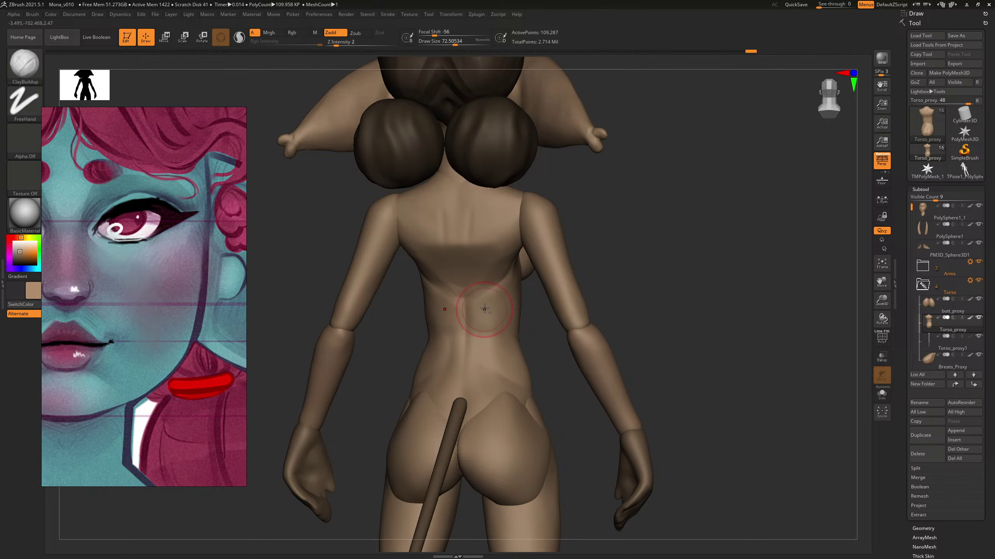
pyautogui.moveTo(654, 257); pyautogui.dragTo(622, 262)
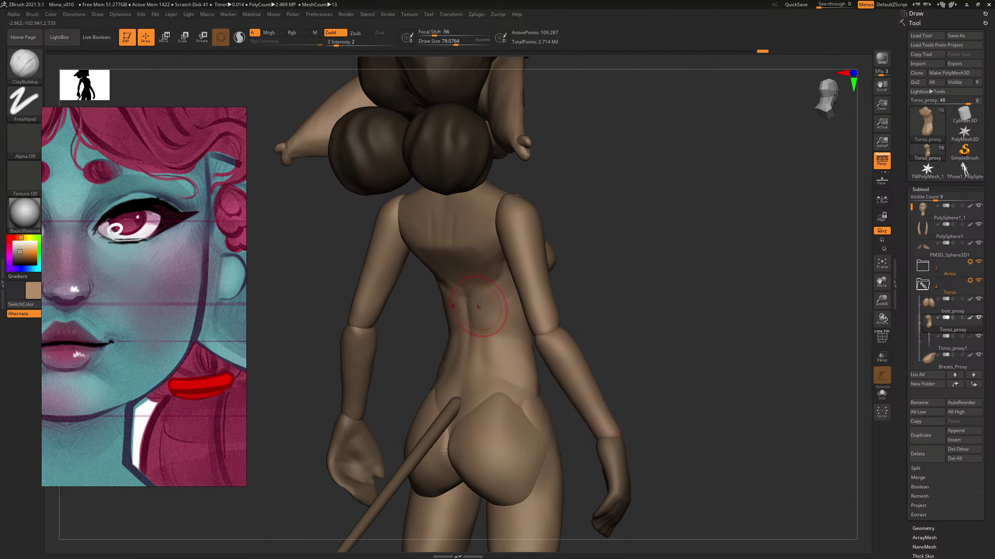
pyautogui.keyDown('shift'); pyautogui.moveTo(655, 231); pyautogui.dragTo(643, 234); pyautogui.keyUp('shift')
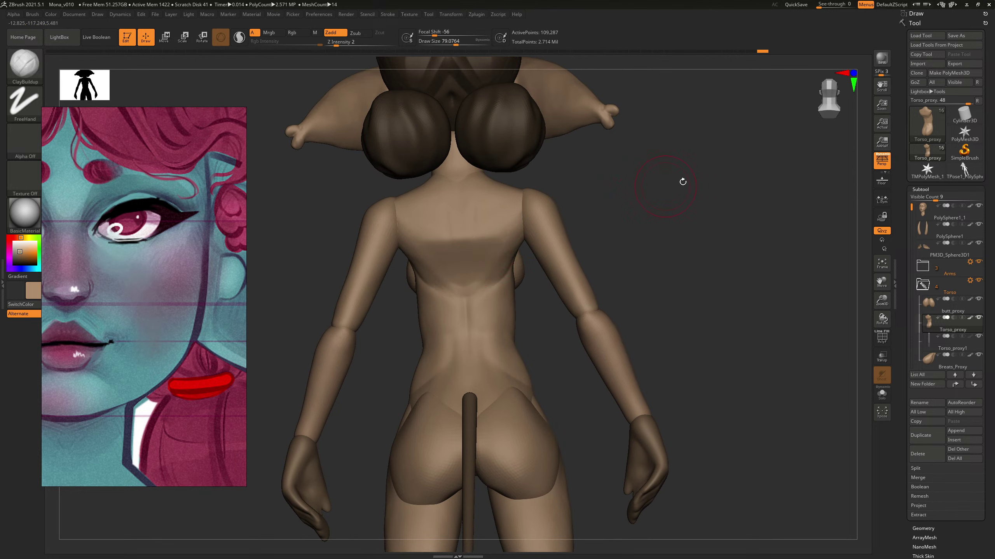
pyautogui.moveTo(658, 198)
pyautogui.mouseDown()
pyautogui.moveTo(633, 233)
pyautogui.moveTo(633, 204)
pyautogui.moveTo(485, 307)
pyautogui.mouseUp()
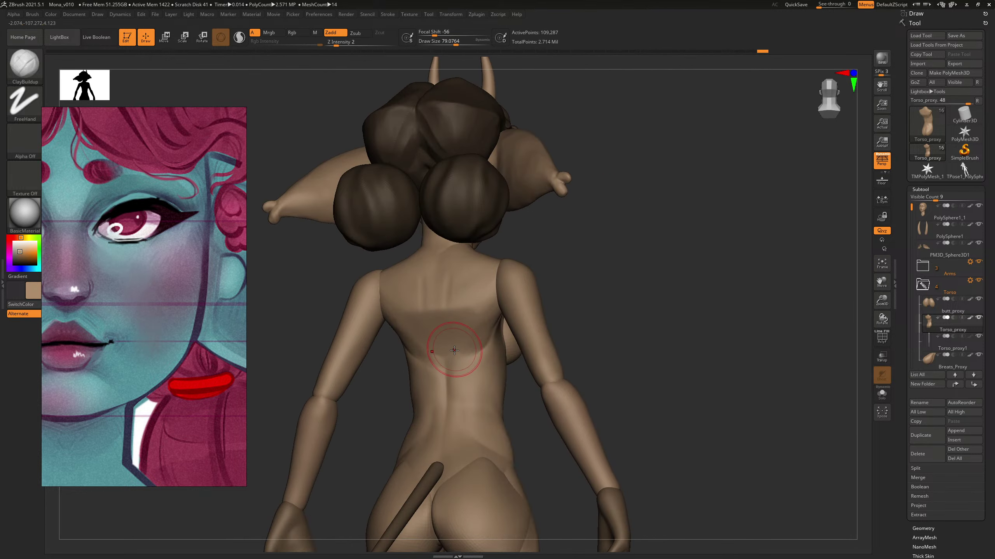
pyautogui.moveTo(588, 266)
pyautogui.keyDown('shift'); pyautogui.mouseDown()
pyautogui.moveTo(628, 285)
pyautogui.moveTo(638, 230)
pyautogui.mouseUp(); pyautogui.keyUp('shift')
pyautogui.keyDown('shift'); pyautogui.moveTo(473, 322); pyautogui.dragTo(474, 297); pyautogui.keyUp('shift')
# Step: Isolate the torso in Solo mode and refine the lower back beside the spine with ClayBuildup at a draw size of about 41
pyautogui.moveTo(674, 229); pyautogui.dragTo(733, 228)
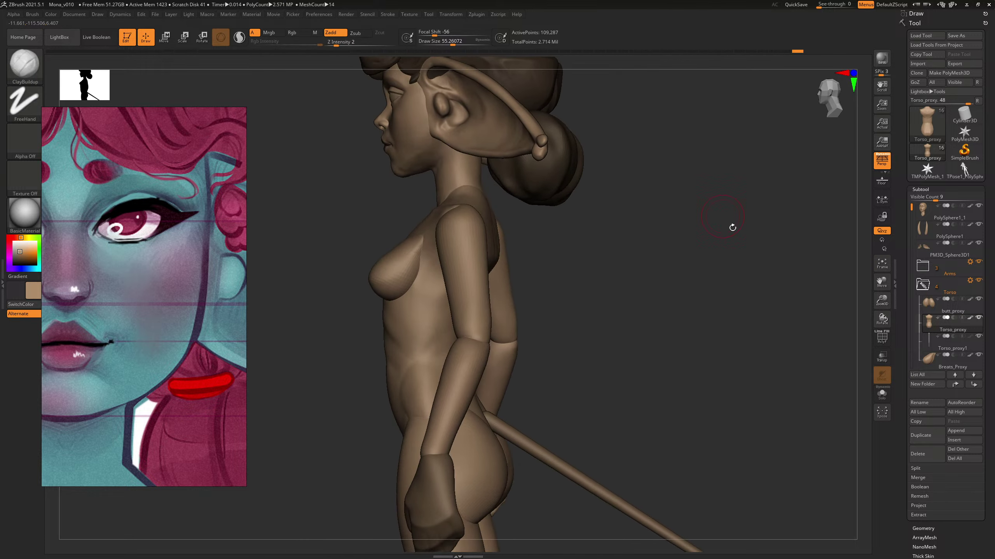
pyautogui.click(885, 397)
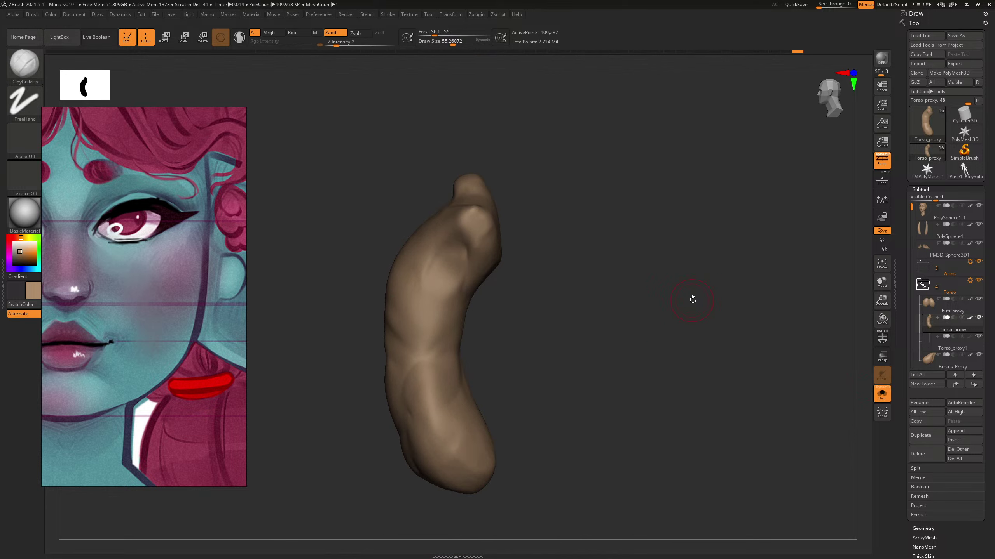
pyautogui.moveTo(693, 299); pyautogui.dragTo(658, 304)
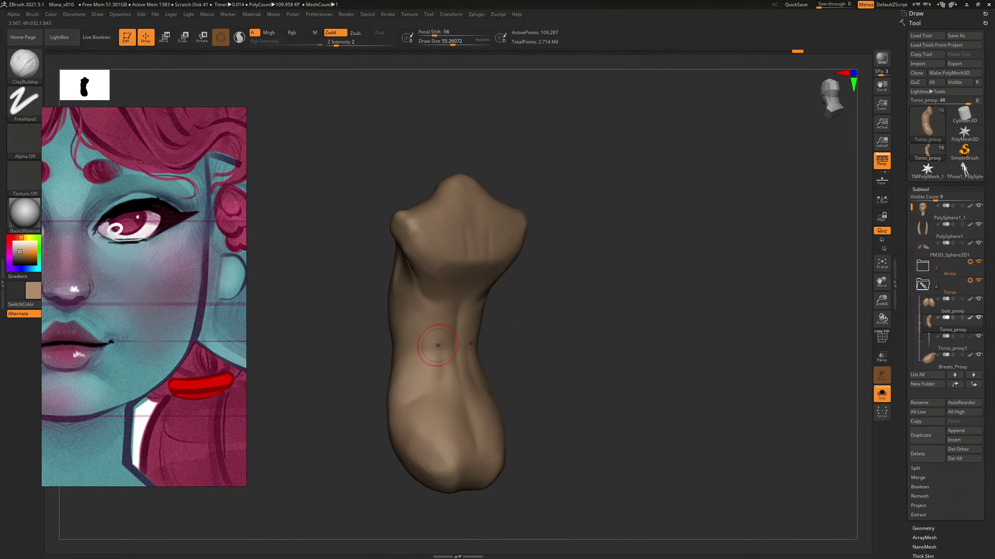
pyautogui.press('s')
pyautogui.moveTo(439, 344); pyautogui.dragTo(442, 348)
pyautogui.press('s')
pyautogui.press('s')
pyautogui.moveTo(441, 347); pyautogui.dragTo(438, 348)
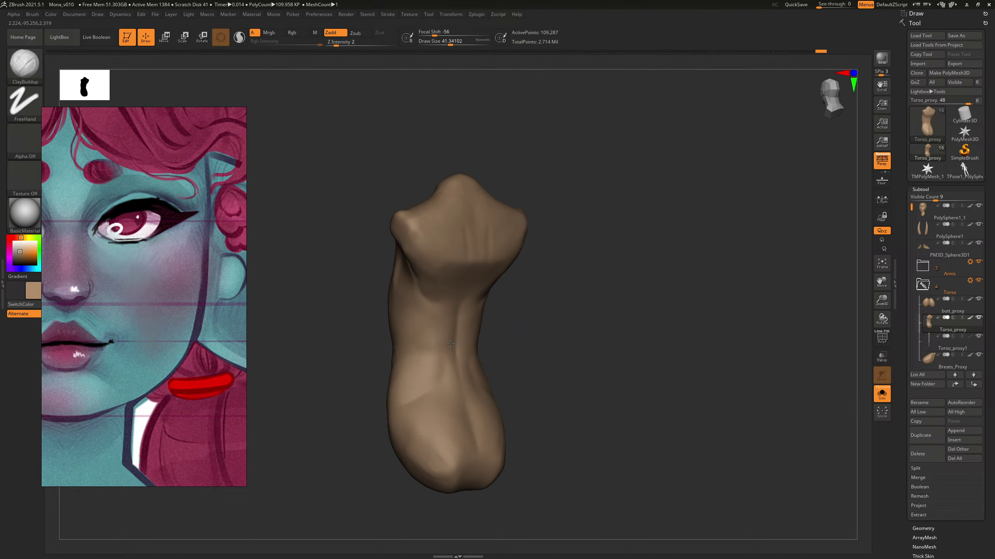
# Step: Sculpt the side of the ribcage below the armpit with ClayBuildup at a draw size of about 114
pyautogui.moveTo(603, 289)
pyautogui.mouseDown()
pyautogui.moveTo(614, 278)
pyautogui.moveTo(646, 282)
pyautogui.moveTo(618, 290)
pyautogui.moveTo(581, 277)
pyautogui.moveTo(528, 297)
pyautogui.mouseUp()
pyautogui.press(']')
pyautogui.press(']')
pyautogui.press(']')
pyautogui.moveTo(475, 330)
pyautogui.mouseDown()
pyautogui.moveTo(549, 300)
pyautogui.moveTo(448, 304)
pyautogui.mouseUp()
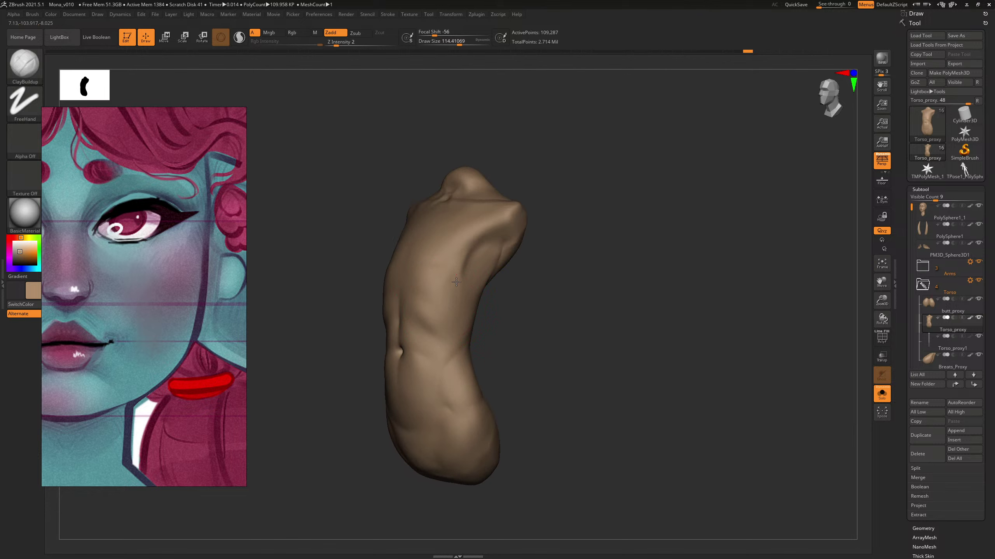
pyautogui.moveTo(527, 272)
pyautogui.mouseDown()
pyautogui.moveTo(587, 267)
pyautogui.moveTo(525, 290)
pyautogui.mouseUp()
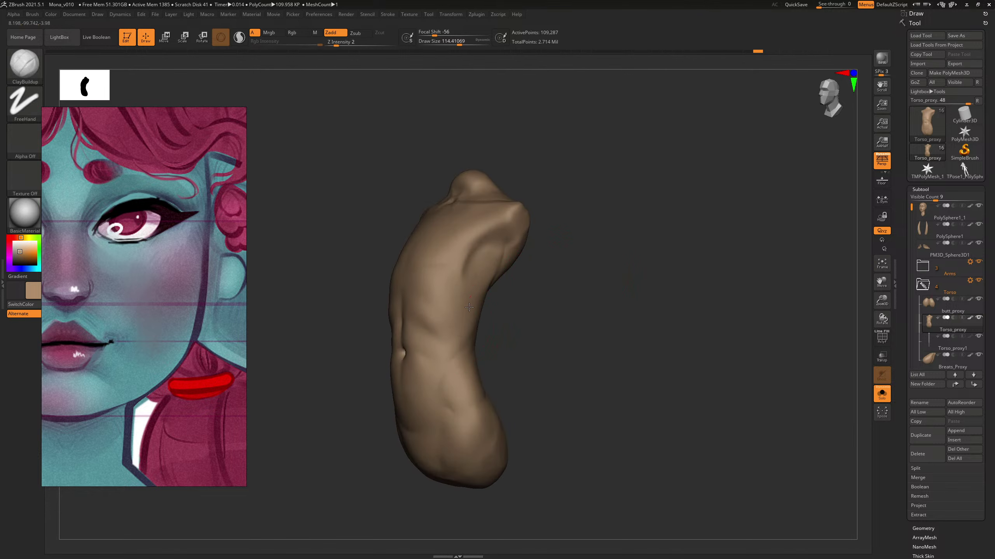
# Step: Refine the front and side of the ribcage and reduce the ClayBuildup draw size to about 50
pyautogui.moveTo(488, 331)
pyautogui.mouseDown()
pyautogui.moveTo(538, 327)
pyautogui.moveTo(450, 312)
pyautogui.mouseUp()
pyautogui.moveTo(509, 351); pyautogui.dragTo(522, 331)
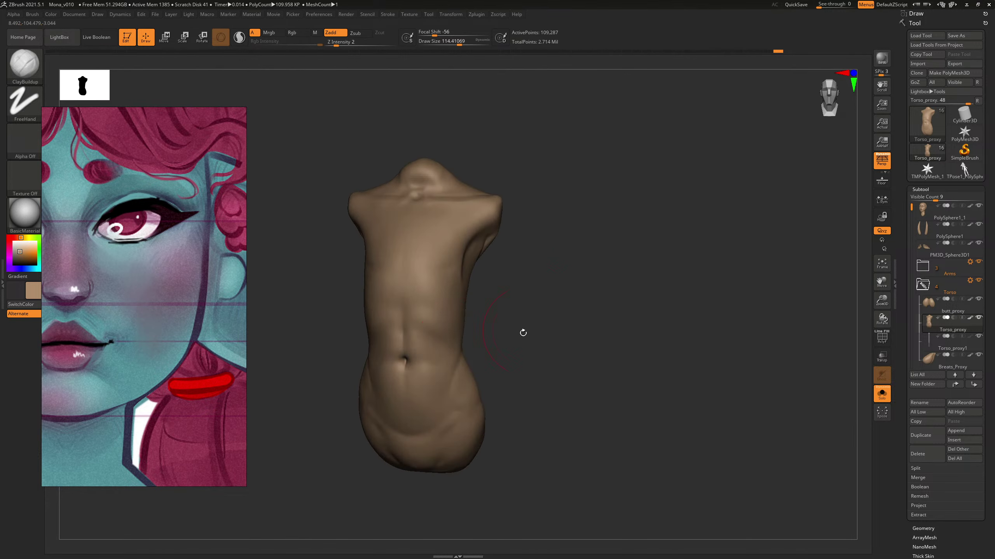
pyautogui.press('[')
pyautogui.press('[')
pyautogui.press('[')
pyautogui.moveTo(535, 289); pyautogui.dragTo(564, 286)
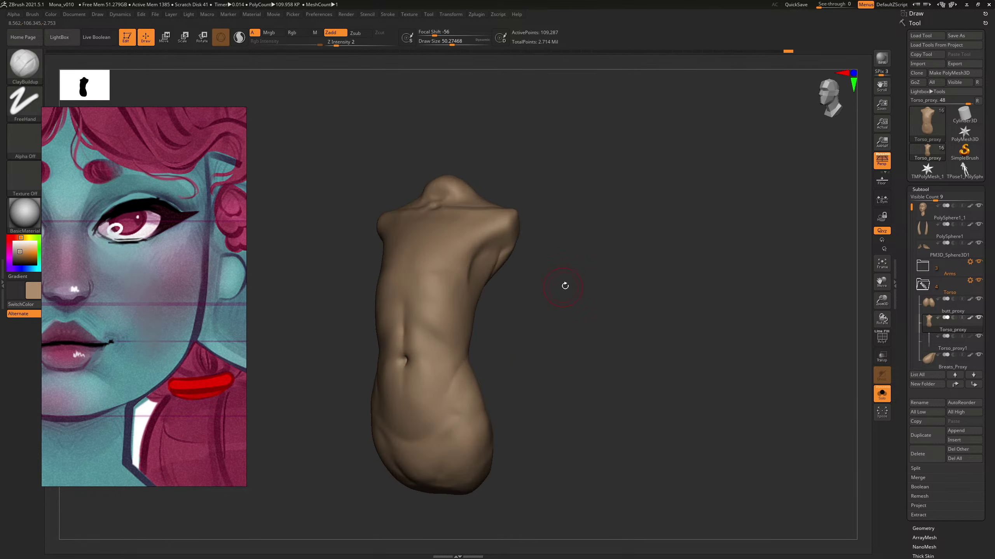
# Step: Leave Solo mode and hide the Arms folder and the head subtool
pyautogui.click(882, 393)
pyautogui.moveTo(683, 308)
pyautogui.mouseDown()
pyautogui.moveTo(704, 313)
pyautogui.moveTo(686, 309)
pyautogui.moveTo(696, 310)
pyautogui.mouseUp()
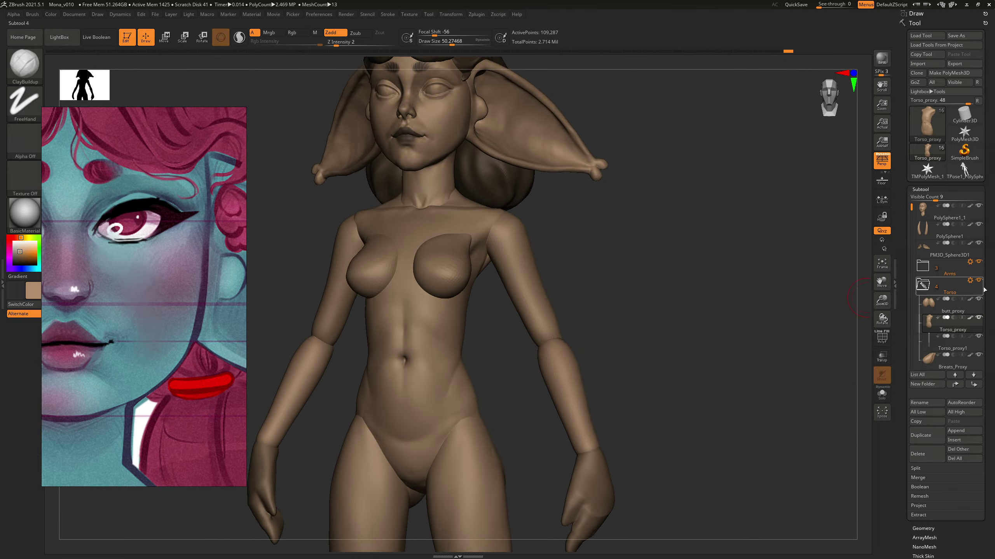
pyautogui.click(978, 262)
pyautogui.click(978, 206)
pyautogui.moveTo(981, 226)
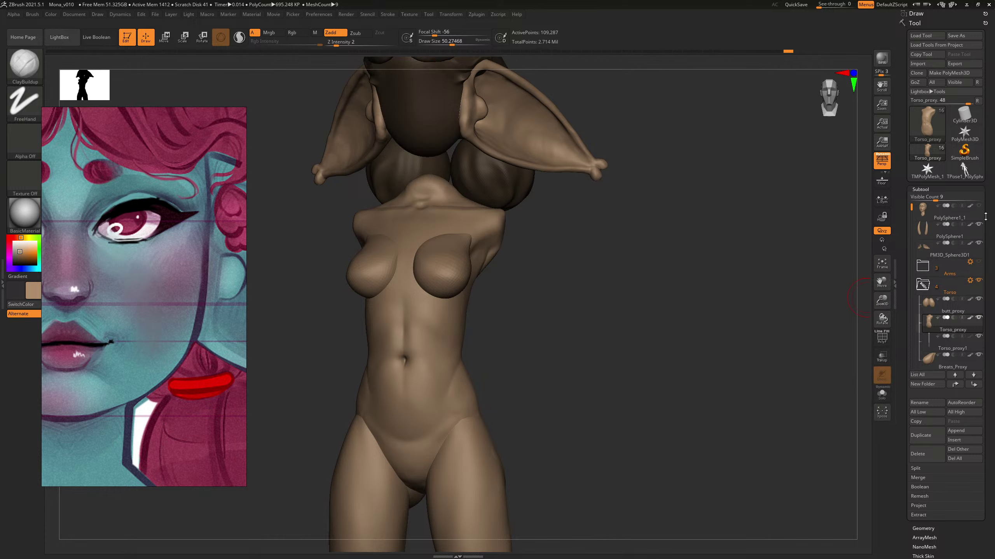
# Step: Collapse the Torso folder and move the Hair folder above the Arms folder in the subtool list
pyautogui.click(922, 286)
pyautogui.moveTo(935, 325)
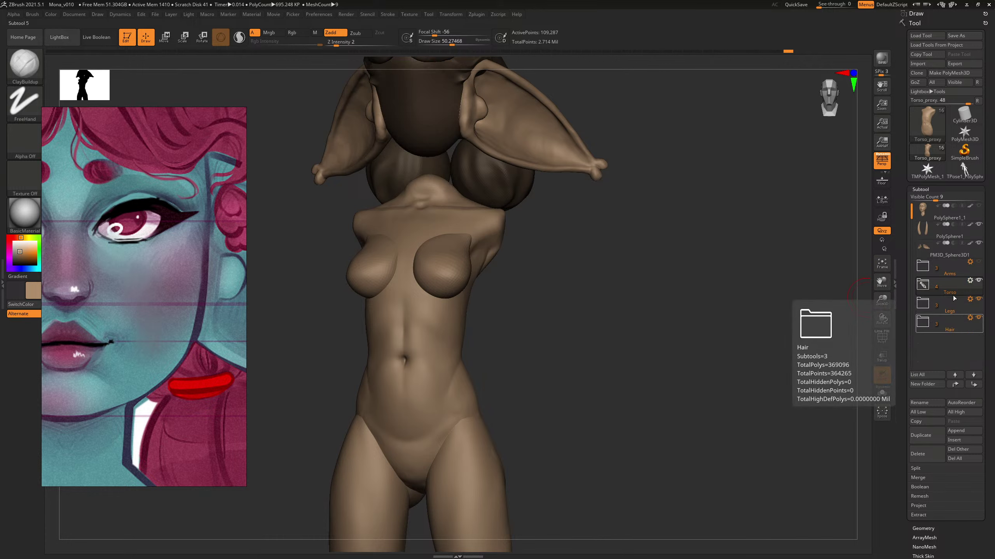
pyautogui.moveTo(953, 328); pyautogui.dragTo(956, 266)
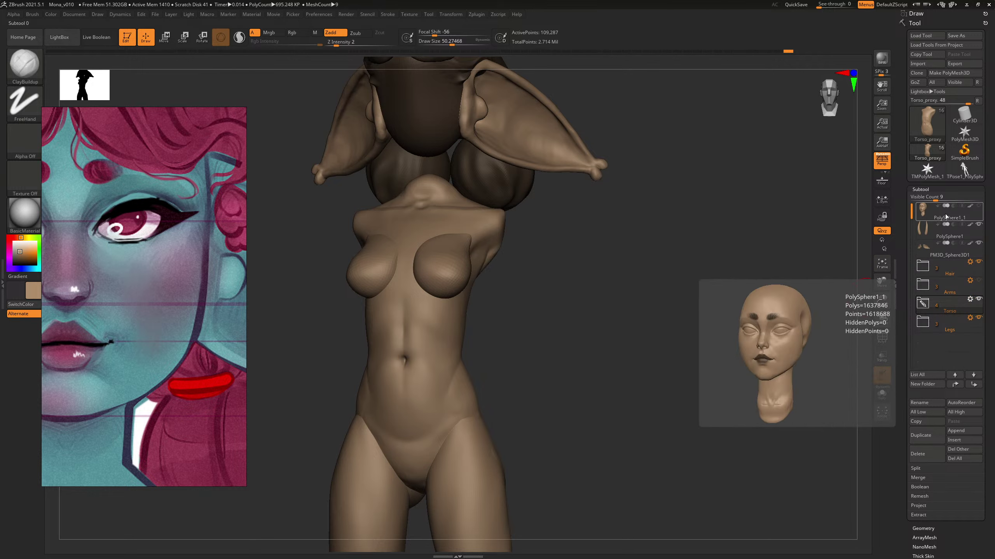
# Step: Create a new subtool folder named Head containing the head subtool PolySphere1_1
pyautogui.click(946, 217)
pyautogui.keyDown('shift'); pyautogui.click(947, 250); pyautogui.keyUp('shift')
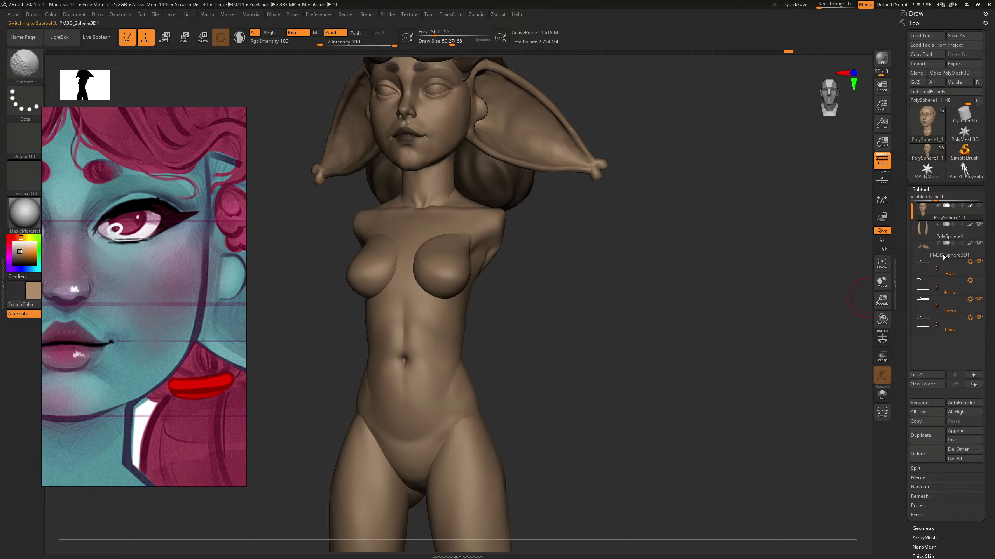
pyautogui.click(945, 218)
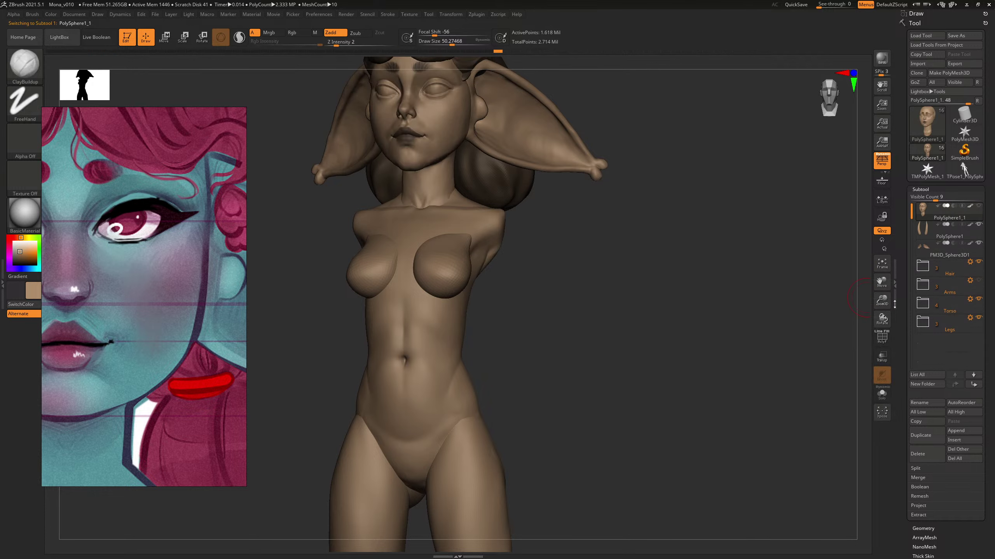
pyautogui.click(928, 387)
pyautogui.write('Head')
pyautogui.press('Return')
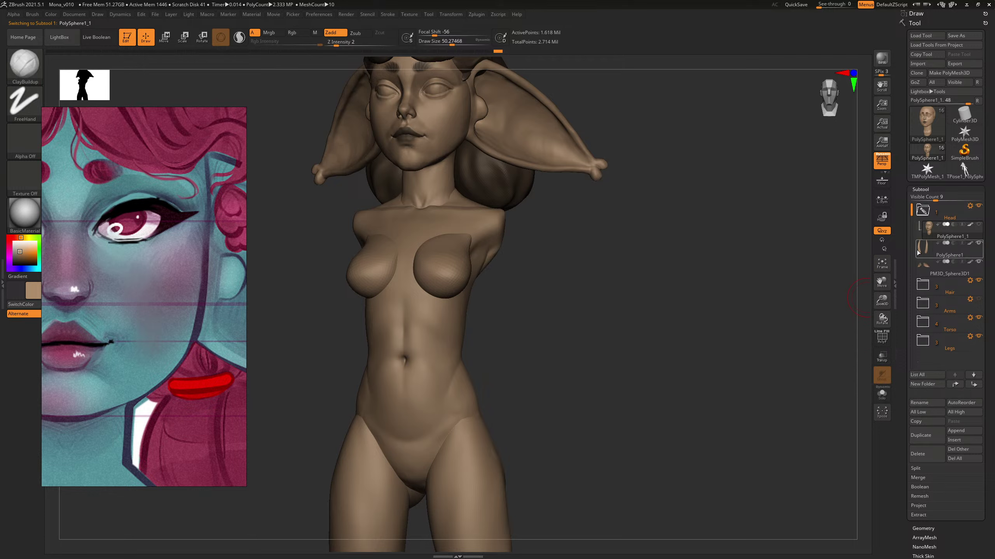
# Step: Move the PolySphere1 and PM3D_Sphere3D1 subtools into the Head folder
pyautogui.moveTo(931, 217); pyautogui.dragTo(930, 218)
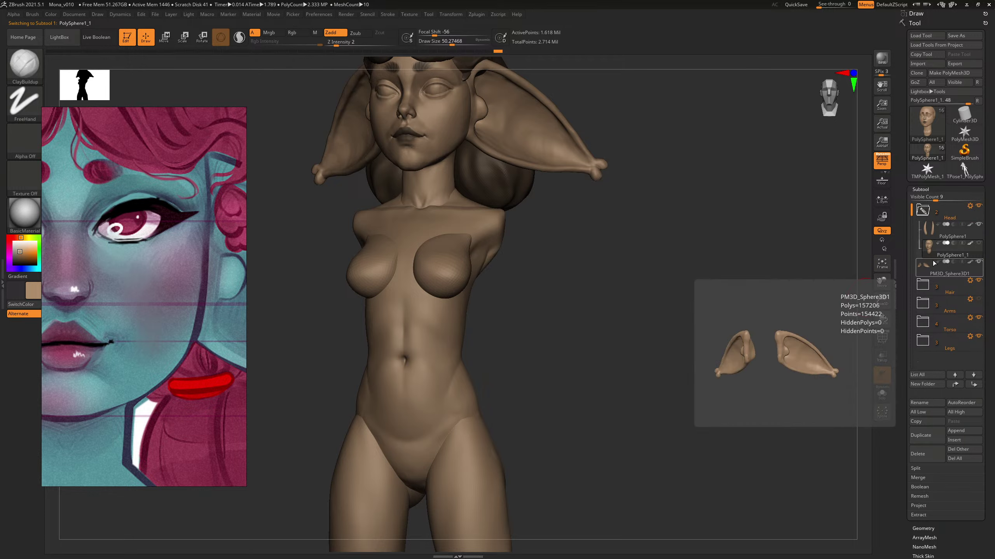
pyautogui.moveTo(932, 267); pyautogui.dragTo(932, 232)
pyautogui.moveTo(923, 286); pyautogui.dragTo(956, 223)
pyautogui.moveTo(946, 289); pyautogui.dragTo(947, 231)
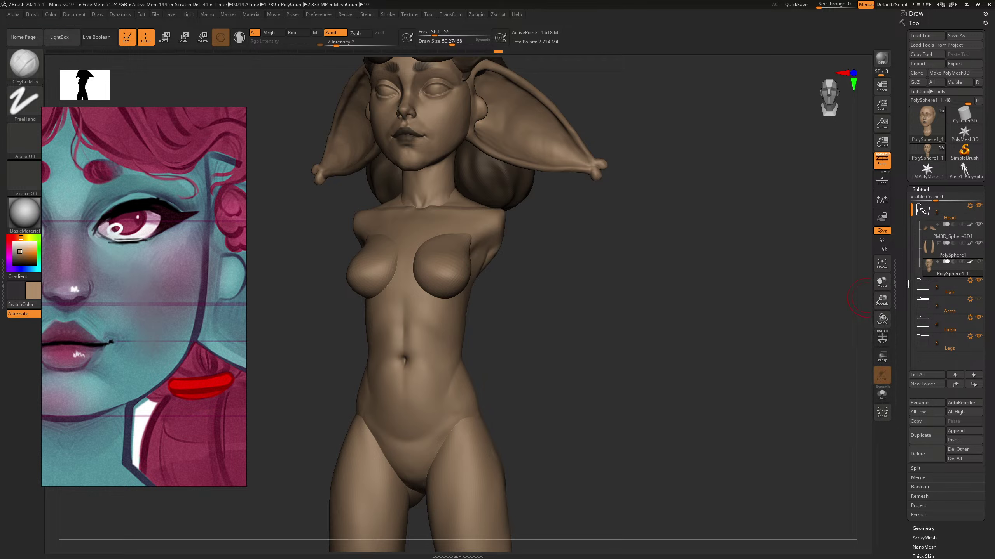
# Step: Collapse the Head folder and hide both the Hair and Head folders
pyautogui.click(978, 281)
pyautogui.click(923, 211)
pyautogui.click(980, 207)
# Step: Select the torso and work the back below the shoulder blade with DamStandard at a draw size of about 133
pyautogui.moveTo(631, 245); pyautogui.dragTo(677, 281)
pyautogui.keyDown('alt'); pyautogui.click(433, 333); pyautogui.keyUp('alt')
pyautogui.moveTo(601, 361)
pyautogui.mouseDown()
pyautogui.moveTo(657, 351)
pyautogui.moveTo(568, 369)
pyautogui.moveTo(577, 329)
pyautogui.moveTo(634, 357)
pyautogui.moveTo(640, 320)
pyautogui.moveTo(595, 304)
pyautogui.moveTo(624, 310)
pyautogui.moveTo(641, 297)
pyautogui.moveTo(619, 305)
pyautogui.moveTo(630, 306)
pyautogui.moveTo(621, 304)
pyautogui.moveTo(624, 317)
pyautogui.moveTo(592, 308)
pyautogui.mouseUp()
pyautogui.press('b')
pyautogui.press('d')
pyautogui.press('s')
pyautogui.press('s')
pyautogui.moveTo(403, 298); pyautogui.dragTo(412, 298)
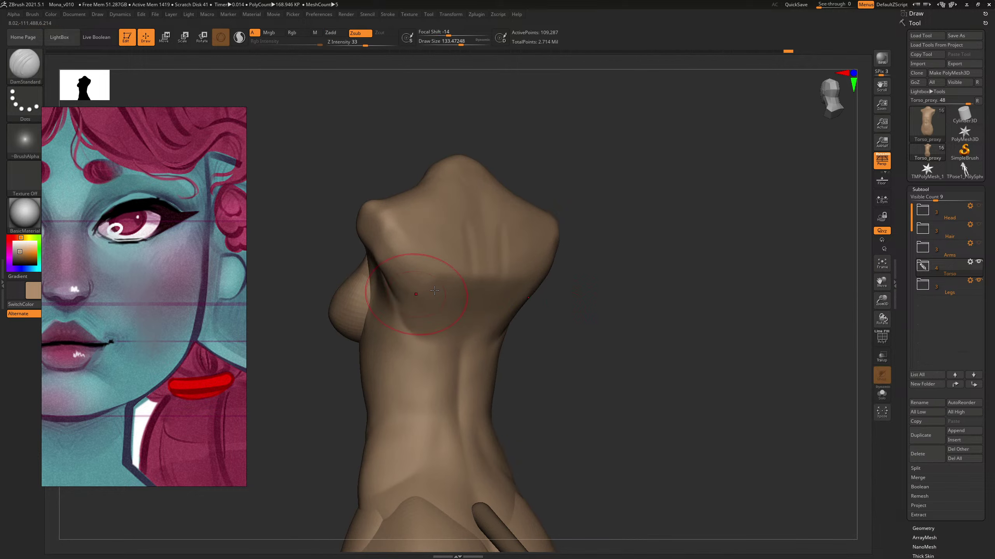
# Step: Build up the side of the ribcage below the armpit with ClayBuildup at draw sizes of about 66 and 63
pyautogui.moveTo(615, 235); pyautogui.dragTo(682, 226)
pyautogui.press('b')
pyautogui.press('c')
pyautogui.press('[')
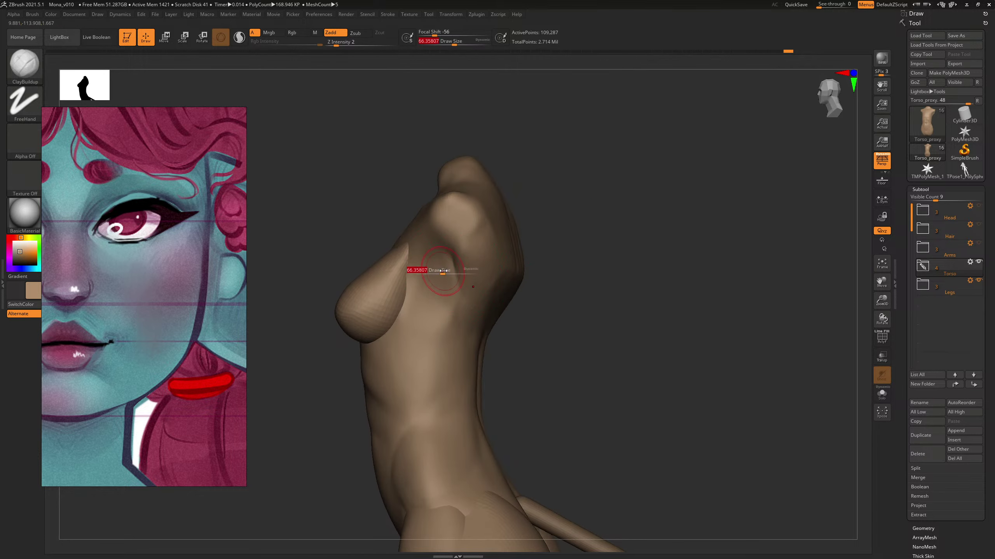
pyautogui.moveTo(448, 276); pyautogui.dragTo(445, 257)
pyautogui.press('s')
pyautogui.moveTo(453, 293); pyautogui.dragTo(455, 316)
pyautogui.press('s')
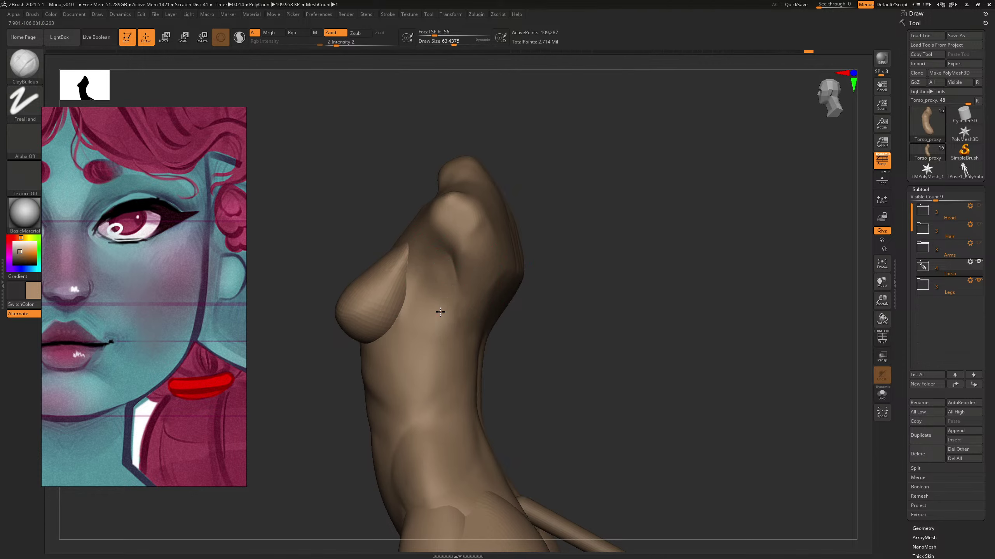
# Step: Sculpt the ribcage beside the breast with ClayBuildup at draw sizes of about 50 and 114
pyautogui.moveTo(606, 213)
pyautogui.mouseDown()
pyautogui.moveTo(625, 225)
pyautogui.moveTo(642, 220)
pyautogui.moveTo(626, 222)
pyautogui.mouseUp()
pyautogui.press('s')
pyautogui.moveTo(457, 274); pyautogui.dragTo(455, 274)
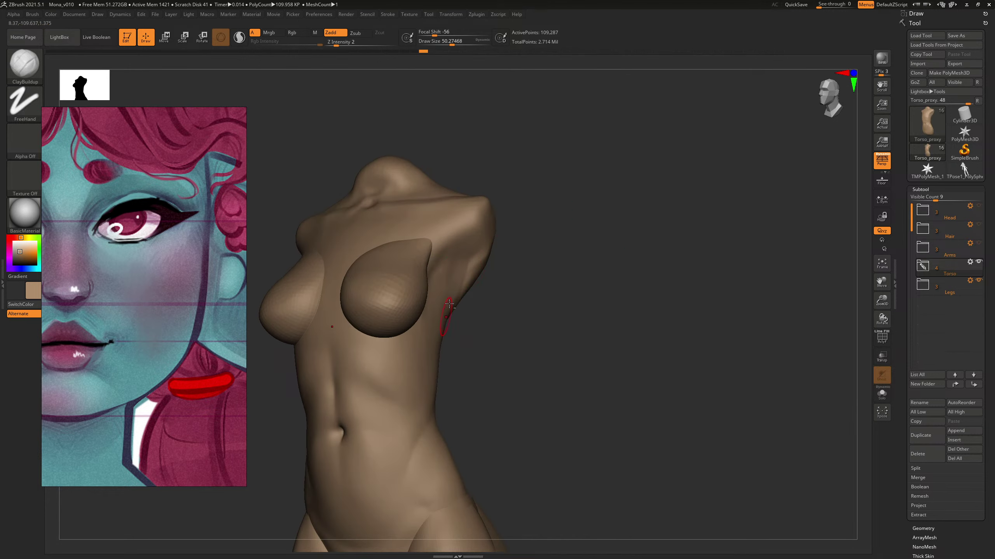
pyautogui.moveTo(570, 285); pyautogui.dragTo(546, 297)
pyautogui.press('s')
pyautogui.moveTo(407, 338)
pyautogui.mouseDown()
pyautogui.moveTo(426, 344)
pyautogui.moveTo(411, 332)
pyautogui.mouseUp()
pyautogui.moveTo(551, 298)
pyautogui.mouseDown()
pyautogui.moveTo(596, 294)
pyautogui.moveTo(553, 298)
pyautogui.mouseUp()
pyautogui.press('s')
pyautogui.moveTo(433, 321)
pyautogui.mouseDown()
pyautogui.moveTo(426, 329)
pyautogui.moveTo(442, 328)
pyautogui.mouseUp()
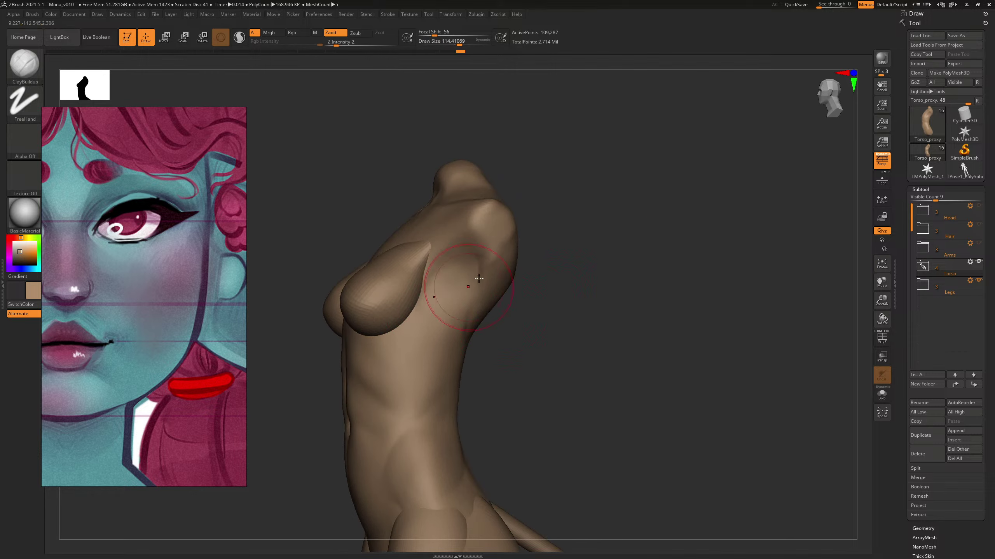
pyautogui.moveTo(598, 236)
pyautogui.keyDown('shift'); pyautogui.mouseDown()
pyautogui.moveTo(629, 252)
pyautogui.moveTo(490, 265)
pyautogui.moveTo(531, 261)
pyautogui.mouseUp(); pyautogui.keyUp('shift')
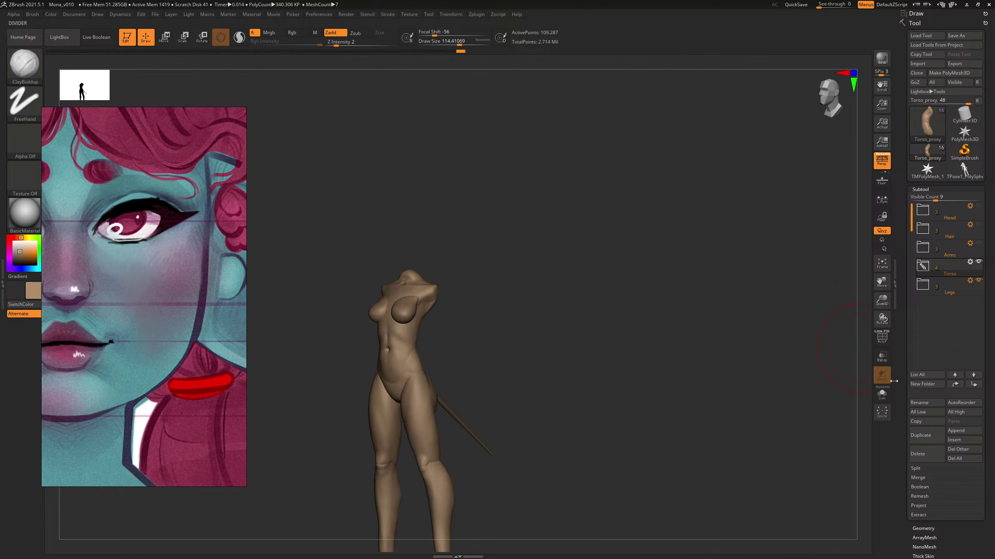
# Step: Isolate the torso in Solo mode and sculpt the chest near the armpit with ClayBuildup at a draw size of about 79
pyautogui.click(881, 398)
pyautogui.keyDown('shift'); pyautogui.moveTo(601, 300); pyautogui.dragTo(628, 313); pyautogui.keyUp('shift')
pyautogui.moveTo(629, 313)
pyautogui.keyDown('alt'); pyautogui.mouseDown()
pyautogui.moveTo(650, 382)
pyautogui.moveTo(650, 439)
pyautogui.mouseUp(); pyautogui.keyUp('alt')
pyautogui.press('s')
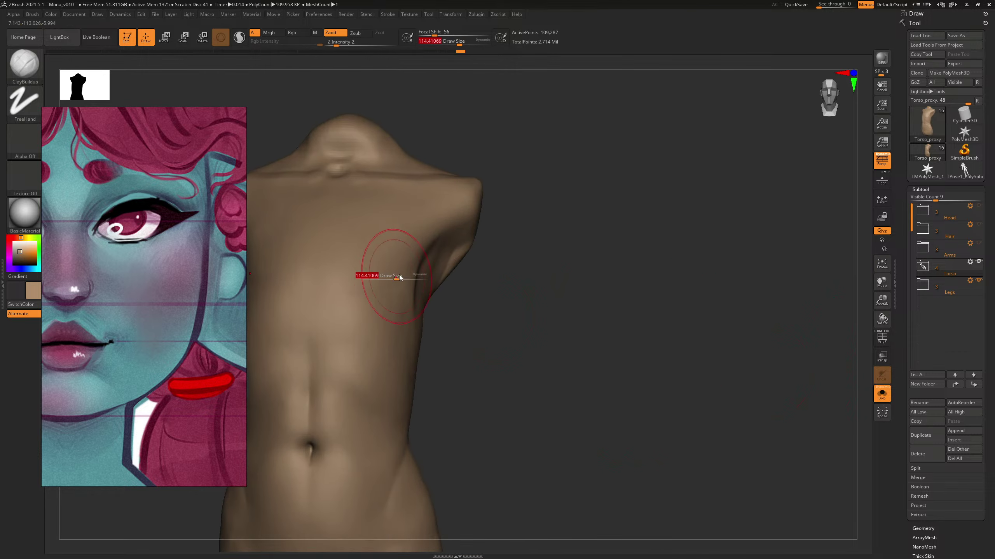
pyautogui.moveTo(399, 277); pyautogui.dragTo(385, 276)
pyautogui.press('s')
pyautogui.moveTo(543, 269)
pyautogui.mouseDown()
pyautogui.moveTo(411, 291)
pyautogui.moveTo(439, 285)
pyautogui.mouseUp()
pyautogui.press('s')
pyautogui.press('s')
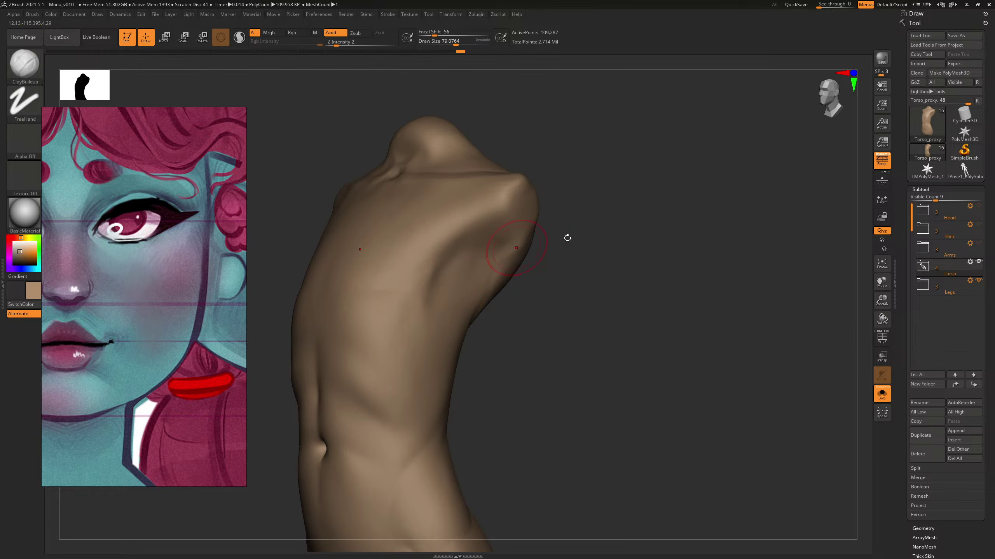
# Step: Refine the armpit and upper side of the ribcage with ClayBuildup at a draw size of about 53
pyautogui.moveTo(566, 237); pyautogui.dragTo(372, 278, button='right')
pyautogui.moveTo(420, 248); pyautogui.dragTo(417, 252)
pyautogui.press('s')
pyautogui.moveTo(416, 258); pyautogui.dragTo(401, 274)
pyautogui.moveTo(381, 279)
pyautogui.mouseDown(button='right')
pyautogui.moveTo(555, 284)
pyautogui.moveTo(540, 273)
pyautogui.moveTo(356, 282)
pyautogui.moveTo(389, 279)
pyautogui.mouseUp(button='right')
pyautogui.press('s')
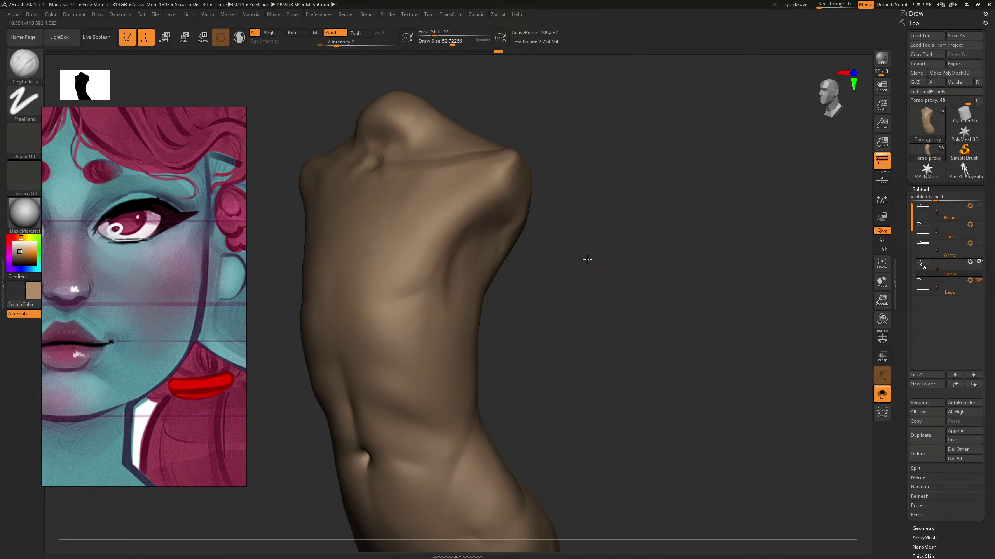
# Step: Shape the front of the ribcage with ClayBuildup at a draw size of about 79
pyautogui.moveTo(586, 259); pyautogui.dragTo(629, 264)
pyautogui.moveTo(575, 313)
pyautogui.mouseDown()
pyautogui.moveTo(429, 326)
pyautogui.moveTo(479, 353)
pyautogui.mouseUp()
pyautogui.press(']')
pyautogui.press(']')
pyautogui.press('[')
pyautogui.moveTo(600, 330)
pyautogui.mouseDown()
pyautogui.moveTo(617, 340)
pyautogui.moveTo(434, 333)
pyautogui.mouseUp()
pyautogui.press('[')
pyautogui.press('[')
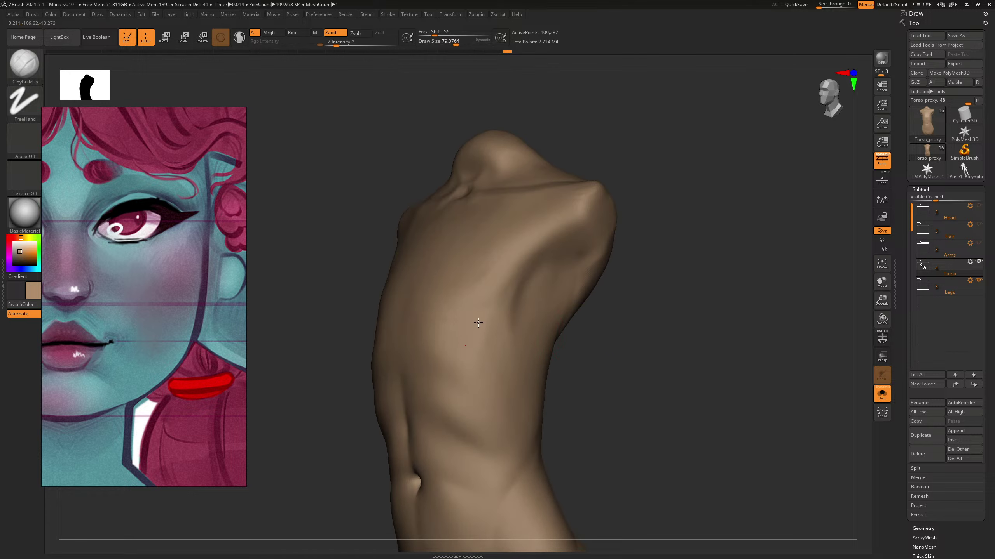
# Step: Broaden the forms of the lower ribcage and upper abdomen with ClayBuildup at a draw size of about 119
pyautogui.moveTo(631, 332)
pyautogui.mouseDown()
pyautogui.moveTo(677, 333)
pyautogui.moveTo(493, 301)
pyautogui.moveTo(555, 301)
pyautogui.moveTo(650, 360)
pyautogui.moveTo(565, 344)
pyautogui.moveTo(600, 328)
pyautogui.moveTo(611, 295)
pyautogui.moveTo(580, 308)
pyautogui.mouseUp()
pyautogui.press('s')
pyautogui.moveTo(441, 318); pyautogui.dragTo(449, 318)
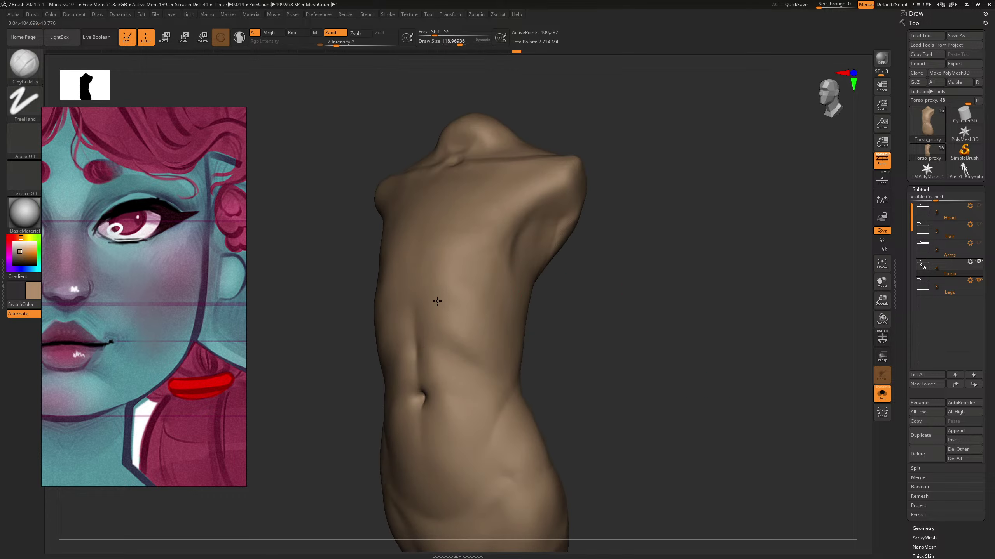
pyautogui.moveTo(597, 302); pyautogui.dragTo(568, 300)
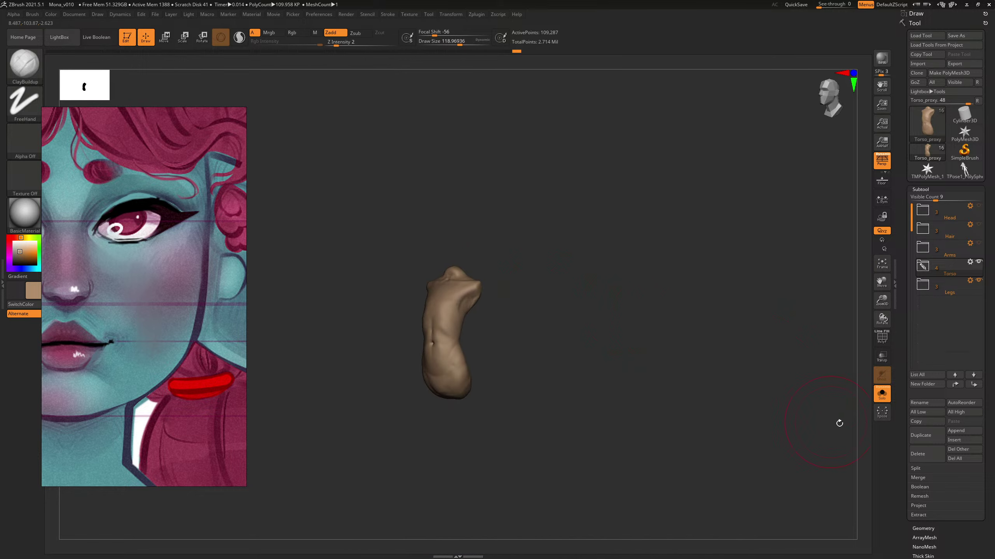
# Step: Check the torso against the rest of the visible body outside Solo mode and isolate it again
pyautogui.click(881, 393)
pyautogui.moveTo(662, 309); pyautogui.dragTo(696, 306)
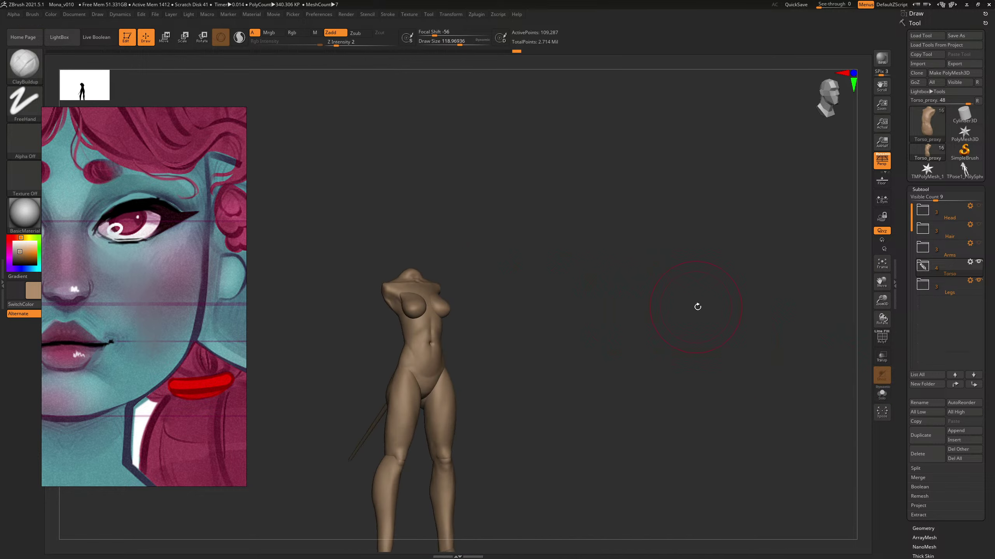
pyautogui.click(882, 393)
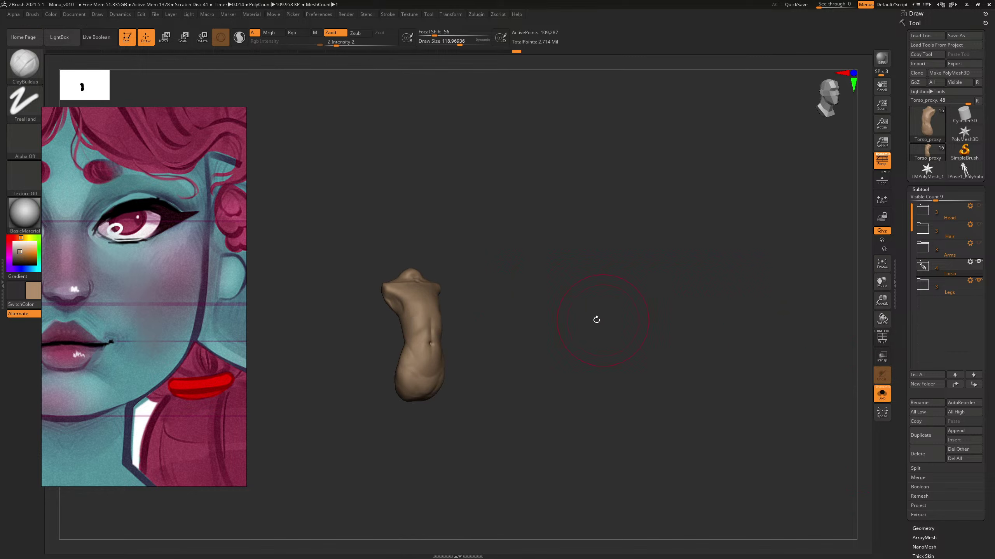
pyautogui.moveTo(595, 320)
pyautogui.mouseDown()
pyautogui.moveTo(571, 310)
pyautogui.moveTo(656, 310)
pyautogui.moveTo(444, 344)
pyautogui.moveTo(517, 342)
pyautogui.mouseUp()
# Step: Frame the torso and refine the ribcage and abdomen with ClayBuildup at a draw size of about 110
pyautogui.press('f')
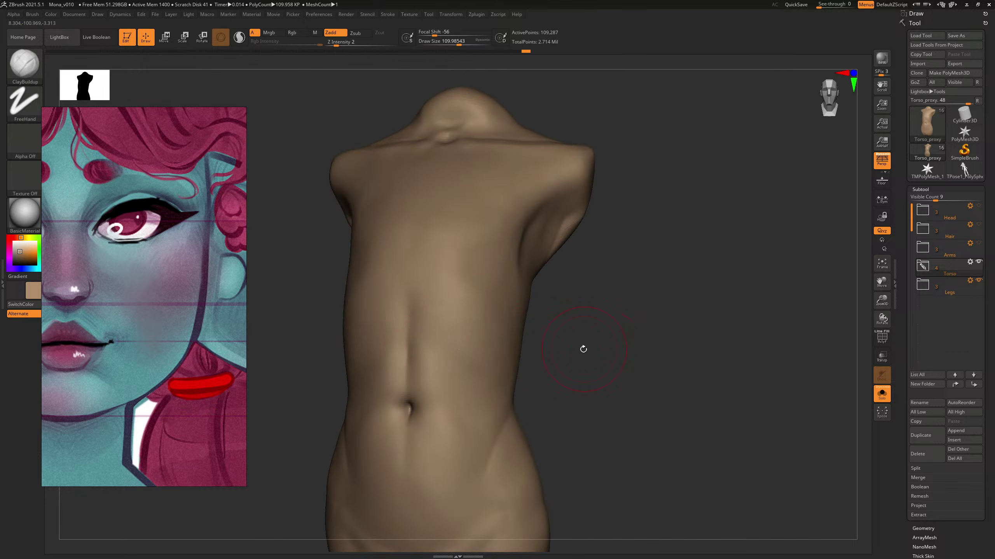
pyautogui.moveTo(582, 348); pyautogui.dragTo(440, 343)
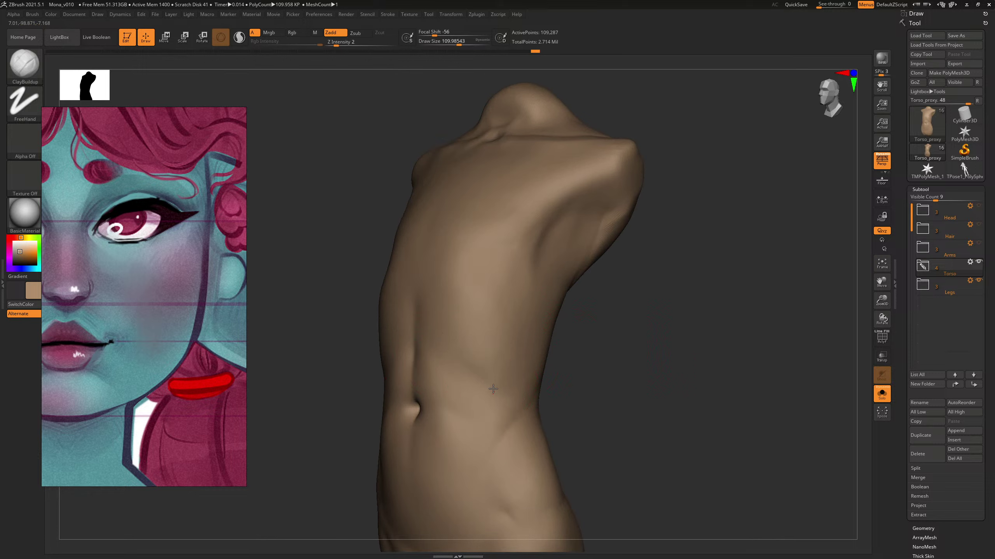
pyautogui.moveTo(605, 322); pyautogui.dragTo(632, 321)
# Step: Sculpt the lower edge of the ribcage with the Standard brush at draw sizes of about 90 and 73, smoothing the transitions
pyautogui.press('b')
pyautogui.click(475, 312)
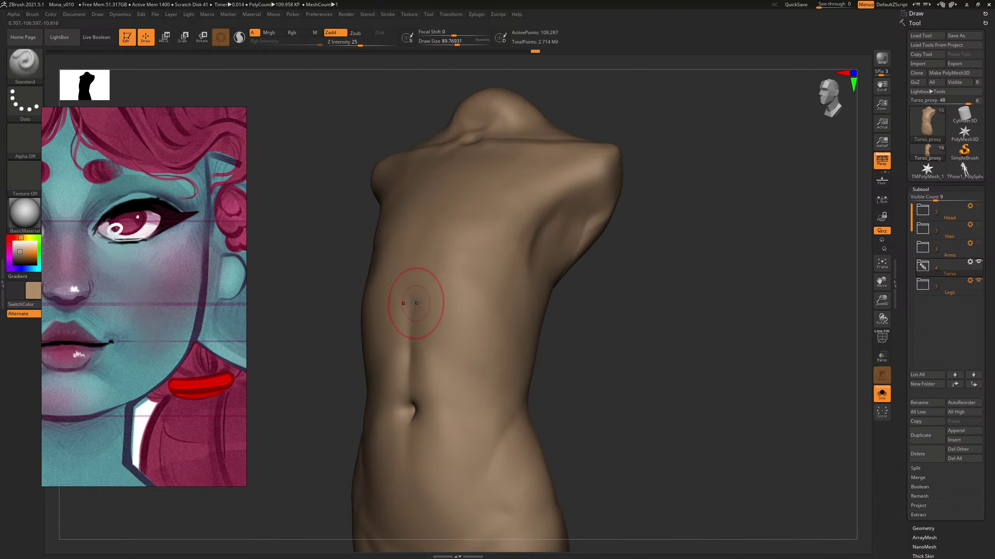
pyautogui.hotkey('ctrl', 'z')
pyautogui.press(']')
pyautogui.moveTo(584, 313)
pyautogui.mouseDown()
pyautogui.moveTo(633, 316)
pyautogui.moveTo(547, 309)
pyautogui.moveTo(545, 297)
pyautogui.moveTo(533, 326)
pyautogui.moveTo(494, 293)
pyautogui.mouseUp()
pyautogui.press('[')
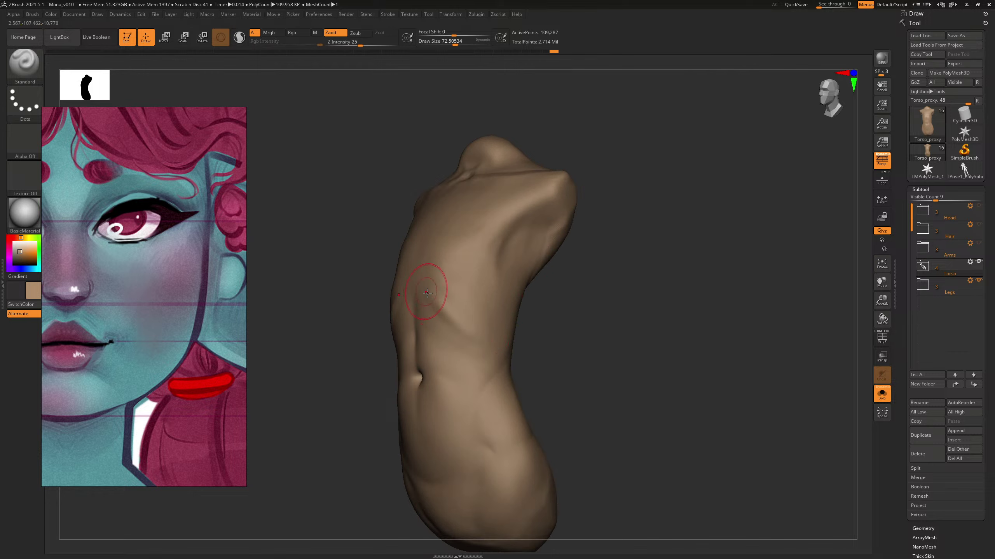
pyautogui.moveTo(527, 311)
pyautogui.mouseDown()
pyautogui.moveTo(580, 297)
pyautogui.moveTo(440, 300)
pyautogui.mouseUp()
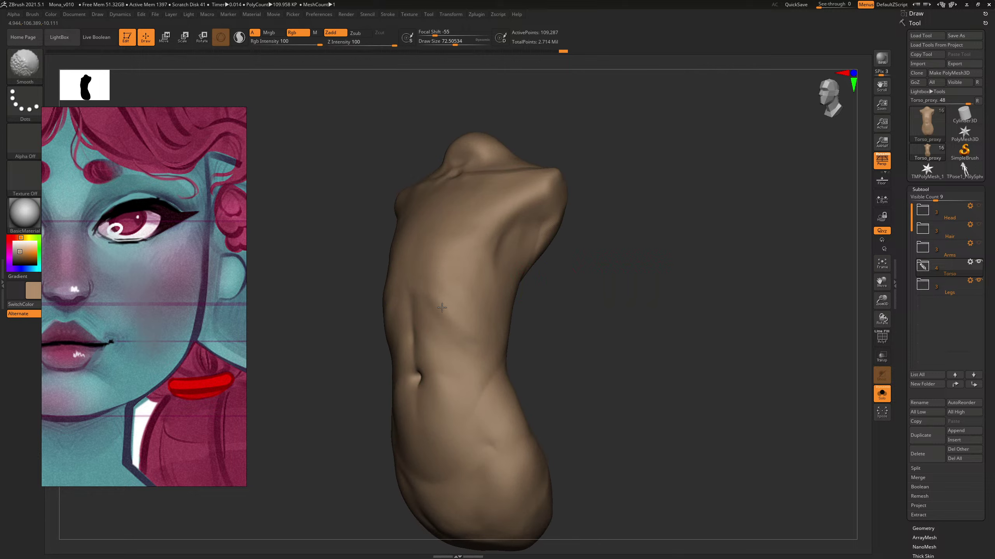
pyautogui.moveTo(620, 268); pyautogui.dragTo(639, 298)
# Step: Build up the front of the ribcage above the abdomen with ClayBuildup at a draw size of about 73
pyautogui.press('b')
pyautogui.press('c')
pyautogui.press('b')
pyautogui.moveTo(563, 312); pyautogui.dragTo(522, 312)
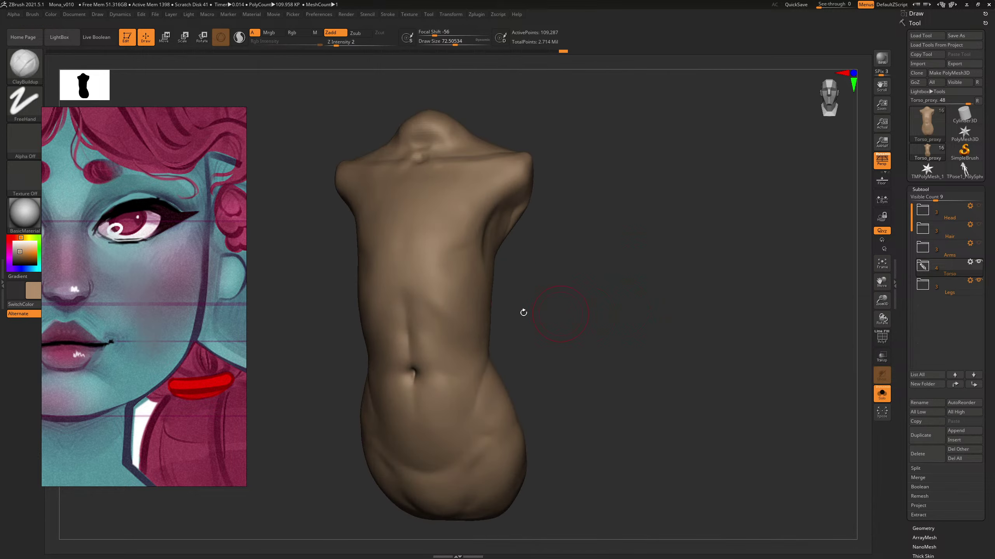
pyautogui.moveTo(446, 294); pyautogui.dragTo(437, 296)
pyautogui.moveTo(547, 295); pyautogui.dragTo(555, 279)
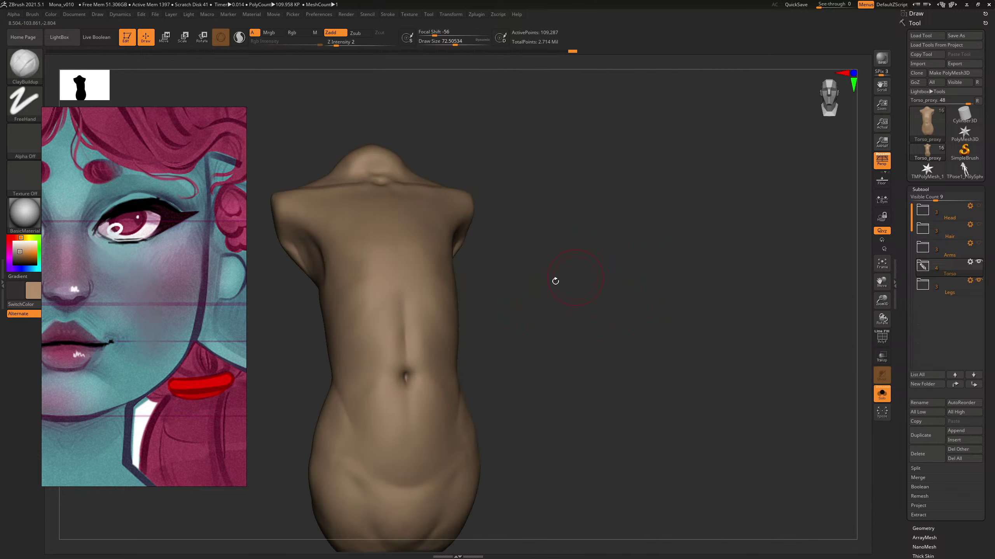
pyautogui.moveTo(621, 311)
pyautogui.mouseDown()
pyautogui.moveTo(599, 310)
pyautogui.moveTo(572, 270)
pyautogui.mouseUp()
# Step: Sculpt the abdomen beside and above the navel with ClayBuildup at a draw size of about 55 and leave Solo mode
pyautogui.moveTo(556, 288)
pyautogui.mouseDown()
pyautogui.moveTo(514, 291)
pyautogui.moveTo(628, 373)
pyautogui.moveTo(631, 386)
pyautogui.mouseUp()
pyautogui.press('s')
pyautogui.moveTo(426, 350); pyautogui.dragTo(424, 350)
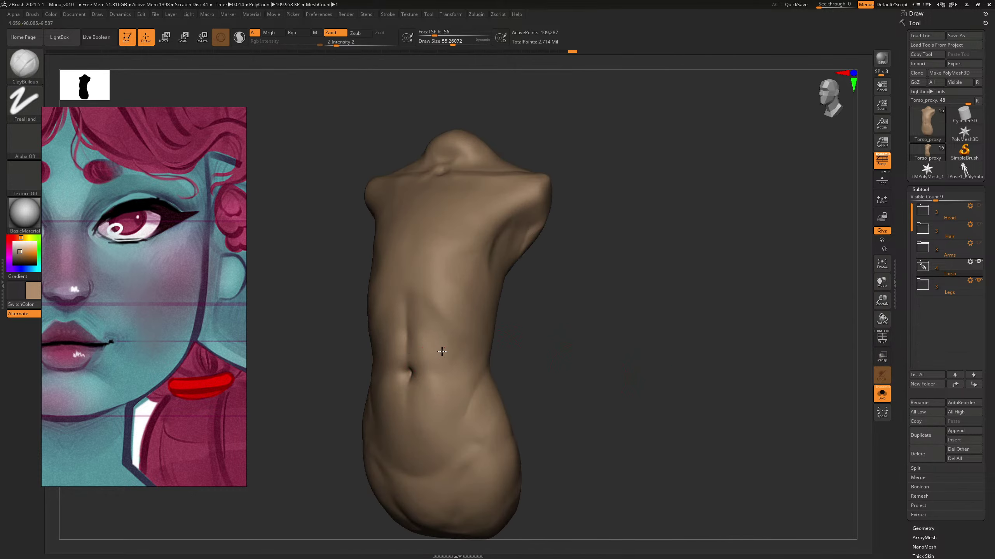
pyautogui.moveTo(423, 347); pyautogui.dragTo(422, 350)
pyautogui.moveTo(584, 326)
pyautogui.mouseDown()
pyautogui.moveTo(624, 325)
pyautogui.moveTo(493, 300)
pyautogui.mouseUp()
pyautogui.moveTo(587, 308); pyautogui.dragTo(569, 309)
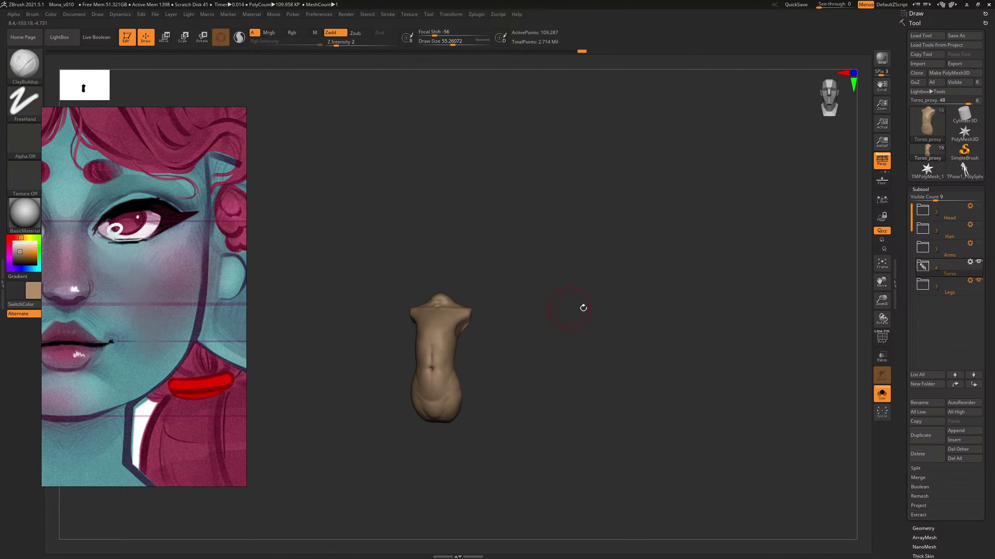
pyautogui.click(881, 394)
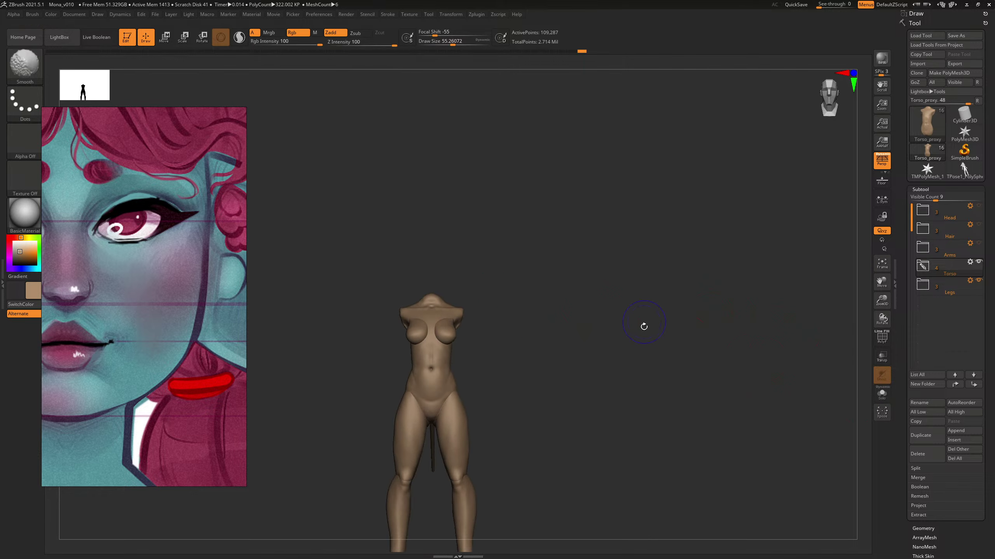
# Step: Make the Head, Hair and Arms folders visible together with the Torso and Legs folders
pyautogui.click(978, 206)
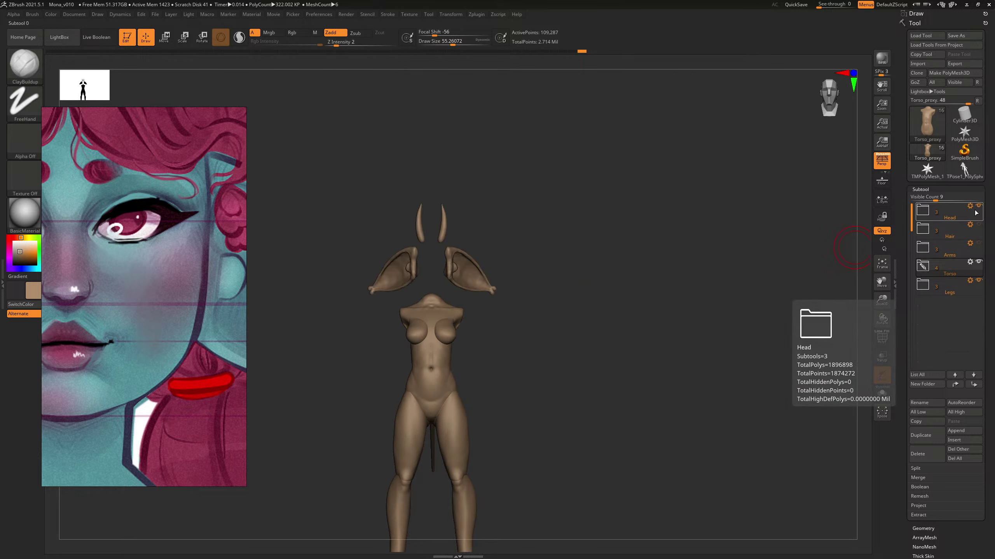
pyautogui.click(979, 225)
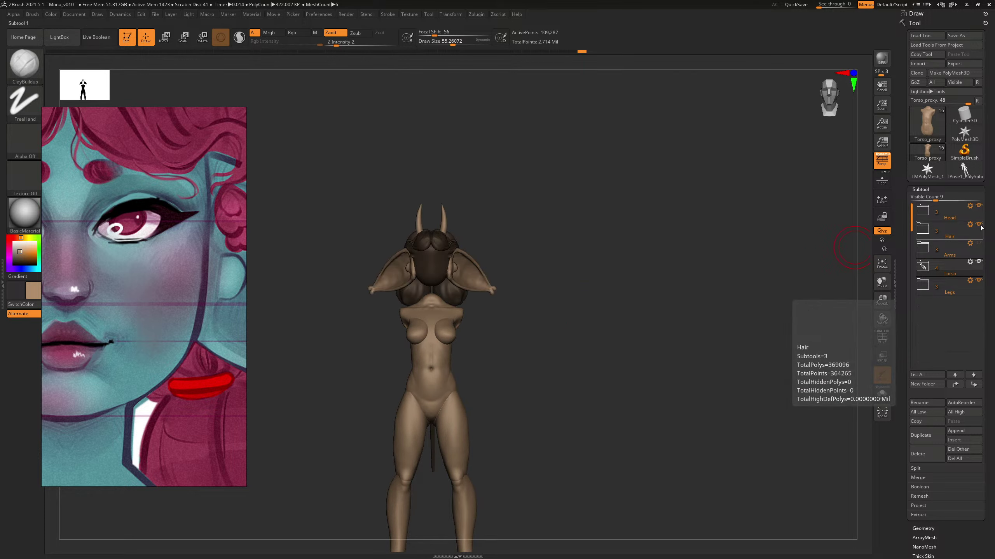
pyautogui.click(922, 211)
pyautogui.click(979, 262)
pyautogui.click(922, 211)
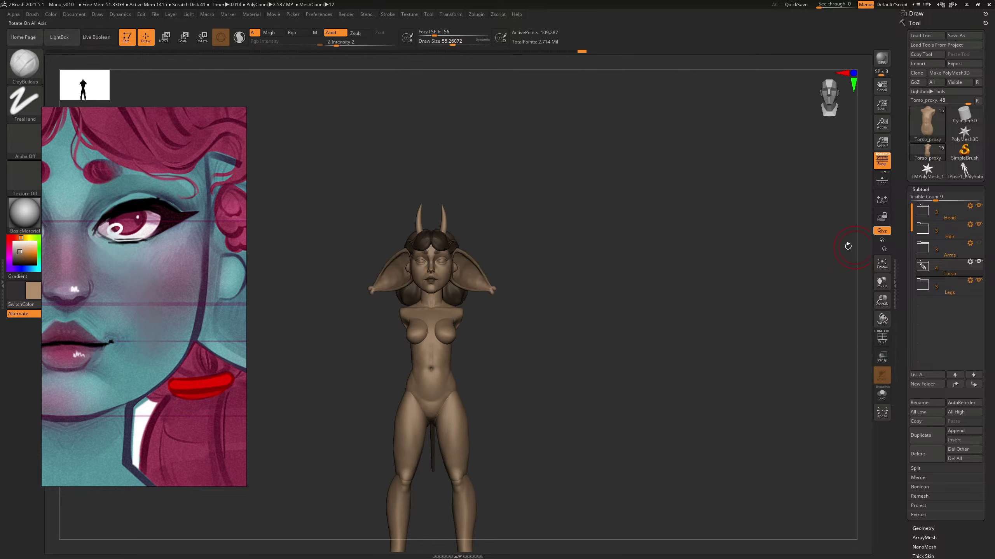
pyautogui.moveTo(810, 303); pyautogui.dragTo(746, 310)
pyautogui.click(979, 245)
pyautogui.moveTo(826, 284); pyautogui.dragTo(706, 273)
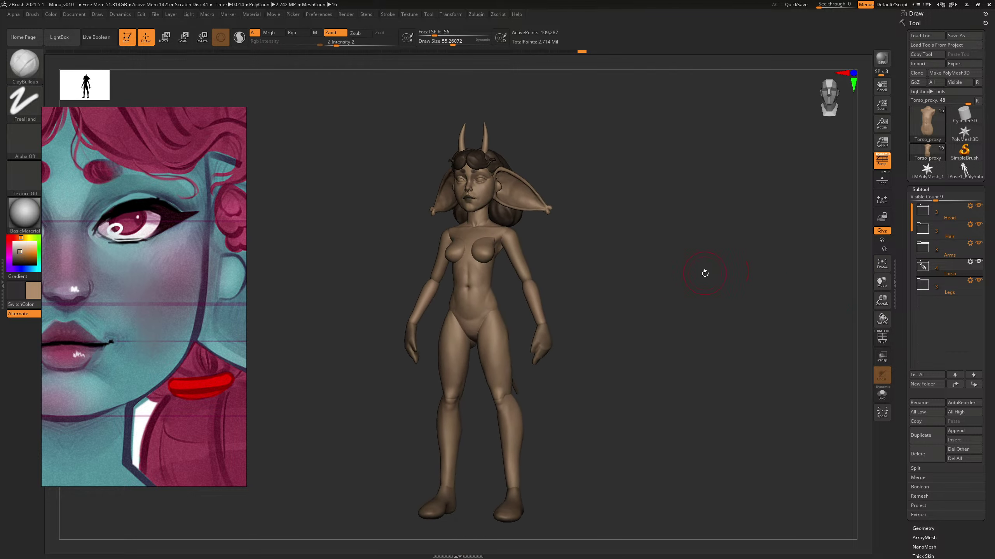
# Step: Save the project as a new version named Mona_v011 in the Blockout folder
pyautogui.hotkey('ctrl', 's')
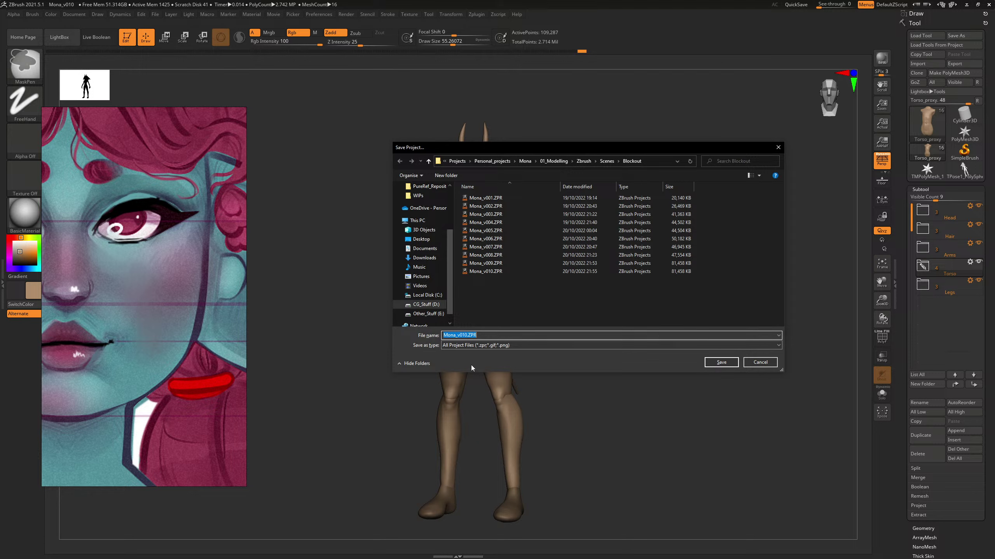
pyautogui.click(467, 336)
pyautogui.press('Return')
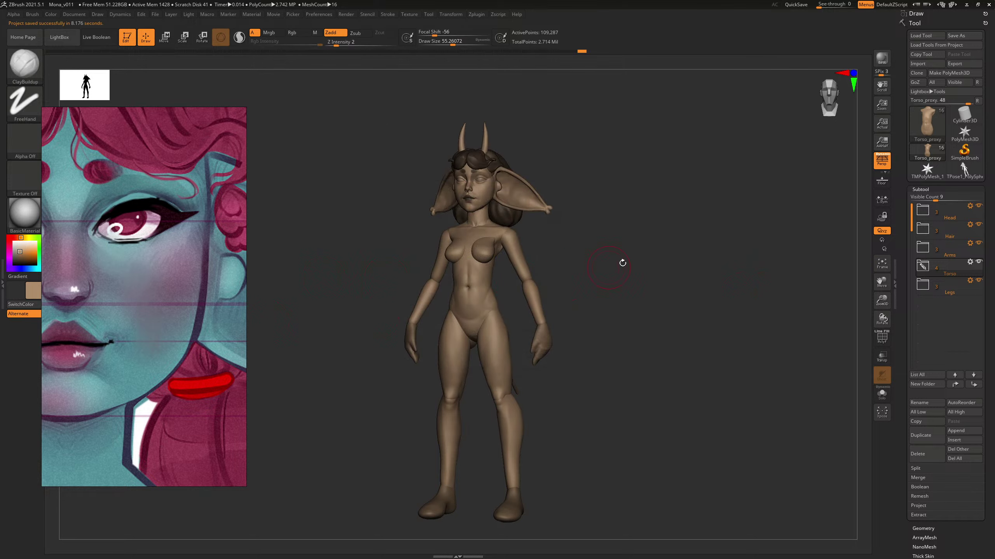
# Step: Switch to the Anatomy For Sculptors portfolio on ArtStation and open the "Foot shapes and forming a foot" artwork in a new tab
pyautogui.moveTo(622, 261); pyautogui.dragTo(620, 174)
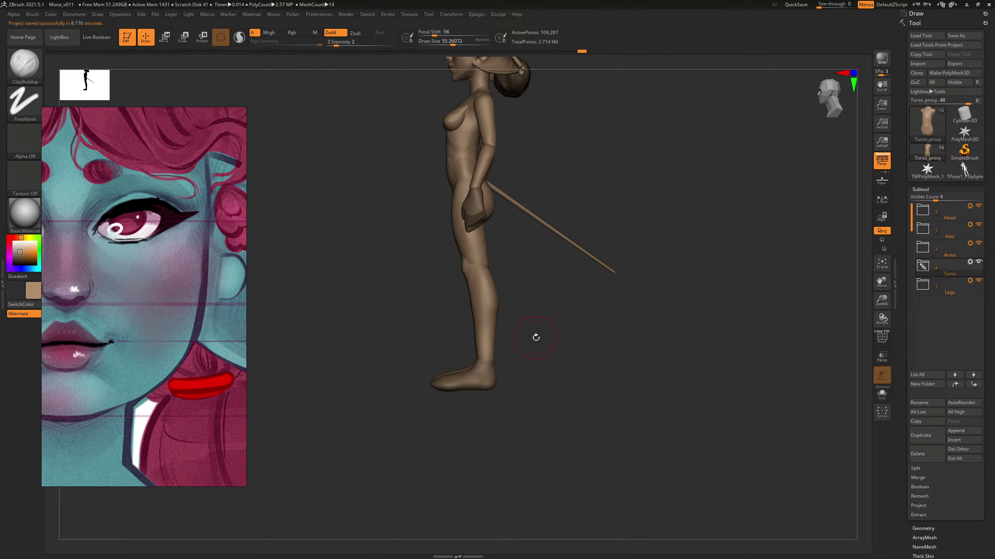
pyautogui.moveTo(535, 337); pyautogui.dragTo(579, 339)
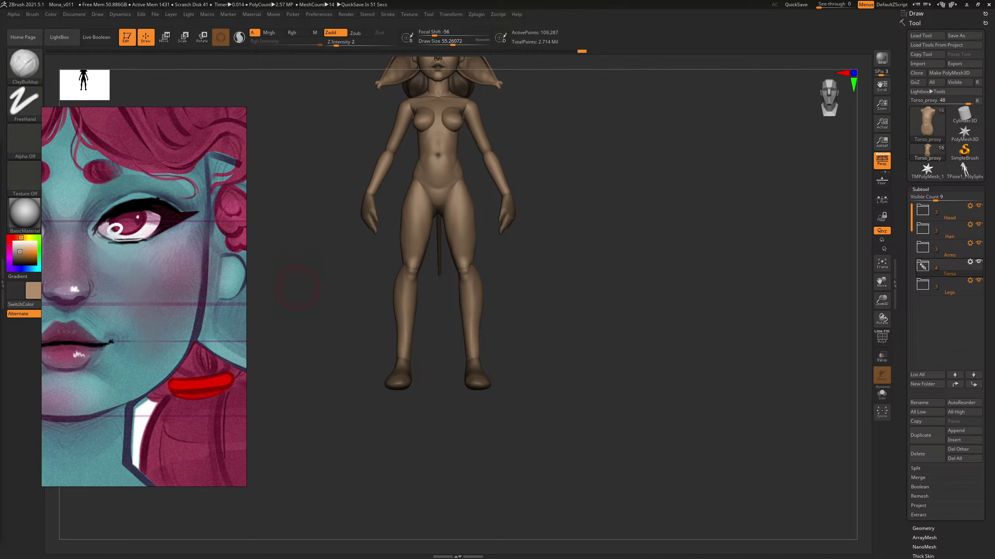
pyautogui.moveTo(0, 329); pyautogui.dragTo(548, 0)
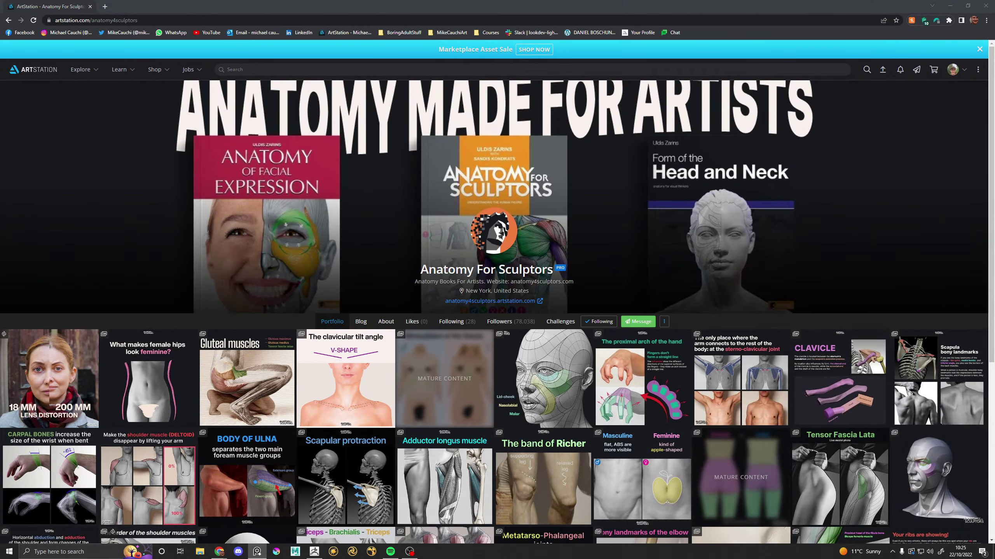
pyautogui.scroll(-3, 446, 264)
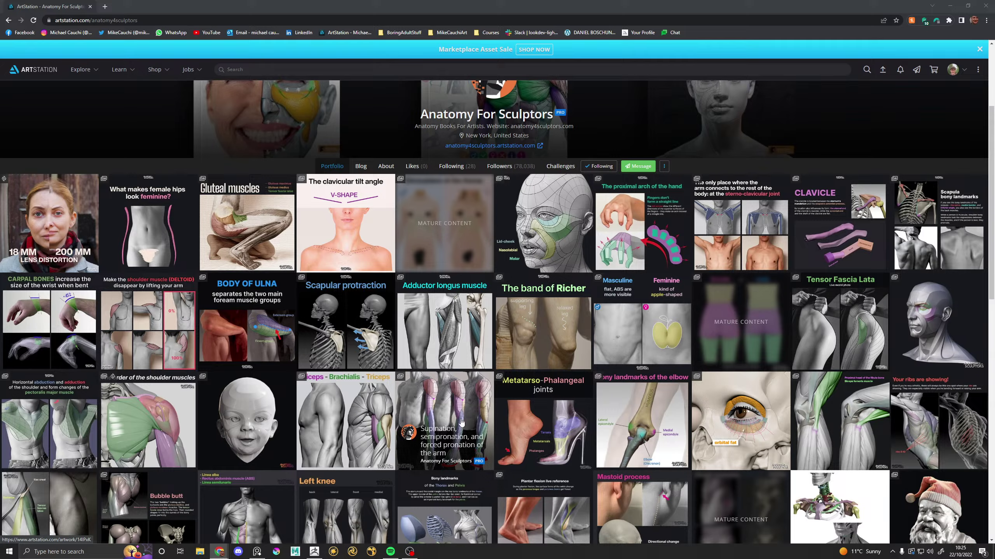
pyautogui.scroll(-3, 509, 435)
pyautogui.scroll(-4, 509, 435)
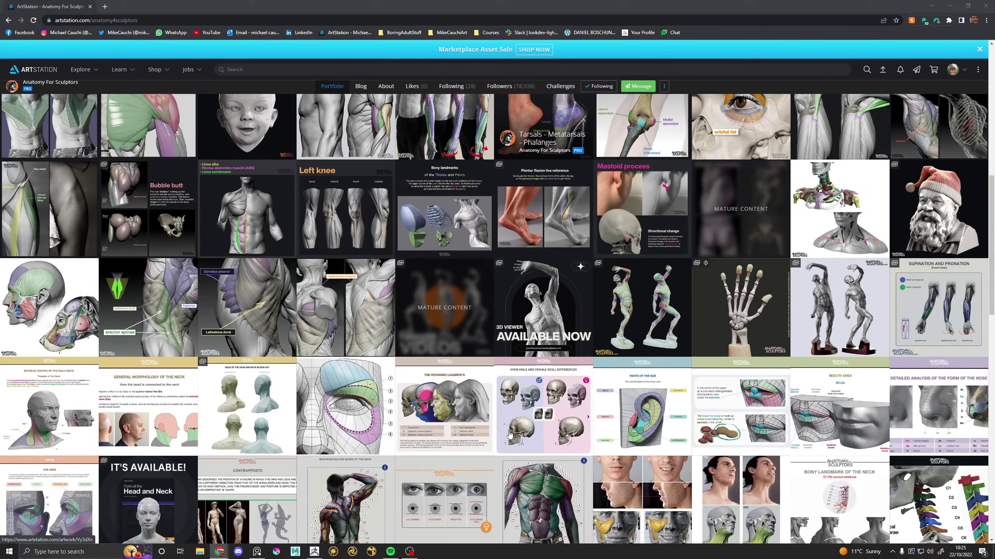
pyautogui.scroll(-20, 509, 435)
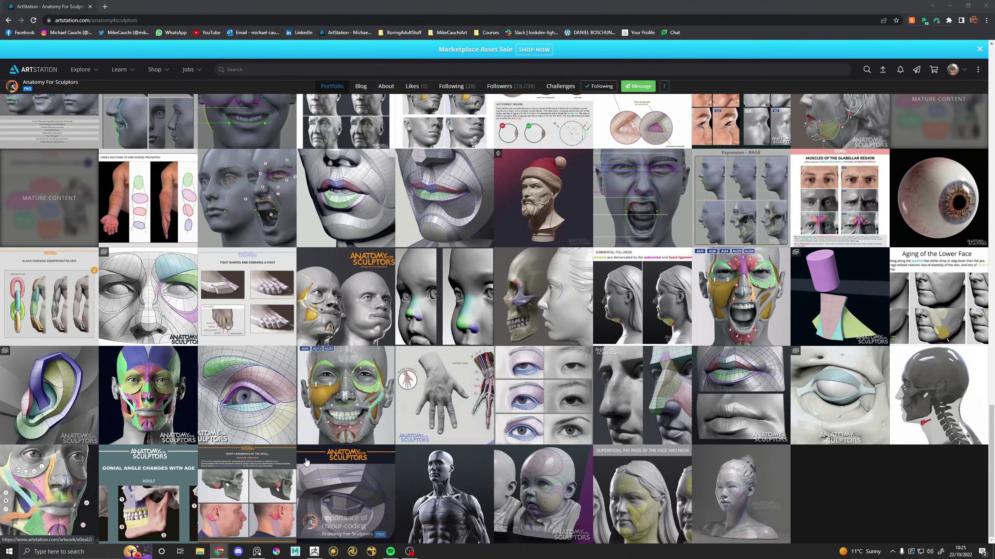
pyautogui.middleClick(247, 294)
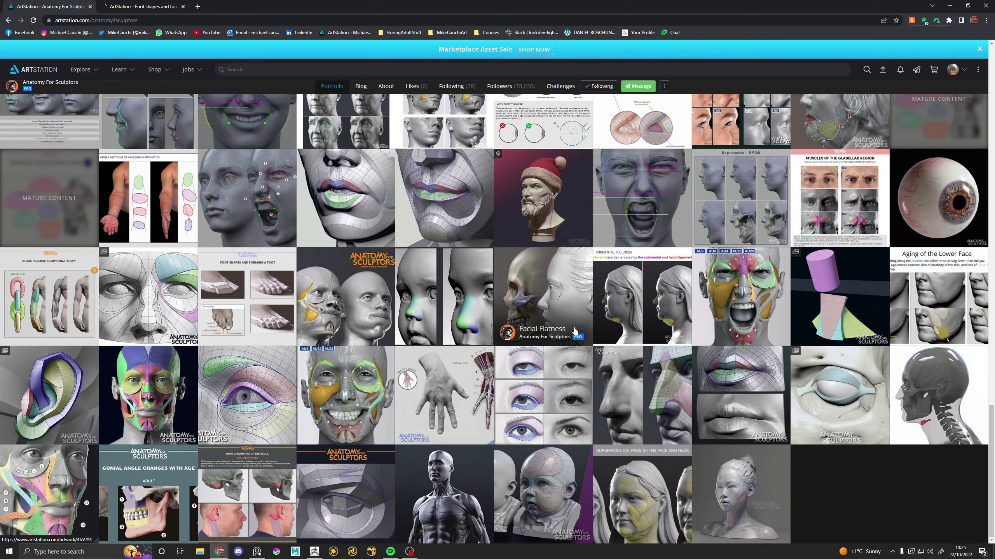
# Step: Find "The Heel" artwork in the same portfolio and open it in a new tab
pyautogui.scroll(1, 665, 333)
pyautogui.scroll(2, 692, 332)
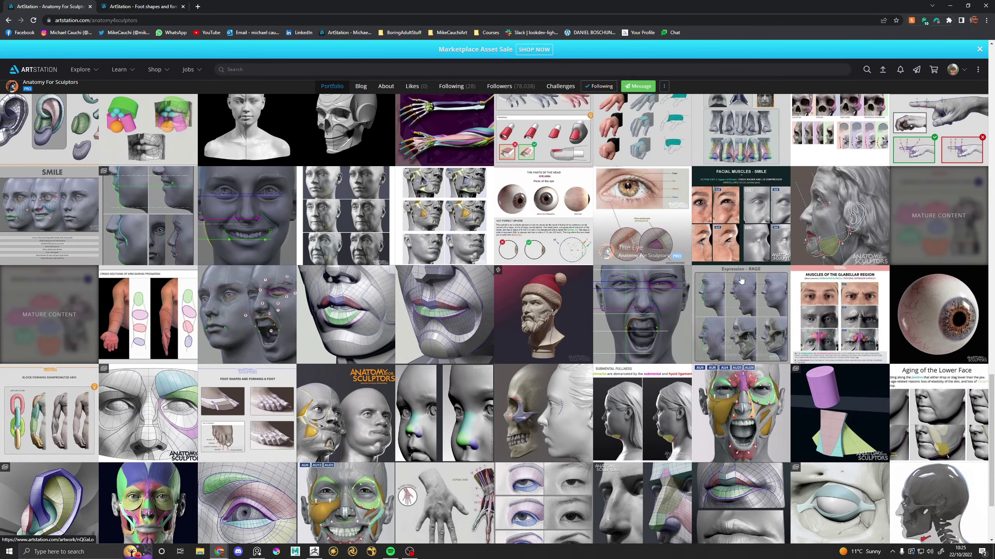
pyautogui.scroll(2, 836, 295)
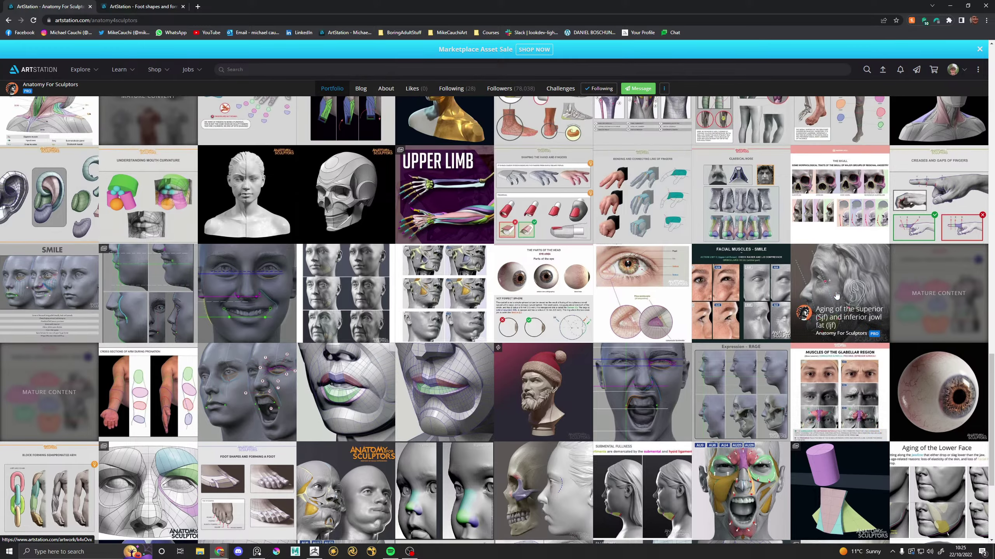
pyautogui.scroll(3, 439, 278)
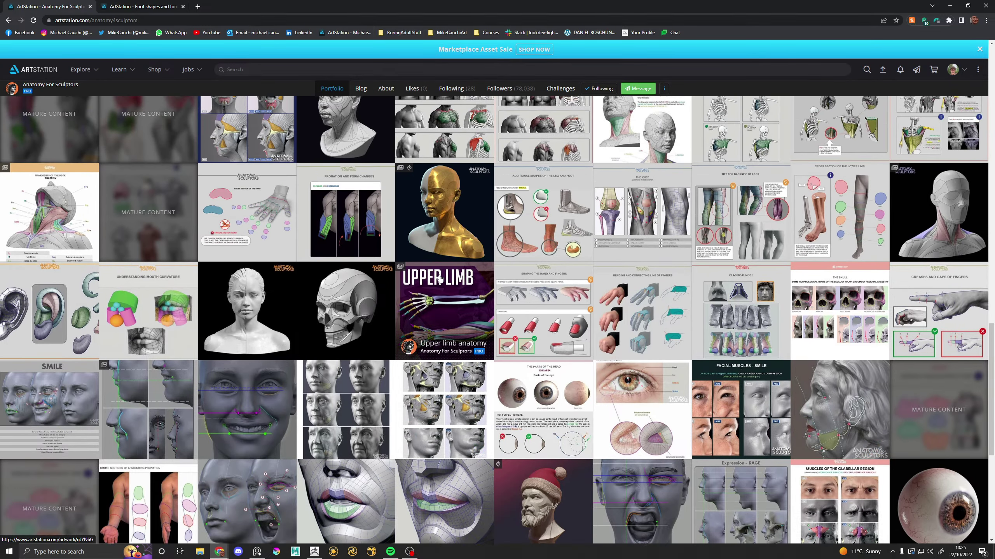
pyautogui.middleClick(498, 245)
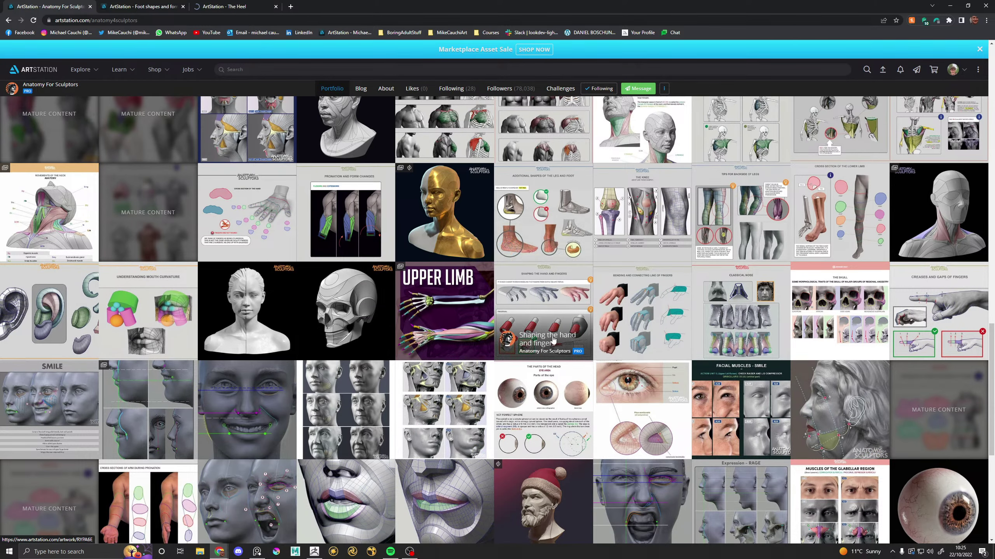
# Step: Look through the rest of the portfolio for foot references and close the portfolio tab, leaving the foot shapes artwork displayed
pyautogui.scroll(2, 542, 344)
pyautogui.scroll(5, 522, 347)
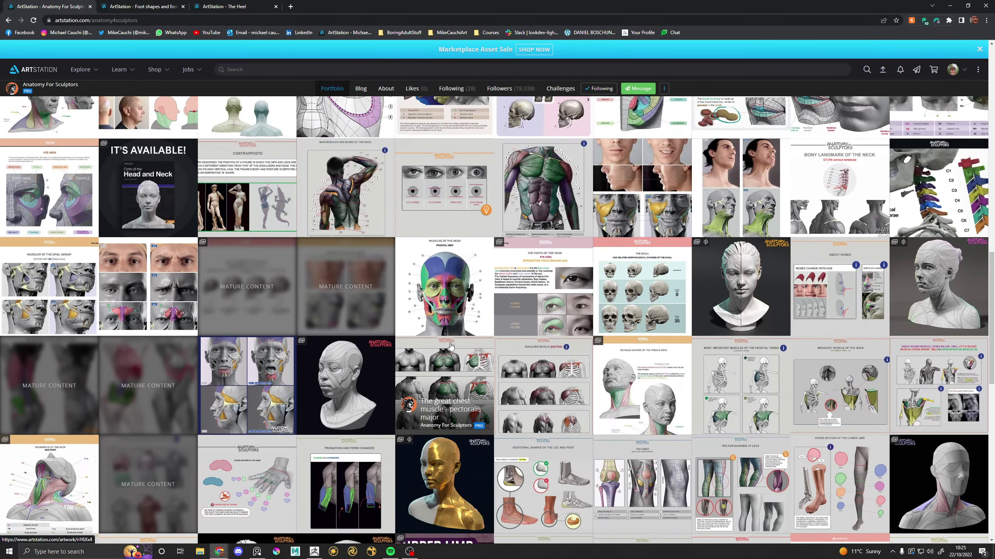
pyautogui.scroll(3, 450, 346)
pyautogui.scroll(3, 451, 347)
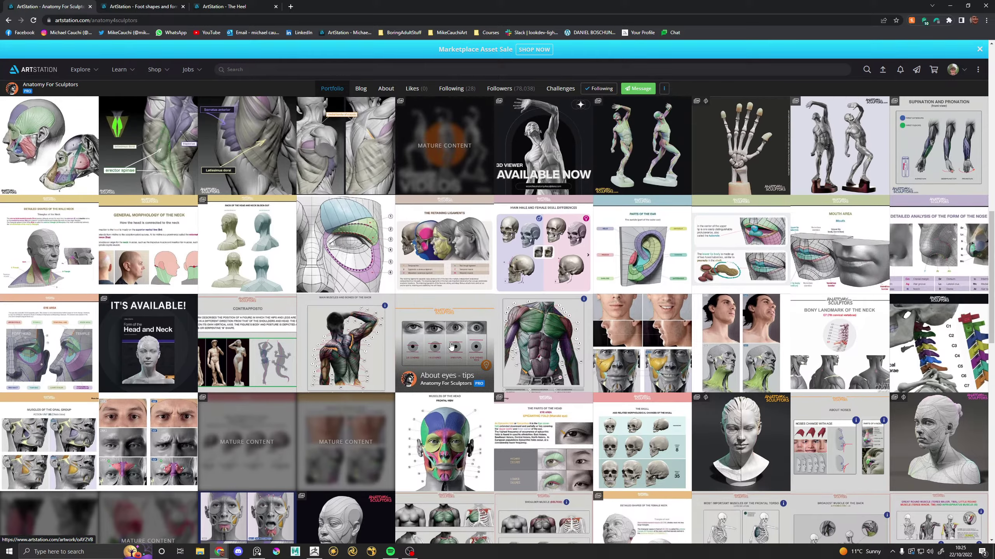
pyautogui.scroll(5, 451, 347)
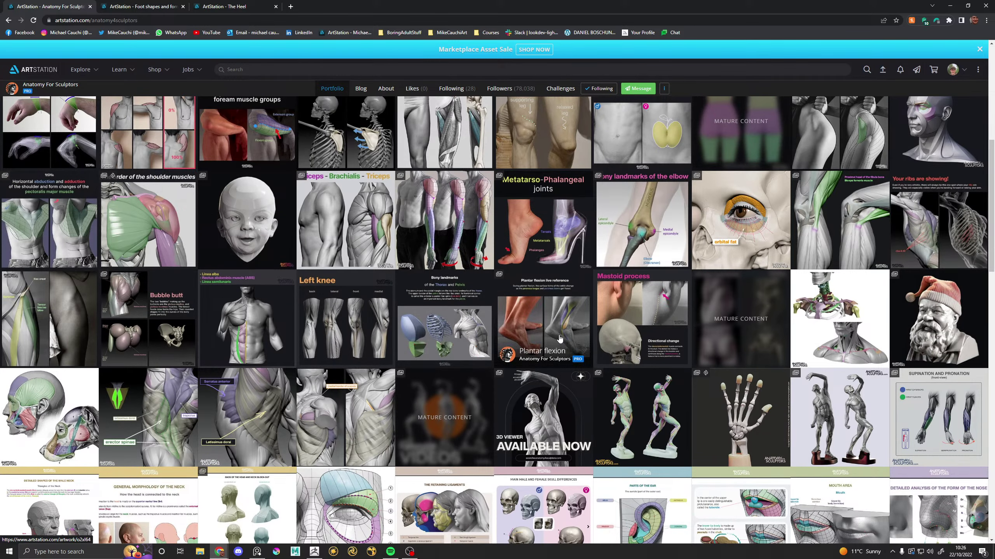
pyautogui.scroll(1, 542, 370)
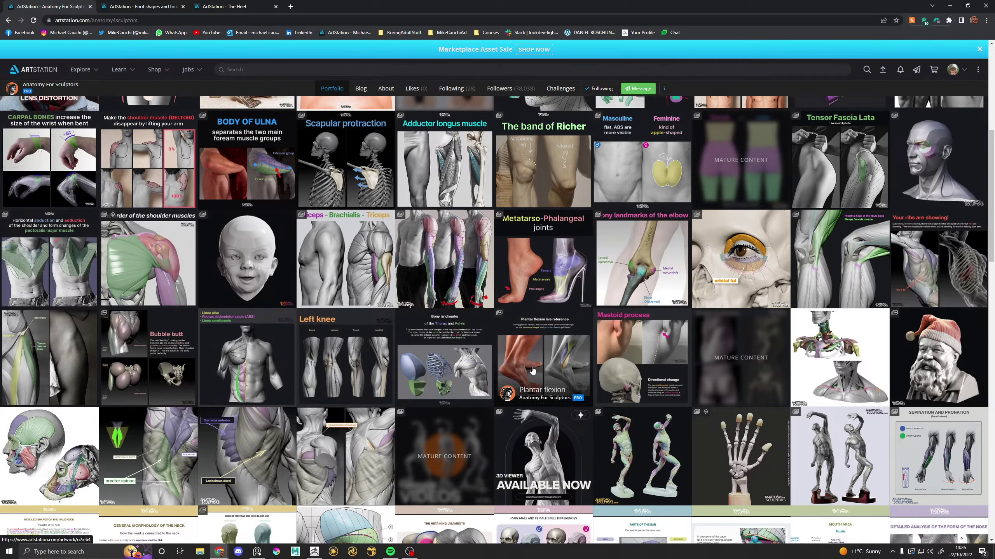
pyautogui.click(121, 6)
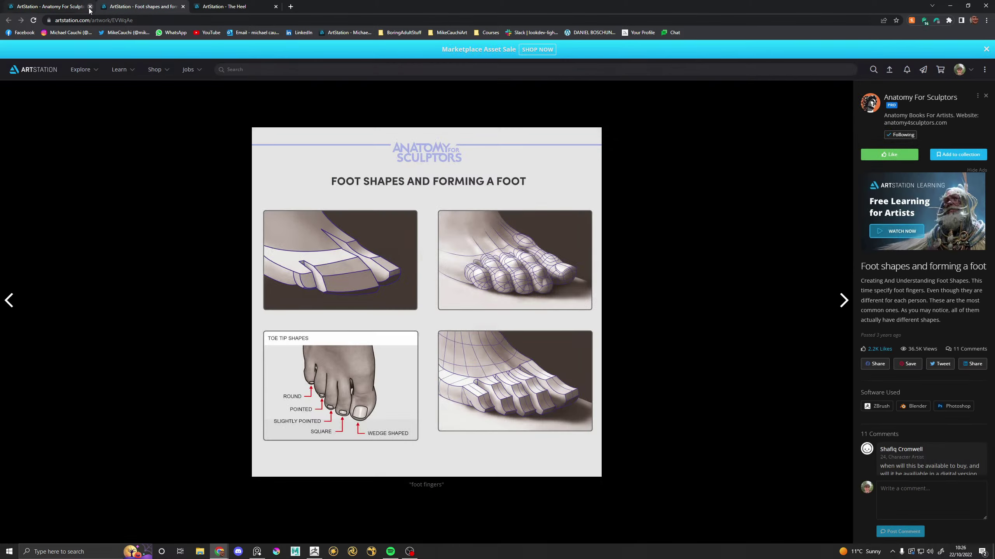
pyautogui.click(90, 6)
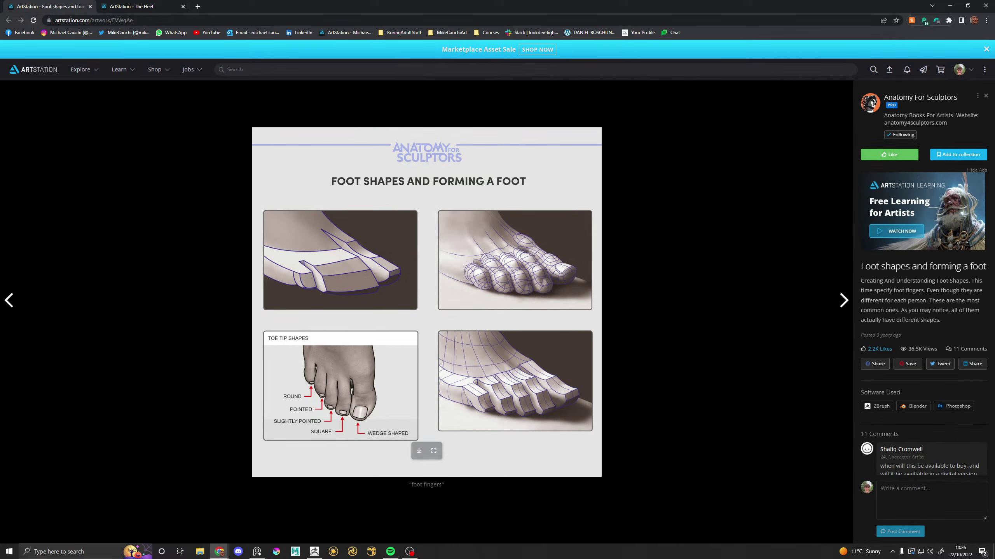
# Step: Bring up the reference board and add the foot shapes image and the heel image from the two artwork pages
pyautogui.click(257, 552)
pyautogui.moveTo(538, 337); pyautogui.dragTo(667, 313, button='right')
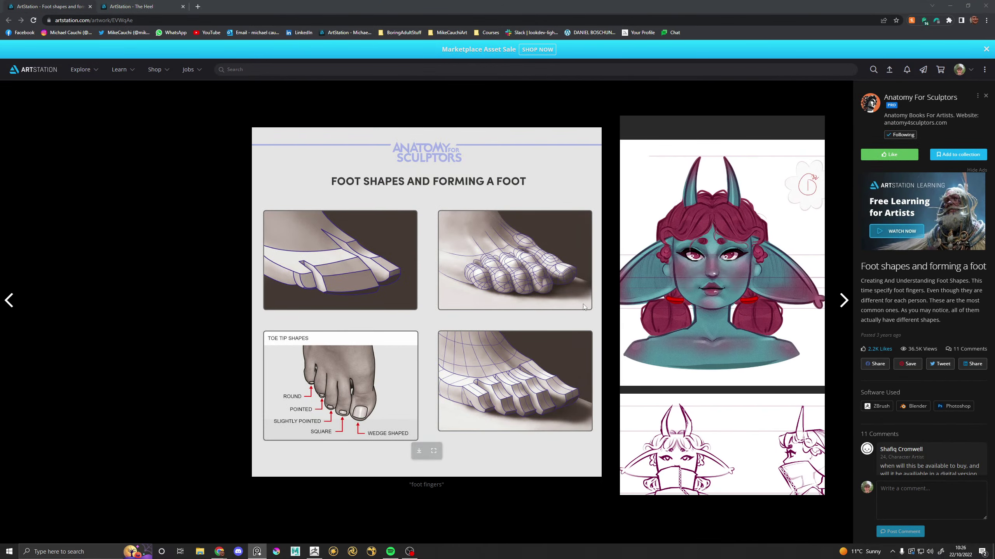
pyautogui.scroll(-5, 710, 329)
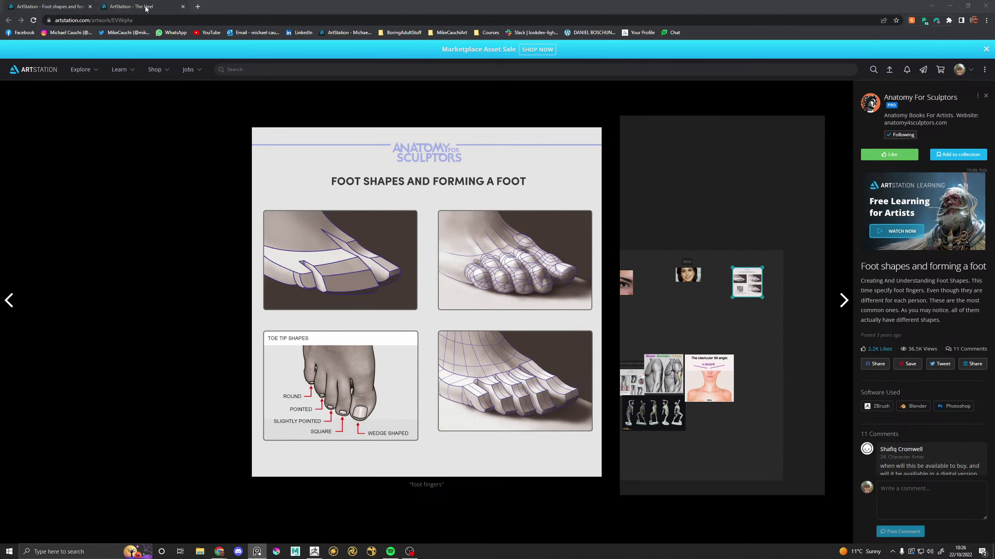
pyautogui.hotkey('ctrl', 'Tab')
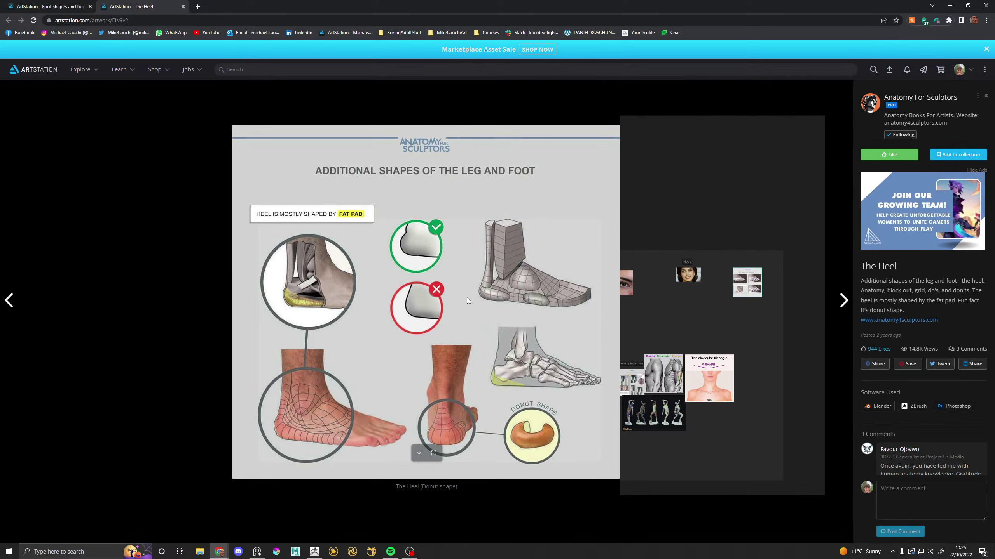
pyautogui.moveTo(513, 326); pyautogui.dragTo(786, 282)
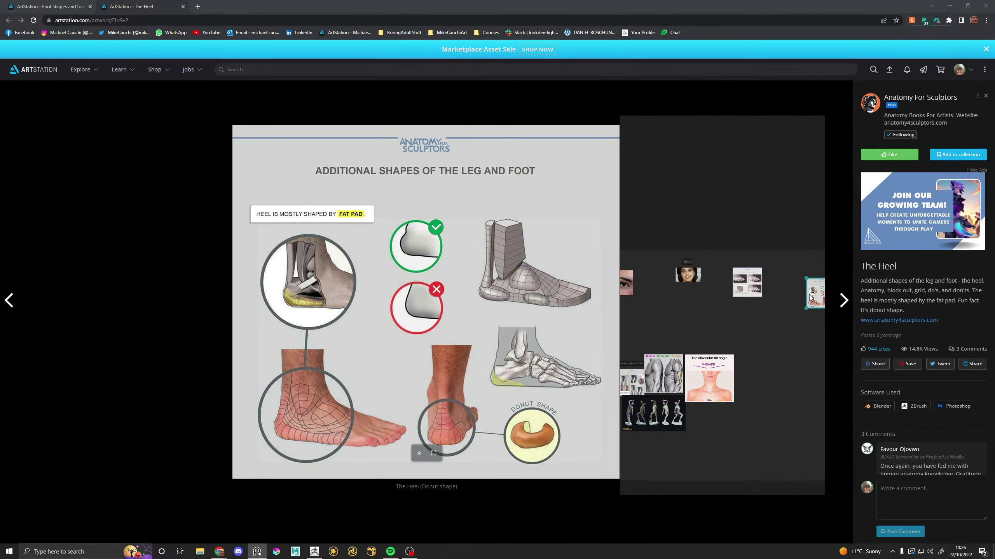
# Step: Close both artwork tabs and place the reference board beside the character in ZBrush, enlarging the foot references
pyautogui.click(183, 7)
pyautogui.click(89, 6)
pyautogui.moveTo(701, 266); pyautogui.dragTo(146, 202)
pyautogui.scroll(10, 153, 208)
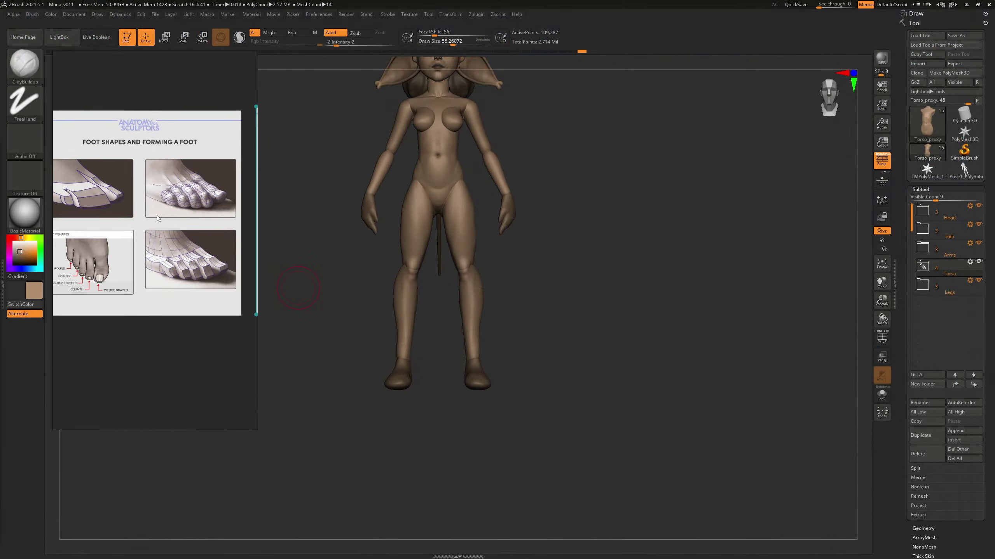
# Step: Select the feet subtool and frame the leg and foot shapes reference on the board
pyautogui.moveTo(621, 372); pyautogui.dragTo(661, 322)
pyautogui.keyDown('alt'); pyautogui.click(477, 385); pyautogui.keyUp('alt')
pyautogui.scroll(-4, 191, 226)
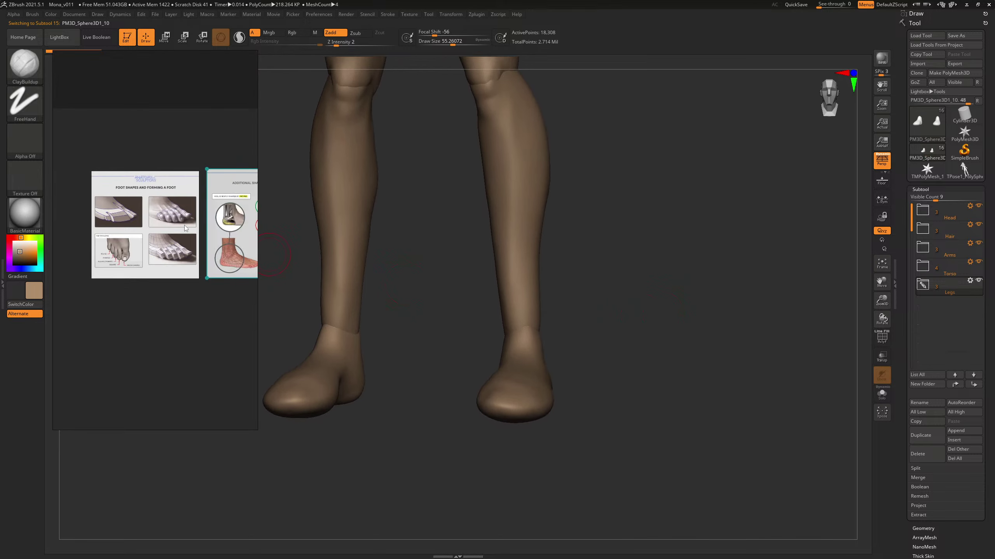
pyautogui.moveTo(184, 226); pyautogui.dragTo(135, 239, button='middle')
pyautogui.scroll(2, 202, 238)
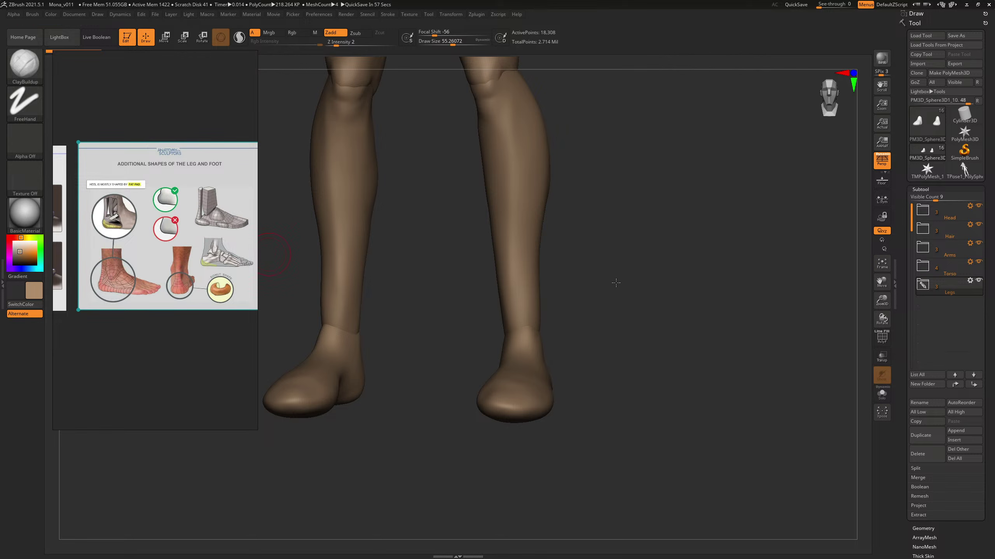
# Step: Flatten the top of the foot below the ankle with the TrimDynamic brush at a draw size of about 48
pyautogui.press('b')
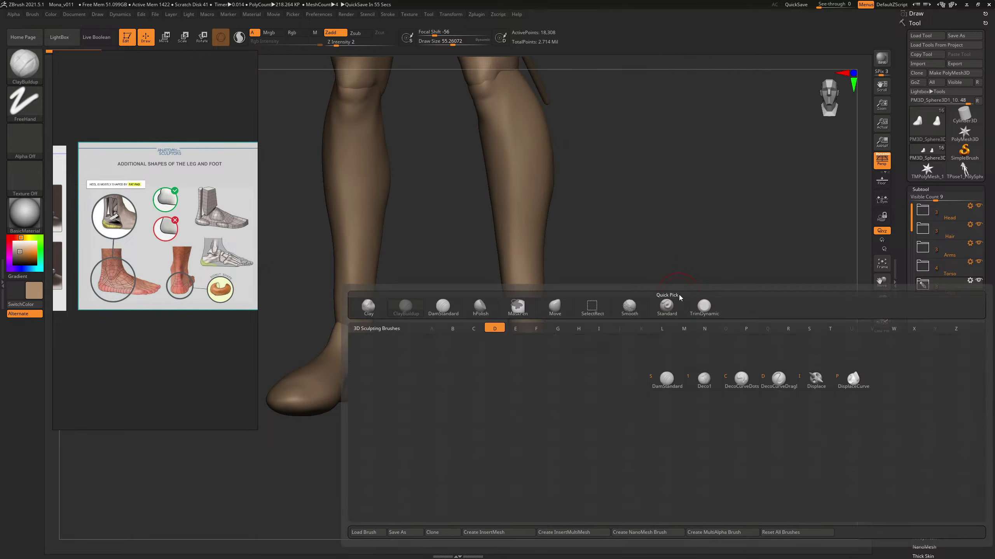
pyautogui.press('d')
pyautogui.press('s')
pyautogui.moveTo(680, 289)
pyautogui.mouseDown()
pyautogui.moveTo(675, 231)
pyautogui.moveTo(624, 234)
pyautogui.moveTo(644, 248)
pyautogui.moveTo(641, 262)
pyautogui.moveTo(623, 252)
pyautogui.mouseUp()
pyautogui.press('b')
pyautogui.press('t')
pyautogui.press('d')
pyautogui.press('s')
pyautogui.moveTo(532, 284); pyautogui.dragTo(517, 288)
pyautogui.press('s')
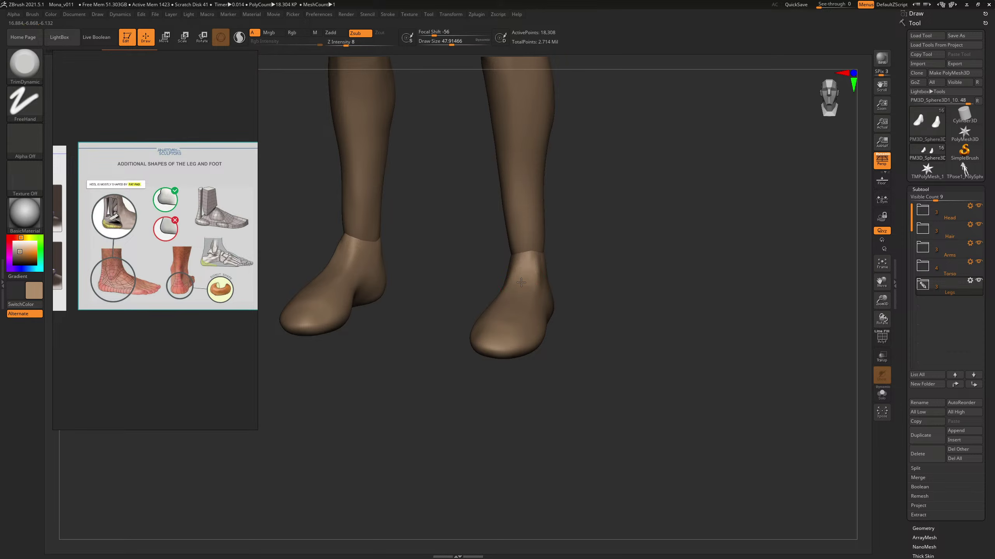
pyautogui.moveTo(521, 282); pyautogui.dragTo(515, 287)
pyautogui.moveTo(639, 270); pyautogui.dragTo(529, 276)
pyautogui.moveTo(636, 223); pyautogui.dragTo(677, 224)
# Step: Continue planing the upper foot with TrimDynamic at a draw size of about 97
pyautogui.press('s')
pyautogui.moveTo(546, 285); pyautogui.dragTo(559, 271)
pyautogui.moveTo(617, 232)
pyautogui.mouseDown()
pyautogui.moveTo(507, 276)
pyautogui.moveTo(513, 291)
pyautogui.mouseUp()
pyautogui.moveTo(637, 248)
pyautogui.mouseDown()
pyautogui.moveTo(644, 284)
pyautogui.moveTo(606, 237)
pyautogui.moveTo(662, 237)
pyautogui.mouseUp()
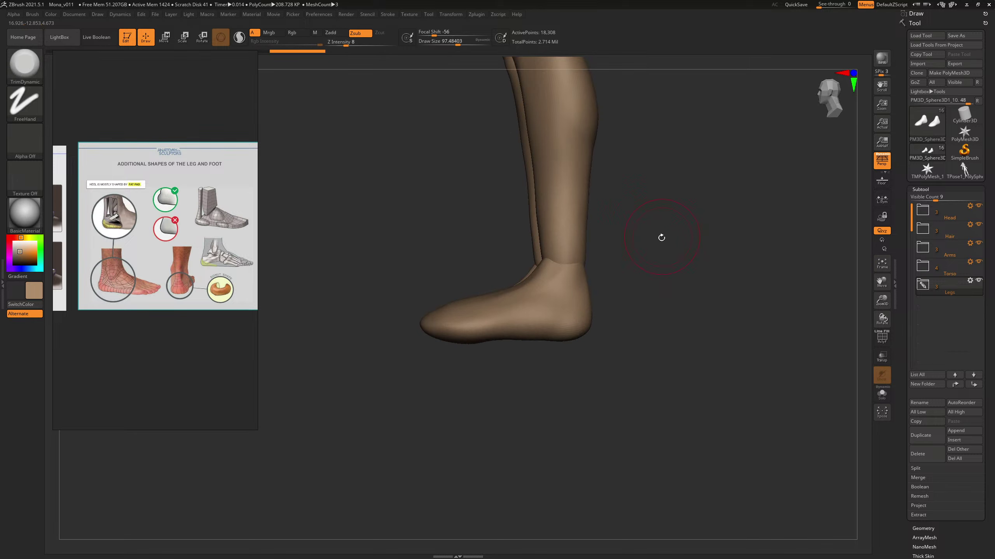
# Step: Reshape the upper contour of the forefoot with the Move brush at a draw size of about 133
pyautogui.press('b')
pyautogui.press('m')
pyautogui.press('v')
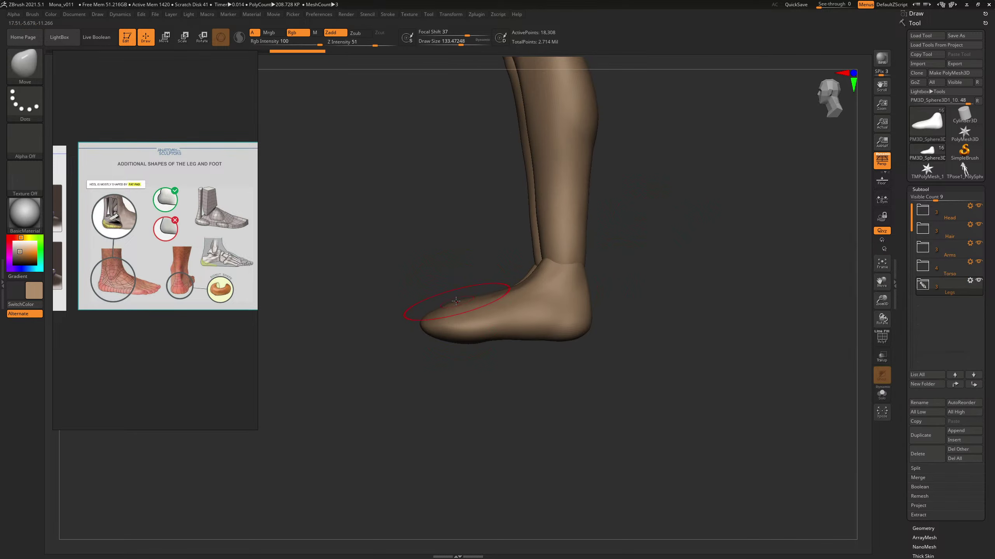
pyautogui.moveTo(455, 311); pyautogui.dragTo(453, 308)
pyautogui.moveTo(447, 285); pyautogui.dragTo(470, 286)
pyautogui.moveTo(501, 235); pyautogui.dragTo(535, 223)
# Step: Adjust the sides of the forefoot with the Move brush at a draw size of about 110
pyautogui.press('s')
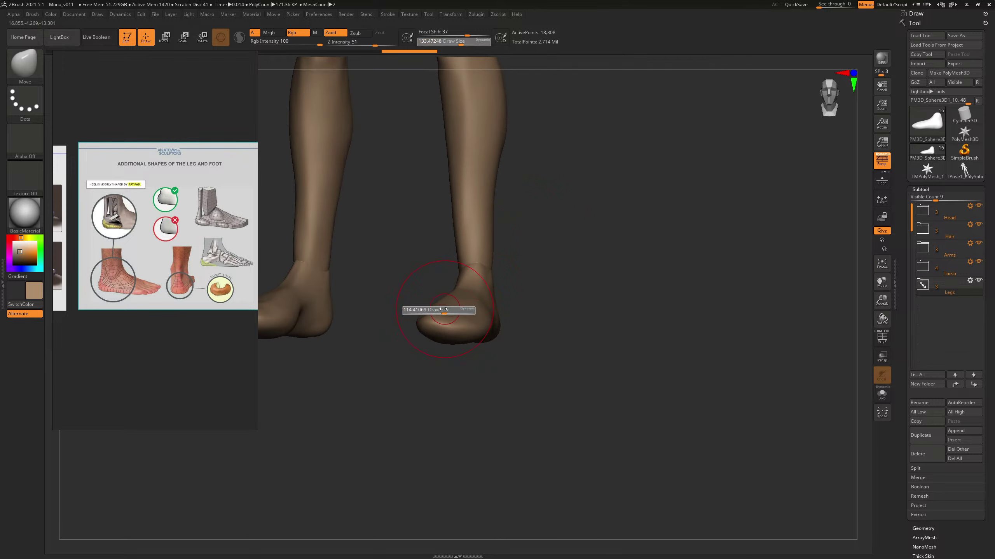
pyautogui.moveTo(446, 312); pyautogui.dragTo(444, 313)
pyautogui.moveTo(449, 310); pyautogui.dragTo(450, 315)
pyautogui.moveTo(520, 268); pyautogui.dragTo(481, 270)
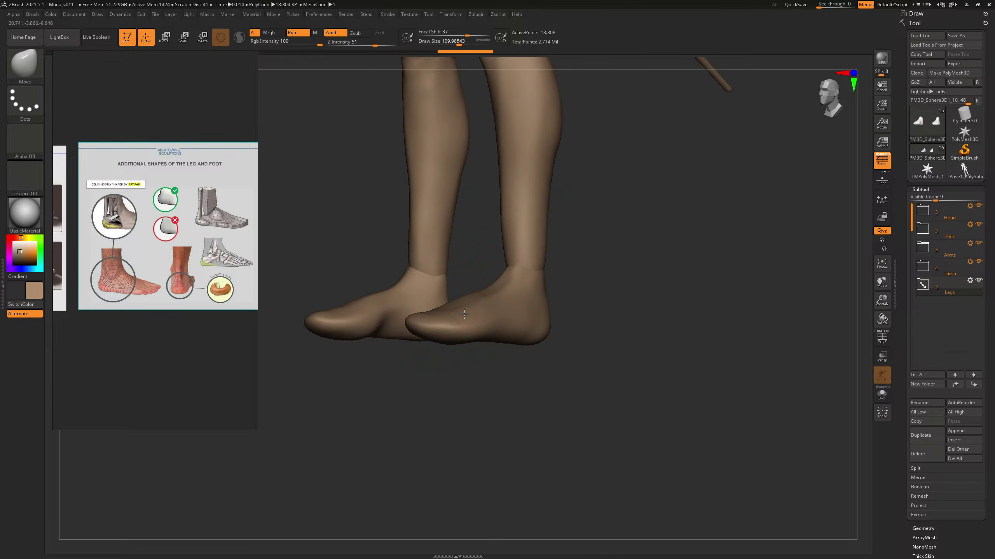
pyautogui.moveTo(590, 236); pyautogui.dragTo(665, 236)
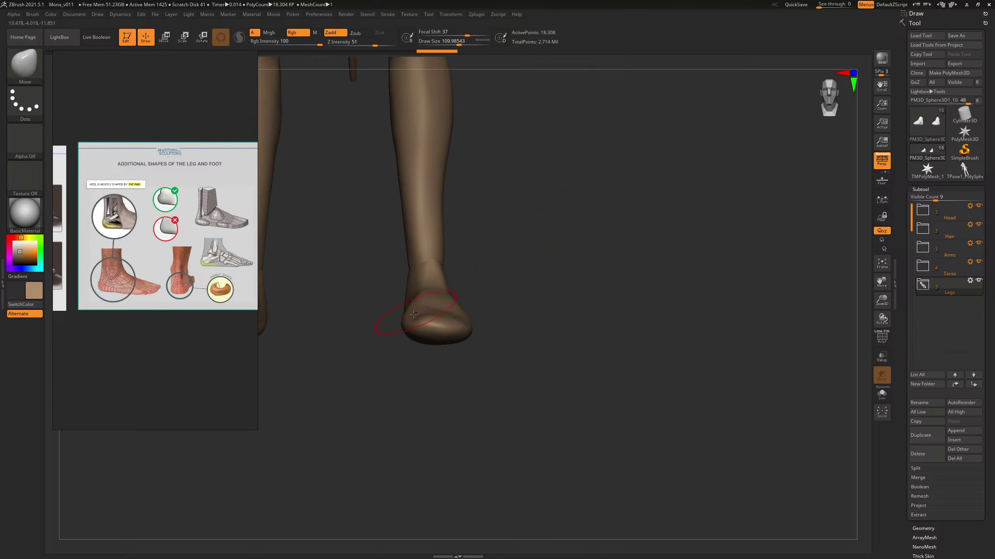
# Step: Carve the hollow around the outer ankle bone with the DamStandard brush at a draw size of about 114
pyautogui.moveTo(586, 216); pyautogui.dragTo(589, 255)
pyautogui.press('b')
pyautogui.press('d')
pyautogui.press('s')
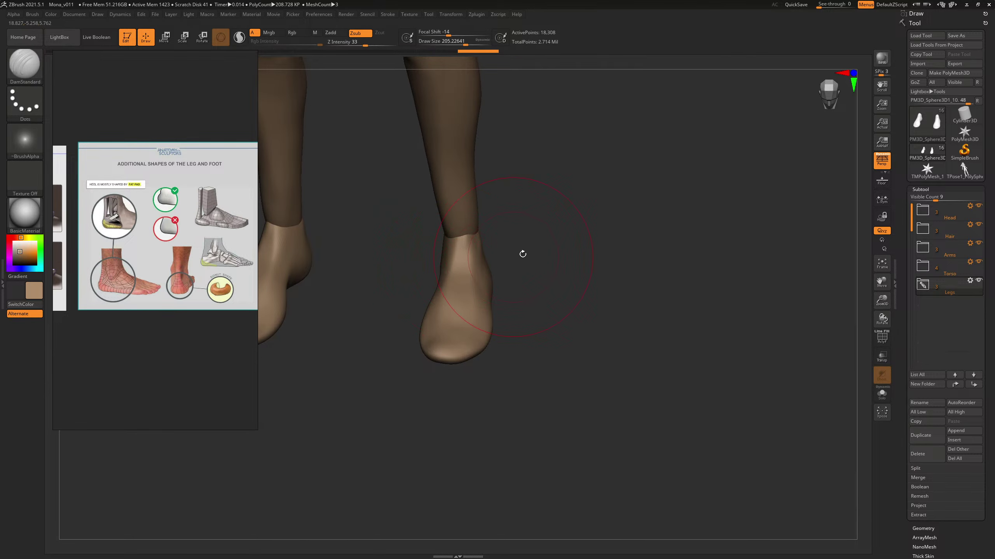
pyautogui.moveTo(542, 227); pyautogui.dragTo(532, 274)
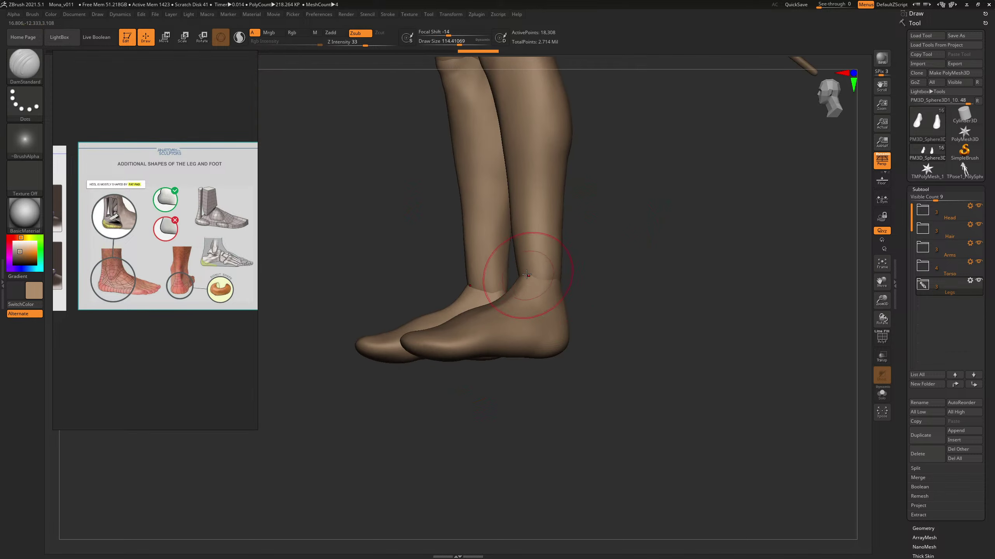
pyautogui.moveTo(571, 283)
pyautogui.mouseDown()
pyautogui.moveTo(605, 286)
pyautogui.moveTo(587, 282)
pyautogui.mouseUp()
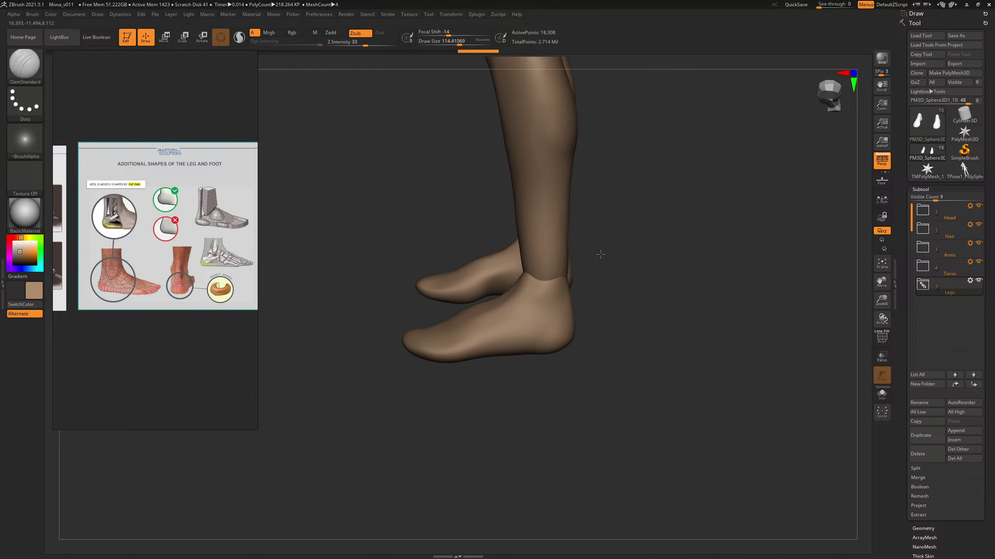
pyautogui.moveTo(613, 245); pyautogui.dragTo(632, 300)
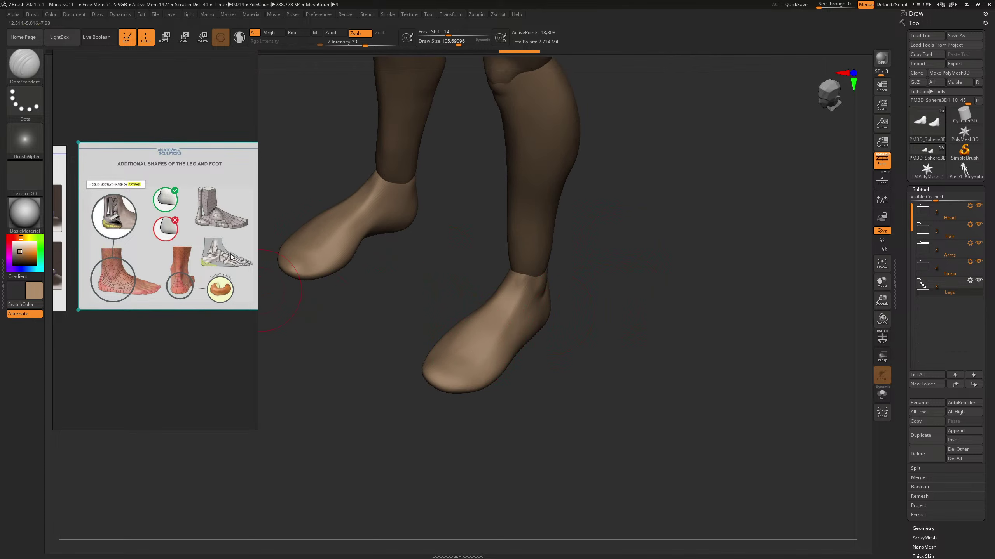
# Step: Carve a crease across the foot at the base of the toes with DamStandard, using draw sizes of about 106 to 144
pyautogui.moveTo(635, 264); pyautogui.dragTo(638, 282)
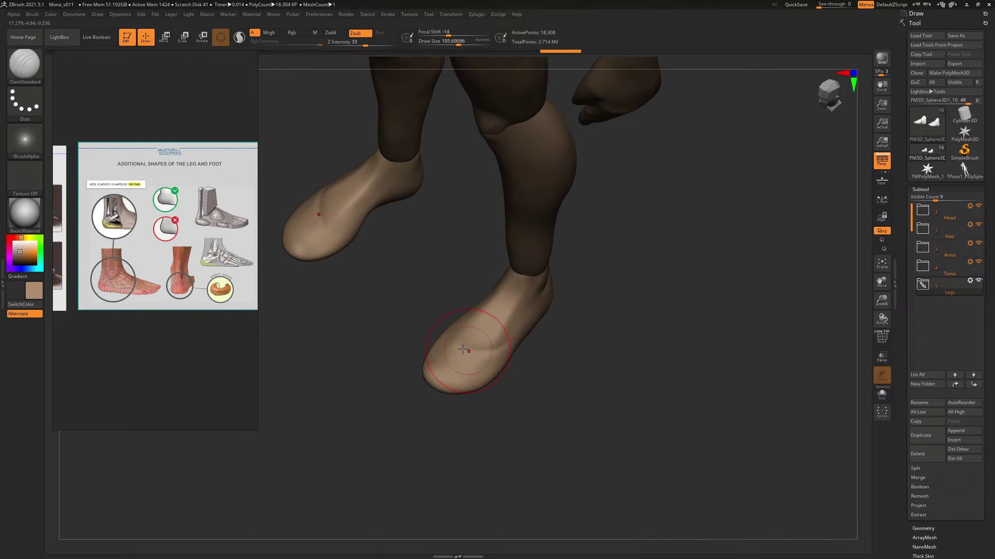
pyautogui.moveTo(448, 336); pyautogui.dragTo(505, 346)
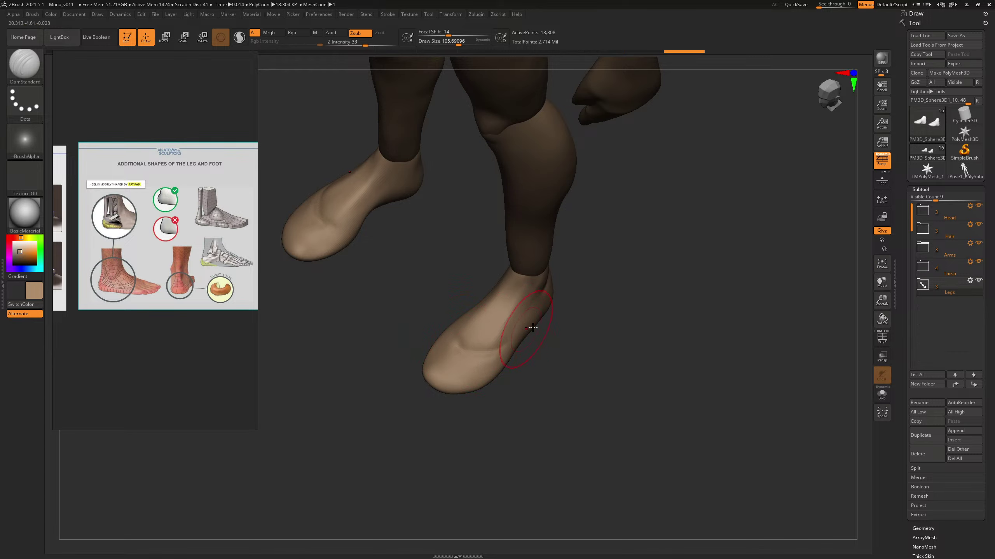
pyautogui.moveTo(624, 329)
pyautogui.keyDown('shift'); pyautogui.mouseDown()
pyautogui.moveTo(635, 269)
pyautogui.moveTo(607, 320)
pyautogui.mouseUp(); pyautogui.keyUp('shift')
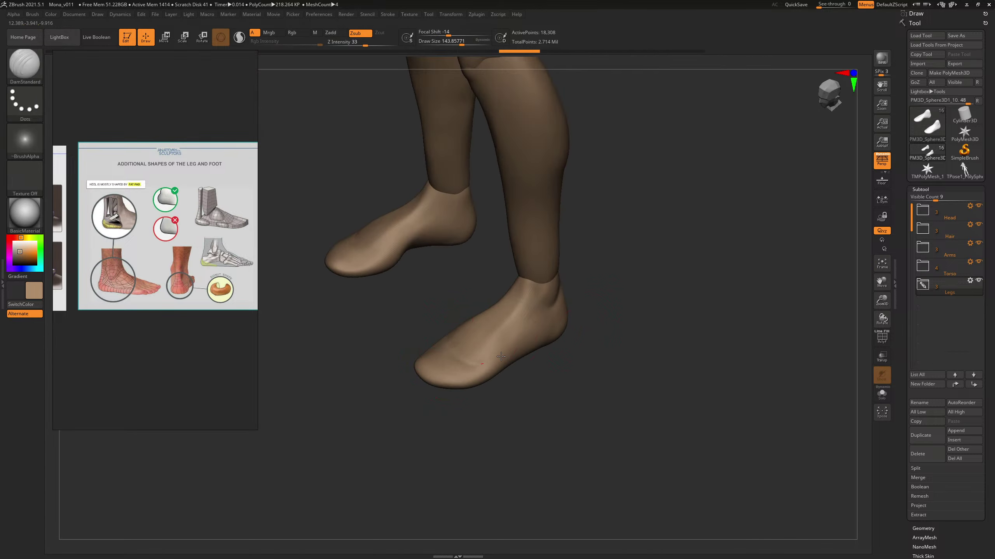
pyautogui.moveTo(501, 357); pyautogui.dragTo(506, 352)
pyautogui.moveTo(655, 267); pyautogui.dragTo(650, 327)
pyautogui.moveTo(490, 366); pyautogui.dragTo(441, 347)
pyautogui.moveTo(610, 333)
pyautogui.keyDown('shift'); pyautogui.mouseDown()
pyautogui.moveTo(706, 282)
pyautogui.moveTo(660, 265)
pyautogui.moveTo(677, 275)
pyautogui.moveTo(666, 291)
pyautogui.moveTo(620, 298)
pyautogui.mouseUp(); pyautogui.keyUp('shift')
# Step: Build up the toe mass in front of the crease with the ClayBuildup brush at a draw size of about 41
pyautogui.press('b')
pyautogui.press('c')
pyautogui.press('b')
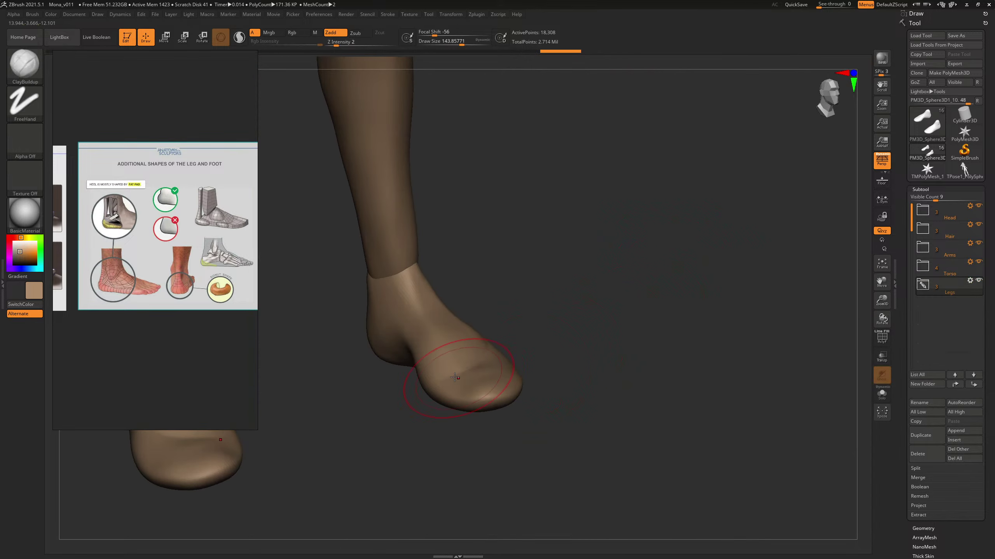
pyautogui.press('s')
pyautogui.click(461, 378)
pyautogui.press('[')
pyautogui.press('[')
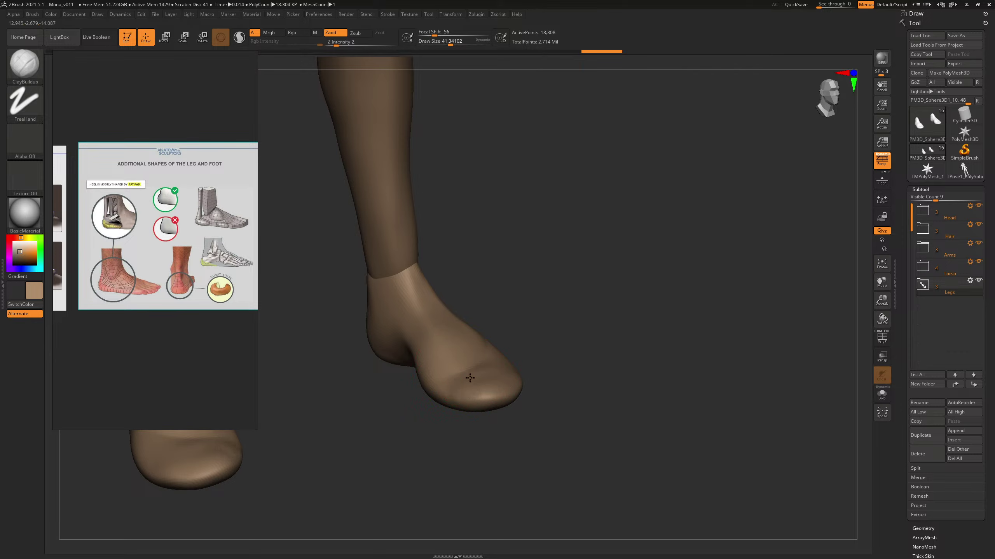
pyautogui.moveTo(498, 358); pyautogui.dragTo(492, 380)
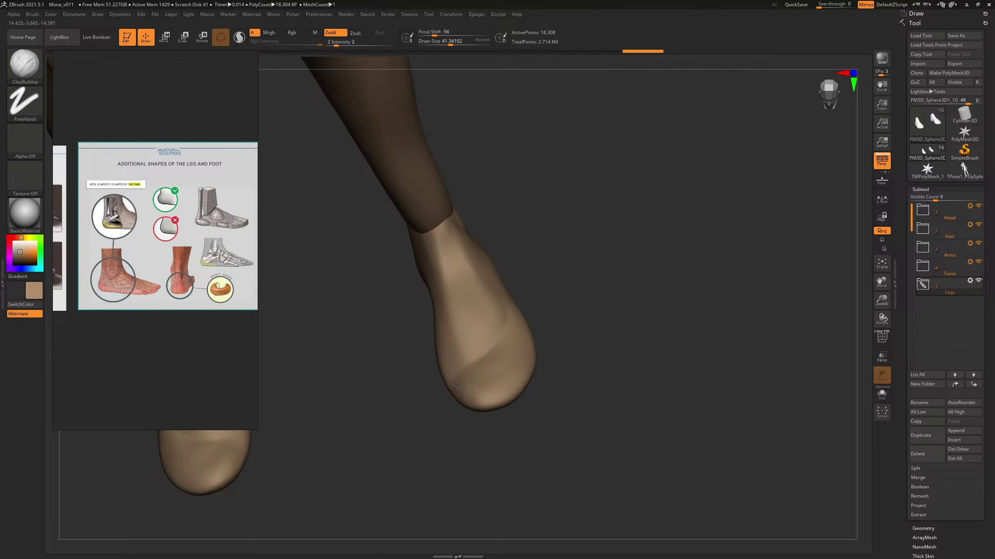
pyautogui.moveTo(482, 391); pyautogui.dragTo(592, 318)
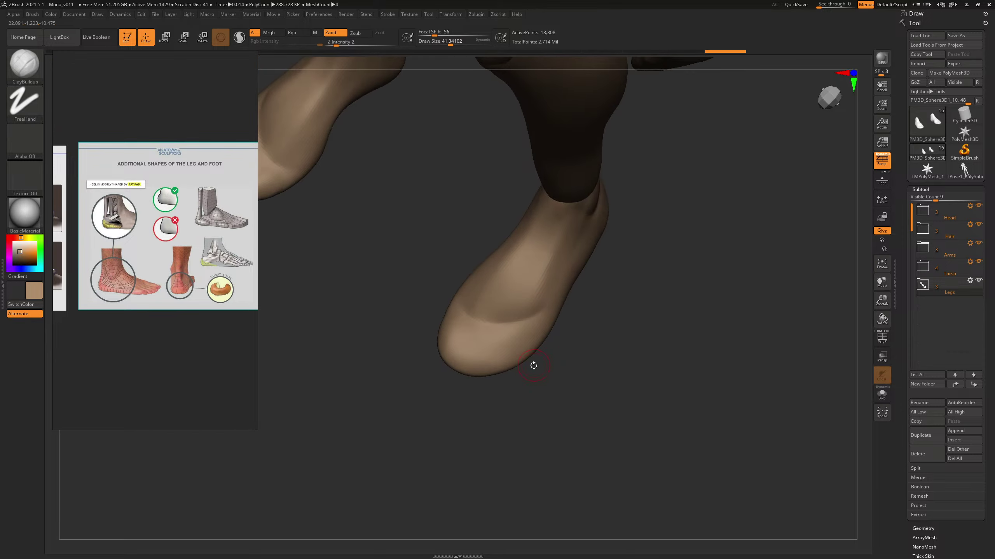
# Step: Add volume along the outer toe area and under the ball of the foot with ClayBuildup at draw sizes of about 58 and 43
pyautogui.press('s')
pyautogui.moveTo(479, 340); pyautogui.dragTo(485, 353)
pyautogui.press('[')
pyautogui.press('[')
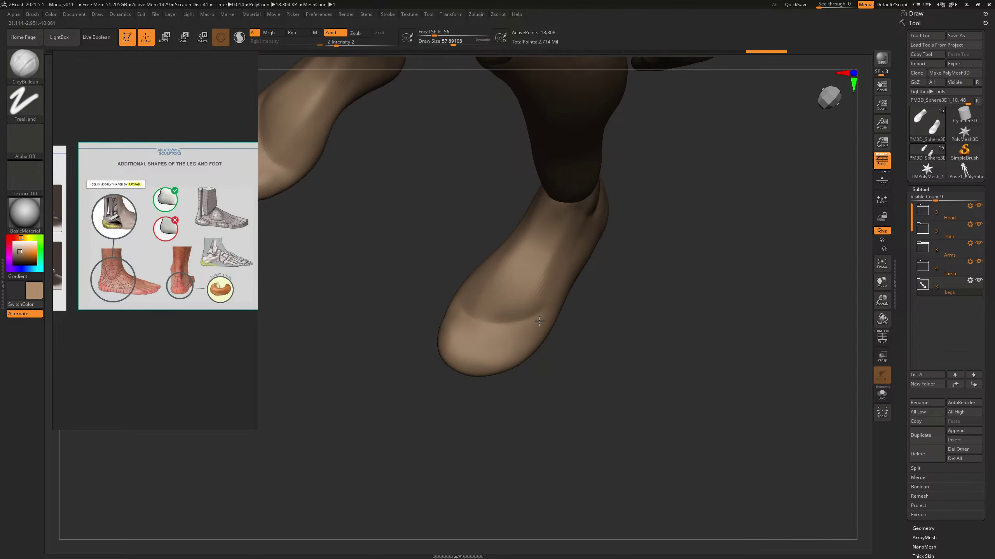
pyautogui.moveTo(682, 313)
pyautogui.mouseDown()
pyautogui.moveTo(763, 284)
pyautogui.moveTo(703, 274)
pyautogui.moveTo(537, 311)
pyautogui.mouseUp()
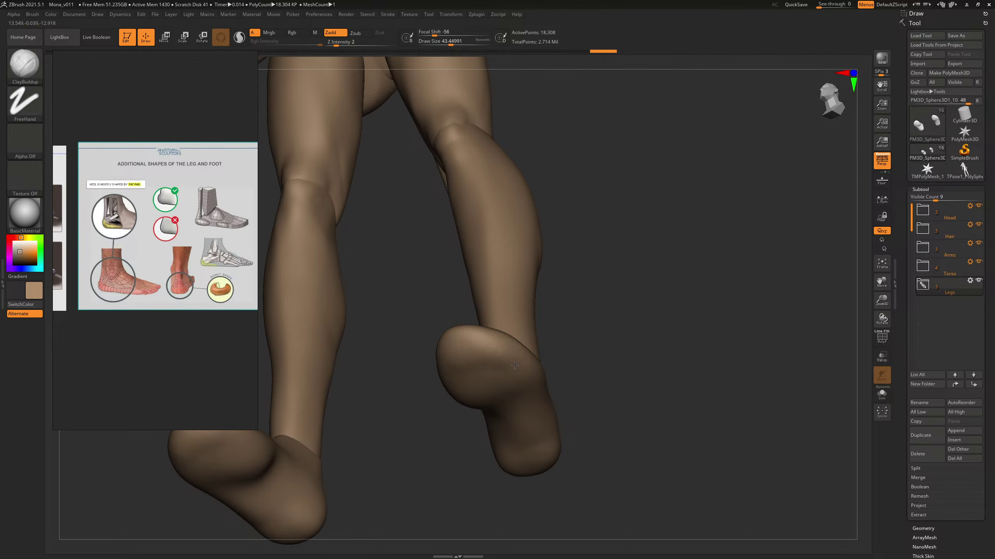
pyautogui.moveTo(680, 259)
pyautogui.mouseDown()
pyautogui.moveTo(699, 298)
pyautogui.moveTo(686, 284)
pyautogui.moveTo(699, 258)
pyautogui.moveTo(655, 295)
pyautogui.moveTo(630, 247)
pyautogui.mouseUp()
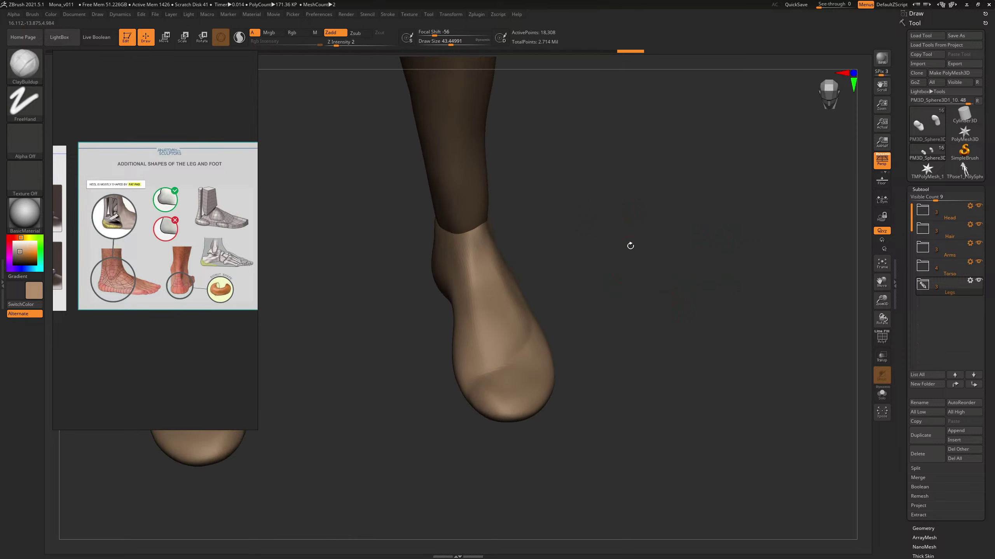
# Step: Cut the inner side of the foot behind the toe mass with DamStandard at a draw size of about 124
pyautogui.press('b')
pyautogui.press('d')
pyautogui.press('s')
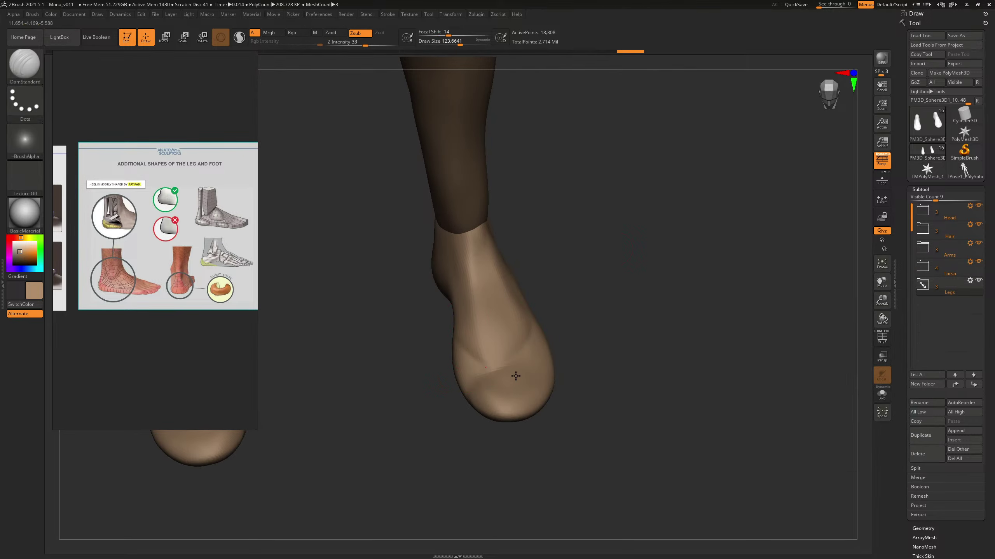
pyautogui.moveTo(468, 347)
pyautogui.mouseDown()
pyautogui.moveTo(485, 364)
pyautogui.moveTo(507, 362)
pyautogui.mouseUp()
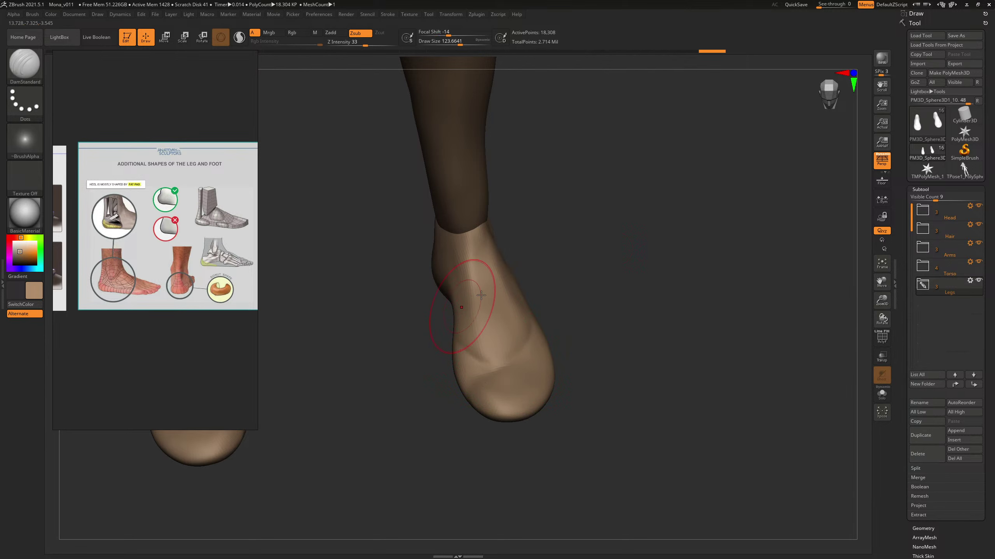
pyautogui.moveTo(584, 270)
pyautogui.mouseDown()
pyautogui.moveTo(639, 258)
pyautogui.moveTo(621, 267)
pyautogui.mouseUp()
# Step: Build up the big-toe side and the toe mass with ClayBuildup at draw sizes of about 50 to 69
pyautogui.press('b')
pyautogui.press('c')
pyautogui.press('b')
pyautogui.press('s')
pyautogui.click(493, 356)
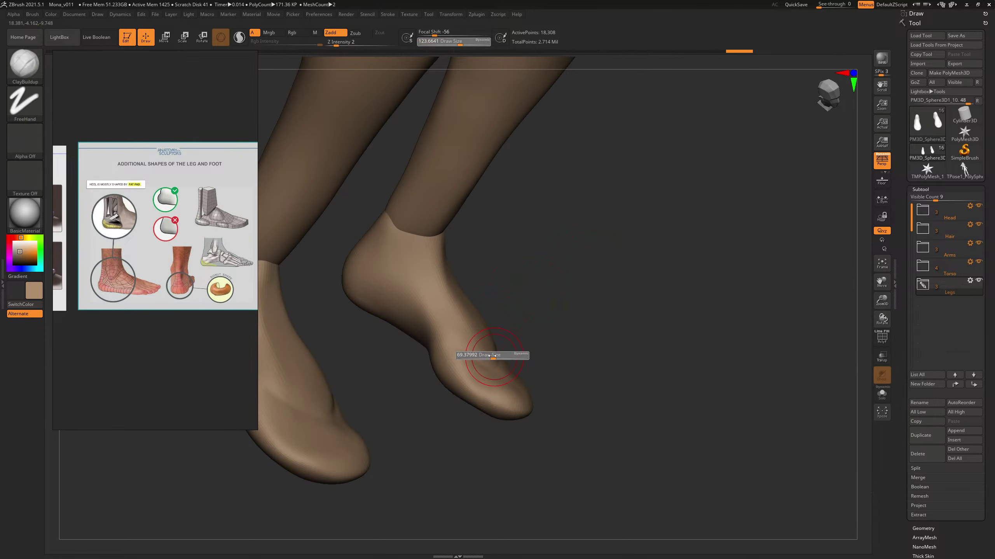
pyautogui.moveTo(493, 355); pyautogui.dragTo(491, 355)
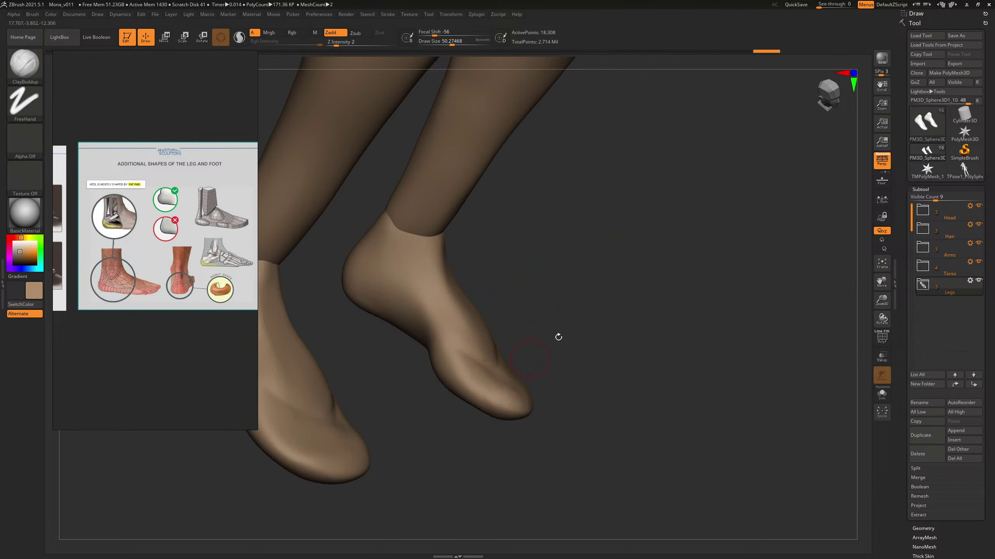
pyautogui.moveTo(558, 336)
pyautogui.mouseDown()
pyautogui.moveTo(666, 305)
pyautogui.moveTo(695, 328)
pyautogui.moveTo(586, 366)
pyautogui.mouseUp()
pyautogui.moveTo(488, 394); pyautogui.dragTo(495, 392)
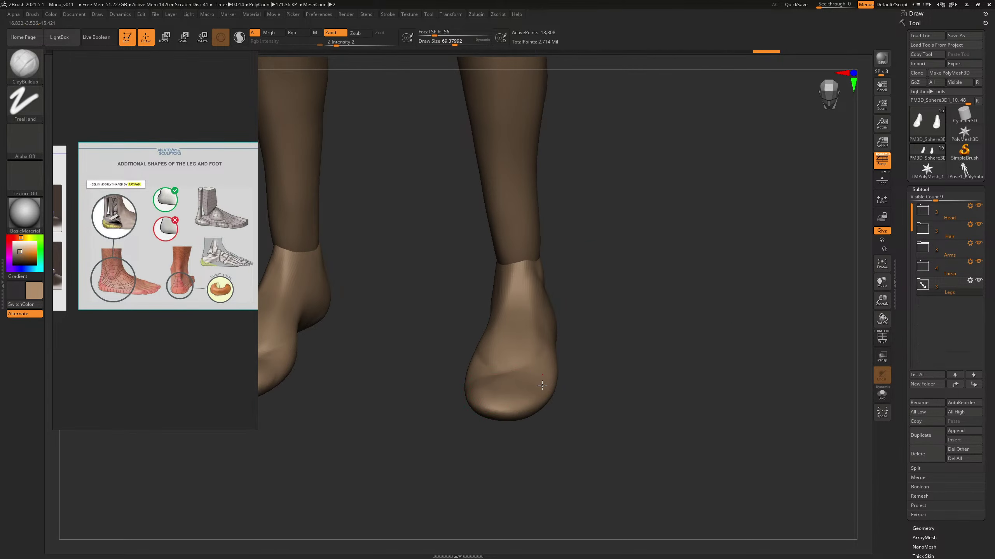
pyautogui.moveTo(610, 318); pyautogui.dragTo(544, 373)
pyautogui.press('shift')
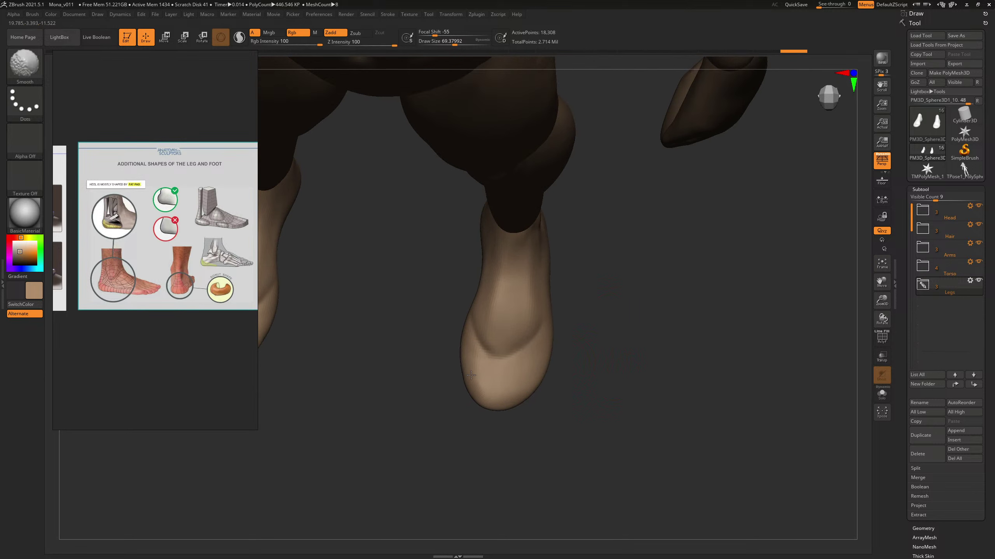
# Step: Reshape the outline of the toe end from above with the Move brush at a draw size of about 166
pyautogui.press('b')
pyautogui.press('m')
pyautogui.press('v')
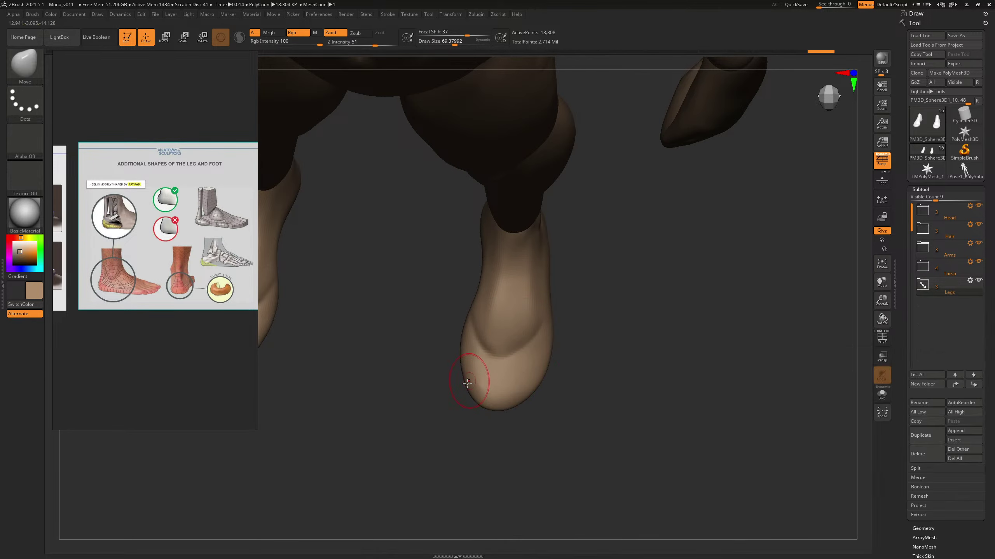
pyautogui.press(']')
pyautogui.press(']')
pyautogui.press(']')
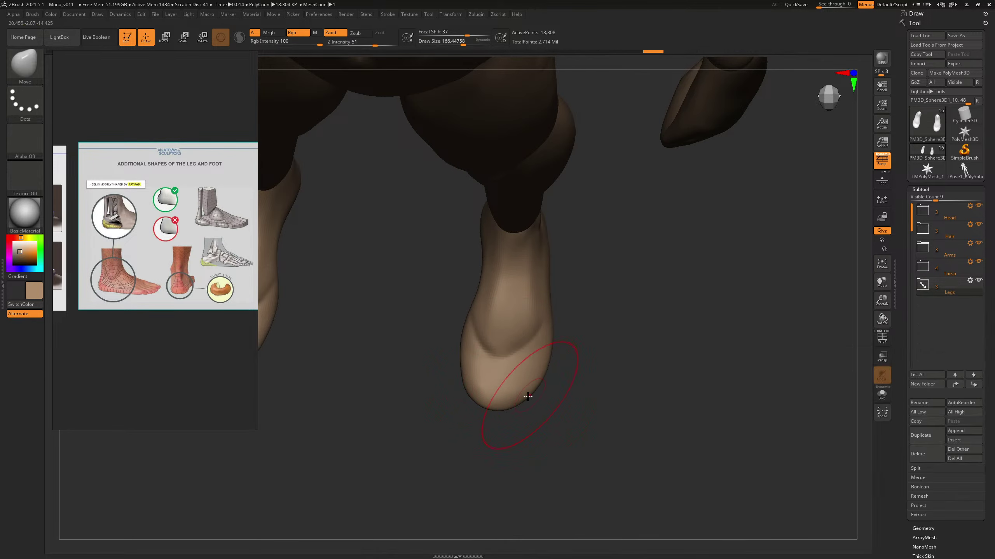
pyautogui.moveTo(584, 359)
pyautogui.mouseDown()
pyautogui.moveTo(651, 295)
pyautogui.moveTo(662, 351)
pyautogui.moveTo(600, 278)
pyautogui.mouseUp()
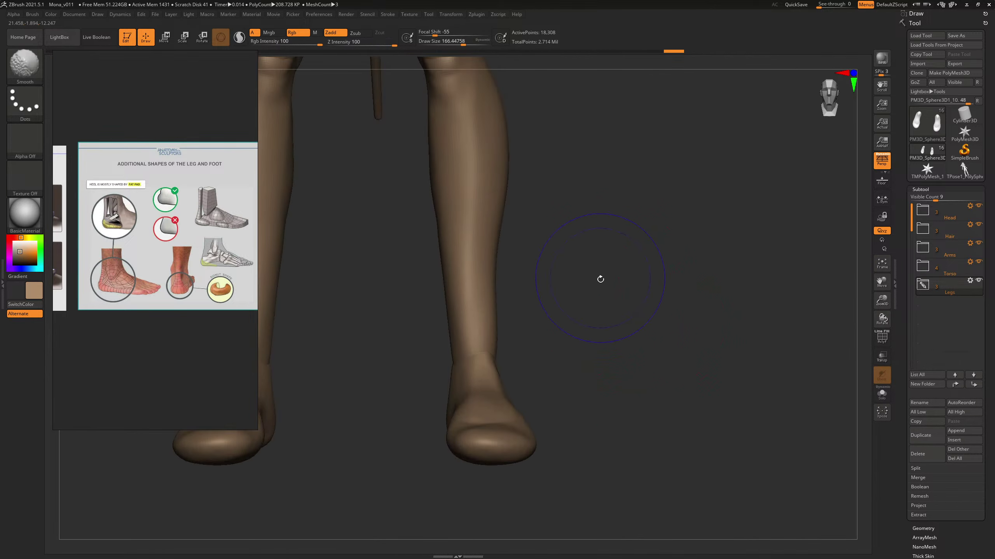
# Step: Adjust the inner ankle contour from the front with the Move brush at a draw size of about 94
pyautogui.press('b')
pyautogui.press('m')
pyautogui.press('v')
pyautogui.press(']')
pyautogui.moveTo(480, 358); pyautogui.dragTo(461, 381)
pyautogui.press('s')
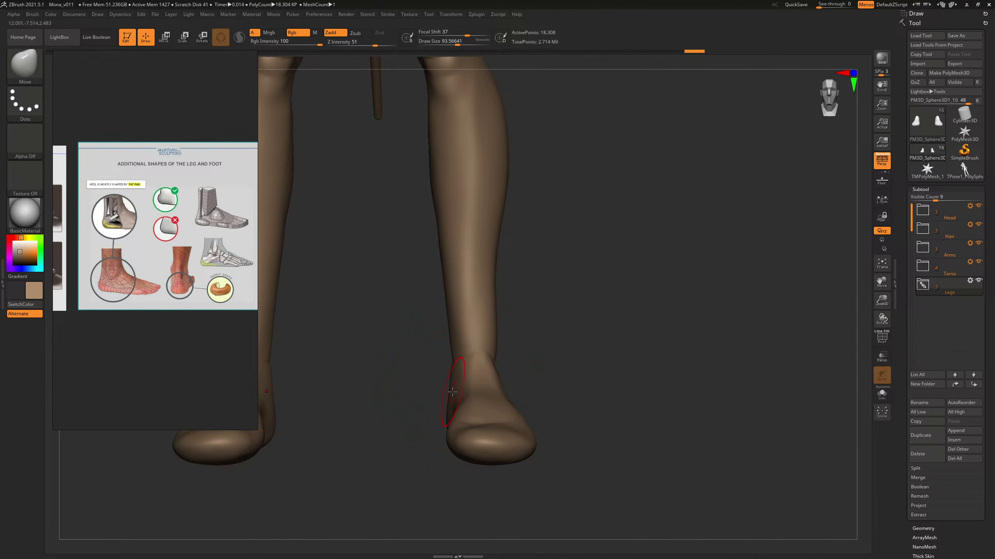
pyautogui.moveTo(416, 358); pyautogui.dragTo(470, 348)
# Step: Refine the instep and inner arch from the side with the Move brush at draw sizes of about 128 and 76
pyautogui.press('s')
pyautogui.moveTo(434, 388); pyautogui.dragTo(426, 393)
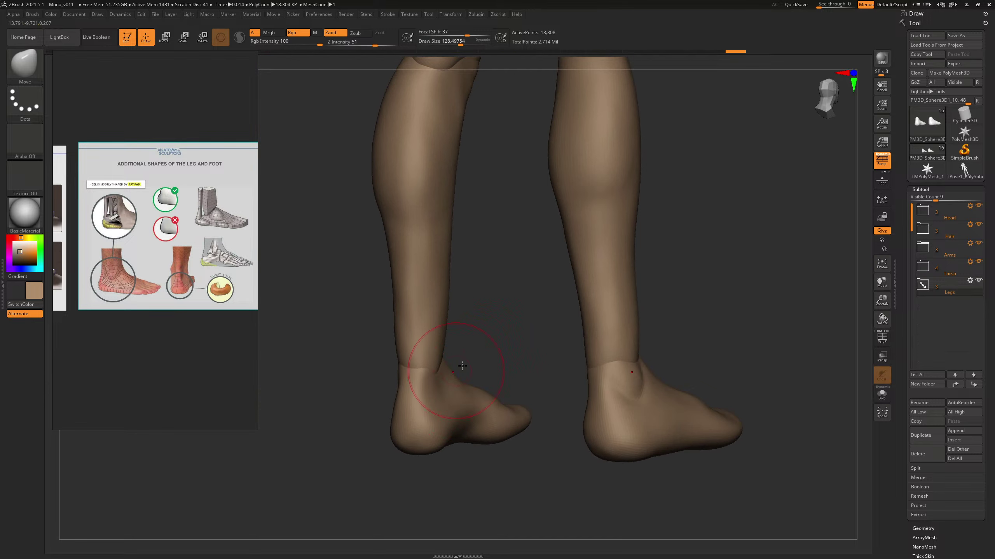
pyautogui.moveTo(469, 358); pyautogui.dragTo(523, 346)
pyautogui.press('s')
pyautogui.moveTo(469, 421); pyautogui.dragTo(464, 420)
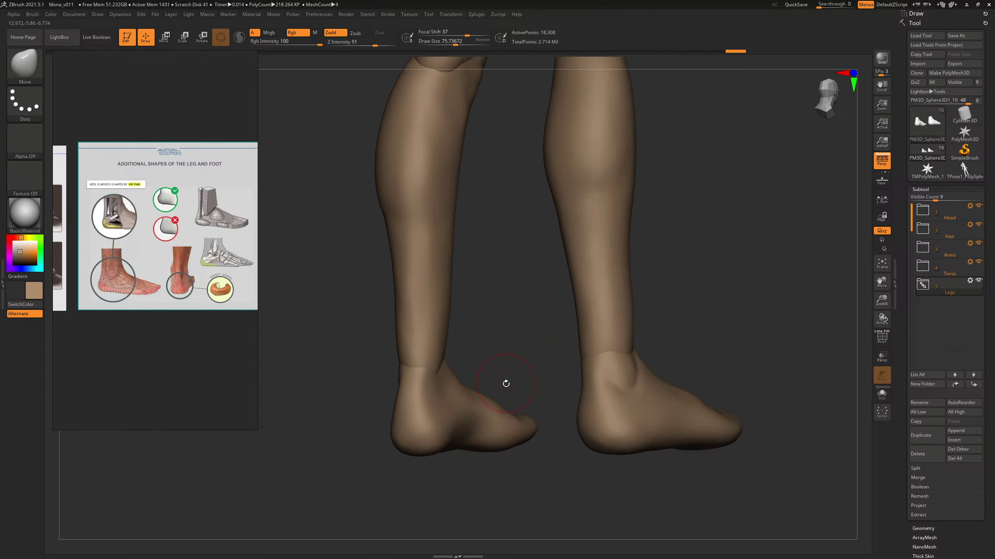
# Step: Add volume to the inner side of the foot and heel with ClayBuildup at draw sizes of about 61 to 73
pyautogui.press('b')
pyautogui.press('c')
pyautogui.press('b')
pyautogui.moveTo(529, 380)
pyautogui.keyDown('alt'); pyautogui.mouseDown()
pyautogui.moveTo(526, 276)
pyautogui.moveTo(540, 315)
pyautogui.mouseUp(); pyautogui.keyUp('alt')
pyautogui.press('s')
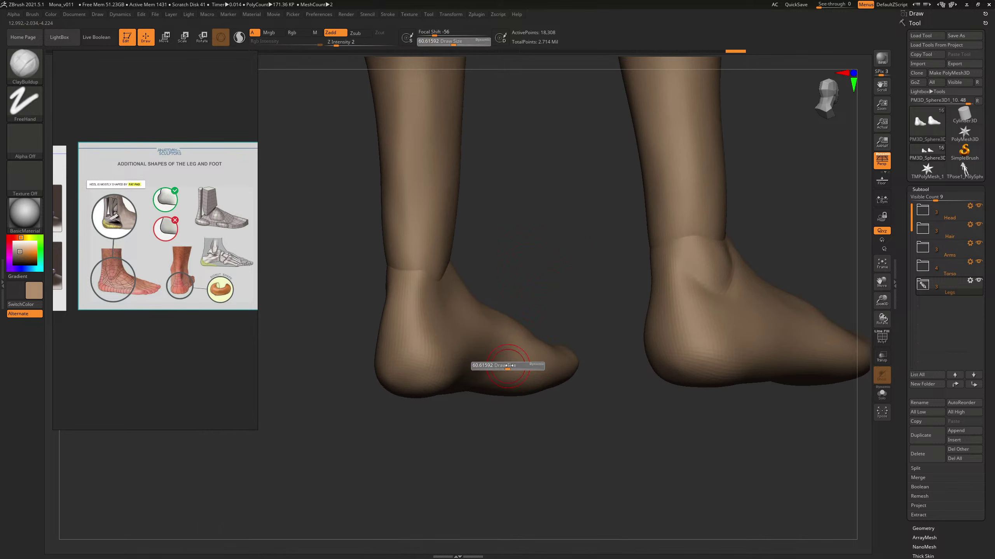
pyautogui.moveTo(508, 366); pyautogui.dragTo(546, 276)
pyautogui.moveTo(457, 378)
pyautogui.mouseDown()
pyautogui.moveTo(493, 375)
pyautogui.moveTo(454, 361)
pyautogui.mouseUp()
pyautogui.press('s')
pyautogui.moveTo(531, 304)
pyautogui.mouseDown()
pyautogui.moveTo(529, 337)
pyautogui.moveTo(475, 334)
pyautogui.mouseUp()
pyautogui.moveTo(455, 344); pyautogui.dragTo(459, 335)
pyautogui.moveTo(556, 298)
pyautogui.mouseDown()
pyautogui.moveTo(588, 291)
pyautogui.moveTo(558, 289)
pyautogui.moveTo(493, 321)
pyautogui.mouseUp()
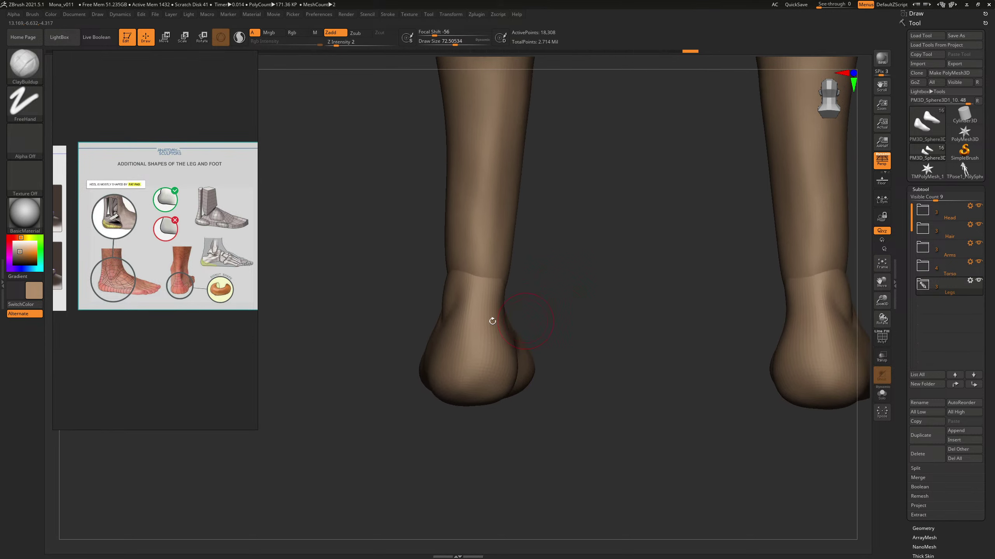
# Step: Assign Alpha 06 to the ClayBuildup brush, shifting the reference board out of the way, and set Z Intensity to 13
pyautogui.click(28, 142)
pyautogui.moveTo(166, 147); pyautogui.dragTo(162, 387)
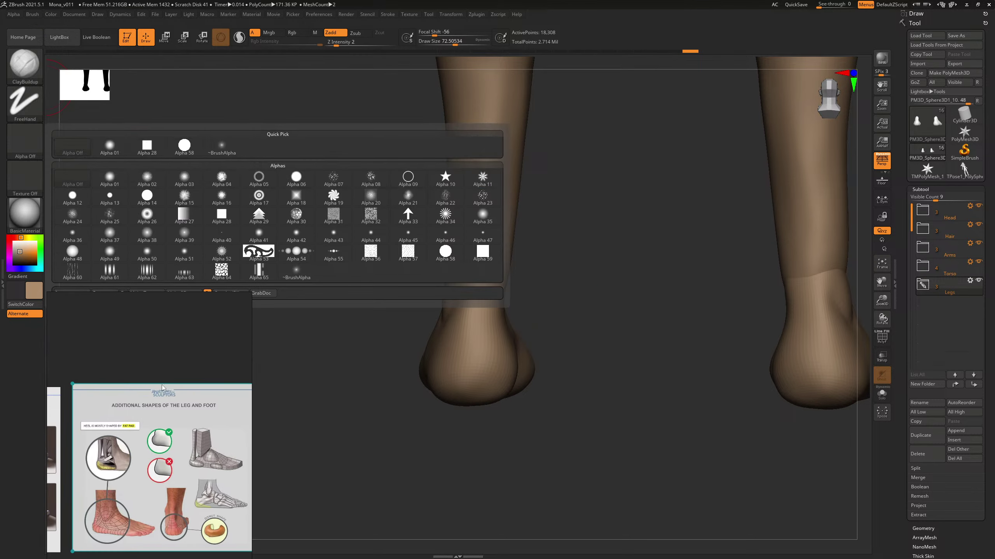
pyautogui.click(295, 183)
pyautogui.moveTo(243, 370); pyautogui.dragTo(210, 208)
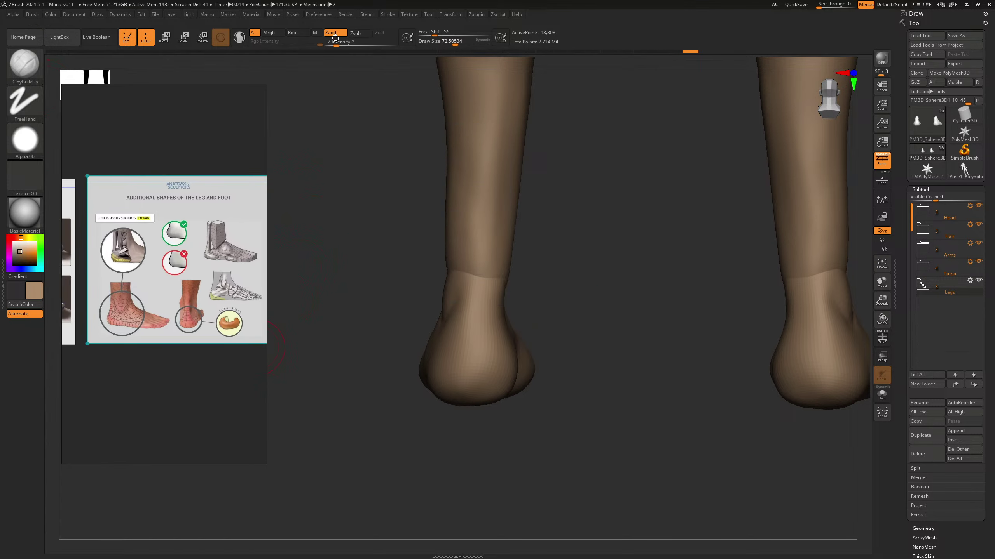
pyautogui.moveTo(336, 42); pyautogui.dragTo(353, 46)
# Step: Sculpt the heel and inner ankle with the Alpha 06 ClayBuildup brush at a draw size of about 110
pyautogui.moveTo(594, 259)
pyautogui.keyDown('alt'); pyautogui.mouseDown()
pyautogui.moveTo(601, 220)
pyautogui.moveTo(534, 297)
pyautogui.mouseUp(); pyautogui.keyUp('alt')
pyautogui.press(']')
pyautogui.moveTo(471, 324)
pyautogui.keyDown('alt'); pyautogui.mouseDown()
pyautogui.moveTo(482, 251)
pyautogui.moveTo(487, 304)
pyautogui.moveTo(544, 282)
pyautogui.moveTo(584, 235)
pyautogui.moveTo(558, 258)
pyautogui.mouseUp(); pyautogui.keyUp('alt')
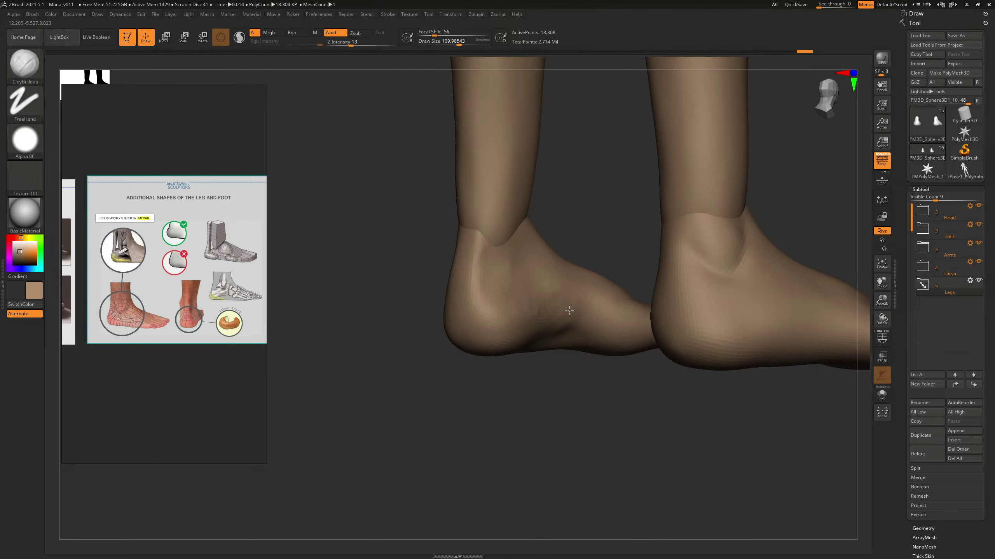
# Step: Sculpt the outer ankle bone with the Alpha 06 ClayBuildup brush at a draw size of about 41
pyautogui.moveTo(599, 223)
pyautogui.mouseDown()
pyautogui.moveTo(617, 222)
pyautogui.moveTo(515, 304)
pyautogui.moveTo(498, 295)
pyautogui.moveTo(486, 312)
pyautogui.mouseUp()
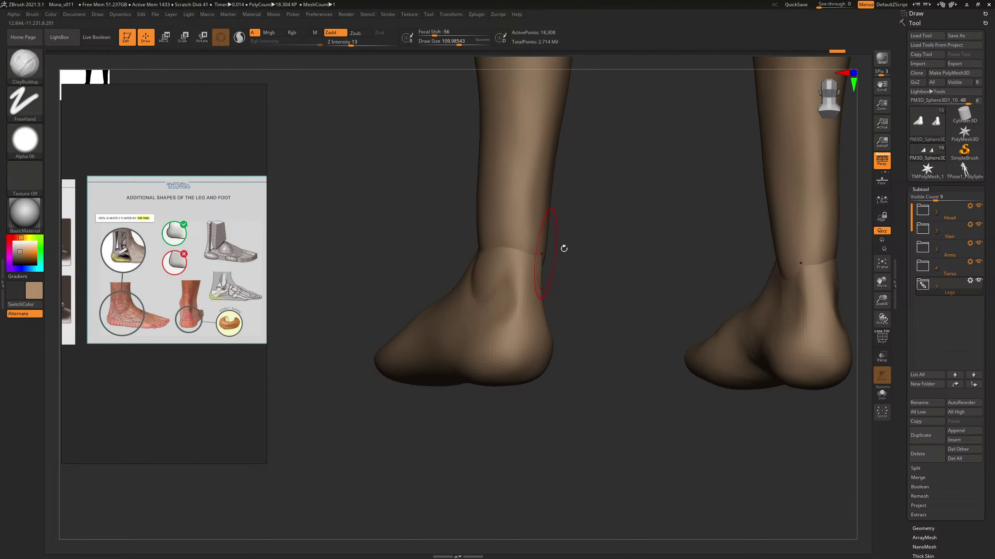
pyautogui.moveTo(564, 249); pyautogui.dragTo(602, 247)
pyautogui.moveTo(466, 263); pyautogui.dragTo(464, 259)
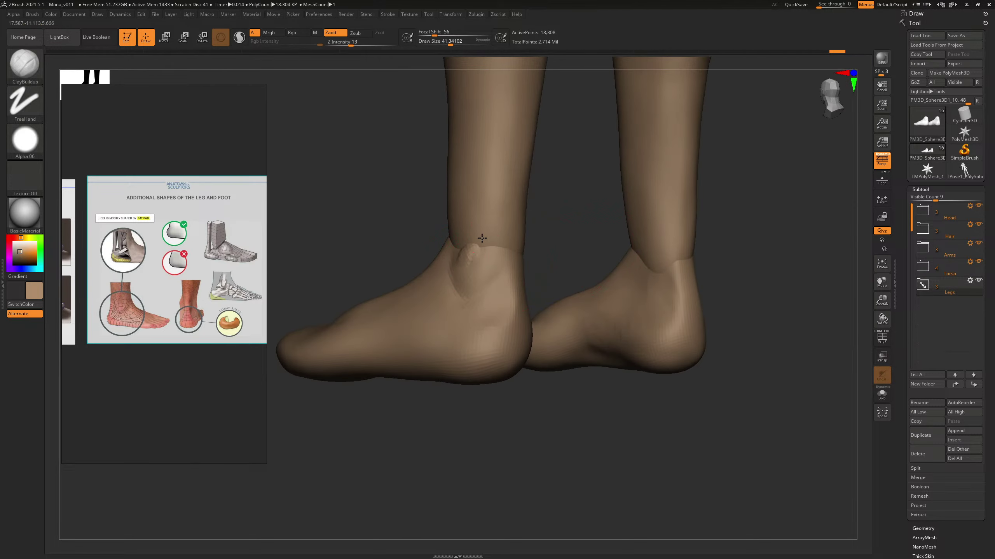
pyautogui.moveTo(416, 215); pyautogui.dragTo(421, 218)
pyautogui.moveTo(593, 245); pyautogui.dragTo(513, 254)
pyautogui.press(']')
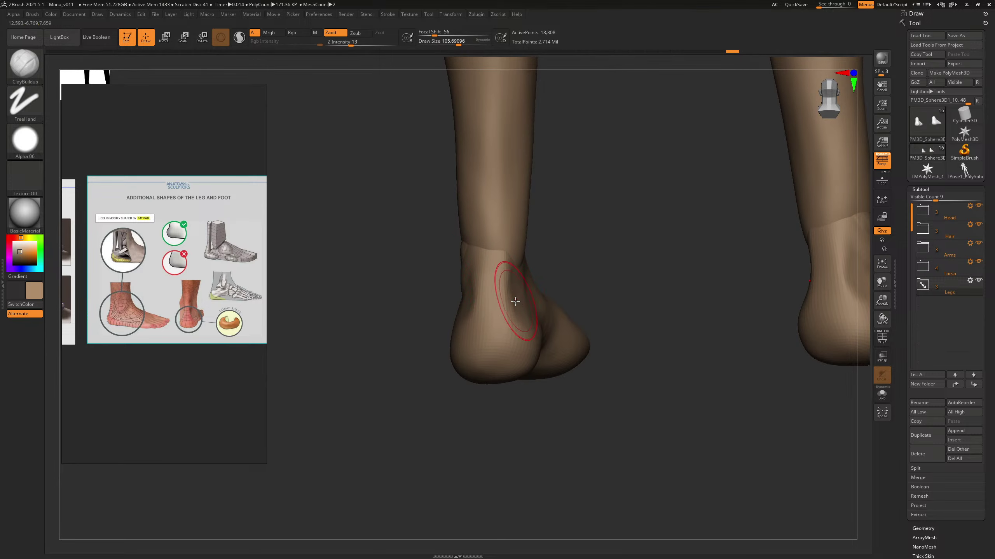
# Step: Shape the Achilles tendon and the hollows beside it from behind with ClayBuildup at draw sizes of about 106 and 43
pyautogui.moveTo(558, 223); pyautogui.dragTo(480, 287)
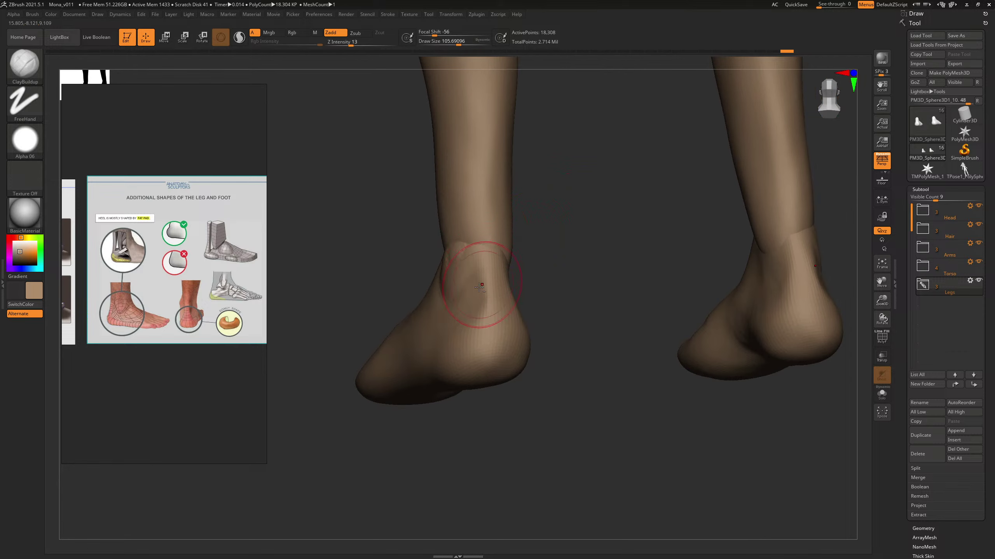
pyautogui.moveTo(544, 244); pyautogui.dragTo(490, 267)
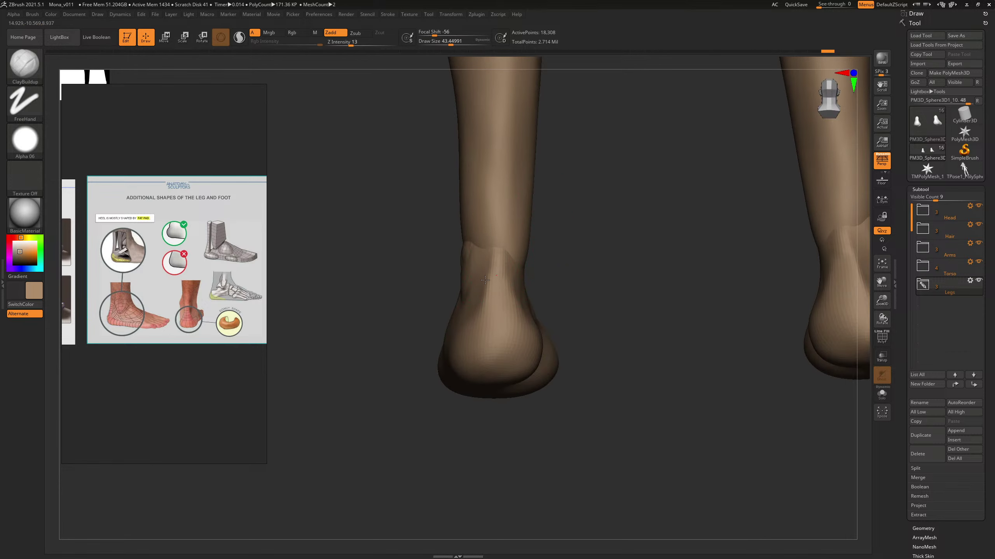
pyautogui.moveTo(604, 271)
pyautogui.keyDown('alt'); pyautogui.mouseDown()
pyautogui.moveTo(546, 262)
pyautogui.moveTo(571, 226)
pyautogui.mouseUp(); pyautogui.keyUp('alt')
pyautogui.press('s')
pyautogui.moveTo(495, 281); pyautogui.dragTo(502, 281)
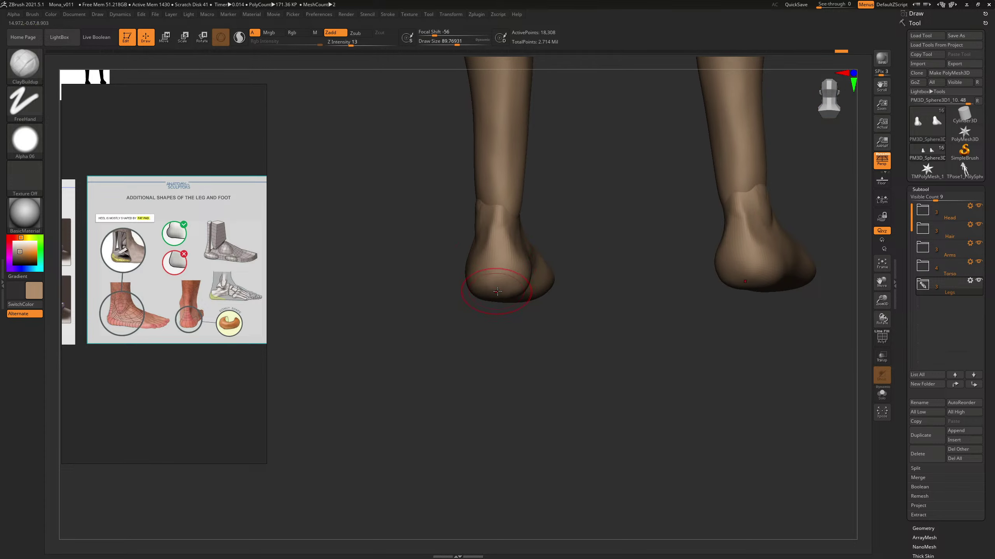
# Step: Refine the heel and back of the ankle with ClayBuildup at draw sizes of about 86 and 53
pyautogui.moveTo(587, 240)
pyautogui.mouseDown()
pyautogui.moveTo(507, 266)
pyautogui.moveTo(507, 243)
pyautogui.moveTo(509, 256)
pyautogui.mouseUp()
pyautogui.press('s')
pyautogui.moveTo(481, 285); pyautogui.dragTo(478, 285)
pyautogui.moveTo(572, 243)
pyautogui.mouseDown()
pyautogui.moveTo(584, 237)
pyautogui.moveTo(558, 254)
pyautogui.mouseUp()
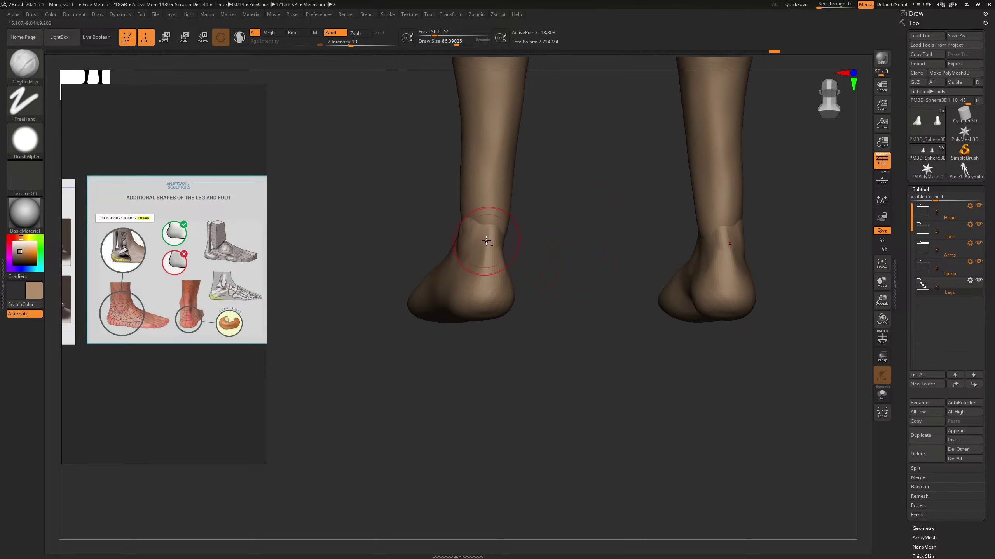
pyautogui.moveTo(547, 235)
pyautogui.mouseDown()
pyautogui.moveTo(611, 193)
pyautogui.moveTo(588, 189)
pyautogui.moveTo(544, 221)
pyautogui.mouseUp()
pyautogui.press('s')
pyautogui.moveTo(487, 307); pyautogui.dragTo(509, 304)
pyautogui.moveTo(560, 271)
pyautogui.keyDown('shift'); pyautogui.mouseDown()
pyautogui.moveTo(582, 251)
pyautogui.moveTo(569, 264)
pyautogui.mouseUp(); pyautogui.keyUp('shift')
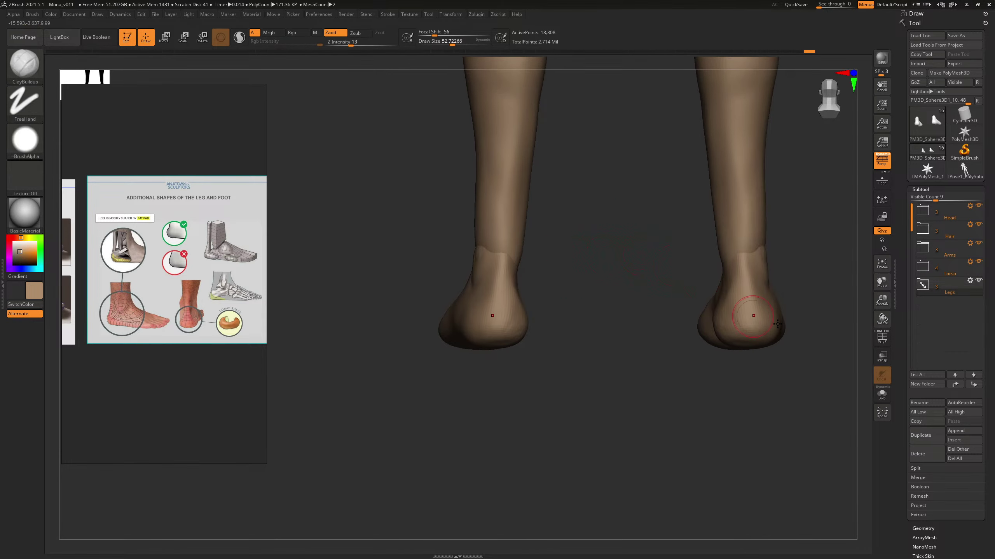
# Step: Turn off perspective and switch to the Move brush at a draw size of about 303 around the feet
pyautogui.click(882, 162)
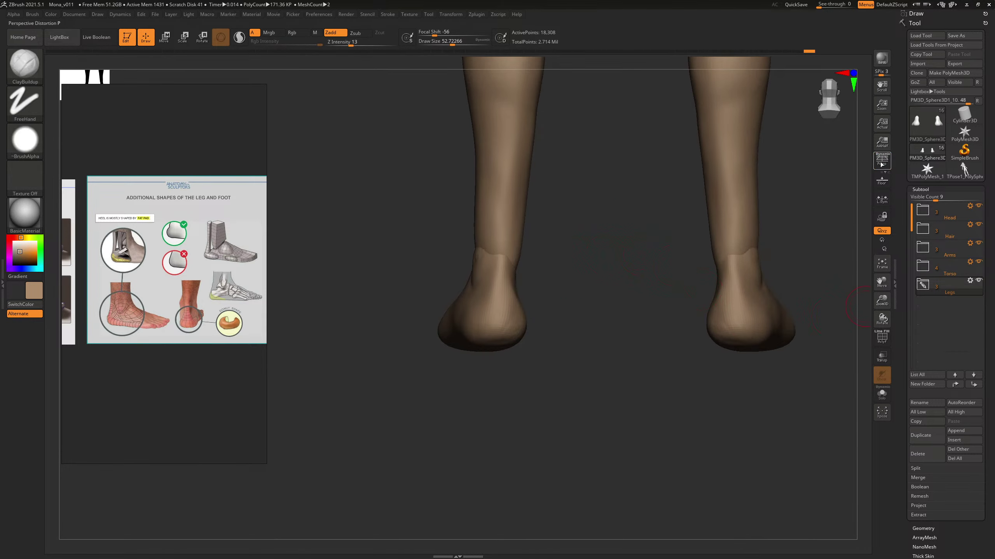
pyautogui.moveTo(590, 260); pyautogui.dragTo(713, 279)
pyautogui.press('b')
pyautogui.press('m')
pyautogui.press('v')
pyautogui.moveTo(580, 351); pyautogui.dragTo(583, 356)
pyautogui.moveTo(690, 295); pyautogui.dragTo(544, 400)
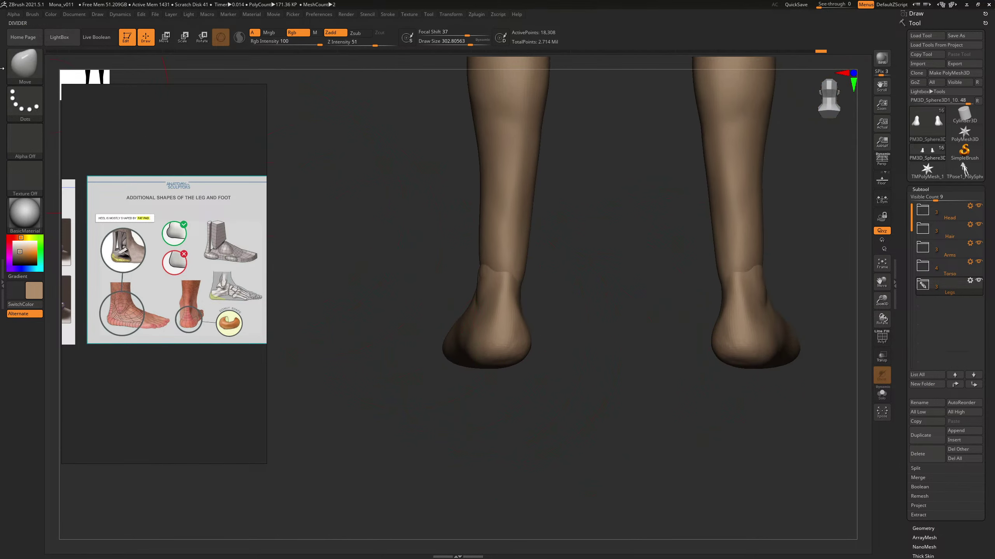
# Step: Move the reference board out of the way, choose the TrimRect brush, and try to trim the sole flat
pyautogui.press('b')
pyautogui.moveTo(138, 141); pyautogui.dragTo(120, 375)
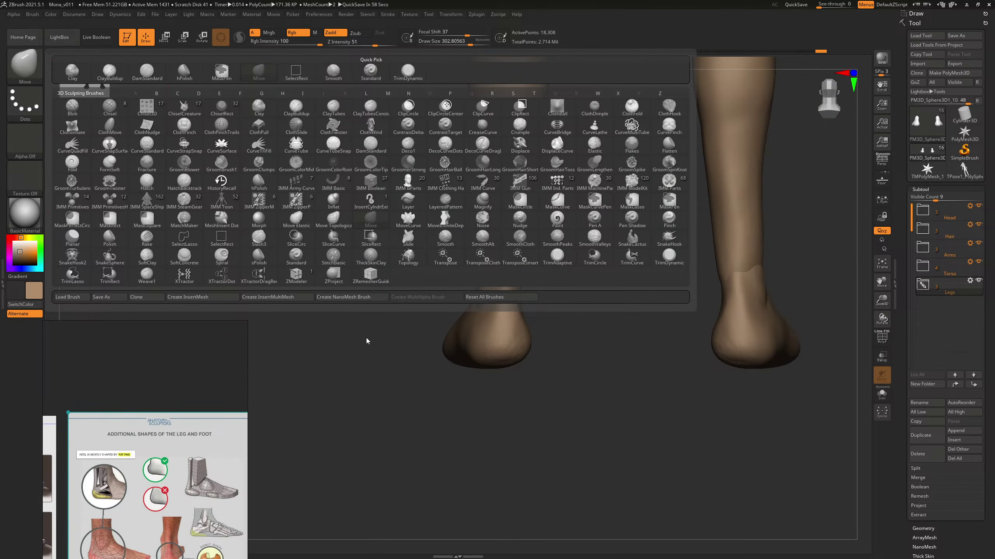
pyautogui.moveTo(365, 338); pyautogui.dragTo(366, 340)
pyautogui.keyDown('ctrl'); pyautogui.keyDown('shift'); pyautogui.click(26, 69); pyautogui.keyUp('shift'); pyautogui.keyUp('ctrl')
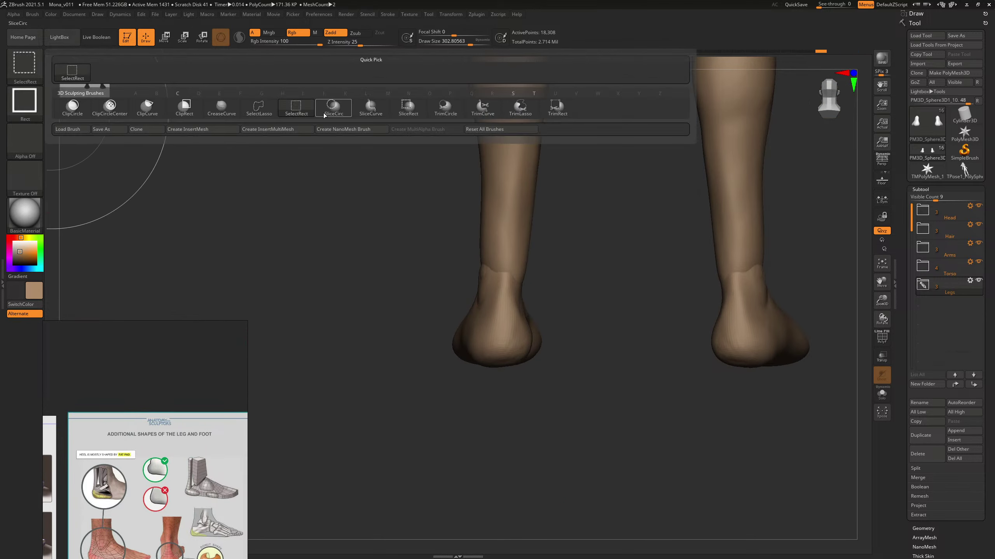
pyautogui.click(556, 107)
pyautogui.keyDown('ctrl'); pyautogui.keyDown('shift'); pyautogui.moveTo(436, 360); pyautogui.dragTo(604, 413); pyautogui.keyUp('shift'); pyautogui.keyUp('ctrl')
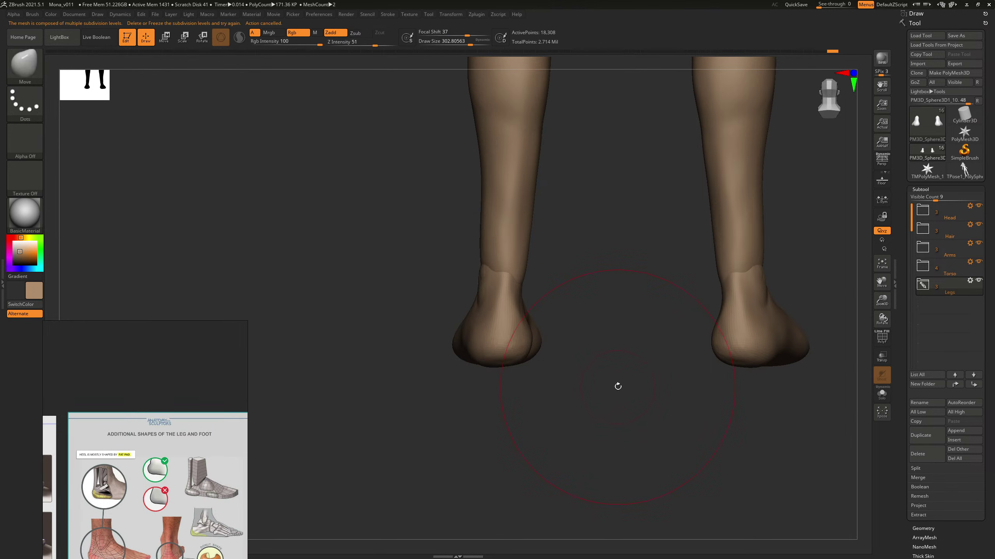
# Step: Delete the lower subdivision levels of the feet mesh in its geometry settings
pyautogui.moveTo(603, 375); pyautogui.dragTo(607, 339)
pyautogui.hotkey('shift', 'f')
pyautogui.hotkey('shift', 'f')
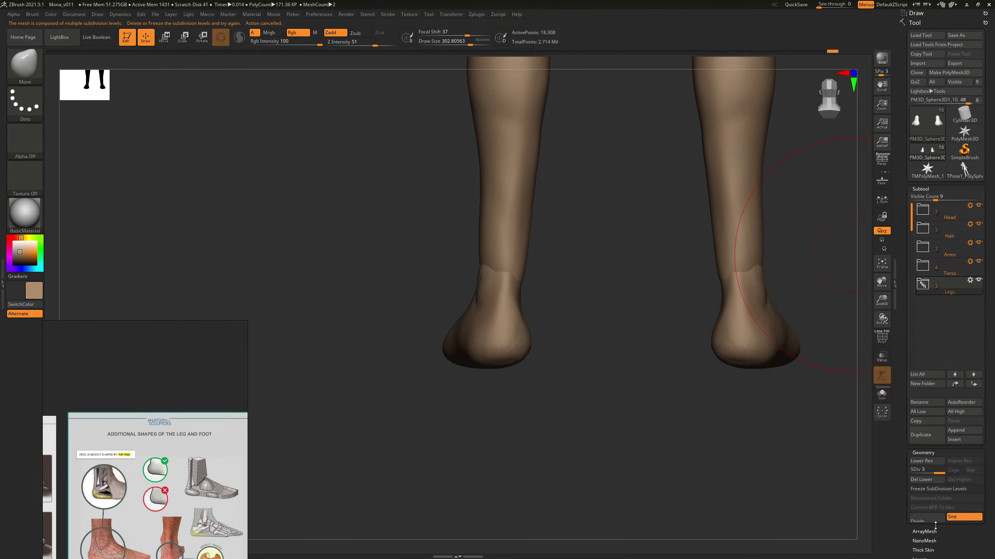
pyautogui.click(939, 528)
pyautogui.click(929, 226)
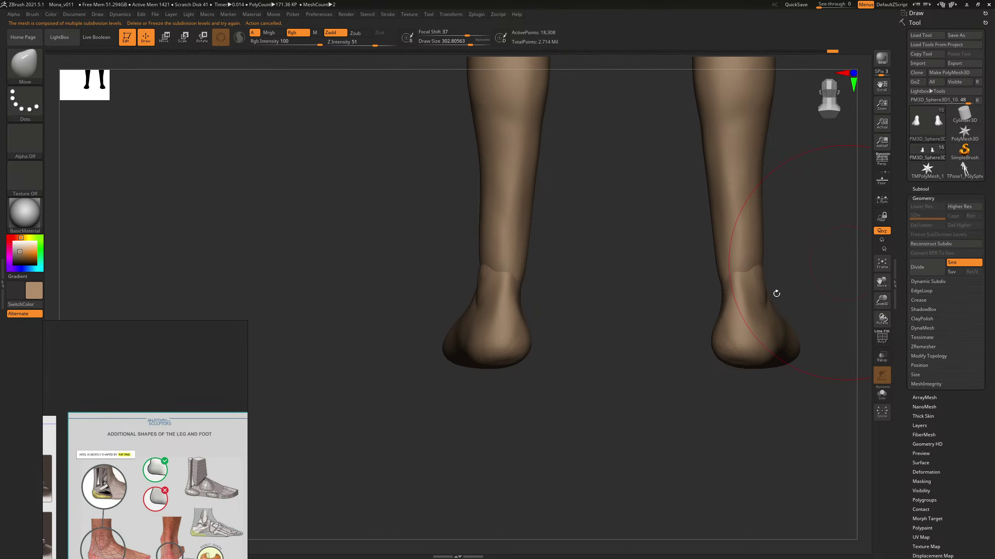
# Step: Trim the underside of one foot flat with TrimRect and check the cut from the side and back
pyautogui.moveTo(581, 388)
pyautogui.keyDown('ctrl'); pyautogui.keyDown('shift'); pyautogui.mouseDown()
pyautogui.moveTo(431, 347)
pyautogui.moveTo(416, 353)
pyautogui.mouseUp(); pyautogui.keyUp('shift'); pyautogui.keyUp('ctrl')
pyautogui.moveTo(590, 295)
pyautogui.mouseDown()
pyautogui.moveTo(652, 269)
pyautogui.moveTo(641, 251)
pyautogui.moveTo(666, 248)
pyautogui.moveTo(577, 258)
pyautogui.moveTo(629, 247)
pyautogui.moveTo(660, 275)
pyautogui.mouseUp()
pyautogui.moveTo(603, 312); pyautogui.dragTo(564, 325)
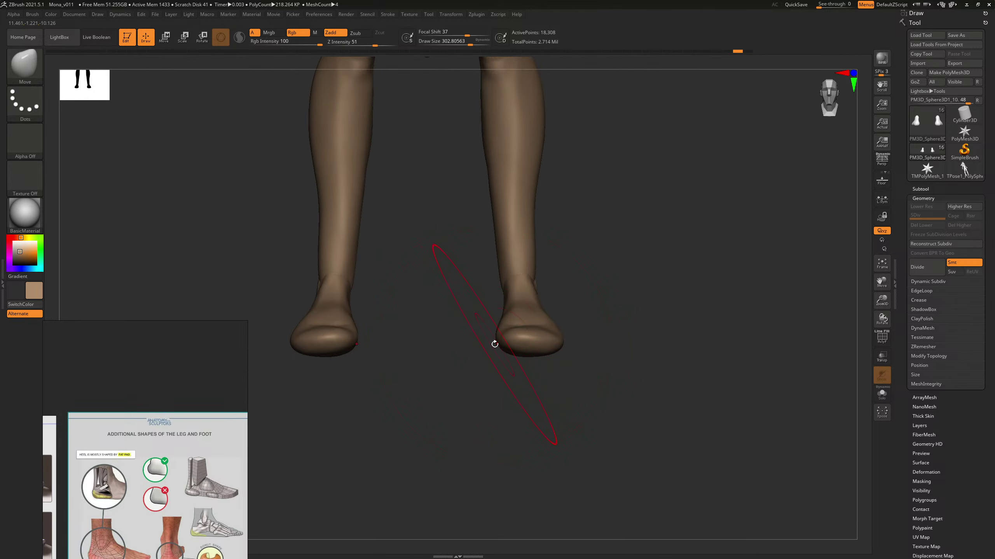
pyautogui.keyDown('ctrl'); pyautogui.keyDown('shift'); pyautogui.moveTo(484, 347); pyautogui.dragTo(602, 377); pyautogui.keyUp('shift'); pyautogui.keyUp('ctrl')
pyautogui.moveTo(679, 309)
pyautogui.mouseDown()
pyautogui.moveTo(624, 311)
pyautogui.moveTo(673, 289)
pyautogui.moveTo(657, 289)
pyautogui.mouseUp()
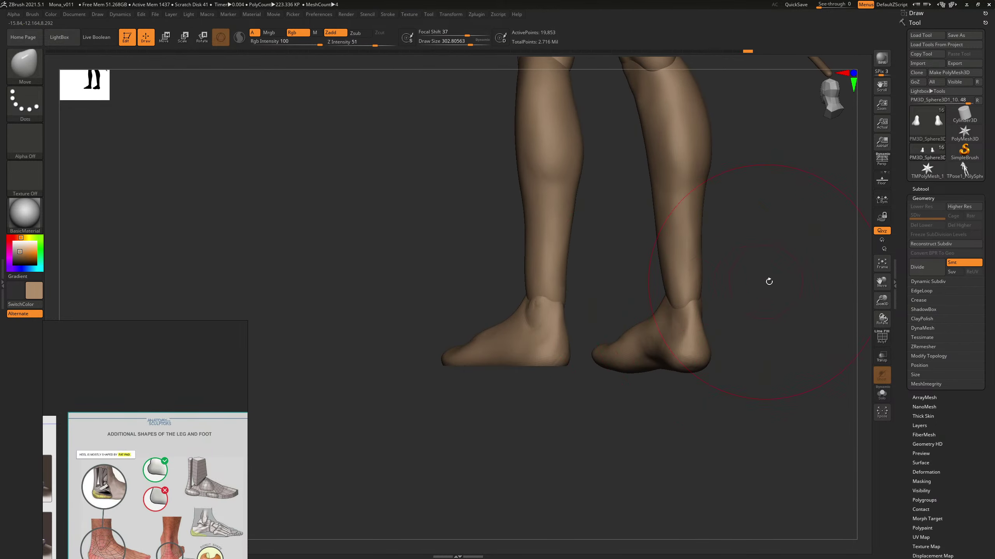
pyautogui.moveTo(768, 281); pyautogui.dragTo(733, 285)
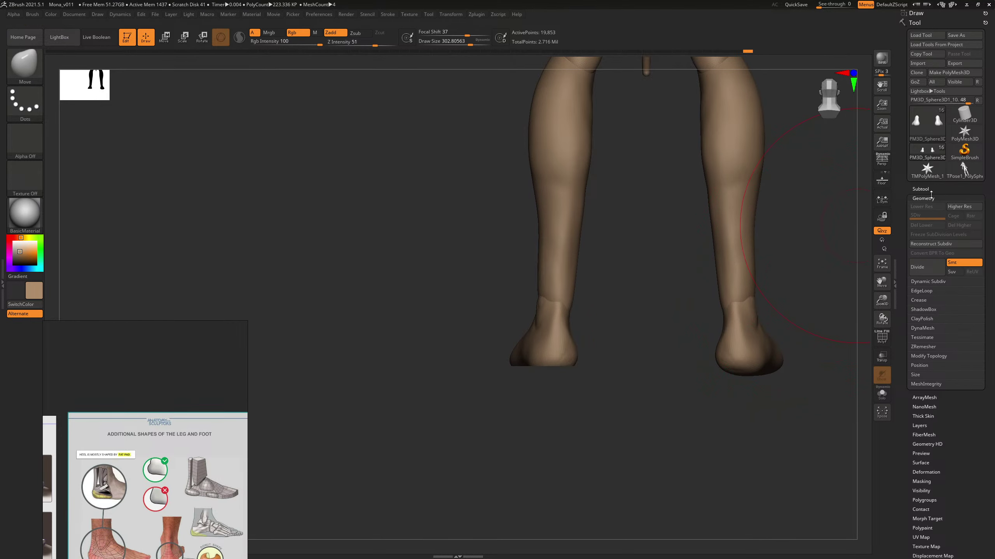
# Step: Select the ClayBuildup brush and flip the feet mesh with the Mirror deformation so the trimmed foot swaps sides
pyautogui.press('b')
pyautogui.press('c')
pyautogui.press('b')
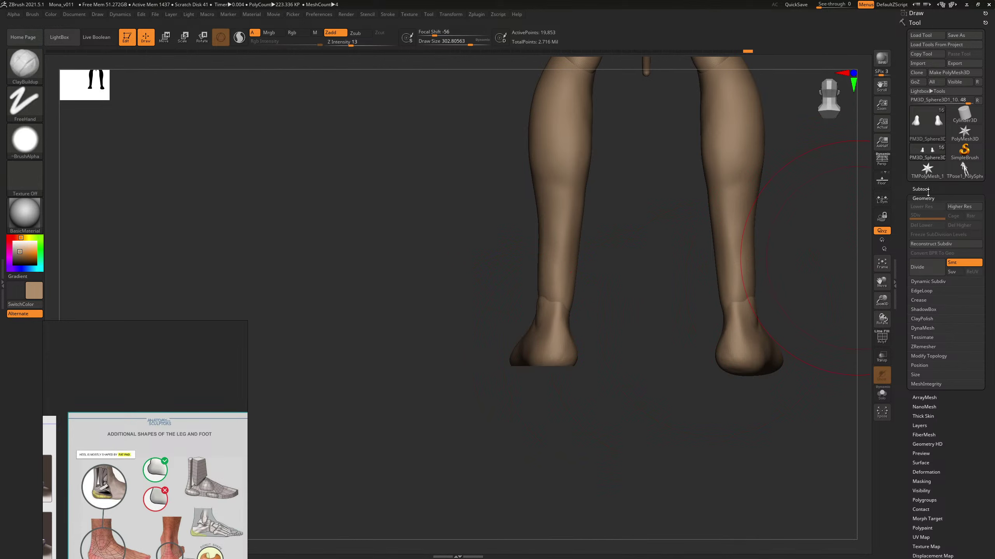
pyautogui.click(924, 472)
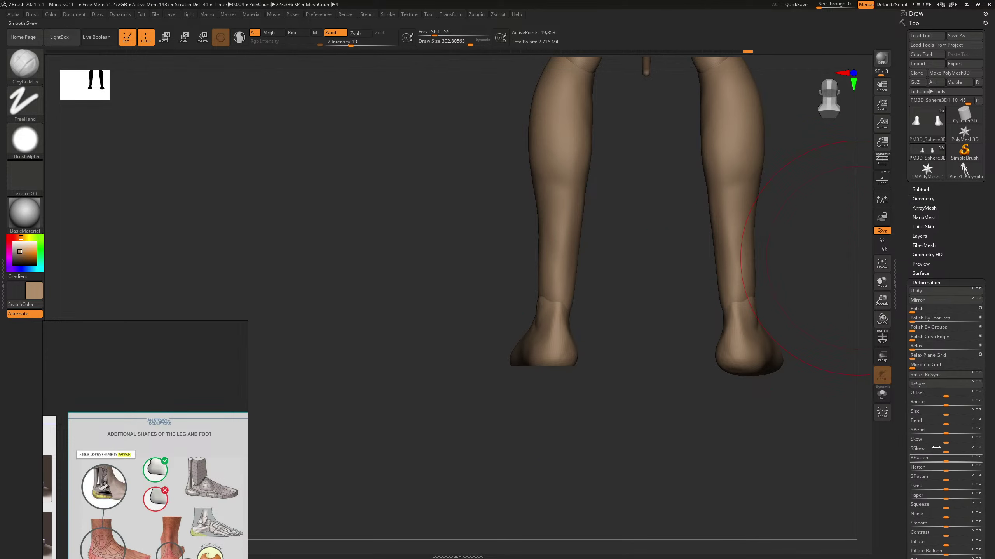
pyautogui.click(924, 300)
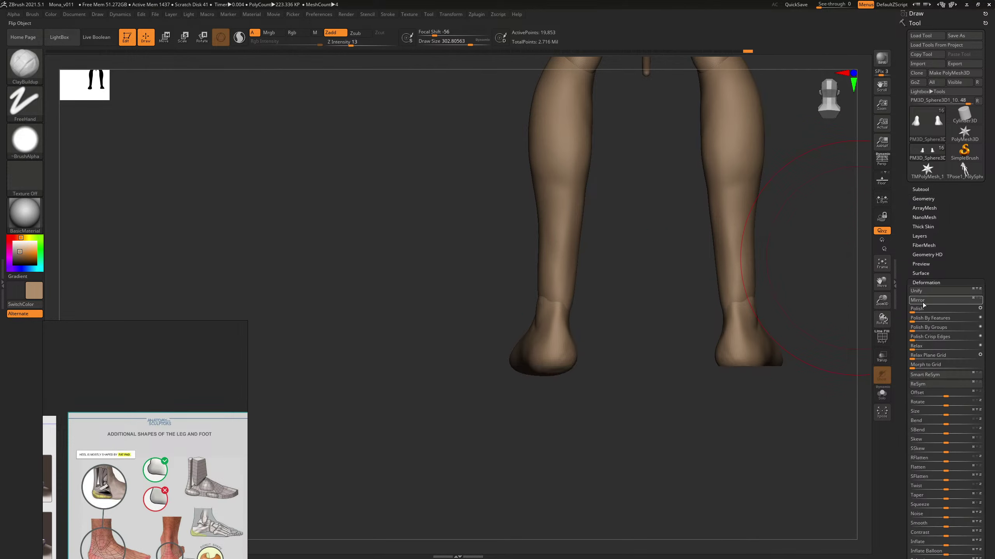
# Step: Apply Mirror And Weld to the feet so both soles share the flat trim
pyautogui.click(924, 199)
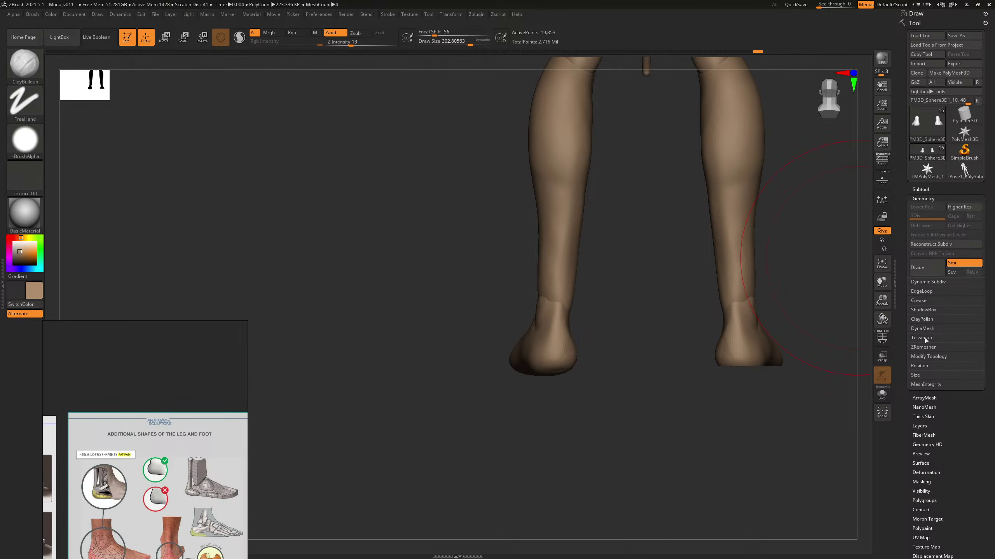
pyautogui.click(929, 356)
pyautogui.click(928, 384)
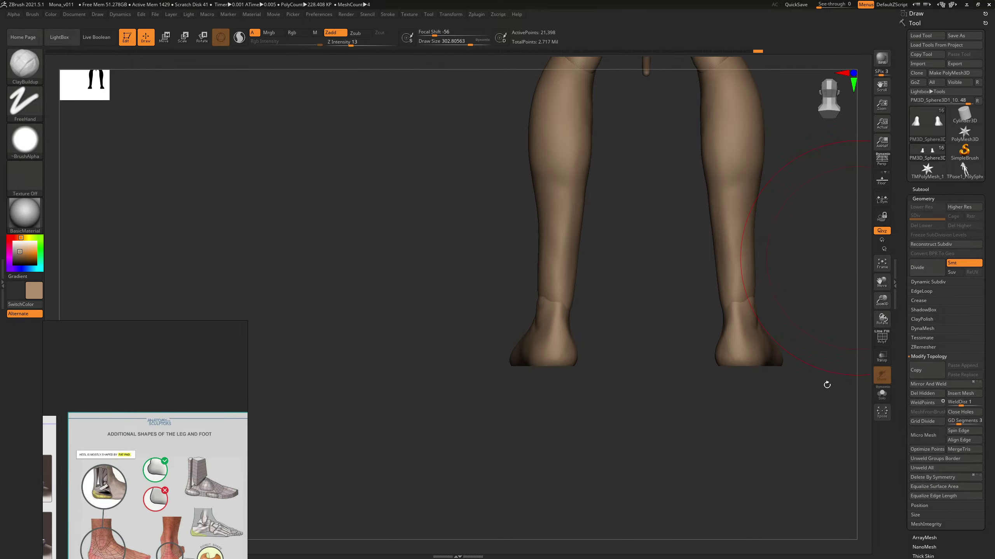
# Step: Review the whole figure from the front with ClayBuildup selected, and turn perspective back on
pyautogui.moveTo(826, 383); pyautogui.dragTo(637, 270)
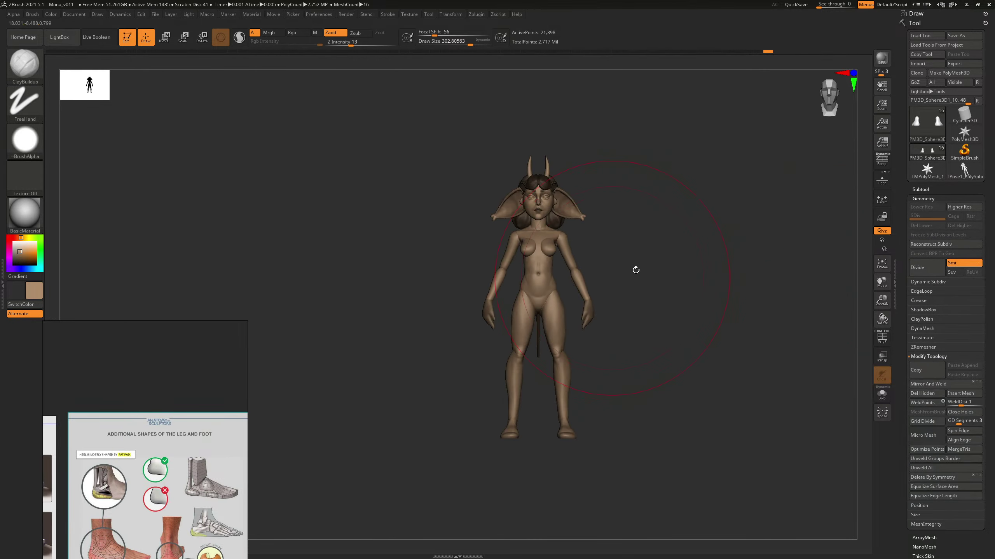
pyautogui.moveTo(722, 244)
pyautogui.keyDown('alt'); pyautogui.mouseDown()
pyautogui.moveTo(700, 283)
pyautogui.moveTo(737, 305)
pyautogui.moveTo(724, 317)
pyautogui.mouseUp(); pyautogui.keyUp('alt')
pyautogui.press('b')
pyautogui.press('c')
pyautogui.press('b')
pyautogui.press('f')
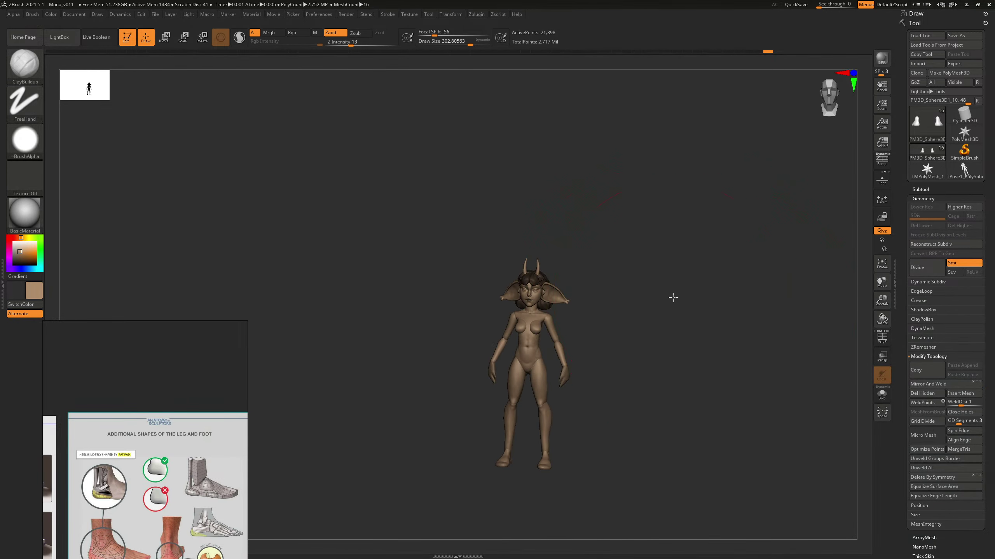
pyautogui.moveTo(672, 296); pyautogui.dragTo(675, 259)
pyautogui.click(881, 159)
pyautogui.moveTo(673, 321); pyautogui.dragTo(667, 290)
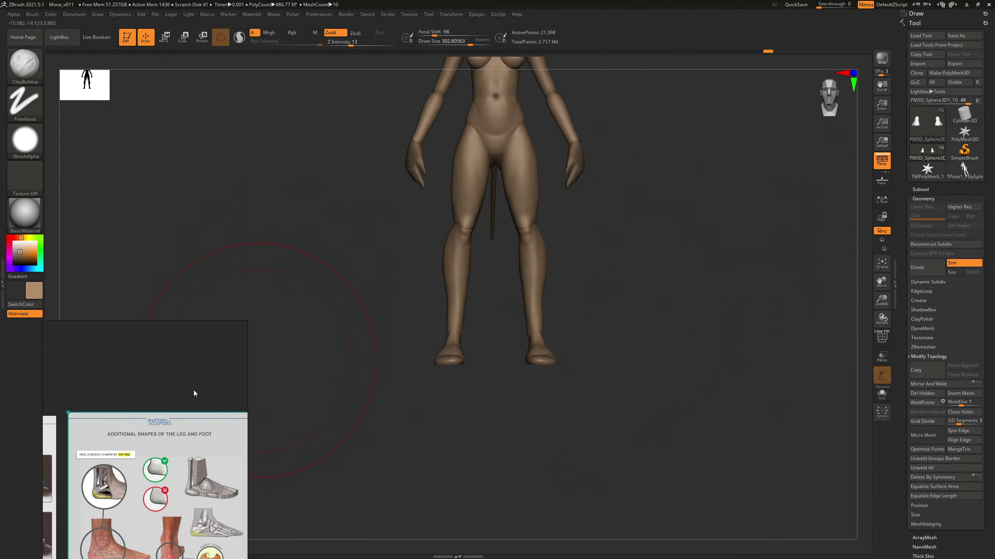
# Step: Move the reference board back up beside the model and bring its "Foot Shapes and Forming a Foot" sheet into view
pyautogui.moveTo(193, 390); pyautogui.dragTo(205, 156)
pyautogui.scroll(3, 195, 279)
pyautogui.moveTo(140, 304); pyautogui.dragTo(321, 291, button='middle')
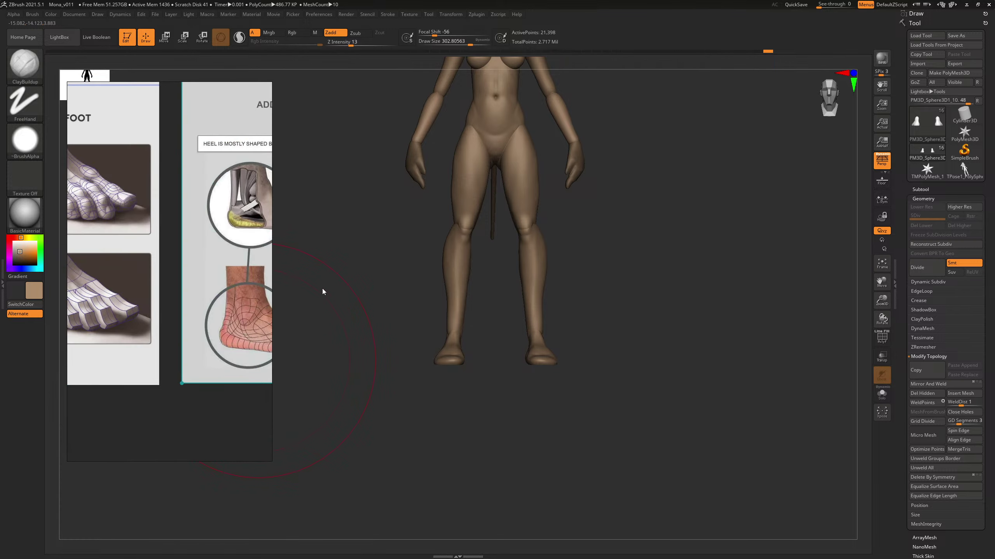
pyautogui.moveTo(135, 281); pyautogui.dragTo(250, 311, button='middle')
pyautogui.scroll(-1, 213, 301)
pyautogui.moveTo(134, 299); pyautogui.dragTo(198, 315, button='middle')
pyautogui.scroll(-2, 198, 315)
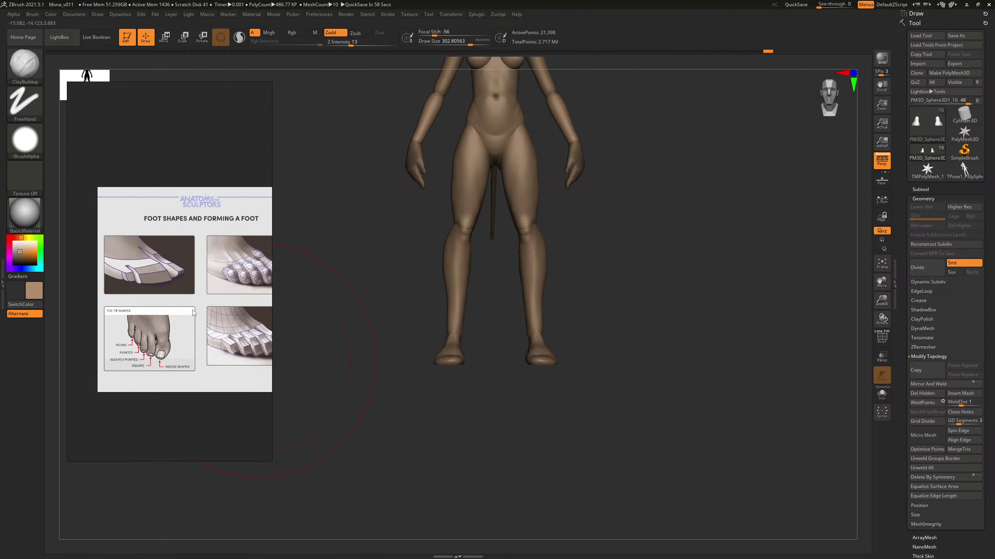
# Step: Build up the ball of the foot behind the toes with ClayBuildup at draw sizes of about 58 to 61, smoothing the strokes
pyautogui.moveTo(661, 300); pyautogui.dragTo(689, 248)
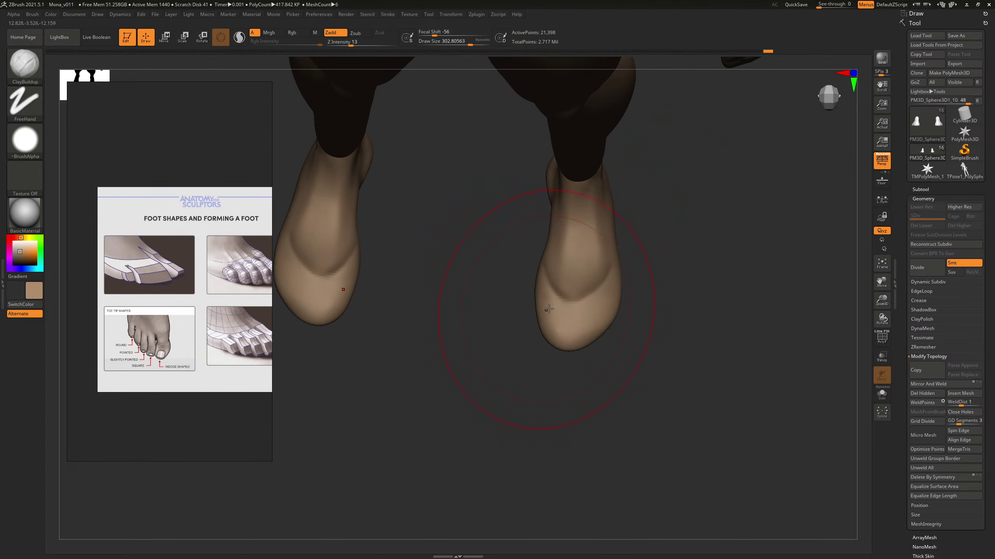
pyautogui.press('s')
pyautogui.moveTo(549, 309); pyautogui.dragTo(533, 309)
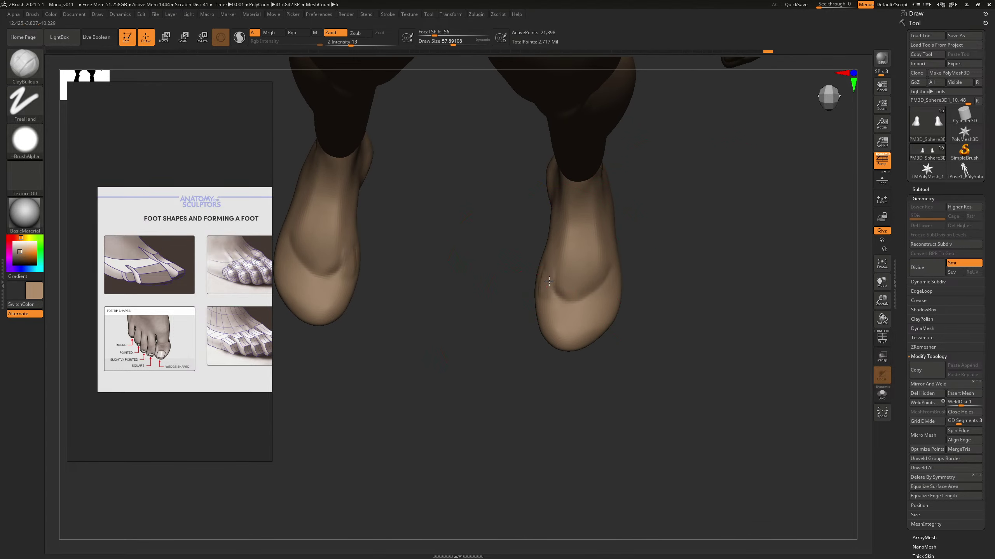
pyautogui.press('shift')
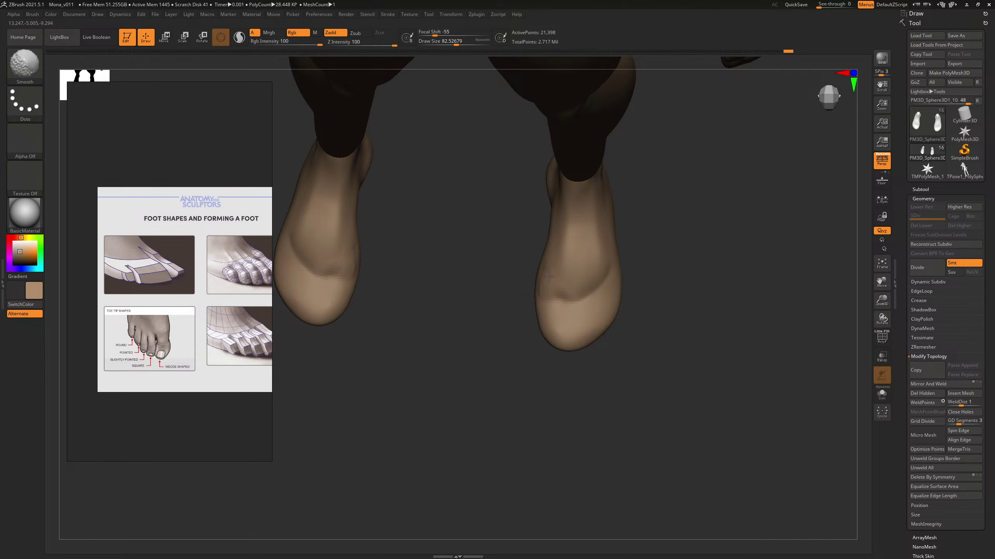
pyautogui.keyDown('shift'); pyautogui.moveTo(550, 286); pyautogui.dragTo(562, 283); pyautogui.keyUp('shift')
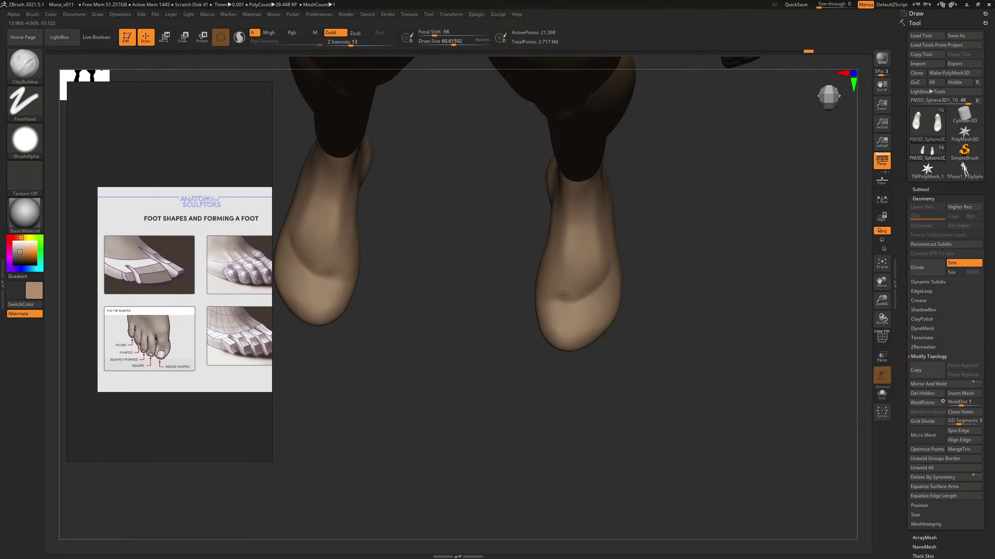
pyautogui.moveTo(649, 244); pyautogui.dragTo(598, 274)
# Step: Carve the crease separating the toes from the ball of the foot with the DamStandard brush at a draw size of about 53
pyautogui.press('b')
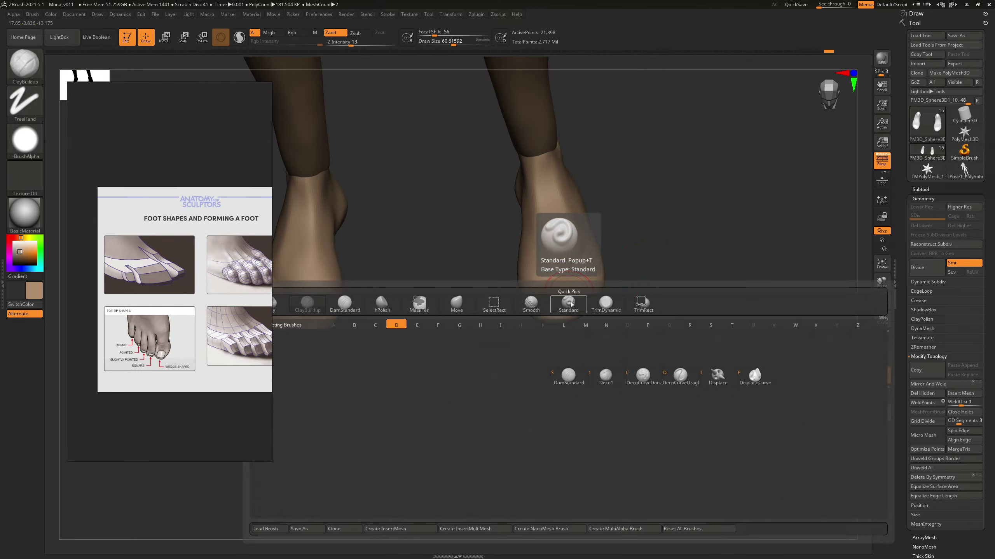
pyautogui.press('d')
pyautogui.press('s')
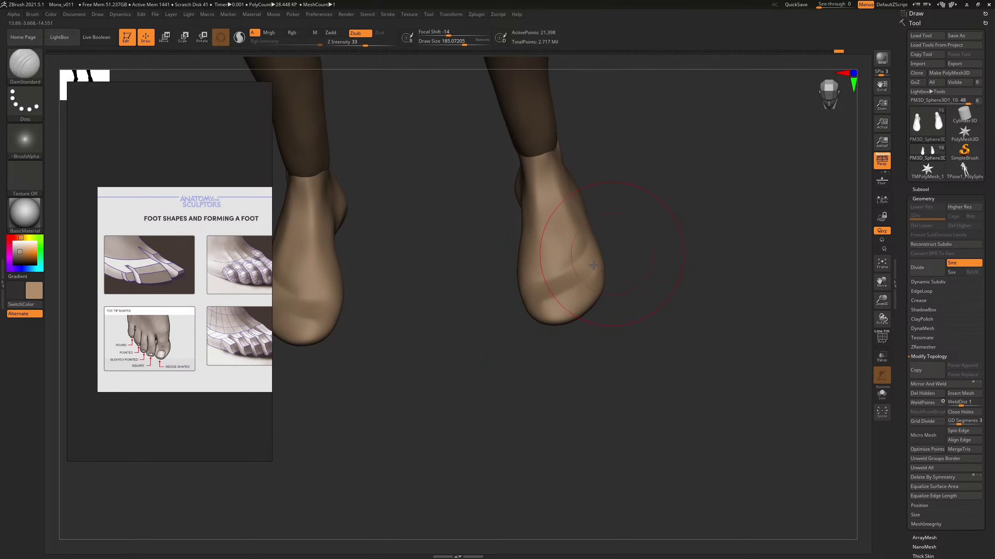
pyautogui.press('s')
pyautogui.moveTo(539, 285); pyautogui.dragTo(523, 294)
pyautogui.moveTo(676, 218)
pyautogui.mouseDown()
pyautogui.moveTo(701, 215)
pyautogui.moveTo(628, 260)
pyautogui.mouseUp()
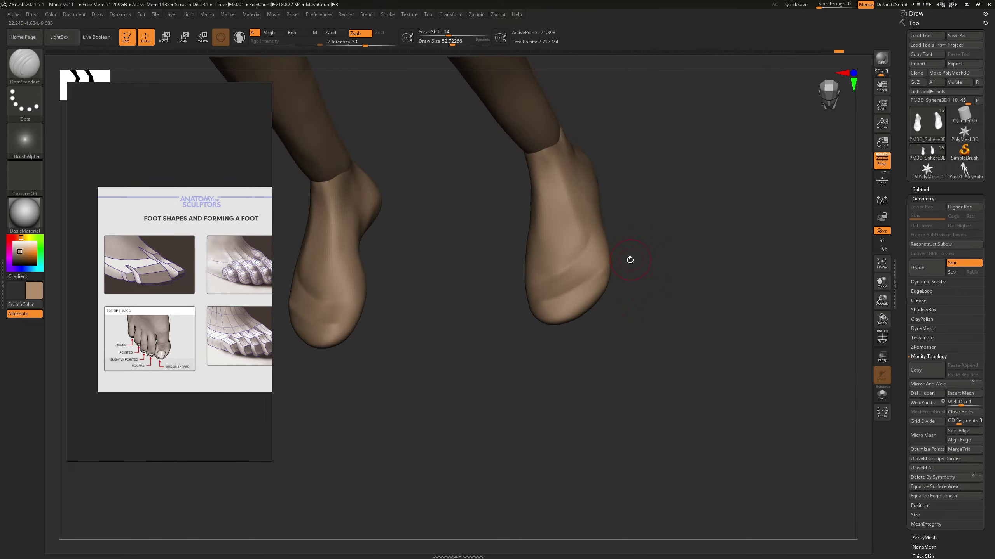
# Step: Flatten the top of the toe area with the TrimDynamic brush at a draw size of about 53
pyautogui.press('b')
pyautogui.press('t')
pyautogui.press('d')
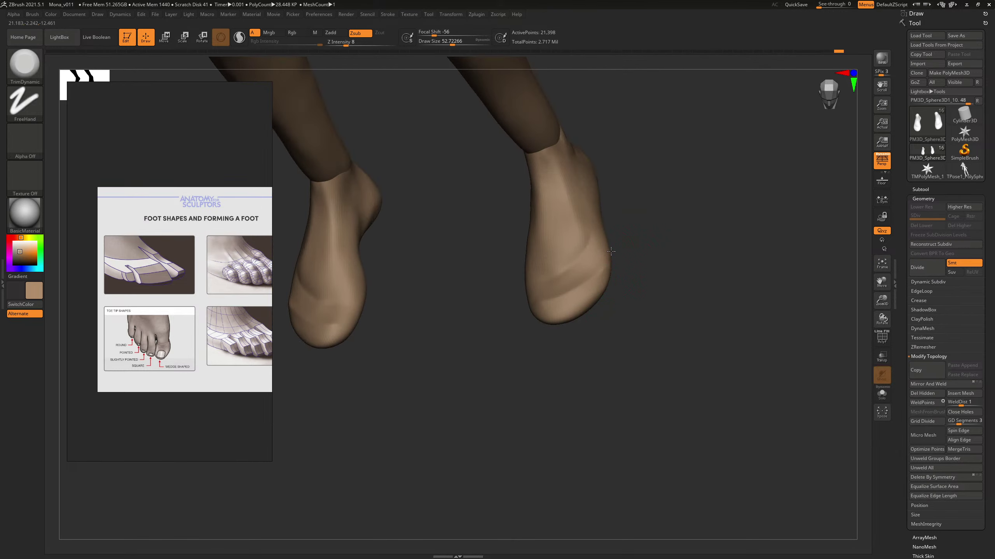
pyautogui.moveTo(646, 234); pyautogui.dragTo(622, 257)
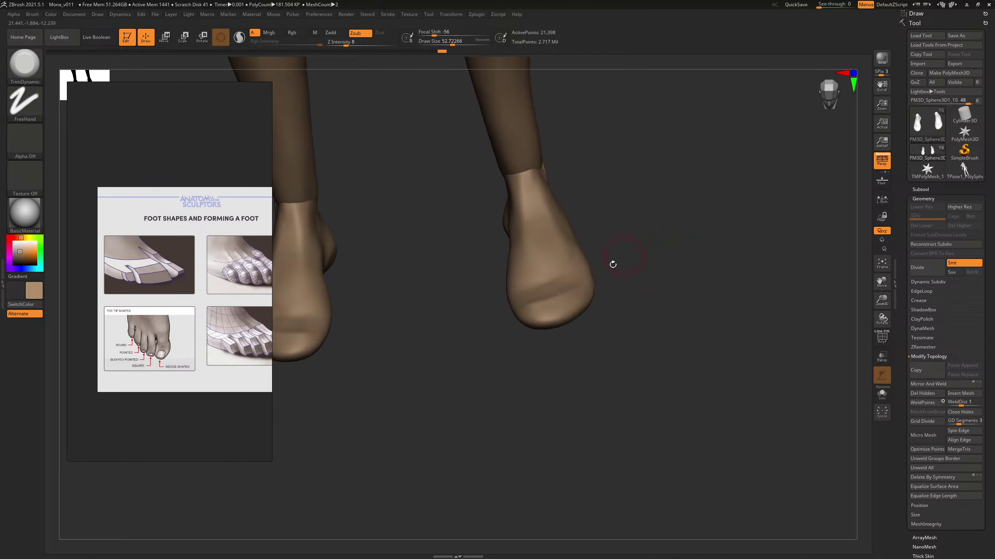
# Step: Deepen the crease behind the toes with the DamStandard brush at a draw size of about 97
pyautogui.press('b')
pyautogui.press('d')
pyautogui.press('s')
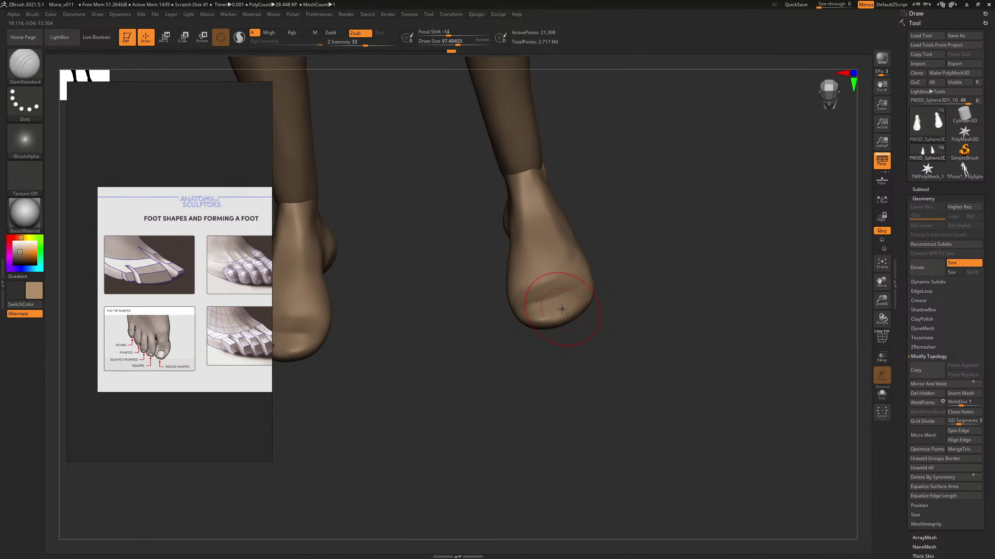
pyautogui.moveTo(631, 256)
pyautogui.mouseDown()
pyautogui.moveTo(674, 251)
pyautogui.moveTo(639, 260)
pyautogui.mouseUp()
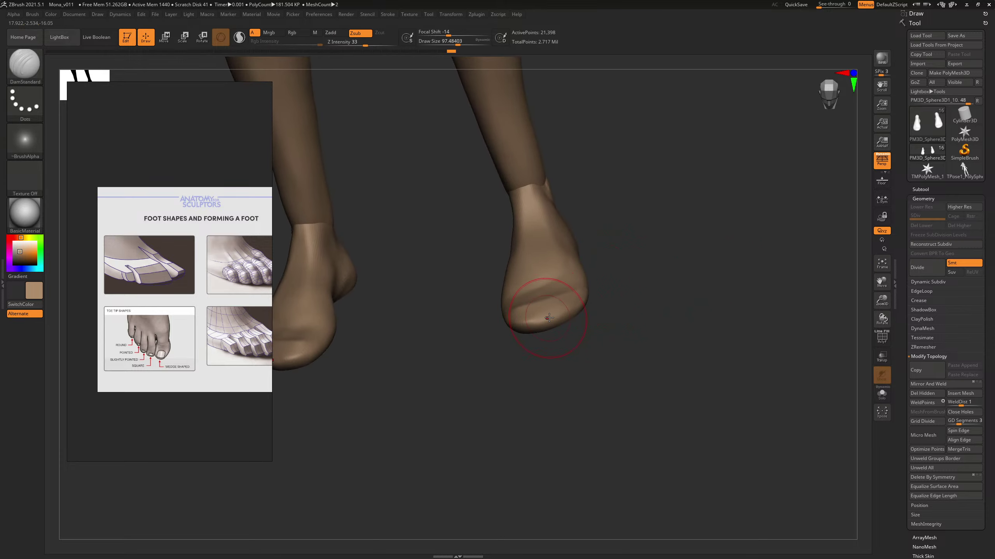
# Step: Build up the front of the toe mass with ClayBuildup at a draw size of about 66
pyautogui.press('b')
pyautogui.press('c')
pyautogui.press('b')
pyautogui.moveTo(620, 268)
pyautogui.mouseDown()
pyautogui.moveTo(624, 291)
pyautogui.moveTo(629, 251)
pyautogui.moveTo(560, 309)
pyautogui.mouseUp()
pyautogui.press('s')
pyautogui.click(550, 313)
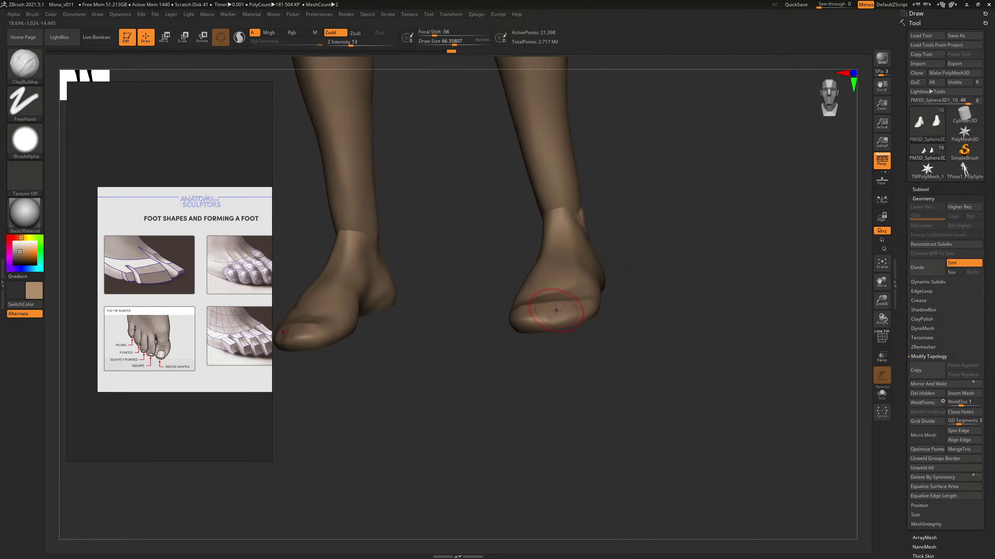
# Step: Carve along the toe area with DamStandard, undo the last stroke and reduce the draw size to about 48
pyautogui.moveTo(637, 253)
pyautogui.mouseDown()
pyautogui.moveTo(663, 240)
pyautogui.moveTo(655, 283)
pyautogui.moveTo(603, 311)
pyautogui.mouseUp()
pyautogui.press('b')
pyautogui.press('d')
pyautogui.press('s')
pyautogui.press('s')
pyautogui.click(532, 310)
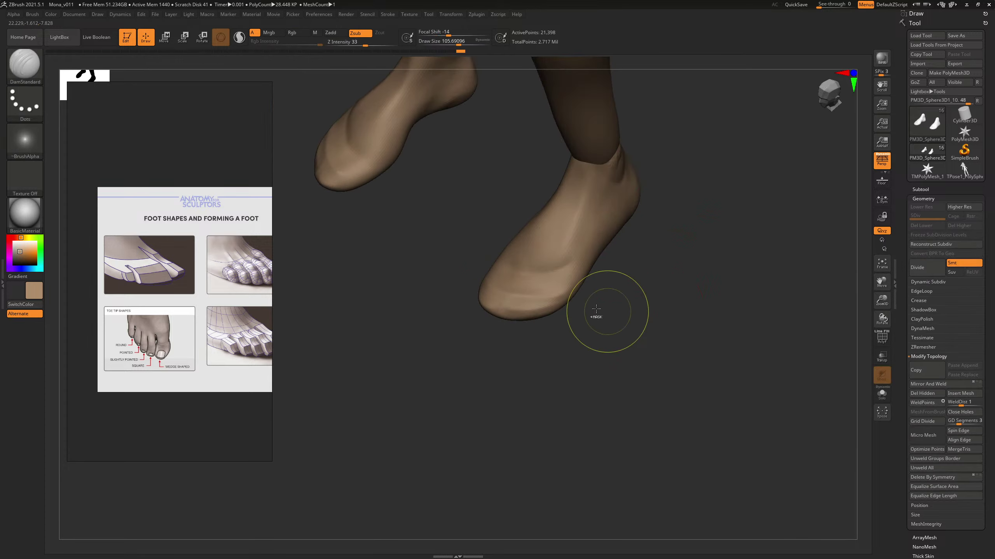
pyautogui.hotkey('ctrl', 'z')
pyautogui.press('s')
pyautogui.click(510, 305)
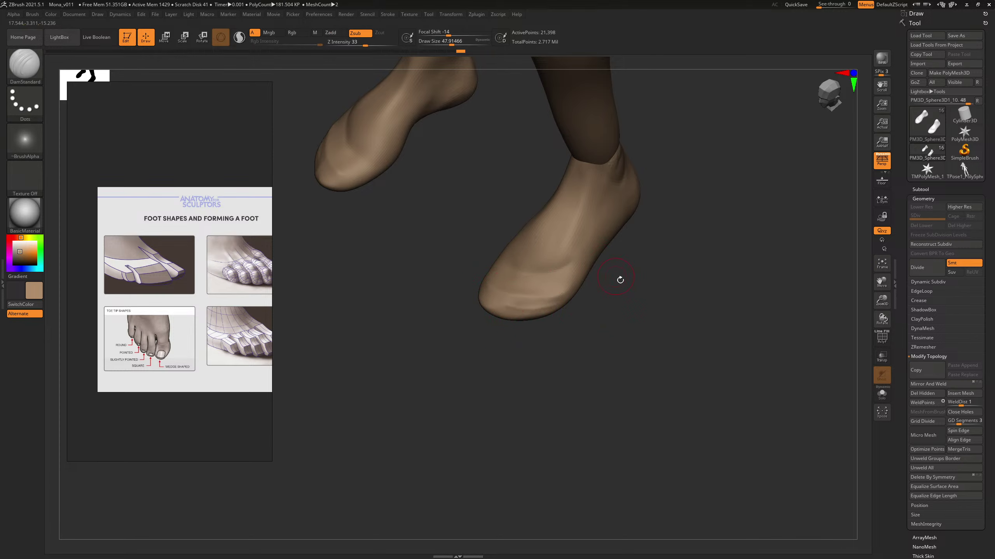
# Step: Carve the groove separating the big toe from the other toes with DamStandard at draw sizes of about 101 and 83
pyautogui.moveTo(620, 280); pyautogui.dragTo(485, 311)
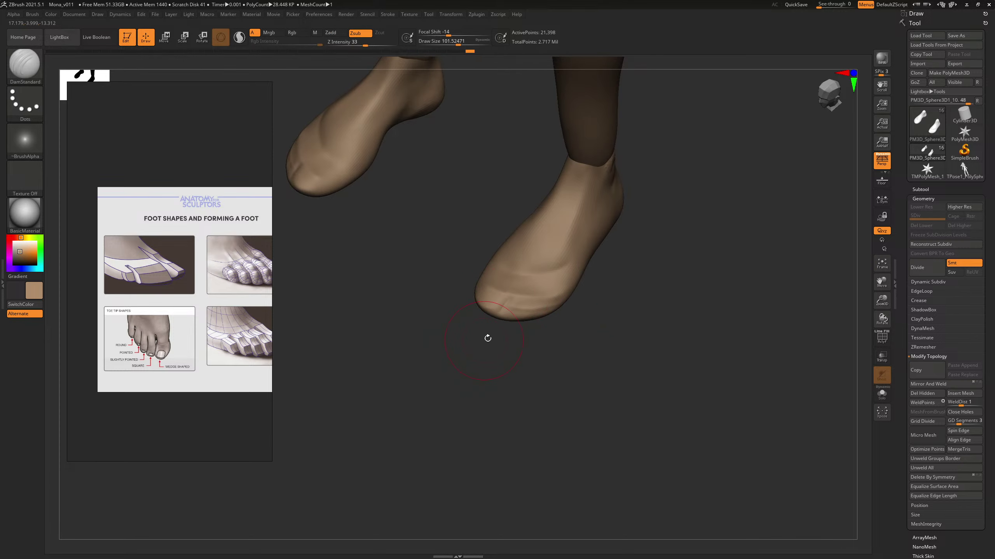
pyautogui.moveTo(608, 313); pyautogui.dragTo(495, 288)
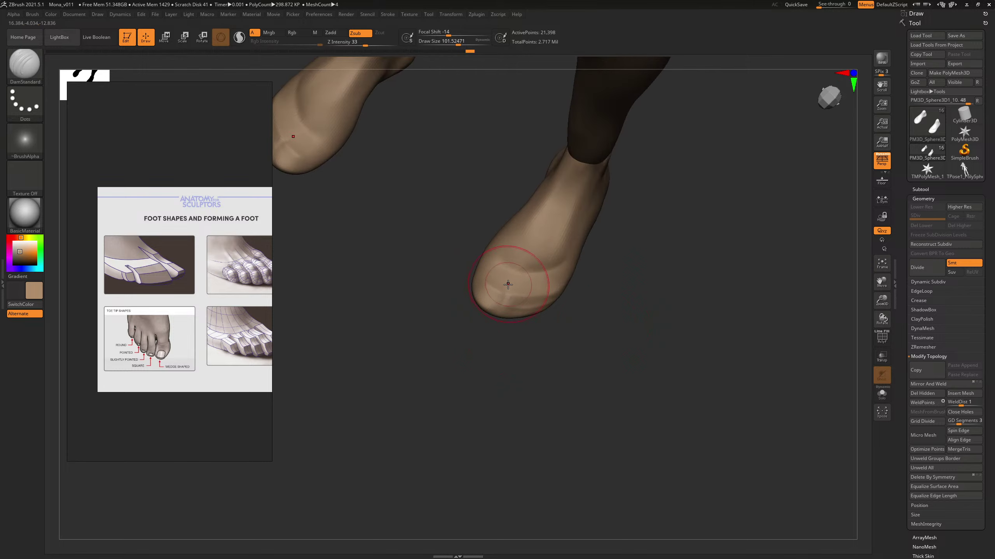
pyautogui.press('[')
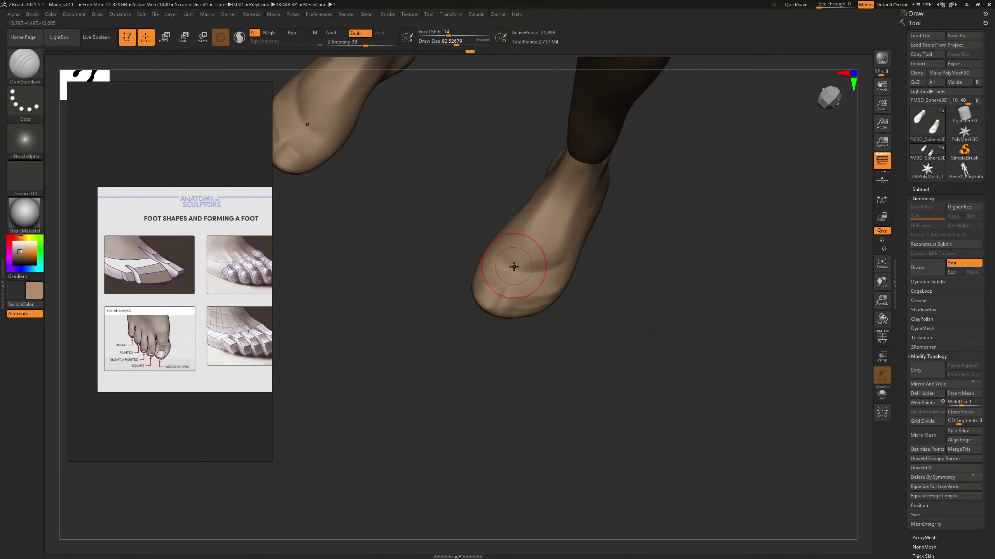
# Step: Adjust the side profile of the forefoot with the Move brush at a draw size of about 83
pyautogui.moveTo(614, 296); pyautogui.dragTo(688, 246)
pyautogui.keyDown('ctrl'); pyautogui.moveTo(721, 239); pyautogui.dragTo(717, 336, button='right'); pyautogui.keyUp('ctrl')
pyautogui.moveTo(717, 336)
pyautogui.mouseDown()
pyautogui.moveTo(682, 297)
pyautogui.moveTo(717, 266)
pyautogui.mouseUp()
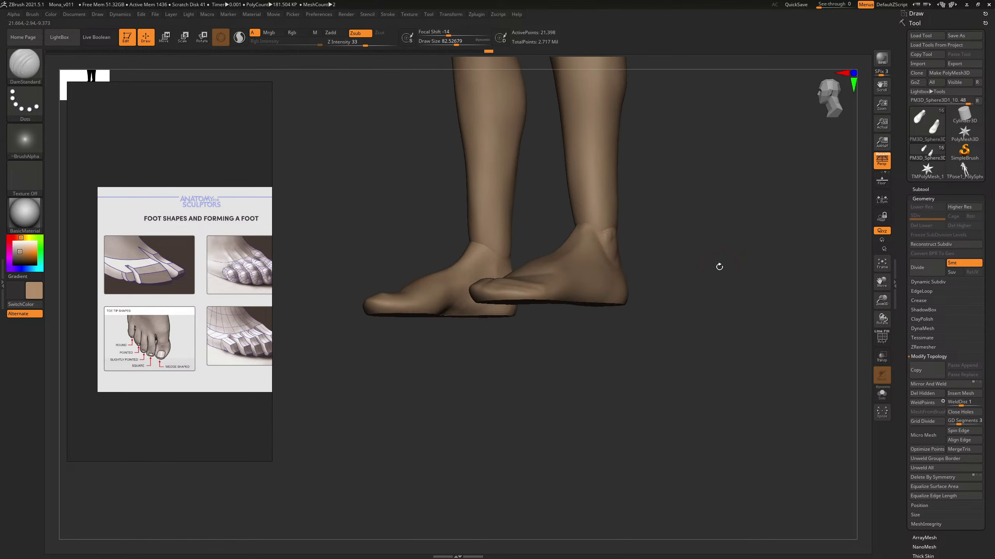
pyautogui.press('b')
pyautogui.press('m')
pyautogui.press('v')
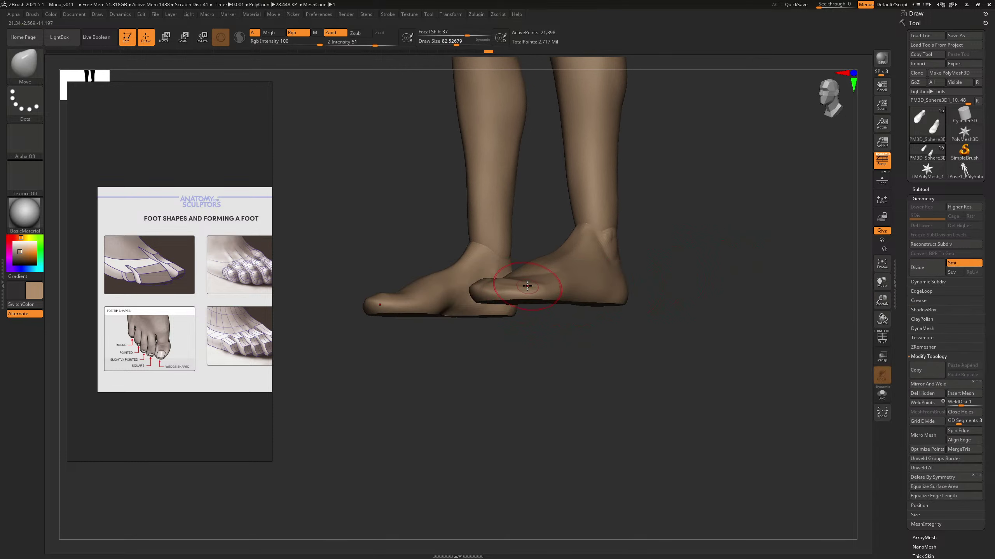
# Step: Work on the foot's underside with ClayBuildup at a draw size of about 94
pyautogui.moveTo(646, 254)
pyautogui.mouseDown()
pyautogui.moveTo(730, 224)
pyautogui.moveTo(663, 195)
pyautogui.moveTo(411, 256)
pyautogui.moveTo(418, 251)
pyautogui.mouseUp()
pyautogui.press('b')
pyautogui.press('c')
pyautogui.press('b')
pyautogui.press('s')
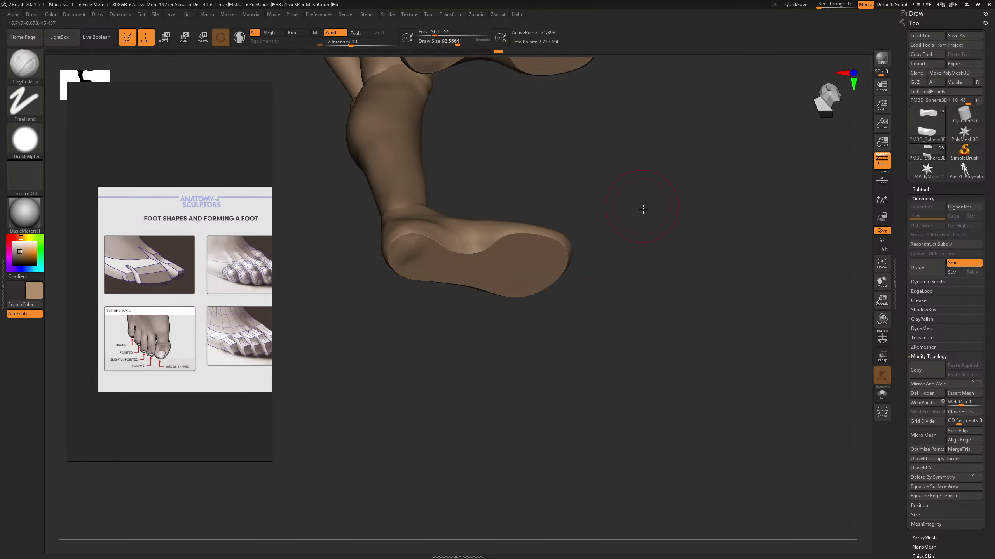
# Step: Show the polygon wireframe and try to remesh the feet with ZRemesher at a target polygon count of 0.5
pyautogui.moveTo(642, 205); pyautogui.dragTo(653, 225)
pyautogui.hotkey('shift', 'f')
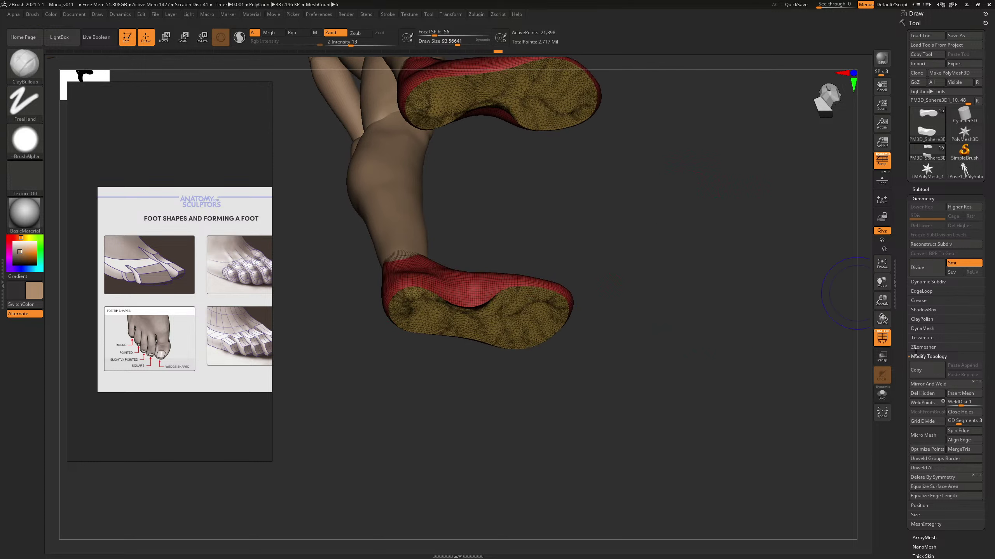
pyautogui.click(922, 199)
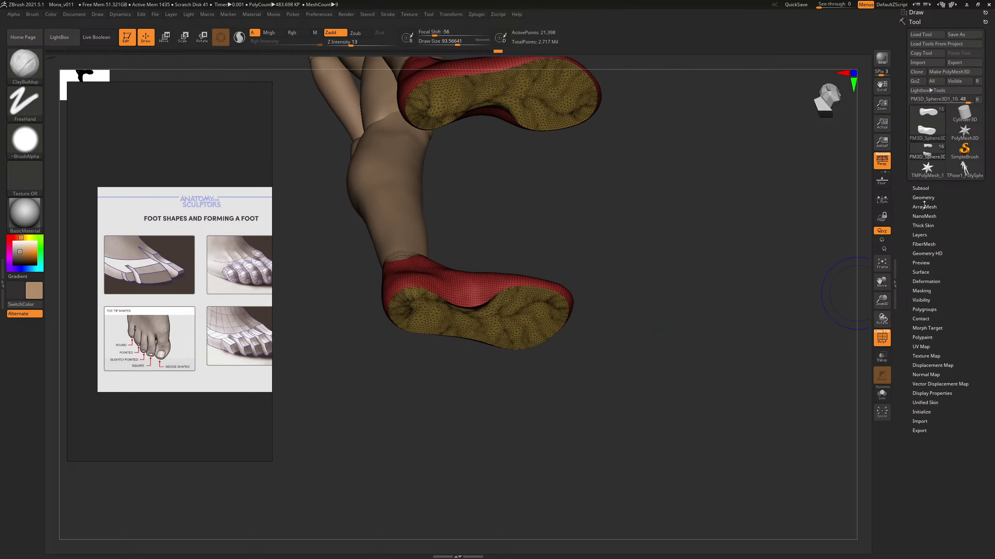
pyautogui.click(925, 200)
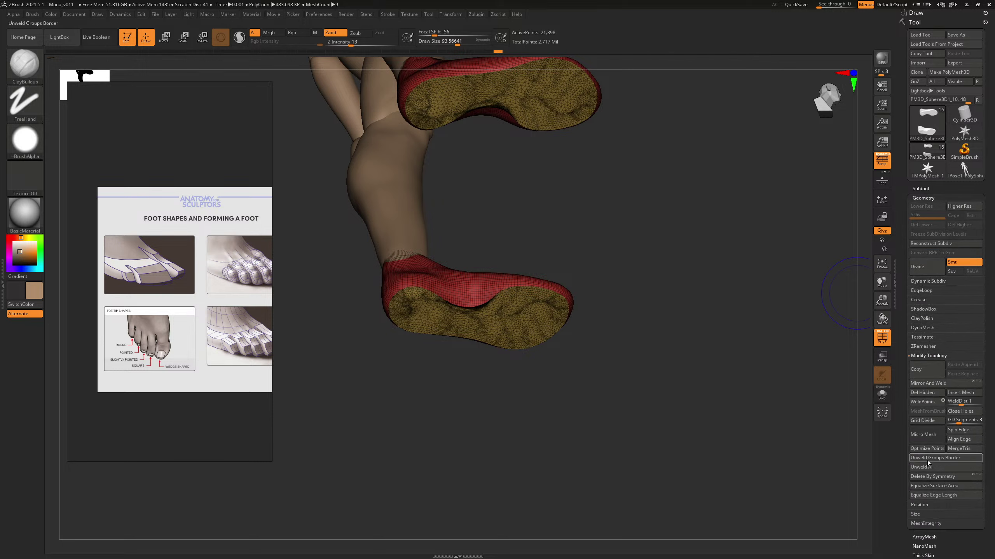
pyautogui.click(930, 346)
pyautogui.click(926, 361)
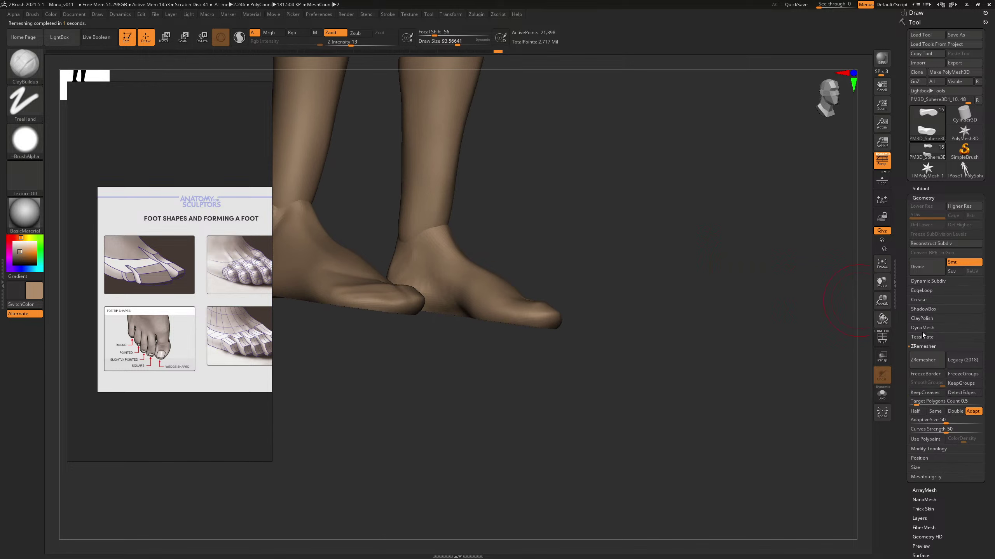
# Step: Convert the feet to a DynaMesh at resolution 128 and inspect the resulting wireframe
pyautogui.click(923, 328)
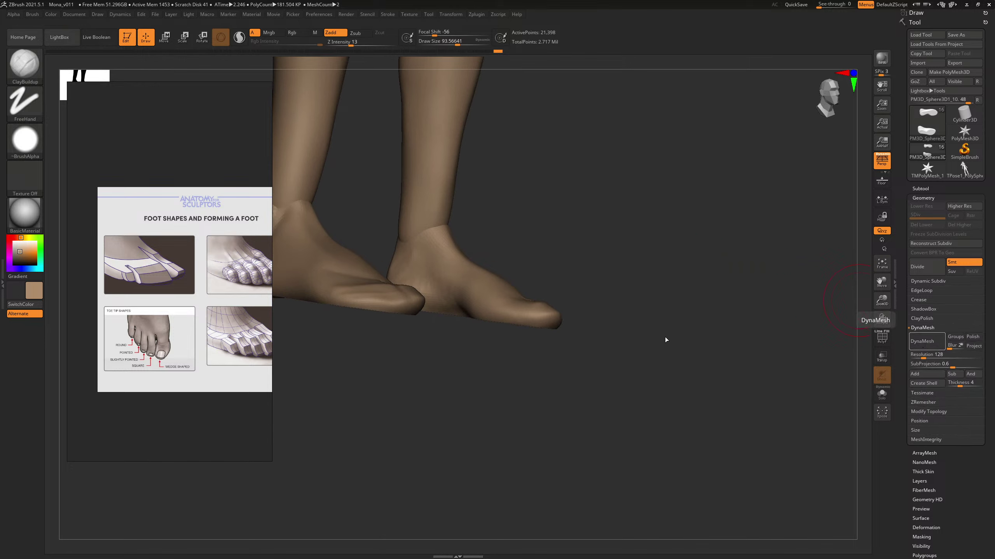
pyautogui.hotkey('shift', 'f')
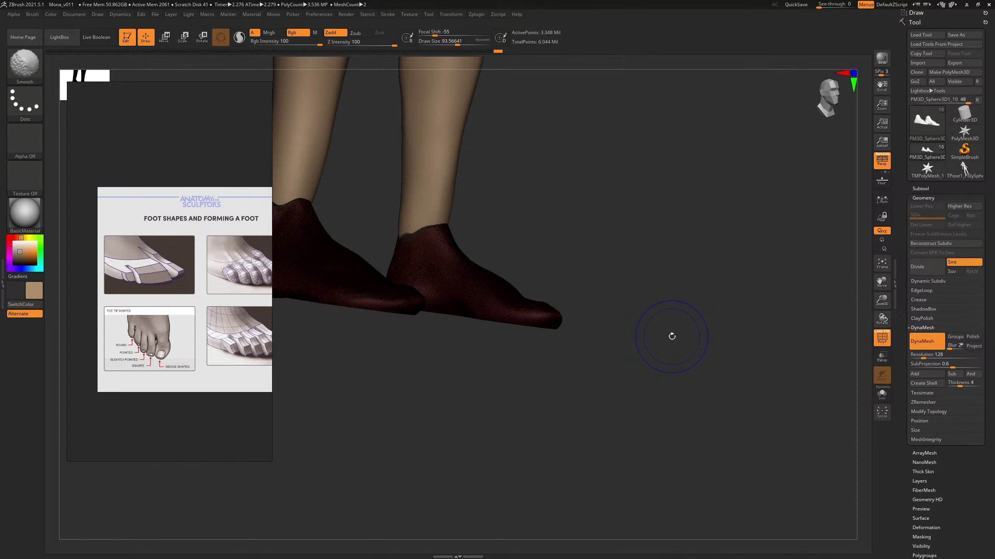
pyautogui.hotkey('shift', 'f')
pyautogui.moveTo(682, 328); pyautogui.dragTo(655, 335)
pyautogui.hotkey('shift', 'f')
pyautogui.hotkey('shift', 'f')
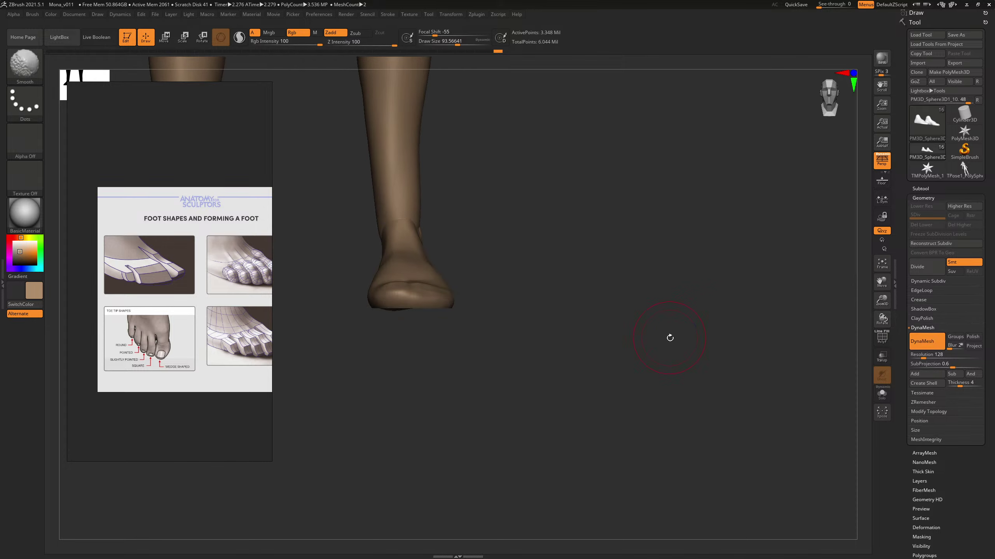
# Step: Set the DynaMesh resolution to 16 and try to remesh the feet
pyautogui.click(928, 354)
pyautogui.write('16')
pyautogui.press('Return')
pyautogui.hotkey('shift', 'f')
pyautogui.keyDown('alt'); pyautogui.moveTo(578, 301); pyautogui.dragTo(631, 314); pyautogui.keyUp('alt')
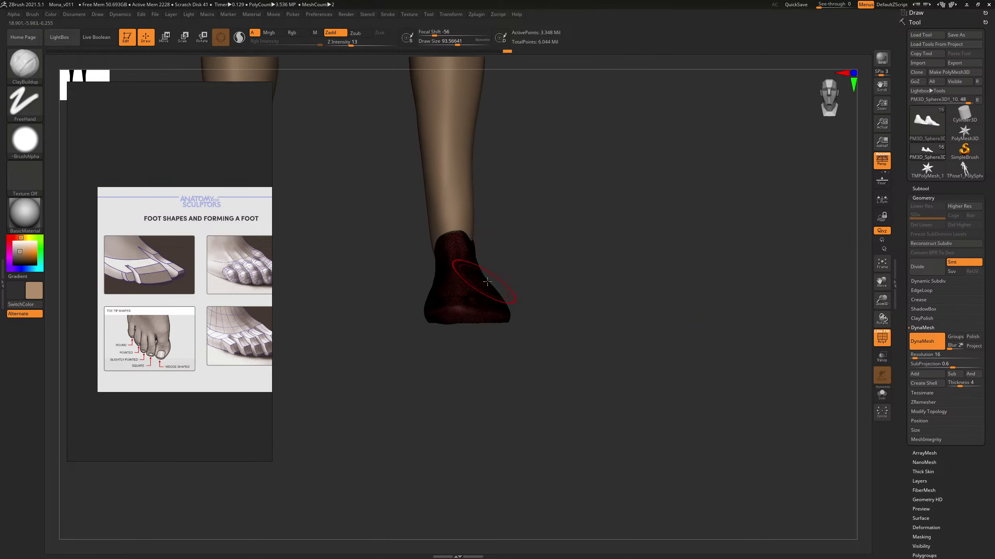
pyautogui.moveTo(668, 386); pyautogui.dragTo(584, 351)
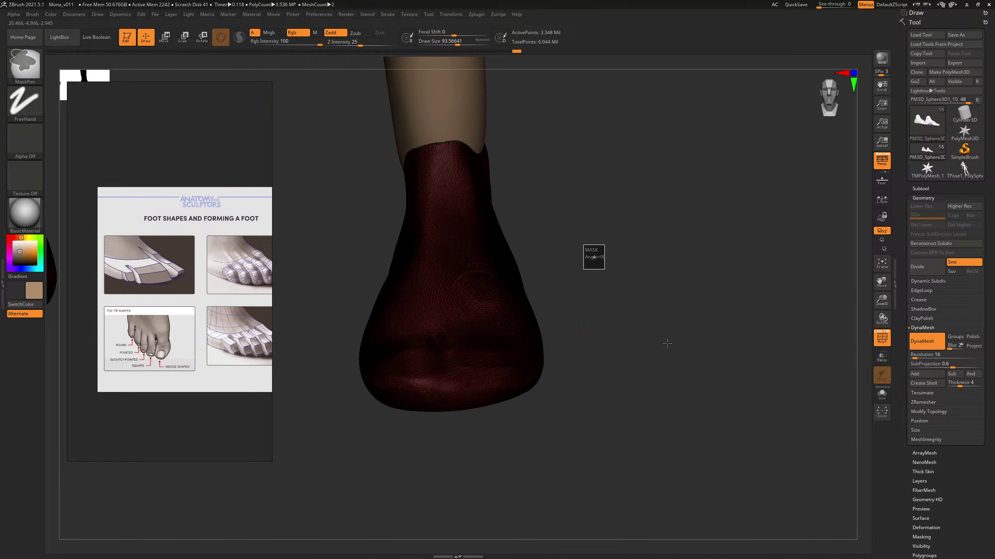
pyautogui.keyDown('ctrl'); pyautogui.moveTo(592, 258); pyautogui.dragTo(669, 347); pyautogui.keyUp('ctrl')
pyautogui.hotkey('ctrl', 'z')
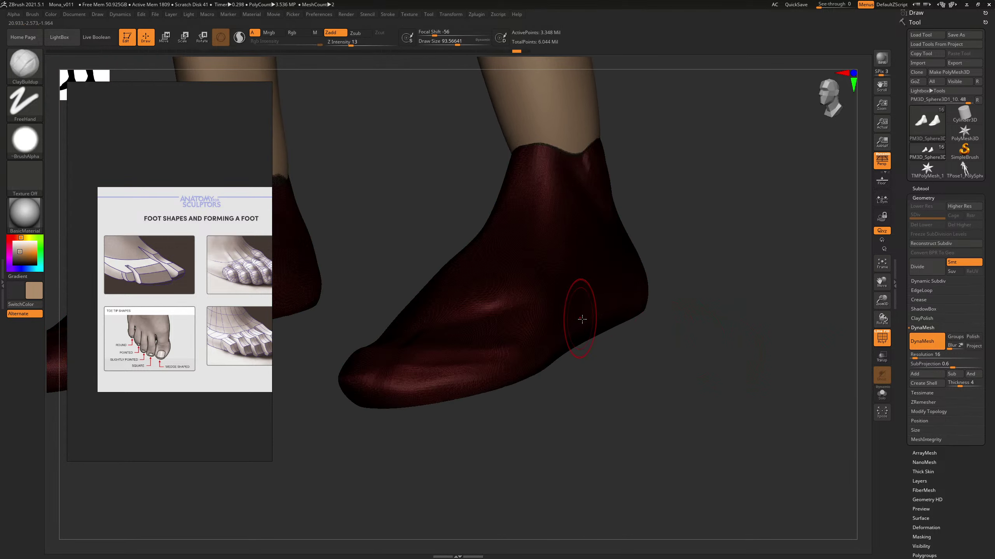
# Step: Add a small stroke on the instep, remesh the feet at DynaMesh resolution 16 and smooth the bump away
pyautogui.press('b')
pyautogui.press('s')
pyautogui.press('m')
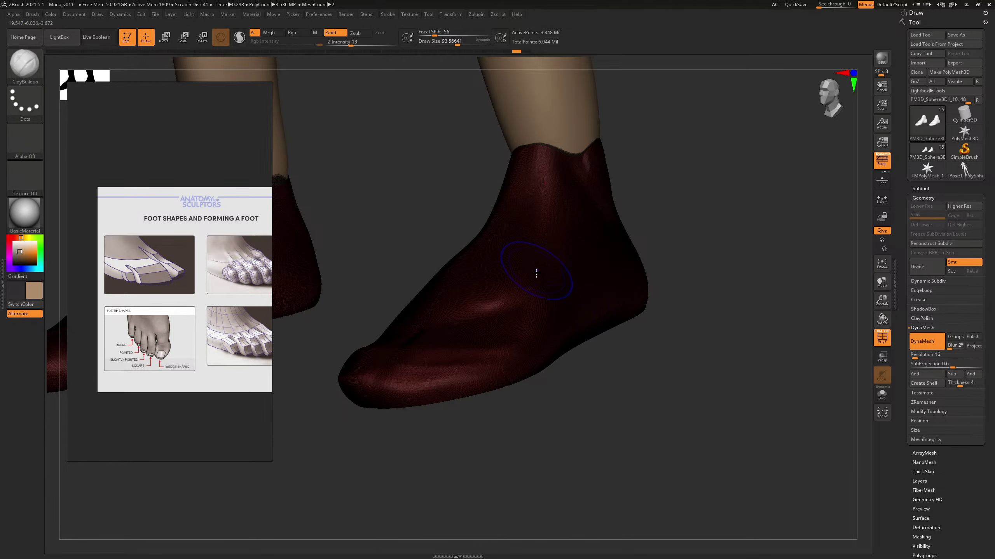
pyautogui.hotkey('shift', 'f')
pyautogui.press('s')
pyautogui.moveTo(509, 281); pyautogui.dragTo(496, 289)
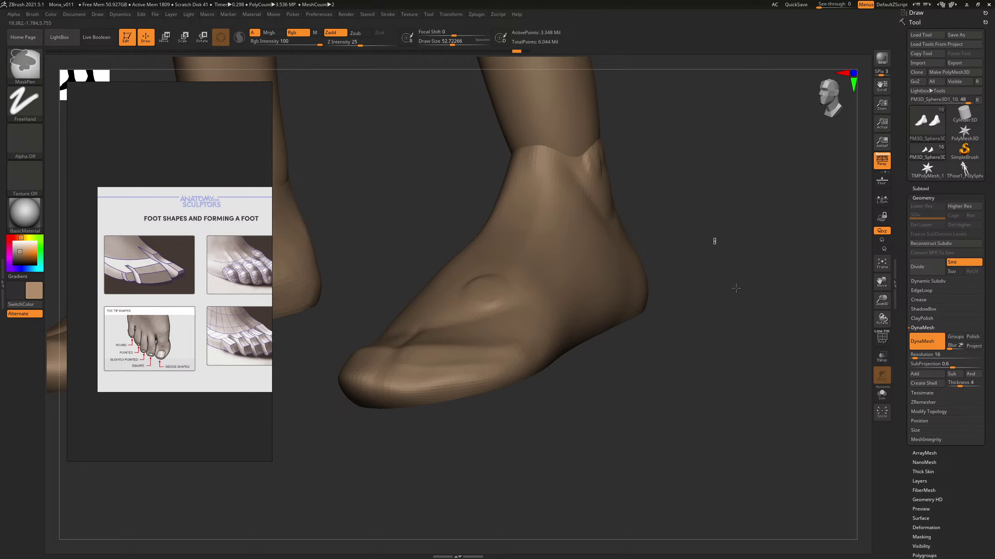
pyautogui.hotkey('ctrl', 'shift', 'z')
pyautogui.keyDown('shift'); pyautogui.moveTo(473, 282); pyautogui.dragTo(473, 291); pyautogui.keyUp('shift')
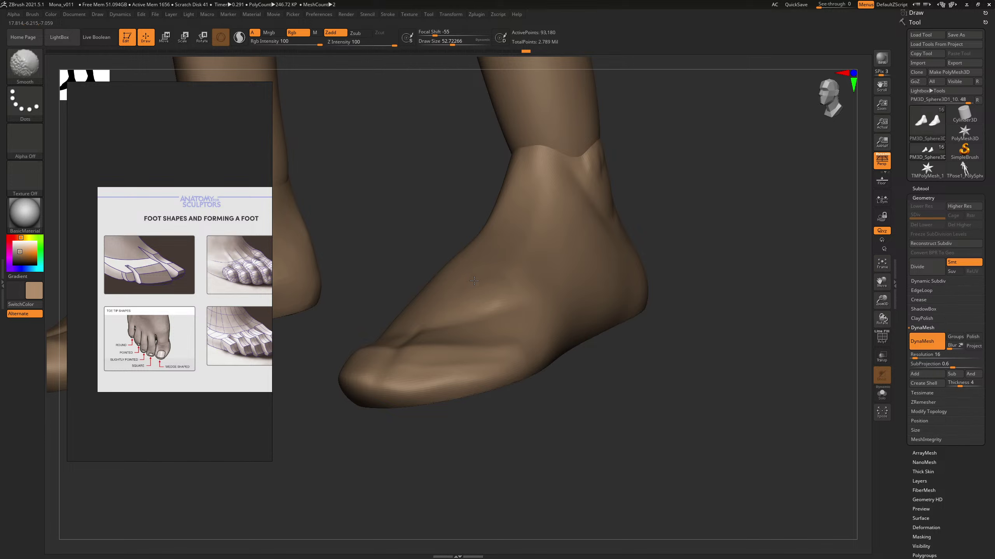
# Step: Smooth the foot's surface and reshape the outer toe area with the Move brush at a draw size of about 90
pyautogui.keyDown('shift'); pyautogui.moveTo(684, 259); pyautogui.dragTo(617, 235); pyautogui.keyUp('shift')
pyautogui.moveTo(693, 236); pyautogui.dragTo(677, 288)
pyautogui.moveTo(693, 288); pyautogui.dragTo(669, 271)
pyautogui.press('b')
pyautogui.press('c')
pyautogui.press('b')
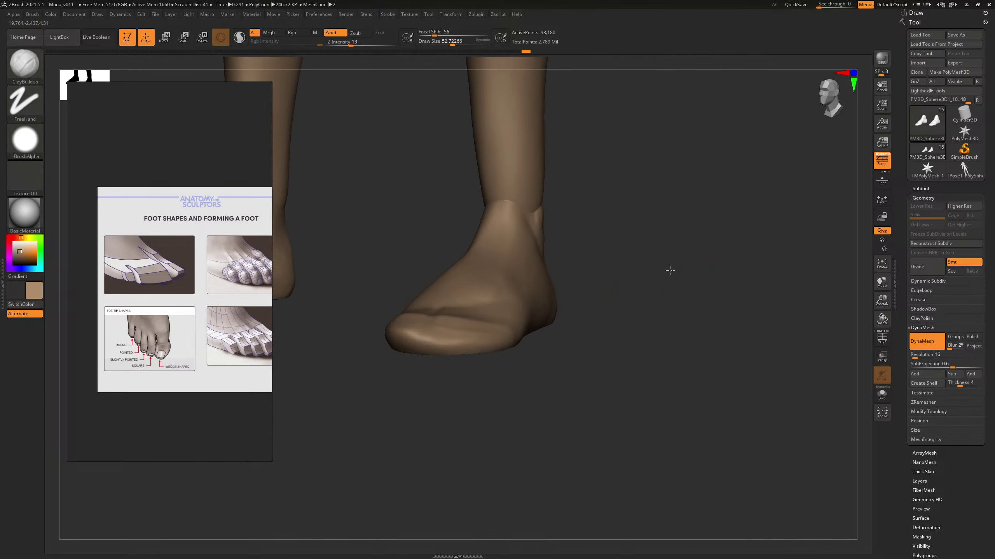
pyautogui.press('b')
pyautogui.press('m')
pyautogui.press('v')
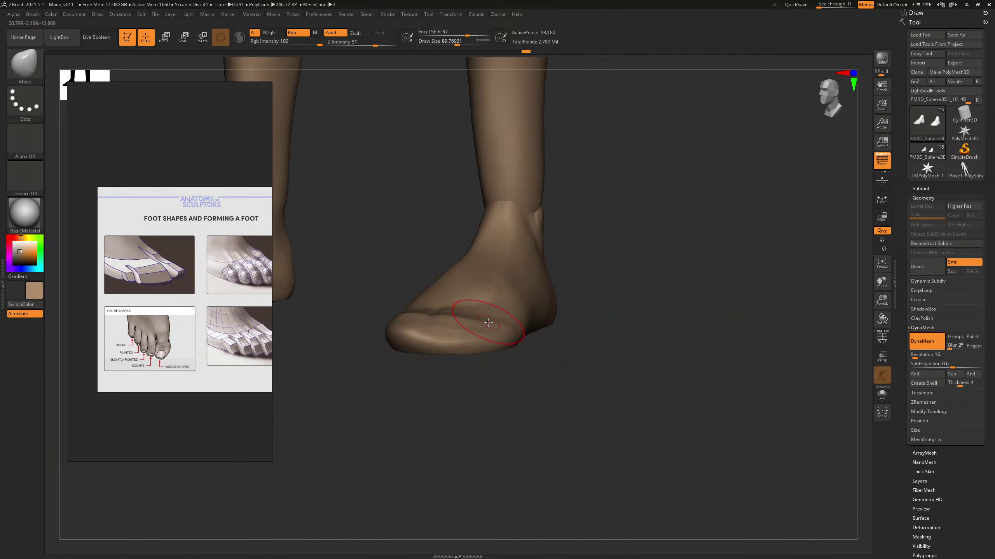
pyautogui.moveTo(622, 290)
pyautogui.mouseDown()
pyautogui.moveTo(575, 287)
pyautogui.moveTo(610, 289)
pyautogui.mouseUp()
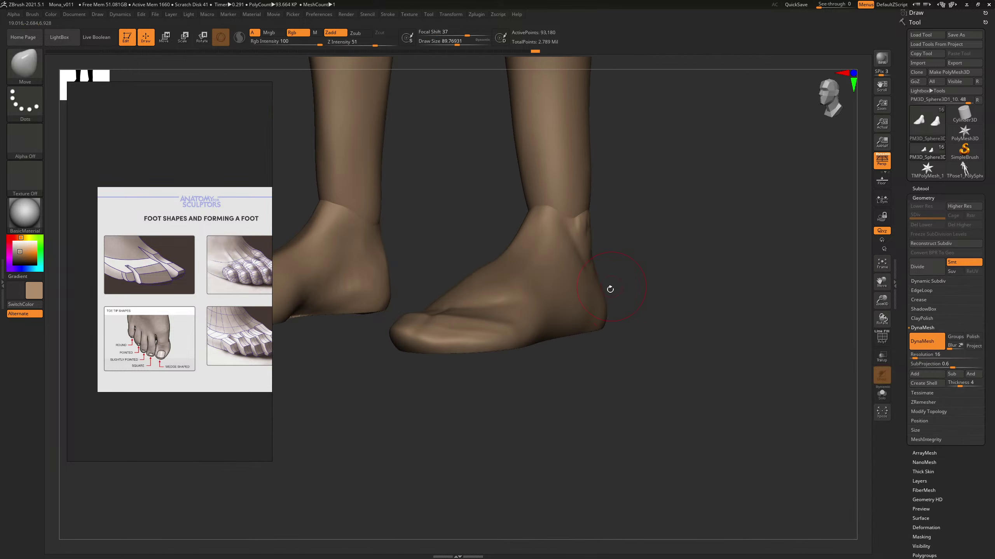
# Step: Flatten the top plane of the smaller toes with TrimDynamic at a draw size of about 58
pyautogui.press('b')
pyautogui.press('t')
pyautogui.press('d')
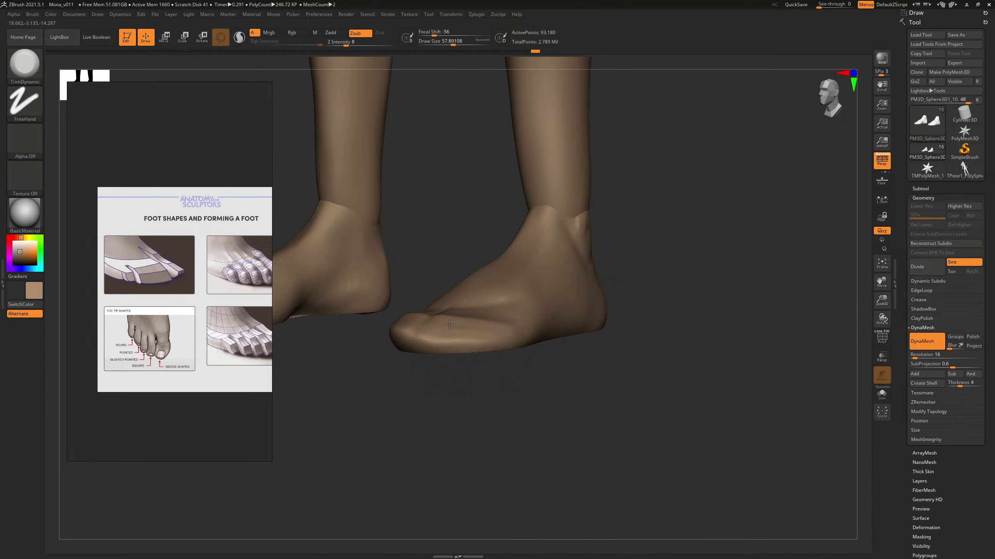
pyautogui.moveTo(481, 331); pyautogui.dragTo(462, 333)
pyautogui.moveTo(648, 318); pyautogui.dragTo(653, 362)
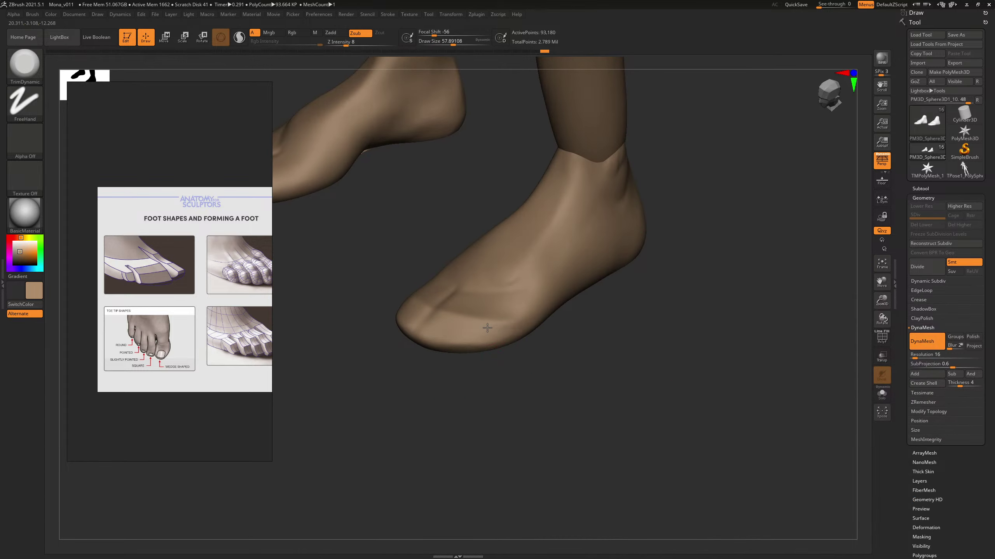
# Step: Build up the outer instep behind the small toes with ClayBuildup at a draw size of about 83, smoothing the strokes
pyautogui.moveTo(638, 302); pyautogui.dragTo(650, 319)
pyautogui.press('b')
pyautogui.press('c')
pyautogui.press('b')
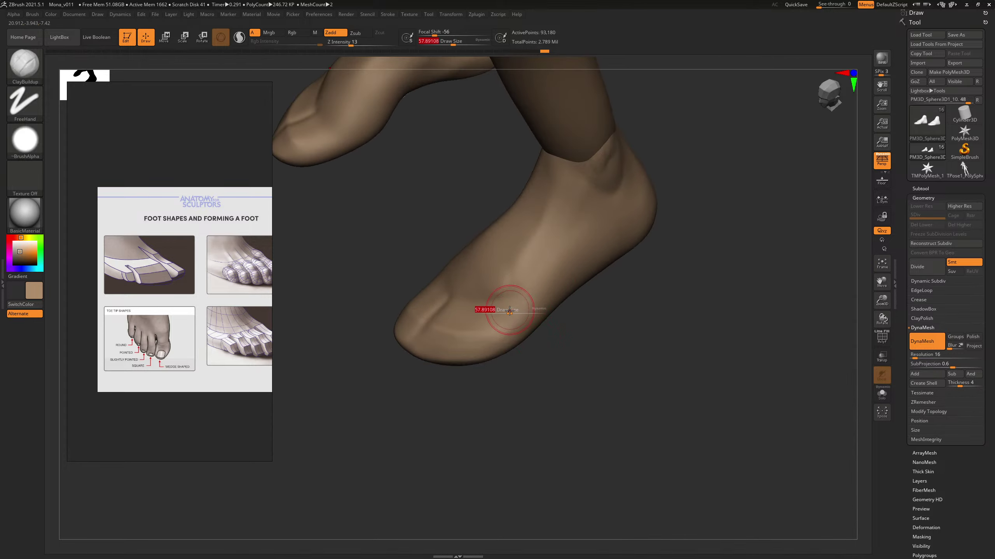
pyautogui.moveTo(525, 299); pyautogui.dragTo(543, 289)
pyautogui.moveTo(639, 300); pyautogui.dragTo(659, 301)
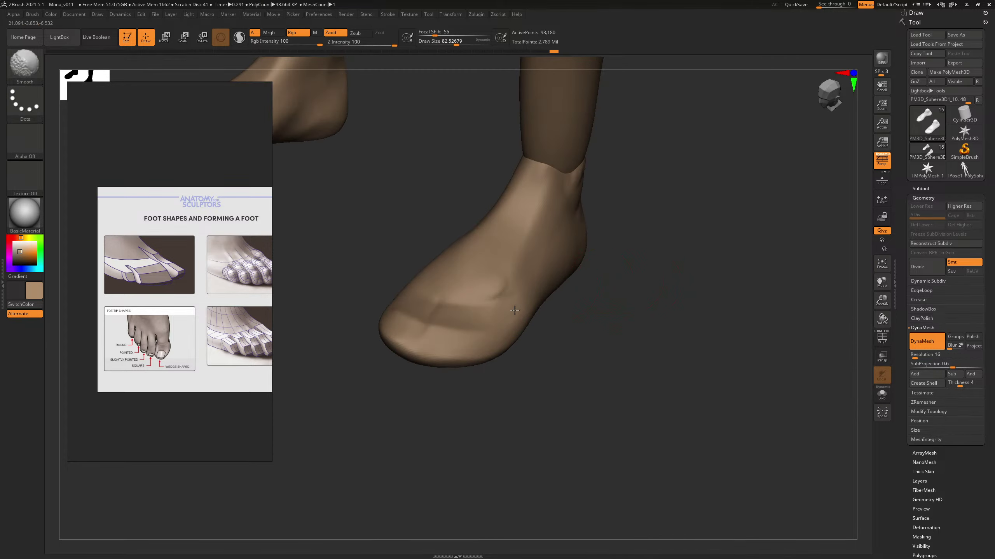
pyautogui.keyDown('shift'); pyautogui.moveTo(512, 307); pyautogui.dragTo(515, 312); pyautogui.keyUp('shift')
pyautogui.moveTo(633, 267); pyautogui.dragTo(643, 270)
pyautogui.moveTo(488, 293)
pyautogui.mouseDown()
pyautogui.moveTo(506, 286)
pyautogui.moveTo(501, 266)
pyautogui.mouseUp()
pyautogui.keyDown('alt'); pyautogui.moveTo(665, 250); pyautogui.dragTo(631, 322); pyautogui.keyUp('alt')
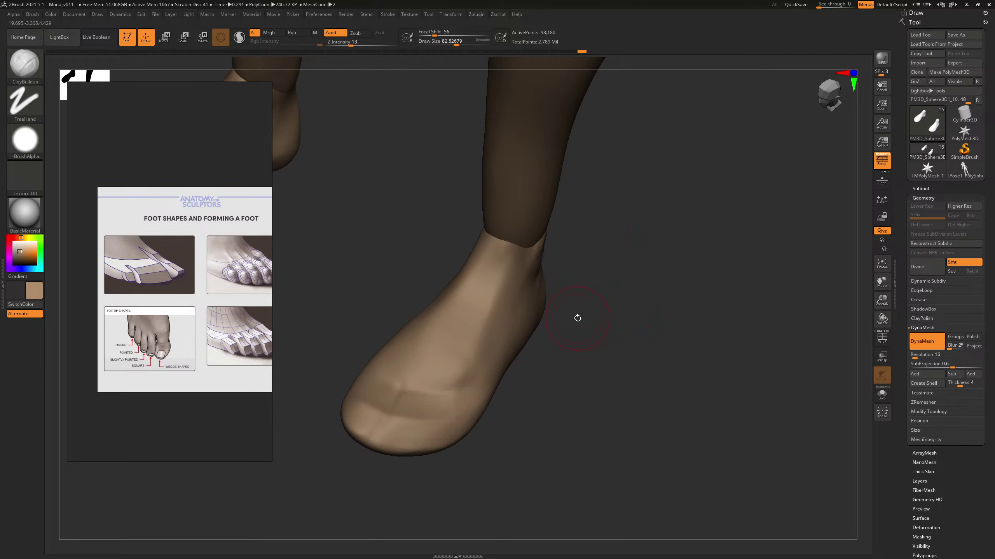
# Step: Bring the leg and foot shapes sheet with the donut-shaped heel diagram into view on the reference board
pyautogui.scroll(-5, 196, 330)
pyautogui.moveTo(258, 317); pyautogui.dragTo(164, 319, button='middle')
pyautogui.scroll(3, 164, 319)
pyautogui.scroll(5, 164, 321)
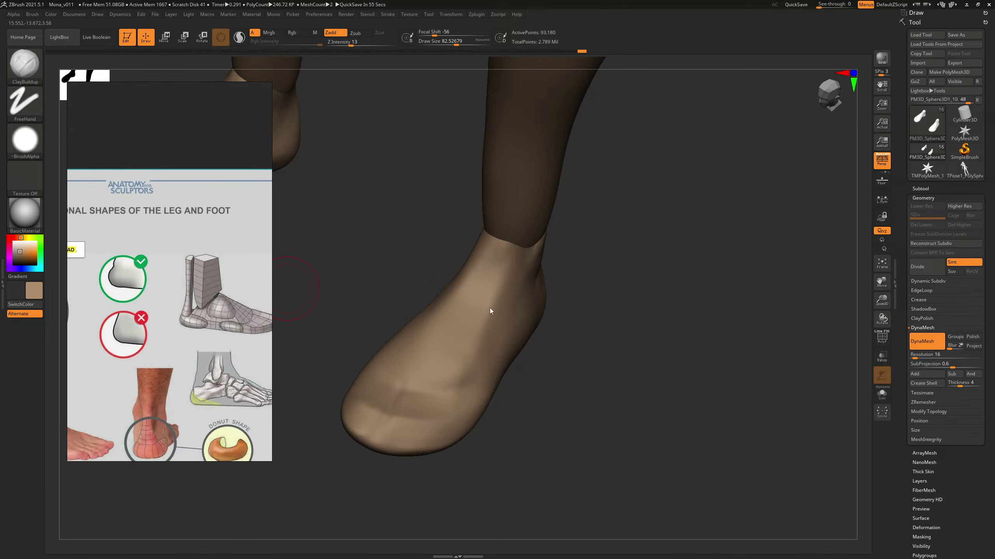
# Step: Position the heel diagrams on the reference board and build up the top of the foot with ClayBuildup at a draw size of about 106
pyautogui.moveTo(165, 364); pyautogui.dragTo(269, 351, button='middle')
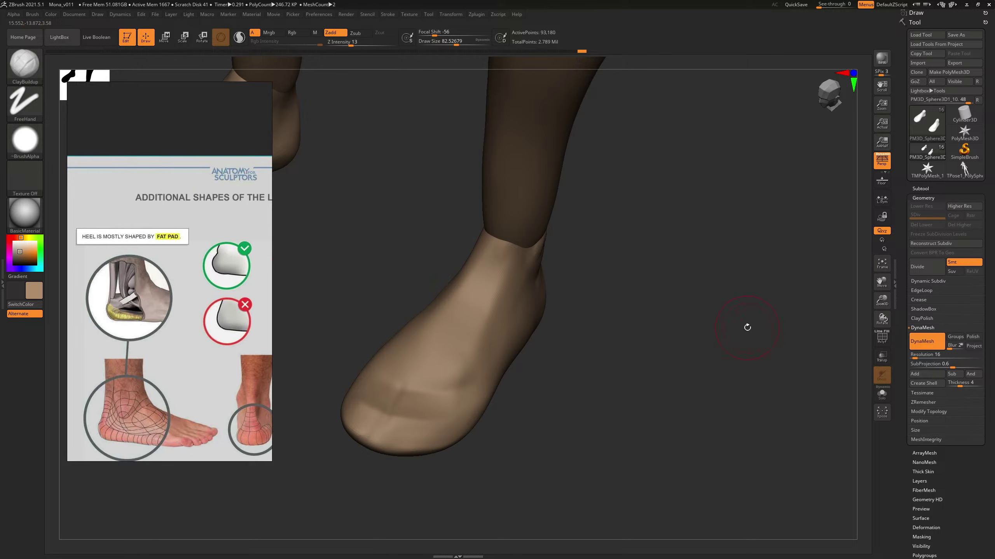
pyautogui.press(']')
pyautogui.press('s')
pyautogui.moveTo(490, 305); pyautogui.dragTo(493, 305)
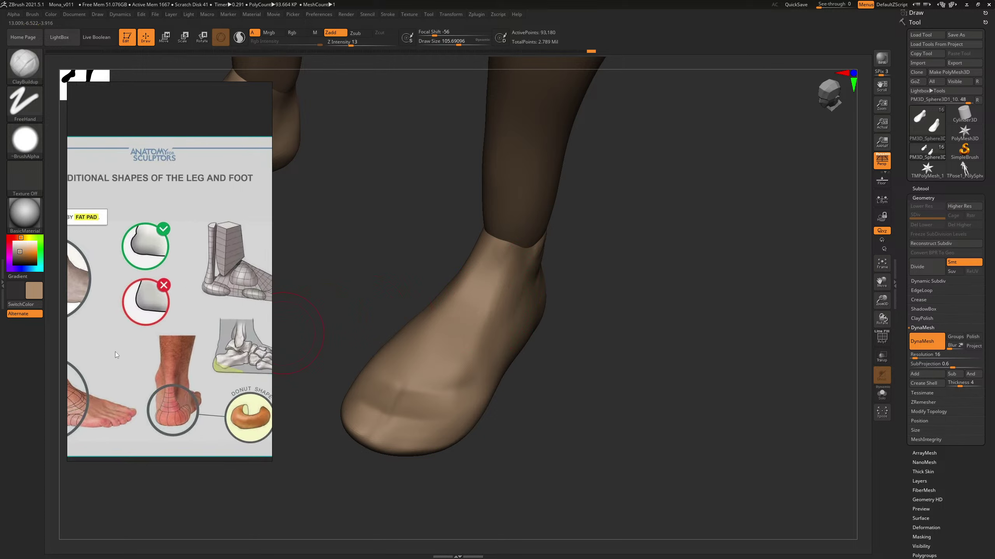
pyautogui.moveTo(642, 307); pyautogui.dragTo(588, 300)
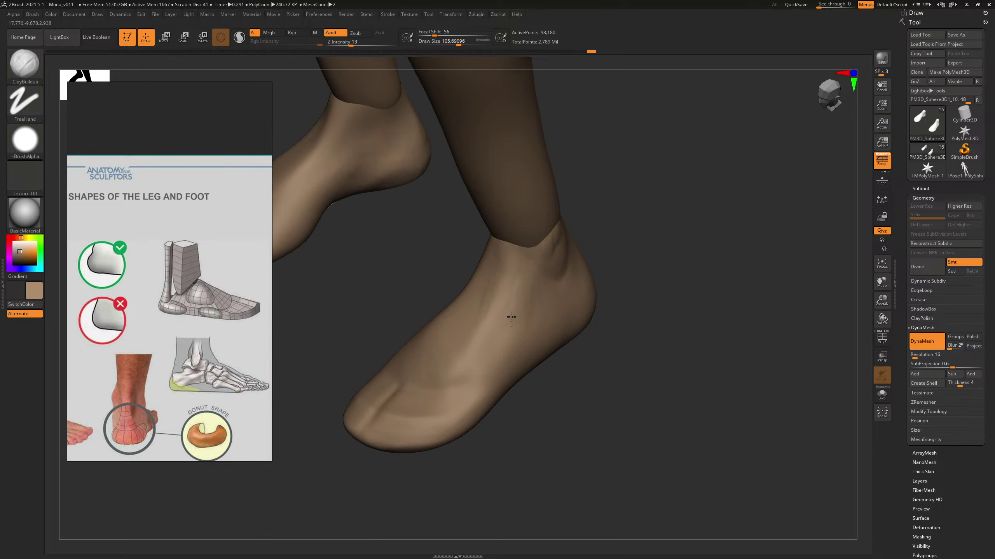
pyautogui.moveTo(480, 309); pyautogui.dragTo(479, 301)
pyautogui.moveTo(644, 297); pyautogui.dragTo(693, 303)
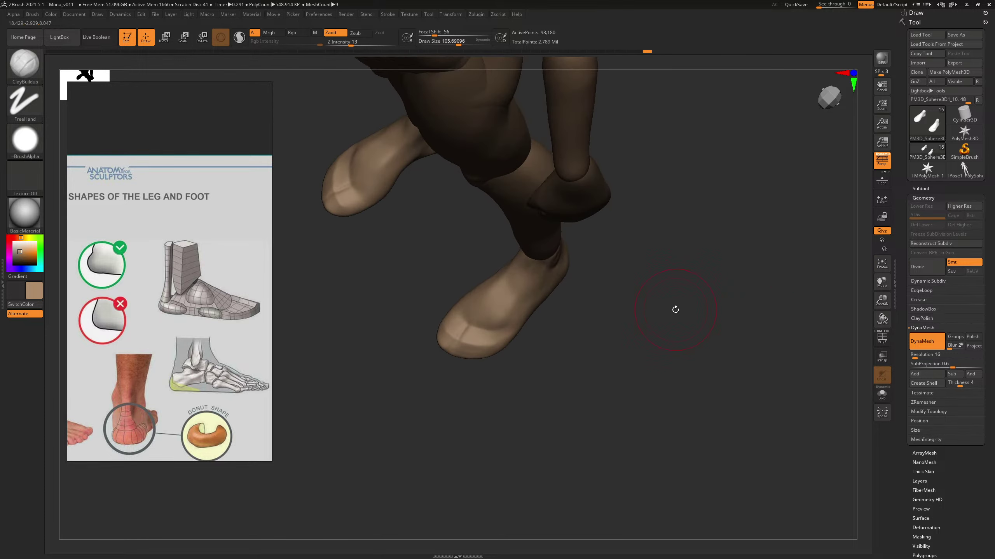
# Step: Reshape the front edge of the toe area with the Move brush at a draw size of about 94
pyautogui.press('b')
pyautogui.press('m')
pyautogui.press('v')
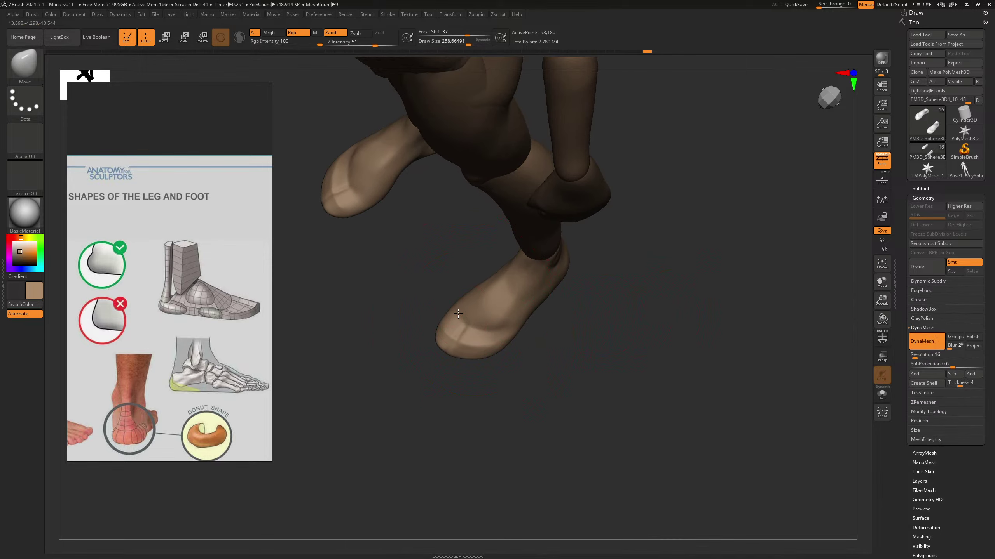
pyautogui.moveTo(439, 342)
pyautogui.mouseDown()
pyautogui.moveTo(498, 357)
pyautogui.moveTo(440, 339)
pyautogui.moveTo(444, 330)
pyautogui.mouseUp()
pyautogui.press('[')
pyautogui.press('s')
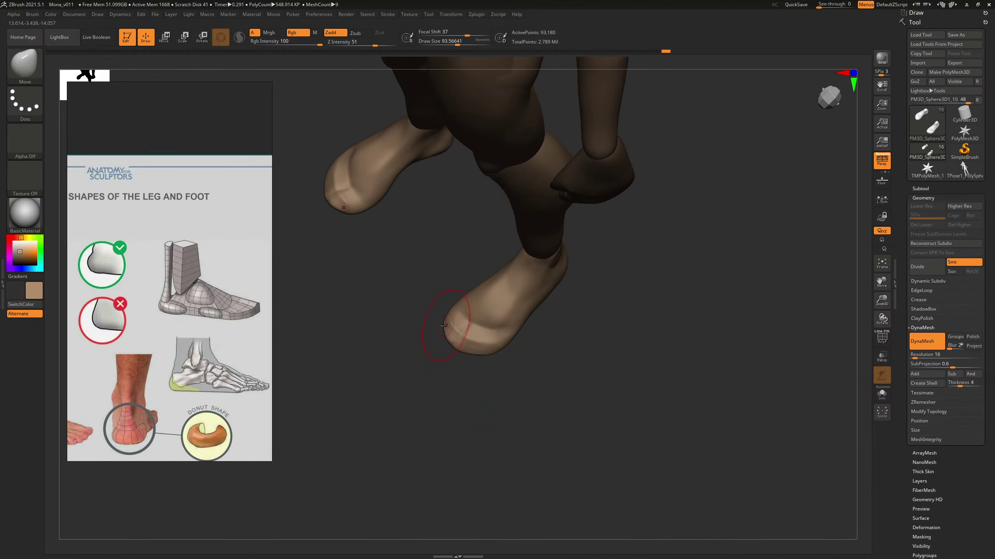
# Step: Sculpt the fat pad on the underside of the heel with ClayBuildup at a draw size of about 86, smoothing the strokes
pyautogui.moveTo(616, 340)
pyautogui.keyDown('shift'); pyautogui.mouseDown()
pyautogui.moveTo(629, 250)
pyautogui.moveTo(702, 266)
pyautogui.moveTo(593, 285)
pyautogui.moveTo(647, 282)
pyautogui.moveTo(666, 215)
pyautogui.mouseUp(); pyautogui.keyUp('shift')
pyautogui.press('b')
pyautogui.press('c')
pyautogui.press('b')
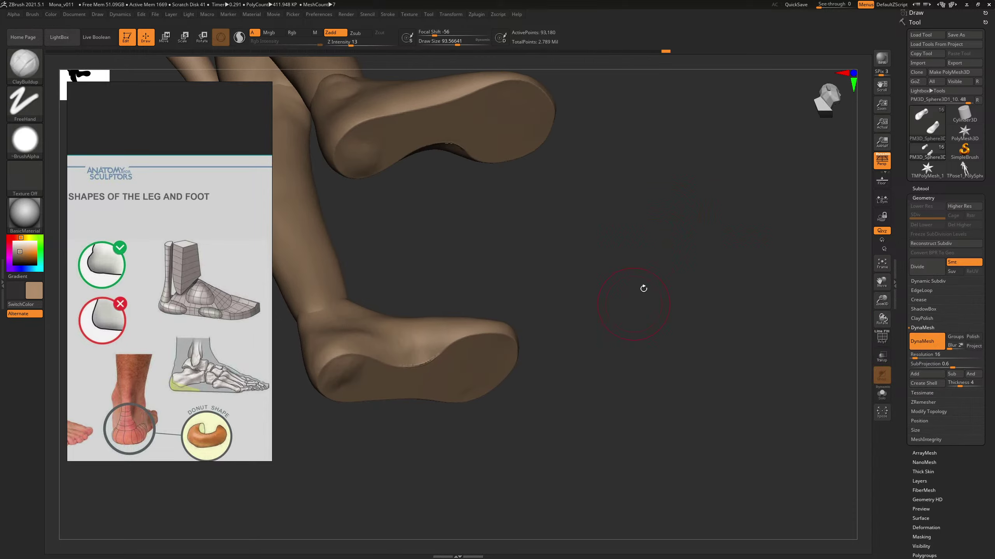
pyautogui.keyDown('alt'); pyautogui.moveTo(644, 287); pyautogui.dragTo(680, 214); pyautogui.keyUp('alt')
pyautogui.keyDown('shift'); pyautogui.moveTo(443, 292); pyautogui.dragTo(505, 258); pyautogui.keyUp('shift')
pyautogui.moveTo(575, 251); pyautogui.dragTo(571, 199)
pyautogui.press('s')
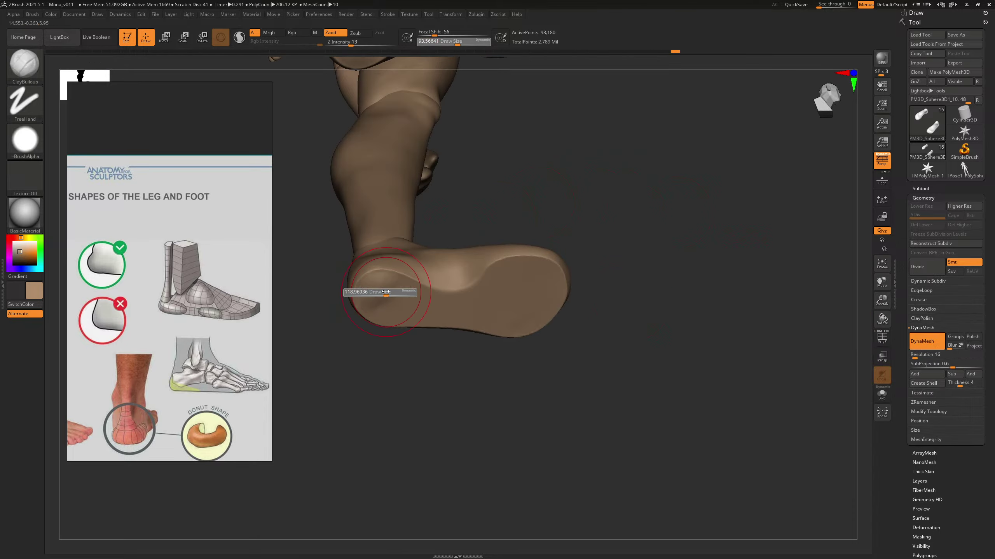
pyautogui.moveTo(388, 292); pyautogui.dragTo(400, 288)
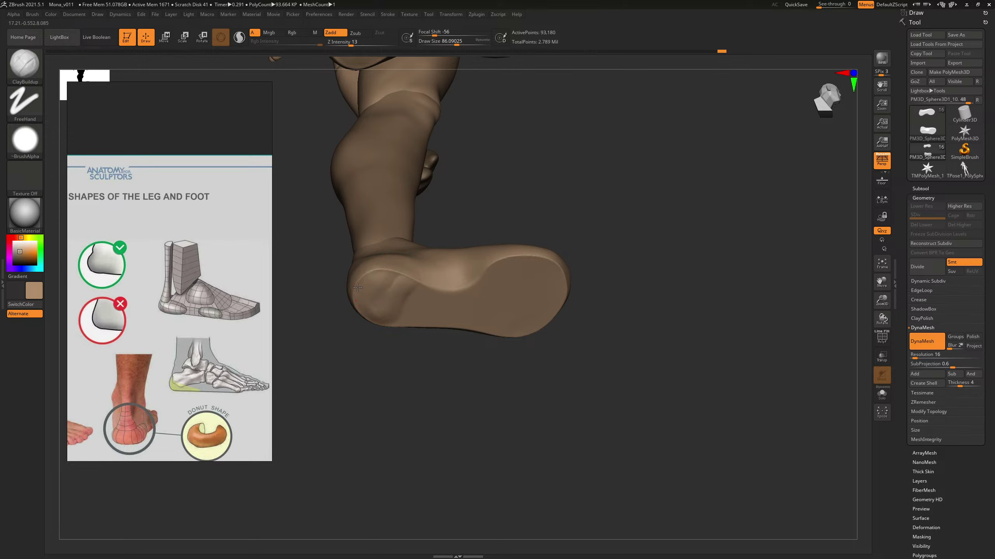
pyautogui.press('shift')
pyautogui.moveTo(619, 197); pyautogui.dragTo(563, 216)
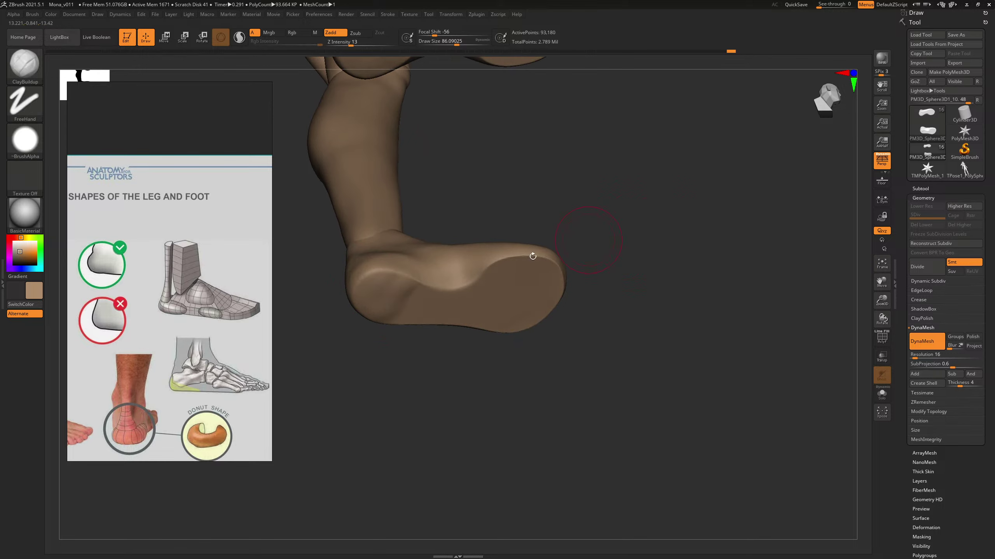
# Step: Round out the heel pad with broader ClayBuildup strokes at a draw size of about 133
pyautogui.press('s')
pyautogui.moveTo(372, 305); pyautogui.dragTo(379, 308)
pyautogui.moveTo(401, 290)
pyautogui.mouseDown()
pyautogui.moveTo(384, 295)
pyautogui.moveTo(425, 280)
pyautogui.moveTo(363, 280)
pyautogui.mouseUp()
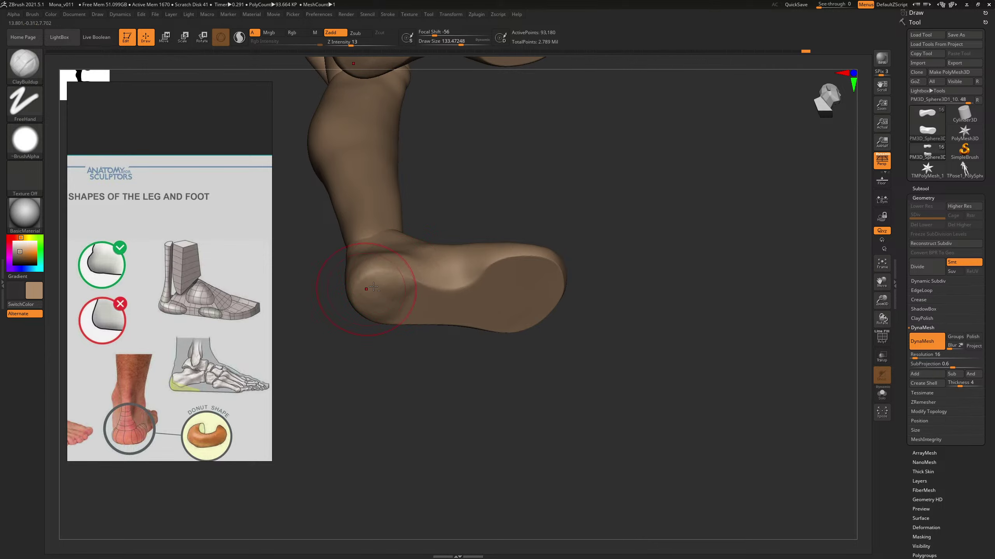
# Step: Build up the sole from the heel along the foot's outer edge with ClayBuildup at a draw size of about 79, smoothing the transition
pyautogui.moveTo(567, 188)
pyautogui.mouseDown()
pyautogui.moveTo(578, 206)
pyautogui.moveTo(535, 184)
pyautogui.mouseUp()
pyautogui.press('s')
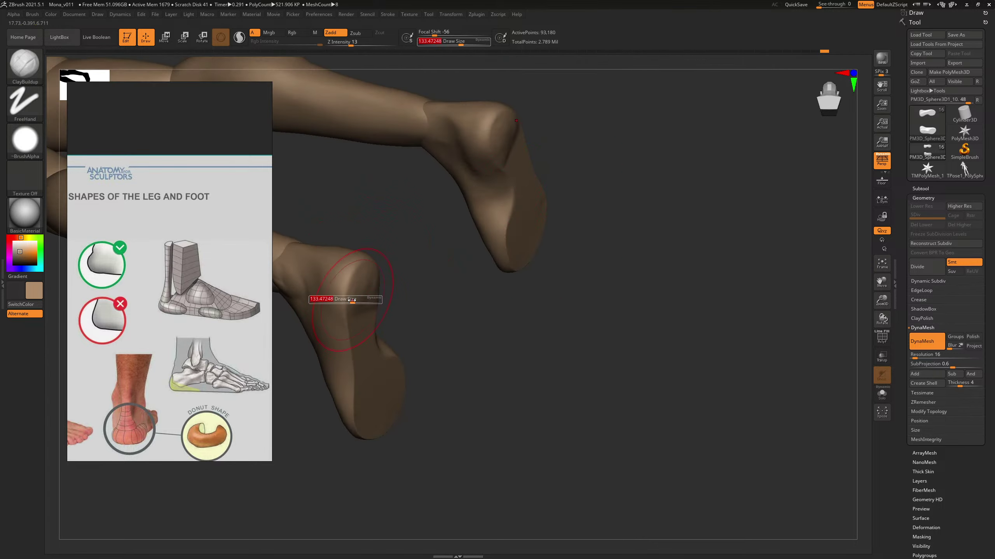
pyautogui.moveTo(352, 302); pyautogui.dragTo(345, 304)
pyautogui.press('s')
pyautogui.click(347, 305)
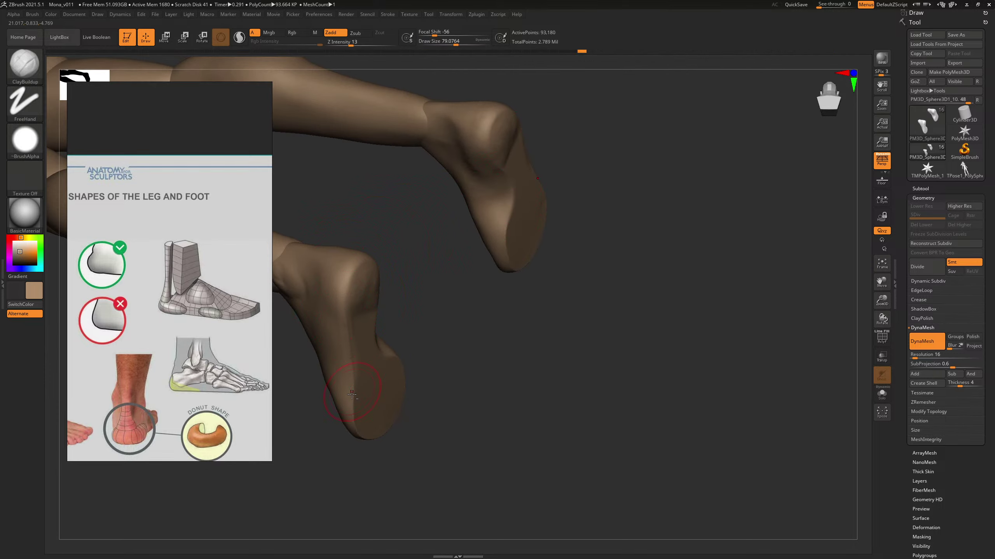
pyautogui.moveTo(461, 287); pyautogui.dragTo(352, 350, button='right')
pyautogui.press('shift')
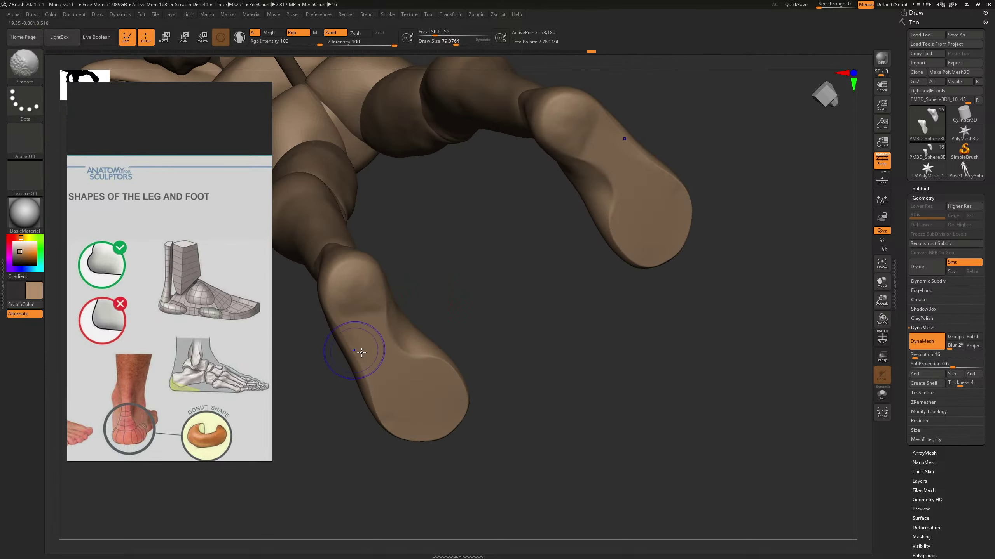
# Step: Build up the ball of the foot on the sole with ClayBuildup, raising the draw size to about 106
pyautogui.moveTo(491, 313); pyautogui.dragTo(455, 280, button='right')
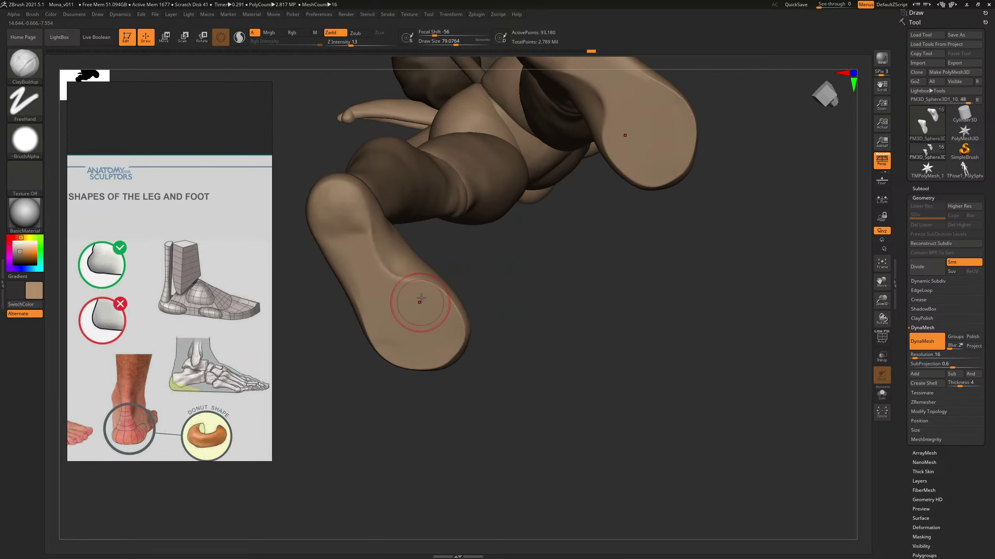
pyautogui.moveTo(427, 314); pyautogui.dragTo(433, 311)
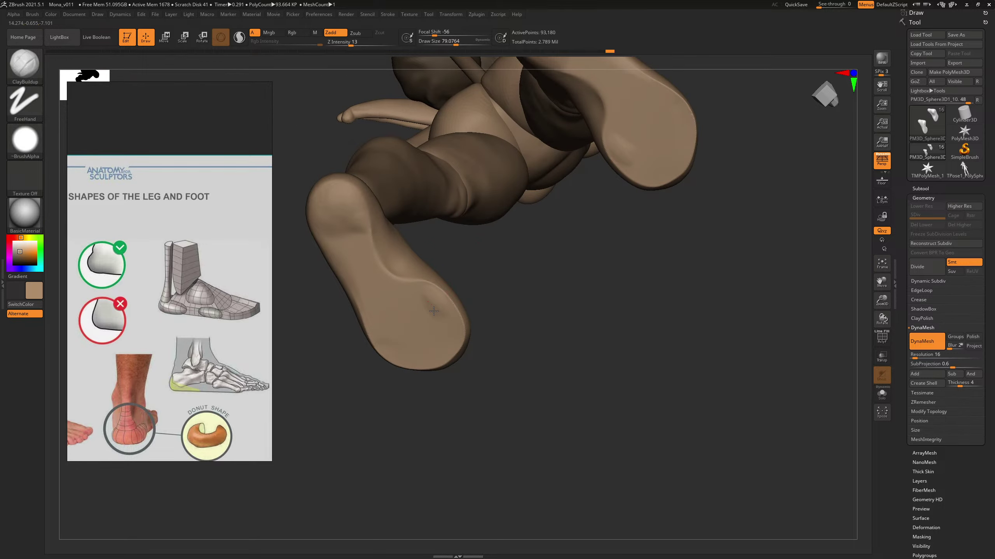
pyautogui.moveTo(380, 348)
pyautogui.mouseDown()
pyautogui.moveTo(374, 325)
pyautogui.moveTo(386, 336)
pyautogui.moveTo(412, 306)
pyautogui.mouseUp()
pyautogui.press('s')
pyautogui.moveTo(415, 308); pyautogui.dragTo(427, 317)
pyautogui.press('[')
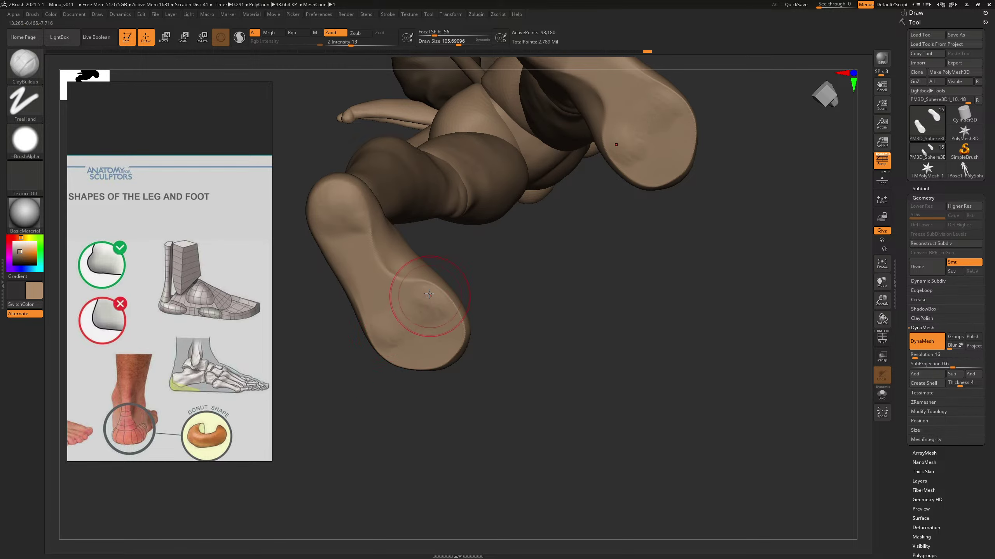
# Step: Smooth the ball of the sole and flatten the sole's inner edge near the arch with the TrimDynamic brush
pyautogui.press('shift')
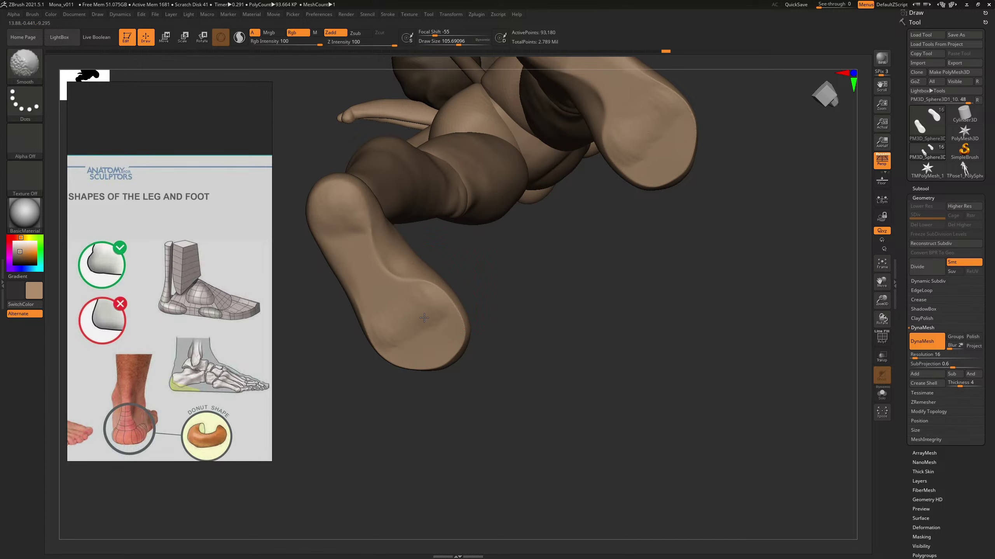
pyautogui.moveTo(484, 265); pyautogui.dragTo(502, 290)
pyautogui.press('b')
pyautogui.press('t')
pyautogui.press('d')
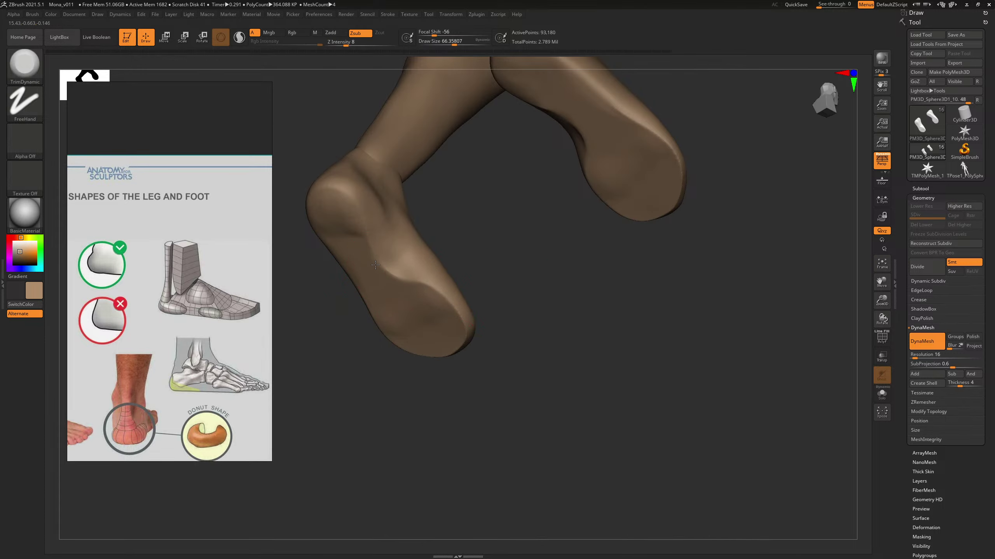
pyautogui.moveTo(404, 287)
pyautogui.mouseDown()
pyautogui.moveTo(428, 291)
pyautogui.moveTo(432, 281)
pyautogui.mouseUp()
# Step: Flatten the front and outer edge of the sole with TrimDynamic, using draw sizes of about 90 and 58
pyautogui.press('s')
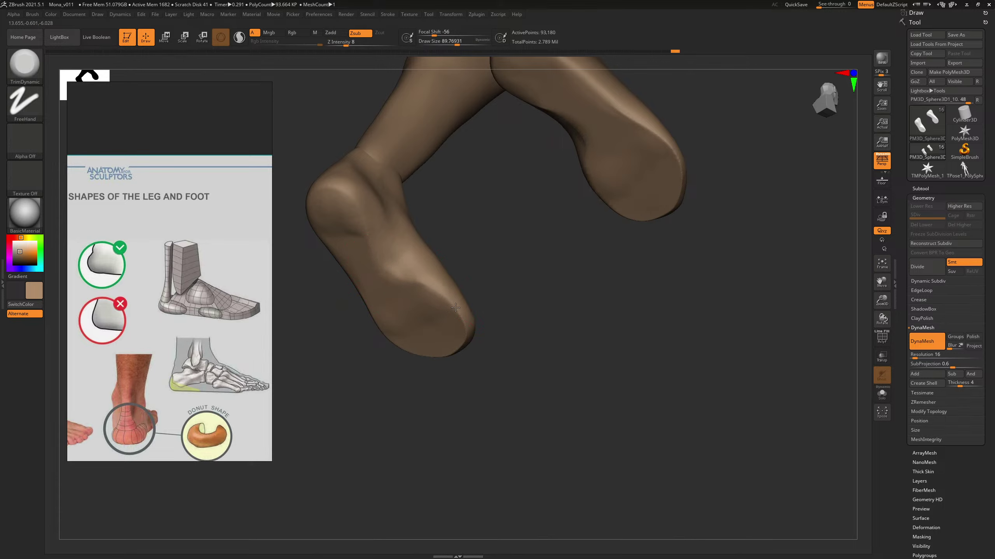
pyautogui.moveTo(495, 235); pyautogui.dragTo(409, 267)
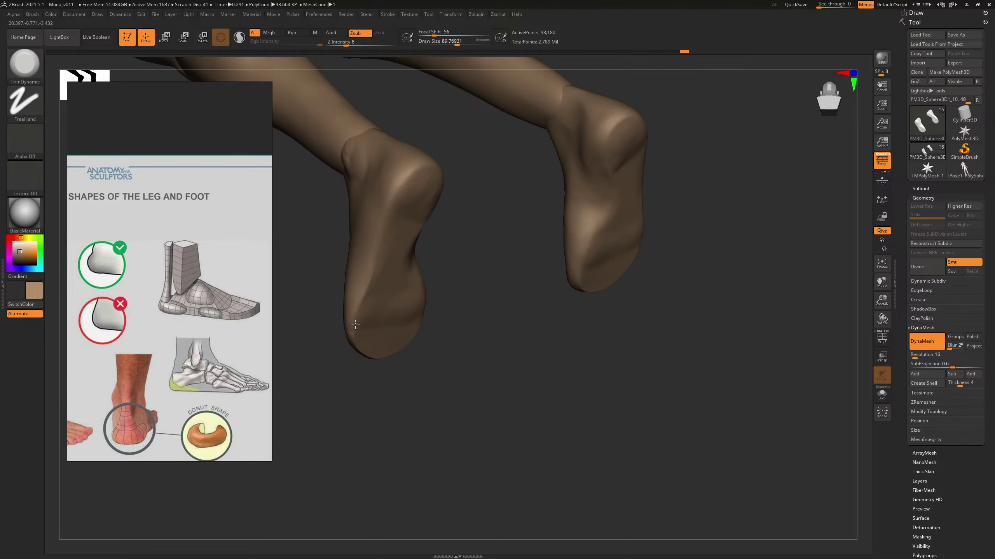
pyautogui.moveTo(355, 324)
pyautogui.mouseDown(button='right')
pyautogui.moveTo(461, 234)
pyautogui.moveTo(348, 318)
pyautogui.mouseUp(button='right')
pyautogui.press('[')
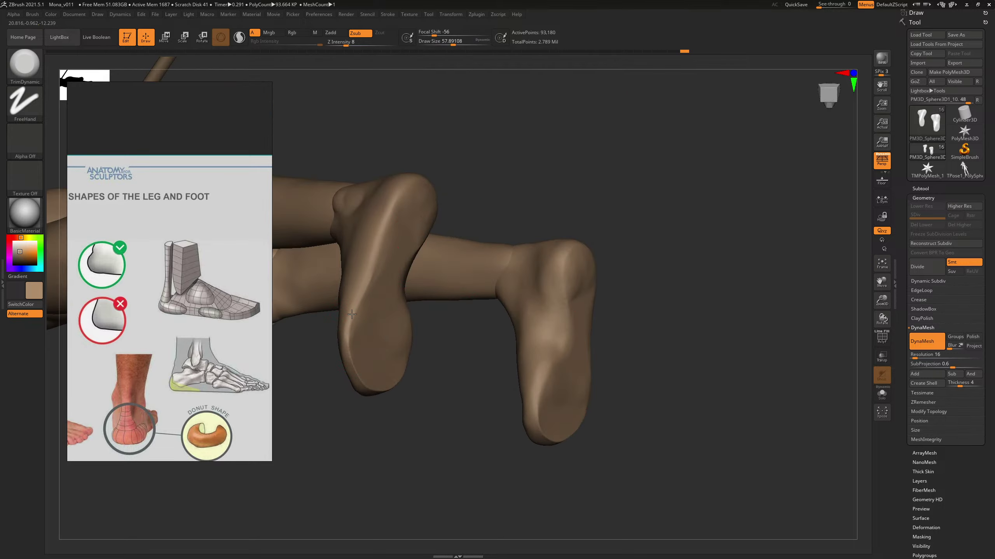
pyautogui.moveTo(552, 127); pyautogui.dragTo(677, 207, button='right')
# Step: Flatten the top of the toe area with TrimDynamic at a draw size of about 94 and smooth the surface
pyautogui.keyDown('ctrl'); pyautogui.moveTo(784, 238); pyautogui.dragTo(654, 191, button='right'); pyautogui.keyUp('ctrl')
pyautogui.keyDown('alt'); pyautogui.moveTo(653, 190); pyautogui.dragTo(615, 245, button='right'); pyautogui.keyUp('alt')
pyautogui.moveTo(631, 296); pyautogui.dragTo(657, 307, button='right')
pyautogui.keyDown('alt'); pyautogui.moveTo(586, 322); pyautogui.dragTo(587, 235, button='right'); pyautogui.keyUp('alt')
pyautogui.keyDown('ctrl'); pyautogui.moveTo(588, 235); pyautogui.dragTo(676, 271, button='right'); pyautogui.keyUp('ctrl')
pyautogui.moveTo(675, 270)
pyautogui.keyDown('alt'); pyautogui.mouseDown(button='right')
pyautogui.moveTo(593, 237)
pyautogui.moveTo(417, 287)
pyautogui.mouseUp(button='right'); pyautogui.keyUp('alt')
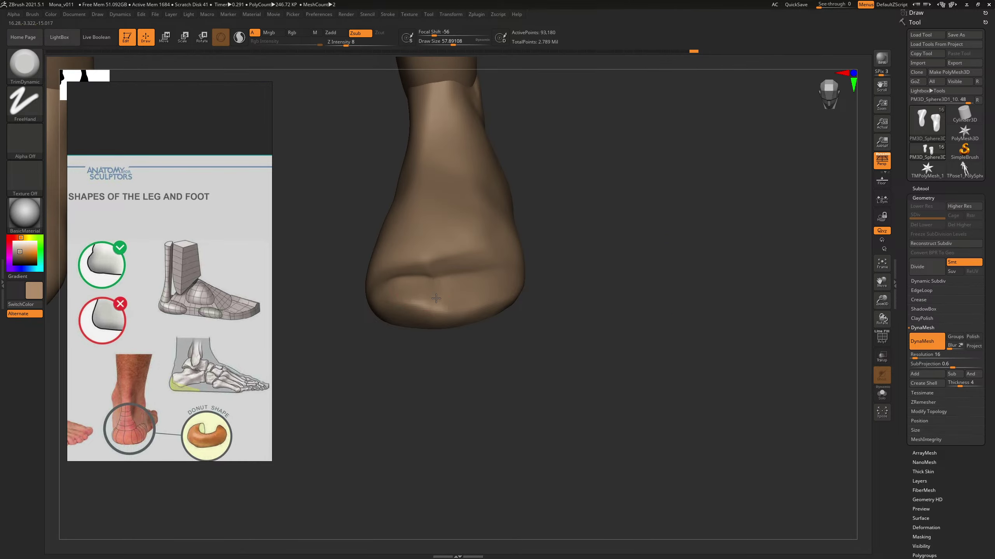
pyautogui.press(']')
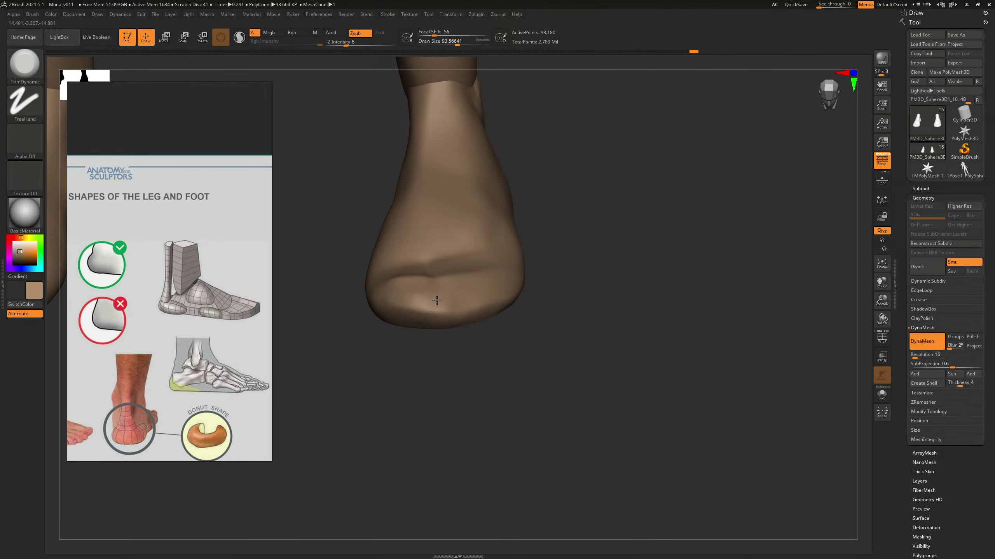
pyautogui.moveTo(592, 231); pyautogui.dragTo(411, 288, button='right')
pyautogui.press('shift')
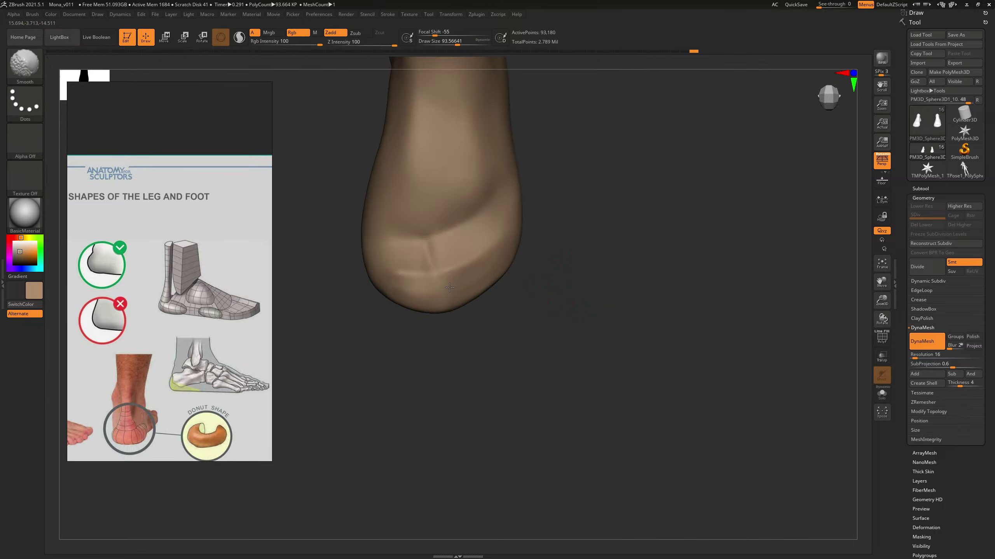
pyautogui.moveTo(410, 281); pyautogui.dragTo(476, 261)
# Step: Trim the crease on top of the toes with a draw size of about 48 and smooth it out
pyautogui.moveTo(660, 249)
pyautogui.keyDown('ctrl'); pyautogui.mouseDown(button='right')
pyautogui.moveTo(536, 250)
pyautogui.moveTo(676, 333)
pyautogui.mouseUp(button='right'); pyautogui.keyUp('ctrl')
pyautogui.press('s')
pyautogui.moveTo(427, 263); pyautogui.dragTo(422, 263)
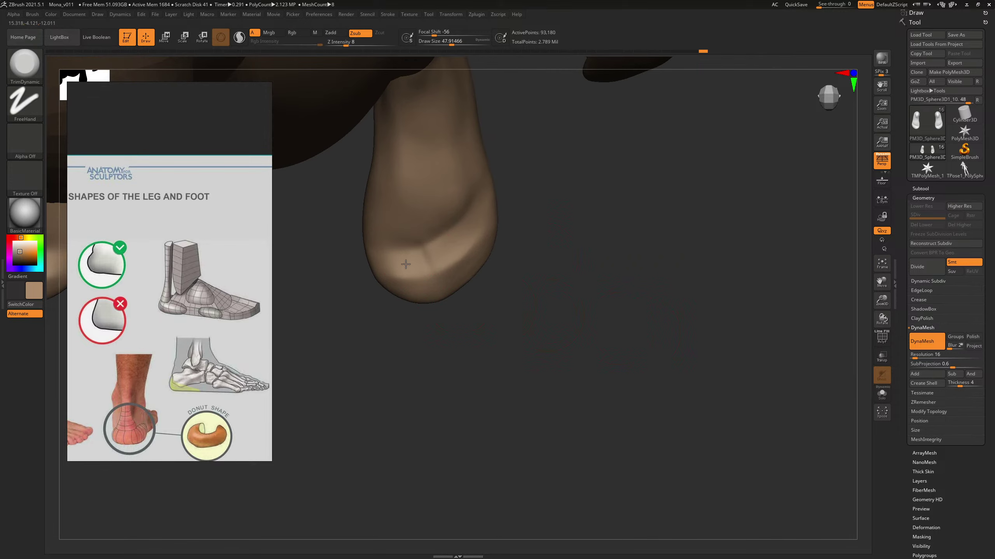
pyautogui.press('shift')
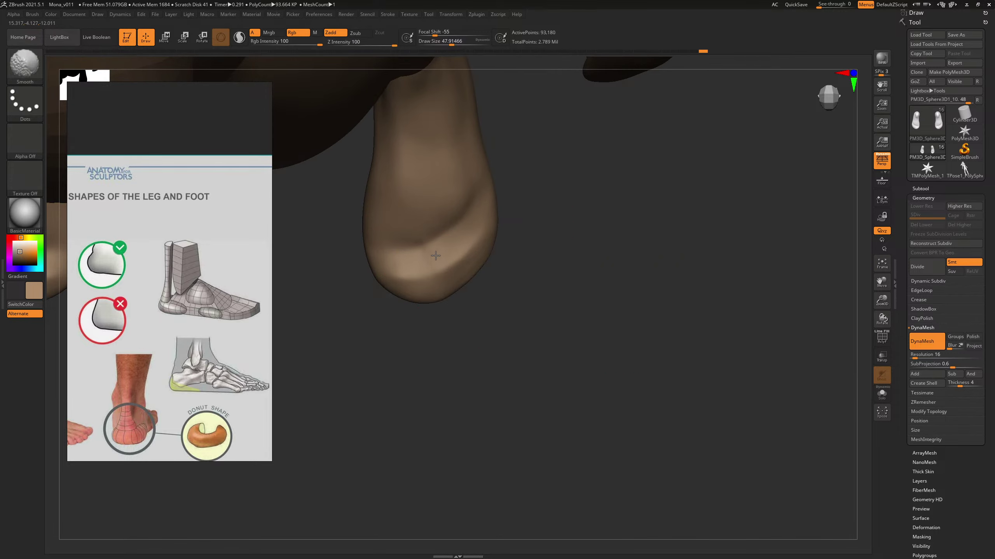
pyautogui.keyDown('shift'); pyautogui.moveTo(419, 261); pyautogui.dragTo(426, 257); pyautogui.keyUp('shift')
# Step: Scrub through the undo history to compare earlier versions of the full figure and return to the latest state
pyautogui.moveTo(615, 255)
pyautogui.keyDown('shift'); pyautogui.mouseDown(button='right')
pyautogui.moveTo(655, 238)
pyautogui.moveTo(504, 233)
pyautogui.mouseUp(button='right'); pyautogui.keyUp('shift')
pyautogui.moveTo(587, 214)
pyautogui.keyDown('alt'); pyautogui.mouseDown(button='right')
pyautogui.moveTo(614, 421)
pyautogui.moveTo(610, 255)
pyautogui.moveTo(626, 271)
pyautogui.moveTo(591, 274)
pyautogui.mouseUp(button='right'); pyautogui.keyUp('alt')
pyautogui.moveTo(658, 283); pyautogui.dragTo(654, 167, button='right')
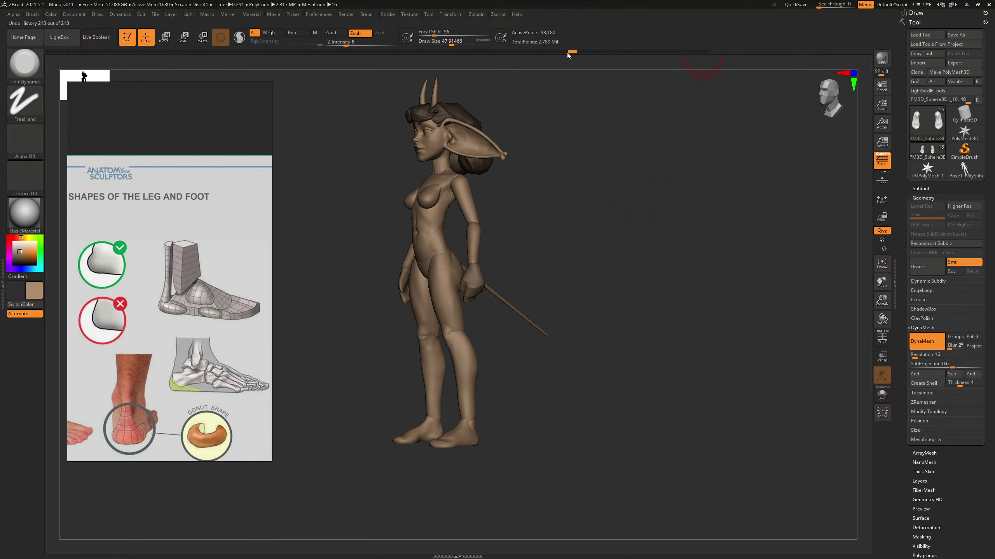
pyautogui.moveTo(435, 61)
pyautogui.mouseDown()
pyautogui.moveTo(231, 56)
pyautogui.moveTo(528, 57)
pyautogui.mouseUp()
pyautogui.moveTo(221, 61)
pyautogui.mouseDown()
pyautogui.moveTo(125, 62)
pyautogui.moveTo(685, 53)
pyautogui.mouseUp()
# Step: Sculpt and carve the side of the forefoot behind the toes with ClayBuildup at a draw size of about 73
pyautogui.moveTo(601, 257); pyautogui.dragTo(619, 341)
pyautogui.keyDown('alt'); pyautogui.moveTo(618, 321); pyautogui.dragTo(764, 323); pyautogui.keyUp('alt')
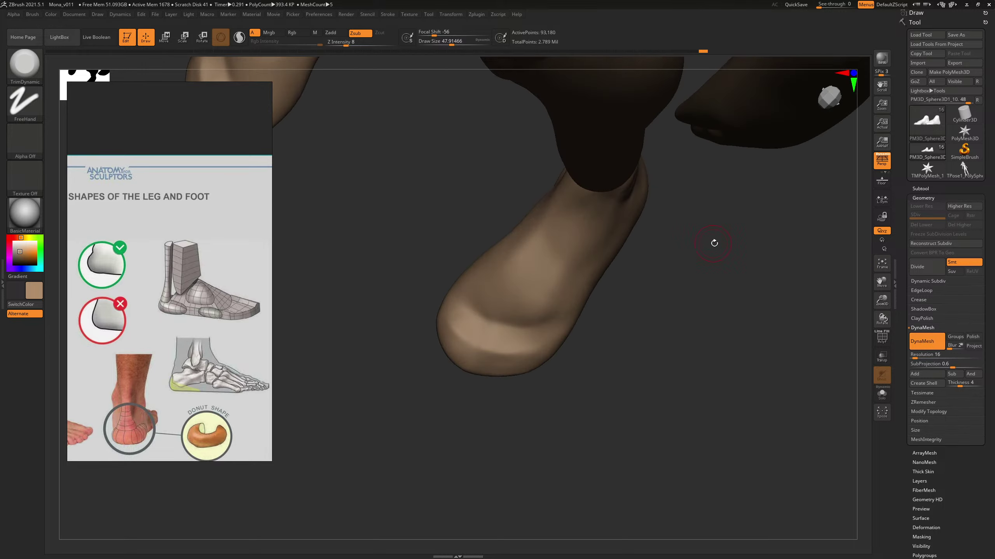
pyautogui.moveTo(713, 243); pyautogui.dragTo(727, 235)
pyautogui.moveTo(692, 273); pyautogui.dragTo(749, 277)
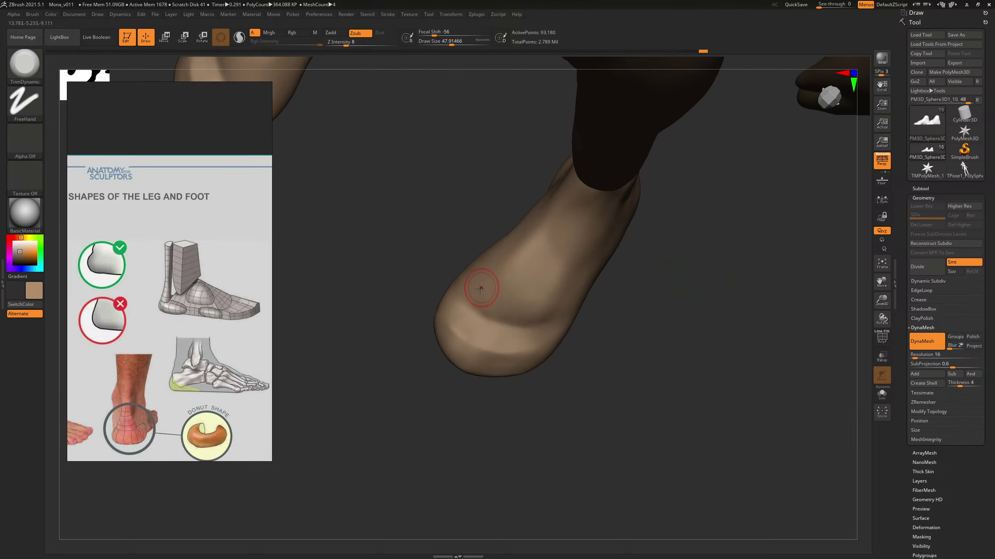
pyautogui.press('b')
pyautogui.press('c')
pyautogui.press('b')
pyautogui.press('s')
pyautogui.moveTo(465, 293); pyautogui.dragTo(479, 309)
pyautogui.keyDown('alt'); pyautogui.moveTo(476, 274); pyautogui.dragTo(481, 310); pyautogui.keyUp('alt')
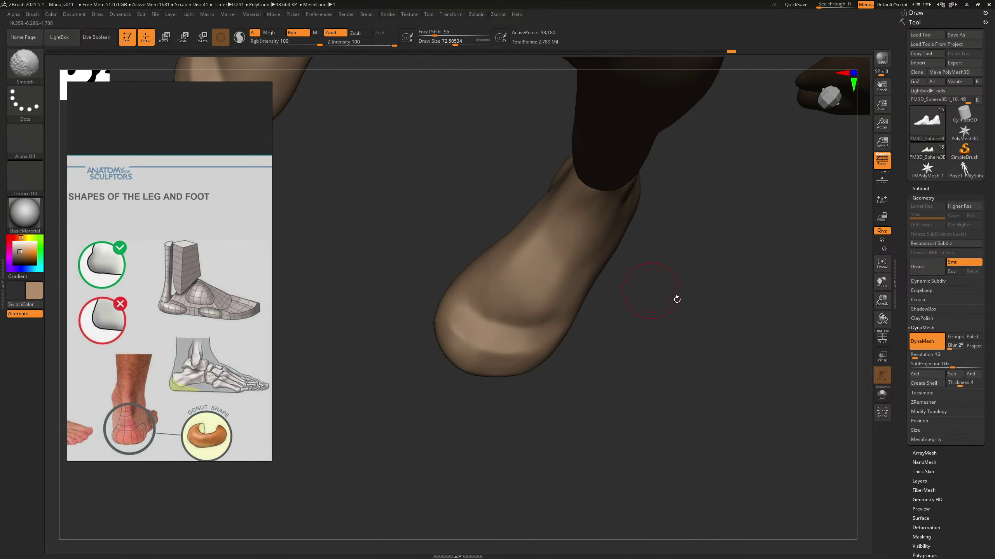
# Step: Refine the side of the forefoot with ClayBuildup and smooth the instep up towards the ankle
pyautogui.moveTo(677, 295); pyautogui.dragTo(612, 244)
pyautogui.keyDown('alt'); pyautogui.moveTo(611, 245); pyautogui.dragTo(460, 282); pyautogui.keyUp('alt')
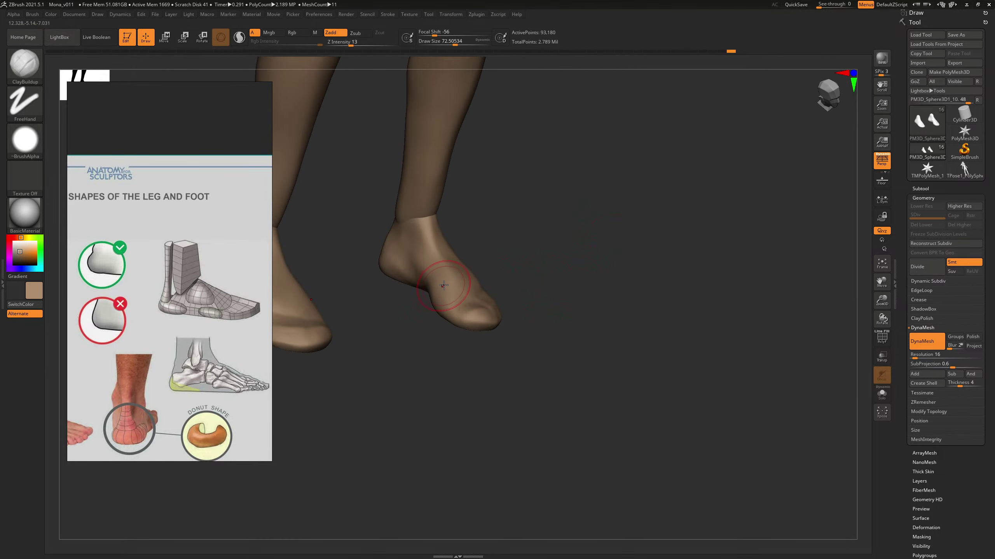
pyautogui.moveTo(515, 263); pyautogui.dragTo(511, 281)
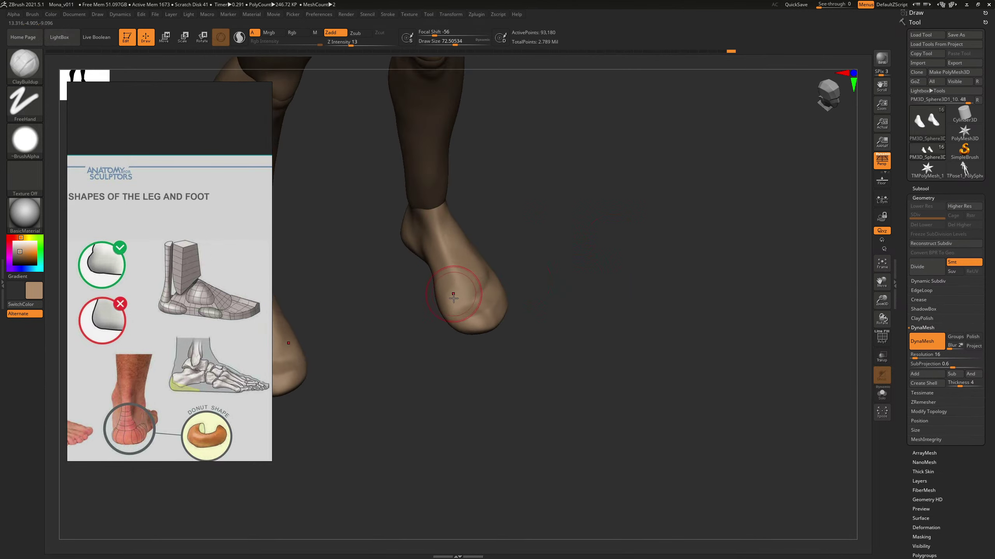
pyautogui.press('shift')
pyautogui.moveTo(635, 246)
pyautogui.mouseDown()
pyautogui.moveTo(619, 231)
pyautogui.moveTo(631, 229)
pyautogui.moveTo(583, 286)
pyautogui.mouseUp()
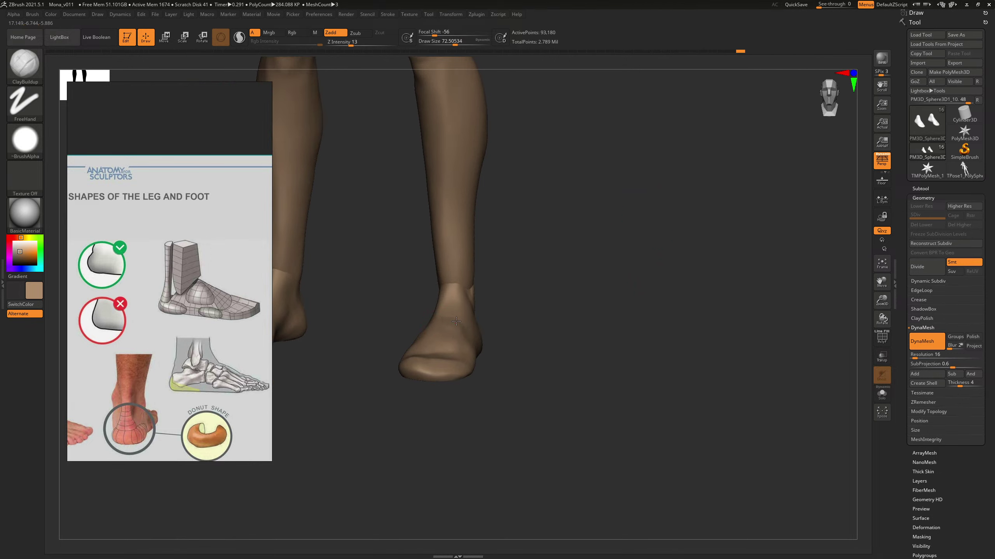
pyautogui.press('shift')
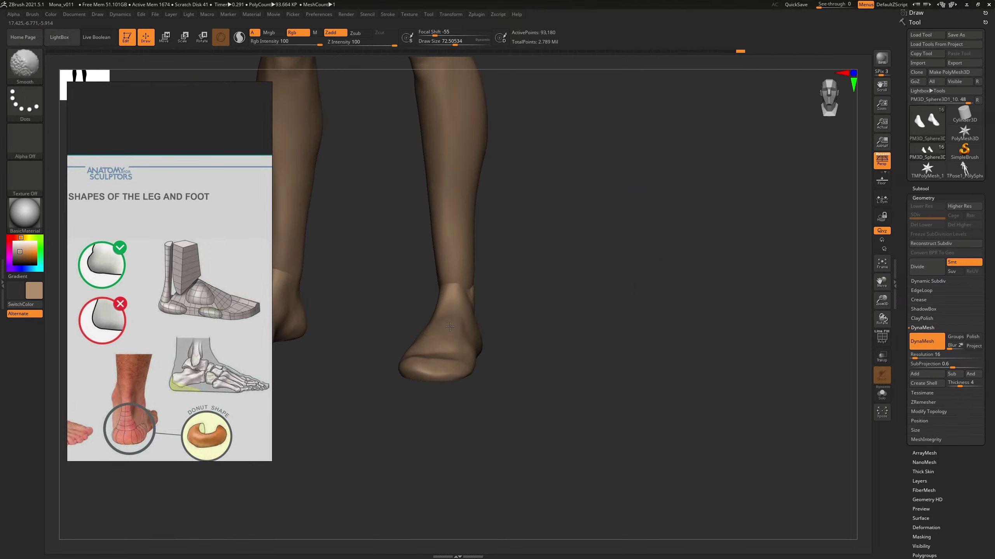
pyautogui.keyDown('shift'); pyautogui.moveTo(449, 327); pyautogui.dragTo(457, 305); pyautogui.keyUp('shift')
# Step: Select the lower legs subtool and sculpt the back of the leg above the heel with a draw size of about 83
pyautogui.moveTo(557, 256)
pyautogui.mouseDown()
pyautogui.moveTo(590, 264)
pyautogui.moveTo(515, 284)
pyautogui.moveTo(542, 242)
pyautogui.moveTo(555, 262)
pyautogui.mouseUp()
pyautogui.moveTo(615, 246)
pyautogui.mouseDown()
pyautogui.moveTo(674, 225)
pyautogui.moveTo(543, 200)
pyautogui.mouseUp()
pyautogui.keyDown('shift'); pyautogui.moveTo(543, 201); pyautogui.dragTo(571, 209); pyautogui.keyUp('shift')
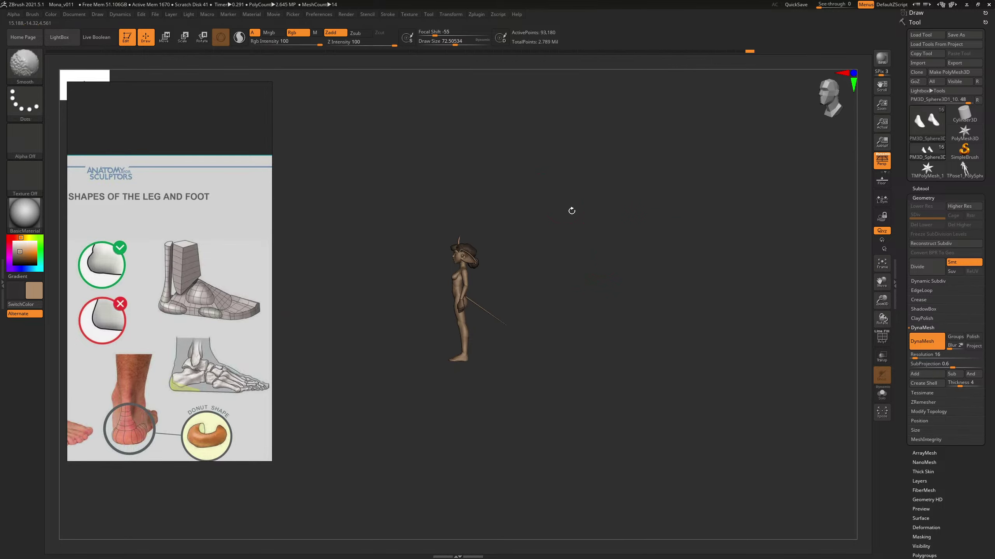
pyautogui.moveTo(624, 244)
pyautogui.mouseDown()
pyautogui.moveTo(622, 222)
pyautogui.moveTo(737, 344)
pyautogui.mouseUp()
pyautogui.keyDown('alt'); pyautogui.moveTo(668, 208); pyautogui.dragTo(669, 298); pyautogui.keyUp('alt')
pyautogui.moveTo(665, 249); pyautogui.dragTo(606, 258)
pyautogui.moveTo(663, 327)
pyautogui.keyDown('alt'); pyautogui.mouseDown()
pyautogui.moveTo(650, 216)
pyautogui.moveTo(734, 269)
pyautogui.moveTo(631, 270)
pyautogui.mouseUp(); pyautogui.keyUp('alt')
pyautogui.keyDown('alt'); pyautogui.click(644, 289); pyautogui.keyUp('alt')
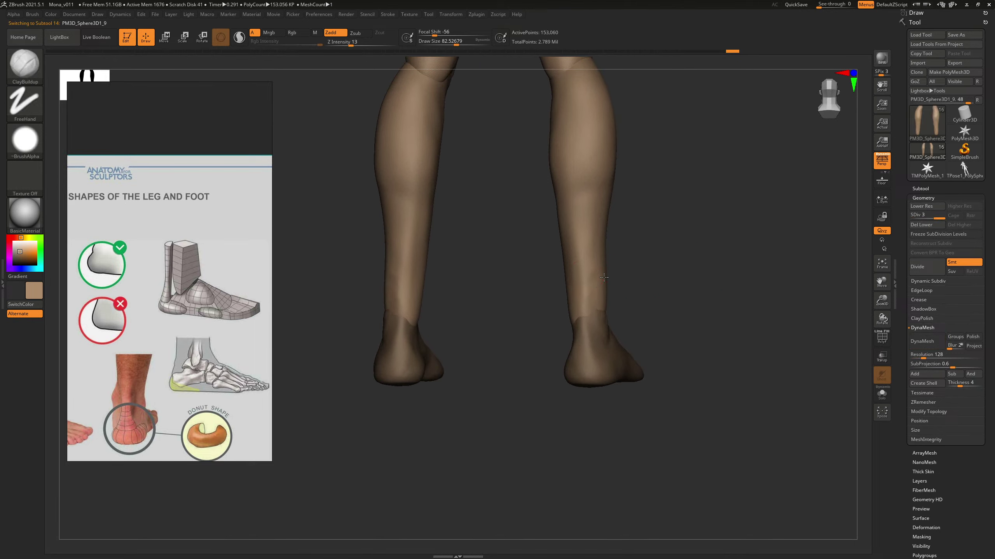
pyautogui.moveTo(591, 269); pyautogui.dragTo(594, 266)
pyautogui.moveTo(635, 223); pyautogui.dragTo(668, 225)
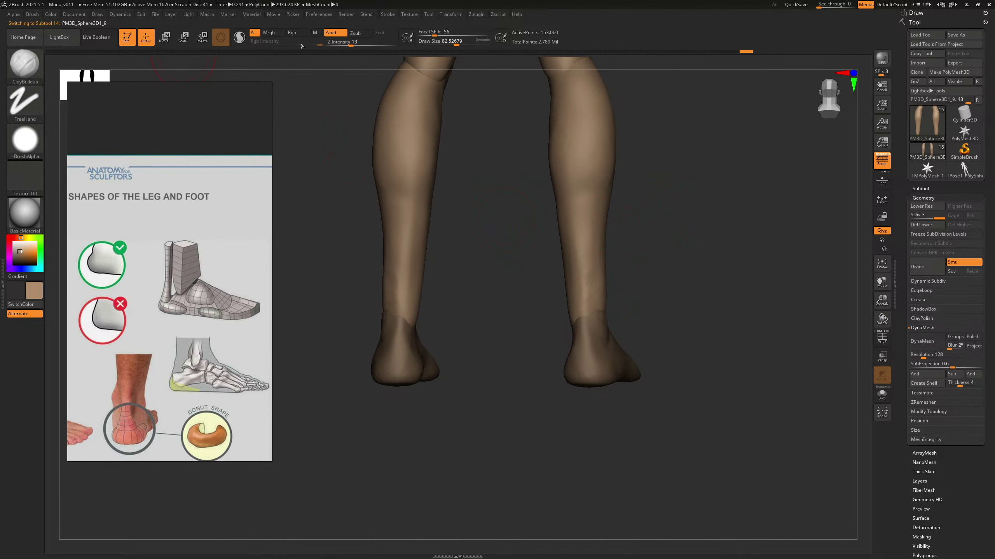
# Step: Turn off the ClayBuildup brush's alpha, shifting the reference window out of the way, and set the Z intensity to 3
pyautogui.click(44, 136)
pyautogui.moveTo(116, 166); pyautogui.dragTo(121, 326, button='right')
pyautogui.click(72, 180)
pyautogui.moveTo(168, 349); pyautogui.dragTo(164, 168, button='right')
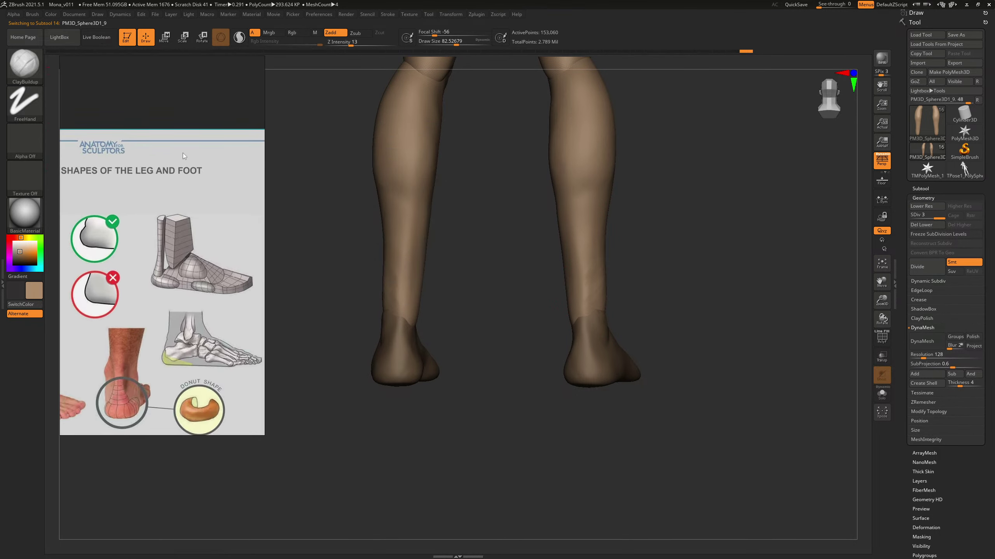
pyautogui.moveTo(350, 46); pyautogui.dragTo(338, 41)
# Step: Smooth the back of the lower leg above the heel and refine the ankle with ClayBuildup at a draw size of about 50
pyautogui.moveTo(633, 204); pyautogui.dragTo(591, 208)
pyautogui.keyDown('shift'); pyautogui.moveTo(595, 279); pyautogui.dragTo(591, 301); pyautogui.keyUp('shift')
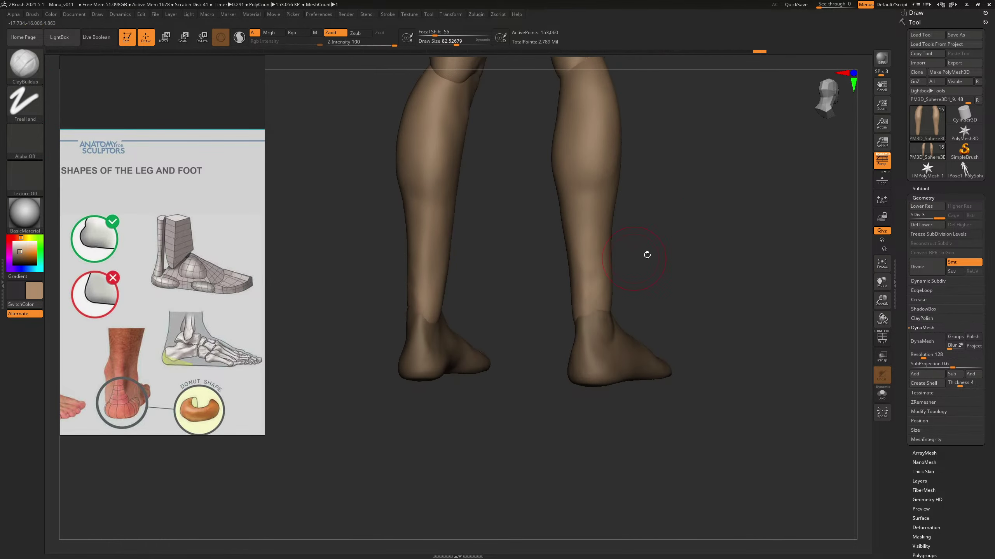
pyautogui.moveTo(647, 253); pyautogui.dragTo(680, 254)
pyautogui.press('s')
pyautogui.moveTo(574, 280)
pyautogui.mouseDown()
pyautogui.moveTo(652, 260)
pyautogui.moveTo(655, 240)
pyautogui.moveTo(665, 248)
pyautogui.moveTo(612, 272)
pyautogui.mouseUp()
pyautogui.press('s')
pyautogui.moveTo(575, 318); pyautogui.dragTo(568, 317)
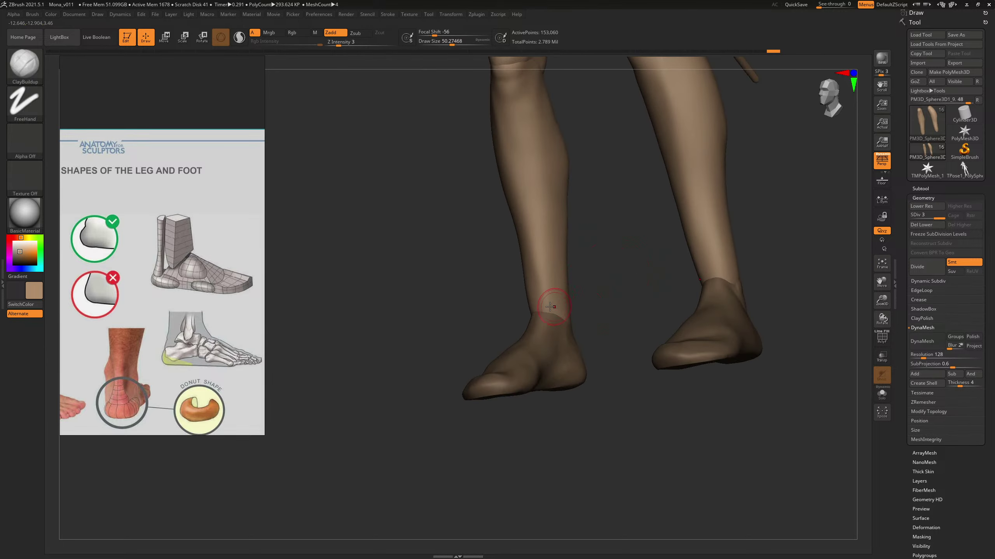
# Step: Refine the lower leg where it meets the foot with ClayBuildup at a draw size of about 32
pyautogui.moveTo(626, 284); pyautogui.dragTo(579, 355)
pyautogui.moveTo(584, 311)
pyautogui.mouseDown()
pyautogui.moveTo(566, 295)
pyautogui.moveTo(608, 293)
pyautogui.moveTo(575, 299)
pyautogui.mouseUp()
pyautogui.press('s')
pyautogui.moveTo(562, 332); pyautogui.dragTo(557, 332)
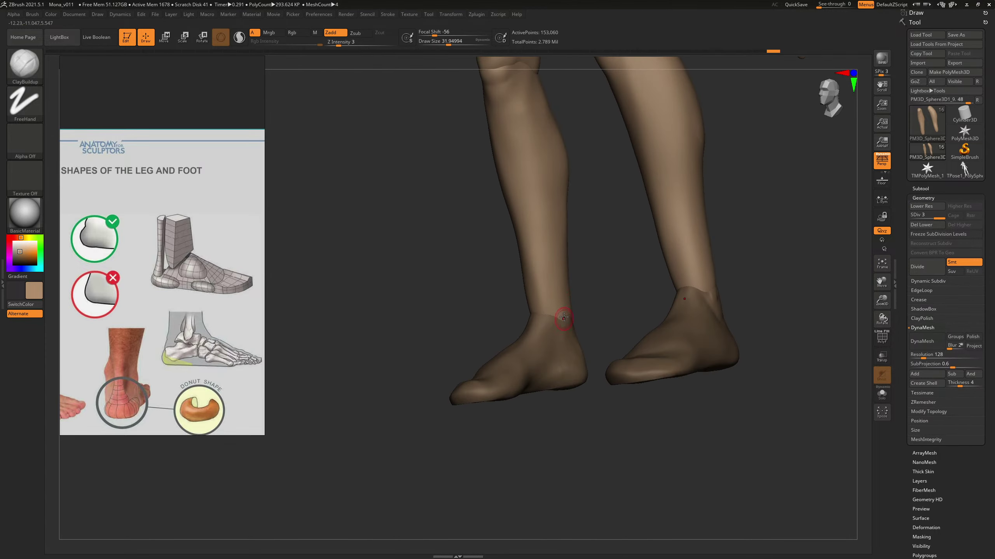
# Step: Select the feet subtool and sculpt the ankle where it joins the lower leg, with a draw size of about 30
pyautogui.moveTo(605, 286); pyautogui.dragTo(533, 333)
pyautogui.keyDown('alt'); pyautogui.click(557, 344); pyautogui.keyUp('alt')
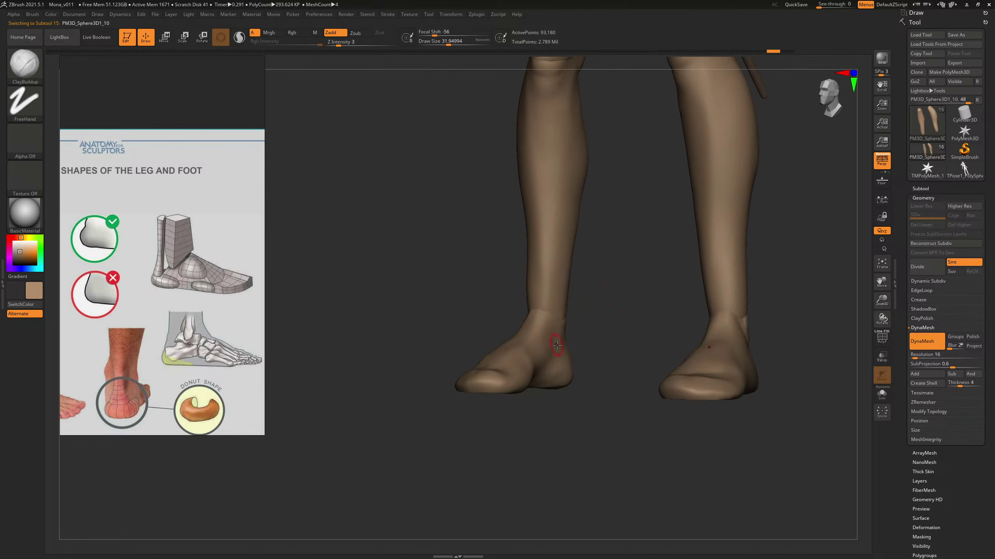
pyautogui.moveTo(598, 302)
pyautogui.mouseDown()
pyautogui.moveTo(608, 295)
pyautogui.moveTo(599, 300)
pyautogui.mouseUp()
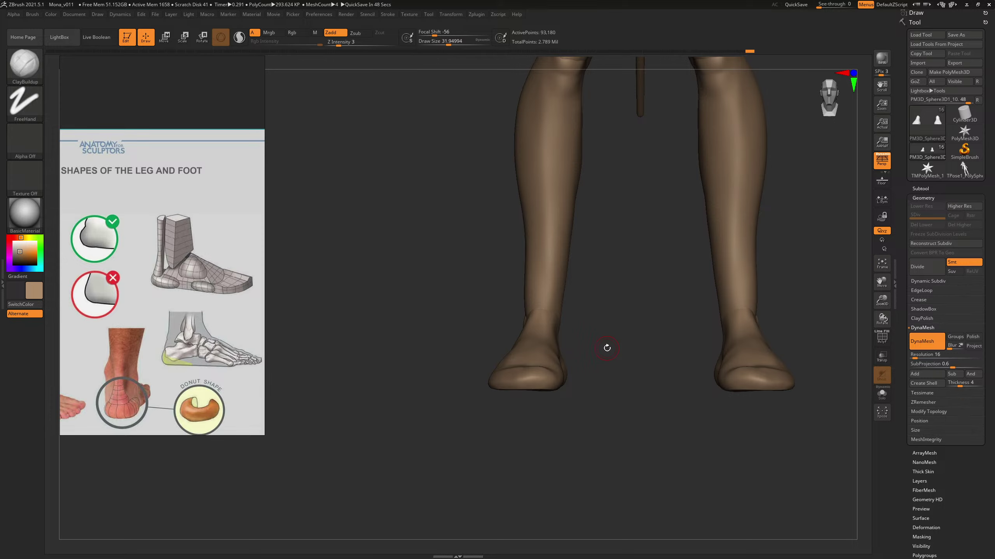
pyautogui.moveTo(673, 306)
pyautogui.mouseDown()
pyautogui.moveTo(558, 334)
pyautogui.moveTo(579, 343)
pyautogui.moveTo(558, 333)
pyautogui.moveTo(611, 307)
pyautogui.moveTo(597, 339)
pyautogui.moveTo(580, 343)
pyautogui.moveTo(562, 329)
pyautogui.moveTo(617, 295)
pyautogui.moveTo(512, 303)
pyautogui.mouseUp()
pyautogui.press('s')
pyautogui.press('s')
pyautogui.press('s')
# Step: Select the Torso_proxy subtool and sculpt the lower abdomen below the navel with ClayBuildup
pyautogui.keyDown('alt'); pyautogui.moveTo(712, 295); pyautogui.dragTo(678, 369); pyautogui.keyUp('alt')
pyautogui.moveTo(728, 328); pyautogui.dragTo(761, 360)
pyautogui.keyDown('shift'); pyautogui.moveTo(764, 219); pyautogui.dragTo(682, 389); pyautogui.keyUp('shift')
pyautogui.moveTo(734, 328); pyautogui.dragTo(730, 308)
pyautogui.keyDown('alt'); pyautogui.click(485, 353); pyautogui.keyUp('alt')
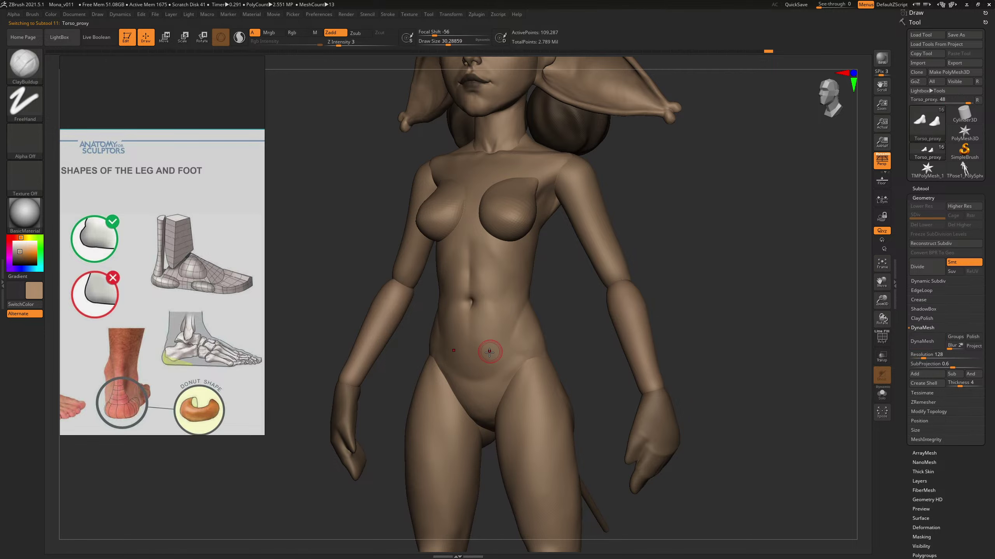
pyautogui.moveTo(482, 365)
pyautogui.mouseDown()
pyautogui.moveTo(504, 350)
pyautogui.moveTo(482, 366)
pyautogui.mouseUp()
# Step: Select the Breats_Proxy subtool and toggle its wireframe on and off to inspect the mesh against the full figure
pyautogui.press(']')
pyautogui.press(']')
pyautogui.moveTo(714, 225); pyautogui.dragTo(692, 328)
pyautogui.keyDown('alt'); pyautogui.click(476, 290); pyautogui.keyUp('alt')
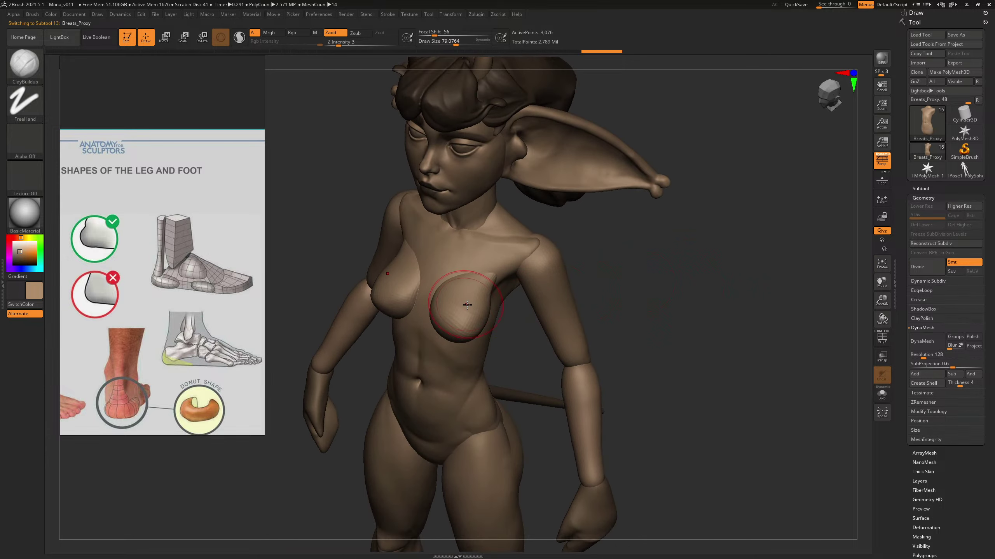
pyautogui.hotkey('shift', 'f')
pyautogui.hotkey('shift', 'f')
pyautogui.moveTo(700, 250)
pyautogui.keyDown('shift'); pyautogui.mouseDown()
pyautogui.moveTo(695, 222)
pyautogui.moveTo(674, 229)
pyautogui.moveTo(750, 238)
pyautogui.moveTo(699, 263)
pyautogui.moveTo(647, 270)
pyautogui.mouseUp(); pyautogui.keyUp('shift')
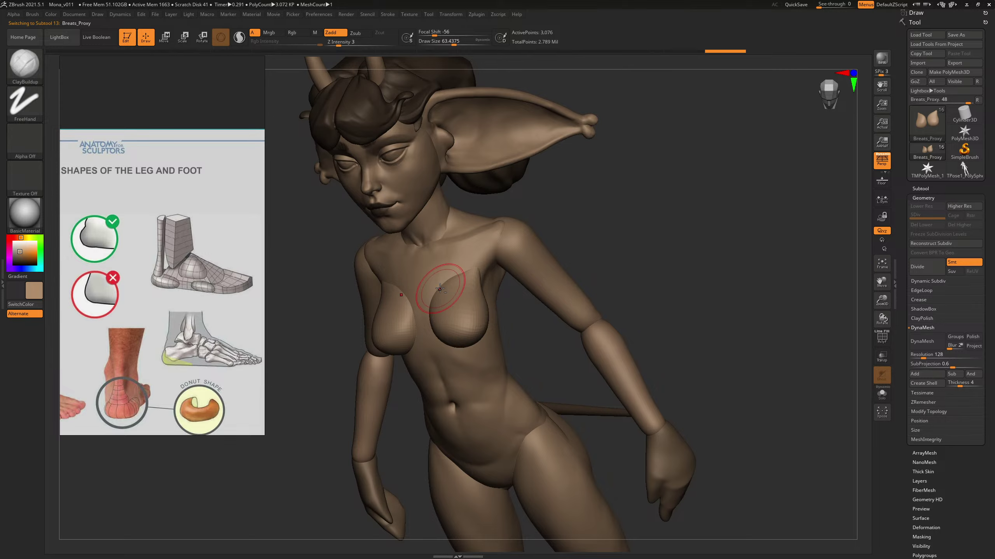
pyautogui.moveTo(666, 235); pyautogui.dragTo(657, 262)
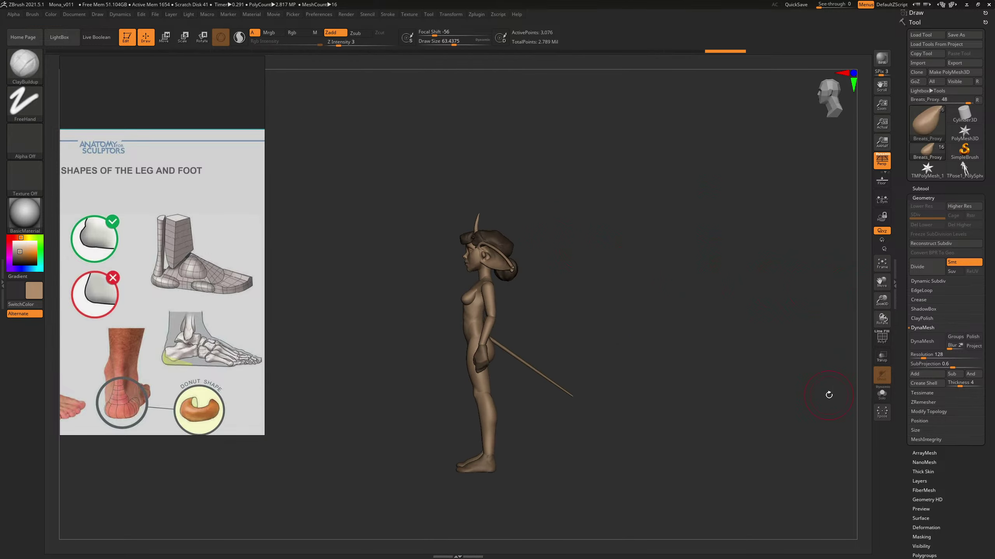
# Step: Bring the line-art side views into the reference window and move the window over the figure
pyautogui.scroll(-5, 161, 267)
pyautogui.scroll(-3, 159, 265)
pyautogui.moveTo(86, 270)
pyautogui.mouseDown(button='middle')
pyautogui.moveTo(219, 268)
pyautogui.moveTo(149, 267)
pyautogui.moveTo(229, 246)
pyautogui.mouseUp(button='middle')
pyautogui.scroll(8, 140, 286)
pyautogui.moveTo(140, 288); pyautogui.dragTo(432, 338)
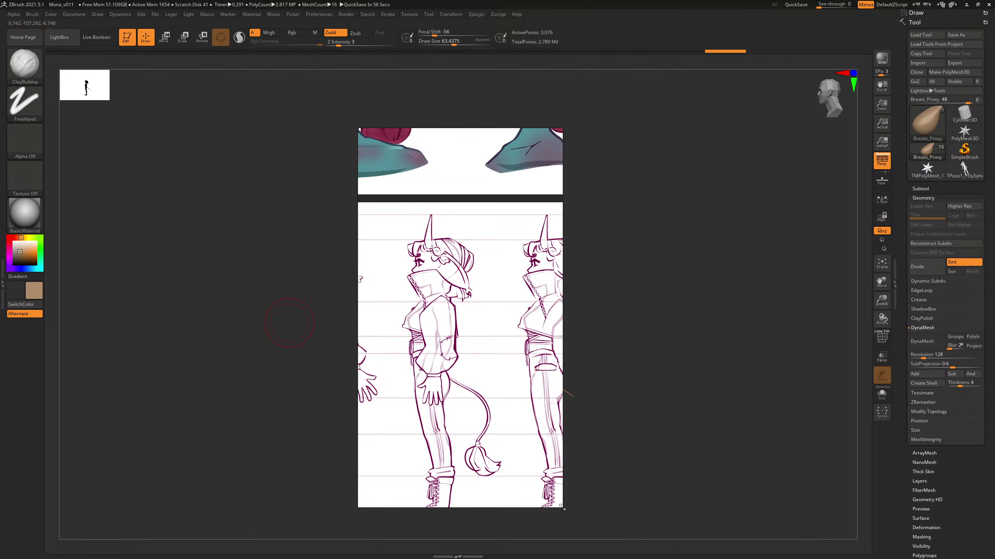
# Step: Enlarge the reference window and frame the sleeveless side-view drawing at full height within it
pyautogui.moveTo(563, 508); pyautogui.dragTo(697, 558)
pyautogui.moveTo(482, 380); pyautogui.dragTo(455, 349, button='right')
pyautogui.moveTo(395, 285); pyautogui.dragTo(391, 258, button='middle')
pyautogui.scroll(2, 463, 265)
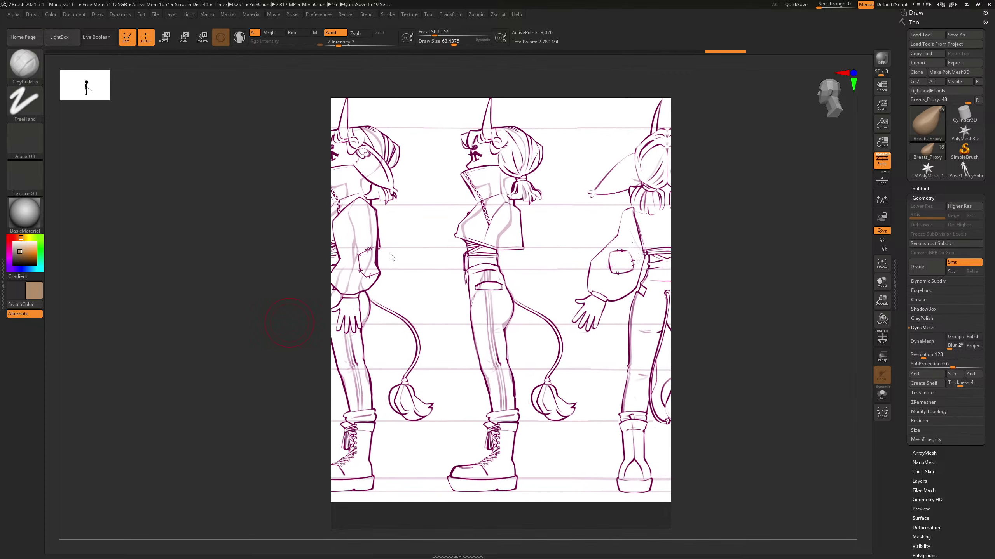
# Step: Disable always-on-top for the reference window and make the ZBrush window see-through to overlay the figure on the line art
pyautogui.hotkey('ctrl', 'shift', 'a')
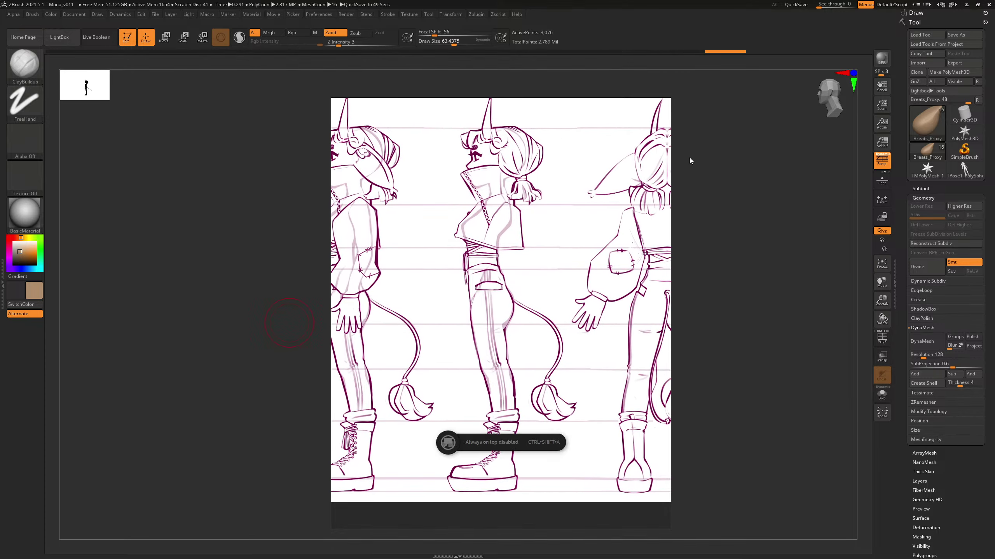
pyautogui.click(757, 164)
pyautogui.moveTo(819, 4); pyautogui.dragTo(829, 5)
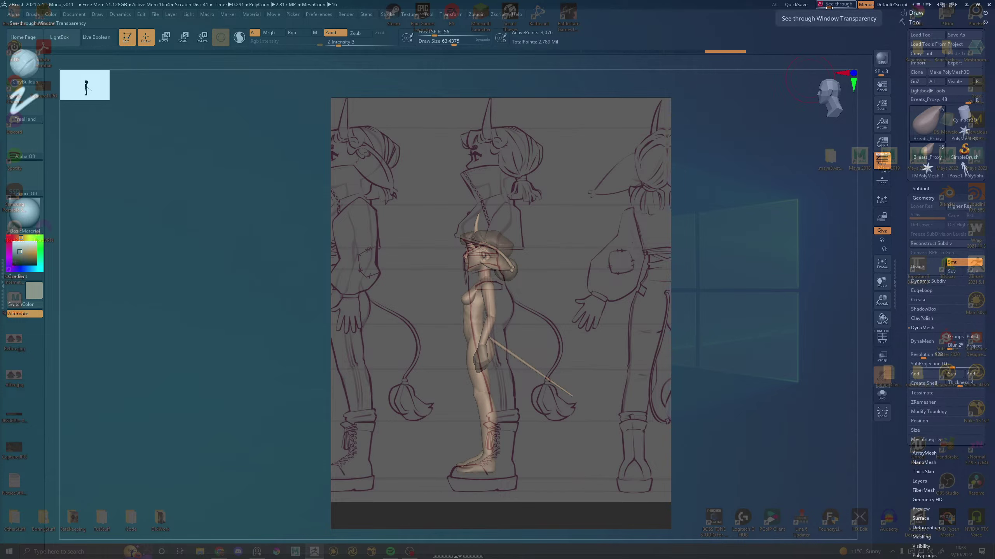
# Step: Scale and align the see-through figure over the side-view line art, and hide the Hair folder in the subtool list
pyautogui.moveTo(739, 329)
pyautogui.mouseDown()
pyautogui.moveTo(755, 308)
pyautogui.moveTo(752, 257)
pyautogui.mouseUp()
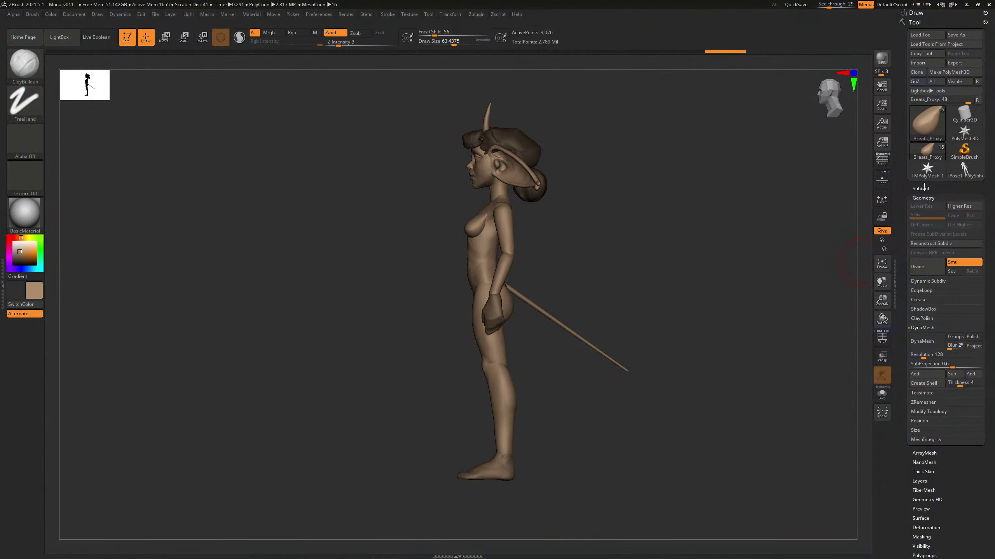
pyautogui.moveTo(927, 188); pyautogui.dragTo(927, 188)
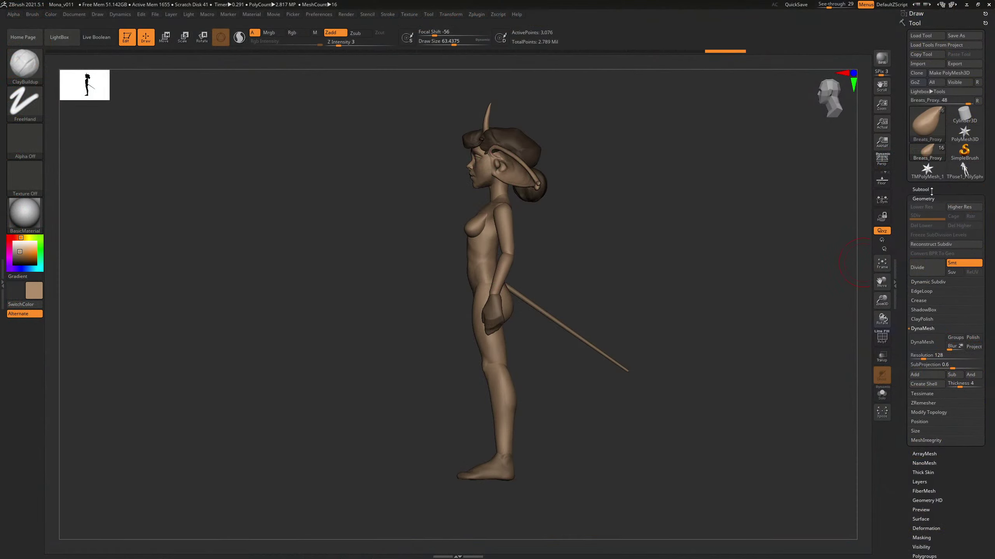
pyautogui.click(928, 190)
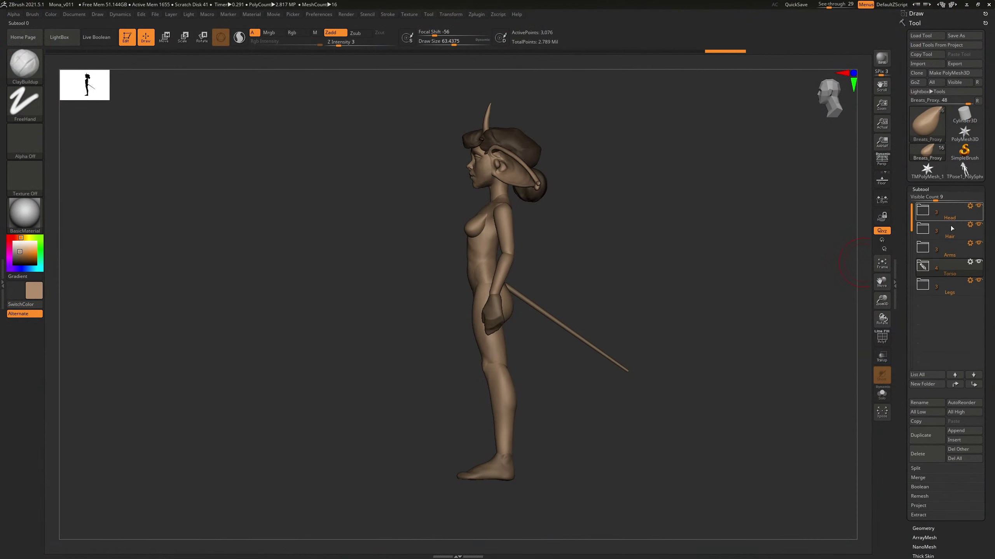
pyautogui.click(978, 225)
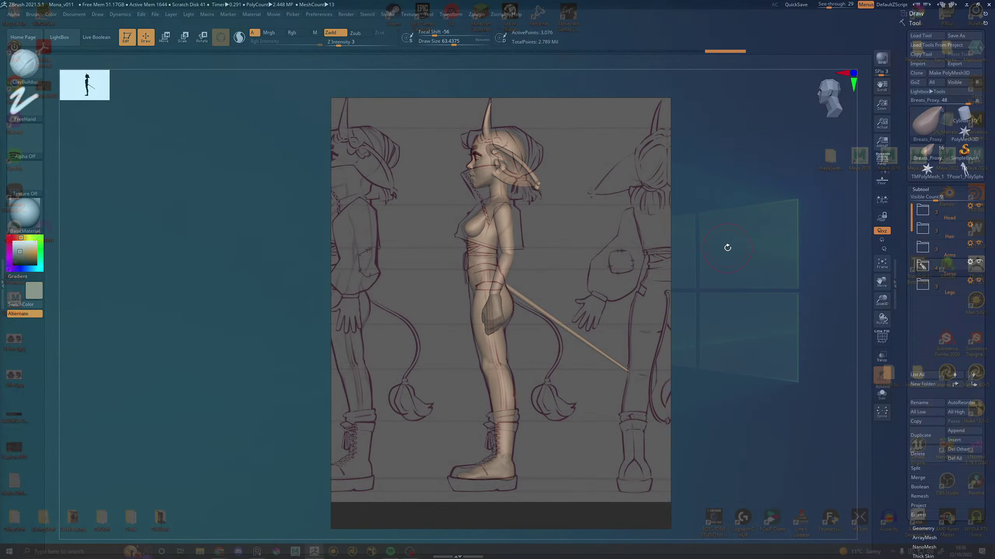
pyautogui.moveTo(727, 248); pyautogui.dragTo(734, 249)
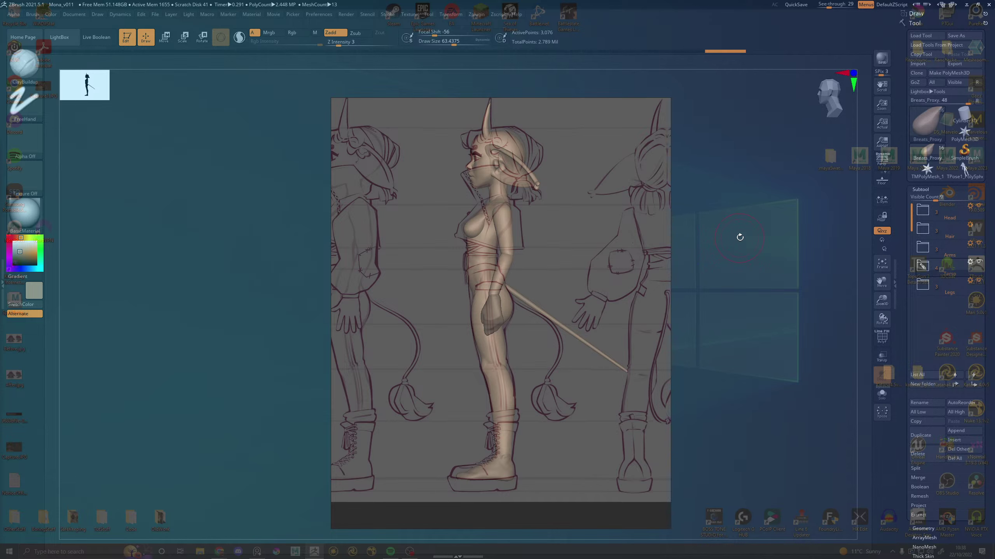
pyautogui.moveTo(740, 237)
pyautogui.mouseDown()
pyautogui.moveTo(748, 240)
pyautogui.moveTo(740, 242)
pyautogui.mouseUp()
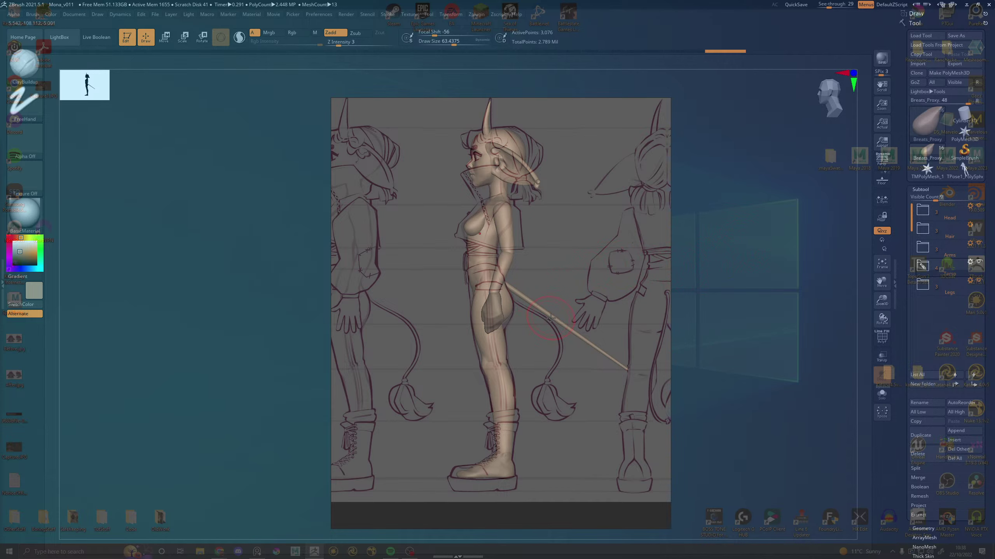
# Step: Select the foot subtool and nudge its toe and heel with the Move brush to fit the boot outline in the line art
pyautogui.press('b')
pyautogui.press('m')
pyautogui.press('v')
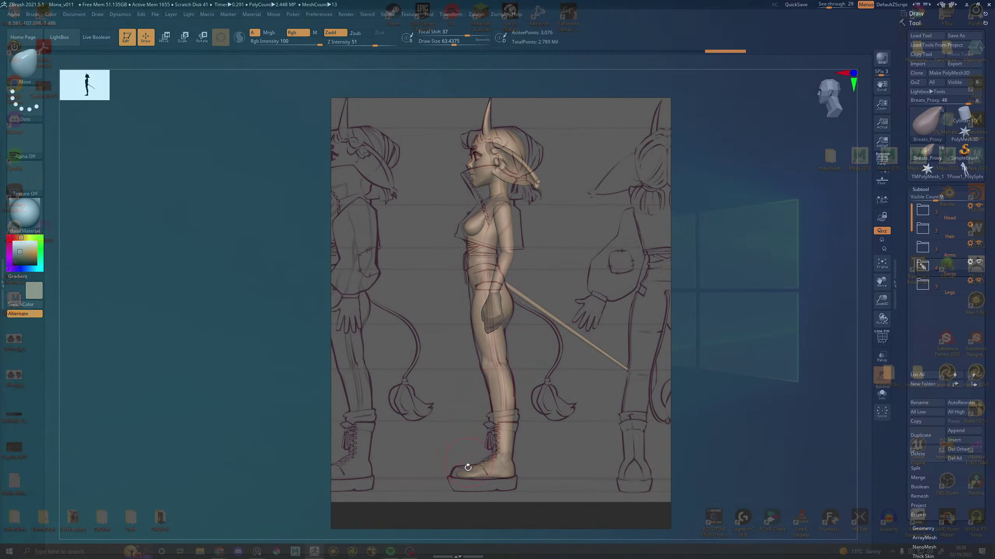
pyautogui.keyDown('alt'); pyautogui.click(457, 475); pyautogui.keyUp('alt')
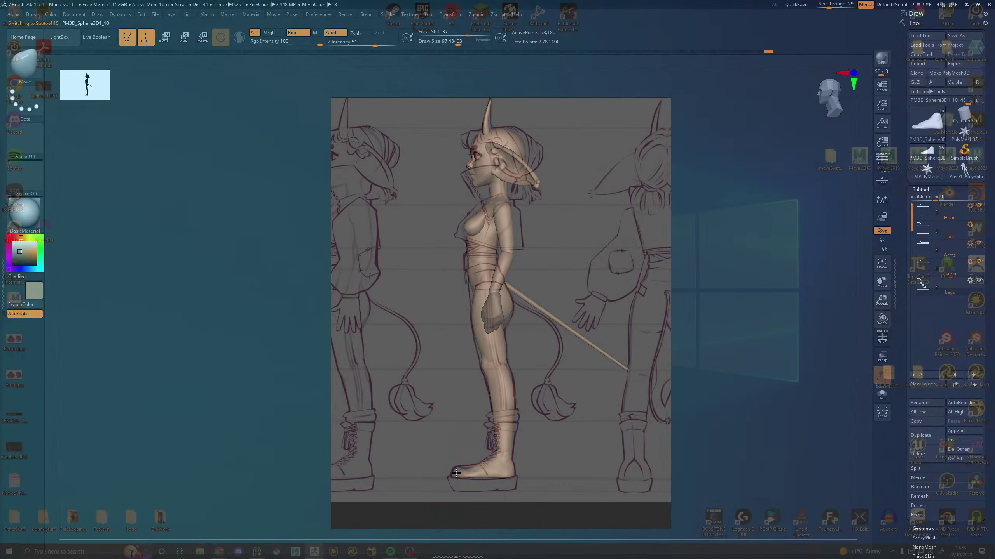
pyautogui.moveTo(510, 470); pyautogui.dragTo(516, 470)
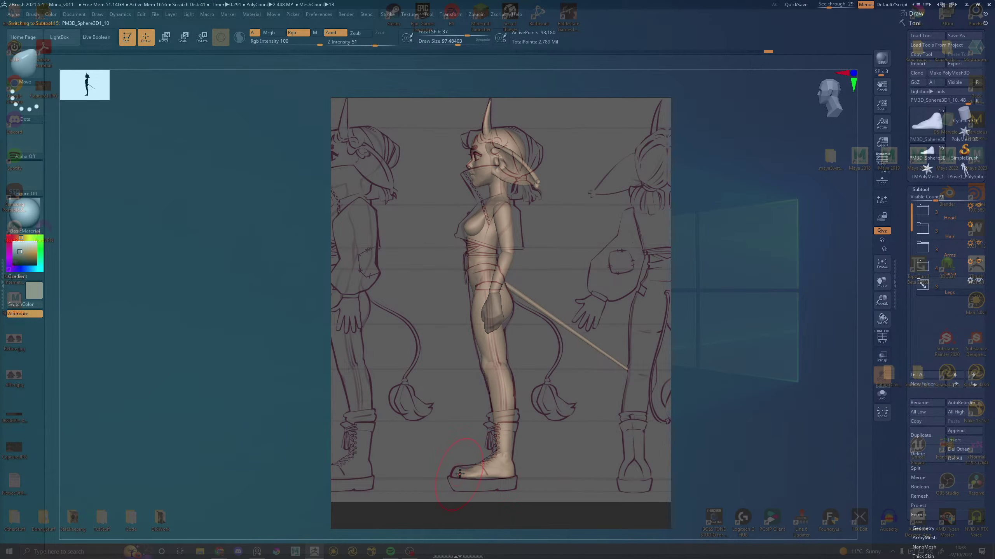
pyautogui.moveTo(458, 473); pyautogui.dragTo(457, 475)
pyautogui.press('s')
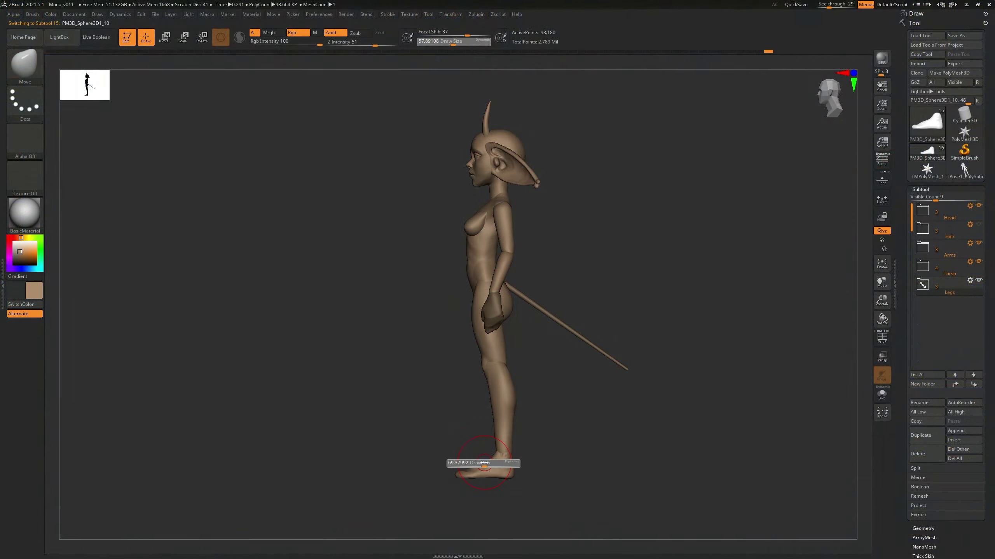
pyautogui.click(485, 465)
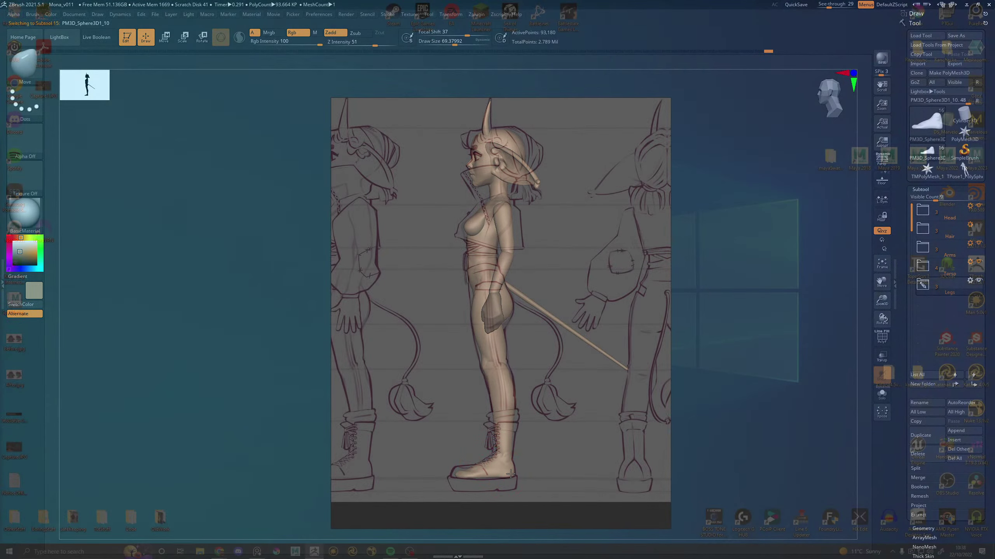
pyautogui.moveTo(511, 472); pyautogui.dragTo(515, 473)
# Step: Fit the thigh and the butt_proxy subtool to the leg and hip outline using a larger Move brush
pyautogui.press('s')
pyautogui.click(478, 353)
pyautogui.keyDown('alt'); pyautogui.click(476, 351); pyautogui.keyUp('alt')
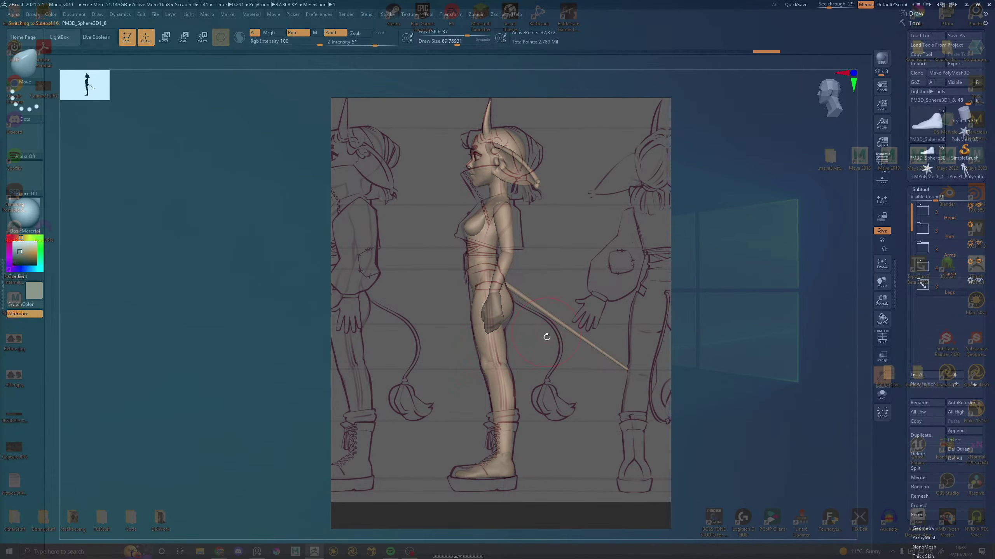
pyautogui.keyDown('alt'); pyautogui.click(504, 325); pyautogui.keyUp('alt')
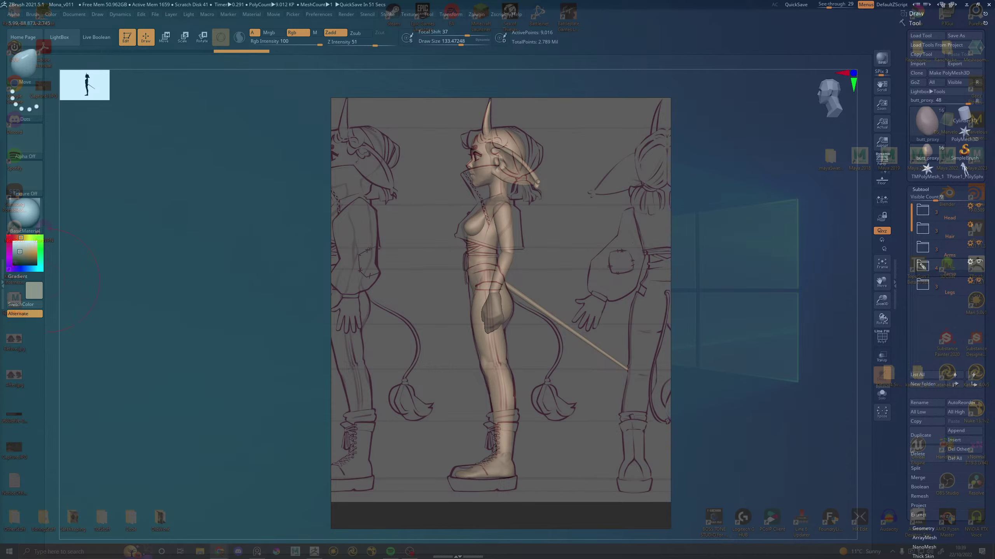
# Step: Switch to Chrome and examine close-up and full-figure photos in the "superman christopher reeve" image results
pyautogui.hotkey('alt', 'Tab')
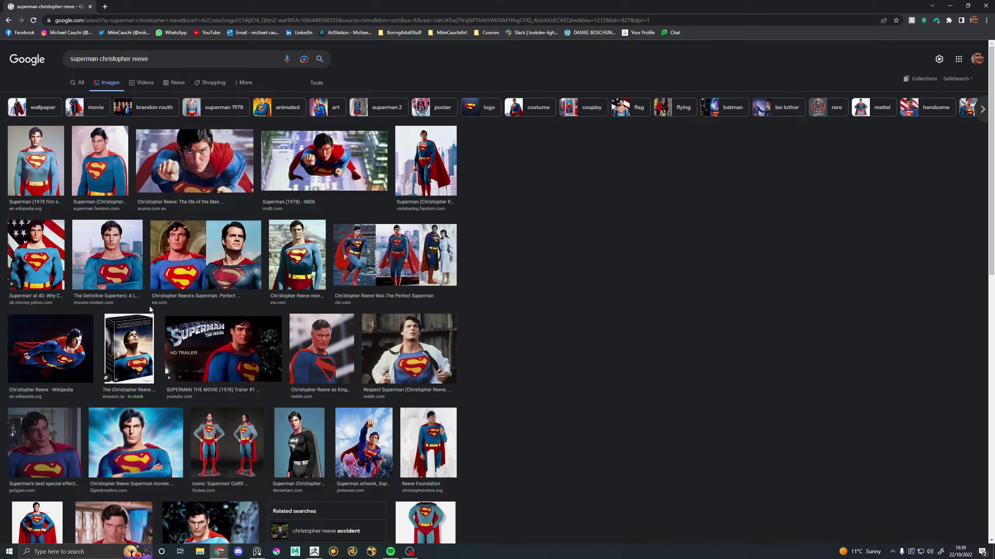
pyautogui.click(257, 322)
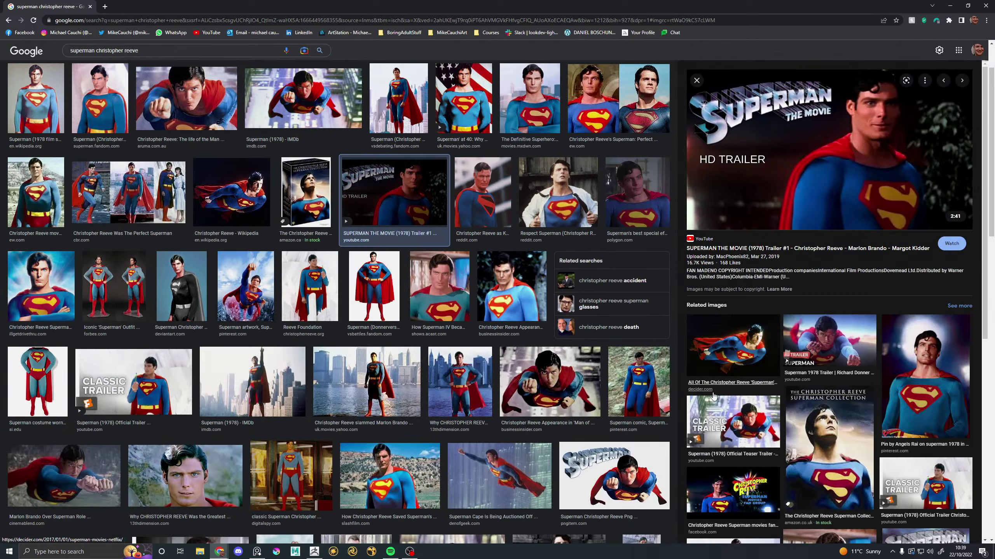
pyautogui.click(940, 372)
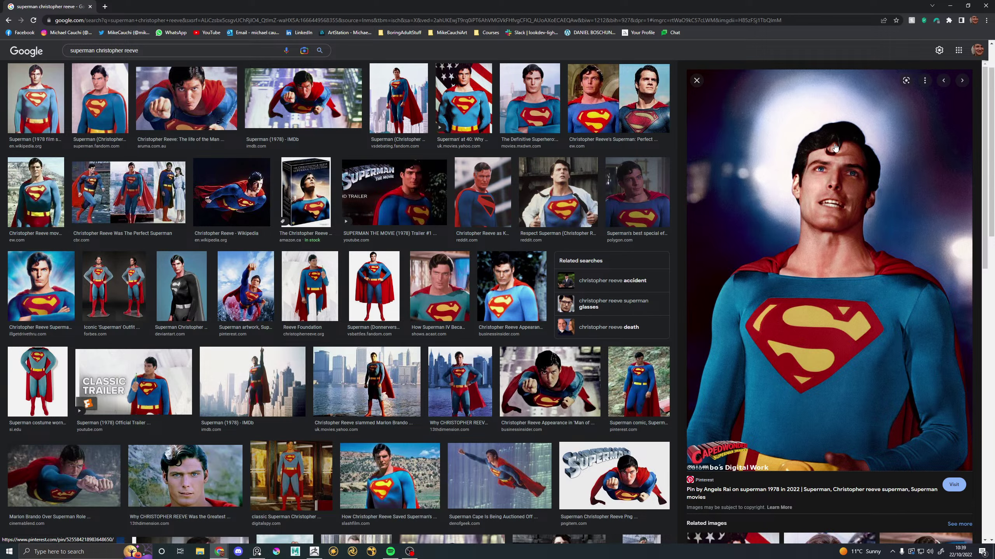
pyautogui.scroll(-5, 864, 322)
pyautogui.click(847, 334)
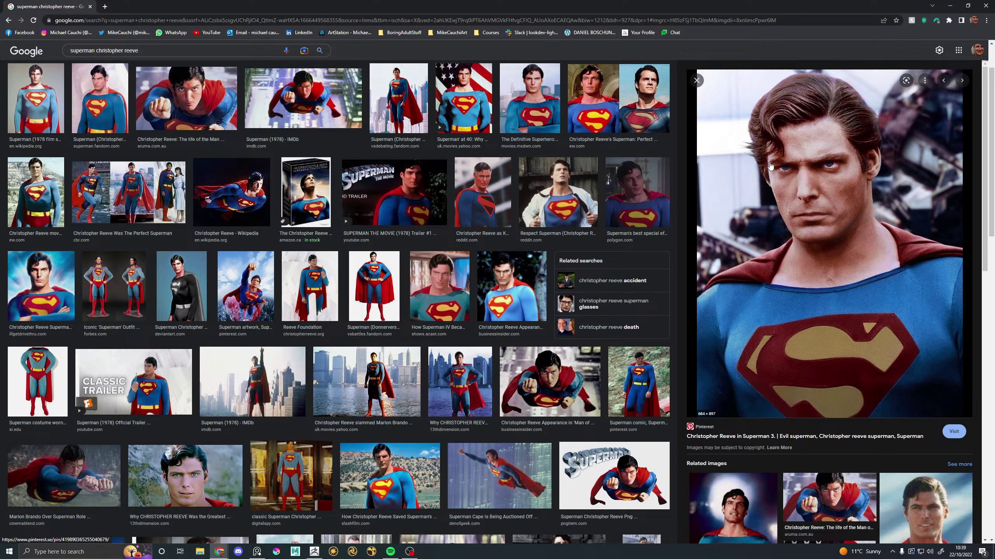
pyautogui.click(931, 530)
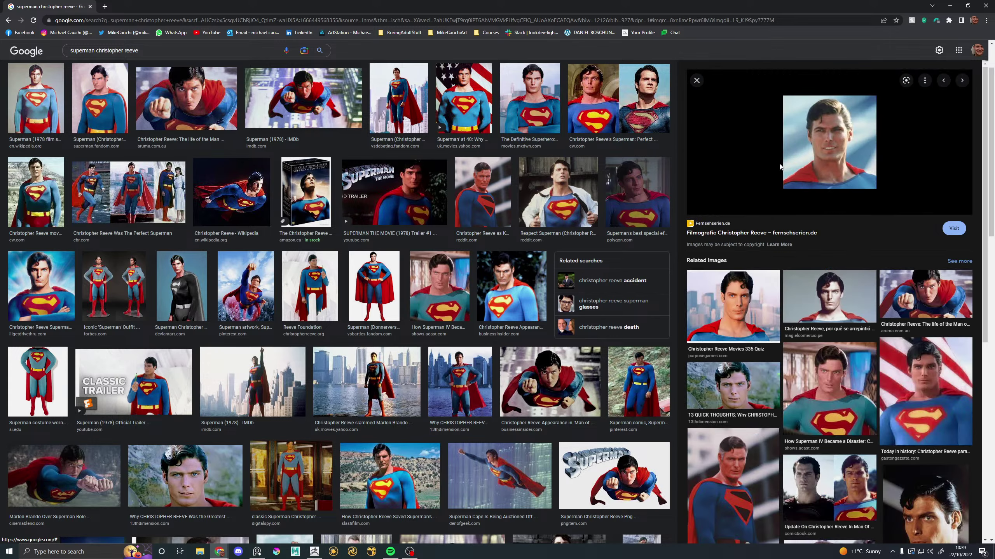
pyautogui.click(744, 296)
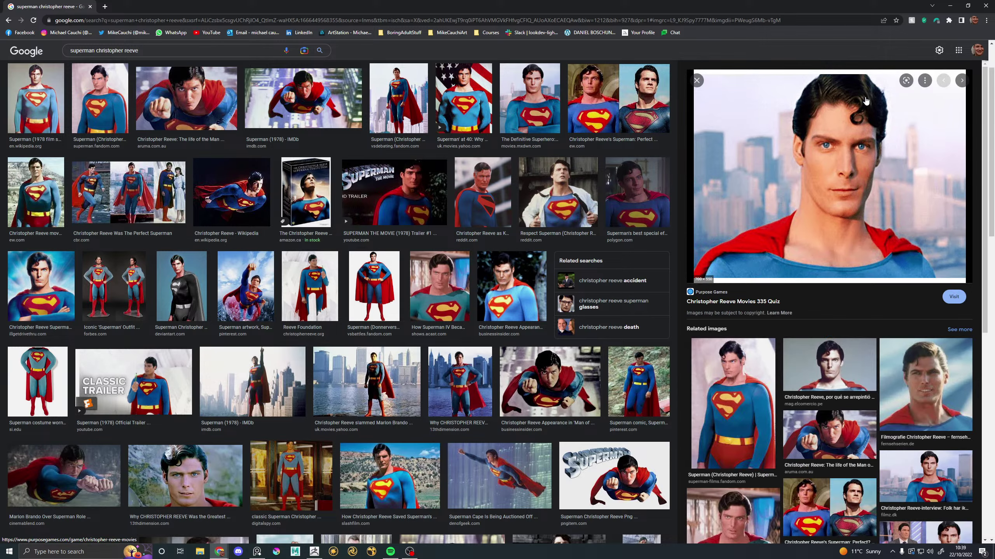
pyautogui.click(755, 362)
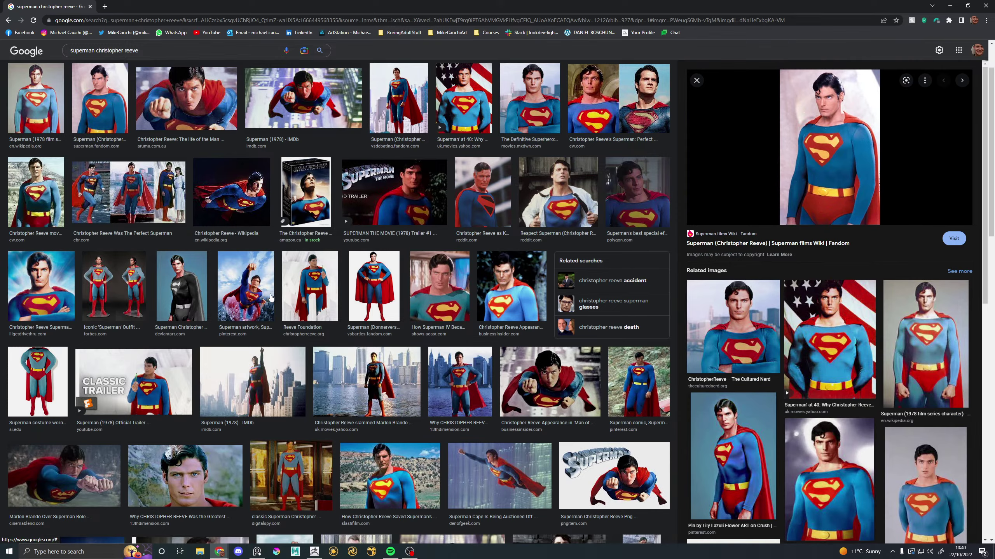
# Step: Browse further down the Superman image results, preview the Alt Film Guide portrait, and close the browser
pyautogui.scroll(-5, 288, 295)
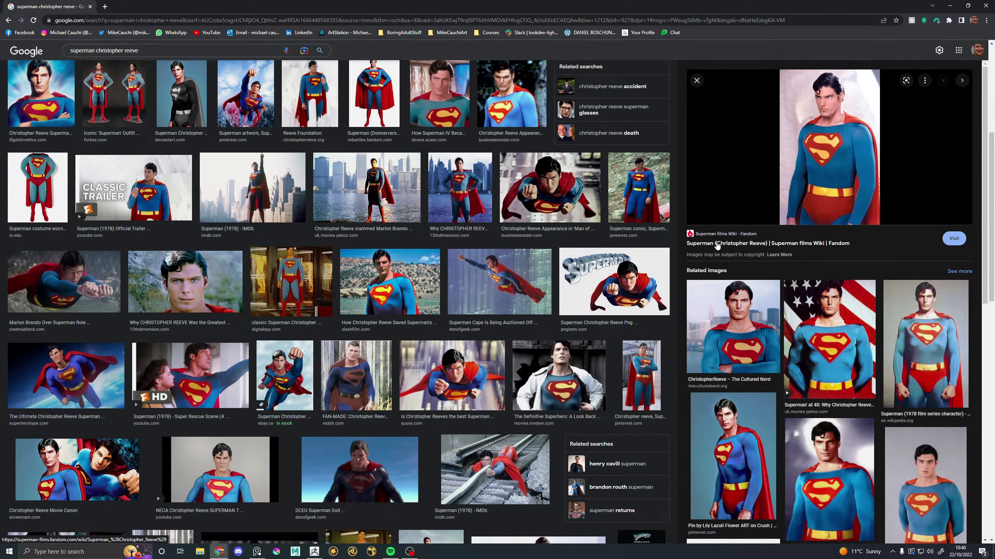
pyautogui.scroll(-5, 607, 234)
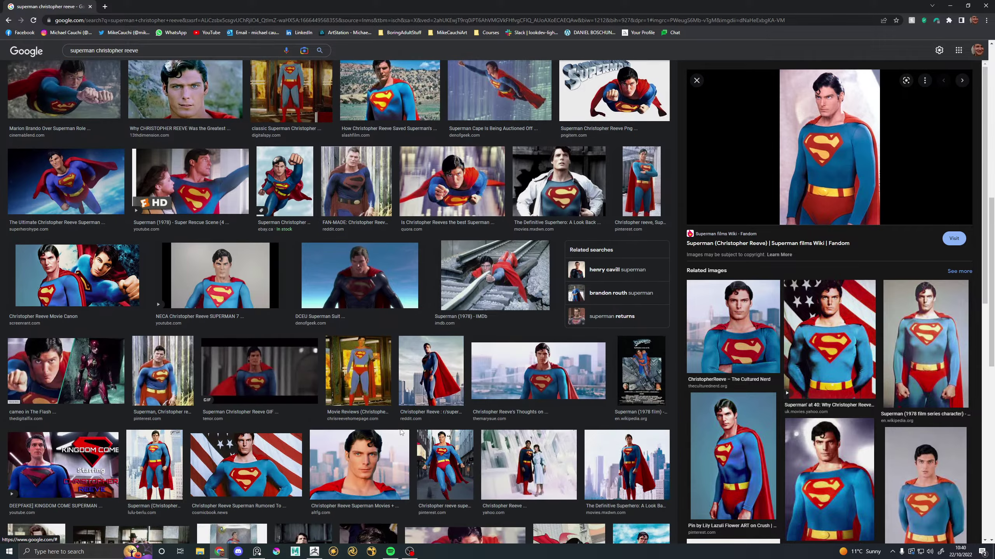
pyautogui.click(380, 451)
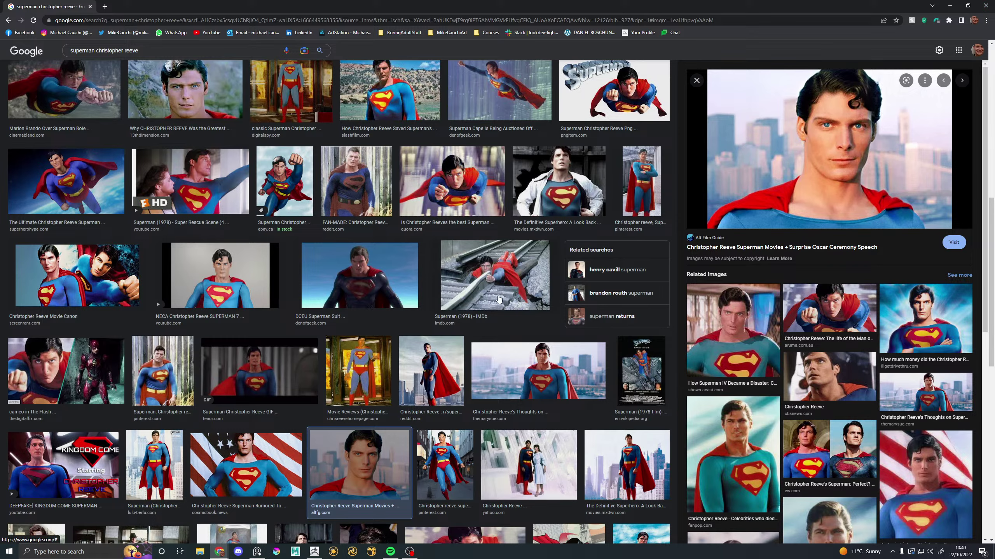
pyautogui.scroll(-3, 475, 305)
pyautogui.scroll(-8, 475, 305)
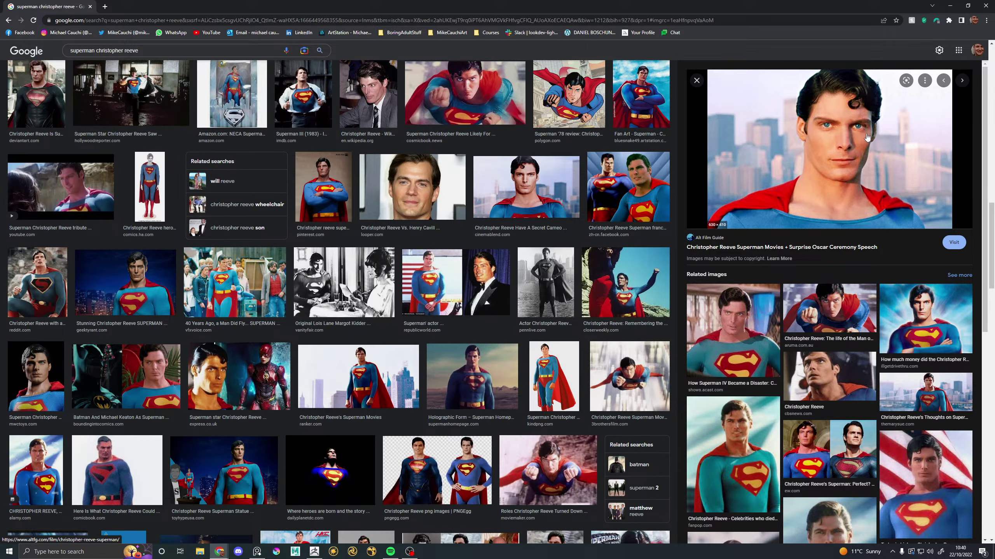
pyautogui.click(986, 6)
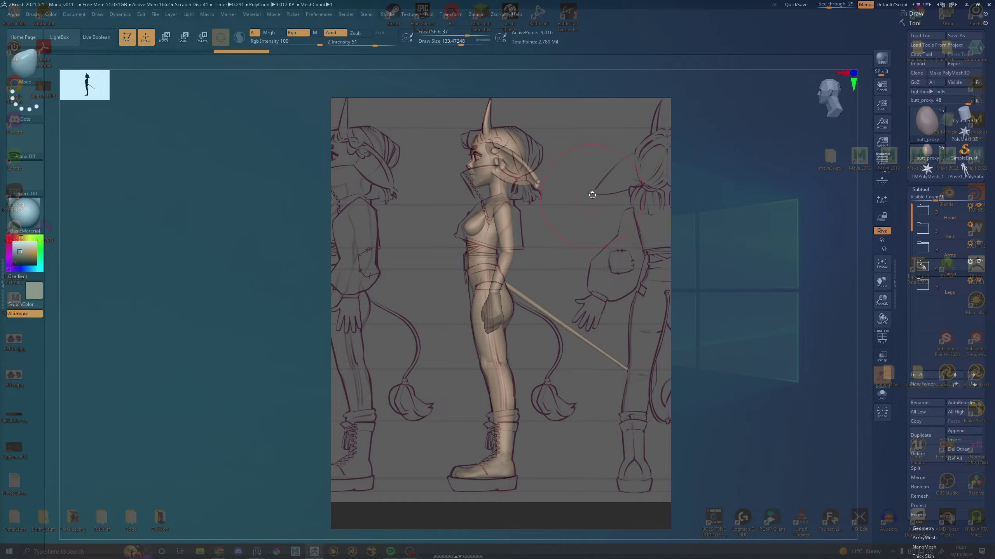
# Step: Realign the figure over the line art and nudge the head subtool's face profile with a resized Move brush
pyautogui.keyDown('alt'); pyautogui.moveTo(597, 192); pyautogui.dragTo(599, 185); pyautogui.keyUp('alt')
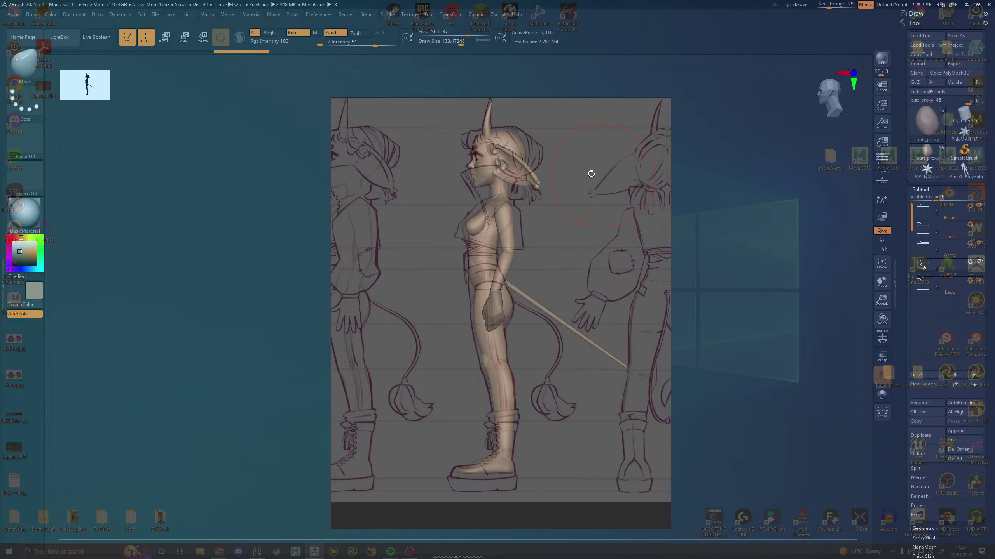
pyautogui.keyDown('alt'); pyautogui.click(470, 174); pyautogui.keyUp('alt')
pyautogui.press('s')
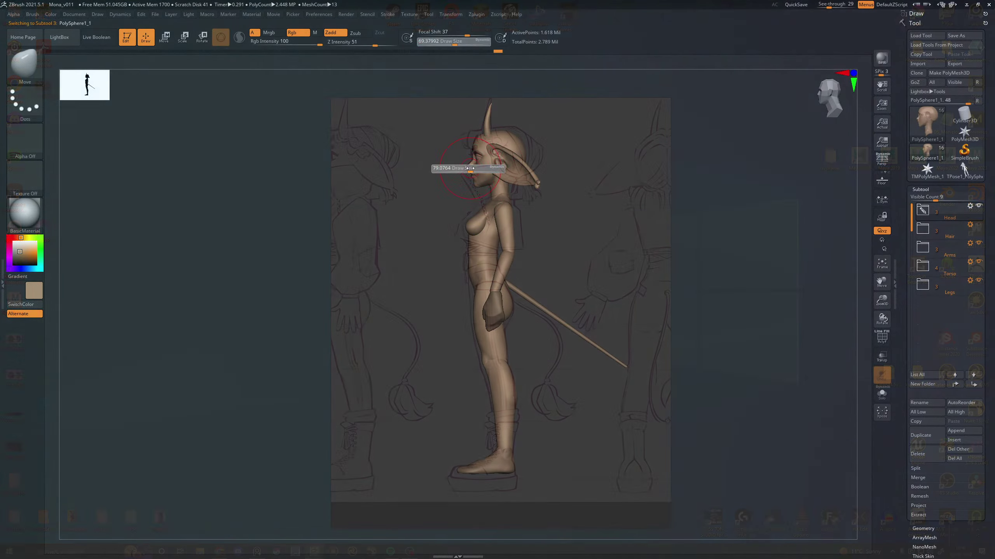
pyautogui.moveTo(470, 169); pyautogui.dragTo(468, 168)
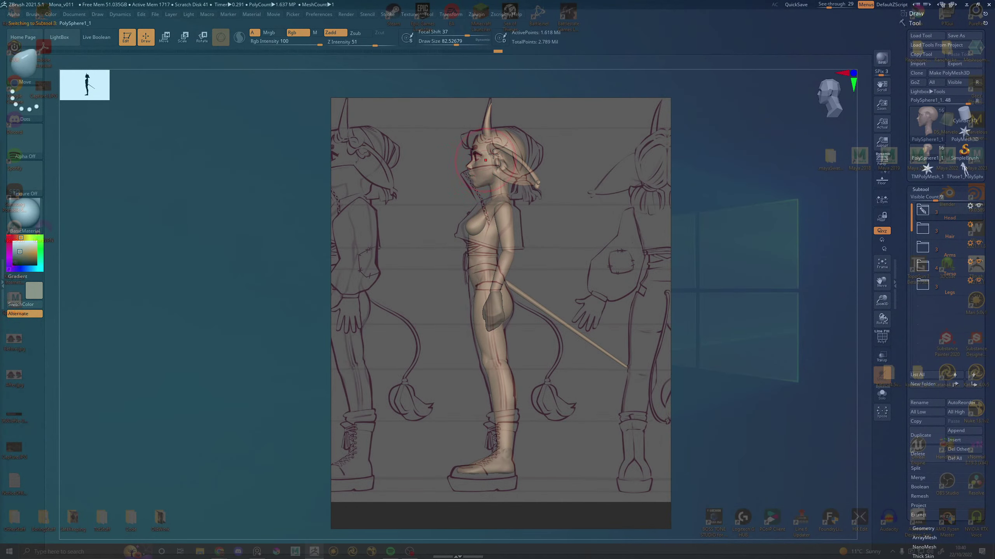
pyautogui.hotkey('ctrl', 'z')
pyautogui.press('s')
pyautogui.moveTo(467, 169); pyautogui.dragTo(465, 169)
pyautogui.press('s')
pyautogui.moveTo(466, 169); pyautogui.dragTo(468, 170)
# Step: Reshape the Breats_Proxy subtool with a smaller Move brush to follow the chest outline in the line art
pyautogui.keyDown('alt'); pyautogui.click(465, 227); pyautogui.keyUp('alt')
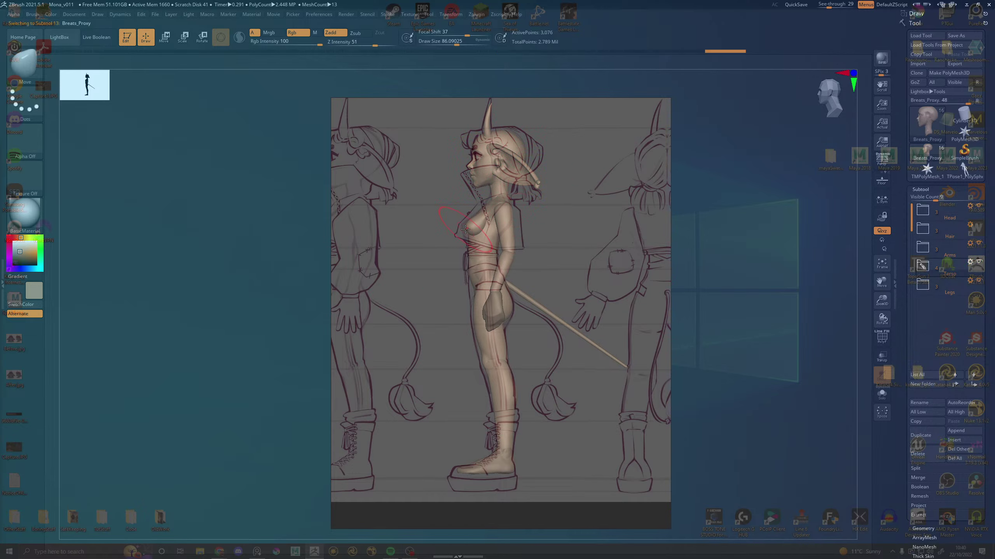
pyautogui.moveTo(462, 231)
pyautogui.mouseDown()
pyautogui.moveTo(469, 220)
pyautogui.moveTo(469, 241)
pyautogui.mouseUp()
pyautogui.press('s')
pyautogui.press('[')
pyautogui.press('[')
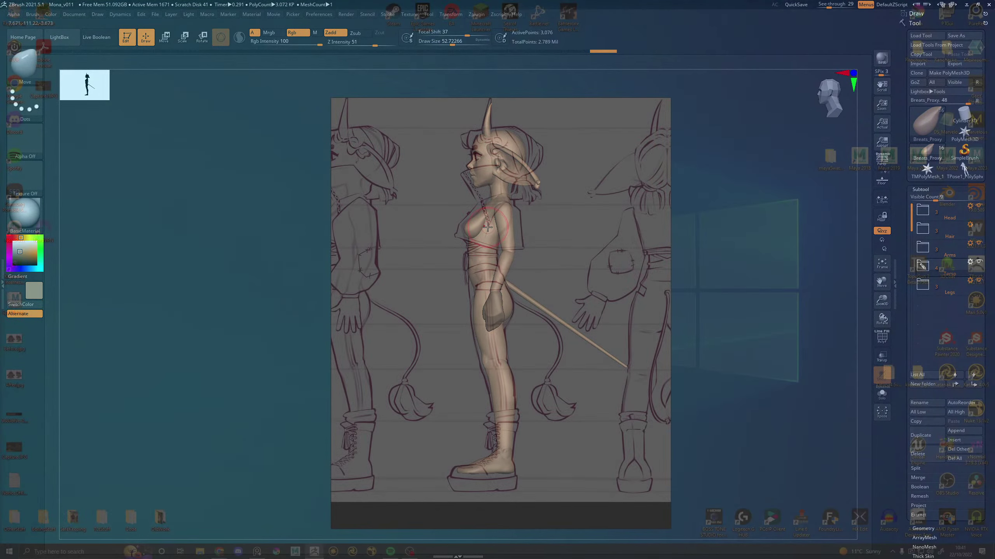
pyautogui.moveTo(488, 227); pyautogui.dragTo(488, 228)
pyautogui.hotkey('ctrl', 'z')
pyautogui.moveTo(484, 239); pyautogui.dragTo(488, 228)
# Step: Select the Torso_proxy subtool, hide the Arms folder, and push the upper back inward with the Move brush at draw size about 41
pyautogui.keyDown('alt'); pyautogui.click(489, 201); pyautogui.keyUp('alt')
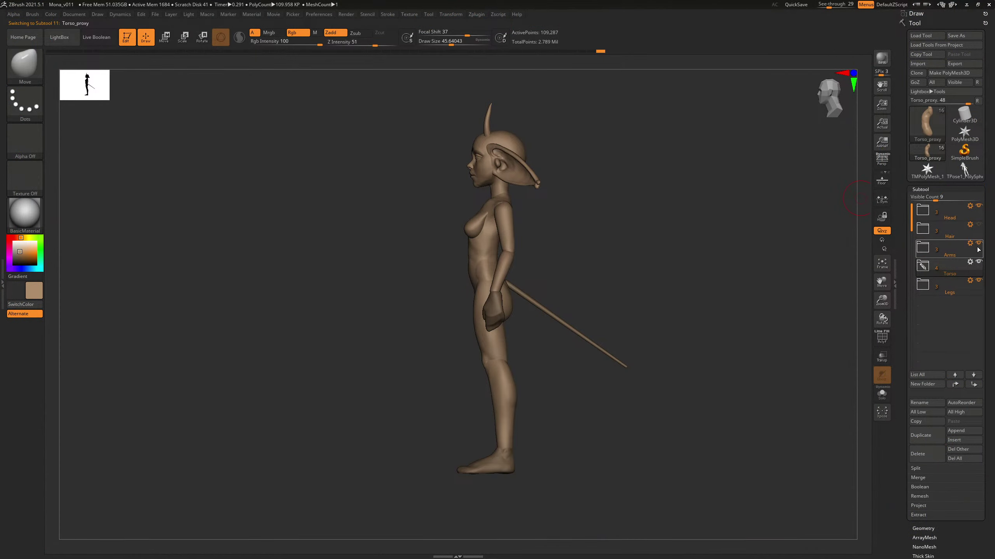
pyautogui.click(978, 243)
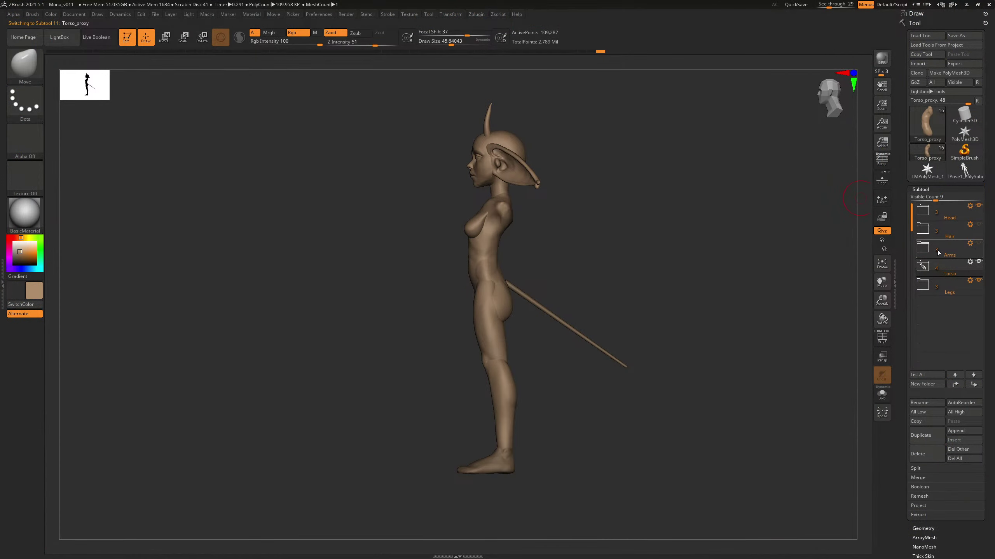
pyautogui.press('s')
pyautogui.moveTo(514, 231); pyautogui.dragTo(509, 231)
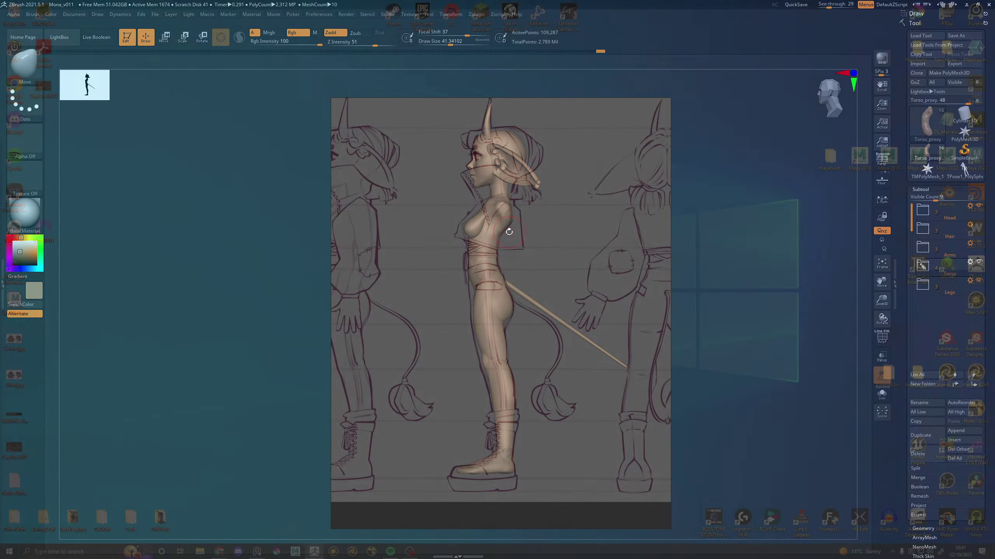
# Step: Enlarge the Move brush to a draw size of about 205 and select the head subtool
pyautogui.press('s')
pyautogui.moveTo(519, 380); pyautogui.dragTo(534, 382)
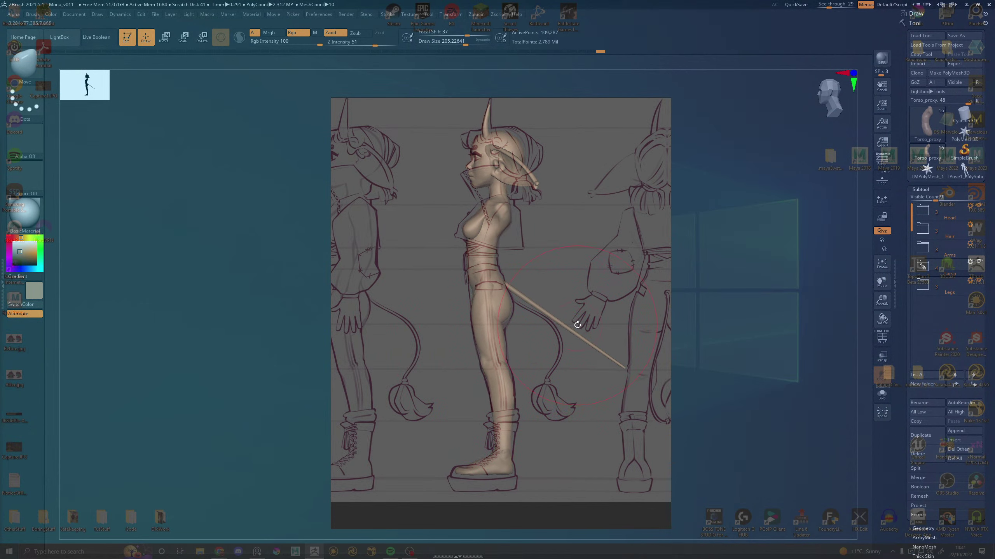
pyautogui.keyDown('alt'); pyautogui.click(479, 178); pyautogui.keyUp('alt')
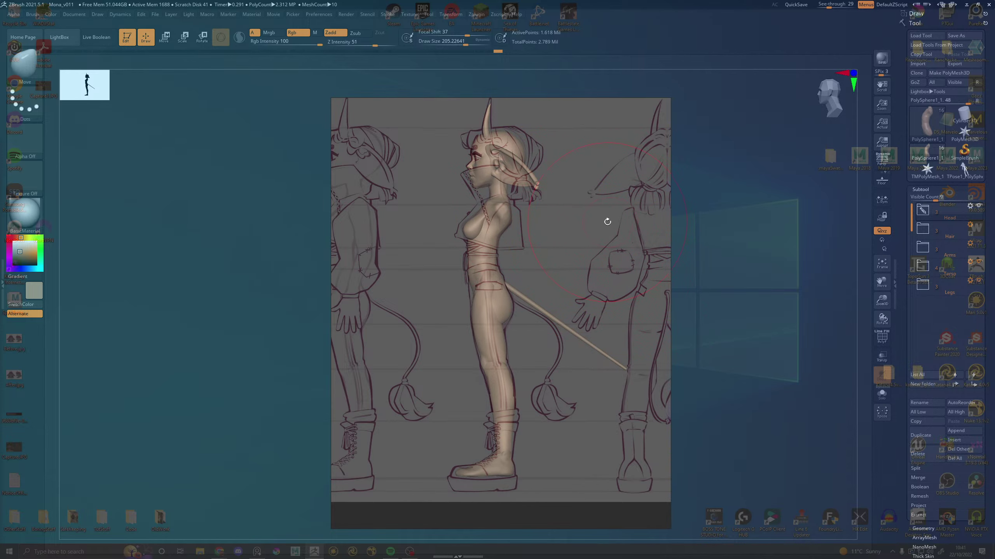
# Step: Reduce the Move brush to a draw size of about 90 and select the Breats_Proxy subtool
pyautogui.press('s')
pyautogui.moveTo(482, 238); pyautogui.dragTo(462, 228)
pyautogui.keyDown('alt'); pyautogui.click(469, 235); pyautogui.keyUp('alt')
pyautogui.press('s')
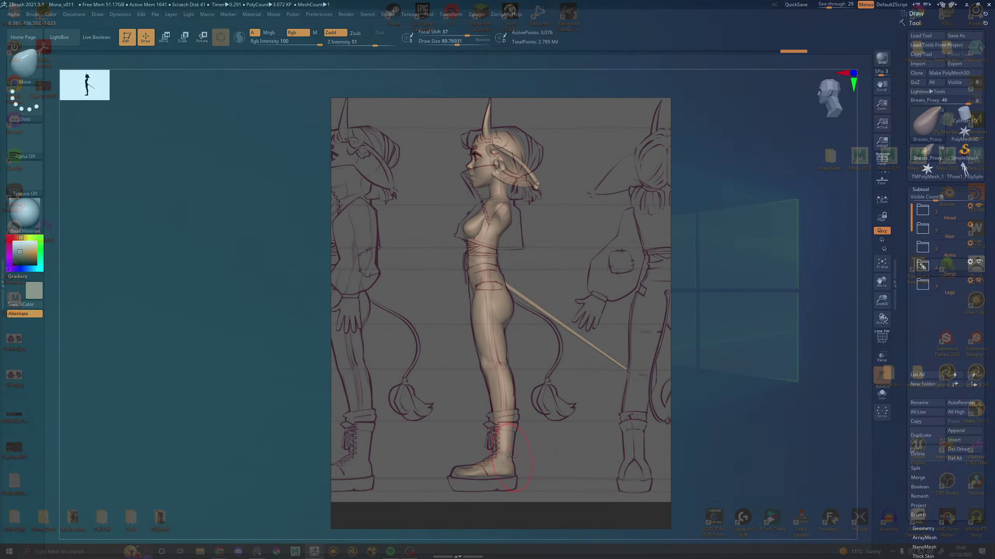
# Step: Select the foot subtool, undo the last change, and push the sole upward with the Move brush at draw size about 124
pyautogui.keyDown('alt'); pyautogui.click(511, 456); pyautogui.keyUp('alt')
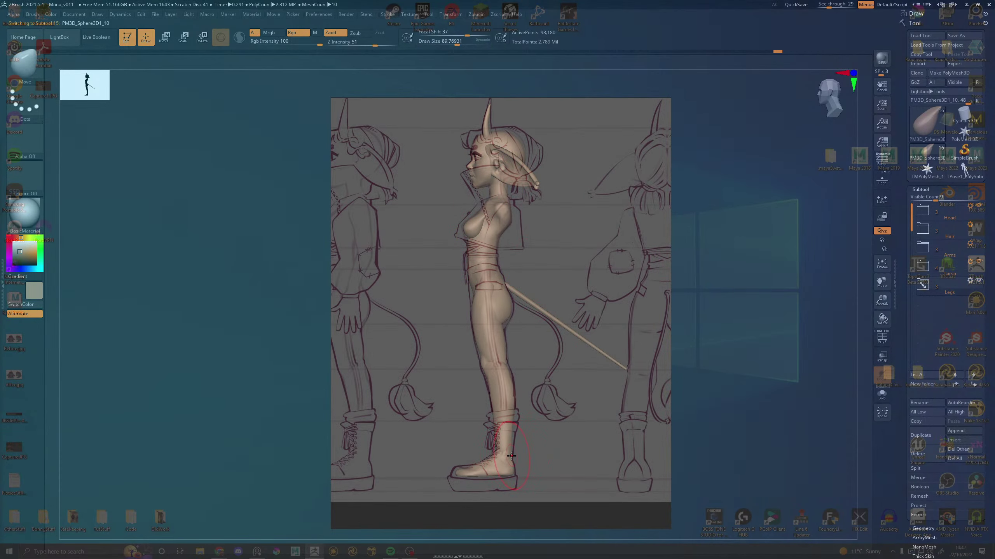
pyautogui.keyDown('alt'); pyautogui.click(509, 449); pyautogui.keyUp('alt')
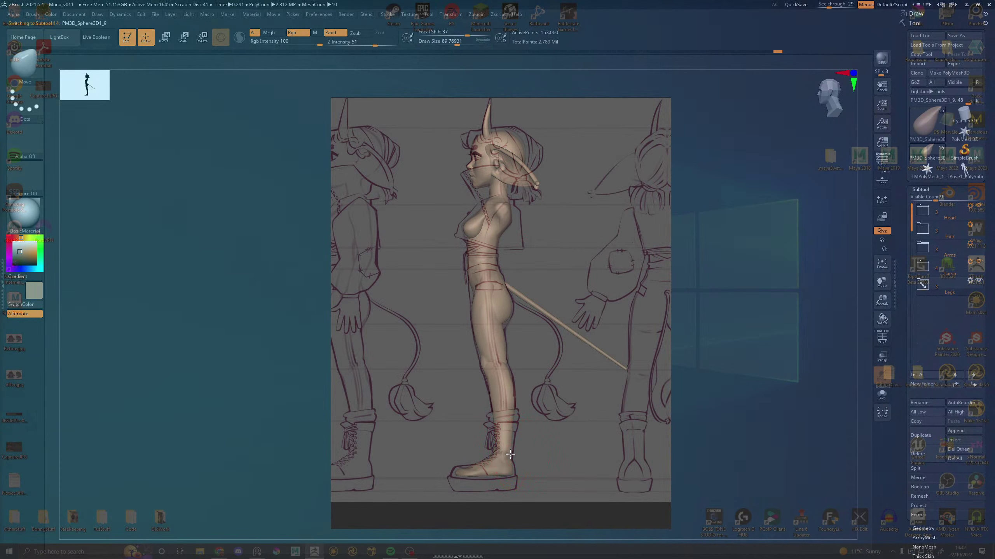
pyautogui.keyDown('alt'); pyautogui.click(487, 464); pyautogui.keyUp('alt')
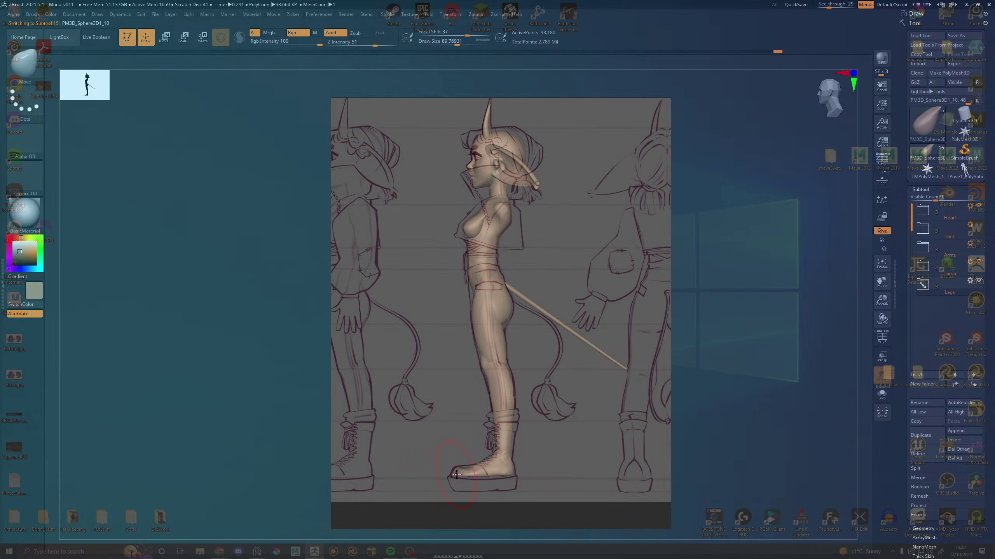
pyautogui.press('ctrl')
pyautogui.hotkey('ctrl', 'z')
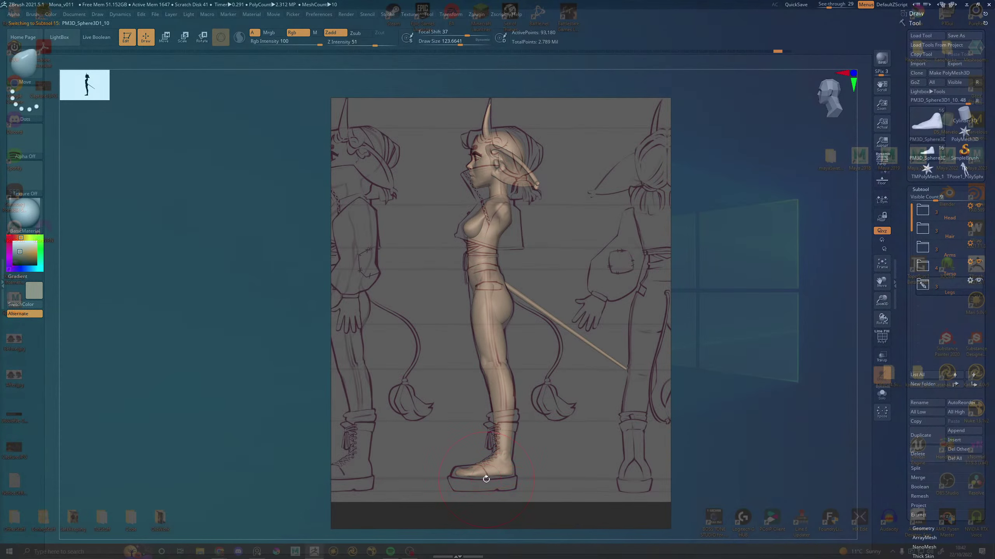
pyautogui.moveTo(486, 478); pyautogui.dragTo(486, 464)
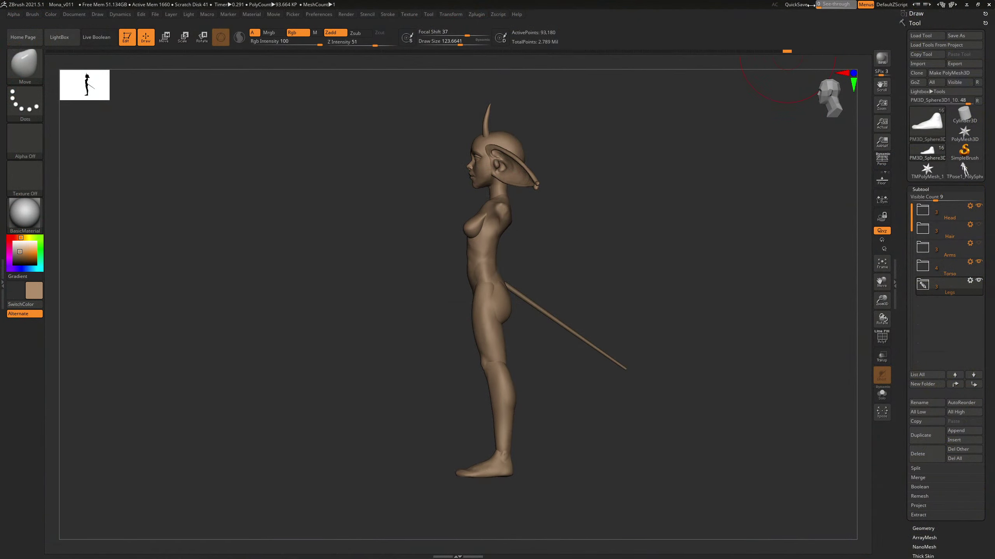
# Step: Turn off the window see-through and view the model in perspective from a three-quarter front angle
pyautogui.moveTo(610, 228); pyautogui.dragTo(688, 248)
pyautogui.press('p')
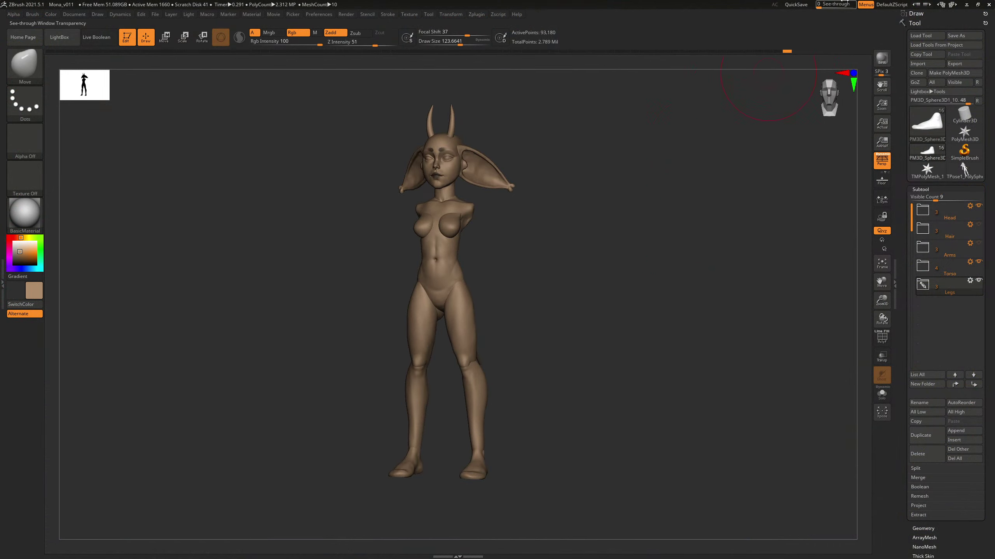
# Step: Switch to PureRef, enable always on top, and shrink the reference window so it sits beside the model in ZBrush
pyautogui.click(966, 4)
pyautogui.rightClick(496, 240)
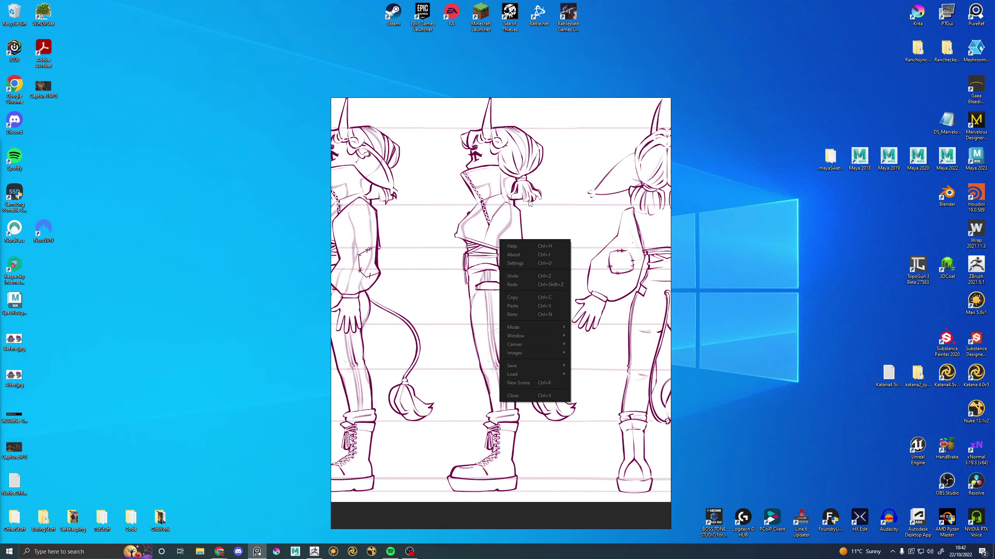
pyautogui.click(548, 179)
pyautogui.hotkey('ctrl', 'shift', 'a')
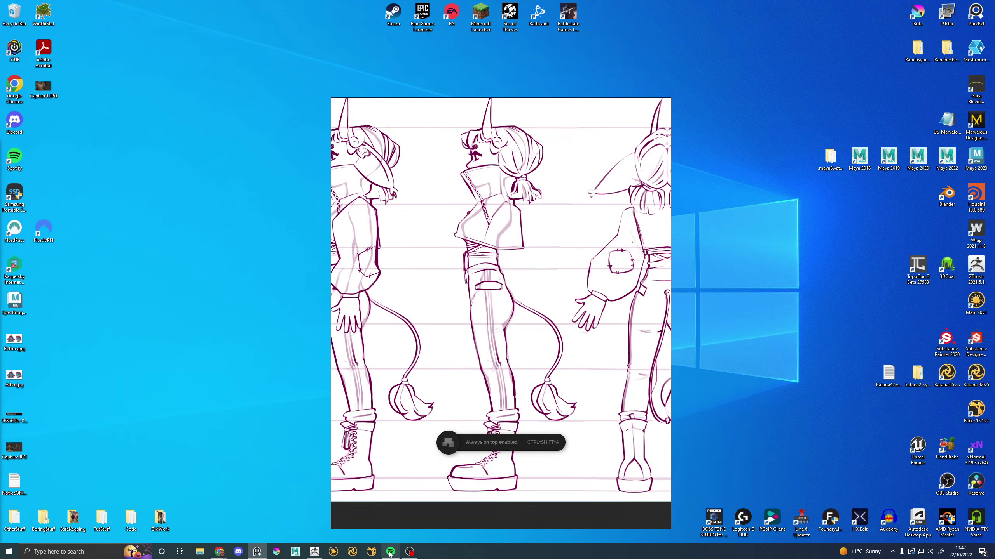
pyautogui.click(315, 552)
pyautogui.moveTo(332, 97); pyautogui.dragTo(517, 156)
pyautogui.moveTo(589, 233); pyautogui.dragTo(127, 135)
# Step: Examine the legs and feet up close from the front and at an angle
pyautogui.moveTo(567, 207); pyautogui.dragTo(737, 378)
pyautogui.keyDown('alt'); pyautogui.moveTo(680, 168); pyautogui.dragTo(673, 515); pyautogui.keyUp('alt')
pyautogui.keyDown('alt'); pyautogui.moveTo(628, 217); pyautogui.dragTo(689, 395); pyautogui.keyUp('alt')
pyautogui.moveTo(672, 372); pyautogui.dragTo(626, 258)
pyautogui.keyDown('alt'); pyautogui.moveTo(623, 310); pyautogui.dragTo(645, 343); pyautogui.keyUp('alt')
pyautogui.keyDown('alt'); pyautogui.moveTo(648, 404); pyautogui.dragTo(614, 287); pyautogui.keyUp('alt')
pyautogui.moveTo(619, 327); pyautogui.dragTo(684, 333)
pyautogui.keyDown('alt'); pyautogui.moveTo(592, 291); pyautogui.dragTo(668, 387); pyautogui.keyUp('alt')
pyautogui.press('f')
pyautogui.press('f')
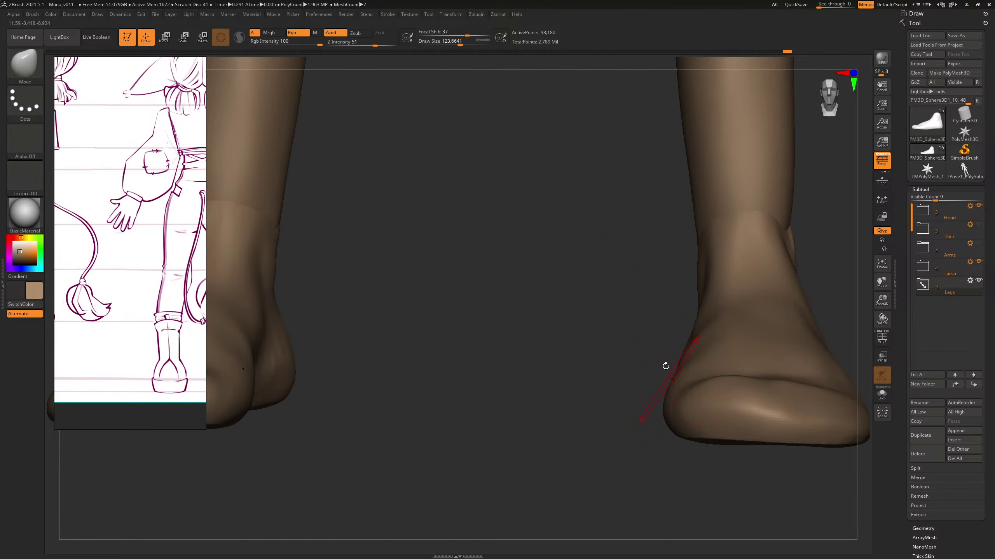
# Step: Select the Torso_proxy subtool and frame the upper body from the front
pyautogui.press('f')
pyautogui.keyDown('alt'); pyautogui.click(462, 194); pyautogui.keyUp('alt')
pyautogui.press('f')
pyautogui.press('f')
pyautogui.press('f')
pyautogui.moveTo(643, 214); pyautogui.dragTo(662, 323)
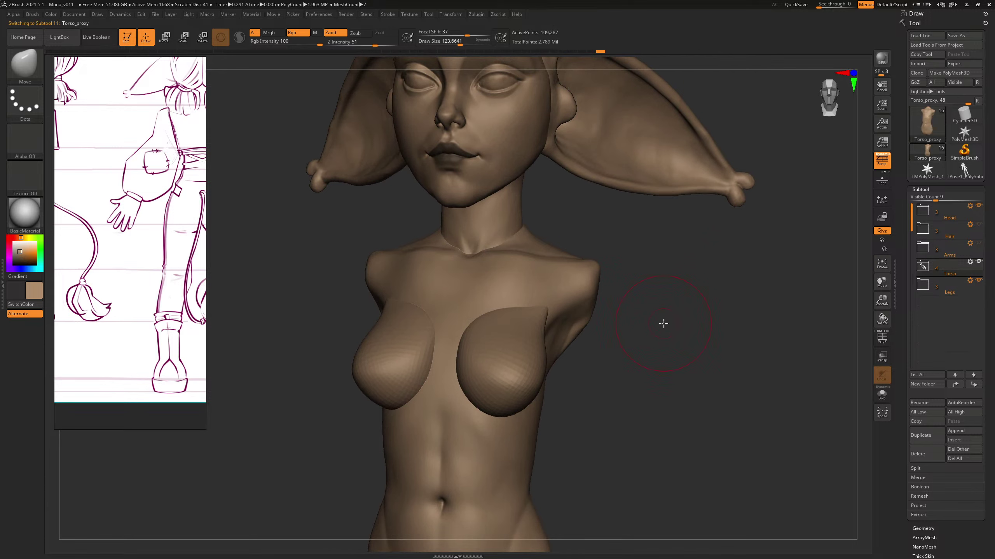
# Step: Choose the Standard brush for the torso, keeping the mesh in 3D mode
pyautogui.press('s')
pyautogui.press('t')
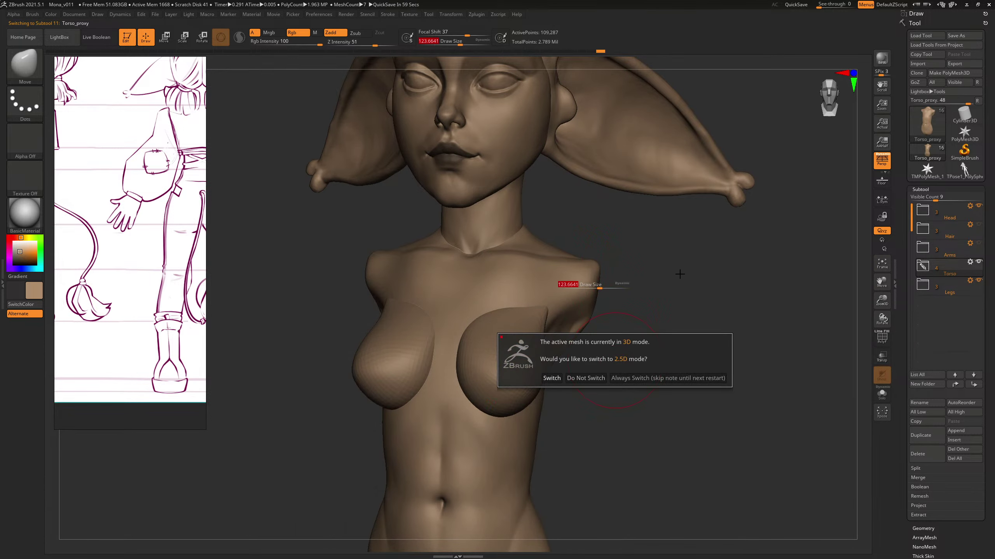
pyautogui.click(585, 378)
pyautogui.press('b')
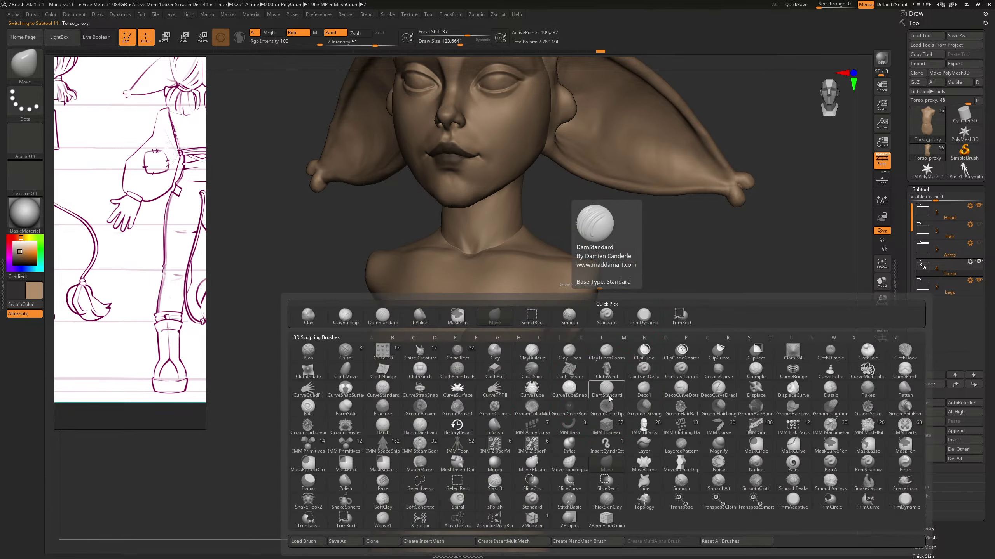
pyautogui.press('s')
pyautogui.press('t')
pyautogui.moveTo(651, 363); pyautogui.dragTo(646, 383)
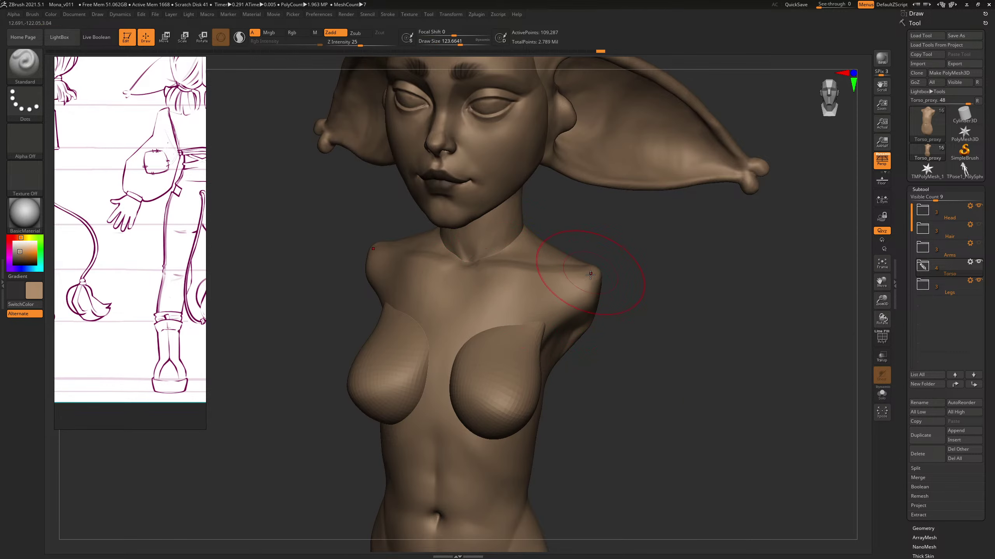
# Step: Reduce the Standard brush to a draw size of about 55 and sculpt the collarbone area of the torso
pyautogui.press('s')
pyautogui.moveTo(458, 257); pyautogui.dragTo(450, 259)
pyautogui.press('s')
pyautogui.click(472, 269)
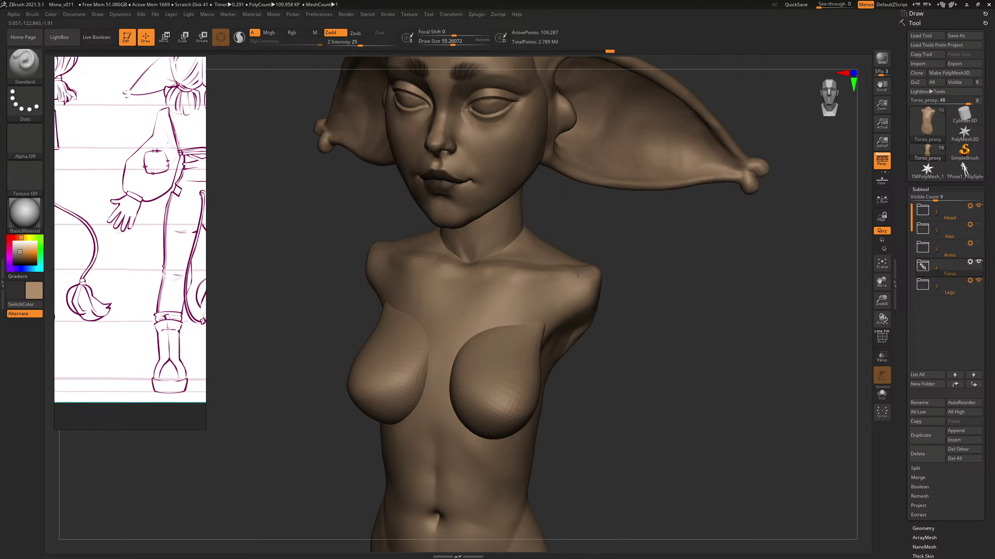
pyautogui.moveTo(652, 282)
pyautogui.mouseDown()
pyautogui.moveTo(659, 271)
pyautogui.moveTo(633, 279)
pyautogui.moveTo(648, 302)
pyautogui.moveTo(638, 312)
pyautogui.mouseUp()
pyautogui.moveTo(658, 250)
pyautogui.mouseDown()
pyautogui.moveTo(703, 221)
pyautogui.moveTo(687, 269)
pyautogui.moveTo(677, 267)
pyautogui.mouseUp()
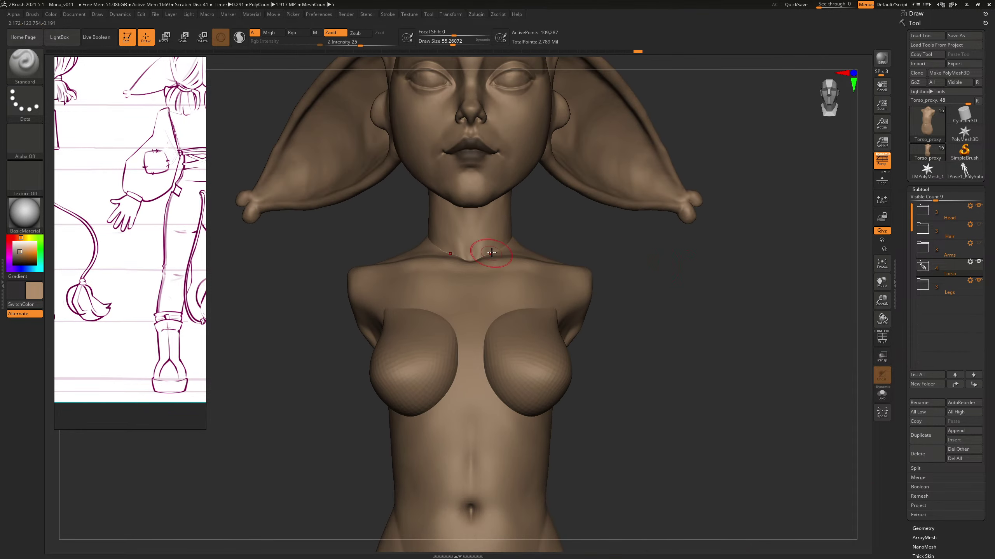
# Step: Switch to the Move brush and adjust the top line of the shoulders at a draw size of about 155
pyautogui.press('v')
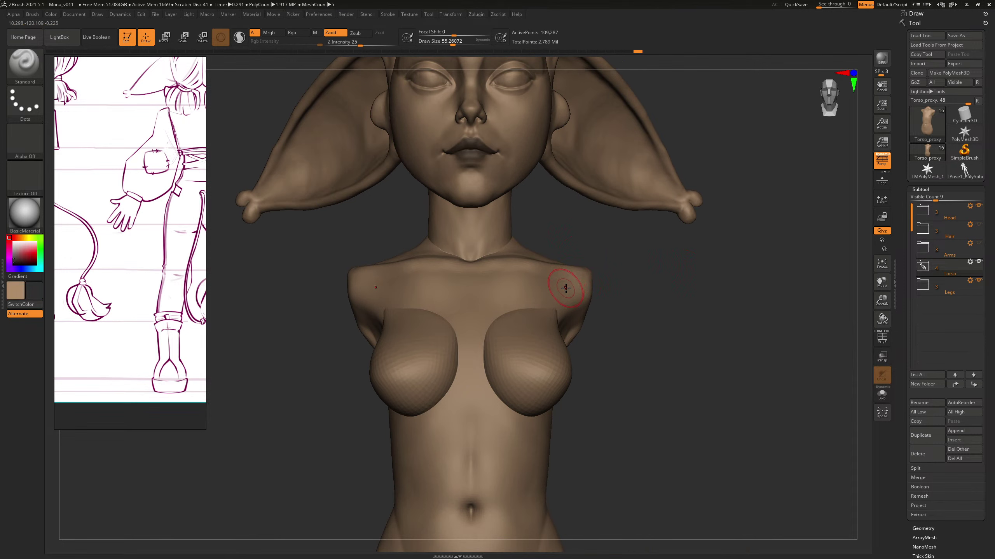
pyautogui.press('b')
pyautogui.press('m')
pyautogui.press('v')
pyautogui.press('s')
pyautogui.moveTo(479, 270); pyautogui.dragTo(506, 267)
pyautogui.press('s')
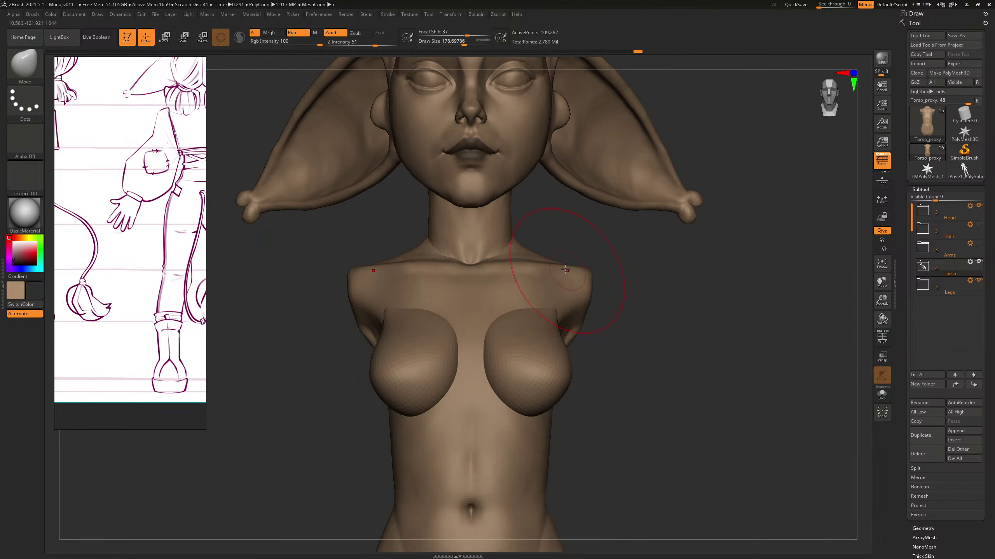
pyautogui.press('[')
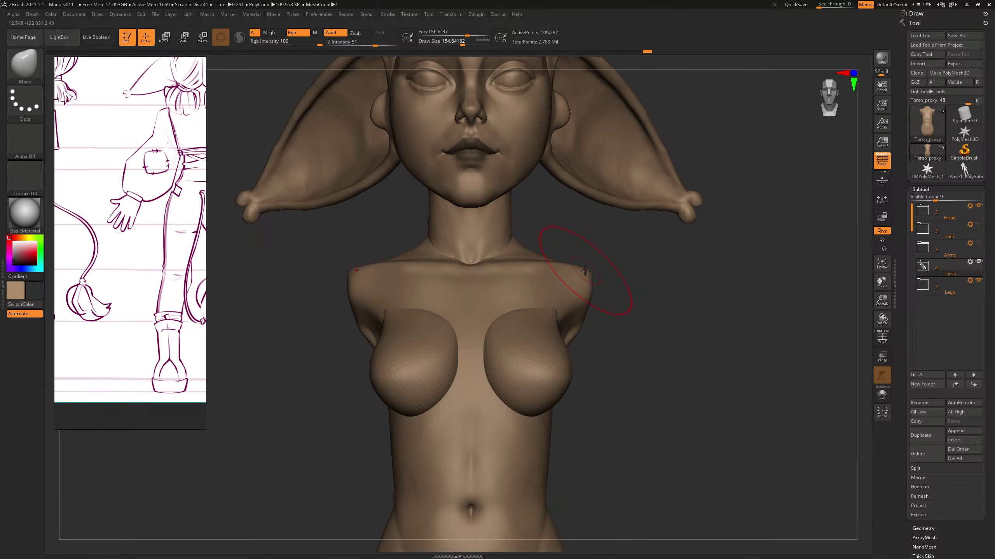
# Step: Isolate the Torso_proxy subtool and refine its shoulder shape with the Move brush at draw size about 90
pyautogui.moveTo(606, 263)
pyautogui.mouseDown()
pyautogui.moveTo(624, 286)
pyautogui.moveTo(691, 276)
pyautogui.moveTo(697, 306)
pyautogui.mouseUp()
pyautogui.click(885, 395)
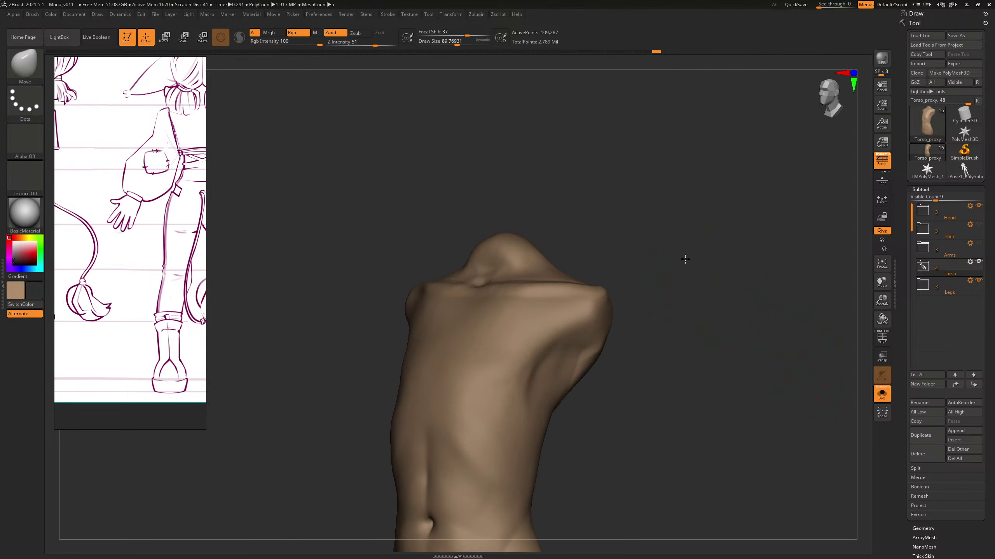
pyautogui.moveTo(686, 259); pyautogui.dragTo(683, 305)
pyautogui.press('b')
pyautogui.moveTo(655, 227); pyautogui.dragTo(600, 283)
# Step: Build up and smooth the collarbones with the ClayBuildup brush at draw size about 39 and Z intensity 3
pyautogui.press('b')
pyautogui.press('c')
pyautogui.press('b')
pyautogui.press('s')
pyautogui.moveTo(496, 328); pyautogui.dragTo(490, 328)
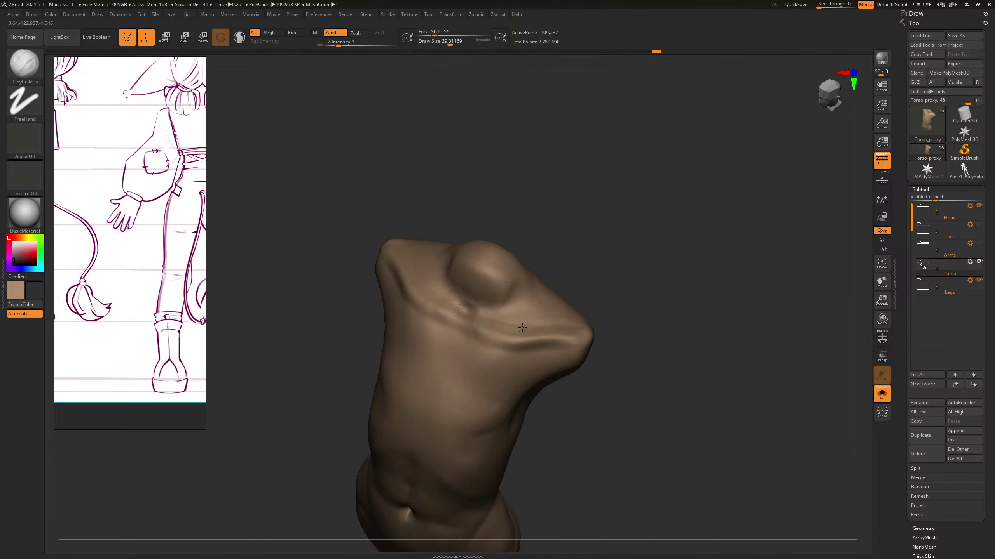
pyautogui.press('shift')
pyautogui.moveTo(619, 307); pyautogui.dragTo(517, 332)
pyautogui.press('shift')
pyautogui.moveTo(642, 290)
pyautogui.keyDown('shift'); pyautogui.mouseDown()
pyautogui.moveTo(707, 264)
pyautogui.moveTo(668, 262)
pyautogui.moveTo(581, 317)
pyautogui.mouseUp(); pyautogui.keyUp('shift')
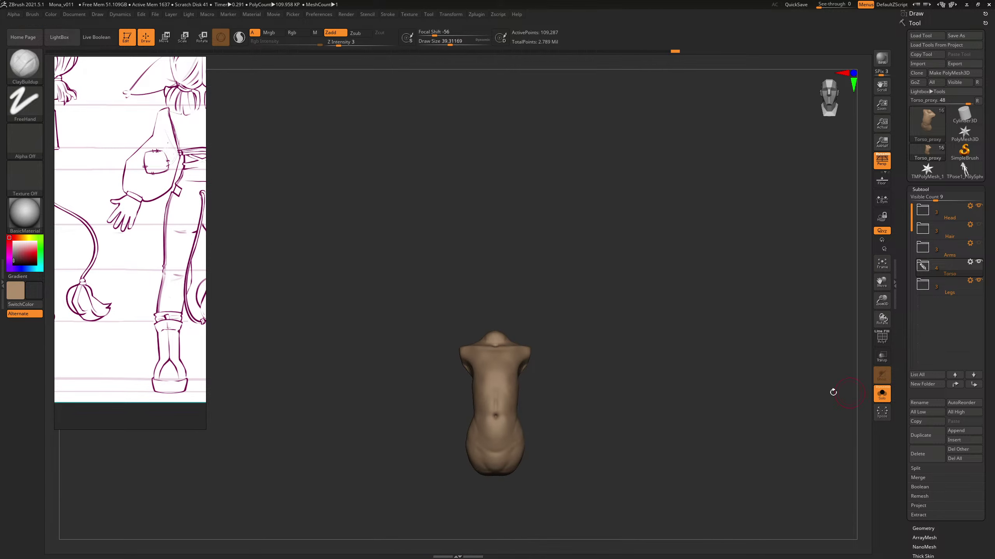
# Step: Soften the torso's chest planes with ClayBuildup at draw size about 124, and show the other subtools again
pyautogui.moveTo(695, 317)
pyautogui.mouseDown()
pyautogui.moveTo(681, 319)
pyautogui.moveTo(670, 405)
pyautogui.mouseUp()
pyautogui.press('s')
pyautogui.moveTo(461, 385); pyautogui.dragTo(470, 385)
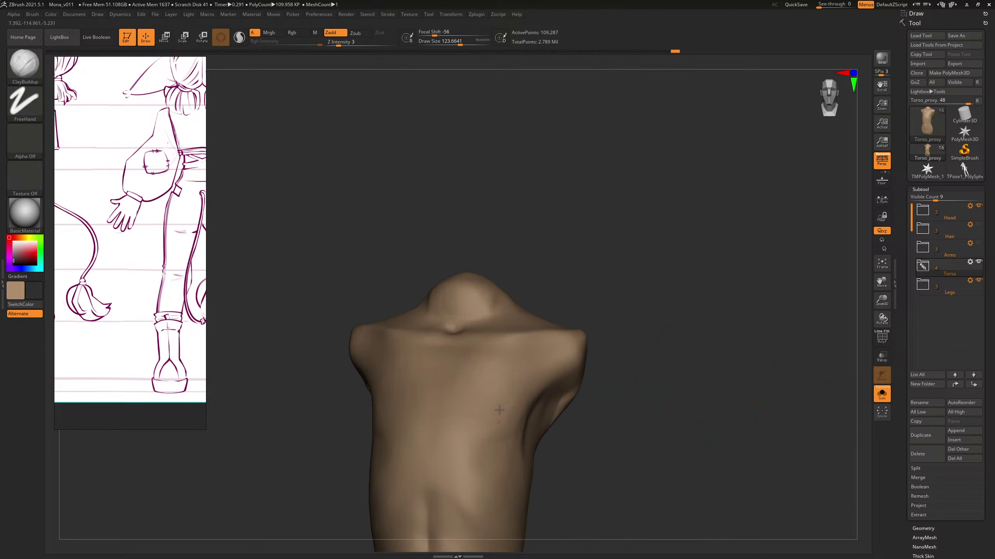
pyautogui.moveTo(700, 402); pyautogui.dragTo(689, 376)
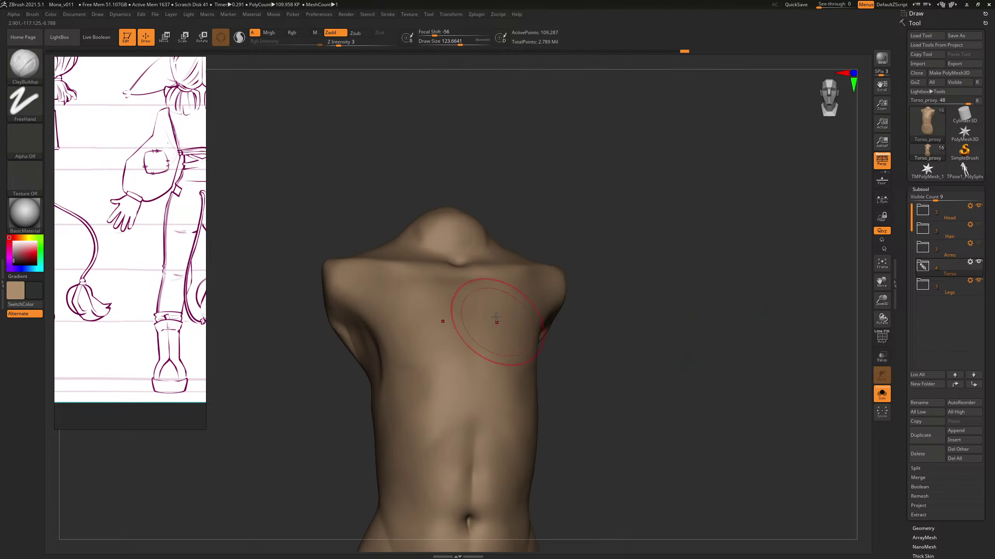
pyautogui.moveTo(664, 299); pyautogui.dragTo(689, 293)
pyautogui.click(882, 394)
pyautogui.keyDown('alt'); pyautogui.moveTo(706, 345); pyautogui.dragTo(661, 326); pyautogui.keyUp('alt')
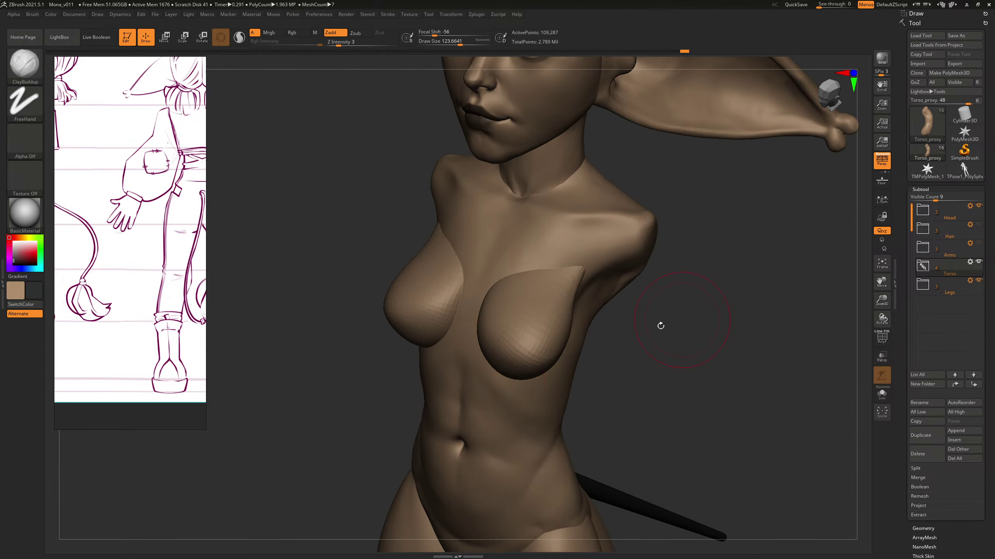
# Step: Select the Breats_Proxy subtool, subdivide it once, and build up its volume with the ClayBuildup brush
pyautogui.keyDown('alt'); pyautogui.click(505, 353); pyautogui.keyUp('alt')
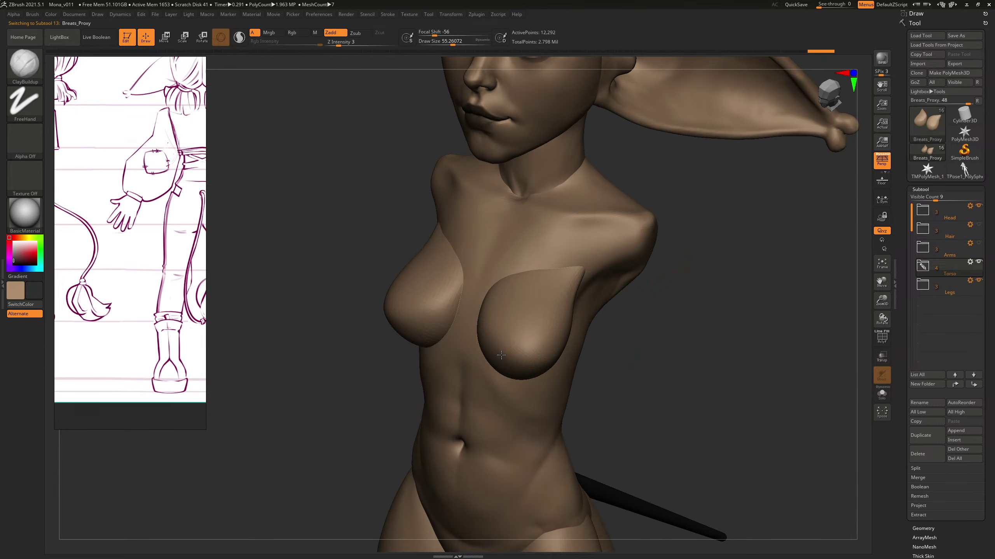
pyautogui.press('[')
pyautogui.moveTo(691, 343); pyautogui.dragTo(716, 351)
pyautogui.click(473, 344)
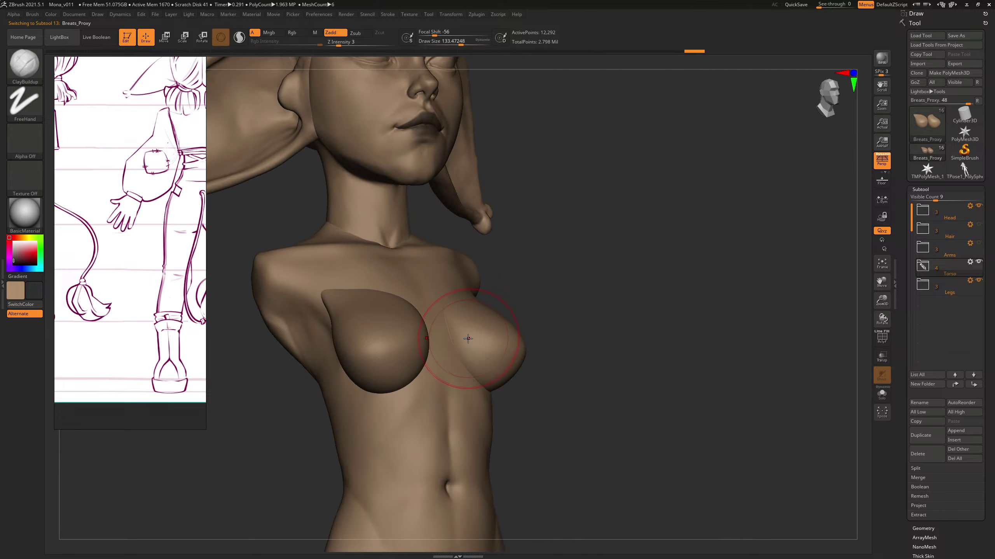
# Step: Refine the upper and lower contours of the breasts with ClayBuildup at draw sizes between about 61 and 114
pyautogui.moveTo(557, 377); pyautogui.dragTo(523, 375)
pyautogui.press('s')
pyautogui.click(491, 361)
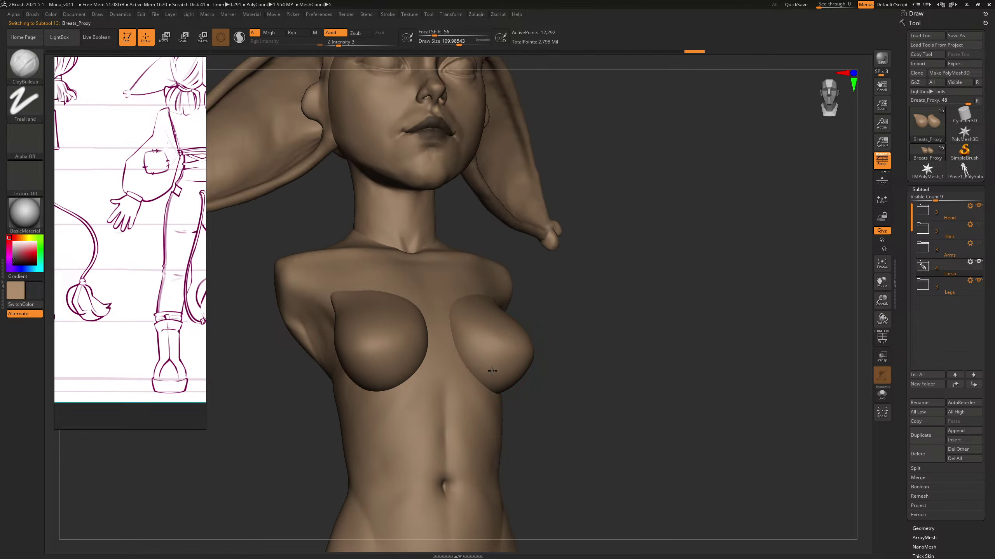
pyautogui.moveTo(516, 374); pyautogui.dragTo(602, 331)
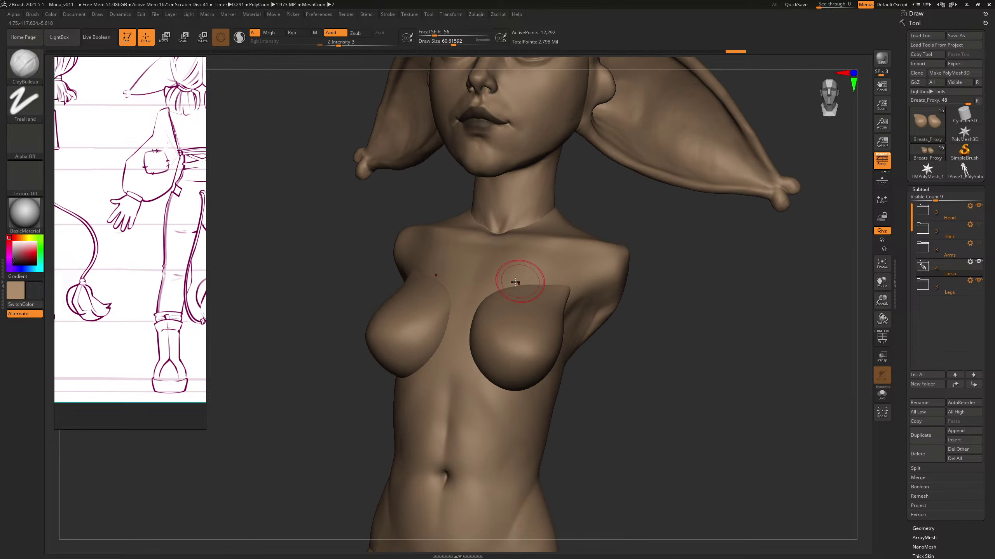
pyautogui.moveTo(706, 313); pyautogui.dragTo(573, 311)
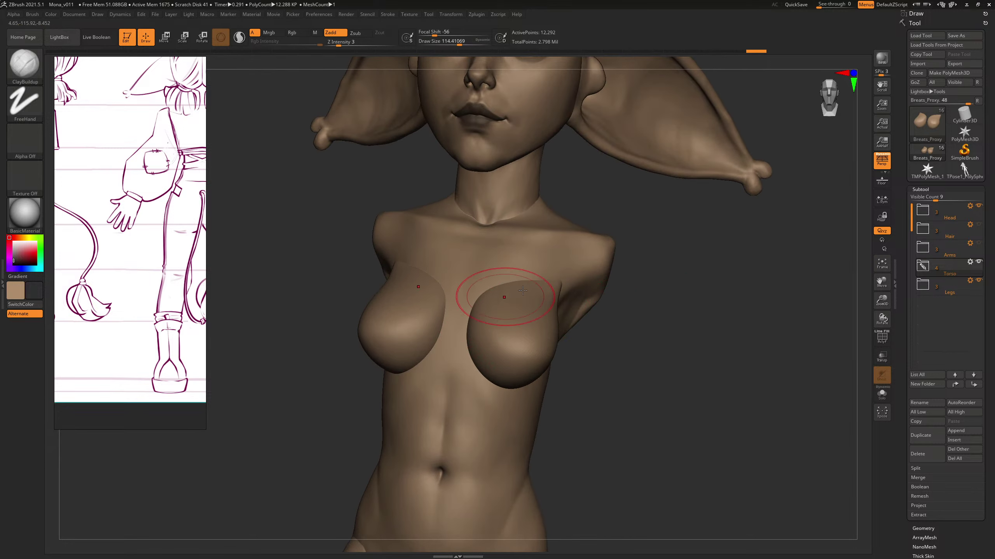
pyautogui.moveTo(670, 285); pyautogui.dragTo(688, 282)
# Step: Reshape the inner edges of the breasts with the Move brush at a draw size of about 128
pyautogui.press('b')
pyautogui.click(675, 292)
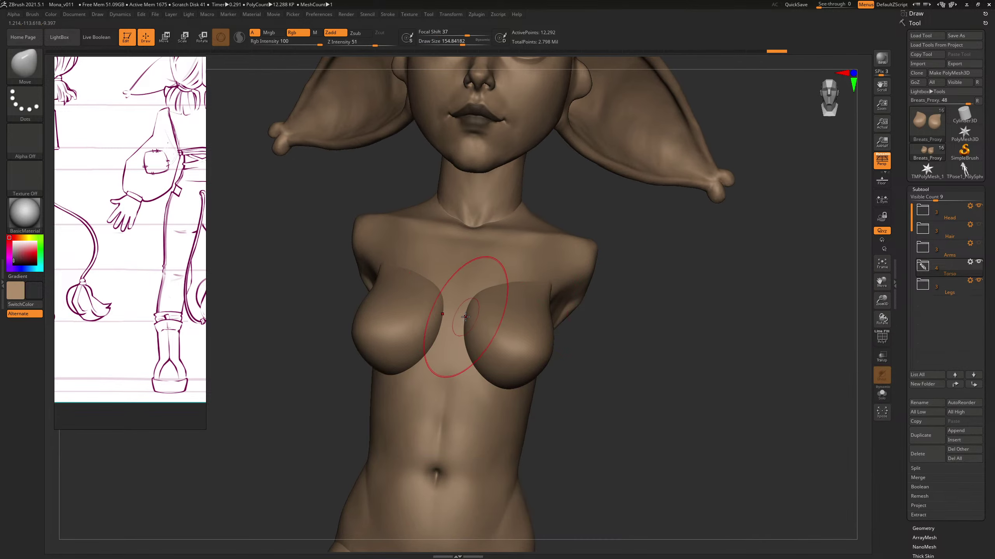
pyautogui.keyDown('shift'); pyautogui.moveTo(675, 308); pyautogui.dragTo(683, 313); pyautogui.keyUp('shift')
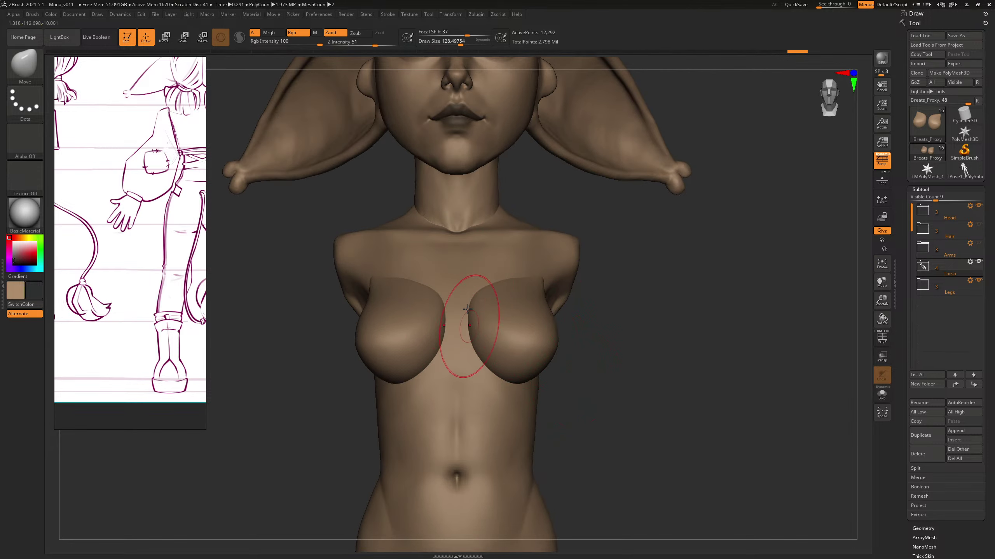
pyautogui.keyDown('alt'); pyautogui.moveTo(635, 299); pyautogui.dragTo(643, 279); pyautogui.keyUp('alt')
pyautogui.moveTo(426, 290); pyautogui.dragTo(483, 292, button='right')
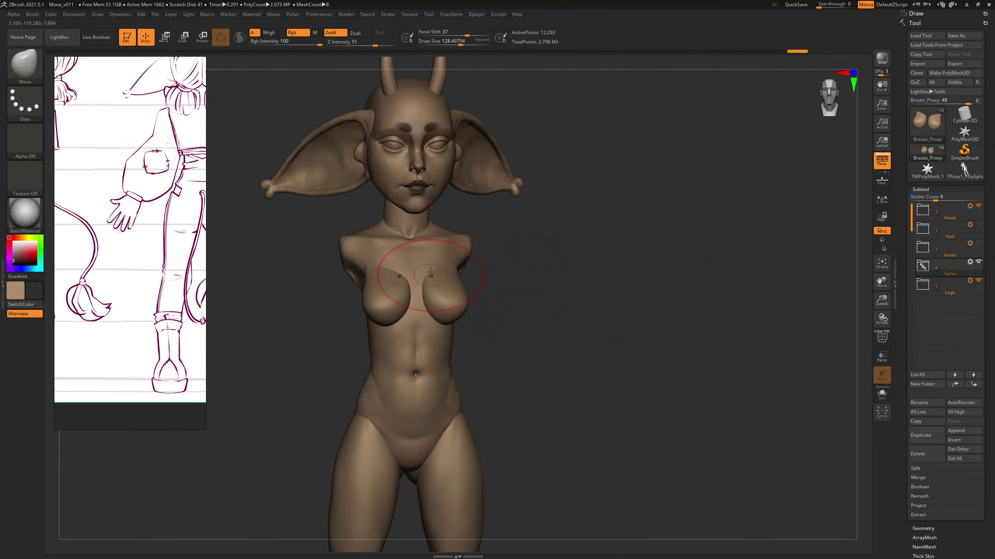
# Step: Select the butt_proxy subtool and refine the buttocks' upper contour with ClayBuildup at a draw size of about 106
pyautogui.moveTo(624, 291); pyautogui.dragTo(482, 329, button='right')
pyautogui.keyDown('alt'); pyautogui.click(455, 351); pyautogui.keyUp('alt')
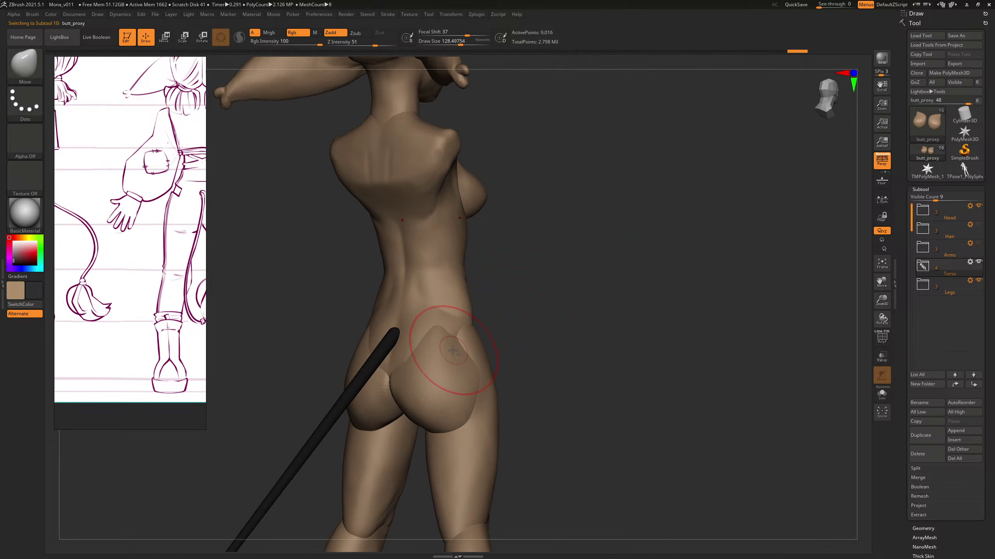
pyautogui.press('b')
pyautogui.press('c')
pyautogui.press('b')
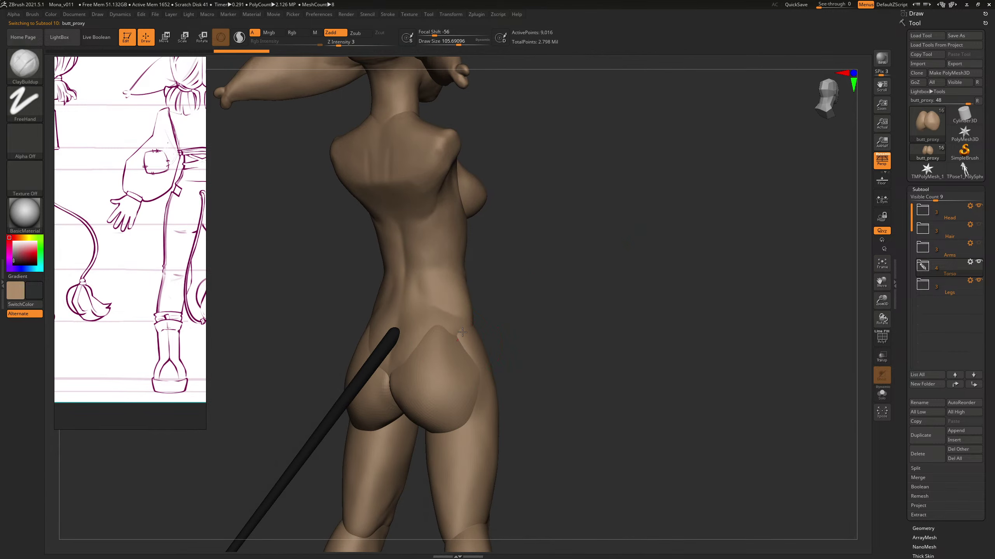
pyautogui.moveTo(462, 332); pyautogui.dragTo(455, 339)
pyautogui.moveTo(573, 326); pyautogui.dragTo(615, 272, button='right')
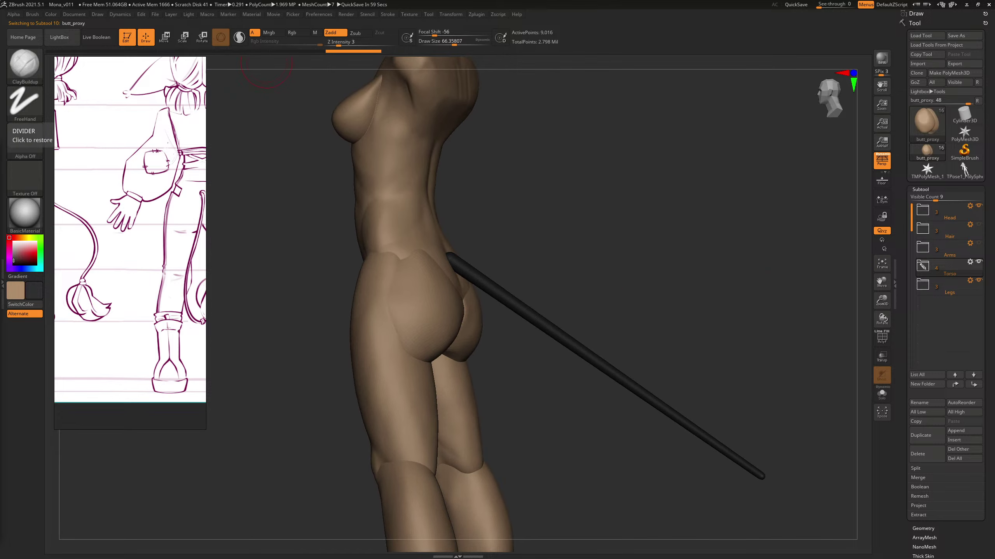
# Step: Subdivide the butt_proxy subtool once and refine the buttocks' lower and outer volumes with ClayBuildup at draw sizes between about 76 and 106
pyautogui.moveTo(569, 238); pyautogui.dragTo(530, 234, button='right')
pyautogui.press('s')
pyautogui.moveTo(466, 305)
pyautogui.mouseDown()
pyautogui.moveTo(479, 325)
pyautogui.moveTo(465, 344)
pyautogui.moveTo(595, 285)
pyautogui.moveTo(486, 326)
pyautogui.moveTo(468, 342)
pyautogui.moveTo(464, 332)
pyautogui.mouseUp()
pyautogui.press('s')
pyautogui.press('shift')
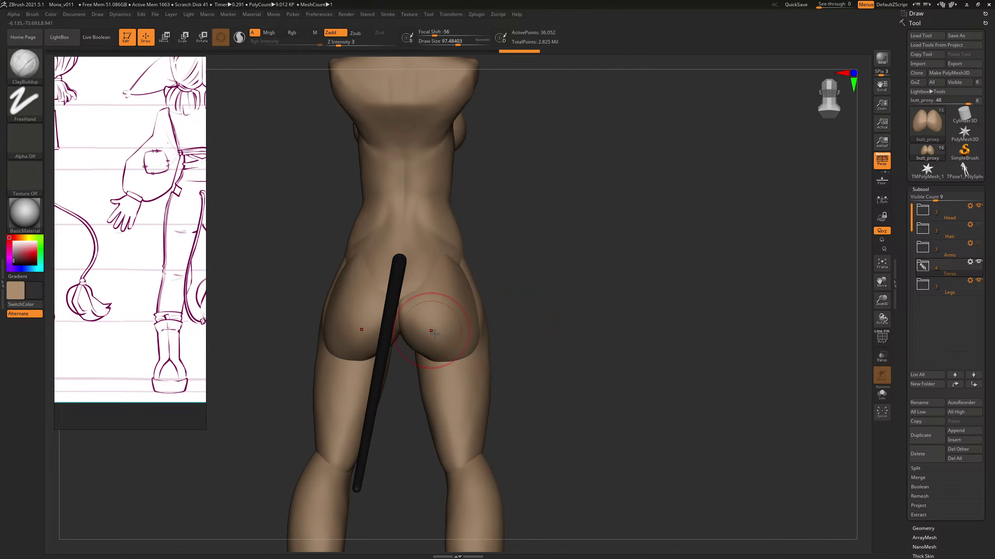
pyautogui.press('d')
pyautogui.press('[')
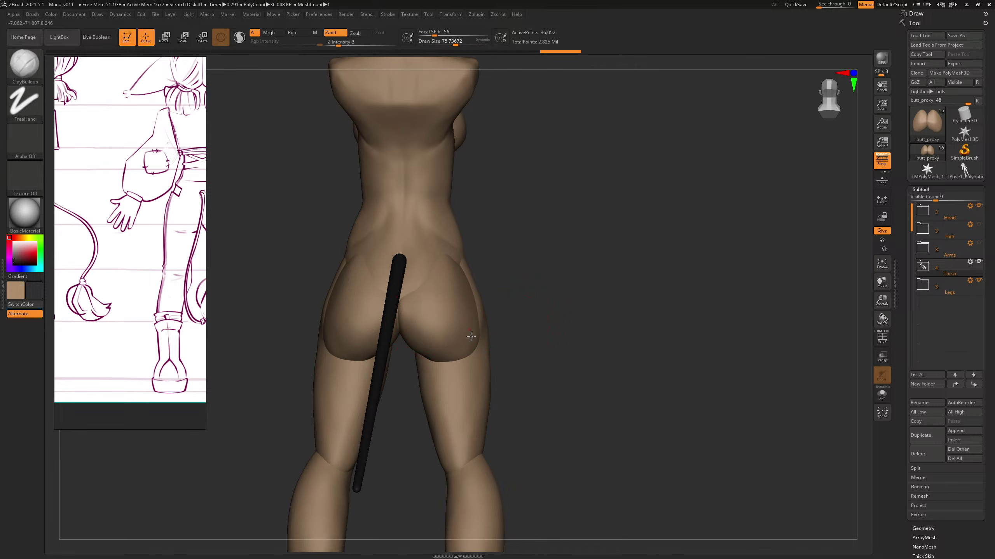
pyautogui.press(']')
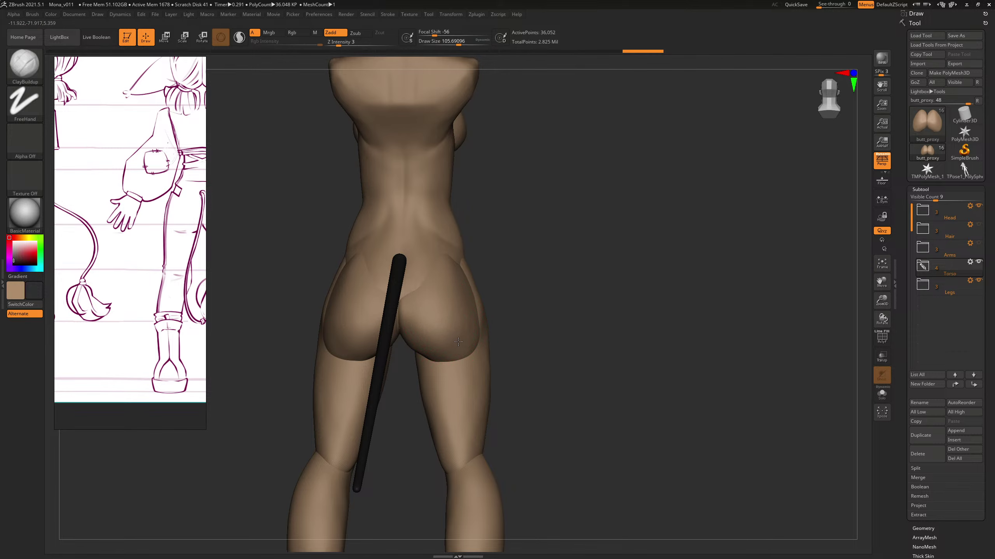
pyautogui.moveTo(579, 246); pyautogui.dragTo(624, 233)
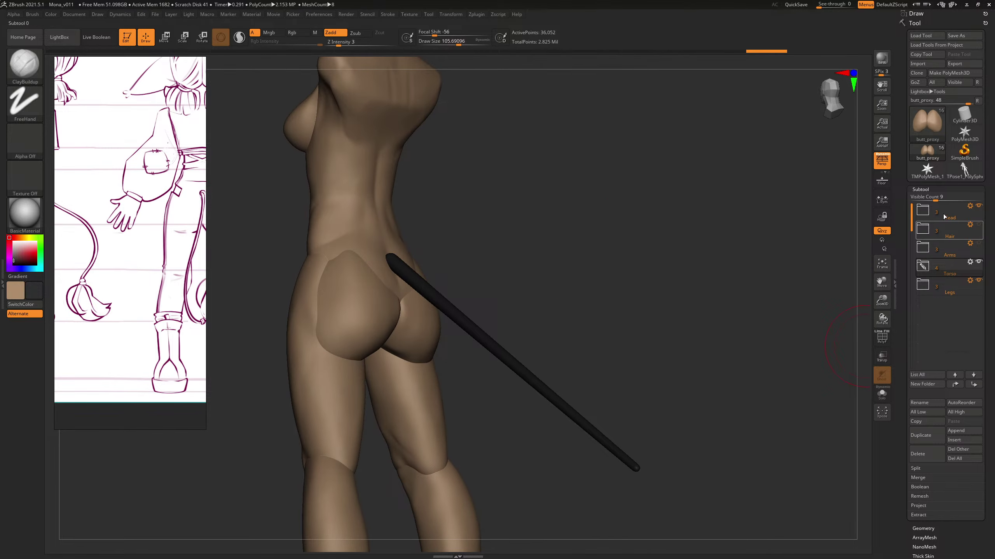
# Step: Expand the Torso folder and hide the Torso_proxy1 tail subtool to expose the buttocks from behind
pyautogui.click(922, 268)
pyautogui.click(978, 318)
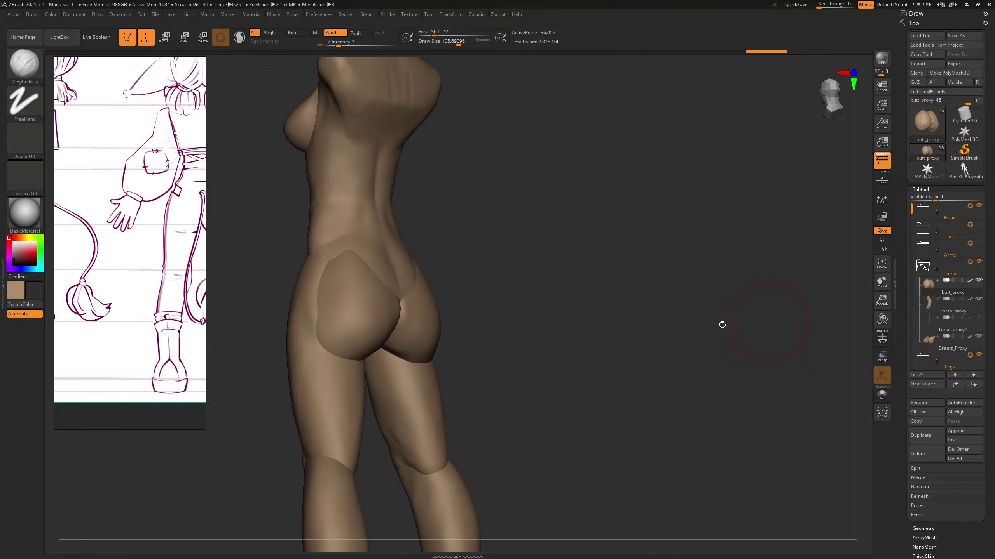
pyautogui.moveTo(722, 324); pyautogui.dragTo(601, 294)
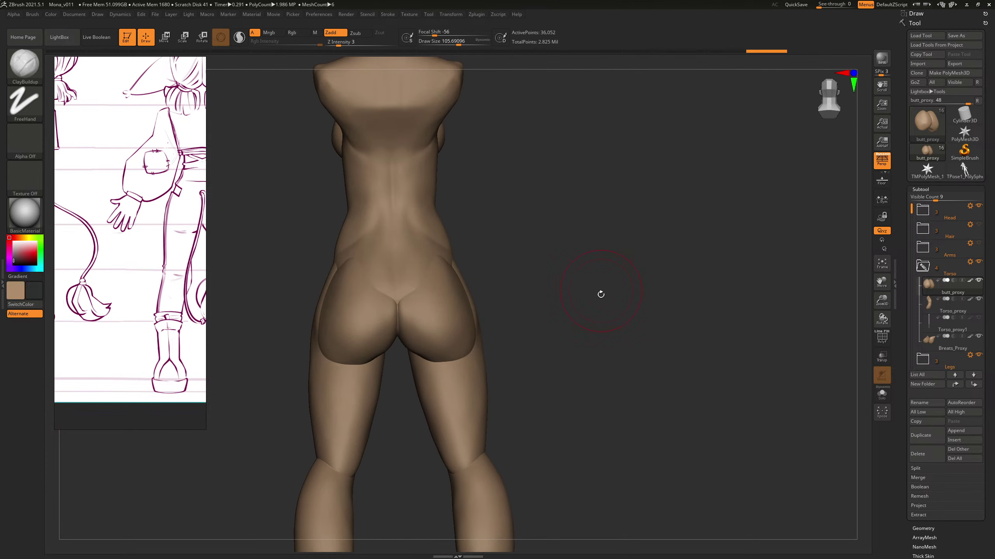
pyautogui.press('b')
pyautogui.press('d')
pyautogui.press('d')
pyautogui.press('s')
pyautogui.moveTo(395, 304); pyautogui.dragTo(397, 344)
pyautogui.hotkey('ctrl', 'z')
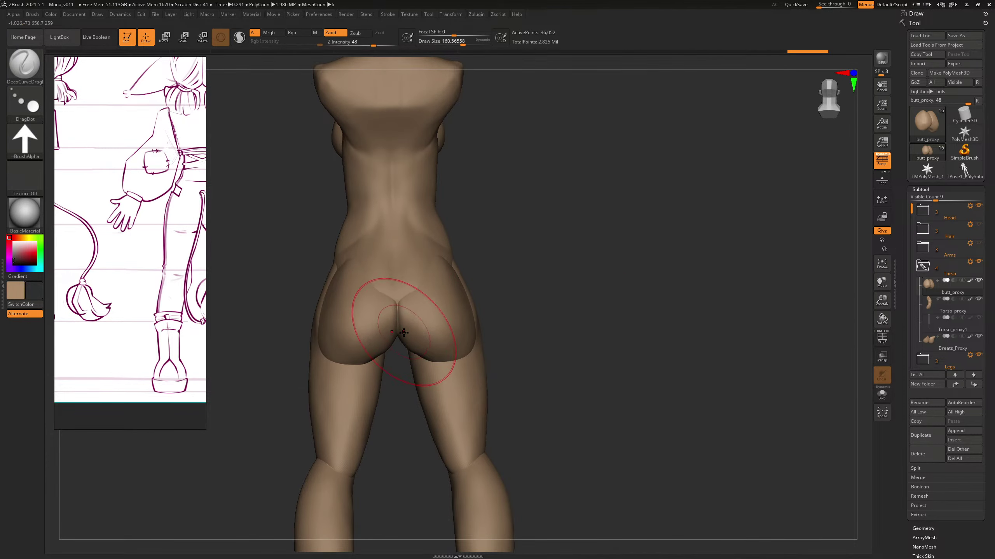
# Step: Carve the crease between the buttocks with the DamStandard brush at a draw size of about 161
pyautogui.press('b')
pyautogui.press('s')
pyautogui.press('b')
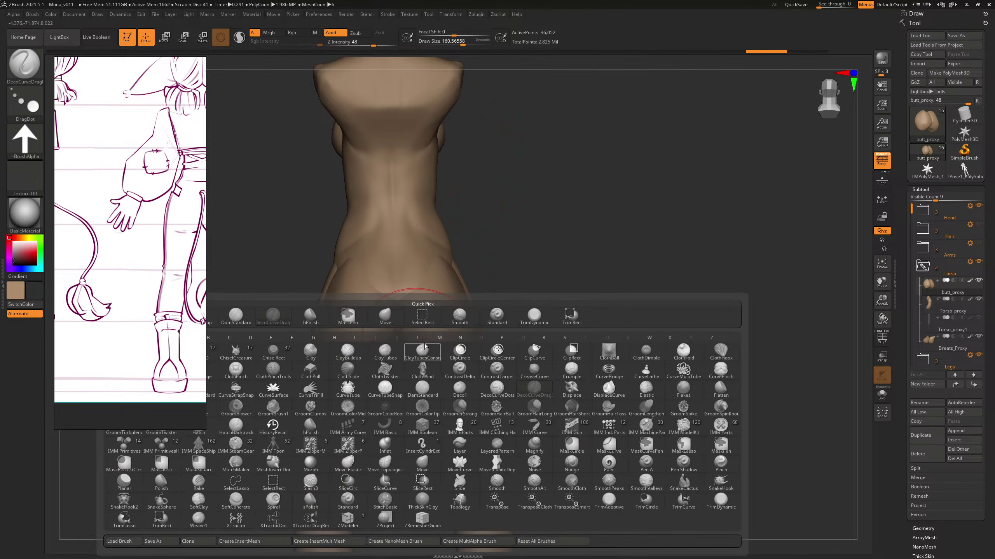
pyautogui.press('d')
pyautogui.press('s')
pyautogui.moveTo(397, 315); pyautogui.dragTo(397, 351)
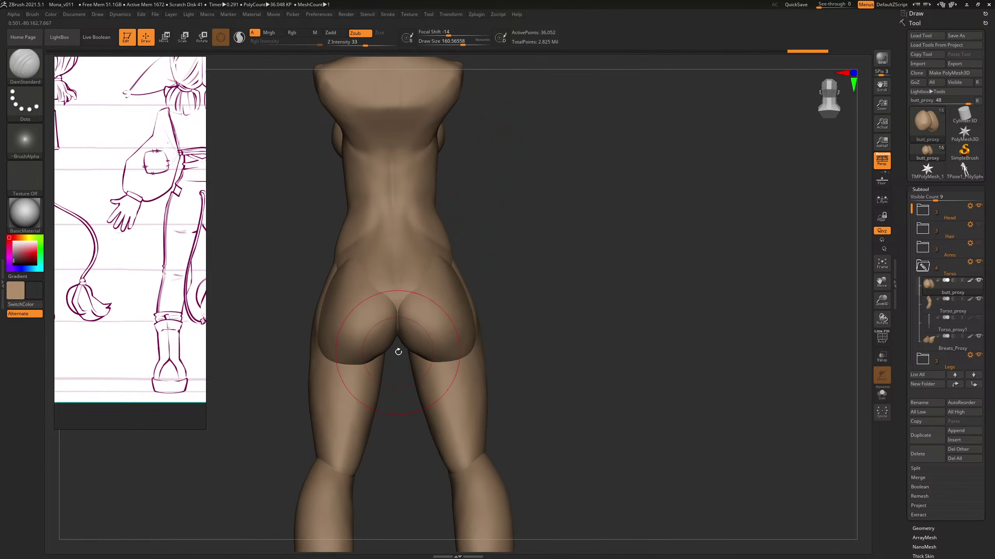
pyautogui.moveTo(599, 304); pyautogui.dragTo(562, 300)
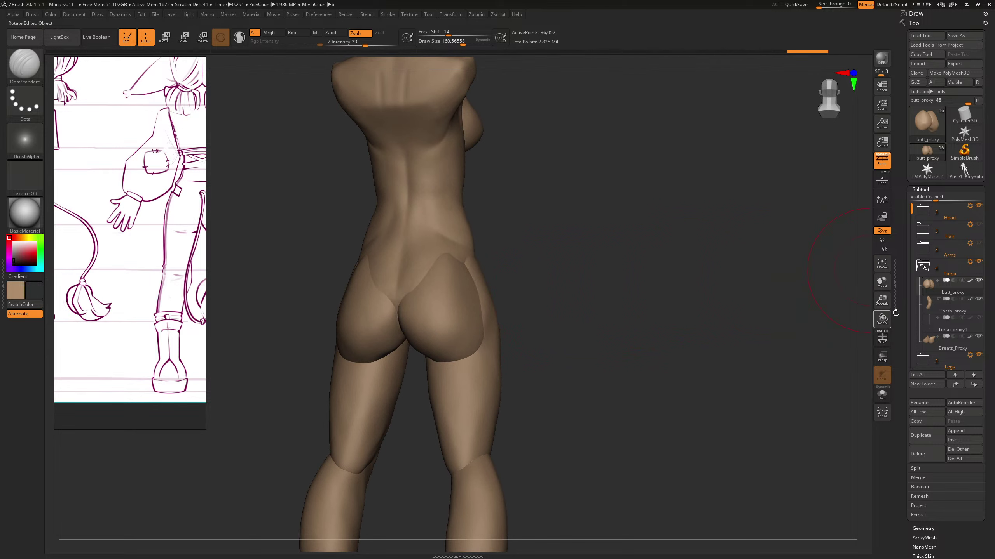
# Step: Deepen the crease between the buttocks with DamStandard while the other subtools are temporarily displayed as transparent
pyautogui.click(881, 357)
pyautogui.keyDown('shift'); pyautogui.moveTo(746, 339); pyautogui.dragTo(569, 289); pyautogui.keyUp('shift')
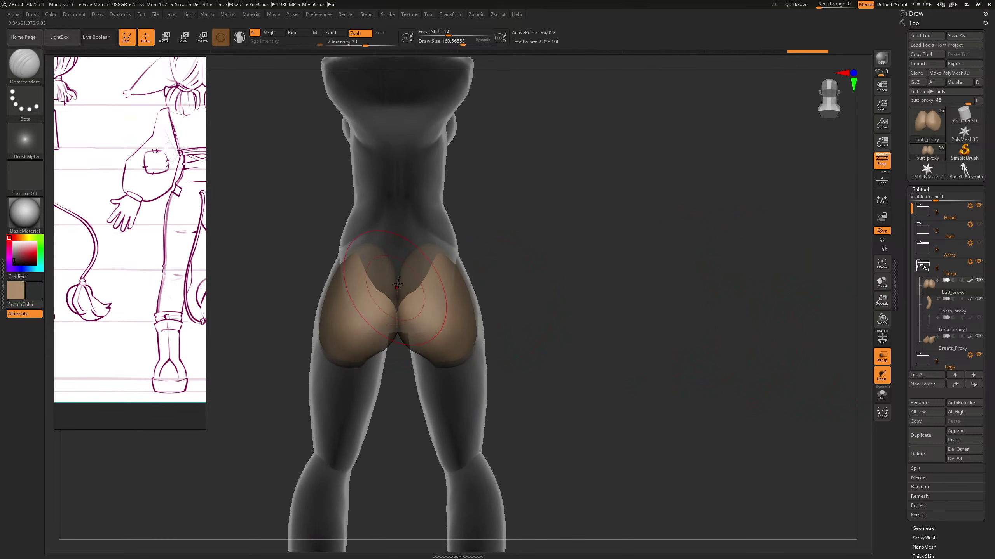
pyautogui.moveTo(399, 358); pyautogui.dragTo(395, 314)
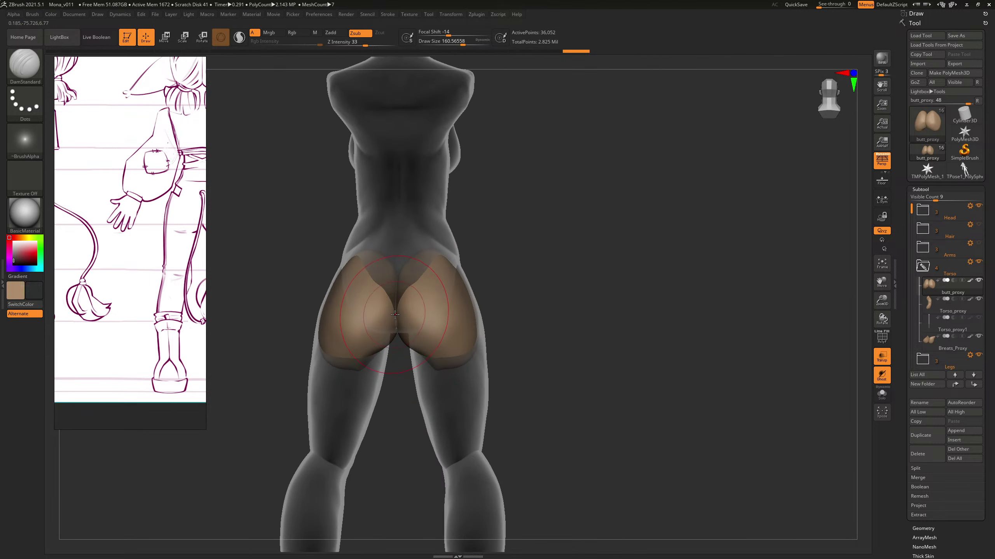
pyautogui.click(882, 393)
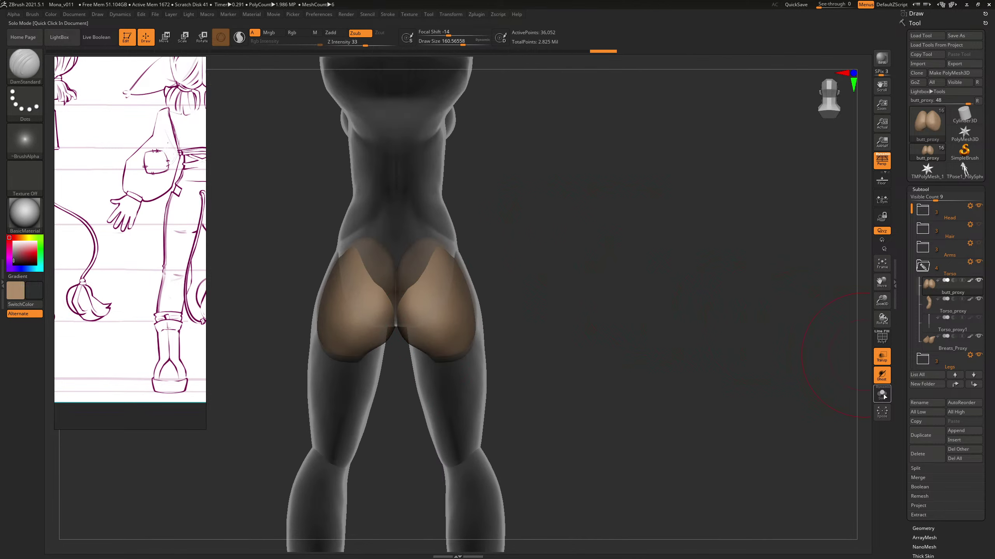
pyautogui.click(881, 393)
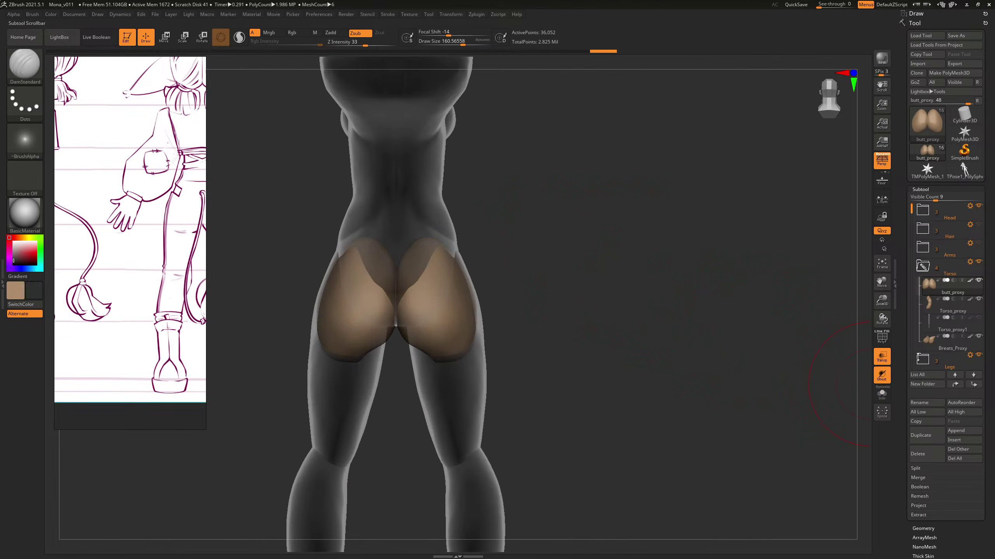
pyautogui.click(883, 363)
# Step: Switch to ClayBuildup at a draw size of about 86 and select the Torso_proxy subtool with the other subtools transparent
pyautogui.moveTo(666, 274)
pyautogui.mouseDown()
pyautogui.moveTo(652, 281)
pyautogui.moveTo(677, 295)
pyautogui.mouseUp()
pyautogui.press('b')
pyautogui.press('c')
pyautogui.press('b')
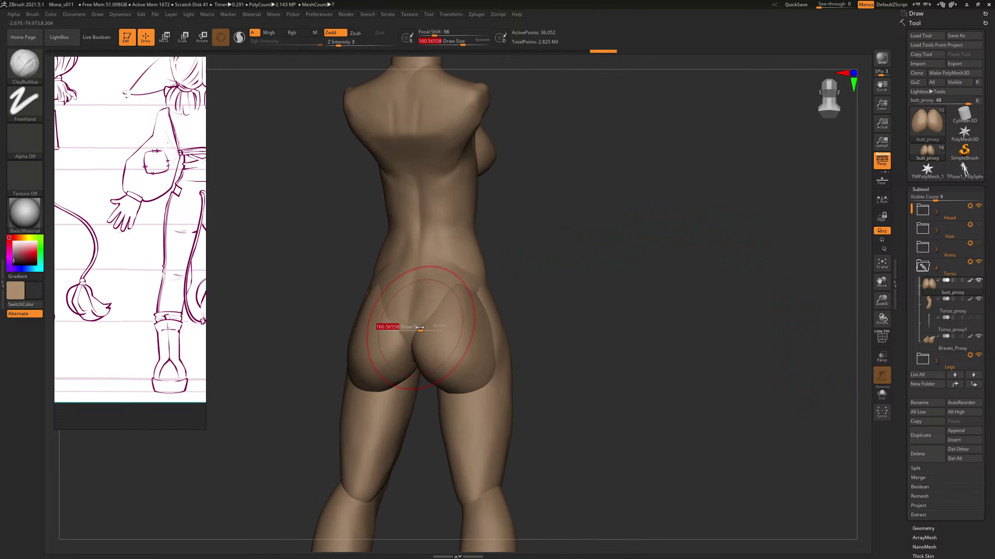
pyautogui.press('[')
pyautogui.press('[')
pyautogui.press('[')
pyautogui.press('[')
pyautogui.keyDown('alt'); pyautogui.click(413, 312); pyautogui.keyUp('alt')
pyautogui.click(882, 357)
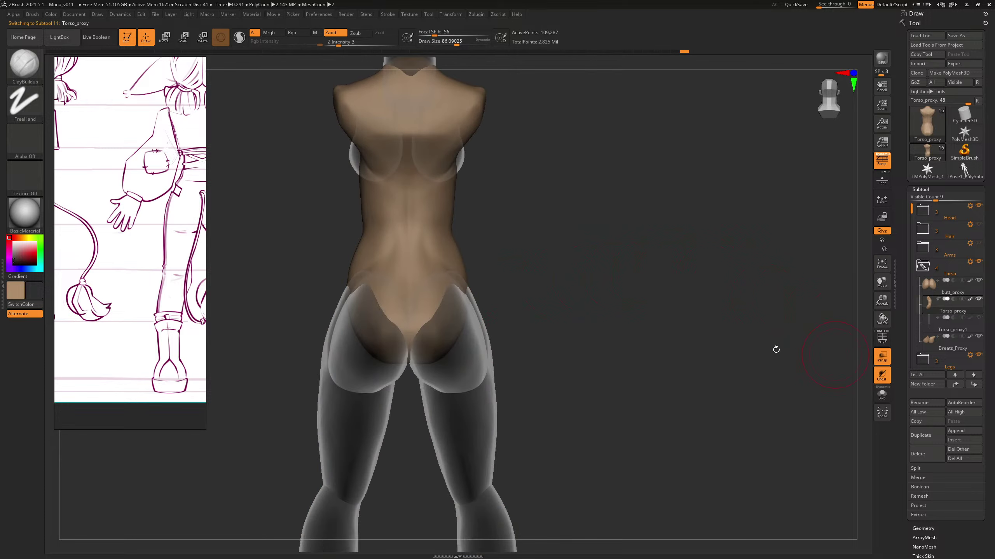
# Step: Refine the torso's lower back with ClayBuildup at a draw size of about 166, and turn transparency off again
pyautogui.press(']')
pyautogui.press(']')
pyautogui.press(']')
pyautogui.press(']')
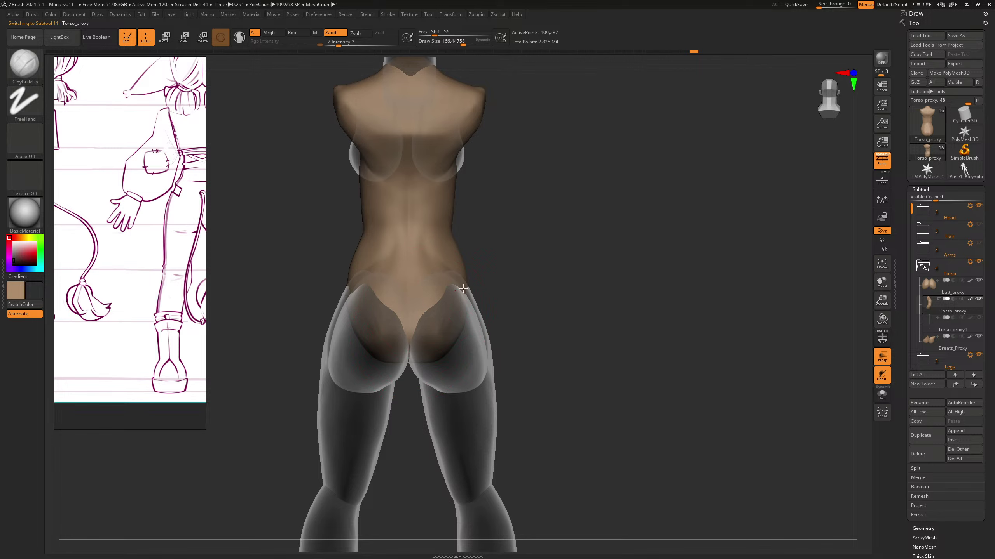
pyautogui.moveTo(577, 284)
pyautogui.mouseDown()
pyautogui.moveTo(677, 285)
pyautogui.moveTo(575, 276)
pyautogui.moveTo(592, 273)
pyautogui.mouseUp()
pyautogui.click(882, 357)
# Step: Blend the lower torso toward the hips and buttocks with ClayBuildup at a draw size of about 161
pyautogui.keyDown('alt'); pyautogui.moveTo(592, 274); pyautogui.dragTo(731, 405); pyautogui.keyUp('alt')
pyautogui.moveTo(637, 249); pyautogui.dragTo(643, 253)
pyautogui.keyDown('alt'); pyautogui.moveTo(643, 253); pyautogui.dragTo(641, 307); pyautogui.keyUp('alt')
pyautogui.press('s')
pyautogui.moveTo(465, 308); pyautogui.dragTo(466, 308)
pyautogui.moveTo(461, 305)
pyautogui.mouseDown()
pyautogui.moveTo(438, 326)
pyautogui.moveTo(445, 315)
pyautogui.moveTo(436, 319)
pyautogui.moveTo(479, 328)
pyautogui.mouseUp()
pyautogui.press('s')
# Step: Compare the figure's full side profile with the side and back views in the concept line art
pyautogui.moveTo(677, 271)
pyautogui.mouseDown()
pyautogui.moveTo(709, 277)
pyautogui.moveTo(549, 271)
pyautogui.mouseUp()
pyautogui.moveTo(549, 270)
pyautogui.mouseDown()
pyautogui.moveTo(602, 268)
pyautogui.moveTo(580, 274)
pyautogui.mouseUp()
pyautogui.keyDown('shift'); pyautogui.moveTo(536, 336); pyautogui.dragTo(536, 299); pyautogui.keyUp('shift')
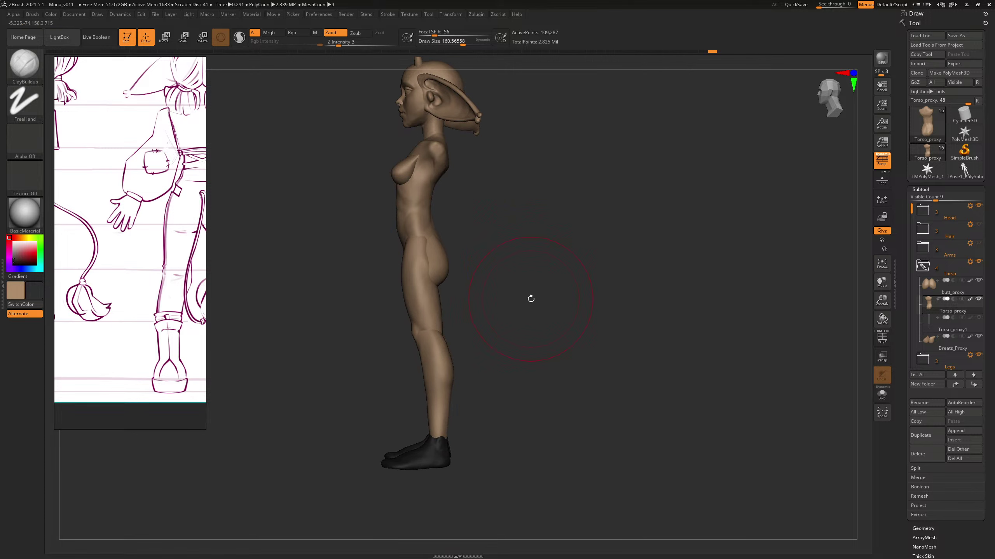
pyautogui.scroll(-3, 168, 298)
pyautogui.scroll(2, 156, 288)
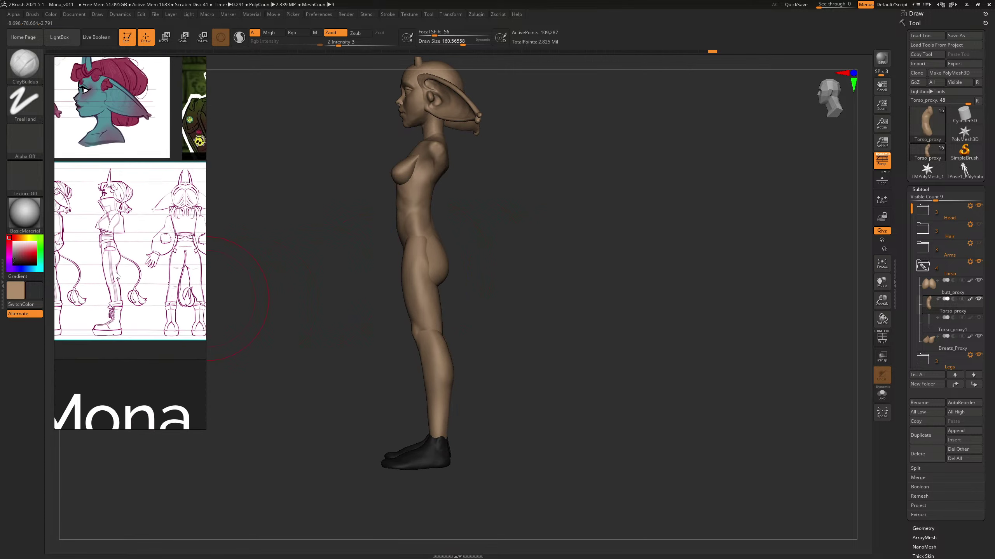
pyautogui.scroll(5, 117, 277)
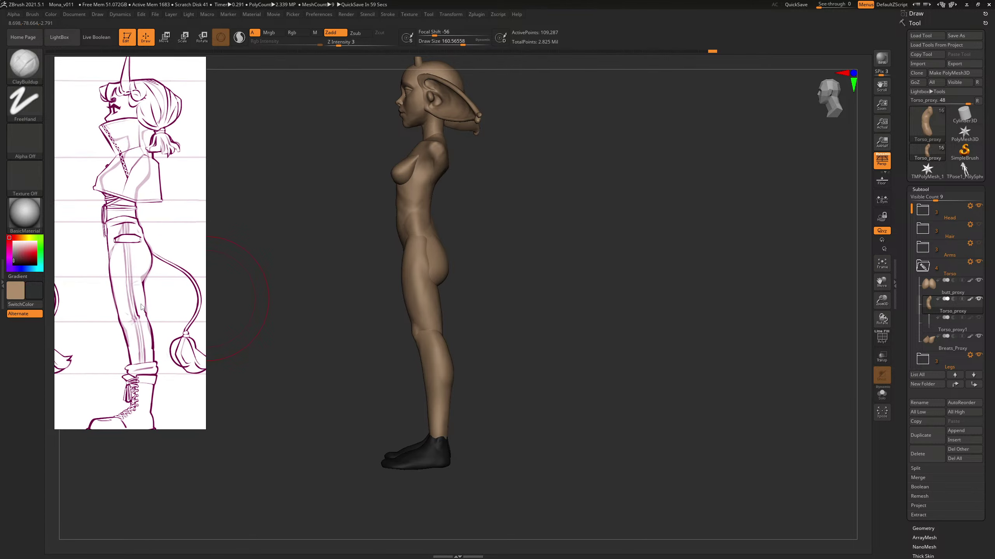
pyautogui.scroll(-3, 139, 308)
pyautogui.scroll(3, 110, 314)
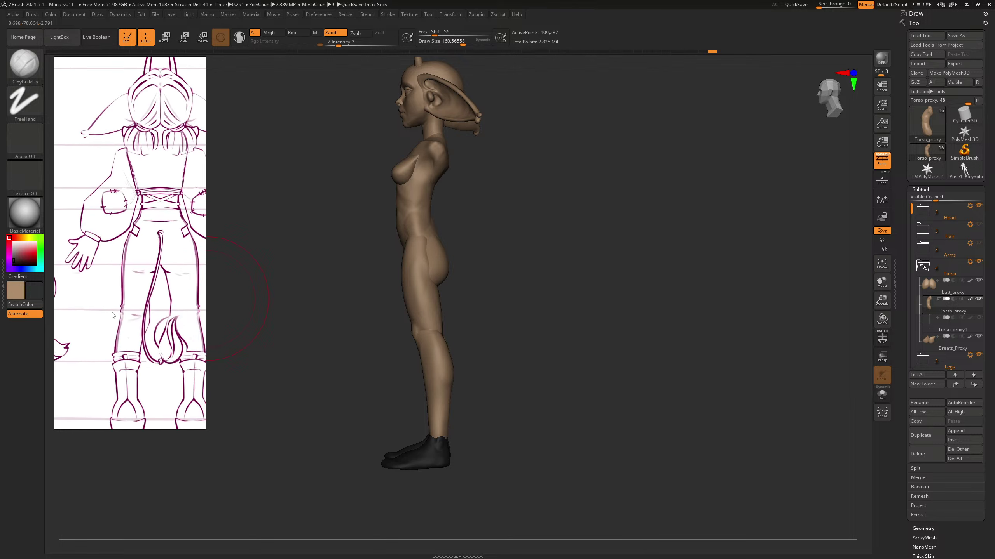
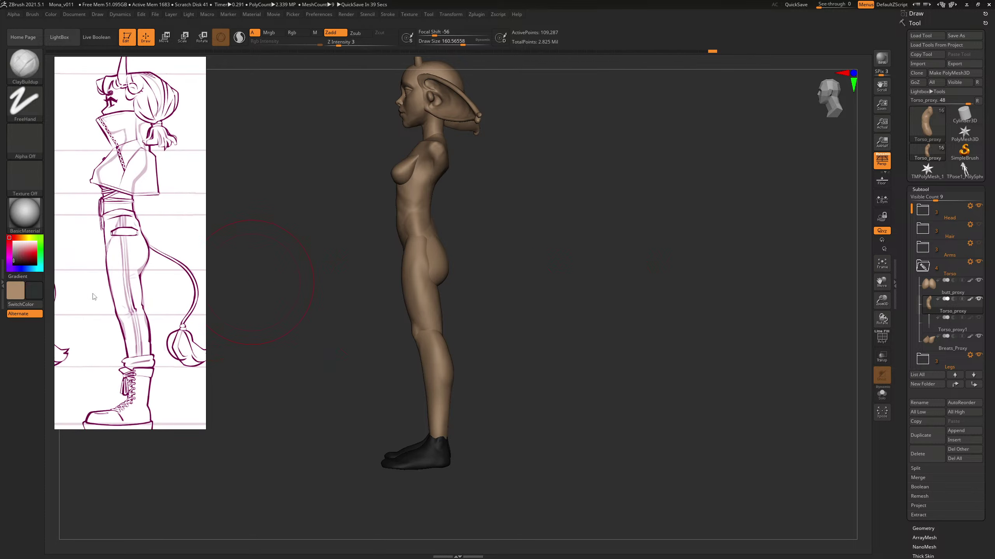
# Step: Select the PM3D_Sphere3D1_8 thigh subtool and shape the thighs just above the knees with ClayBuildup at a draw size of about 66
pyautogui.moveTo(484, 317); pyautogui.dragTo(586, 208)
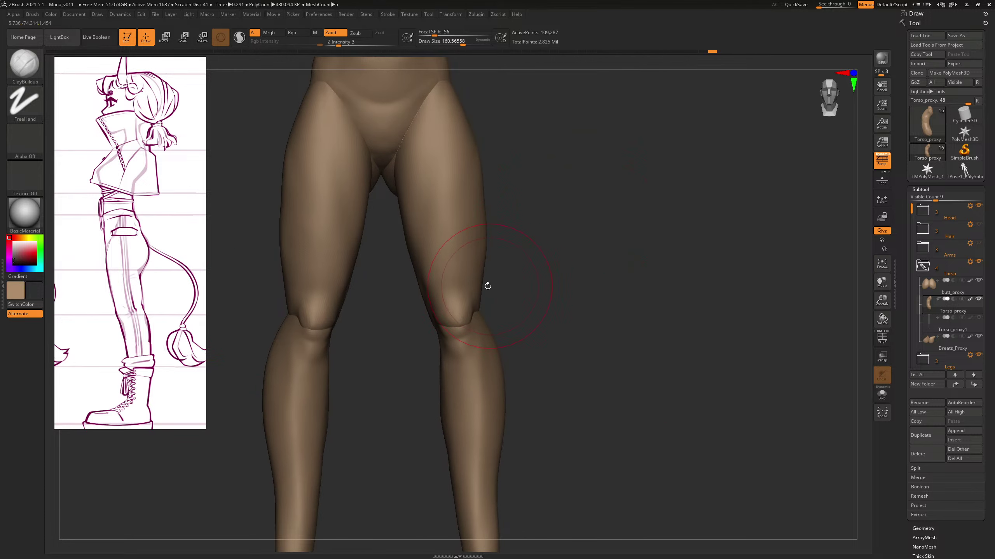
pyautogui.keyDown('alt'); pyautogui.click(450, 293); pyautogui.keyUp('alt')
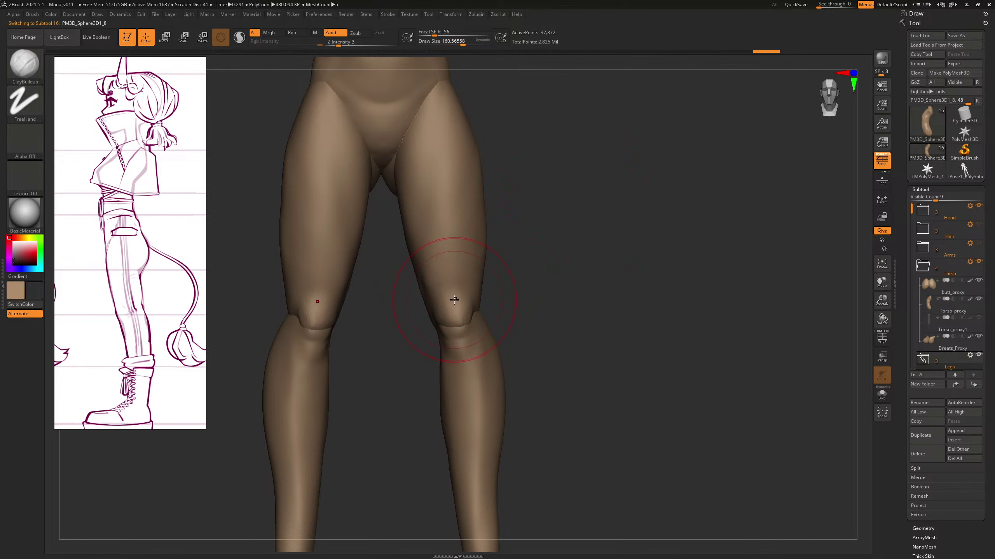
pyautogui.press('s')
pyautogui.moveTo(460, 299); pyautogui.dragTo(450, 296)
pyautogui.press('s')
pyautogui.press('[')
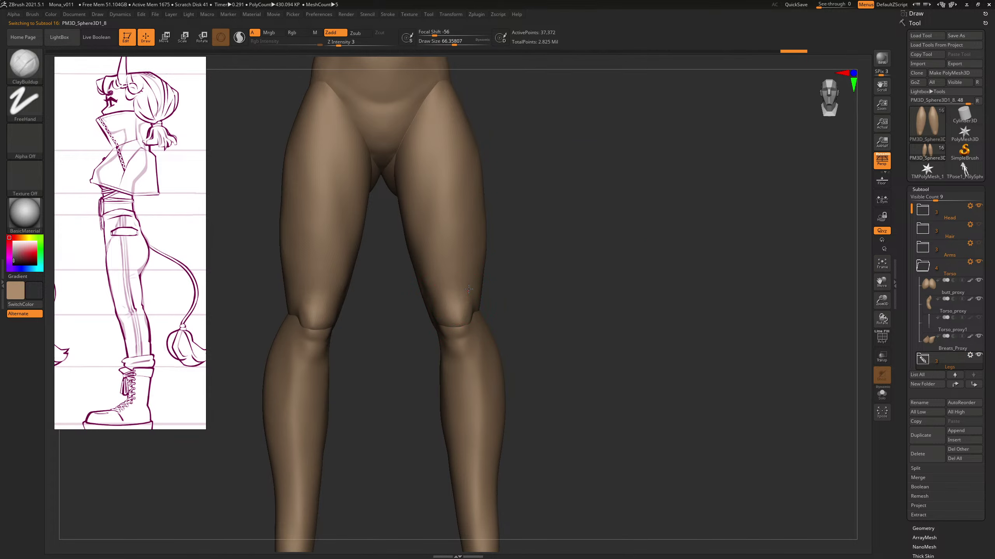
pyautogui.moveTo(440, 301); pyautogui.dragTo(443, 308)
# Step: Define the lower edge of the kneecaps with ClayBuildup, starting at a draw size of about 46
pyautogui.moveTo(573, 253)
pyautogui.mouseDown()
pyautogui.moveTo(530, 255)
pyautogui.moveTo(584, 251)
pyautogui.moveTo(553, 269)
pyautogui.mouseUp()
pyautogui.press('[')
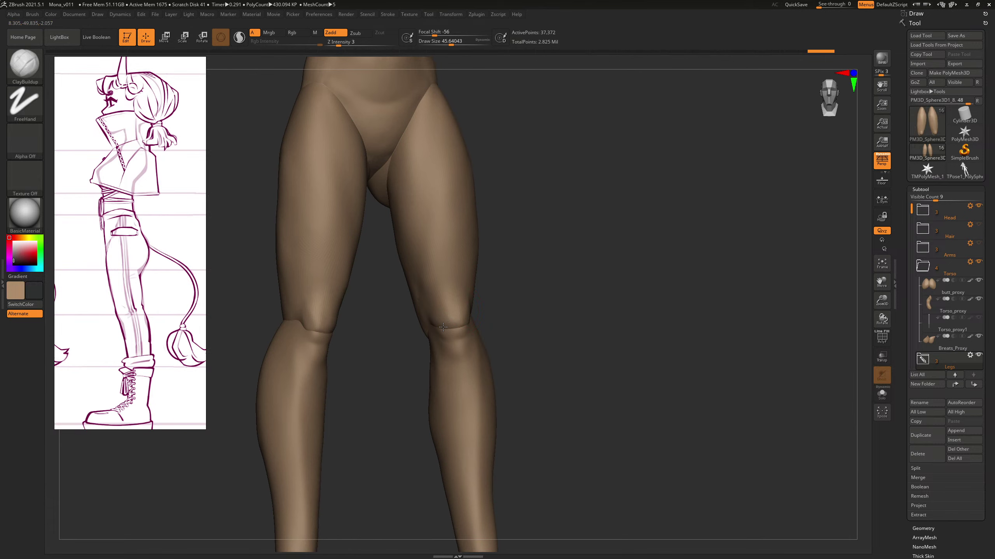
pyautogui.moveTo(546, 263); pyautogui.dragTo(499, 274)
pyautogui.press('s')
pyautogui.moveTo(451, 318); pyautogui.dragTo(456, 318)
pyautogui.moveTo(503, 275); pyautogui.dragTo(542, 257)
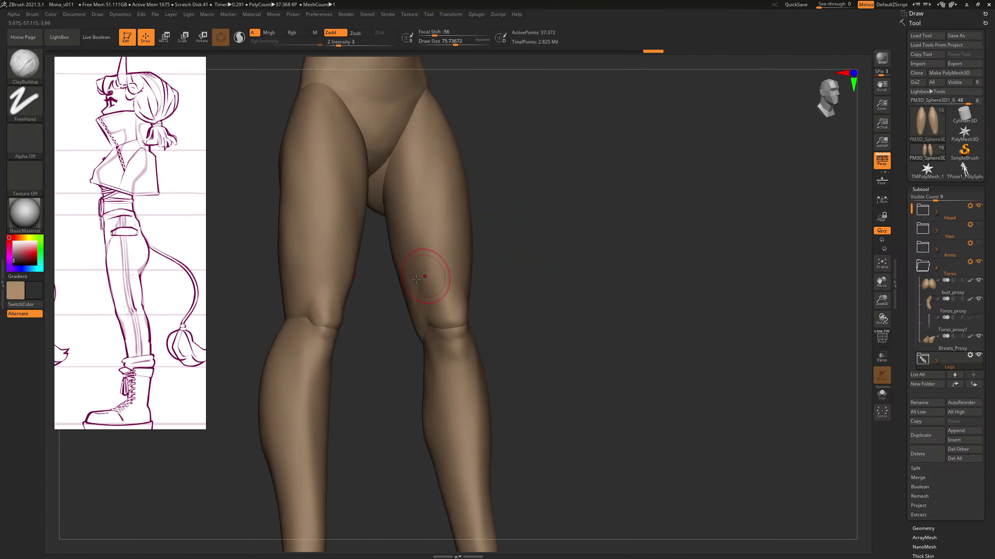
# Step: Sculpt the front and inner thigh planes down to the knees with ClayBuildup at draw sizes between about 69 and 86
pyautogui.press('s')
pyautogui.moveTo(416, 281)
pyautogui.mouseDown()
pyautogui.moveTo(436, 266)
pyautogui.moveTo(444, 204)
pyautogui.mouseUp()
pyautogui.moveTo(548, 210)
pyautogui.mouseDown()
pyautogui.moveTo(523, 215)
pyautogui.moveTo(523, 230)
pyautogui.moveTo(543, 223)
pyautogui.mouseUp()
pyautogui.press('s')
pyautogui.moveTo(427, 294); pyautogui.dragTo(426, 298)
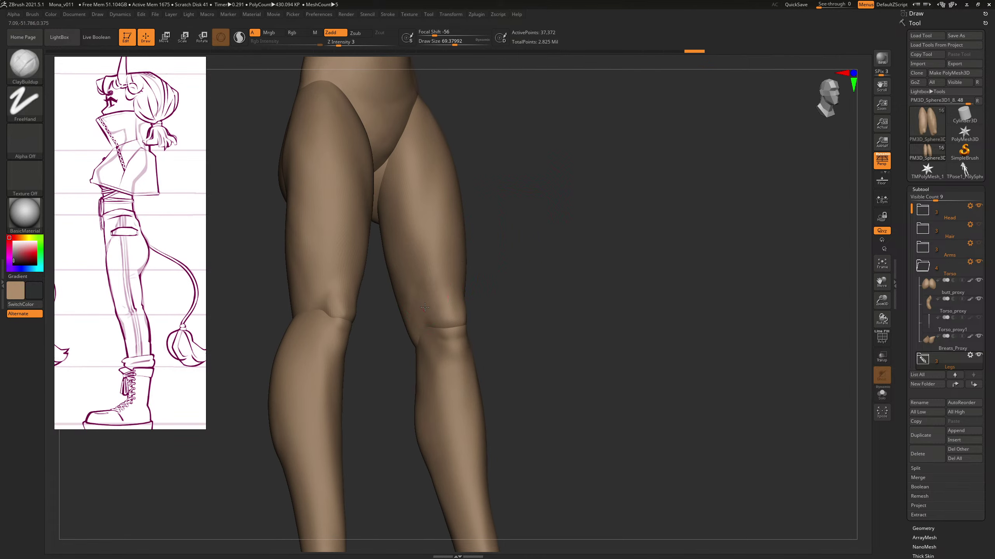
pyautogui.press(']')
pyautogui.moveTo(434, 287); pyautogui.dragTo(434, 283)
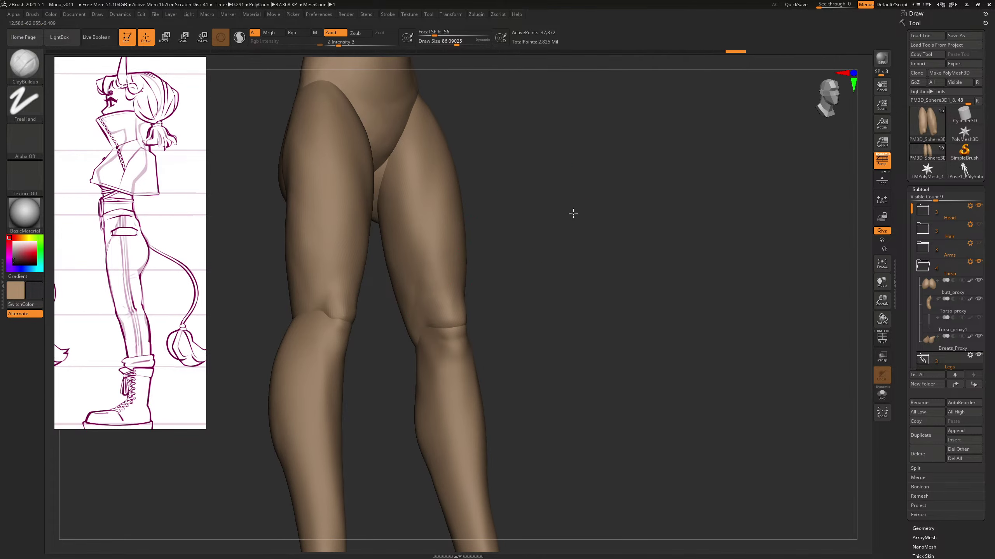
# Step: Review the whole figure from the front, and inspect the head and upper torso up close
pyautogui.keyDown('shift'); pyautogui.moveTo(573, 213); pyautogui.dragTo(629, 238); pyautogui.keyUp('shift')
pyautogui.press('f')
pyautogui.keyDown('alt'); pyautogui.moveTo(557, 223); pyautogui.dragTo(592, 272); pyautogui.keyUp('alt')
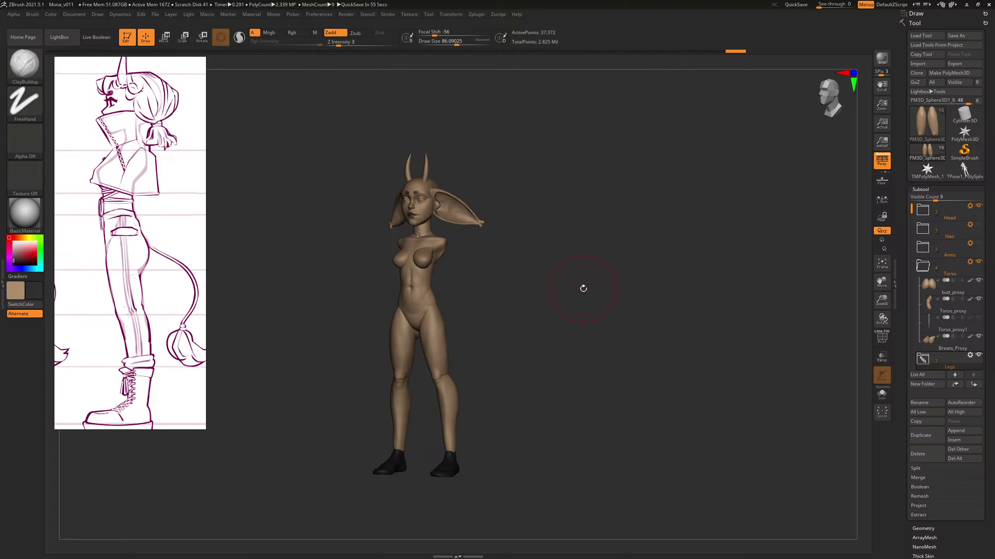
pyautogui.moveTo(573, 278); pyautogui.dragTo(611, 266)
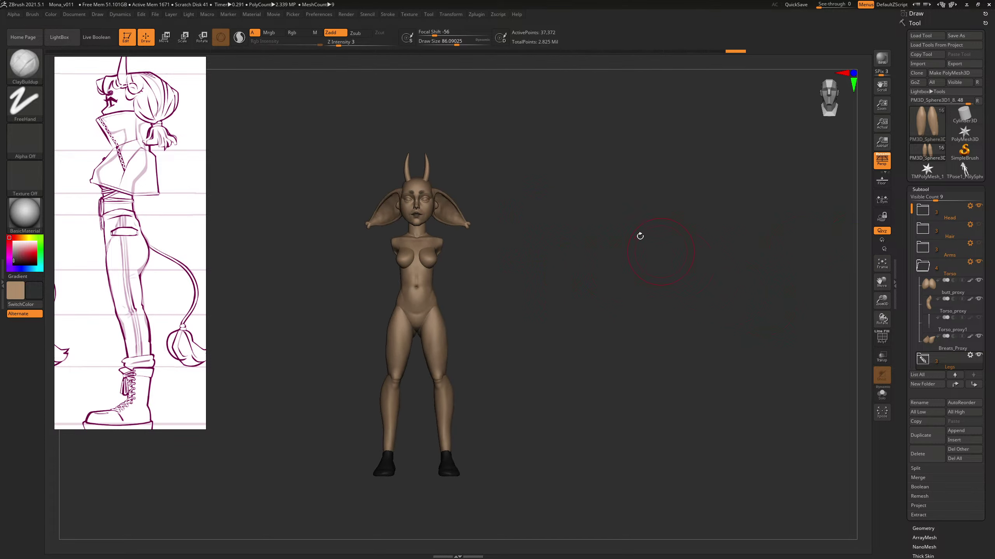
pyautogui.keyDown('alt'); pyautogui.moveTo(640, 233); pyautogui.dragTo(687, 454); pyautogui.keyUp('alt')
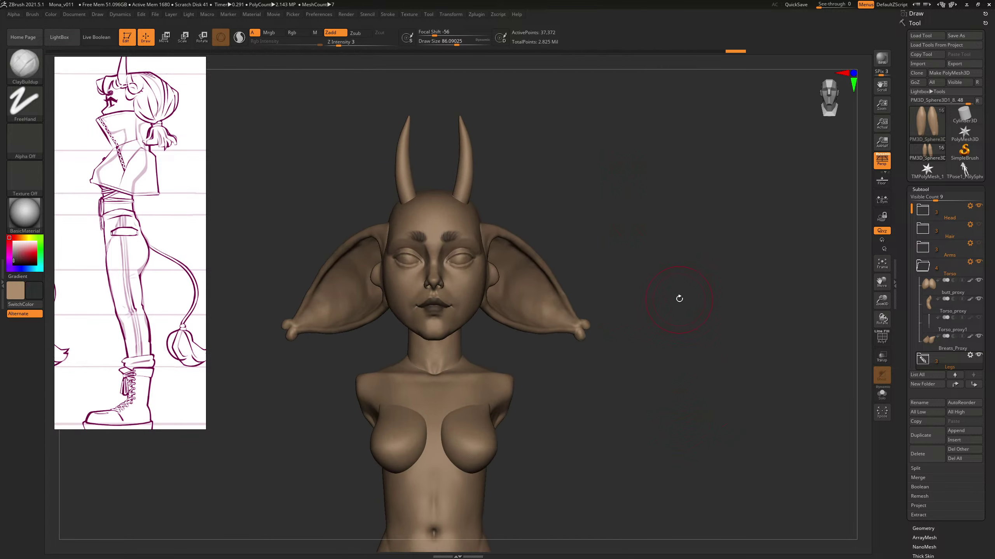
# Step: Select the PolySphere1_1 head subtool and reshape the outer eye corners with the Move brush at a draw size of about 46
pyautogui.moveTo(684, 296); pyautogui.dragTo(725, 509)
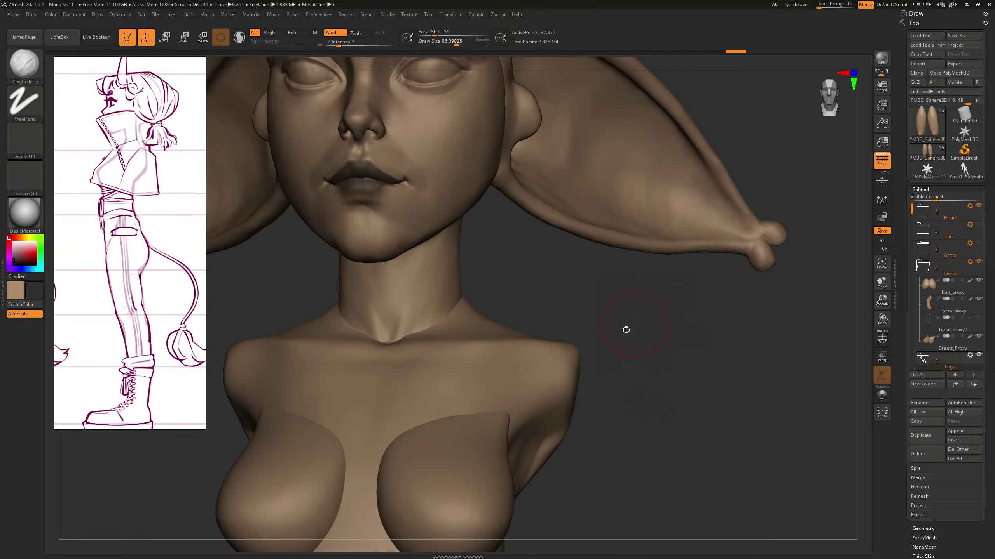
pyautogui.keyDown('alt'); pyautogui.moveTo(634, 323); pyautogui.dragTo(499, 371); pyautogui.keyUp('alt')
pyautogui.keyDown('alt'); pyautogui.click(472, 297); pyautogui.keyUp('alt')
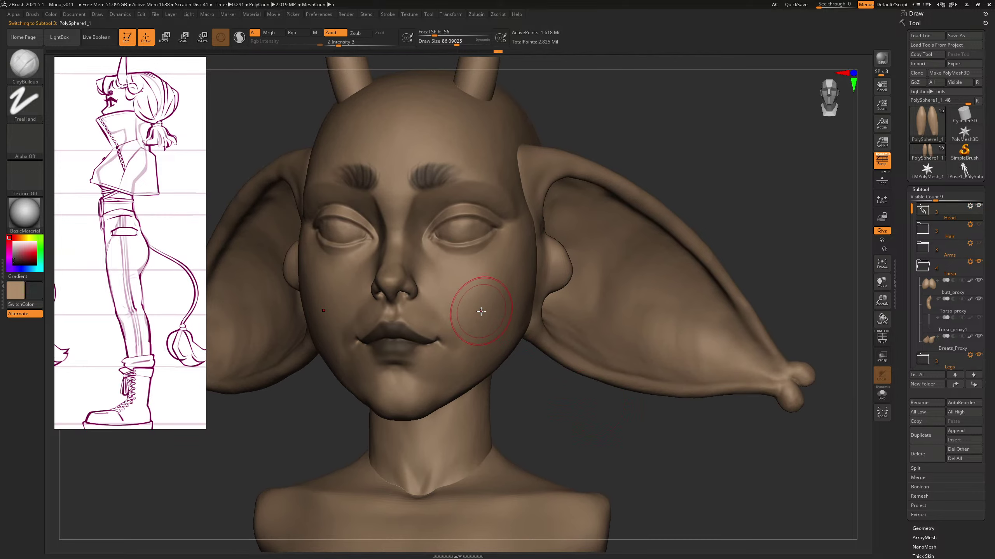
pyautogui.press('f')
pyautogui.press('f')
pyautogui.moveTo(711, 132); pyautogui.dragTo(768, 116)
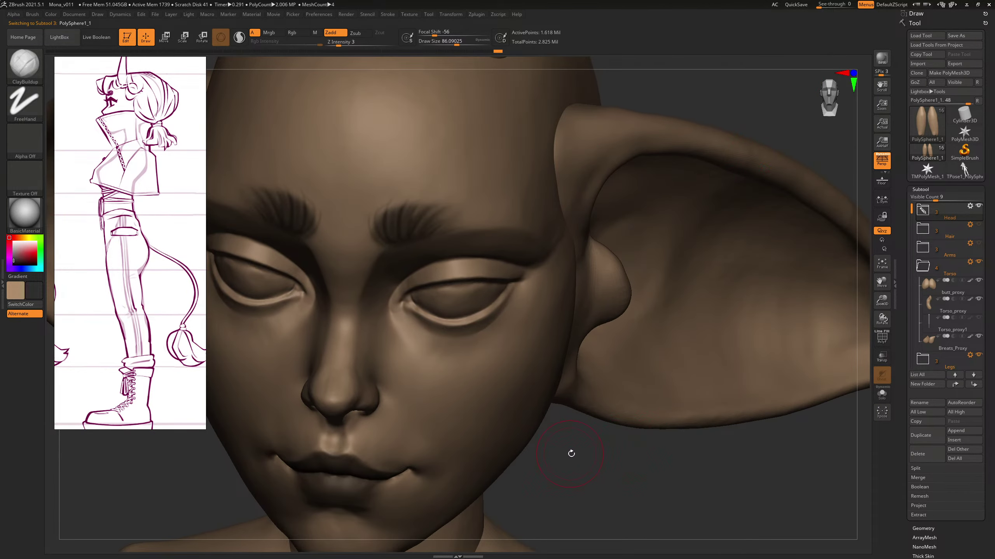
pyautogui.press('b')
pyautogui.press('m')
pyautogui.press('v')
pyautogui.moveTo(573, 460)
pyautogui.mouseDown()
pyautogui.moveTo(490, 333)
pyautogui.moveTo(398, 216)
pyautogui.moveTo(368, 194)
pyautogui.moveTo(373, 186)
pyautogui.moveTo(591, 408)
pyautogui.moveTo(669, 317)
pyautogui.mouseUp()
pyautogui.press('s')
pyautogui.press('s')
pyautogui.moveTo(672, 184); pyautogui.dragTo(632, 198)
pyautogui.moveTo(591, 160); pyautogui.dragTo(583, 251)
pyautogui.press('s')
pyautogui.moveTo(367, 195); pyautogui.dragTo(372, 192)
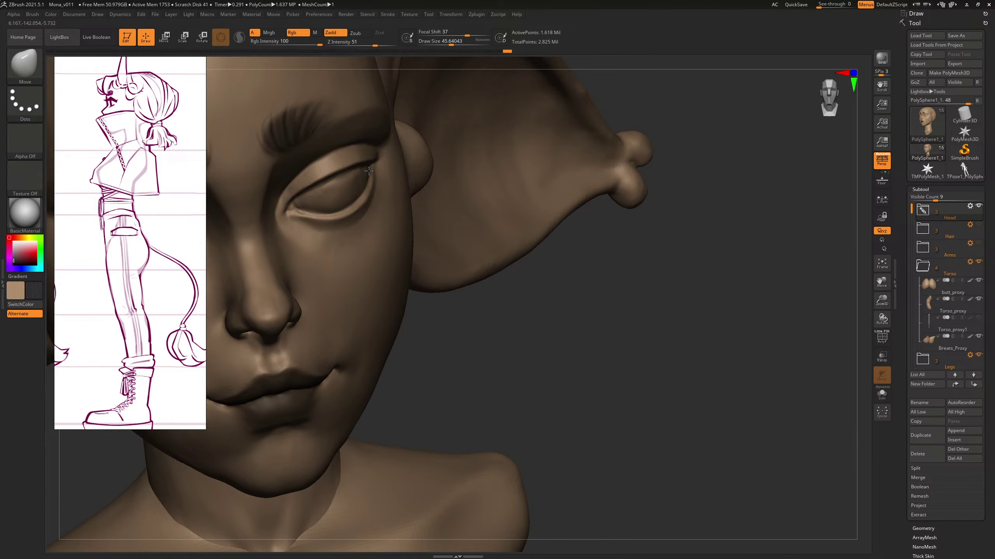
# Step: Refine the lower eyelids and eye corners with the Move brush at draw sizes between about 30 and 94
pyautogui.moveTo(590, 315); pyautogui.dragTo(362, 216)
pyautogui.press('s')
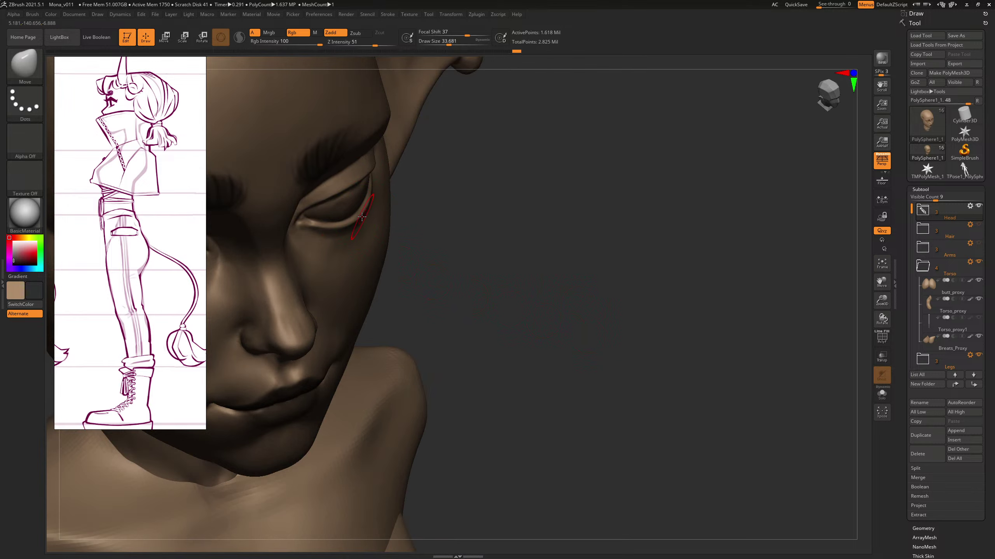
pyautogui.moveTo(479, 200); pyautogui.dragTo(434, 196)
pyautogui.press('s')
pyautogui.moveTo(370, 218); pyautogui.dragTo(365, 213)
pyautogui.press('s')
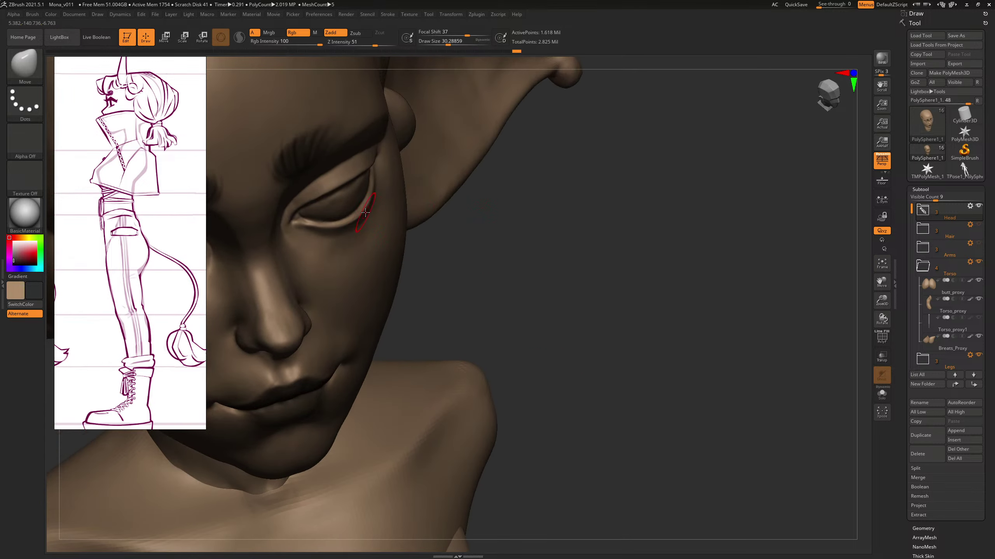
pyautogui.moveTo(474, 247); pyautogui.dragTo(462, 218)
pyautogui.moveTo(728, 133)
pyautogui.keyDown('alt'); pyautogui.mouseDown()
pyautogui.moveTo(740, 152)
pyautogui.moveTo(756, 151)
pyautogui.mouseUp(); pyautogui.keyUp('alt')
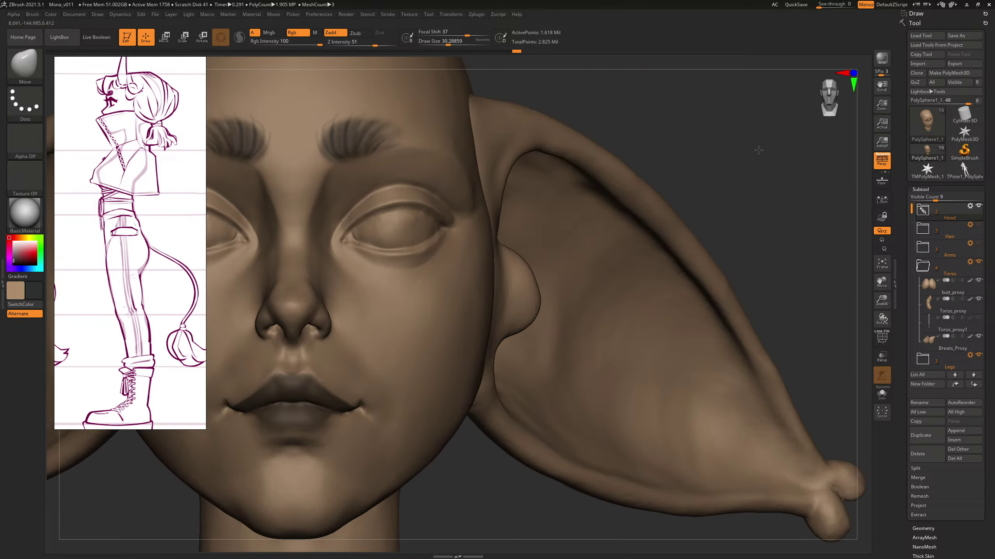
pyautogui.press('s')
pyautogui.press('s')
pyautogui.moveTo(351, 234); pyautogui.dragTo(354, 233)
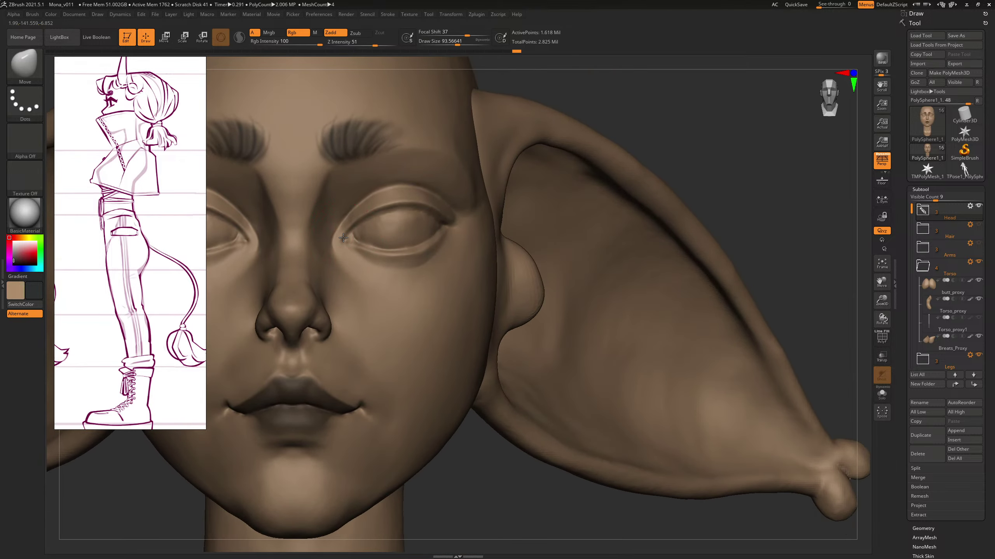
# Step: Sculpt the cheeks below the outer eye corners with ClayBuildup at a draw size of about 73
pyautogui.moveTo(716, 125)
pyautogui.keyDown('alt'); pyautogui.mouseDown()
pyautogui.moveTo(552, 156)
pyautogui.moveTo(652, 189)
pyautogui.moveTo(658, 205)
pyautogui.moveTo(627, 206)
pyautogui.moveTo(644, 208)
pyautogui.moveTo(615, 172)
pyautogui.mouseUp(); pyautogui.keyUp('alt')
pyautogui.press('b')
pyautogui.press('c')
pyautogui.press('b')
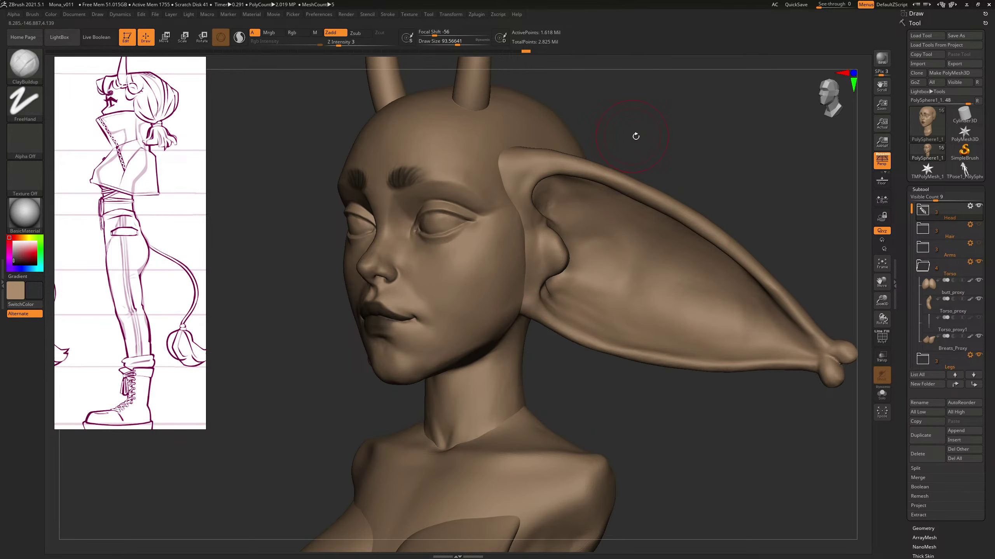
pyautogui.moveTo(635, 136); pyautogui.dragTo(652, 137)
pyautogui.press('[')
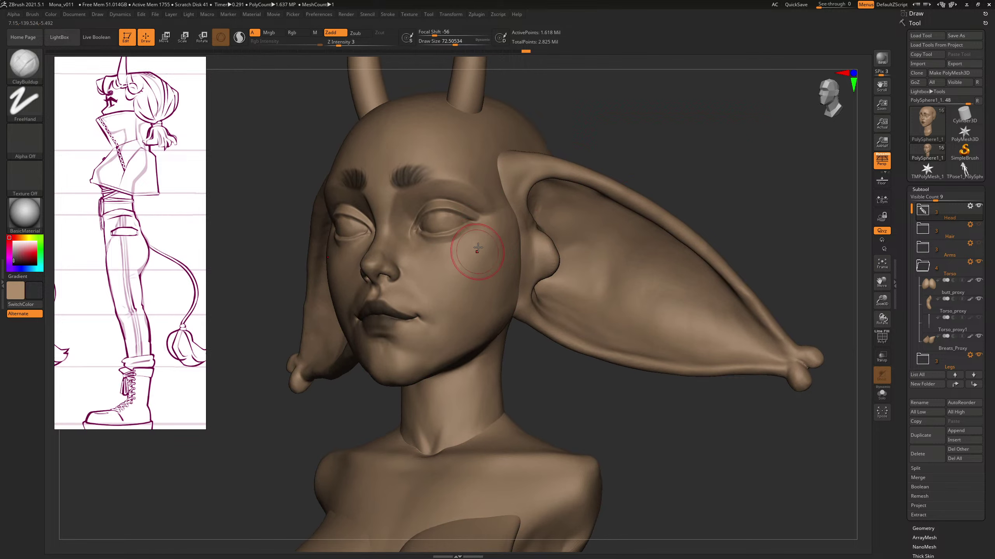
# Step: Expand the Head folder, turn off the head's polypaint display and make black the active colour
pyautogui.moveTo(621, 121); pyautogui.dragTo(608, 150)
pyautogui.press('v')
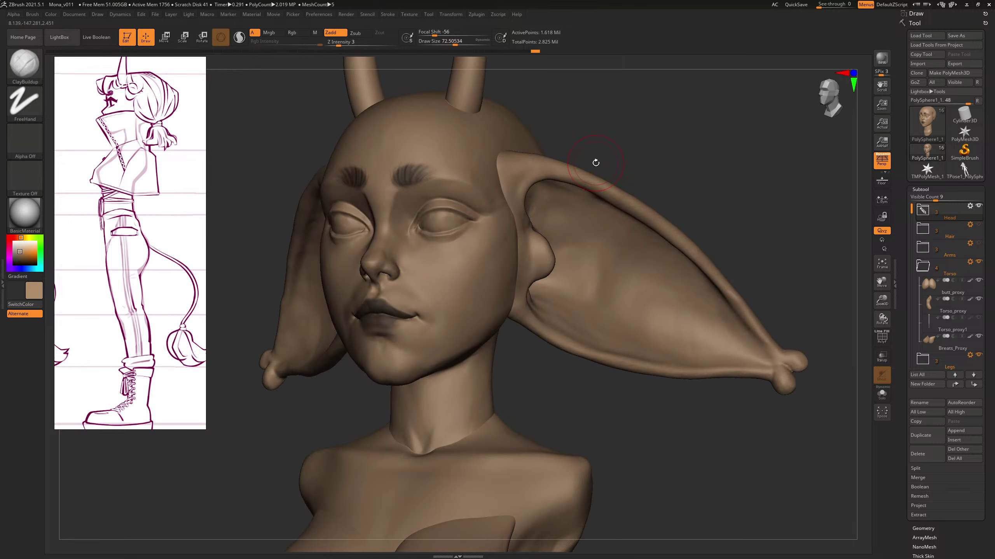
pyautogui.click(923, 211)
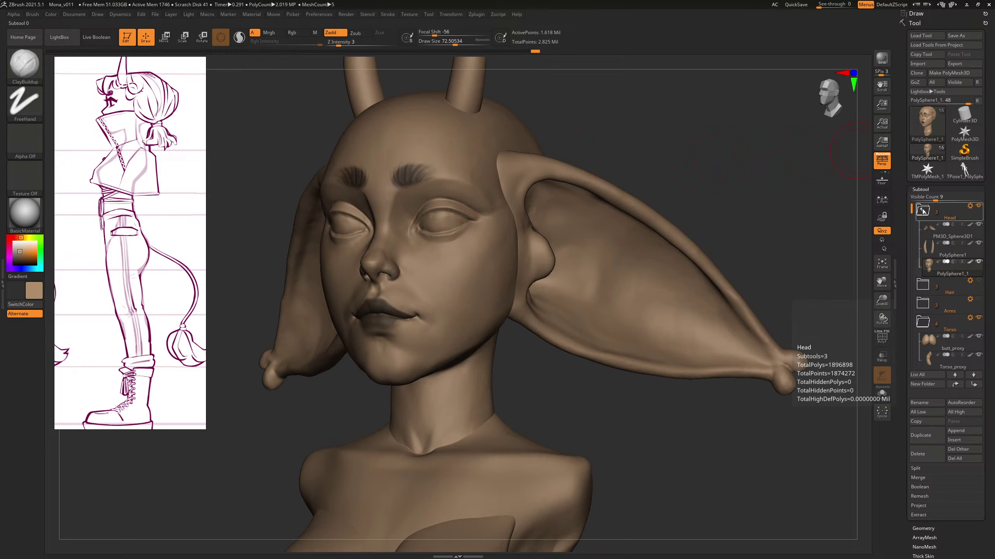
pyautogui.press('v')
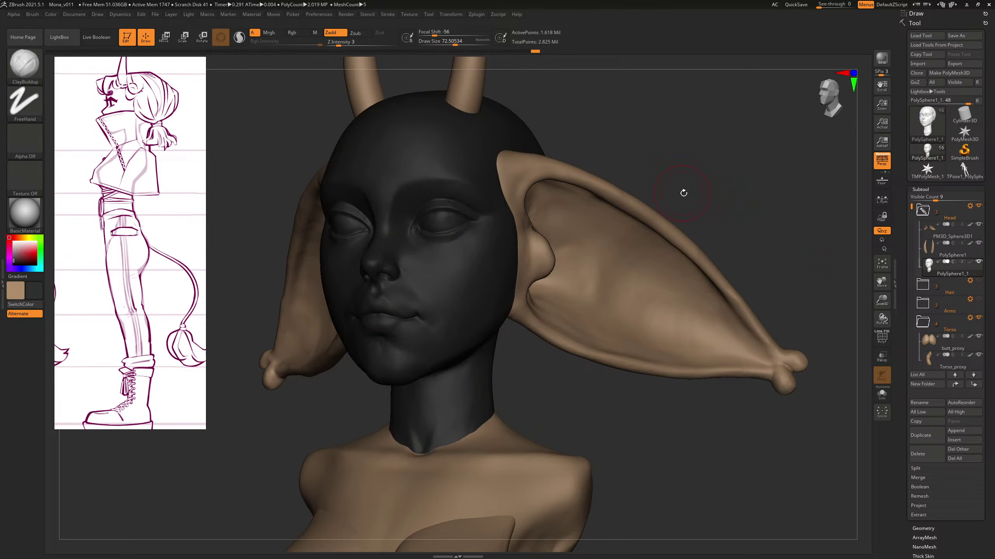
# Step: Sculpt the mouth corners and adjoining cheeks with ClayBuildup at draw sizes from about 73 to 106
pyautogui.moveTo(703, 173); pyautogui.dragTo(660, 196)
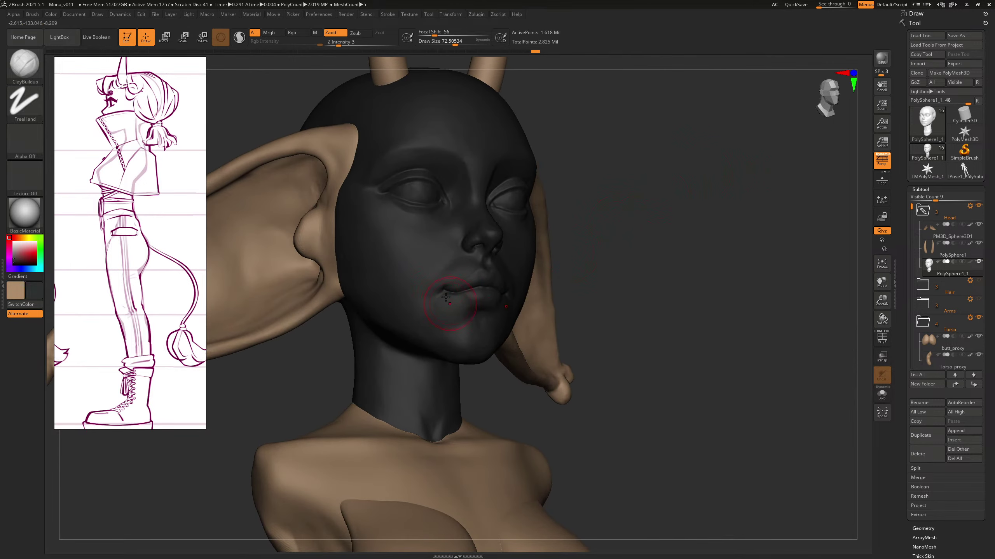
pyautogui.keyDown('alt'); pyautogui.moveTo(683, 238); pyautogui.dragTo(799, 154); pyautogui.keyUp('alt')
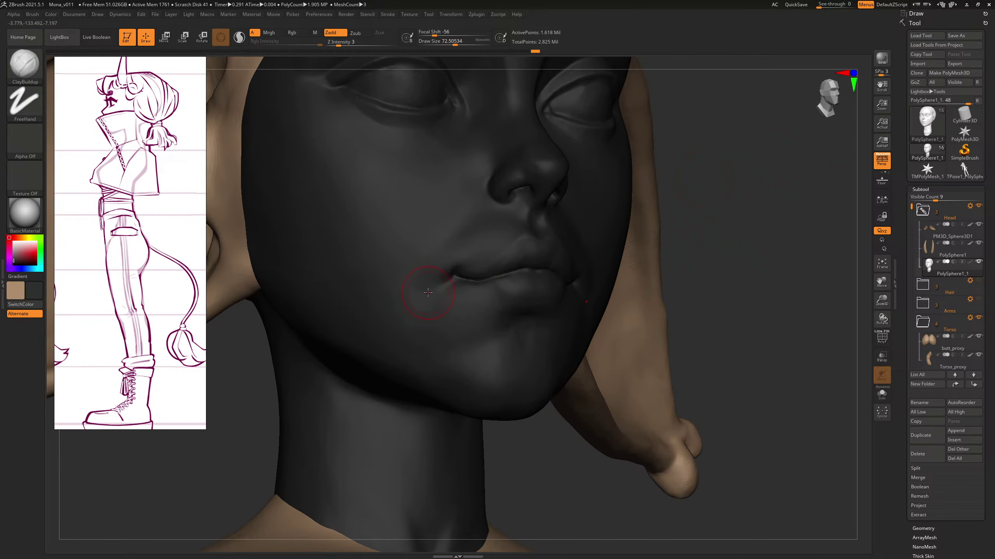
pyautogui.press('s')
pyautogui.moveTo(437, 289); pyautogui.dragTo(438, 289)
pyautogui.moveTo(424, 294); pyautogui.dragTo(437, 278)
pyautogui.press('s')
pyautogui.moveTo(425, 281); pyautogui.dragTo(428, 281)
pyautogui.moveTo(428, 286); pyautogui.dragTo(432, 258)
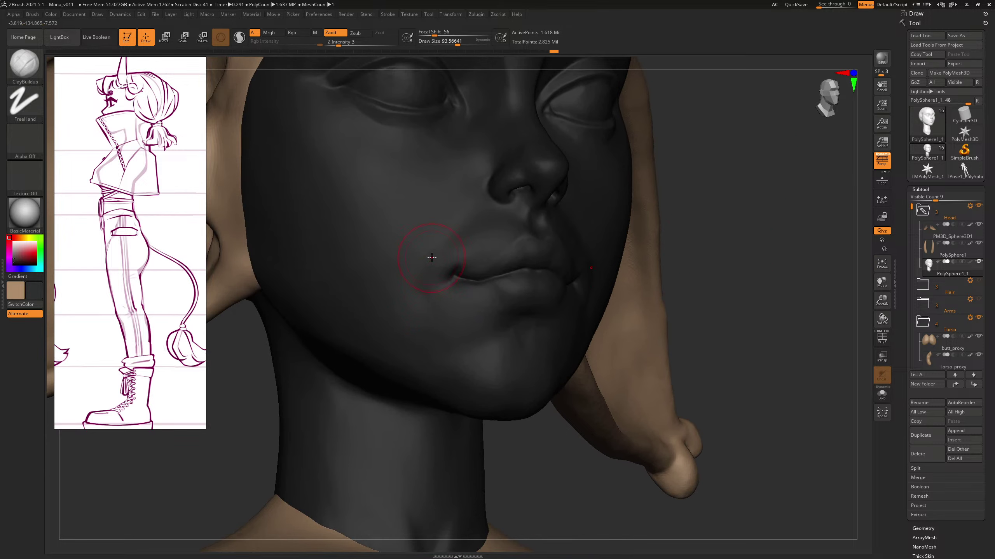
pyautogui.press('s')
pyautogui.moveTo(426, 298); pyautogui.dragTo(432, 317)
pyautogui.keyDown('shift'); pyautogui.moveTo(794, 277); pyautogui.dragTo(791, 283); pyautogui.keyUp('shift')
pyautogui.press('f')
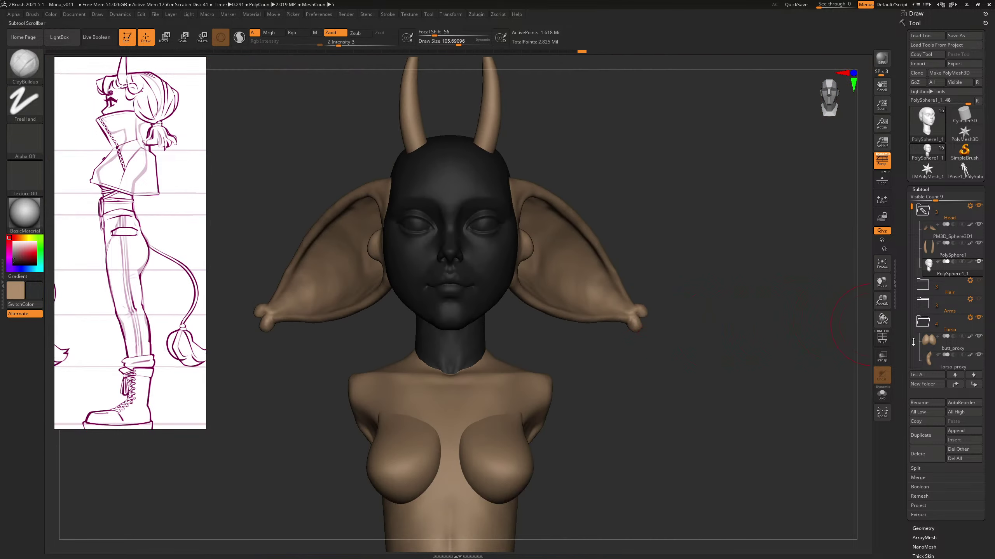
# Step: Switch the active colour back to tan and refine the area beside the mouth corners with ClayBuildup and smoothing at draw size 69
pyautogui.press('v')
pyautogui.moveTo(657, 371); pyautogui.dragTo(666, 364)
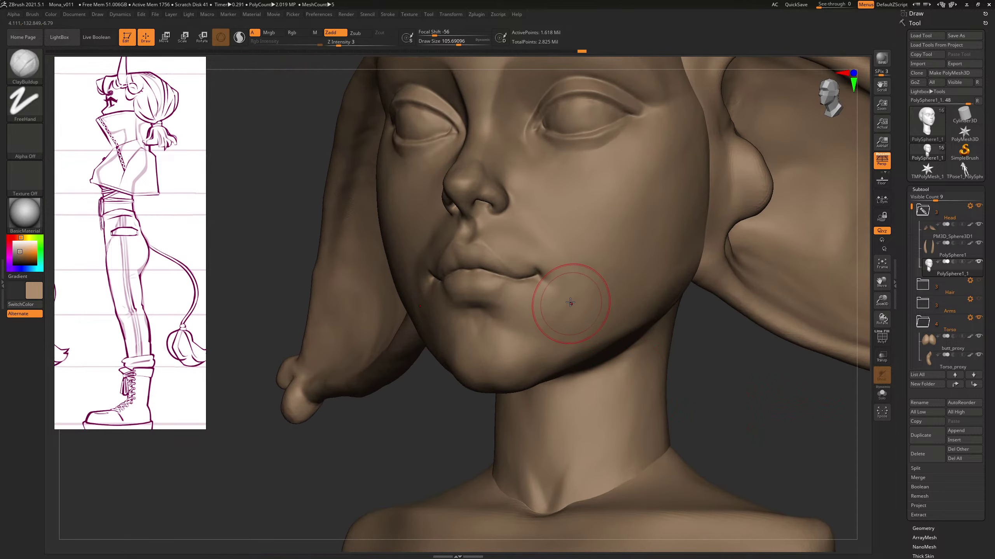
pyautogui.press('s')
pyautogui.moveTo(559, 295); pyautogui.dragTo(564, 280)
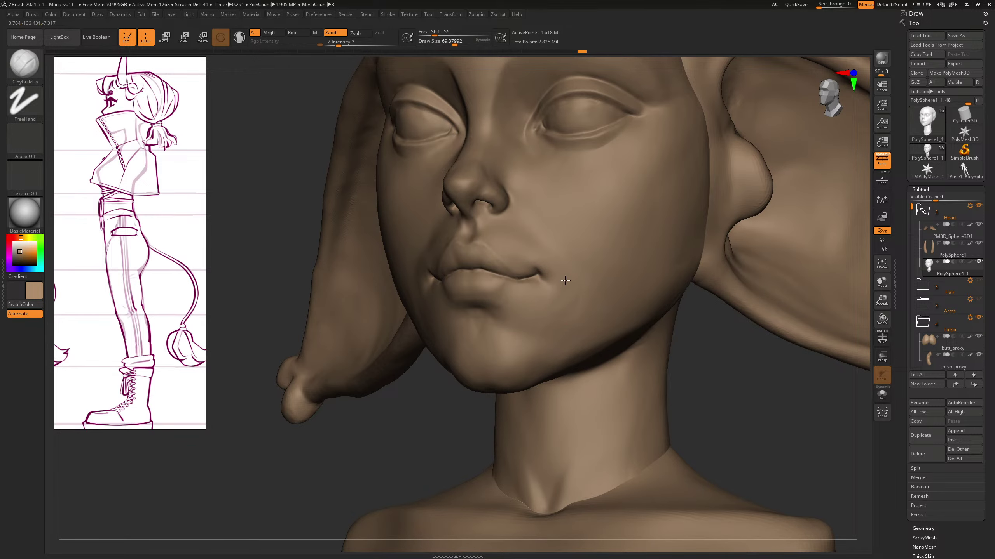
pyautogui.press('shift')
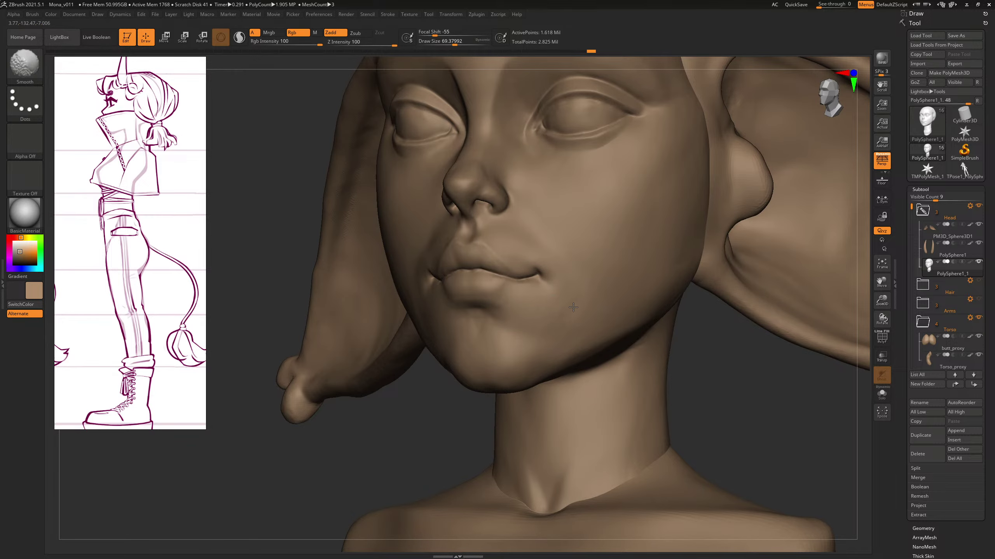
pyautogui.keyDown('ctrl'); pyautogui.moveTo(617, 325); pyautogui.dragTo(717, 434, button='right'); pyautogui.keyUp('ctrl')
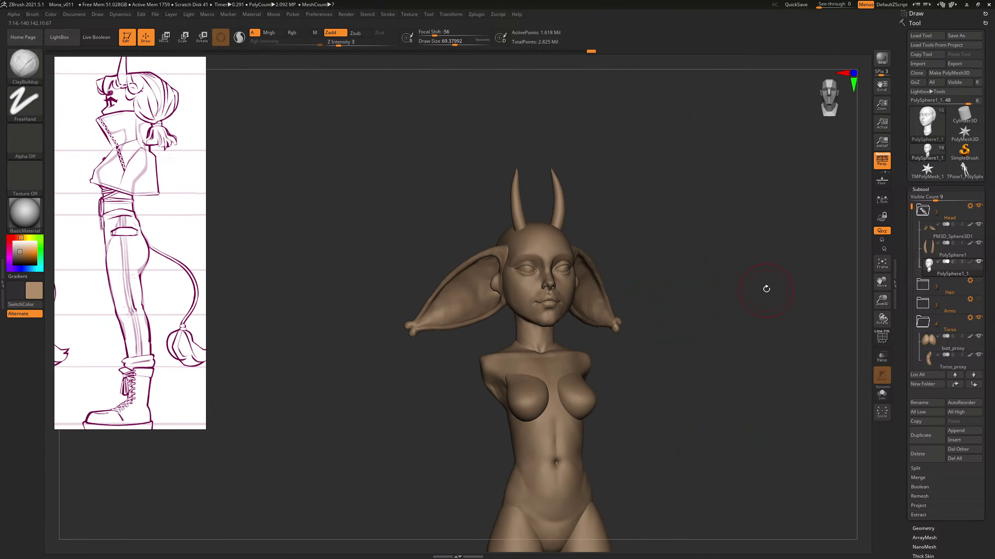
pyautogui.moveTo(767, 288); pyautogui.dragTo(792, 309)
pyautogui.moveTo(777, 211); pyautogui.dragTo(615, 290)
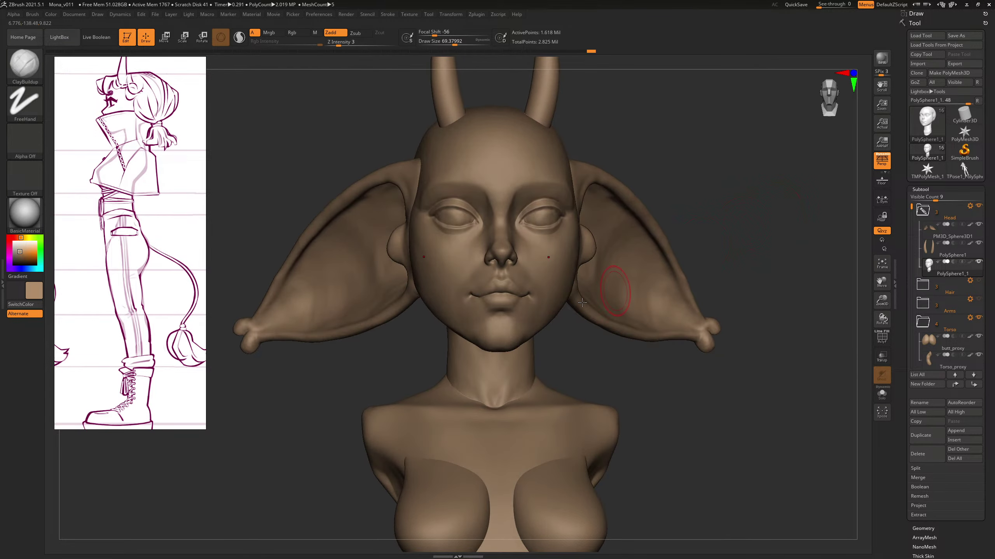
pyautogui.keyDown('ctrl'); pyautogui.moveTo(584, 331); pyautogui.dragTo(632, 368, button='right'); pyautogui.keyUp('ctrl')
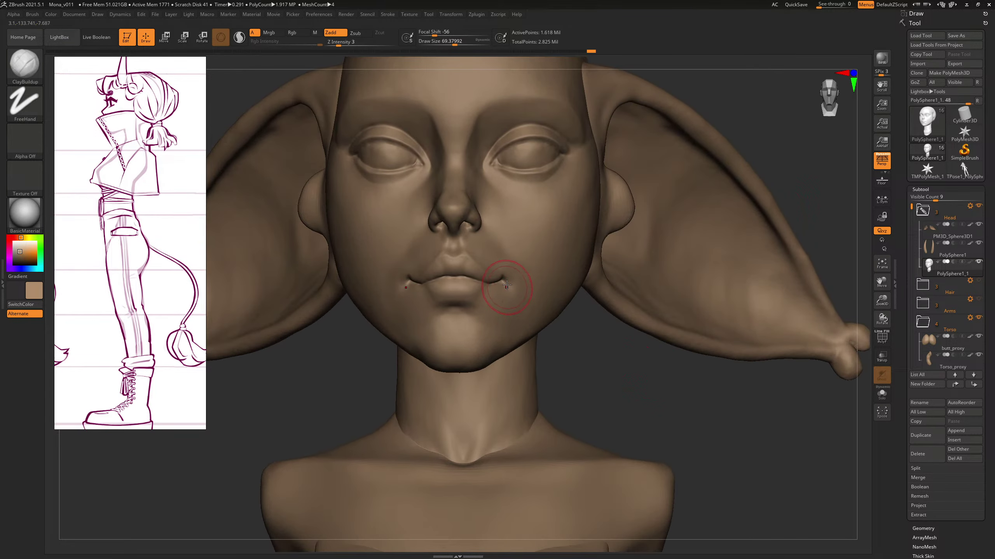
# Step: Adjust the mouth corners with the Move brush
pyautogui.press('b')
pyautogui.press('m')
pyautogui.press('v')
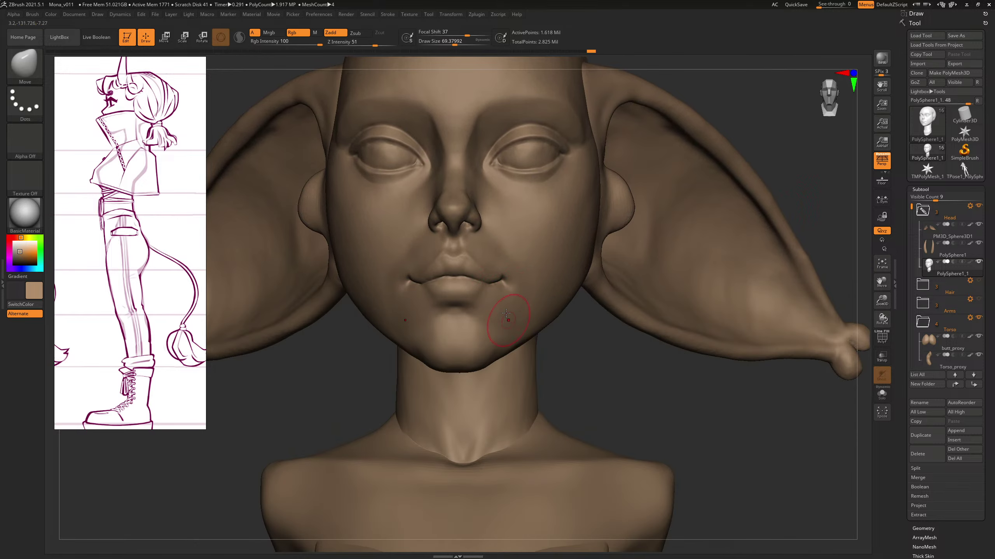
pyautogui.press(']')
pyautogui.press('[')
pyautogui.moveTo(512, 300)
pyautogui.mouseDown(button='right')
pyautogui.moveTo(591, 356)
pyautogui.moveTo(571, 357)
pyautogui.mouseUp(button='right')
# Step: Sculpt just below the mouth corners with ClayBuildup at draw sizes from about 53 down to 34, and check the face from below
pyautogui.press('b')
pyautogui.press('c')
pyautogui.press('b')
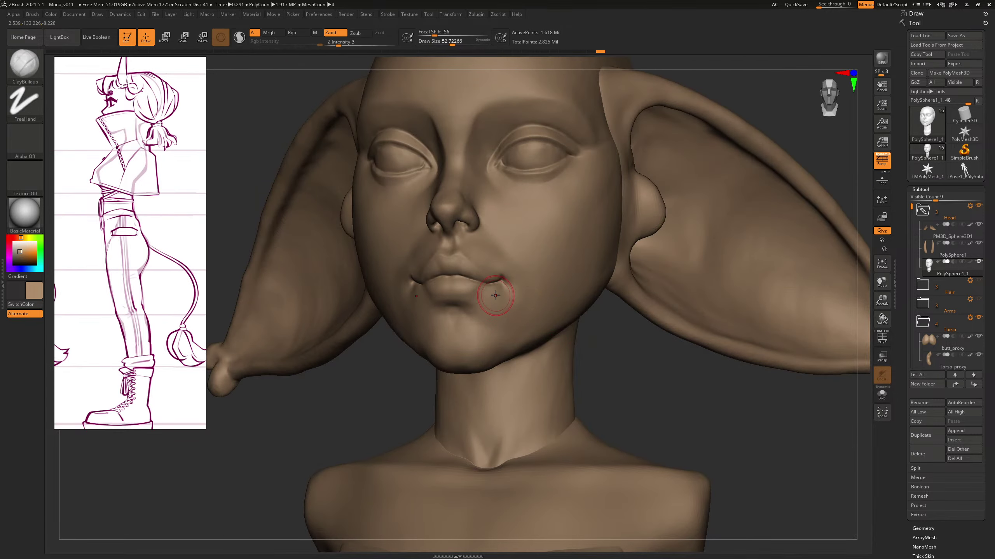
pyautogui.press('[')
pyautogui.press('[')
pyautogui.moveTo(612, 348); pyautogui.dragTo(650, 371, button='right')
pyautogui.moveTo(695, 315); pyautogui.dragTo(583, 262, button='right')
pyautogui.moveTo(673, 296); pyautogui.dragTo(681, 294, button='right')
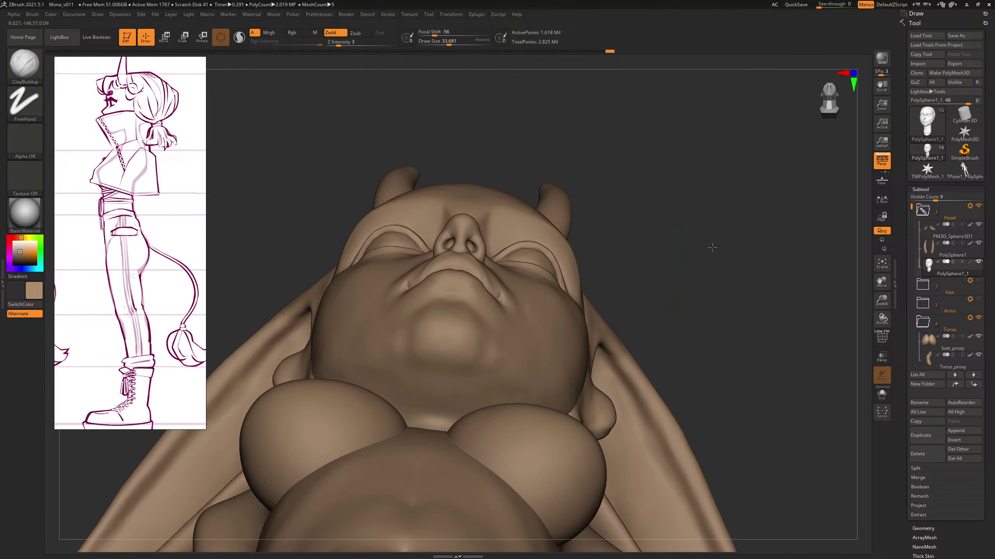
# Step: Select the Breats_Proxy subtool and reshape the inner sides of the breasts with the Move brush at a draw size of about 212
pyautogui.keyDown('ctrl'); pyautogui.moveTo(712, 249); pyautogui.dragTo(679, 237, button='right'); pyautogui.keyUp('ctrl')
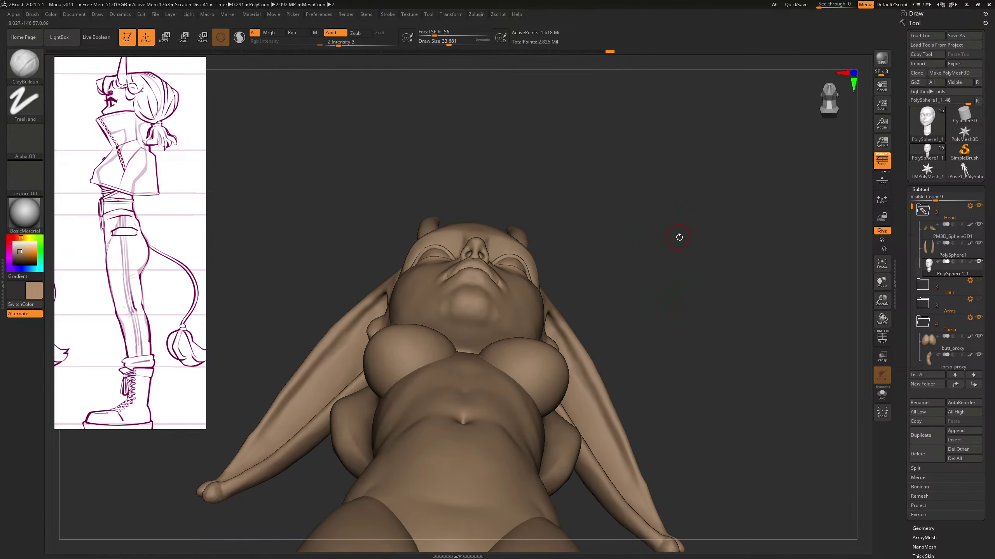
pyautogui.keyDown('alt'); pyautogui.click(539, 355); pyautogui.keyUp('alt')
pyautogui.press('b')
pyautogui.press('m')
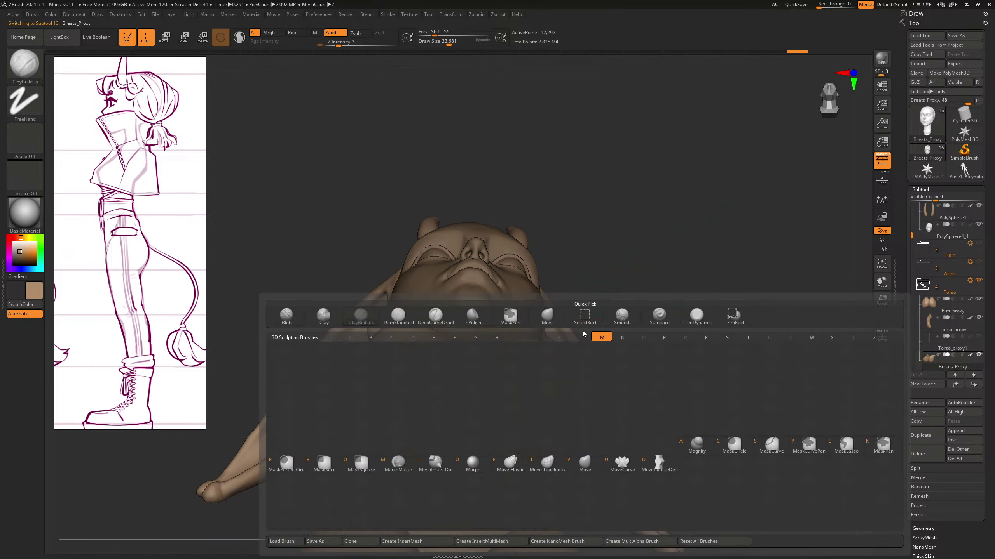
pyautogui.press('v')
pyautogui.press('s')
pyautogui.press('s')
pyautogui.moveTo(545, 338); pyautogui.dragTo(542, 345)
pyautogui.press('s')
pyautogui.moveTo(537, 345); pyautogui.dragTo(535, 340)
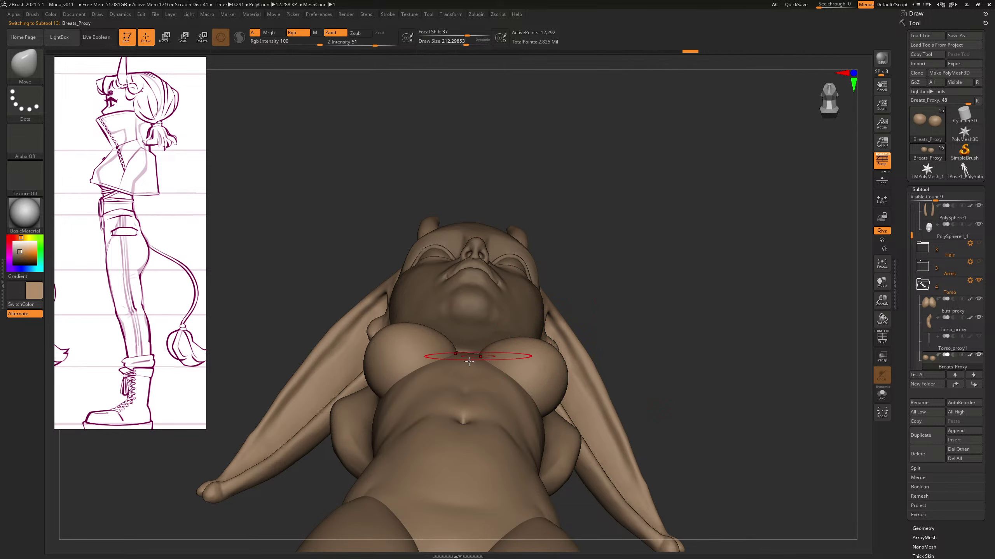
pyautogui.moveTo(481, 355); pyautogui.dragTo(482, 355)
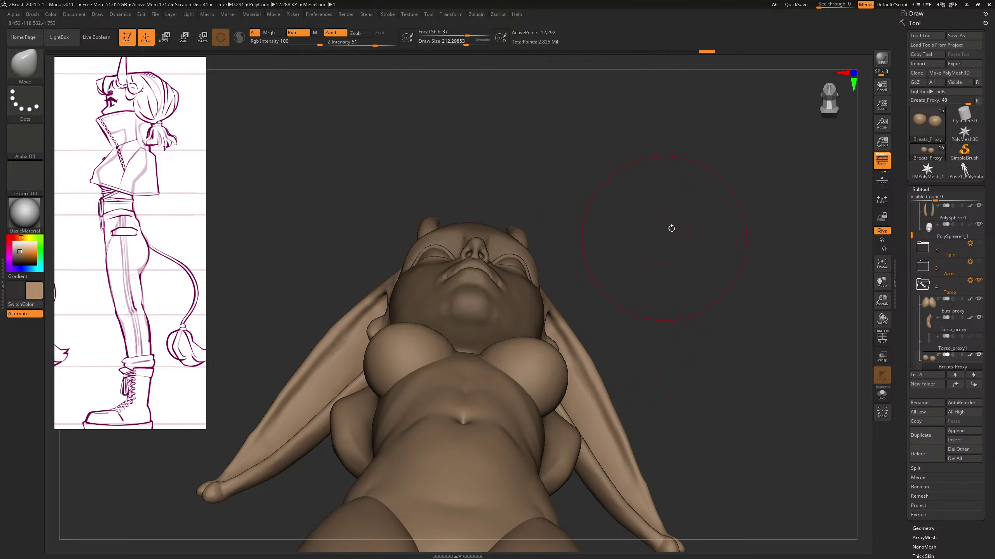
# Step: Turn the polypaint display back on for the PolySphere1_1 head and review the face
pyautogui.moveTo(672, 228)
pyautogui.mouseDown()
pyautogui.moveTo(688, 280)
pyautogui.moveTo(706, 265)
pyautogui.moveTo(677, 311)
pyautogui.moveTo(733, 171)
pyautogui.moveTo(716, 213)
pyautogui.moveTo(686, 213)
pyautogui.mouseUp()
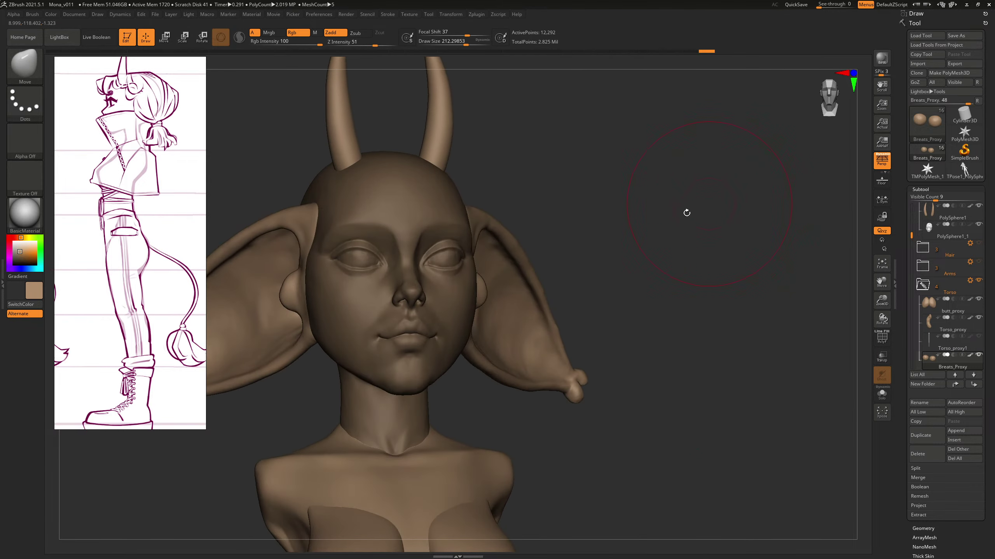
pyautogui.moveTo(637, 184); pyautogui.dragTo(657, 213)
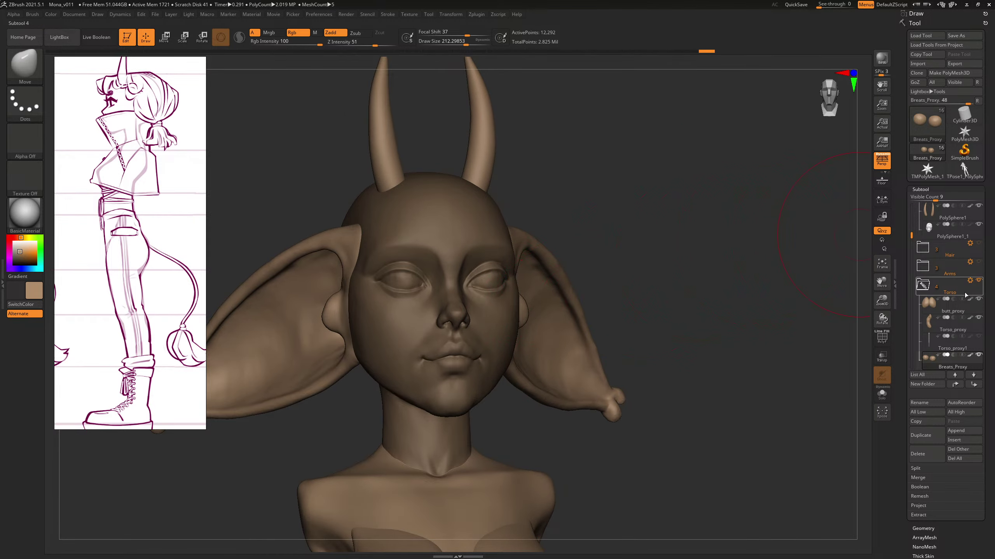
pyautogui.click(970, 225)
pyautogui.moveTo(724, 241); pyautogui.dragTo(751, 211)
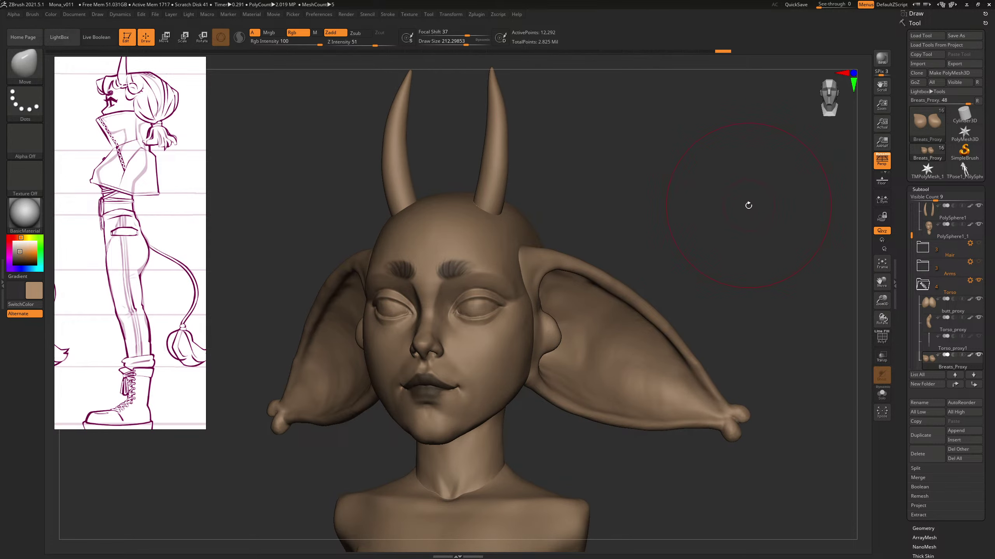
pyautogui.moveTo(733, 215); pyautogui.dragTo(727, 215)
pyautogui.moveTo(703, 234)
pyautogui.mouseDown()
pyautogui.moveTo(718, 221)
pyautogui.moveTo(708, 229)
pyautogui.moveTo(715, 251)
pyautogui.moveTo(659, 251)
pyautogui.moveTo(693, 238)
pyautogui.moveTo(659, 251)
pyautogui.mouseUp()
# Step: Select the PM3D_Sphere3D1 ear subtool and carve around the inner ear opening with ClayBuildup
pyautogui.keyDown('alt'); pyautogui.click(616, 300); pyautogui.keyUp('alt')
pyautogui.press('b')
pyautogui.press('c')
pyautogui.press('b')
pyautogui.press('s')
pyautogui.click(482, 340)
pyautogui.keyDown('alt'); pyautogui.moveTo(502, 333); pyautogui.dragTo(487, 338); pyautogui.keyUp('alt')
pyautogui.press('s')
# Step: Sculpt the small lump below the tragus with ClayBuildup at Z Intensity 3 and draw sizes of about 32 and 66
pyautogui.moveTo(675, 247)
pyautogui.mouseDown()
pyautogui.moveTo(704, 233)
pyautogui.moveTo(703, 221)
pyautogui.mouseUp()
pyautogui.moveTo(702, 221)
pyautogui.mouseDown()
pyautogui.moveTo(688, 220)
pyautogui.moveTo(690, 209)
pyautogui.moveTo(638, 223)
pyautogui.mouseUp()
pyautogui.moveTo(738, 222); pyautogui.dragTo(659, 249)
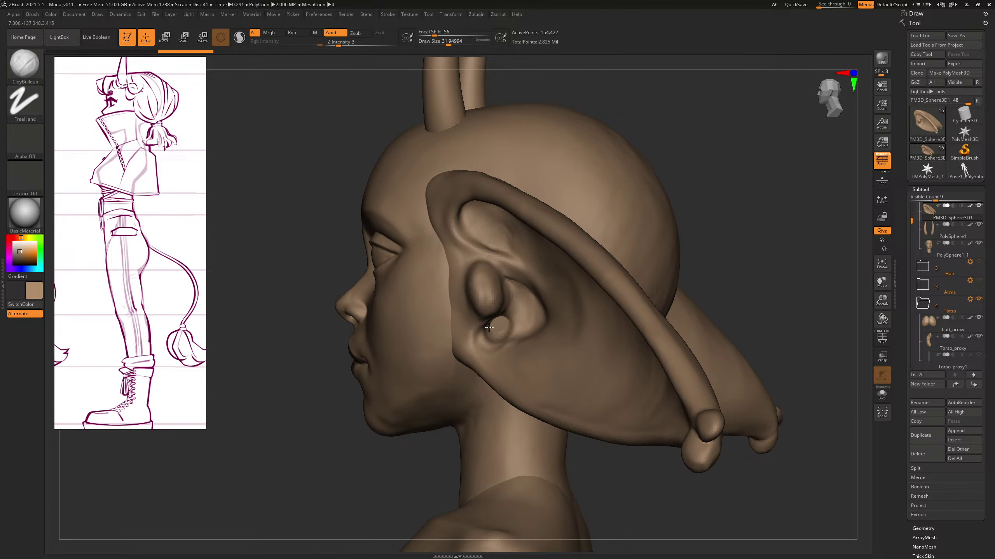
pyautogui.moveTo(495, 333); pyautogui.dragTo(505, 322)
pyautogui.moveTo(681, 235)
pyautogui.mouseDown()
pyautogui.moveTo(761, 227)
pyautogui.moveTo(690, 239)
pyautogui.mouseUp()
pyautogui.press('s')
pyautogui.click(514, 320)
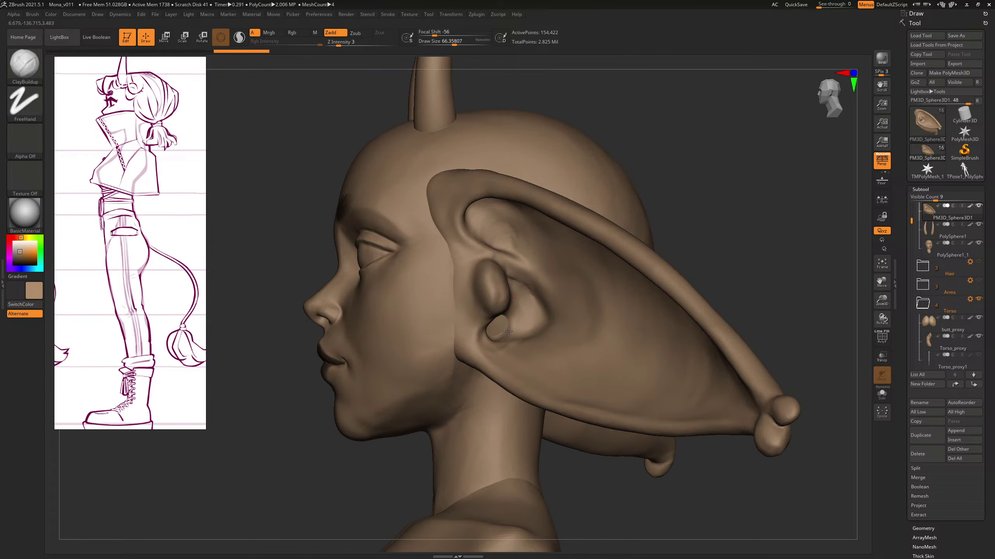
pyautogui.moveTo(515, 315); pyautogui.dragTo(512, 329)
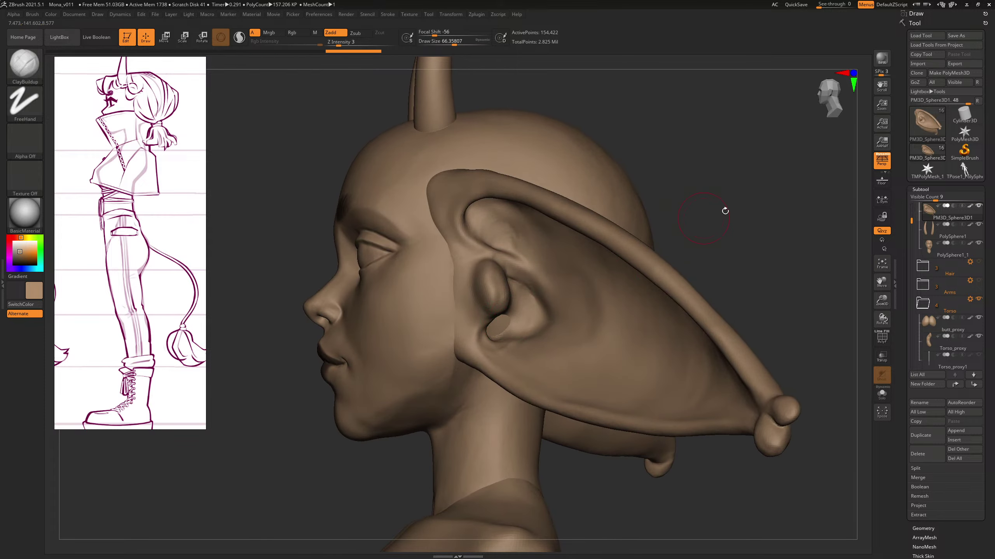
pyautogui.moveTo(724, 211)
pyautogui.mouseDown()
pyautogui.moveTo(756, 207)
pyautogui.moveTo(707, 220)
pyautogui.mouseUp()
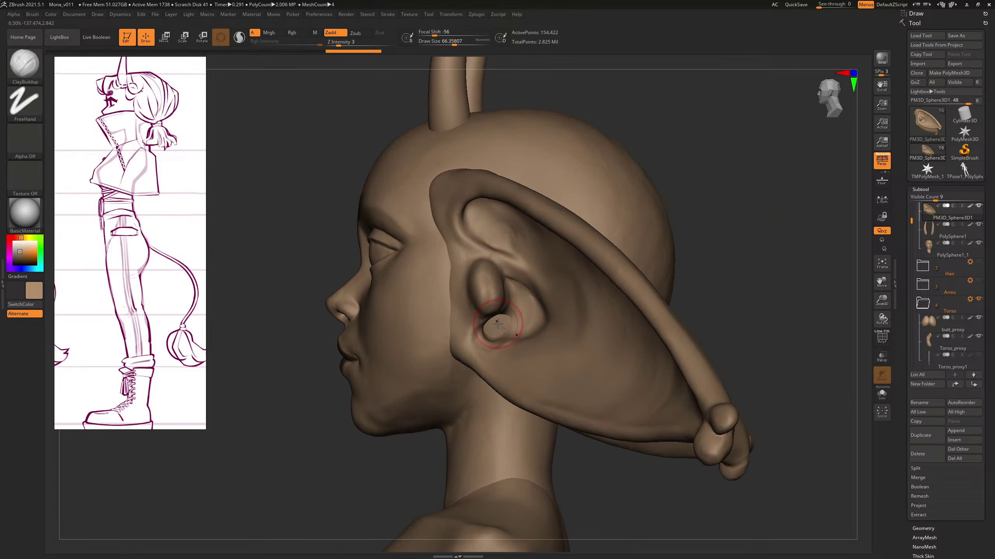
pyautogui.keyDown('alt'); pyautogui.click(474, 327); pyautogui.keyUp('alt')
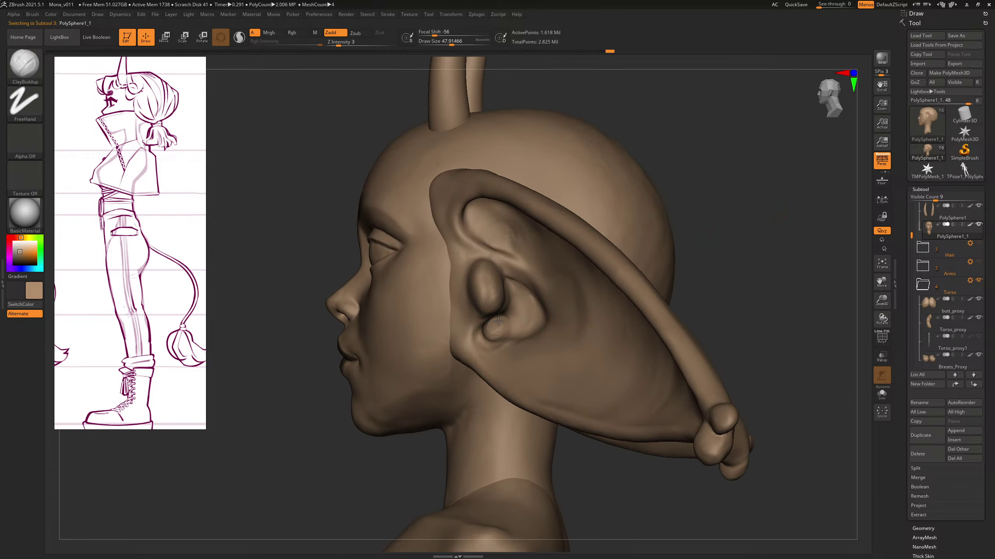
pyautogui.moveTo(738, 225); pyautogui.dragTo(744, 256)
pyautogui.keyDown('alt'); pyautogui.click(609, 289); pyautogui.keyUp('alt')
# Step: Give ClayBuildup the round Alpha 06 and set its Z Intensity to 10
pyautogui.moveTo(753, 138); pyautogui.dragTo(505, 251)
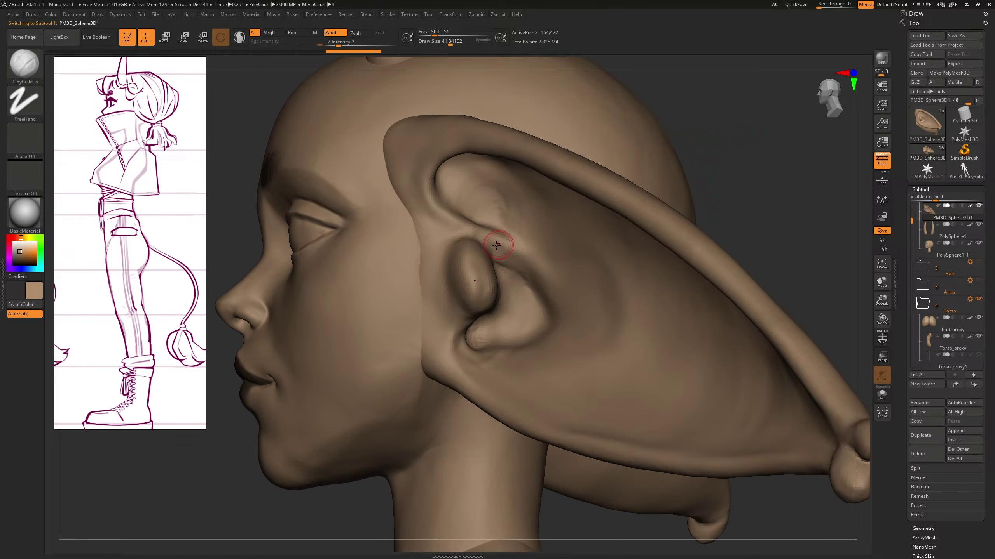
pyautogui.click(31, 151)
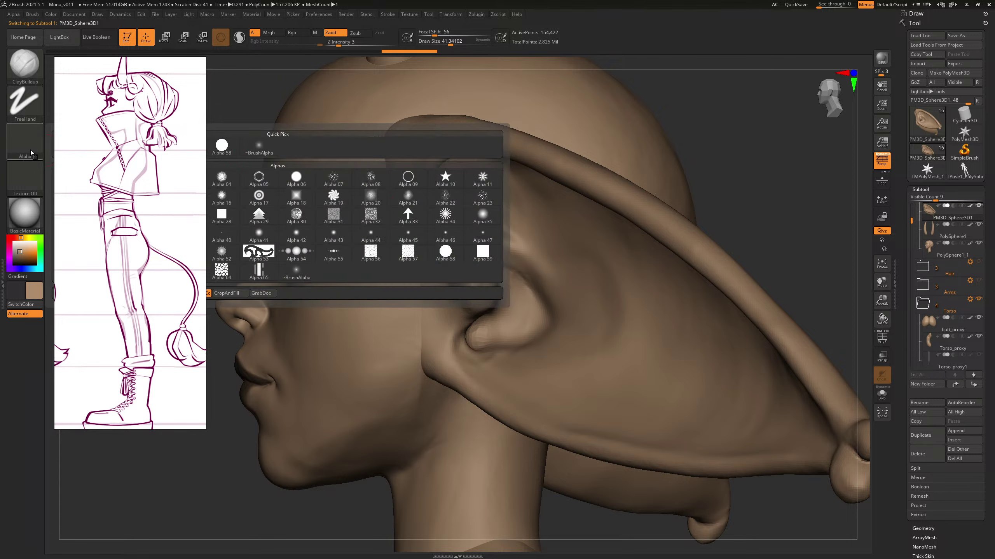
pyautogui.click(297, 179)
pyautogui.write('10')
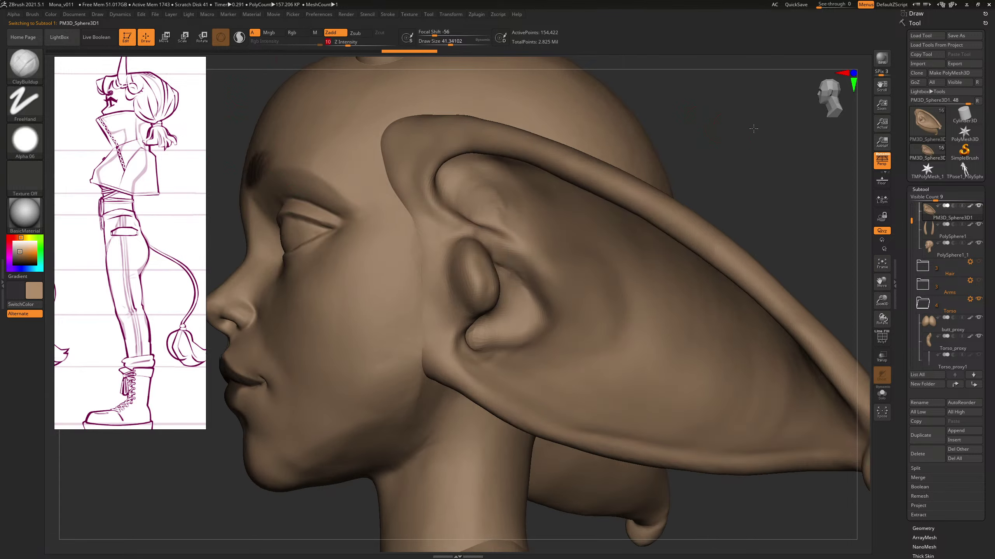
# Step: Save the project as Mona_v011.ZPR in the Blockout folder, overwriting the existing file
pyautogui.hotkey('ctrl', 's')
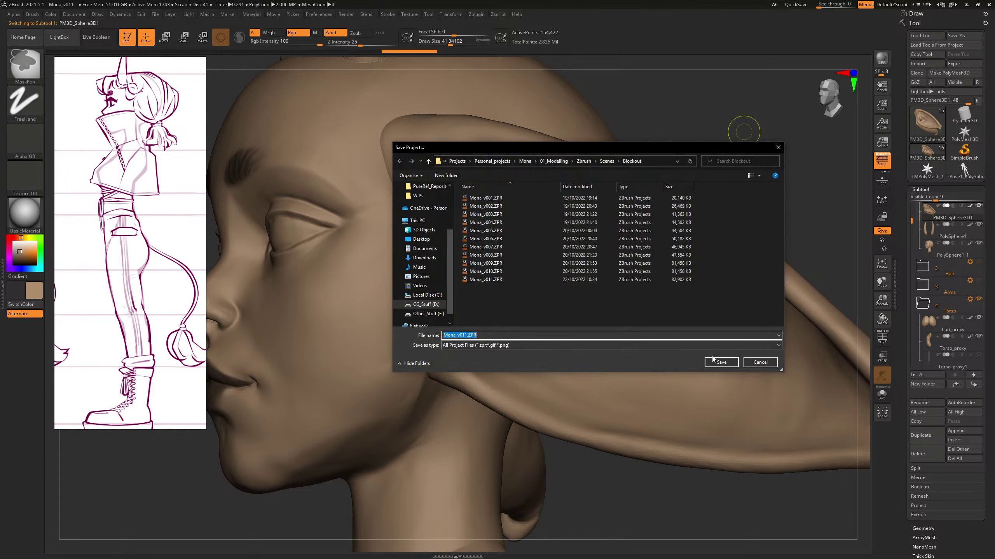
pyautogui.click(733, 363)
pyautogui.click(513, 275)
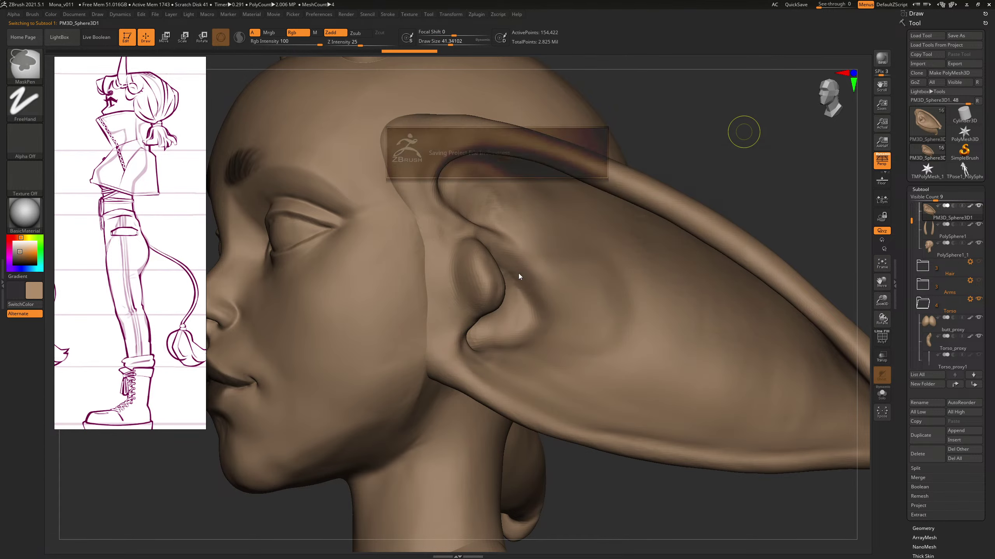
# Step: Build up the fold just above the ear's tragus with ClayBuildup at a draw size of about 46
pyautogui.moveTo(719, 158); pyautogui.dragTo(659, 160)
pyautogui.press('s')
pyautogui.moveTo(506, 250); pyautogui.dragTo(496, 255)
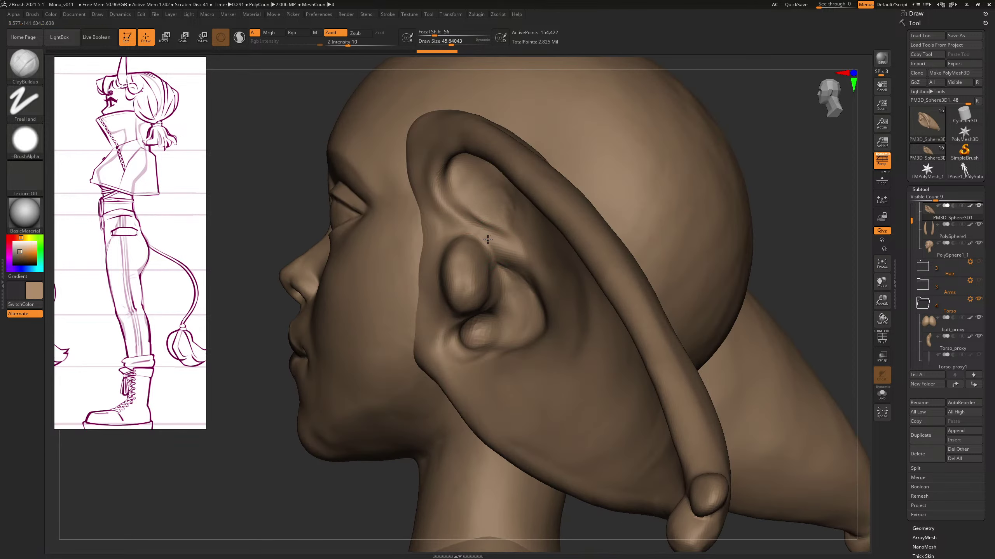
pyautogui.moveTo(477, 231); pyautogui.dragTo(494, 237)
pyautogui.moveTo(781, 204)
pyautogui.mouseDown()
pyautogui.moveTo(802, 218)
pyautogui.moveTo(765, 224)
pyautogui.mouseUp()
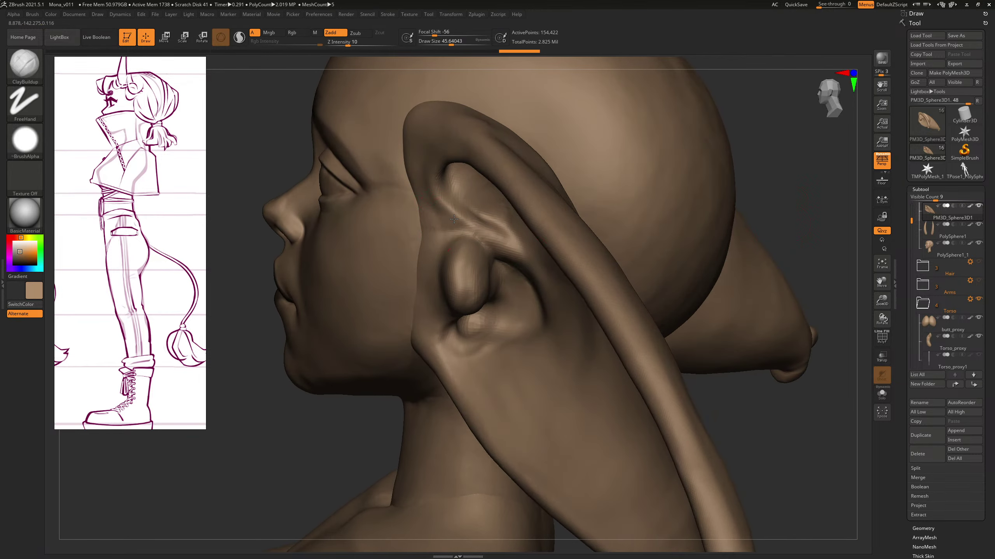
# Step: Shape the hollow behind the tragus with ClayBuildup, raising the draw size from about 53 to 76
pyautogui.moveTo(753, 189)
pyautogui.mouseDown()
pyautogui.moveTo(806, 189)
pyautogui.moveTo(737, 195)
pyautogui.mouseUp()
pyautogui.press('s')
pyautogui.moveTo(512, 264); pyautogui.dragTo(510, 263)
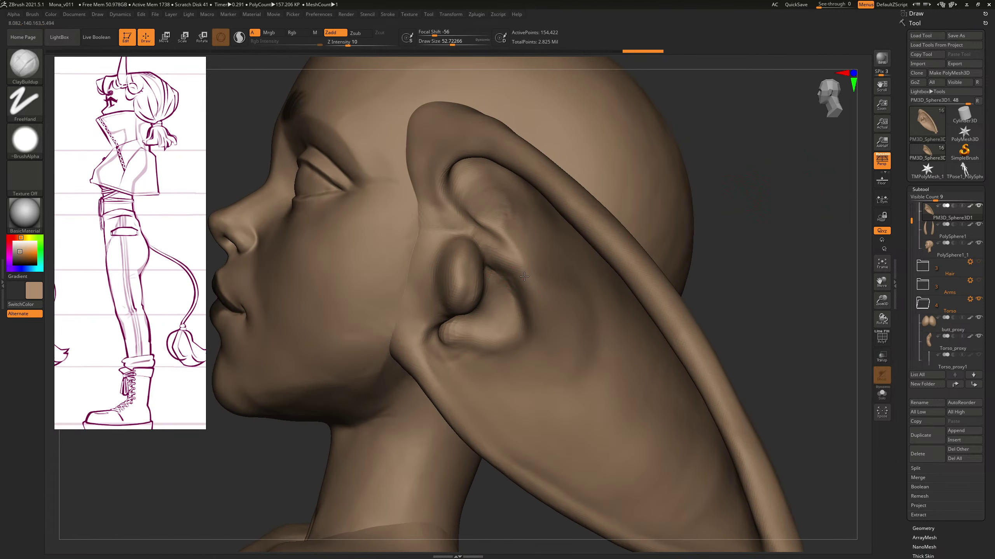
pyautogui.press('s')
pyautogui.moveTo(507, 266); pyautogui.dragTo(524, 267)
pyautogui.moveTo(706, 199); pyautogui.dragTo(731, 200)
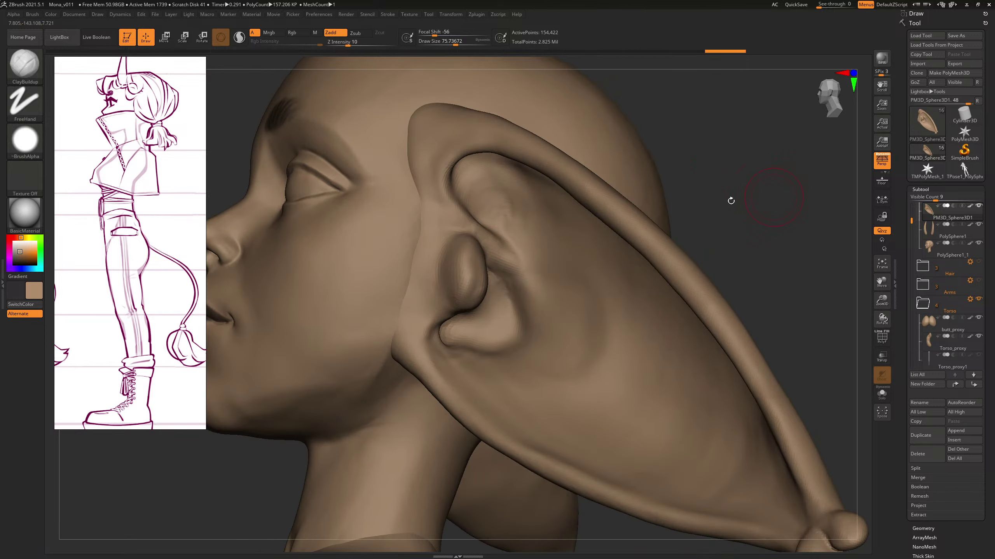
# Step: Enlarge ClayBuildup to a draw size of about 97 and work the upper inner fold of the ear
pyautogui.press('s')
pyautogui.moveTo(535, 241); pyautogui.dragTo(544, 241)
pyautogui.moveTo(741, 195)
pyautogui.mouseDown()
pyautogui.moveTo(704, 191)
pyautogui.moveTo(756, 188)
pyautogui.mouseUp()
pyautogui.press('s')
pyautogui.moveTo(487, 175)
pyautogui.mouseDown()
pyautogui.moveTo(476, 193)
pyautogui.moveTo(469, 168)
pyautogui.mouseUp()
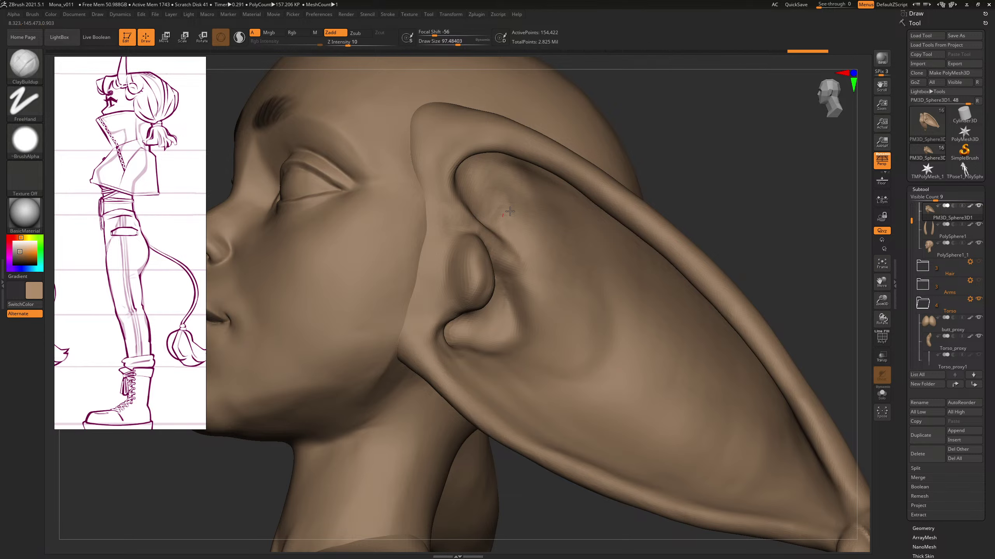
pyautogui.moveTo(509, 212); pyautogui.dragTo(513, 222)
# Step: Check the ear from below, then sculpt and smooth the transition behind the tragus with a ClayBuildup draw size of about 76
pyautogui.moveTo(711, 160)
pyautogui.mouseDown()
pyautogui.moveTo(725, 162)
pyautogui.moveTo(690, 89)
pyautogui.mouseUp()
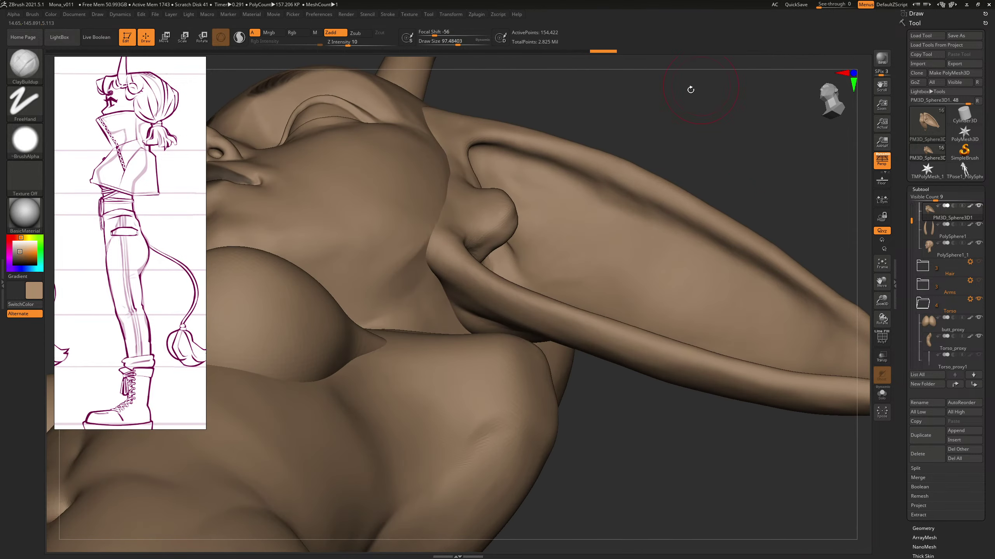
pyautogui.press(']')
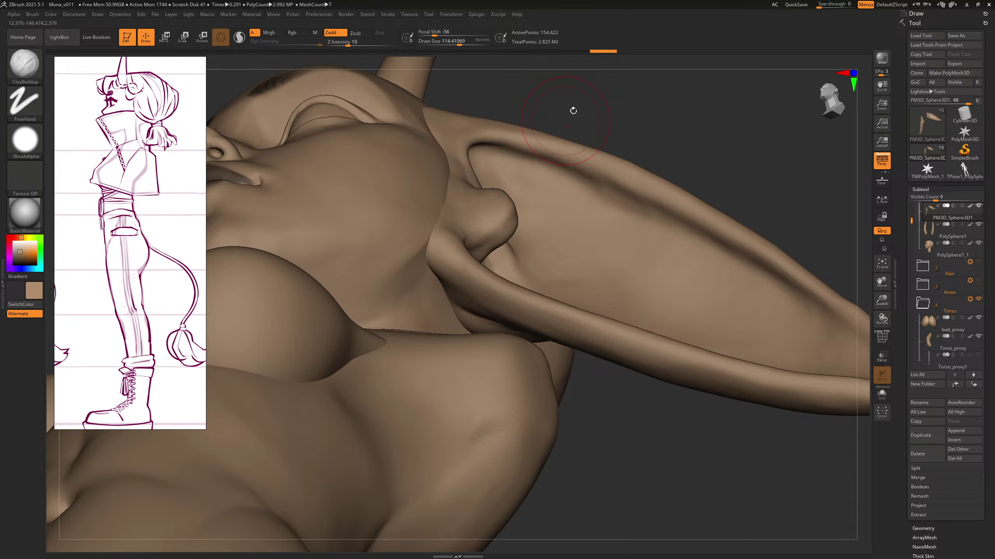
pyautogui.moveTo(573, 110); pyautogui.dragTo(727, 156)
pyautogui.moveTo(666, 126)
pyautogui.mouseDown()
pyautogui.moveTo(662, 182)
pyautogui.moveTo(564, 227)
pyautogui.mouseUp()
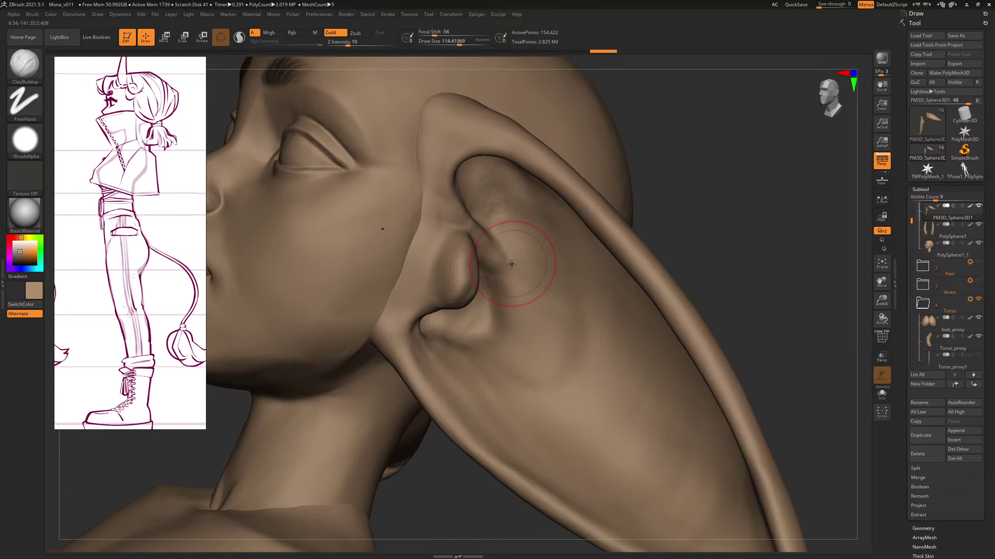
pyautogui.press('[')
pyautogui.press('[')
pyautogui.moveTo(491, 265)
pyautogui.mouseDown()
pyautogui.moveTo(501, 290)
pyautogui.moveTo(502, 272)
pyautogui.mouseUp()
pyautogui.moveTo(504, 255)
pyautogui.keyDown('shift'); pyautogui.mouseDown()
pyautogui.moveTo(507, 240)
pyautogui.moveTo(505, 251)
pyautogui.mouseUp(); pyautogui.keyUp('shift')
# Step: Refine the fold running from above the tragus into the ear bowl with ClayBuildup at draw sizes from about 69 to 119
pyautogui.moveTo(723, 185)
pyautogui.mouseDown()
pyautogui.moveTo(757, 198)
pyautogui.moveTo(727, 166)
pyautogui.moveTo(757, 153)
pyautogui.mouseUp()
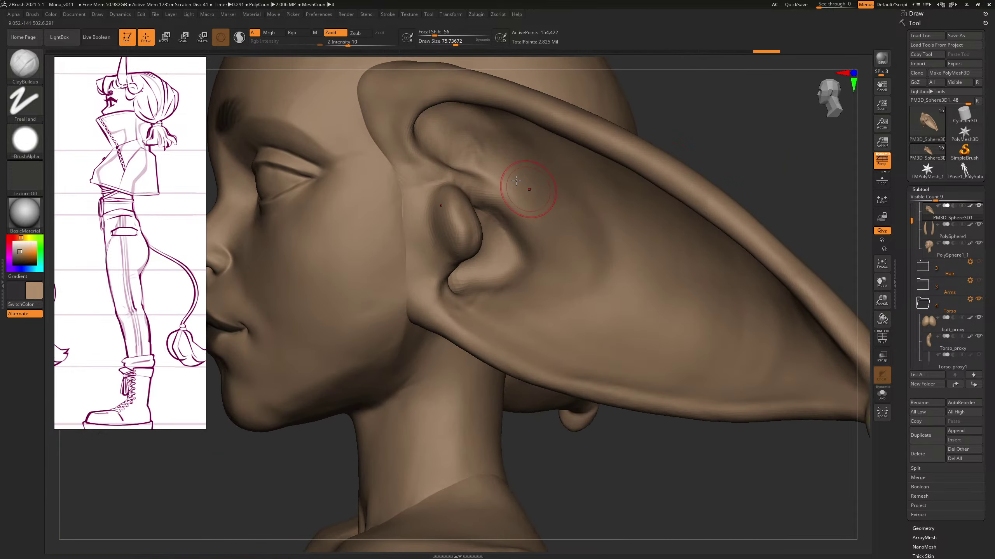
pyautogui.moveTo(505, 183); pyautogui.dragTo(479, 168)
pyautogui.moveTo(693, 90)
pyautogui.keyDown('alt'); pyautogui.mouseDown()
pyautogui.moveTo(697, 127)
pyautogui.moveTo(665, 128)
pyautogui.mouseUp(); pyautogui.keyUp('alt')
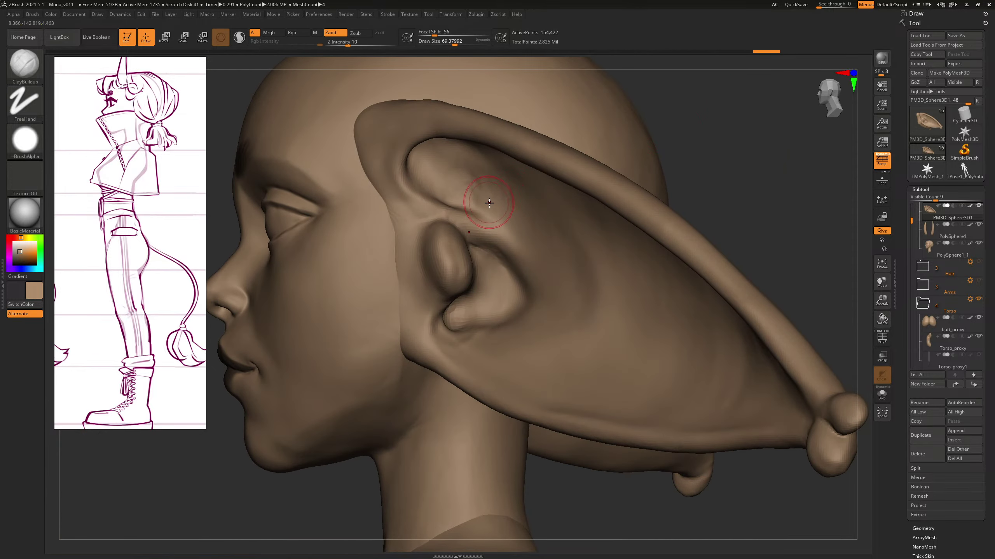
pyautogui.press('s')
pyautogui.moveTo(506, 235); pyautogui.dragTo(510, 235)
pyautogui.press('s')
pyautogui.moveTo(541, 293); pyautogui.dragTo(547, 290)
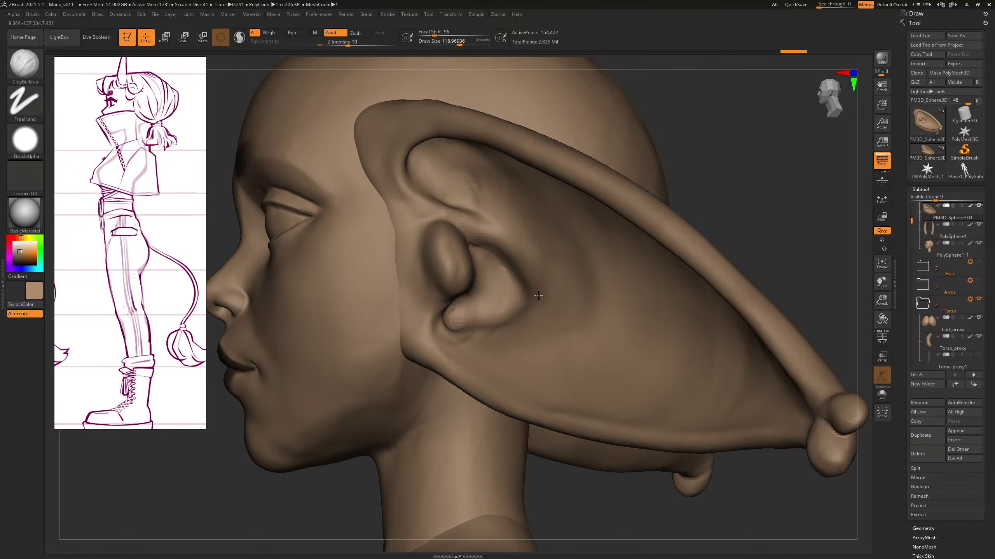
pyautogui.moveTo(506, 247); pyautogui.dragTo(501, 225)
# Step: Sculpt the broad inner surface of the ear bowl with ClayBuildup at draw sizes of about 166 and 155
pyautogui.moveTo(753, 180)
pyautogui.mouseDown()
pyautogui.moveTo(775, 182)
pyautogui.moveTo(763, 182)
pyautogui.mouseUp()
pyautogui.press('s')
pyautogui.moveTo(509, 238)
pyautogui.mouseDown()
pyautogui.moveTo(526, 236)
pyautogui.moveTo(516, 252)
pyautogui.moveTo(535, 238)
pyautogui.moveTo(531, 253)
pyautogui.moveTo(562, 243)
pyautogui.mouseUp()
pyautogui.press('[')
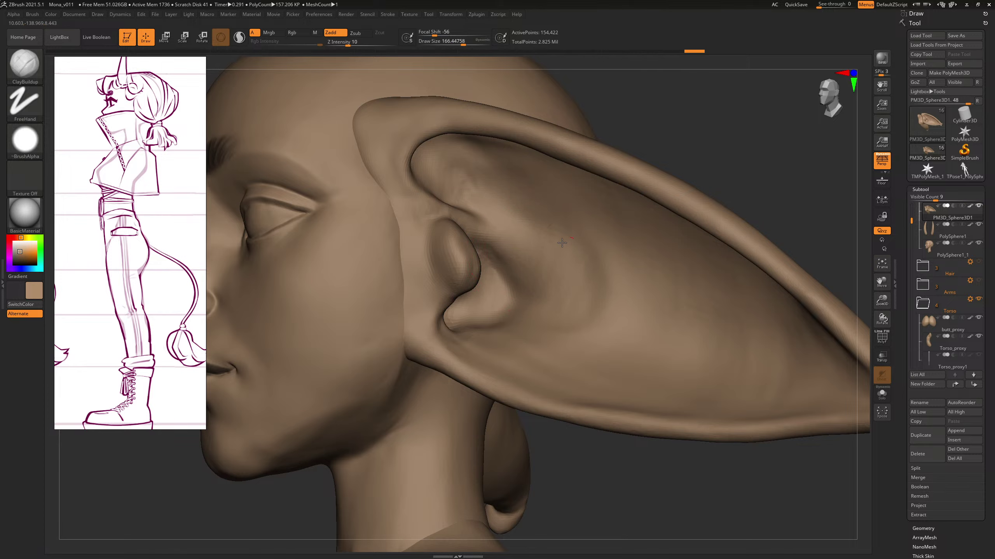
pyautogui.moveTo(486, 226); pyautogui.dragTo(486, 221)
pyautogui.moveTo(710, 144)
pyautogui.mouseDown()
pyautogui.moveTo(724, 148)
pyautogui.moveTo(648, 167)
pyautogui.moveTo(686, 184)
pyautogui.moveTo(675, 180)
pyautogui.moveTo(686, 242)
pyautogui.mouseUp()
pyautogui.moveTo(537, 239); pyautogui.dragTo(572, 275)
pyautogui.moveTo(592, 239); pyautogui.dragTo(600, 238)
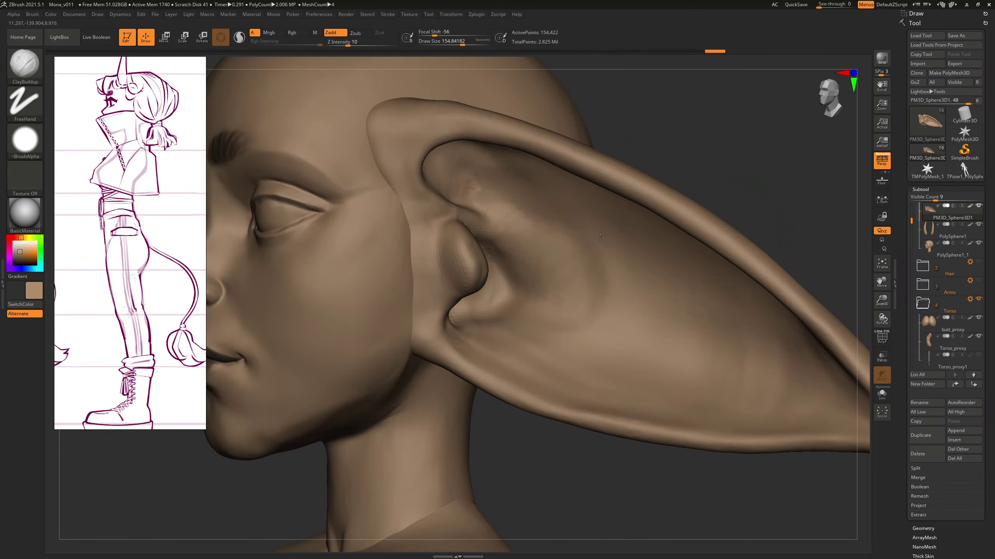
pyautogui.moveTo(626, 300); pyautogui.dragTo(630, 294)
# Step: Smooth the sculpted surface of the ear bowl behind the tragus at a draw size of about 106
pyautogui.moveTo(764, 176)
pyautogui.mouseDown()
pyautogui.moveTo(697, 176)
pyautogui.moveTo(761, 175)
pyautogui.mouseUp()
pyautogui.press('shift')
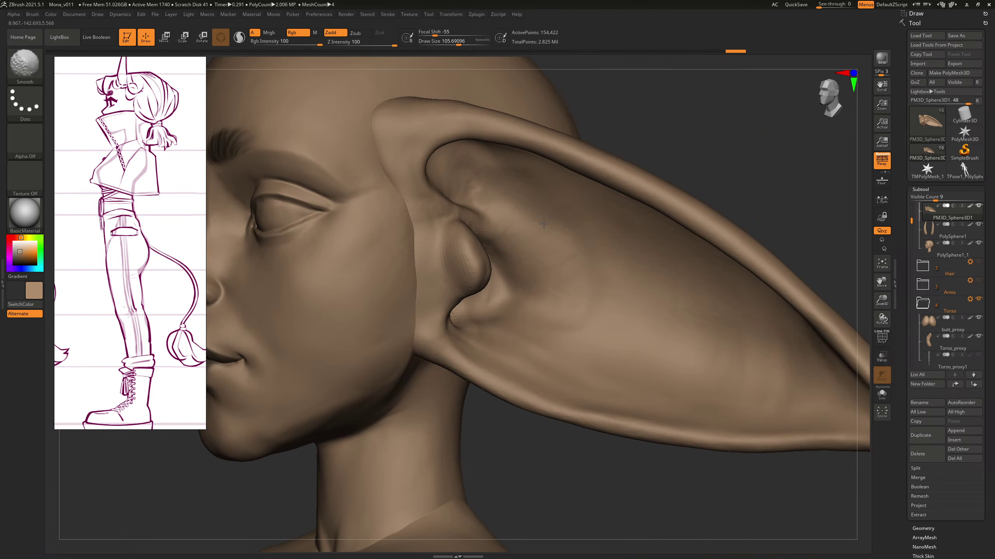
pyautogui.keyDown('shift'); pyautogui.moveTo(525, 273); pyautogui.dragTo(529, 270); pyautogui.keyUp('shift')
# Step: Build up the inner ear just under the upper rim with ClayBuildup and smooth it into the bowl
pyautogui.moveTo(754, 159)
pyautogui.mouseDown()
pyautogui.moveTo(705, 161)
pyautogui.moveTo(748, 161)
pyautogui.mouseUp()
pyautogui.moveTo(507, 173)
pyautogui.mouseDown()
pyautogui.moveTo(521, 153)
pyautogui.moveTo(526, 185)
pyautogui.mouseUp()
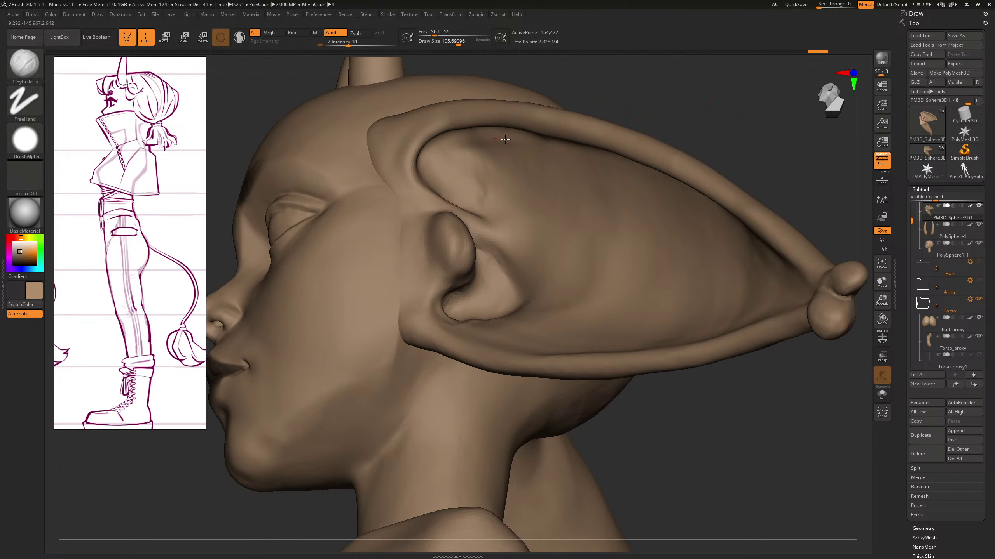
pyautogui.moveTo(470, 142); pyautogui.dragTo(481, 139)
pyautogui.press('shift')
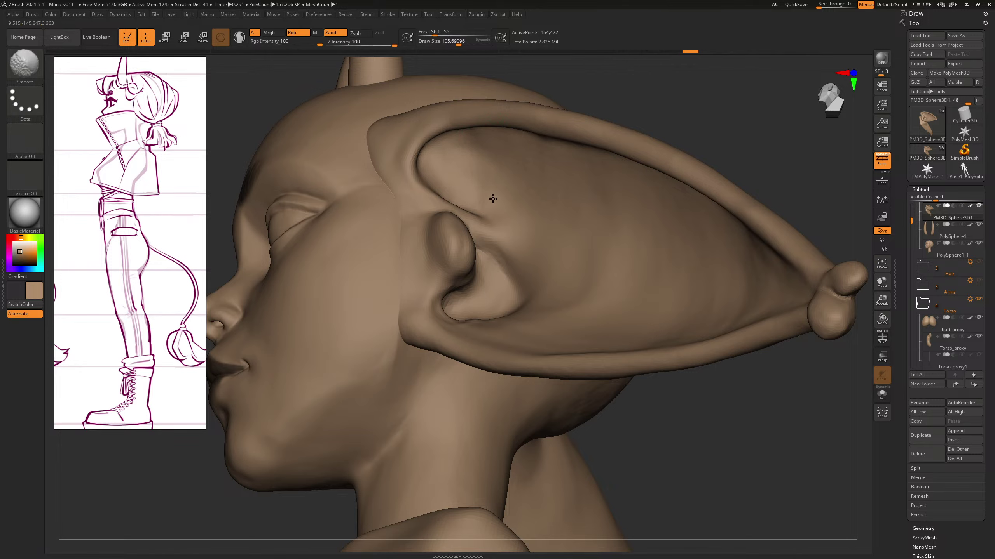
pyautogui.keyDown('shift'); pyautogui.moveTo(567, 182); pyautogui.dragTo(607, 204); pyautogui.keyUp('shift')
# Step: Fill out the upper inner fold of the ear with ClayBuildup at a draw size of about 128
pyautogui.moveTo(733, 123)
pyautogui.mouseDown()
pyautogui.moveTo(780, 169)
pyautogui.moveTo(643, 166)
pyautogui.moveTo(684, 167)
pyautogui.moveTo(728, 192)
pyautogui.mouseUp()
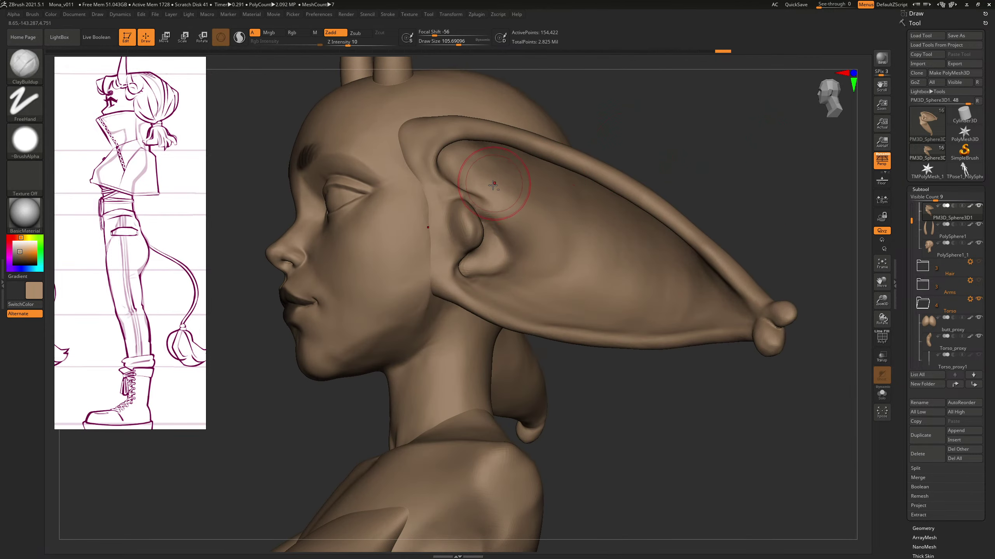
pyautogui.press('s')
pyautogui.moveTo(527, 183); pyautogui.dragTo(524, 195)
pyautogui.moveTo(512, 167)
pyautogui.mouseDown()
pyautogui.moveTo(503, 175)
pyautogui.moveTo(464, 164)
pyautogui.mouseUp()
# Step: Switch to the Standard brush and carve into the upper inner hollow beside the front rim, reducing the draw size to about 76
pyautogui.moveTo(642, 96)
pyautogui.mouseDown()
pyautogui.moveTo(610, 100)
pyautogui.moveTo(705, 111)
pyautogui.mouseUp()
pyautogui.keyDown('alt'); pyautogui.moveTo(704, 111); pyautogui.dragTo(854, 199); pyautogui.keyUp('alt')
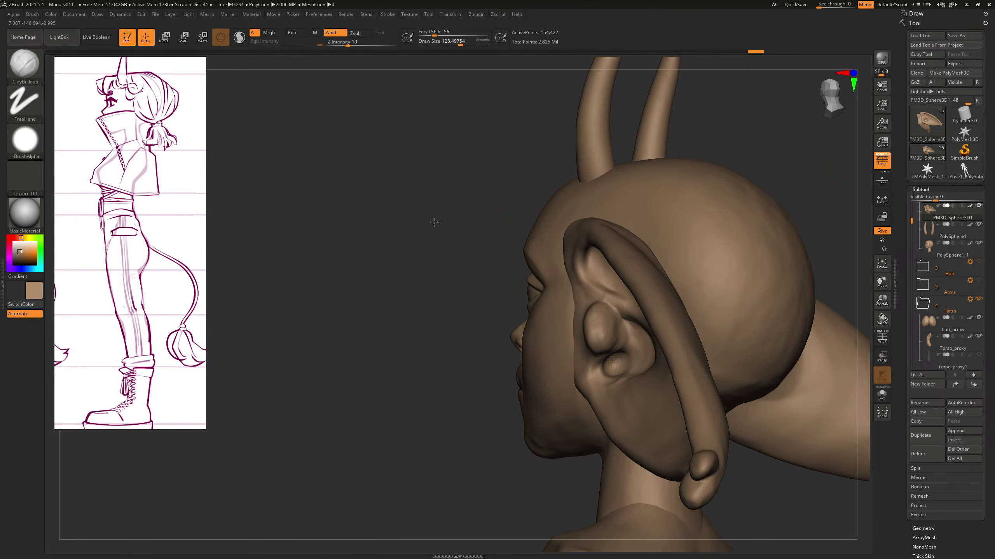
pyautogui.keyDown('alt'); pyautogui.moveTo(433, 220); pyautogui.dragTo(466, 257); pyautogui.keyUp('alt')
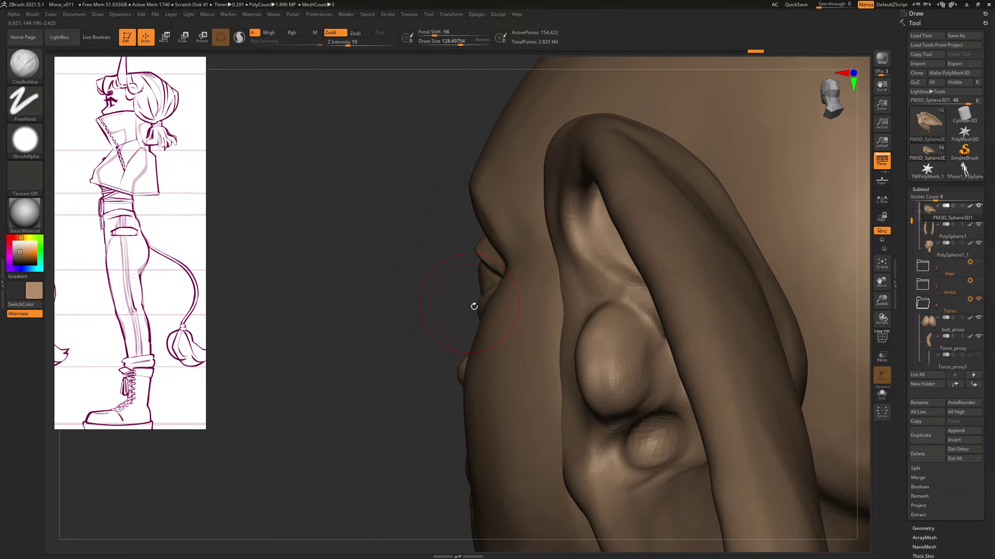
pyautogui.press('b')
pyautogui.press('s')
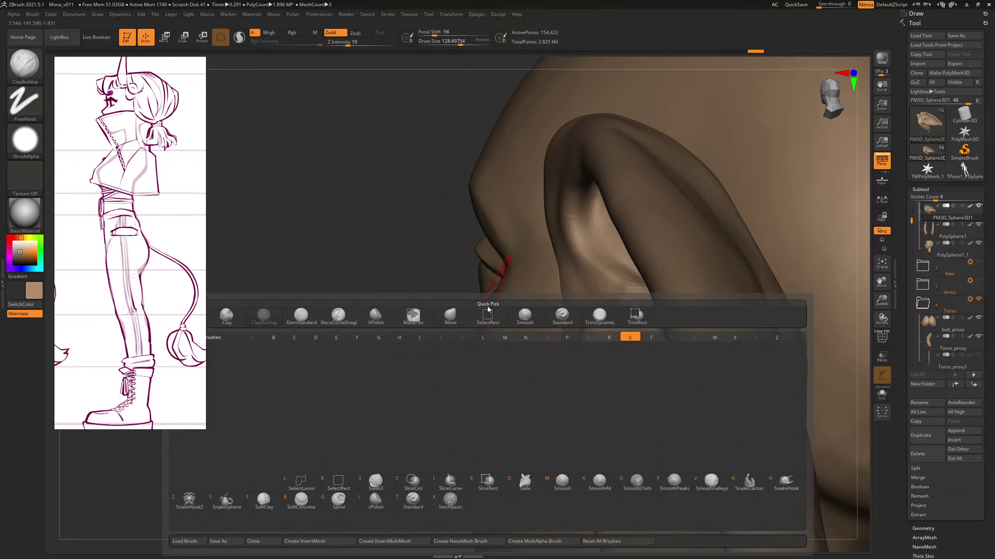
pyautogui.press('t')
pyautogui.press('[')
pyautogui.moveTo(408, 276); pyautogui.dragTo(445, 280)
pyautogui.keyDown('alt'); pyautogui.moveTo(596, 254); pyautogui.dragTo(638, 279); pyautogui.keyUp('alt')
pyautogui.press('[')
pyautogui.moveTo(585, 215)
pyautogui.keyDown('alt'); pyautogui.mouseDown()
pyautogui.moveTo(595, 246)
pyautogui.moveTo(585, 208)
pyautogui.mouseUp(); pyautogui.keyUp('alt')
# Step: Work the inner side of the front ear rim from below with the Standard brush at a draw size of about 83
pyautogui.moveTo(379, 309)
pyautogui.mouseDown()
pyautogui.moveTo(384, 281)
pyautogui.moveTo(366, 240)
pyautogui.mouseUp()
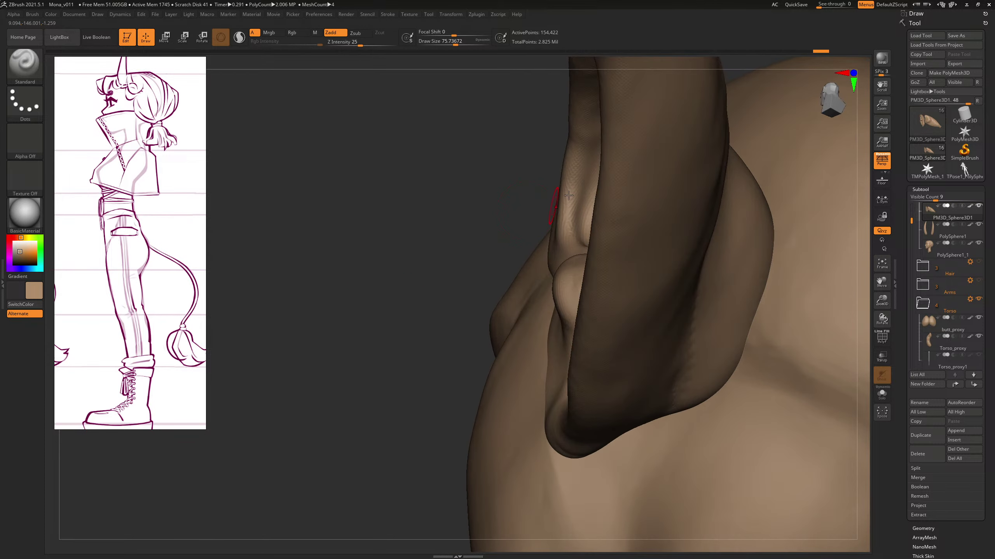
pyautogui.moveTo(435, 193); pyautogui.dragTo(460, 191)
pyautogui.press('s')
pyautogui.moveTo(580, 203); pyautogui.dragTo(585, 203)
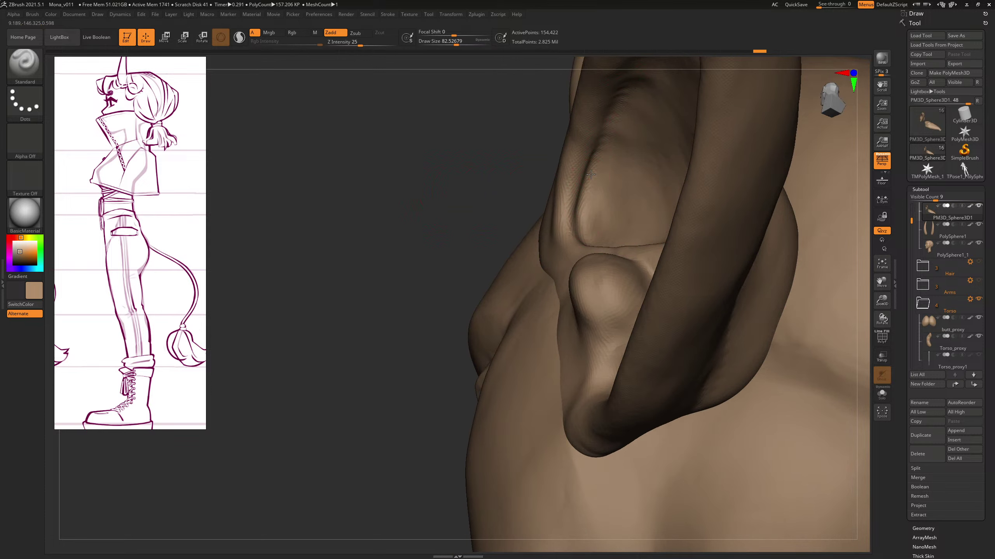
# Step: Define and smooth the crease along the upper inner fold with the Standard brush at a draw size of about 37, and review the ear
pyautogui.moveTo(487, 186); pyautogui.dragTo(282, 245)
pyautogui.press('s')
pyautogui.press('s')
pyautogui.moveTo(550, 138); pyautogui.dragTo(540, 130)
pyautogui.moveTo(528, 122); pyautogui.dragTo(603, 143)
pyautogui.keyDown('shift'); pyautogui.moveTo(529, 167); pyautogui.dragTo(587, 137); pyautogui.keyUp('shift')
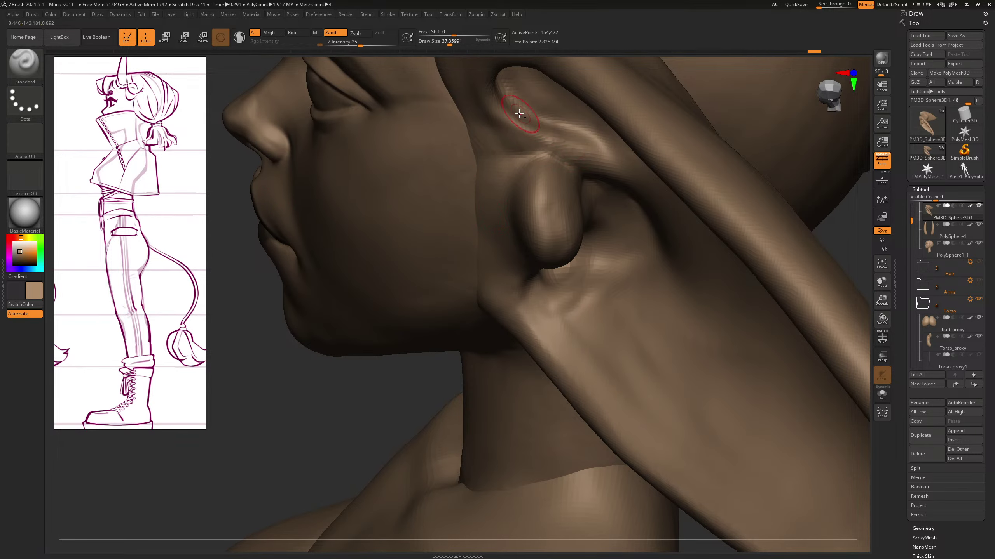
pyautogui.moveTo(509, 94); pyautogui.dragTo(603, 145)
pyautogui.moveTo(336, 403); pyautogui.dragTo(339, 456)
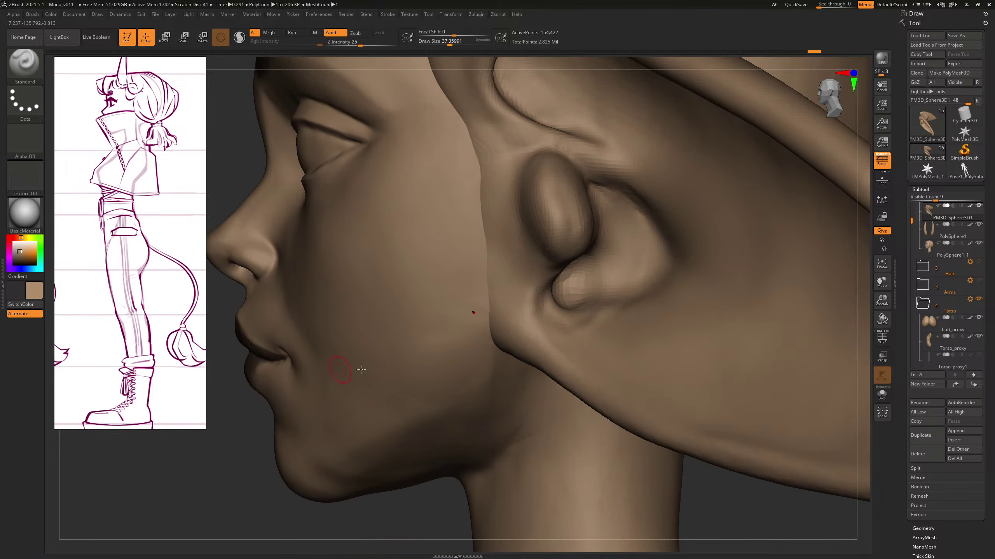
pyautogui.moveTo(407, 501); pyautogui.dragTo(668, 207)
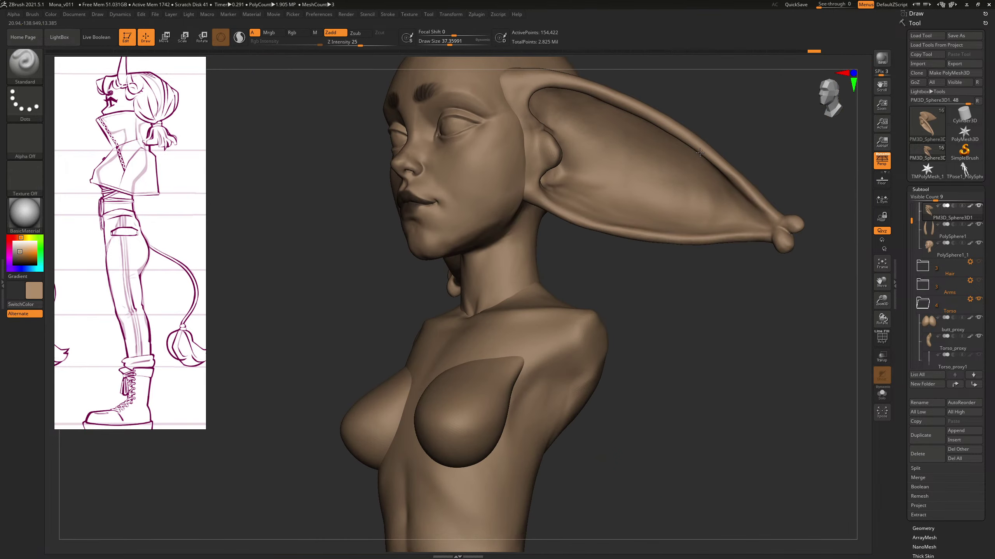
# Step: Undo the last stroke and carve the hollow behind the ear's tragus with the Standard brush, raising the draw size to about 119
pyautogui.moveTo(740, 112)
pyautogui.mouseDown()
pyautogui.moveTo(683, 195)
pyautogui.moveTo(705, 184)
pyautogui.moveTo(681, 251)
pyautogui.mouseUp()
pyautogui.hotkey('ctrl', 'z')
pyautogui.keyDown('alt'); pyautogui.moveTo(681, 132); pyautogui.dragTo(784, 101); pyautogui.keyUp('alt')
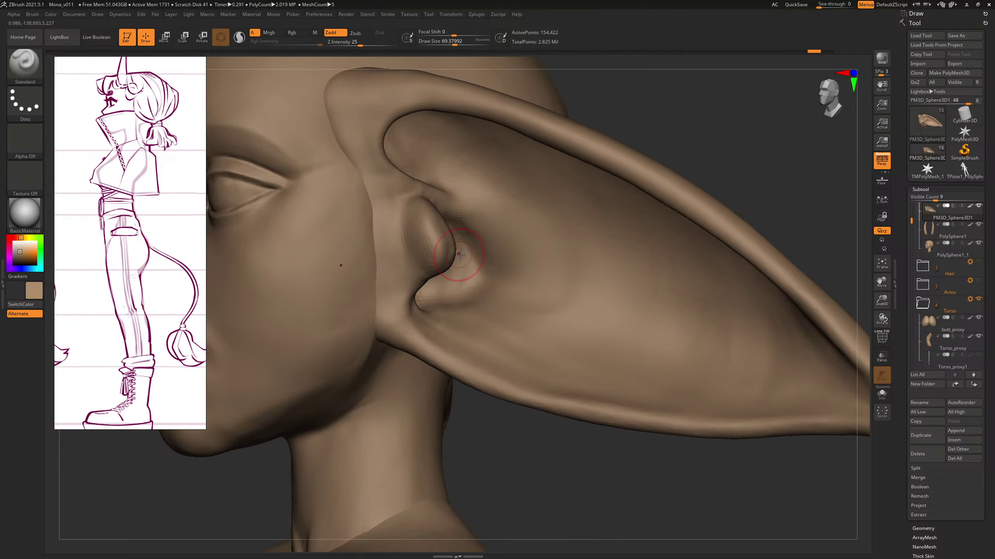
pyautogui.moveTo(699, 100); pyautogui.dragTo(654, 108)
pyautogui.press('s')
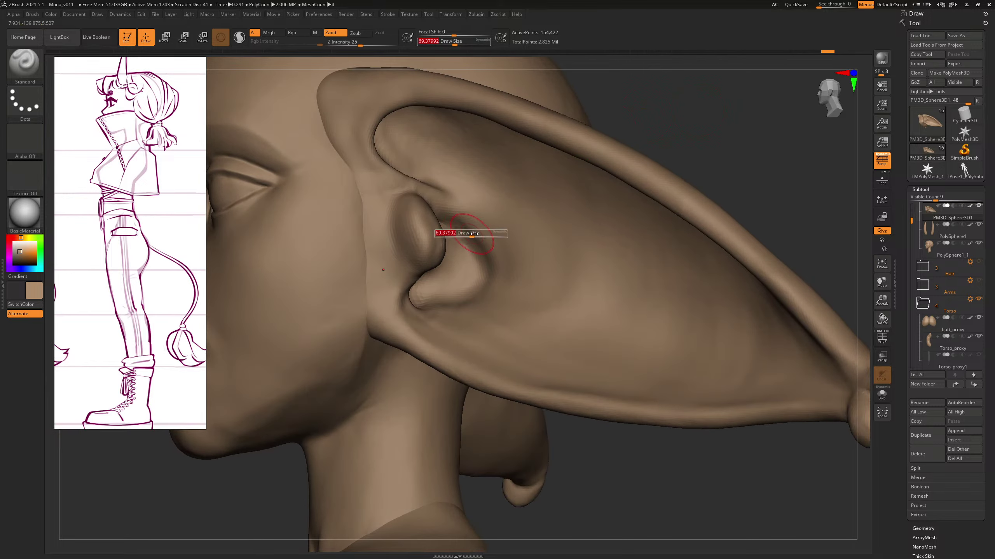
pyautogui.moveTo(471, 237); pyautogui.dragTo(499, 291)
pyautogui.press('s')
pyautogui.moveTo(460, 226)
pyautogui.mouseDown()
pyautogui.moveTo(483, 237)
pyautogui.moveTo(495, 263)
pyautogui.mouseUp()
# Step: Shape the rear and lower edge of the hollow around the tragus with the Standard brush, lowering the draw size to about 69
pyautogui.moveTo(658, 118); pyautogui.dragTo(656, 147)
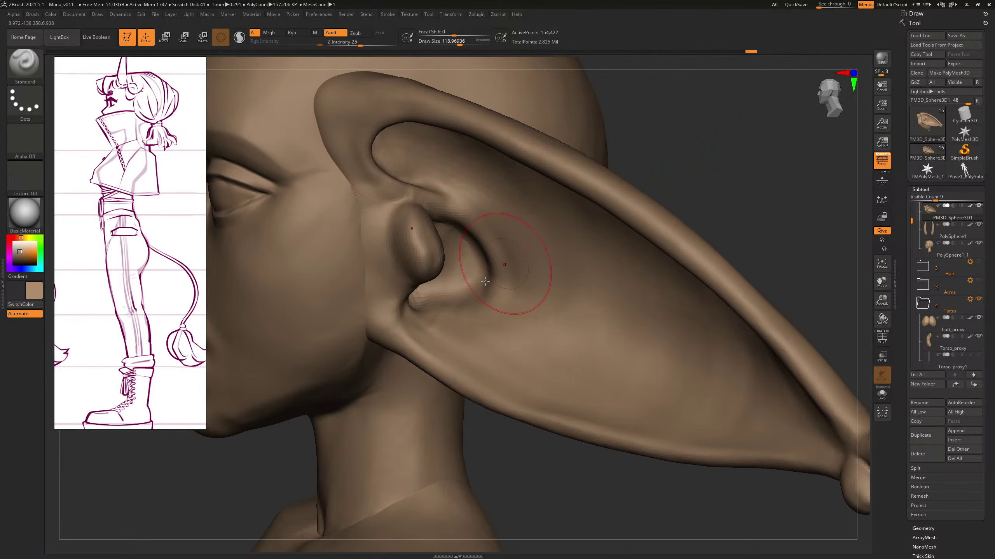
pyautogui.moveTo(513, 268)
pyautogui.mouseDown()
pyautogui.moveTo(482, 307)
pyautogui.moveTo(463, 301)
pyautogui.moveTo(486, 292)
pyautogui.mouseUp()
pyautogui.press('s')
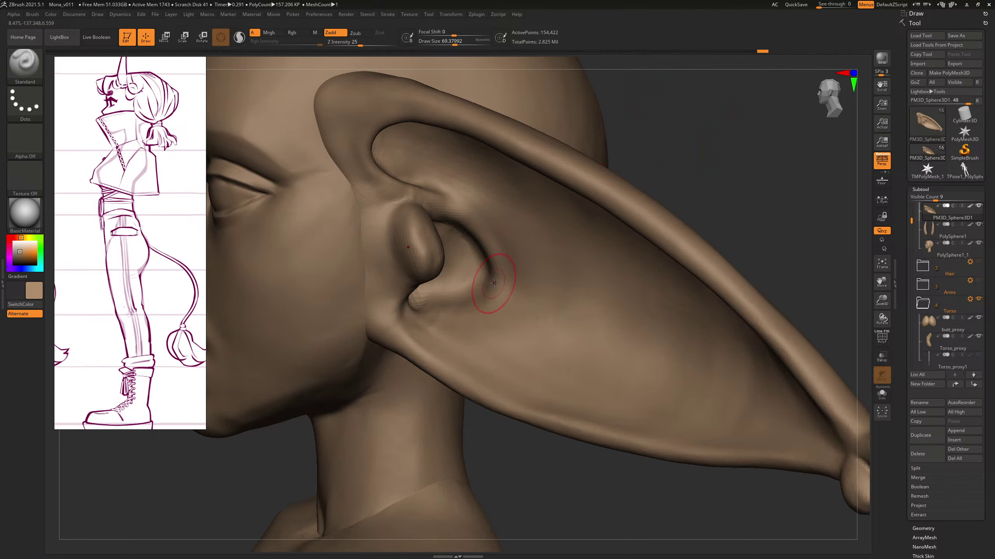
pyautogui.moveTo(430, 312); pyautogui.dragTo(421, 310)
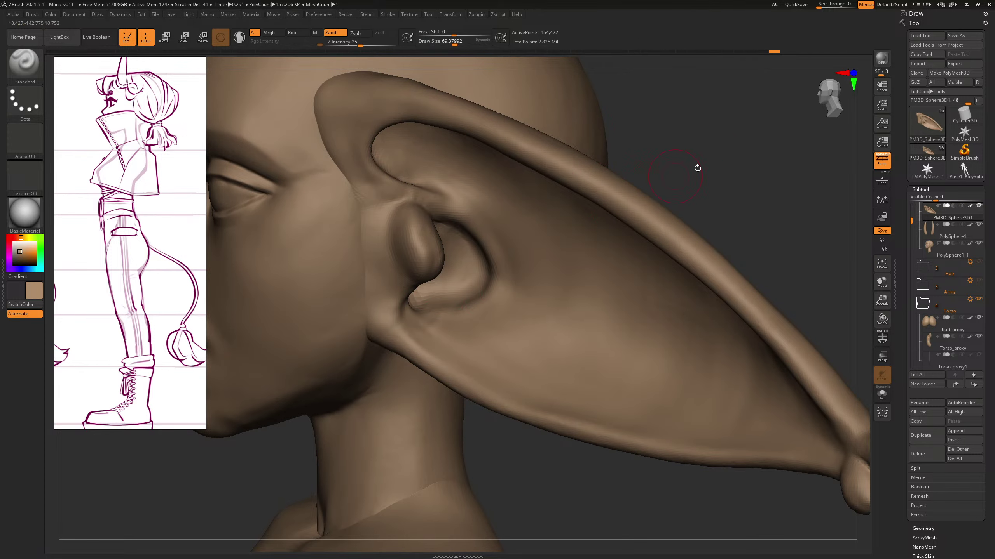
pyautogui.moveTo(674, 176); pyautogui.dragTo(627, 179)
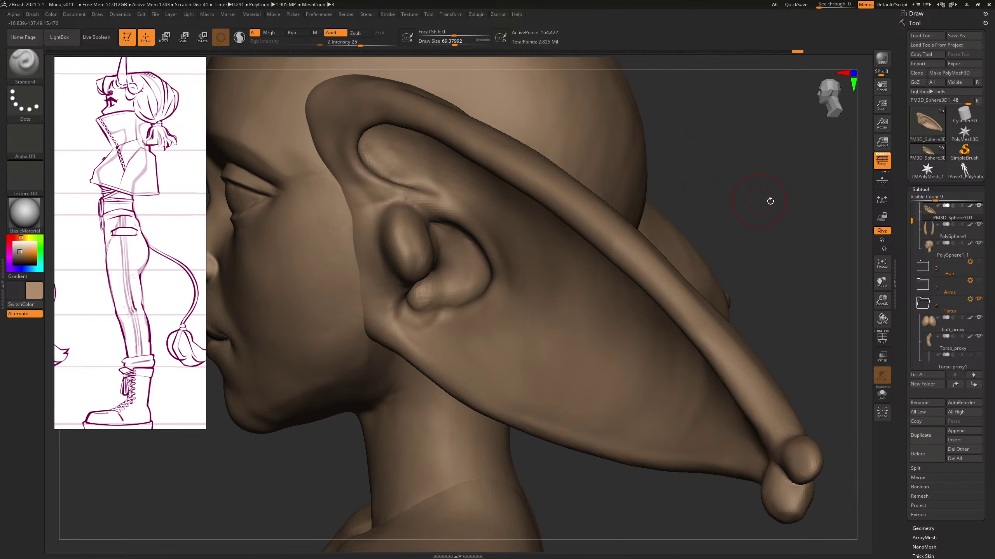
# Step: Switch to ClayBuildup and build a small bump below the notch under the tragus, reducing the draw size to about 30
pyautogui.press('b')
pyautogui.moveTo(770, 201)
pyautogui.mouseDown()
pyautogui.moveTo(733, 220)
pyautogui.moveTo(779, 188)
pyautogui.mouseUp()
pyautogui.press('c')
pyautogui.press('b')
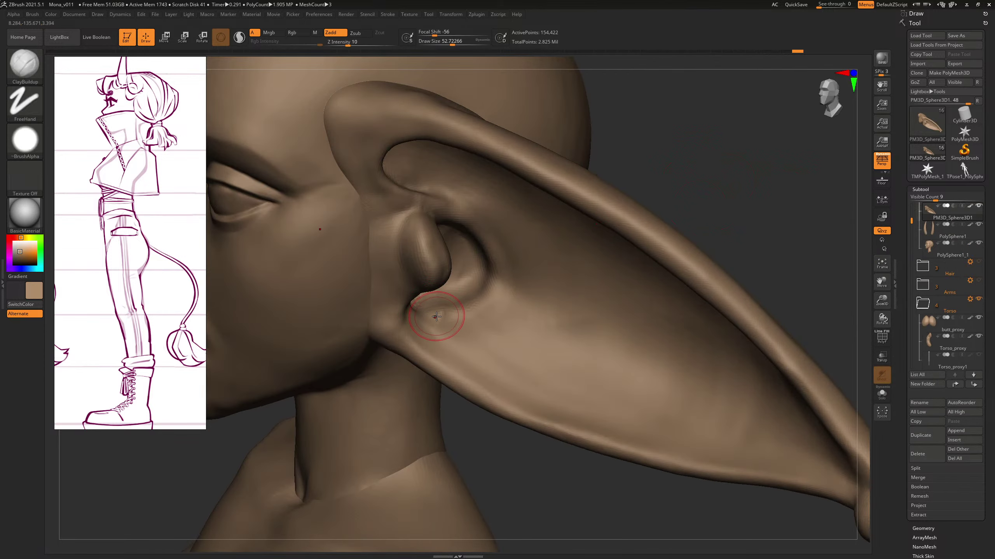
pyautogui.press('[')
pyautogui.press('[')
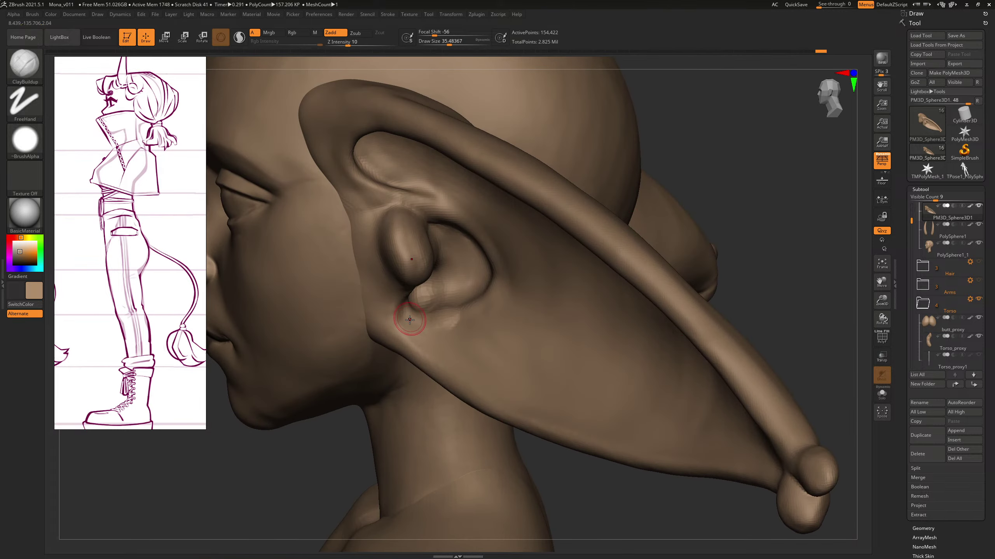
pyautogui.press(']')
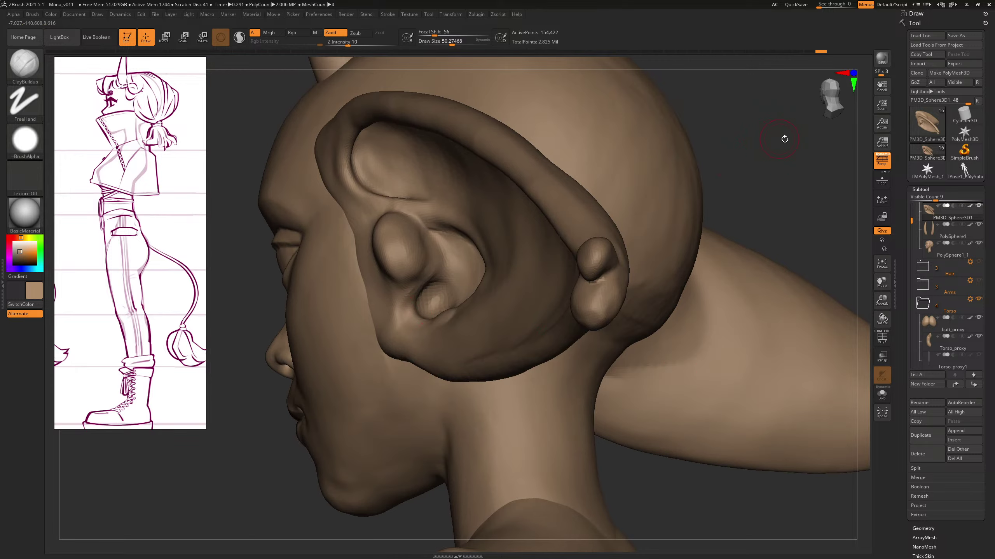
pyautogui.moveTo(785, 139); pyautogui.dragTo(820, 157)
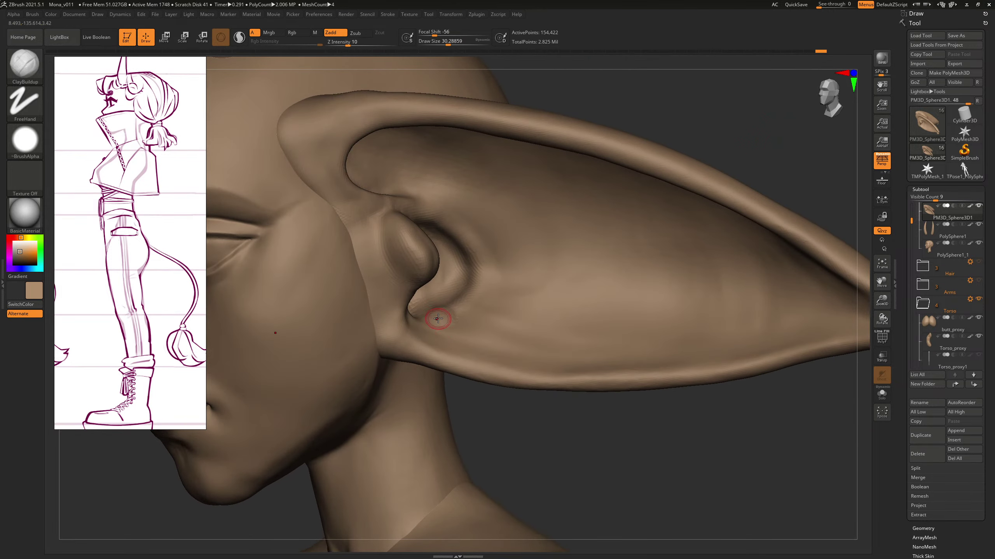
pyautogui.moveTo(430, 314); pyautogui.dragTo(449, 319)
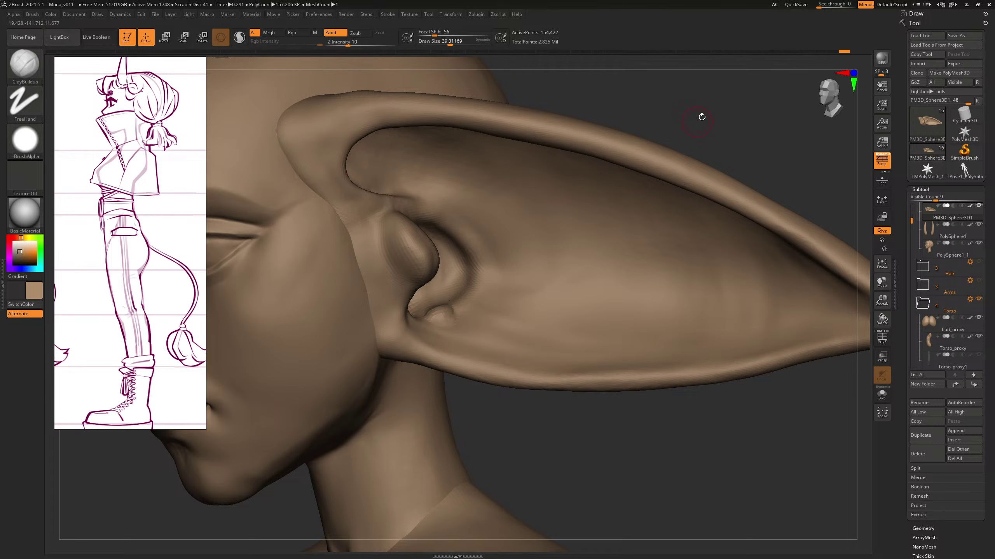
# Step: Build up the area around the small lower bump and the hollow's rear rim with ClayBuildup at a draw size of about 43
pyautogui.moveTo(702, 116); pyautogui.dragTo(676, 132)
pyautogui.press('s')
pyautogui.moveTo(476, 290); pyautogui.dragTo(477, 290)
pyautogui.moveTo(457, 309); pyautogui.dragTo(445, 318)
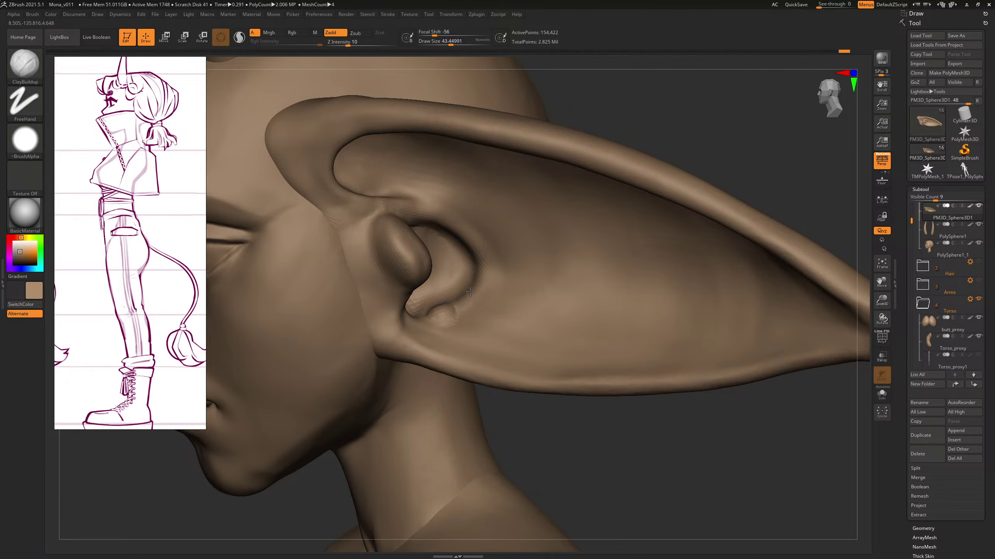
pyautogui.moveTo(482, 273); pyautogui.dragTo(463, 307)
# Step: Refine the hollow's floor and the notch beside the small bump with ClayBuildup at a draw size of about 34
pyautogui.moveTo(695, 118); pyautogui.dragTo(699, 115)
pyautogui.press('[')
pyautogui.press('[')
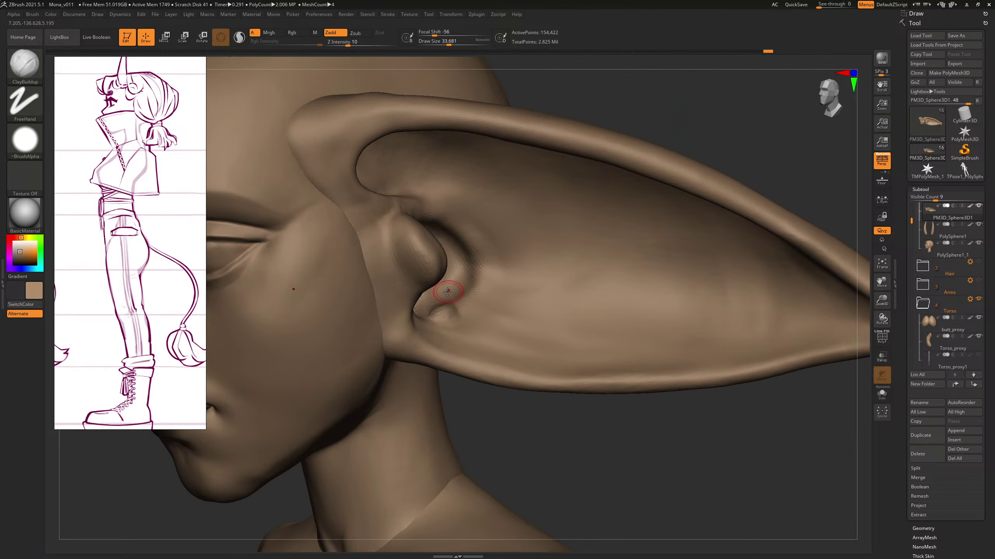
pyautogui.moveTo(448, 291); pyautogui.dragTo(447, 298)
pyautogui.moveTo(493, 272); pyautogui.dragTo(432, 292, button='right')
pyautogui.moveTo(414, 310); pyautogui.dragTo(407, 310)
# Step: Blend the surface below the ear notch with ClayBuildup at a draw size of about 69 and check the full figure
pyautogui.moveTo(740, 194)
pyautogui.mouseDown(button='right')
pyautogui.moveTo(790, 178)
pyautogui.moveTo(548, 204)
pyautogui.moveTo(630, 196)
pyautogui.moveTo(717, 231)
pyautogui.mouseUp(button='right')
pyautogui.moveTo(716, 232); pyautogui.dragTo(696, 241, button='right')
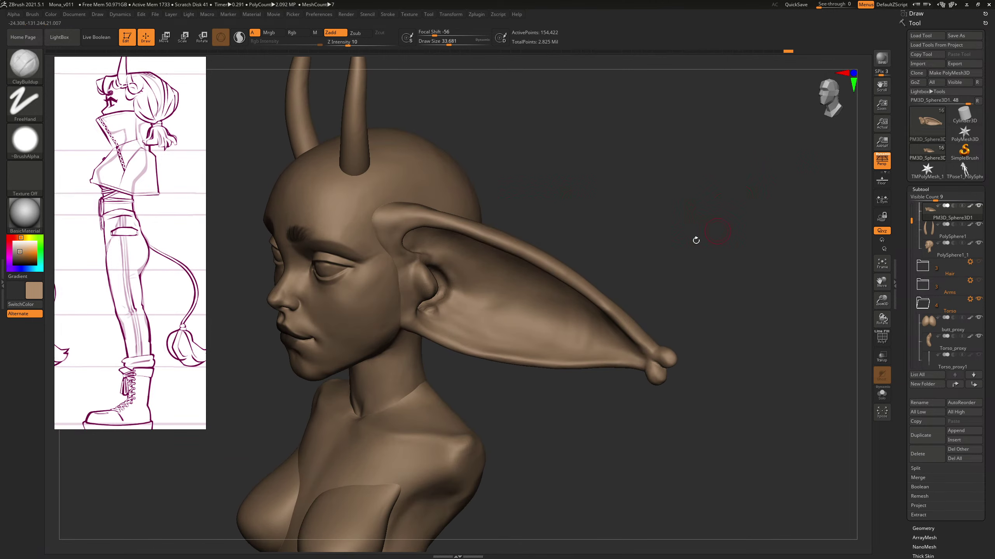
pyautogui.press('s')
pyautogui.moveTo(454, 313); pyautogui.dragTo(463, 314)
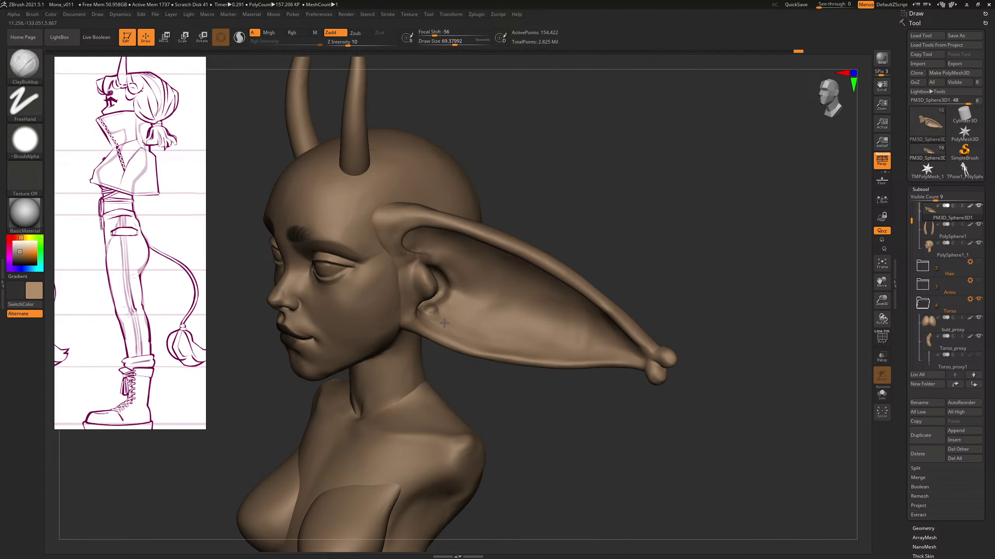
pyautogui.moveTo(611, 240); pyautogui.dragTo(500, 215)
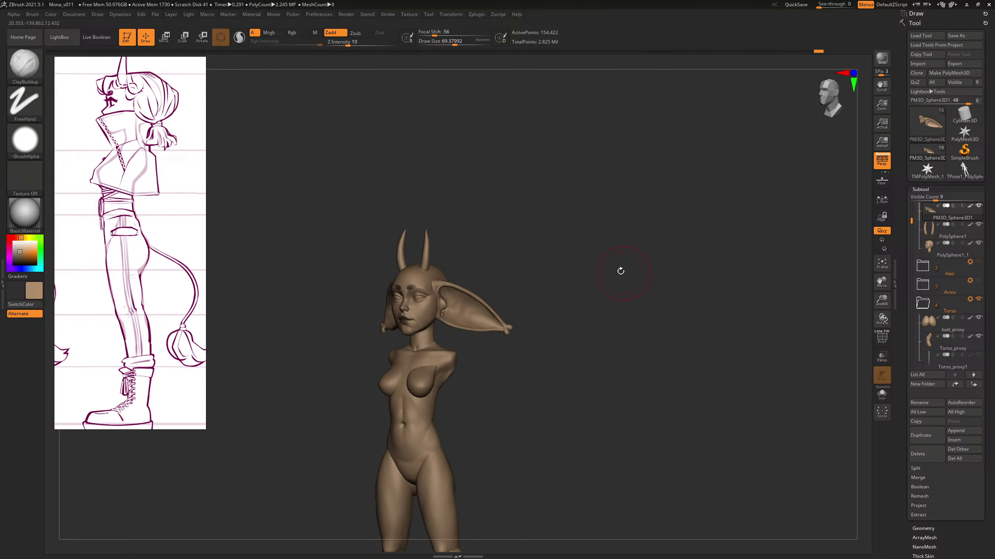
pyautogui.moveTo(620, 271)
pyautogui.mouseDown()
pyautogui.moveTo(626, 232)
pyautogui.moveTo(729, 257)
pyautogui.moveTo(753, 222)
pyautogui.moveTo(664, 296)
pyautogui.moveTo(701, 238)
pyautogui.moveTo(701, 289)
pyautogui.moveTo(557, 314)
pyautogui.mouseUp()
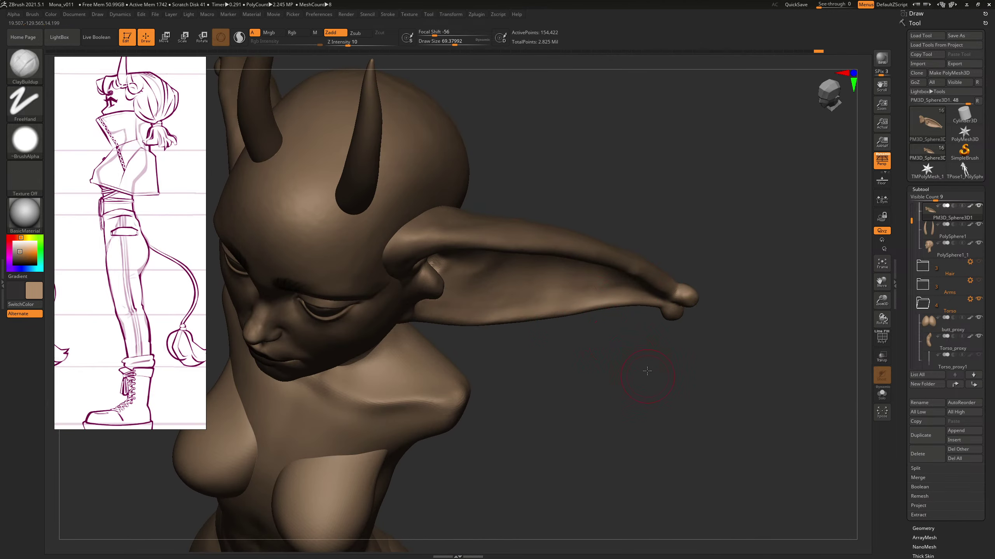
# Step: Set ClayBuildup to a draw size of about 97 and Z Intensity 1, and turn its alpha off
pyautogui.moveTo(643, 378); pyautogui.dragTo(599, 328)
pyautogui.moveTo(660, 373)
pyautogui.keyDown('alt'); pyautogui.mouseDown()
pyautogui.moveTo(574, 271)
pyautogui.moveTo(554, 266)
pyautogui.moveTo(574, 301)
pyautogui.moveTo(574, 268)
pyautogui.mouseUp(); pyautogui.keyUp('alt')
pyautogui.press(']')
pyautogui.click(353, 42)
pyautogui.write('1')
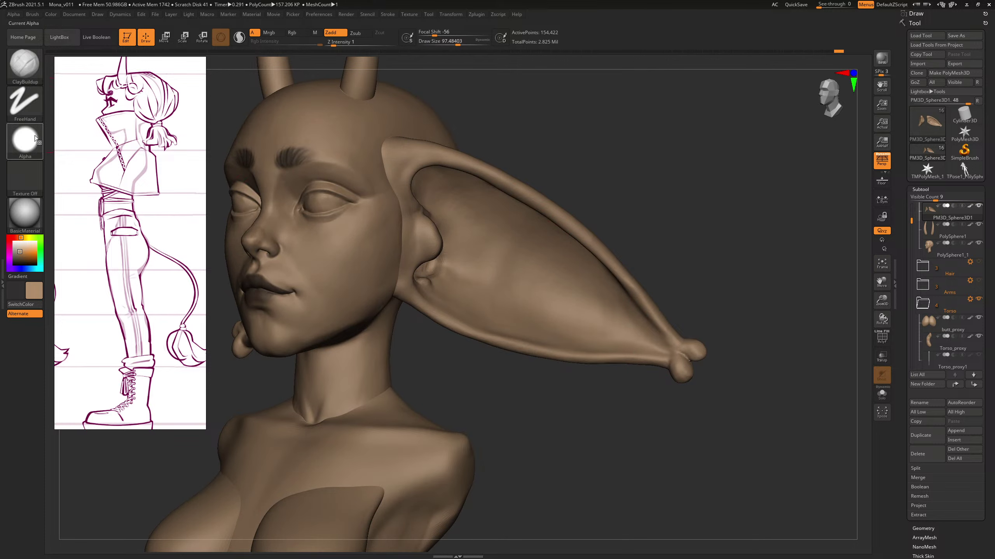
pyautogui.click(25, 139)
pyautogui.click(72, 179)
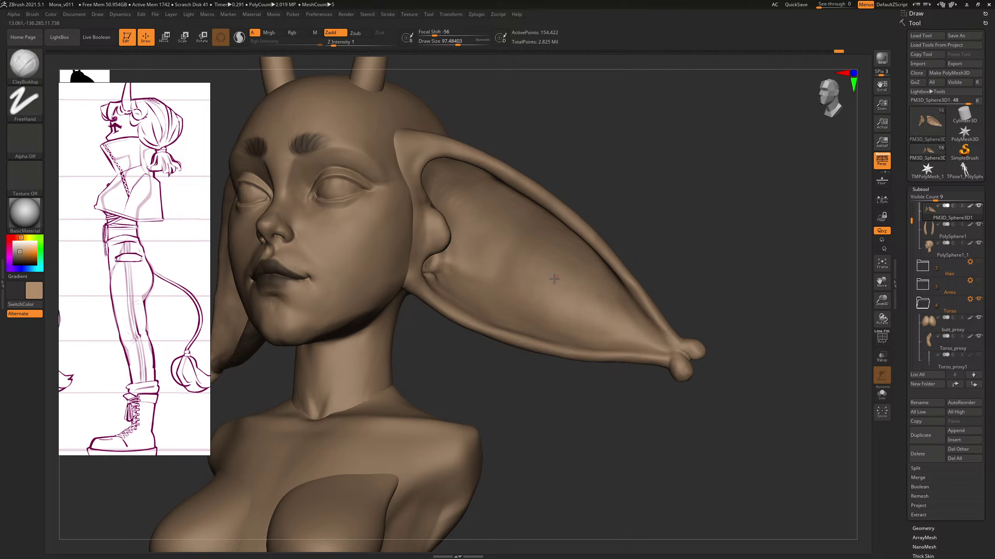
# Step: Even out the broad inner surface of the ear with light ClayBuildup strokes and smoothing at a draw size of about 97
pyautogui.moveTo(554, 279); pyautogui.dragTo(533, 286)
pyautogui.press('shift')
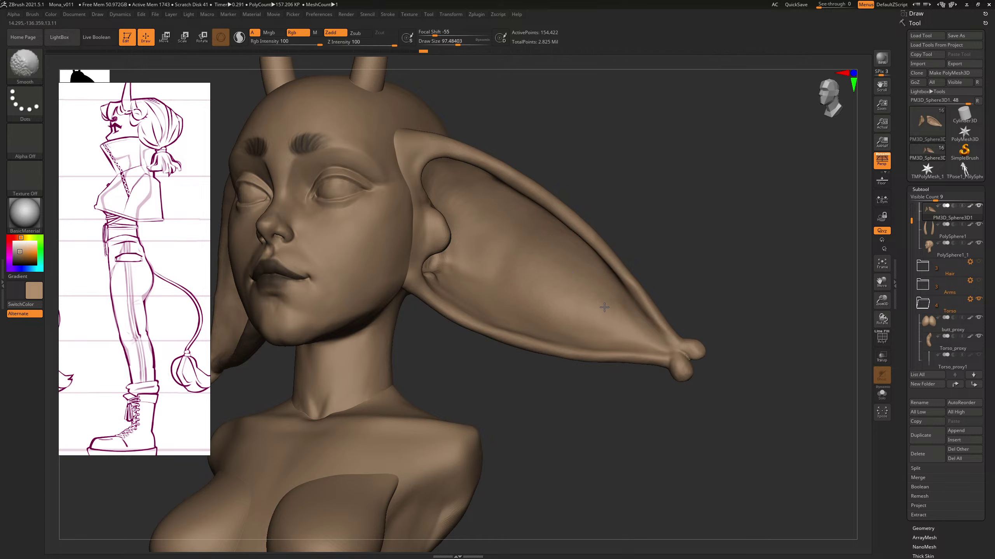
pyautogui.moveTo(663, 161)
pyautogui.mouseDown()
pyautogui.moveTo(652, 196)
pyautogui.moveTo(658, 179)
pyautogui.mouseUp()
pyautogui.moveTo(483, 273); pyautogui.dragTo(491, 269)
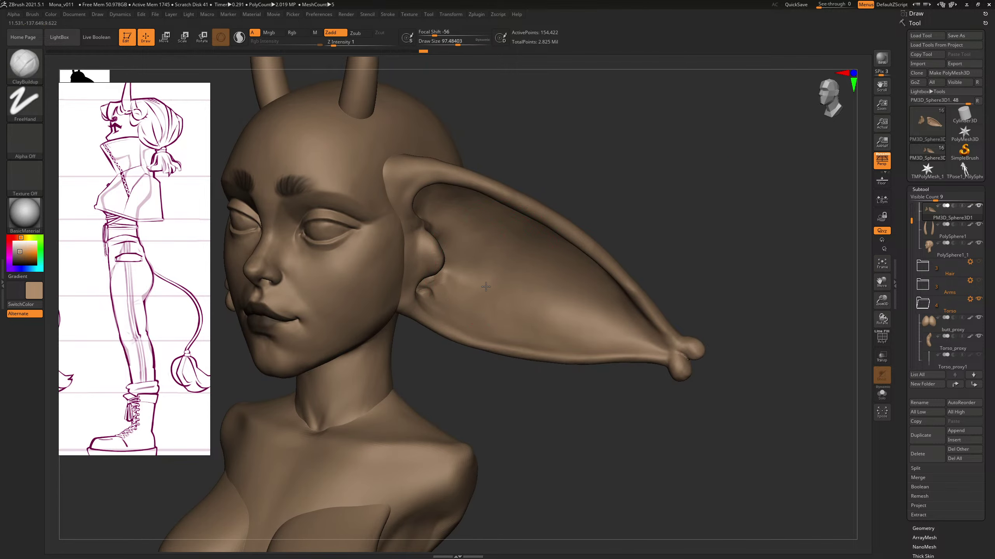
# Step: Soften the transition from the ear notch into the inner surface with ClayBuildup at a draw size of about 61
pyautogui.press('s')
pyautogui.moveTo(469, 292); pyautogui.dragTo(461, 290)
pyautogui.moveTo(643, 178); pyautogui.dragTo(473, 282)
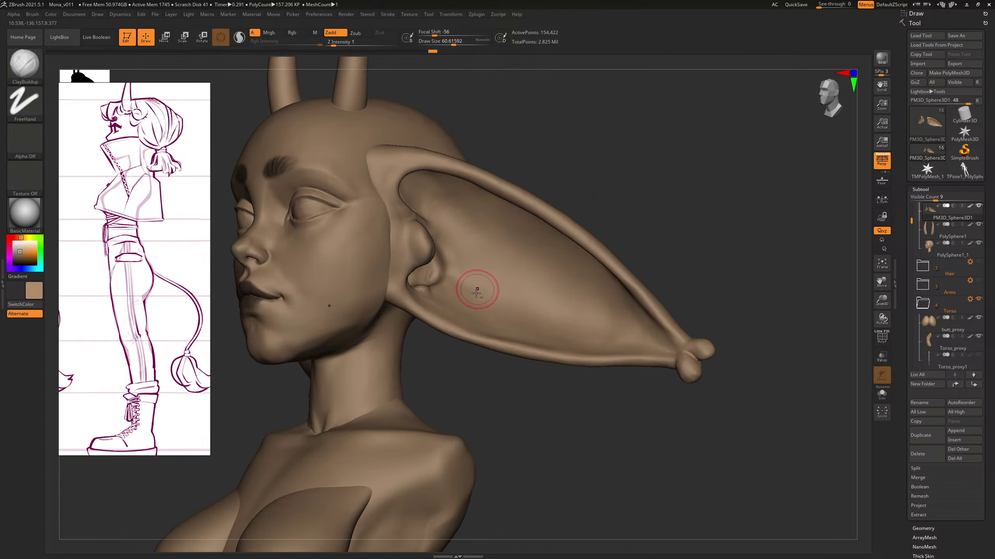
pyautogui.moveTo(595, 195)
pyautogui.mouseDown()
pyautogui.moveTo(630, 167)
pyautogui.moveTo(675, 171)
pyautogui.moveTo(664, 174)
pyautogui.mouseUp()
# Step: Work broad soft forms across the middle and lower inner ear with ClayBuildup at draw sizes of about 133 and 114
pyautogui.press('s')
pyautogui.moveTo(484, 293)
pyautogui.mouseDown()
pyautogui.moveTo(498, 296)
pyautogui.moveTo(516, 275)
pyautogui.mouseUp()
pyautogui.press('s')
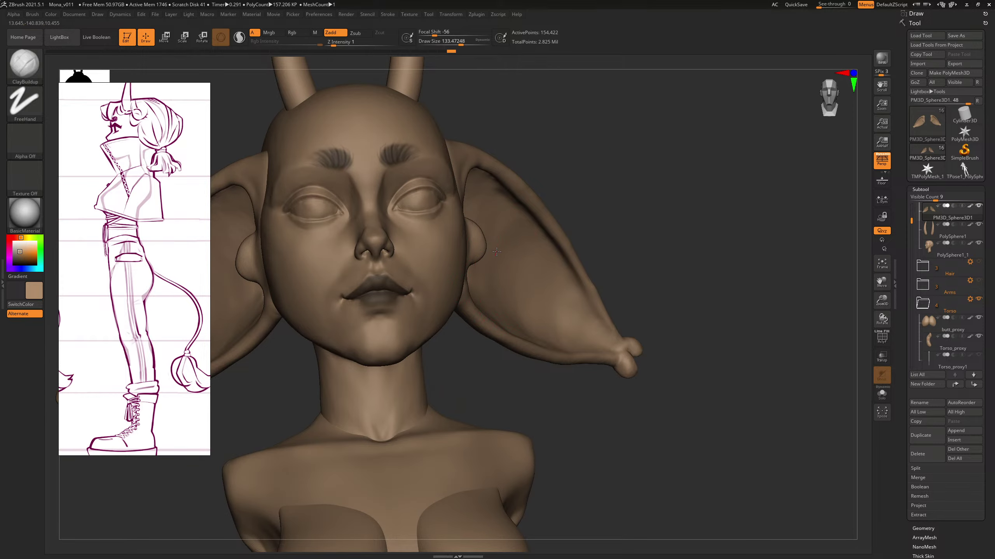
pyautogui.press('s')
pyautogui.moveTo(533, 327); pyautogui.dragTo(530, 325)
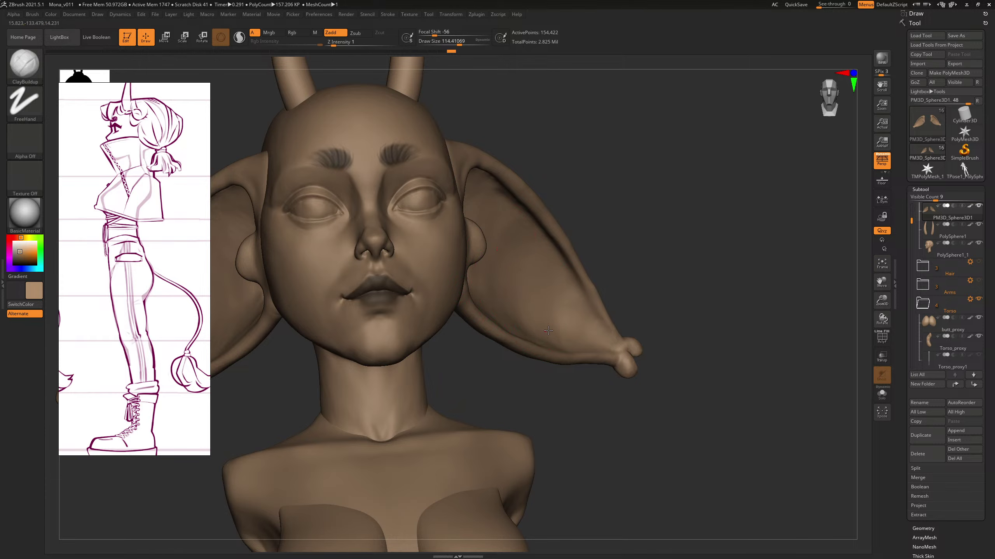
pyautogui.moveTo(625, 223); pyautogui.dragTo(580, 251)
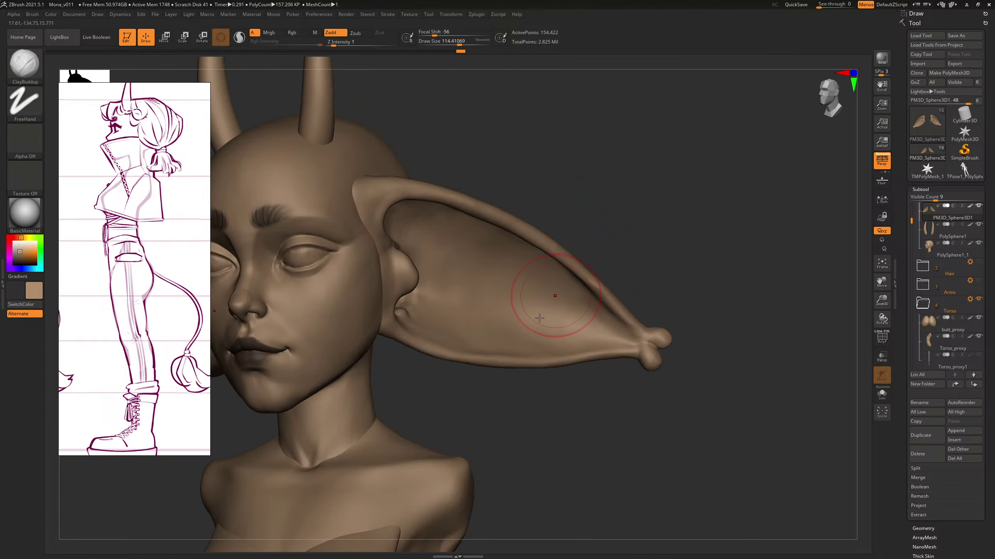
# Step: Refine the inner ear surface along the lower rim with ClayBuildup at a draw size of about 79
pyautogui.press('s')
pyautogui.moveTo(496, 338); pyautogui.dragTo(482, 338)
pyautogui.press('s')
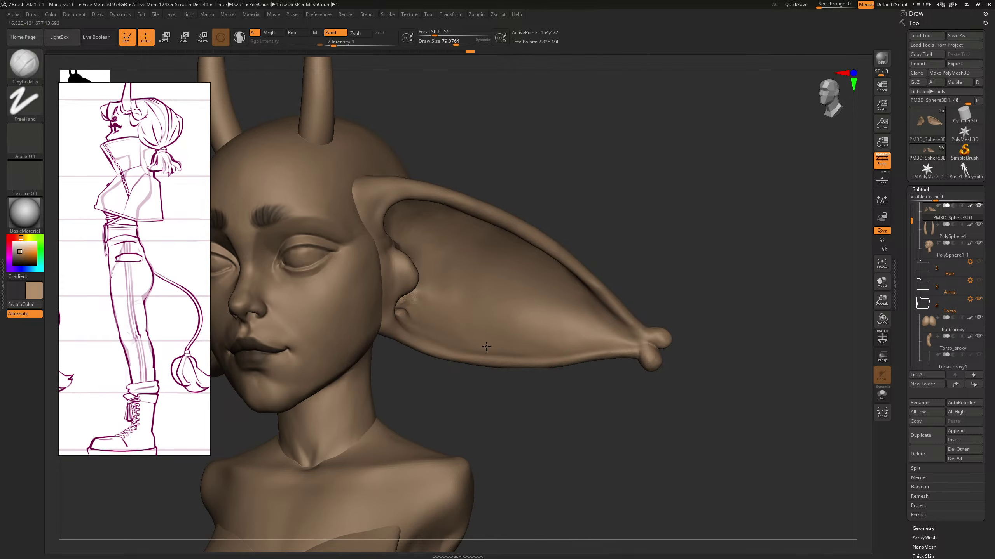
pyautogui.moveTo(673, 179); pyautogui.dragTo(598, 246)
# Step: Even out the back surface of the ear with ClayBuildup at a draw size of about 124
pyautogui.moveTo(684, 249)
pyautogui.mouseDown()
pyautogui.moveTo(564, 223)
pyautogui.moveTo(524, 418)
pyautogui.moveTo(542, 406)
pyautogui.moveTo(494, 282)
pyautogui.mouseUp()
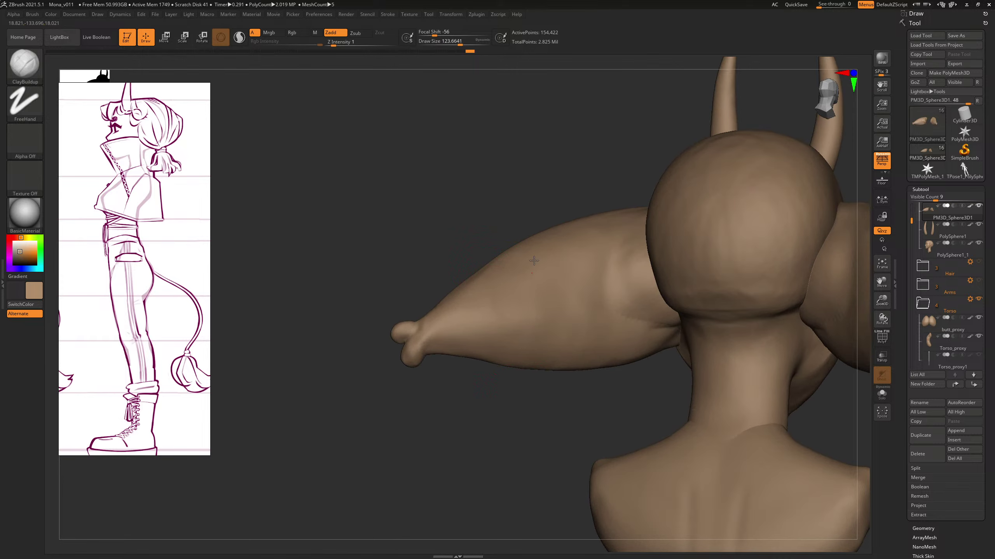
pyautogui.moveTo(502, 285); pyautogui.dragTo(482, 295)
pyautogui.moveTo(474, 253); pyautogui.dragTo(480, 221)
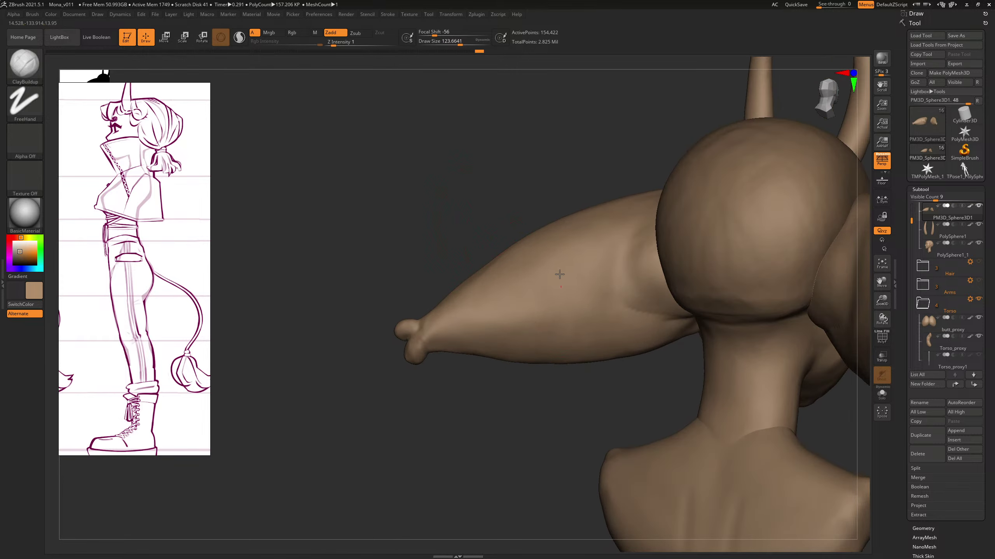
pyautogui.moveTo(447, 415); pyautogui.dragTo(613, 402)
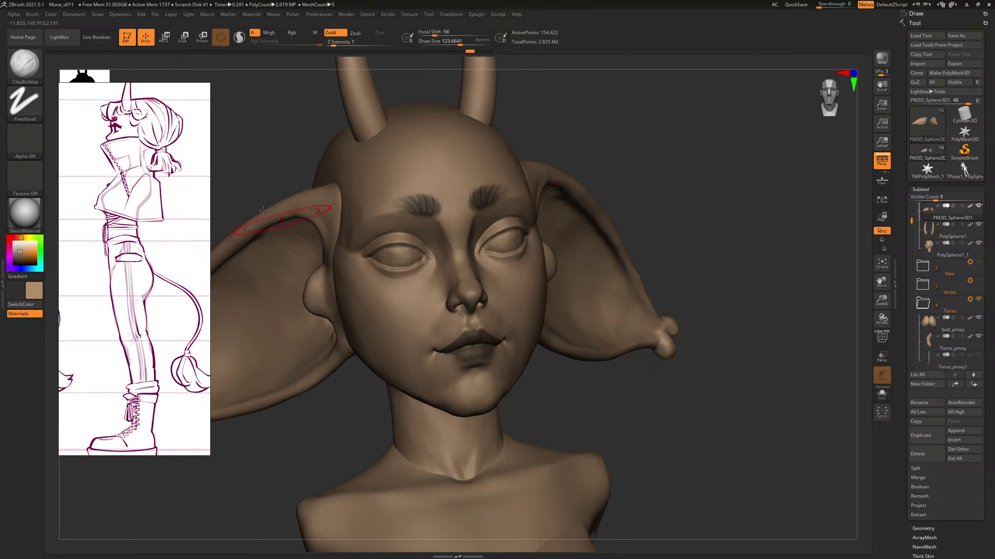
# Step: Enable BackfaceMask in the ClayBuildup brush's auto masking settings, moving the reference image out of the way and back
pyautogui.moveTo(143, 225); pyautogui.dragTo(142, 247, button='right')
pyautogui.moveTo(142, 246); pyautogui.dragTo(143, 387)
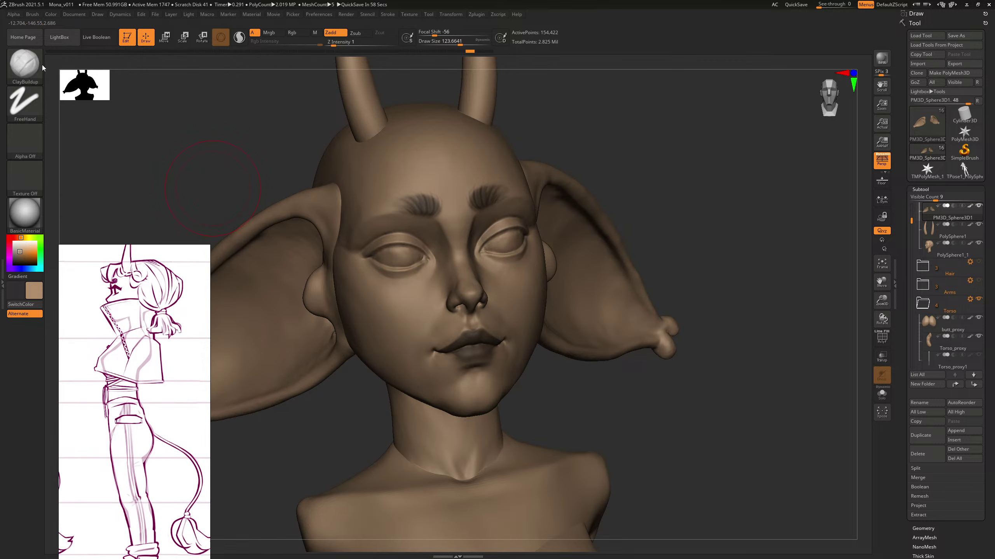
pyautogui.click(32, 14)
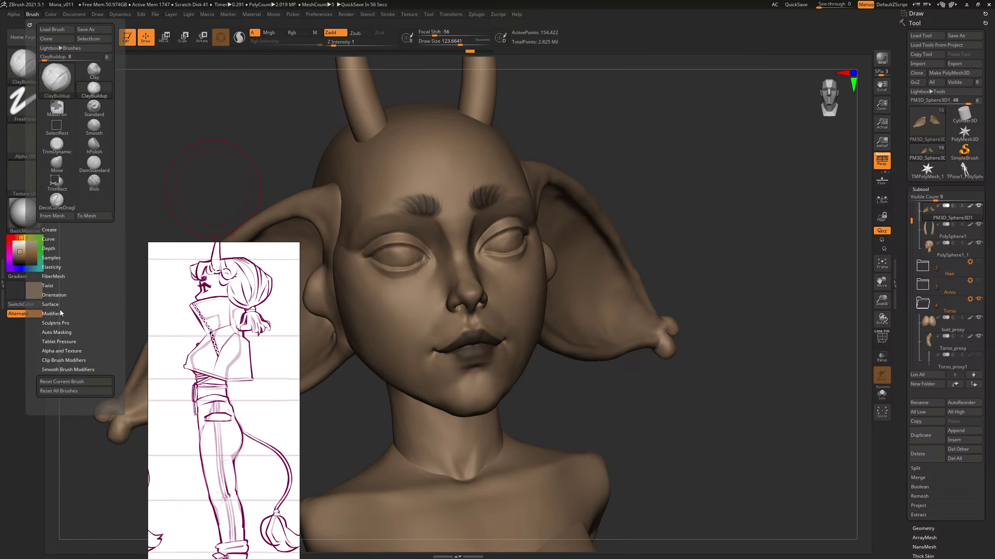
pyautogui.click(62, 332)
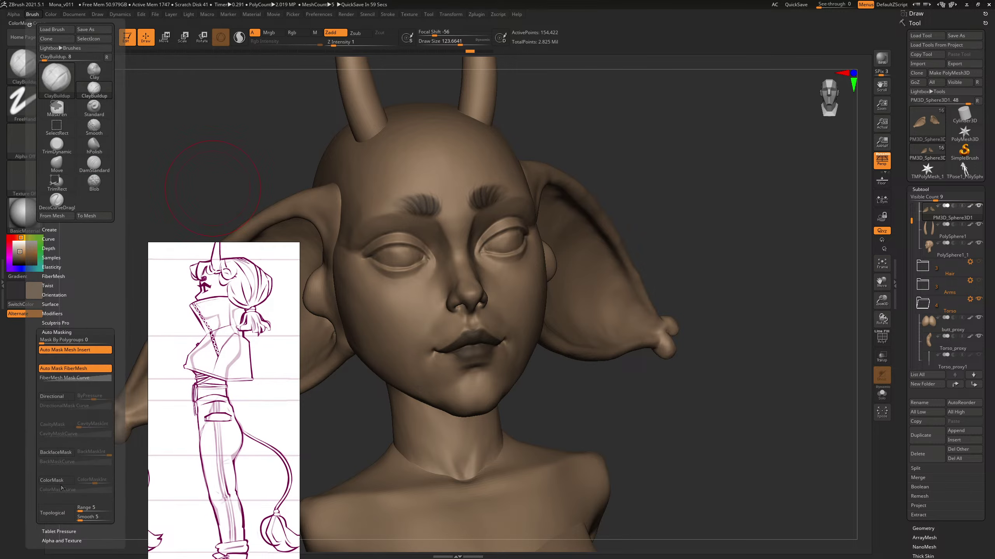
pyautogui.click(57, 453)
pyautogui.moveTo(286, 389)
pyautogui.mouseDown()
pyautogui.moveTo(205, 191)
pyautogui.moveTo(180, 191)
pyautogui.mouseUp()
# Step: Fill and even out the inner ear toward its tip with the backface-masked ClayBuildup, varying the draw size between about 133 and 83
pyautogui.moveTo(670, 184)
pyautogui.mouseDown()
pyautogui.moveTo(703, 173)
pyautogui.moveTo(685, 179)
pyautogui.mouseUp()
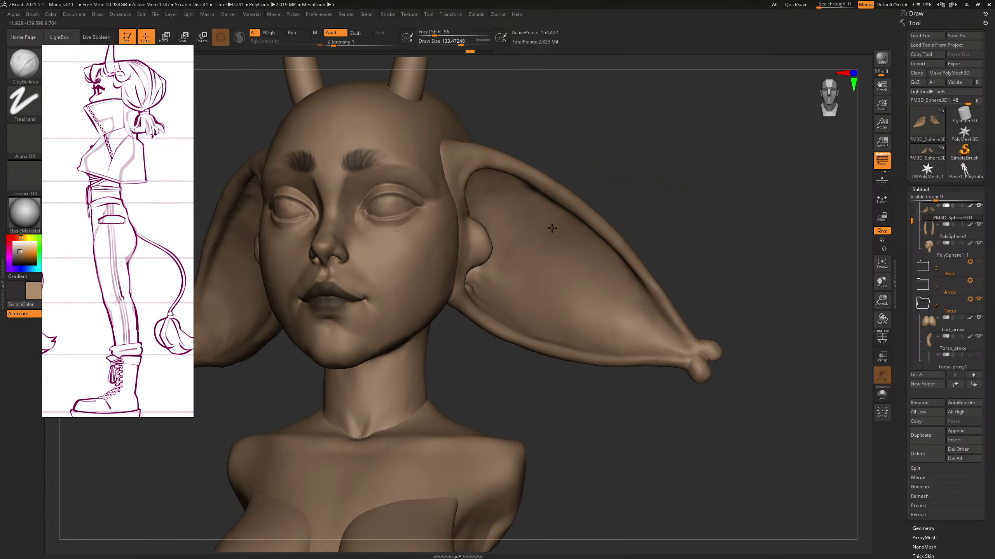
pyautogui.moveTo(603, 292); pyautogui.dragTo(624, 301)
pyautogui.moveTo(685, 251); pyautogui.dragTo(675, 251)
pyautogui.press('s')
pyautogui.click(658, 317)
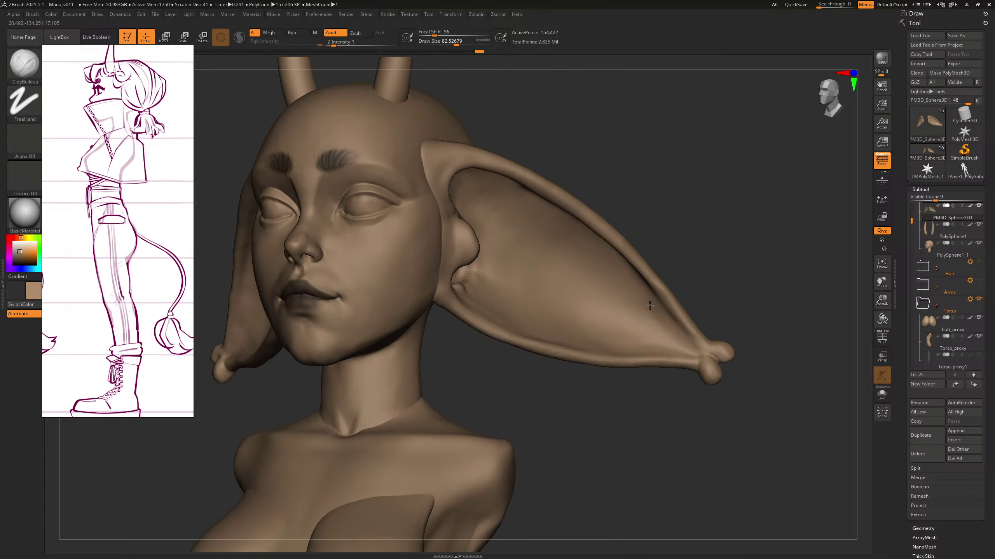
pyautogui.press('s')
pyautogui.click(651, 318)
pyautogui.moveTo(705, 219); pyautogui.dragTo(509, 271)
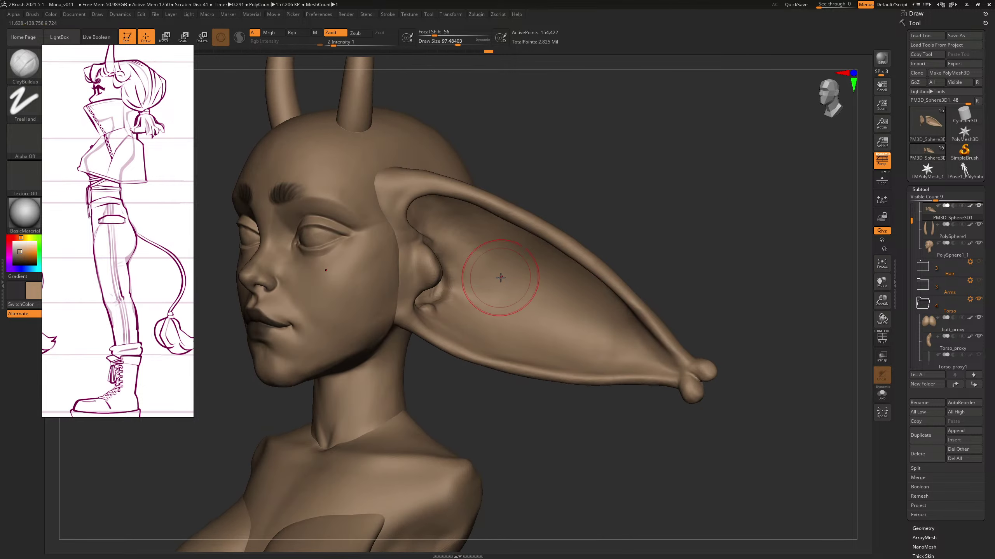
# Step: Refine and smooth the inner ear surface beside the ear canal with ClayBuildup and Smooth, varying the draw size between about 72 and 58
pyautogui.press('[')
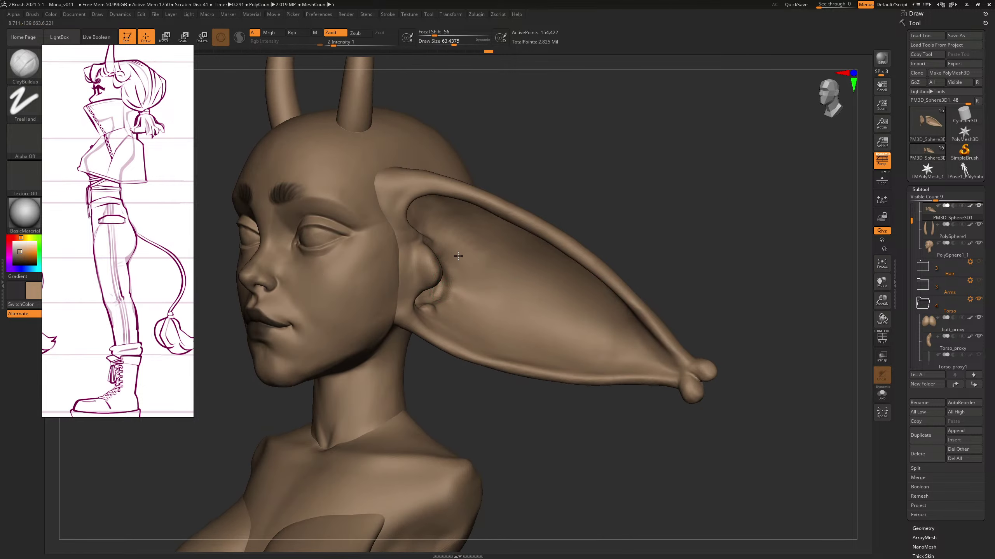
pyautogui.press(']')
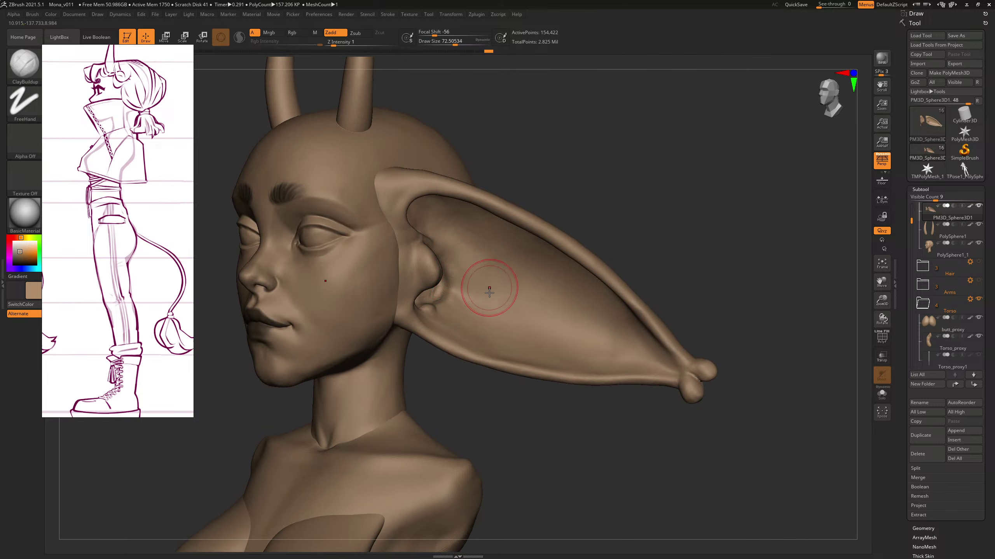
pyautogui.press('[')
pyautogui.moveTo(455, 260); pyautogui.dragTo(464, 282)
pyautogui.moveTo(633, 193)
pyautogui.mouseDown()
pyautogui.moveTo(650, 180)
pyautogui.moveTo(725, 172)
pyautogui.mouseUp()
pyautogui.press('shift')
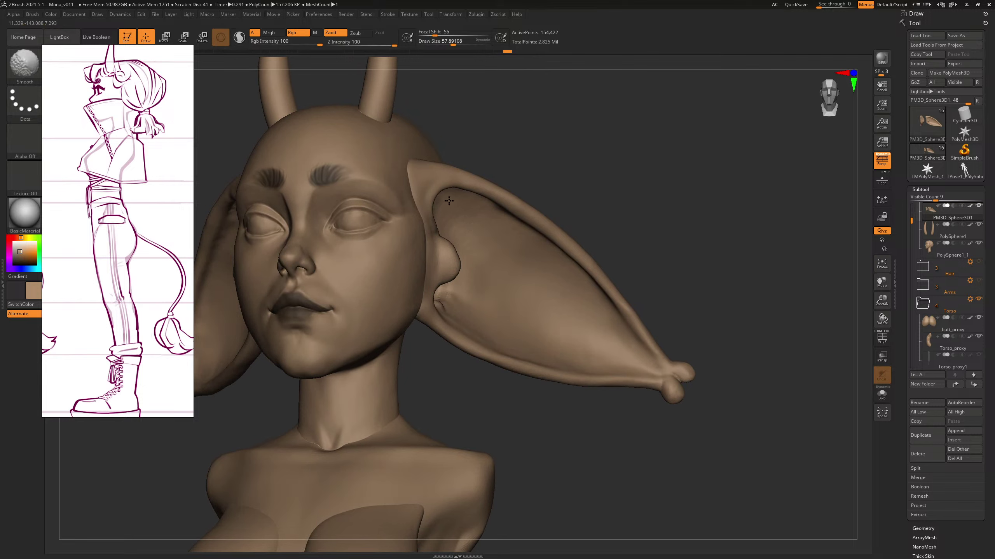
pyautogui.moveTo(680, 213); pyautogui.dragTo(617, 220)
pyautogui.keyDown('shift'); pyautogui.moveTo(509, 314); pyautogui.dragTo(518, 310); pyautogui.keyUp('shift')
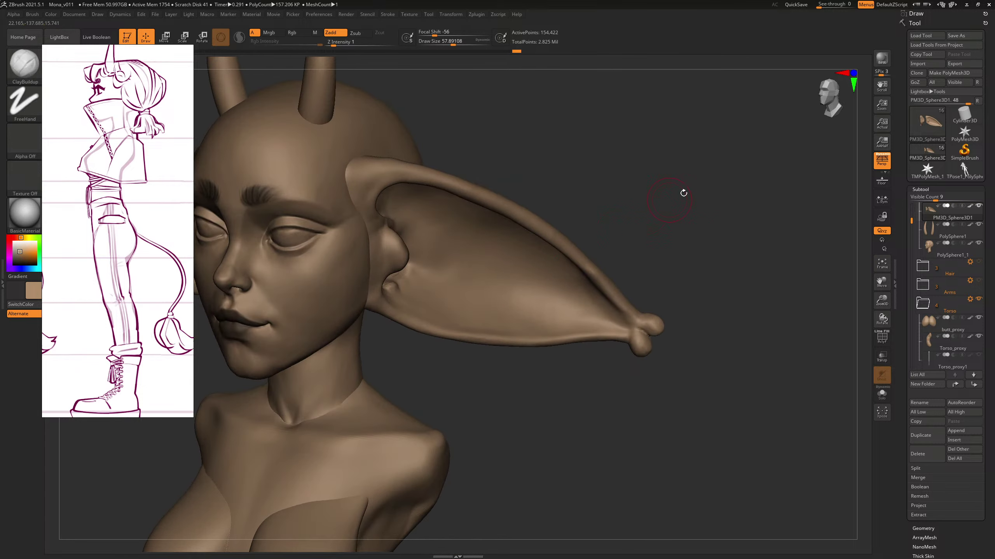
# Step: Build up the back surface of the ear toward its tip with ClayBuildup at a draw size of about 149
pyautogui.moveTo(682, 191)
pyautogui.mouseDown()
pyautogui.moveTo(444, 173)
pyautogui.moveTo(456, 208)
pyautogui.mouseUp()
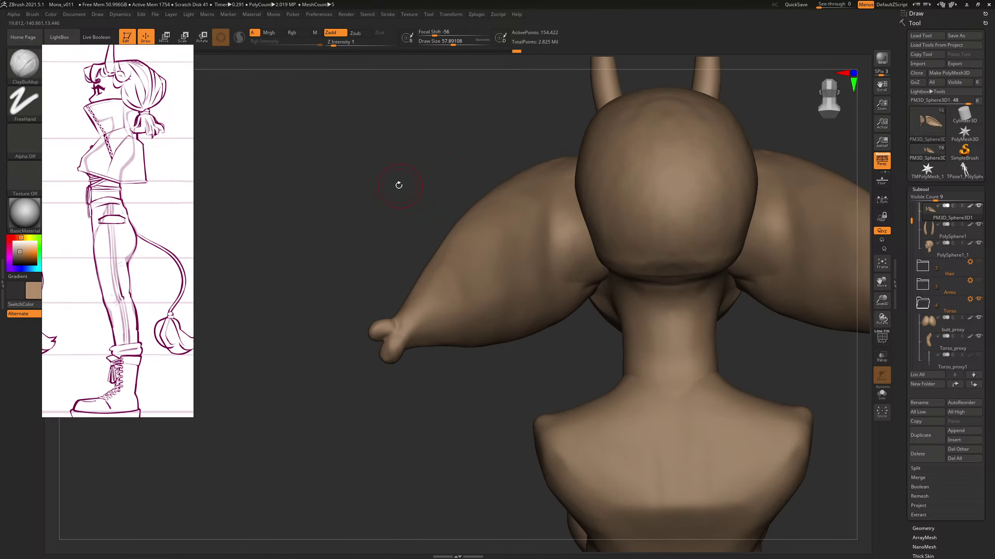
pyautogui.moveTo(398, 185); pyautogui.dragTo(375, 188)
pyautogui.press('s')
pyautogui.moveTo(440, 281)
pyautogui.mouseDown()
pyautogui.moveTo(450, 281)
pyautogui.moveTo(436, 302)
pyautogui.mouseUp()
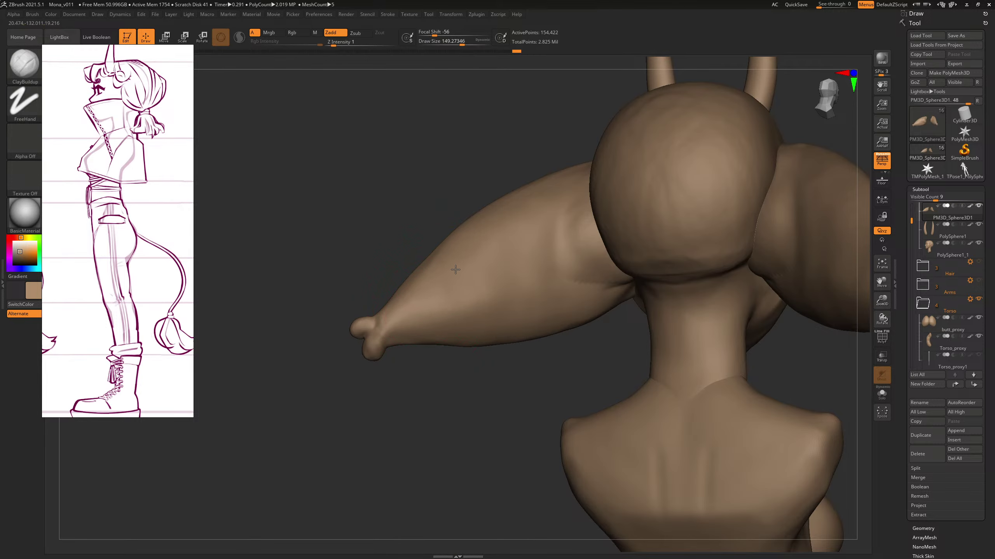
pyautogui.moveTo(455, 270)
pyautogui.mouseDown()
pyautogui.moveTo(451, 299)
pyautogui.moveTo(462, 305)
pyautogui.mouseUp()
pyautogui.press('s')
pyautogui.moveTo(457, 296); pyautogui.dragTo(462, 310)
# Step: Even out the middle and lower back of the ear with ClayBuildup at a draw size of about 124
pyautogui.press('s')
pyautogui.moveTo(516, 286)
pyautogui.mouseDown()
pyautogui.moveTo(530, 285)
pyautogui.moveTo(503, 244)
pyautogui.mouseUp()
pyautogui.press('s')
pyautogui.moveTo(483, 327); pyautogui.dragTo(477, 327)
pyautogui.moveTo(504, 387); pyautogui.dragTo(471, 444)
pyautogui.press('s')
pyautogui.moveTo(456, 271); pyautogui.dragTo(460, 272)
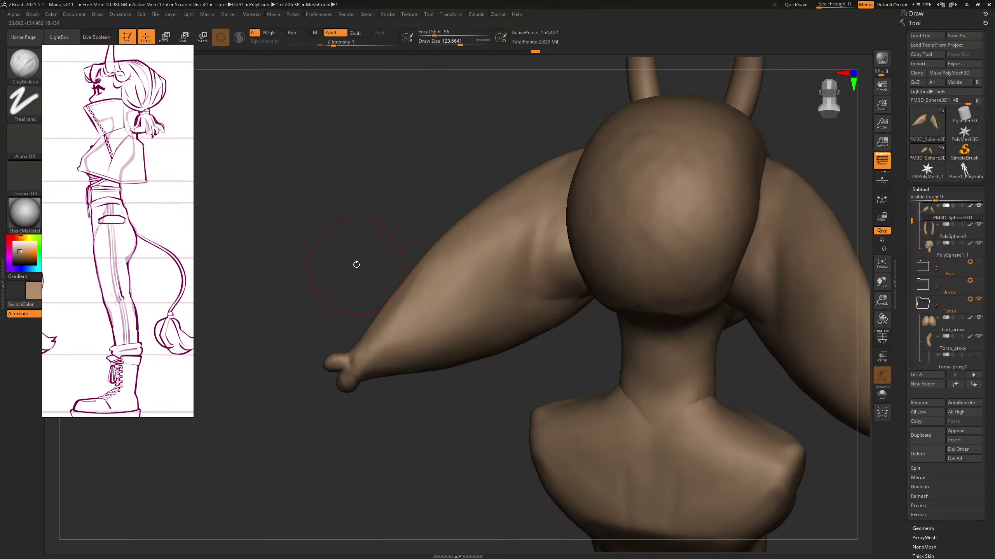
# Step: Shape the narrowing back of the ear near its tip with ClayBuildup at a draw size of about 63
pyautogui.moveTo(355, 265); pyautogui.dragTo(342, 275)
pyautogui.moveTo(416, 302)
pyautogui.mouseDown()
pyautogui.moveTo(397, 333)
pyautogui.moveTo(422, 284)
pyautogui.mouseUp()
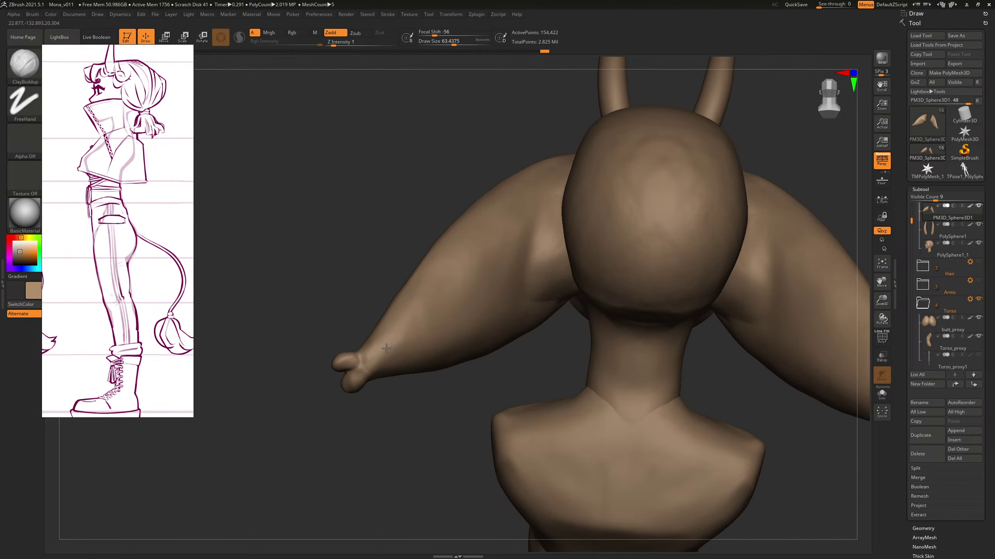
pyautogui.moveTo(407, 339); pyautogui.dragTo(388, 354)
pyautogui.moveTo(378, 406); pyautogui.dragTo(400, 407)
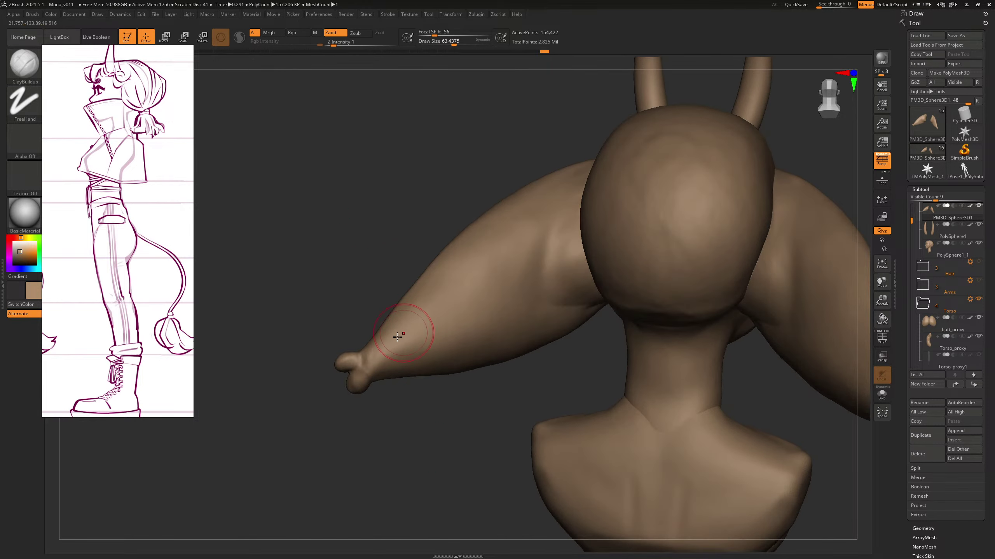
pyautogui.moveTo(383, 340); pyautogui.dragTo(424, 289)
pyautogui.moveTo(422, 444); pyautogui.dragTo(407, 416)
# Step: Fill the middle of the ear's back surface with ClayBuildup, reducing the draw size from about 119 to 94
pyautogui.press('s')
pyautogui.click(417, 322)
pyautogui.moveTo(406, 323); pyautogui.dragTo(402, 296)
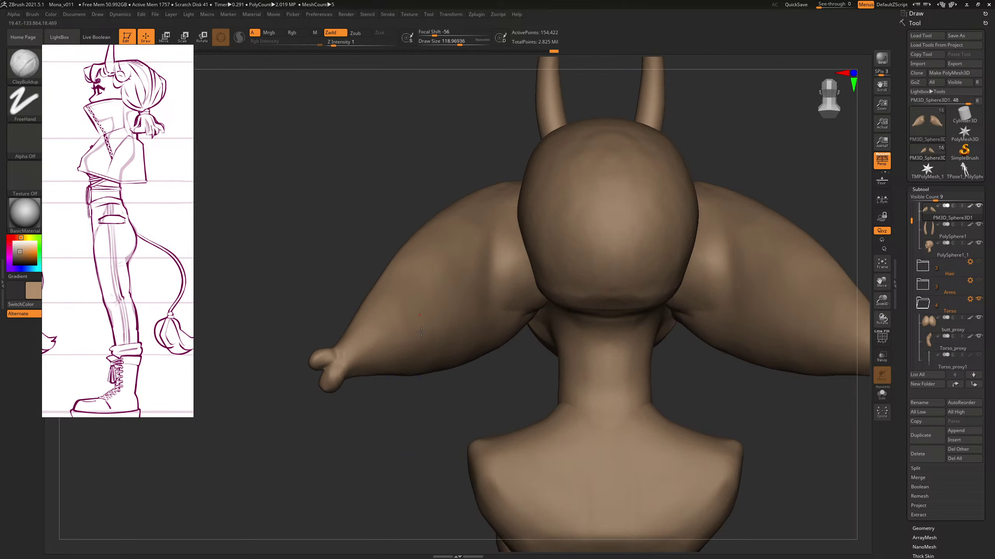
pyautogui.press('[')
pyautogui.press('[')
pyautogui.moveTo(435, 393); pyautogui.dragTo(416, 392)
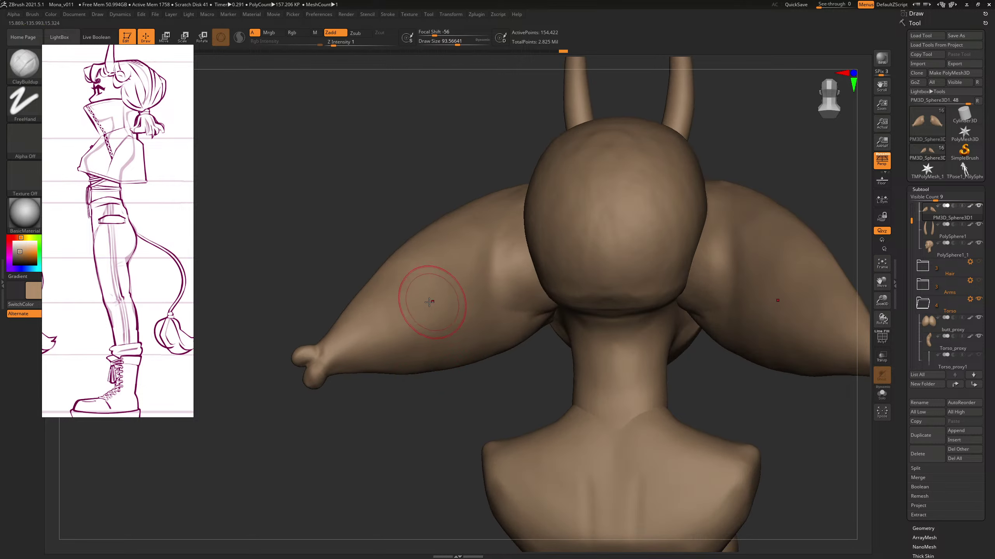
# Step: Smooth and round the ear's back surface along its upper edge at a draw size of about 110
pyautogui.press(']')
pyautogui.press('shift')
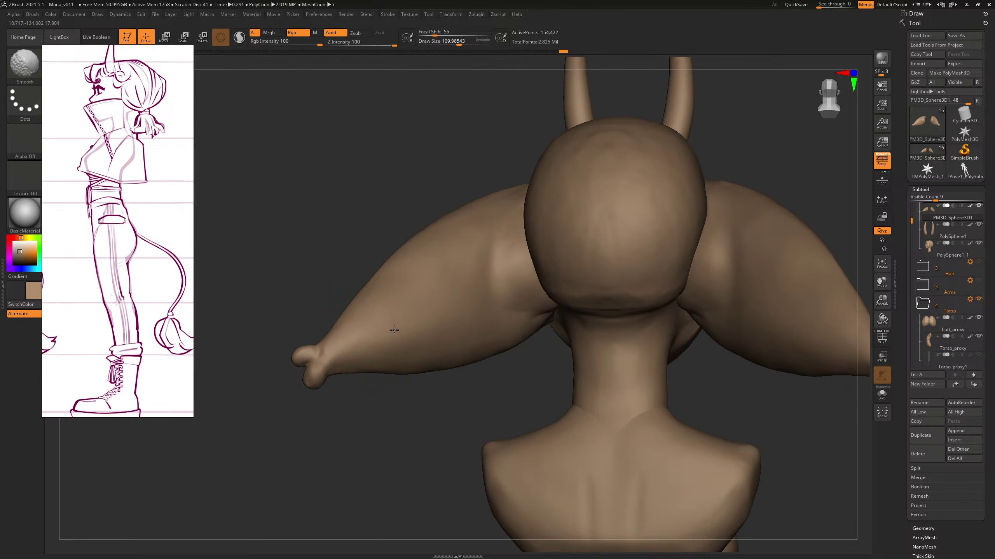
pyautogui.moveTo(391, 219); pyautogui.dragTo(393, 244)
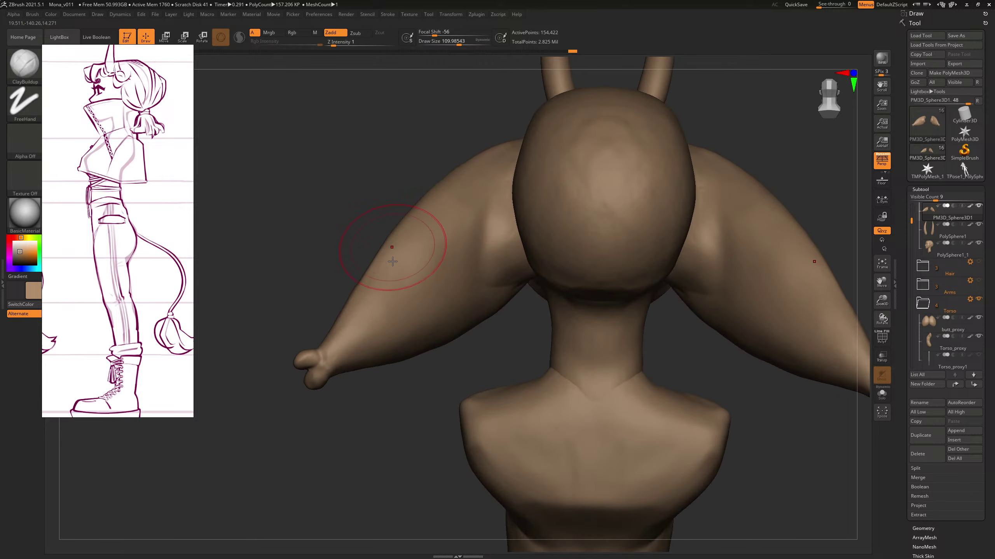
pyautogui.press('s')
pyautogui.moveTo(387, 293); pyautogui.dragTo(385, 293)
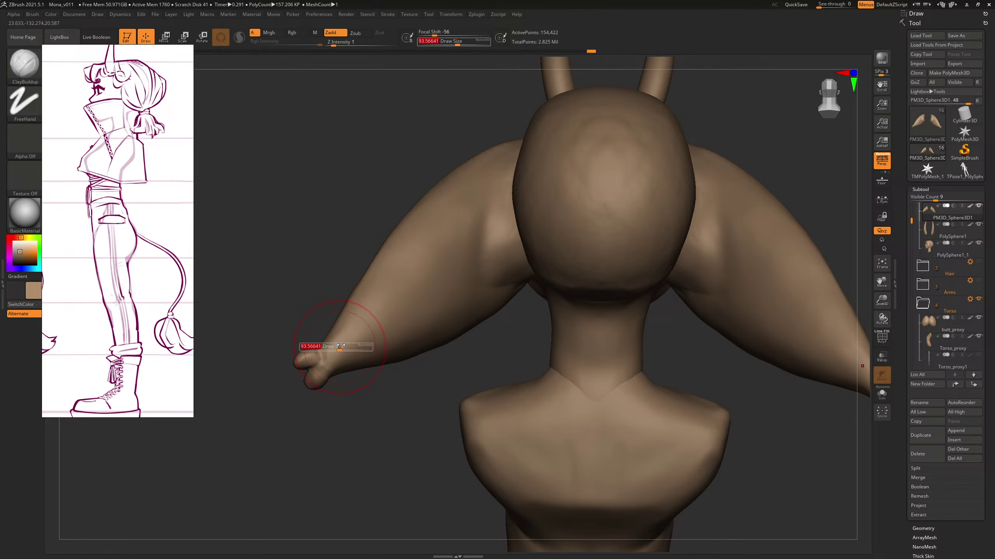
# Step: Refine the back of the ear where it meets the forked tip with ClayBuildup at a draw size of about 53
pyautogui.press('[')
pyautogui.moveTo(356, 333); pyautogui.dragTo(344, 362, button='right')
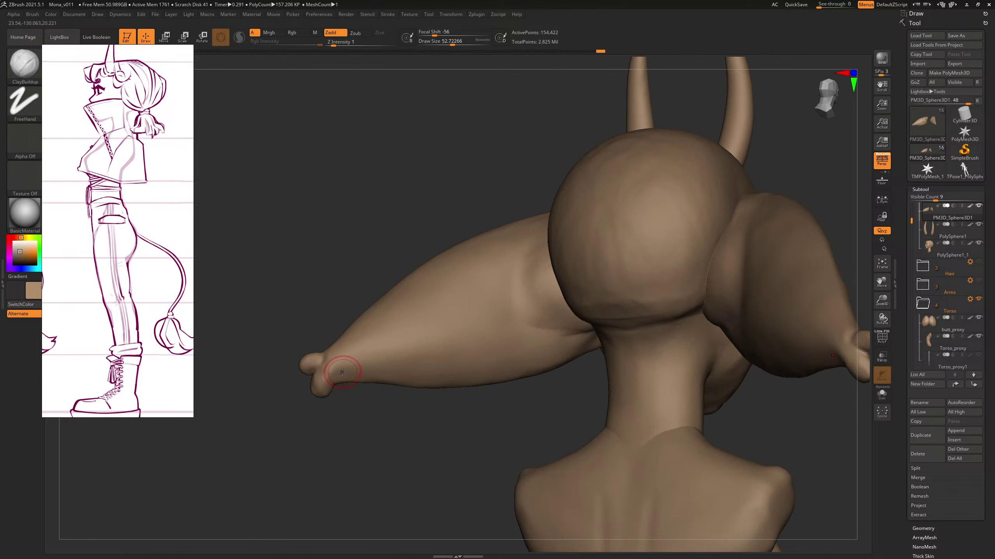
pyautogui.press(']')
pyautogui.press(']')
# Step: Even out the back of the ears from a low rear view with ClayBuildup at draw sizes of about 128 and 110
pyautogui.moveTo(550, 399)
pyautogui.mouseDown()
pyautogui.moveTo(556, 373)
pyautogui.moveTo(478, 344)
pyautogui.mouseUp()
pyautogui.keyDown('alt'); pyautogui.moveTo(441, 200); pyautogui.dragTo(407, 212); pyautogui.keyUp('alt')
pyautogui.press(']')
pyautogui.press(']')
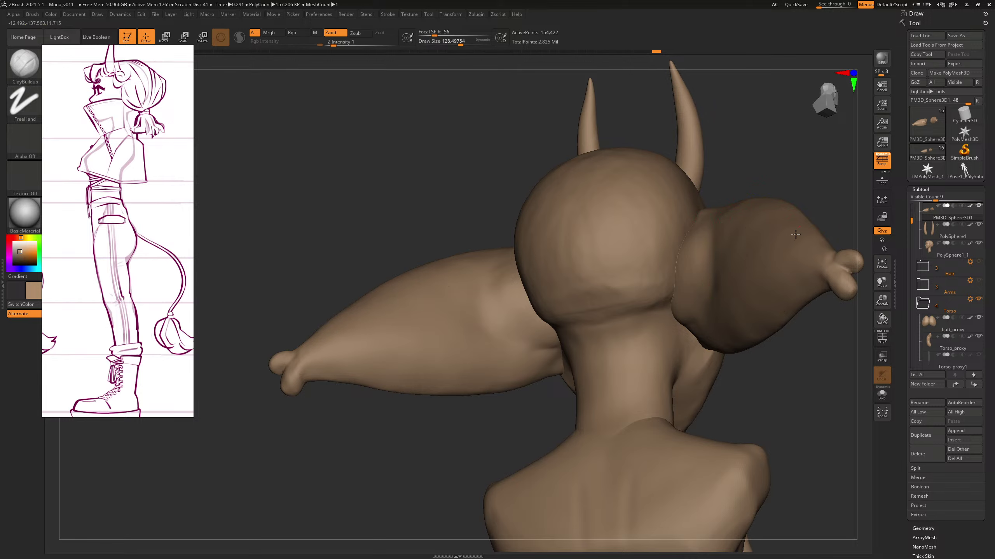
pyautogui.press('s')
pyautogui.click(780, 298)
pyautogui.moveTo(345, 195); pyautogui.dragTo(355, 202)
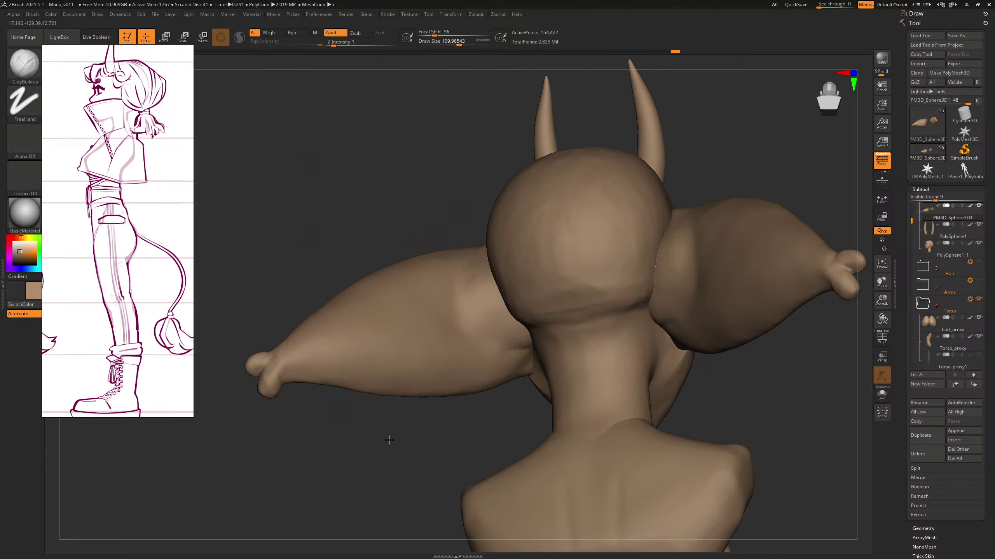
# Step: Check the whole figure's silhouette, and temporarily hide the outer part of the ear to examine its wall thickness in cross-section
pyautogui.moveTo(390, 439); pyautogui.dragTo(455, 409)
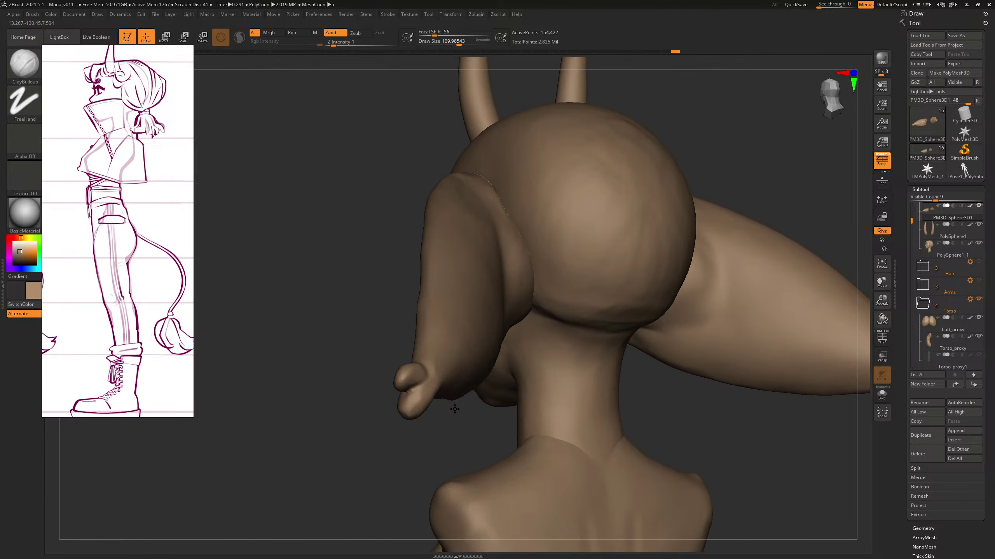
pyautogui.press('f')
pyautogui.moveTo(683, 435); pyautogui.dragTo(695, 392)
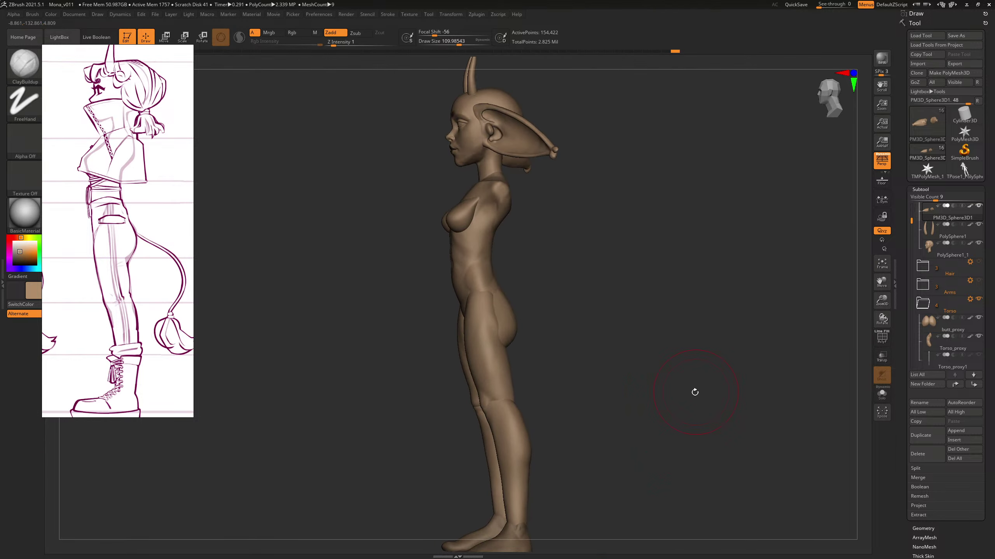
pyautogui.keyDown('alt'); pyautogui.moveTo(647, 266); pyautogui.dragTo(589, 379); pyautogui.keyUp('alt')
pyautogui.moveTo(627, 307); pyautogui.dragTo(662, 300)
pyautogui.keyDown('alt'); pyautogui.moveTo(698, 249); pyautogui.dragTo(632, 250); pyautogui.keyUp('alt')
pyautogui.keyDown('ctrl'); pyautogui.keyDown('shift'); pyautogui.moveTo(552, 206); pyautogui.dragTo(708, 476); pyautogui.keyUp('shift'); pyautogui.keyUp('ctrl')
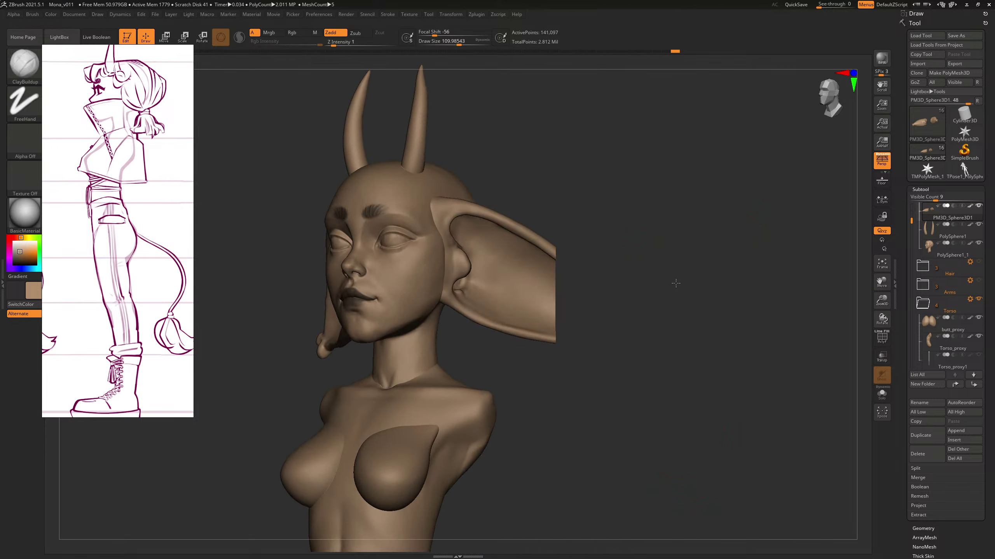
pyautogui.moveTo(675, 282)
pyautogui.mouseDown()
pyautogui.moveTo(649, 280)
pyautogui.moveTo(712, 277)
pyautogui.moveTo(688, 287)
pyautogui.moveTo(666, 270)
pyautogui.moveTo(741, 262)
pyautogui.mouseUp()
pyautogui.moveTo(665, 203); pyautogui.dragTo(765, 121)
pyautogui.hotkey('ctrl', 'z')
# Step: Temporarily hide the ear from close to the head outward and examine the cut edge from behind
pyautogui.press('f')
pyautogui.press('f')
pyautogui.press('f')
pyautogui.keyDown('ctrl'); pyautogui.keyDown('shift'); pyautogui.moveTo(560, 196); pyautogui.dragTo(651, 367); pyautogui.keyUp('shift'); pyautogui.keyUp('ctrl')
pyautogui.moveTo(670, 302); pyautogui.dragTo(631, 289)
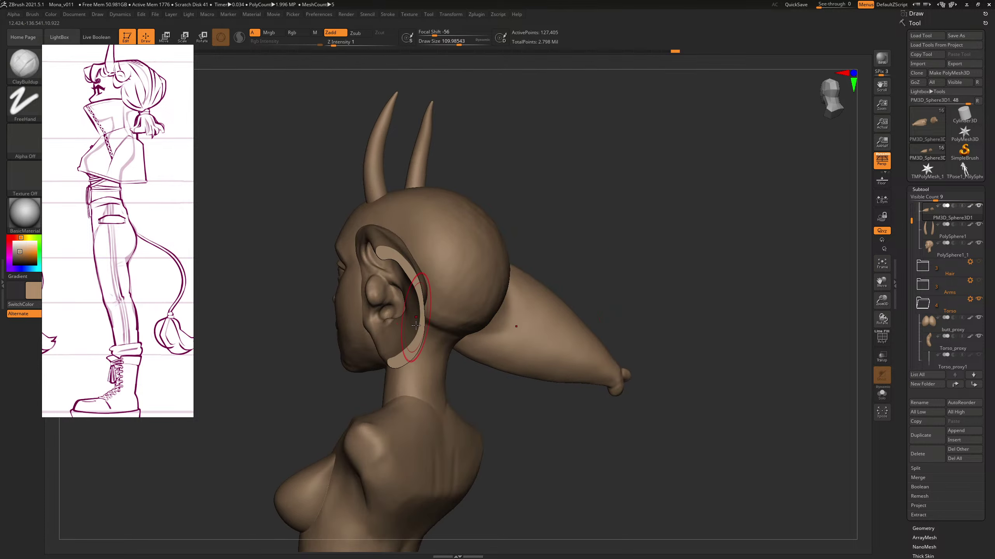
pyautogui.moveTo(668, 242); pyautogui.dragTo(729, 407)
pyautogui.hotkey('ctrl', 'z')
pyautogui.moveTo(721, 297); pyautogui.dragTo(728, 329)
pyautogui.hotkey('ctrl', 'z')
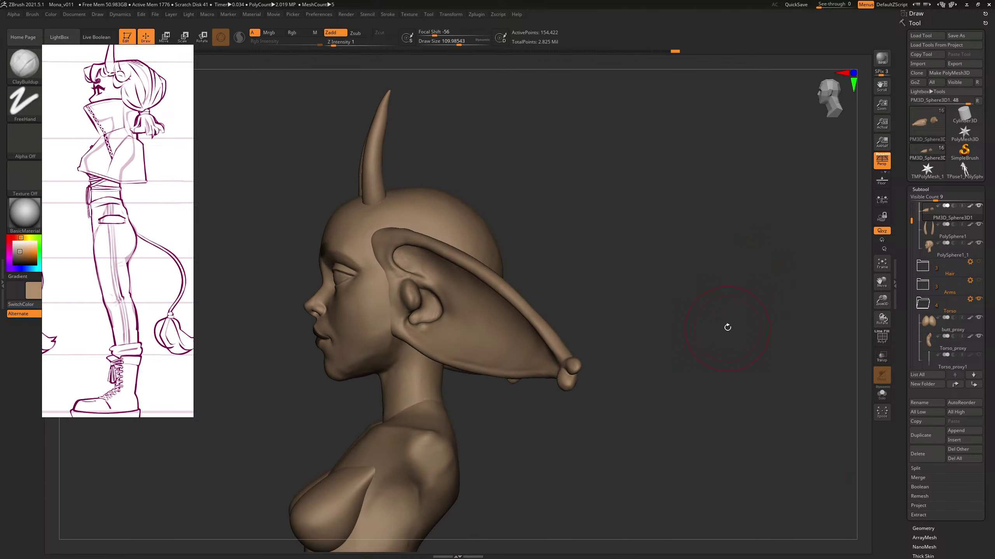
# Step: Swap the active colours and thicken the ear with the Inflat brush at a draw size of about 420
pyautogui.press('v')
pyautogui.press('b')
pyautogui.press('i')
pyautogui.press('n')
pyautogui.press('s')
pyautogui.moveTo(543, 348); pyautogui.dragTo(551, 348)
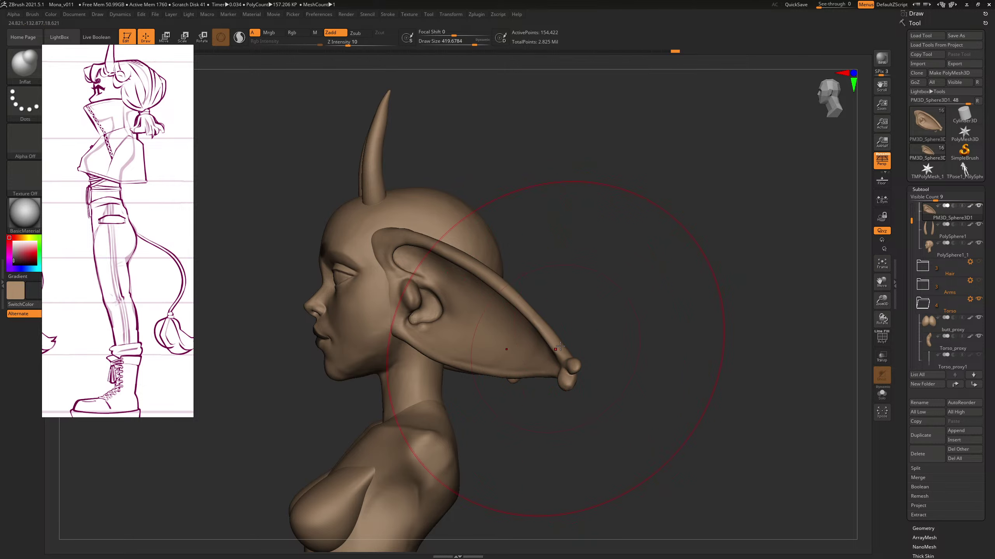
# Step: Temporarily hide the ear's forked tip to check the thickness of the inflated ear wall, restoring full visibility
pyautogui.moveTo(594, 314); pyautogui.dragTo(629, 312)
pyautogui.keyDown('ctrl'); pyautogui.keyDown('shift'); pyautogui.moveTo(555, 300); pyautogui.dragTo(676, 470); pyautogui.keyUp('shift'); pyautogui.keyUp('ctrl')
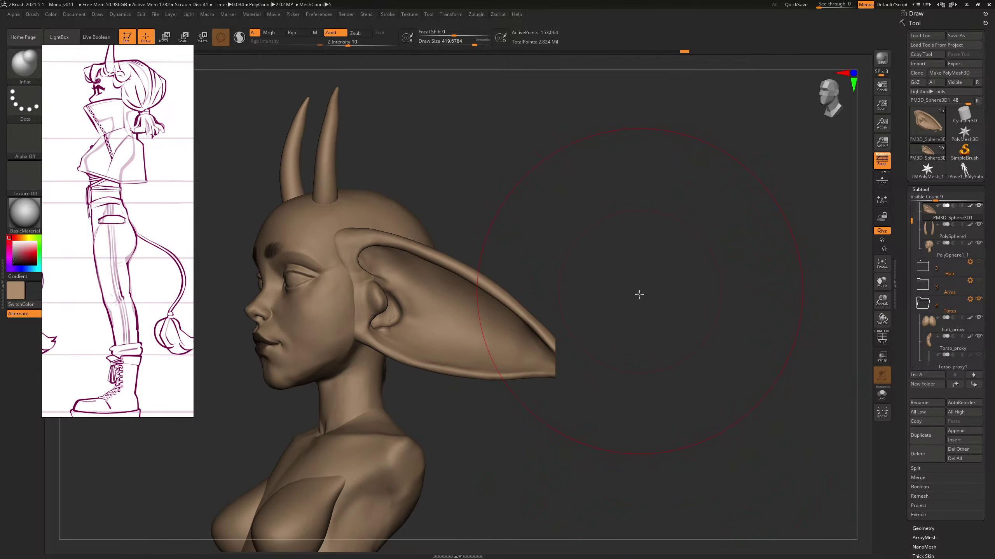
pyautogui.moveTo(639, 292); pyautogui.dragTo(563, 280)
pyautogui.hotkey('ctrl', 'z')
pyautogui.moveTo(683, 271); pyautogui.dragTo(582, 309)
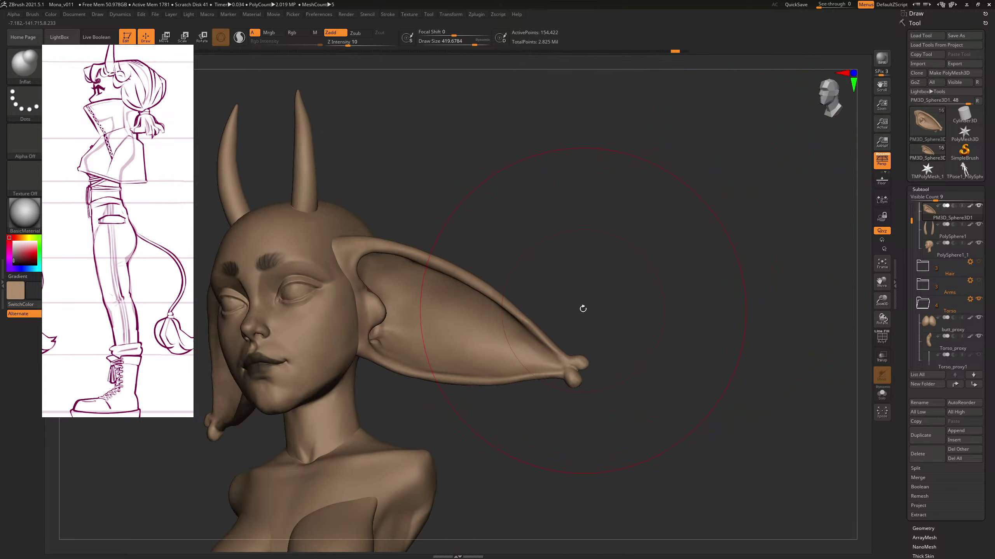
pyautogui.moveTo(628, 373); pyautogui.dragTo(586, 305)
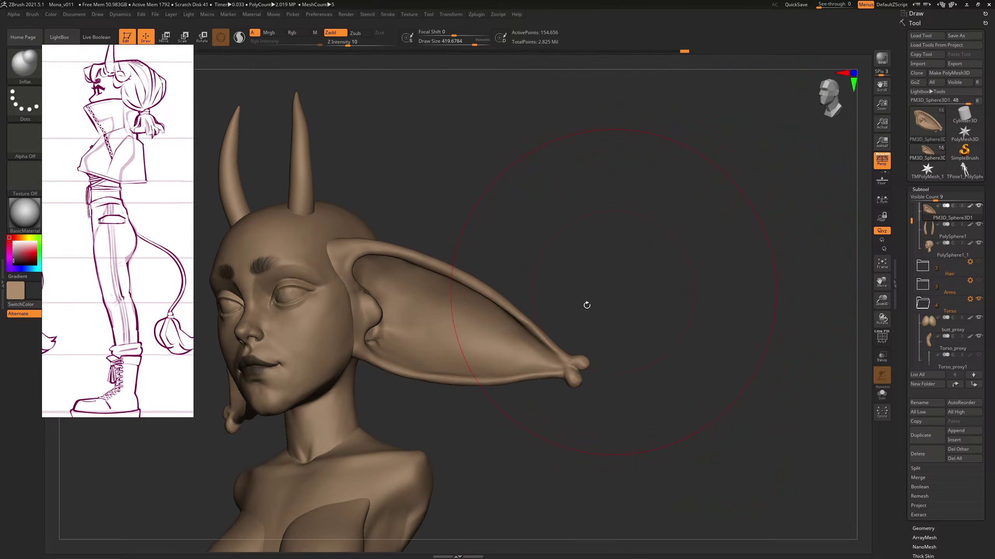
# Step: Compare the ear's wall thickness at several cross-sections by hiding different portions of it and restoring them
pyautogui.keyDown('ctrl'); pyautogui.keyDown('shift'); pyautogui.moveTo(533, 288); pyautogui.dragTo(639, 439); pyautogui.keyUp('shift'); pyautogui.keyUp('ctrl')
pyautogui.moveTo(628, 337); pyautogui.dragTo(603, 296)
pyautogui.press('v')
pyautogui.keyDown('ctrl'); pyautogui.keyDown('alt'); pyautogui.keyDown('shift'); pyautogui.moveTo(535, 291); pyautogui.dragTo(619, 407); pyautogui.keyUp('shift'); pyautogui.keyUp('alt'); pyautogui.keyUp('ctrl')
pyautogui.moveTo(632, 300)
pyautogui.mouseDown()
pyautogui.moveTo(601, 295)
pyautogui.moveTo(616, 297)
pyautogui.mouseUp()
pyautogui.hotkey('ctrl', 'z')
pyautogui.keyDown('ctrl'); pyautogui.keyDown('alt'); pyautogui.keyDown('shift'); pyautogui.moveTo(480, 265); pyautogui.dragTo(716, 488); pyautogui.keyUp('shift'); pyautogui.keyUp('alt'); pyautogui.keyUp('ctrl')
pyautogui.moveTo(642, 310); pyautogui.dragTo(669, 315)
pyautogui.hotkey('ctrl', 'z')
pyautogui.moveTo(420, 220)
pyautogui.keyDown('ctrl'); pyautogui.keyDown('shift'); pyautogui.mouseDown()
pyautogui.moveTo(568, 447)
pyautogui.moveTo(595, 298)
pyautogui.moveTo(621, 295)
pyautogui.moveTo(627, 322)
pyautogui.mouseUp(); pyautogui.keyUp('shift'); pyautogui.keyUp('ctrl')
pyautogui.keyDown('ctrl'); pyautogui.keyDown('shift'); pyautogui.click(613, 293); pyautogui.keyUp('shift'); pyautogui.keyUp('ctrl')
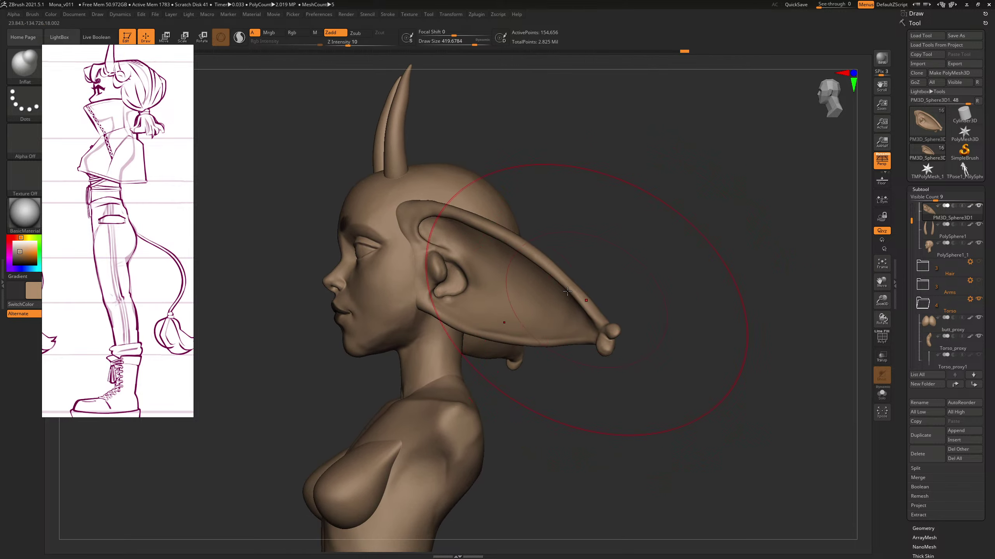
# Step: Inflate the ear further with the Inflat brush at a draw size of about 770
pyautogui.press('s')
pyautogui.moveTo(506, 312); pyautogui.dragTo(520, 298)
pyautogui.press('s')
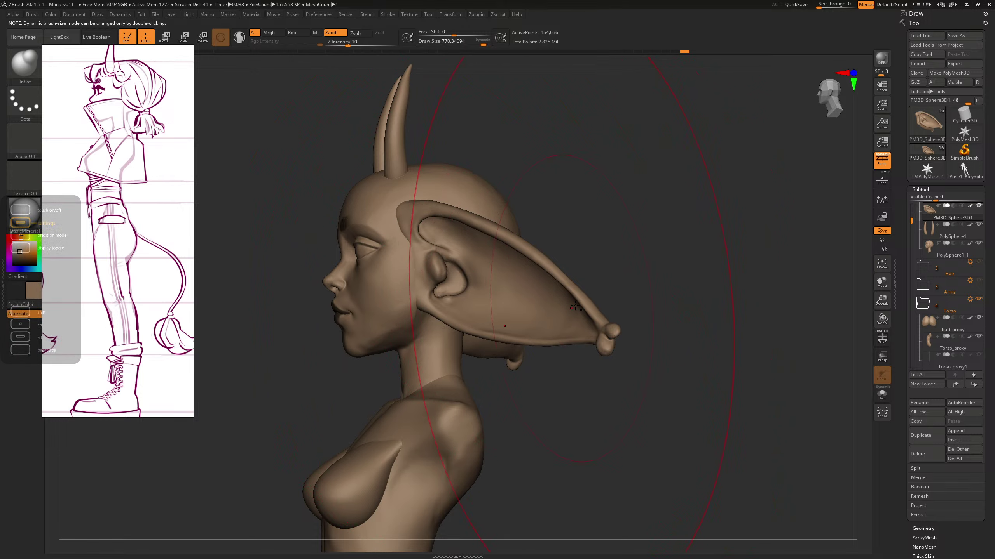
# Step: Temporarily hide the outer ear again to examine the thickness produced by the larger Inflat brush
pyautogui.moveTo(584, 264); pyautogui.dragTo(659, 267)
pyautogui.keyDown('ctrl'); pyautogui.keyDown('shift'); pyautogui.moveTo(586, 232); pyautogui.dragTo(765, 440); pyautogui.keyUp('shift'); pyautogui.keyUp('ctrl')
pyautogui.moveTo(724, 278)
pyautogui.mouseDown()
pyautogui.moveTo(643, 276)
pyautogui.moveTo(720, 282)
pyautogui.mouseUp()
pyautogui.moveTo(576, 305)
pyautogui.keyDown('alt'); pyautogui.mouseDown()
pyautogui.moveTo(706, 382)
pyautogui.moveTo(617, 284)
pyautogui.moveTo(560, 242)
pyautogui.moveTo(773, 445)
pyautogui.mouseUp(); pyautogui.keyUp('alt')
pyautogui.moveTo(725, 309)
pyautogui.mouseDown()
pyautogui.moveTo(627, 301)
pyautogui.moveTo(659, 298)
pyautogui.mouseUp()
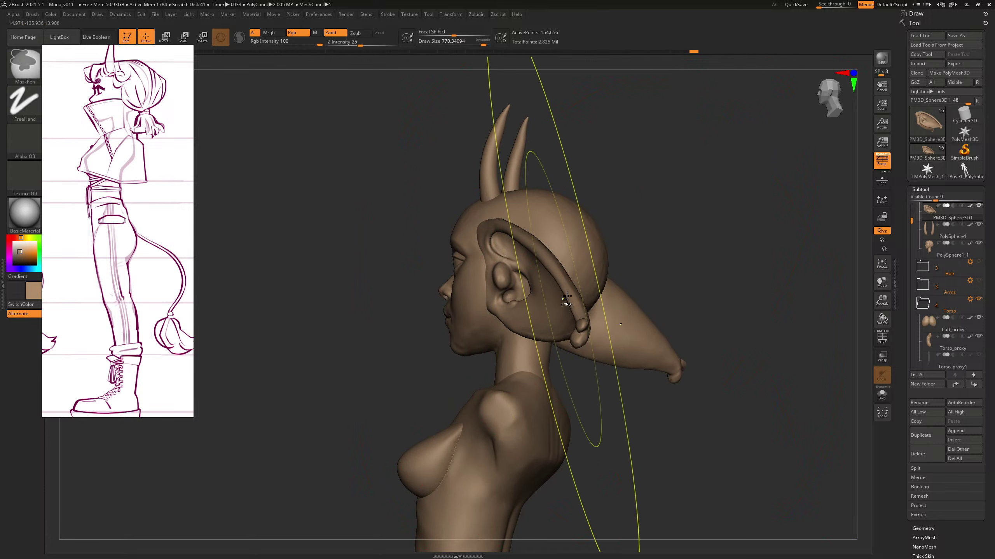
pyautogui.hotkey('ctrl', 'z')
pyautogui.moveTo(626, 247); pyautogui.dragTo(666, 242)
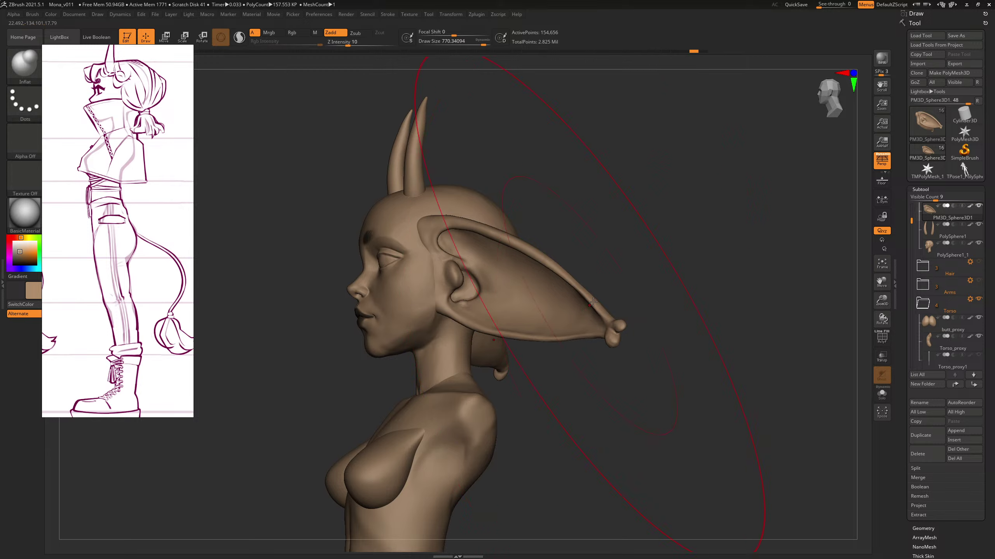
# Step: Recheck the ear's cross-section near its middle and tip with temporary partial hiding, restoring the full ear
pyautogui.moveTo(571, 259); pyautogui.dragTo(811, 459)
pyautogui.moveTo(646, 282); pyautogui.dragTo(599, 281)
pyautogui.hotkey('ctrl', 'z')
pyautogui.moveTo(730, 218); pyautogui.dragTo(778, 219)
pyautogui.keyDown('ctrl'); pyautogui.keyDown('shift'); pyautogui.moveTo(596, 264); pyautogui.dragTo(745, 419); pyautogui.keyUp('shift'); pyautogui.keyUp('ctrl')
pyautogui.moveTo(687, 240); pyautogui.dragTo(643, 236)
pyautogui.hotkey('ctrl', 'z')
pyautogui.moveTo(699, 217)
pyautogui.mouseDown()
pyautogui.moveTo(754, 224)
pyautogui.moveTo(699, 242)
pyautogui.moveTo(719, 238)
pyautogui.moveTo(714, 209)
pyautogui.mouseUp()
# Step: Inflate and smooth the ear's upper rim toward the tip, using Inflat draw sizes between about 90 and 133
pyautogui.press('s')
pyautogui.moveTo(597, 251); pyautogui.dragTo(571, 253)
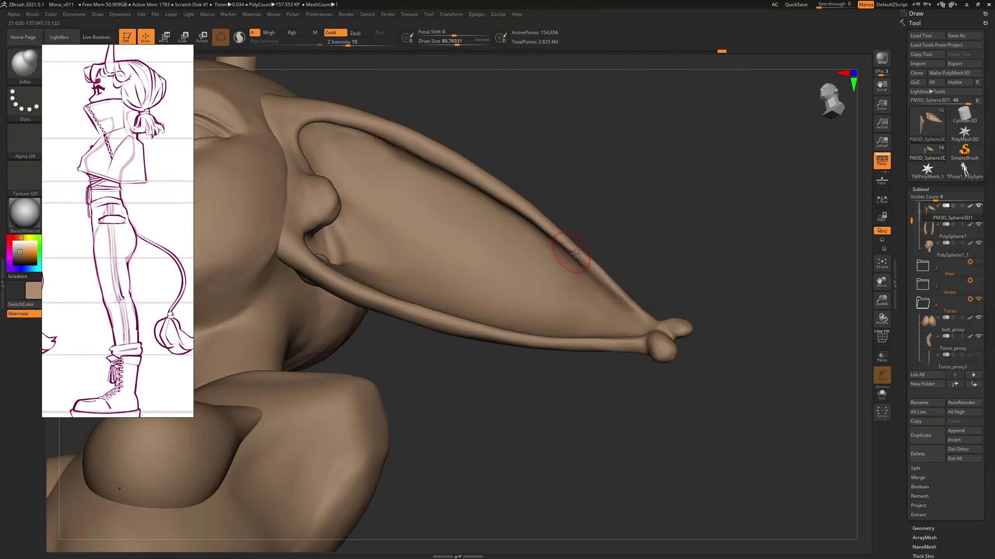
pyautogui.press('shift')
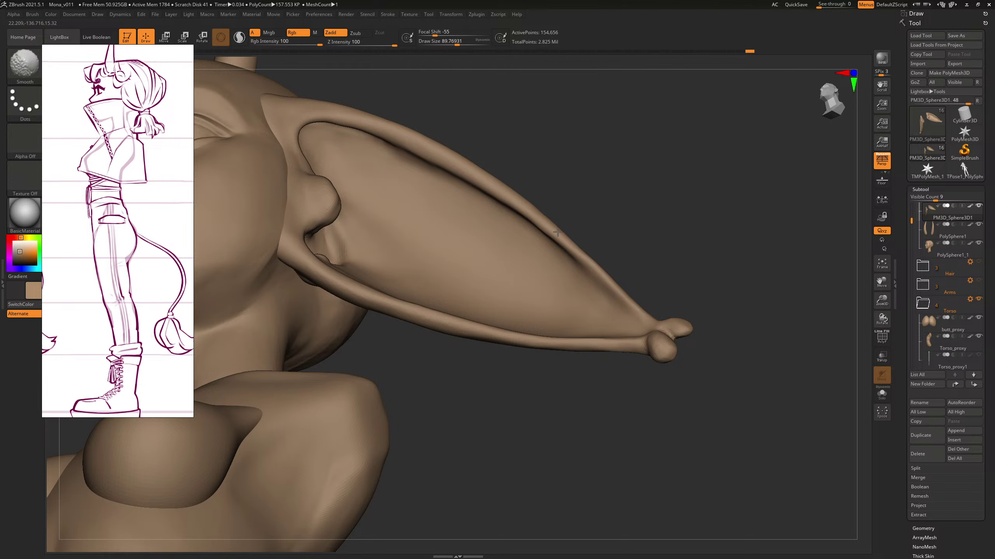
pyautogui.moveTo(595, 173); pyautogui.dragTo(576, 196)
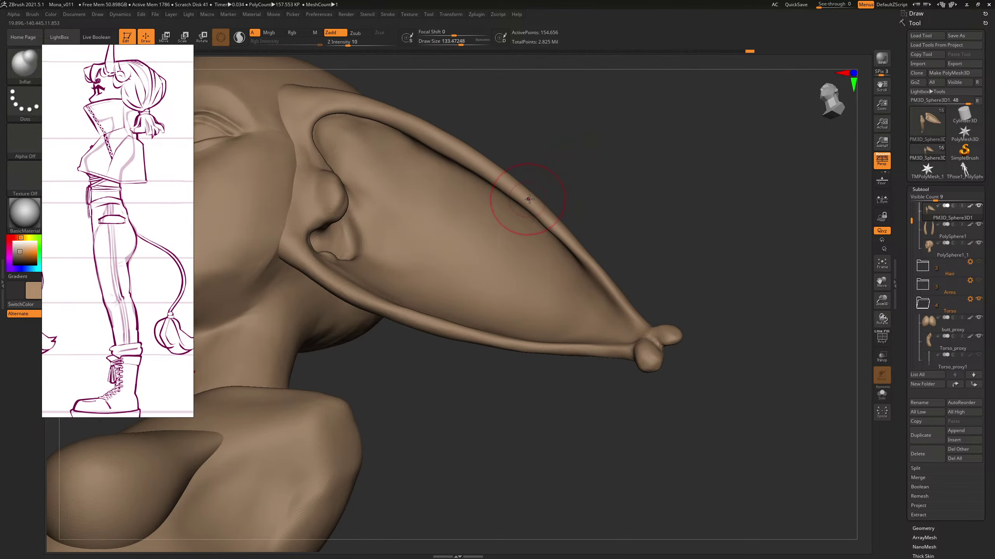
# Step: Refine the ear's lower rim with the Inflat brush, using draw sizes between about 48 and 94
pyautogui.moveTo(619, 230)
pyautogui.mouseDown()
pyautogui.moveTo(631, 207)
pyautogui.moveTo(627, 247)
pyautogui.mouseUp()
pyautogui.press('[')
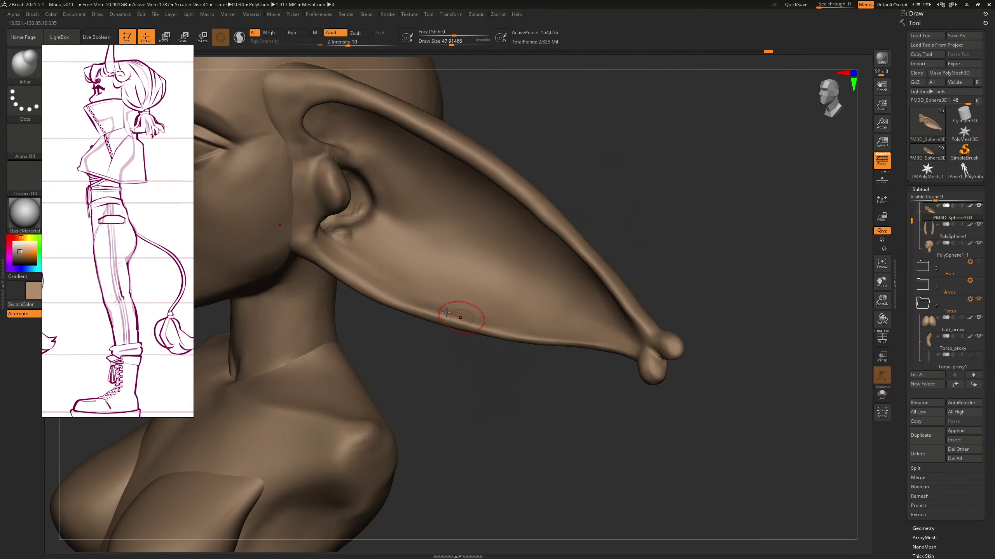
pyautogui.press(']')
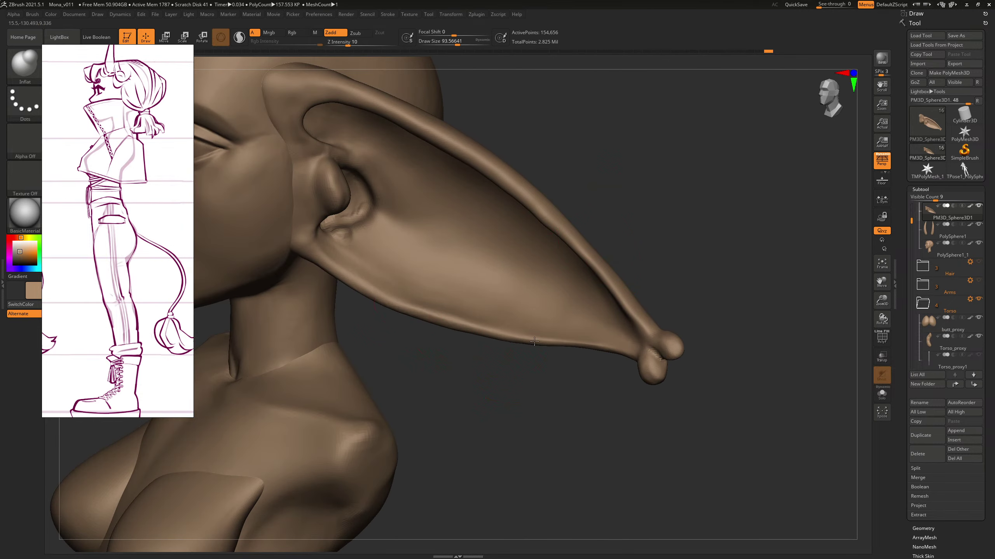
pyautogui.press('[')
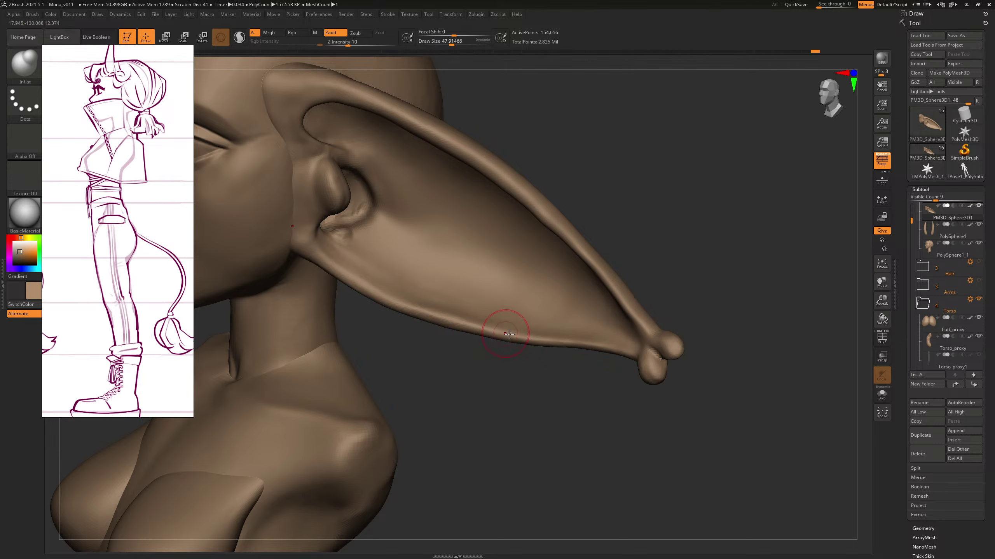
# Step: Show the Arms and Hair folders again and frame the whole figure from the front
pyautogui.keyDown('alt'); pyautogui.moveTo(678, 235); pyautogui.dragTo(566, 221); pyautogui.keyUp('alt')
pyautogui.moveTo(566, 221)
pyautogui.mouseDown()
pyautogui.moveTo(659, 215)
pyautogui.moveTo(633, 215)
pyautogui.moveTo(623, 236)
pyautogui.mouseUp()
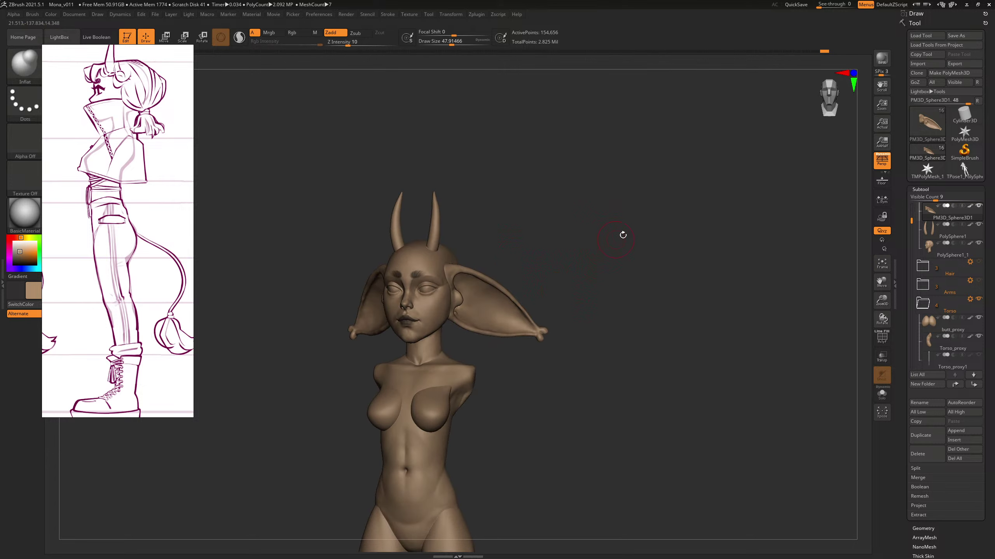
pyautogui.click(978, 280)
pyautogui.moveTo(822, 271); pyautogui.dragTo(777, 260)
pyautogui.click(978, 261)
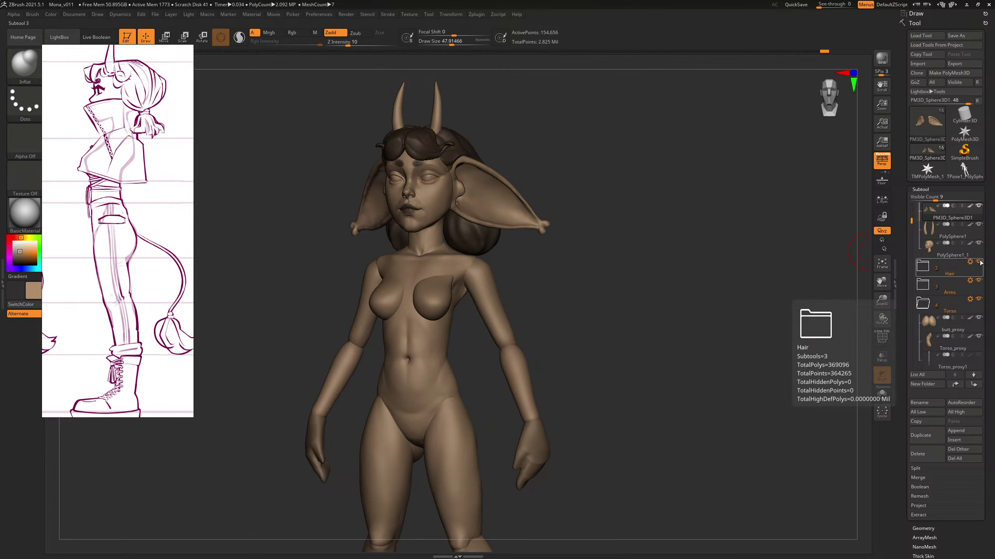
pyautogui.keyDown('shift'); pyautogui.moveTo(816, 295); pyautogui.dragTo(623, 288); pyautogui.keyUp('shift')
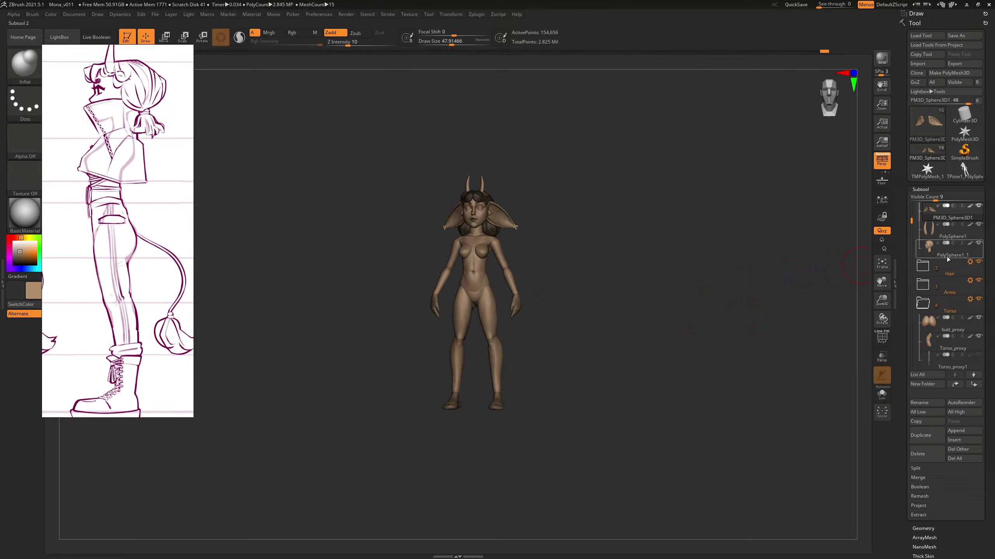
# Step: Compare the hairless head with the front-view line art by temporarily hiding the Hair folder, and restore the folder
pyautogui.click(979, 262)
pyautogui.moveTo(695, 318); pyautogui.dragTo(664, 314)
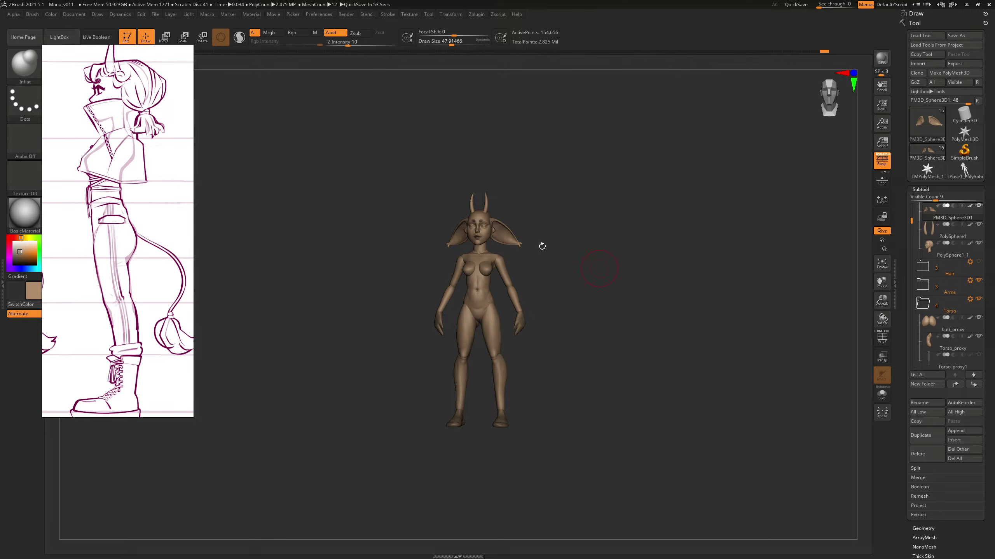
pyautogui.scroll(-2, 106, 171)
pyautogui.moveTo(157, 146); pyautogui.dragTo(32, 157, button='middle')
pyautogui.scroll(3, 149, 145)
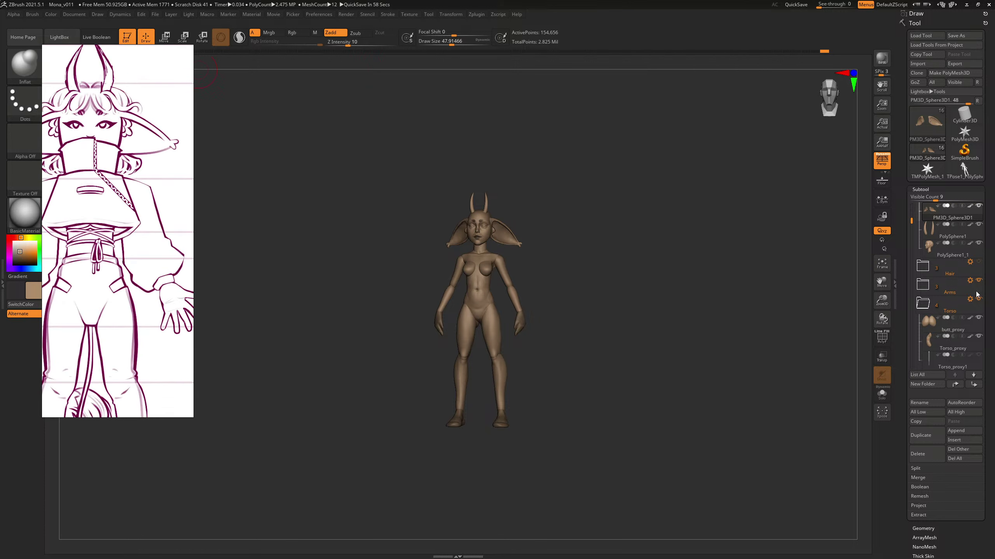
pyautogui.click(979, 262)
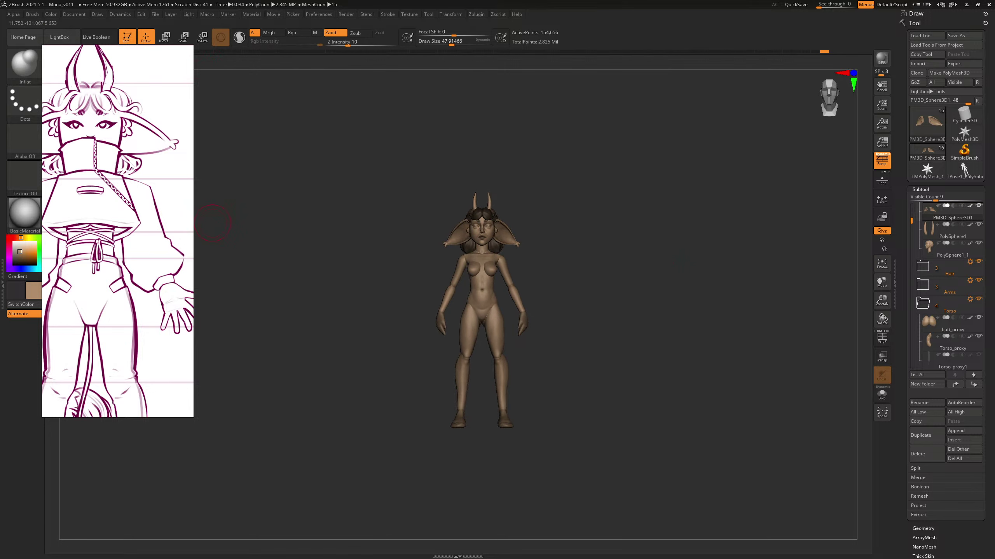
# Step: Select the main hair mass and adjust its side volume from above with the Move brush at a draw size of about 166
pyautogui.keyDown('alt'); pyautogui.moveTo(610, 224); pyautogui.dragTo(721, 373); pyautogui.keyUp('alt')
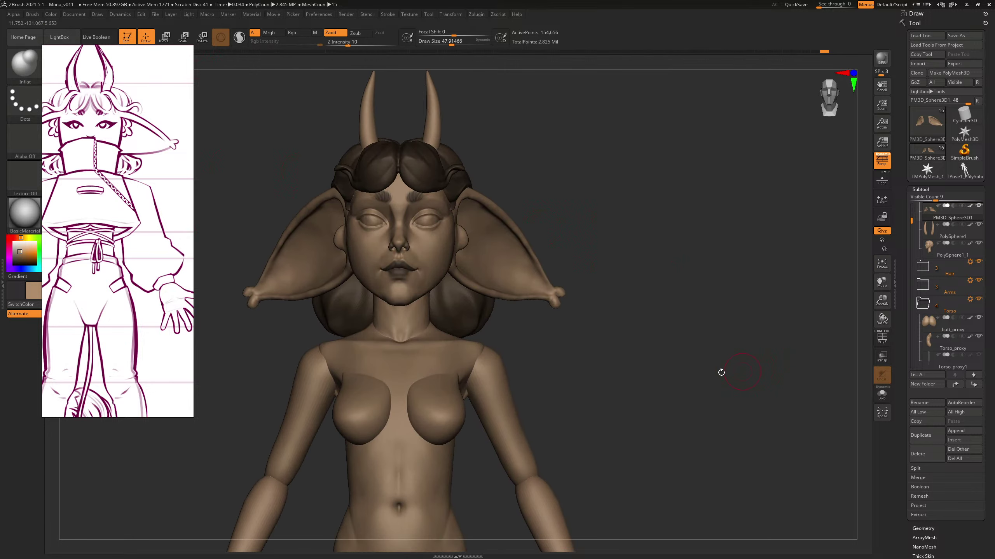
pyautogui.keyDown('alt'); pyautogui.moveTo(640, 357); pyautogui.dragTo(703, 353); pyautogui.keyUp('alt')
pyautogui.moveTo(651, 227)
pyautogui.mouseDown()
pyautogui.moveTo(639, 216)
pyautogui.moveTo(642, 188)
pyautogui.moveTo(643, 212)
pyautogui.mouseUp()
pyautogui.press('b')
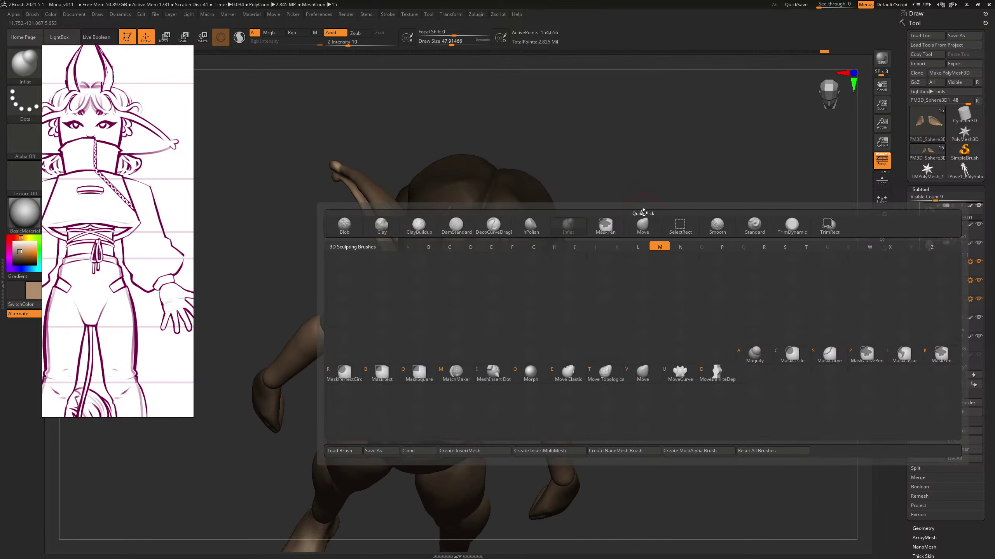
pyautogui.press('m')
pyautogui.press('v')
pyautogui.keyDown('alt'); pyautogui.click(527, 232); pyautogui.keyUp('alt')
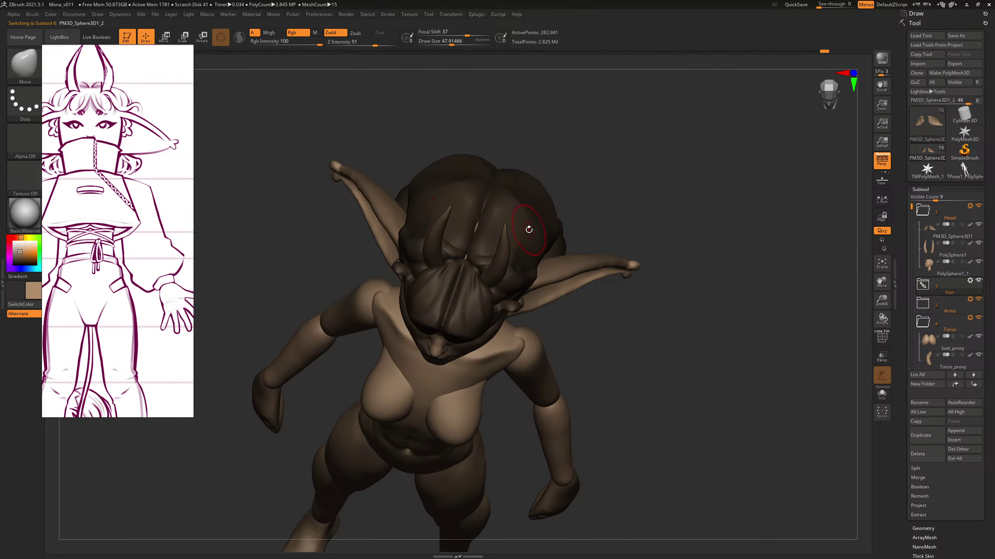
pyautogui.press('s')
pyautogui.moveTo(535, 231)
pyautogui.mouseDown()
pyautogui.moveTo(550, 231)
pyautogui.moveTo(558, 213)
pyautogui.mouseUp()
pyautogui.press('s')
pyautogui.moveTo(539, 254); pyautogui.dragTo(569, 220)
pyautogui.press('s')
pyautogui.keyDown('shift'); pyautogui.moveTo(611, 214); pyautogui.dragTo(606, 158); pyautogui.keyUp('shift')
# Step: Select the two lower hair buns and set the Move brush's draw size to about 408
pyautogui.keyDown('alt'); pyautogui.click(567, 339); pyautogui.keyUp('alt')
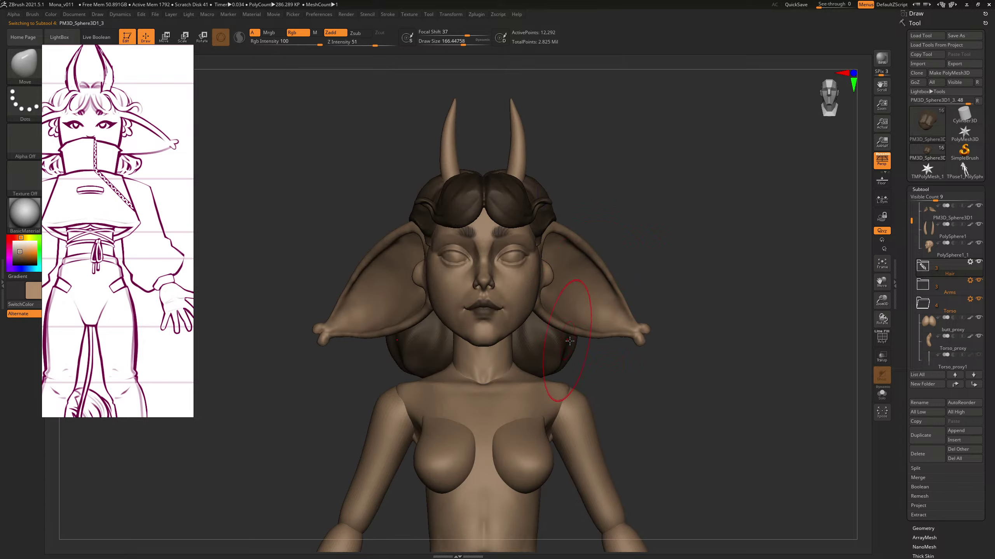
pyautogui.keyDown('alt'); pyautogui.moveTo(598, 358); pyautogui.dragTo(529, 309); pyautogui.keyUp('alt')
pyautogui.press('s')
pyautogui.moveTo(530, 309); pyautogui.dragTo(545, 310)
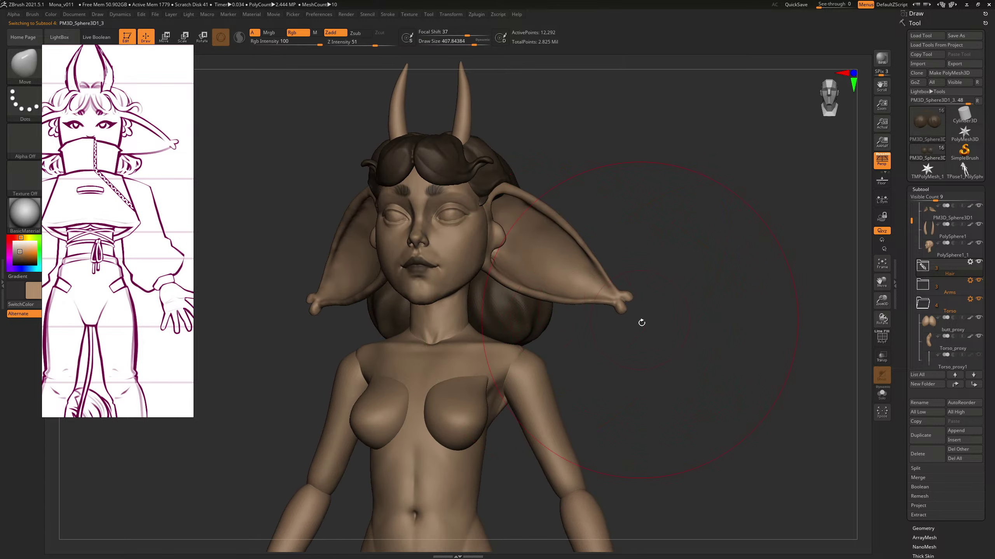
pyautogui.moveTo(642, 322); pyautogui.dragTo(578, 333, button='right')
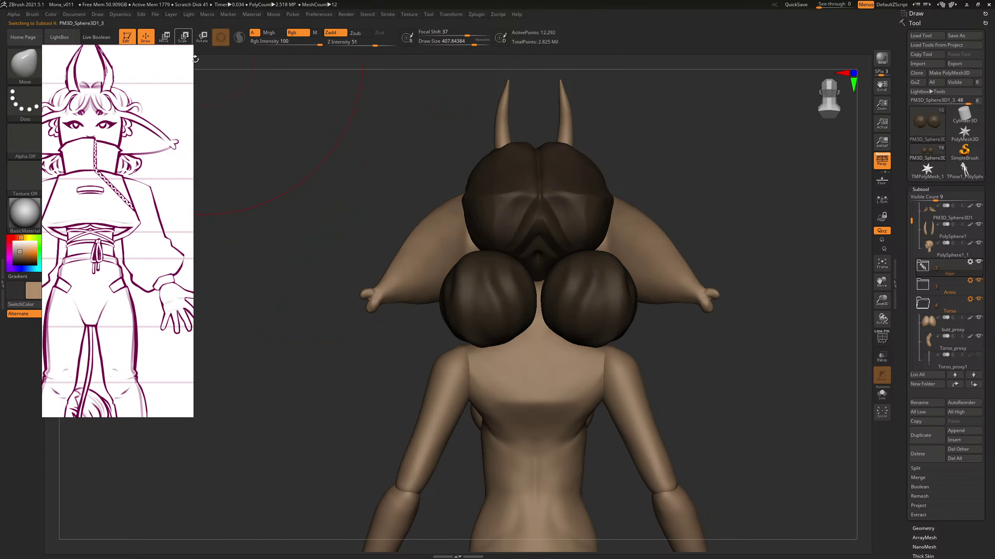
pyautogui.press('e')
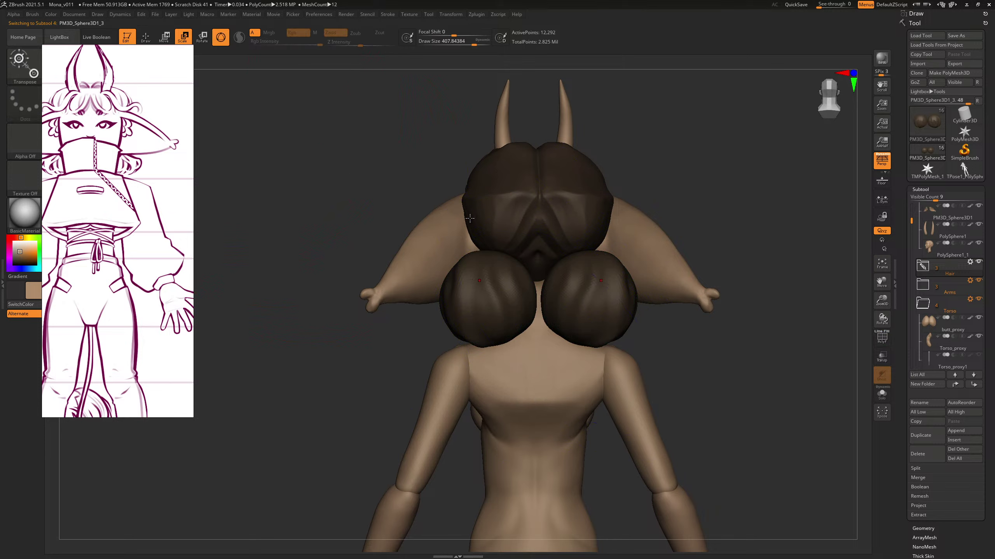
pyautogui.press('q')
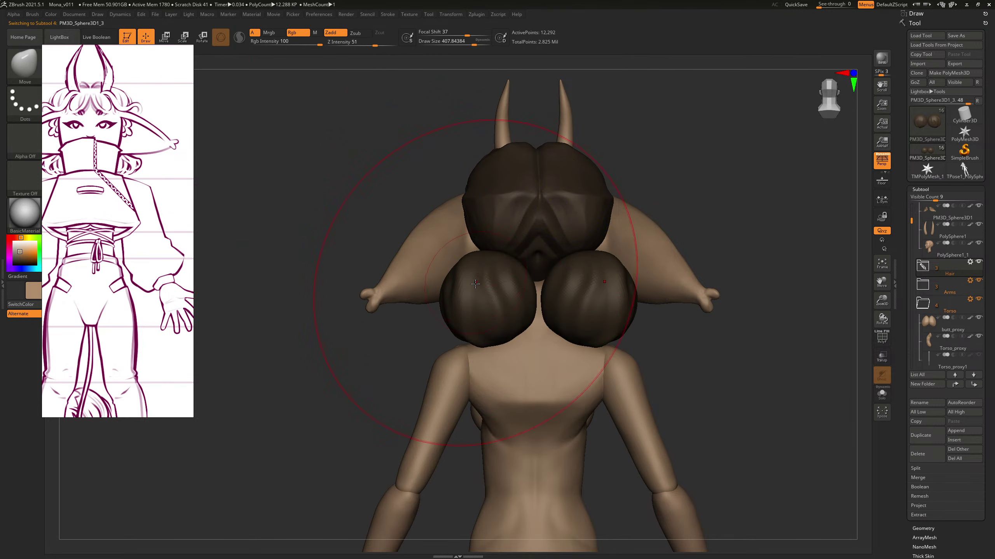
pyautogui.moveTo(476, 284); pyautogui.dragTo(476, 244)
pyautogui.hotkey('ctrl', 'z')
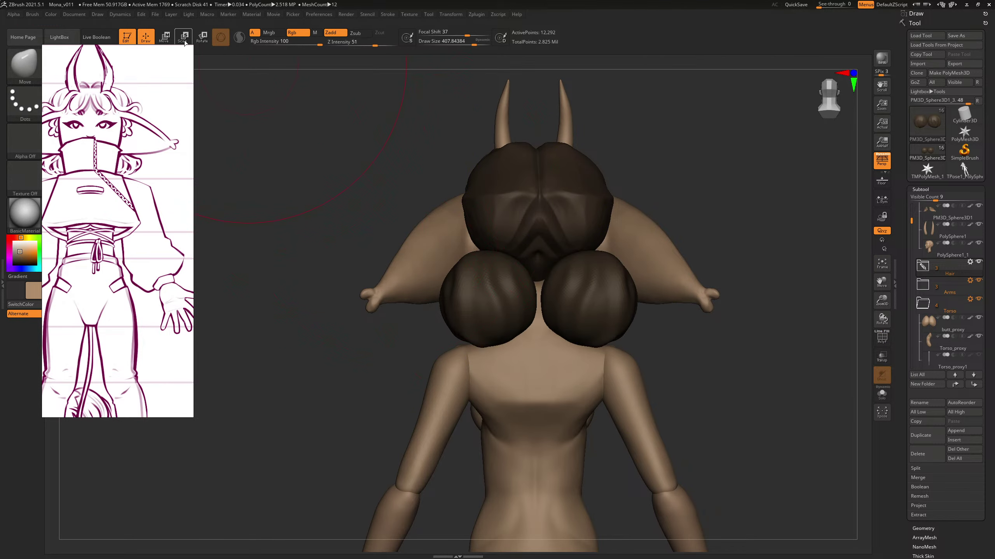
pyautogui.click(183, 38)
pyautogui.press('q')
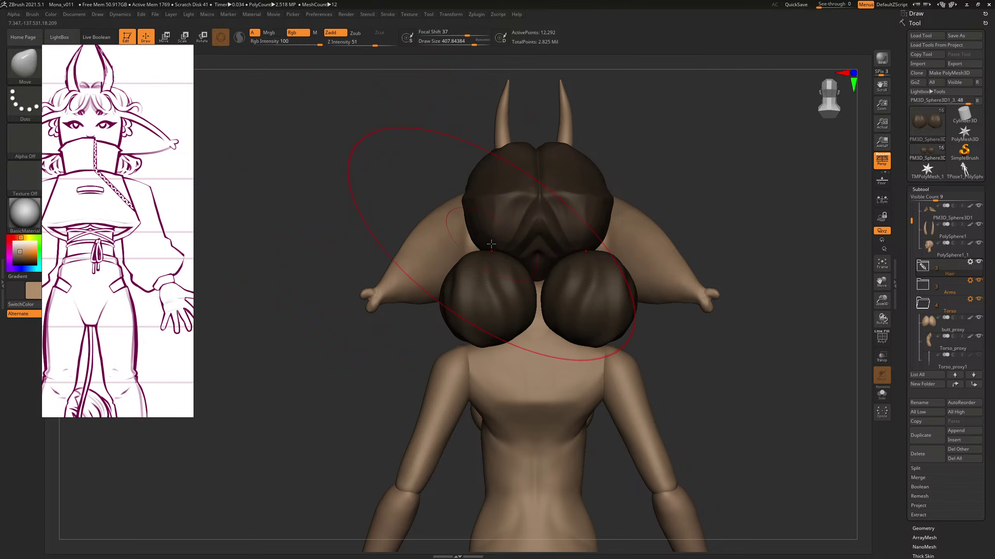
pyautogui.click(190, 36)
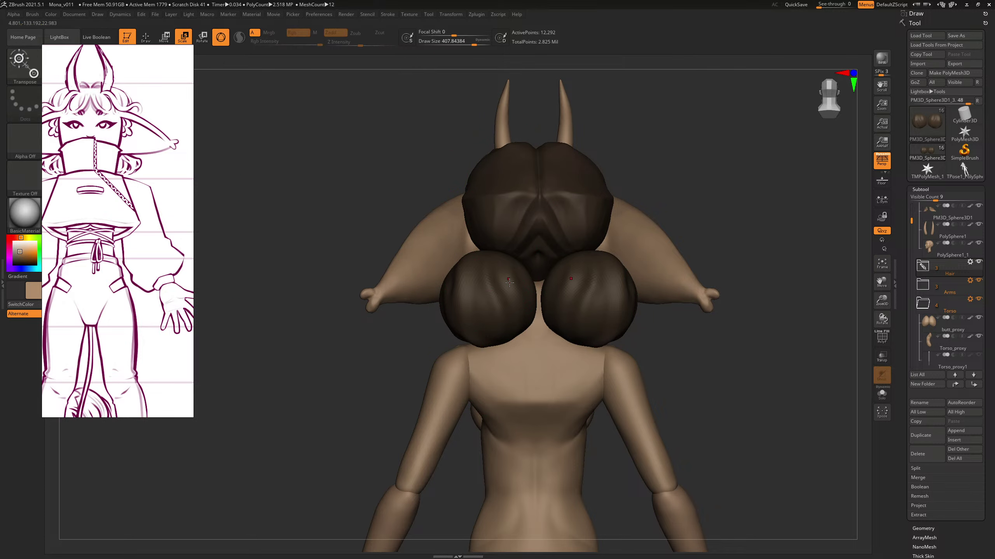
pyautogui.press('q')
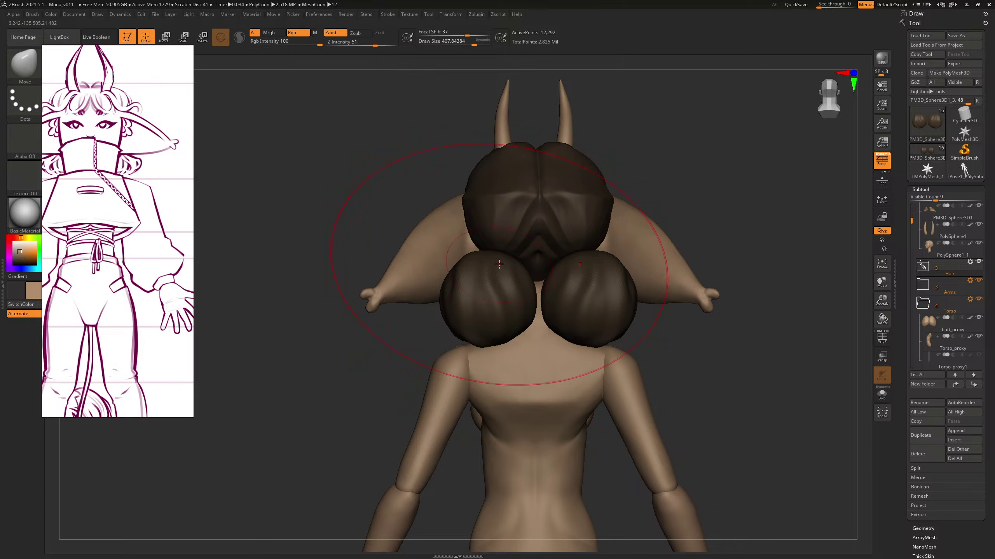
pyautogui.keyDown('alt'); pyautogui.click(496, 270); pyautogui.keyUp('alt')
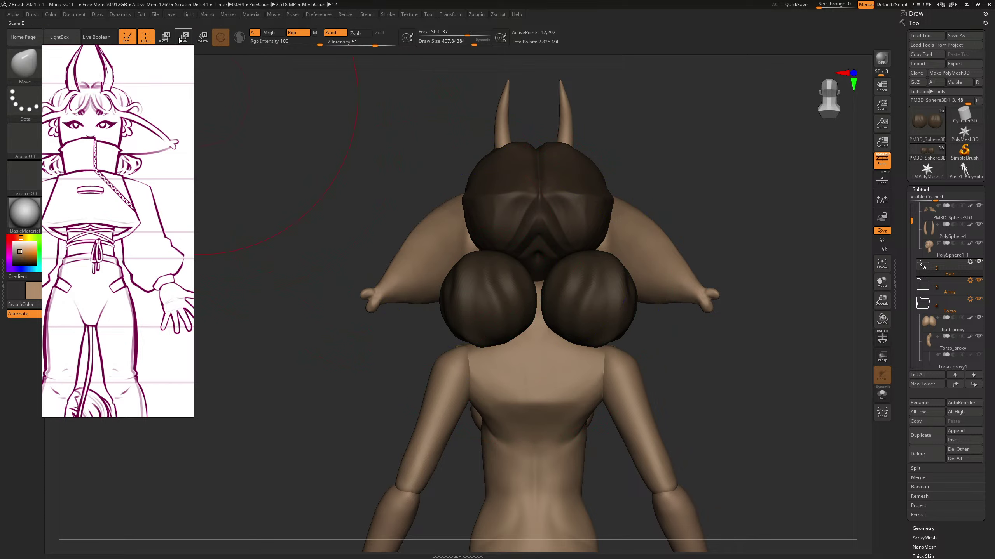
# Step: Place a vertical transpose line starting at a lower hair bun's center and scale both buns down slightly
pyautogui.press('w')
pyautogui.press('s')
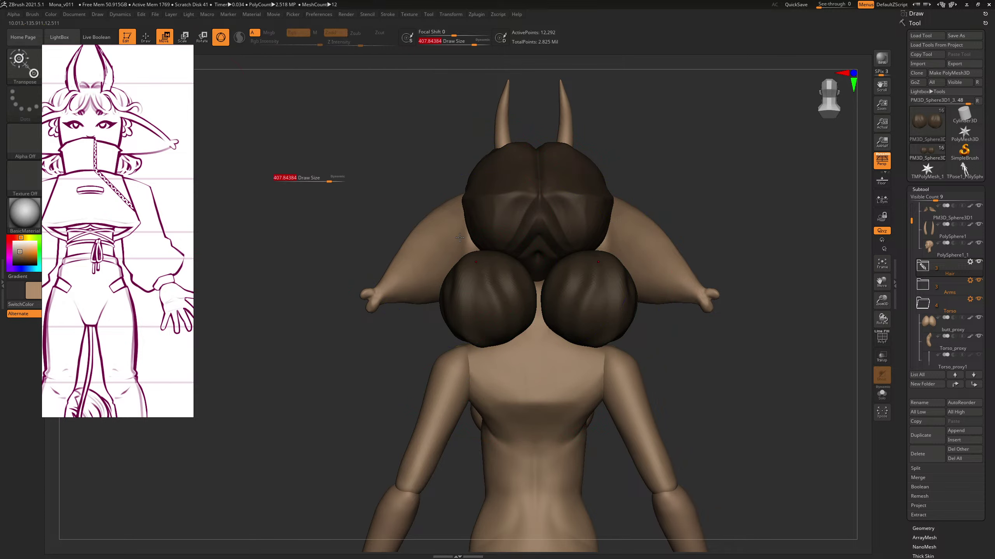
pyautogui.moveTo(410, 162); pyautogui.dragTo(414, 169)
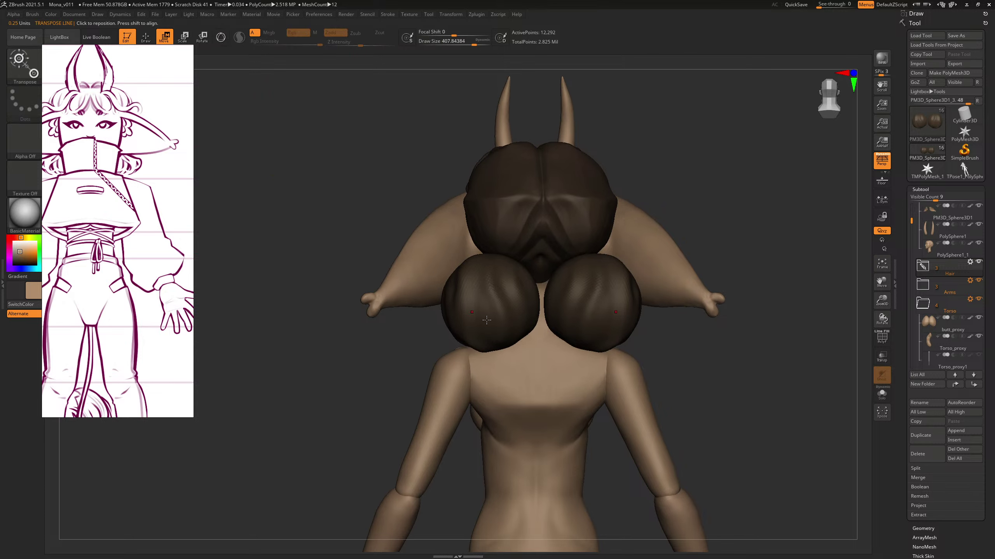
pyautogui.keyDown('shift'); pyautogui.moveTo(494, 301); pyautogui.dragTo(496, 177); pyautogui.keyUp('shift')
pyautogui.moveTo(429, 174); pyautogui.dragTo(369, 179)
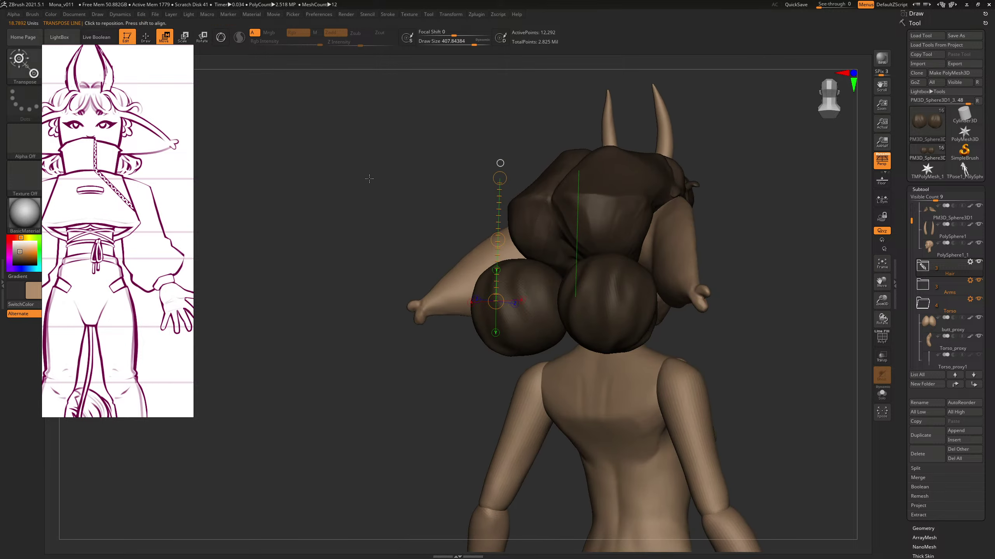
pyautogui.moveTo(370, 179); pyautogui.dragTo(278, 82, button='right')
pyautogui.click(183, 37)
pyautogui.click(501, 165)
pyautogui.click(527, 277)
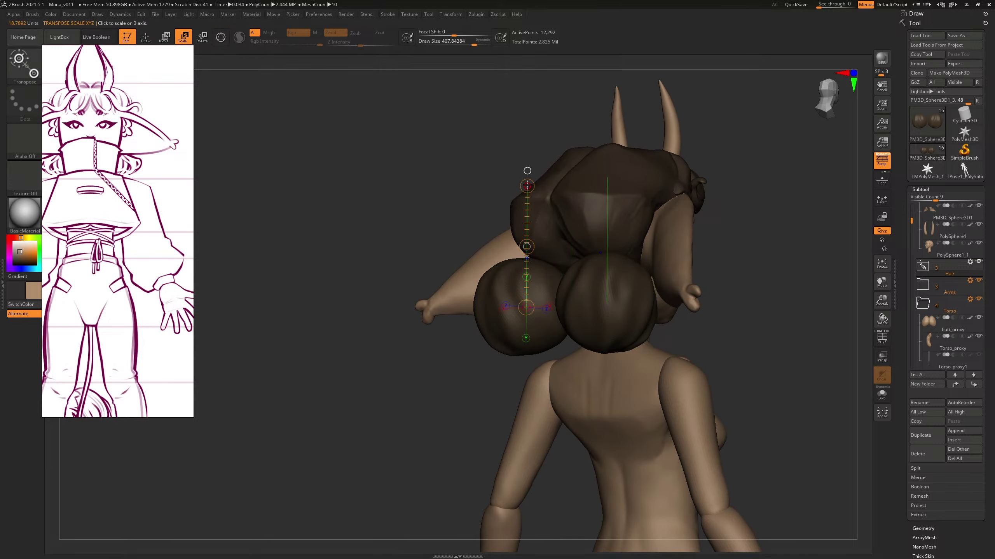
pyautogui.moveTo(526, 205); pyautogui.dragTo(527, 184)
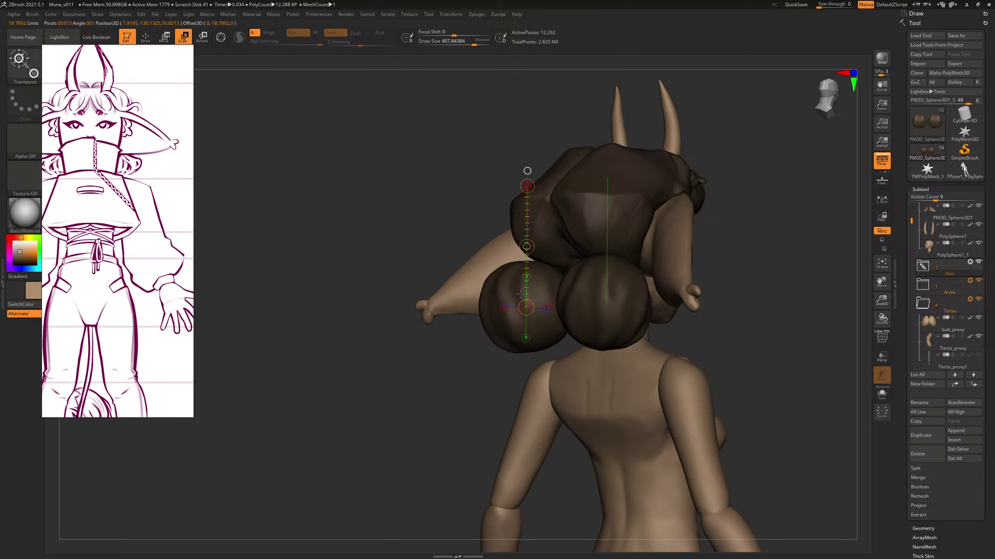
# Step: Shift the two lower hair buns slightly with the transpose line and check their placement from the front
pyautogui.keyDown('shift'); pyautogui.moveTo(449, 206); pyautogui.dragTo(418, 200); pyautogui.keyUp('shift')
pyautogui.press('w')
pyautogui.moveTo(524, 275); pyautogui.dragTo(517, 275)
pyautogui.moveTo(344, 208); pyautogui.dragTo(509, 188)
pyautogui.moveTo(771, 179)
pyautogui.keyDown('shift'); pyautogui.mouseDown()
pyautogui.moveTo(710, 184)
pyautogui.moveTo(646, 157)
pyautogui.moveTo(645, 181)
pyautogui.moveTo(667, 192)
pyautogui.moveTo(662, 207)
pyautogui.mouseUp(); pyautogui.keyUp('shift')
# Step: Check the full figure's proportions, choose the ClayBuildup brush and make the torso the active subtool
pyautogui.press('b')
pyautogui.press('c')
pyautogui.press('b')
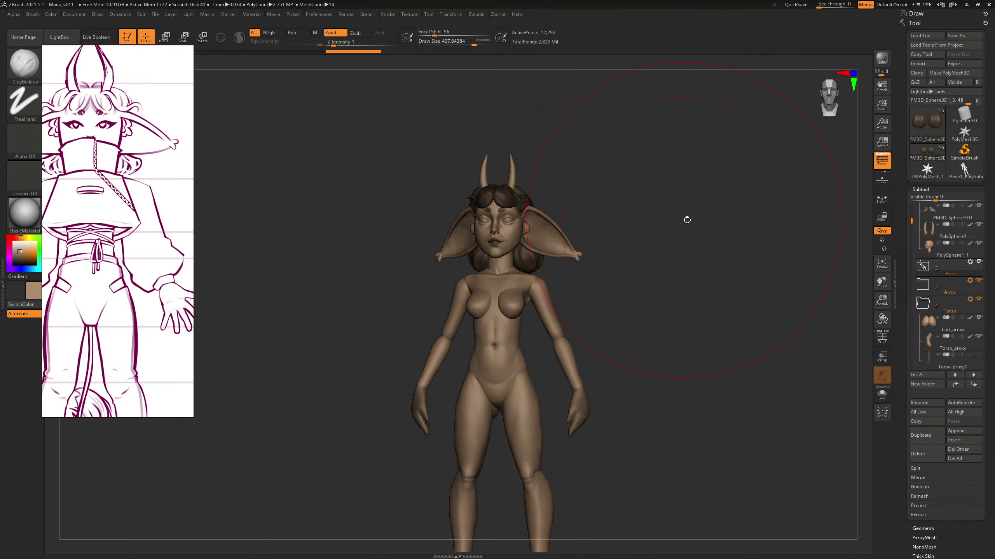
pyautogui.keyDown('alt'); pyautogui.moveTo(687, 220); pyautogui.dragTo(673, 187); pyautogui.keyUp('alt')
pyautogui.moveTo(684, 209); pyautogui.dragTo(675, 208)
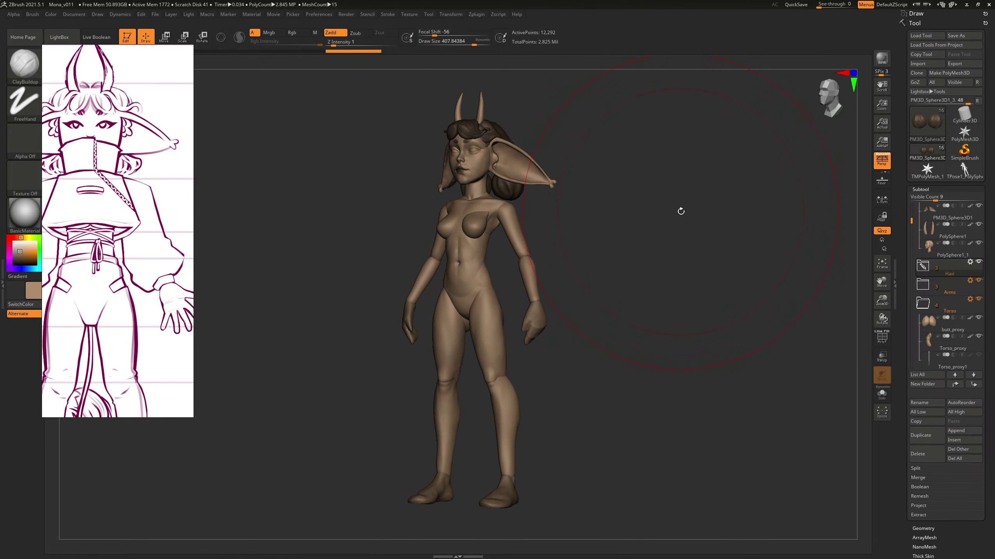
pyautogui.keyDown('shift'); pyautogui.moveTo(602, 199); pyautogui.dragTo(689, 256); pyautogui.keyUp('shift')
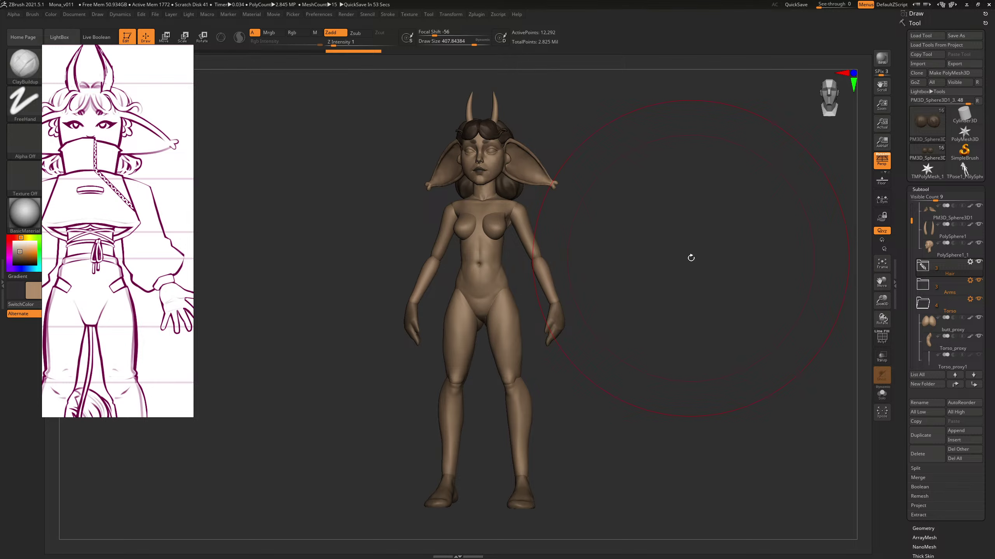
pyautogui.moveTo(644, 211); pyautogui.dragTo(650, 225)
pyautogui.moveTo(662, 232)
pyautogui.keyDown('alt'); pyautogui.mouseDown()
pyautogui.moveTo(688, 269)
pyautogui.moveTo(776, 151)
pyautogui.moveTo(734, 214)
pyautogui.mouseUp(); pyautogui.keyUp('alt')
pyautogui.press('b')
pyautogui.press('c')
pyautogui.press('b')
pyautogui.press('s')
pyautogui.moveTo(523, 318); pyautogui.dragTo(515, 317)
pyautogui.keyDown('alt'); pyautogui.click(515, 316); pyautogui.keyUp('alt')
# Step: Refine the torso around the waist and hips with the ClayBuildup brush at draw sizes between about 61 and 83
pyautogui.moveTo(584, 277)
pyautogui.mouseDown()
pyautogui.moveTo(605, 278)
pyautogui.moveTo(549, 297)
pyautogui.moveTo(548, 307)
pyautogui.moveTo(554, 292)
pyautogui.moveTo(546, 306)
pyautogui.mouseUp()
pyautogui.press('s')
pyautogui.press('s')
pyautogui.moveTo(592, 283); pyautogui.dragTo(567, 285)
pyautogui.press('s')
pyautogui.moveTo(554, 303); pyautogui.dragTo(546, 295)
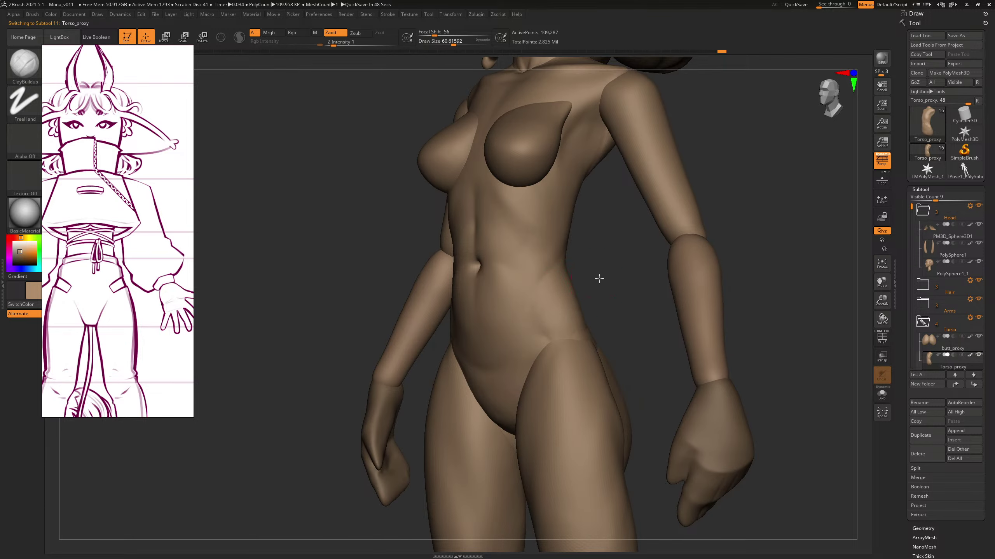
pyautogui.moveTo(599, 278); pyautogui.dragTo(564, 299)
pyautogui.moveTo(622, 266)
pyautogui.mouseDown()
pyautogui.moveTo(594, 274)
pyautogui.moveTo(624, 262)
pyautogui.moveTo(610, 321)
pyautogui.mouseUp()
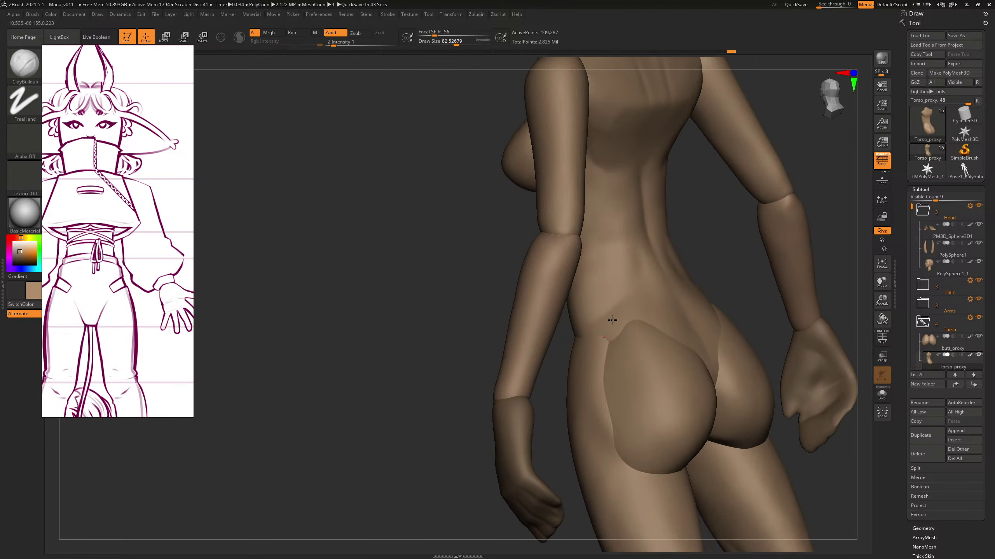
# Step: Frame the whole figure, reposition the reference line art lower beside it and collapse all subtool folders
pyautogui.moveTo(454, 335); pyautogui.dragTo(616, 212)
pyautogui.moveTo(734, 273)
pyautogui.keyDown('shift'); pyautogui.mouseDown()
pyautogui.moveTo(744, 282)
pyautogui.moveTo(697, 260)
pyautogui.moveTo(718, 276)
pyautogui.mouseUp(); pyautogui.keyUp('shift')
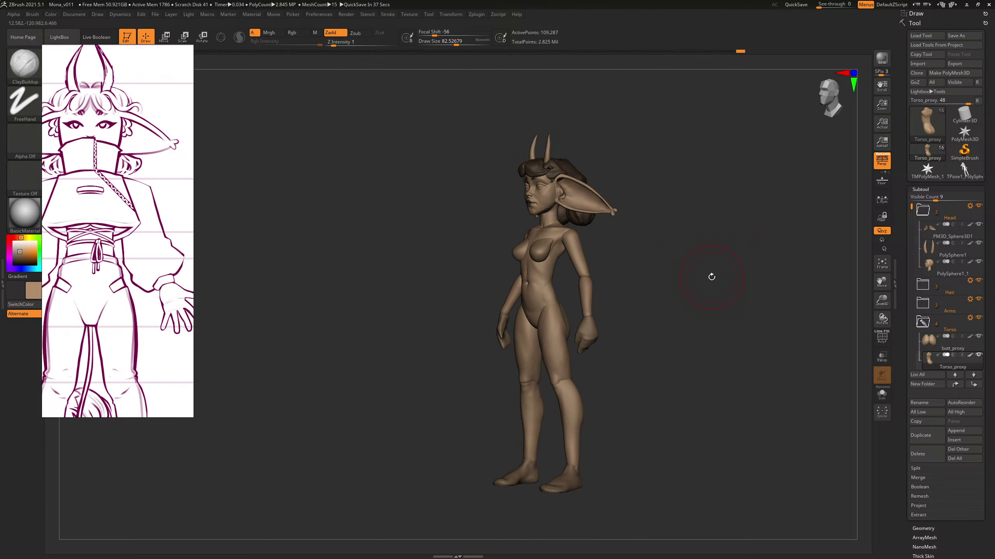
pyautogui.moveTo(135, 185)
pyautogui.mouseDown()
pyautogui.moveTo(170, 306)
pyautogui.moveTo(151, 252)
pyautogui.mouseUp()
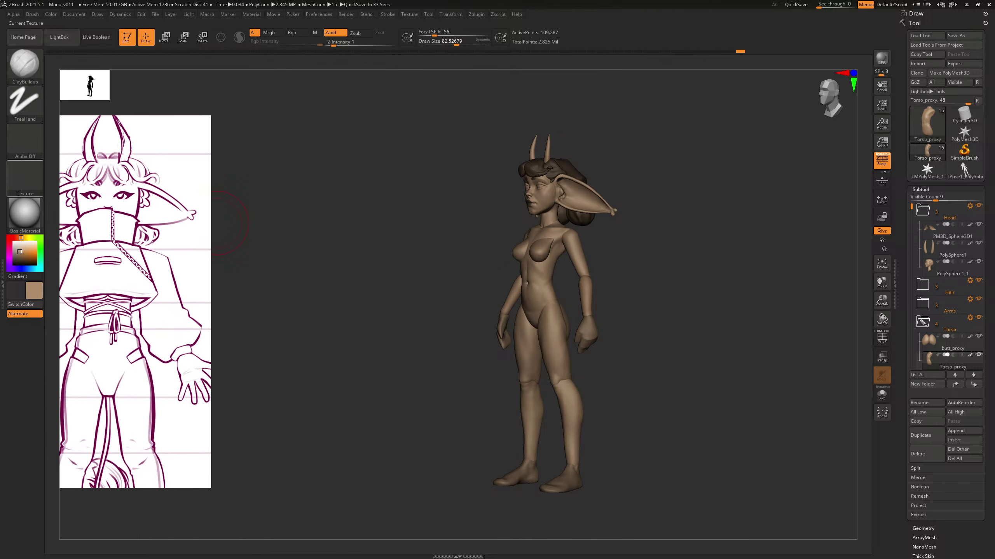
pyautogui.click(922, 209)
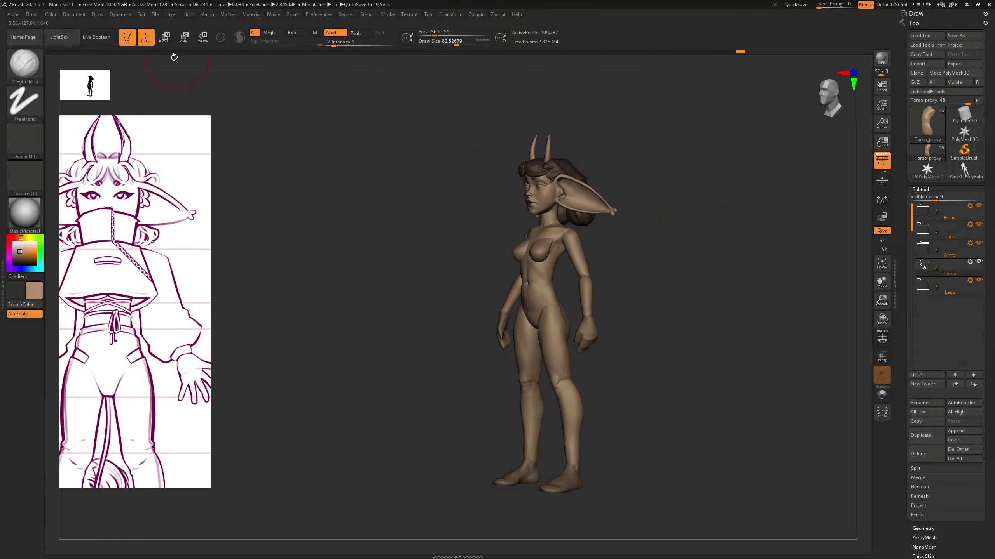
# Step: Enlarge the silhouette thumbnail, place the reference line art below it and frame the full figure from the front
pyautogui.moveTo(108, 100)
pyautogui.mouseDown()
pyautogui.moveTo(182, 148)
pyautogui.moveTo(110, 97)
pyautogui.moveTo(329, 180)
pyautogui.mouseUp()
pyautogui.moveTo(94, 191)
pyautogui.mouseDown(button='right')
pyautogui.moveTo(117, 298)
pyautogui.moveTo(102, 294)
pyautogui.mouseUp(button='right')
pyautogui.keyDown('shift'); pyautogui.moveTo(778, 272); pyautogui.dragTo(755, 273); pyautogui.keyUp('shift')
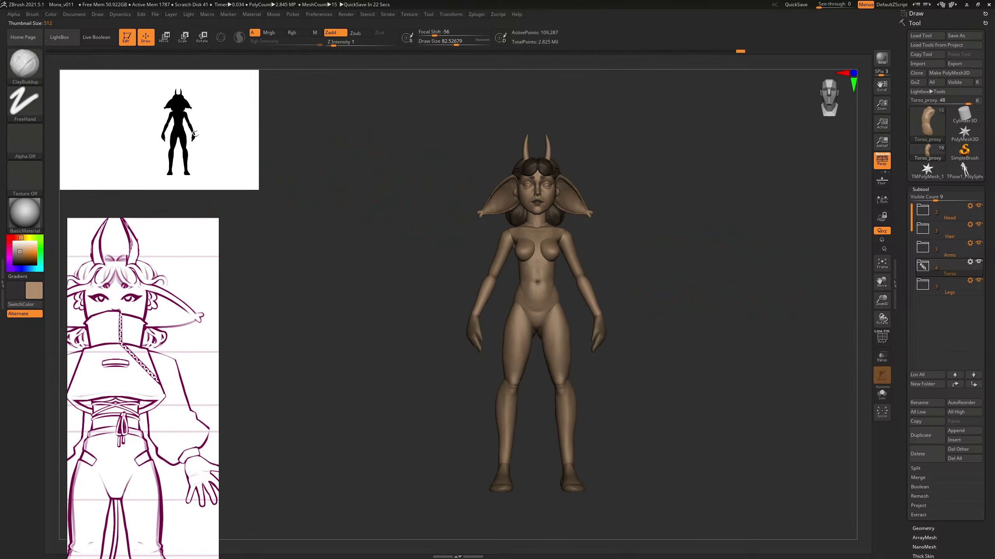
pyautogui.keyDown('alt'); pyautogui.moveTo(704, 241); pyautogui.dragTo(648, 272); pyautogui.keyUp('alt')
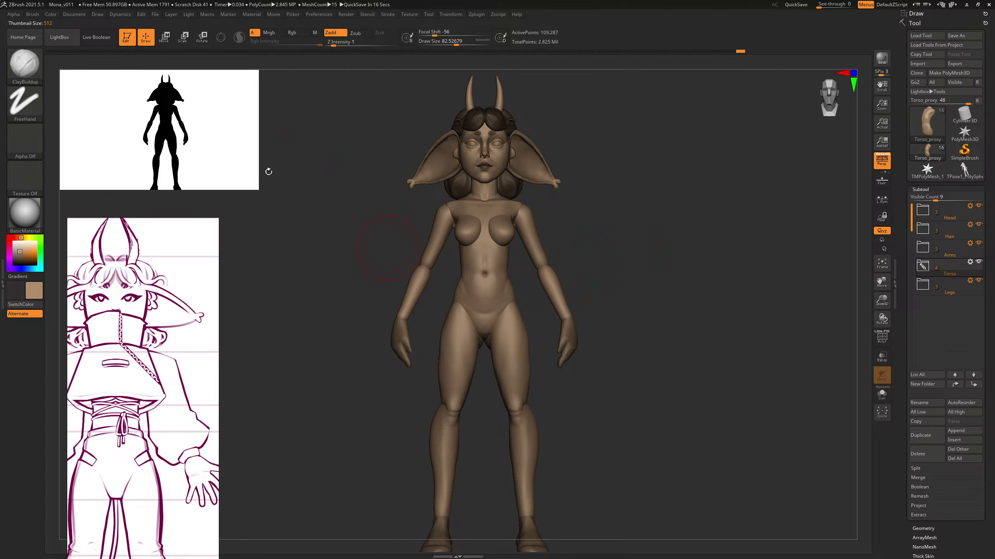
pyautogui.moveTo(682, 222); pyautogui.dragTo(685, 225)
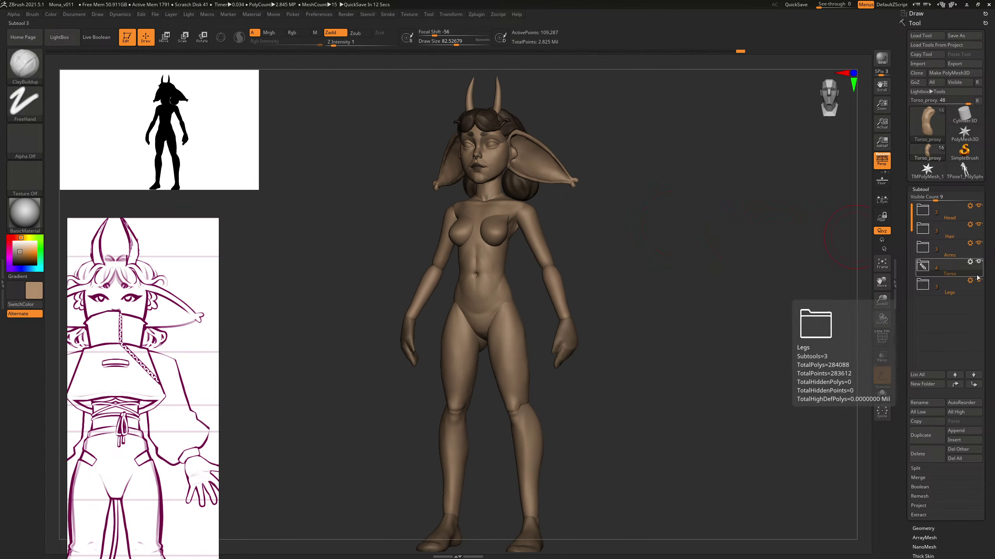
# Step: Hide the Arms subtool folder and check the body's profile from the side
pyautogui.click(979, 244)
pyautogui.moveTo(615, 311); pyautogui.dragTo(690, 293)
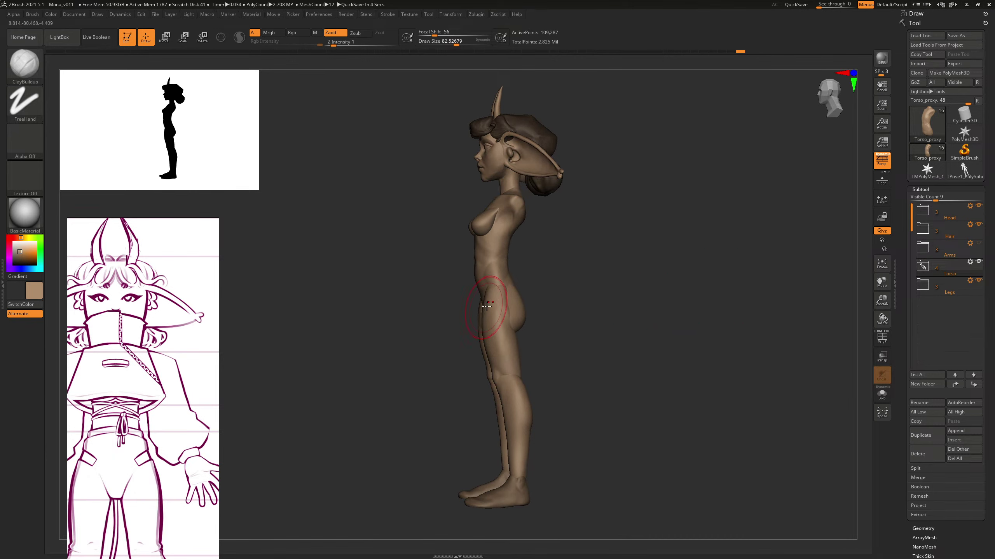
pyautogui.moveTo(681, 332); pyautogui.dragTo(676, 331)
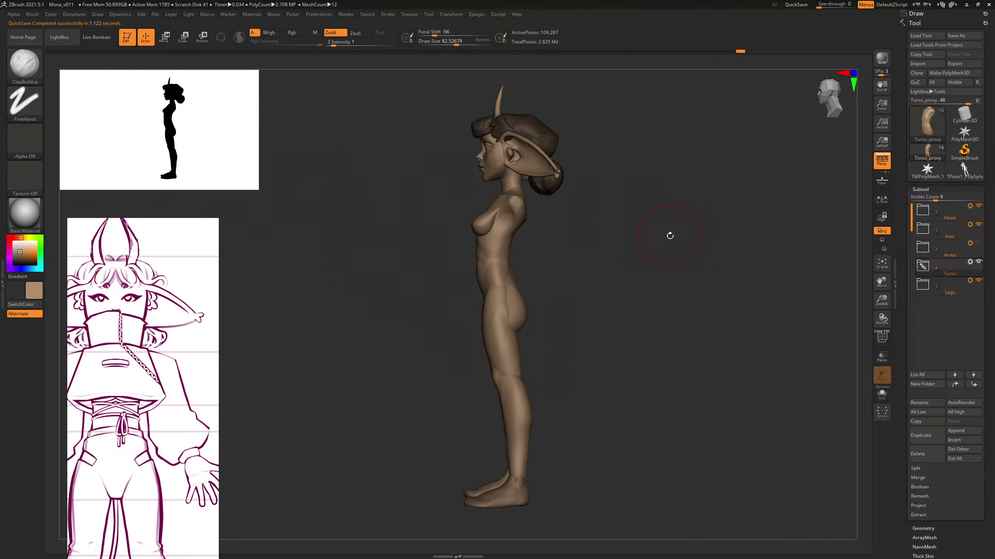
# Step: Adjust the thigh's side profile with the Move brush at a draw size of about 294
pyautogui.keyDown('alt'); pyautogui.click(501, 351); pyautogui.keyUp('alt')
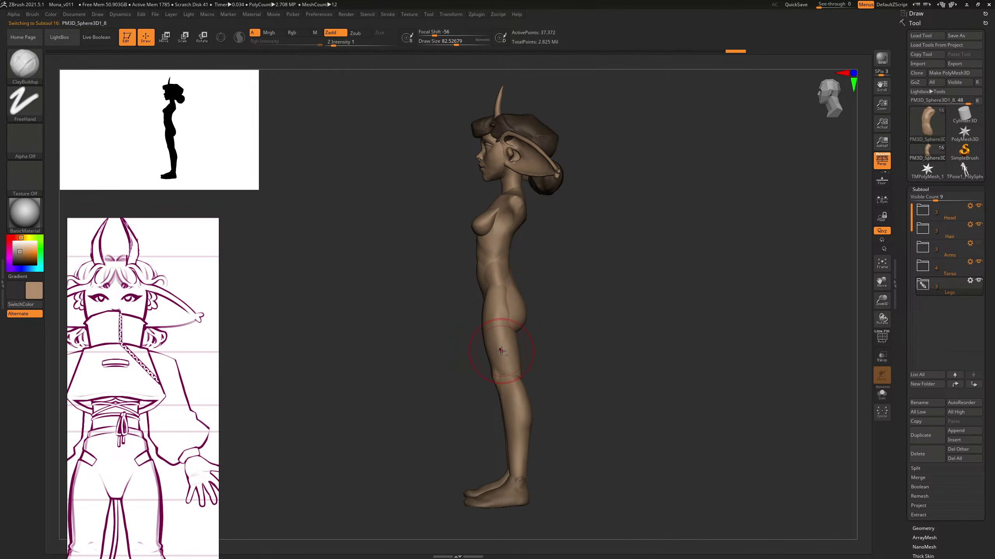
pyautogui.press('b')
pyautogui.press('m')
pyautogui.press('v')
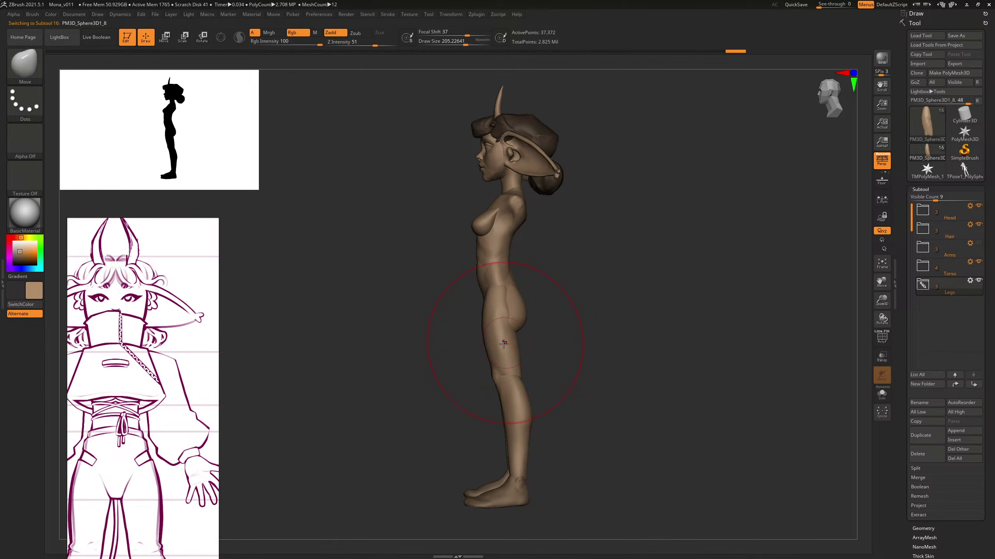
pyautogui.press('s')
pyautogui.moveTo(493, 351); pyautogui.dragTo(510, 349)
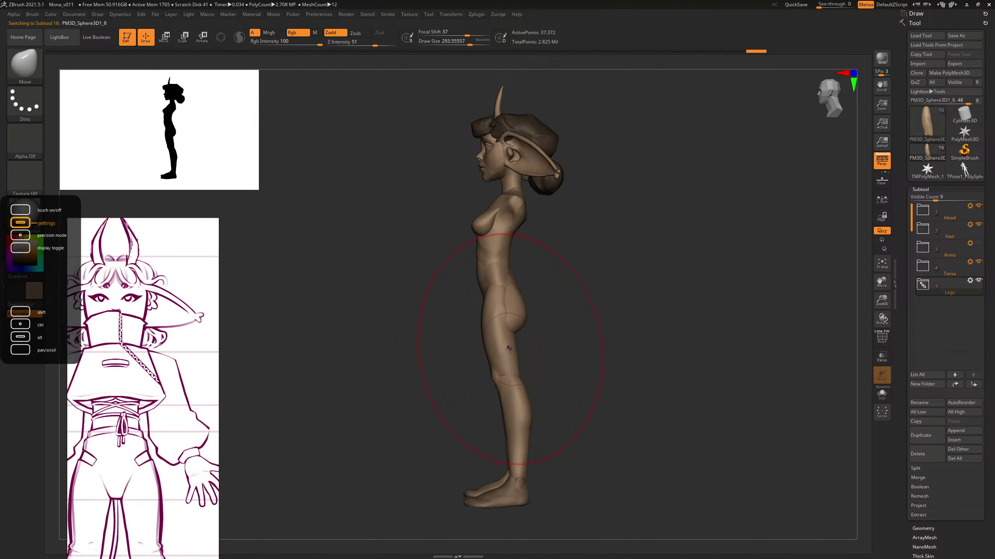
pyautogui.press('ctrl')
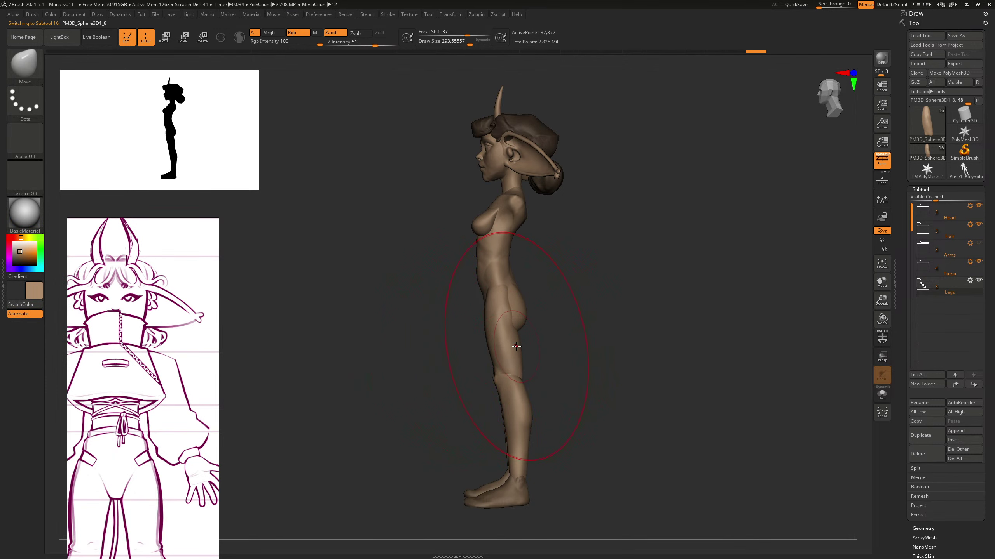
# Step: Try to reshape the lower leg's side profile with the Move brush
pyautogui.keyDown('alt'); pyautogui.click(518, 431); pyautogui.keyUp('alt')
pyautogui.moveTo(531, 420); pyautogui.dragTo(514, 415)
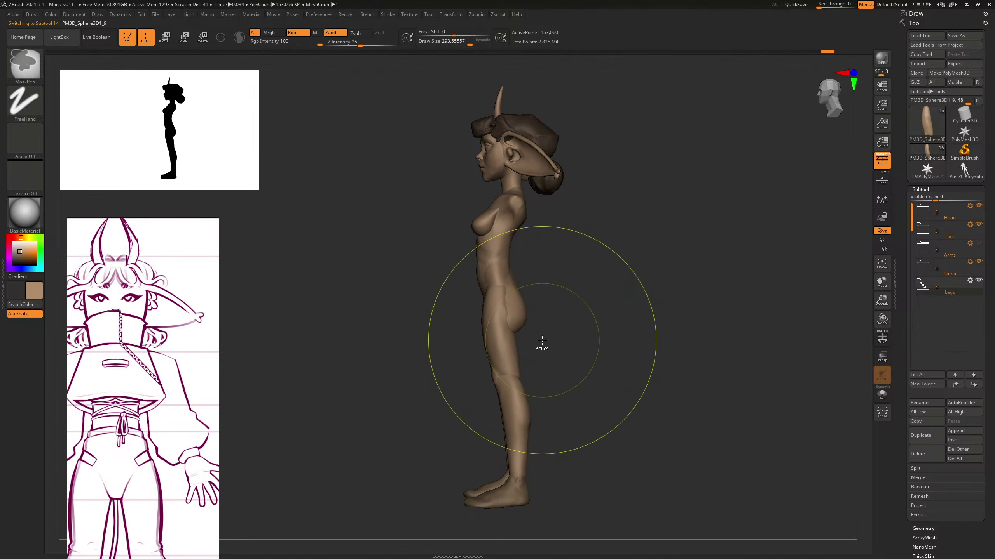
pyautogui.hotkey('ctrl', 'z')
# Step: Refine the backs of the thighs between the buttocks and knees with the ClayBuildup brush at a draw size of about 79
pyautogui.moveTo(567, 315); pyautogui.dragTo(631, 312)
pyautogui.moveTo(631, 313)
pyautogui.keyDown('alt'); pyautogui.mouseDown()
pyautogui.moveTo(659, 325)
pyautogui.moveTo(685, 319)
pyautogui.mouseUp(); pyautogui.keyUp('alt')
pyautogui.press('b')
pyautogui.press('c')
pyautogui.press('b')
pyautogui.keyDown('alt'); pyautogui.click(599, 272); pyautogui.keyUp('alt')
pyautogui.press('s')
pyautogui.moveTo(602, 271); pyautogui.dragTo(591, 264)
pyautogui.press('s')
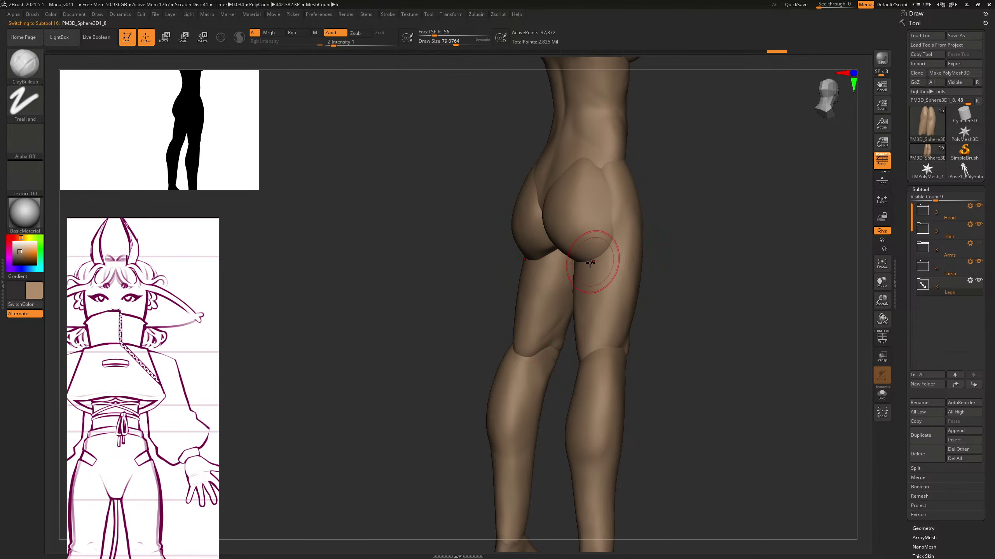
pyautogui.moveTo(673, 249); pyautogui.dragTo(583, 302)
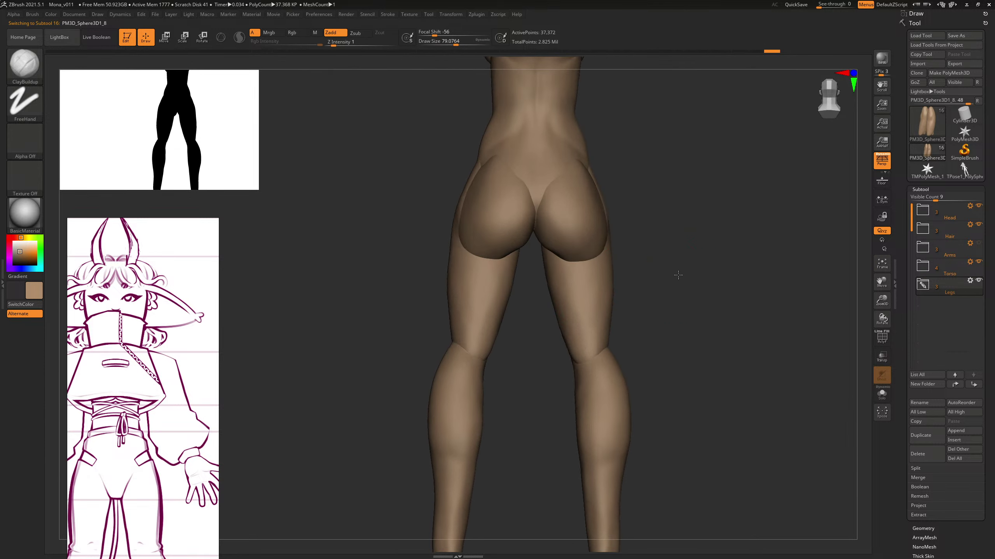
pyautogui.moveTo(678, 275); pyautogui.dragTo(657, 277)
pyautogui.moveTo(585, 346); pyautogui.dragTo(582, 338)
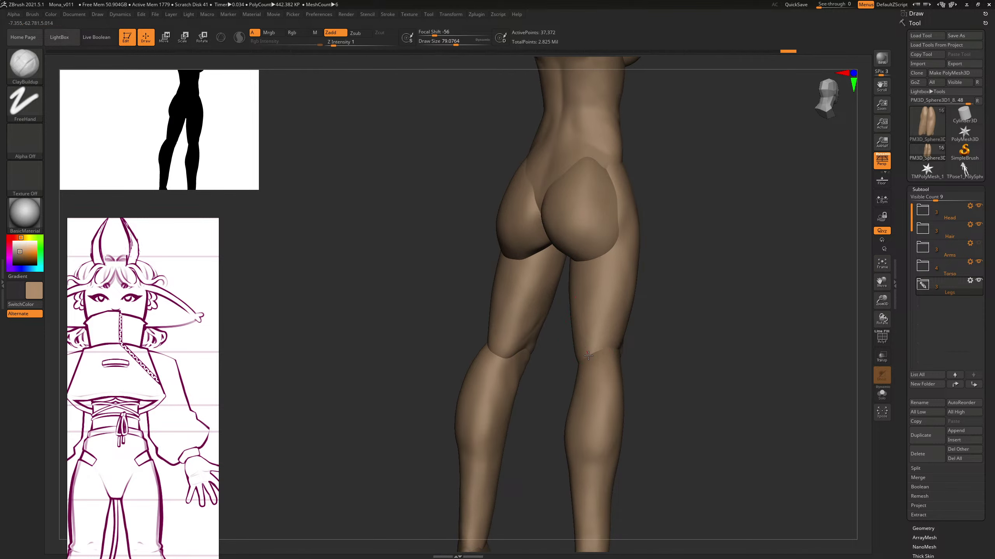
# Step: Try to reshape the back of the thigh in side view with the Move brush at a draw size of about 155
pyautogui.moveTo(738, 248); pyautogui.dragTo(703, 244)
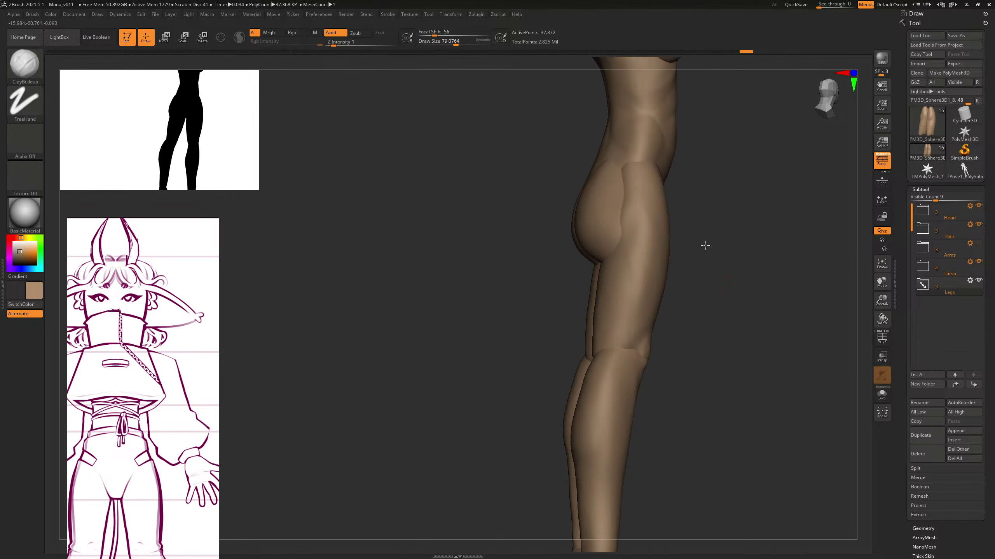
pyautogui.moveTo(779, 245)
pyautogui.mouseDown()
pyautogui.moveTo(682, 256)
pyautogui.moveTo(649, 297)
pyautogui.moveTo(726, 251)
pyautogui.moveTo(732, 259)
pyautogui.moveTo(699, 269)
pyautogui.moveTo(735, 269)
pyautogui.moveTo(723, 267)
pyautogui.mouseUp()
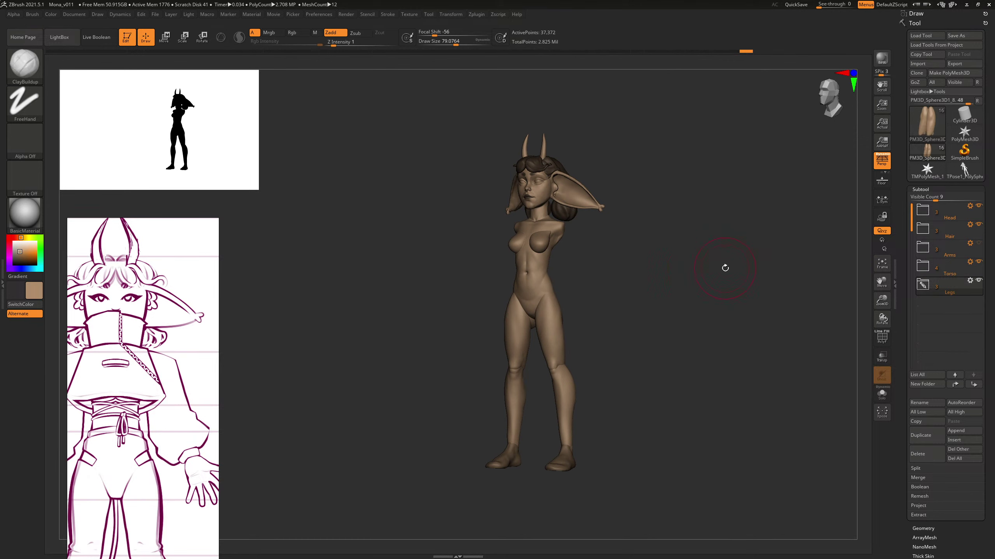
pyautogui.moveTo(722, 270); pyautogui.dragTo(708, 269)
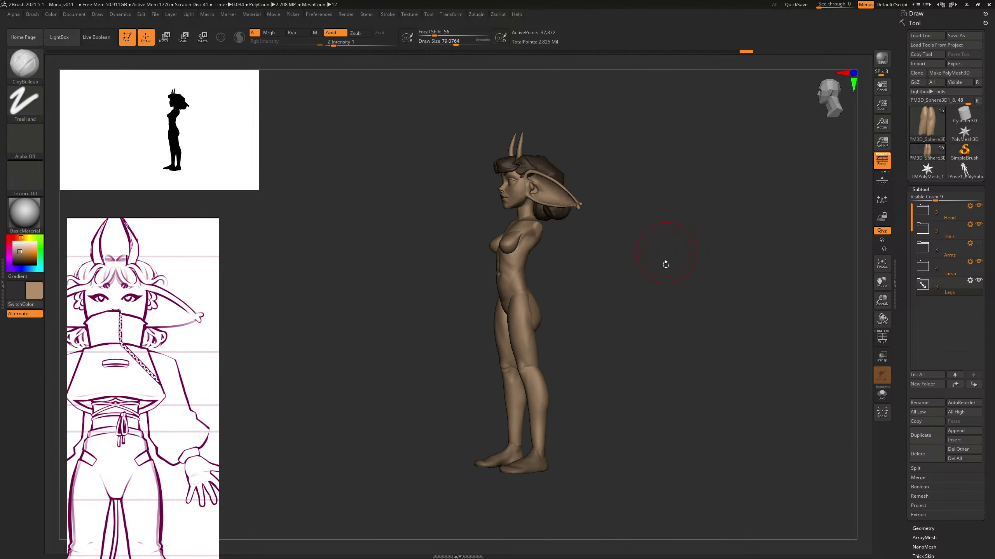
pyautogui.moveTo(697, 270); pyautogui.dragTo(693, 291)
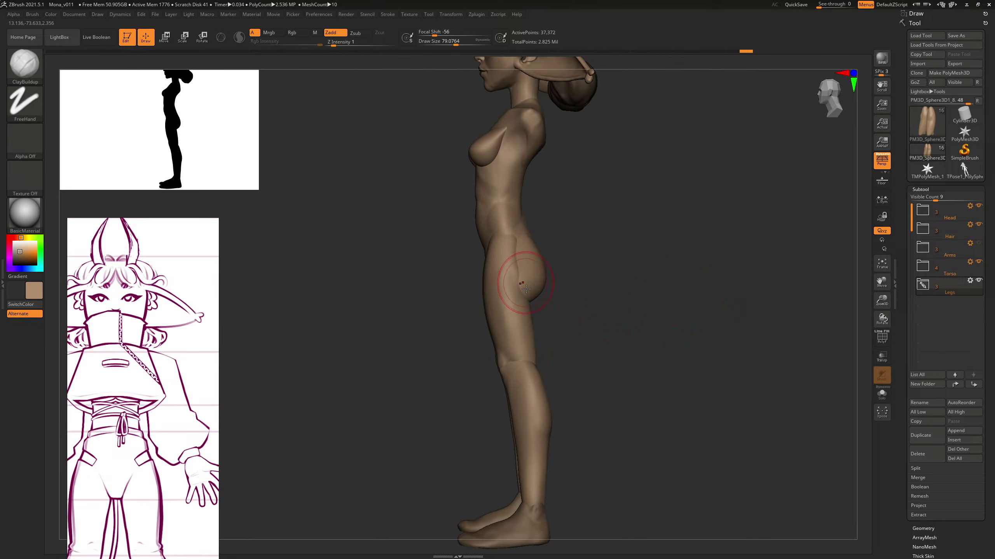
pyautogui.press('b')
pyautogui.press('m')
pyautogui.press('v')
pyautogui.press(']')
pyautogui.press(']')
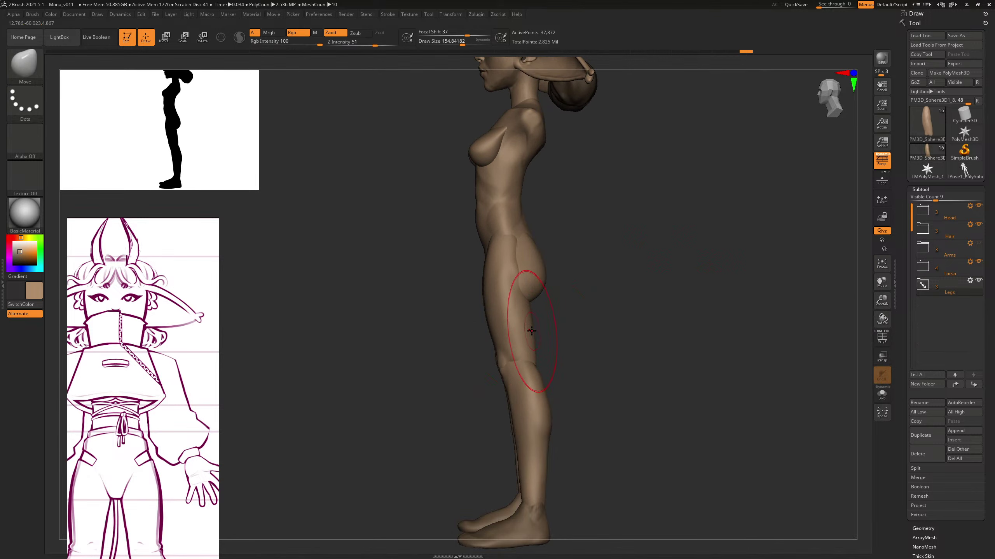
pyautogui.press('[')
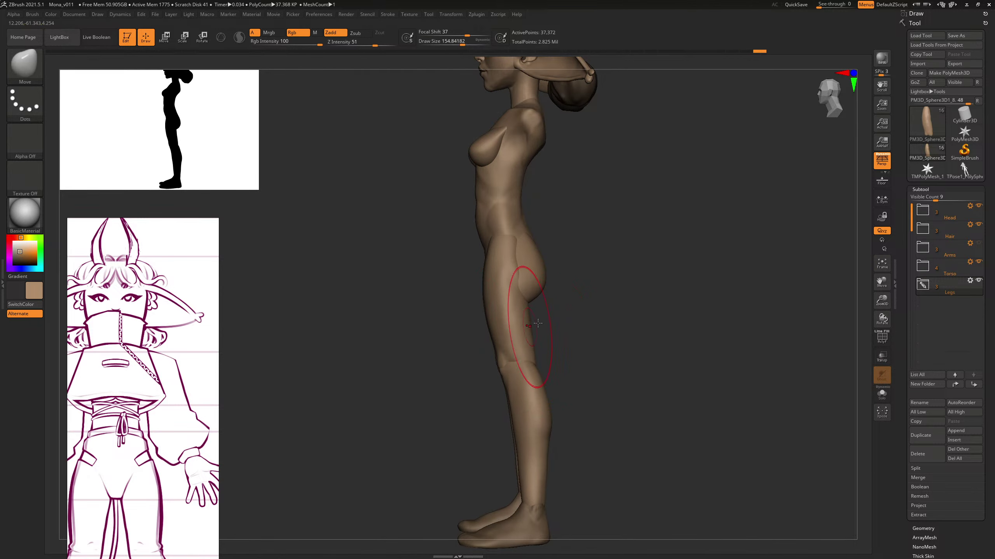
pyautogui.keyDown('alt'); pyautogui.moveTo(684, 297); pyautogui.dragTo(618, 318); pyautogui.keyUp('alt')
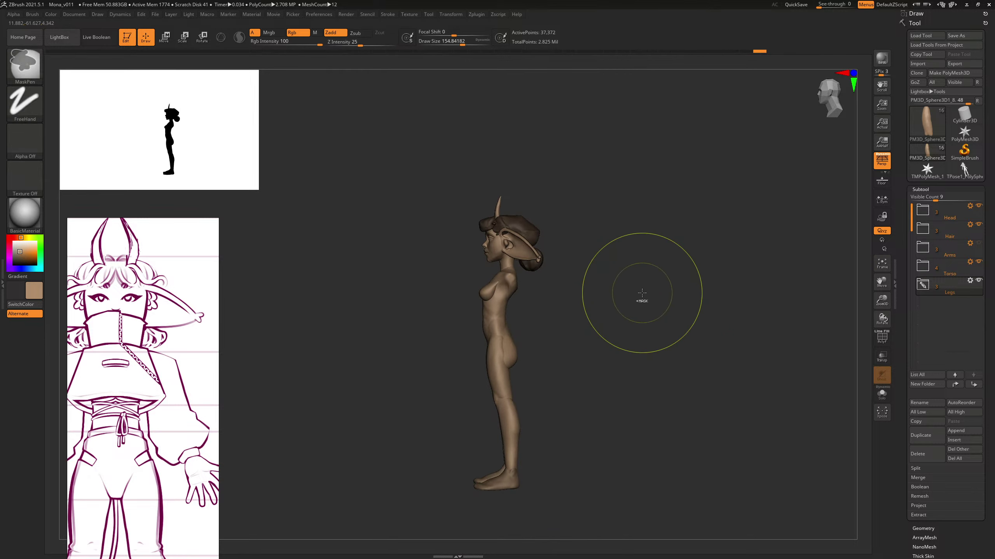
pyautogui.moveTo(639, 300)
pyautogui.keyDown('alt'); pyautogui.mouseDown()
pyautogui.moveTo(615, 288)
pyautogui.moveTo(637, 298)
pyautogui.moveTo(631, 290)
pyautogui.mouseUp(); pyautogui.keyUp('alt')
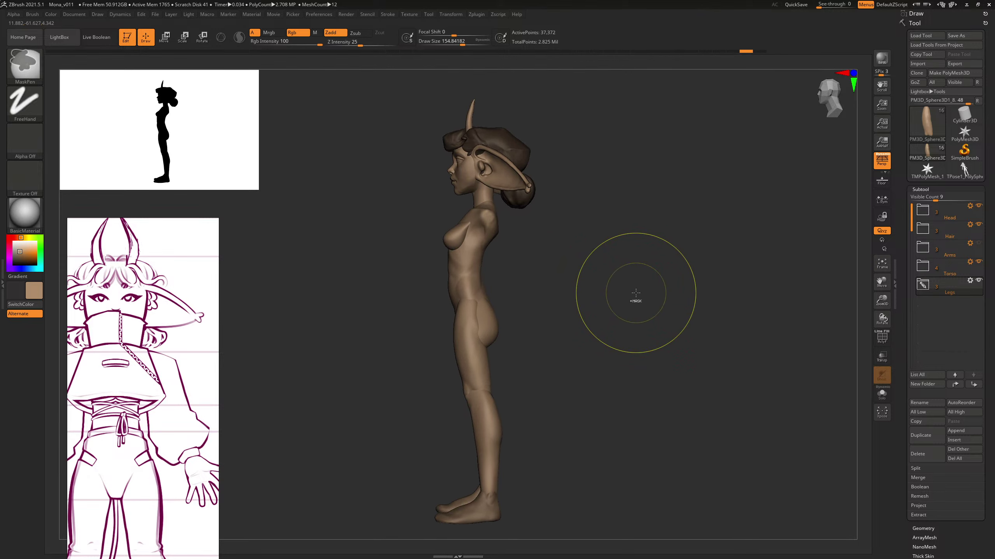
pyautogui.moveTo(752, 52)
pyautogui.mouseDown()
pyautogui.moveTo(768, 56)
pyautogui.moveTo(749, 59)
pyautogui.mouseUp()
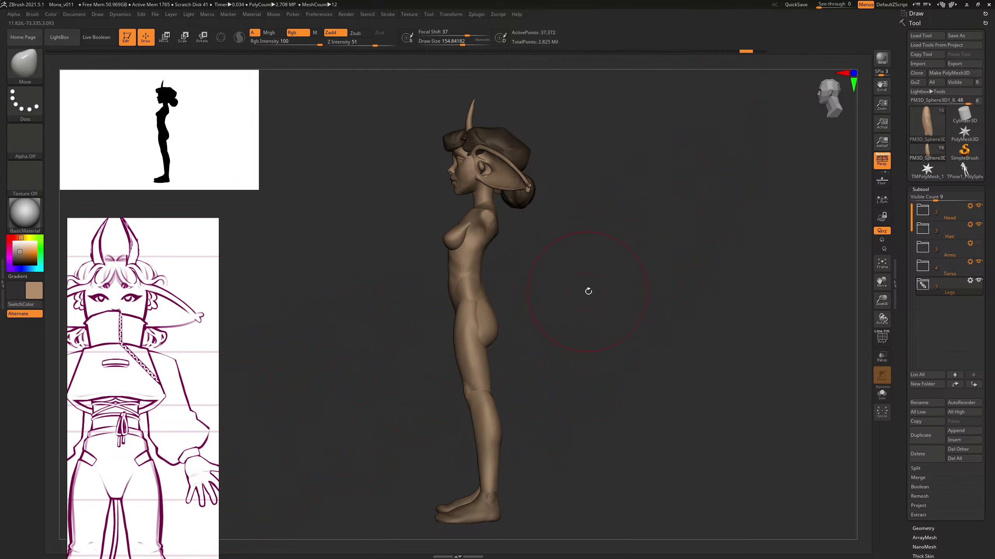
# Step: Bring the side-view line art into the reference window and enlarge the window over the side view of the figure
pyautogui.moveTo(588, 291); pyautogui.dragTo(582, 296)
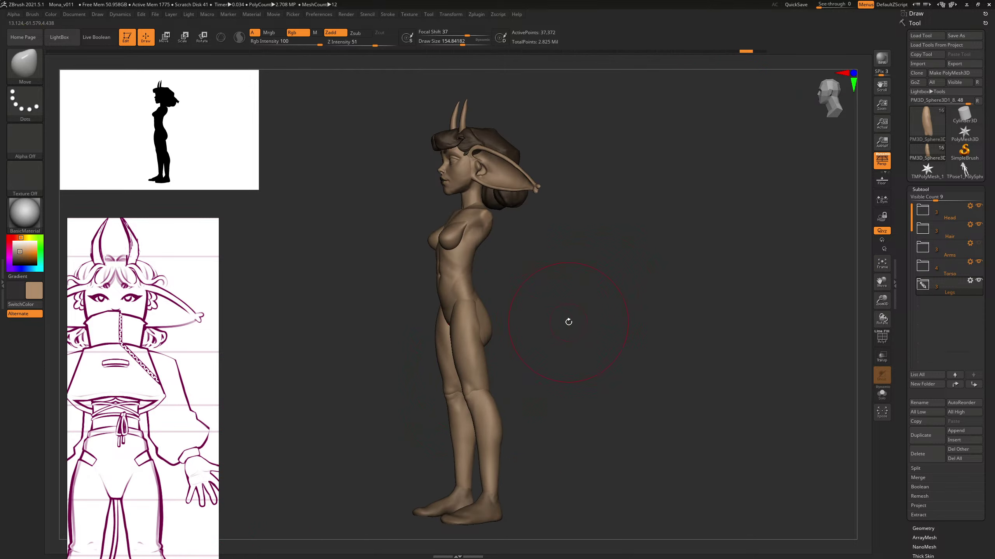
pyautogui.keyDown('shift'); pyautogui.moveTo(571, 253); pyautogui.dragTo(553, 260); pyautogui.keyUp('shift')
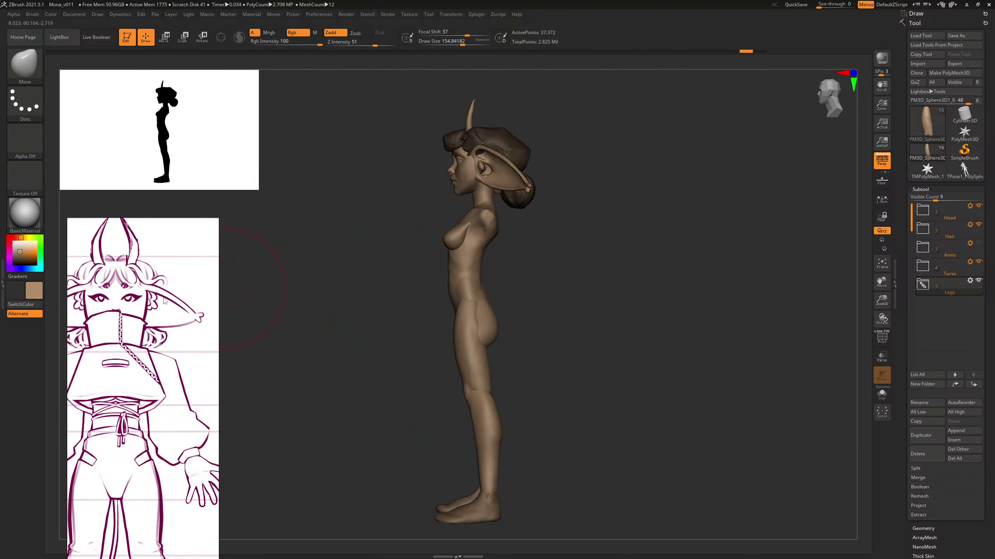
pyautogui.scroll(-5, 164, 300)
pyautogui.moveTo(173, 309); pyautogui.dragTo(142, 330, button='middle')
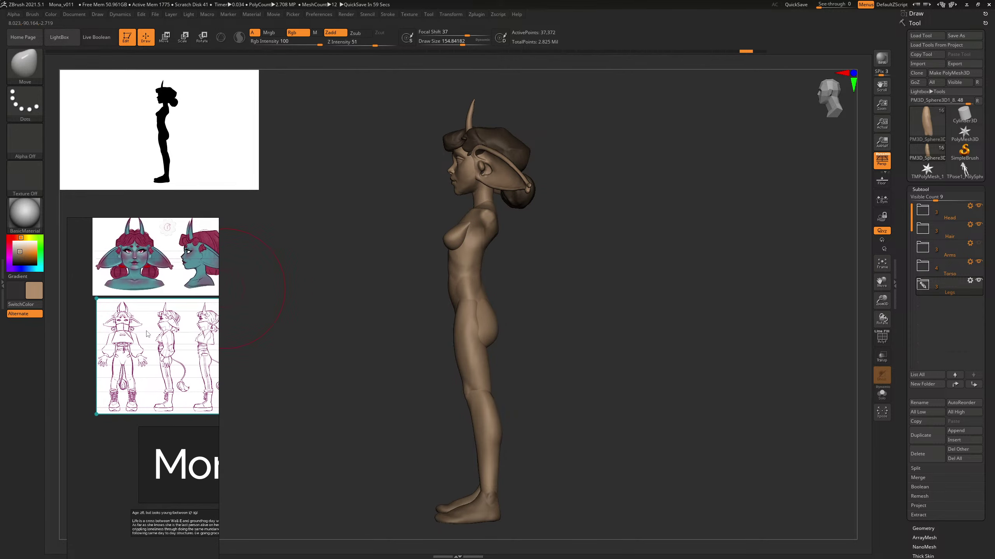
pyautogui.moveTo(142, 330); pyautogui.dragTo(455, 262, button='right')
pyautogui.scroll(5, 483, 295)
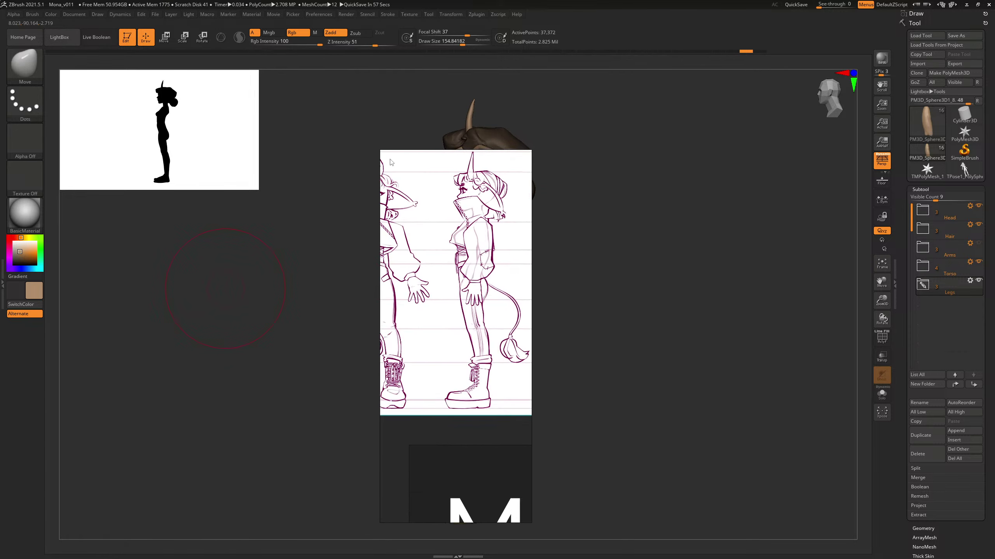
pyautogui.moveTo(380, 151); pyautogui.dragTo(242, 57)
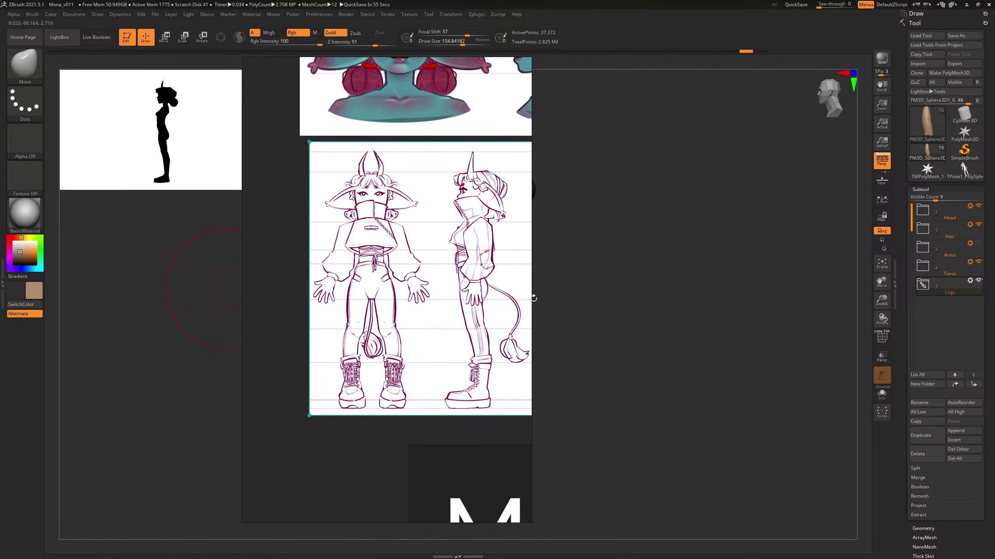
pyautogui.scroll(8, 427, 311)
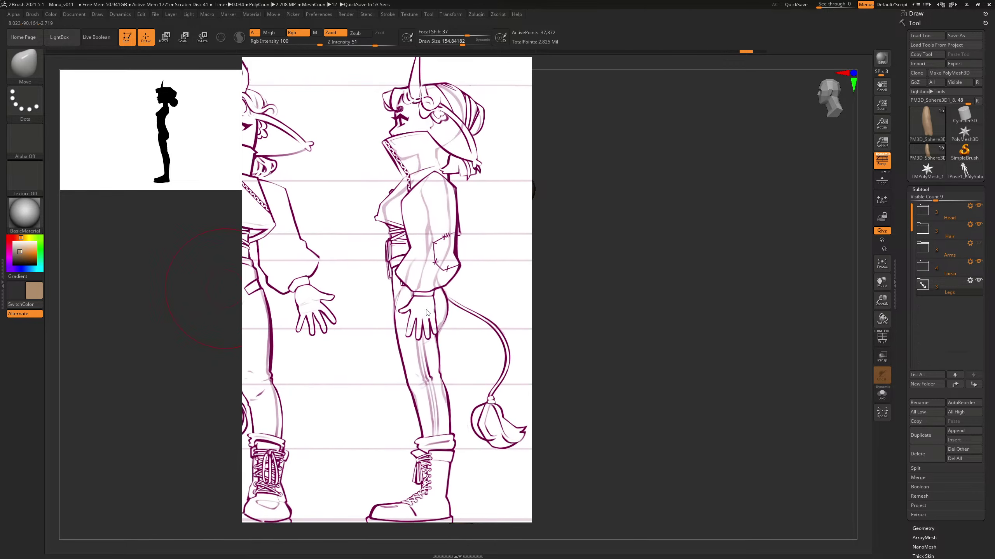
# Step: Take the reference window out of always-on-top mode and set See-through to 40
pyautogui.hotkey('ctrl', 'shift', 'a')
pyautogui.click(782, 251)
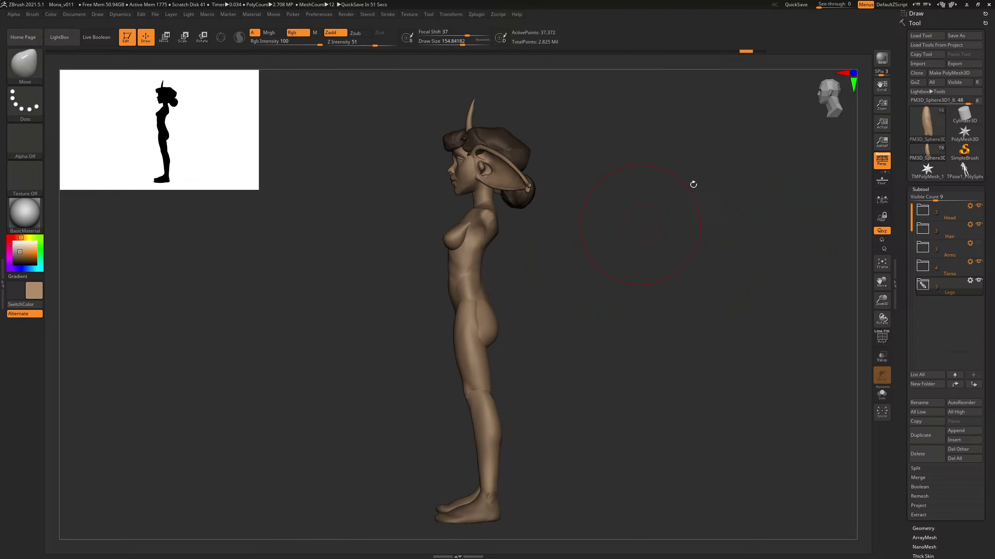
pyautogui.moveTo(819, 7); pyautogui.dragTo(833, 6)
# Step: Align the figure over the side-view line art and hide the Hair subtool folder
pyautogui.keyDown('alt'); pyautogui.moveTo(687, 277); pyautogui.dragTo(636, 272); pyautogui.keyUp('alt')
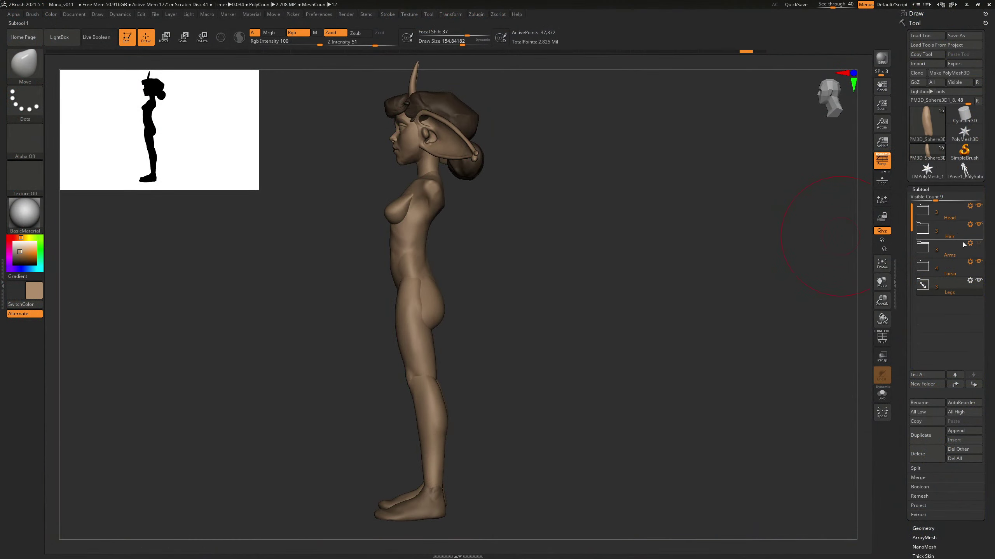
pyautogui.moveTo(981, 230)
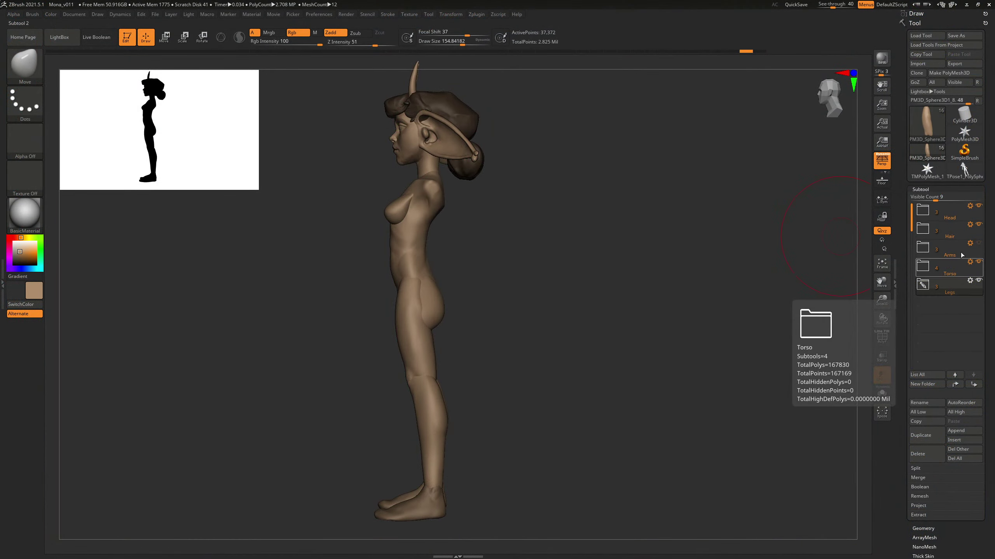
pyautogui.click(981, 225)
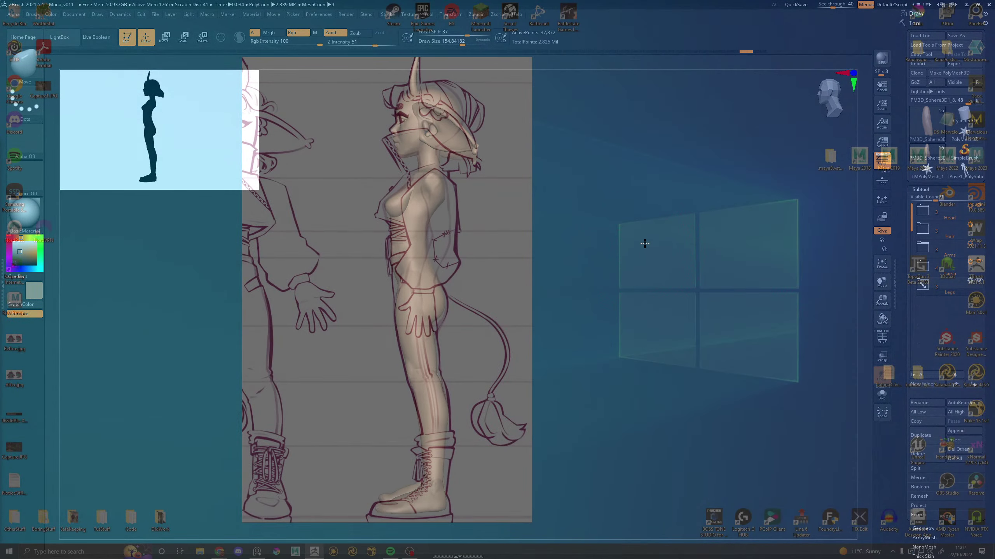
pyautogui.moveTo(648, 239); pyautogui.dragTo(649, 244)
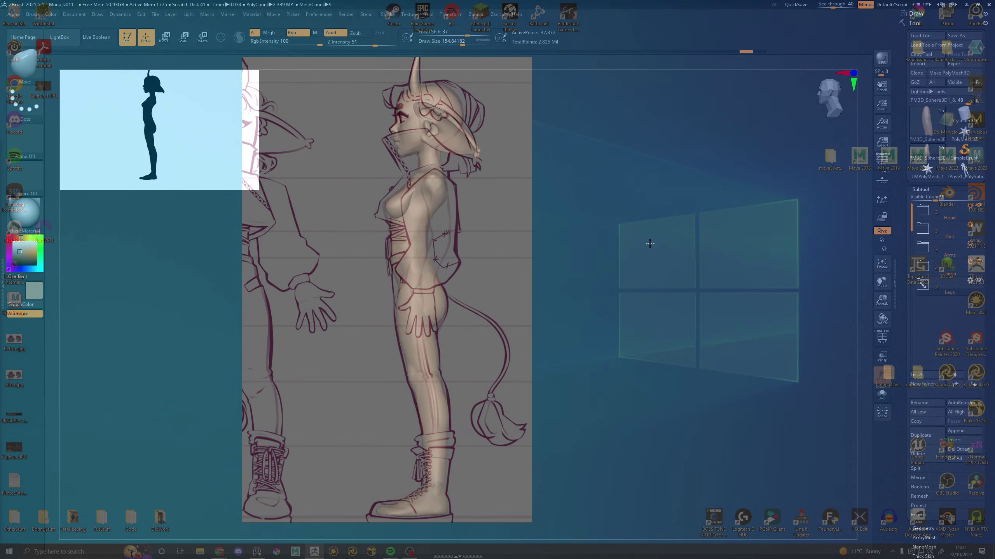
# Step: Adjust the lower leg to the side-view line art with the Move brush at a draw size of about 161
pyautogui.moveTo(409, 430); pyautogui.dragTo(408, 433)
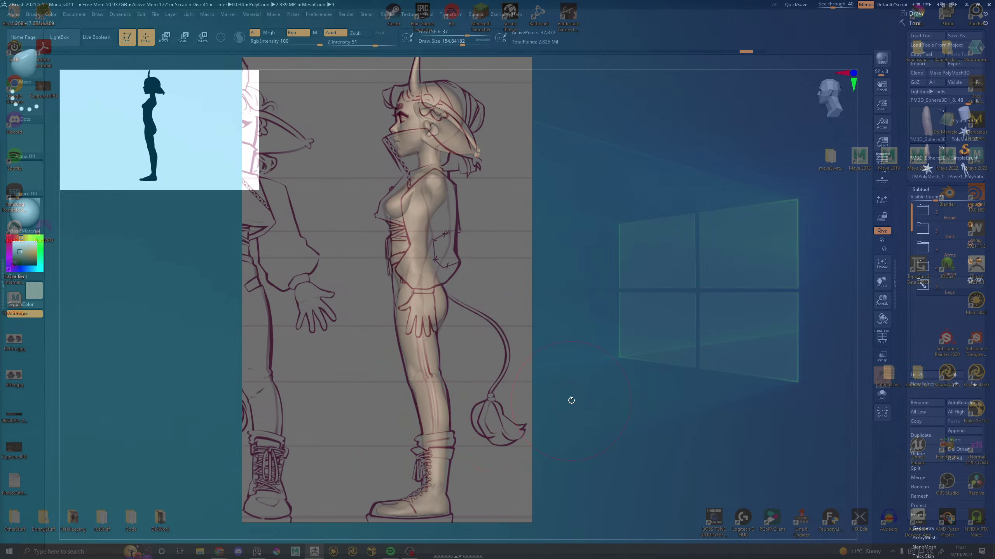
pyautogui.press('b')
pyautogui.press('m')
pyautogui.press('v')
pyautogui.moveTo(425, 420); pyautogui.dragTo(426, 430)
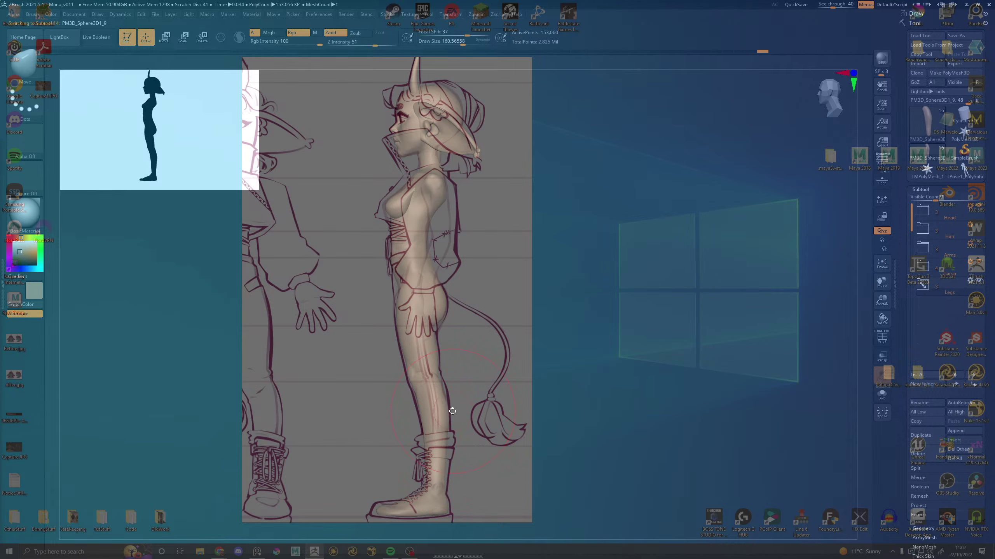
# Step: Select the upper-leg subtool, set See-through to 0 and turn perspective on
pyautogui.keyDown('alt'); pyautogui.click(393, 198); pyautogui.keyUp('alt')
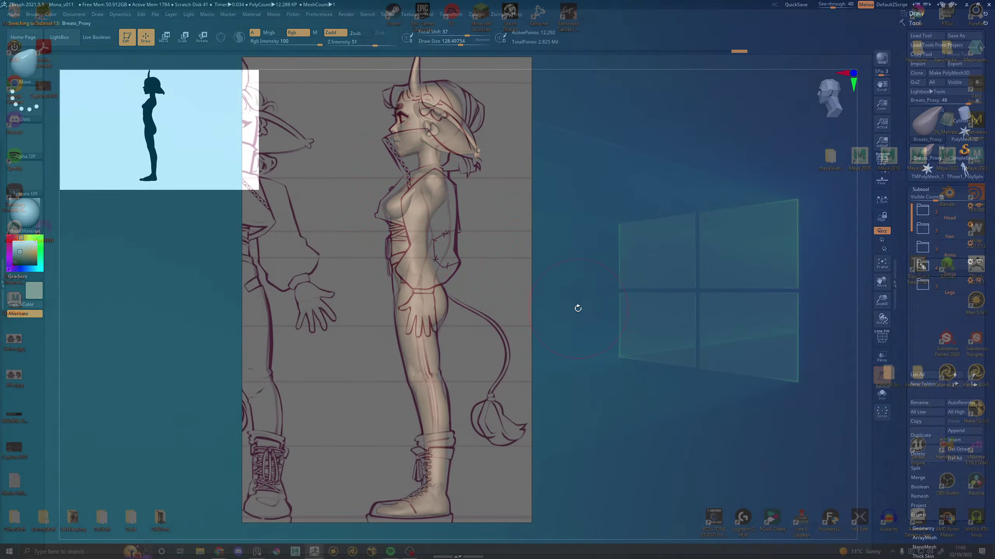
pyautogui.keyDown('alt'); pyautogui.click(431, 352); pyautogui.keyUp('alt')
pyautogui.moveTo(814, 39)
pyautogui.mouseDown()
pyautogui.moveTo(845, 40)
pyautogui.moveTo(811, 39)
pyautogui.mouseUp()
pyautogui.keyDown('shift'); pyautogui.moveTo(652, 237); pyautogui.dragTo(676, 267); pyautogui.keyUp('shift')
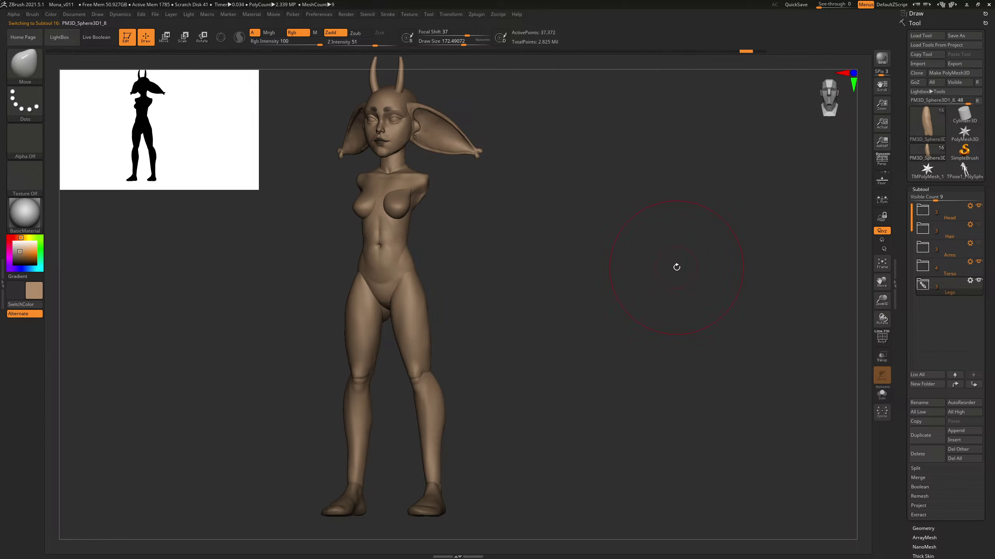
pyautogui.click(882, 160)
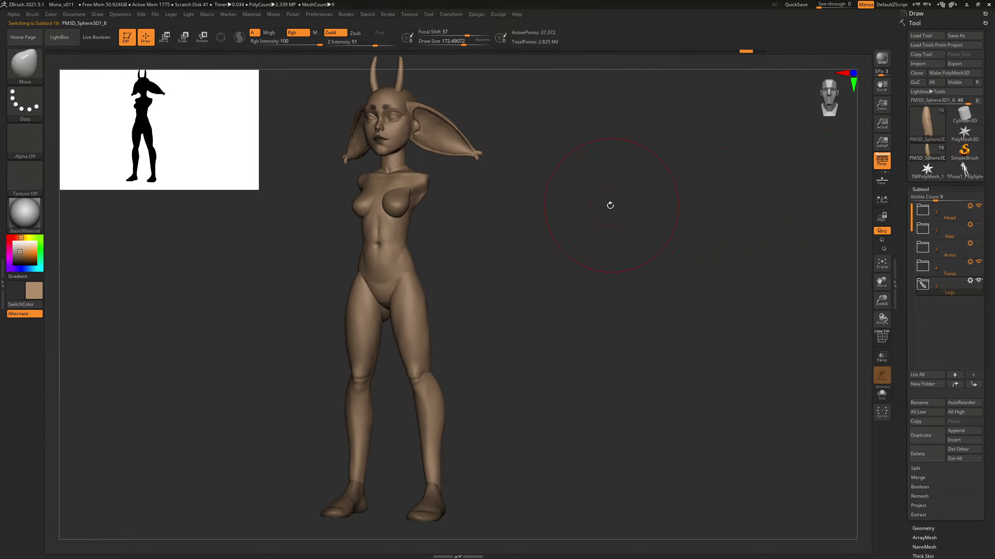
pyautogui.keyDown('alt'); pyautogui.moveTo(608, 204); pyautogui.dragTo(666, 228); pyautogui.keyUp('alt')
# Step: Save the project as a new version named Mona_v012.ZPR in the Blockout folder
pyautogui.hotkey('ctrl', 's')
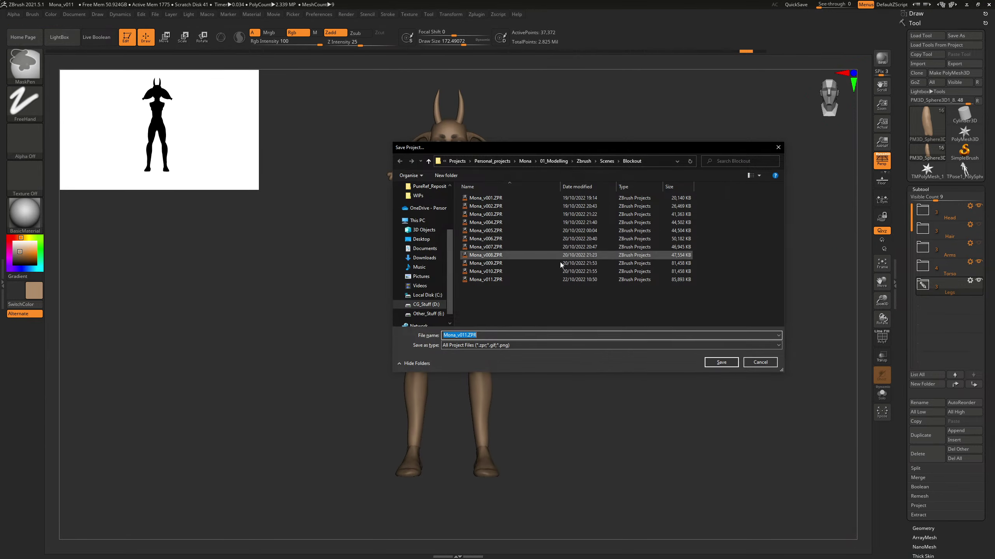
pyautogui.click(466, 335)
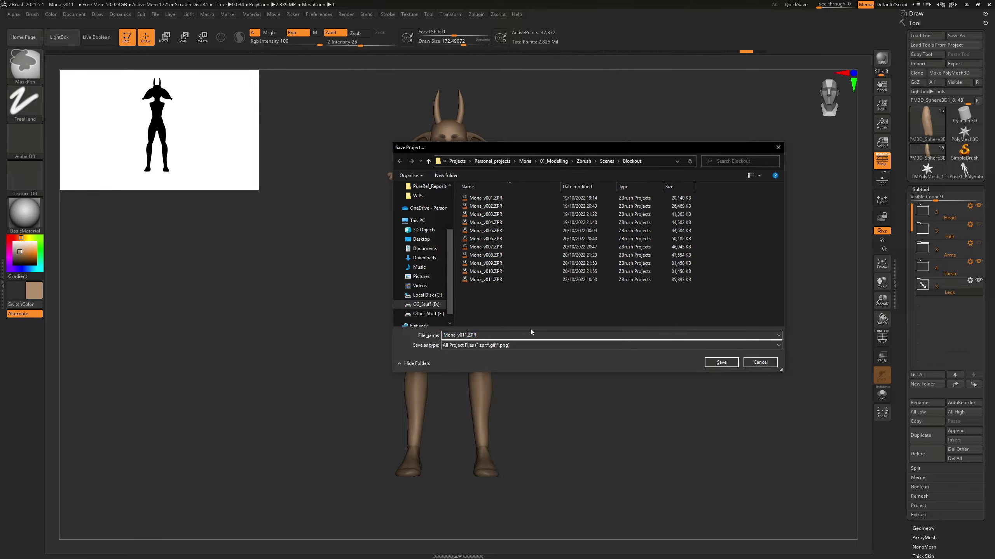
pyautogui.press('BackSpace')
pyautogui.write('2')
pyautogui.press('Return')
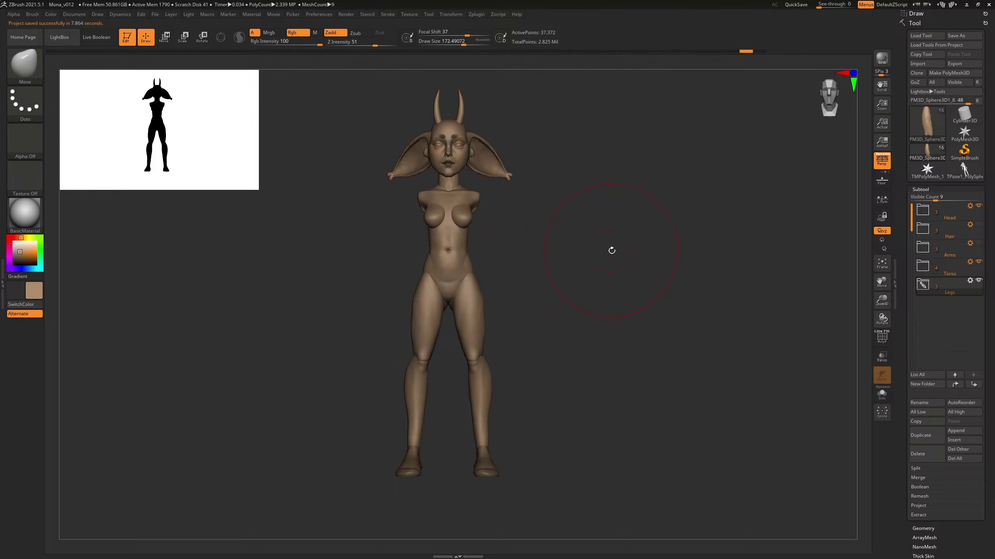
# Step: Build up and smooth the outer upper thigh beside the buttock with the ClayBuildup brush, reducing the draw size to about 83
pyautogui.keyDown('shift'); pyautogui.moveTo(611, 250); pyautogui.dragTo(570, 248); pyautogui.keyUp('shift')
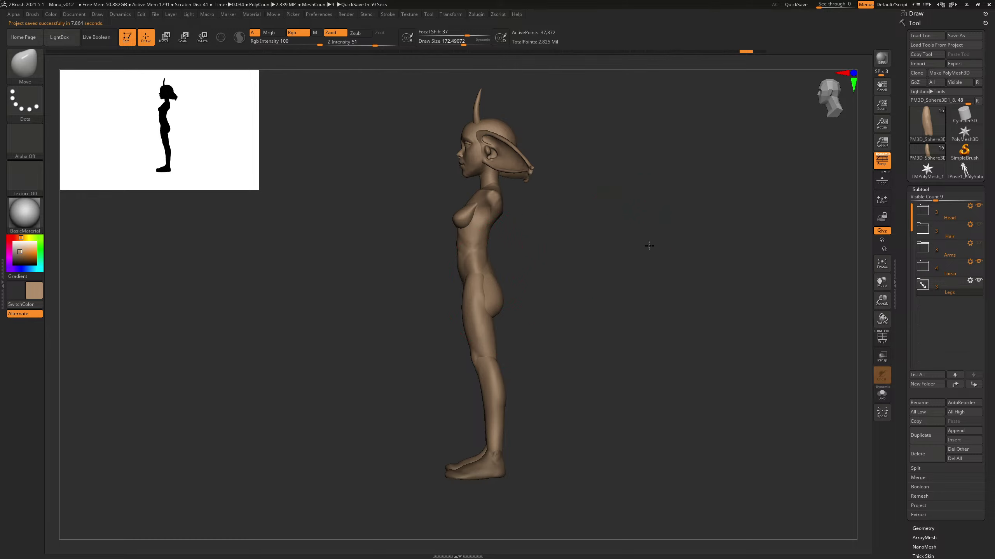
pyautogui.moveTo(649, 245)
pyautogui.keyDown('alt'); pyautogui.mouseDown()
pyautogui.moveTo(582, 244)
pyautogui.moveTo(633, 244)
pyautogui.moveTo(615, 248)
pyautogui.moveTo(655, 293)
pyautogui.moveTo(644, 253)
pyautogui.moveTo(651, 258)
pyautogui.mouseUp(); pyautogui.keyUp('alt')
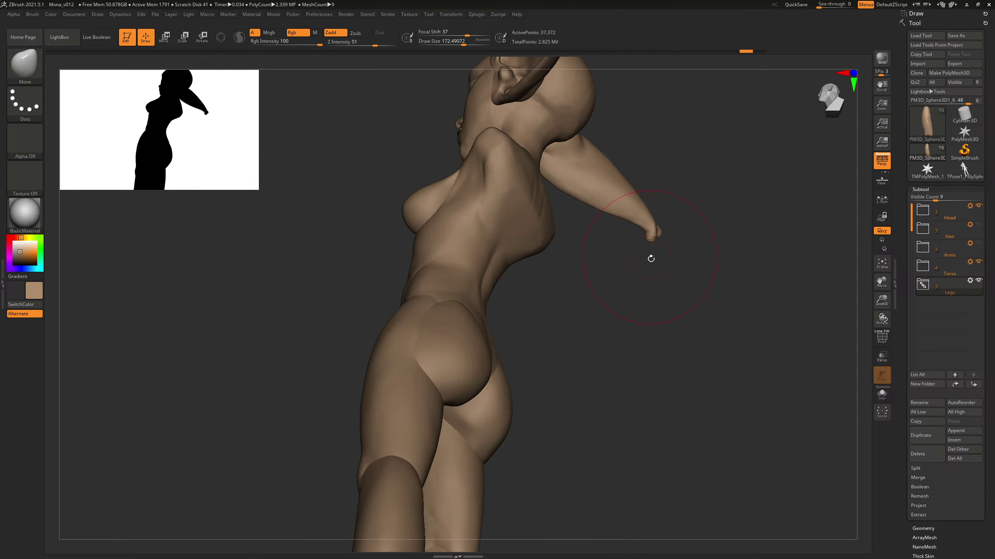
pyautogui.press('b')
pyautogui.press('c')
pyautogui.press('b')
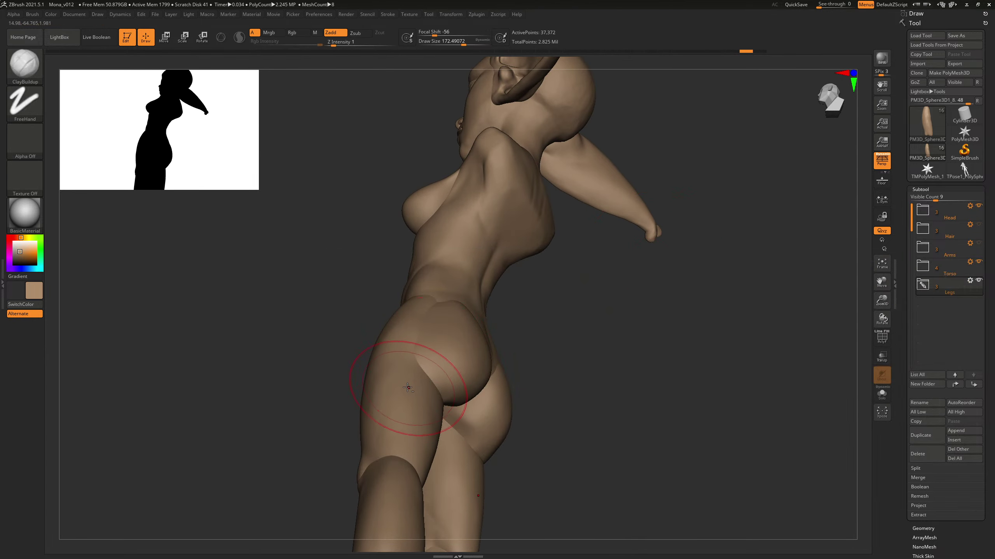
pyautogui.press('[')
pyautogui.moveTo(435, 359)
pyautogui.mouseDown()
pyautogui.moveTo(409, 364)
pyautogui.moveTo(415, 340)
pyautogui.mouseUp()
pyautogui.moveTo(560, 313)
pyautogui.mouseDown()
pyautogui.moveTo(664, 342)
pyautogui.moveTo(355, 323)
pyautogui.moveTo(368, 331)
pyautogui.mouseUp()
pyautogui.press('[')
pyautogui.keyDown('shift'); pyautogui.moveTo(450, 304); pyautogui.dragTo(513, 277); pyautogui.keyUp('shift')
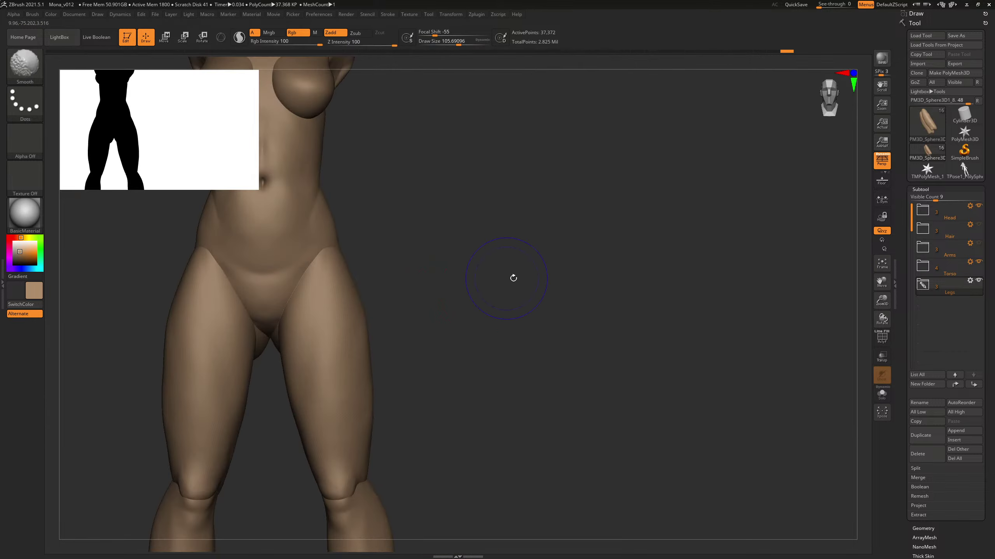
pyautogui.moveTo(595, 286)
pyautogui.mouseDown()
pyautogui.moveTo(553, 294)
pyautogui.moveTo(489, 273)
pyautogui.moveTo(377, 288)
pyautogui.mouseUp()
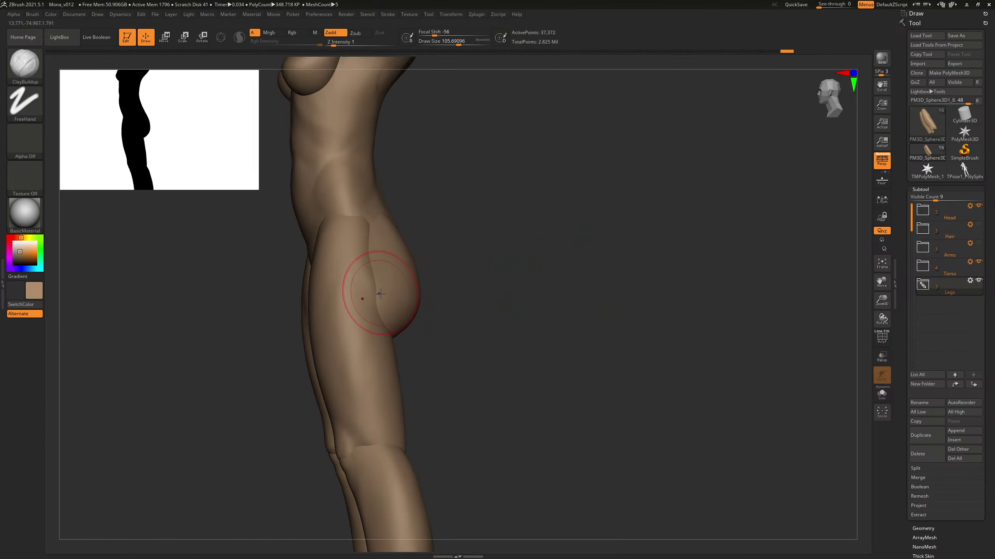
pyautogui.press('[')
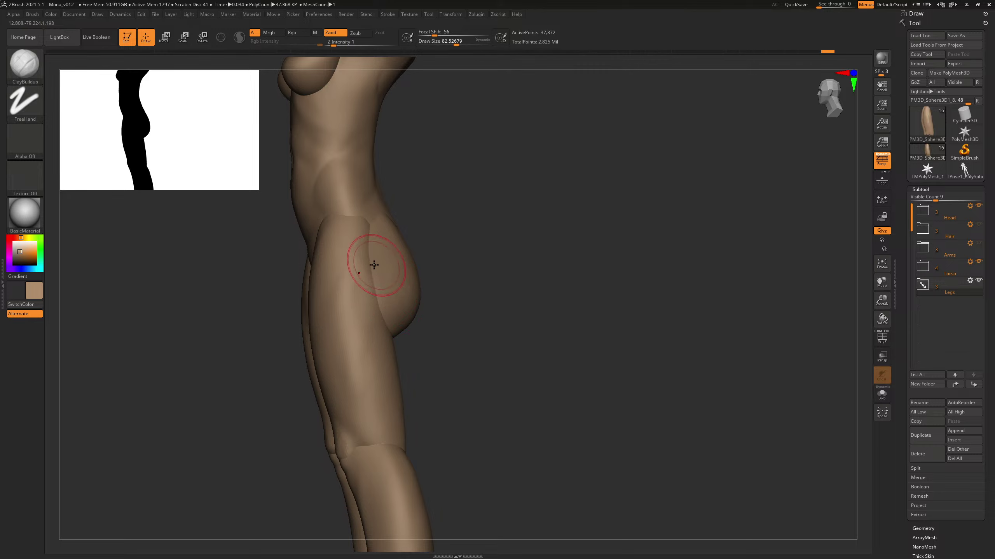
pyautogui.press('shift')
pyautogui.moveTo(480, 262); pyautogui.dragTo(527, 269)
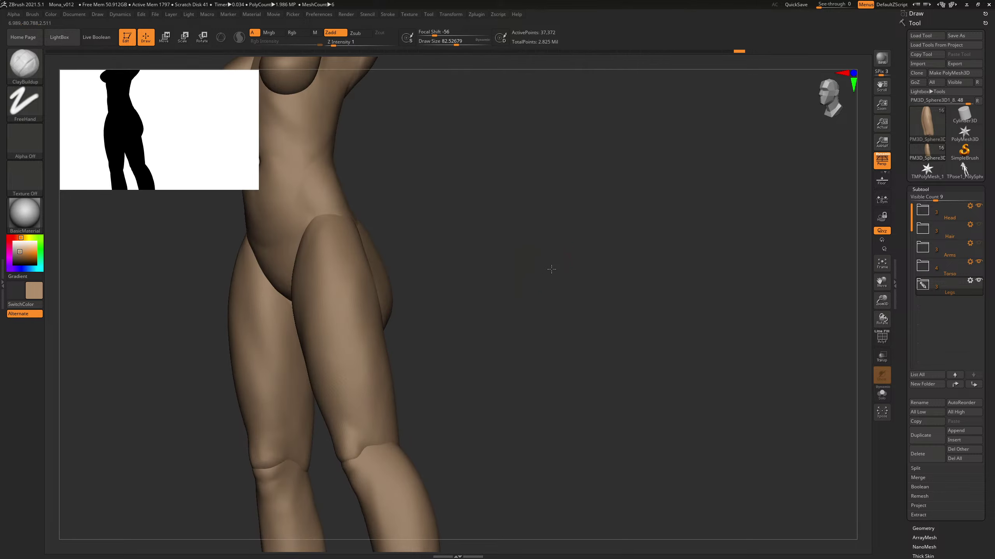
# Step: Make the hidden Hair subtool folder visible again on the full figure
pyautogui.keyDown('ctrl'); pyautogui.moveTo(551, 269); pyautogui.dragTo(466, 276, button='right'); pyautogui.keyUp('ctrl')
pyautogui.moveTo(543, 279)
pyautogui.mouseDown()
pyautogui.moveTo(501, 285)
pyautogui.moveTo(548, 280)
pyautogui.moveTo(528, 284)
pyautogui.mouseUp()
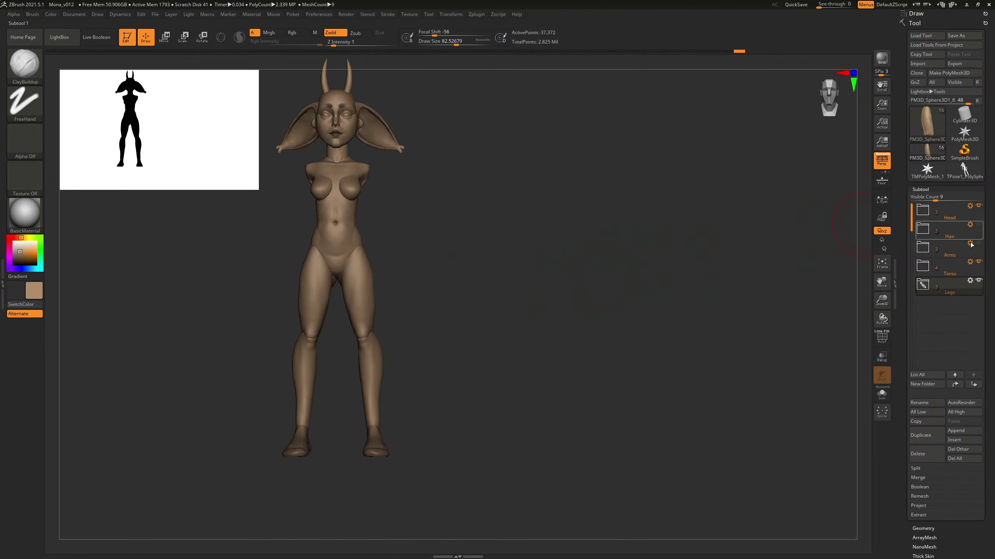
pyautogui.click(979, 225)
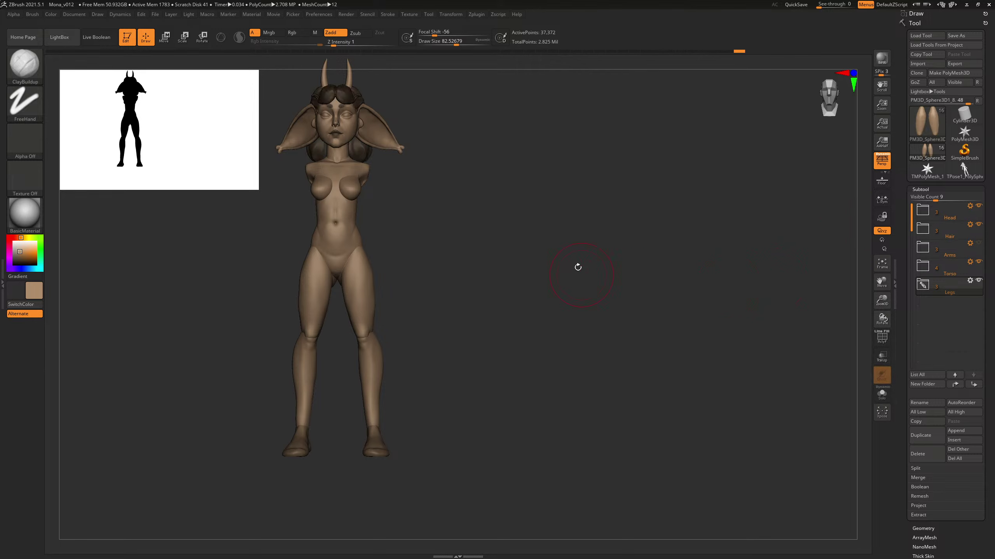
pyautogui.moveTo(577, 266); pyautogui.dragTo(697, 308)
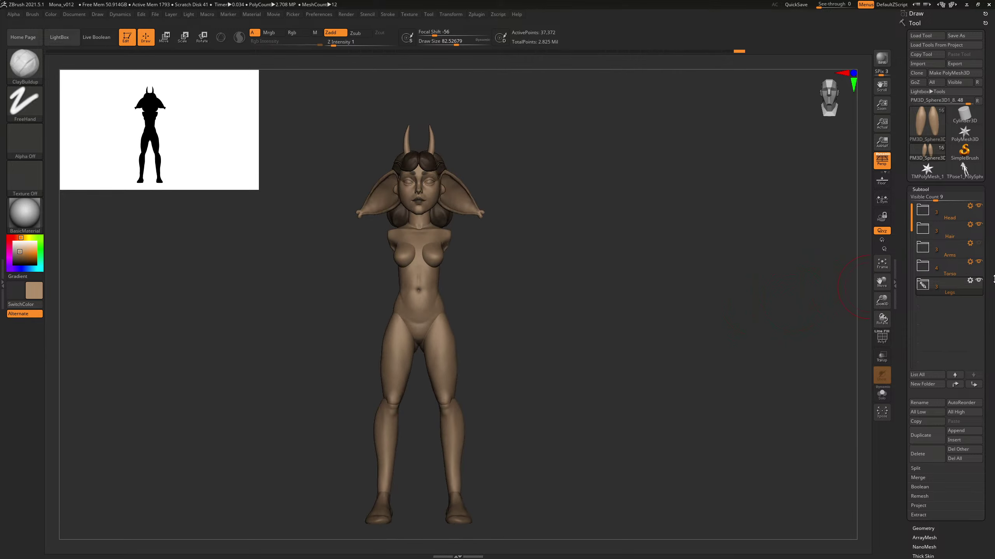
# Step: Show the Arms folder on the character
pyautogui.click(979, 242)
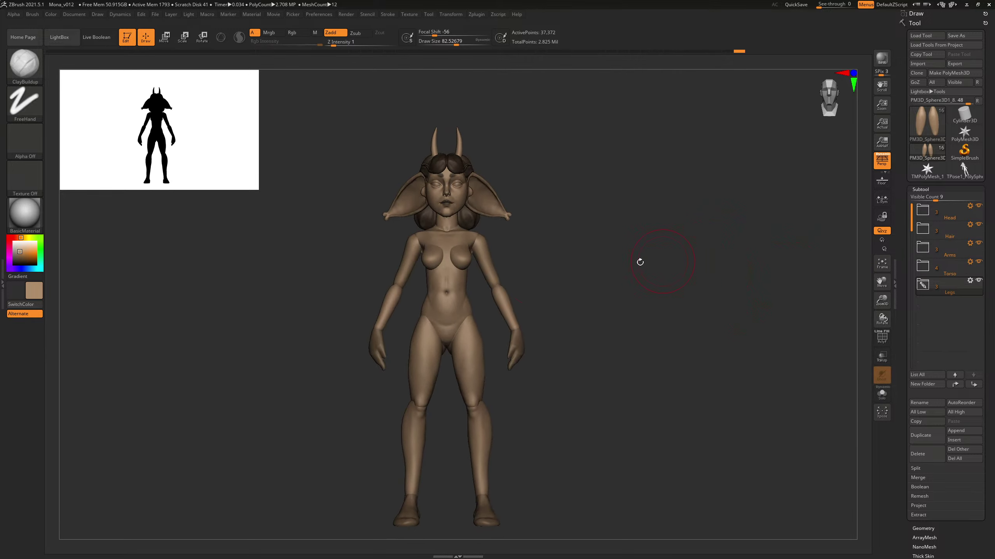
pyautogui.moveTo(622, 296); pyautogui.dragTo(661, 259)
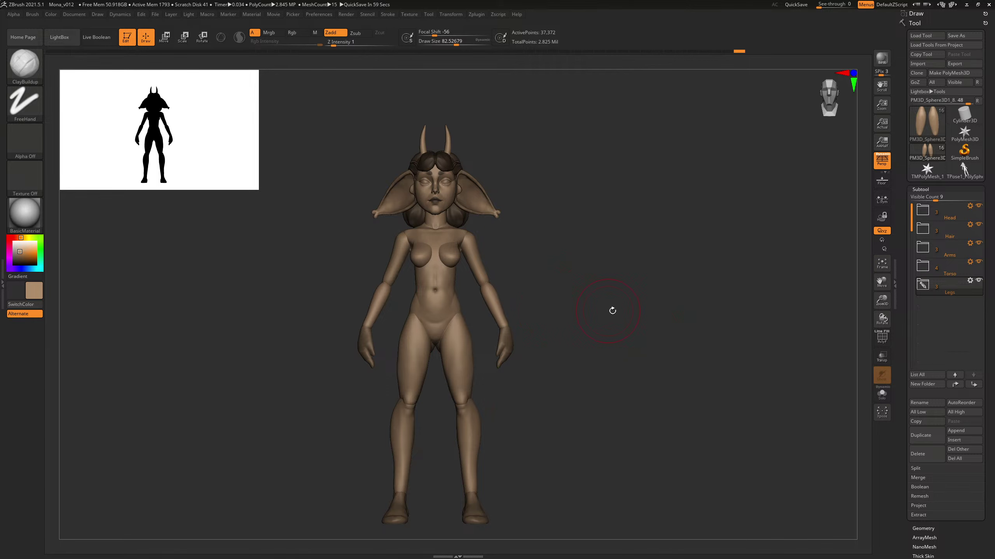
pyautogui.keyDown('alt'); pyautogui.moveTo(613, 310); pyautogui.dragTo(706, 266); pyautogui.keyUp('alt')
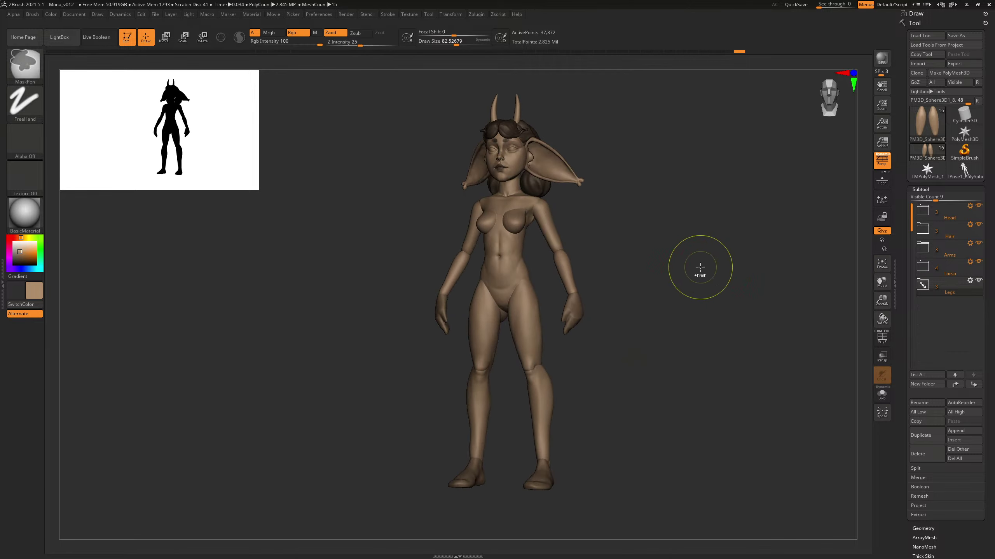
# Step: Save the project over the existing Mona_v012.ZPR file
pyautogui.hotkey('ctrl', 's')
pyautogui.click(715, 362)
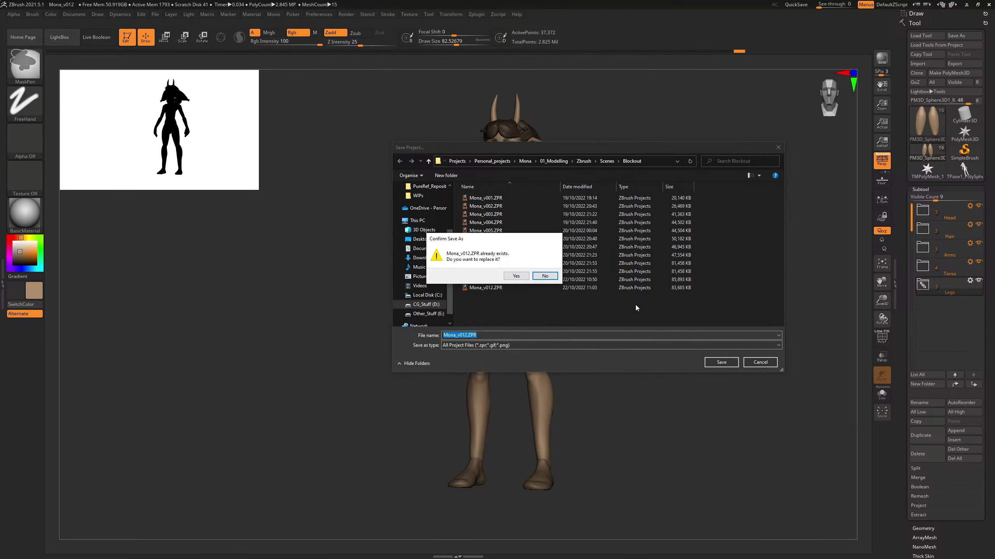
pyautogui.click(544, 274)
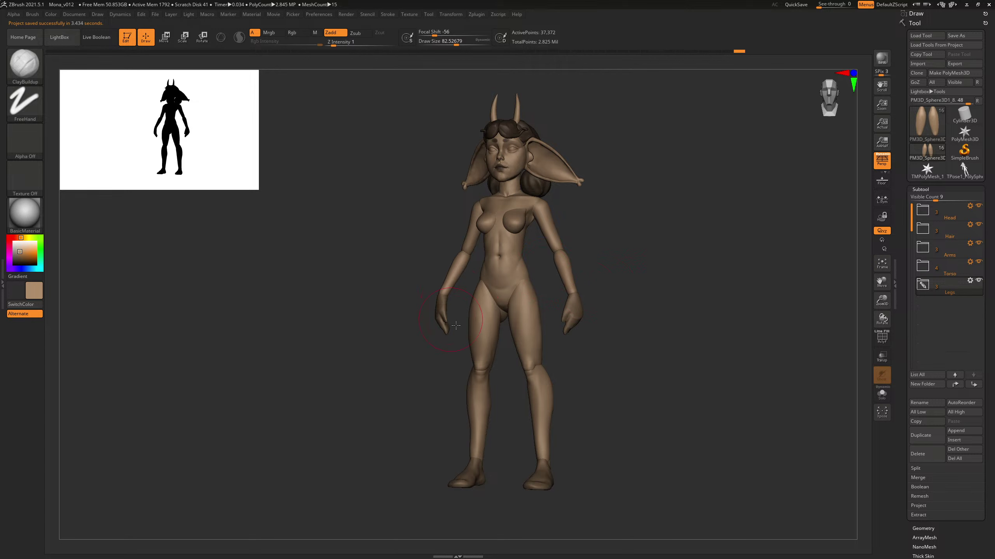
# Step: Select the hands subtool and sculpt the palms with the ClayBuildup brush, setting the draw size to about 61
pyautogui.moveTo(698, 253); pyautogui.dragTo(545, 309)
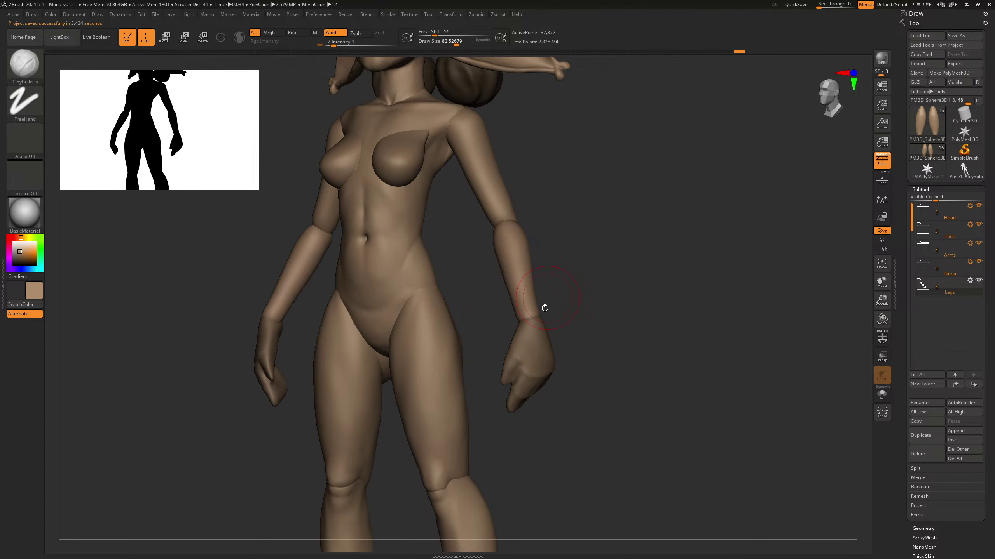
pyautogui.keyDown('alt'); pyautogui.click(529, 334); pyautogui.keyUp('alt')
pyautogui.moveTo(632, 283)
pyautogui.mouseDown()
pyautogui.moveTo(646, 291)
pyautogui.moveTo(606, 305)
pyautogui.moveTo(600, 295)
pyautogui.mouseUp()
pyautogui.press('s')
pyautogui.moveTo(393, 359)
pyautogui.mouseDown()
pyautogui.moveTo(421, 344)
pyautogui.moveTo(403, 359)
pyautogui.mouseUp()
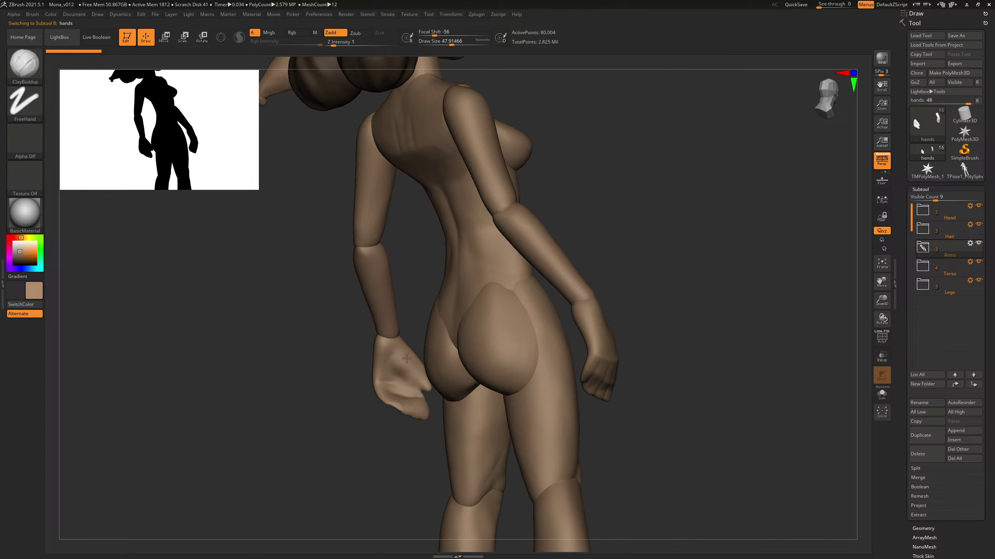
pyautogui.moveTo(646, 272); pyautogui.dragTo(497, 307)
pyautogui.press('s')
pyautogui.moveTo(395, 359); pyautogui.dragTo(394, 359)
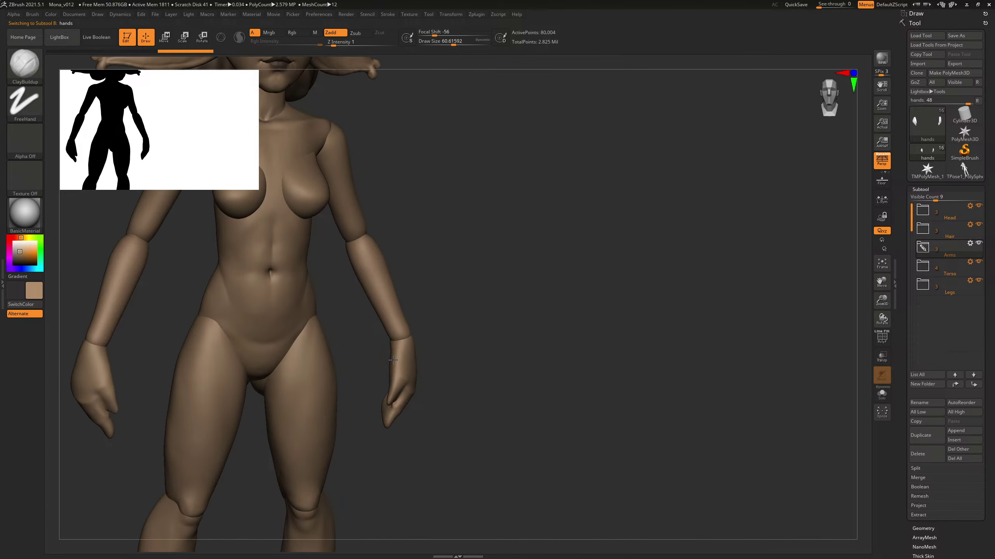
# Step: Adjust the outline of the hands below the wrists with the Move brush
pyautogui.moveTo(519, 300); pyautogui.dragTo(597, 254, button='right')
pyautogui.keyDown('alt'); pyautogui.moveTo(584, 267); pyautogui.dragTo(588, 237); pyautogui.keyUp('alt')
pyautogui.moveTo(588, 237)
pyautogui.mouseDown(button='right')
pyautogui.moveTo(382, 282)
pyautogui.moveTo(468, 245)
pyautogui.moveTo(446, 275)
pyautogui.mouseUp(button='right')
pyautogui.press('b')
pyautogui.press('m')
pyautogui.press('v')
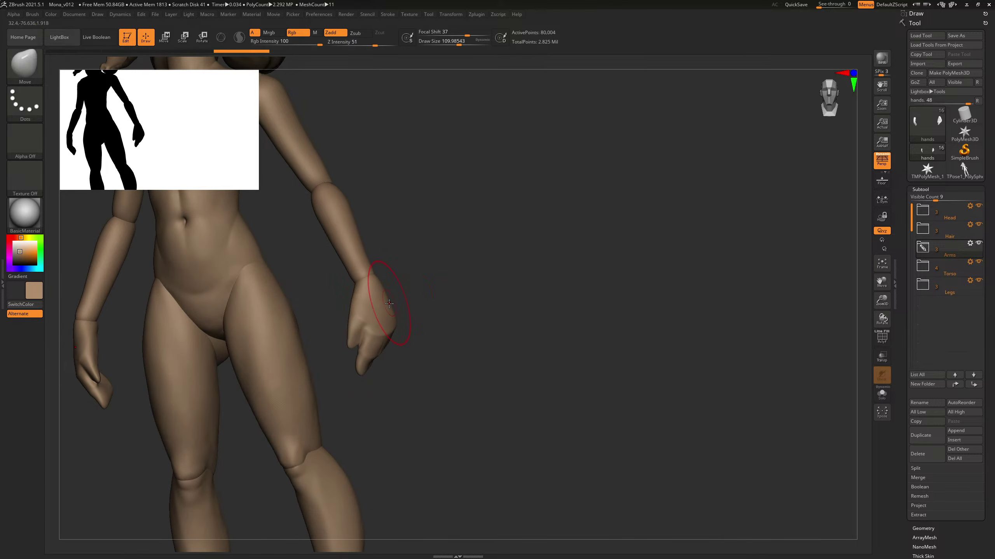
# Step: Refine the palm volumes of the hands with the ClayBuildup brush, reducing the draw size to about 50
pyautogui.moveTo(386, 307)
pyautogui.mouseDown(button='right')
pyautogui.moveTo(429, 288)
pyautogui.moveTo(362, 291)
pyautogui.moveTo(417, 271)
pyautogui.moveTo(505, 275)
pyautogui.mouseUp(button='right')
pyautogui.moveTo(411, 259)
pyautogui.mouseDown(button='right')
pyautogui.moveTo(435, 260)
pyautogui.moveTo(460, 293)
pyautogui.mouseUp(button='right')
pyautogui.press('b')
pyautogui.press('c')
pyautogui.press('b')
pyautogui.press('s')
pyautogui.click(434, 304)
pyautogui.moveTo(412, 291); pyautogui.dragTo(421, 300)
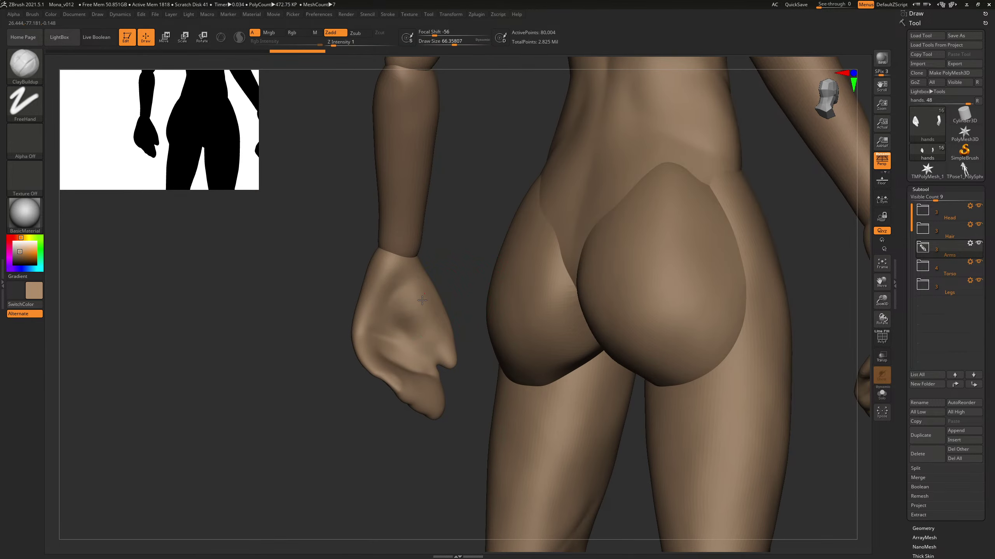
pyautogui.press('[')
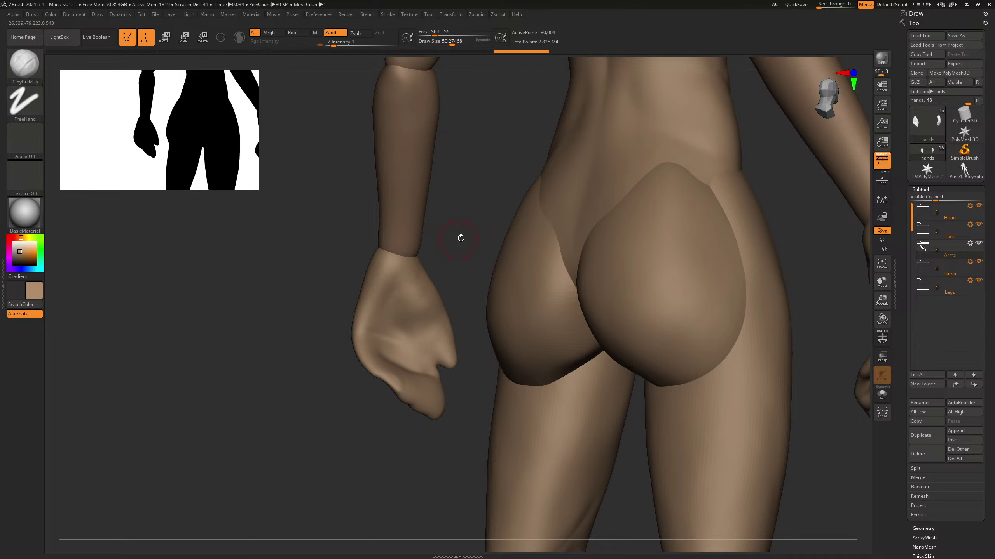
# Step: Select the LowerArm subtool and build up the forearms near the elbows with the ClayBuildup brush
pyautogui.moveTo(460, 238); pyautogui.dragTo(413, 247)
pyautogui.keyDown('alt'); pyautogui.moveTo(612, 248); pyautogui.dragTo(495, 273); pyautogui.keyUp('alt')
pyautogui.keyDown('alt'); pyautogui.click(451, 267); pyautogui.keyUp('alt')
pyautogui.keyDown('alt'); pyautogui.moveTo(500, 205); pyautogui.dragTo(507, 261); pyautogui.keyUp('alt')
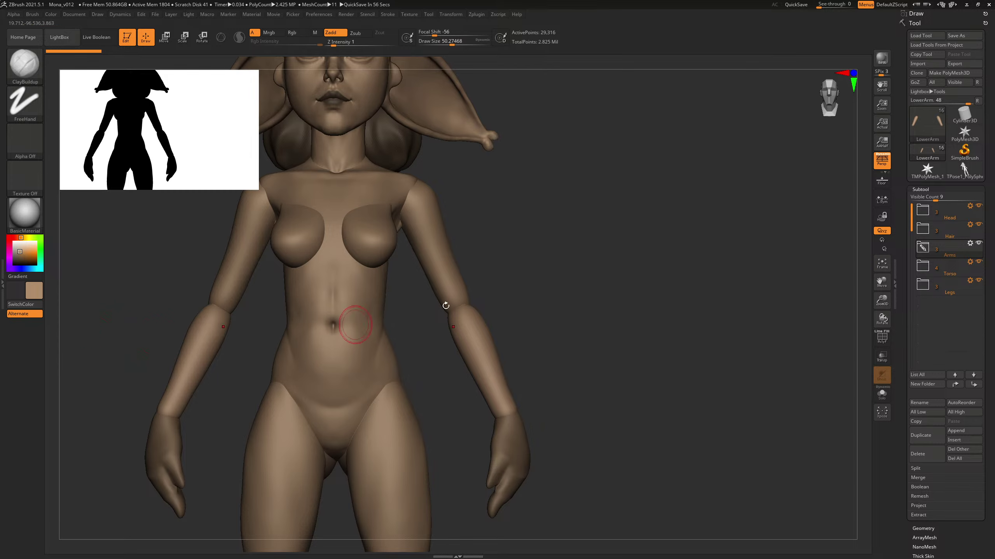
pyautogui.moveTo(563, 241)
pyautogui.mouseDown()
pyautogui.moveTo(564, 266)
pyautogui.moveTo(578, 266)
pyautogui.moveTo(564, 267)
pyautogui.mouseUp()
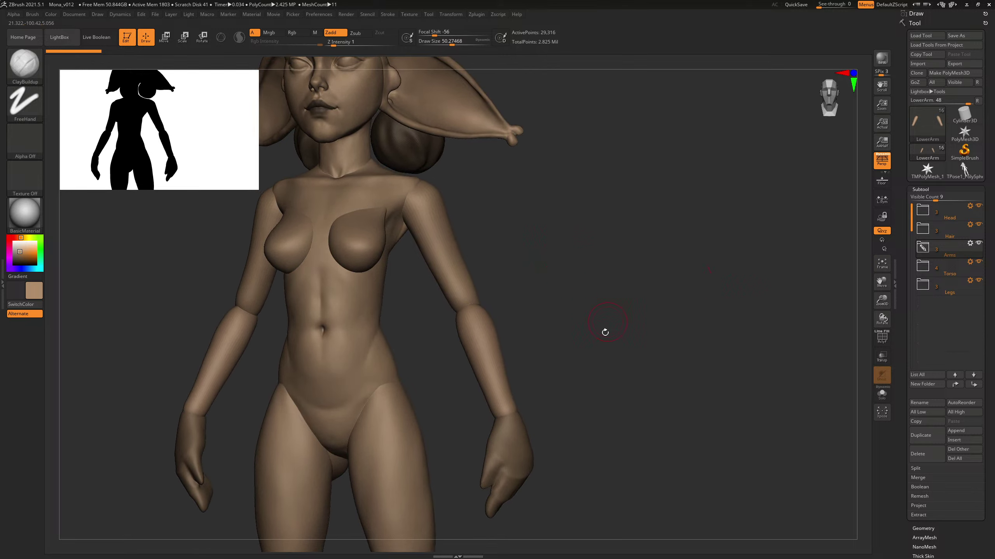
pyautogui.moveTo(552, 300)
pyautogui.mouseDown()
pyautogui.moveTo(594, 268)
pyautogui.moveTo(474, 333)
pyautogui.moveTo(465, 316)
pyautogui.mouseUp()
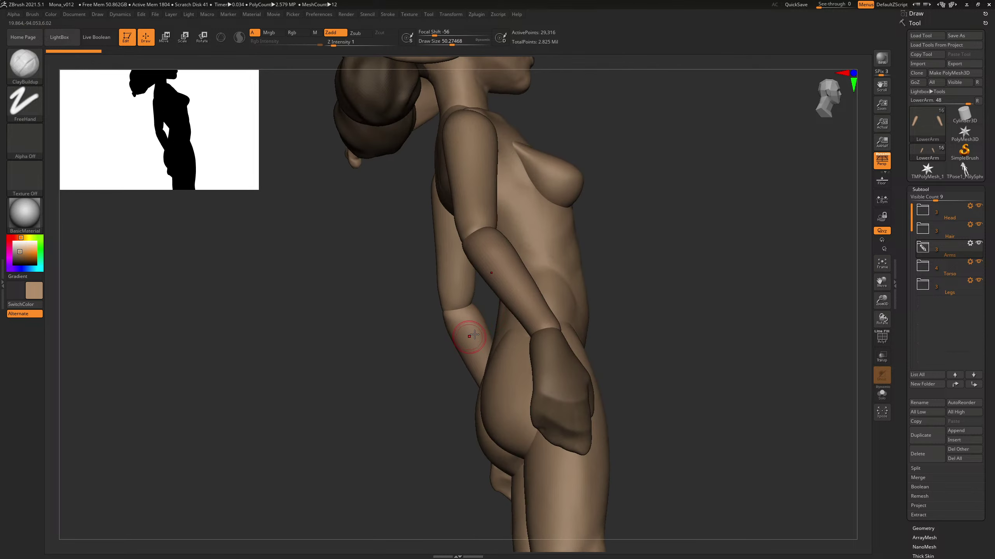
# Step: Adjust the back of the LowerArm at the elbow in side view with the Move brush
pyautogui.moveTo(404, 353)
pyautogui.mouseDown()
pyautogui.moveTo(455, 311)
pyautogui.moveTo(646, 271)
pyautogui.moveTo(598, 279)
pyautogui.moveTo(665, 263)
pyautogui.moveTo(655, 240)
pyautogui.moveTo(659, 249)
pyautogui.mouseUp()
pyautogui.press('b')
pyautogui.press('m')
pyautogui.click(657, 267)
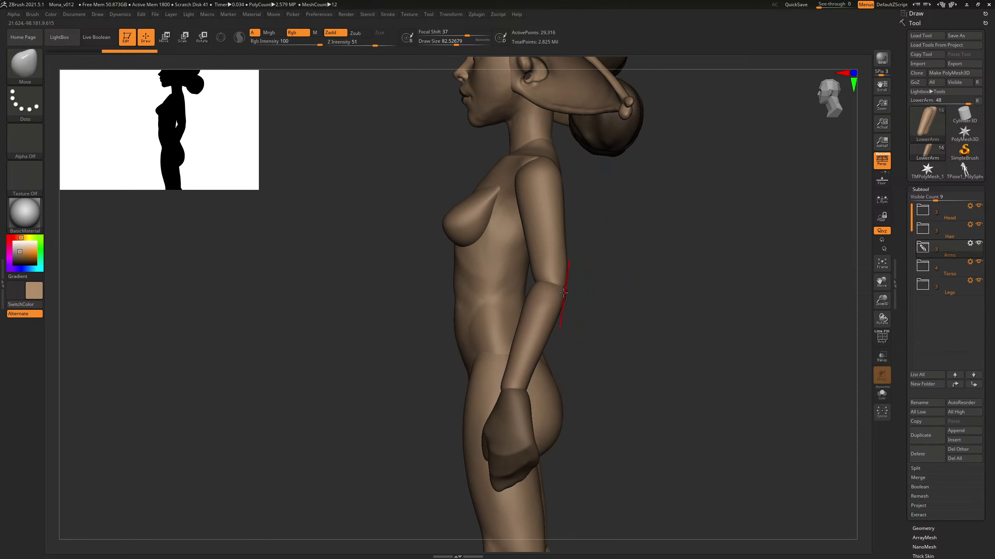
# Step: Build up and smooth the upper forearms with the ClayBuildup brush, enlarging the draw size to about 94
pyautogui.moveTo(622, 251)
pyautogui.keyDown('shift'); pyautogui.mouseDown()
pyautogui.moveTo(544, 262)
pyautogui.moveTo(568, 282)
pyautogui.moveTo(604, 266)
pyautogui.moveTo(570, 273)
pyautogui.moveTo(577, 285)
pyautogui.mouseUp(); pyautogui.keyUp('shift')
pyautogui.press('b')
pyautogui.press('c')
pyautogui.press('b')
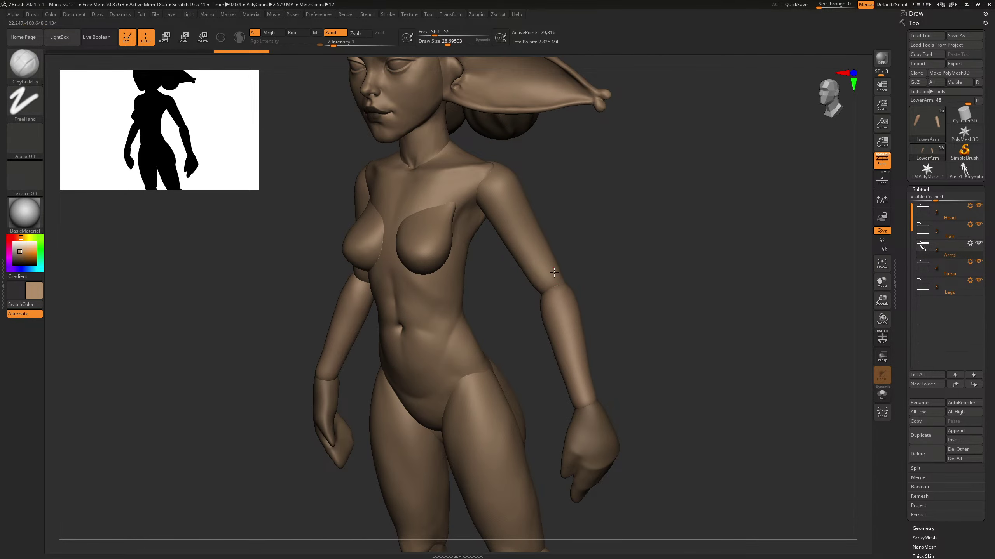
pyautogui.press('shift')
pyautogui.moveTo(585, 264)
pyautogui.keyDown('shift'); pyautogui.mouseDown()
pyautogui.moveTo(602, 251)
pyautogui.moveTo(561, 291)
pyautogui.mouseUp(); pyautogui.keyUp('shift')
pyautogui.press(']')
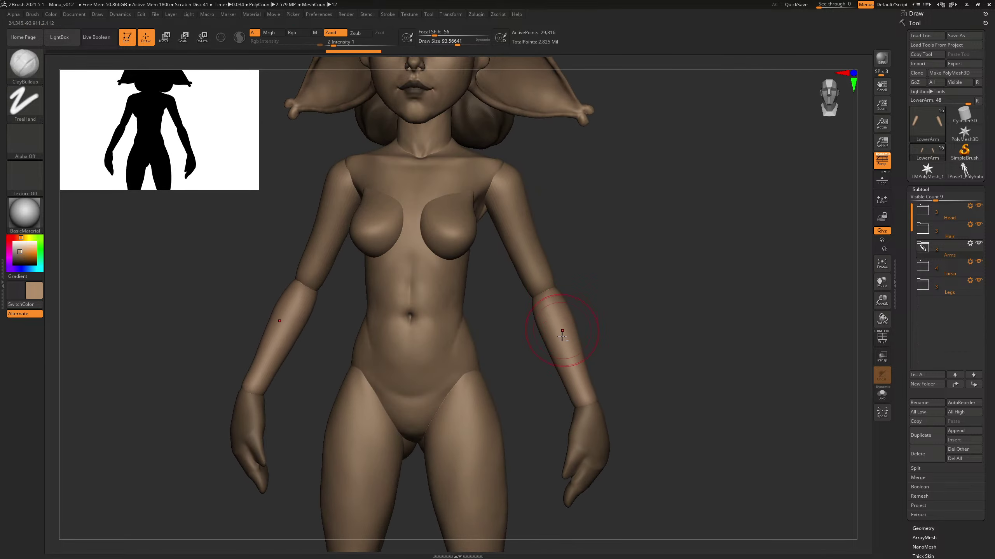
# Step: Rework the back of the LowerArm just below the elbow with the ClayBuildup brush at a draw size of about 55
pyautogui.moveTo(580, 283); pyautogui.dragTo(543, 323)
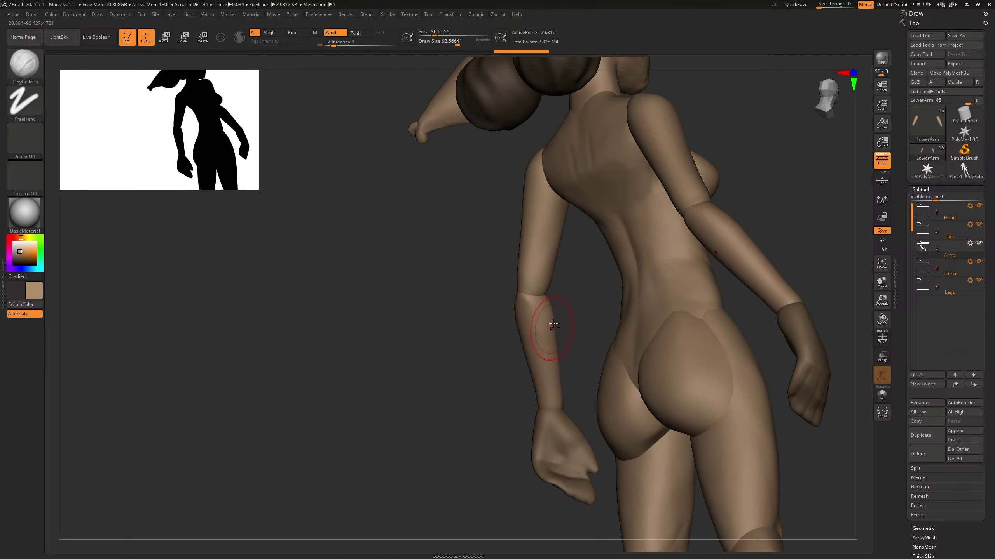
pyautogui.moveTo(750, 239)
pyautogui.mouseDown()
pyautogui.moveTo(528, 296)
pyautogui.moveTo(529, 310)
pyautogui.moveTo(580, 303)
pyautogui.moveTo(578, 353)
pyautogui.mouseUp()
pyautogui.hotkey('ctrl', 'z')
pyautogui.press('s')
pyautogui.moveTo(587, 304)
pyautogui.mouseDown()
pyautogui.moveTo(622, 285)
pyautogui.moveTo(689, 284)
pyautogui.mouseUp()
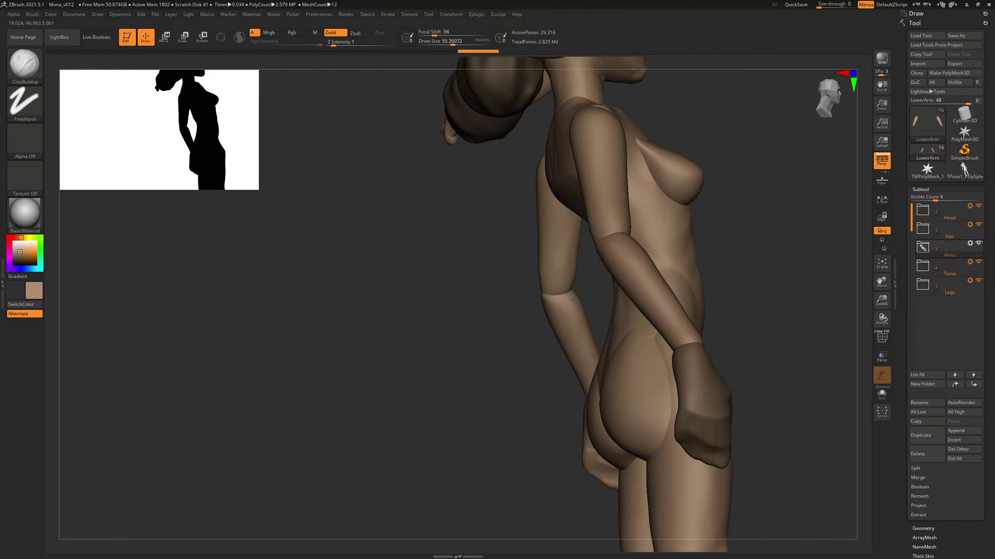
pyautogui.hotkey('ctrl', 'shift', 'z')
pyautogui.moveTo(572, 300); pyautogui.dragTo(577, 310)
# Step: Hide the Torso and Legs folders to isolate the arms
pyautogui.moveTo(603, 279); pyautogui.dragTo(474, 288)
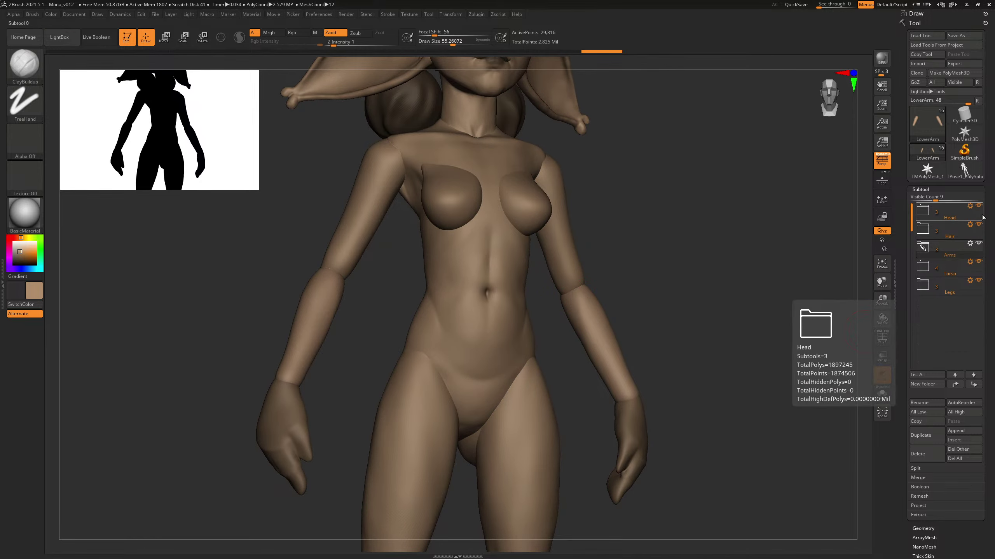
pyautogui.click(978, 261)
pyautogui.scroll(5, 768, 258)
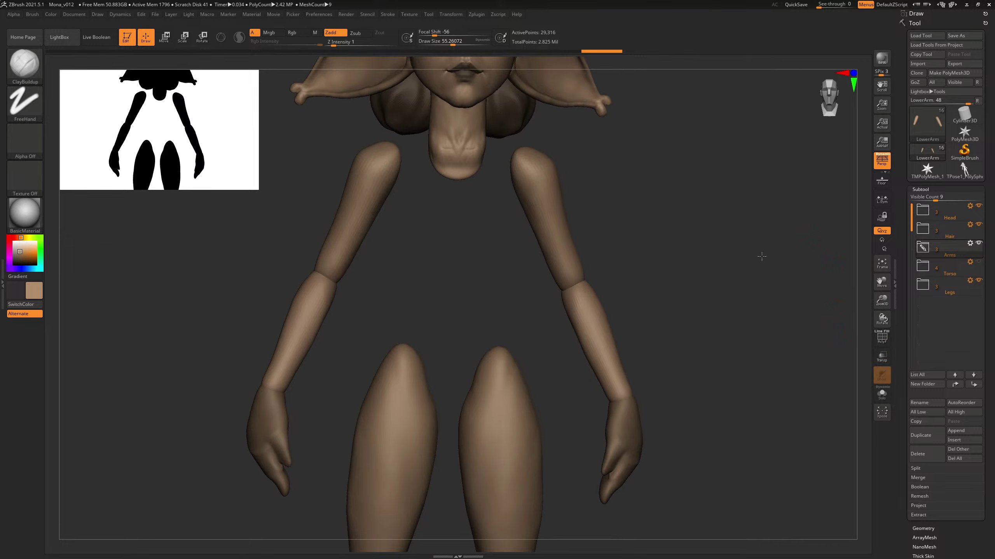
pyautogui.moveTo(731, 268)
pyautogui.mouseDown()
pyautogui.moveTo(668, 272)
pyautogui.moveTo(662, 252)
pyautogui.moveTo(696, 235)
pyautogui.mouseUp()
pyautogui.click(979, 281)
# Step: Sculpt the elbow end of the LowerArm from several angles with the ClayBuildup brush, varying the draw size up to about 66
pyautogui.press('s')
pyautogui.moveTo(478, 311); pyautogui.dragTo(487, 311)
pyautogui.press('s')
pyautogui.moveTo(522, 278); pyautogui.dragTo(489, 297)
pyautogui.press('s')
pyautogui.moveTo(489, 297); pyautogui.dragTo(481, 297)
pyautogui.moveTo(503, 265); pyautogui.dragTo(559, 253)
pyautogui.press('s')
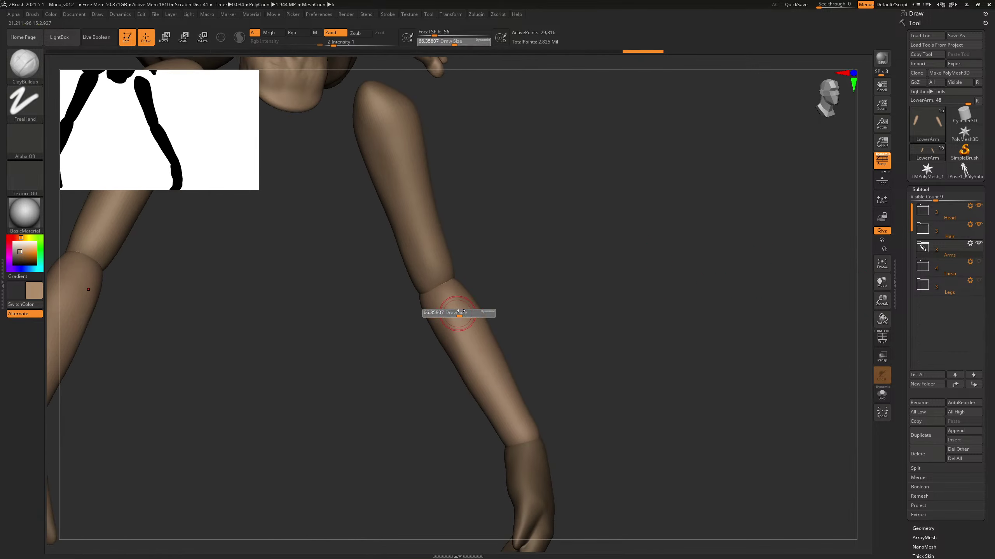
pyautogui.moveTo(458, 313)
pyautogui.mouseDown()
pyautogui.moveTo(517, 251)
pyautogui.moveTo(454, 316)
pyautogui.moveTo(520, 269)
pyautogui.mouseUp()
pyautogui.press('s')
pyautogui.moveTo(430, 289); pyautogui.dragTo(423, 289)
# Step: Select the UpperArm subtool, then build up and smooth the outer elbow with ClayBuildup at a draw size of about 50
pyautogui.moveTo(446, 282)
pyautogui.mouseDown()
pyautogui.moveTo(504, 247)
pyautogui.moveTo(473, 242)
pyautogui.moveTo(505, 244)
pyautogui.mouseUp()
pyautogui.keyDown('alt'); pyautogui.click(463, 277); pyautogui.keyUp('alt')
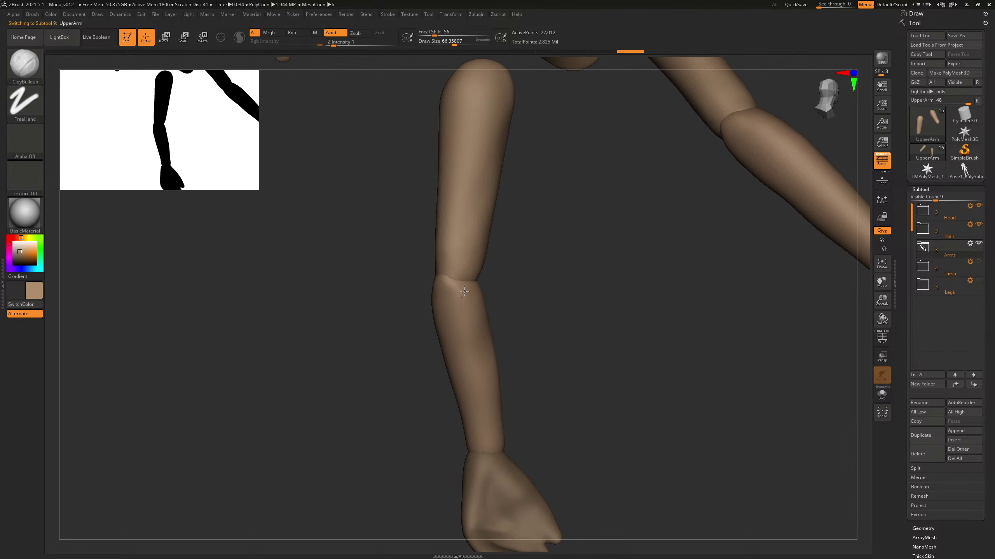
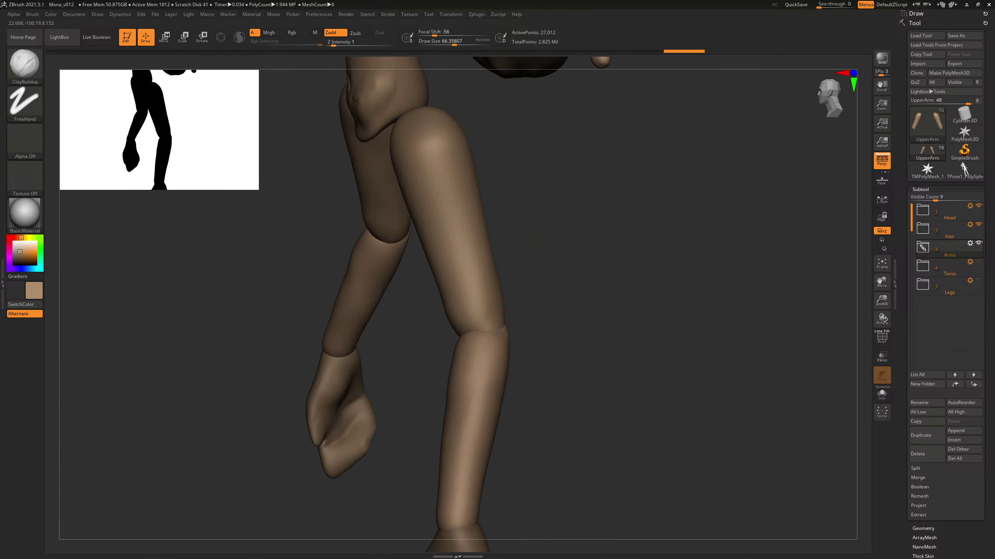
pyautogui.press('s')
pyautogui.moveTo(497, 334); pyautogui.dragTo(495, 333)
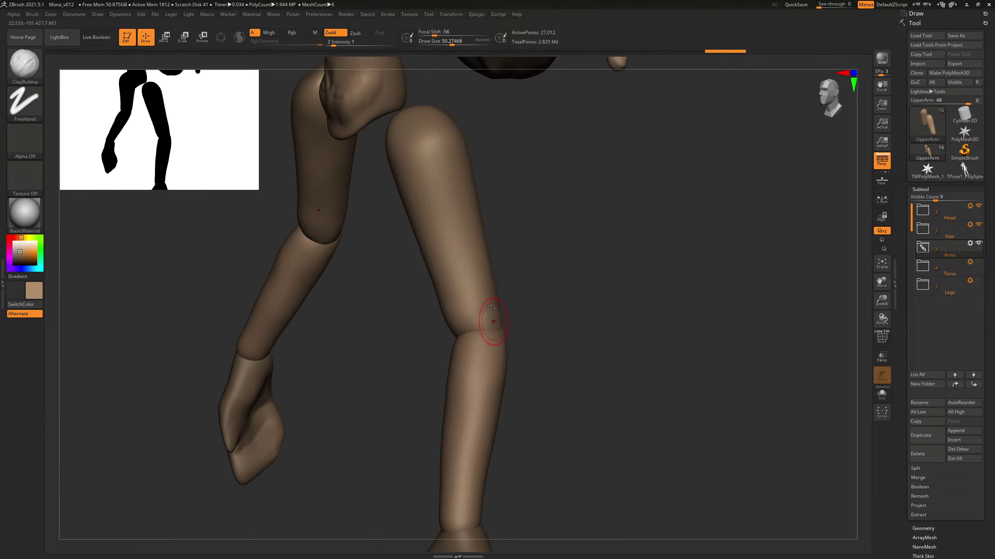
pyautogui.press('shift')
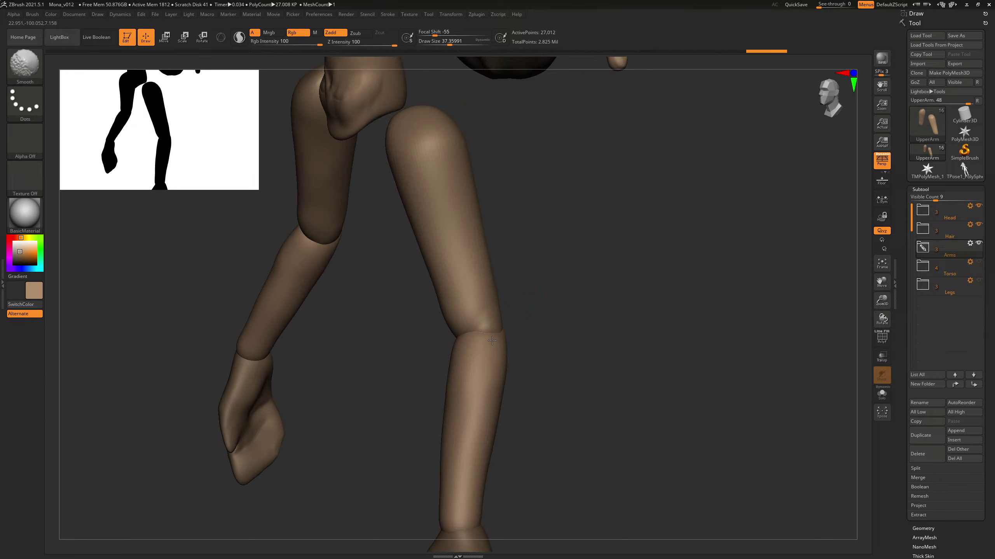
# Step: Shape and smooth the inner and front side of the UpperArm where it meets the forearm
pyautogui.moveTo(501, 282); pyautogui.dragTo(466, 333)
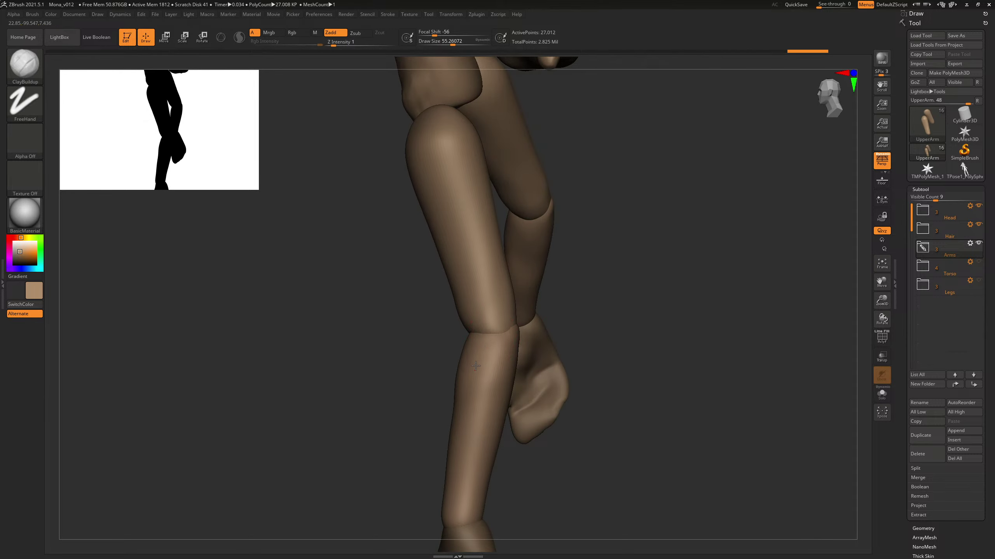
pyautogui.moveTo(570, 277); pyautogui.dragTo(477, 333)
pyautogui.press('s')
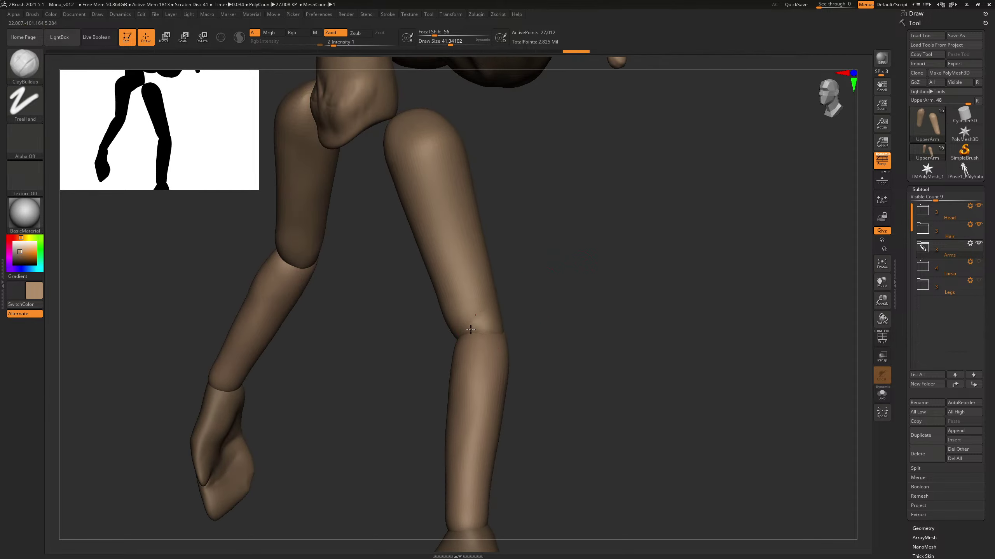
pyautogui.press('shift')
pyautogui.moveTo(492, 330)
pyautogui.mouseDown()
pyautogui.moveTo(538, 260)
pyautogui.moveTo(510, 307)
pyautogui.mouseUp()
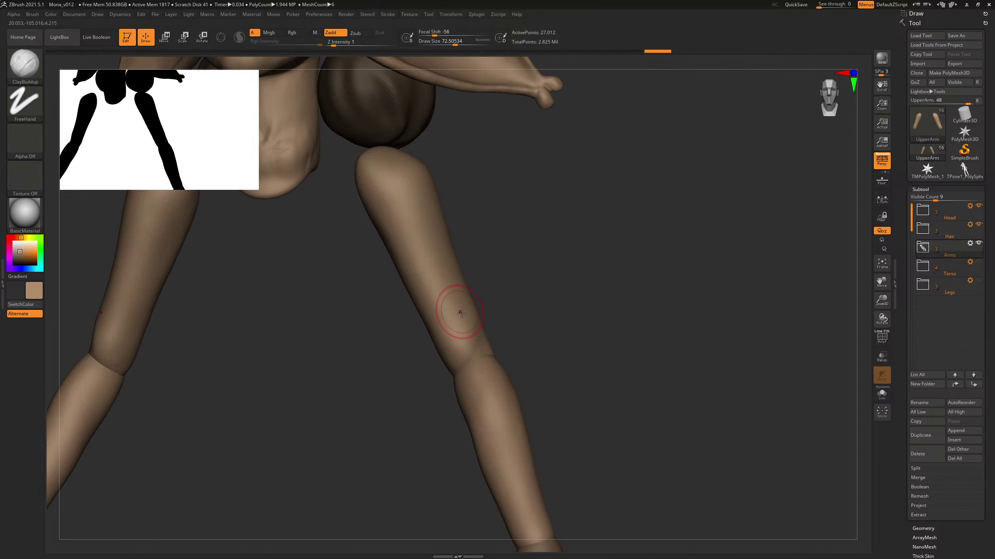
pyautogui.moveTo(487, 334)
pyautogui.keyDown('shift'); pyautogui.mouseDown()
pyautogui.moveTo(521, 282)
pyautogui.moveTo(508, 297)
pyautogui.moveTo(539, 311)
pyautogui.moveTo(525, 275)
pyautogui.moveTo(535, 284)
pyautogui.mouseUp(); pyautogui.keyUp('shift')
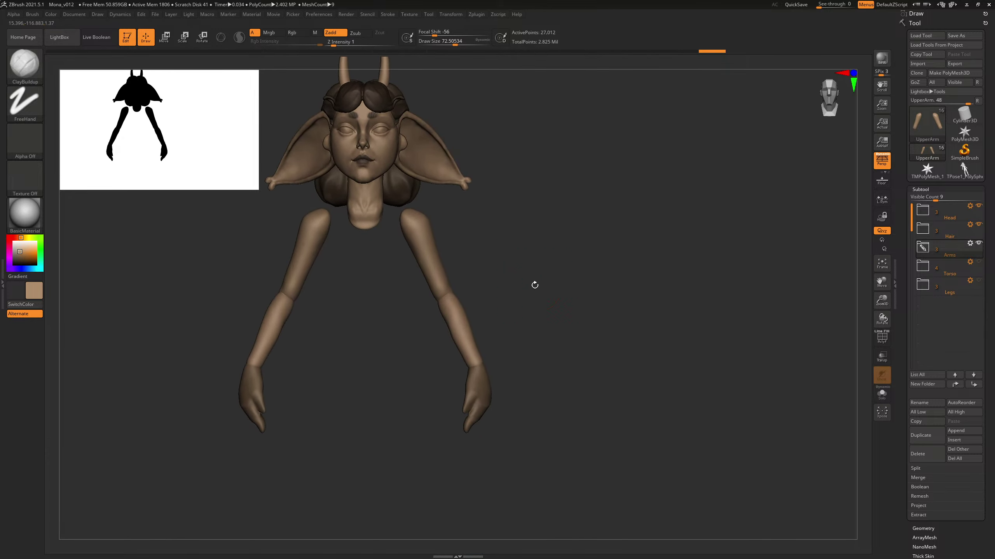
# Step: Adjust the arm silhouette around the elbows with the Move brush, setting the draw size to about 73
pyautogui.press('b')
pyautogui.press('m')
pyautogui.press('v')
pyautogui.moveTo(499, 320); pyautogui.dragTo(479, 323)
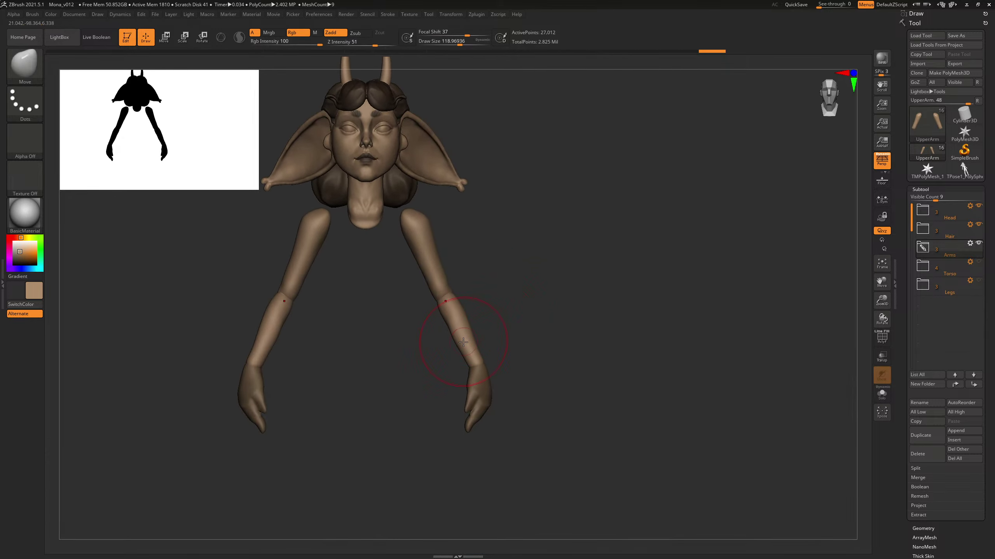
pyautogui.press('[')
pyautogui.press('[')
pyautogui.moveTo(507, 307)
pyautogui.mouseDown()
pyautogui.moveTo(521, 300)
pyautogui.moveTo(457, 340)
pyautogui.moveTo(546, 302)
pyautogui.moveTo(462, 313)
pyautogui.mouseUp()
# Step: Lower the subdivision levels of the LowerArm and UpperArm subtools, leaving LowerArm selected
pyautogui.press('shift')
pyautogui.press('shift')
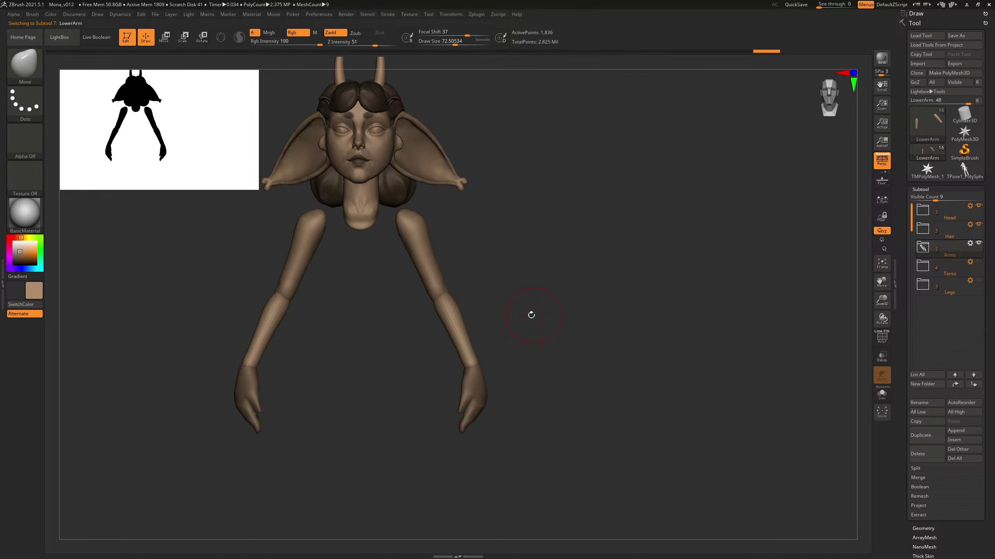
pyautogui.moveTo(529, 292)
pyautogui.keyDown('ctrl'); pyautogui.mouseDown()
pyautogui.moveTo(613, 307)
pyautogui.moveTo(599, 299)
pyautogui.mouseUp(); pyautogui.keyUp('ctrl')
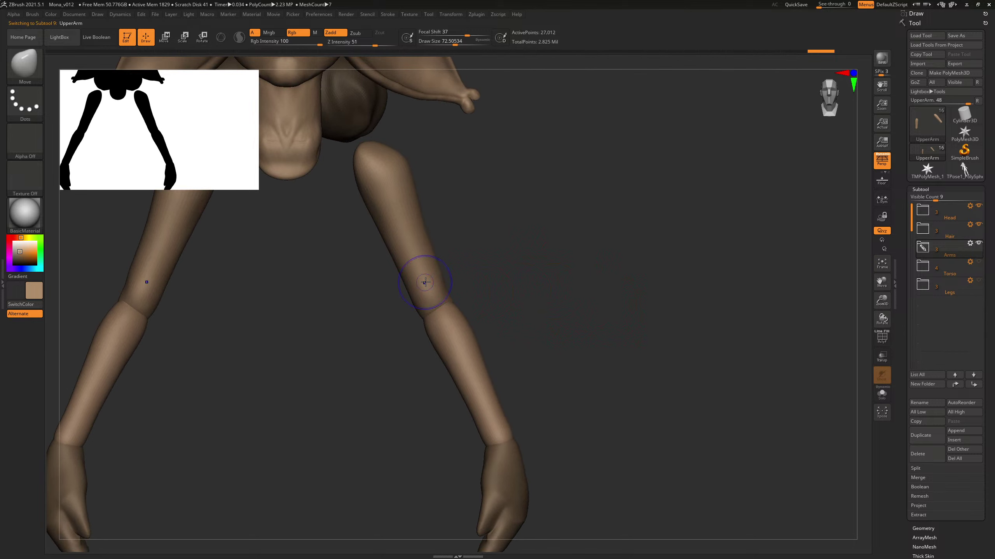
pyautogui.keyDown('alt'); pyautogui.click(462, 329); pyautogui.keyUp('alt')
pyautogui.moveTo(513, 260); pyautogui.dragTo(529, 264)
# Step: Select the UpperArm subtool and build up its front near the elbow with ClayBuildup at a draw size of about 37
pyautogui.press('b')
pyautogui.press('c')
pyautogui.press('b')
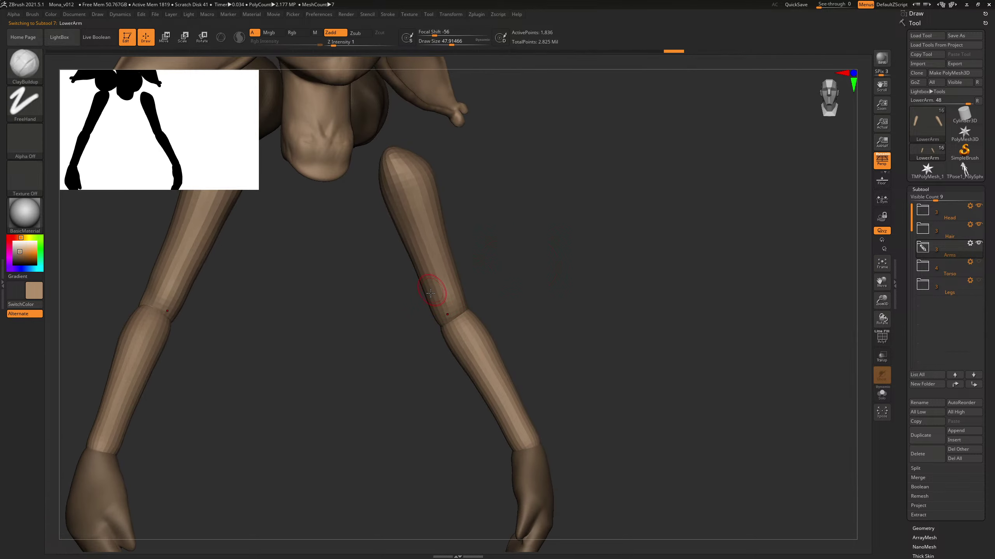
pyautogui.moveTo(509, 227); pyautogui.dragTo(513, 263)
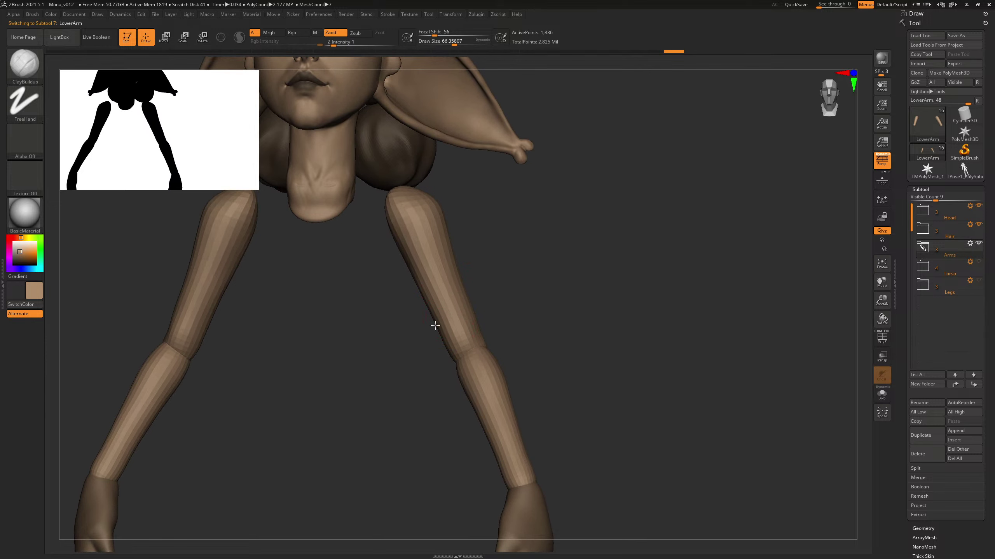
pyautogui.keyDown('alt'); pyautogui.click(449, 327); pyautogui.keyUp('alt')
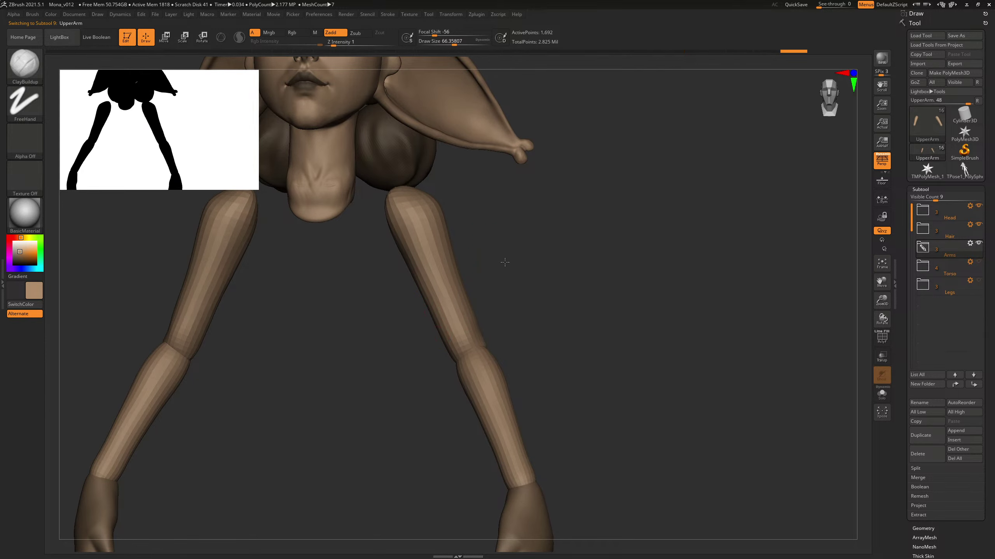
pyautogui.moveTo(504, 262)
pyautogui.mouseDown()
pyautogui.moveTo(527, 271)
pyautogui.moveTo(502, 239)
pyautogui.moveTo(471, 253)
pyautogui.moveTo(488, 267)
pyautogui.moveTo(484, 257)
pyautogui.moveTo(539, 244)
pyautogui.moveTo(525, 235)
pyautogui.moveTo(460, 243)
pyautogui.moveTo(559, 228)
pyautogui.moveTo(533, 251)
pyautogui.moveTo(531, 312)
pyautogui.moveTo(504, 343)
pyautogui.moveTo(544, 321)
pyautogui.mouseUp()
pyautogui.press('s')
pyautogui.moveTo(508, 348); pyautogui.dragTo(504, 348)
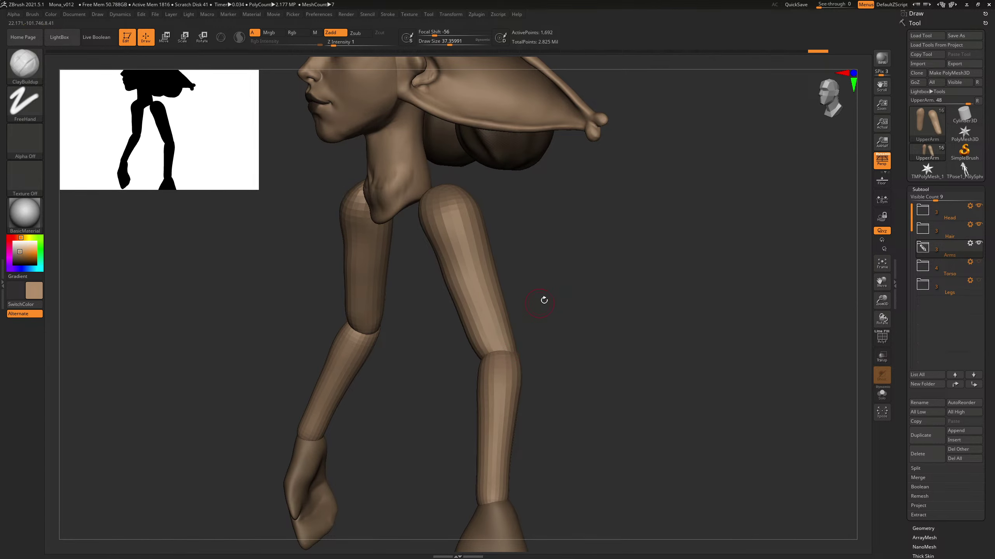
# Step: Shape the outer and rear side of the UpperArm above the elbow with ClayBuildup, using draw sizes of about 76 and 37
pyautogui.moveTo(544, 300)
pyautogui.mouseDown()
pyautogui.moveTo(578, 295)
pyautogui.moveTo(562, 299)
pyautogui.mouseUp()
pyautogui.press('s')
pyautogui.moveTo(483, 364); pyautogui.dragTo(482, 367)
pyautogui.moveTo(543, 288)
pyautogui.mouseDown()
pyautogui.moveTo(575, 282)
pyautogui.moveTo(531, 325)
pyautogui.moveTo(454, 357)
pyautogui.moveTo(463, 286)
pyautogui.moveTo(485, 271)
pyautogui.mouseUp()
pyautogui.press('s')
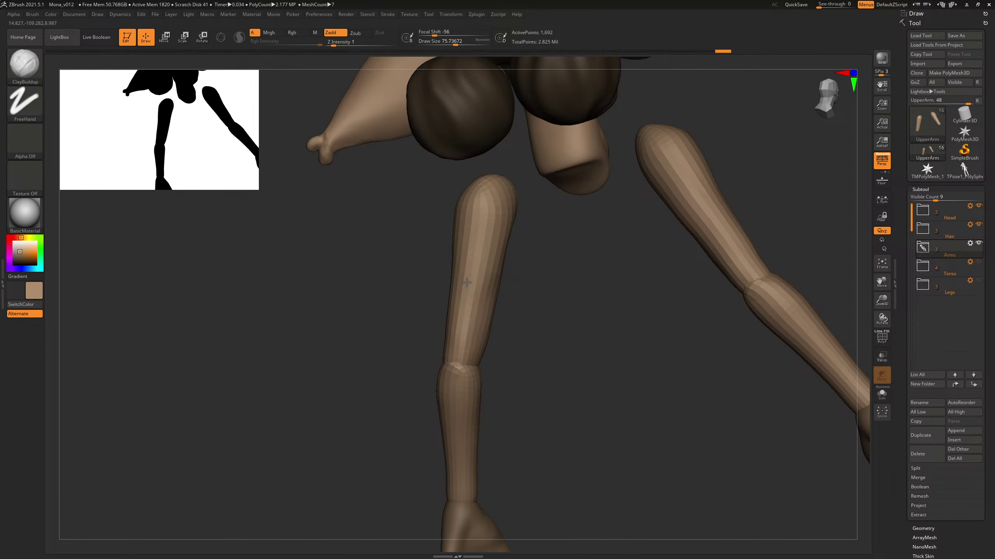
pyautogui.moveTo(429, 309)
pyautogui.mouseDown()
pyautogui.moveTo(500, 293)
pyautogui.moveTo(453, 275)
pyautogui.mouseUp()
pyautogui.press('s')
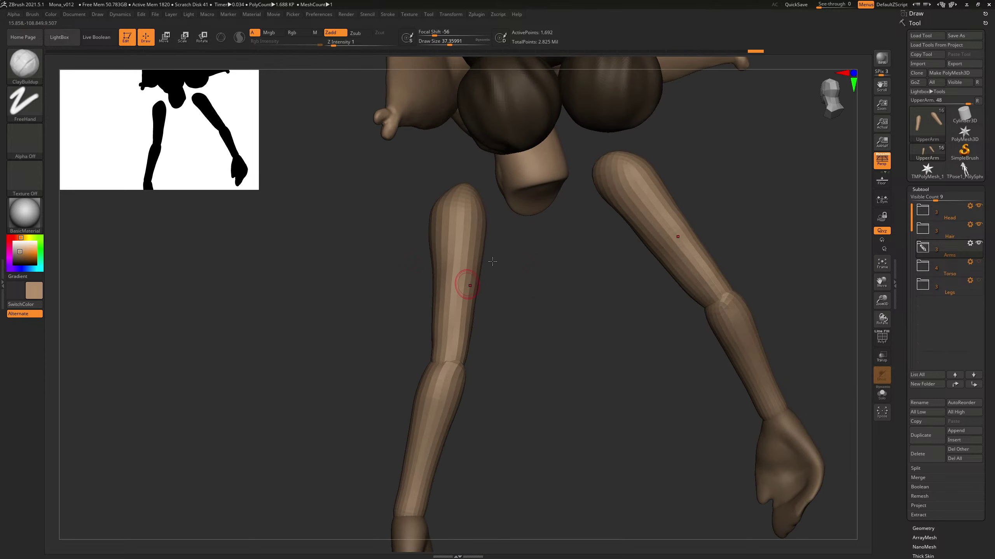
# Step: Refine the back of the UpperArm towards the shoulder, setting the draw size to about 58
pyautogui.keyDown('alt'); pyautogui.moveTo(505, 251); pyautogui.dragTo(485, 318); pyautogui.keyUp('alt')
pyautogui.moveTo(505, 297)
pyautogui.mouseDown()
pyautogui.moveTo(561, 290)
pyautogui.moveTo(493, 276)
pyautogui.mouseUp()
pyautogui.press('s')
pyautogui.moveTo(428, 298); pyautogui.dragTo(432, 298)
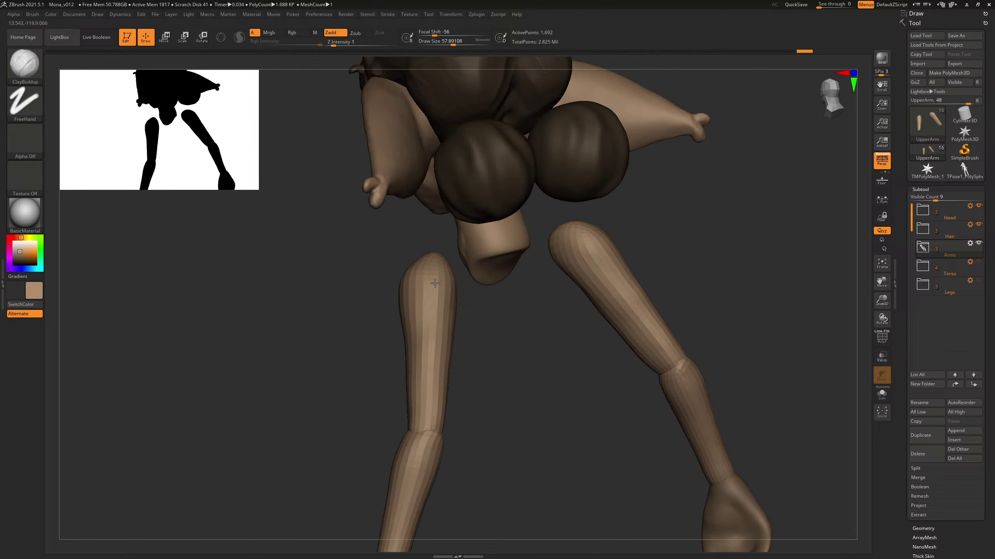
# Step: Show the Torso and Legs folders and check the arms against the whole body
pyautogui.click(980, 263)
pyautogui.click(979, 281)
pyautogui.moveTo(780, 262); pyautogui.dragTo(584, 254)
# Step: Refine the low-resolution UpperArm above the elbow at a draw size of about 46, then raise its subdivision level
pyautogui.keyDown('alt'); pyautogui.click(441, 381); pyautogui.keyUp('alt')
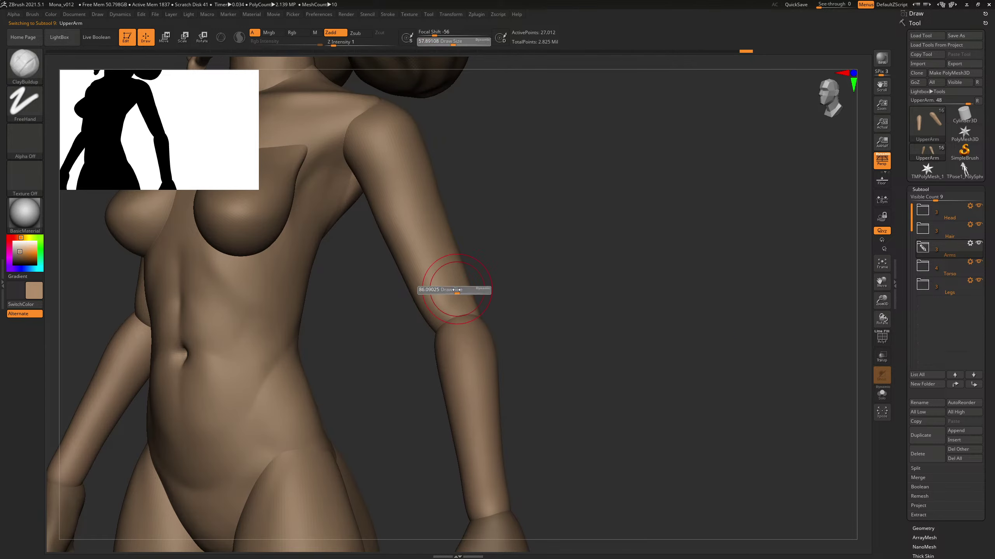
pyautogui.keyDown('alt'); pyautogui.click(454, 290); pyautogui.keyUp('alt')
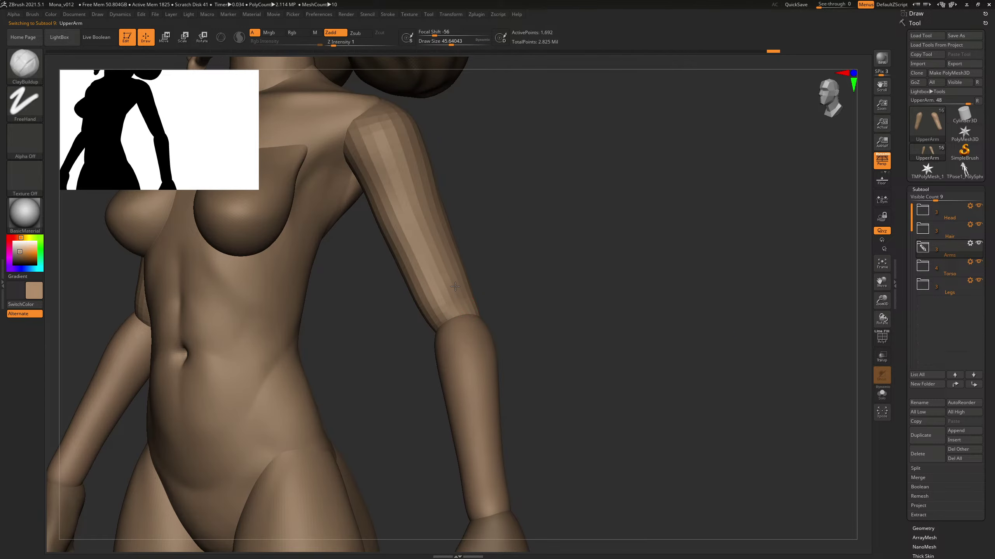
pyautogui.press(']')
pyautogui.moveTo(525, 254); pyautogui.dragTo(369, 247)
pyautogui.moveTo(582, 255); pyautogui.dragTo(611, 332)
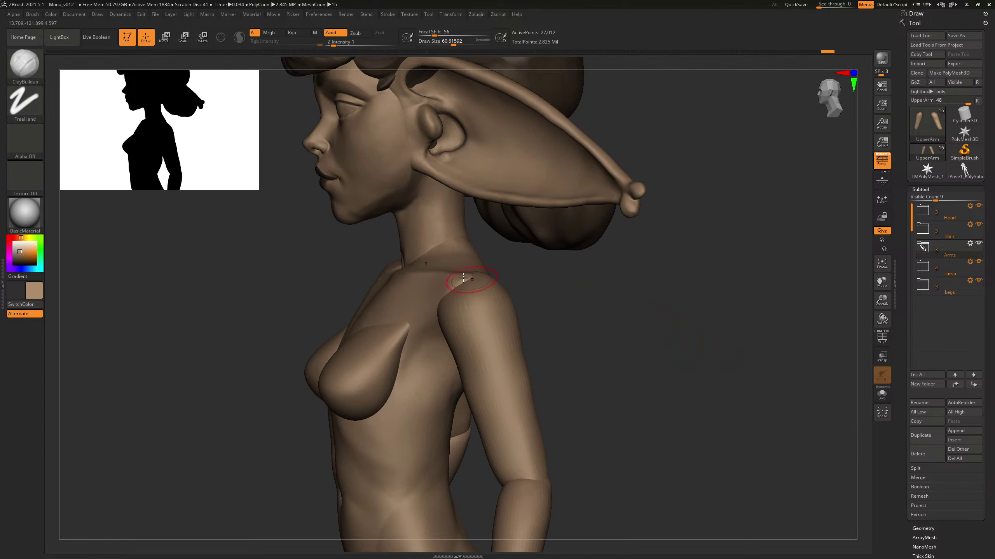
# Step: Adjust the top of the UpperArm where it meets the shoulder with the Move brush at a draw size of about 61
pyautogui.press('b')
pyautogui.press('m')
pyautogui.press('v')
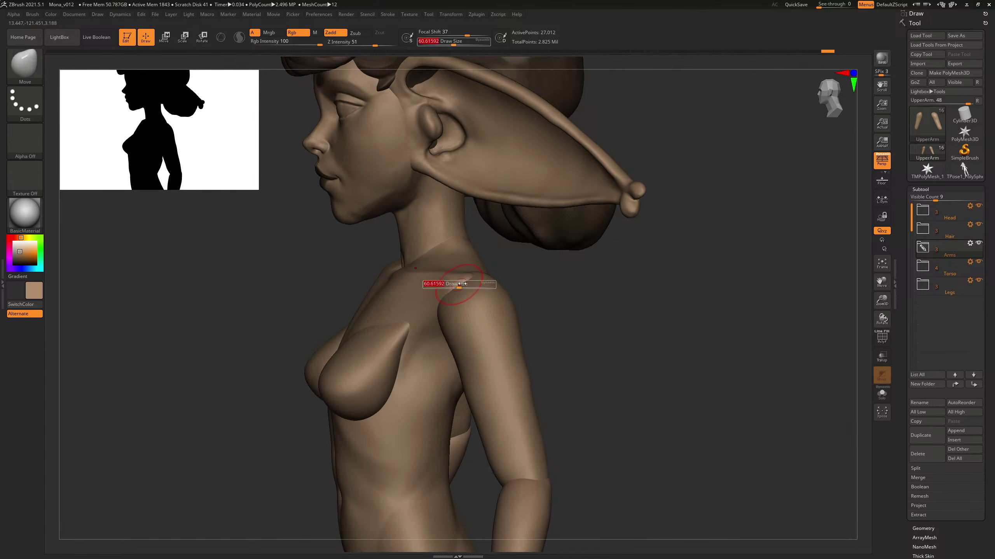
pyautogui.moveTo(460, 271)
pyautogui.mouseDown(button='right')
pyautogui.moveTo(555, 262)
pyautogui.moveTo(491, 279)
pyautogui.moveTo(466, 270)
pyautogui.moveTo(478, 306)
pyautogui.moveTo(471, 291)
pyautogui.mouseUp(button='right')
# Step: Build up the shoulder cap of the UpperArm from the side and back with ClayBuildup at a draw size of about 34
pyautogui.press('b')
pyautogui.press('c')
pyautogui.press('b')
pyautogui.moveTo(517, 257); pyautogui.dragTo(490, 284, button='right')
pyautogui.moveTo(731, 167); pyautogui.dragTo(632, 285, button='right')
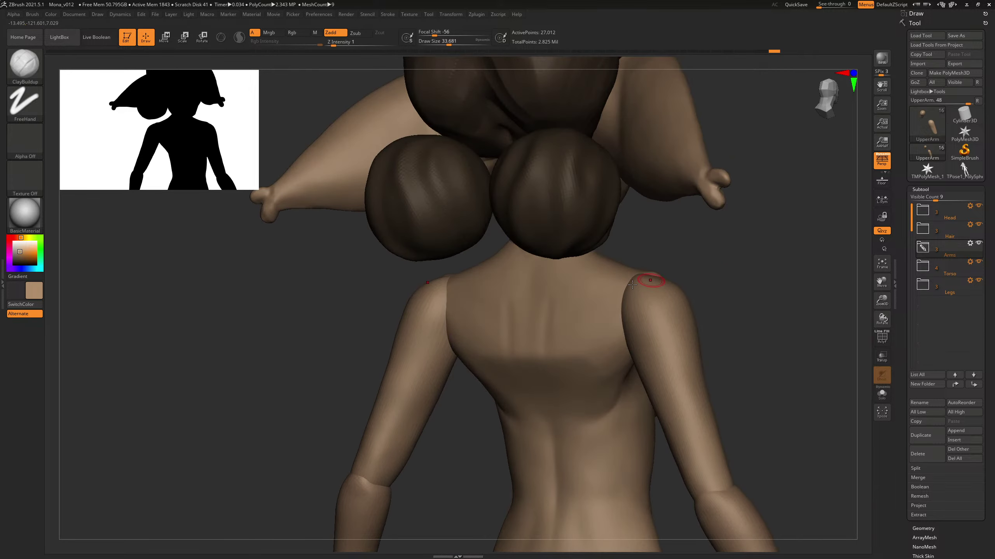
# Step: Select the Torso_proxy subtool, then build up and smooth the rear of the shoulders at a draw size of about 79
pyautogui.keyDown('alt'); pyautogui.click(459, 306); pyautogui.keyUp('alt')
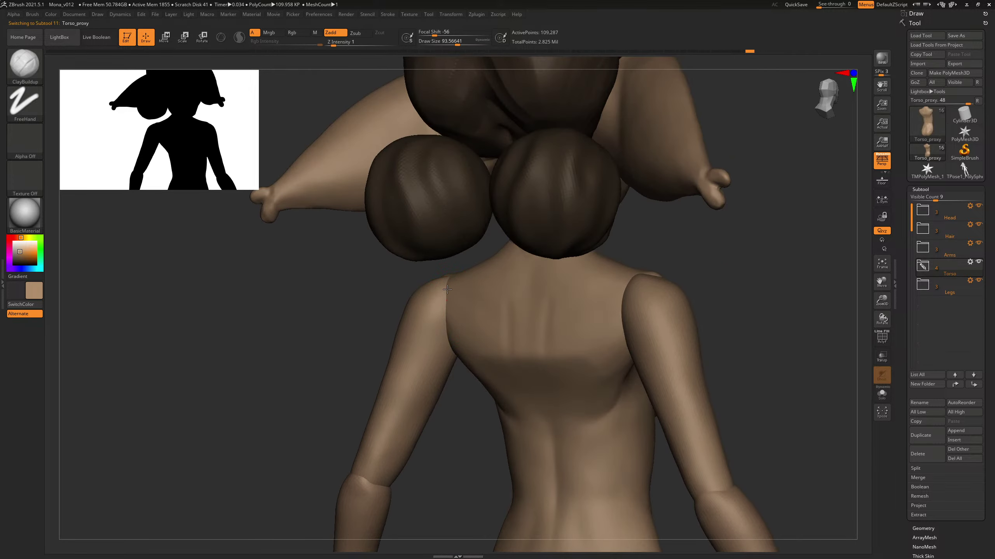
pyautogui.moveTo(389, 287); pyautogui.dragTo(455, 297, button='right')
pyautogui.press(']')
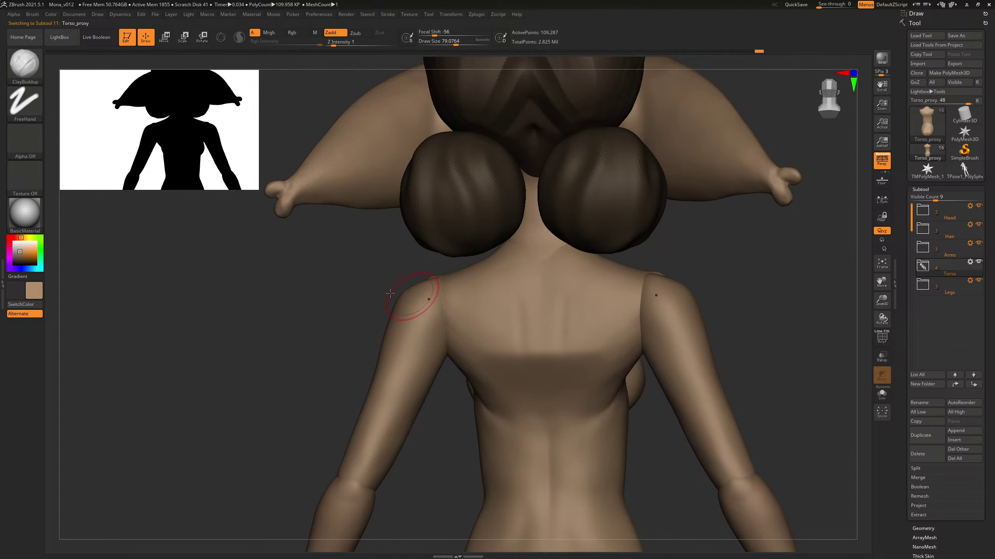
pyautogui.moveTo(390, 294)
pyautogui.mouseDown(button='right')
pyautogui.moveTo(336, 302)
pyautogui.moveTo(346, 312)
pyautogui.moveTo(420, 307)
pyautogui.mouseUp(button='right')
pyautogui.keyDown('shift'); pyautogui.moveTo(442, 308); pyautogui.dragTo(474, 303); pyautogui.keyUp('shift')
pyautogui.moveTo(625, 300)
pyautogui.keyDown('shift'); pyautogui.mouseDown(button='right')
pyautogui.moveTo(670, 326)
pyautogui.moveTo(550, 288)
pyautogui.moveTo(661, 298)
pyautogui.moveTo(642, 314)
pyautogui.moveTo(644, 264)
pyautogui.moveTo(639, 286)
pyautogui.moveTo(684, 275)
pyautogui.moveTo(662, 295)
pyautogui.mouseUp(button='right'); pyautogui.keyUp('shift')
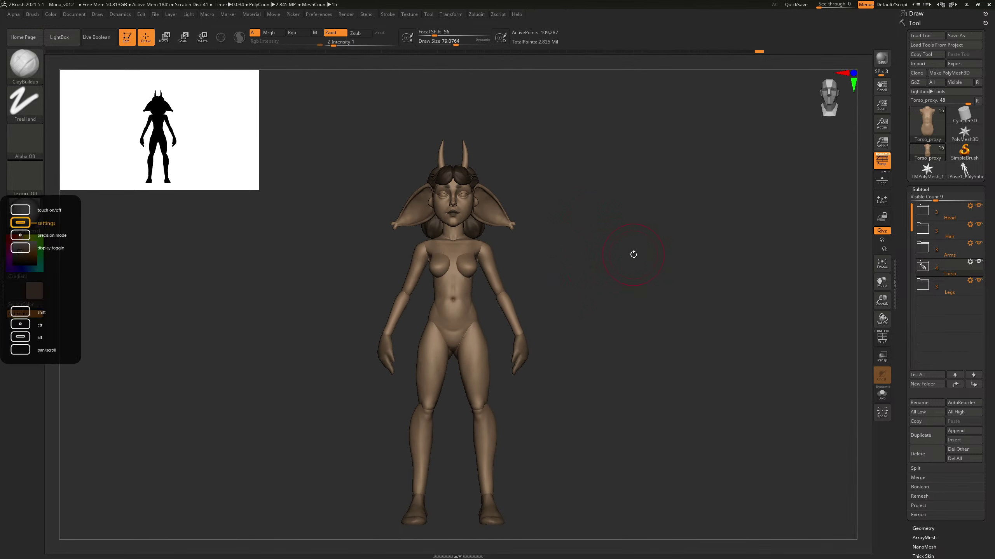
# Step: Save the project over the existing Mona_v012.ZPR file in the Blockout folder
pyautogui.moveTo(632, 250); pyautogui.dragTo(622, 258, button='right')
pyautogui.hotkey('ctrl', 's')
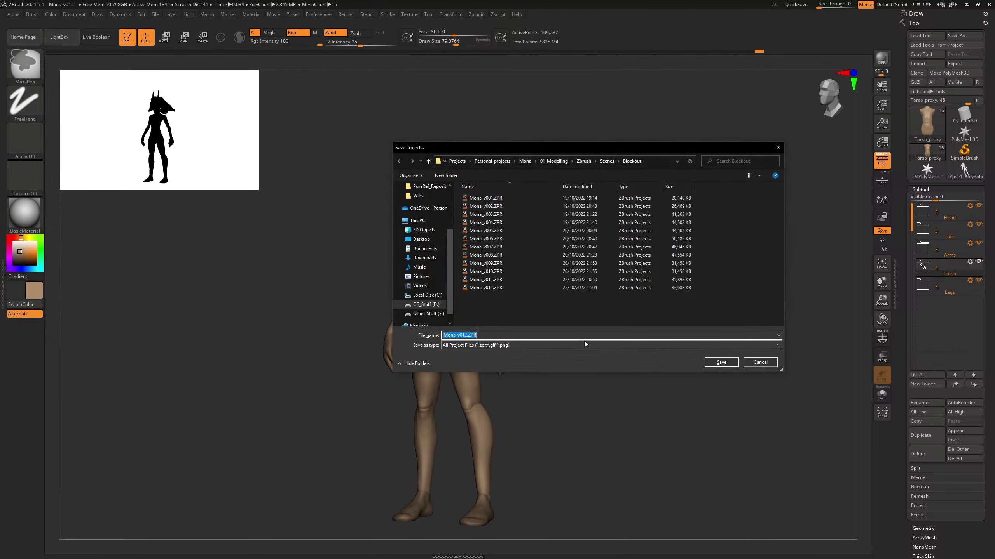
pyautogui.click(730, 364)
pyautogui.click(517, 279)
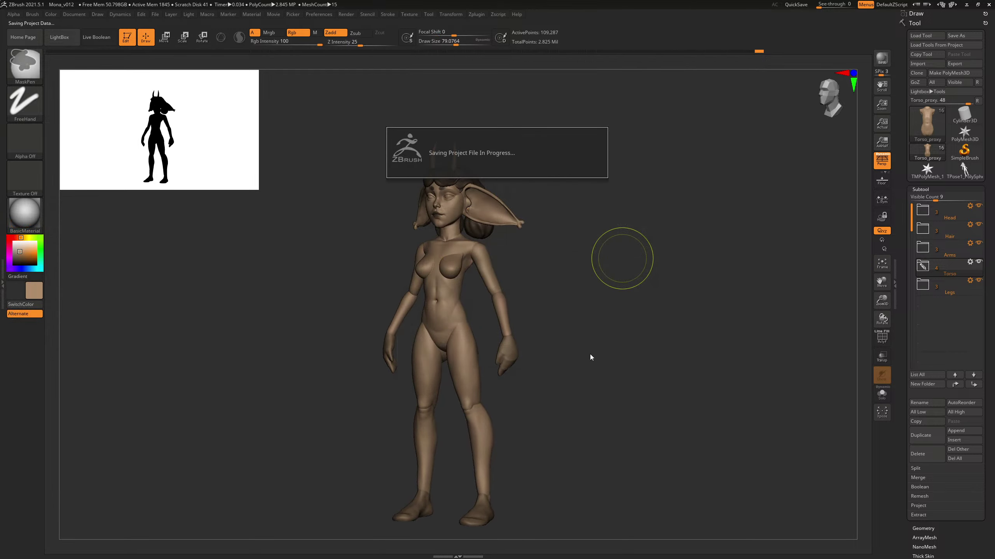
pyautogui.moveTo(590, 353); pyautogui.dragTo(613, 349, button='right')
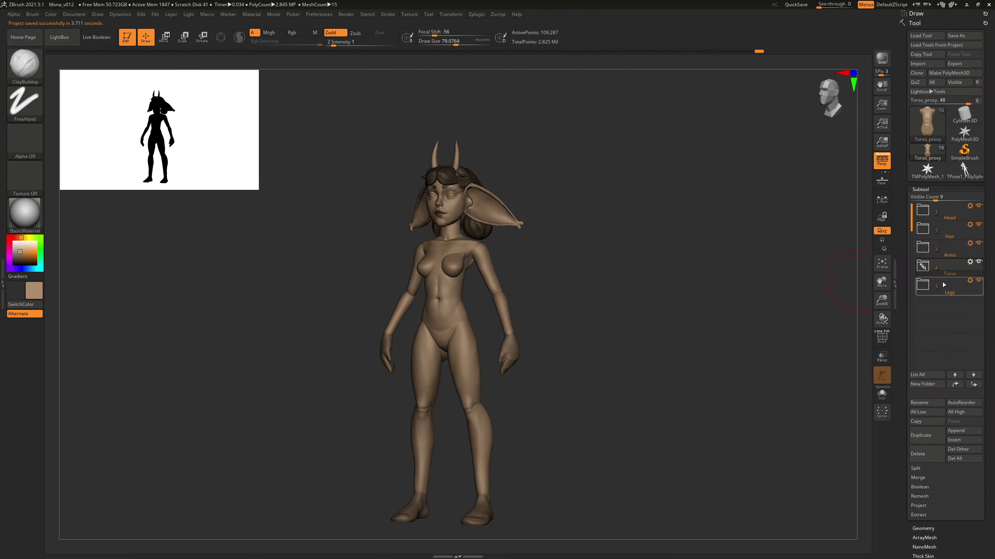
# Step: Expand the Arms folder and rename the hands subtool as hand_proxy
pyautogui.click(923, 252)
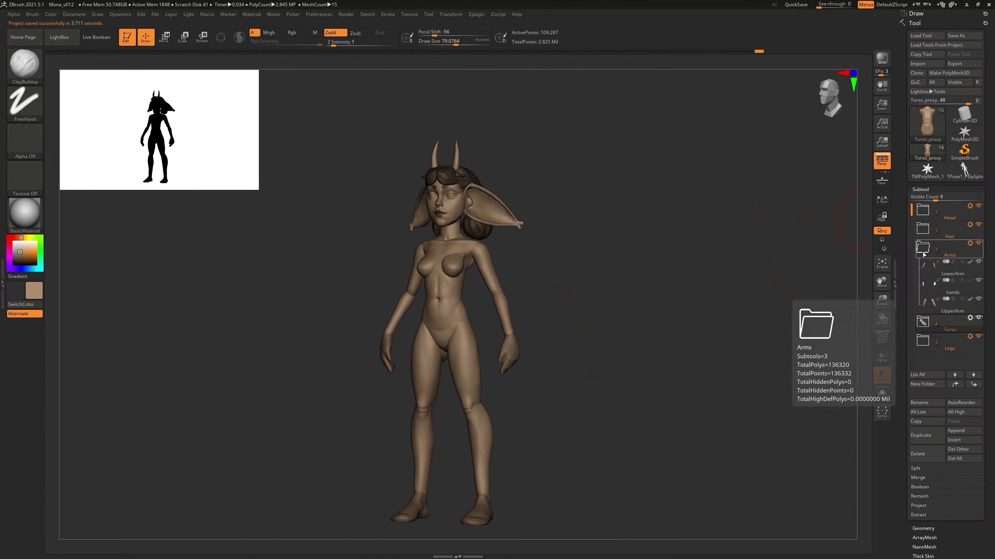
pyautogui.moveTo(632, 373)
pyautogui.keyDown('alt'); pyautogui.mouseDown(button='right')
pyautogui.moveTo(632, 348)
pyautogui.moveTo(695, 363)
pyautogui.mouseUp(button='right'); pyautogui.keyUp('alt')
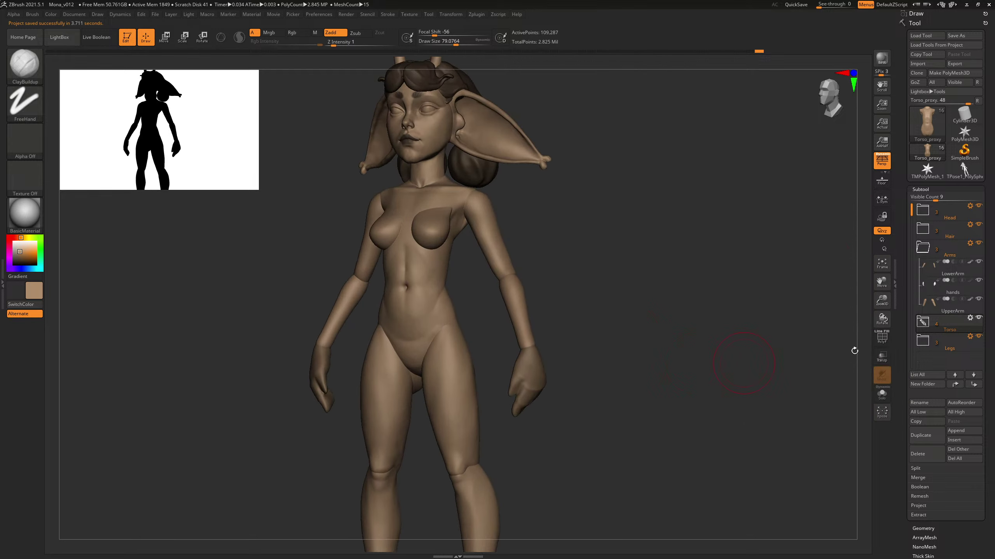
pyautogui.click(921, 293)
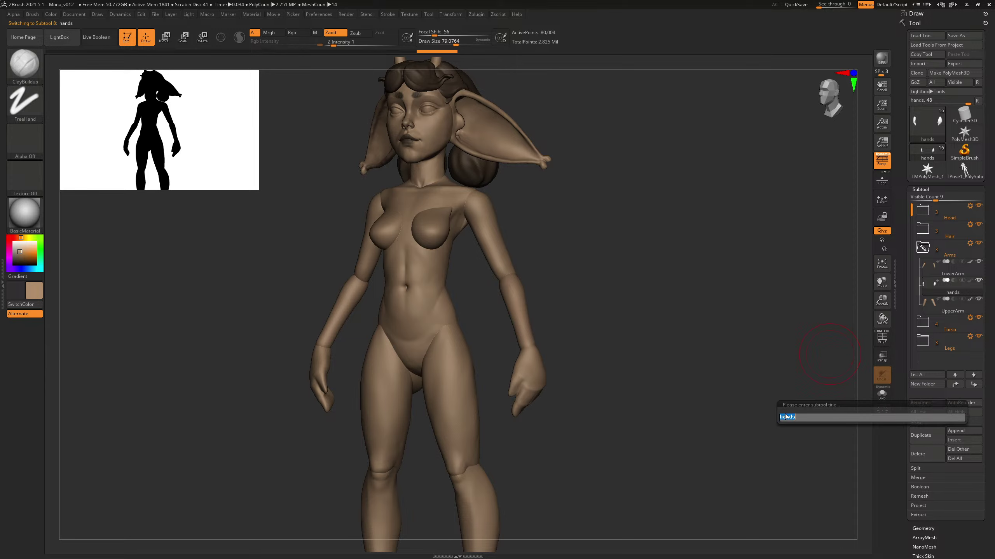
pyautogui.write('hand_proxy')
pyautogui.press('Return')
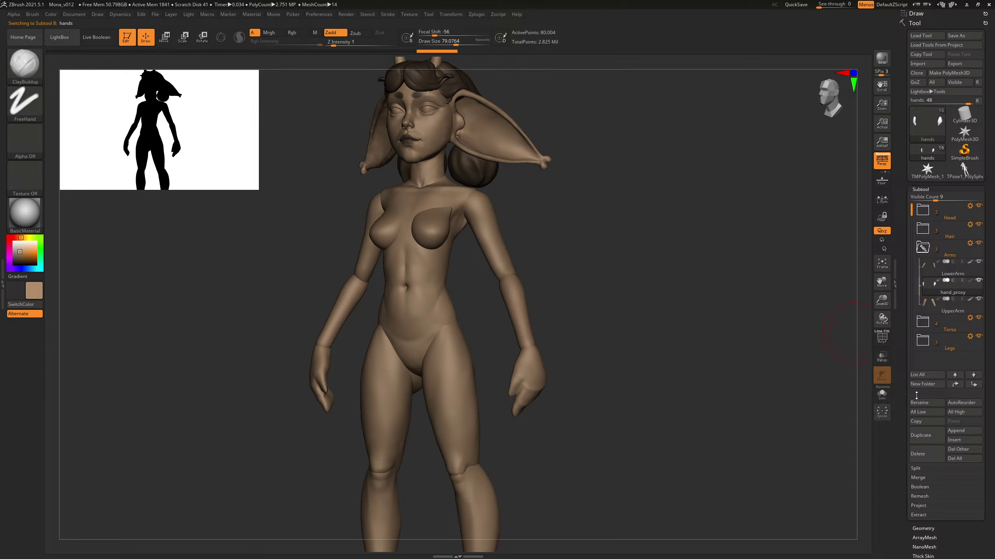
# Step: Duplicate the hand_proxy subtool, hide the original, and isolate the copy with Solo
pyautogui.click(921, 440)
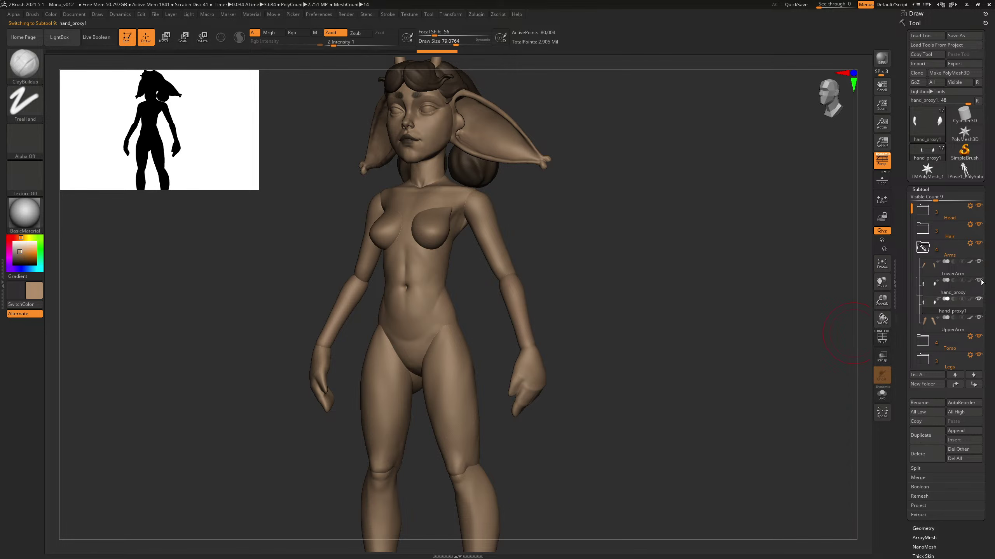
pyautogui.moveTo(706, 328)
pyautogui.mouseDown()
pyautogui.moveTo(688, 329)
pyautogui.moveTo(620, 242)
pyautogui.moveTo(648, 277)
pyautogui.moveTo(624, 235)
pyautogui.moveTo(742, 201)
pyautogui.moveTo(652, 276)
pyautogui.mouseUp()
pyautogui.press('b')
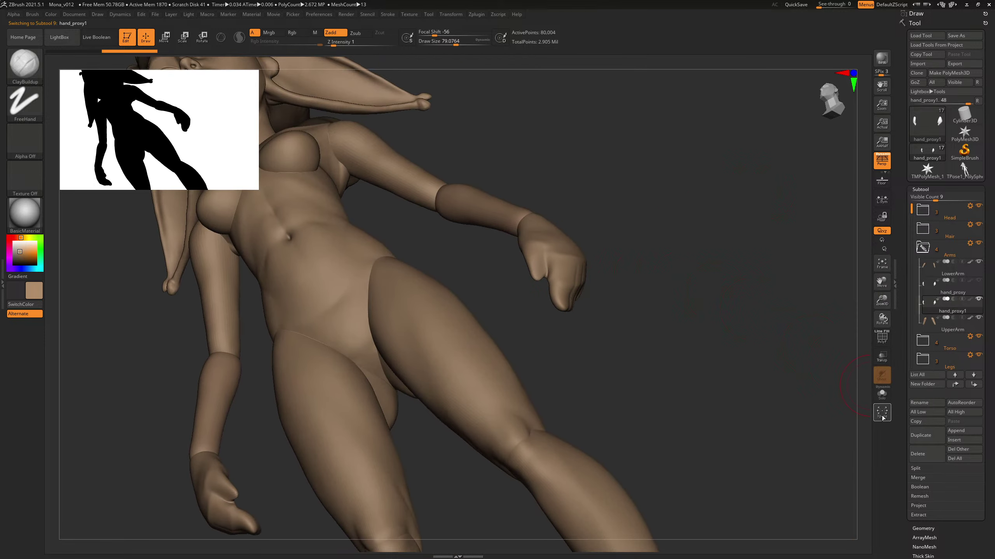
pyautogui.click(879, 401)
pyautogui.moveTo(674, 213)
pyautogui.mouseDown()
pyautogui.moveTo(690, 264)
pyautogui.moveTo(689, 102)
pyautogui.mouseUp()
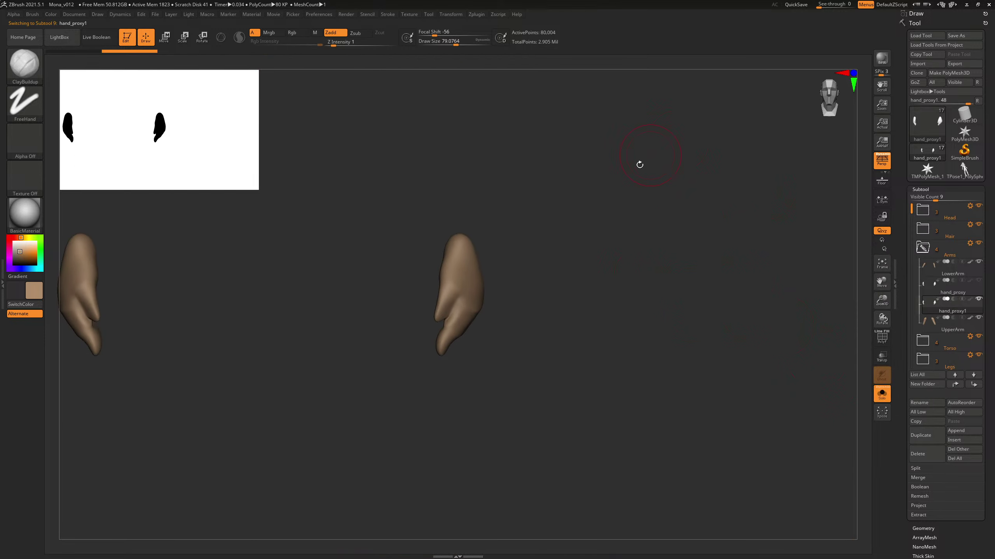
# Step: Delete the lower subdivision levels of the duplicated hand and cut its fingers off with TrimRect
pyautogui.keyDown('ctrl'); pyautogui.keyDown('shift'); pyautogui.moveTo(540, 373); pyautogui.dragTo(379, 309); pyautogui.keyUp('shift'); pyautogui.keyUp('ctrl')
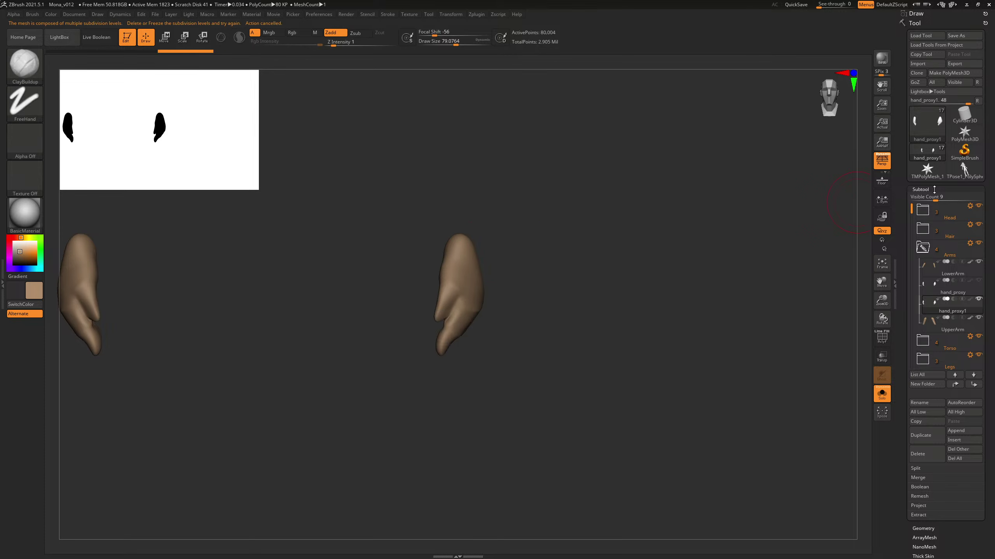
pyautogui.click(923, 528)
pyautogui.click(932, 229)
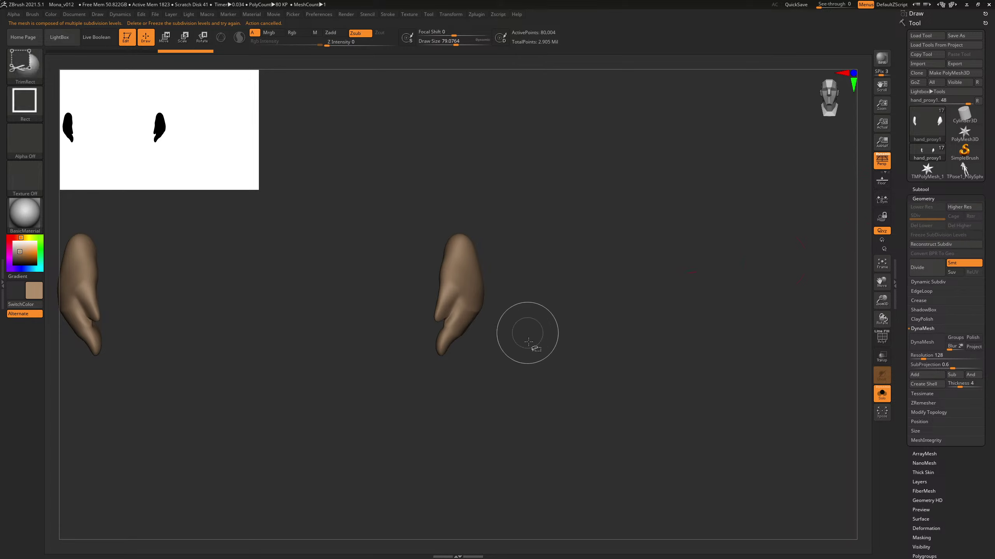
pyautogui.keyDown('ctrl'); pyautogui.keyDown('shift'); pyautogui.moveTo(548, 389); pyautogui.dragTo(395, 303); pyautogui.keyUp('shift'); pyautogui.keyUp('ctrl')
# Step: Switch to the TrimLasso brush and trim the lower edge of the palm along the knuckle line
pyautogui.moveTo(552, 221); pyautogui.dragTo(235, 223)
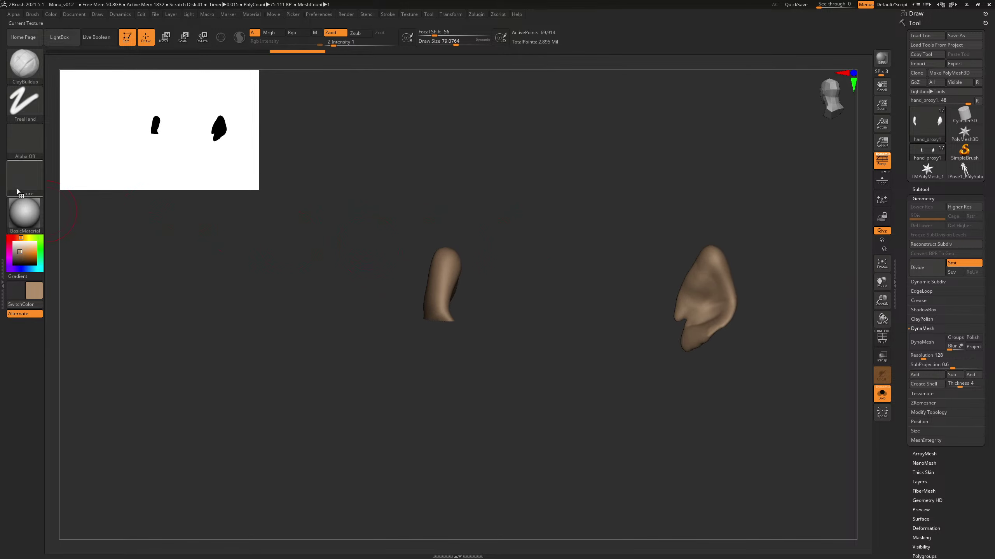
pyautogui.hotkey('ctrl', 'shift')
pyautogui.click(24, 74)
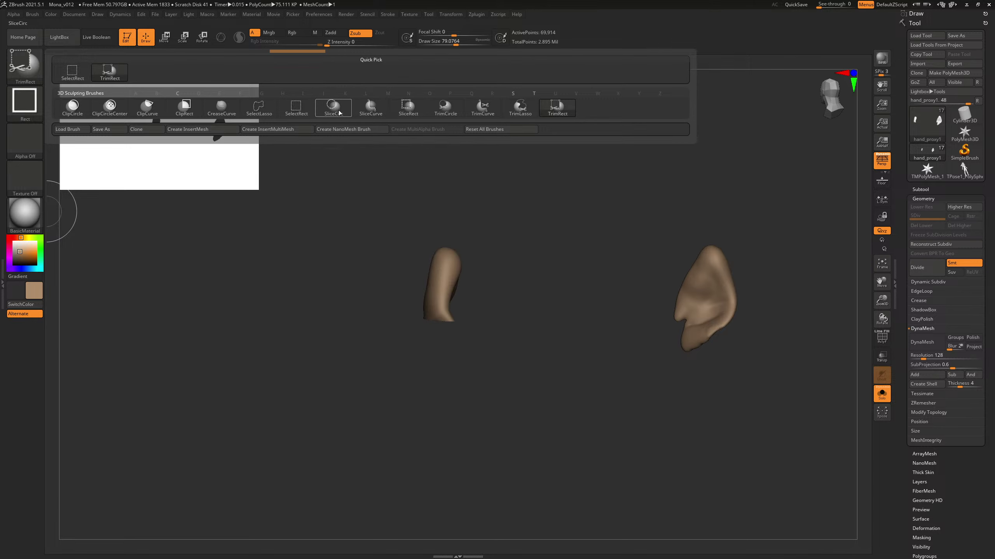
pyautogui.click(483, 106)
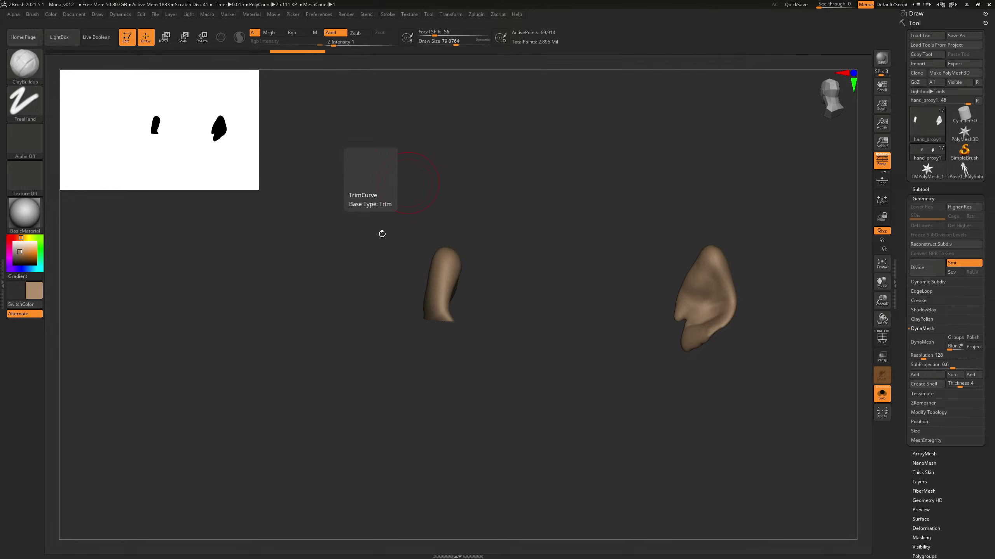
pyautogui.hotkey('ctrl', 'shift')
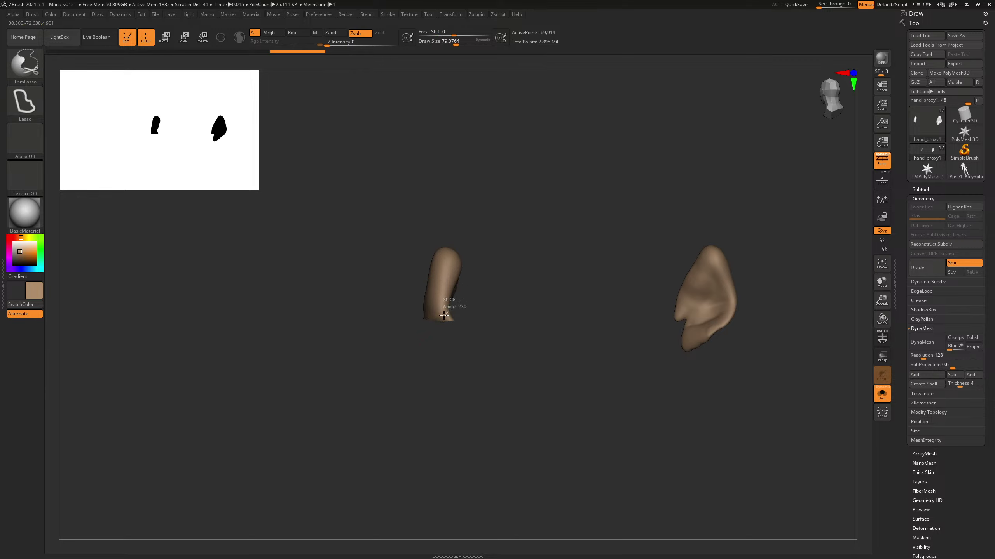
pyautogui.keyDown('ctrl'); pyautogui.keyDown('shift'); pyautogui.moveTo(418, 336); pyautogui.dragTo(517, 343); pyautogui.keyUp('shift'); pyautogui.keyUp('ctrl')
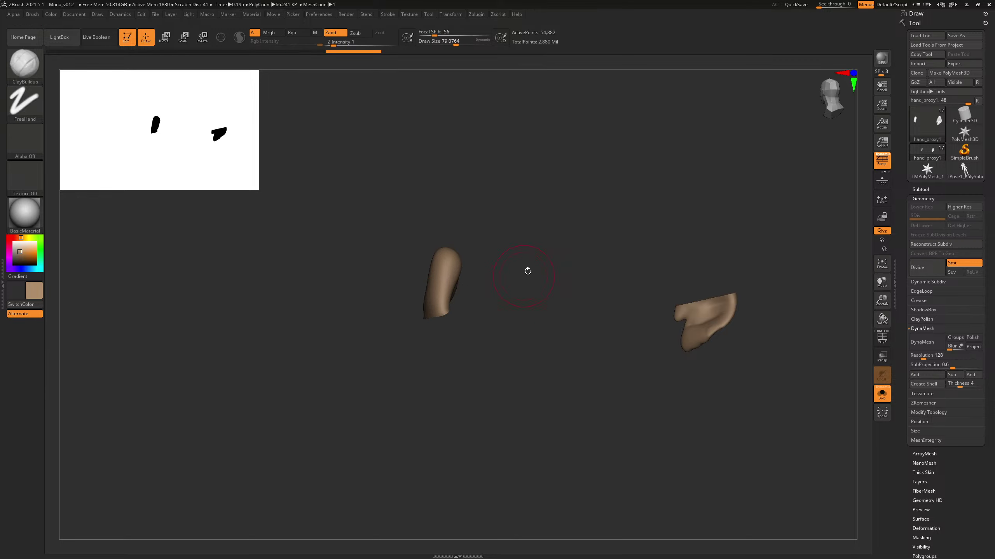
# Step: Trim the thumb side and the rounded wrist end off the palm, leaving a simple block
pyautogui.moveTo(527, 271)
pyautogui.mouseDown()
pyautogui.moveTo(495, 262)
pyautogui.moveTo(614, 220)
pyautogui.moveTo(524, 238)
pyautogui.moveTo(536, 241)
pyautogui.moveTo(489, 298)
pyautogui.moveTo(484, 385)
pyautogui.moveTo(498, 294)
pyautogui.mouseUp()
pyautogui.hotkey('ctrl', 'shift')
pyautogui.moveTo(540, 240)
pyautogui.mouseDown()
pyautogui.moveTo(655, 218)
pyautogui.moveTo(404, 247)
pyautogui.moveTo(491, 232)
pyautogui.mouseUp()
pyautogui.keyDown('ctrl'); pyautogui.keyDown('shift'); pyautogui.moveTo(375, 221); pyautogui.dragTo(532, 218); pyautogui.keyUp('shift'); pyautogui.keyUp('ctrl')
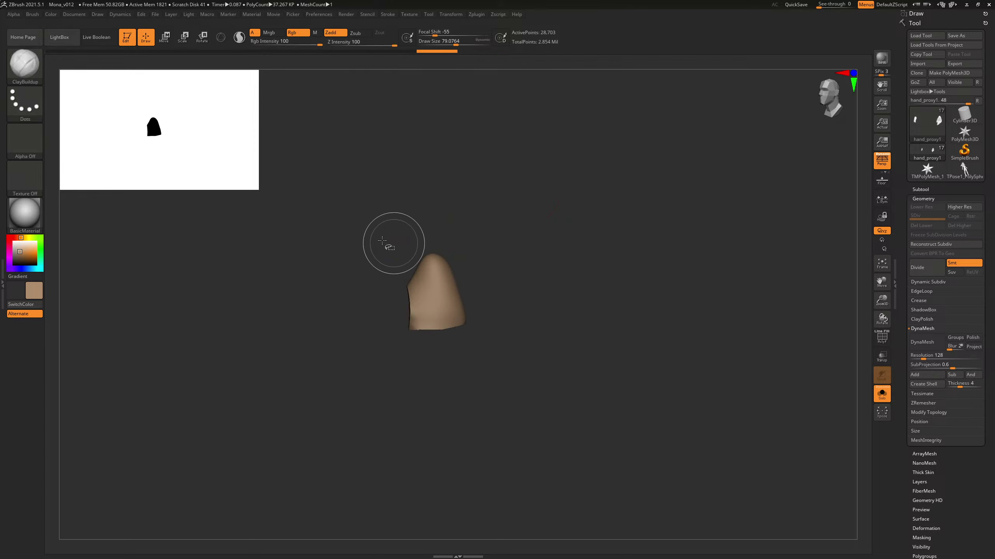
pyautogui.moveTo(386, 217)
pyautogui.keyDown('ctrl'); pyautogui.keyDown('shift'); pyautogui.mouseDown()
pyautogui.moveTo(437, 276)
pyautogui.moveTo(545, 211)
pyautogui.moveTo(536, 230)
pyautogui.moveTo(559, 225)
pyautogui.moveTo(502, 232)
pyautogui.moveTo(542, 233)
pyautogui.moveTo(516, 250)
pyautogui.moveTo(566, 257)
pyautogui.mouseUp(); pyautogui.keyUp('shift'); pyautogui.keyUp('ctrl')
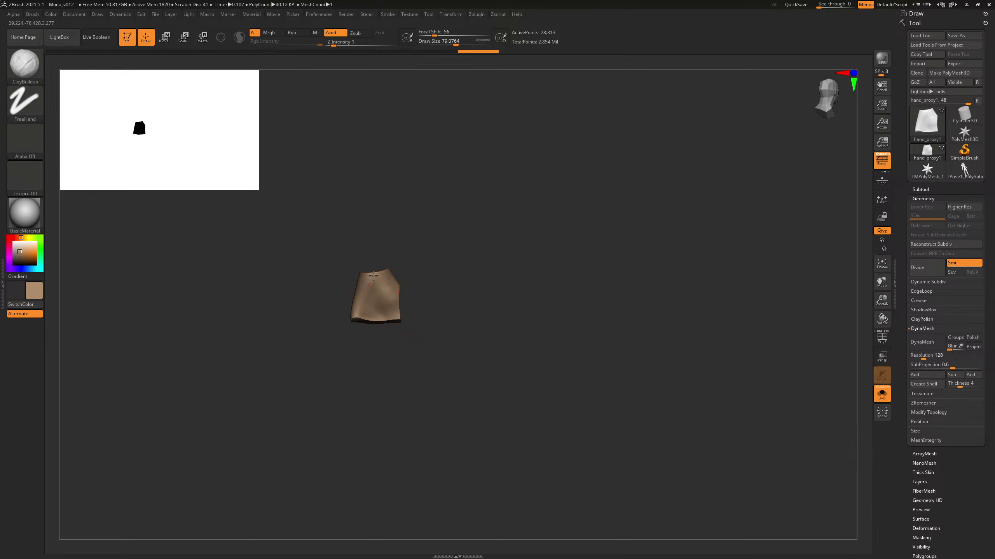
# Step: Refine the palm block with ClayBuildup, setting the draw size to about 73, and turn off Solo to show the full figure
pyautogui.moveTo(377, 298); pyautogui.dragTo(370, 279)
pyautogui.press('s')
pyautogui.moveTo(367, 316); pyautogui.dragTo(382, 305)
pyautogui.press('s')
pyautogui.moveTo(466, 252); pyautogui.dragTo(536, 237)
pyautogui.click(881, 393)
pyautogui.moveTo(697, 300); pyautogui.dragTo(699, 339, button='right')
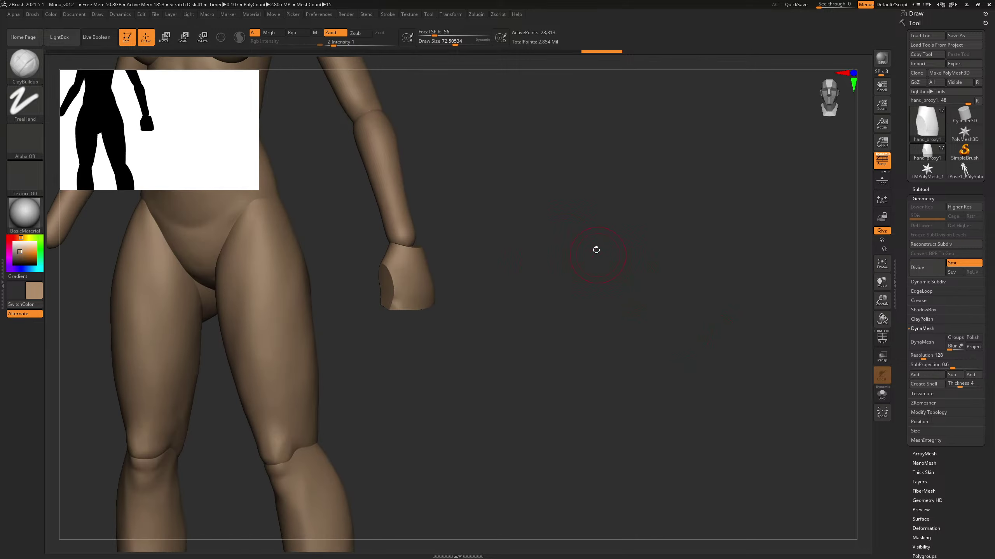
# Step: Adjust the palm block's scale and position with Transpose so it sits under the wrist end of the forearm
pyautogui.moveTo(595, 249)
pyautogui.mouseDown(button='right')
pyautogui.moveTo(580, 236)
pyautogui.moveTo(581, 264)
pyautogui.moveTo(437, 270)
pyautogui.mouseUp(button='right')
pyautogui.press('w')
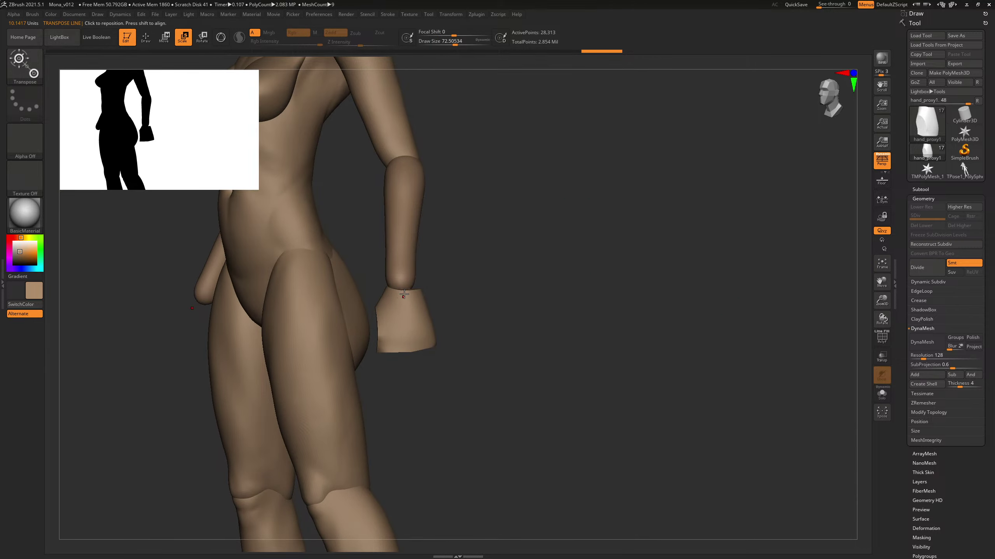
pyautogui.moveTo(405, 293)
pyautogui.mouseDown()
pyautogui.moveTo(407, 362)
pyautogui.moveTo(407, 334)
pyautogui.mouseUp()
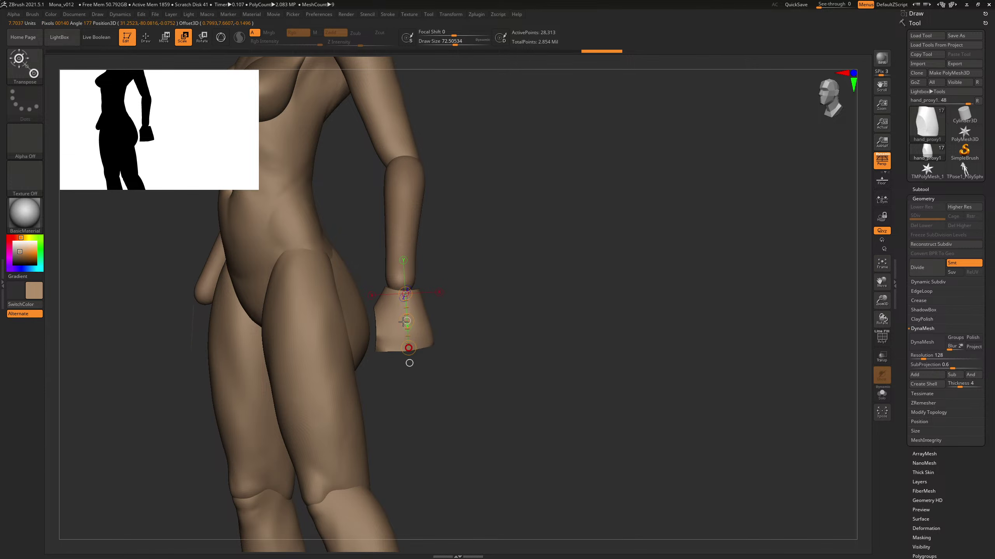
pyautogui.moveTo(410, 320); pyautogui.dragTo(424, 339, button='right')
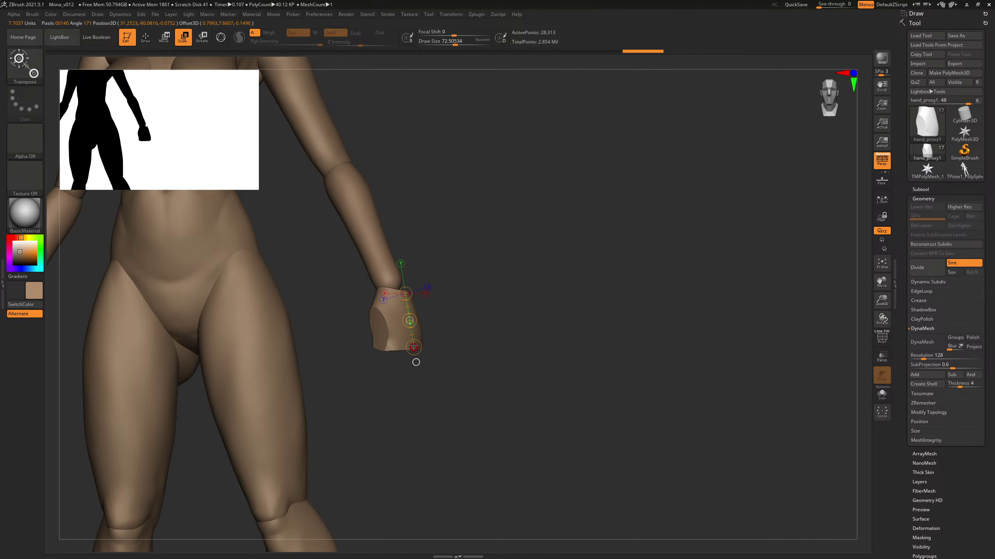
pyautogui.moveTo(413, 338); pyautogui.dragTo(488, 278, button='right')
pyautogui.moveTo(406, 321); pyautogui.dragTo(404, 319)
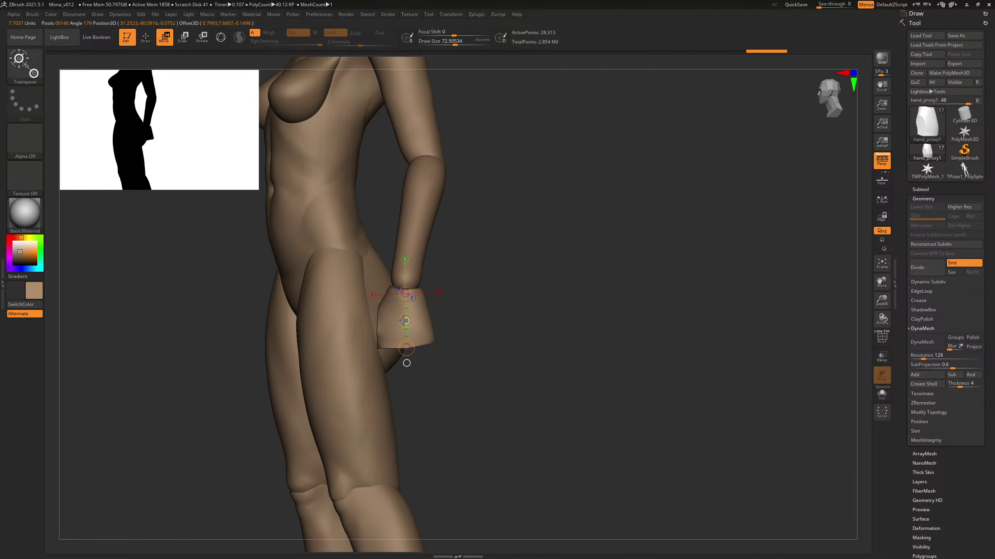
pyautogui.moveTo(443, 267); pyautogui.dragTo(480, 256, button='right')
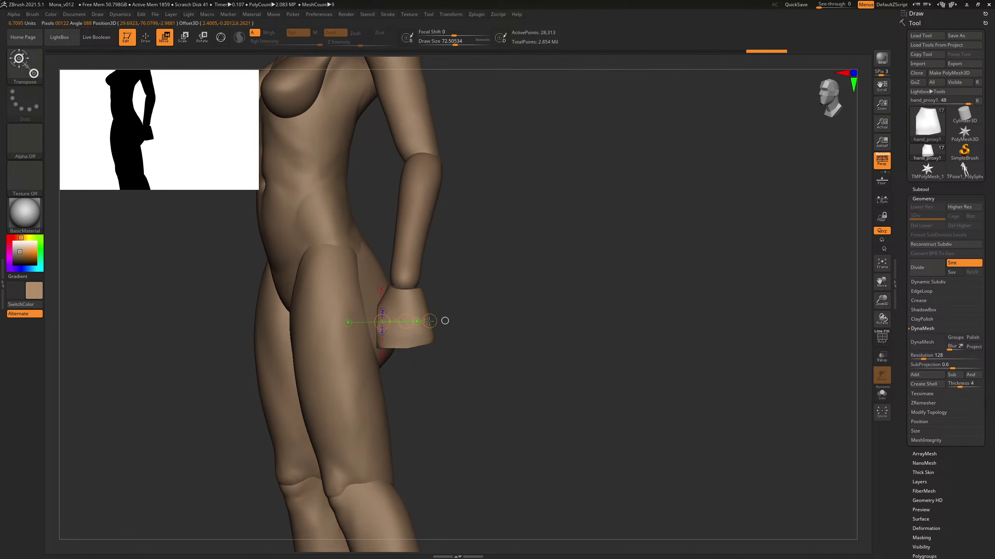
pyautogui.moveTo(429, 321); pyautogui.dragTo(407, 320)
pyautogui.moveTo(498, 219); pyautogui.dragTo(426, 256, button='right')
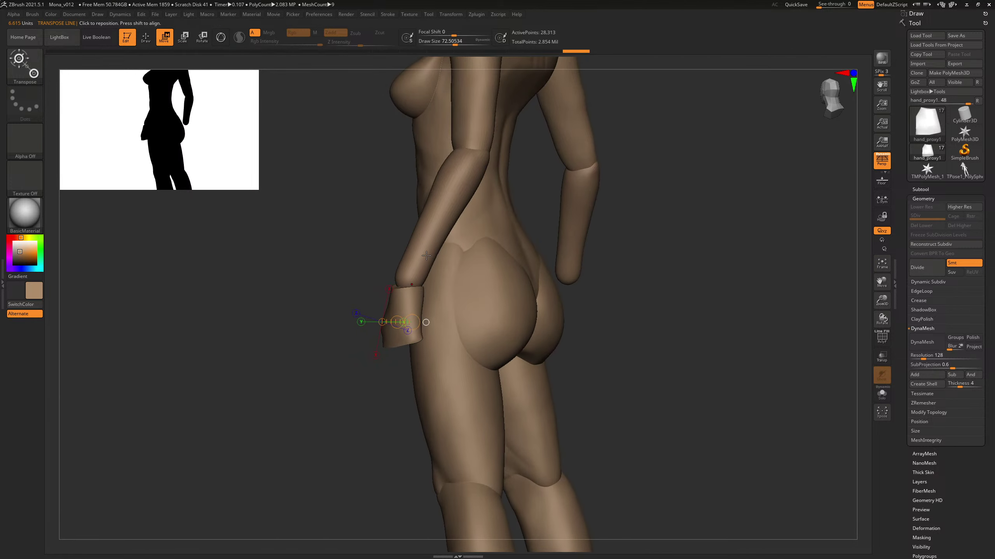
# Step: Rotate the palm block about the wrist with Transpose and nudge it into line with the forearm
pyautogui.click(200, 42)
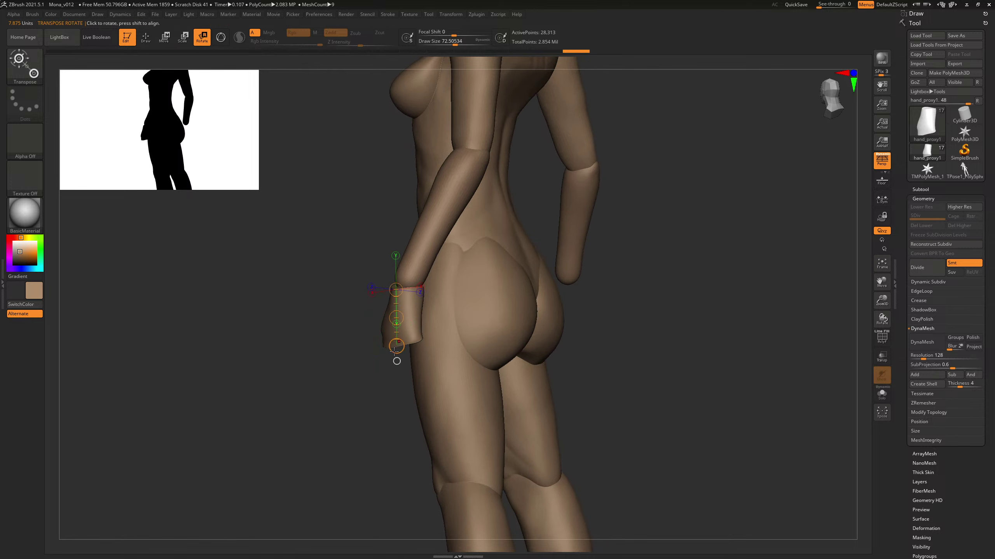
pyautogui.moveTo(386, 371); pyautogui.dragTo(587, 310, button='right')
pyautogui.press('w')
pyautogui.moveTo(454, 348)
pyautogui.mouseDown(button='right')
pyautogui.moveTo(490, 326)
pyautogui.moveTo(462, 333)
pyautogui.mouseUp(button='right')
pyautogui.moveTo(430, 348); pyautogui.dragTo(427, 345)
pyautogui.moveTo(485, 300)
pyautogui.mouseDown(button='right')
pyautogui.moveTo(517, 292)
pyautogui.moveTo(525, 271)
pyautogui.moveTo(577, 271)
pyautogui.moveTo(539, 276)
pyautogui.moveTo(584, 259)
pyautogui.moveTo(510, 340)
pyautogui.moveTo(462, 337)
pyautogui.mouseUp(button='right')
# Step: Build up the palm near the wrist with ClayBuildup, varying the draw size between about 61 and 97
pyautogui.press('b')
pyautogui.press('c')
pyautogui.press('b')
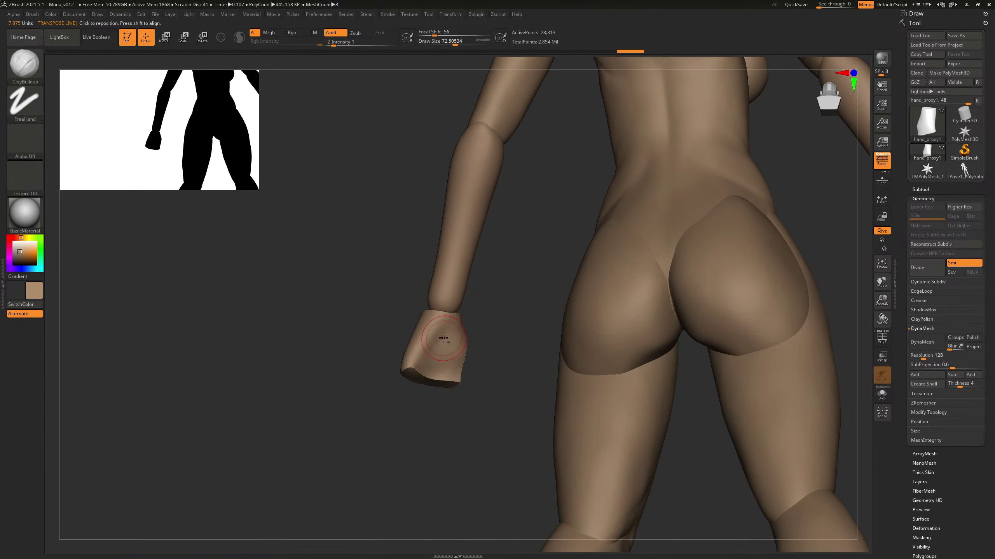
pyautogui.moveTo(440, 324); pyautogui.dragTo(444, 306)
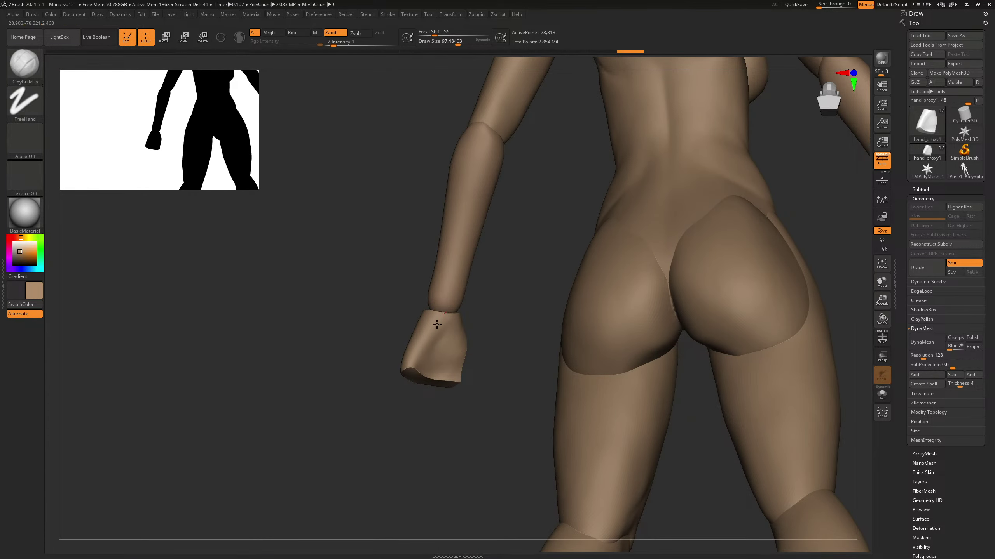
pyautogui.moveTo(438, 330)
pyautogui.mouseDown(button='right')
pyautogui.moveTo(489, 327)
pyautogui.moveTo(486, 288)
pyautogui.mouseUp(button='right')
pyautogui.press('s')
pyautogui.moveTo(444, 318); pyautogui.dragTo(439, 321)
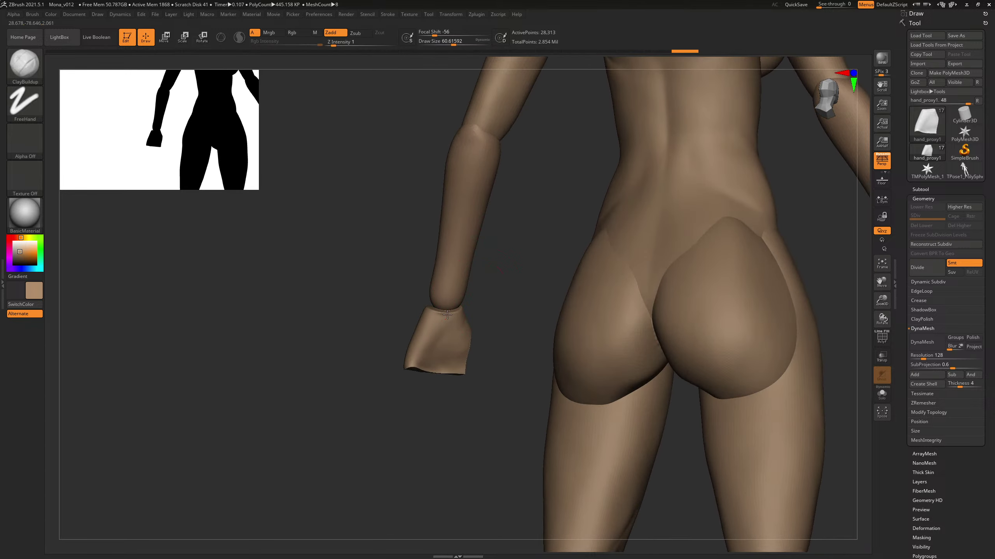
pyautogui.press('shift')
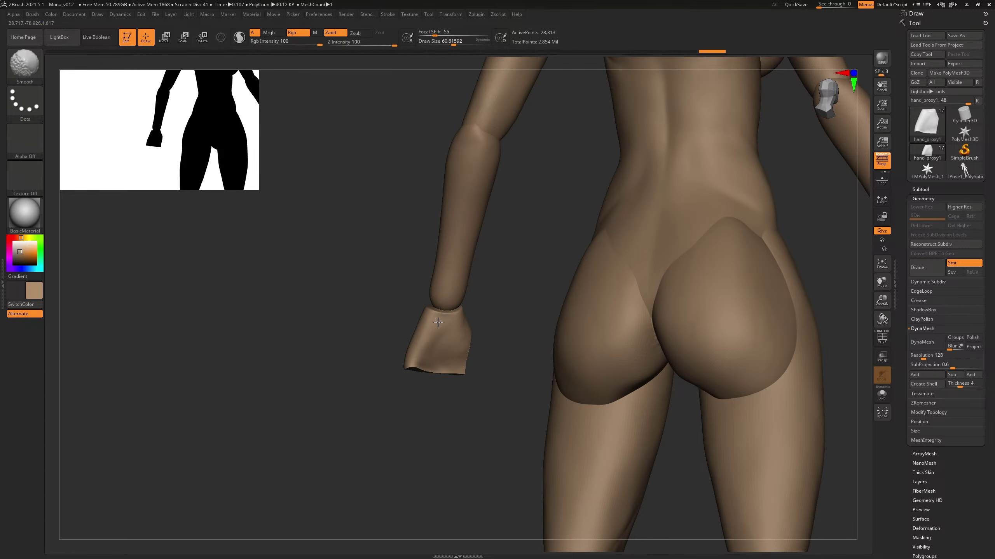
pyautogui.moveTo(438, 322); pyautogui.dragTo(508, 280, button='right')
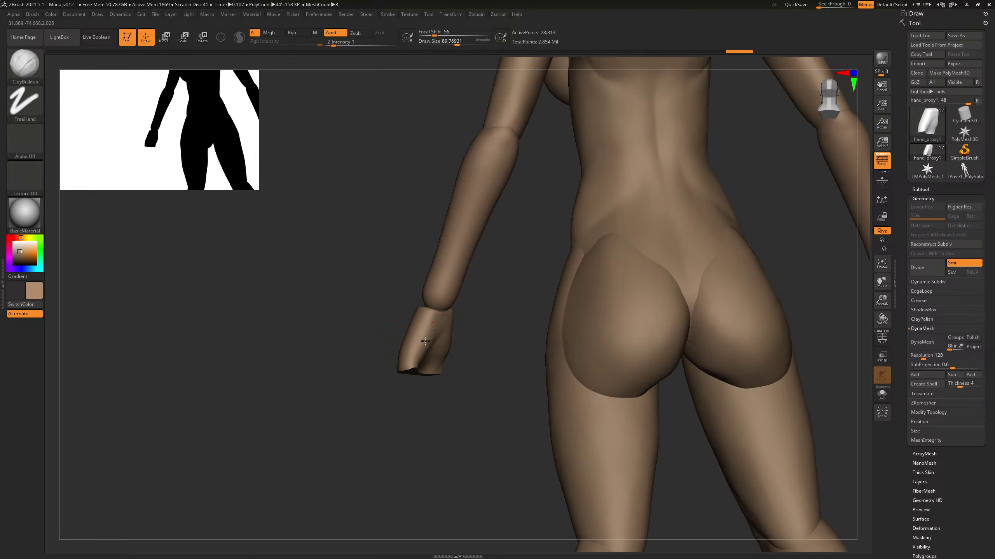
pyautogui.moveTo(430, 350)
pyautogui.mouseDown(button='right')
pyautogui.moveTo(568, 282)
pyautogui.moveTo(635, 262)
pyautogui.moveTo(602, 273)
pyautogui.moveTo(621, 261)
pyautogui.moveTo(624, 280)
pyautogui.moveTo(488, 333)
pyautogui.mouseUp(button='right')
# Step: Trim the knuckle end of the palm block with a curved TrimLasso cut
pyautogui.hotkey('ctrl', 'shift')
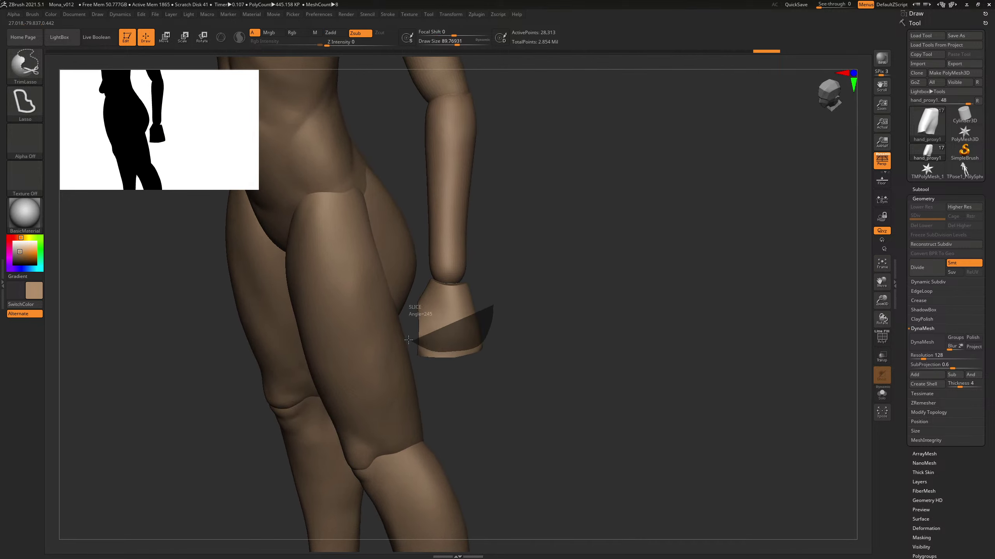
pyautogui.keyDown('ctrl'); pyautogui.keyDown('shift'); pyautogui.moveTo(408, 339); pyautogui.dragTo(405, 336); pyautogui.keyUp('shift'); pyautogui.keyUp('ctrl')
pyautogui.moveTo(517, 296)
pyautogui.mouseDown(button='right')
pyautogui.moveTo(542, 213)
pyautogui.moveTo(541, 270)
pyautogui.moveTo(564, 222)
pyautogui.moveTo(539, 214)
pyautogui.mouseUp(button='right')
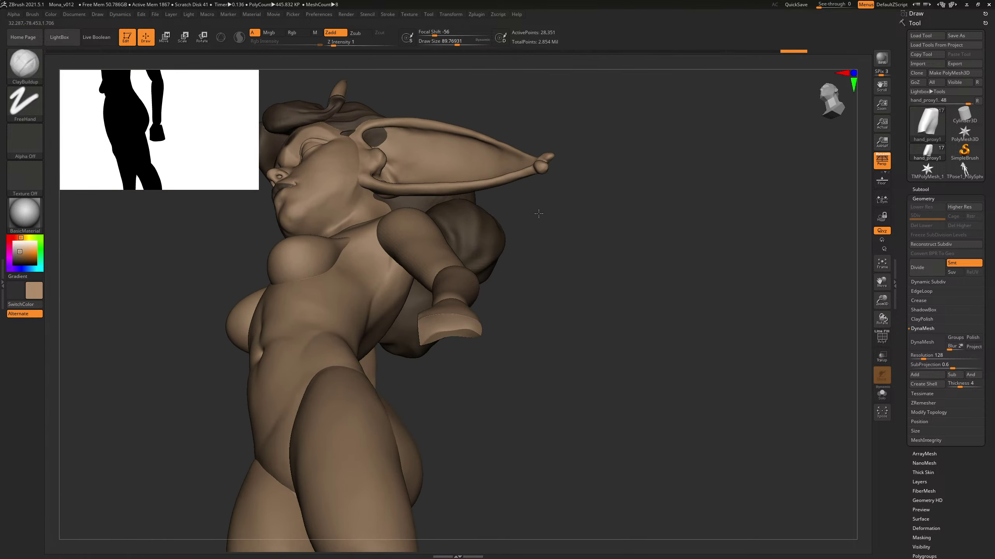
pyautogui.hotkey('ctrl', 'shift')
pyautogui.keyDown('ctrl'); pyautogui.keyDown('shift'); pyautogui.moveTo(448, 353); pyautogui.dragTo(450, 355); pyautogui.keyUp('shift'); pyautogui.keyUp('ctrl')
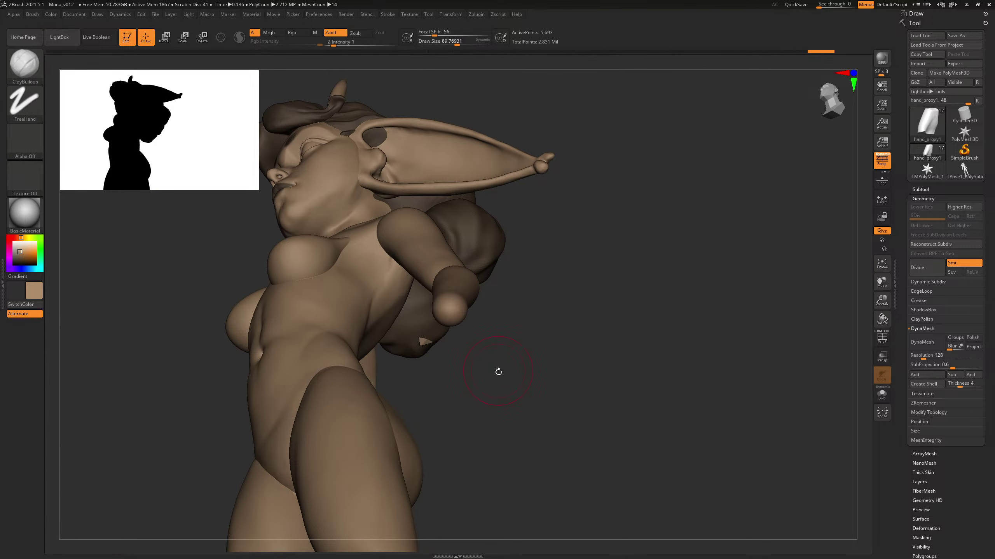
pyautogui.hotkey('ctrl', 'z')
pyautogui.moveTo(516, 288)
pyautogui.keyDown('ctrl'); pyautogui.keyDown('shift'); pyautogui.mouseDown()
pyautogui.moveTo(400, 290)
pyautogui.moveTo(446, 343)
pyautogui.mouseUp(); pyautogui.keyUp('shift'); pyautogui.keyUp('ctrl')
pyautogui.hotkey('ctrl', 'z')
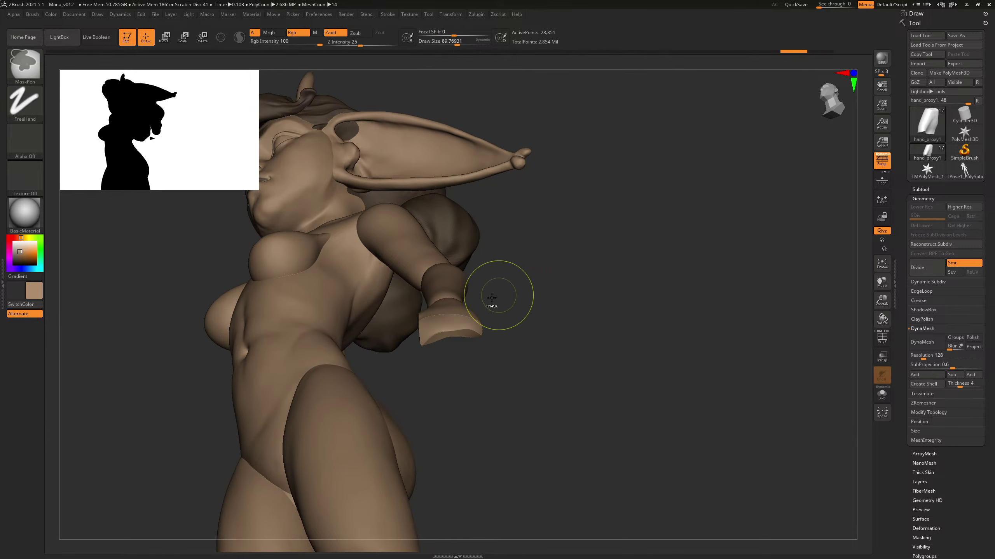
pyautogui.keyDown('ctrl'); pyautogui.keyDown('shift'); pyautogui.moveTo(494, 289); pyautogui.dragTo(436, 278); pyautogui.keyUp('shift'); pyautogui.keyUp('ctrl')
pyautogui.keyDown('ctrl'); pyautogui.keyDown('shift'); pyautogui.moveTo(532, 307); pyautogui.dragTo(532, 308); pyautogui.keyUp('shift'); pyautogui.keyUp('ctrl')
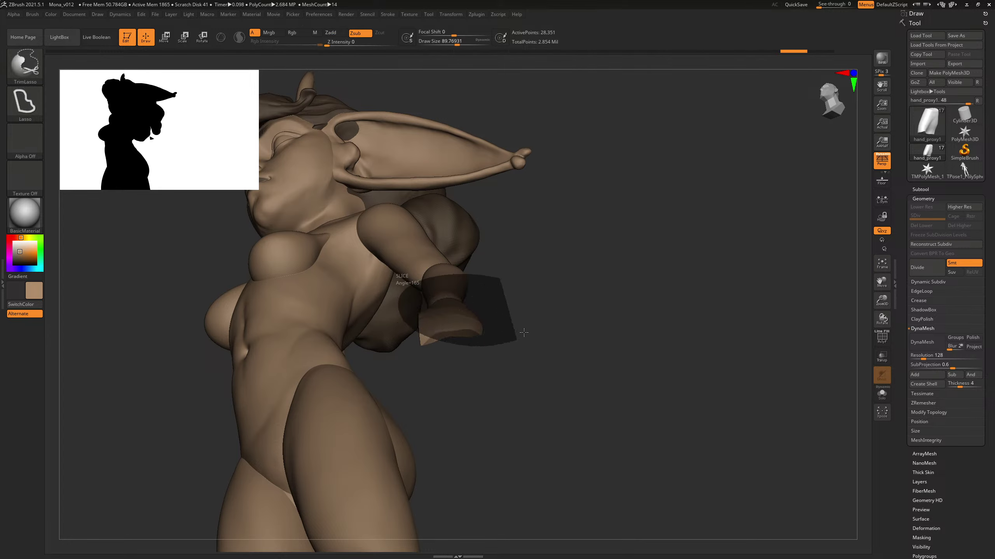
pyautogui.keyDown('ctrl'); pyautogui.keyDown('shift'); pyautogui.moveTo(524, 332); pyautogui.dragTo(524, 333); pyautogui.keyUp('shift'); pyautogui.keyUp('ctrl')
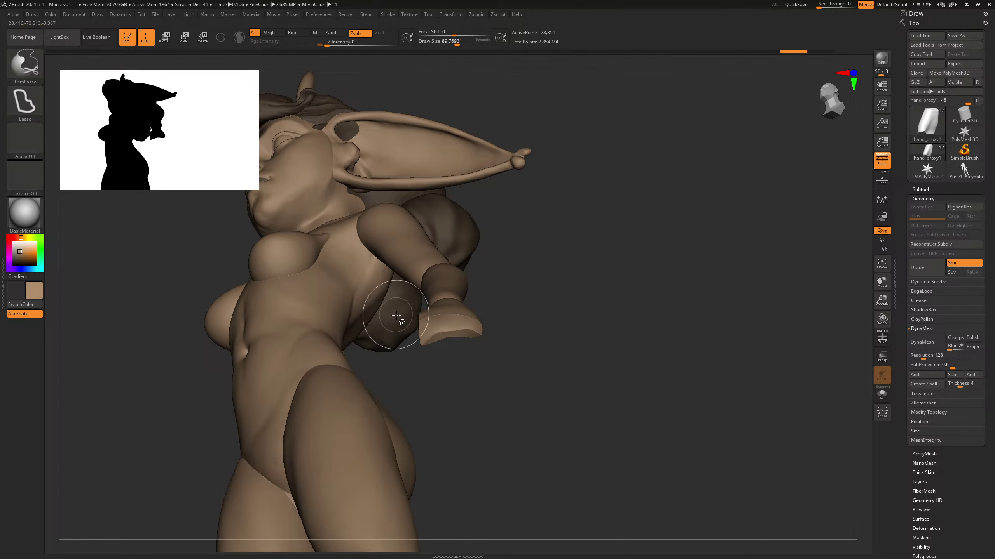
pyautogui.moveTo(465, 356)
pyautogui.keyDown('ctrl'); pyautogui.keyDown('shift'); pyautogui.mouseDown()
pyautogui.moveTo(455, 369)
pyautogui.moveTo(371, 387)
pyautogui.mouseUp(); pyautogui.keyUp('shift'); pyautogui.keyUp('ctrl')
pyautogui.hotkey('ctrl', 'z')
# Step: Shape the palm block's side edge and cut off its outer knuckle corner with TrimLasso
pyautogui.moveTo(571, 293)
pyautogui.mouseDown()
pyautogui.moveTo(582, 265)
pyautogui.moveTo(549, 327)
pyautogui.moveTo(429, 407)
pyautogui.mouseUp()
pyautogui.moveTo(530, 382)
pyautogui.mouseDown()
pyautogui.moveTo(546, 325)
pyautogui.moveTo(550, 338)
pyautogui.moveTo(434, 375)
pyautogui.moveTo(522, 406)
pyautogui.mouseUp()
pyautogui.moveTo(602, 325)
pyautogui.mouseDown()
pyautogui.moveTo(575, 296)
pyautogui.moveTo(601, 269)
pyautogui.moveTo(591, 291)
pyautogui.moveTo(546, 305)
pyautogui.mouseUp()
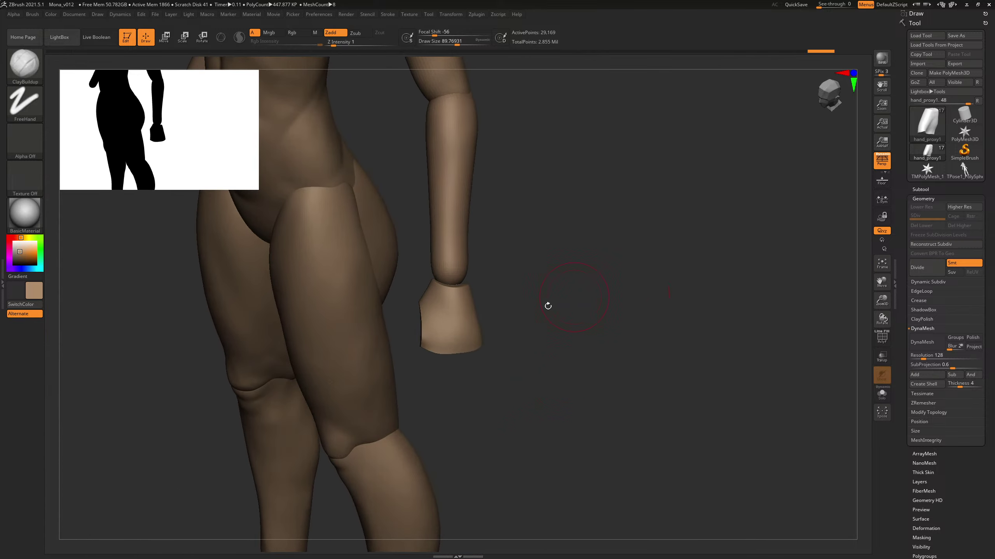
pyautogui.keyDown('ctrl'); pyautogui.keyDown('shift'); pyautogui.moveTo(475, 381); pyautogui.dragTo(476, 381); pyautogui.keyUp('shift'); pyautogui.keyUp('ctrl')
pyautogui.keyDown('ctrl'); pyautogui.keyDown('shift'); pyautogui.moveTo(510, 305); pyautogui.dragTo(488, 321); pyautogui.keyUp('shift'); pyautogui.keyUp('ctrl')
pyautogui.keyDown('ctrl'); pyautogui.keyDown('shift'); pyautogui.moveTo(444, 373); pyautogui.dragTo(445, 398); pyautogui.keyUp('shift'); pyautogui.keyUp('ctrl')
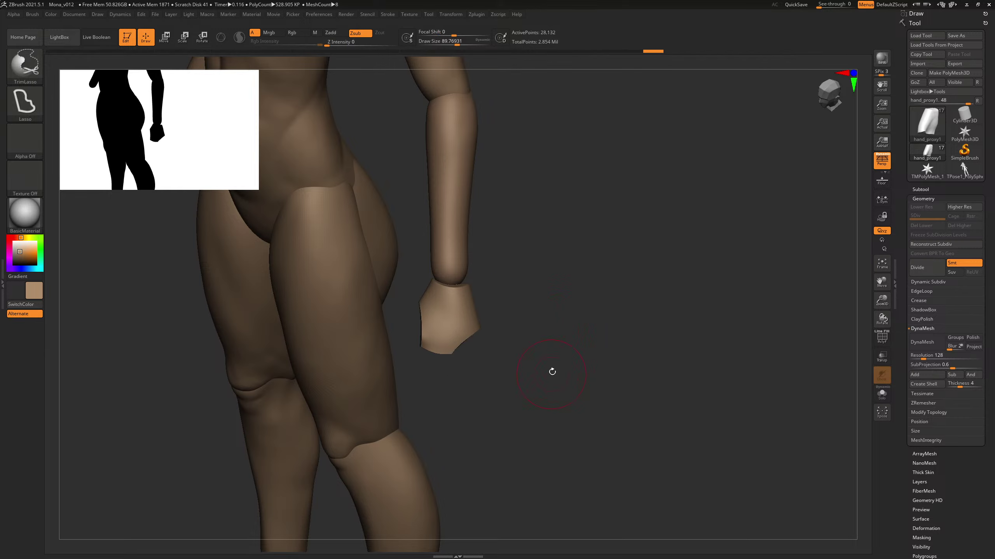
pyautogui.moveTo(500, 294)
pyautogui.keyDown('ctrl'); pyautogui.keyDown('shift'); pyautogui.mouseDown()
pyautogui.moveTo(489, 311)
pyautogui.moveTo(526, 398)
pyautogui.mouseUp(); pyautogui.keyUp('shift'); pyautogui.keyUp('ctrl')
# Step: Remesh the palm block with ZRemesher at a target polygon count of 0.5 and check its wireframe
pyautogui.moveTo(578, 337)
pyautogui.keyDown('shift'); pyautogui.mouseDown()
pyautogui.moveTo(579, 277)
pyautogui.moveTo(634, 285)
pyautogui.mouseUp(); pyautogui.keyUp('shift')
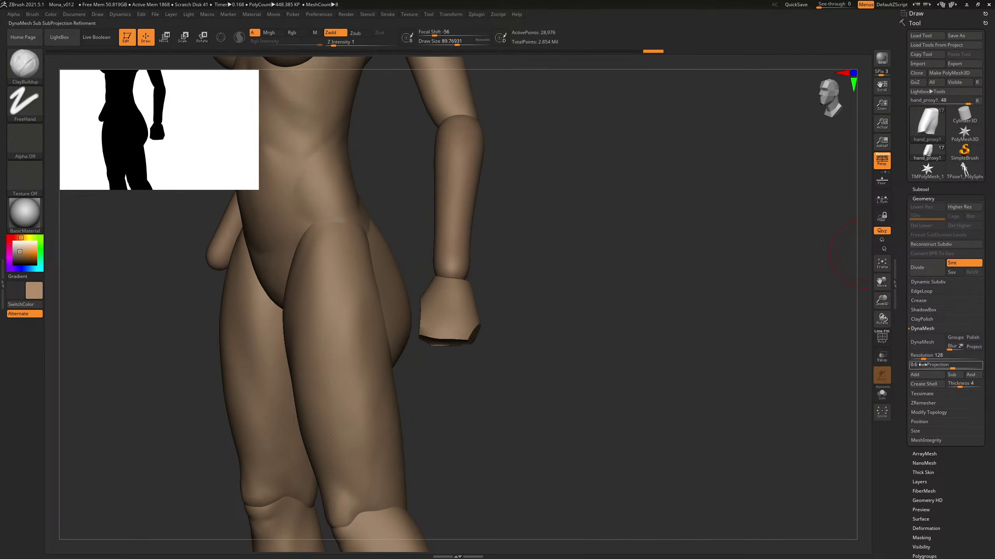
pyautogui.click(922, 403)
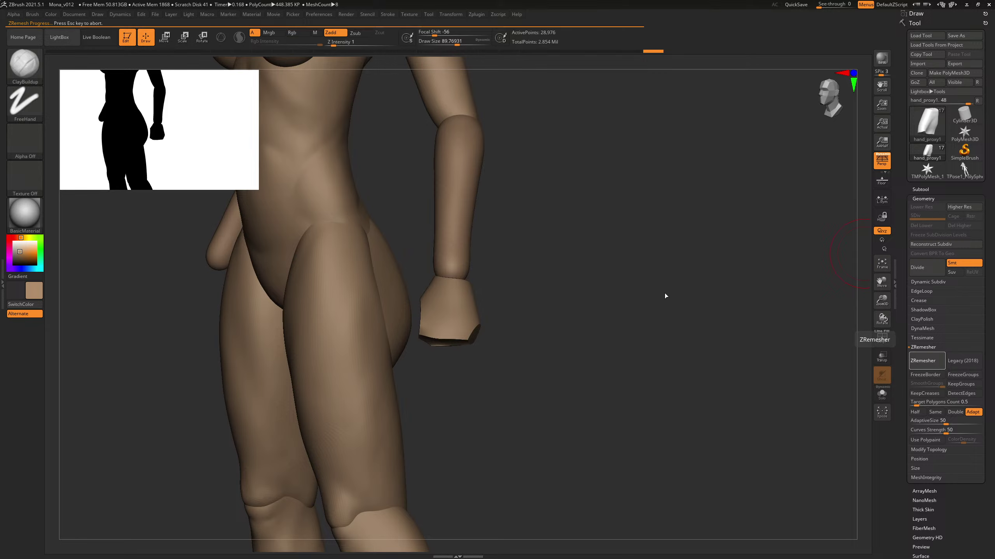
pyautogui.hotkey('shift', 'f')
pyautogui.moveTo(624, 305)
pyautogui.mouseDown()
pyautogui.moveTo(644, 312)
pyautogui.moveTo(607, 246)
pyautogui.mouseUp()
pyautogui.hotkey('shift', 'f')
# Step: Set the draw size to about 58 and inspect the remeshed palm's wireframe and its proportions against the whole figure
pyautogui.keyDown('alt'); pyautogui.moveTo(543, 269); pyautogui.dragTo(540, 315); pyautogui.keyUp('alt')
pyautogui.press('s')
pyautogui.moveTo(456, 293); pyautogui.dragTo(452, 293)
pyautogui.press('shift')
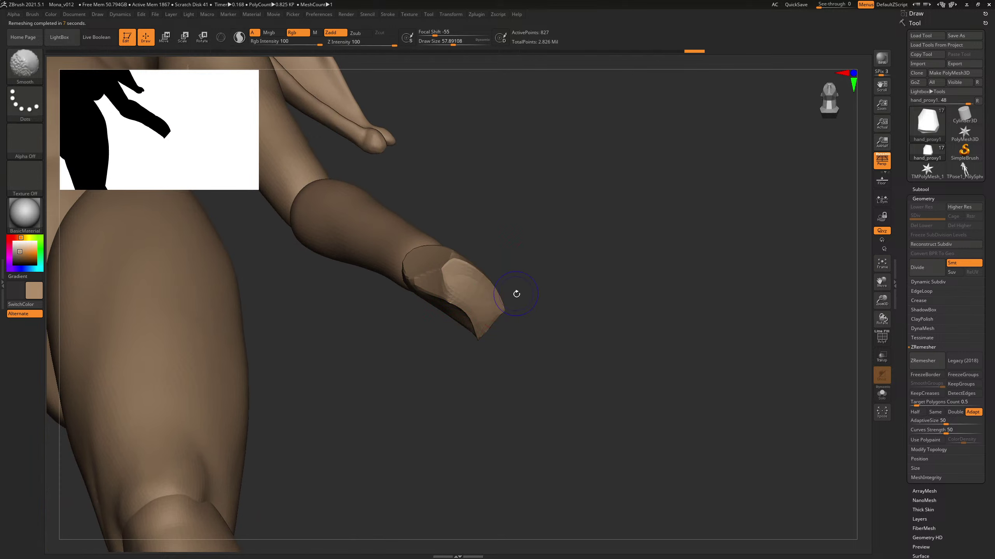
pyautogui.hotkey('shift', 'f')
pyautogui.hotkey('shift', 'f')
pyautogui.moveTo(552, 291); pyautogui.dragTo(574, 272)
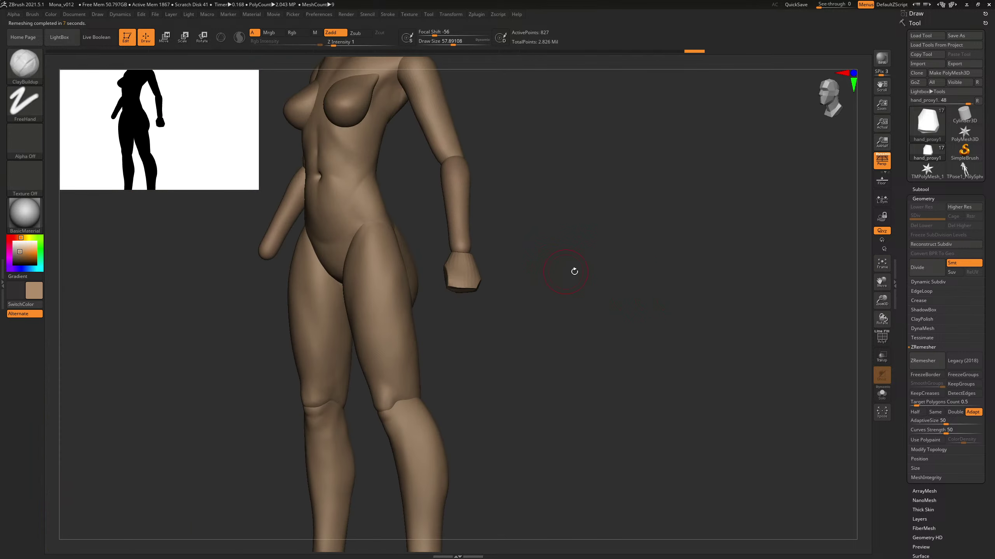
pyautogui.moveTo(682, 270); pyautogui.dragTo(641, 289)
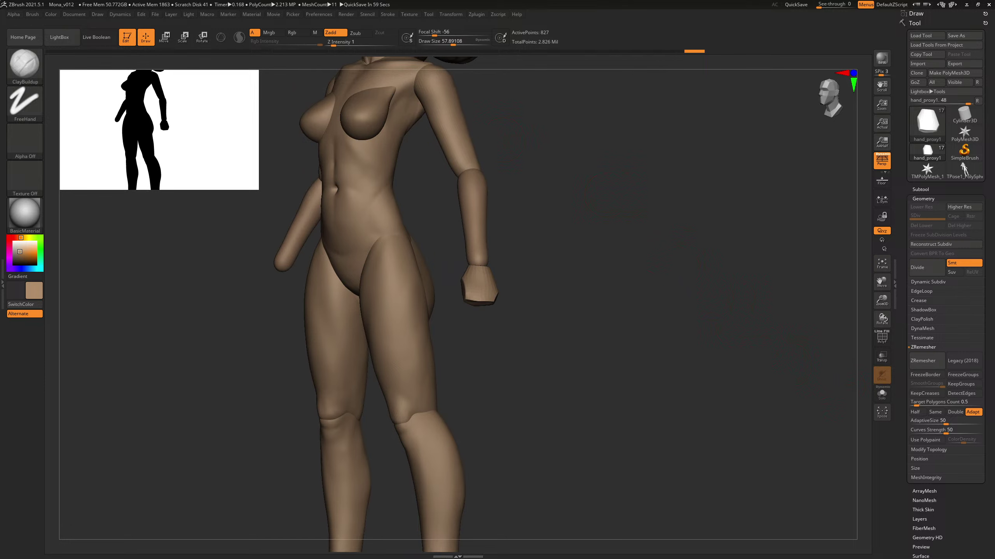
# Step: Switch to the PureRef board, keep it always on top, and frame the Mona turnaround drawings
pyautogui.hotkey('alt', 'Tab')
pyautogui.scroll(-5, 454, 356)
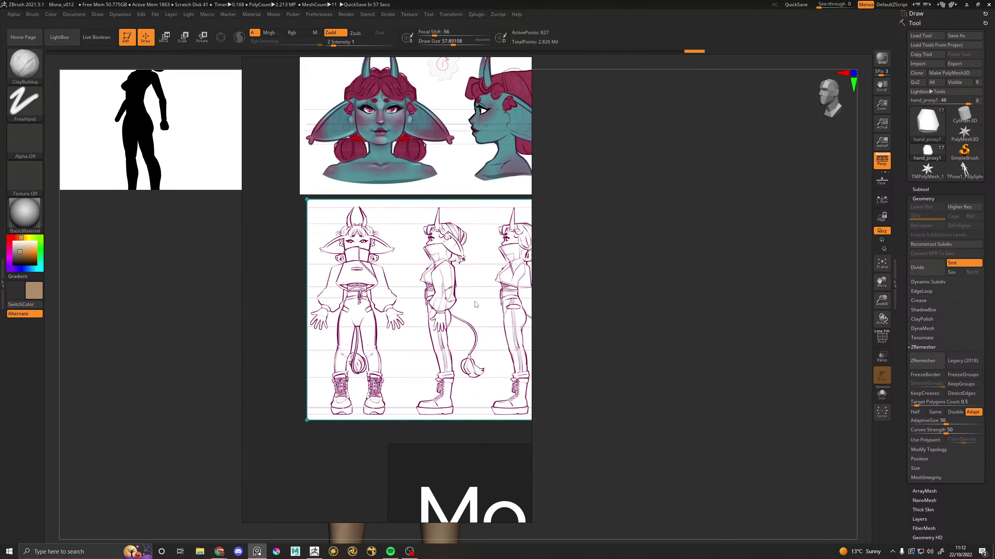
pyautogui.hotkey('ctrl', 'shift', 'a')
pyautogui.scroll(-6, 475, 304)
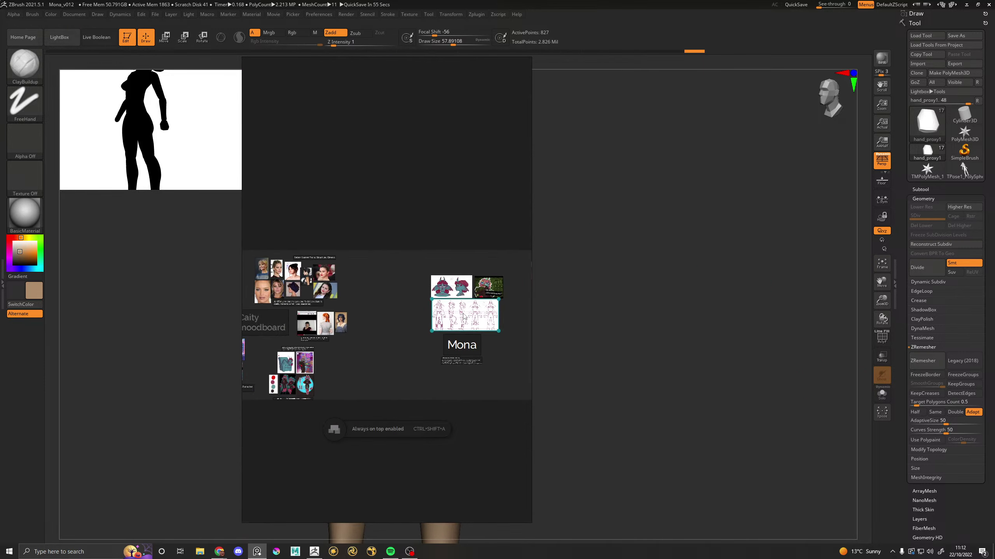
pyautogui.moveTo(471, 293); pyautogui.dragTo(268, 301, button='middle')
pyautogui.moveTo(443, 306)
pyautogui.mouseDown(button='middle')
pyautogui.moveTo(380, 316)
pyautogui.moveTo(520, 339)
pyautogui.mouseUp(button='middle')
pyautogui.scroll(10, 402, 332)
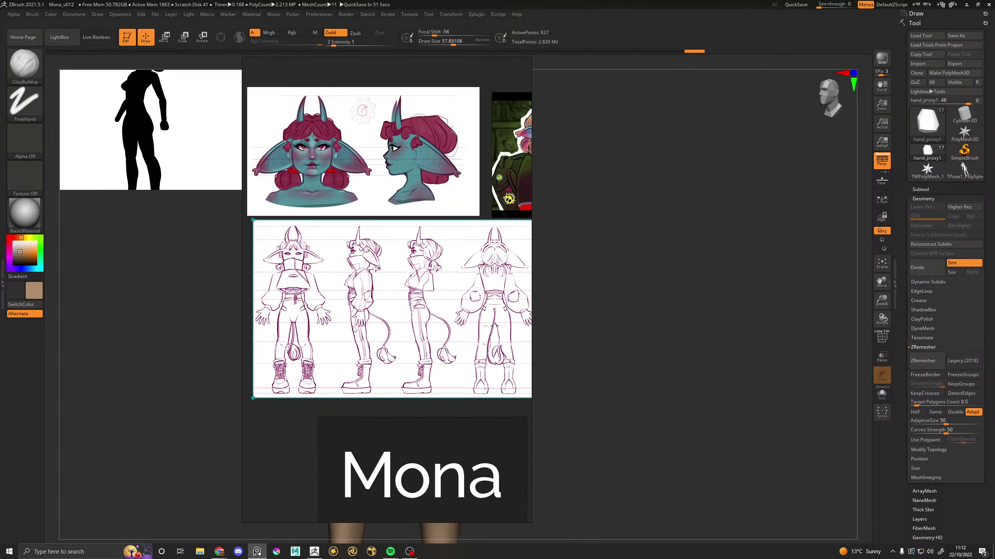
# Step: Move and resize the reference board to fit beside the figure, framing the side-view body drawings
pyautogui.moveTo(389, 274)
pyautogui.mouseDown(button='right')
pyautogui.moveTo(198, 289)
pyautogui.moveTo(209, 290)
pyautogui.mouseUp(button='right')
pyautogui.moveTo(61, 75); pyautogui.dragTo(139, 206)
pyautogui.moveTo(311, 324); pyautogui.dragTo(235, 195, button='right')
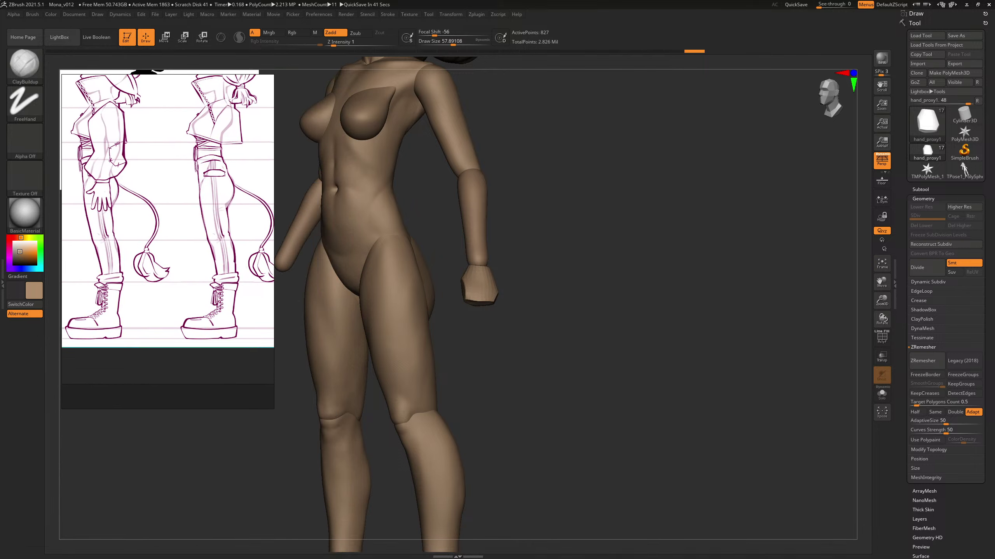
# Step: Switch to the browser, minimize the reference board, and open the Anatomy For Sculptors portfolio from the ArtStation profile's followed artists
pyautogui.click(966, 5)
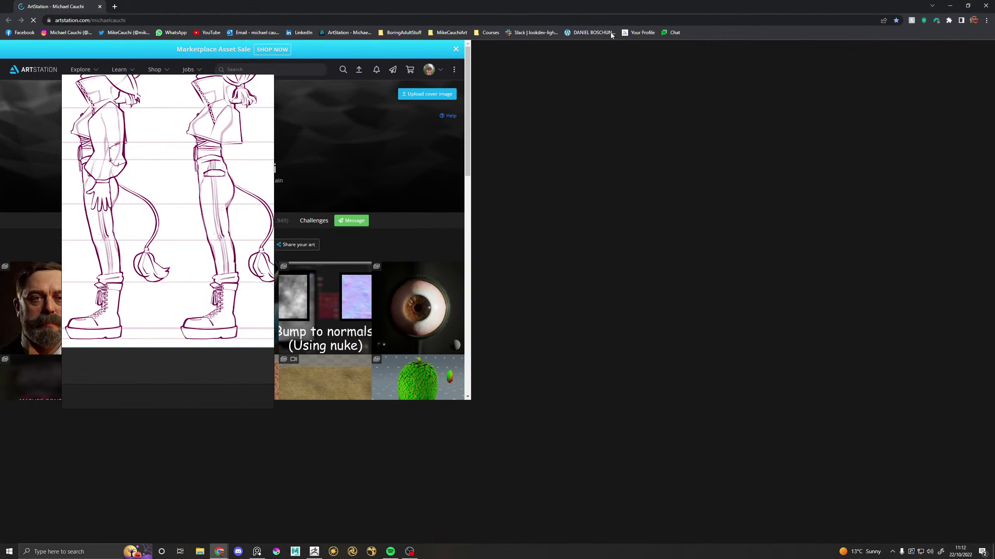
pyautogui.click(162, 167)
pyautogui.hotkey('ctrl', 'm')
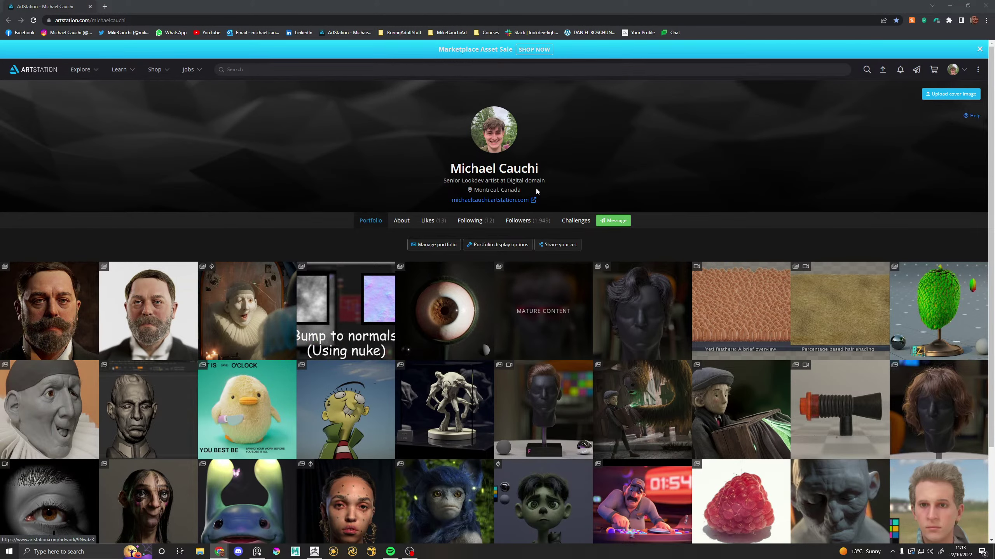
pyautogui.click(479, 223)
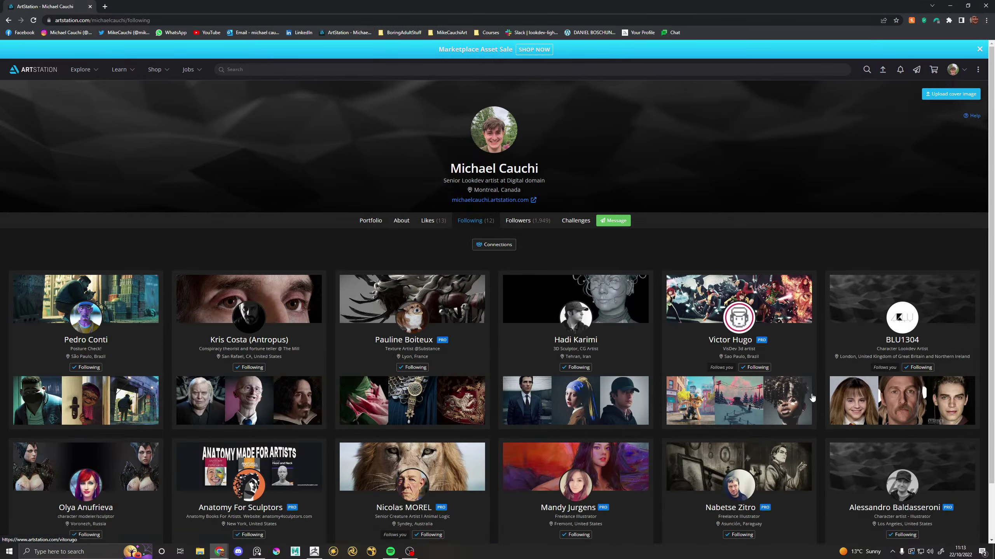
pyautogui.scroll(-1, 683, 497)
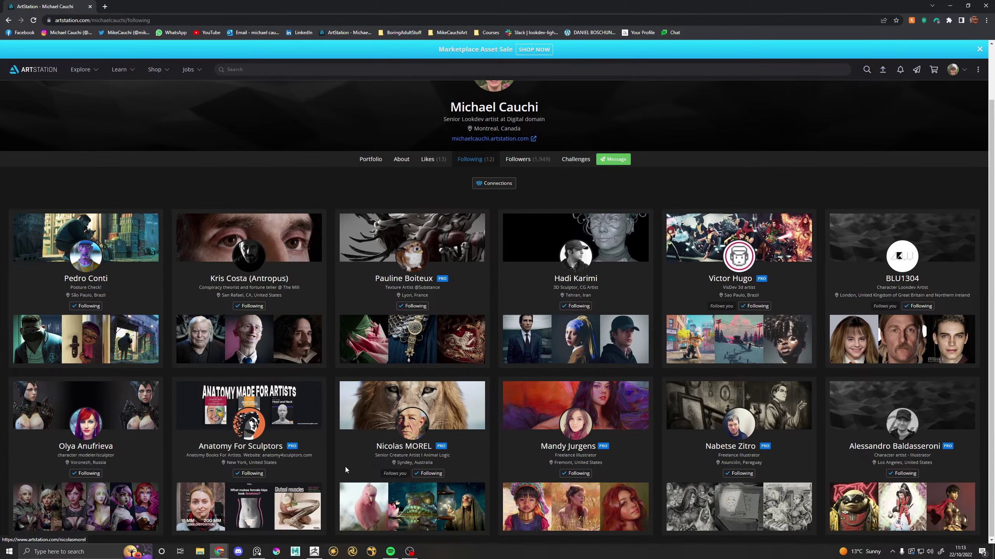
pyautogui.click(244, 450)
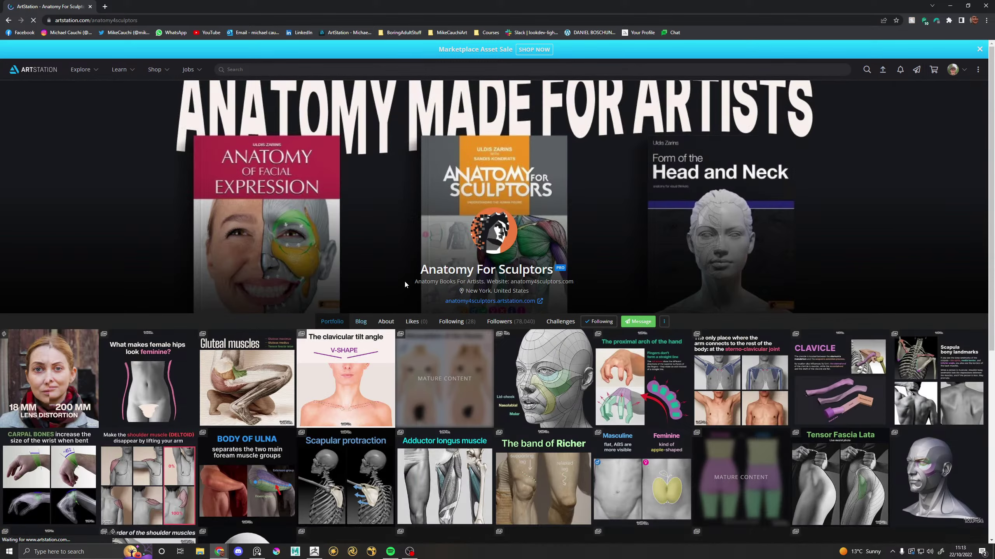
# Step: Look through the Anatomy For Sculptors portfolio for hand references and open "Creases and gaps of fingers" in a new tab
pyautogui.scroll(-3, 413, 345)
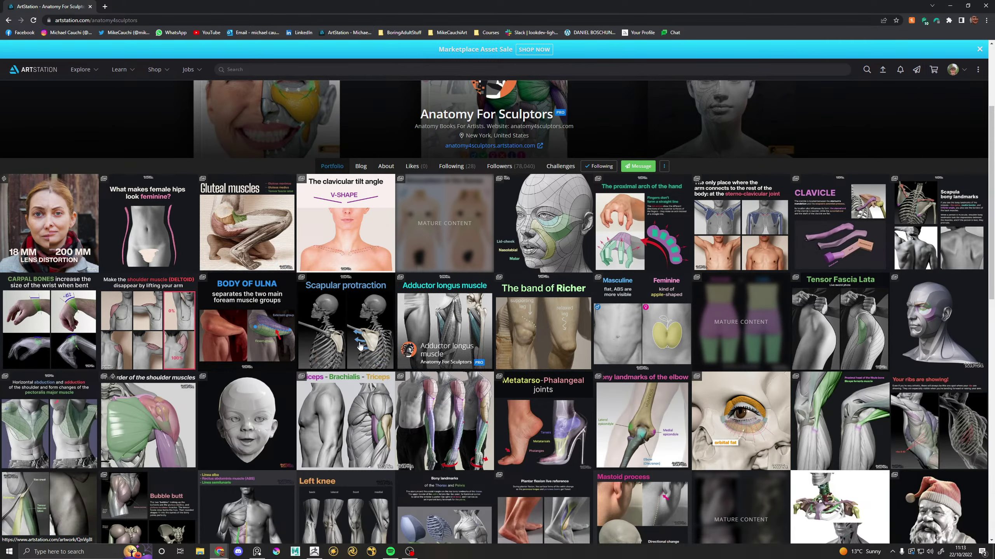
pyautogui.scroll(-3, 672, 334)
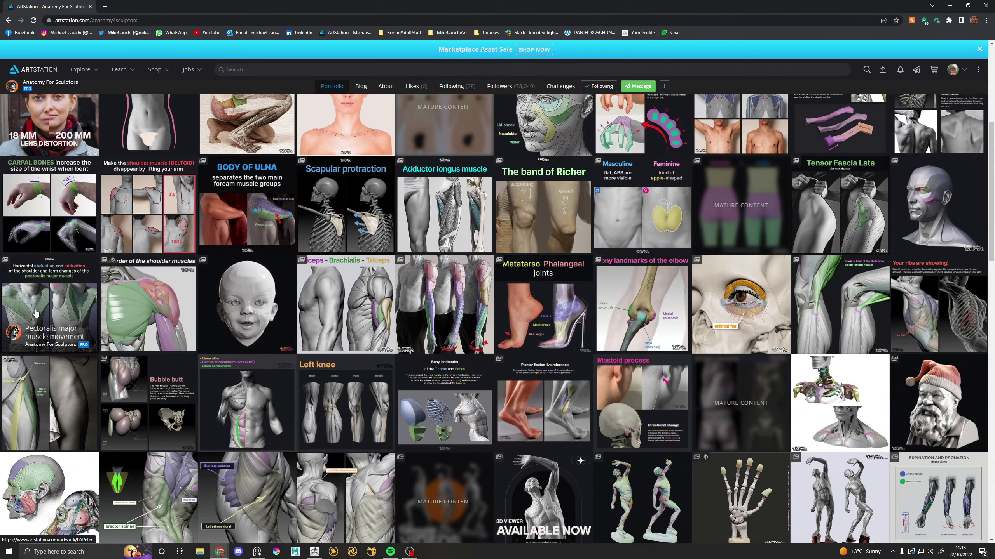
pyautogui.scroll(-2, 39, 315)
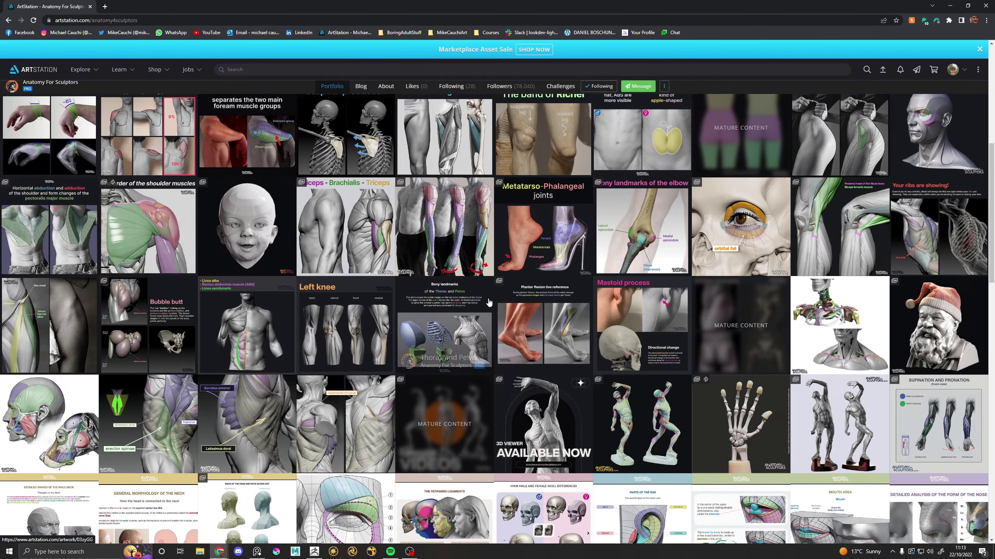
pyautogui.scroll(-3, 503, 279)
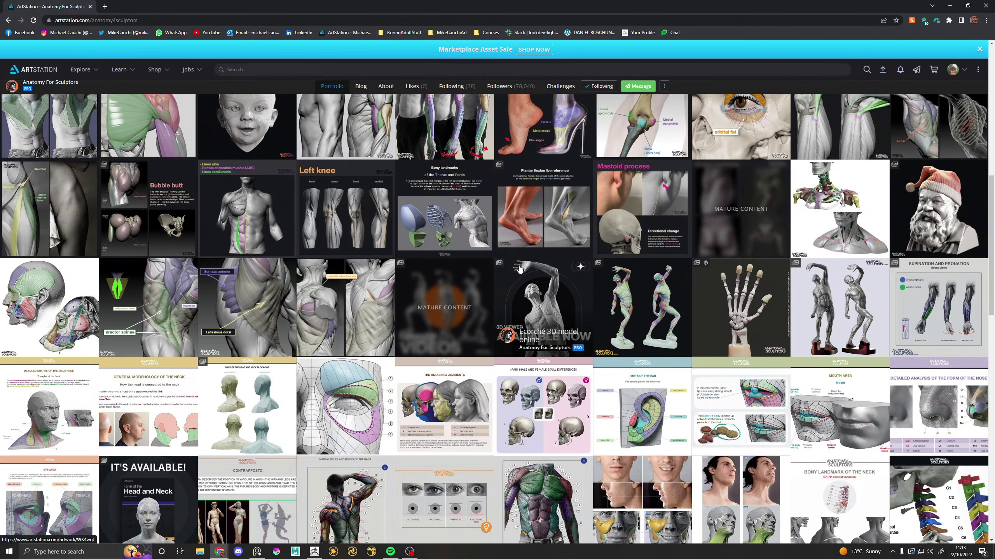
pyautogui.scroll(-2, 519, 269)
pyautogui.scroll(-3, 513, 300)
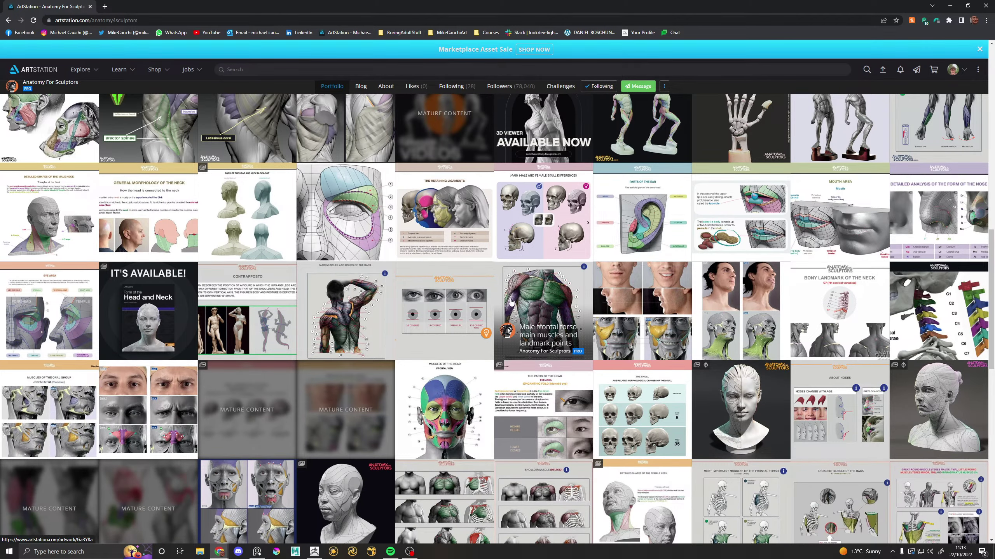
pyautogui.scroll(-1, 407, 351)
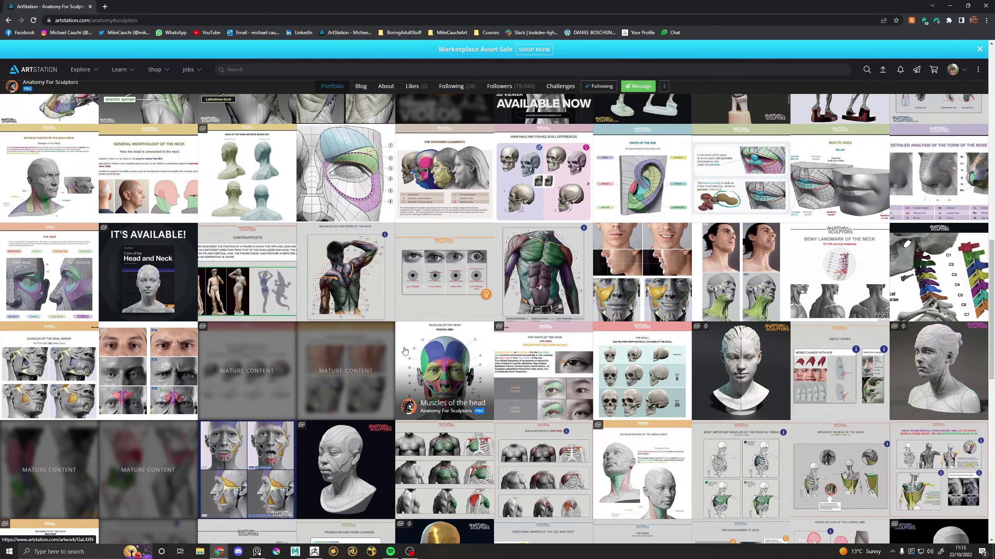
pyautogui.scroll(-4, 405, 351)
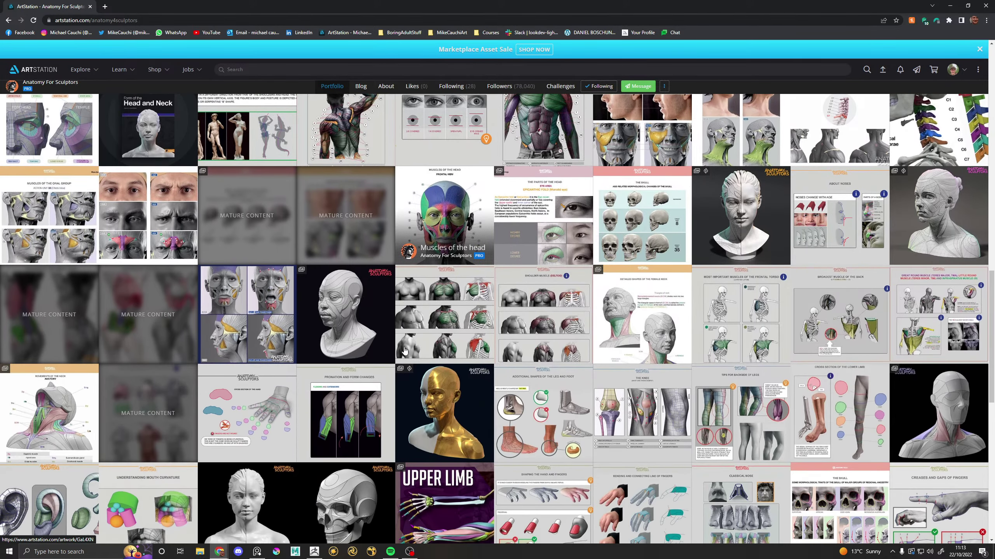
pyautogui.scroll(-3, 405, 351)
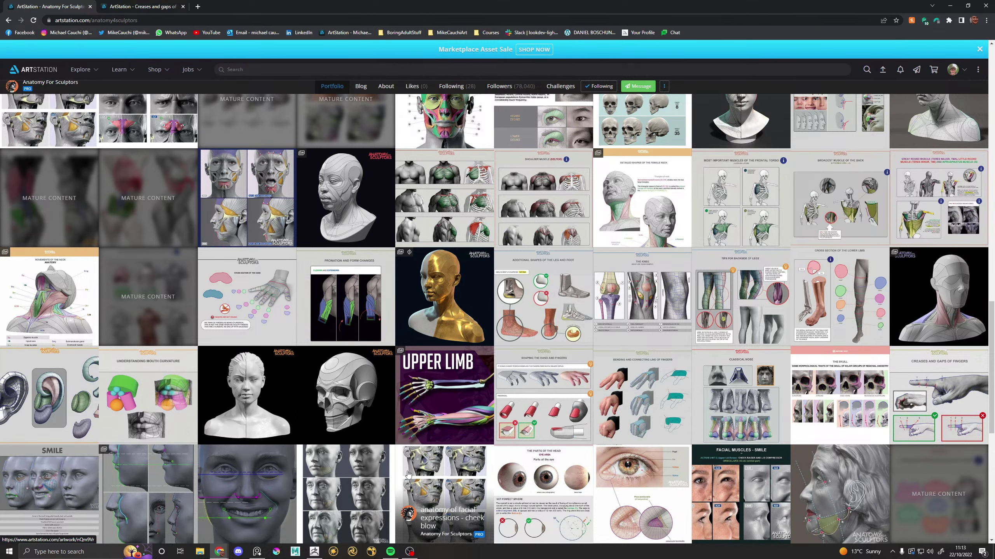
# Step: Find the "The dorsum of hand" and arm pronation "Cross section" artworks further down the portfolio and open each in a new tab
pyautogui.scroll(-3, 402, 472)
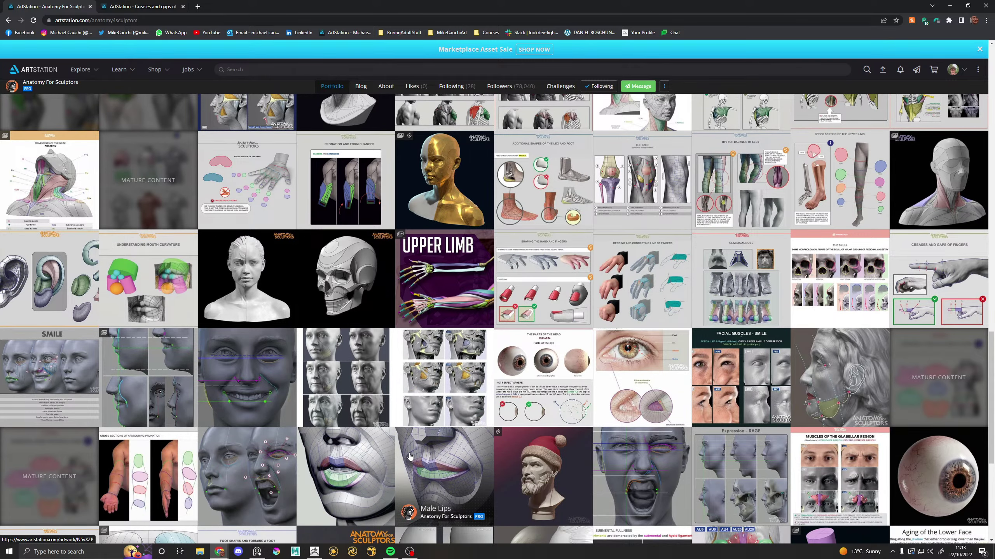
pyautogui.scroll(-3, 409, 456)
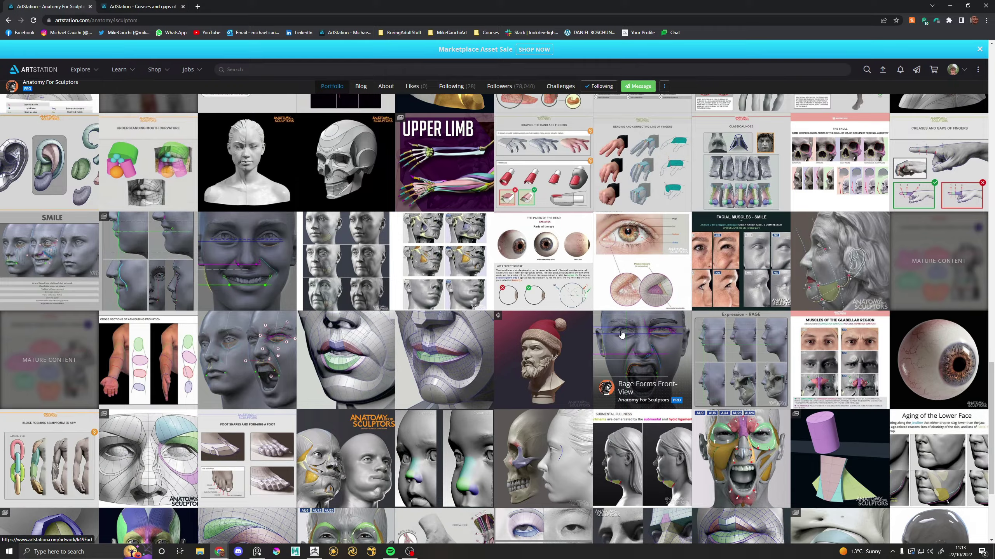
pyautogui.scroll(-4, 620, 334)
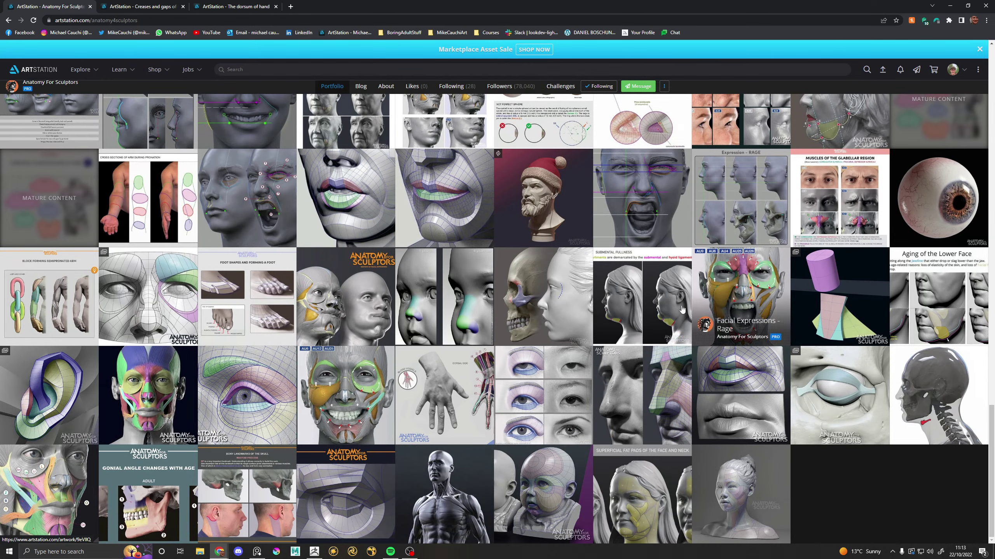
pyautogui.scroll(2, 396, 329)
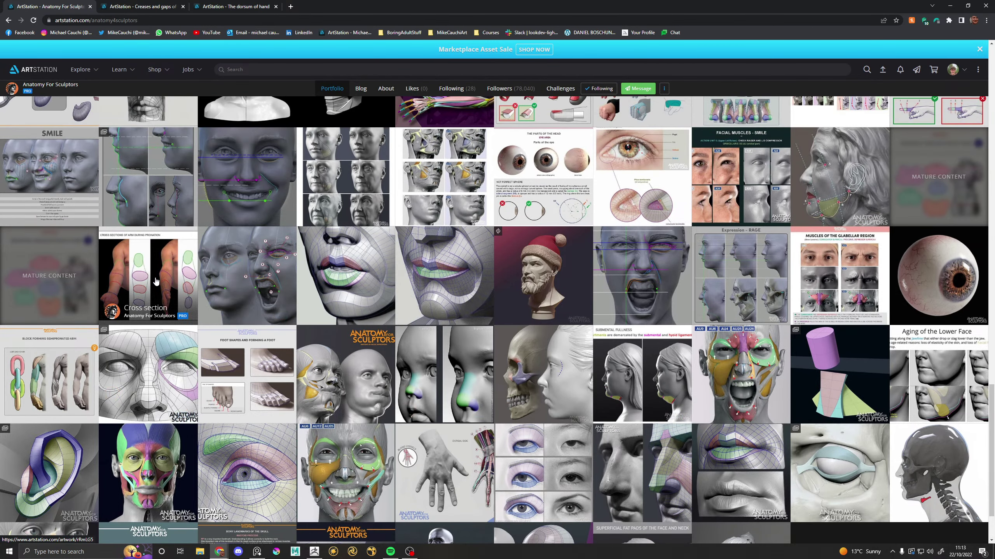
pyautogui.scroll(1, 135, 278)
pyautogui.middleClick(135, 278)
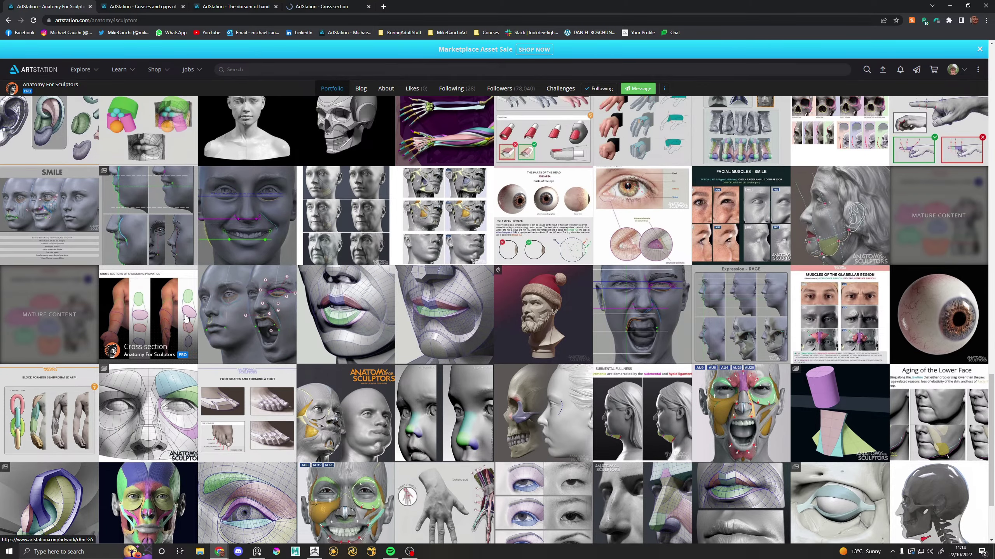
# Step: Find the "Cross section of the Hand" artwork in the portfolio and open it in a new tab
pyautogui.scroll(3, 221, 322)
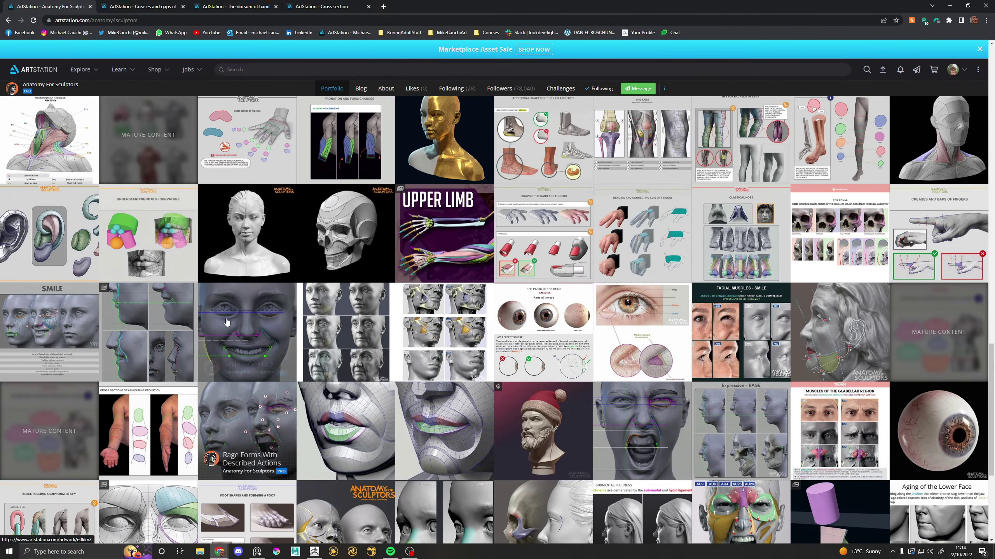
pyautogui.scroll(1, 462, 324)
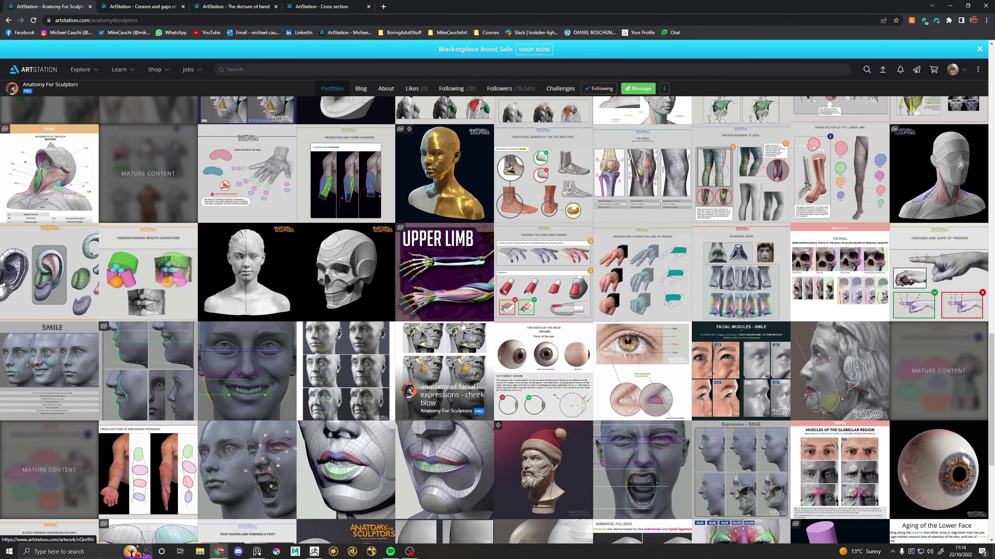
pyautogui.scroll(4, 462, 324)
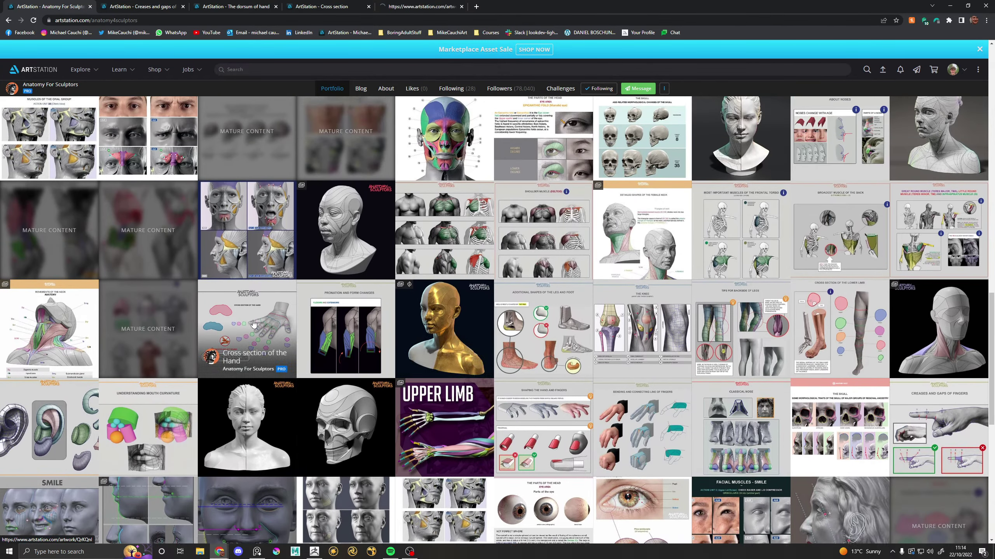
# Step: Scan the remaining newer artworks up to the start of the portfolio for more hand references
pyautogui.scroll(3, 451, 343)
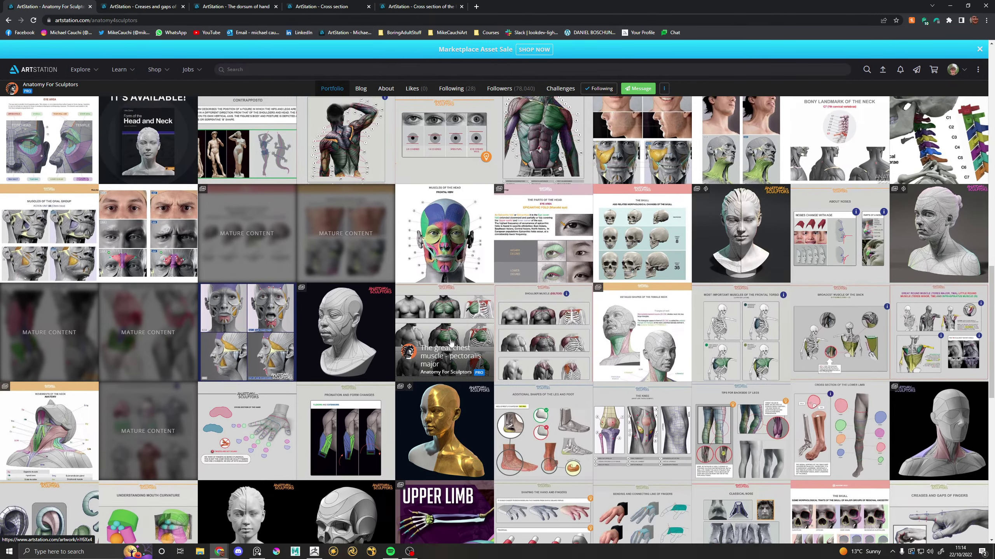
pyautogui.scroll(2, 451, 343)
pyautogui.scroll(5, 451, 343)
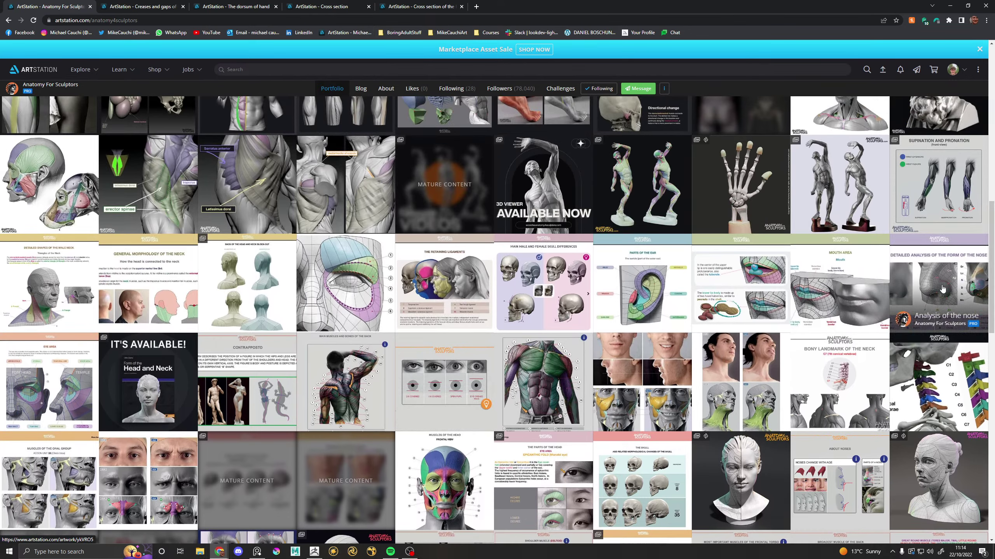
pyautogui.scroll(1, 579, 359)
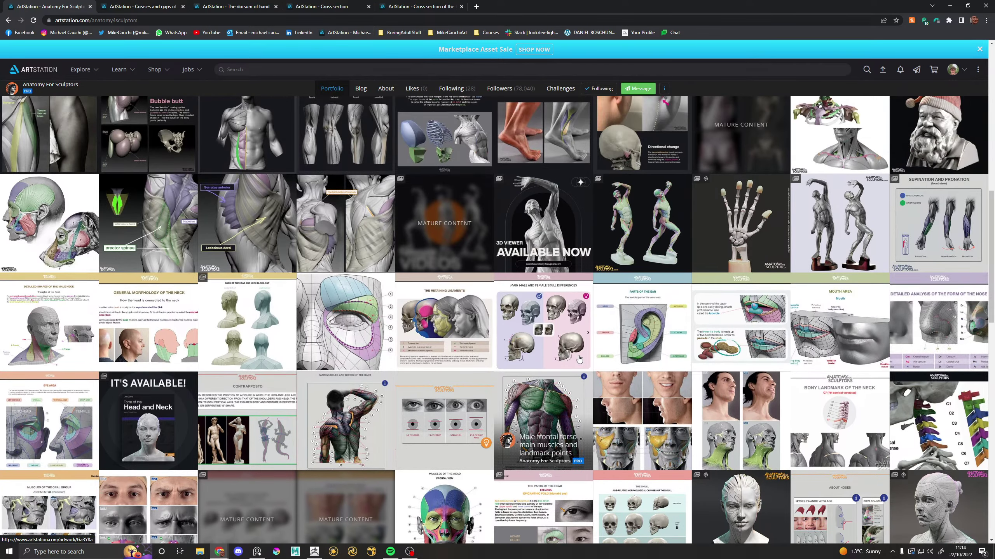
pyautogui.scroll(7, 579, 359)
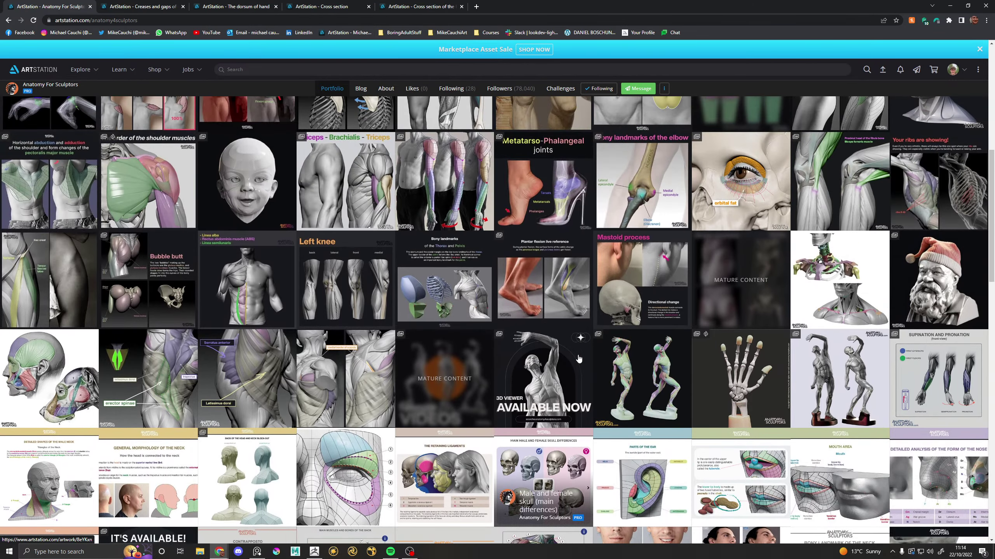
pyautogui.scroll(1, 579, 359)
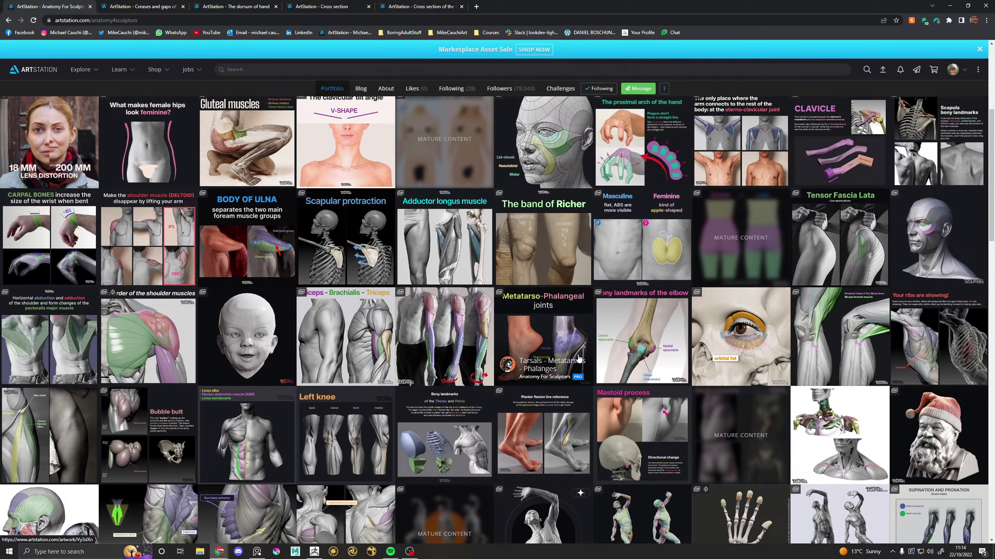
pyautogui.scroll(2, 579, 359)
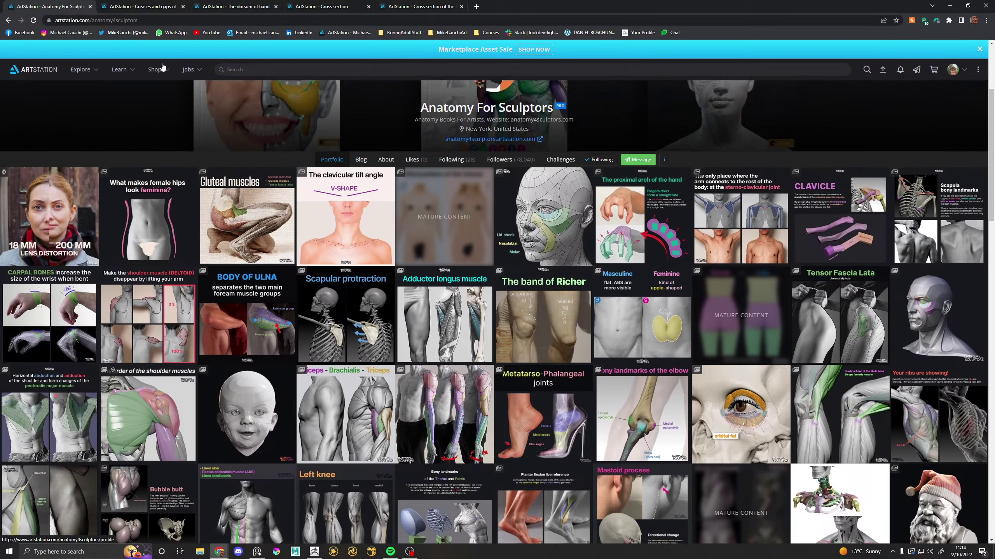
# Step: Place the PureRef board beside the "Creases and gaps of fingers" artwork and add that image to the board near the anatomy references
pyautogui.hotkey('ctrl', 'Tab')
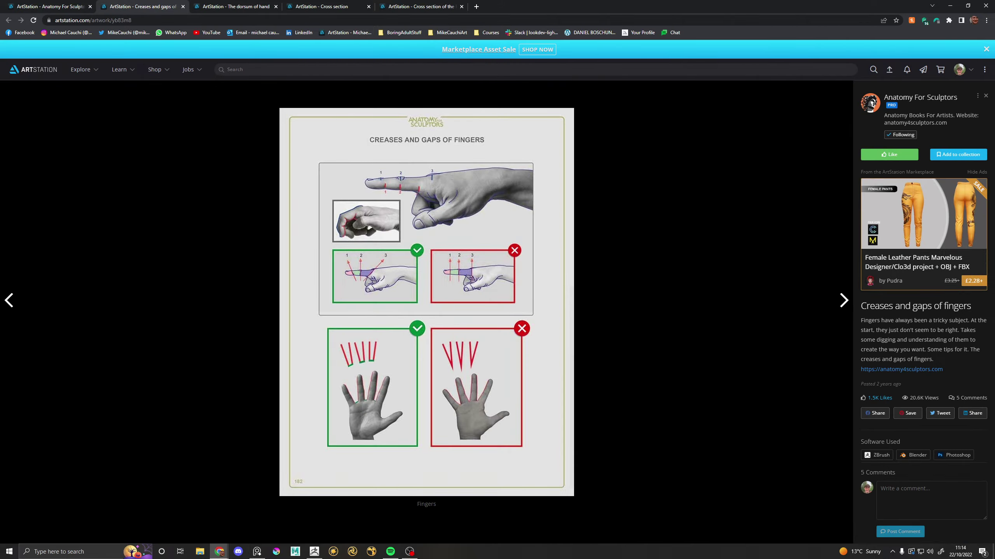
pyautogui.hotkey('alt', 'Tab')
pyautogui.moveTo(293, 331); pyautogui.dragTo(680, 299, button='right')
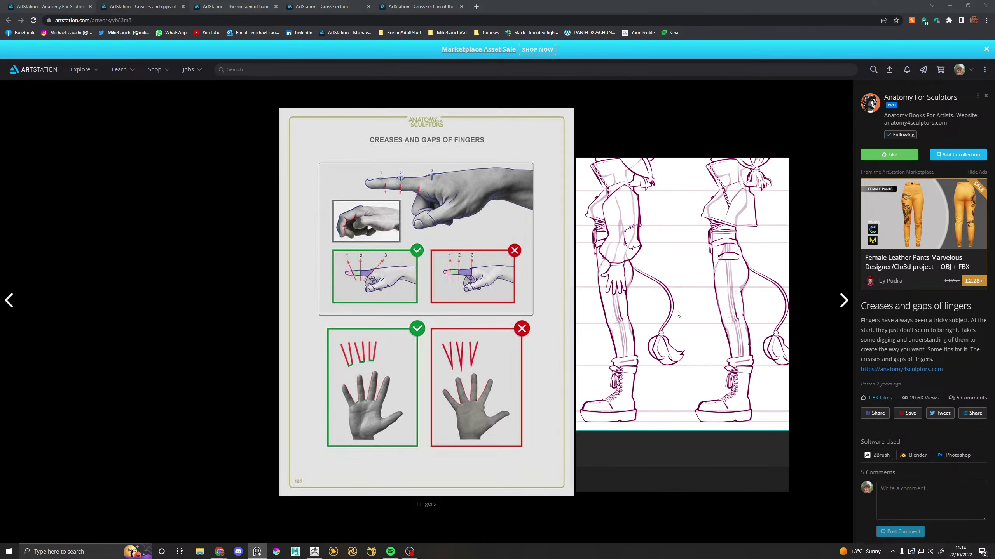
pyautogui.scroll(-10, 678, 311)
pyautogui.moveTo(732, 315); pyautogui.dragTo(594, 297, button='middle')
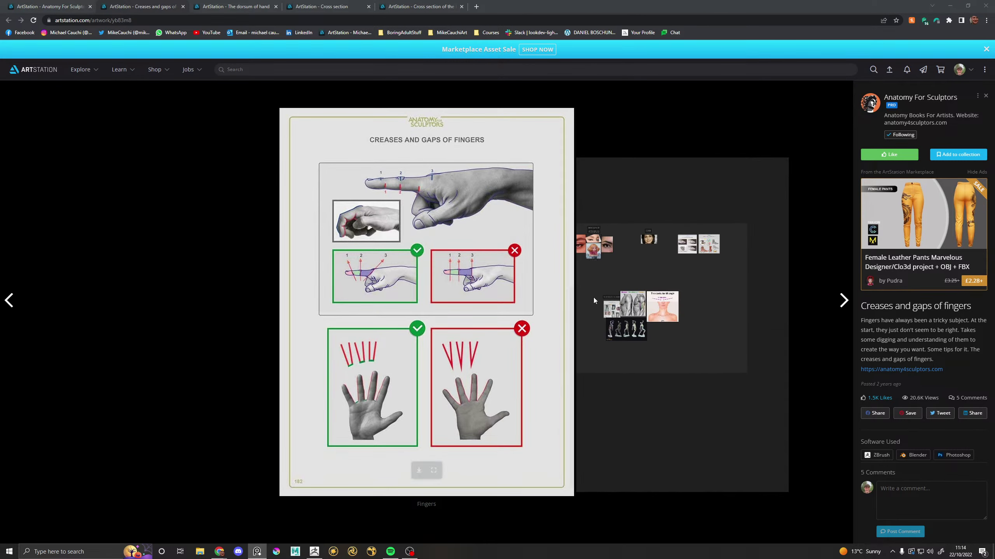
pyautogui.scroll(2, 691, 311)
pyautogui.moveTo(488, 262); pyautogui.dragTo(760, 323)
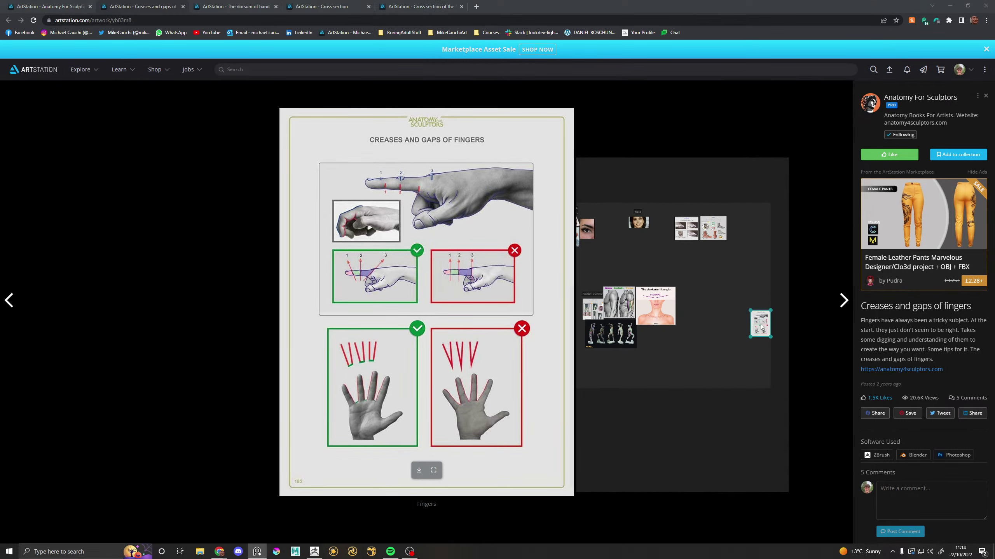
# Step: Add the dorsum of hand and arm pronation cross-section images to the reference board, closing each artwork's tab once it has been collected
pyautogui.click(183, 7)
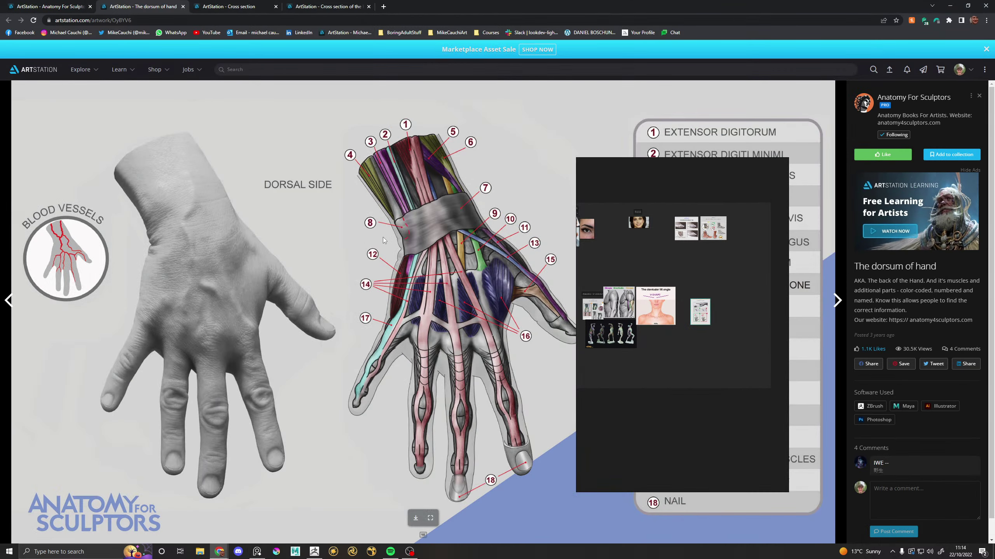
pyautogui.moveTo(726, 311); pyautogui.dragTo(744, 323)
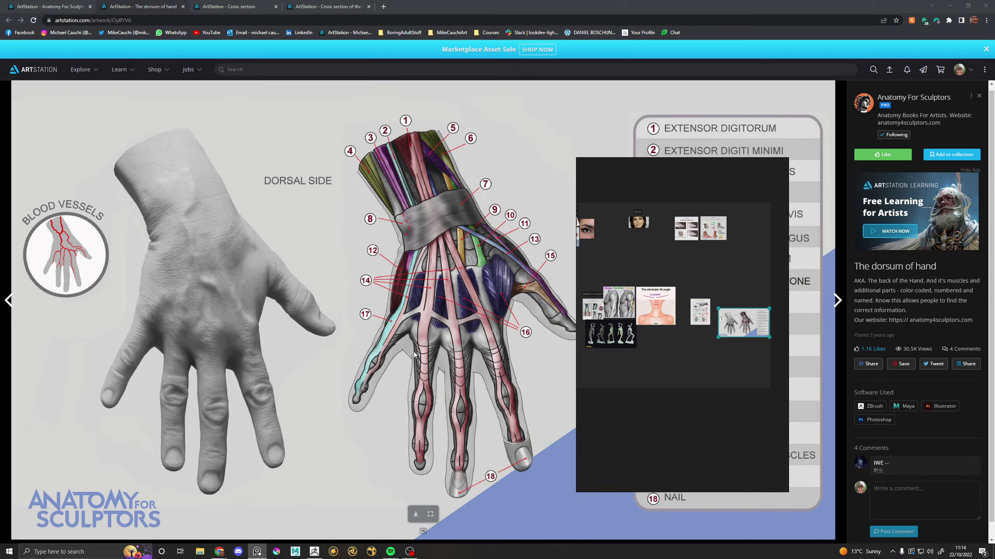
pyautogui.scroll(-1, 509, 177)
pyautogui.middleClick(164, 8)
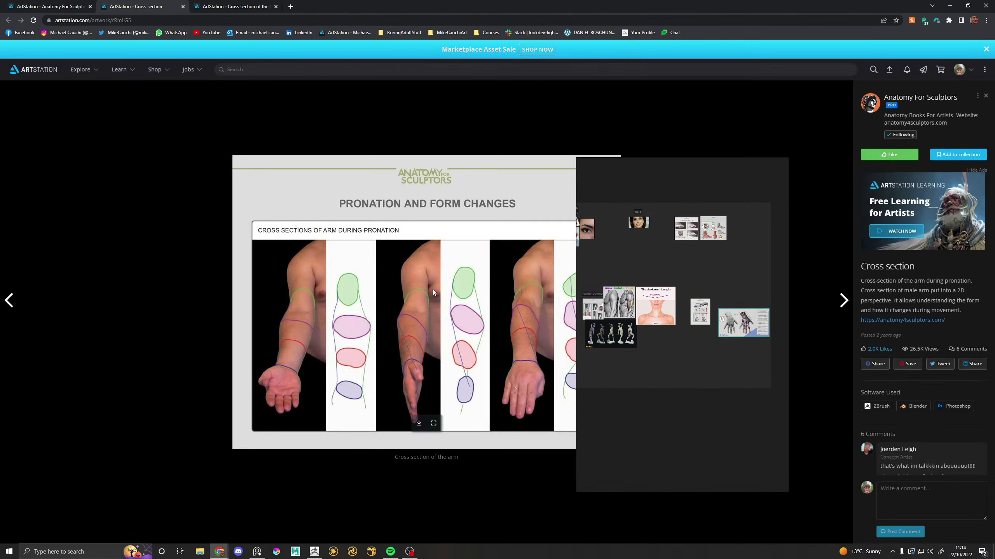
pyautogui.moveTo(431, 289); pyautogui.dragTo(707, 350)
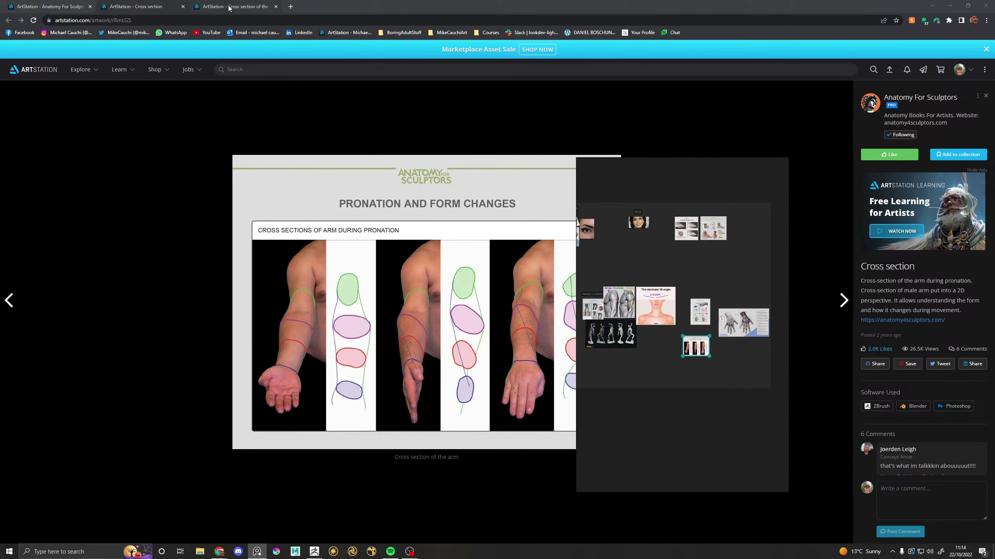
# Step: Add the "Cross section of the Hand" image to the reference board beneath the dorsal hand image and leave the browser
pyautogui.click(240, 10)
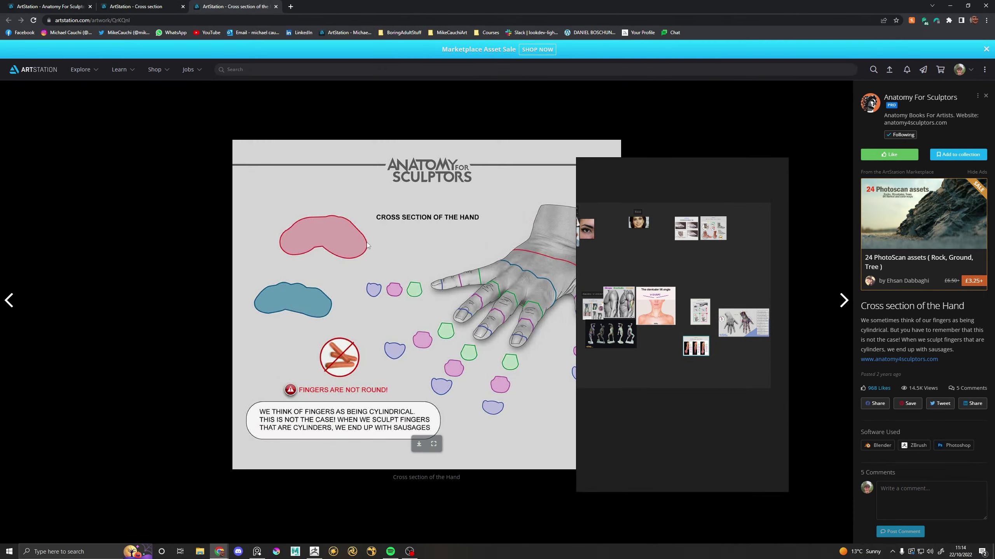
pyautogui.moveTo(366, 245); pyautogui.dragTo(737, 348)
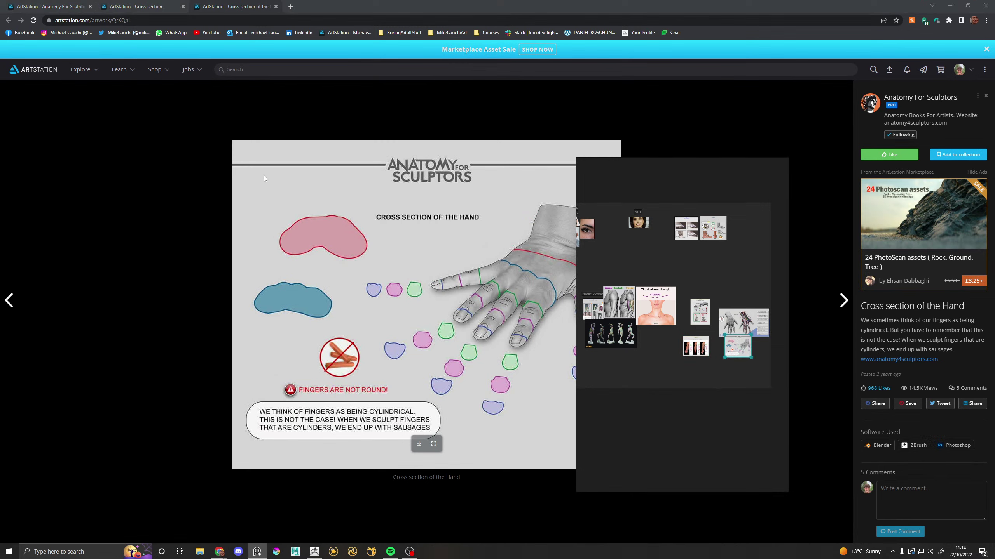
pyautogui.click(985, 6)
# Step: Place the reference board beside the faun model in ZBrush and enlarge its dorsal hand and cross-section images
pyautogui.moveTo(724, 257); pyautogui.dragTo(191, 267)
pyautogui.scroll(6, 205, 322)
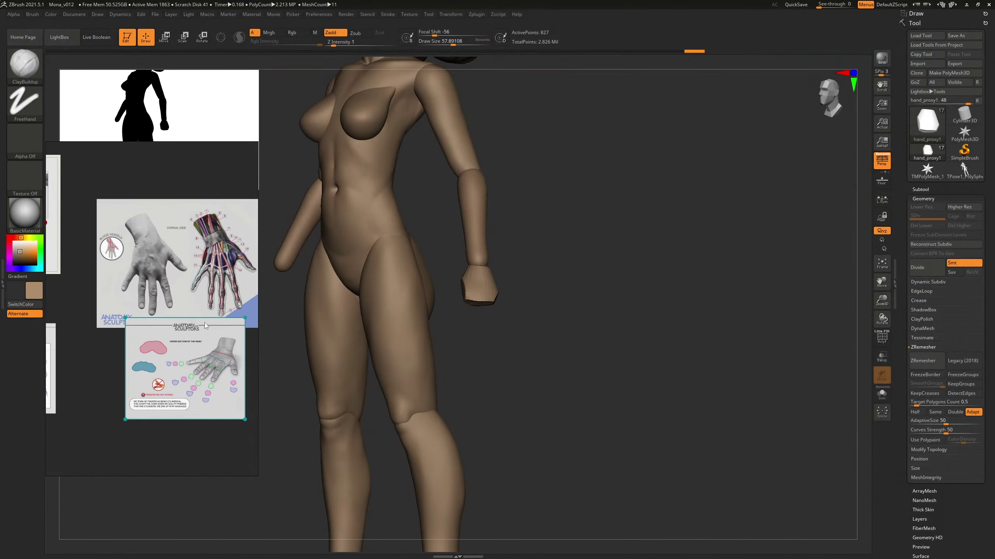
pyautogui.moveTo(678, 241); pyautogui.dragTo(677, 247)
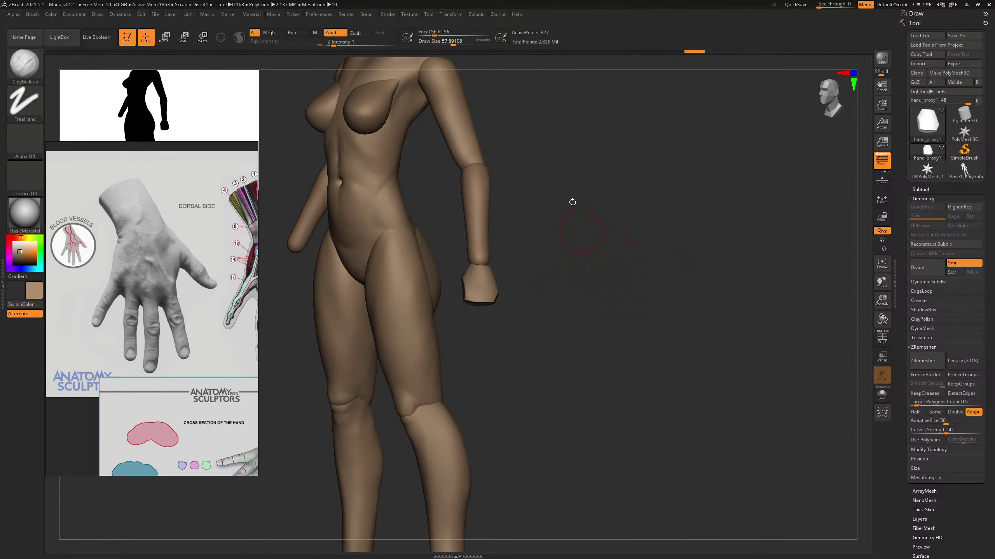
# Step: Cut off the lower outer corner of the palm block with the TrimLasso brush
pyautogui.keyDown('alt'); pyautogui.moveTo(592, 275); pyautogui.dragTo(534, 278); pyautogui.keyUp('alt')
pyautogui.hotkey('ctrl', 'shift')
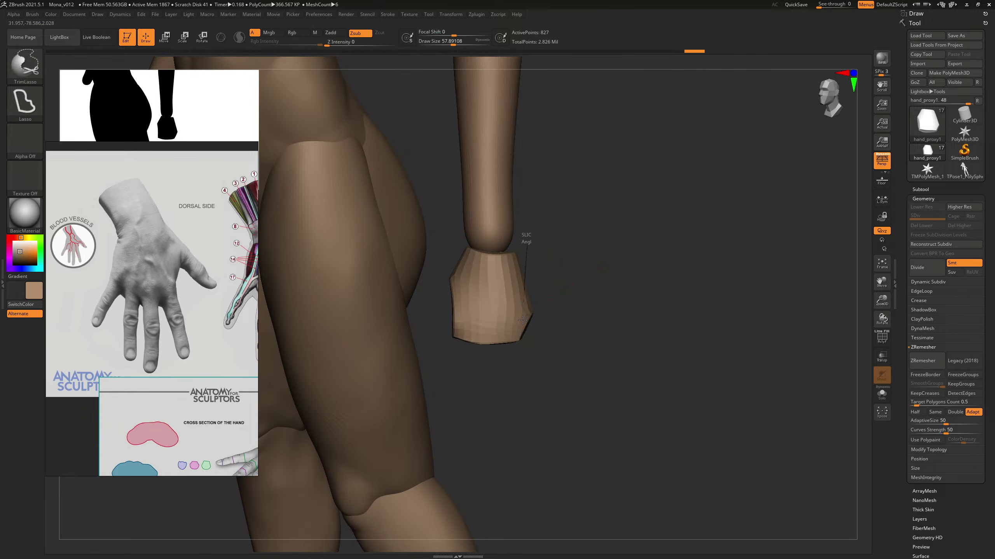
pyautogui.keyDown('ctrl'); pyautogui.keyDown('shift'); pyautogui.moveTo(523, 320); pyautogui.dragTo(582, 377); pyautogui.keyUp('shift'); pyautogui.keyUp('ctrl')
pyautogui.moveTo(602, 296)
pyautogui.mouseDown()
pyautogui.moveTo(583, 283)
pyautogui.moveTo(609, 285)
pyautogui.moveTo(597, 276)
pyautogui.moveTo(602, 284)
pyautogui.moveTo(585, 294)
pyautogui.mouseUp()
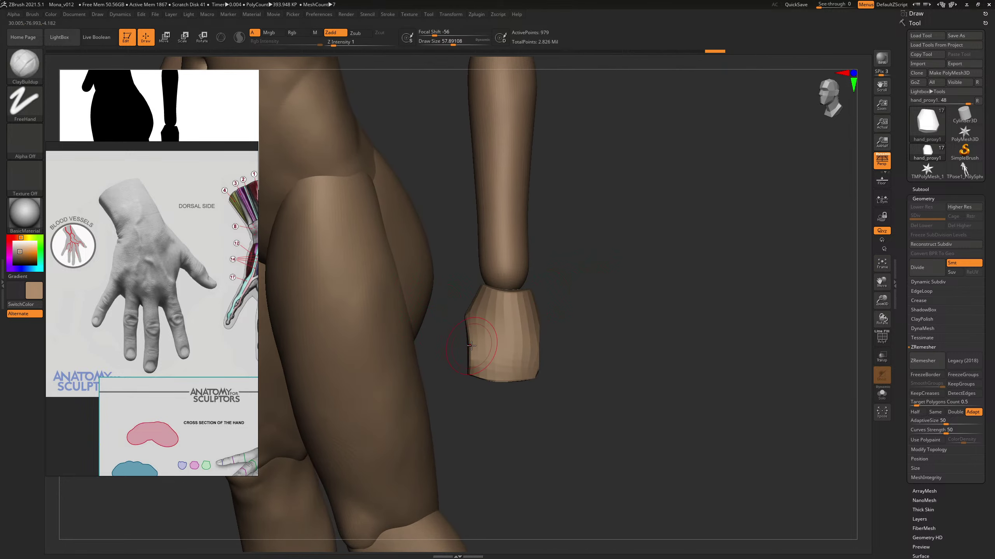
# Step: Reshape the palm block's sides, lower corners and lower edge with the Move brush at varying draw sizes
pyautogui.press('b')
pyautogui.press('m')
pyautogui.press('v')
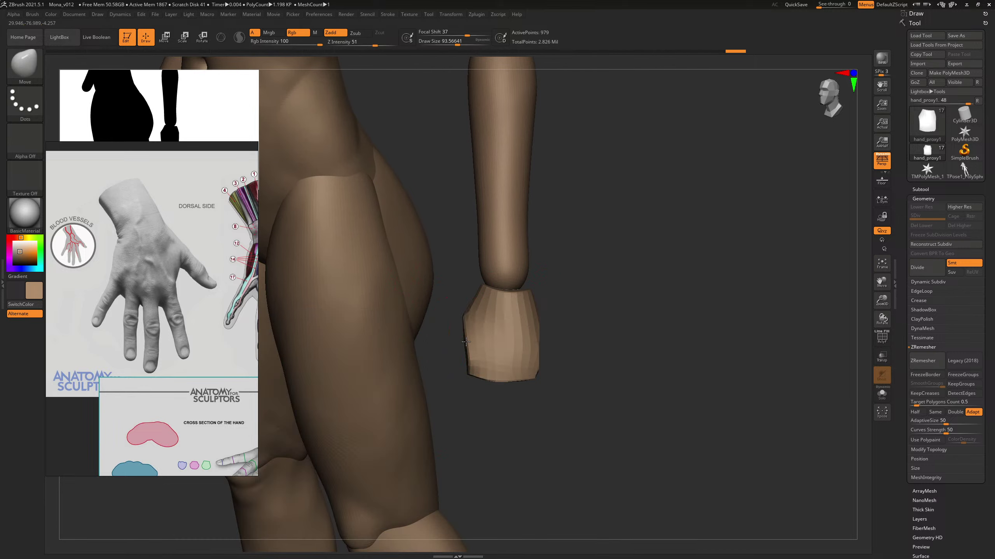
pyautogui.press('s')
pyautogui.click(469, 347)
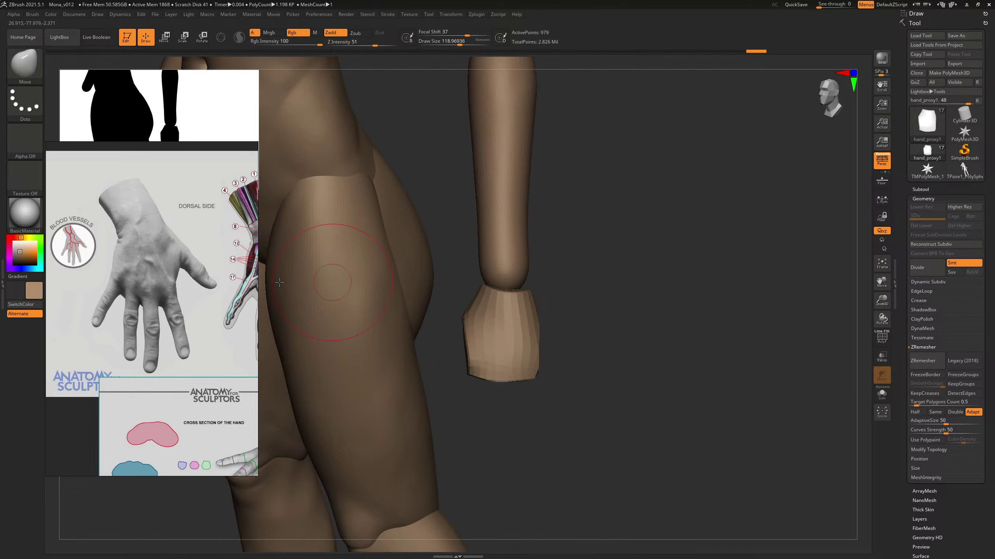
pyautogui.press('s')
pyautogui.click(536, 374)
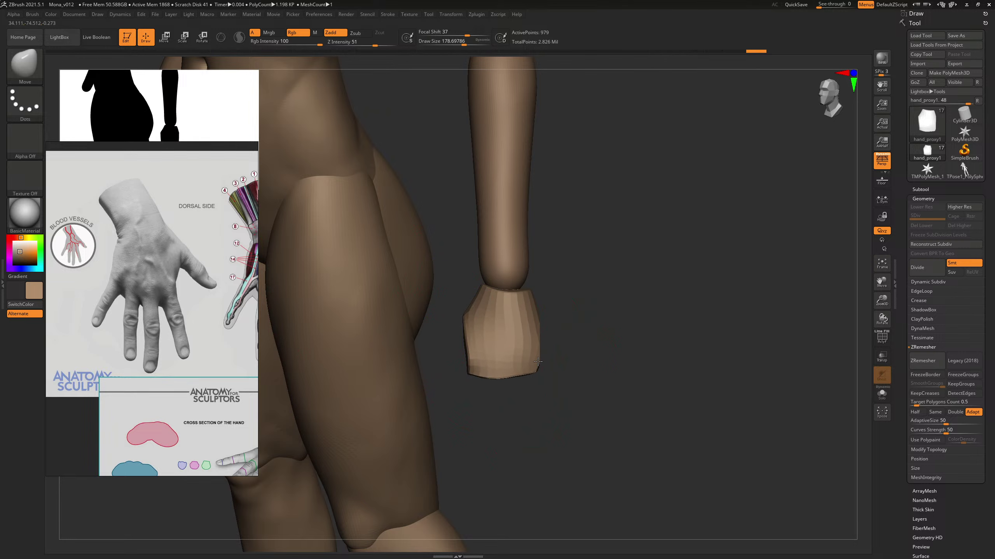
pyautogui.press('s')
pyautogui.click(536, 364)
pyautogui.moveTo(549, 361); pyautogui.dragTo(532, 363)
pyautogui.moveTo(531, 421)
pyautogui.mouseDown()
pyautogui.moveTo(597, 308)
pyautogui.moveTo(662, 301)
pyautogui.mouseUp()
pyautogui.moveTo(514, 369); pyautogui.dragTo(606, 305)
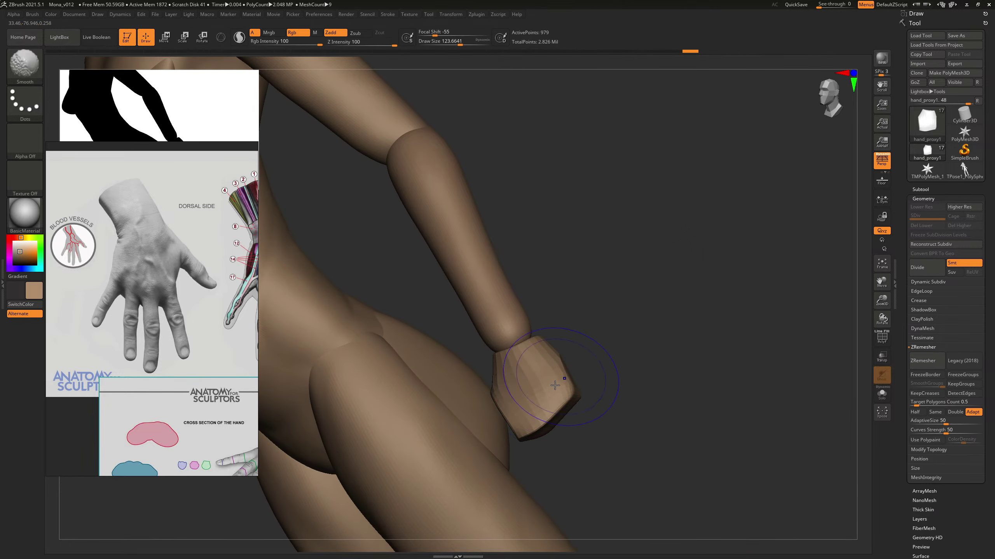
# Step: Check the palm block's wireframe and refine its silhouette with a larger Move brush
pyautogui.hotkey('shift', 'f')
pyautogui.moveTo(617, 295)
pyautogui.mouseDown()
pyautogui.moveTo(635, 308)
pyautogui.moveTo(570, 300)
pyautogui.moveTo(615, 244)
pyautogui.moveTo(682, 342)
pyautogui.moveTo(668, 409)
pyautogui.moveTo(682, 339)
pyautogui.moveTo(708, 330)
pyautogui.moveTo(690, 252)
pyautogui.moveTo(704, 267)
pyautogui.moveTo(637, 238)
pyautogui.moveTo(662, 255)
pyautogui.moveTo(749, 220)
pyautogui.moveTo(673, 222)
pyautogui.moveTo(806, 203)
pyautogui.moveTo(682, 215)
pyautogui.moveTo(794, 197)
pyautogui.moveTo(666, 207)
pyautogui.moveTo(659, 272)
pyautogui.moveTo(680, 272)
pyautogui.moveTo(701, 313)
pyautogui.moveTo(734, 327)
pyautogui.moveTo(713, 329)
pyautogui.moveTo(695, 295)
pyautogui.mouseUp()
pyautogui.hotkey('shift', 'f')
pyautogui.press('b')
pyautogui.press('Escape')
pyautogui.press('s')
pyautogui.click(546, 268)
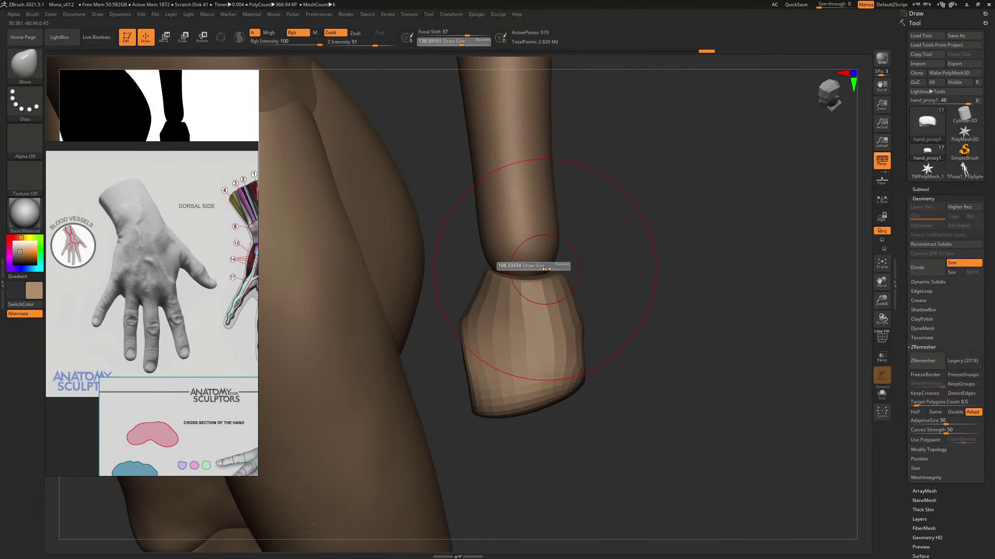
pyautogui.moveTo(627, 253); pyautogui.dragTo(513, 264)
pyautogui.moveTo(466, 340); pyautogui.dragTo(399, 341)
# Step: Build up the planes on the back of the palm block with ClayBuildup, consulting the hand references and checking the wireframe
pyautogui.press('b')
pyautogui.press('c')
pyautogui.press('b')
pyautogui.scroll(-3, 203, 352)
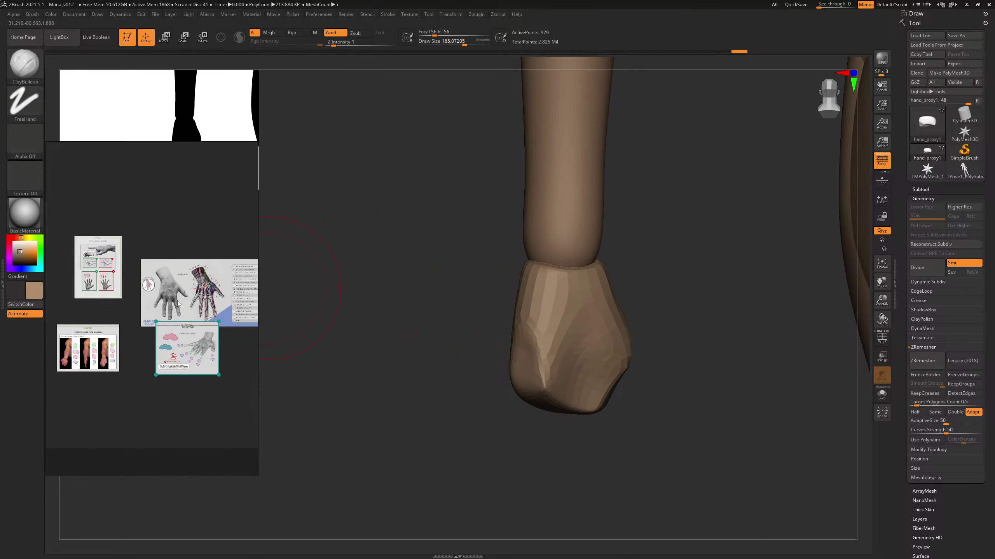
pyautogui.scroll(3, 203, 351)
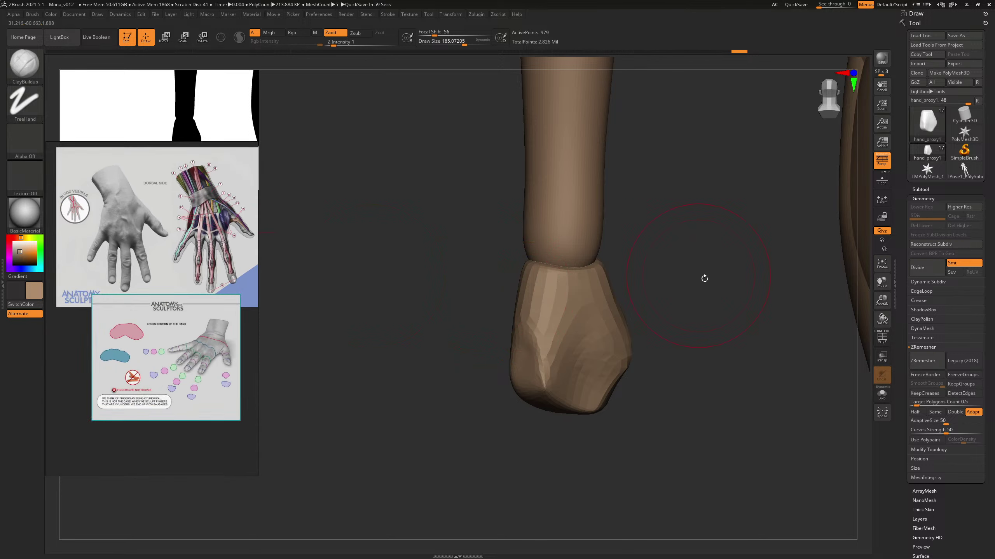
pyautogui.moveTo(704, 279); pyautogui.dragTo(696, 284, button='right')
pyautogui.press('[')
pyautogui.press('[')
pyautogui.moveTo(636, 279); pyautogui.dragTo(573, 301, button='right')
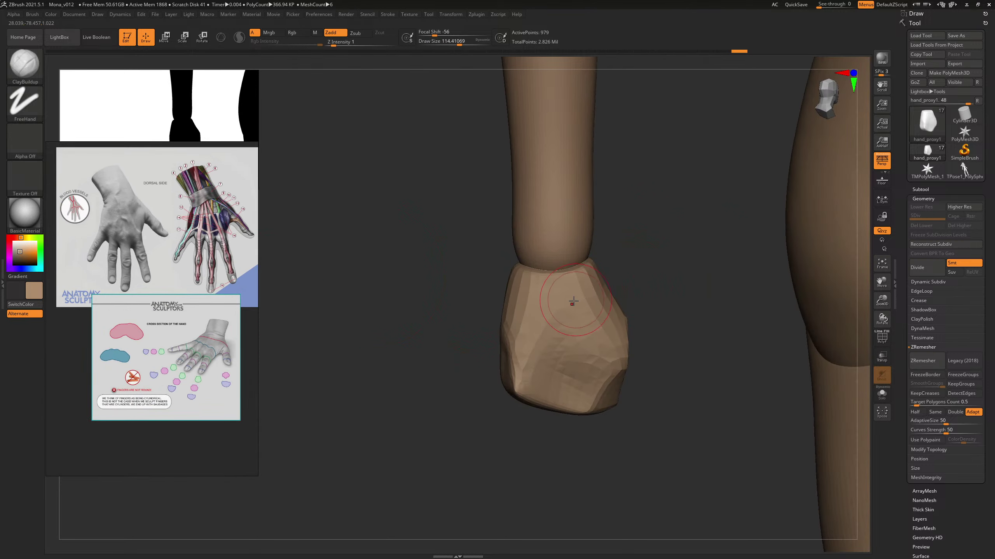
pyautogui.hotkey('shift', 'f')
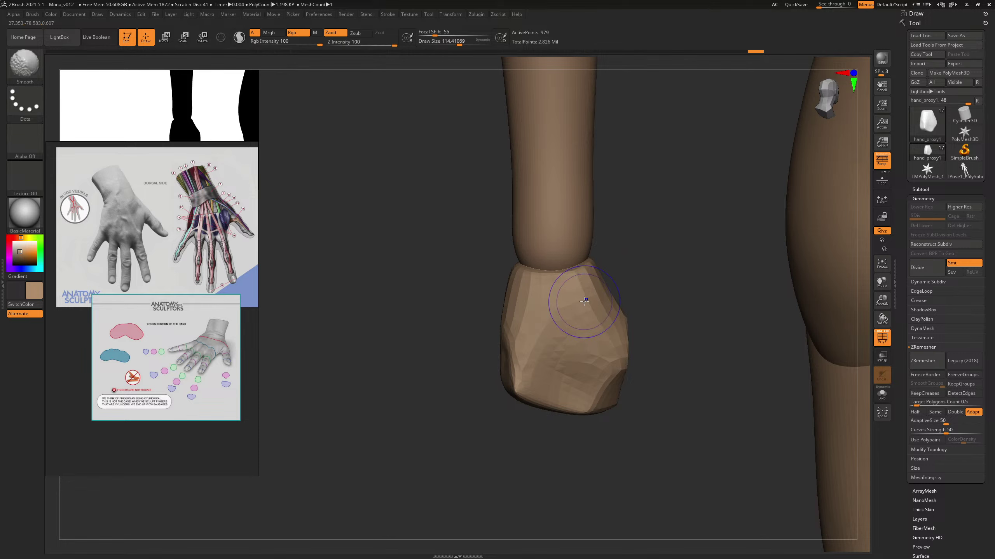
pyautogui.hotkey('shift', 'f')
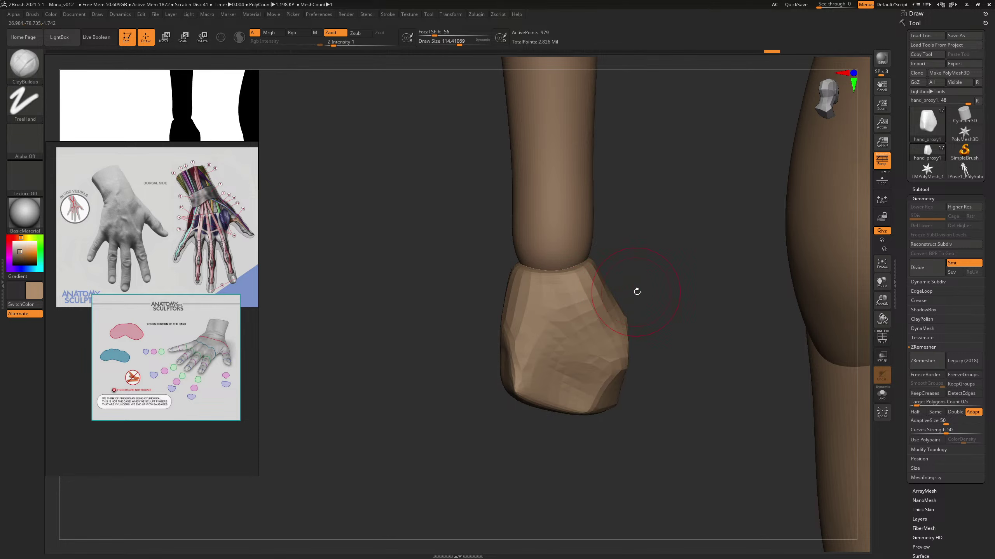
pyautogui.moveTo(637, 291); pyautogui.dragTo(628, 301, button='right')
# Step: Assign Alpha 06 to the ClayBuildup brush, set its Z intensity to 6, and undo the last change
pyautogui.click(18, 128)
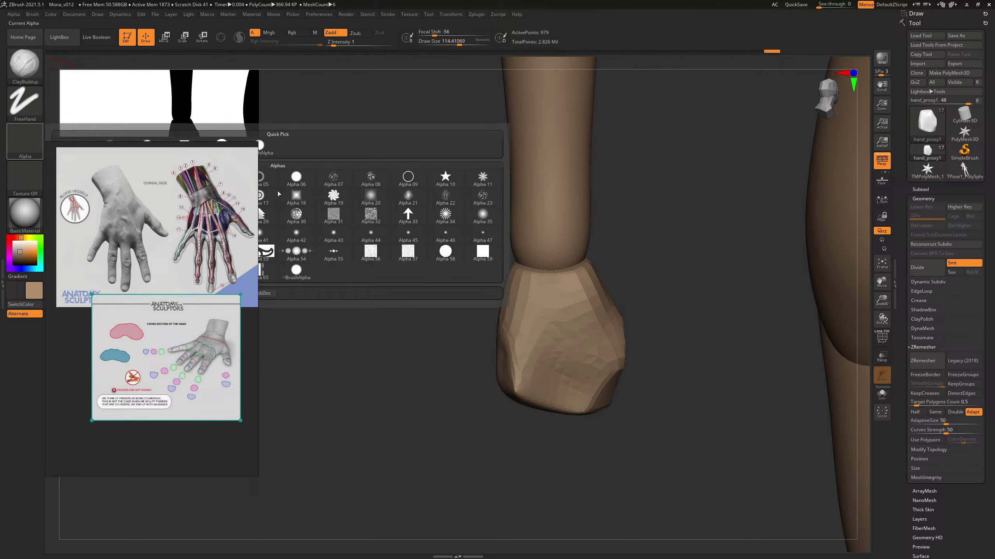
pyautogui.click(299, 177)
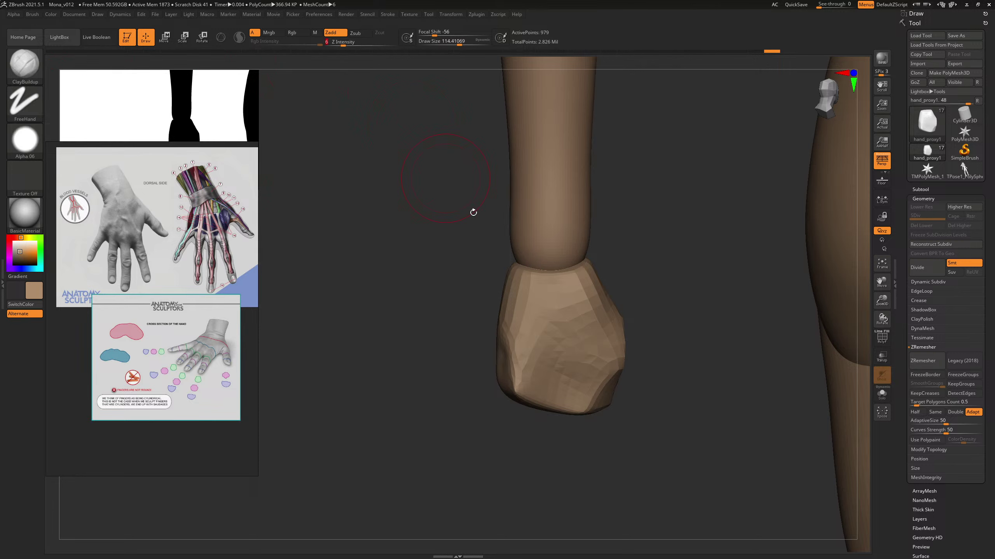
pyautogui.hotkey('ctrl', 'z')
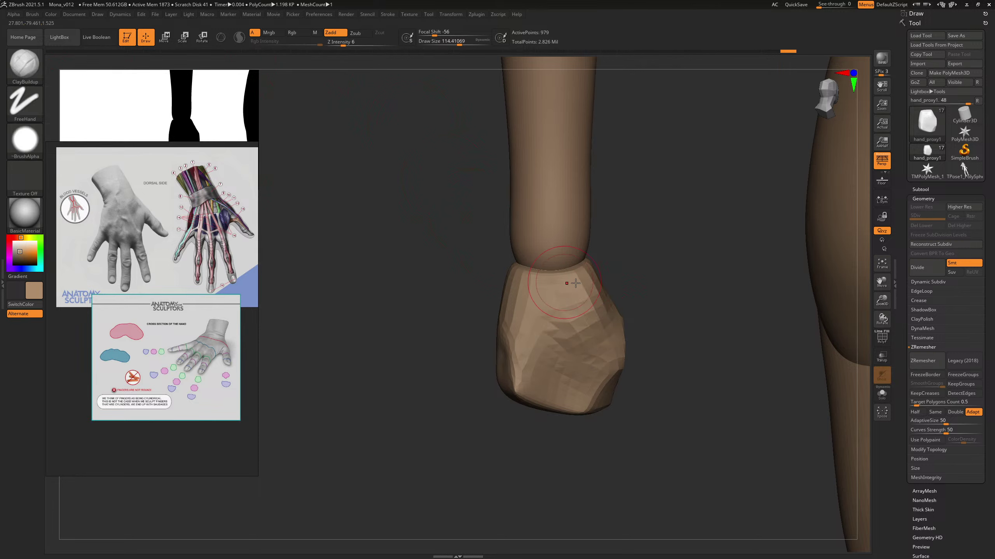
# Step: Subdivide the palm block twice to level 3 and add clay to its upper back
pyautogui.hotkey('ctrl', 'd')
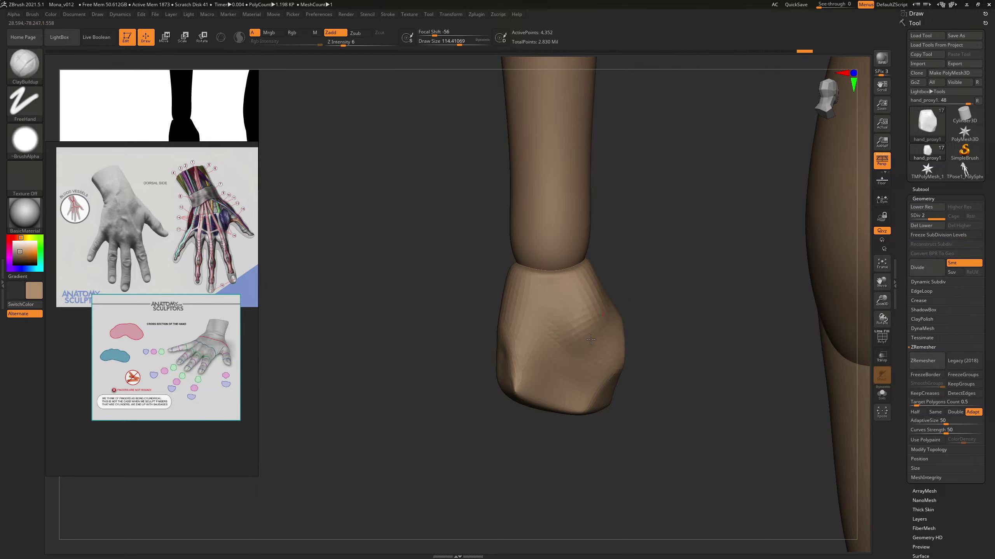
pyautogui.hotkey('ctrl', 'd')
pyautogui.moveTo(538, 307); pyautogui.dragTo(529, 327)
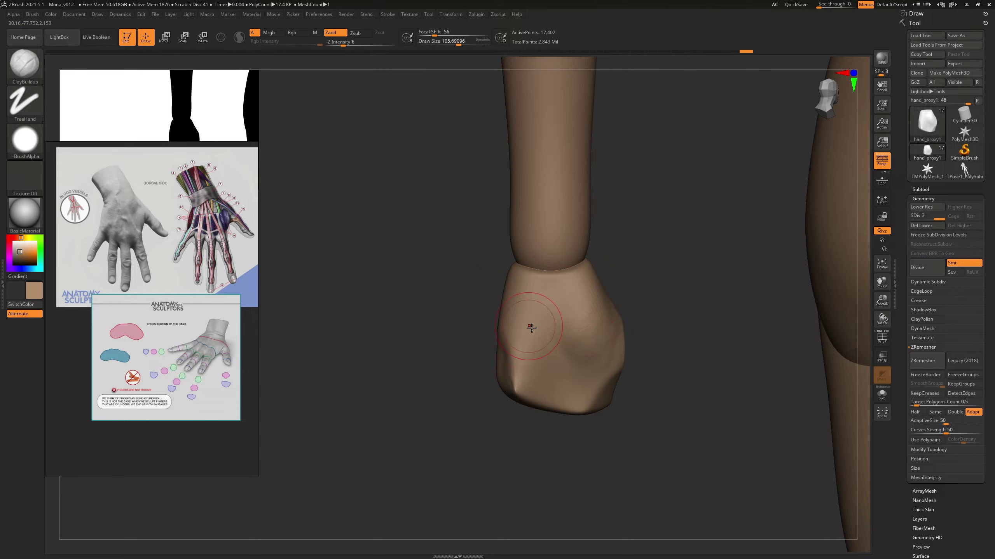
# Step: Build up the outer side and knuckle corner of the palm block, smooth the strokes and check the wireframe
pyautogui.moveTo(546, 323); pyautogui.dragTo(566, 278, button='right')
pyautogui.press('s')
pyautogui.moveTo(524, 359)
pyautogui.mouseDown()
pyautogui.moveTo(515, 359)
pyautogui.moveTo(521, 392)
pyautogui.mouseUp()
pyautogui.press('s')
pyautogui.moveTo(522, 379); pyautogui.dragTo(534, 378)
pyautogui.press('shift')
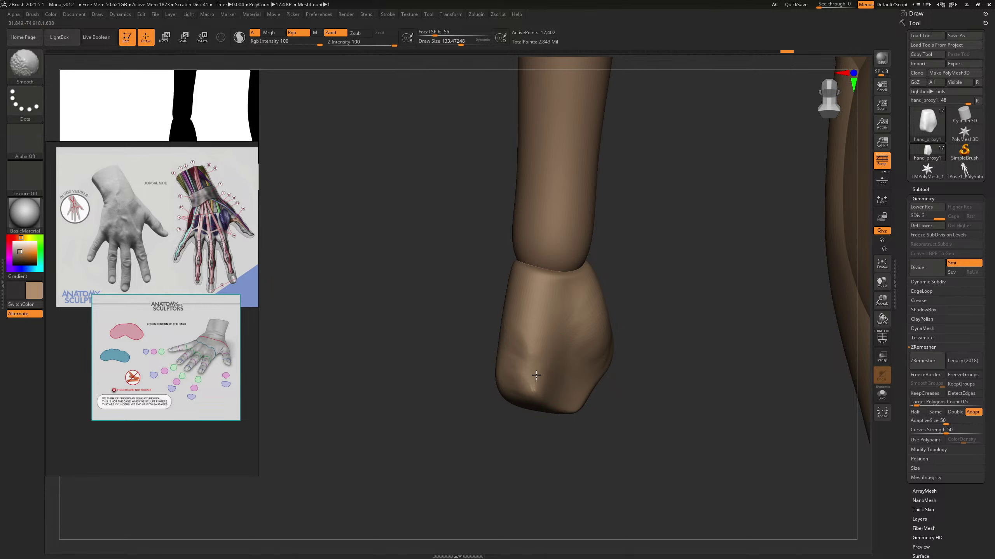
pyautogui.moveTo(550, 436); pyautogui.dragTo(548, 416, button='right')
pyautogui.hotkey('shift', 'f')
pyautogui.hotkey('shift', 'f')
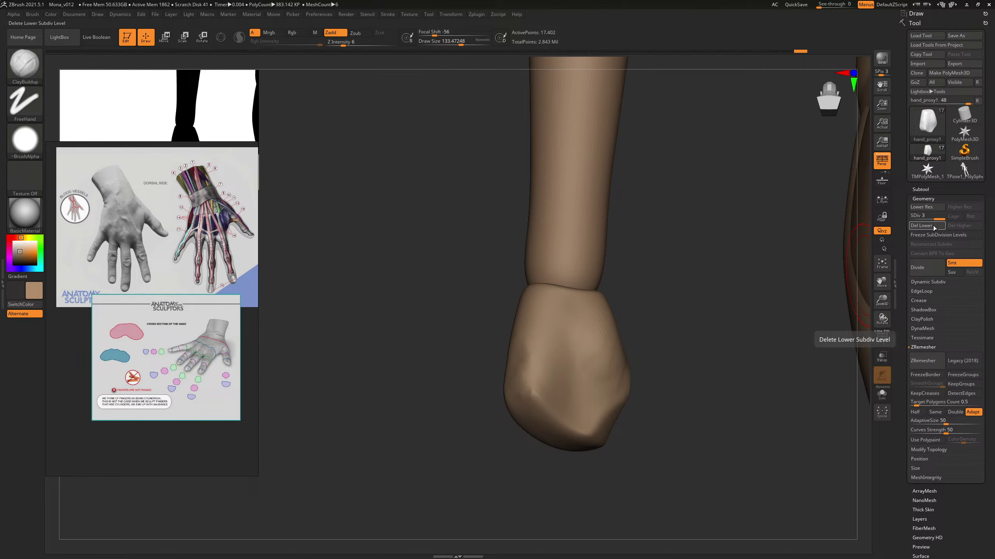
# Step: Delete the palm's lower subdivision levels, DynaMesh it at resolution 40 and check the resulting wireframe
pyautogui.click(928, 199)
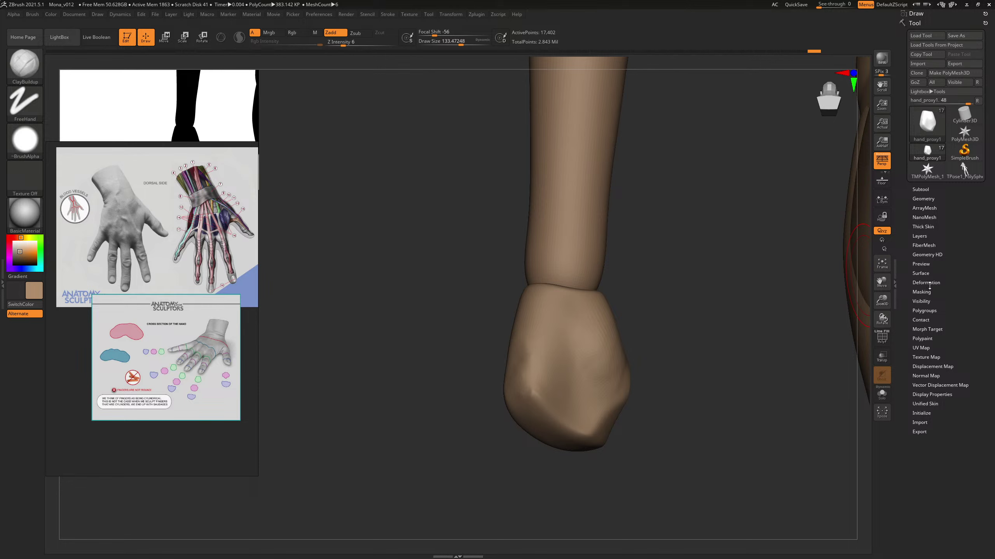
pyautogui.click(928, 199)
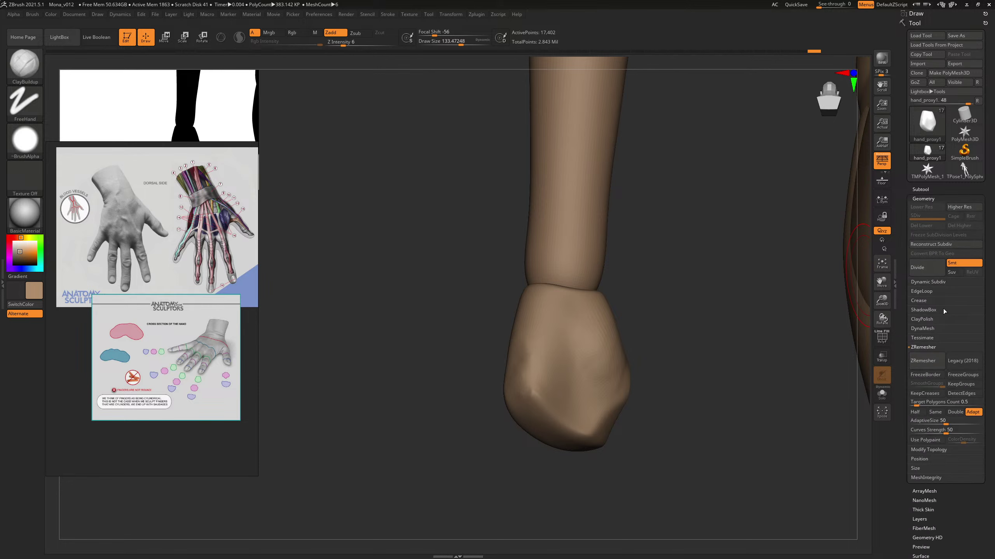
pyautogui.click(922, 328)
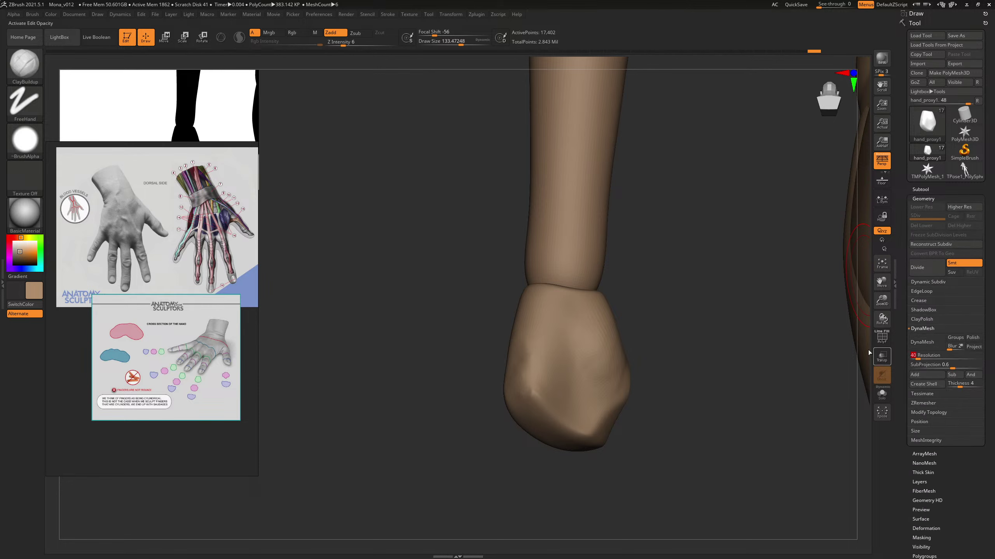
pyautogui.click(927, 342)
pyautogui.hotkey('shift', 'f')
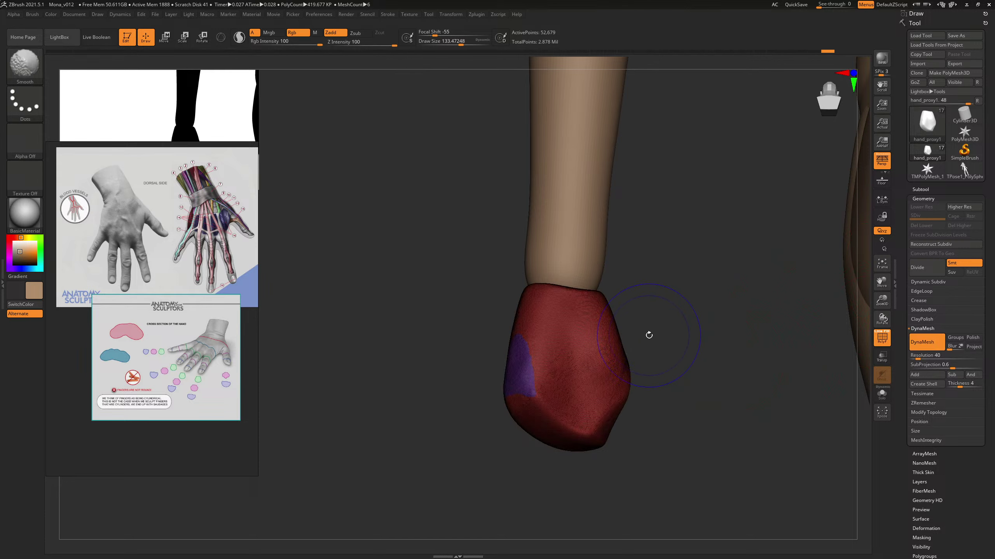
pyautogui.hotkey('shift', 'f')
# Step: Add ClayBuildup volume along the outer side and lower knuckle corner of the palm
pyautogui.press('s')
pyautogui.moveTo(527, 389); pyautogui.dragTo(528, 376)
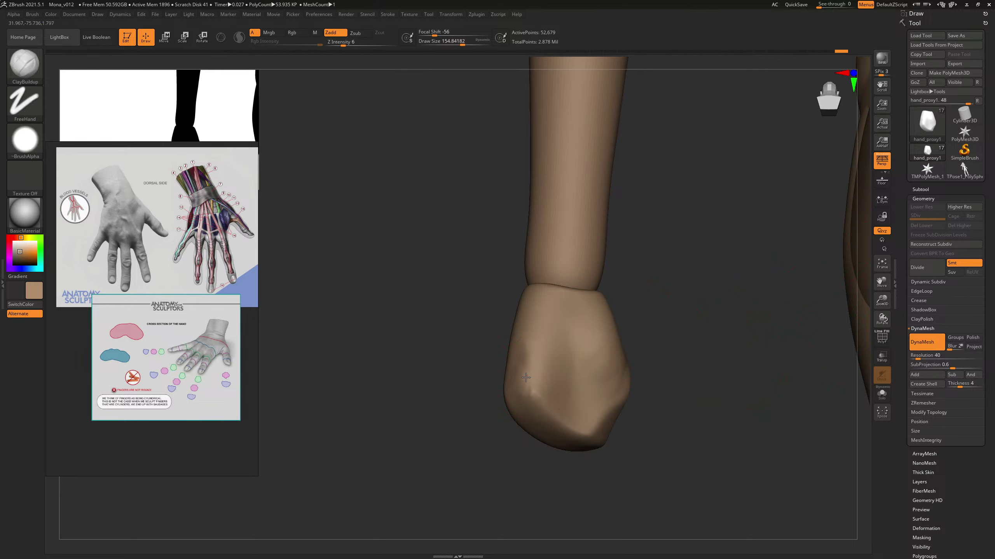
pyautogui.moveTo(642, 301)
pyautogui.mouseDown()
pyautogui.moveTo(682, 295)
pyautogui.moveTo(614, 345)
pyautogui.moveTo(653, 337)
pyautogui.mouseUp()
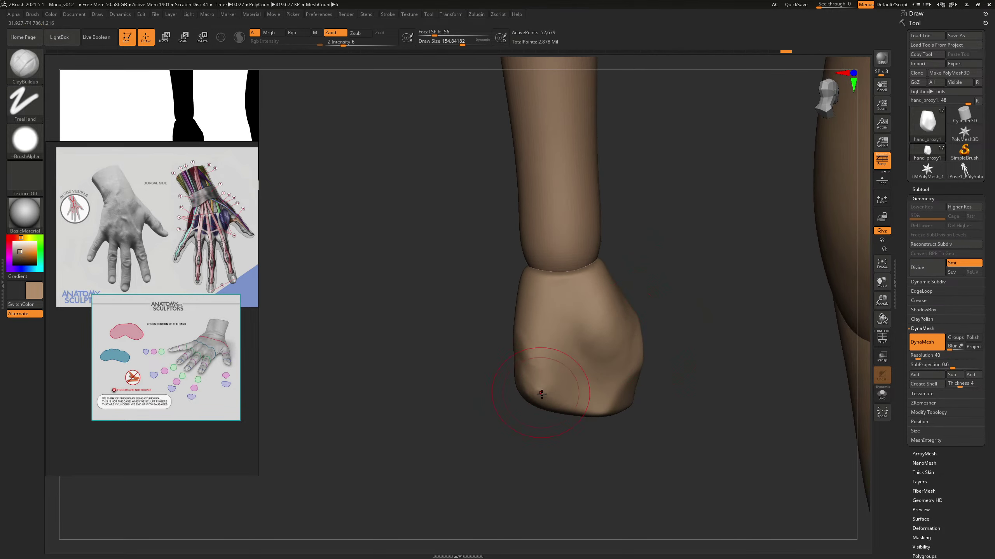
pyautogui.press('s')
pyautogui.moveTo(545, 393); pyautogui.dragTo(539, 393)
# Step: Shape the palm's knuckle end and underside with ClayBuildup to follow the curved hand cross-section
pyautogui.moveTo(686, 336)
pyautogui.mouseDown()
pyautogui.moveTo(702, 270)
pyautogui.moveTo(559, 392)
pyautogui.mouseUp()
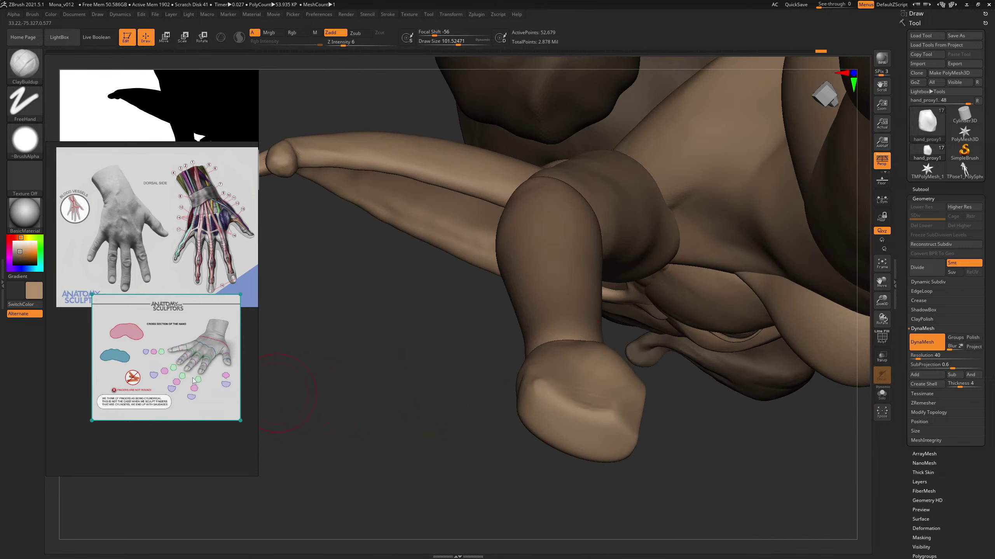
pyautogui.moveTo(494, 457); pyautogui.dragTo(537, 419)
pyautogui.moveTo(626, 500); pyautogui.dragTo(677, 357)
pyautogui.moveTo(538, 337); pyautogui.dragTo(567, 332)
pyautogui.moveTo(638, 271); pyautogui.dragTo(661, 349)
pyautogui.moveTo(540, 371)
pyautogui.mouseDown()
pyautogui.moveTo(539, 386)
pyautogui.moveTo(544, 363)
pyautogui.mouseUp()
# Step: Build up the palm's surface between the wrist and the knuckle edge and smooth the strokes
pyautogui.press('s')
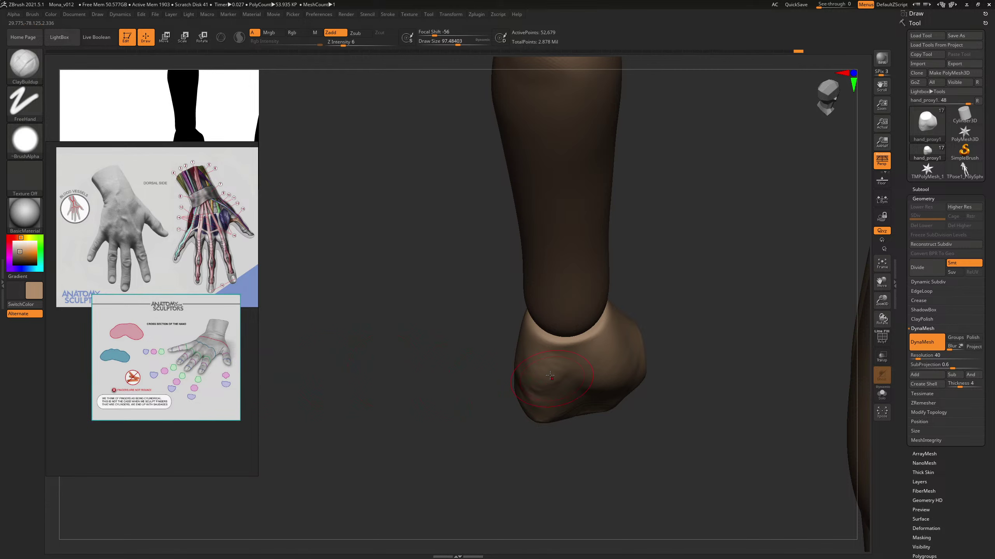
pyautogui.moveTo(651, 343); pyautogui.dragTo(656, 336)
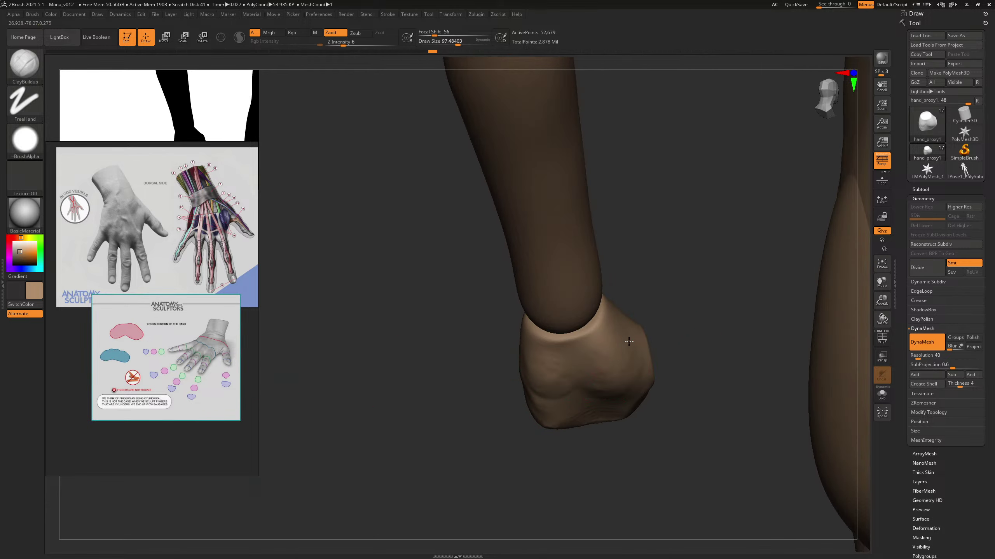
pyautogui.moveTo(691, 305); pyautogui.dragTo(603, 393)
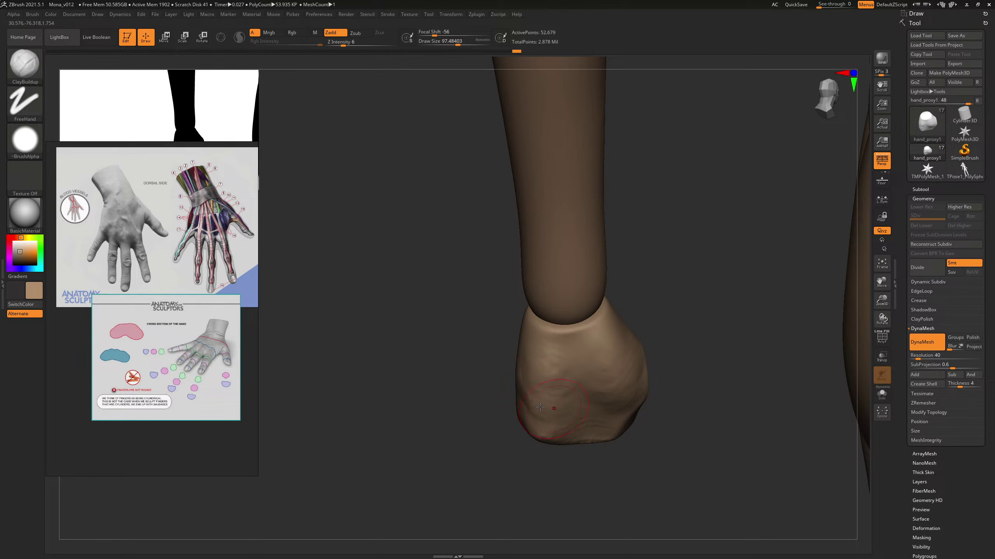
pyautogui.press('shift')
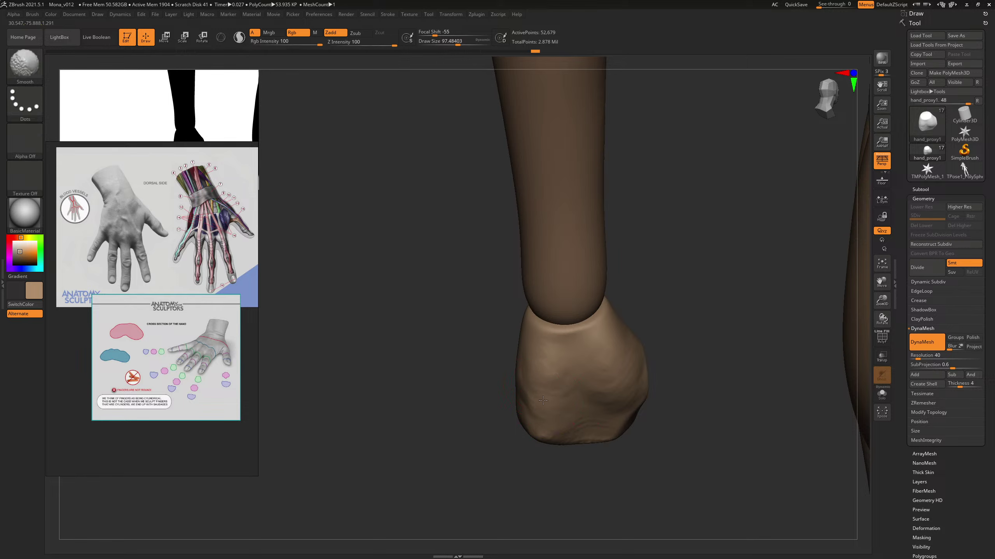
# Step: Lower the palm's DynaMesh resolution to 24 and remesh it
pyautogui.click(915, 356)
pyautogui.moveTo(913, 356); pyautogui.dragTo(913, 356)
pyautogui.press('shift')
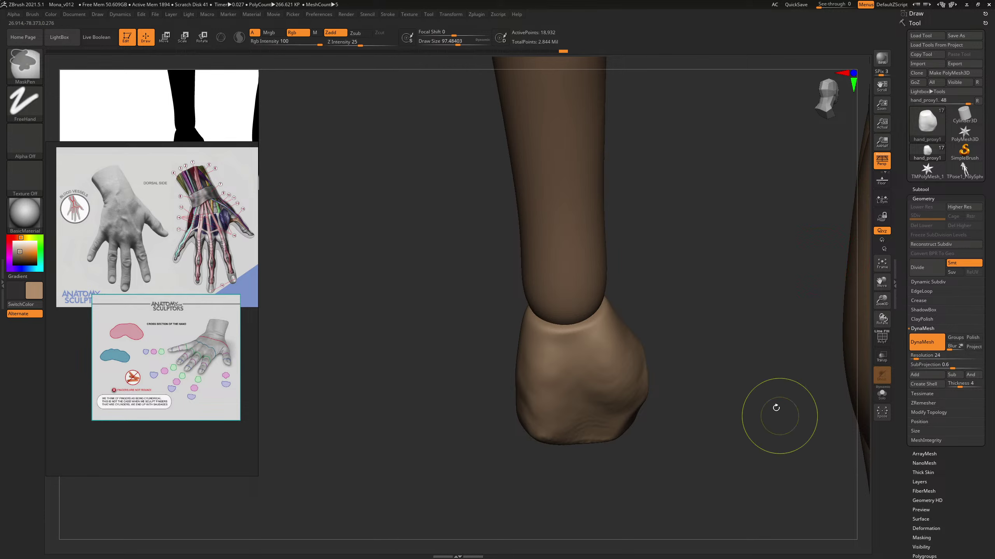
# Step: Remesh the palm with DynaMesh and refine its surface between wrist and knuckles using light ClayBuildup strokes
pyautogui.keyDown('ctrl'); pyautogui.moveTo(685, 355); pyautogui.dragTo(712, 380); pyautogui.keyUp('ctrl')
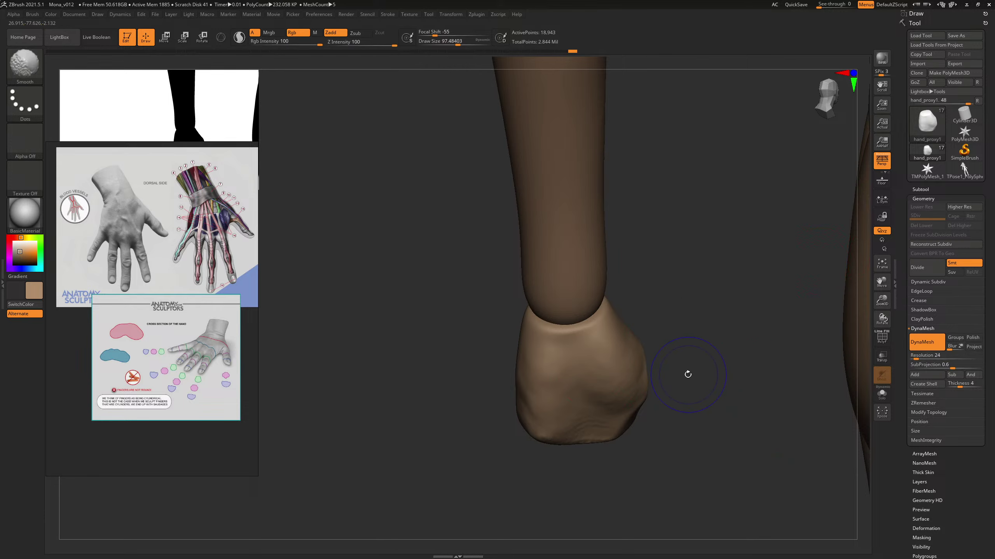
pyautogui.hotkey('shift', 'f')
pyautogui.hotkey('shift', 'f')
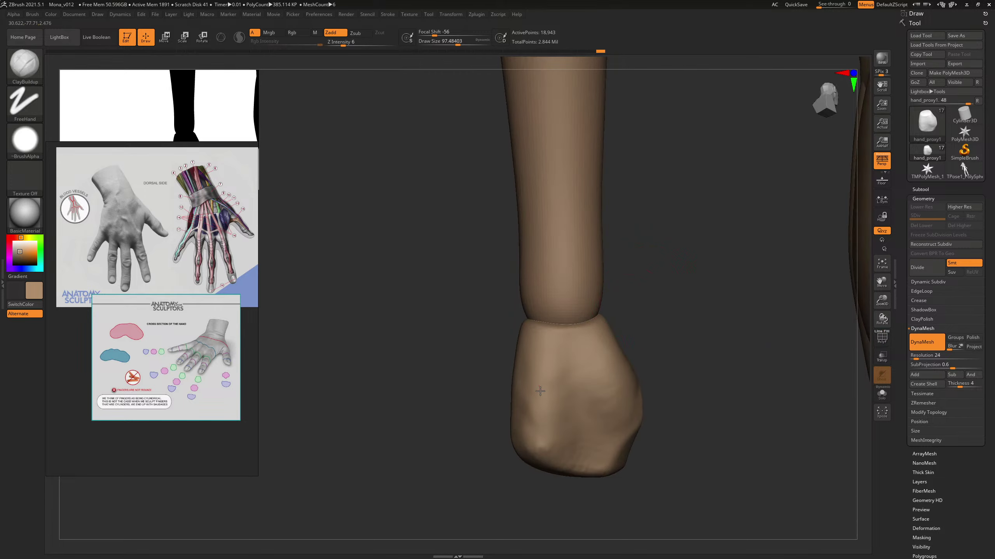
pyautogui.moveTo(551, 379); pyautogui.dragTo(567, 377)
pyautogui.moveTo(548, 395); pyautogui.dragTo(561, 403)
pyautogui.moveTo(559, 364); pyautogui.dragTo(575, 374)
pyautogui.moveTo(644, 285); pyautogui.dragTo(628, 333)
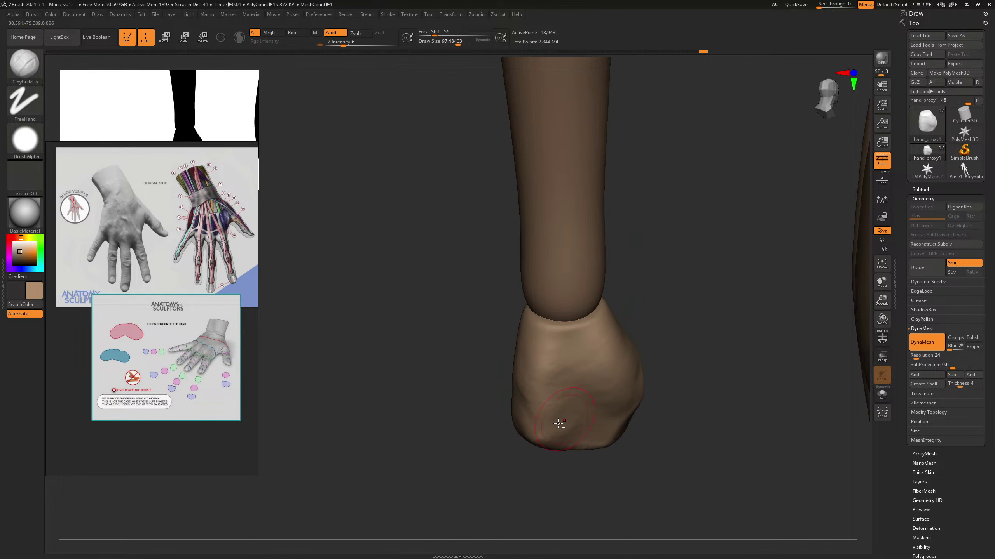
pyautogui.moveTo(594, 429)
pyautogui.keyDown('alt'); pyautogui.mouseDown()
pyautogui.moveTo(604, 422)
pyautogui.moveTo(564, 405)
pyautogui.moveTo(600, 401)
pyautogui.mouseUp(); pyautogui.keyUp('alt')
pyautogui.moveTo(673, 307)
pyautogui.mouseDown()
pyautogui.moveTo(729, 305)
pyautogui.moveTo(678, 310)
pyautogui.mouseUp()
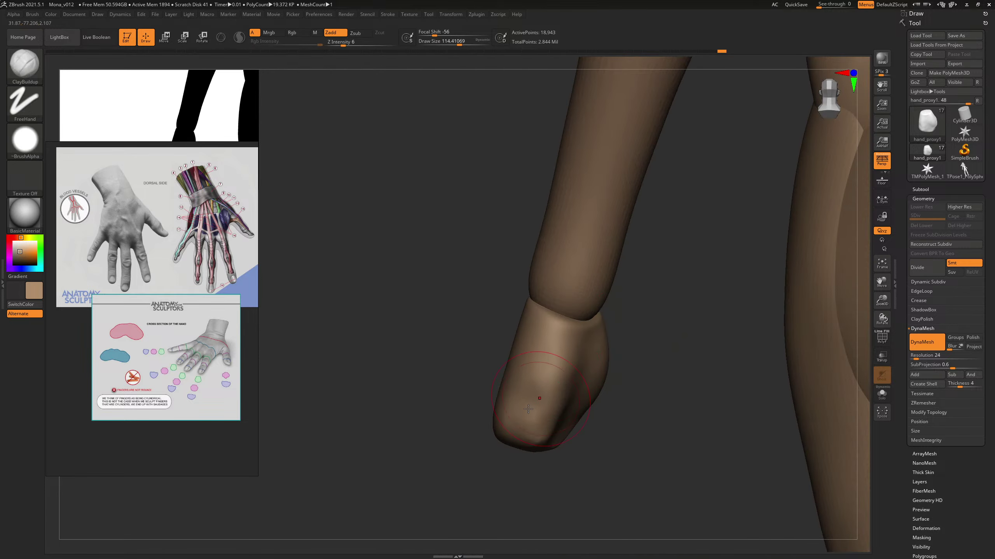
pyautogui.press('s')
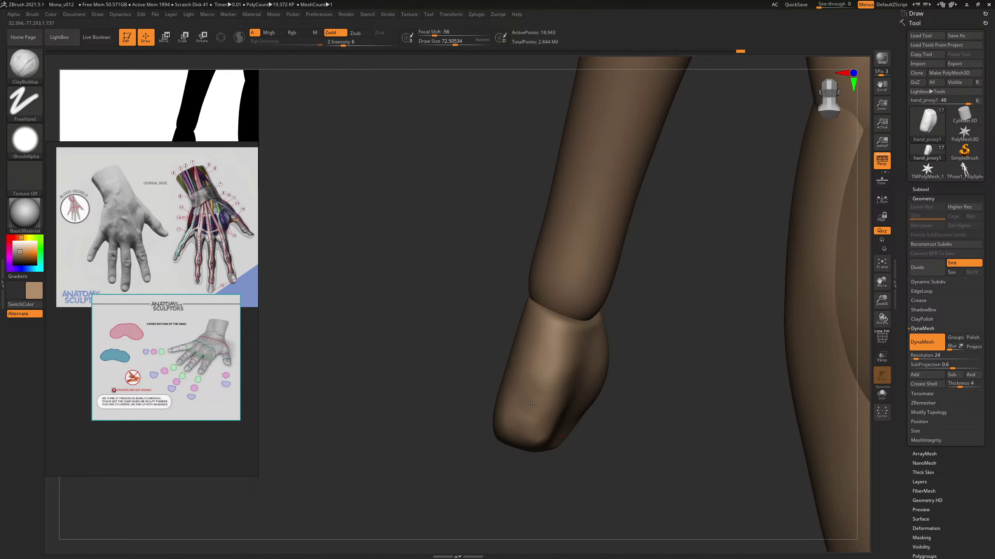
pyautogui.moveTo(460, 476); pyautogui.dragTo(626, 451)
pyautogui.keyDown('alt'); pyautogui.moveTo(865, 415); pyautogui.dragTo(723, 289); pyautogui.keyUp('alt')
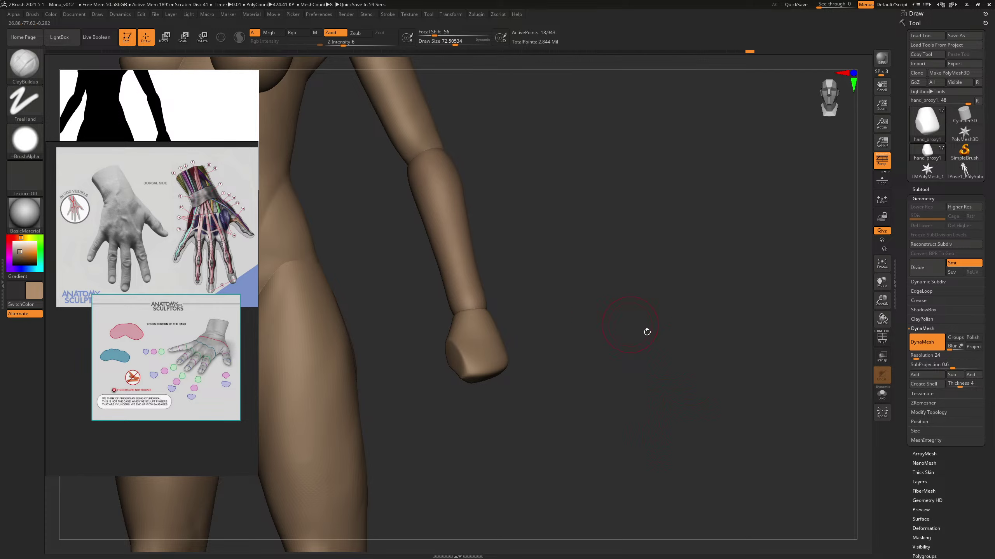
pyautogui.moveTo(647, 332); pyautogui.dragTo(715, 264)
pyautogui.click(923, 190)
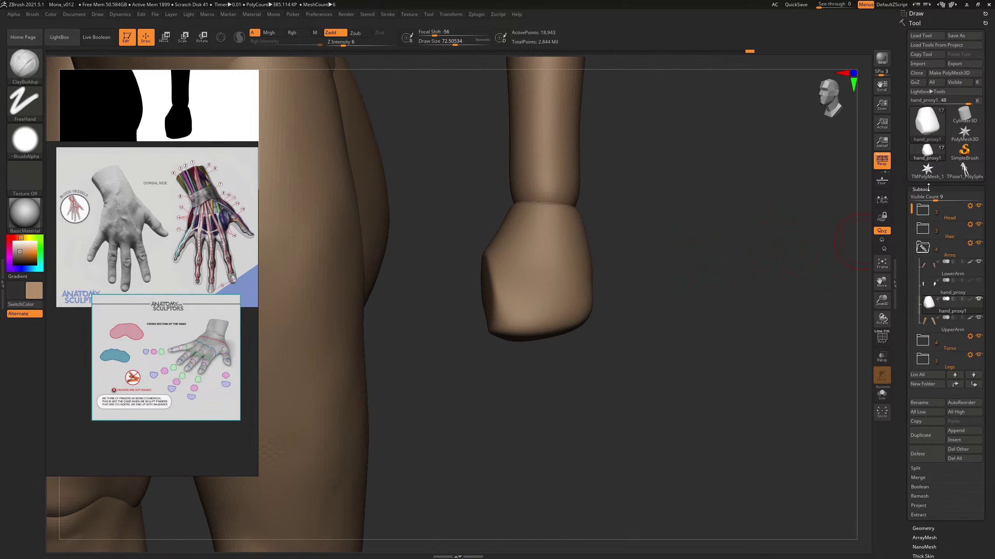
pyautogui.click(928, 189)
pyautogui.click(930, 199)
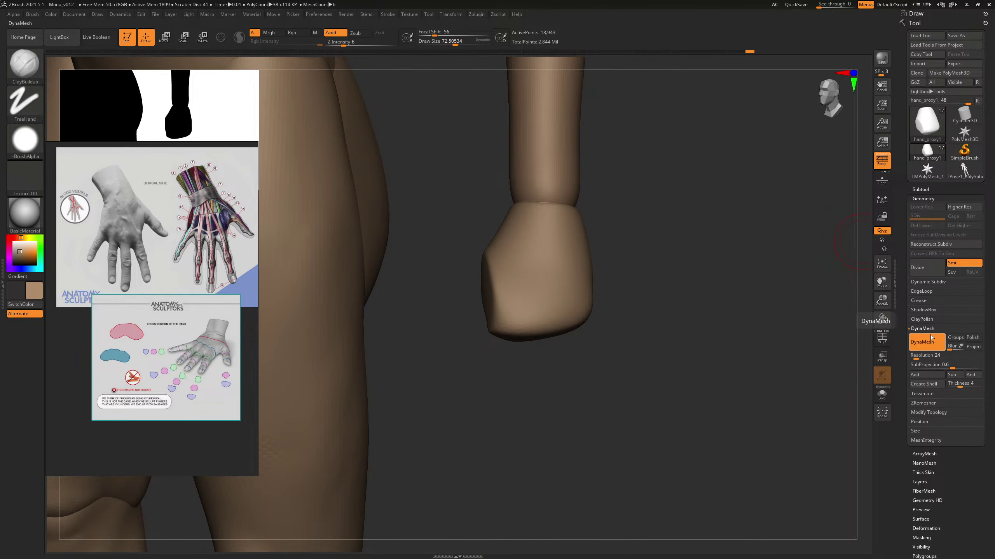
# Step: Insert a small sphere from the IMM Primitives brush at the inner end of the palm's knuckle edge
pyautogui.press('b')
pyautogui.moveTo(694, 321)
pyautogui.mouseDown()
pyautogui.moveTo(668, 324)
pyautogui.moveTo(289, 94)
pyautogui.mouseUp()
pyautogui.press('i')
pyautogui.press('p')
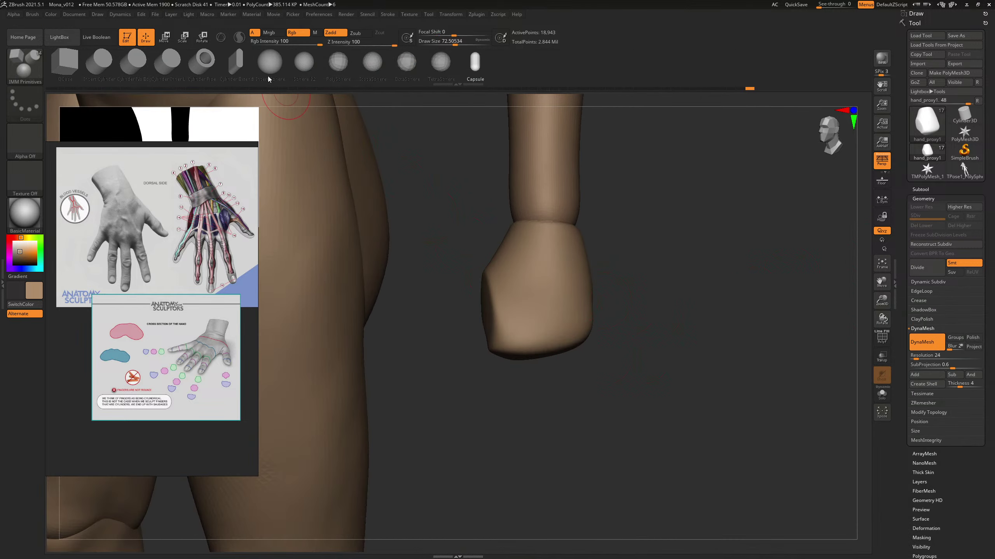
pyautogui.click(268, 64)
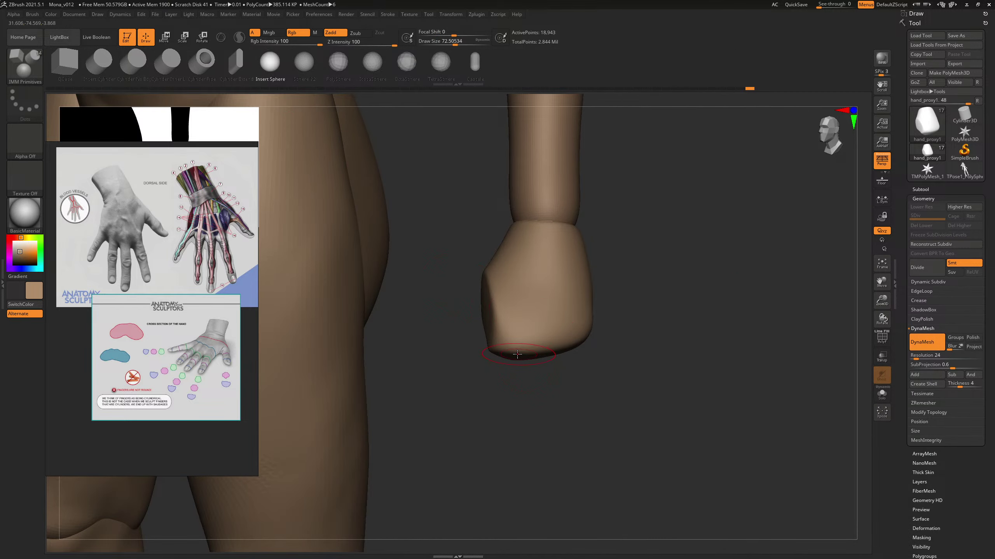
pyautogui.moveTo(519, 355); pyautogui.dragTo(531, 359)
pyautogui.moveTo(704, 302); pyautogui.dragTo(731, 297)
# Step: Split the unmasked sphere from the palm into its own subtool and make it active
pyautogui.click(925, 190)
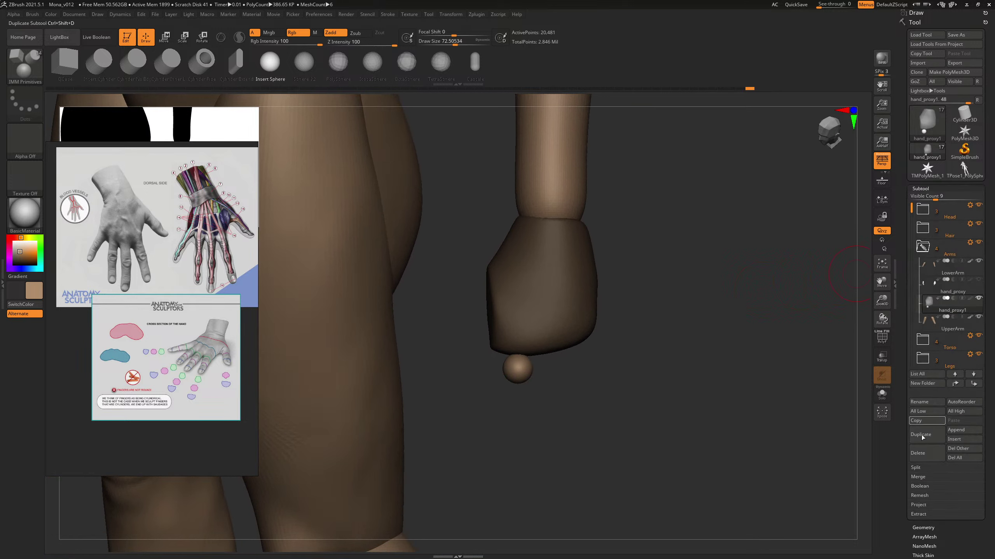
pyautogui.click(917, 467)
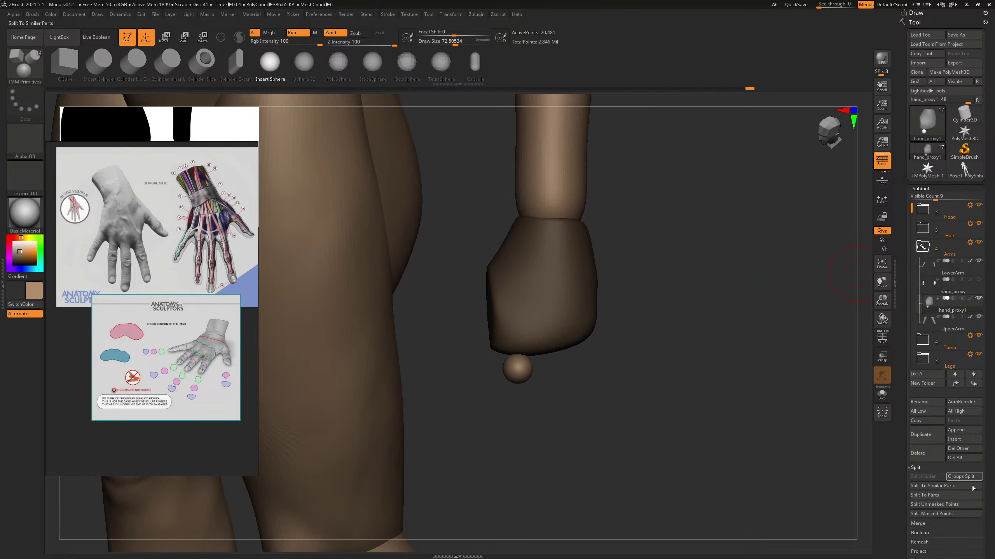
pyautogui.click(944, 504)
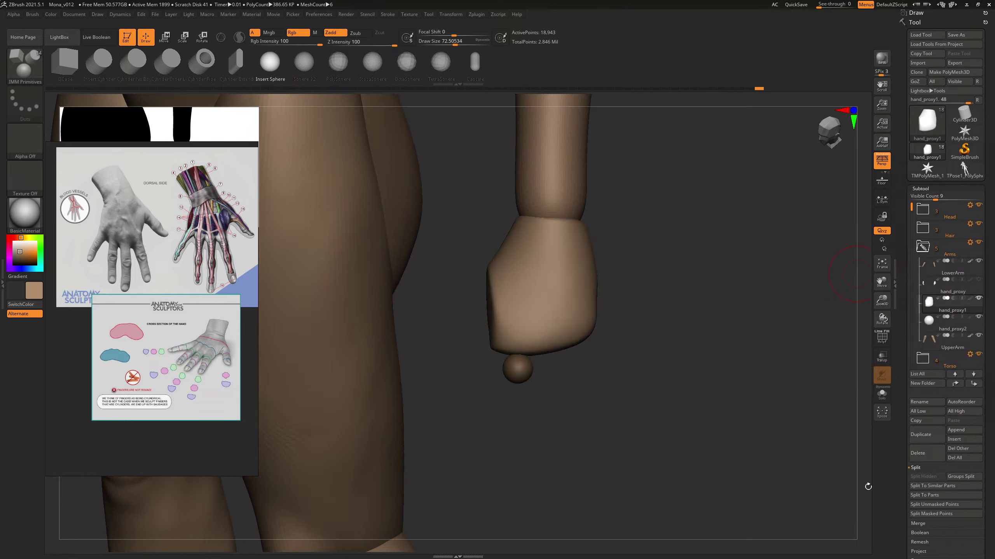
pyautogui.keyDown('alt'); pyautogui.click(523, 368); pyautogui.keyUp('alt')
pyautogui.moveTo(593, 378); pyautogui.dragTo(595, 335)
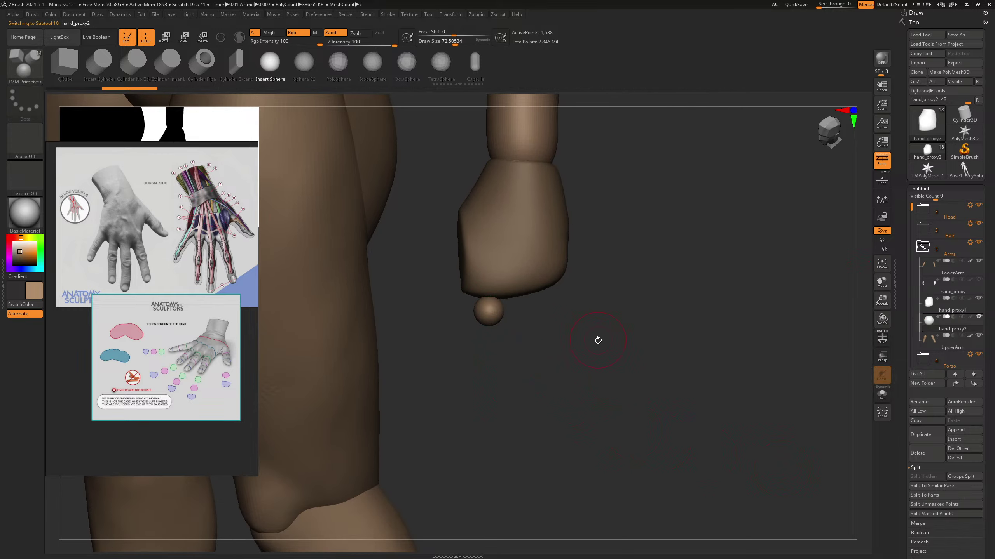
# Step: Stretch the sphere's lower half downward with Transpose Move to form a capsule-shaped finger segment
pyautogui.press('b')
pyautogui.press('m')
pyautogui.press('p')
pyautogui.press('ctrl')
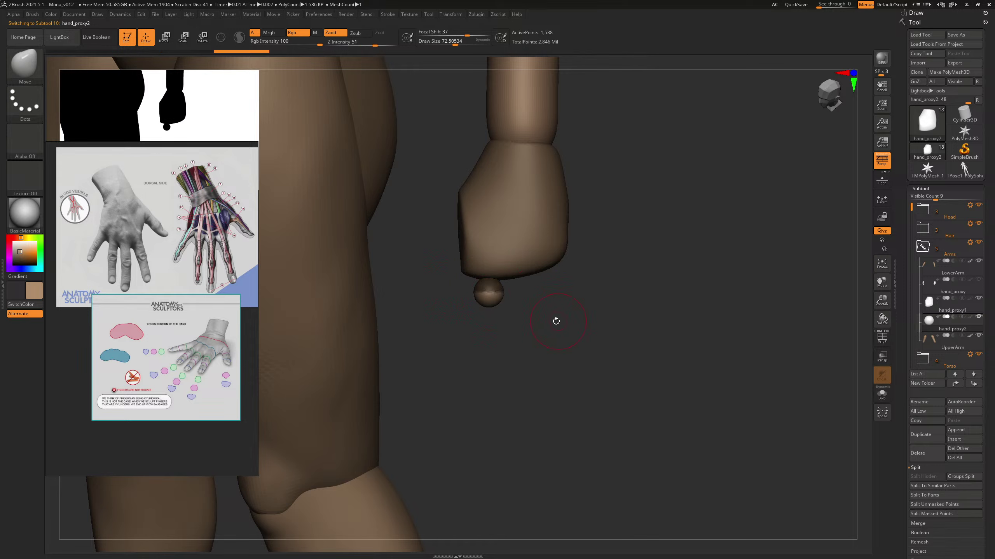
pyautogui.press('w')
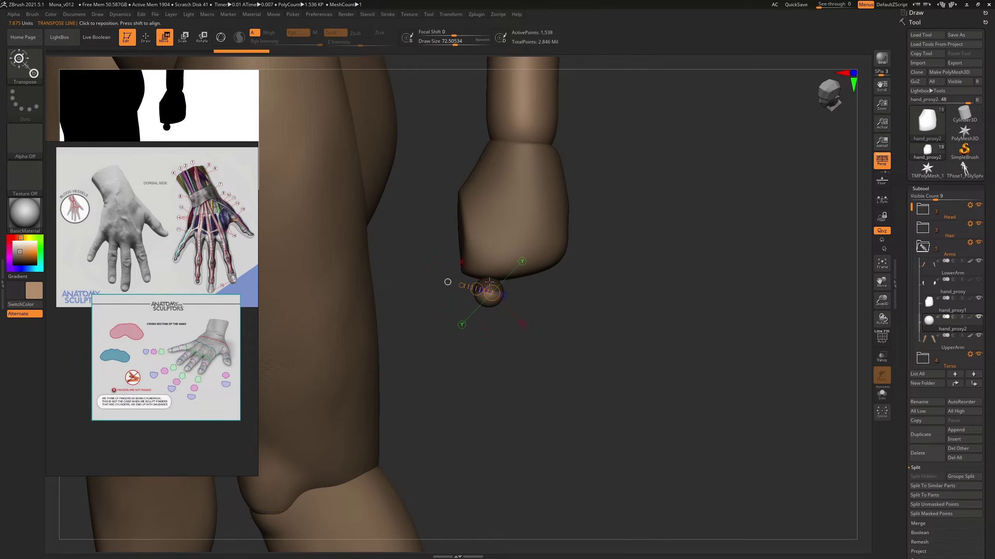
pyautogui.keyDown('shift'); pyautogui.moveTo(494, 228); pyautogui.dragTo(495, 370); pyautogui.keyUp('shift')
pyautogui.moveTo(495, 302); pyautogui.dragTo(495, 344)
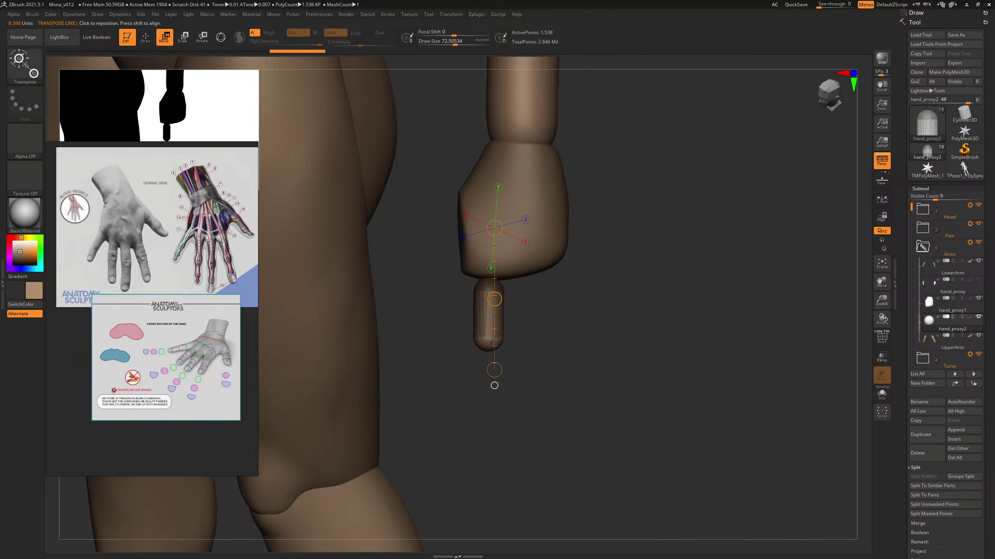
# Step: Move the capsule up against the palm's knuckle edge and check its placement and wireframe from several sides
pyautogui.moveTo(643, 329); pyautogui.dragTo(522, 319)
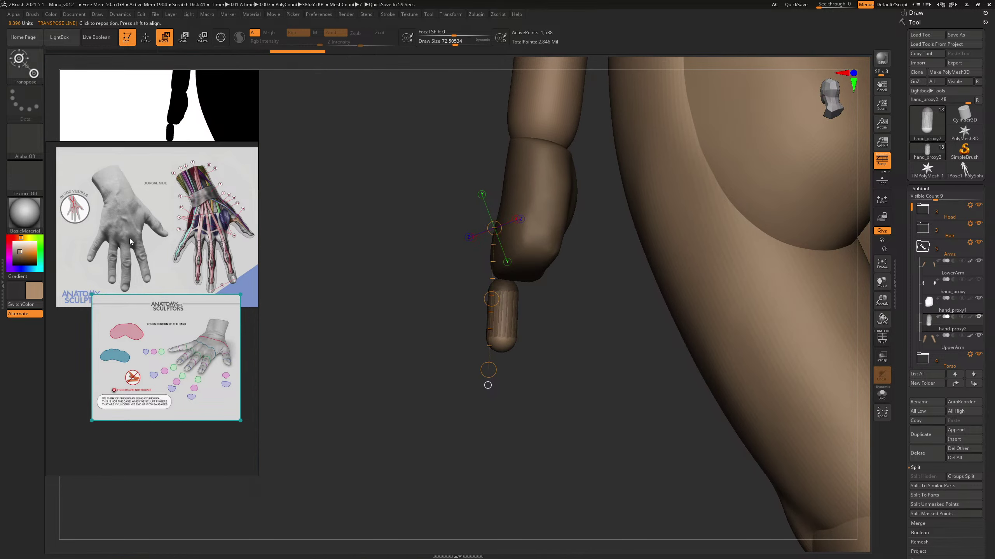
pyautogui.moveTo(300, 279); pyautogui.dragTo(702, 329)
pyautogui.moveTo(637, 295); pyautogui.dragTo(550, 301)
pyautogui.moveTo(483, 294); pyautogui.dragTo(478, 282)
pyautogui.moveTo(567, 305); pyautogui.dragTo(635, 300)
pyautogui.hotkey('shift', 'f')
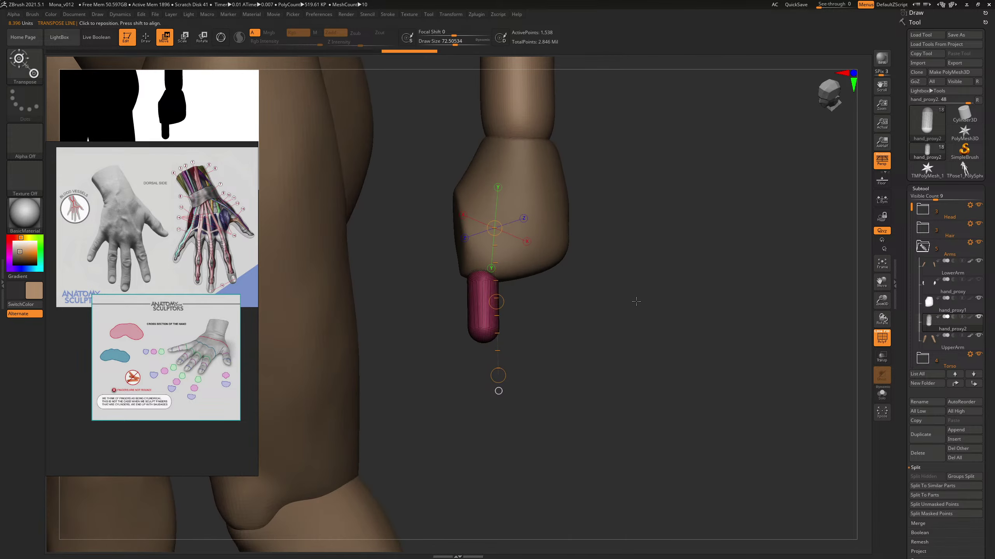
pyautogui.hotkey('shift', 'f')
# Step: Duplicate the finger segment downward with Transpose Move to make the second phalanx
pyautogui.keyDown('alt'); pyautogui.moveTo(628, 345); pyautogui.dragTo(635, 292); pyautogui.keyUp('alt')
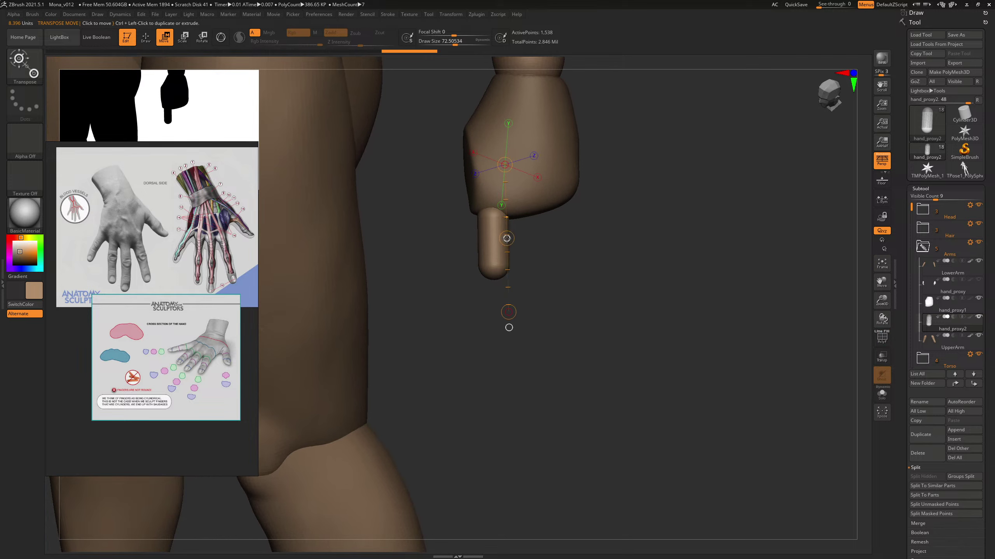
pyautogui.keyDown('ctrl'); pyautogui.moveTo(507, 239); pyautogui.dragTo(507, 305); pyautogui.keyUp('ctrl')
pyautogui.moveTo(623, 287); pyautogui.dragTo(502, 213)
# Step: Lay a Transpose line along the second phalanx and duplicate it downward as the fingertip segment
pyautogui.click(208, 37)
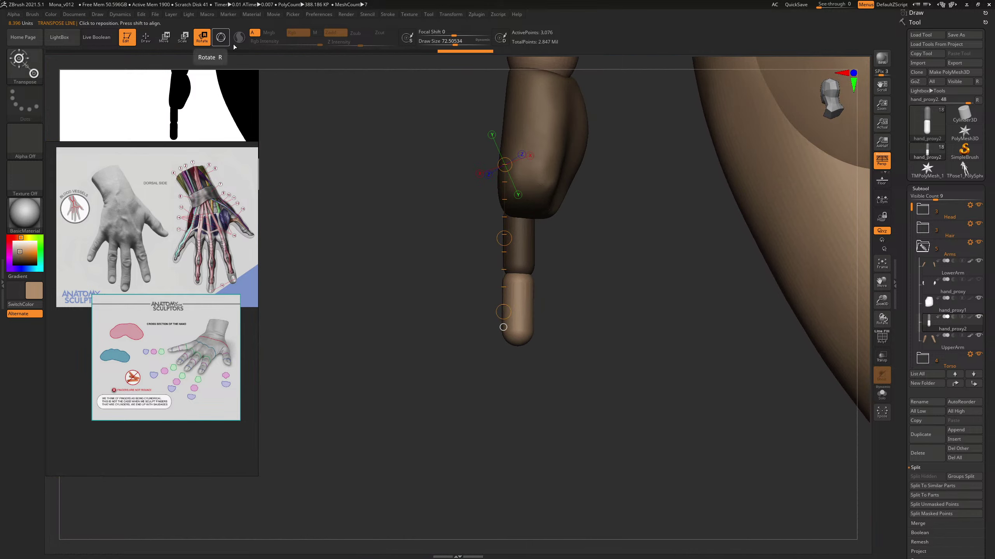
pyautogui.moveTo(516, 277); pyautogui.dragTo(515, 329)
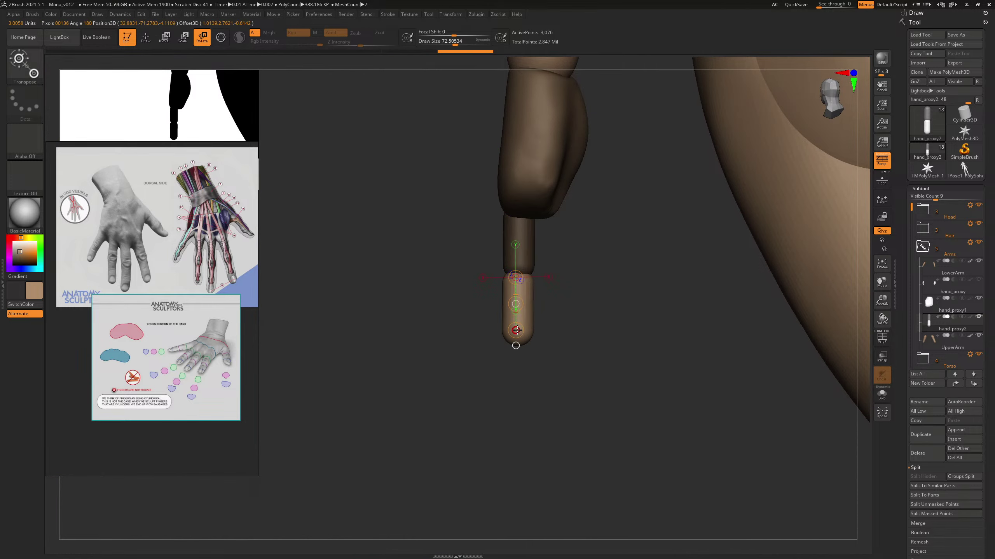
pyautogui.moveTo(582, 291); pyautogui.dragTo(666, 270)
pyautogui.press('w')
pyautogui.moveTo(516, 305); pyautogui.dragTo(517, 330)
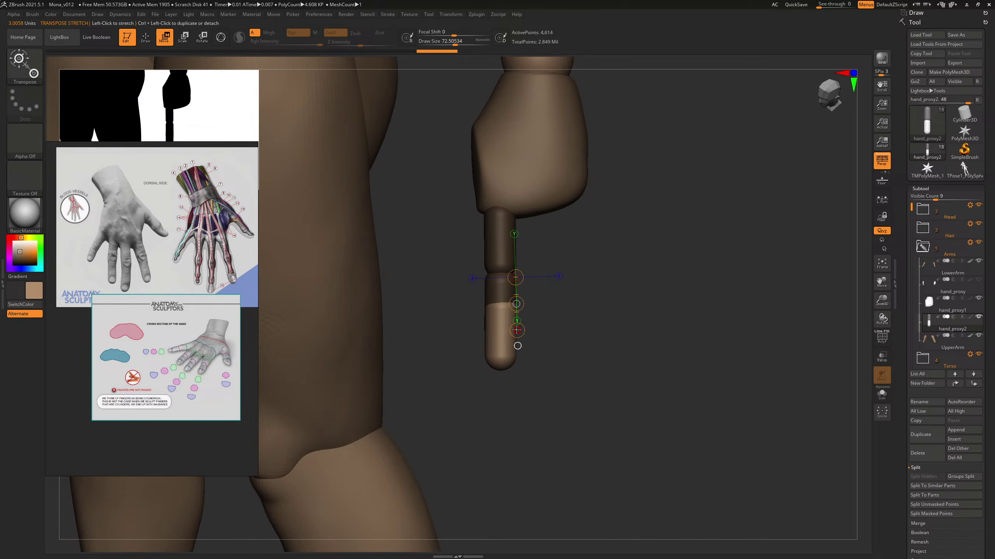
# Step: Bring the fingertip segment up along a new Transpose line so it overlaps the second phalanx
pyautogui.moveTo(596, 290)
pyautogui.mouseDown()
pyautogui.moveTo(519, 306)
pyautogui.moveTo(596, 287)
pyautogui.moveTo(563, 292)
pyautogui.mouseUp()
pyautogui.hotkey('shift', 'f')
pyautogui.hotkey('shift', 'f')
pyautogui.press('b')
pyautogui.press('m')
pyautogui.press('v')
pyautogui.press('s')
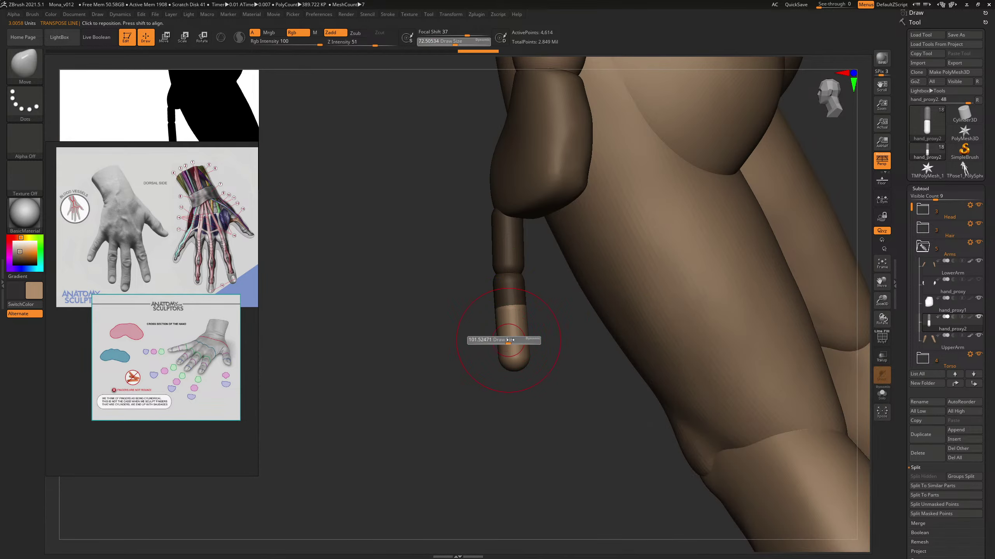
pyautogui.moveTo(550, 331); pyautogui.dragTo(429, 223)
pyautogui.press('w')
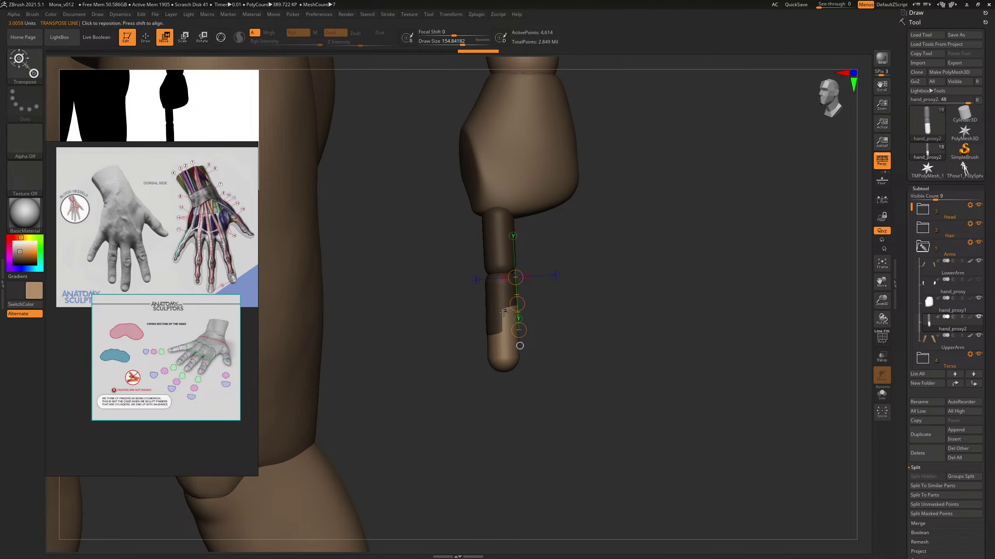
pyautogui.moveTo(504, 312)
pyautogui.mouseDown()
pyautogui.moveTo(505, 357)
pyautogui.moveTo(505, 341)
pyautogui.mouseUp()
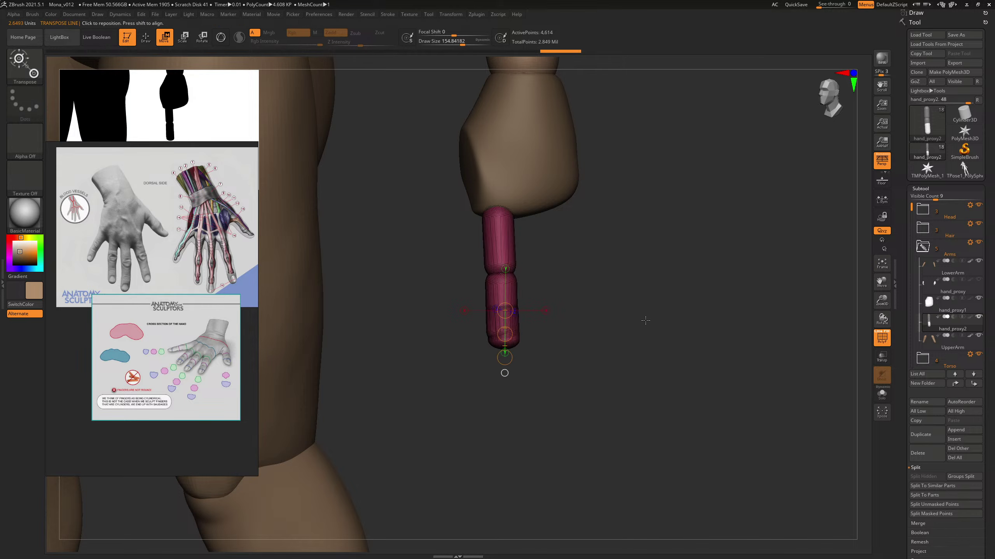
# Step: Apply Auto Groups to the finger mesh and check the segments' polygroups with PolyFrame
pyautogui.click(934, 189)
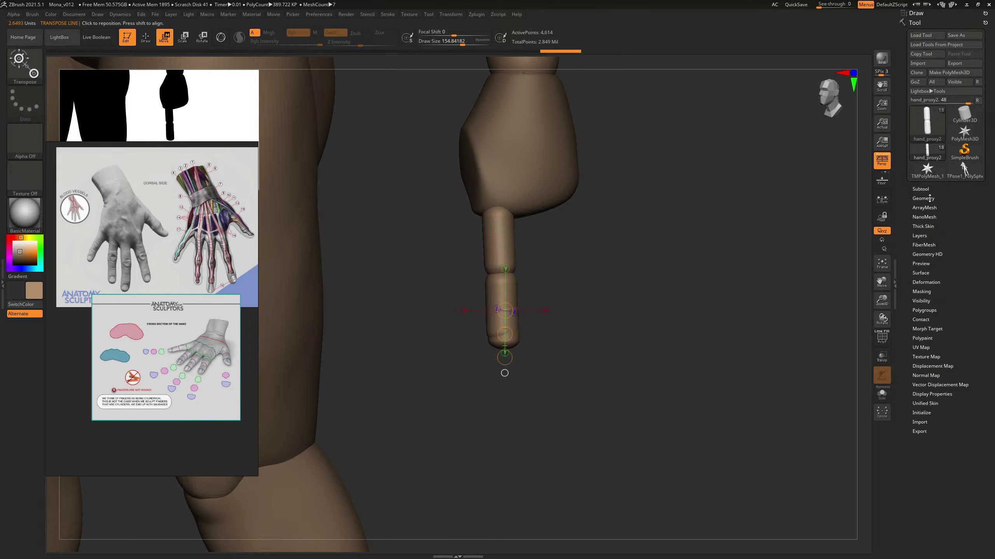
pyautogui.click(918, 307)
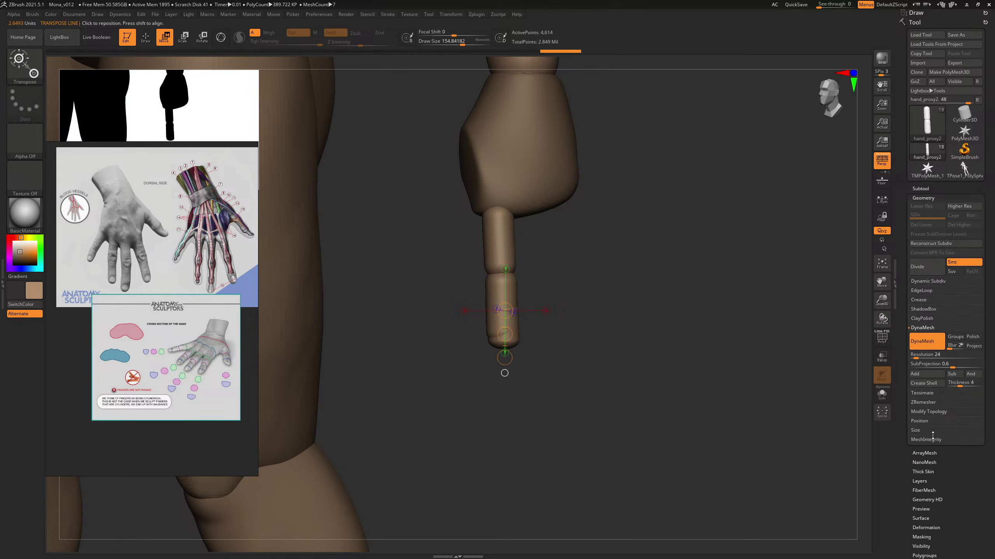
pyautogui.scroll(-7, 948, 353)
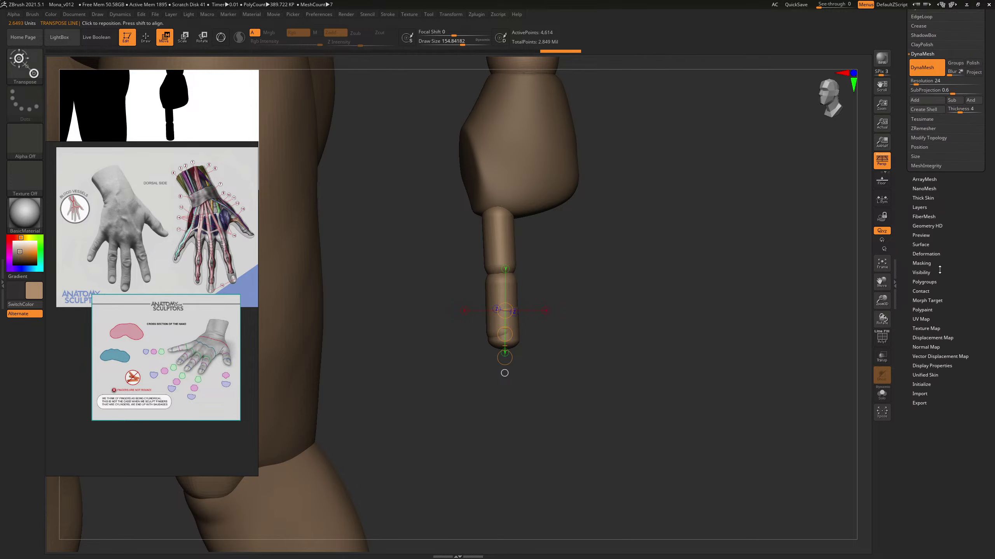
pyautogui.click(929, 280)
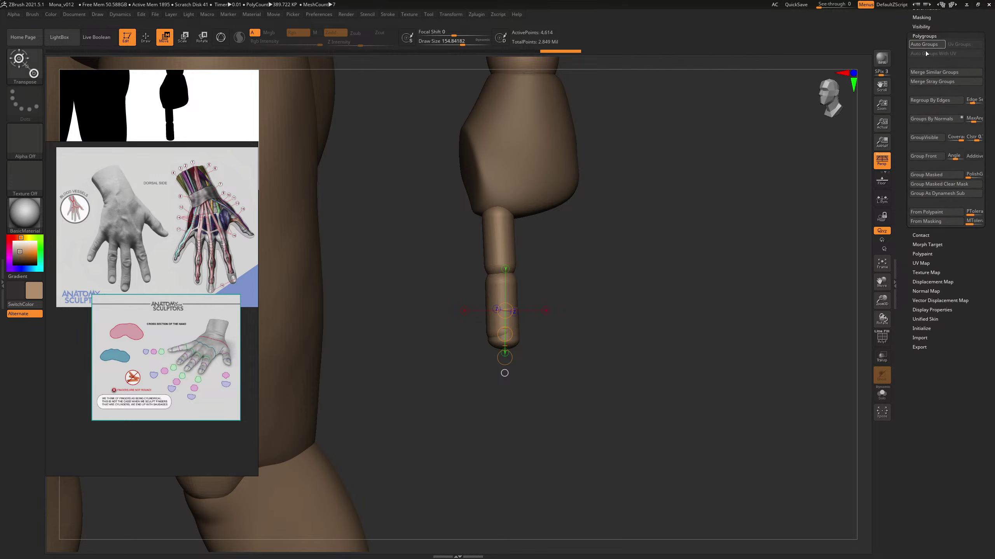
pyautogui.hotkey('shift', 'f')
pyautogui.hotkey('shift', 'f')
# Step: Mask all but the middle finger segment, shorten it along a Transpose line, and clear the mask
pyautogui.keyDown('ctrl'); pyautogui.click(501, 277); pyautogui.keyUp('ctrl')
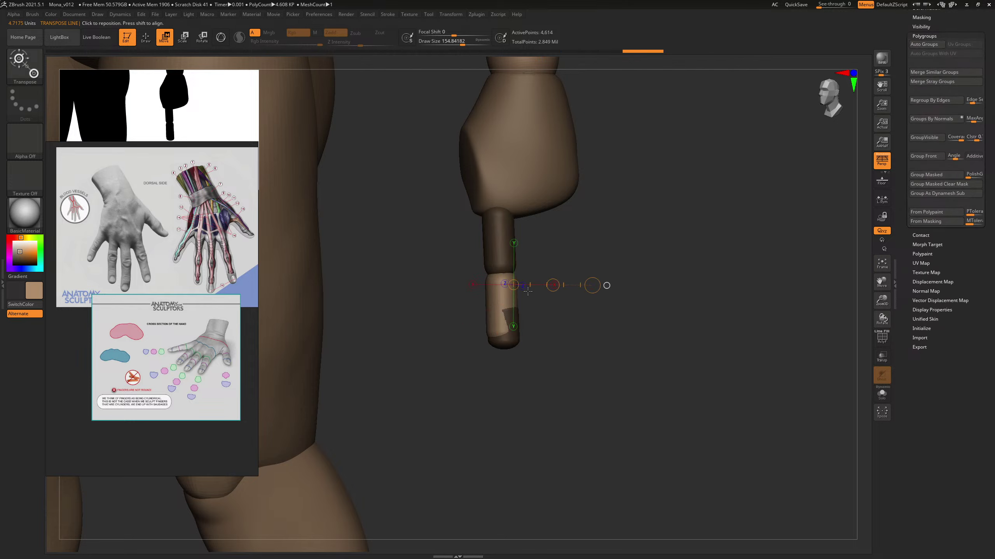
pyautogui.moveTo(501, 277); pyautogui.dragTo(503, 346)
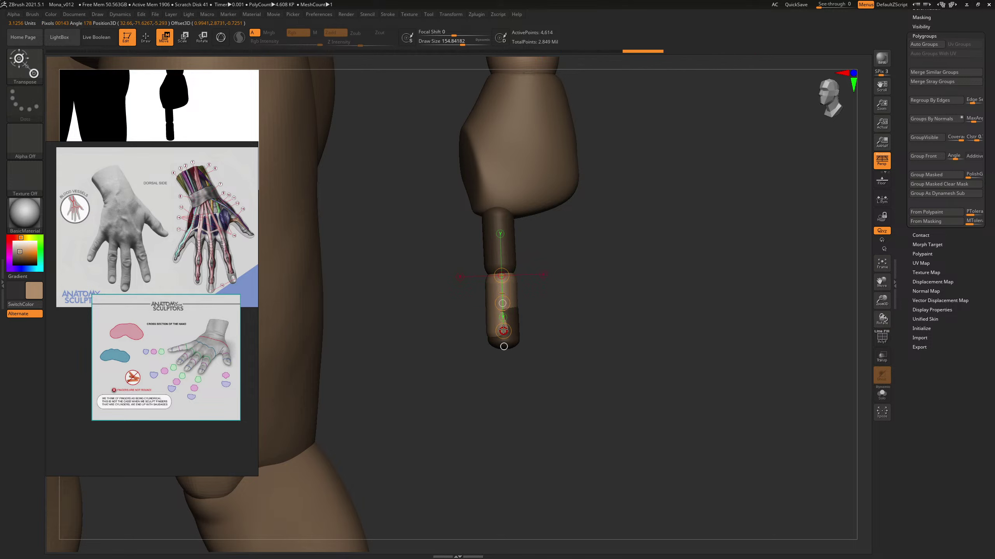
pyautogui.moveTo(627, 310); pyautogui.dragTo(532, 295)
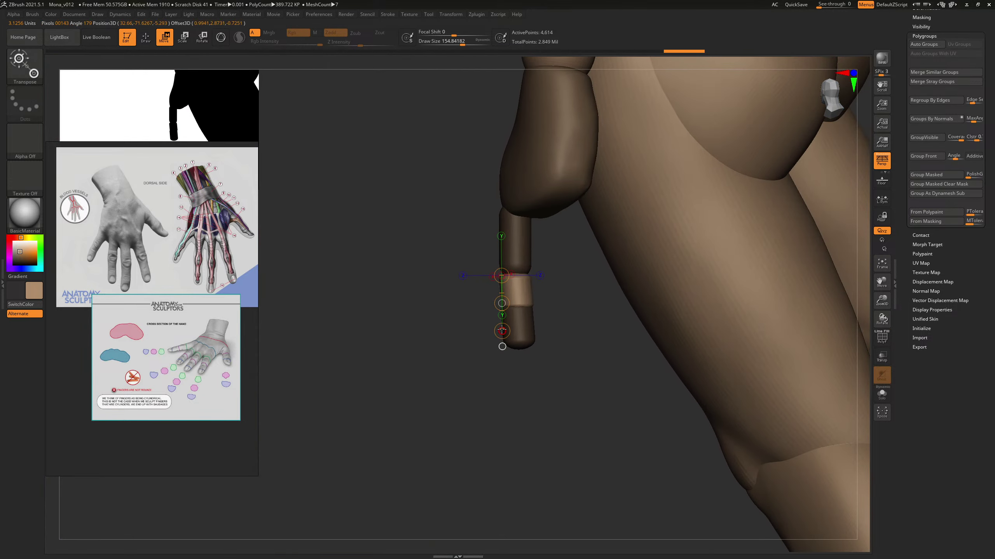
pyautogui.moveTo(500, 330)
pyautogui.mouseDown()
pyautogui.moveTo(633, 279)
pyautogui.moveTo(642, 288)
pyautogui.mouseUp()
pyautogui.moveTo(603, 288)
pyautogui.mouseDown()
pyautogui.moveTo(745, 286)
pyautogui.moveTo(599, 242)
pyautogui.moveTo(619, 246)
pyautogui.moveTo(654, 291)
pyautogui.mouseUp()
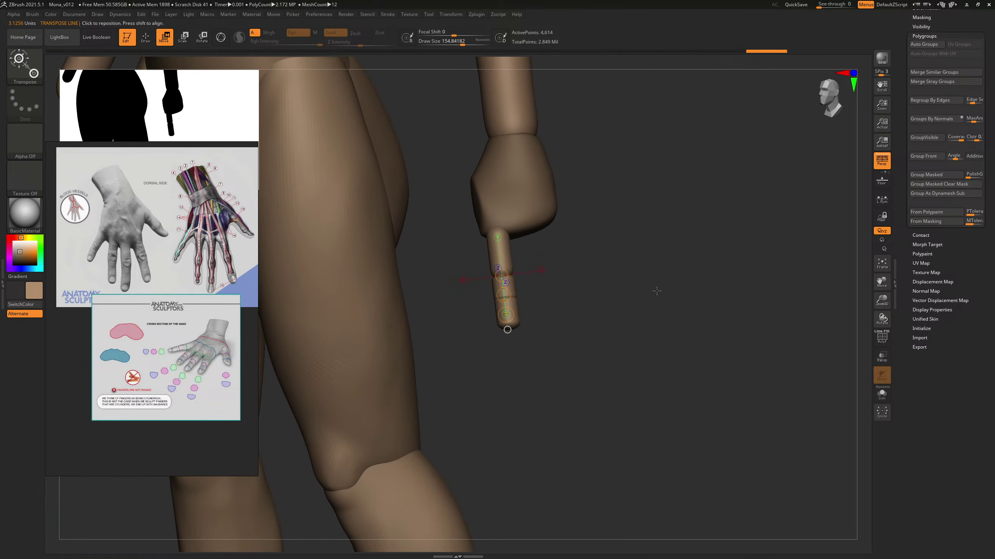
pyautogui.press('b')
pyautogui.press('c')
pyautogui.press('b')
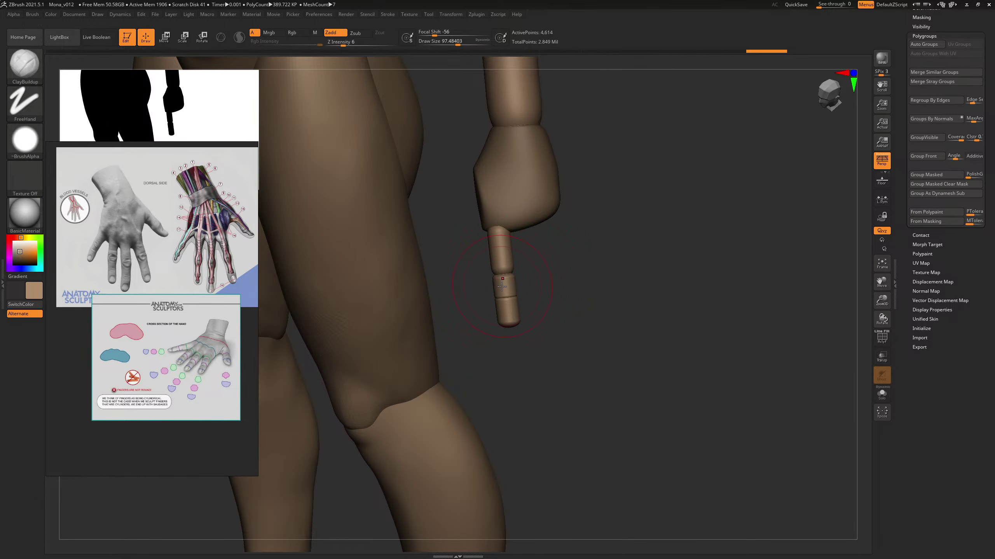
pyautogui.moveTo(605, 280); pyautogui.dragTo(533, 294)
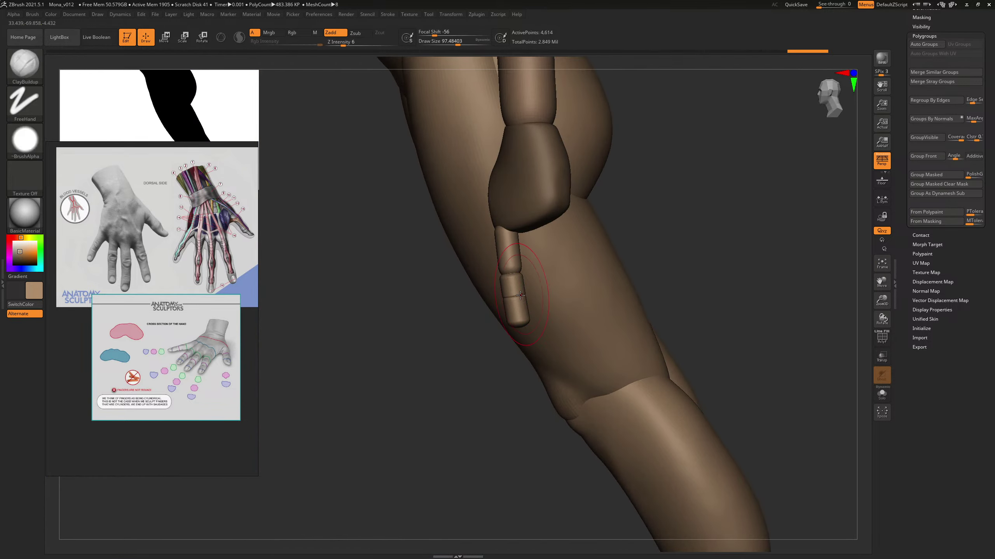
pyautogui.press('shift')
pyautogui.moveTo(690, 233)
pyautogui.mouseDown()
pyautogui.moveTo(713, 238)
pyautogui.moveTo(611, 237)
pyautogui.moveTo(634, 236)
pyautogui.moveTo(566, 251)
pyautogui.moveTo(566, 272)
pyautogui.moveTo(636, 277)
pyautogui.moveTo(507, 270)
pyautogui.mouseUp()
pyautogui.press('s')
pyautogui.press('s')
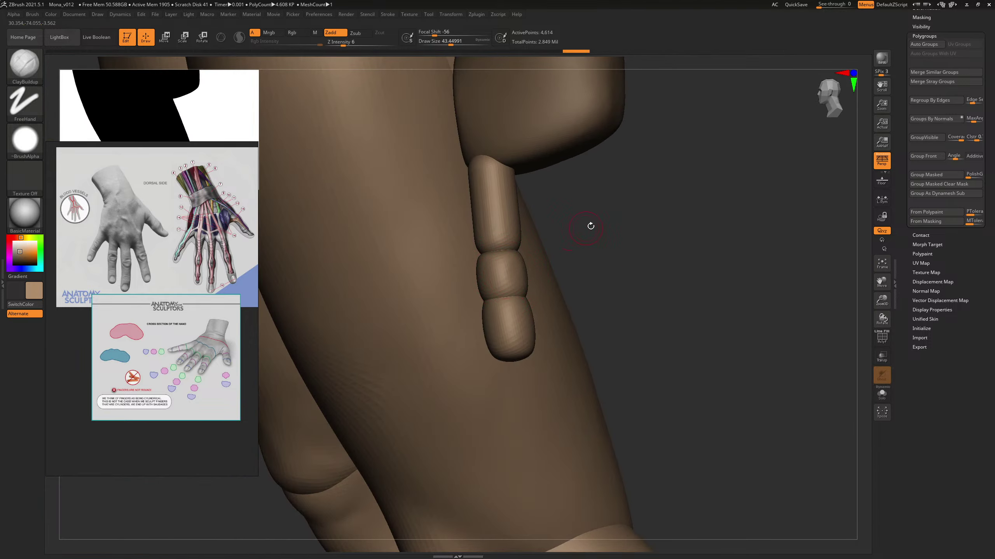
pyautogui.moveTo(585, 228); pyautogui.dragTo(626, 229)
pyautogui.moveTo(535, 237); pyautogui.dragTo(569, 236)
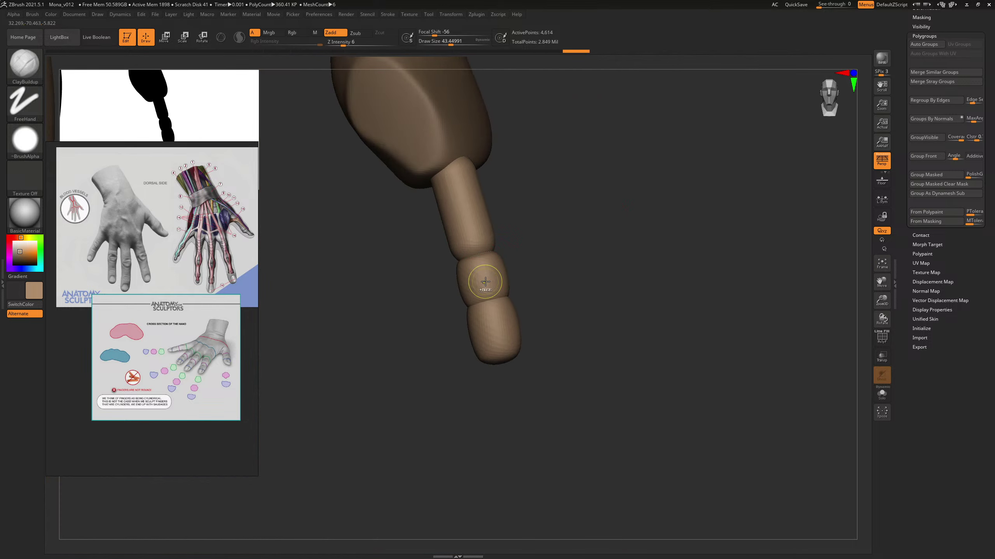
# Step: Mask all but the middle finger segment, slim it with the Inflat brush at a draw size of about 250, and clear the mask
pyautogui.keyDown('ctrl'); pyautogui.keyDown('shift'); pyautogui.click(485, 282); pyautogui.keyUp('shift'); pyautogui.keyUp('ctrl')
pyautogui.keyDown('ctrl'); pyautogui.click(543, 254); pyautogui.keyUp('ctrl')
pyautogui.keyDown('ctrl'); pyautogui.keyDown('shift'); pyautogui.click(554, 262); pyautogui.keyUp('shift'); pyautogui.keyUp('ctrl')
pyautogui.keyDown('ctrl'); pyautogui.click(555, 265); pyautogui.keyUp('ctrl')
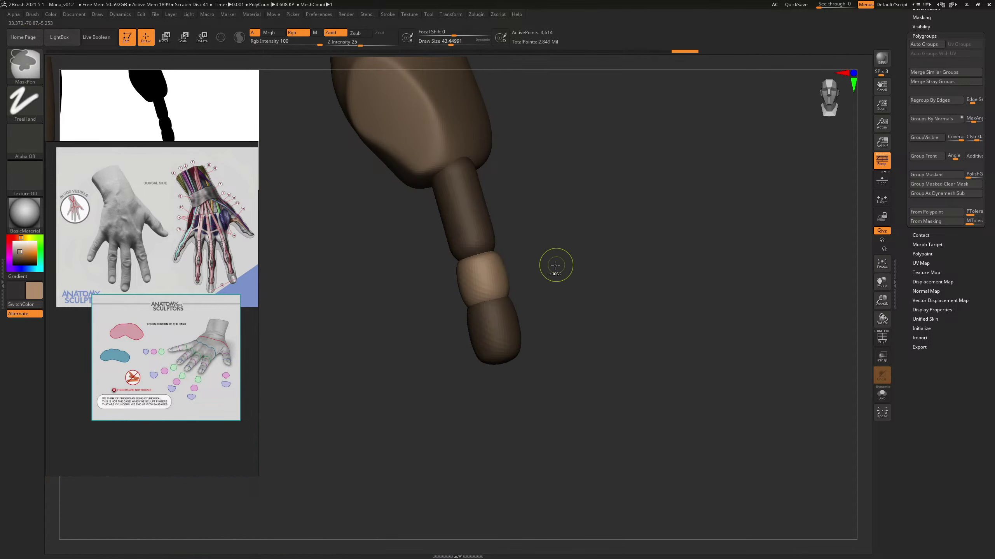
pyautogui.press('b')
pyautogui.press('i')
pyautogui.press('n')
pyautogui.press('s')
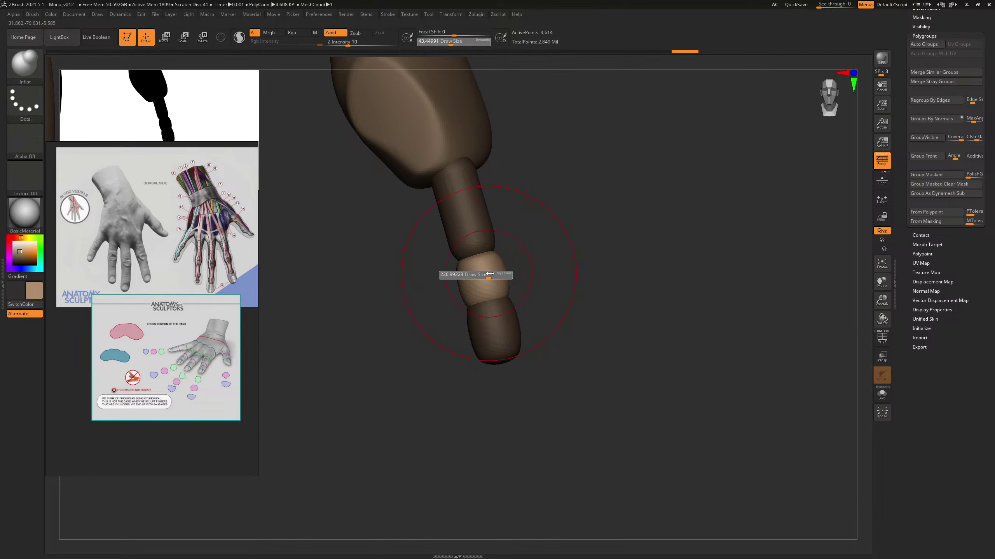
pyautogui.moveTo(490, 274); pyautogui.dragTo(491, 274)
pyautogui.moveTo(492, 277); pyautogui.dragTo(519, 273, button='right')
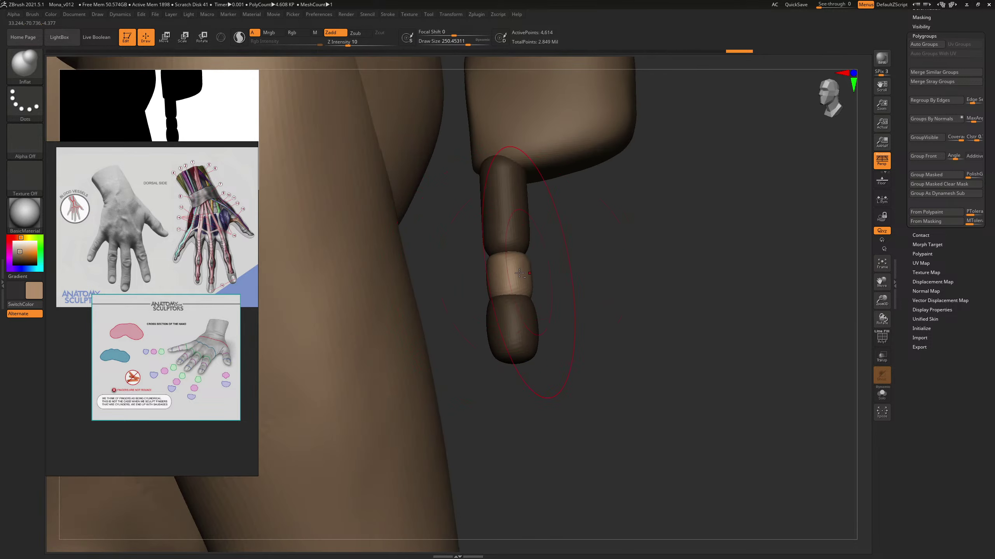
pyautogui.moveTo(593, 252); pyautogui.dragTo(536, 274, button='right')
pyautogui.keyDown('ctrl'); pyautogui.moveTo(585, 275); pyautogui.dragTo(615, 310); pyautogui.keyUp('ctrl')
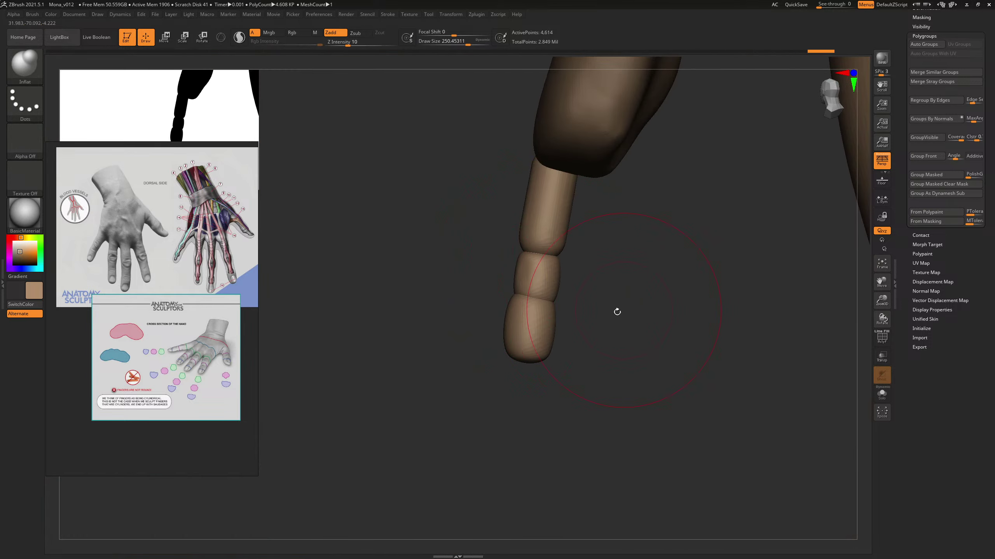
# Step: Mask all but the fingertip segment, refine its thickness with the Inflat brush at a draw size of about 185, and clear the mask
pyautogui.moveTo(603, 298); pyautogui.dragTo(548, 303, button='right')
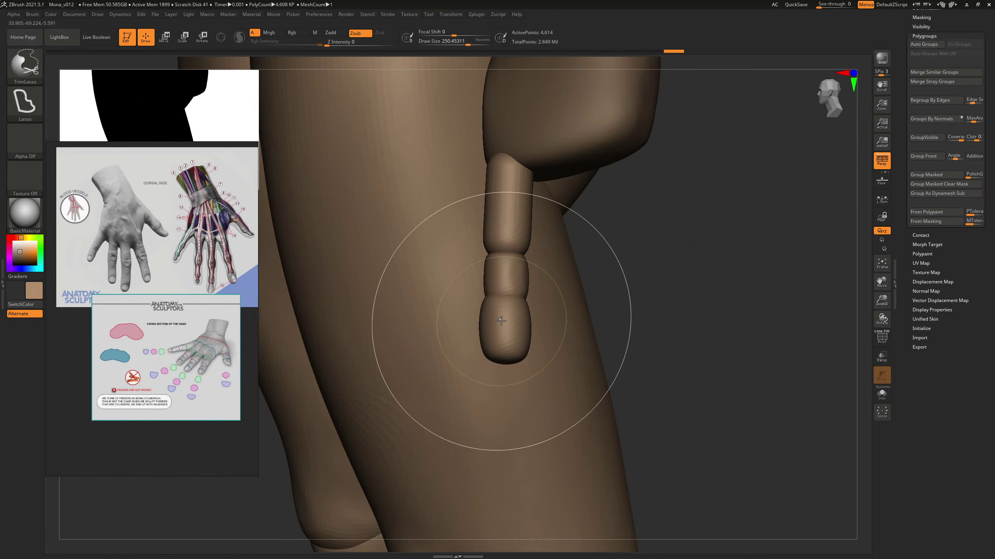
pyautogui.keyDown('ctrl'); pyautogui.keyDown('shift'); pyautogui.click(502, 322); pyautogui.keyUp('shift'); pyautogui.keyUp('ctrl')
pyautogui.keyDown('ctrl'); pyautogui.keyDown('shift'); pyautogui.click(617, 295); pyautogui.keyUp('shift'); pyautogui.keyUp('ctrl')
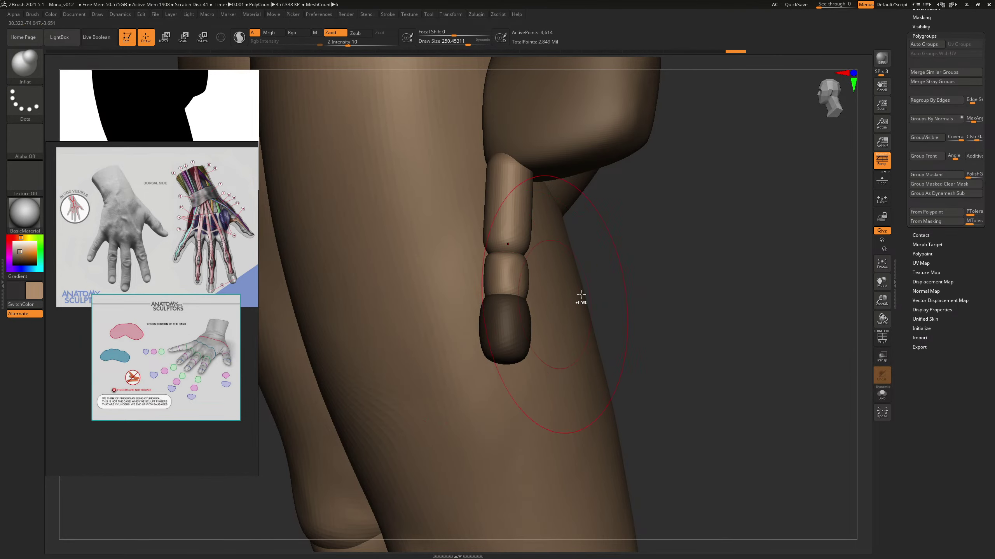
pyautogui.moveTo(551, 323); pyautogui.dragTo(497, 312)
pyautogui.press('[')
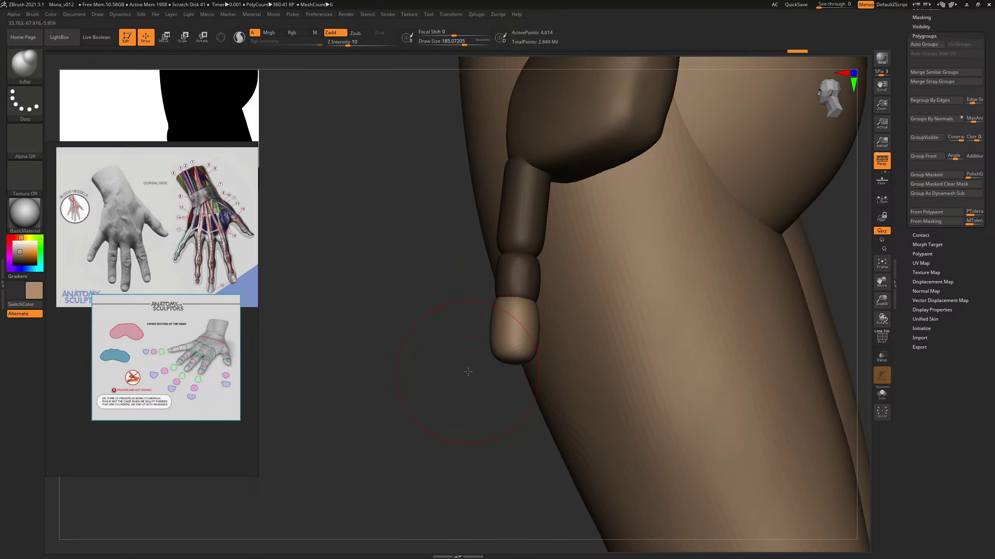
pyautogui.moveTo(467, 372); pyautogui.dragTo(517, 360)
pyautogui.keyDown('ctrl'); pyautogui.moveTo(634, 288); pyautogui.dragTo(651, 299); pyautogui.keyUp('ctrl')
pyautogui.press('s')
pyautogui.moveTo(500, 240); pyautogui.dragTo(502, 240)
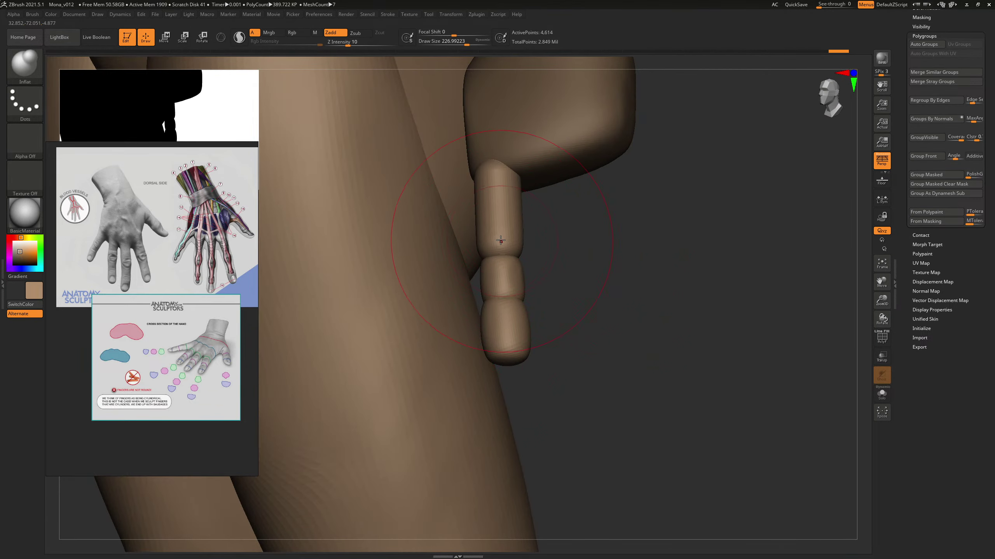
# Step: Try to slice the fingertip's palm side at an angle with the Trim Lasso brush
pyautogui.moveTo(604, 269); pyautogui.dragTo(561, 263)
pyautogui.keyDown('shift'); pyautogui.moveTo(457, 215); pyautogui.dragTo(450, 199); pyautogui.keyUp('shift')
pyautogui.moveTo(667, 233)
pyautogui.mouseDown()
pyautogui.moveTo(687, 242)
pyautogui.moveTo(584, 203)
pyautogui.moveTo(630, 220)
pyautogui.moveTo(615, 215)
pyautogui.moveTo(635, 280)
pyautogui.moveTo(670, 284)
pyautogui.moveTo(663, 256)
pyautogui.mouseUp()
pyautogui.keyDown('ctrl'); pyautogui.keyDown('shift'); pyautogui.moveTo(449, 283); pyautogui.dragTo(483, 305); pyautogui.keyUp('shift'); pyautogui.keyUp('ctrl')
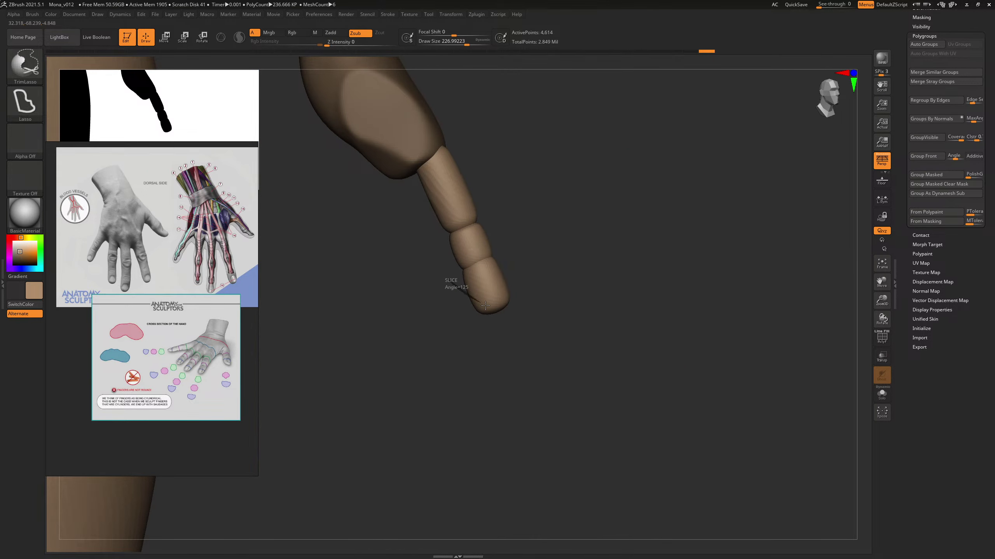
pyautogui.moveTo(529, 344); pyautogui.dragTo(530, 345)
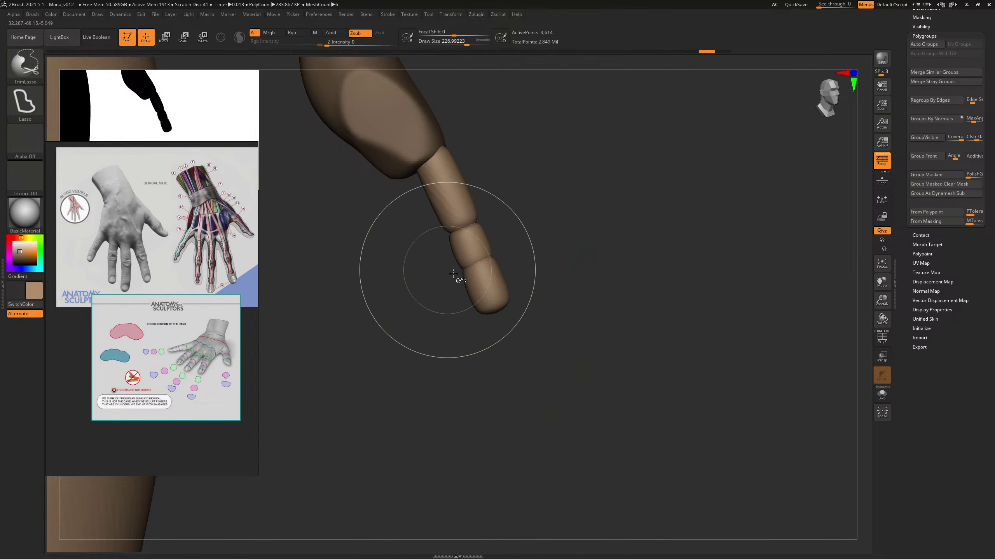
pyautogui.moveTo(550, 237)
pyautogui.keyDown('ctrl'); pyautogui.keyDown('shift'); pyautogui.mouseDown()
pyautogui.moveTo(490, 246)
pyautogui.moveTo(455, 271)
pyautogui.moveTo(575, 305)
pyautogui.moveTo(588, 283)
pyautogui.mouseUp(); pyautogui.keyUp('shift'); pyautogui.keyUp('ctrl')
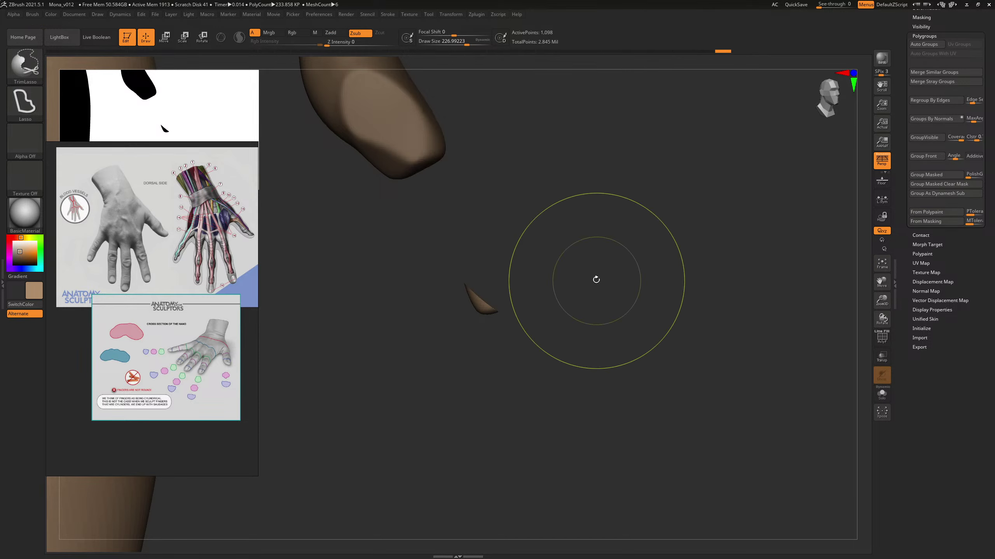
pyautogui.hotkey('ctrl', 'shift')
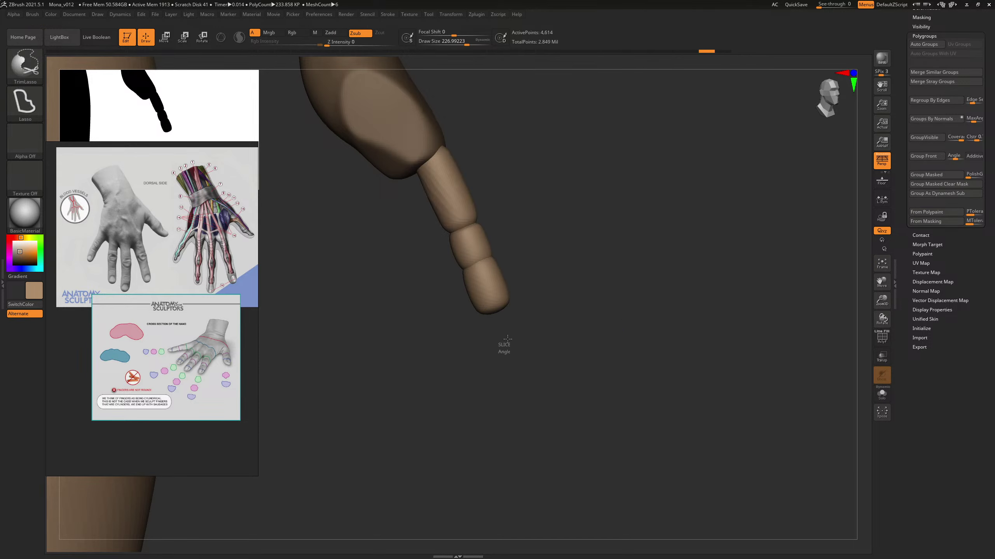
pyautogui.keyDown('ctrl'); pyautogui.keyDown('shift'); pyautogui.moveTo(401, 267); pyautogui.dragTo(401, 267); pyautogui.keyUp('shift'); pyautogui.keyUp('ctrl')
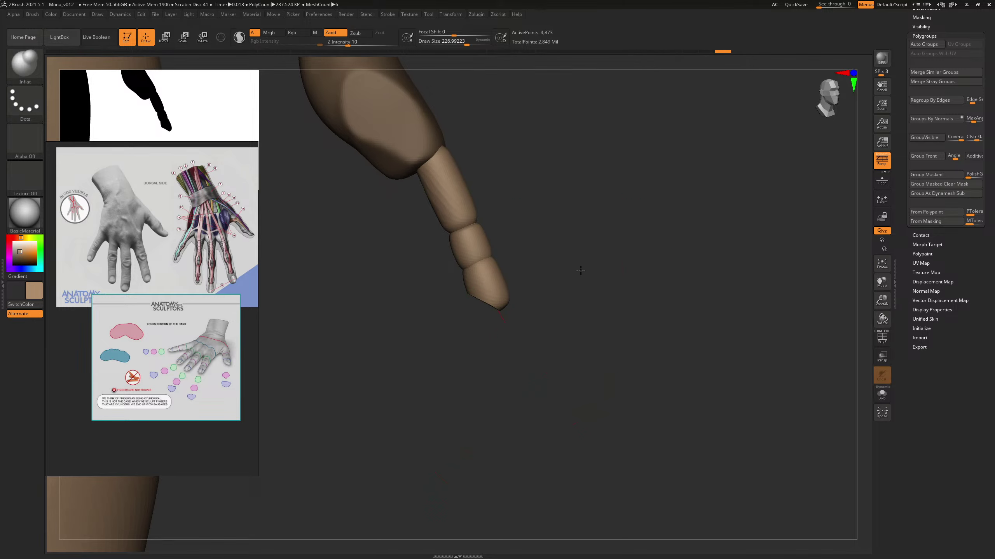
pyautogui.press('ctrl')
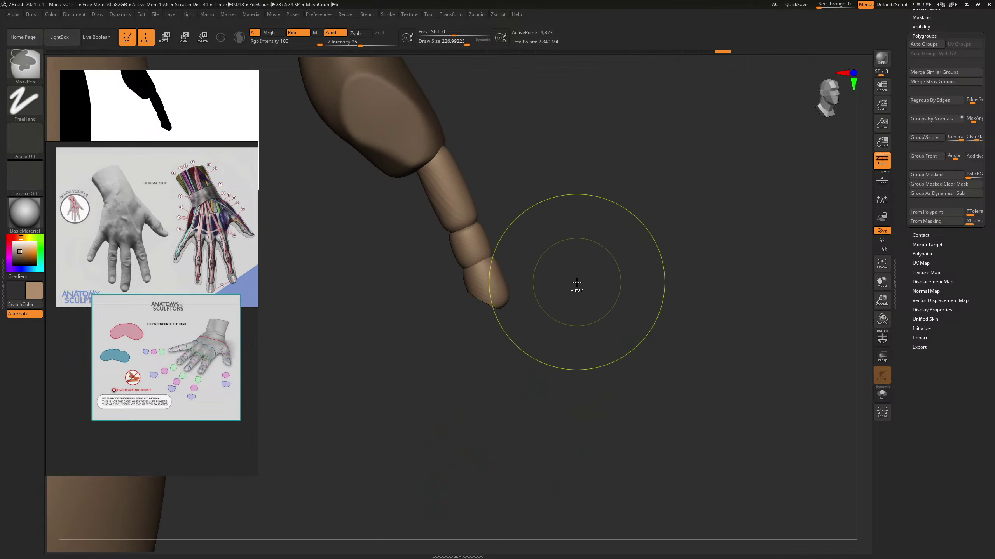
# Step: Undo the angled fingertip trim and try shallower Trim Lasso cuts across the tip's underside
pyautogui.hotkey('ctrl', 'shift')
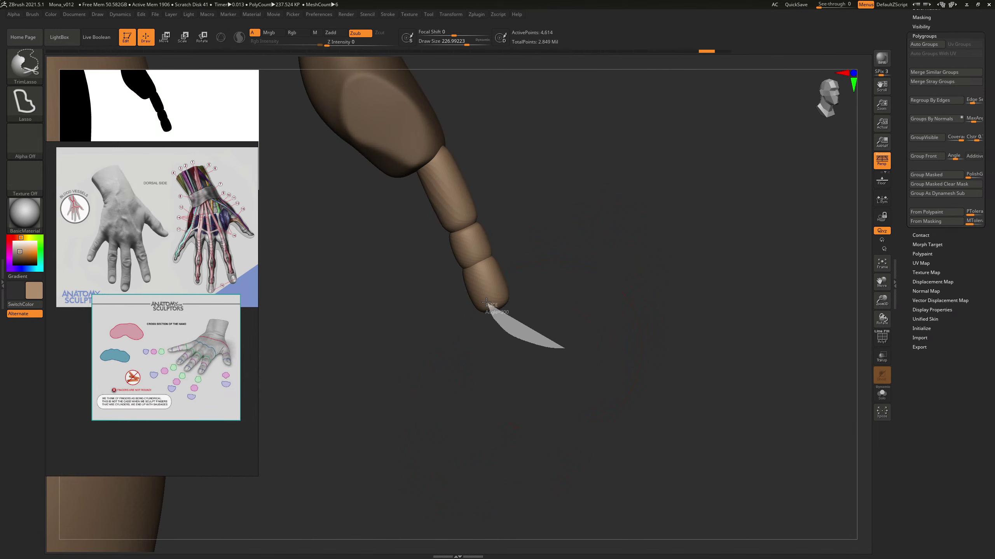
pyautogui.moveTo(438, 278)
pyautogui.keyDown('ctrl'); pyautogui.keyDown('shift'); pyautogui.mouseDown()
pyautogui.moveTo(399, 286)
pyautogui.moveTo(541, 417)
pyautogui.mouseUp(); pyautogui.keyUp('shift'); pyautogui.keyUp('ctrl')
pyautogui.hotkey('ctrl', 'shift')
pyautogui.keyDown('ctrl'); pyautogui.keyDown('shift'); pyautogui.moveTo(431, 274); pyautogui.dragTo(463, 293); pyautogui.keyUp('shift'); pyautogui.keyUp('ctrl')
pyautogui.keyDown('ctrl'); pyautogui.keyDown('shift'); pyautogui.moveTo(532, 330); pyautogui.dragTo(532, 331); pyautogui.keyUp('shift'); pyautogui.keyUp('ctrl')
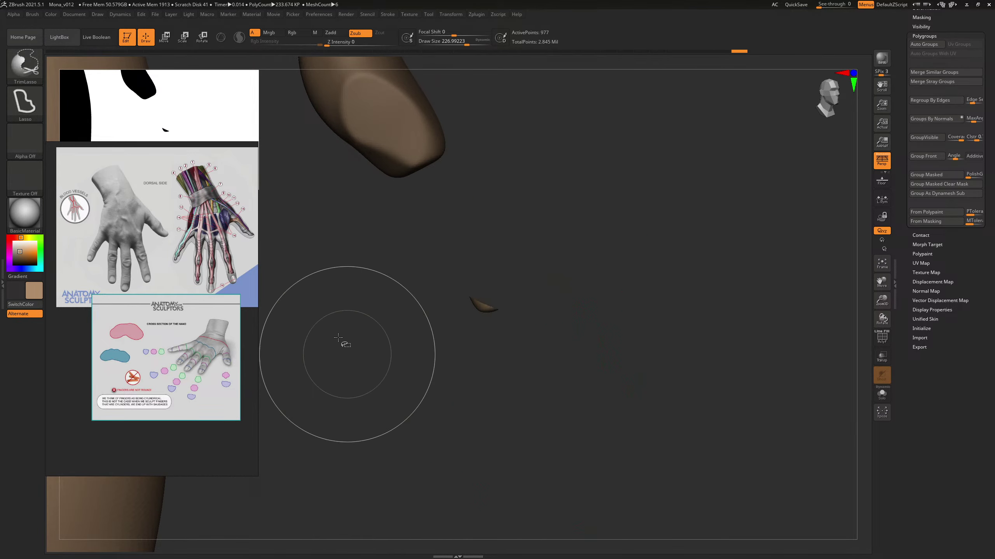
pyautogui.hotkey('ctrl', 'shift')
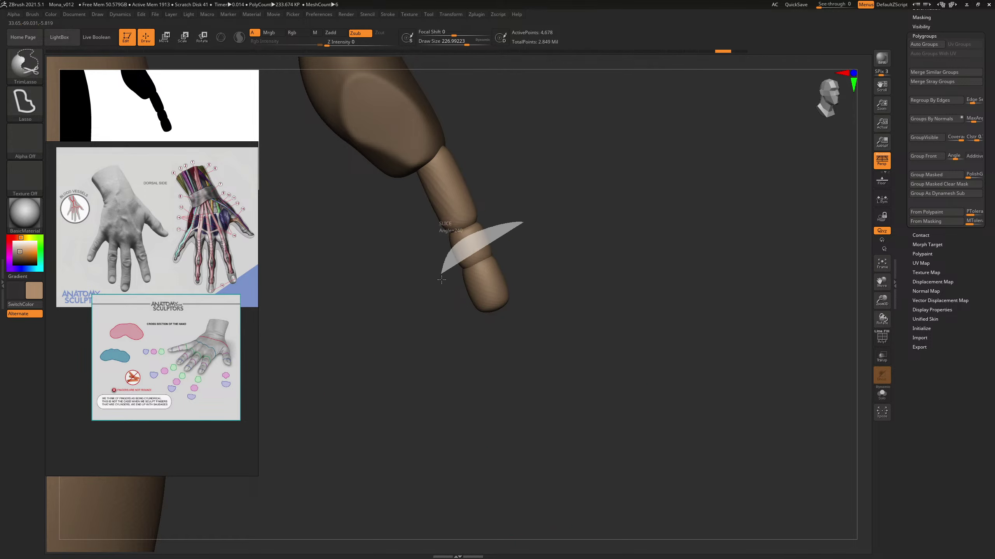
pyautogui.keyDown('ctrl'); pyautogui.keyDown('shift'); pyautogui.moveTo(555, 345); pyautogui.dragTo(564, 325); pyautogui.keyUp('shift'); pyautogui.keyUp('ctrl')
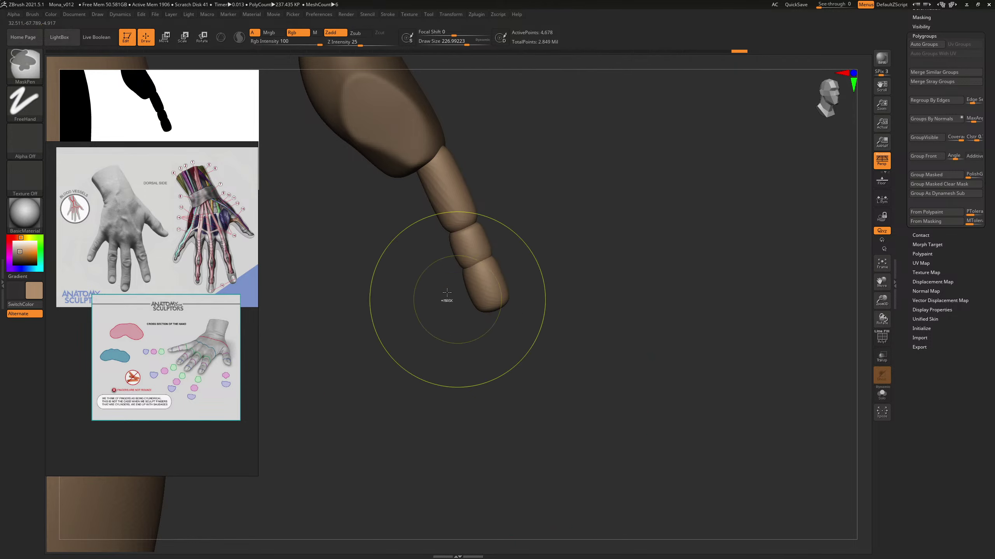
pyautogui.hotkey('ctrl', 'shift')
pyautogui.hotkey('ctrl', 'z')
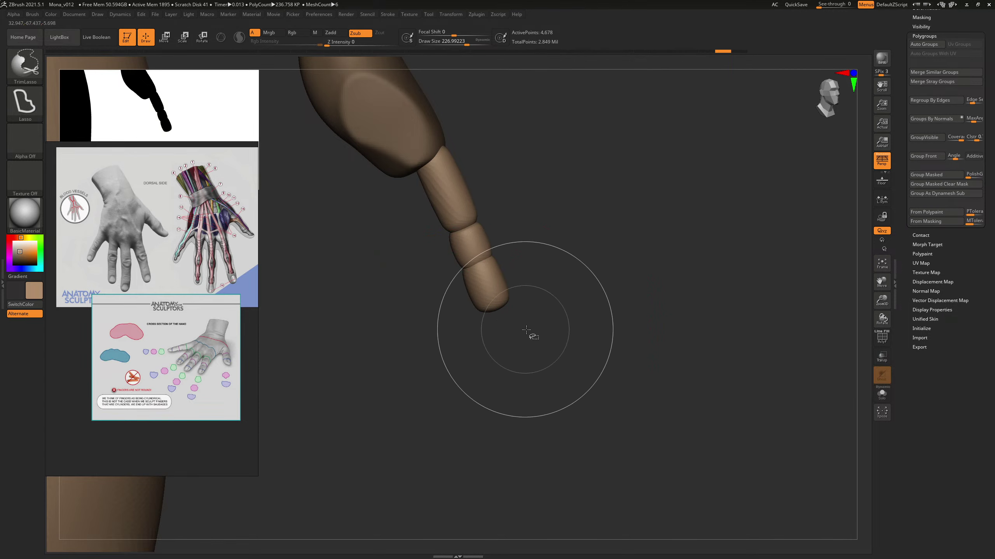
# Step: Trim the fingertip's palm side at an angle with Trim Lasso and check the finger's polygroups with PolyFrame
pyautogui.keyDown('ctrl'); pyautogui.keyDown('shift'); pyautogui.moveTo(528, 329); pyautogui.dragTo(493, 308); pyautogui.keyUp('shift'); pyautogui.keyUp('ctrl')
pyautogui.keyDown('ctrl'); pyautogui.keyDown('shift'); pyautogui.moveTo(452, 277); pyautogui.dragTo(403, 279); pyautogui.keyUp('shift'); pyautogui.keyUp('ctrl')
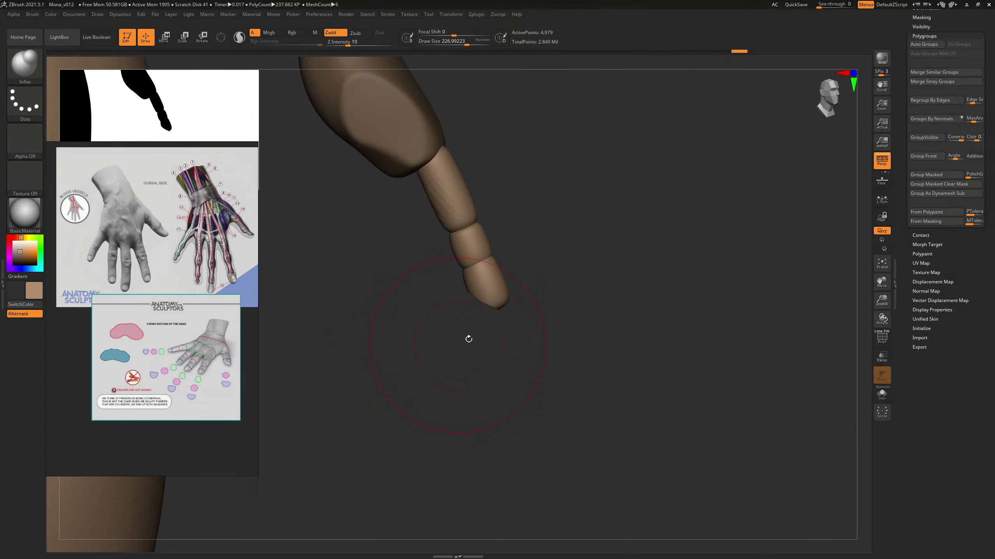
pyautogui.moveTo(596, 259)
pyautogui.mouseDown()
pyautogui.moveTo(600, 210)
pyautogui.moveTo(561, 238)
pyautogui.moveTo(644, 262)
pyautogui.moveTo(661, 253)
pyautogui.moveTo(540, 250)
pyautogui.moveTo(548, 262)
pyautogui.moveTo(598, 258)
pyautogui.moveTo(541, 258)
pyautogui.moveTo(595, 275)
pyautogui.moveTo(644, 279)
pyautogui.moveTo(649, 269)
pyautogui.moveTo(698, 316)
pyautogui.mouseUp()
pyautogui.hotkey('shift', 'f')
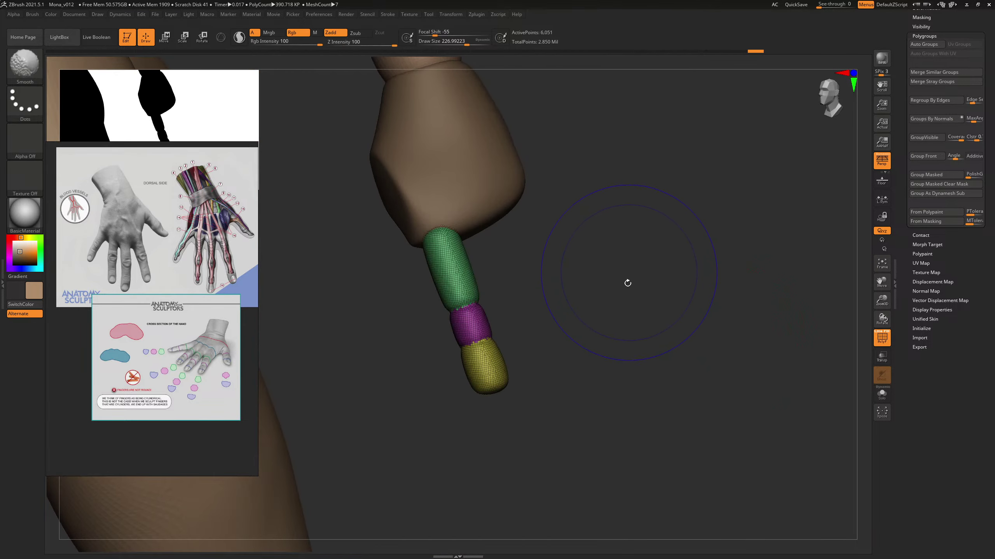
pyautogui.hotkey('shift', 'f')
# Step: Build up the joint between the first and second phalanges with ClayBuildup at a draw size of about 32
pyautogui.press('[')
pyautogui.press('[')
pyautogui.press('[')
pyautogui.press('[')
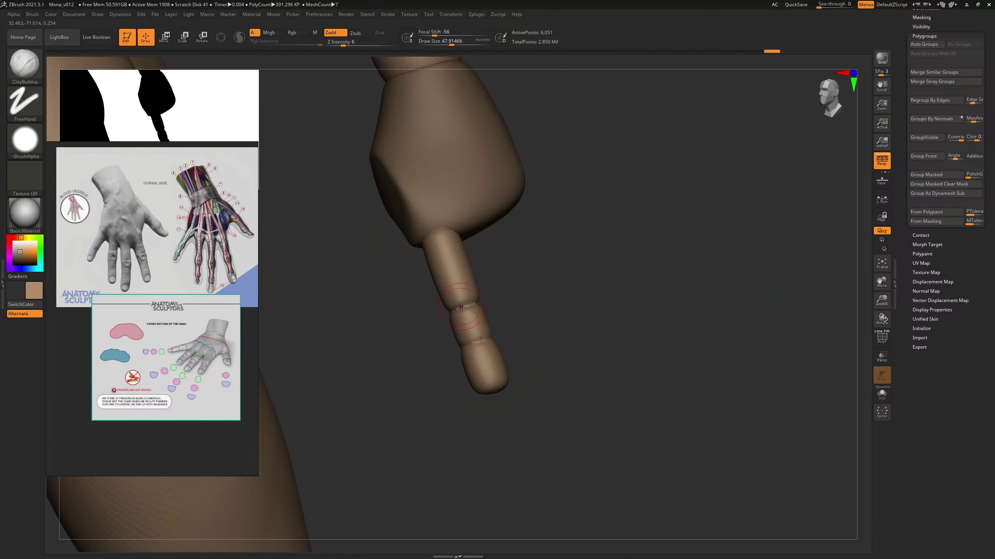
pyautogui.press('[')
pyautogui.moveTo(529, 264); pyautogui.dragTo(484, 254)
pyautogui.press('s')
pyautogui.moveTo(470, 302); pyautogui.dragTo(472, 302)
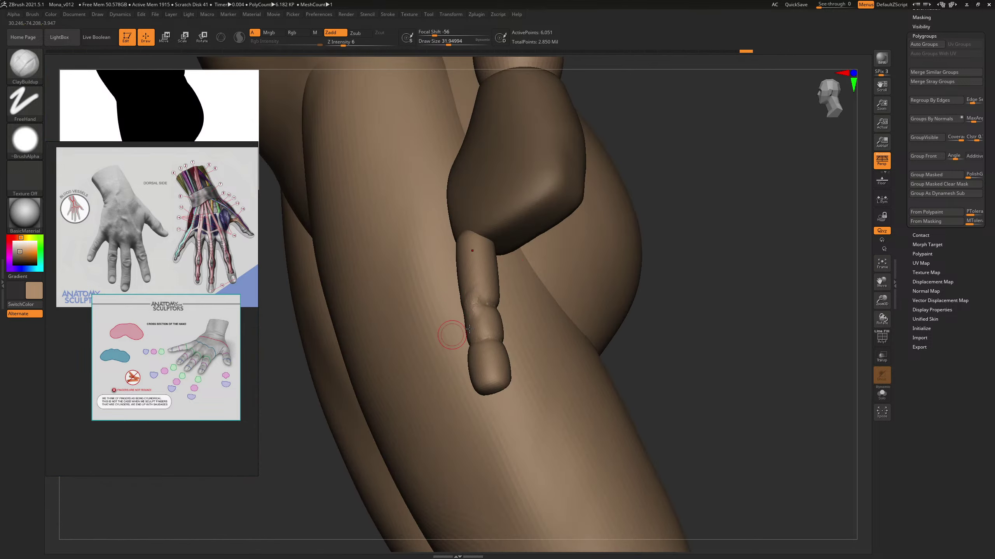
pyautogui.moveTo(667, 253); pyautogui.dragTo(627, 255)
pyautogui.moveTo(536, 268); pyautogui.dragTo(465, 291)
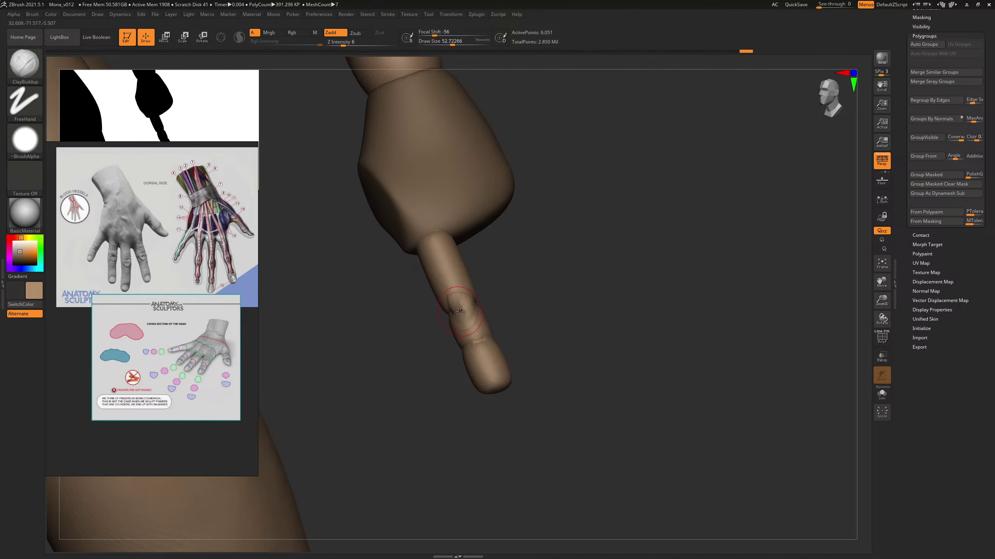
# Step: Refine the finger joints from all sides with ClayBuildup at a draw size of about 37, smoothing the creases between segments
pyautogui.press('[')
pyautogui.moveTo(508, 270); pyautogui.dragTo(466, 284)
pyautogui.press('shift')
pyautogui.moveTo(705, 231); pyautogui.dragTo(628, 246)
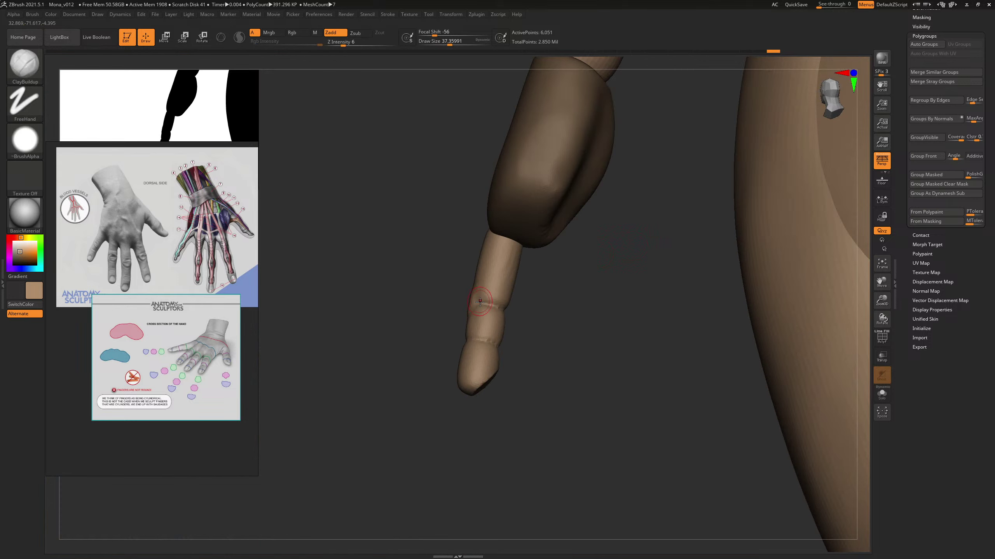
pyautogui.press('shift')
pyautogui.keyDown('shift'); pyautogui.moveTo(481, 310); pyautogui.dragTo(495, 294); pyautogui.keyUp('shift')
pyautogui.moveTo(558, 285); pyautogui.dragTo(431, 299)
pyautogui.keyDown('shift'); pyautogui.moveTo(481, 314); pyautogui.dragTo(487, 319); pyautogui.keyUp('shift')
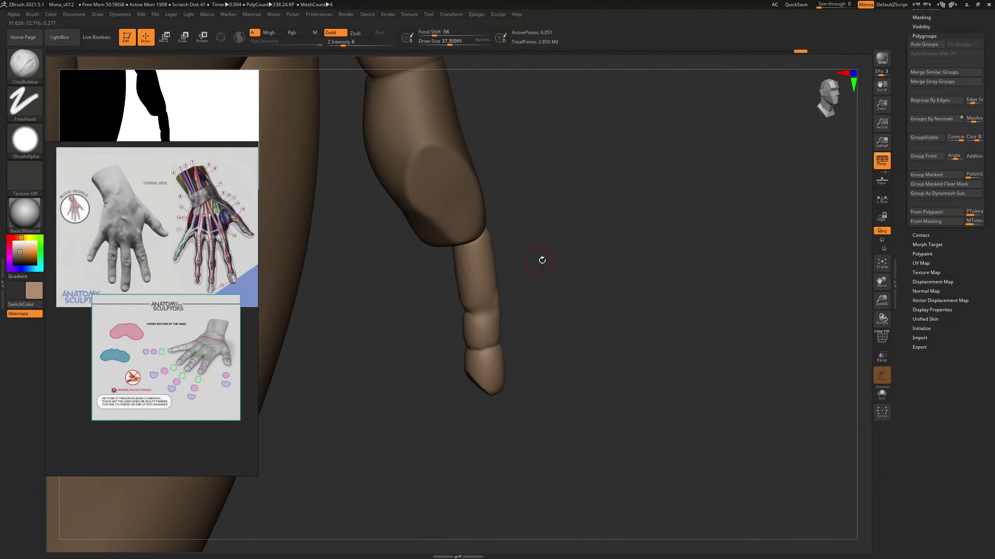
pyautogui.moveTo(540, 260)
pyautogui.mouseDown()
pyautogui.moveTo(473, 304)
pyautogui.moveTo(436, 315)
pyautogui.mouseUp()
pyautogui.press('shift')
pyautogui.press('shift')
pyautogui.moveTo(399, 367); pyautogui.dragTo(489, 348)
# Step: Adjust the finger's outline around the first knuckle with the Move brush at a draw size of about 48
pyautogui.moveTo(552, 313)
pyautogui.keyDown('alt'); pyautogui.mouseDown()
pyautogui.moveTo(576, 253)
pyautogui.moveTo(586, 253)
pyautogui.moveTo(575, 268)
pyautogui.moveTo(584, 275)
pyautogui.moveTo(562, 278)
pyautogui.mouseUp(); pyautogui.keyUp('alt')
pyautogui.press('b')
pyautogui.press('m')
pyautogui.press('v')
pyautogui.press('s')
pyautogui.moveTo(443, 296); pyautogui.dragTo(443, 300)
pyautogui.press('s')
pyautogui.click(442, 300)
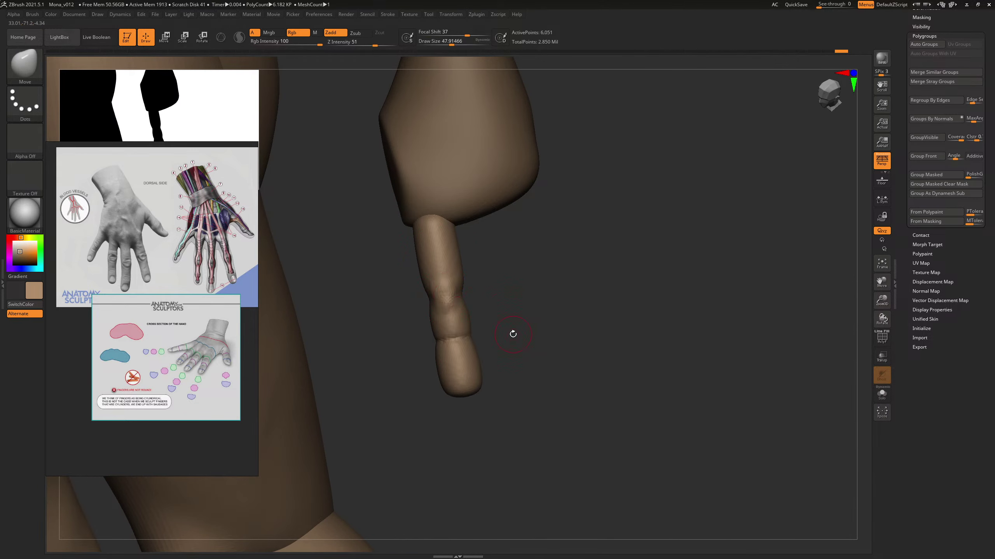
# Step: Reshape the fingertip and its side profile with the Move brush at draw sizes of about 124, 79 and 97
pyautogui.moveTo(513, 333); pyautogui.dragTo(476, 329)
pyautogui.press('s')
pyautogui.click(476, 328)
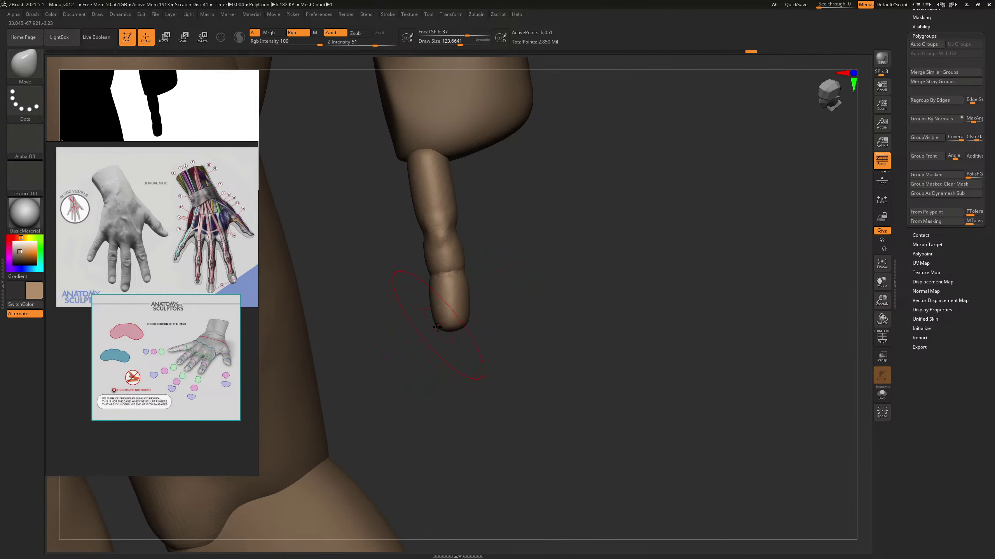
pyautogui.moveTo(526, 273); pyautogui.dragTo(492, 271)
pyautogui.press('s')
pyautogui.click(466, 331)
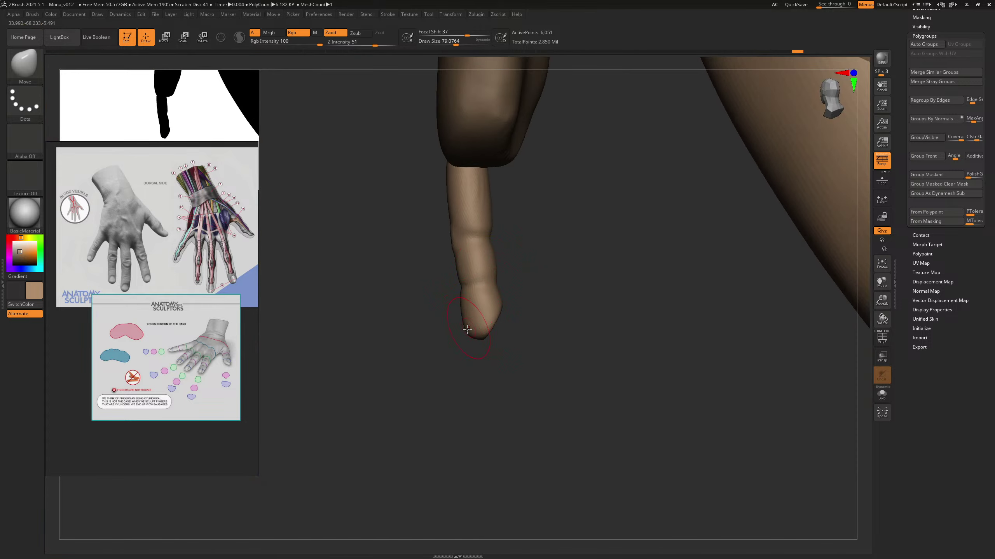
pyautogui.moveTo(525, 299); pyautogui.dragTo(566, 273)
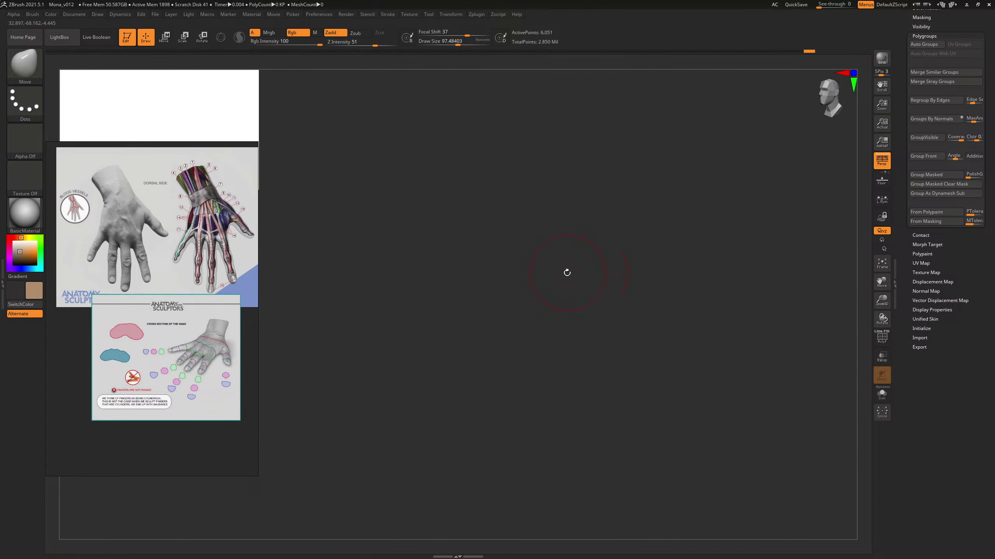
pyautogui.press('f')
pyautogui.press('f')
pyautogui.moveTo(630, 254)
pyautogui.mouseDown()
pyautogui.moveTo(654, 248)
pyautogui.moveTo(559, 245)
pyautogui.mouseUp()
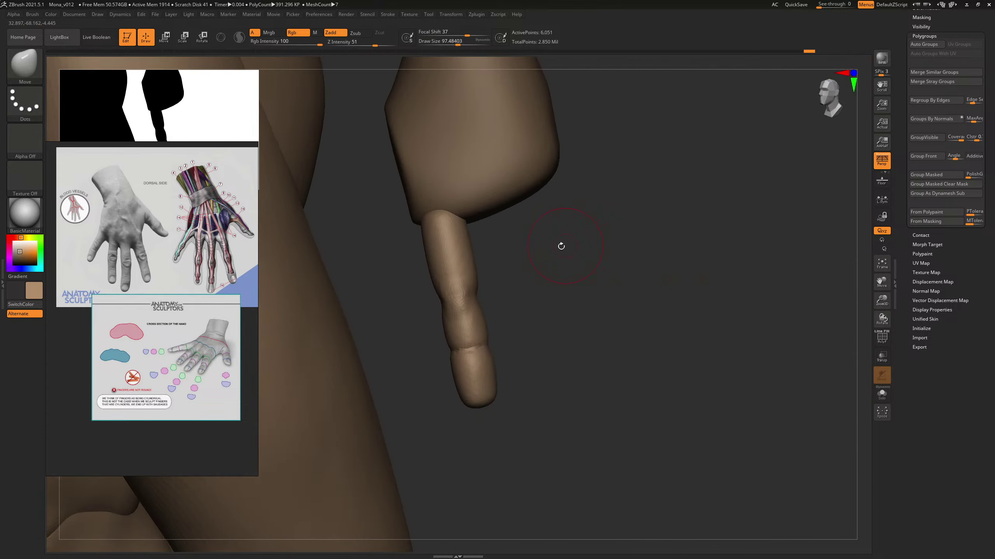
# Step: Flatten the planes of the finger's first segment with TrimDynamic at draw sizes of about 86 and 149
pyautogui.press('s')
pyautogui.click(466, 226)
pyautogui.moveTo(491, 244)
pyautogui.mouseDown()
pyautogui.moveTo(517, 236)
pyautogui.moveTo(527, 249)
pyautogui.mouseUp()
pyautogui.press('b')
pyautogui.press('t')
pyautogui.press('d')
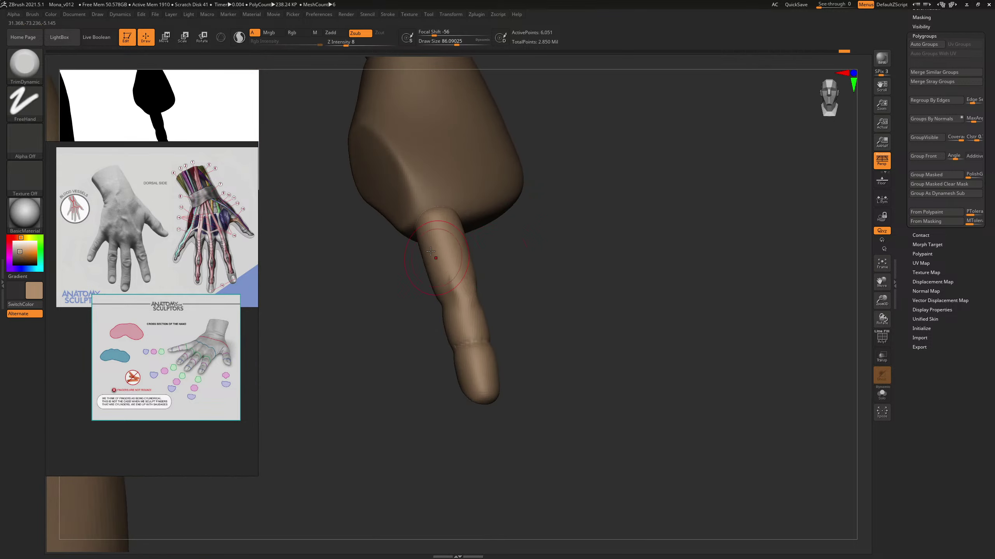
pyautogui.press('s')
pyautogui.click(432, 240)
pyautogui.press('s')
pyautogui.moveTo(453, 258); pyautogui.dragTo(449, 254)
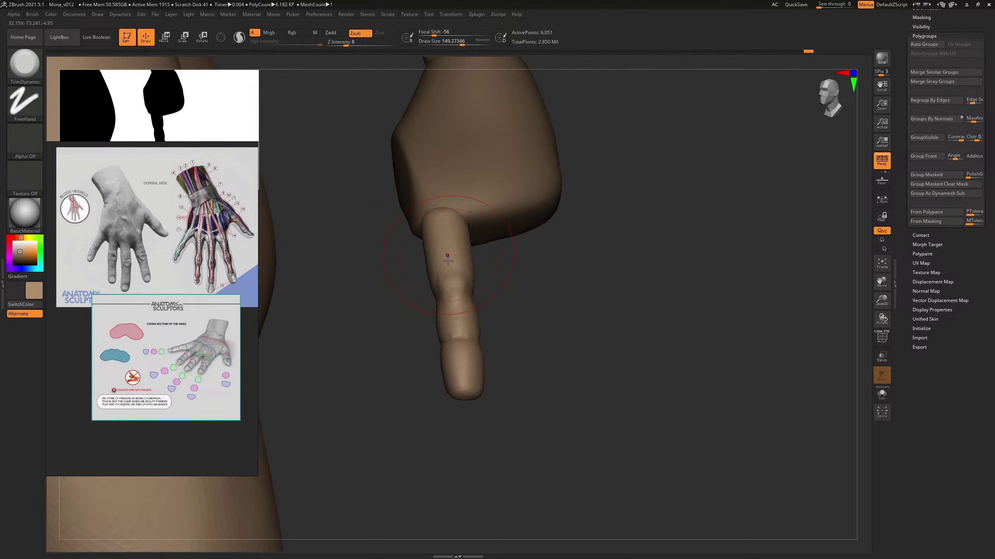
pyautogui.press('s')
pyautogui.moveTo(459, 296); pyautogui.dragTo(453, 296)
pyautogui.moveTo(530, 290); pyautogui.dragTo(525, 323)
# Step: Flatten the middle and end segments with TrimDynamic at draw sizes of about 133, 48, 79 and 73, smoothing the joint between them
pyautogui.press('s')
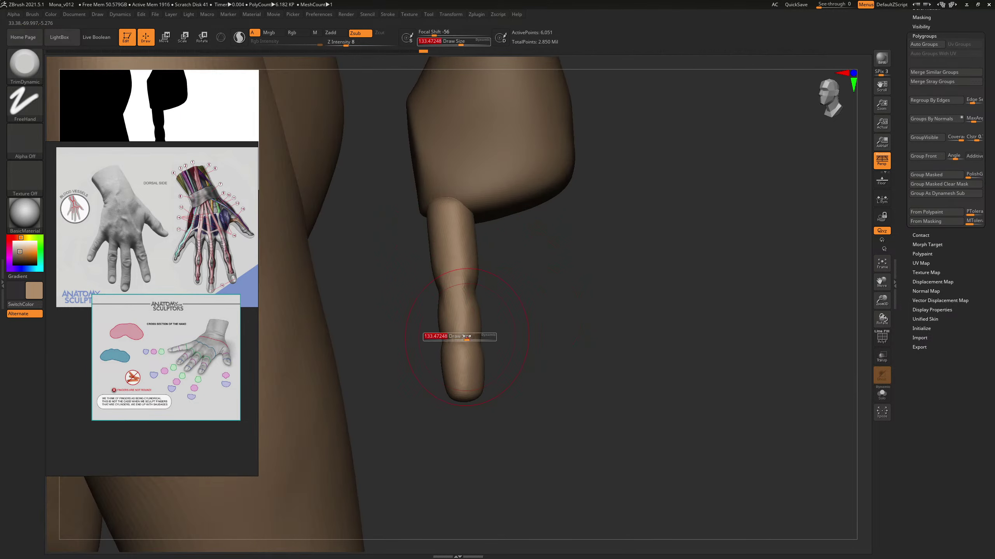
pyautogui.moveTo(465, 337); pyautogui.dragTo(456, 338)
pyautogui.moveTo(457, 333)
pyautogui.keyDown('shift'); pyautogui.mouseDown()
pyautogui.moveTo(462, 339)
pyautogui.moveTo(465, 306)
pyautogui.mouseUp(); pyautogui.keyUp('shift')
pyautogui.press('s')
pyautogui.moveTo(505, 337)
pyautogui.mouseDown()
pyautogui.moveTo(497, 322)
pyautogui.moveTo(454, 338)
pyautogui.mouseUp()
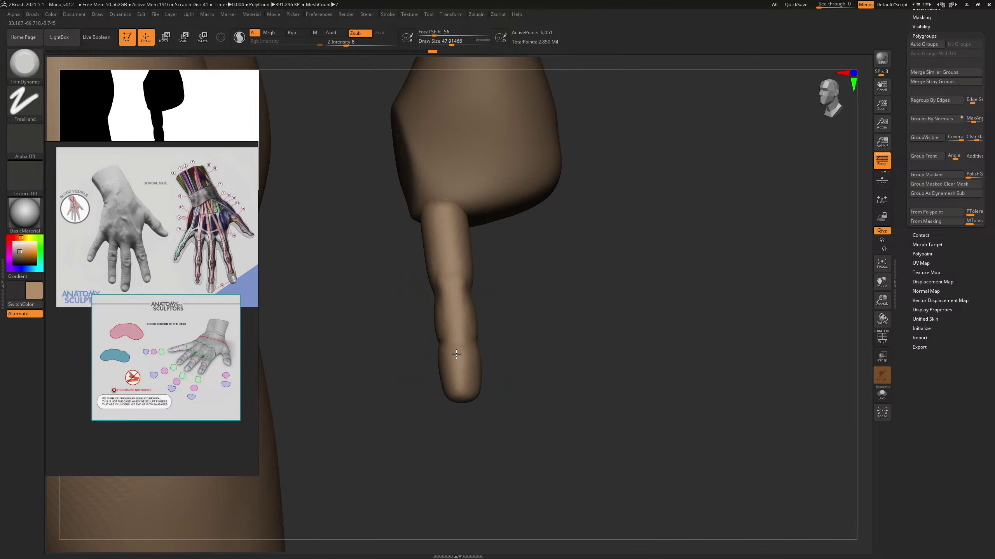
pyautogui.moveTo(513, 313)
pyautogui.mouseDown()
pyautogui.moveTo(476, 318)
pyautogui.moveTo(465, 344)
pyautogui.mouseUp()
pyautogui.press('s')
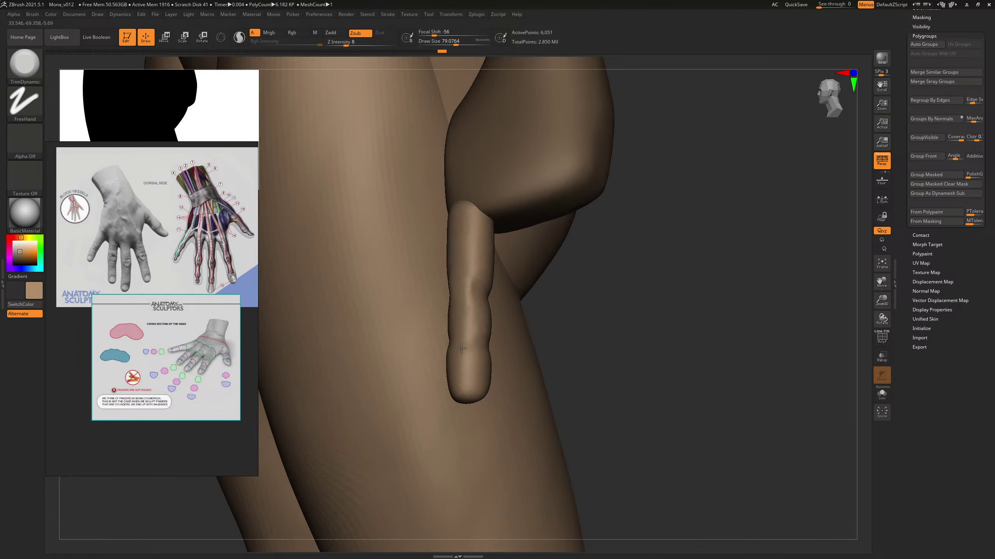
pyautogui.moveTo(547, 285); pyautogui.dragTo(612, 262)
pyautogui.moveTo(532, 302); pyautogui.dragTo(552, 220)
pyautogui.moveTo(551, 219); pyautogui.dragTo(508, 234, button='right')
pyautogui.press('[')
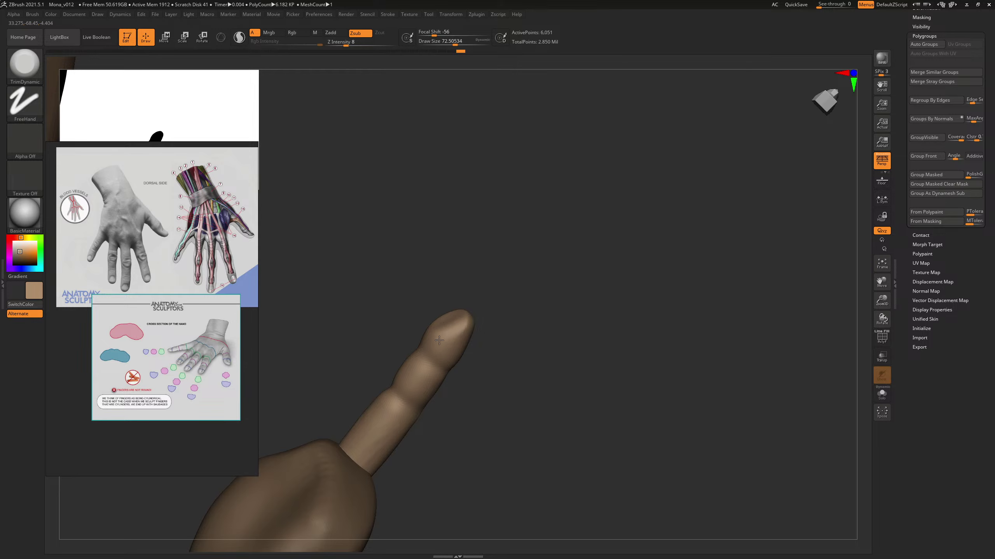
# Step: Build up and round the fingertip with ClayBuildup at draw sizes of about 55 and 94, smoothing the surface
pyautogui.keyDown('alt'); pyautogui.moveTo(506, 260); pyautogui.dragTo(505, 296); pyautogui.keyUp('alt')
pyautogui.press('v')
pyautogui.press('v')
pyautogui.press('b')
pyautogui.press('c')
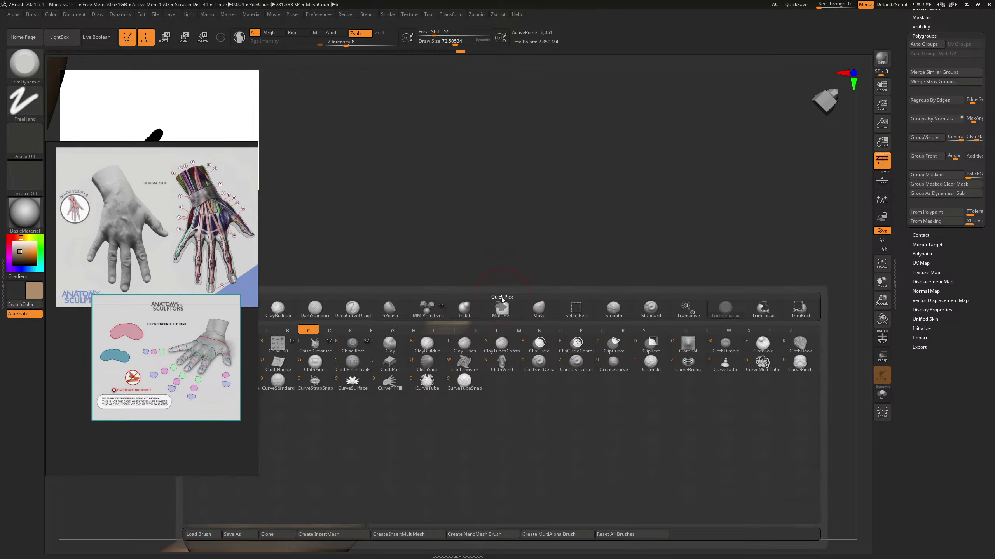
pyautogui.press('b')
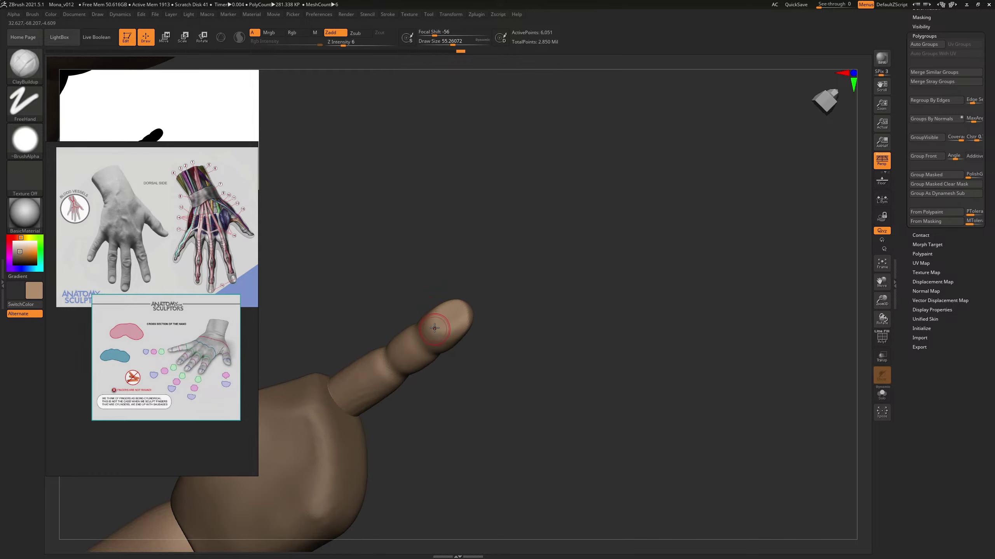
pyautogui.press(']')
pyautogui.moveTo(462, 271)
pyautogui.keyDown('shift'); pyautogui.mouseDown()
pyautogui.moveTo(497, 255)
pyautogui.moveTo(488, 273)
pyautogui.mouseUp(); pyautogui.keyUp('shift')
pyautogui.press(']')
pyautogui.press(']')
pyautogui.press(']')
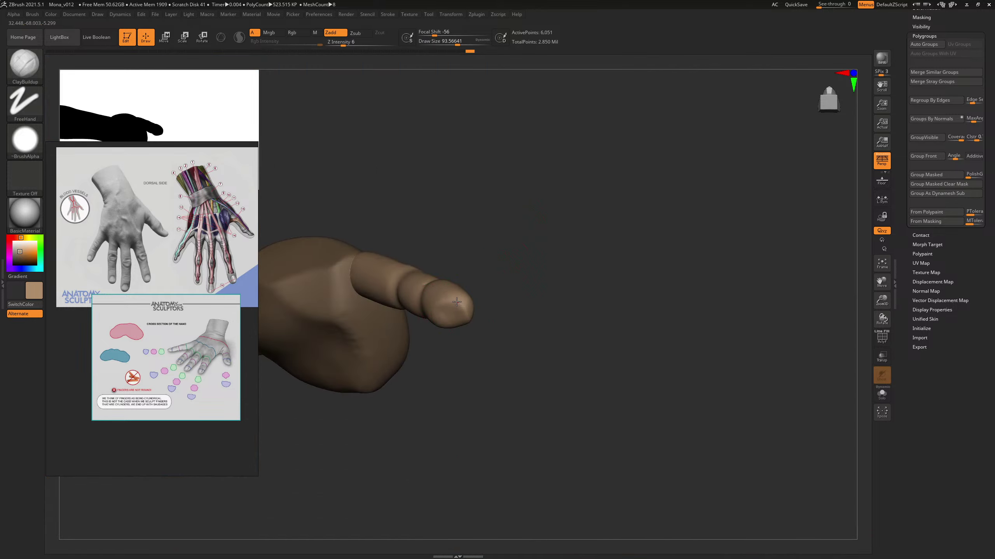
pyautogui.press('shift')
pyautogui.moveTo(495, 252); pyautogui.dragTo(484, 293)
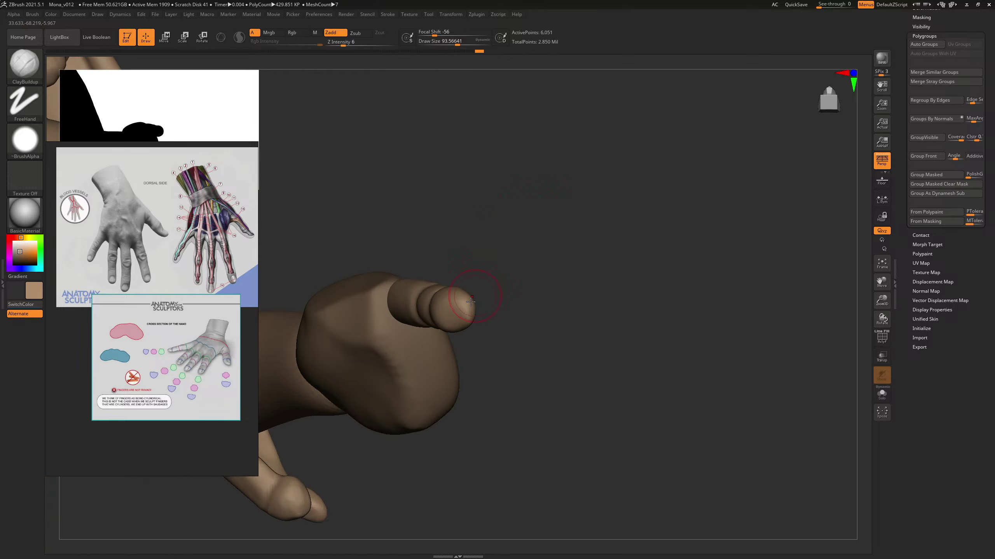
# Step: Fill out the sides of the middle segment with ClayBuildup at a draw size of about 119
pyautogui.press('[')
pyautogui.press('[')
pyautogui.moveTo(513, 233); pyautogui.dragTo(493, 295)
pyautogui.moveTo(575, 289); pyautogui.dragTo(551, 286)
pyautogui.press('s')
pyautogui.moveTo(470, 255); pyautogui.dragTo(474, 253)
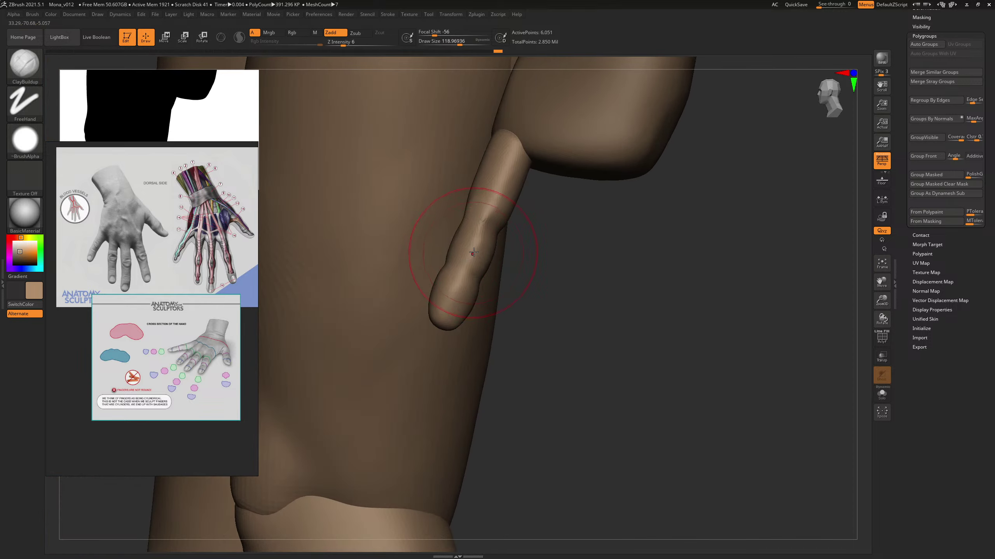
pyautogui.moveTo(534, 270)
pyautogui.mouseDown()
pyautogui.moveTo(456, 235)
pyautogui.moveTo(549, 174)
pyautogui.moveTo(540, 184)
pyautogui.moveTo(563, 195)
pyautogui.moveTo(553, 180)
pyautogui.moveTo(682, 265)
pyautogui.moveTo(675, 276)
pyautogui.moveTo(476, 263)
pyautogui.mouseUp()
# Step: Add volume to the end of the fingertip with ClayBuildup at a draw size of about 83
pyautogui.press('[')
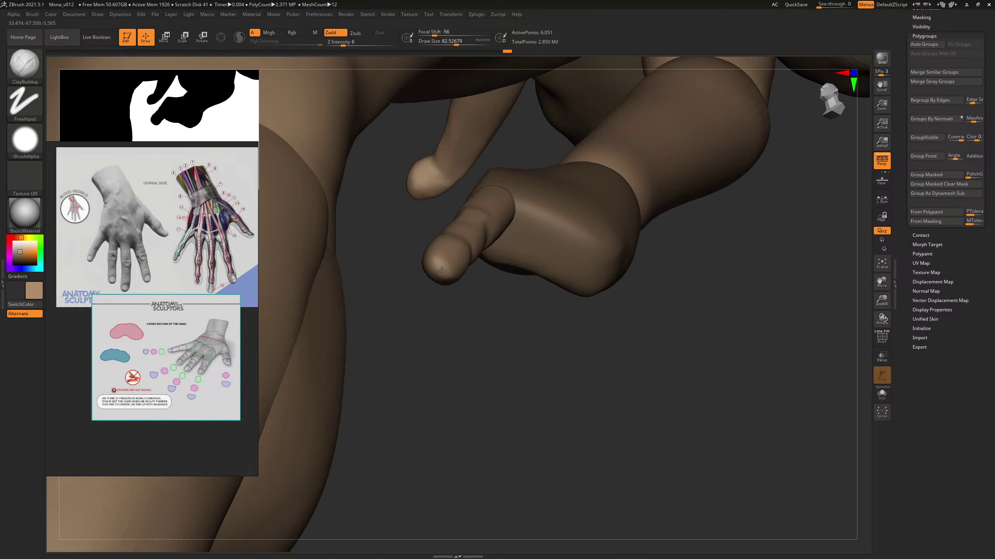
pyautogui.moveTo(441, 271); pyautogui.dragTo(450, 267)
pyautogui.moveTo(488, 301)
pyautogui.mouseDown()
pyautogui.moveTo(497, 305)
pyautogui.moveTo(468, 332)
pyautogui.mouseUp()
pyautogui.moveTo(439, 267); pyautogui.dragTo(457, 261)
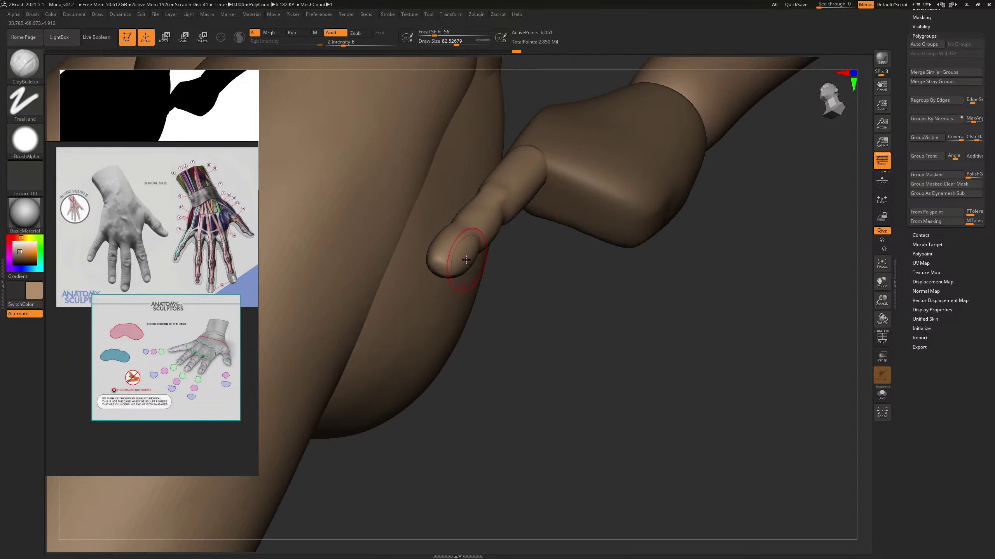
# Step: Define the edges of the fingertip with DamStandard at a draw size of about 63
pyautogui.press('b')
pyautogui.press('c')
pyautogui.press('b')
pyautogui.press('b')
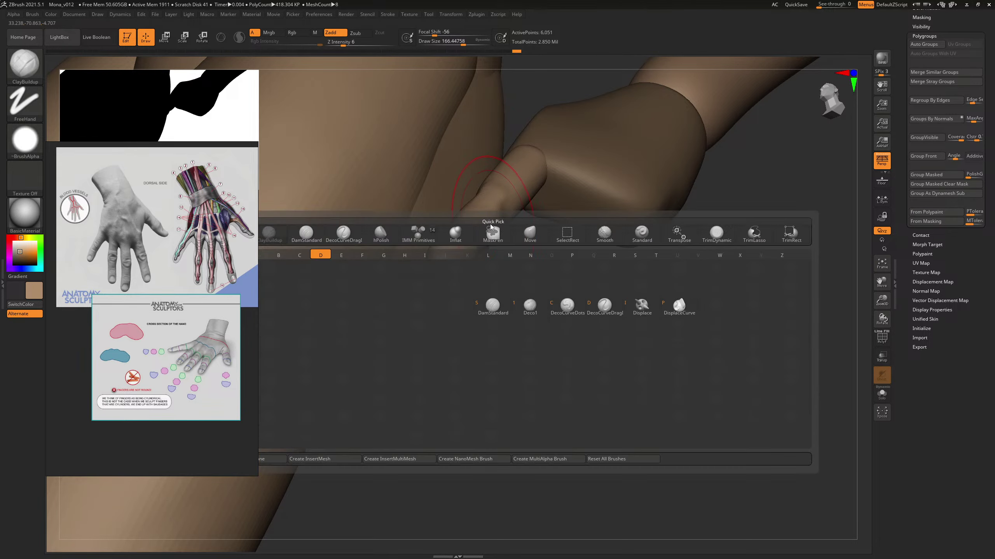
pyautogui.press('d')
pyautogui.press('s')
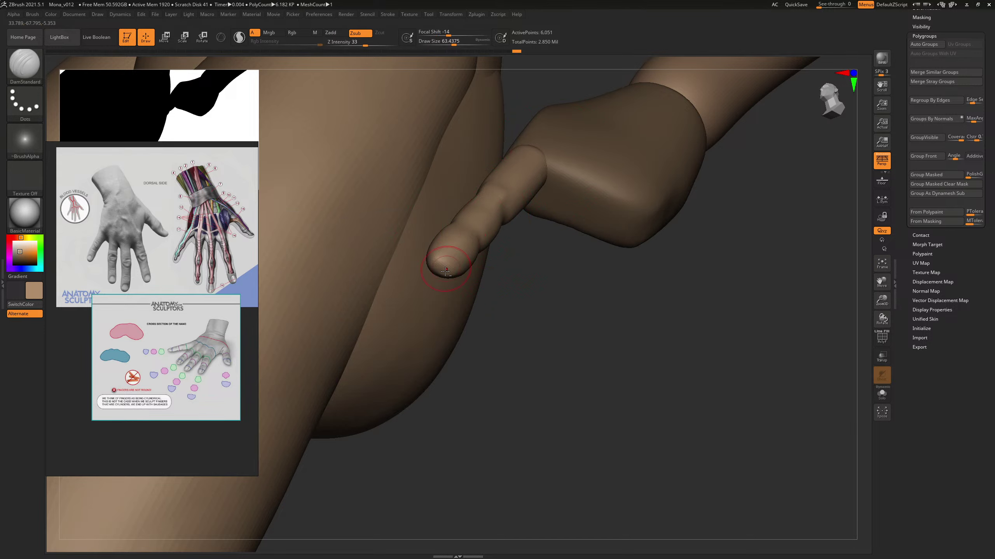
pyautogui.moveTo(557, 285)
pyautogui.mouseDown()
pyautogui.moveTo(493, 262)
pyautogui.moveTo(534, 160)
pyautogui.mouseUp()
pyautogui.moveTo(581, 241)
pyautogui.mouseDown()
pyautogui.moveTo(568, 253)
pyautogui.moveTo(442, 238)
pyautogui.mouseUp()
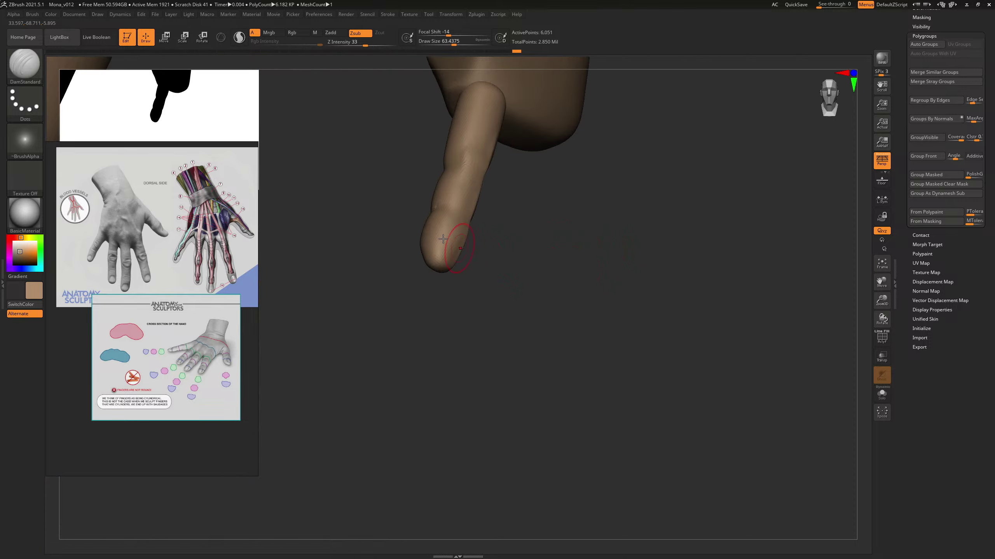
pyautogui.moveTo(556, 196); pyautogui.dragTo(536, 193)
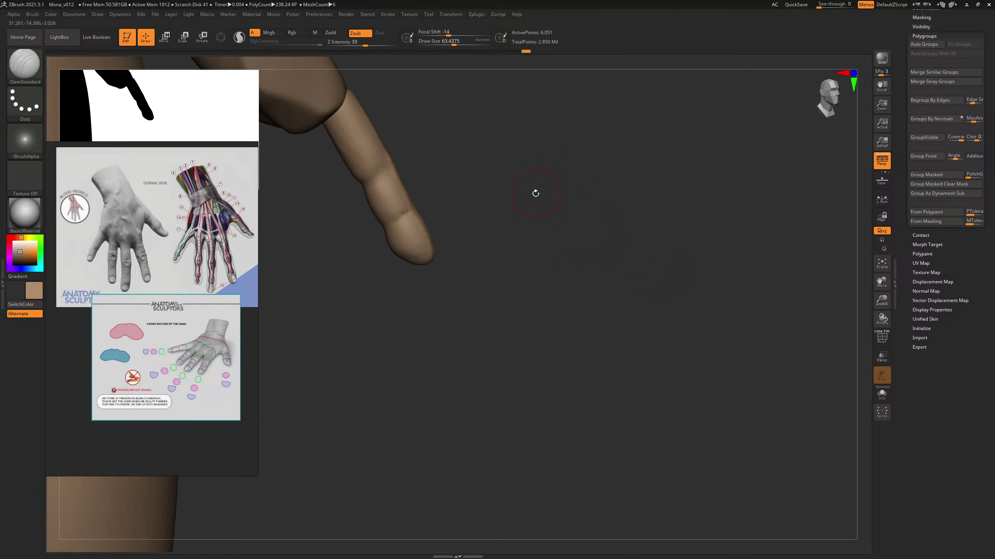
# Step: Reshape the fingertip's side profile into a tapered end with the Move brush at draw sizes of about 94 and 133
pyautogui.press('b')
pyautogui.press('m')
pyautogui.press('v')
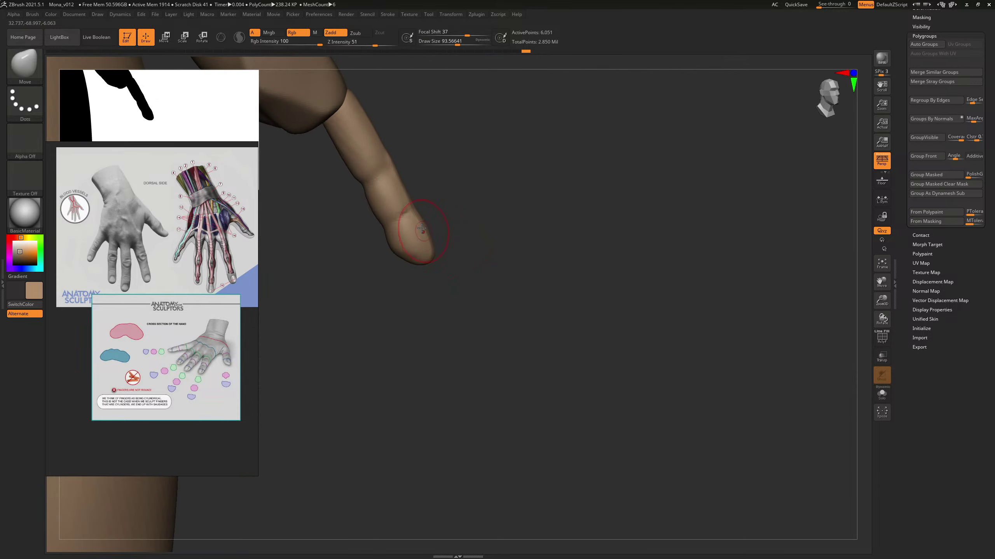
pyautogui.moveTo(471, 231); pyautogui.dragTo(462, 232)
pyautogui.press('s')
pyautogui.moveTo(399, 259); pyautogui.dragTo(404, 254)
pyautogui.press(']')
pyautogui.press(']')
pyautogui.moveTo(462, 235)
pyautogui.mouseDown()
pyautogui.moveTo(531, 214)
pyautogui.moveTo(403, 248)
pyautogui.mouseUp()
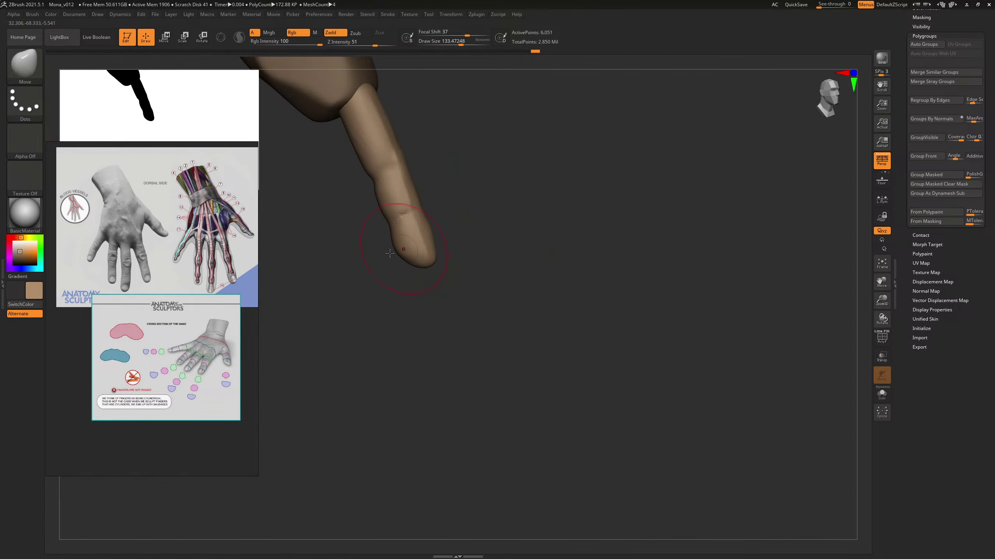
# Step: Refine the finger's silhouette from several sides with the Move brush at a draw size of about 114, smoothing the fingertip
pyautogui.moveTo(479, 179)
pyautogui.keyDown('alt'); pyautogui.mouseDown()
pyautogui.moveTo(503, 193)
pyautogui.moveTo(523, 230)
pyautogui.mouseUp(); pyautogui.keyUp('alt')
pyautogui.press('[')
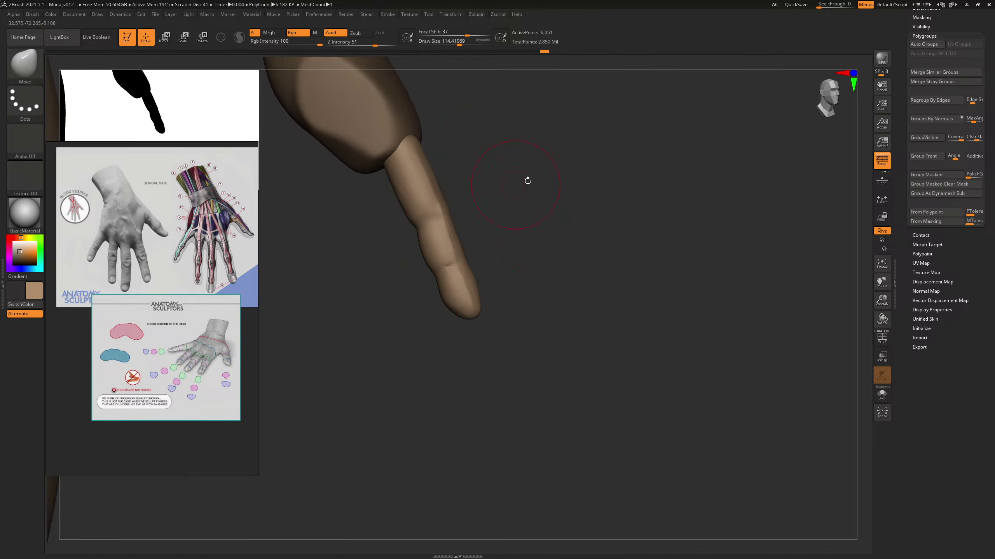
pyautogui.moveTo(527, 180); pyautogui.dragTo(521, 181)
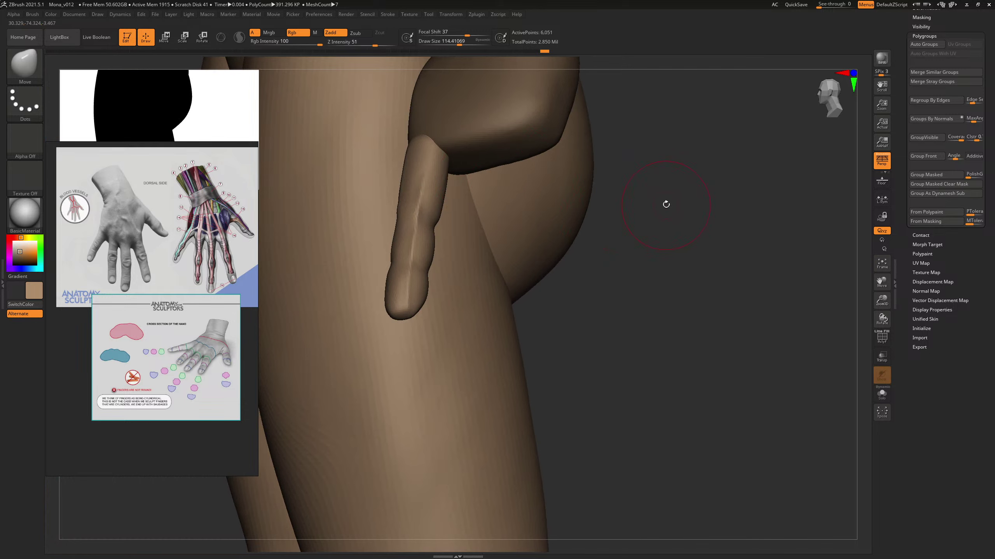
pyautogui.moveTo(665, 204); pyautogui.dragTo(622, 214)
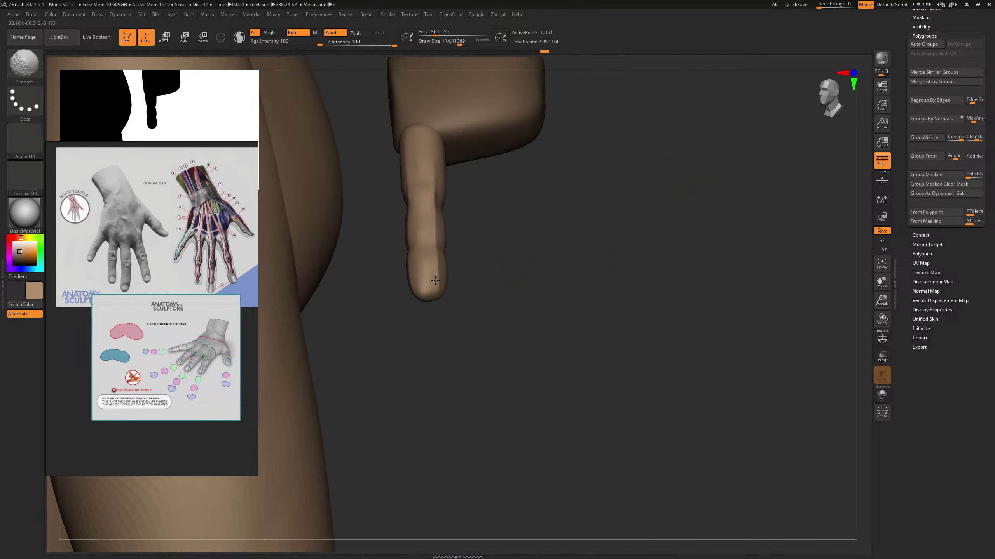
pyautogui.moveTo(588, 258); pyautogui.dragTo(637, 251)
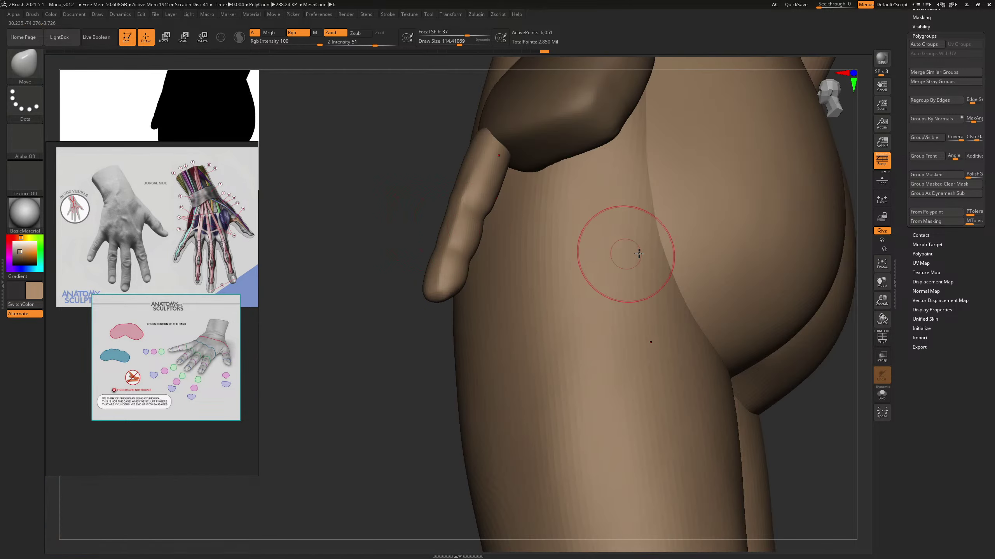
pyautogui.moveTo(395, 298); pyautogui.dragTo(479, 229)
# Step: Sharpen the crease between the middle and end segments with DamStandard at a draw size of about 97
pyautogui.moveTo(588, 229)
pyautogui.keyDown('shift'); pyautogui.mouseDown()
pyautogui.moveTo(601, 226)
pyautogui.moveTo(679, 289)
pyautogui.moveTo(608, 242)
pyautogui.moveTo(571, 257)
pyautogui.moveTo(577, 305)
pyautogui.moveTo(572, 297)
pyautogui.moveTo(629, 299)
pyautogui.moveTo(478, 280)
pyautogui.mouseUp(); pyautogui.keyUp('shift')
pyautogui.press('b')
pyautogui.press('d')
pyautogui.press('s')
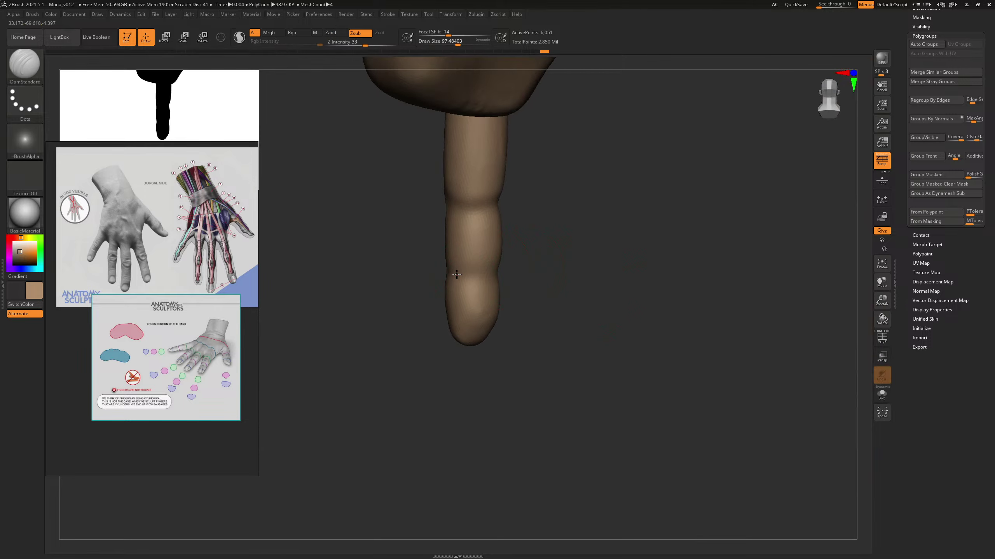
pyautogui.moveTo(531, 263); pyautogui.dragTo(494, 233)
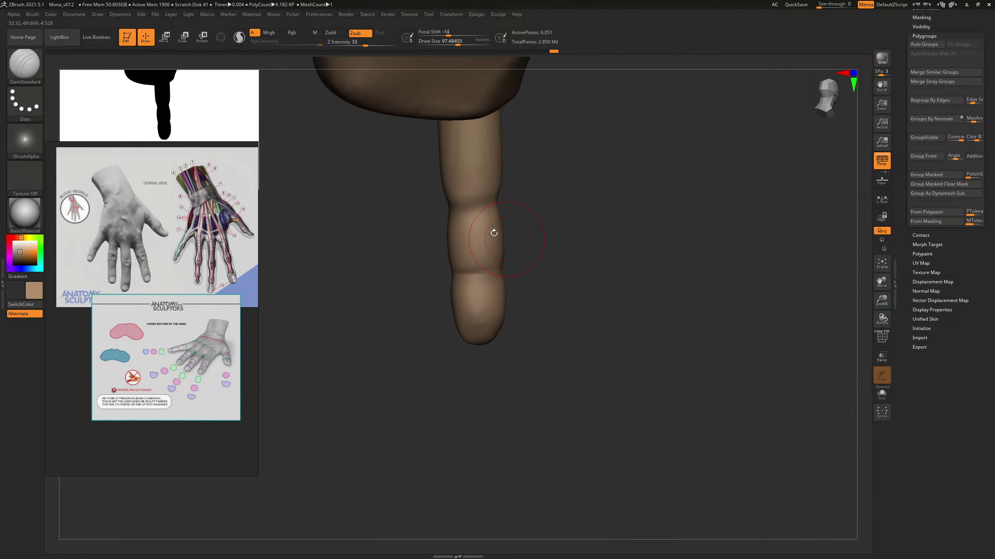
# Step: Build up the middle segment between the two joints with ClayBuildup at draw sizes of about 172 and 102
pyautogui.press('b')
pyautogui.press('c')
pyautogui.press('b')
pyautogui.moveTo(531, 200); pyautogui.dragTo(511, 183)
pyautogui.press(']')
pyautogui.press(']')
pyautogui.press(']')
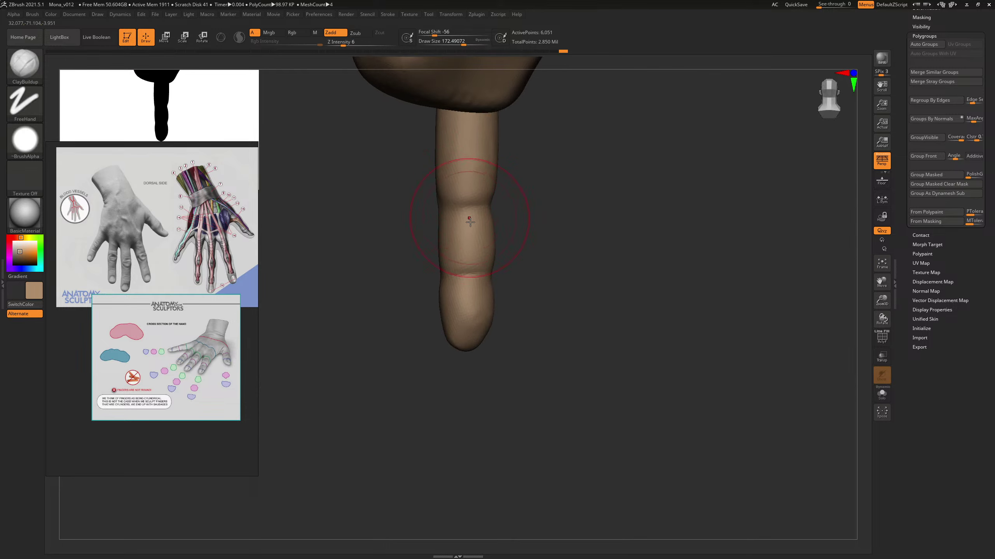
pyautogui.press('[')
pyautogui.moveTo(527, 228)
pyautogui.mouseDown()
pyautogui.moveTo(546, 222)
pyautogui.moveTo(521, 224)
pyautogui.mouseUp()
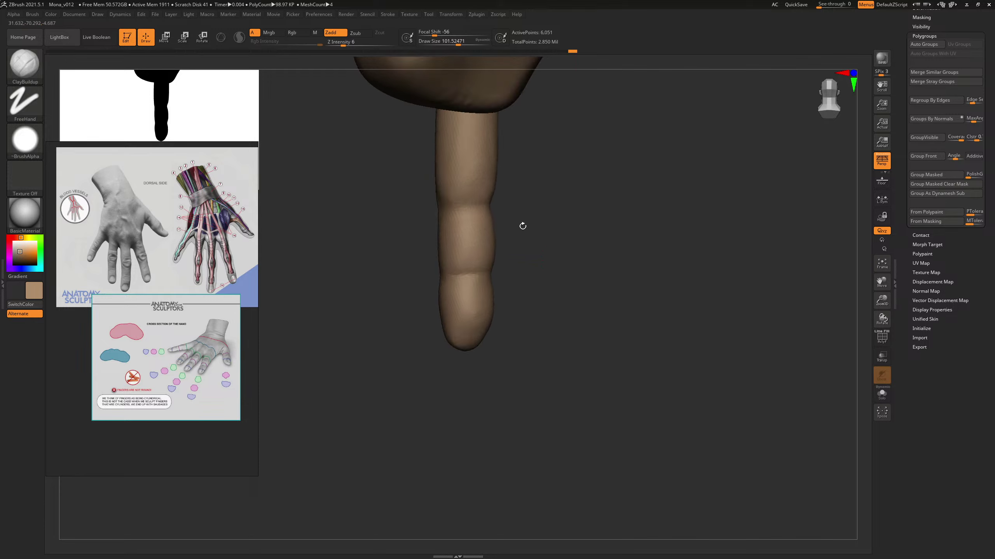
# Step: Soften and fill the lower part of the first segment above its joint with ClayBuildup at a draw size of about 144
pyautogui.moveTo(469, 192)
pyautogui.keyDown('shift'); pyautogui.mouseDown()
pyautogui.moveTo(466, 170)
pyautogui.moveTo(485, 180)
pyautogui.moveTo(446, 198)
pyautogui.mouseUp(); pyautogui.keyUp('shift')
pyautogui.press('s')
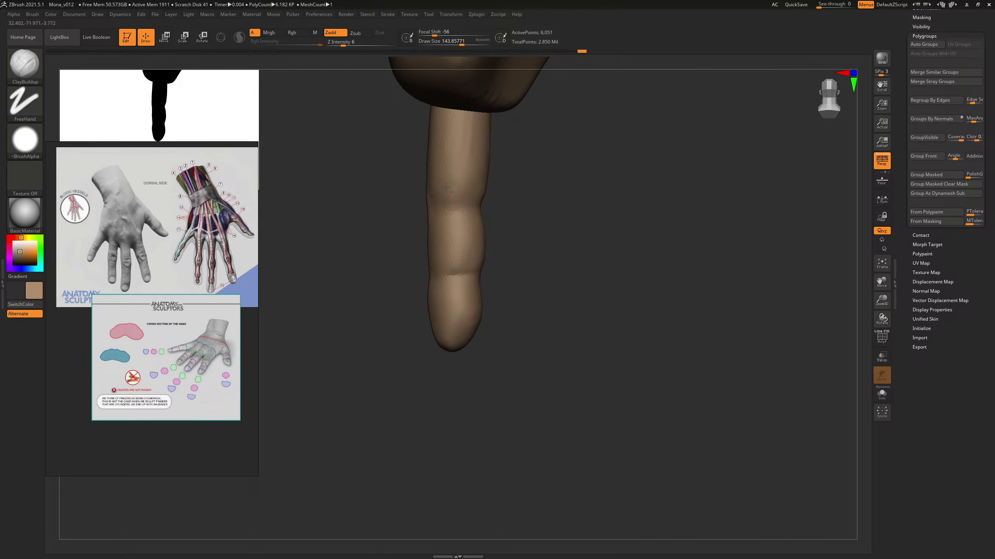
pyautogui.moveTo(540, 157); pyautogui.dragTo(479, 168)
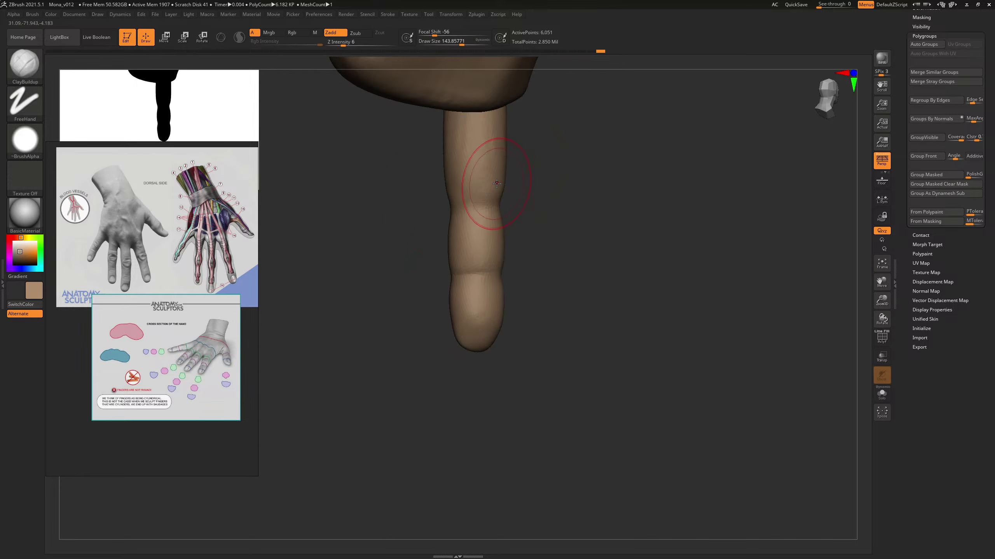
pyautogui.moveTo(518, 225)
pyautogui.mouseDown()
pyautogui.moveTo(527, 238)
pyautogui.moveTo(544, 215)
pyautogui.moveTo(530, 222)
pyautogui.mouseUp()
# Step: Adjust the outlines of the first joint and fingertip with the Move brush at draw sizes of about 144 and 124
pyautogui.press('b')
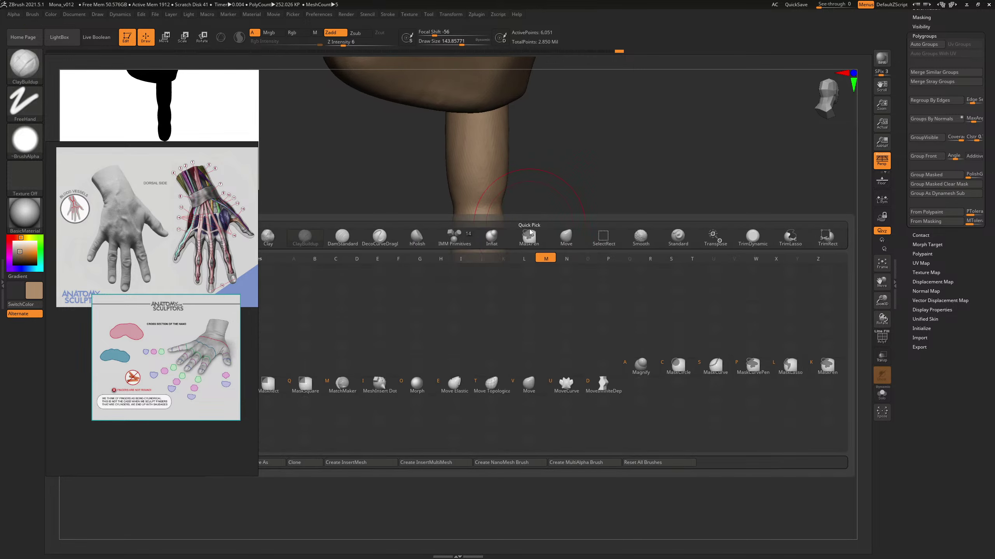
pyautogui.press('v')
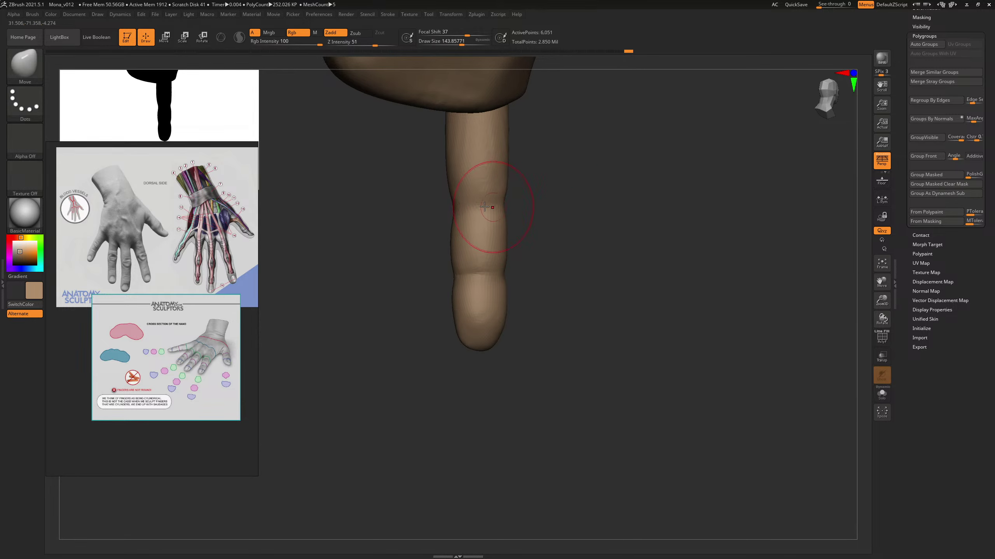
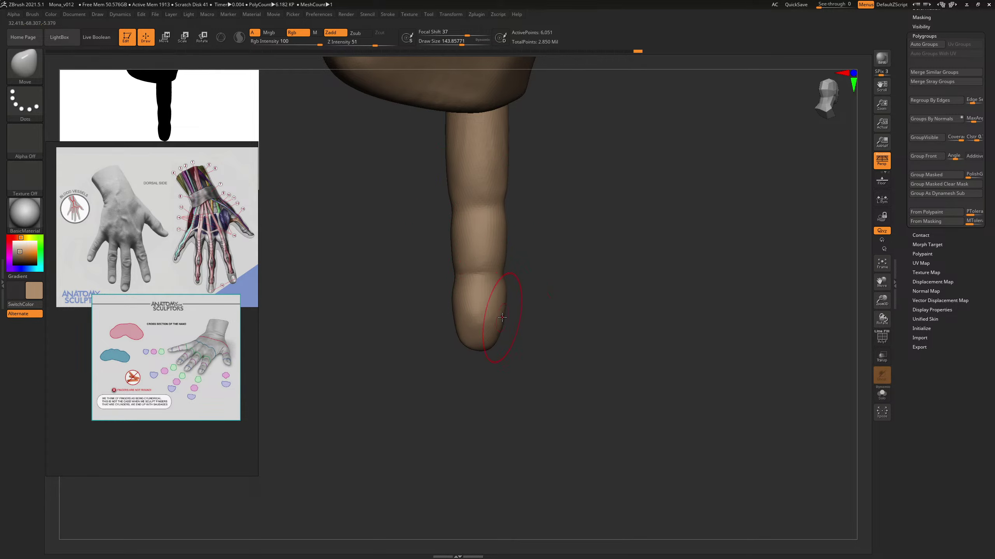
pyautogui.moveTo(526, 292)
pyautogui.mouseDown()
pyautogui.moveTo(550, 288)
pyautogui.moveTo(465, 294)
pyautogui.mouseUp()
pyautogui.press('s')
pyautogui.click(473, 325)
pyautogui.moveTo(485, 288); pyautogui.dragTo(573, 273, button='right')
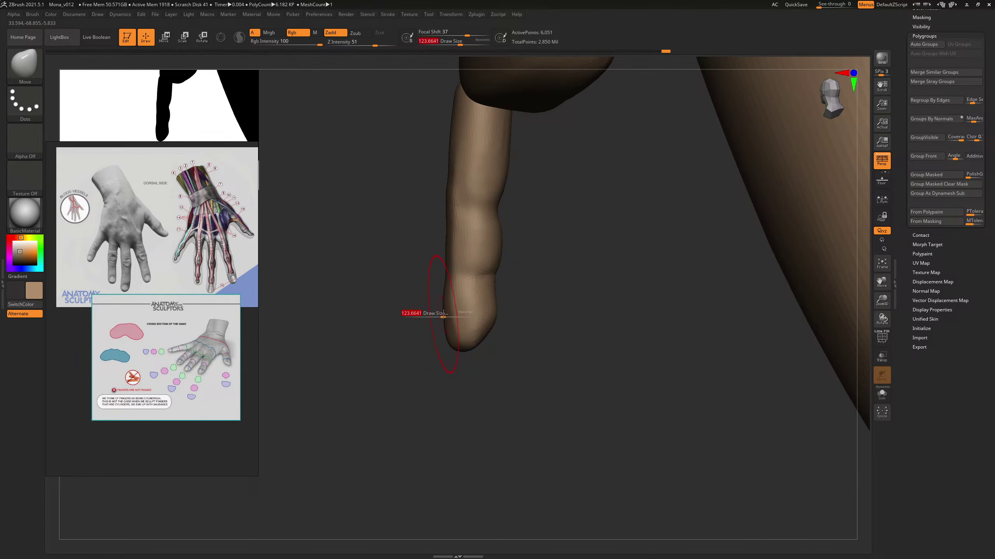
pyautogui.moveTo(524, 301)
pyautogui.mouseDown(button='right')
pyautogui.moveTo(591, 282)
pyautogui.moveTo(575, 229)
pyautogui.moveTo(505, 290)
pyautogui.mouseUp(button='right')
# Step: Set ClayBuildup to a draw size of about 76 and examine the finger from its tip and underside
pyautogui.press('b')
pyautogui.press('c')
pyautogui.press('b')
pyautogui.moveTo(597, 162); pyautogui.dragTo(635, 173, button='right')
pyautogui.press('s')
pyautogui.moveTo(451, 329)
pyautogui.mouseDown()
pyautogui.moveTo(431, 330)
pyautogui.moveTo(448, 340)
pyautogui.mouseUp()
pyautogui.press('s')
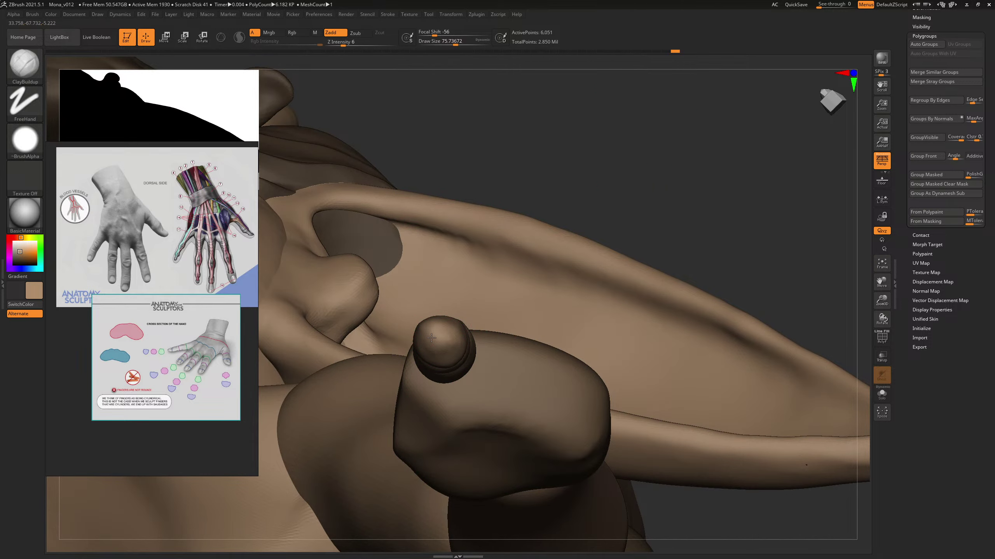
pyautogui.moveTo(506, 198)
pyautogui.mouseDown(button='right')
pyautogui.moveTo(531, 200)
pyautogui.moveTo(516, 203)
pyautogui.moveTo(519, 220)
pyautogui.mouseUp(button='right')
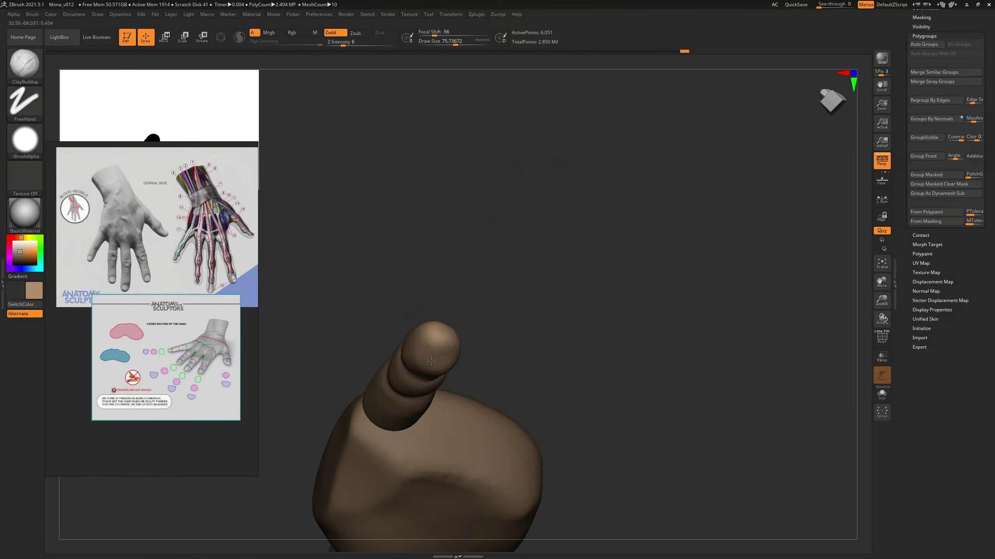
pyautogui.moveTo(431, 361); pyautogui.dragTo(436, 389, button='right')
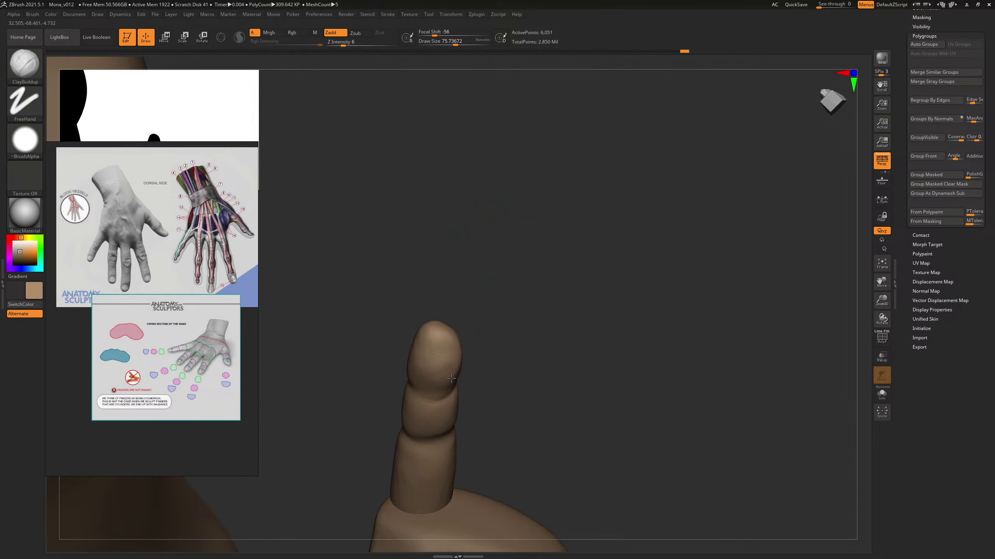
# Step: Show the original hand_proxy subtool and compare the new palm and finger against it on the full figure
pyautogui.moveTo(563, 242)
pyautogui.mouseDown(button='right')
pyautogui.moveTo(650, 267)
pyautogui.moveTo(654, 318)
pyautogui.moveTo(601, 280)
pyautogui.moveTo(609, 285)
pyautogui.moveTo(599, 290)
pyautogui.moveTo(606, 261)
pyautogui.moveTo(696, 291)
pyautogui.mouseUp(button='right')
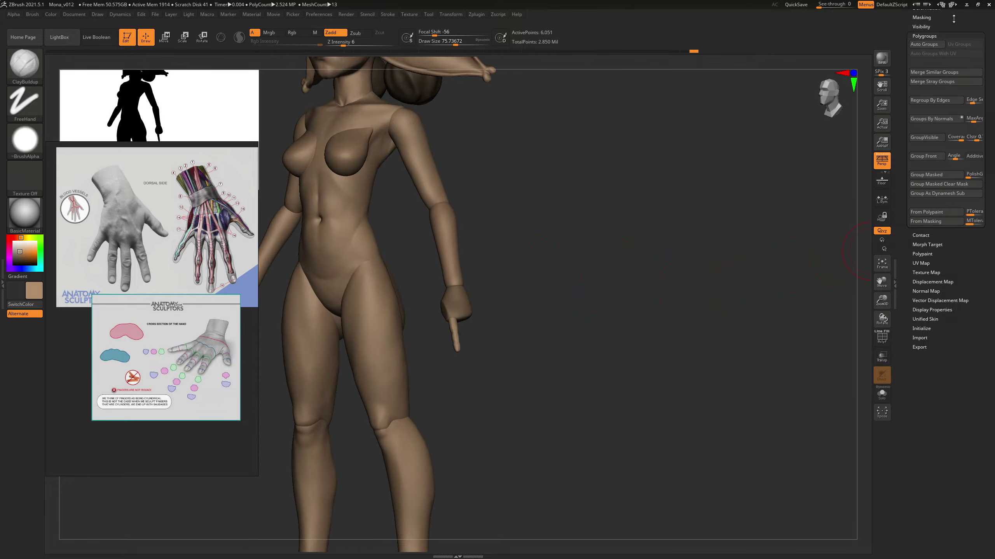
pyautogui.moveTo(954, 18); pyautogui.dragTo(943, 84)
pyautogui.click(919, 61)
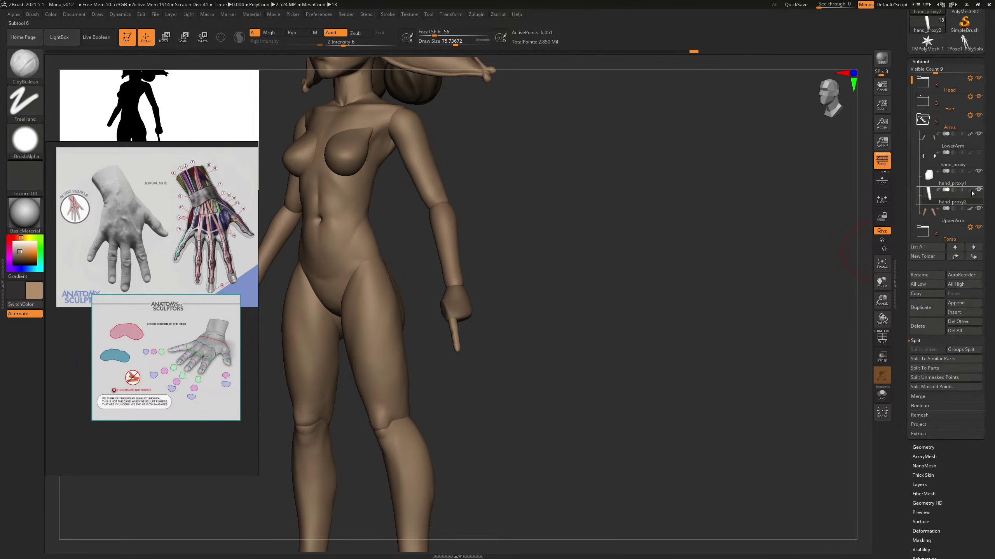
pyautogui.click(979, 152)
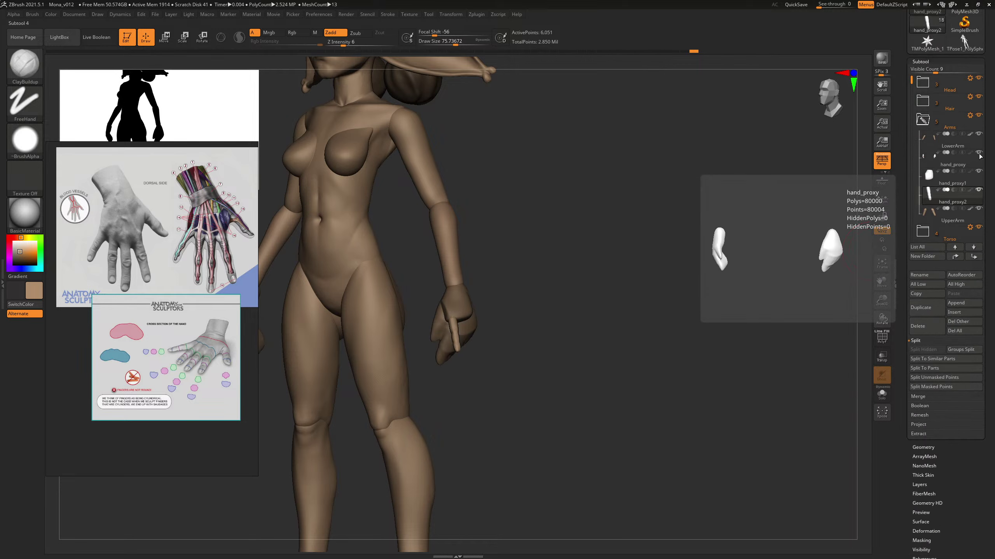
pyautogui.moveTo(644, 248); pyautogui.dragTo(538, 191)
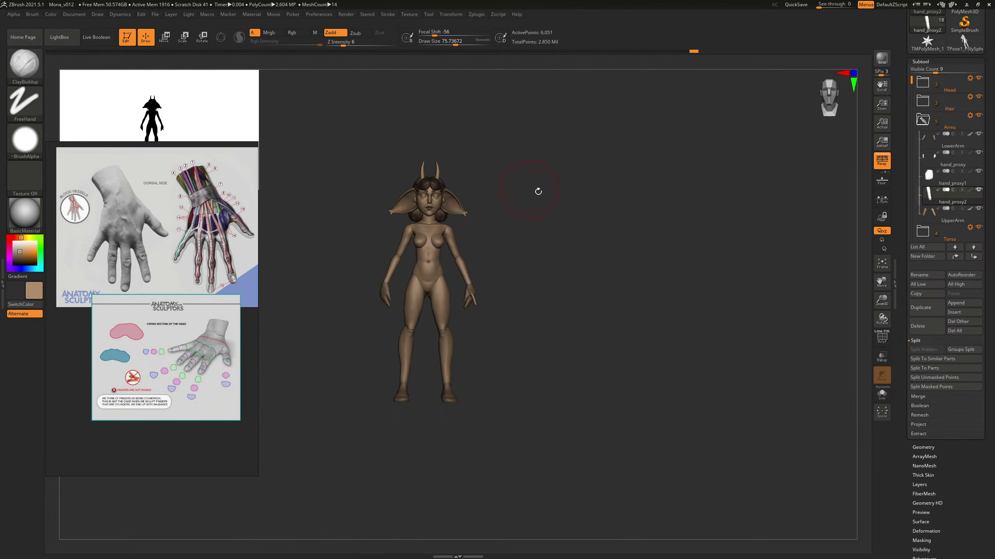
pyautogui.moveTo(583, 214); pyautogui.dragTo(631, 242)
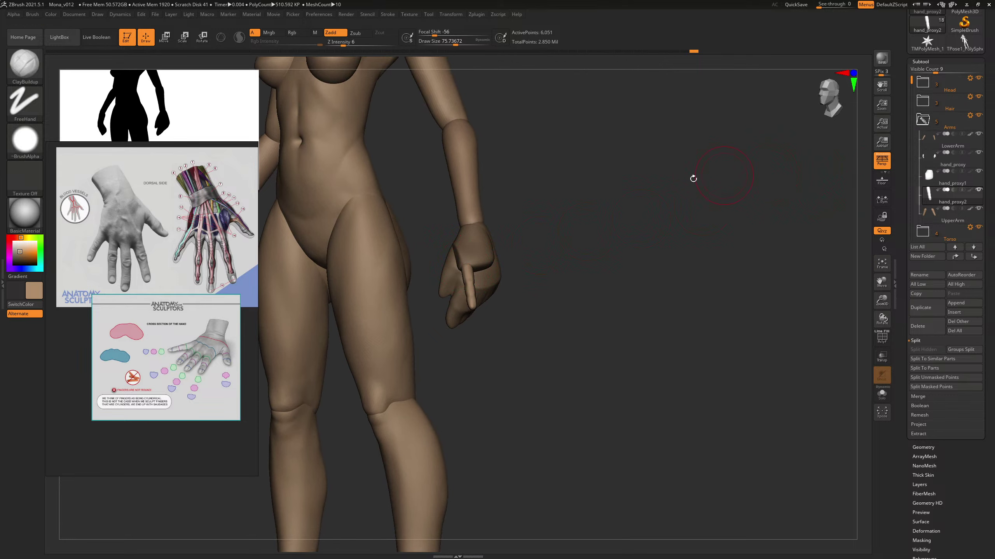
pyautogui.moveTo(653, 190); pyautogui.dragTo(699, 251)
# Step: Turn on the PolyFrame display to show the finger's polygroups on the hand
pyautogui.hotkey('shift', 'f')
pyautogui.hotkey('shift', 'f')
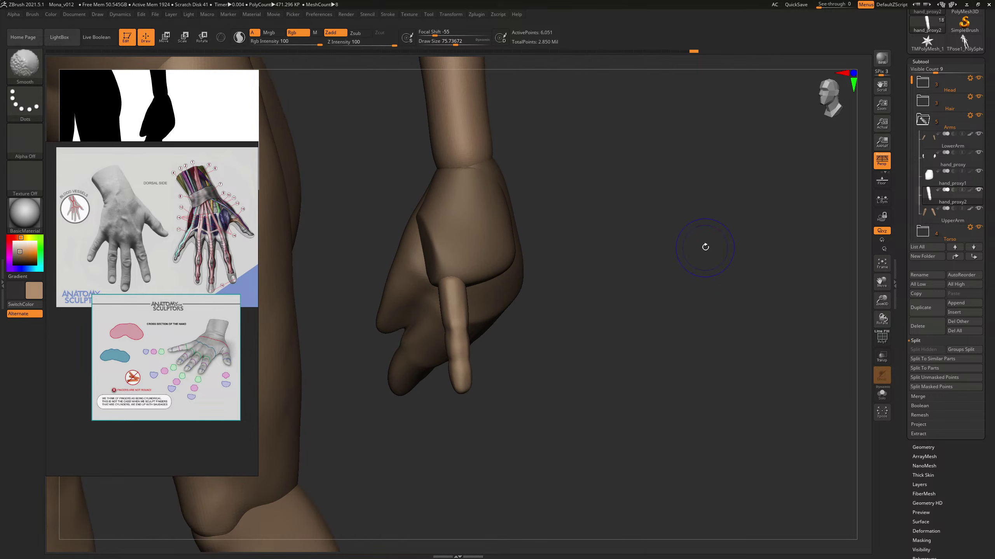
pyautogui.hotkey('shift', 'f')
pyautogui.hotkey('shift', 'f')
pyautogui.hotkey('shift', 'f')
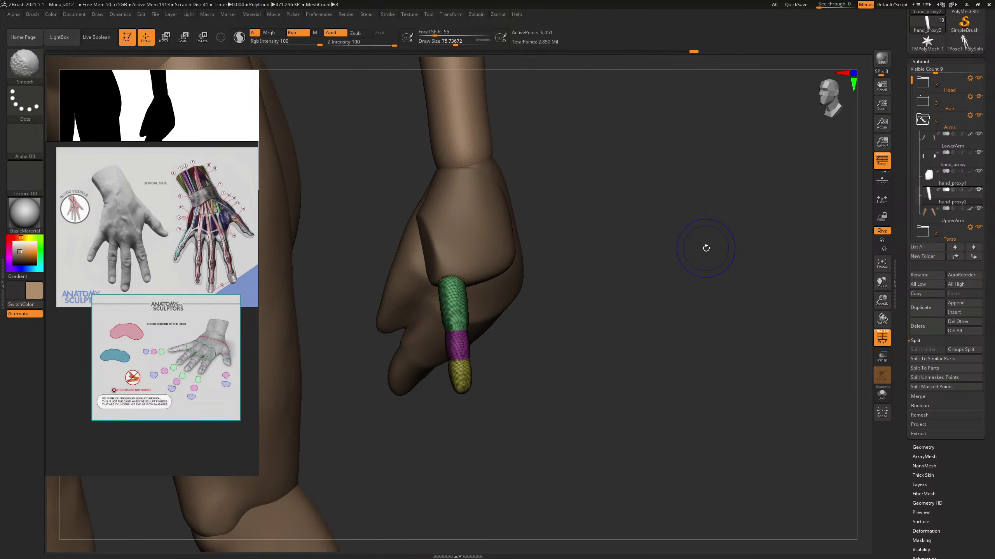
pyautogui.moveTo(706, 248)
pyautogui.mouseDown()
pyautogui.moveTo(695, 240)
pyautogui.moveTo(695, 178)
pyautogui.moveTo(699, 251)
pyautogui.moveTo(784, 213)
pyautogui.mouseUp()
pyautogui.hotkey('shift', 'f')
pyautogui.hotkey('shift', 'f')
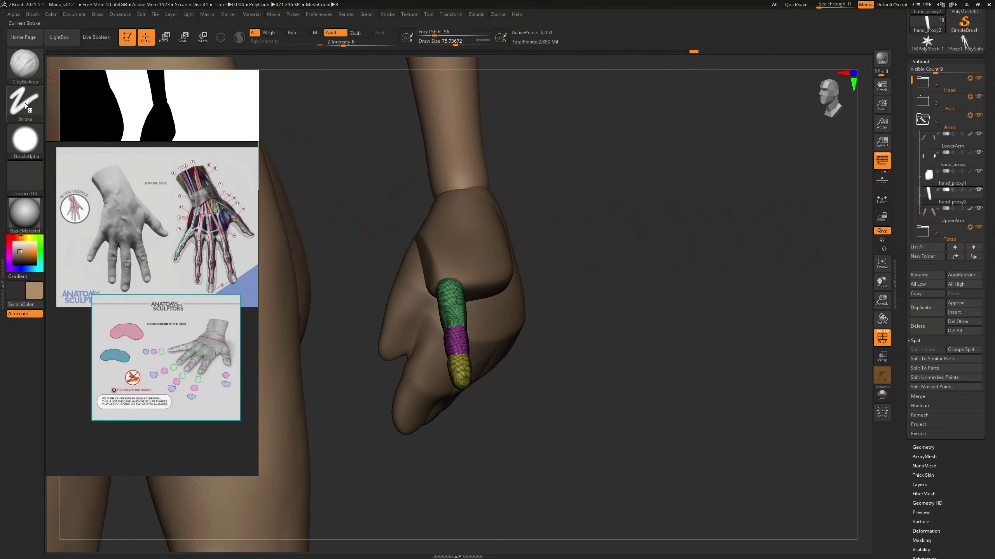
# Step: Duplicate the index finger beside itself with Transpose Move and split the copy into its own subtool with Split Unmasked Points
pyautogui.click(164, 38)
pyautogui.moveTo(567, 164)
pyautogui.mouseDown()
pyautogui.moveTo(633, 215)
pyautogui.moveTo(583, 255)
pyautogui.mouseUp()
pyautogui.moveTo(468, 314); pyautogui.dragTo(672, 298)
pyautogui.keyDown('ctrl'); pyautogui.moveTo(557, 309); pyautogui.dragTo(585, 307); pyautogui.keyUp('ctrl')
pyautogui.moveTo(624, 225)
pyautogui.mouseDown()
pyautogui.moveTo(630, 237)
pyautogui.moveTo(555, 244)
pyautogui.mouseUp()
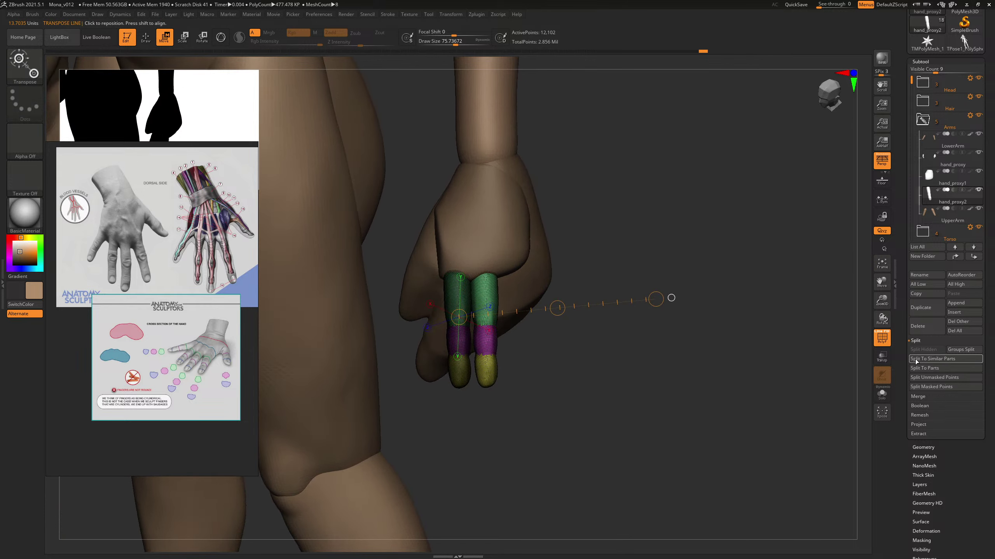
pyautogui.click(939, 379)
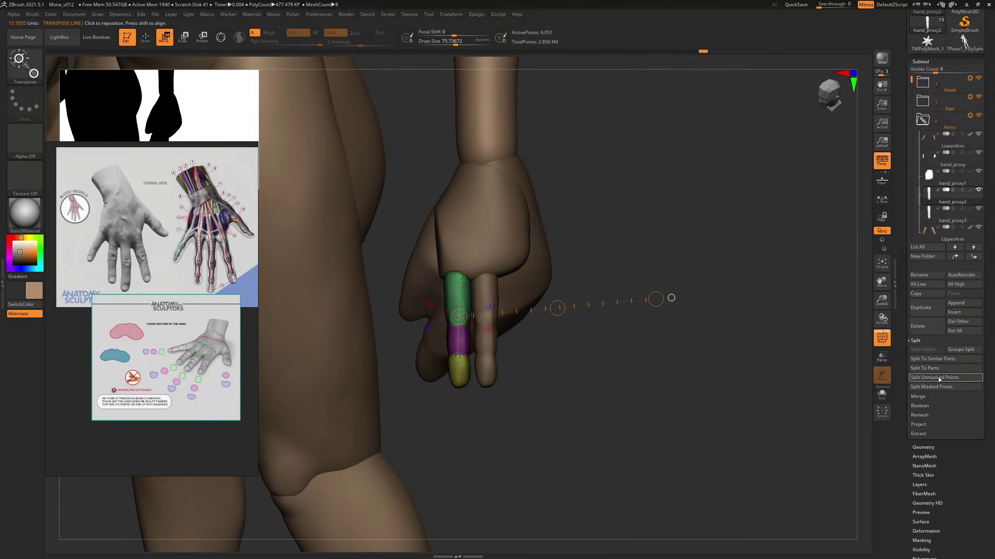
# Step: Select the copied finger and seat it as the middle finger, using Transpose Rotate and Move along its length
pyautogui.keyDown('alt'); pyautogui.click(494, 286); pyautogui.keyUp('alt')
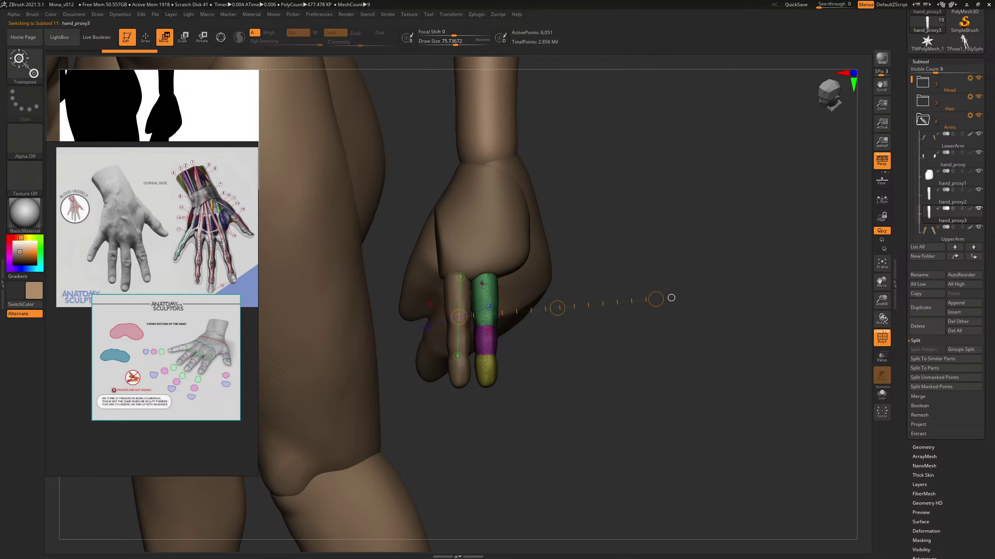
pyautogui.moveTo(485, 272); pyautogui.dragTo(488, 385)
pyautogui.click(197, 44)
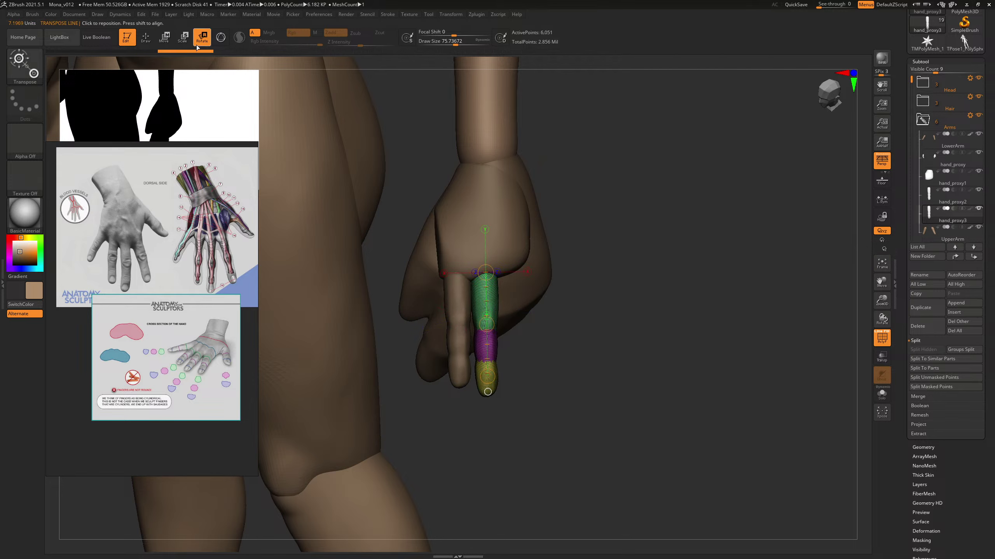
pyautogui.moveTo(652, 220); pyautogui.dragTo(546, 195)
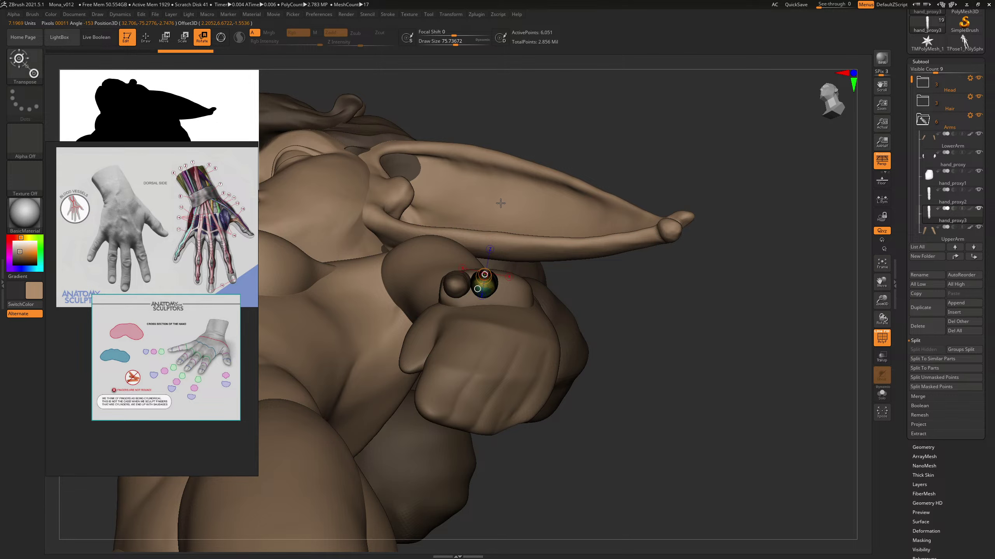
pyautogui.moveTo(615, 248); pyautogui.dragTo(611, 349)
pyautogui.press('w')
pyautogui.moveTo(480, 325); pyautogui.dragTo(486, 322)
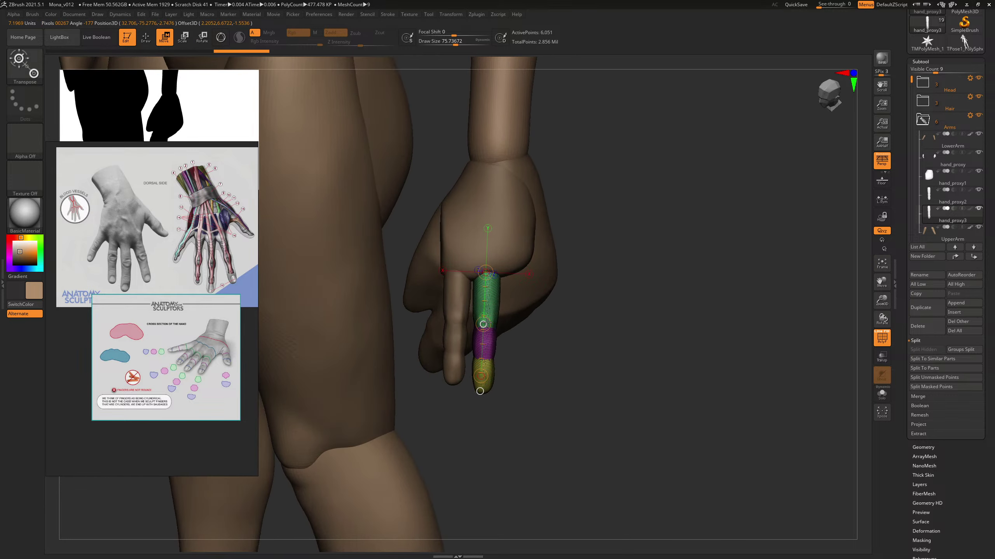
pyautogui.moveTo(646, 271)
pyautogui.mouseDown()
pyautogui.moveTo(633, 271)
pyautogui.moveTo(642, 270)
pyautogui.mouseUp()
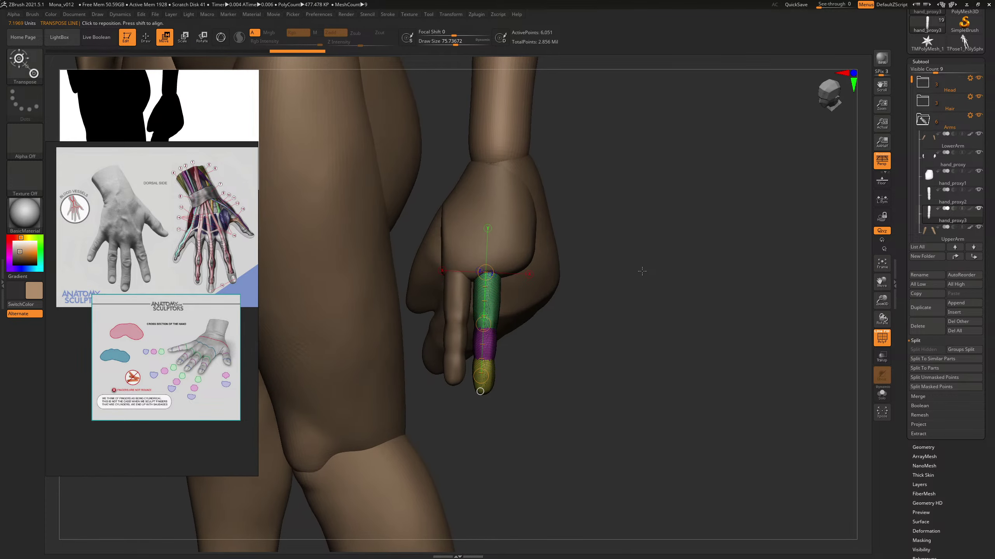
# Step: Duplicate the middle finger sideways as a ring finger and split the copy into its own subtool
pyautogui.keyDown('ctrl'); pyautogui.moveTo(484, 324); pyautogui.dragTo(508, 321); pyautogui.keyUp('ctrl')
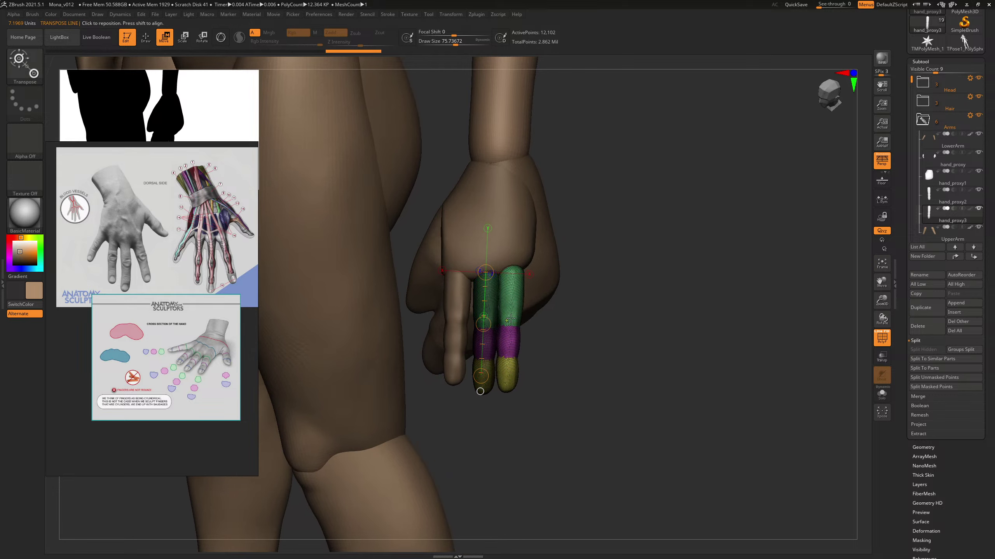
pyautogui.click(931, 359)
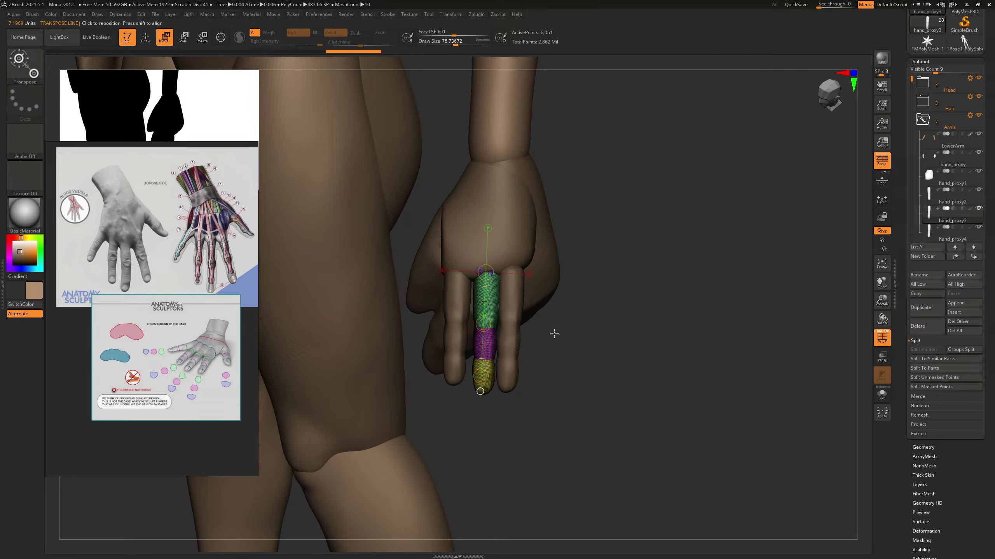
pyautogui.moveTo(587, 335); pyautogui.dragTo(565, 323)
# Step: Select the ring finger and rotate it slightly outward from its base with a transpose line along its length
pyautogui.keyDown('alt'); pyautogui.click(514, 324); pyautogui.keyUp('alt')
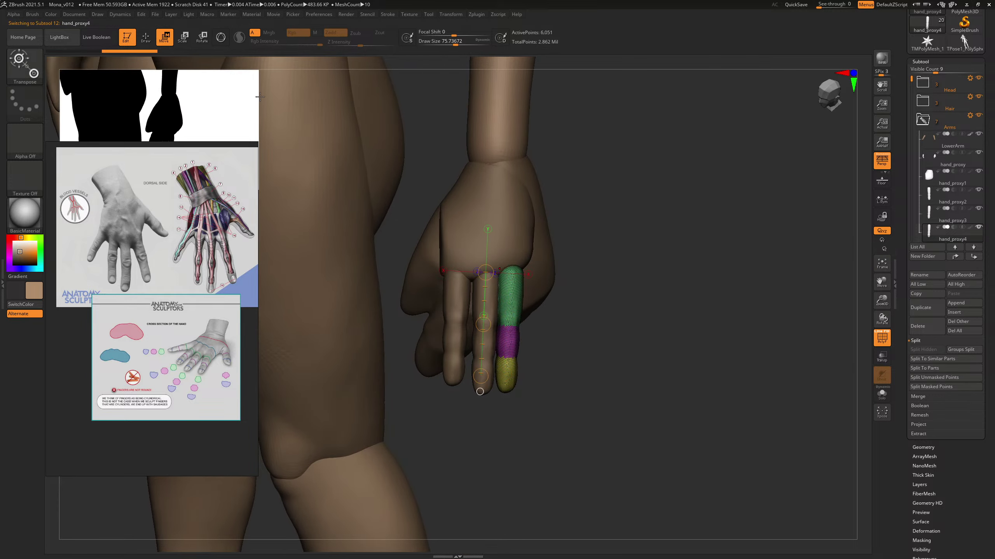
pyautogui.click(202, 36)
pyautogui.moveTo(509, 267); pyautogui.dragTo(507, 381)
pyautogui.moveTo(507, 380); pyautogui.dragTo(521, 378)
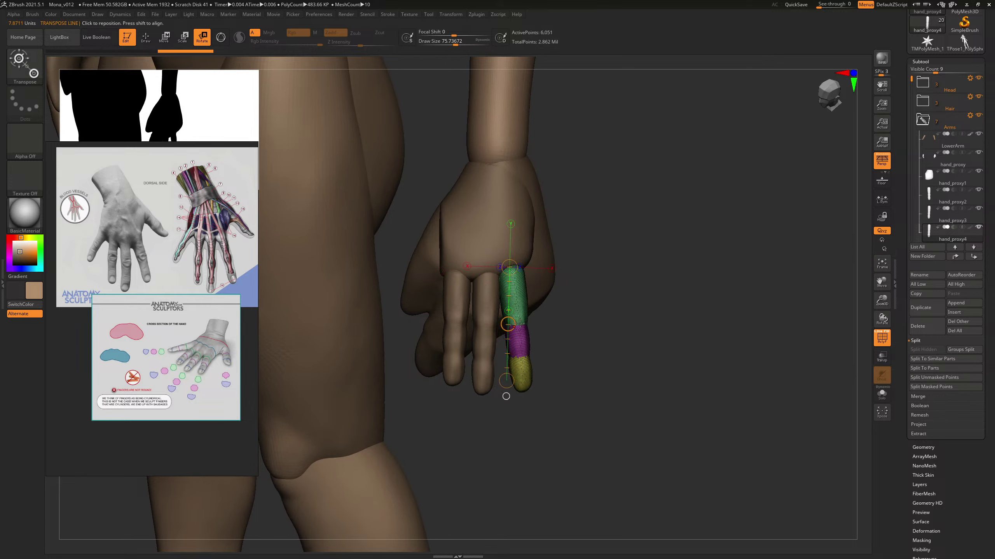
pyautogui.moveTo(514, 278); pyautogui.dragTo(522, 371)
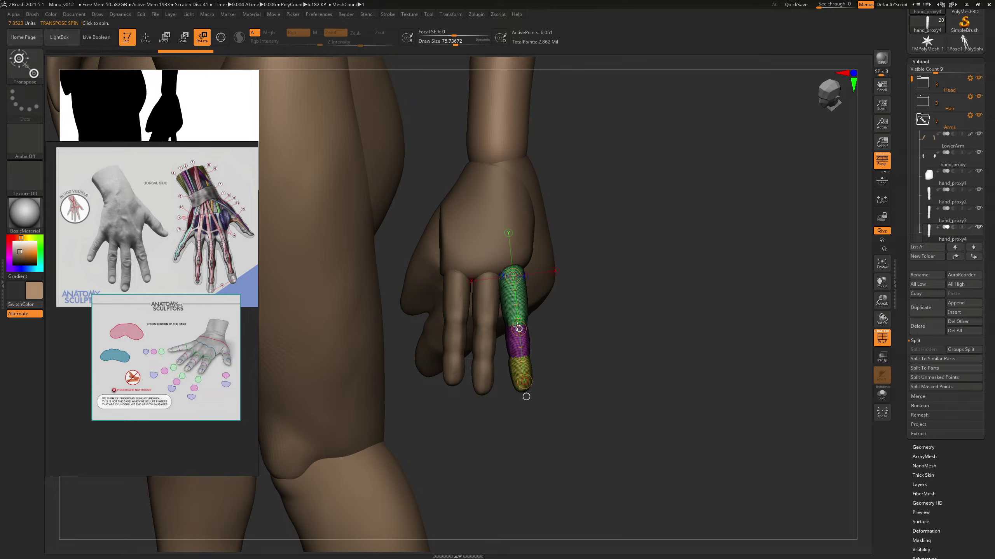
pyautogui.moveTo(519, 328); pyautogui.dragTo(520, 274)
# Step: Adjust the ring finger's placement against the palm with Transpose Move and undo the extra duplicate made along the way
pyautogui.press('w')
pyautogui.moveTo(586, 298); pyautogui.dragTo(562, 226)
pyautogui.moveTo(511, 281); pyautogui.dragTo(511, 282)
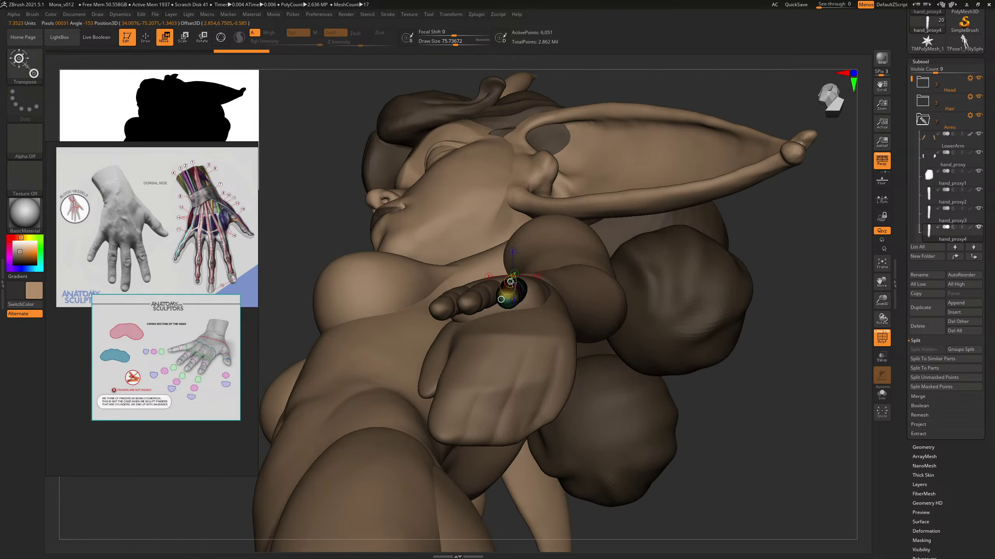
pyautogui.moveTo(510, 281); pyautogui.dragTo(650, 358, button='right')
pyautogui.moveTo(513, 380); pyautogui.dragTo(513, 376)
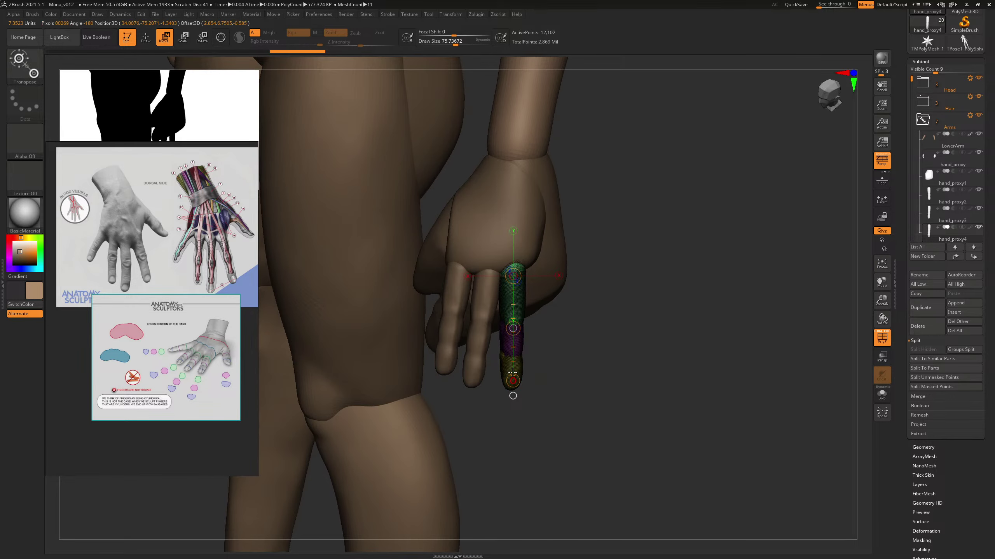
pyautogui.hotkey('ctrl', 'z')
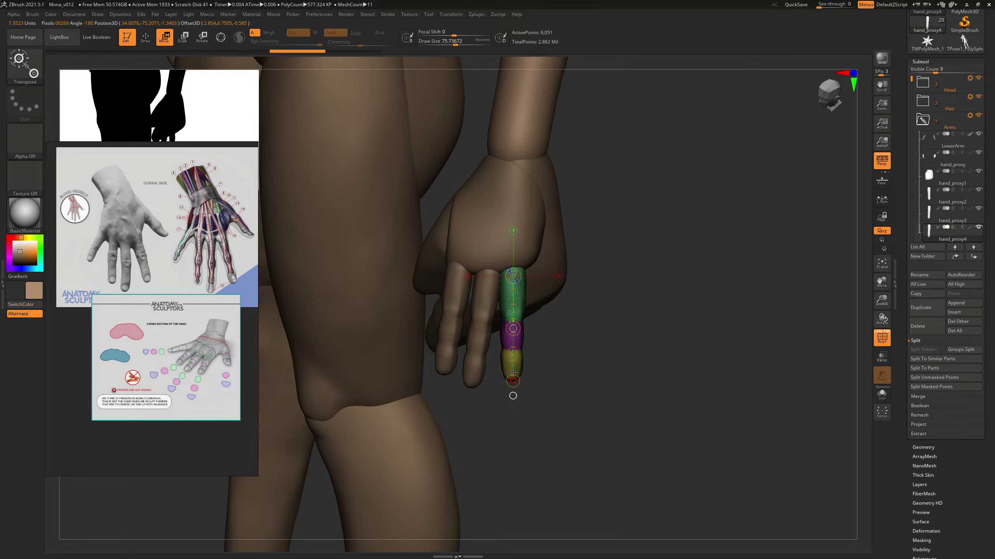
pyautogui.moveTo(665, 341); pyautogui.dragTo(548, 330)
pyautogui.moveTo(548, 330); pyautogui.dragTo(576, 314, button='right')
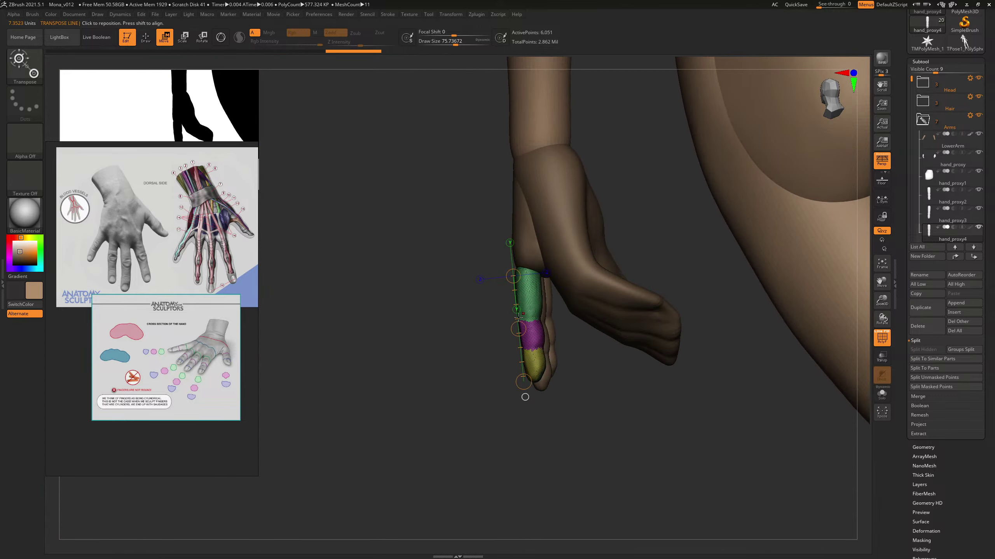
pyautogui.moveTo(464, 355); pyautogui.dragTo(468, 283, button='right')
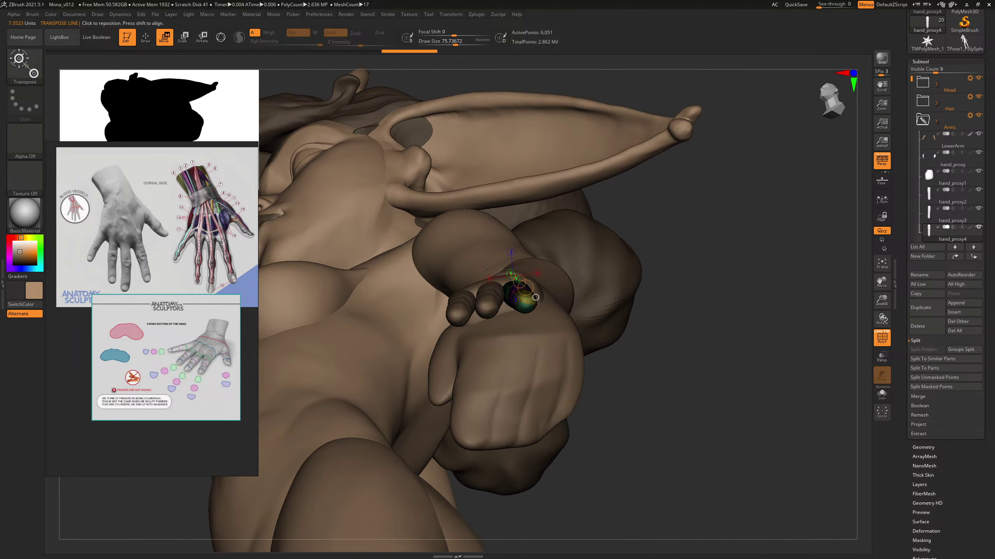
pyautogui.moveTo(617, 263); pyautogui.dragTo(682, 356, button='right')
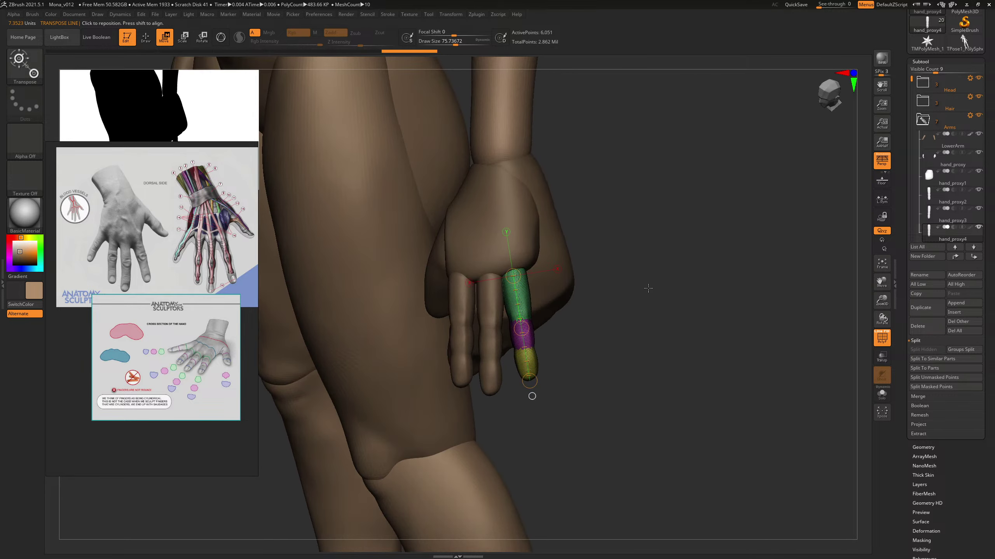
# Step: Duplicate the ring finger toward the palm's outer edge as a little finger and split the copy into its own subtool
pyautogui.keyDown('ctrl'); pyautogui.moveTo(531, 330); pyautogui.dragTo(553, 311); pyautogui.keyUp('ctrl')
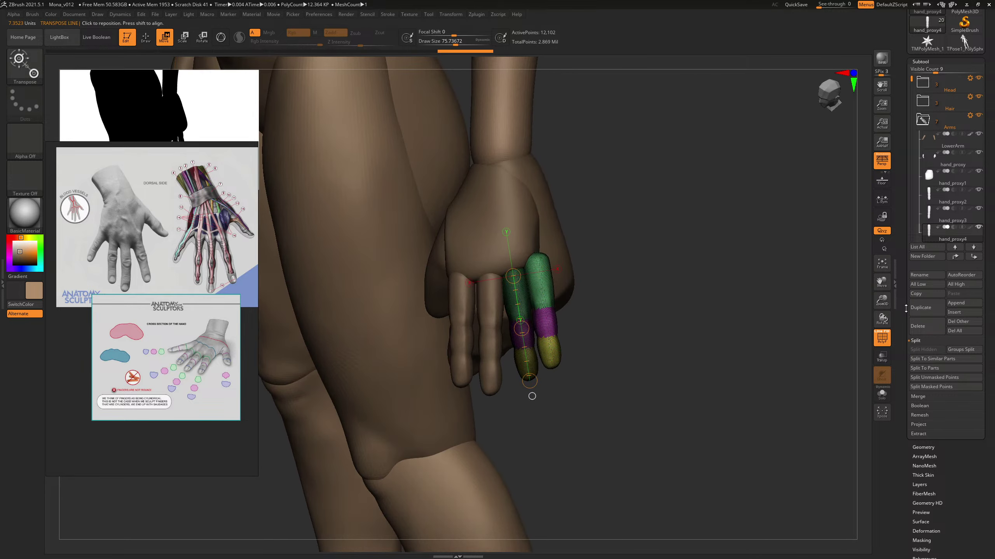
pyautogui.click(928, 387)
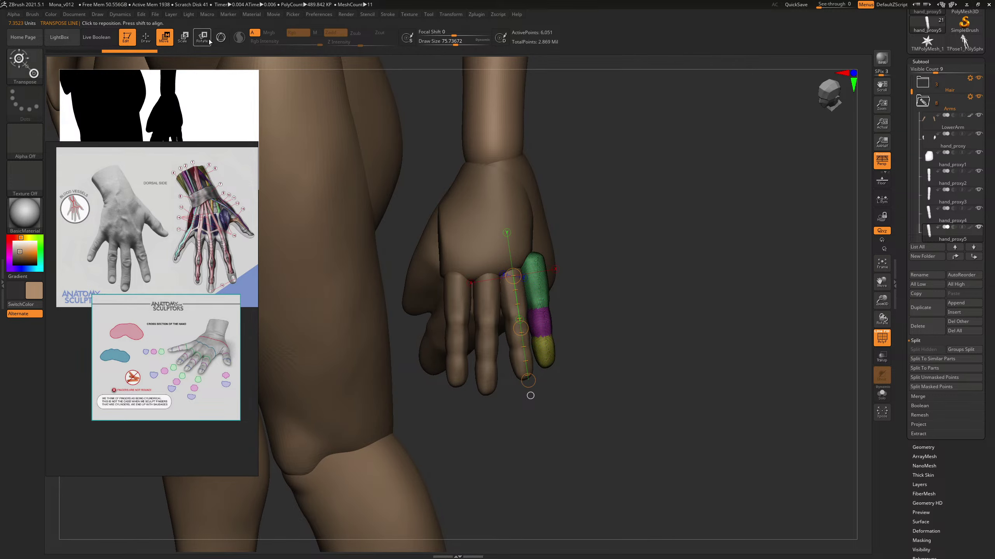
# Step: Move the little finger inward with a transpose line along its length so its base meets the palm's outer edge, undoing a trial rotation
pyautogui.moveTo(662, 221); pyautogui.dragTo(610, 226)
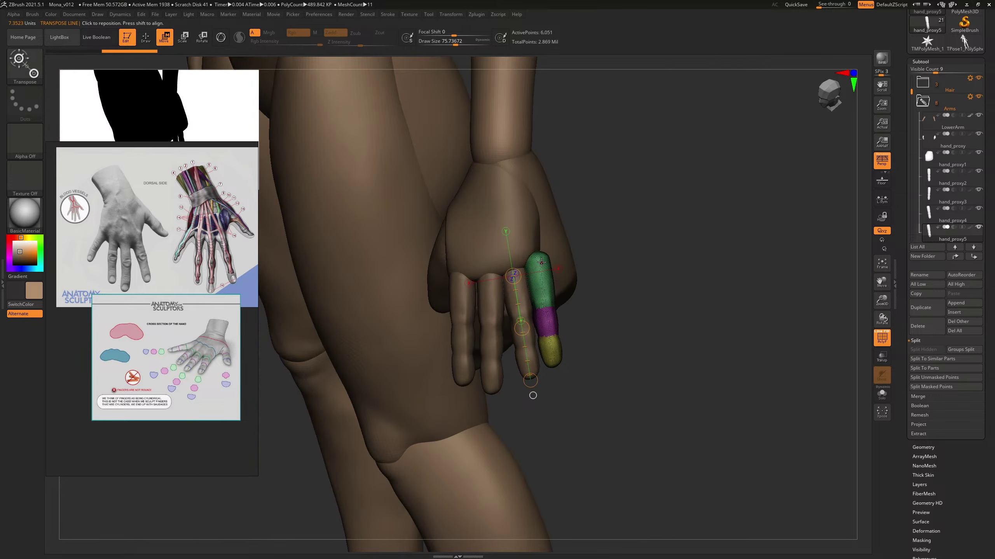
pyautogui.moveTo(537, 258)
pyautogui.mouseDown()
pyautogui.moveTo(553, 355)
pyautogui.moveTo(555, 343)
pyautogui.mouseUp()
pyautogui.moveTo(592, 290); pyautogui.dragTo(610, 278)
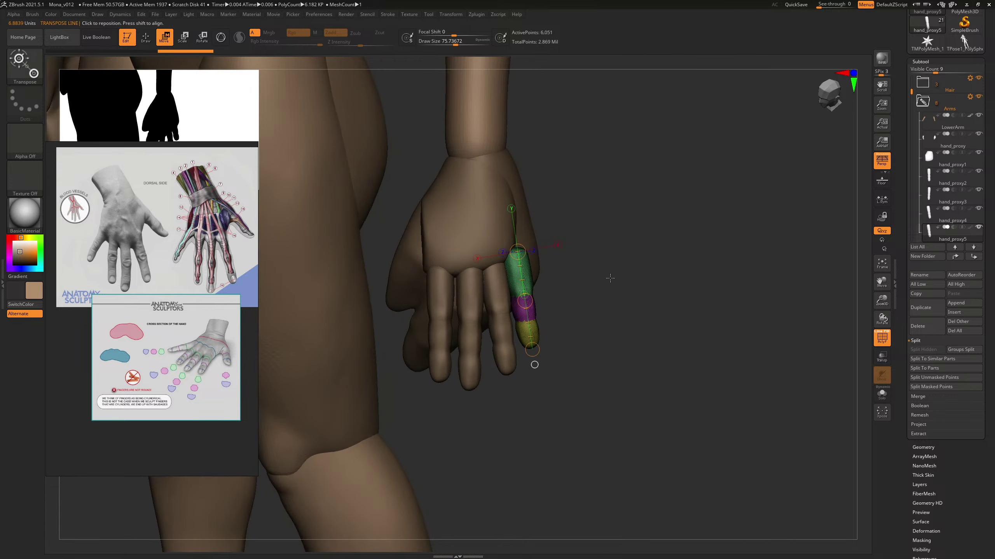
pyautogui.click(204, 40)
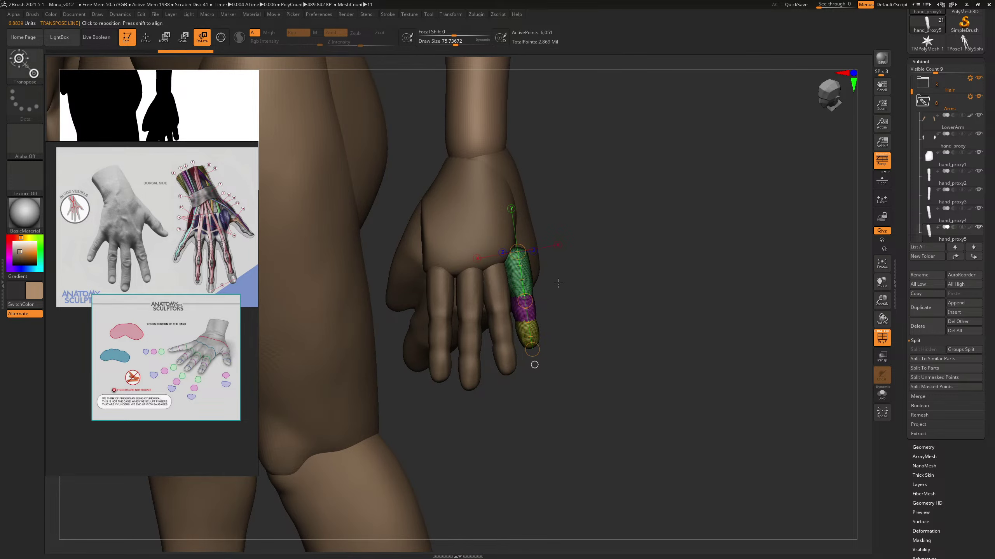
pyautogui.moveTo(559, 283); pyautogui.dragTo(555, 283)
pyautogui.hotkey('ctrl', 'z')
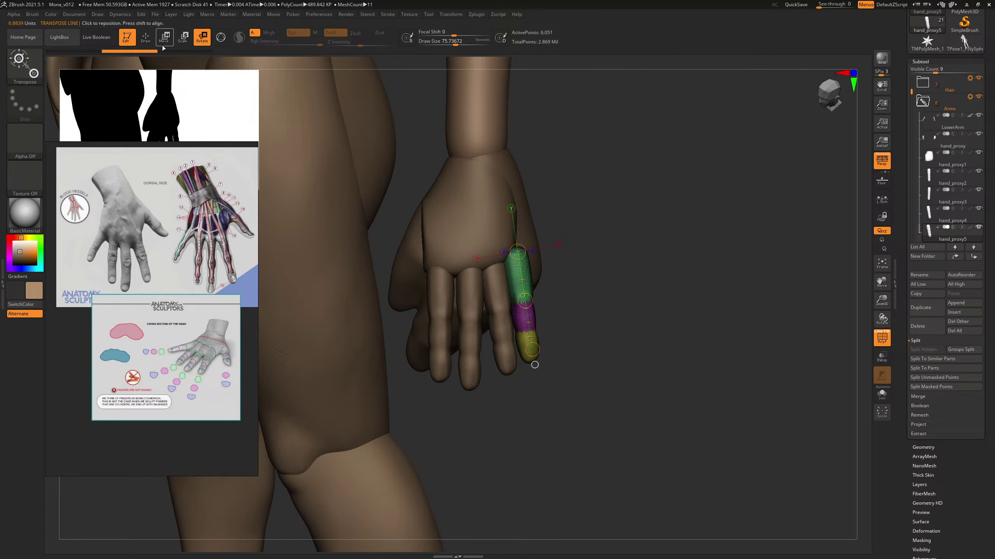
# Step: Scale the little finger down slightly with Transpose Scale and adjust its position against the palm
pyautogui.click(183, 37)
pyautogui.moveTo(533, 342); pyautogui.dragTo(528, 313)
pyautogui.press('w')
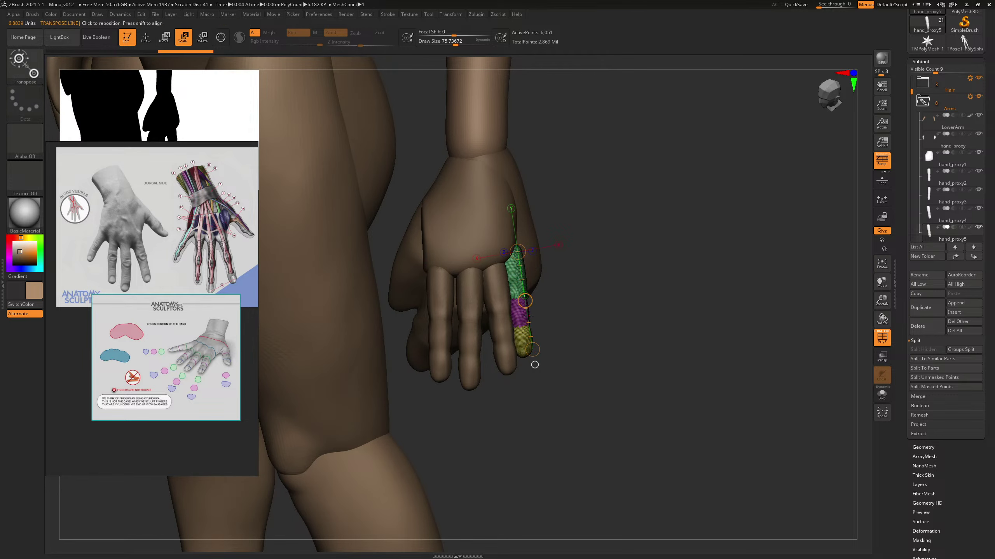
pyautogui.moveTo(489, 226); pyautogui.dragTo(492, 187)
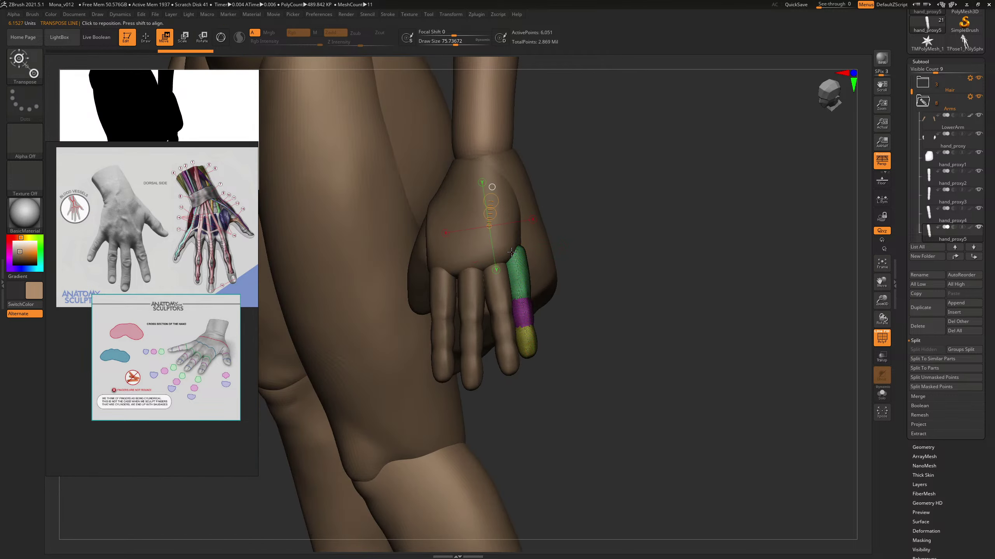
pyautogui.moveTo(511, 252); pyautogui.dragTo(528, 338)
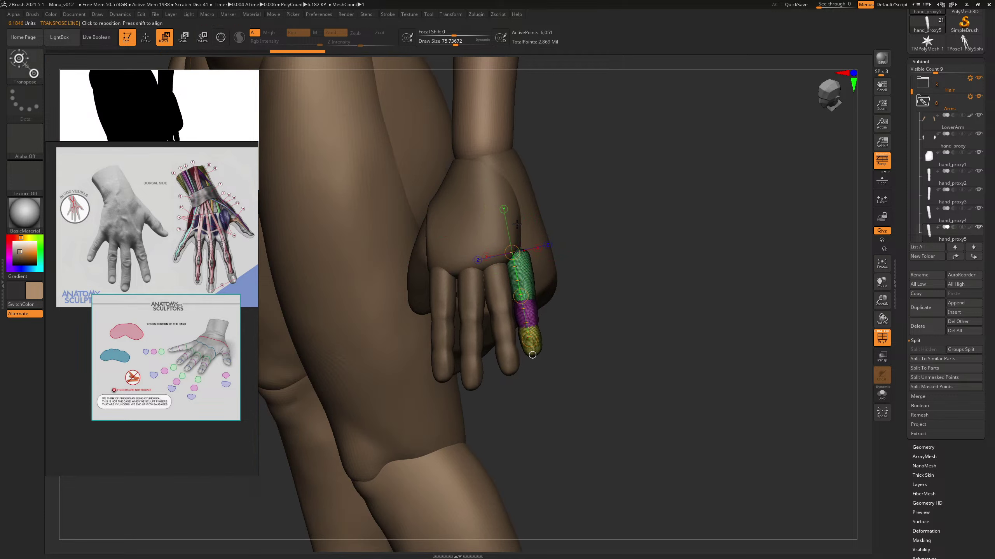
# Step: Rotate the little finger outward from its base so it fans away from the ring finger
pyautogui.click(201, 38)
pyautogui.moveTo(518, 259); pyautogui.dragTo(531, 348)
pyautogui.moveTo(525, 305); pyautogui.dragTo(524, 289)
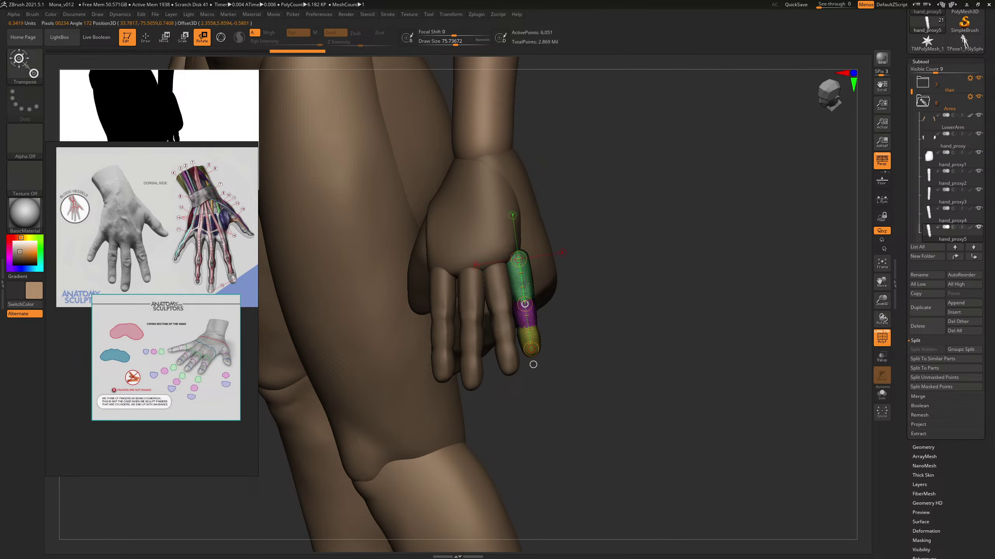
pyautogui.moveTo(531, 348); pyautogui.dragTo(545, 345)
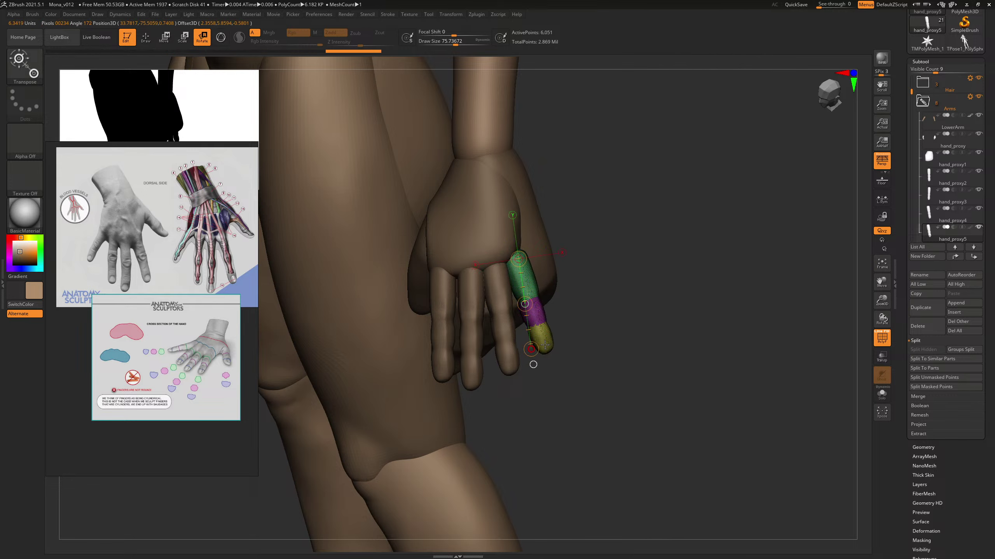
pyautogui.moveTo(603, 264); pyautogui.dragTo(577, 258)
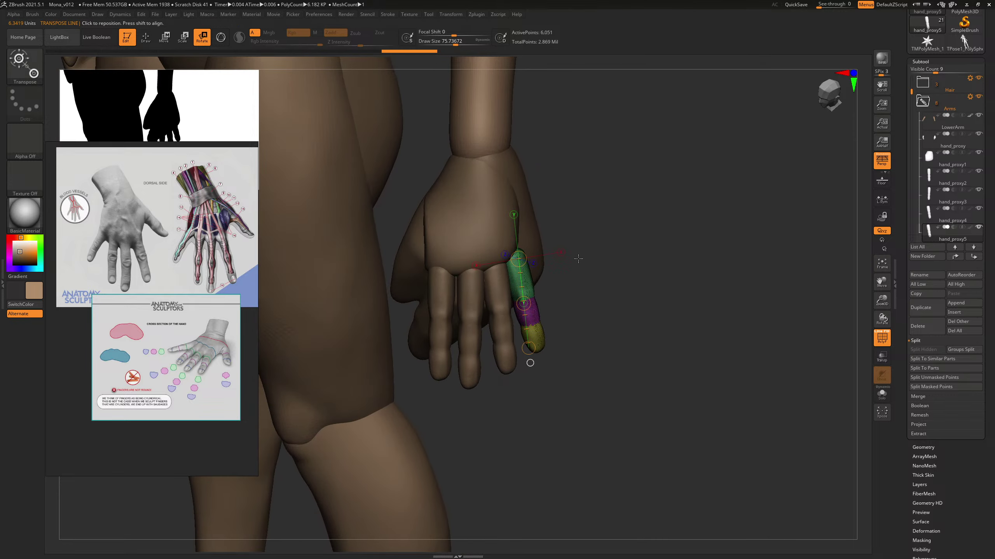
pyautogui.press('w')
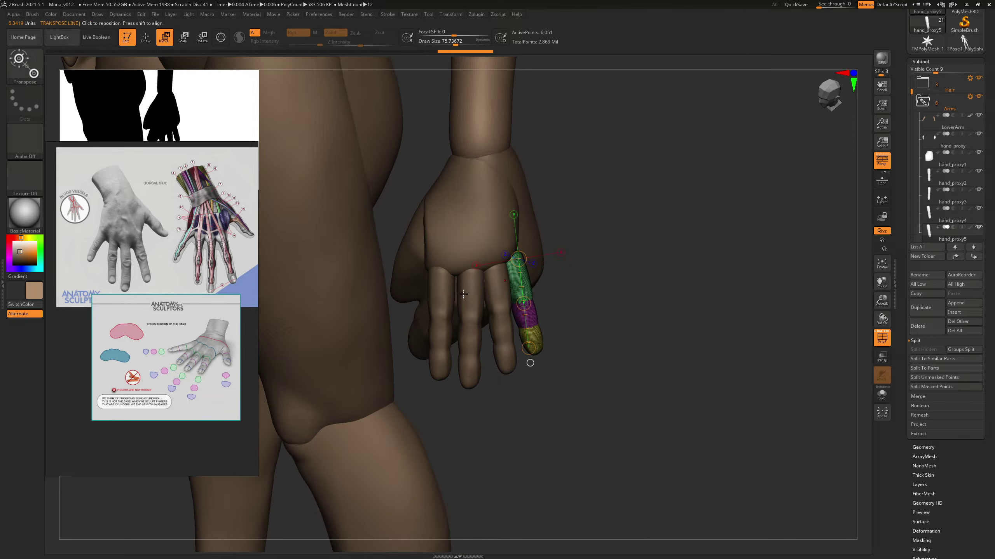
# Step: Select the middle finger, rotate it slightly toward the ring finger and adjust its placement between its neighbours
pyautogui.keyDown('alt'); pyautogui.click(467, 300); pyautogui.keyUp('alt')
pyautogui.moveTo(469, 272); pyautogui.dragTo(465, 379)
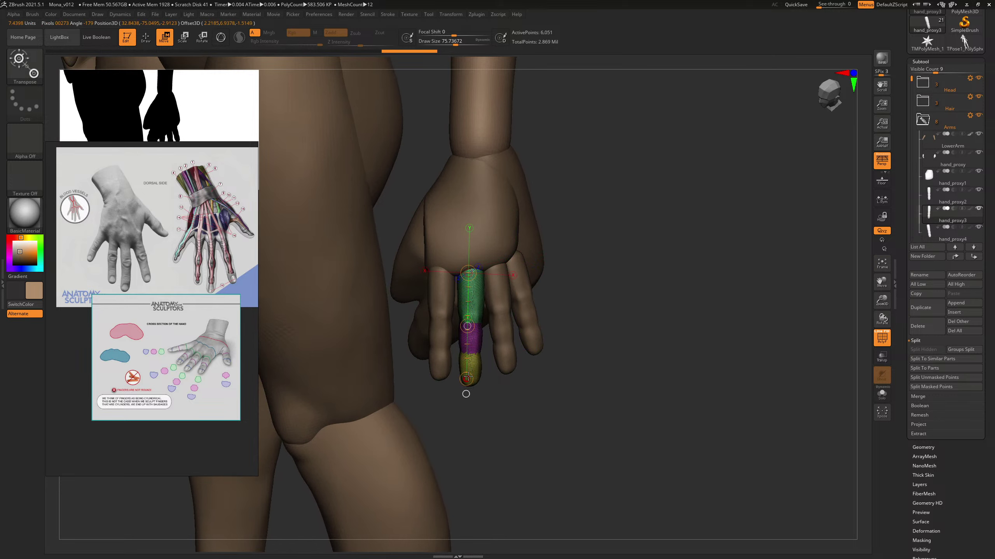
pyautogui.press('r')
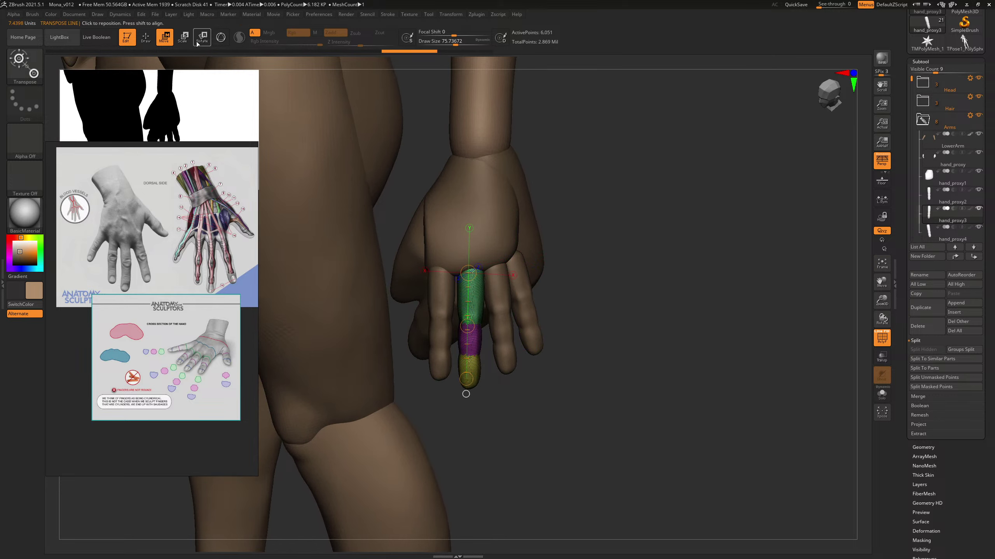
pyautogui.moveTo(468, 378); pyautogui.dragTo(476, 378)
pyautogui.press('w')
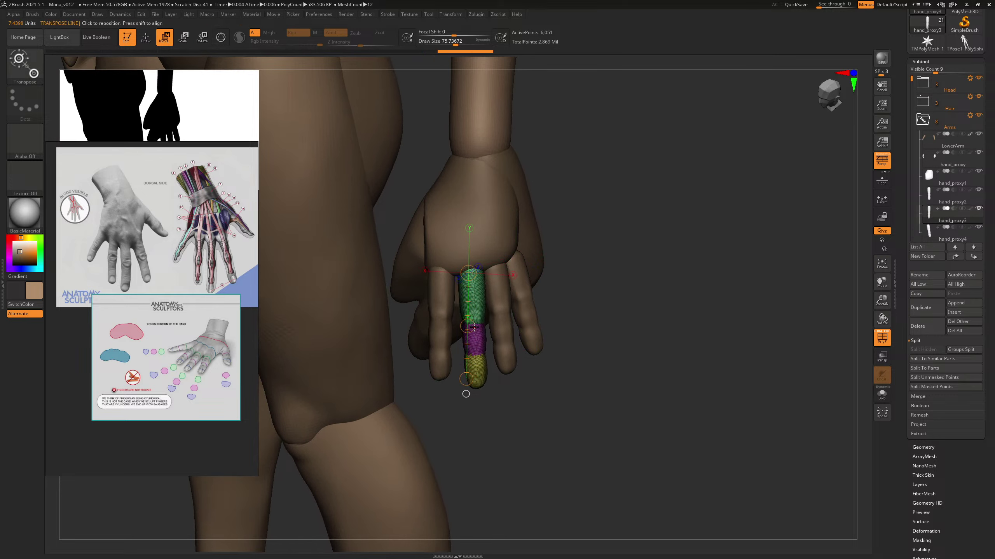
pyautogui.moveTo(467, 326); pyautogui.dragTo(464, 326)
pyautogui.moveTo(659, 260); pyautogui.dragTo(639, 243)
# Step: Select the palm subtool with the ClayBuildup brush and inspect the back of the hand
pyautogui.press('b')
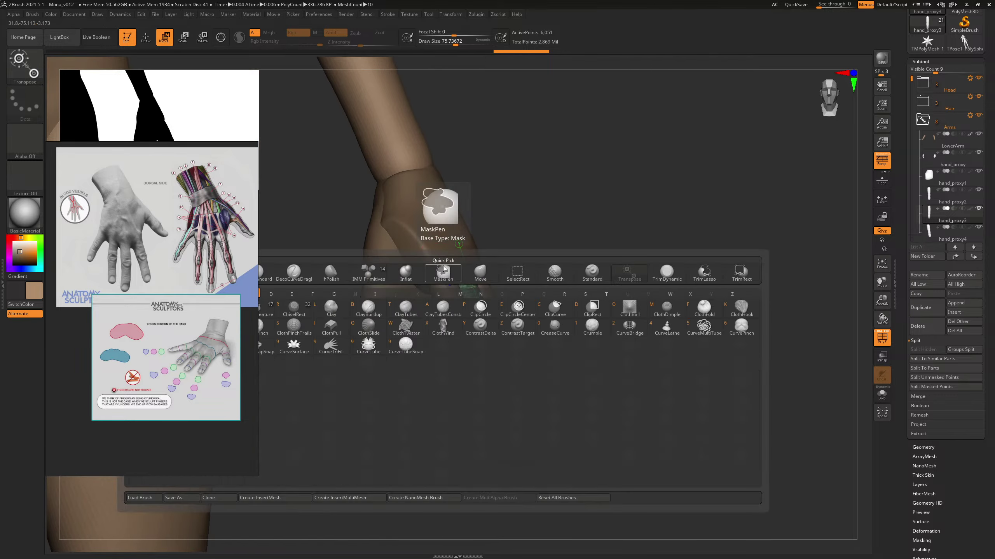
pyautogui.press('c')
pyautogui.press('b')
pyautogui.keyDown('alt'); pyautogui.click(436, 247); pyautogui.keyUp('alt')
pyautogui.press('s')
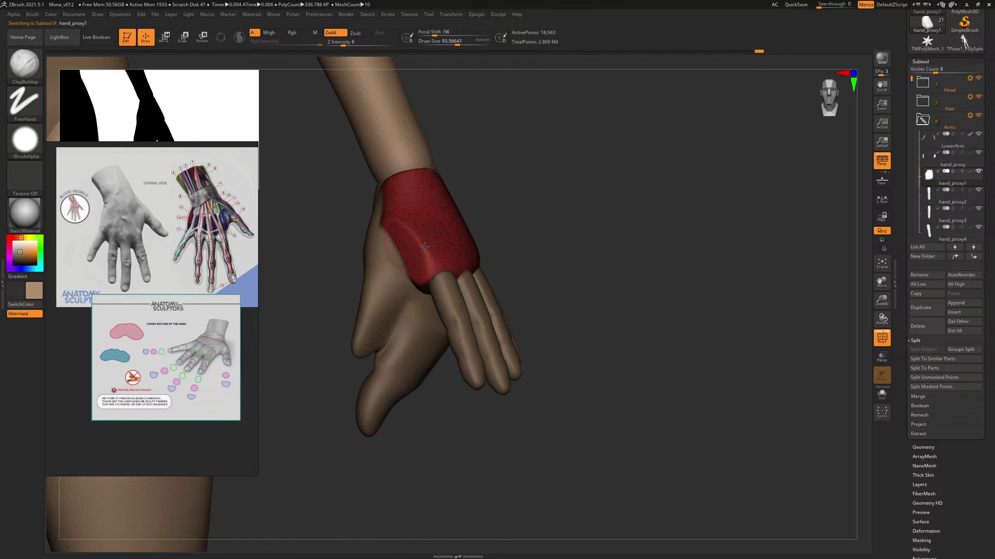
pyautogui.press('shift')
pyautogui.hotkey('shift', 'f')
pyautogui.hotkey('shift', 'f')
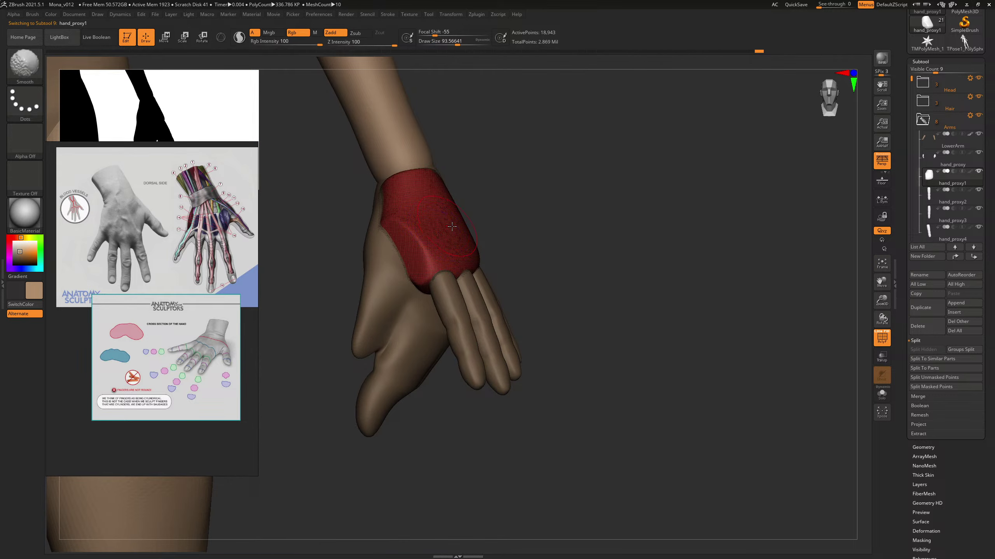
pyautogui.moveTo(731, 191); pyautogui.dragTo(533, 286)
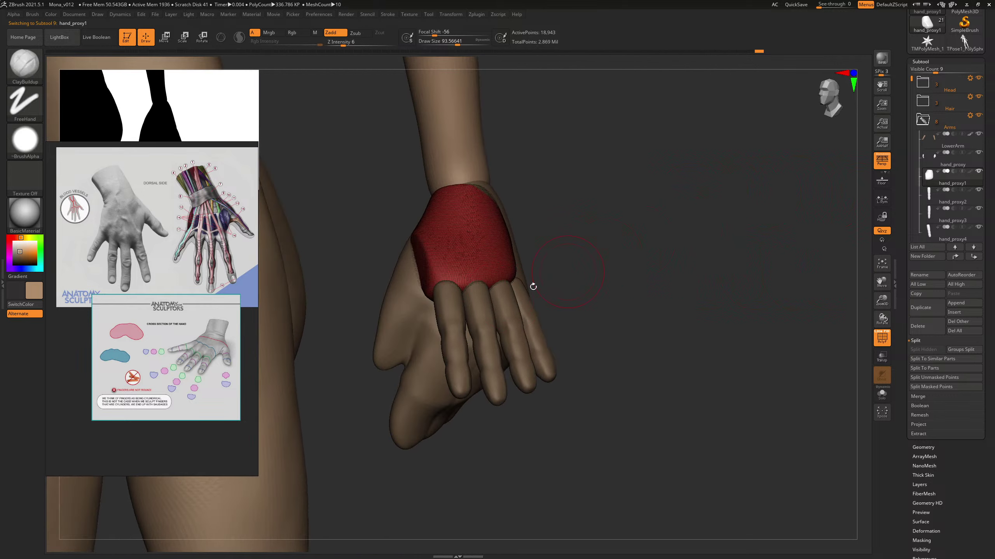
# Step: Duplicate the index finger toward the thumb side of the hand and split the unmasked copy into its own subtool
pyautogui.keyDown('alt'); pyautogui.click(449, 331); pyautogui.keyUp('alt')
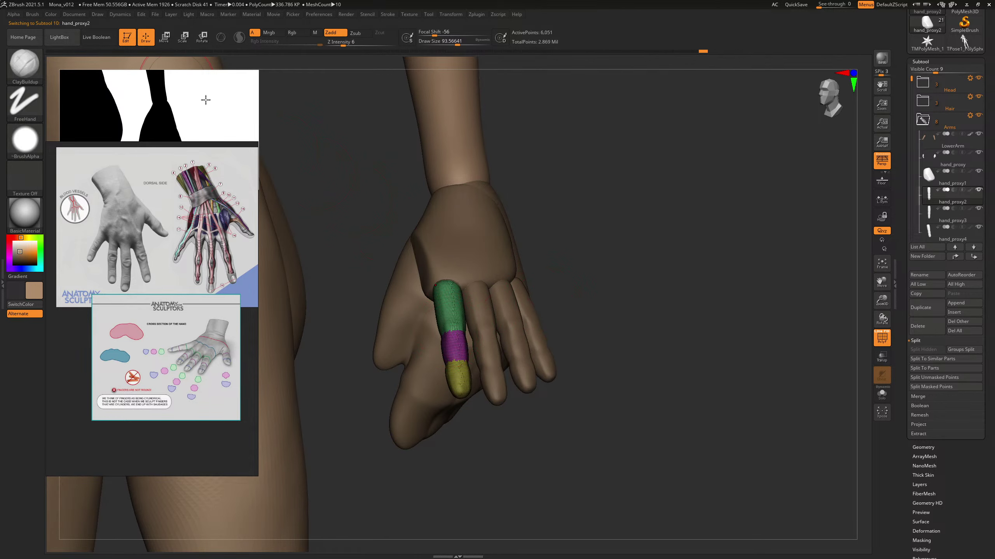
pyautogui.press('w')
pyautogui.keyDown('ctrl'); pyautogui.moveTo(485, 332); pyautogui.dragTo(439, 327); pyautogui.keyUp('ctrl')
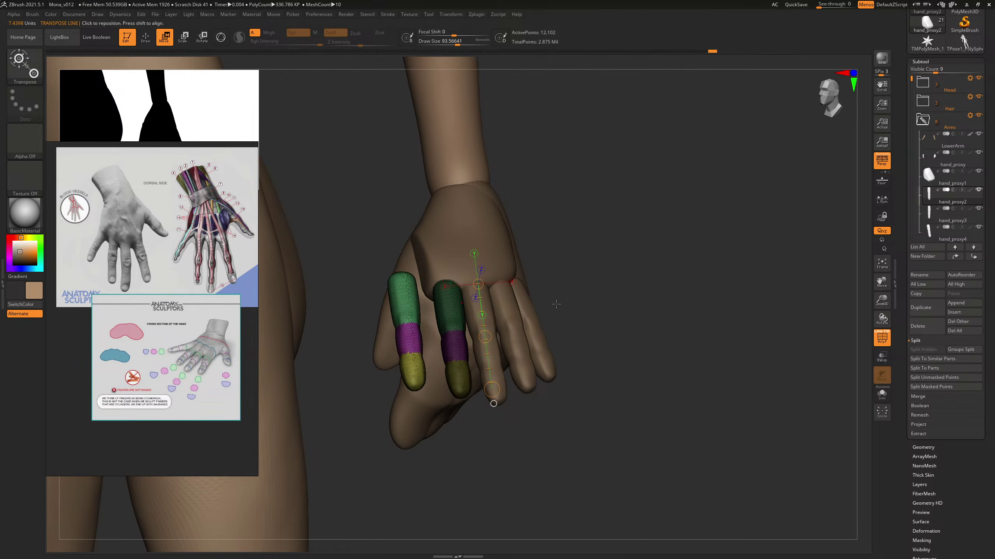
pyautogui.click(934, 378)
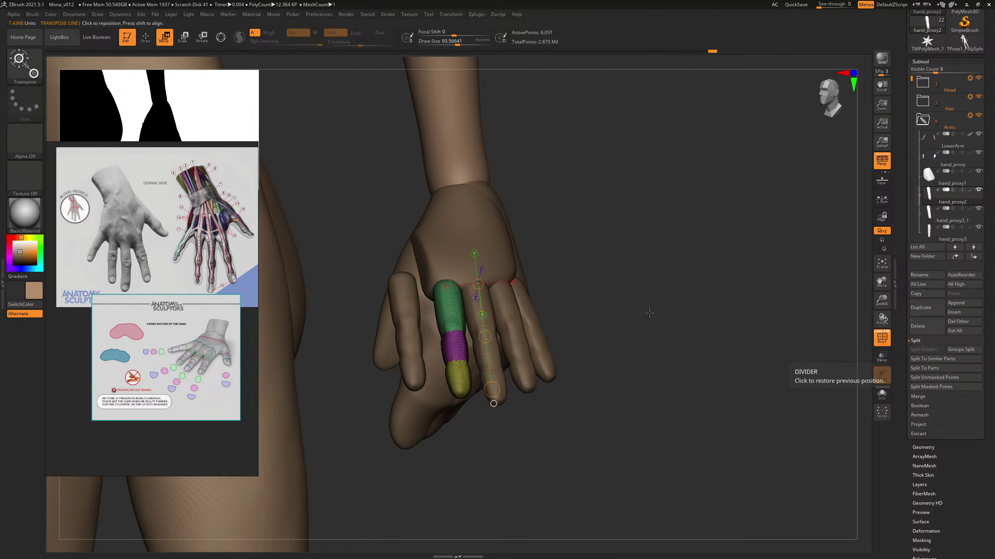
# Step: Select the new finger copy and rotate it outward from its base to form a thumb
pyautogui.moveTo(576, 262); pyautogui.dragTo(442, 323)
pyautogui.keyDown('alt'); pyautogui.click(418, 322); pyautogui.keyUp('alt')
pyautogui.keyDown('alt'); pyautogui.moveTo(586, 213); pyautogui.dragTo(589, 243); pyautogui.keyUp('alt')
pyautogui.press('r')
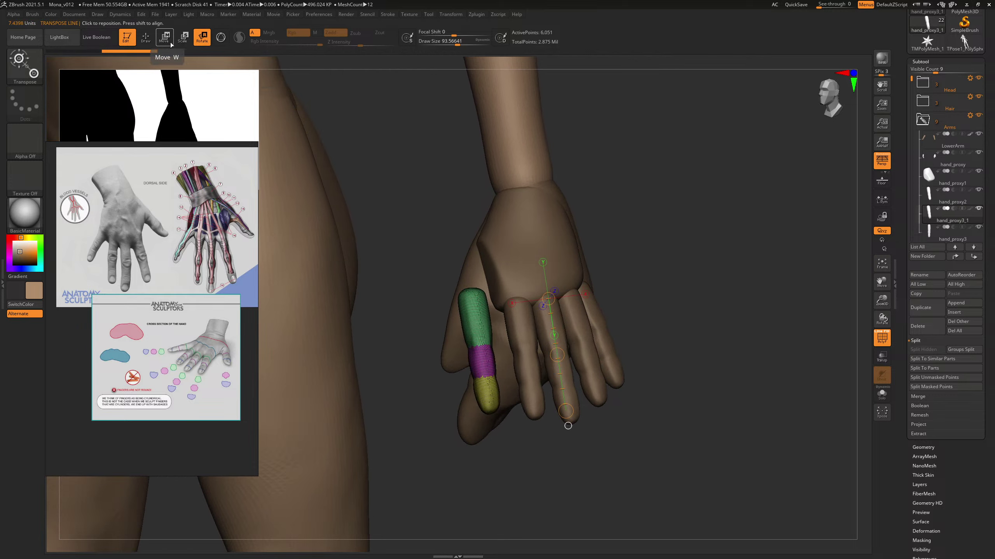
pyautogui.moveTo(475, 290)
pyautogui.mouseDown()
pyautogui.moveTo(500, 407)
pyautogui.moveTo(417, 390)
pyautogui.mouseUp()
pyautogui.moveTo(699, 250)
pyautogui.mouseDown()
pyautogui.moveTo(580, 251)
pyautogui.moveTo(688, 249)
pyautogui.mouseUp()
# Step: Try scaling the thumb along its length with Transpose Scale and undo the result
pyautogui.click(189, 43)
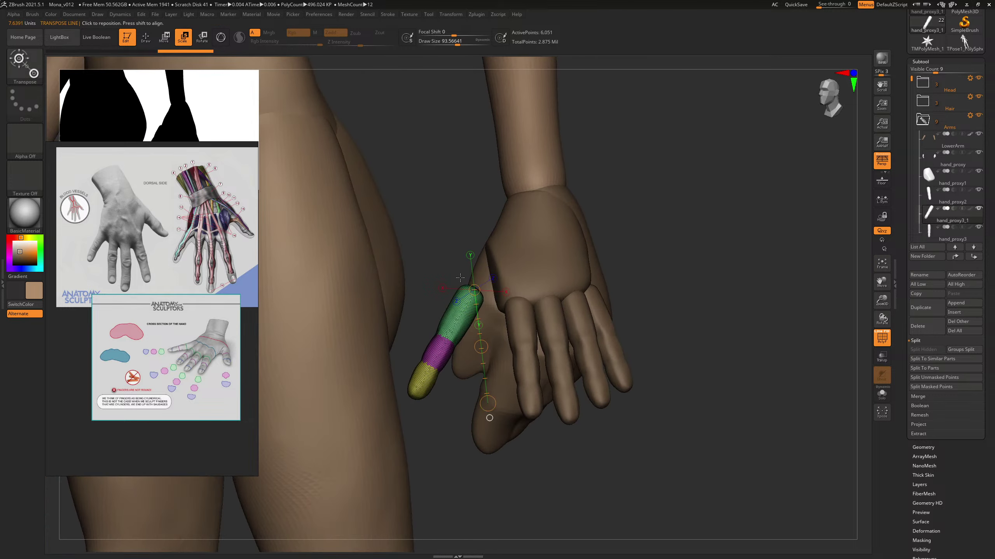
pyautogui.moveTo(466, 288)
pyautogui.mouseDown()
pyautogui.moveTo(338, 535)
pyautogui.moveTo(341, 551)
pyautogui.mouseUp()
pyautogui.moveTo(655, 216); pyautogui.dragTo(709, 221)
pyautogui.hotkey('ctrl', 'z')
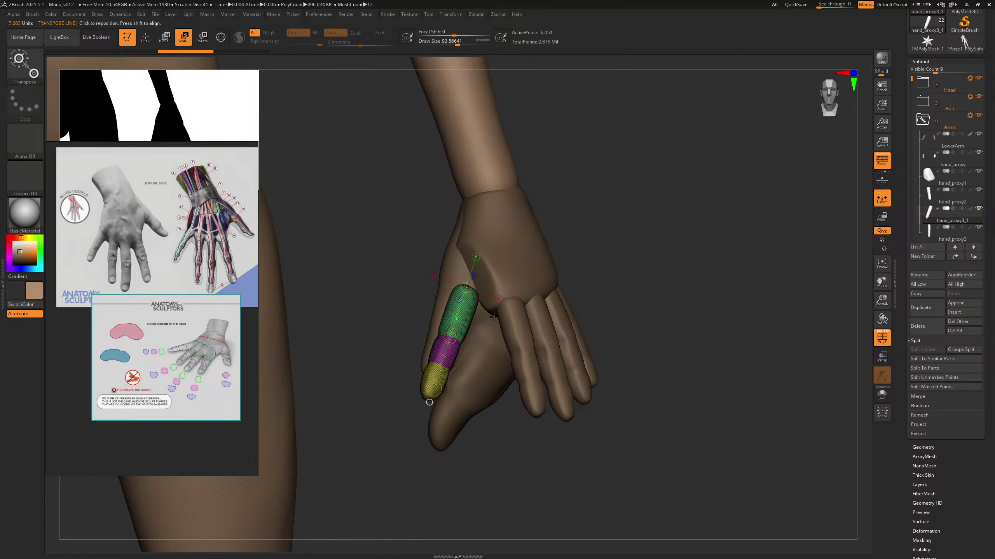
pyautogui.moveTo(437, 386); pyautogui.dragTo(428, 415)
pyautogui.moveTo(664, 267)
pyautogui.mouseDown()
pyautogui.moveTo(610, 271)
pyautogui.moveTo(660, 260)
pyautogui.mouseUp()
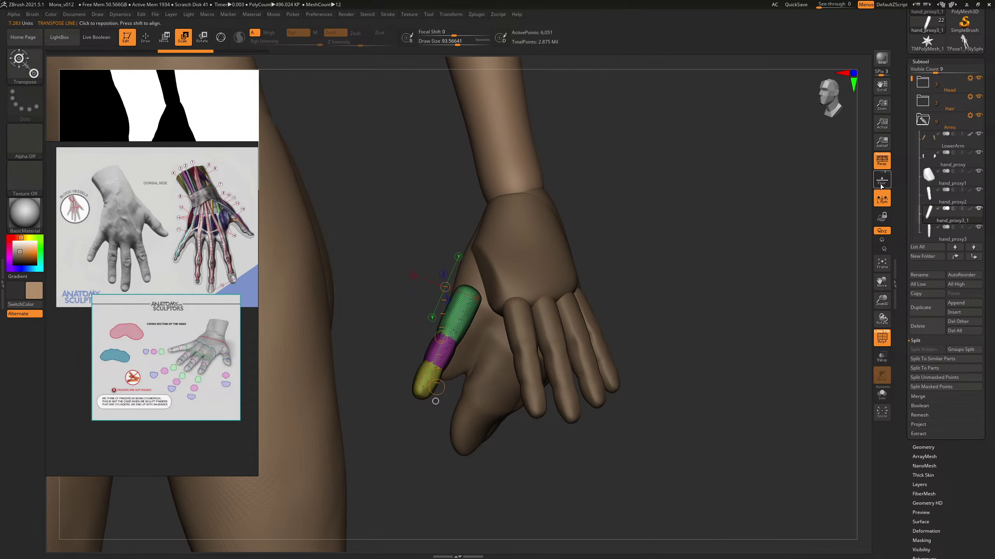
# Step: Scale the thumb with a transpose line along its length to make it thicker and larger than the other fingers
pyautogui.moveTo(469, 292); pyautogui.dragTo(420, 394)
pyautogui.moveTo(444, 343)
pyautogui.mouseDown()
pyautogui.moveTo(437, 370)
pyautogui.moveTo(461, 321)
pyautogui.mouseUp()
pyautogui.moveTo(537, 215); pyautogui.dragTo(440, 325)
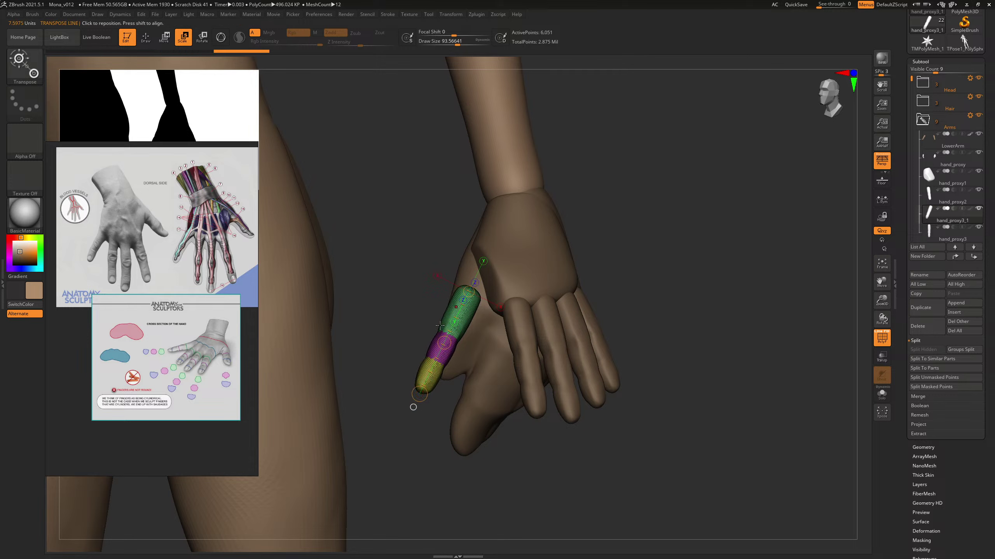
pyautogui.moveTo(418, 395); pyautogui.dragTo(424, 388)
pyautogui.moveTo(645, 222); pyautogui.dragTo(648, 177)
pyautogui.moveTo(409, 393); pyautogui.dragTo(404, 405)
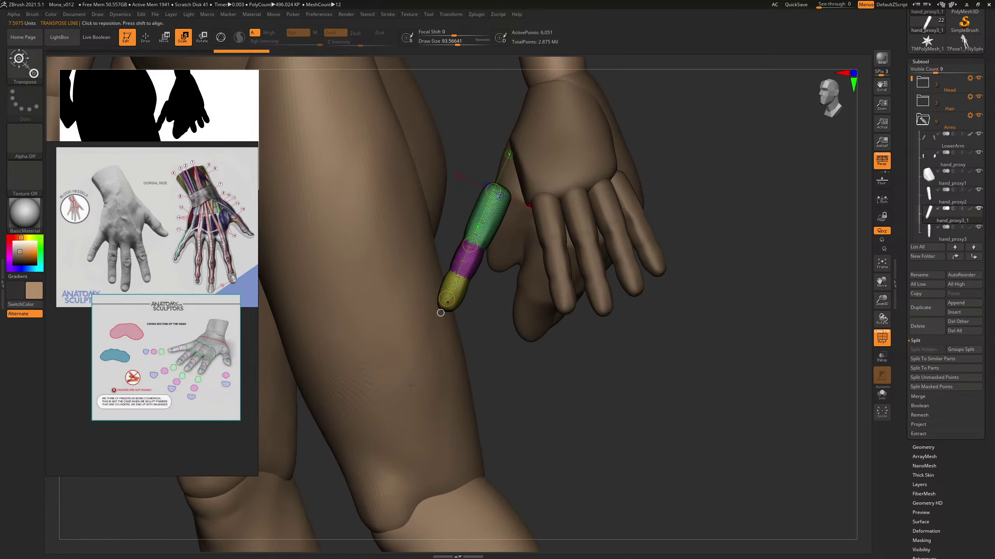
pyautogui.moveTo(445, 302); pyautogui.dragTo(408, 386)
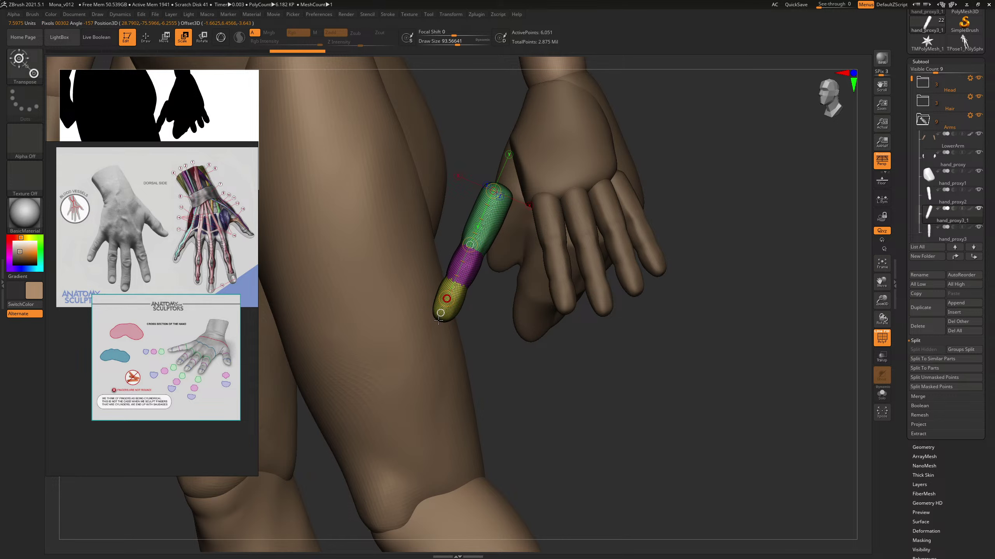
pyautogui.moveTo(423, 361); pyautogui.dragTo(422, 365)
pyautogui.moveTo(735, 167); pyautogui.dragTo(706, 242)
# Step: Move the thumb up along the side of the palm so its base sits near the wrist
pyautogui.press('w')
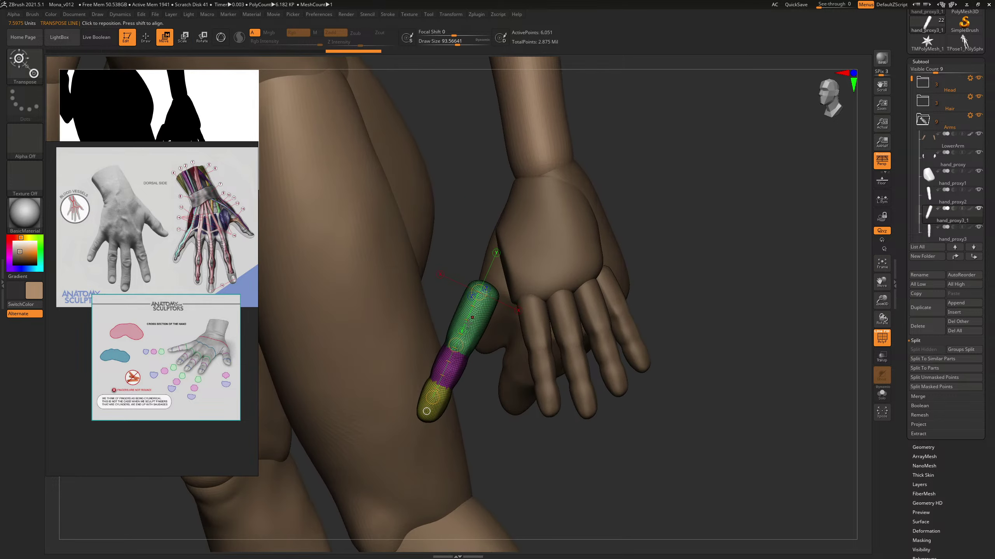
pyautogui.moveTo(455, 346); pyautogui.dragTo(492, 264)
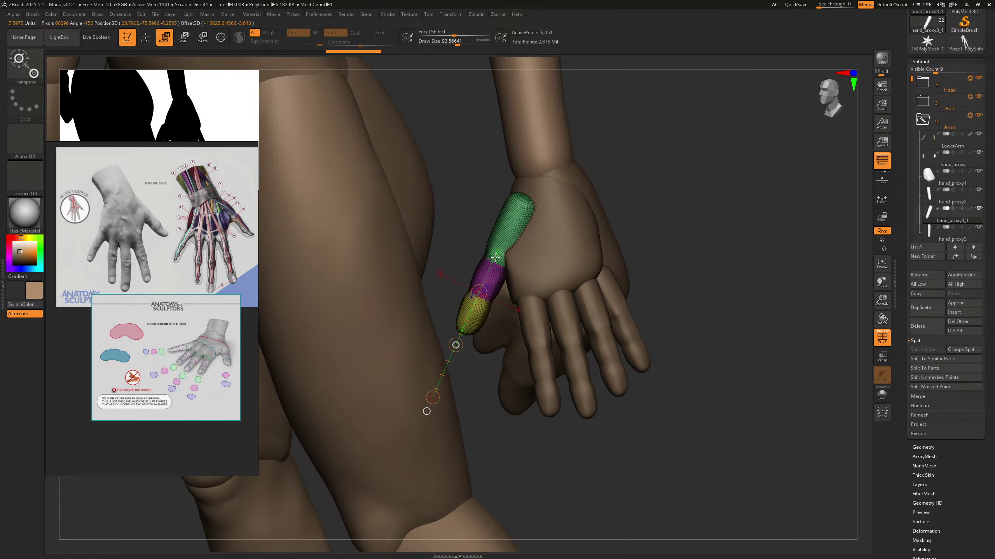
pyautogui.moveTo(716, 185); pyautogui.dragTo(525, 232)
pyautogui.moveTo(478, 346); pyautogui.dragTo(474, 349)
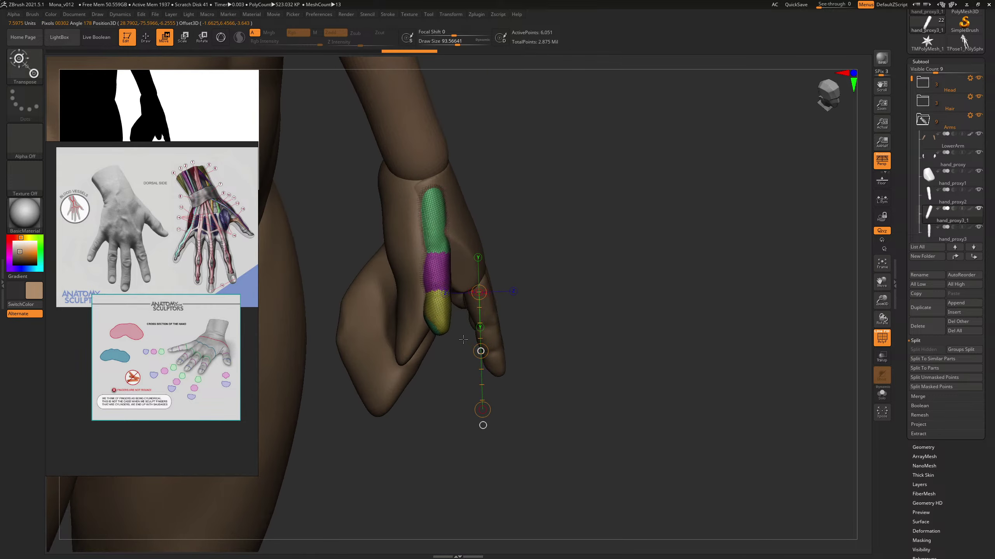
pyautogui.moveTo(611, 231); pyautogui.dragTo(626, 204)
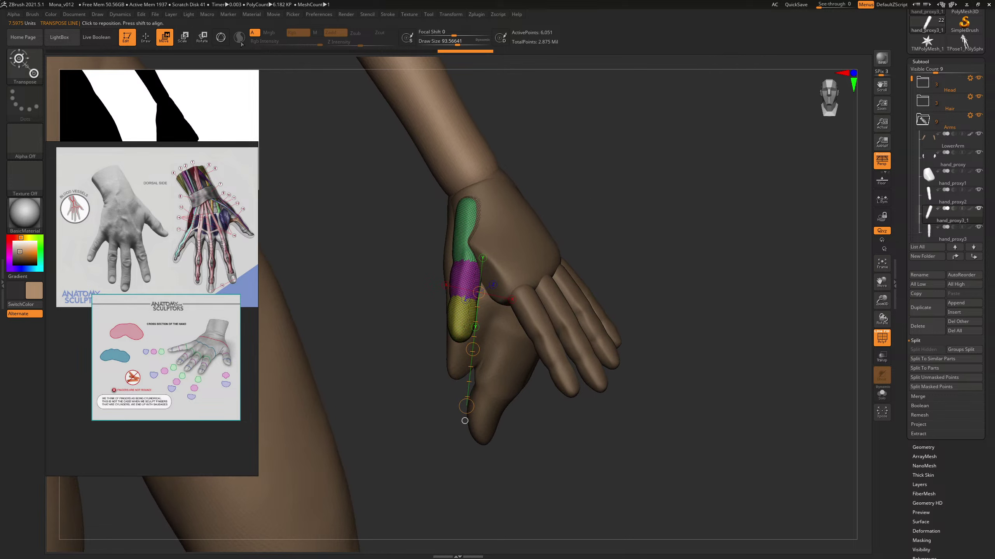
# Step: Rotate the thumb with a transpose line from its base to its tip to align it against the side of the palm
pyautogui.click(203, 40)
pyautogui.moveTo(470, 201); pyautogui.dragTo(462, 328)
pyautogui.moveTo(465, 265); pyautogui.dragTo(462, 235)
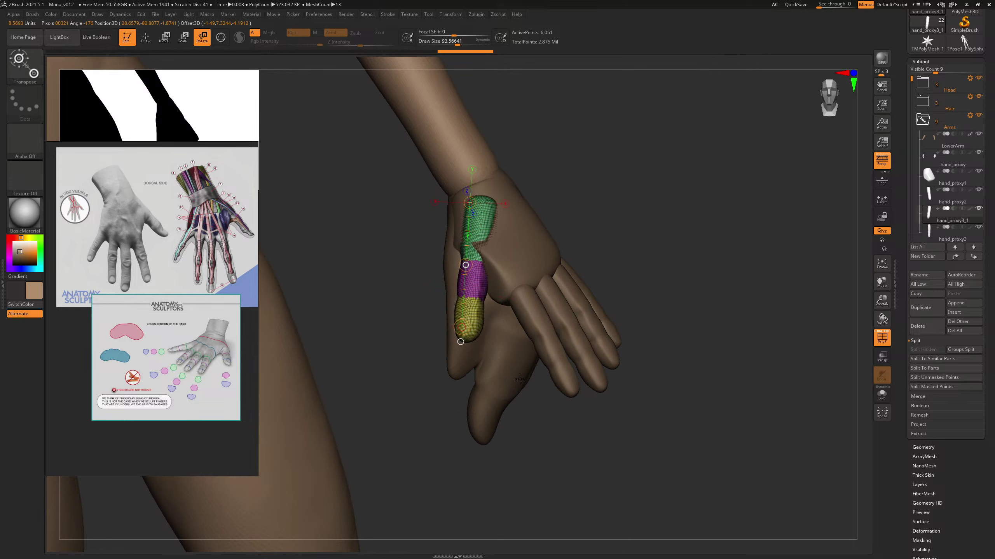
pyautogui.press('w')
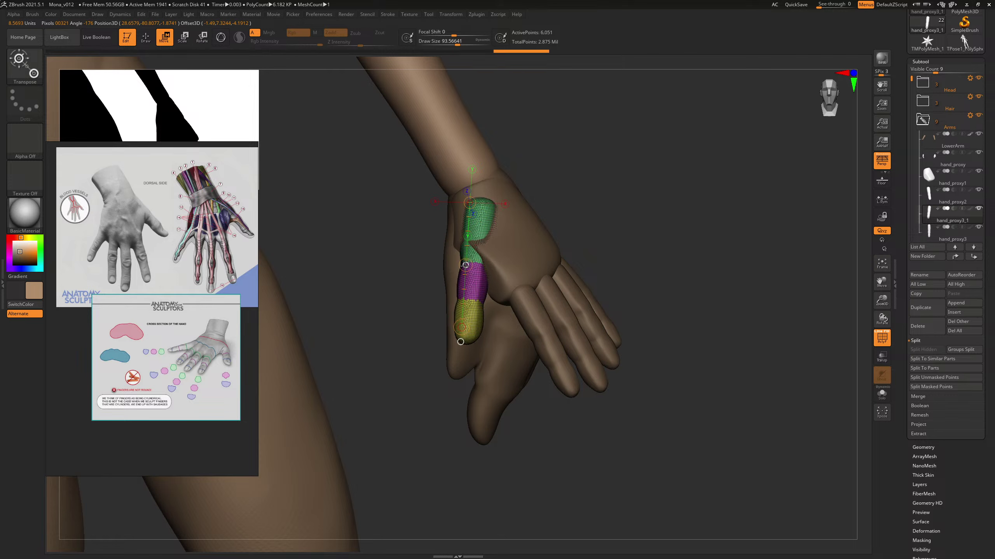
pyautogui.moveTo(615, 171); pyautogui.dragTo(568, 220)
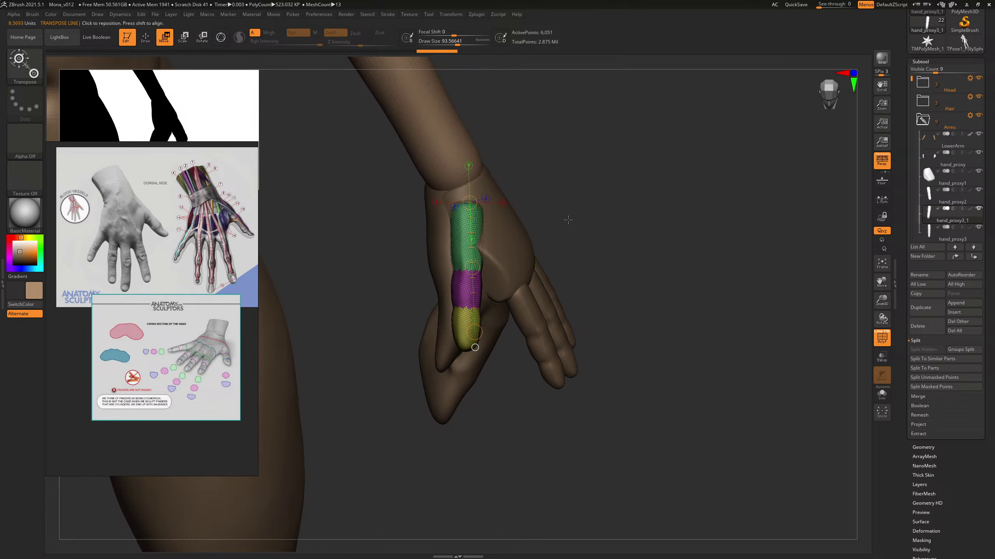
# Step: Nudge the thumb into its final position beside the palm and hide the old hand_proxy subtool
pyautogui.moveTo(472, 268); pyautogui.dragTo(471, 268)
pyautogui.moveTo(613, 185); pyautogui.dragTo(598, 153)
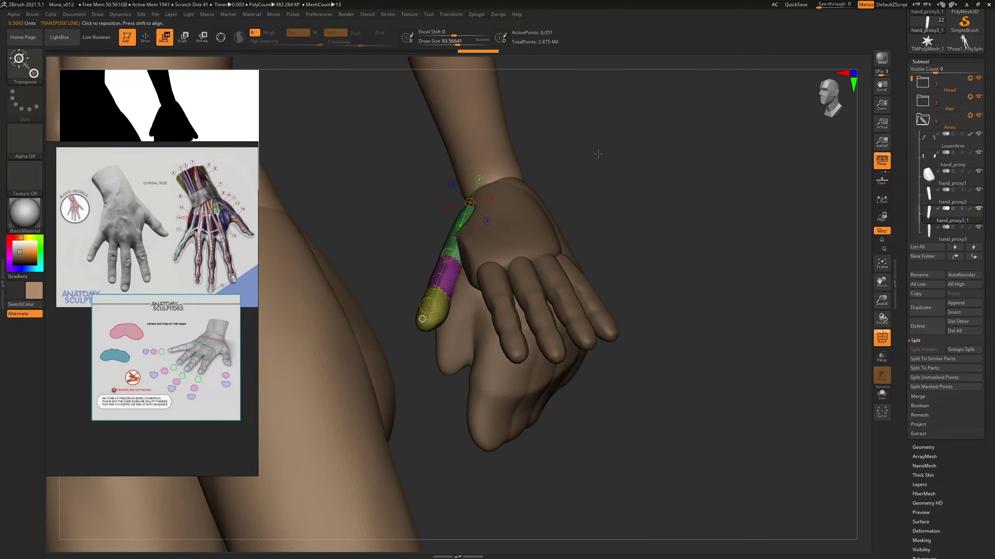
pyautogui.click(980, 154)
pyautogui.moveTo(634, 231); pyautogui.dragTo(568, 186, button='right')
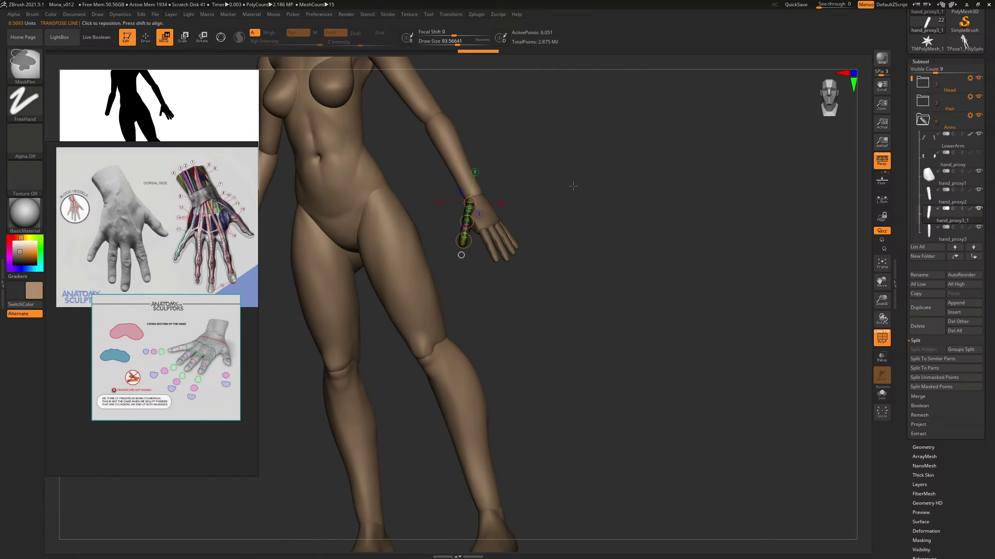
pyautogui.moveTo(630, 263)
pyautogui.mouseDown()
pyautogui.moveTo(617, 250)
pyautogui.moveTo(625, 237)
pyautogui.mouseUp()
# Step: Turn off the polygroup wireframe display, select the palm and reshape it around the thumb's base with the Move brush
pyautogui.press('q')
pyautogui.press('b')
pyautogui.press('c')
pyautogui.press('b')
pyautogui.hotkey('shift', 'f')
pyautogui.keyDown('alt'); pyautogui.moveTo(620, 216); pyautogui.dragTo(712, 334, button='right'); pyautogui.keyUp('alt')
pyautogui.moveTo(644, 238)
pyautogui.mouseDown(button='right')
pyautogui.moveTo(645, 180)
pyautogui.moveTo(624, 213)
pyautogui.moveTo(677, 234)
pyautogui.moveTo(634, 233)
pyautogui.mouseUp(button='right')
pyautogui.keyDown('alt'); pyautogui.click(495, 320); pyautogui.keyUp('alt')
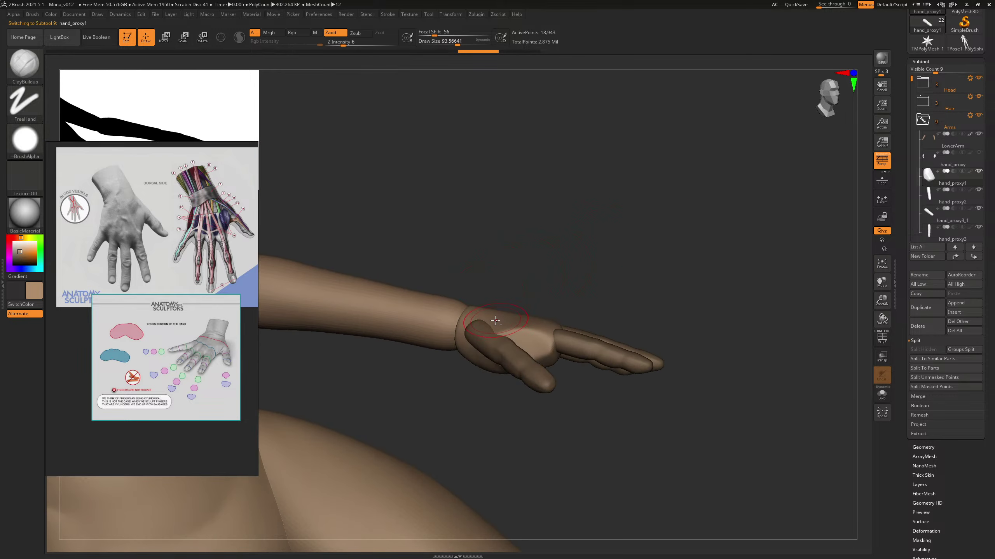
pyautogui.press('b')
pyautogui.press('m')
pyautogui.press('v')
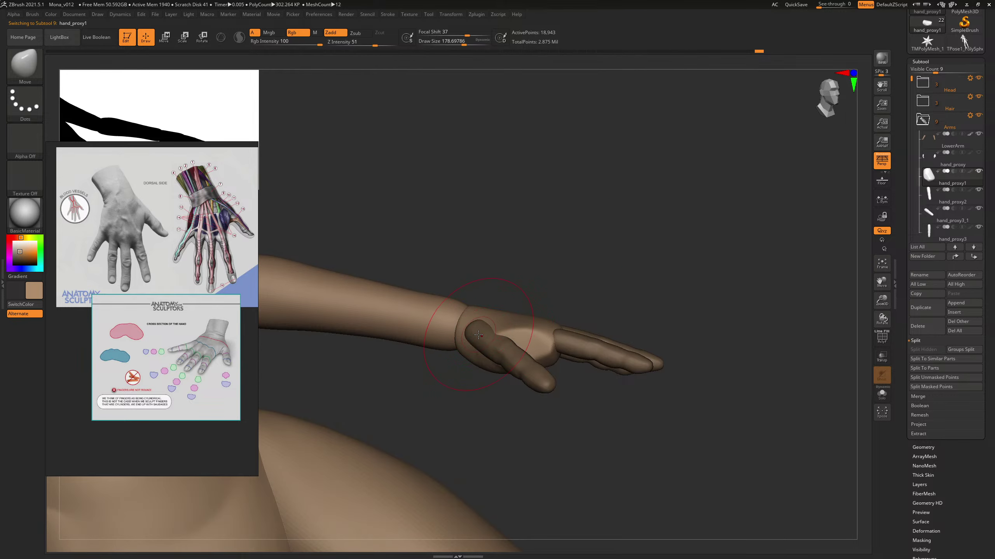
pyautogui.moveTo(516, 279)
pyautogui.mouseDown(button='right')
pyautogui.moveTo(513, 326)
pyautogui.moveTo(506, 309)
pyautogui.moveTo(517, 285)
pyautogui.moveTo(533, 341)
pyautogui.mouseUp(button='right')
# Step: Build up volume on the back of the hand, from the wrist to the knuckles, with the ClayBuildup brush
pyautogui.press('b')
pyautogui.press('c')
pyautogui.press('b')
pyautogui.press('s')
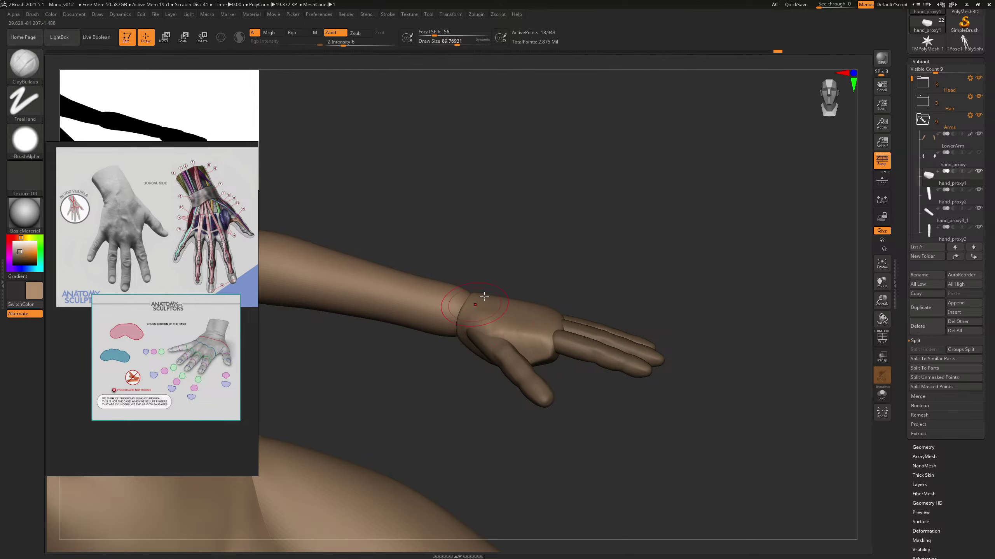
pyautogui.moveTo(484, 297); pyautogui.dragTo(502, 312, button='right')
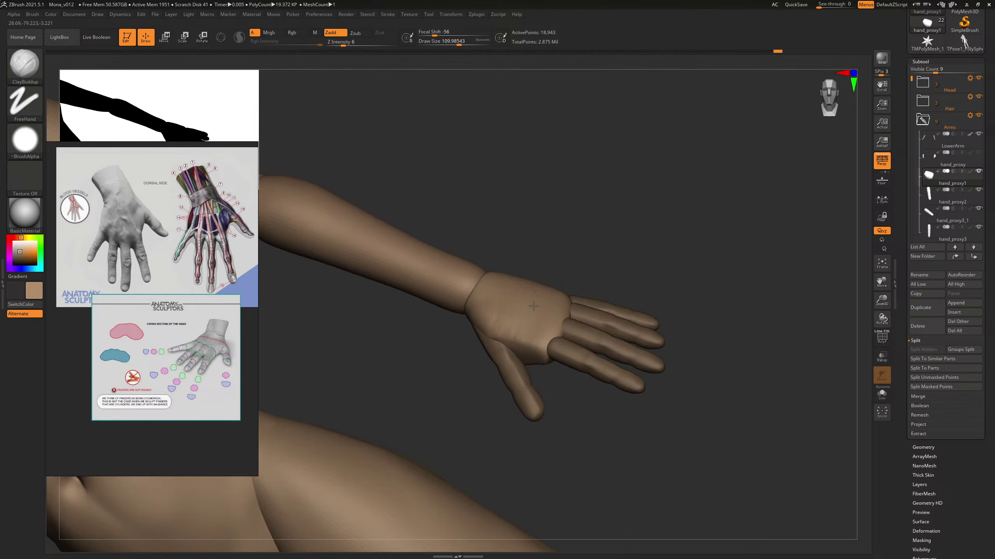
pyautogui.moveTo(490, 282)
pyautogui.mouseDown(button='right')
pyautogui.moveTo(568, 255)
pyautogui.moveTo(658, 194)
pyautogui.moveTo(719, 198)
pyautogui.moveTo(650, 256)
pyautogui.moveTo(664, 253)
pyautogui.moveTo(652, 254)
pyautogui.moveTo(657, 244)
pyautogui.moveTo(744, 344)
pyautogui.moveTo(540, 305)
pyautogui.mouseUp(button='right')
# Step: Build up the fleshy pads on the inner side of the palm with ClayBuildup and smooth them
pyautogui.press('s')
pyautogui.moveTo(506, 327); pyautogui.dragTo(505, 323)
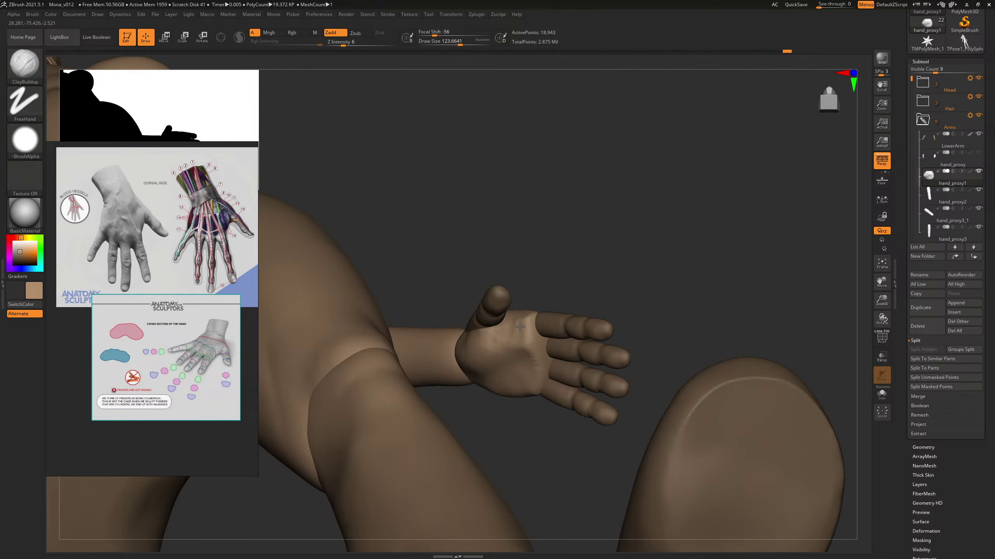
pyautogui.moveTo(593, 262); pyautogui.dragTo(600, 305)
pyautogui.moveTo(628, 269); pyautogui.dragTo(617, 242)
pyautogui.press('s')
pyautogui.moveTo(532, 345); pyautogui.dragTo(533, 362)
pyautogui.press('s')
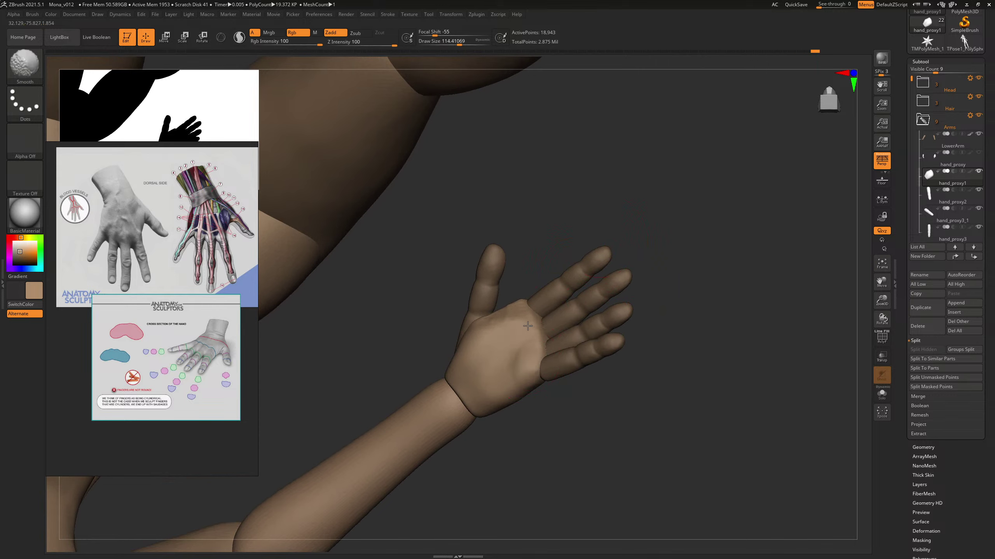
pyautogui.press('[')
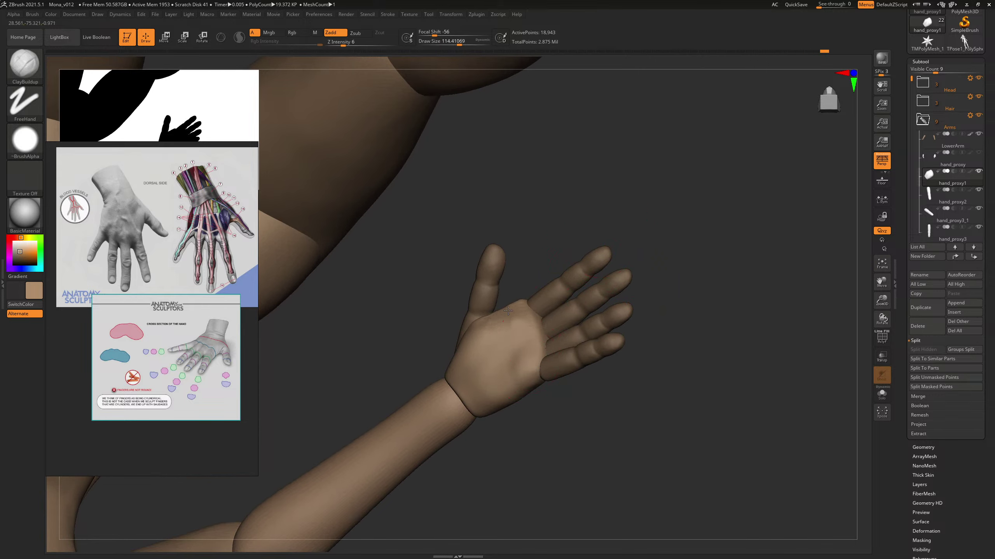
# Step: Fill out the palm beneath the fingers and along the thumb side toward the wrist with ClayBuildup
pyautogui.moveTo(531, 268); pyautogui.dragTo(554, 231)
pyautogui.press('[')
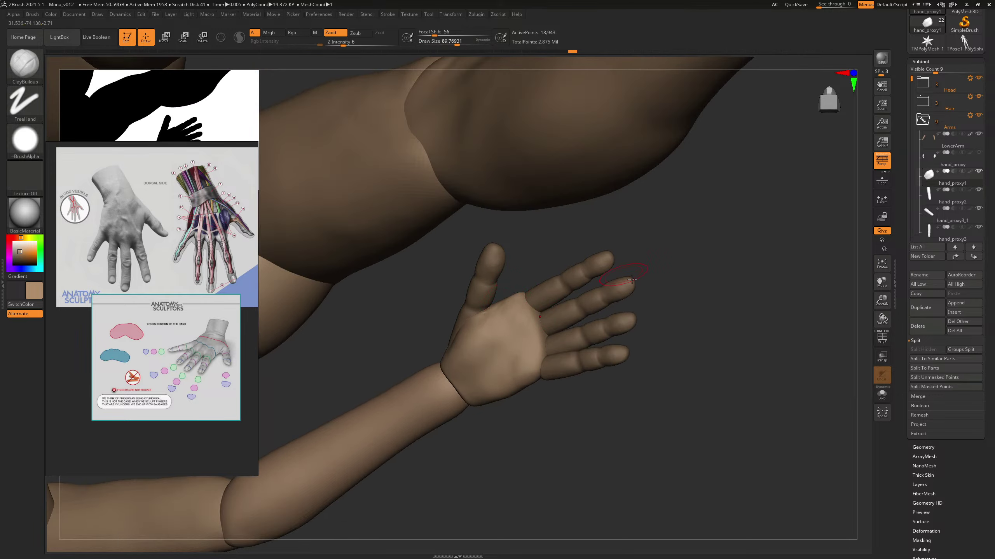
pyautogui.moveTo(518, 297); pyautogui.dragTo(564, 316, button='right')
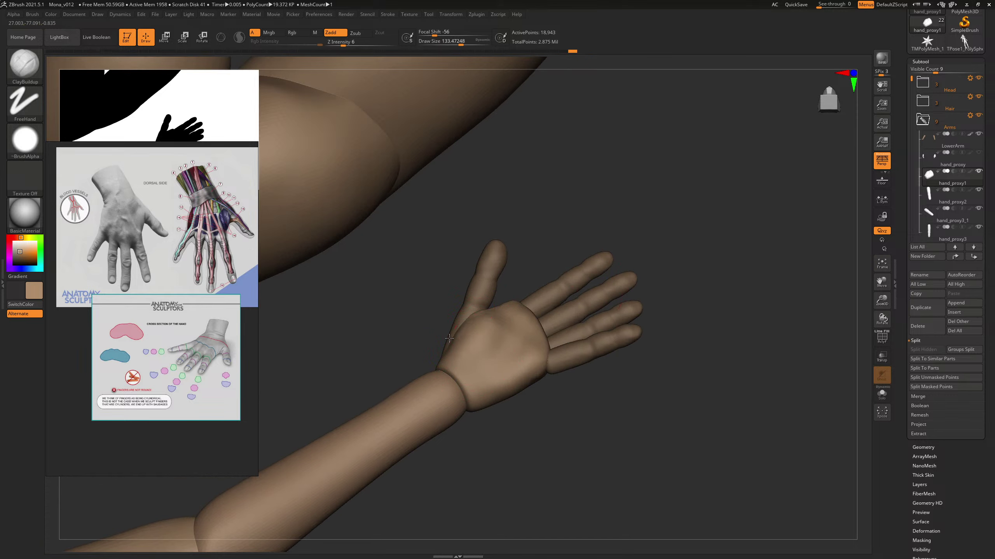
pyautogui.moveTo(429, 322)
pyautogui.mouseDown(button='right')
pyautogui.moveTo(437, 344)
pyautogui.moveTo(464, 345)
pyautogui.mouseUp(button='right')
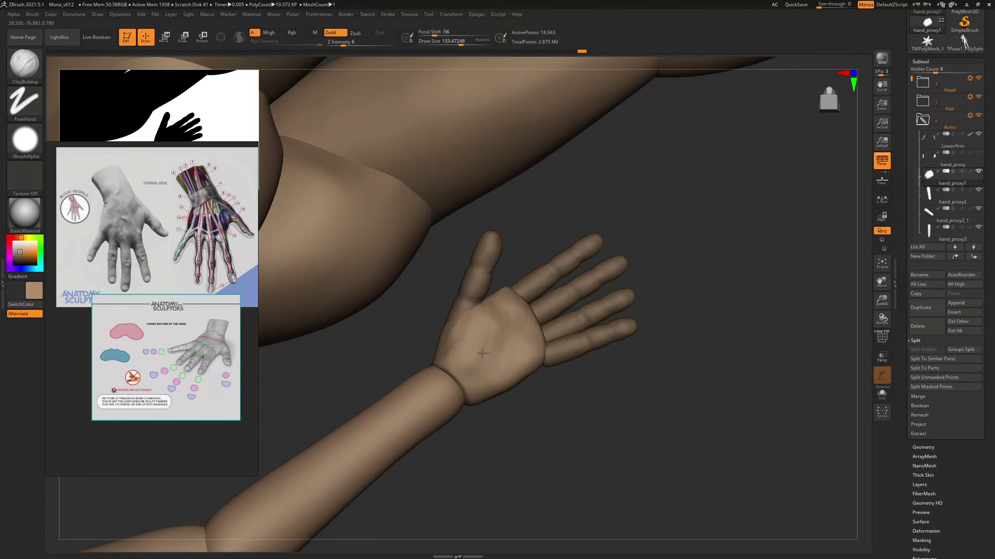
# Step: Select the little finger and scale it slightly shorter using a transpose line from its base to its tip
pyautogui.moveTo(470, 347); pyautogui.dragTo(724, 330, button='right')
pyautogui.hotkey('shift', 'f')
pyautogui.press('f')
pyautogui.press('w')
pyautogui.keyDown('alt'); pyautogui.click(520, 383); pyautogui.keyUp('alt')
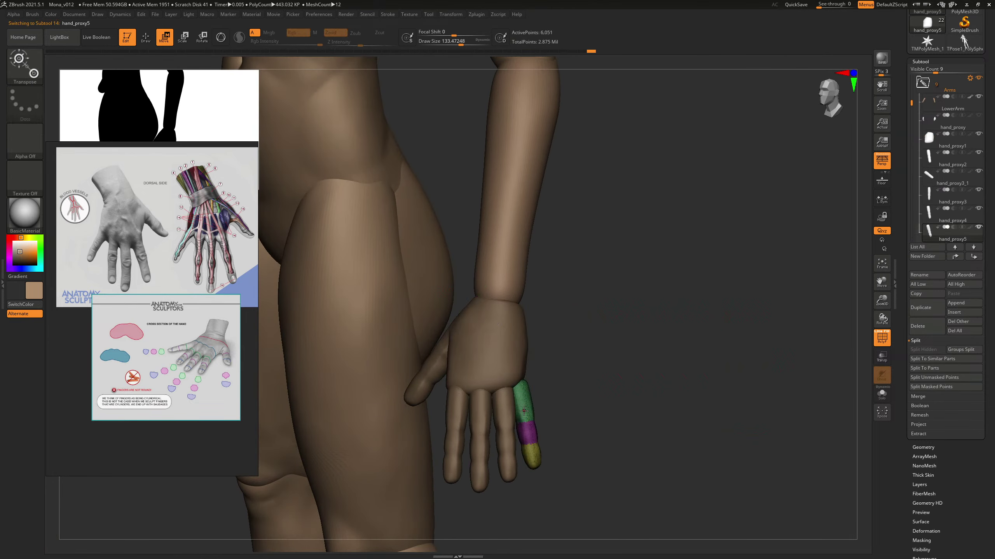
pyautogui.moveTo(521, 383); pyautogui.dragTo(534, 453)
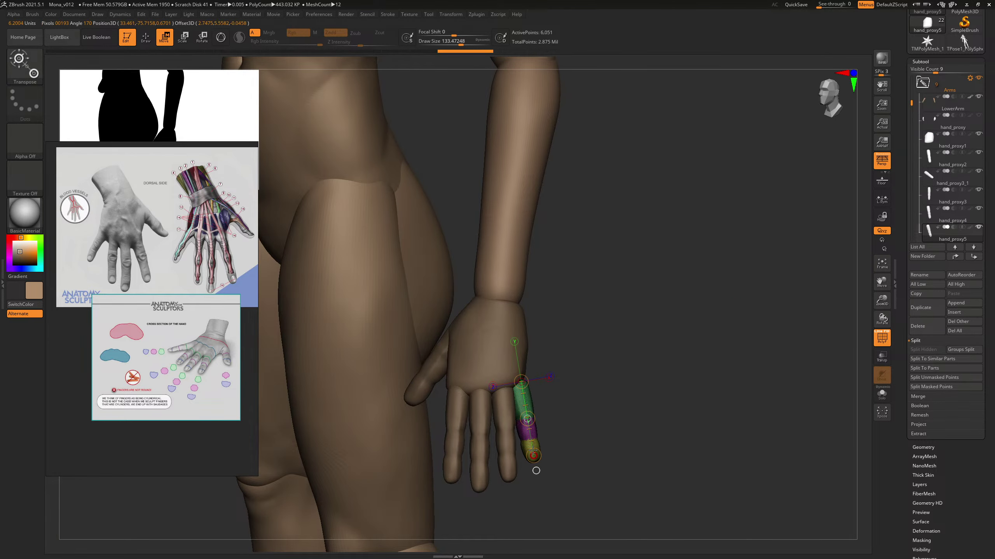
pyautogui.click(201, 39)
pyautogui.click(182, 37)
pyautogui.moveTo(531, 453); pyautogui.dragTo(534, 423)
pyautogui.press('w')
pyautogui.moveTo(622, 368); pyautogui.dragTo(646, 388)
pyautogui.moveTo(588, 375); pyautogui.dragTo(603, 379)
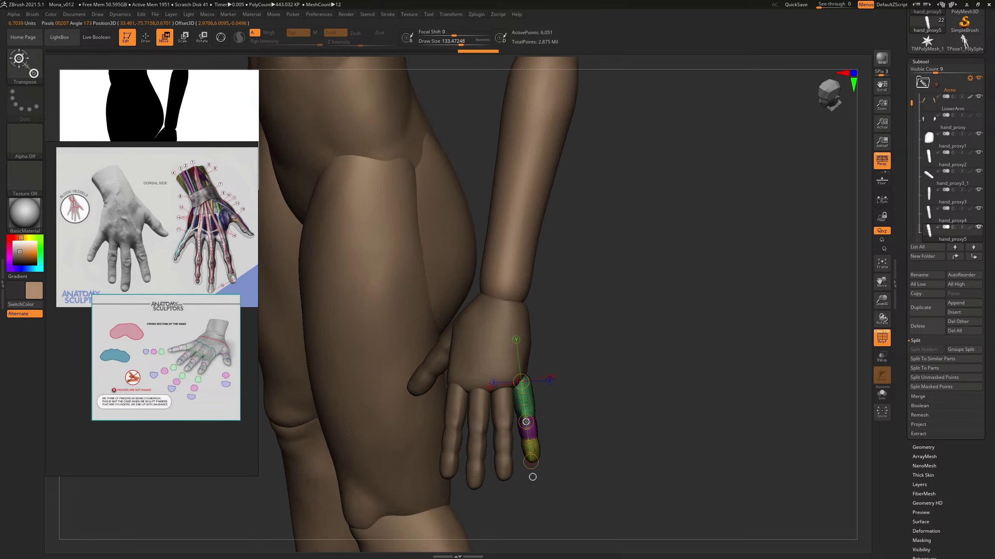
# Step: Select the palm and adjust its outer corner above the little finger with the Move brush
pyautogui.keyDown('alt'); pyautogui.click(488, 345); pyautogui.keyUp('alt')
pyautogui.press('q')
pyautogui.press('b')
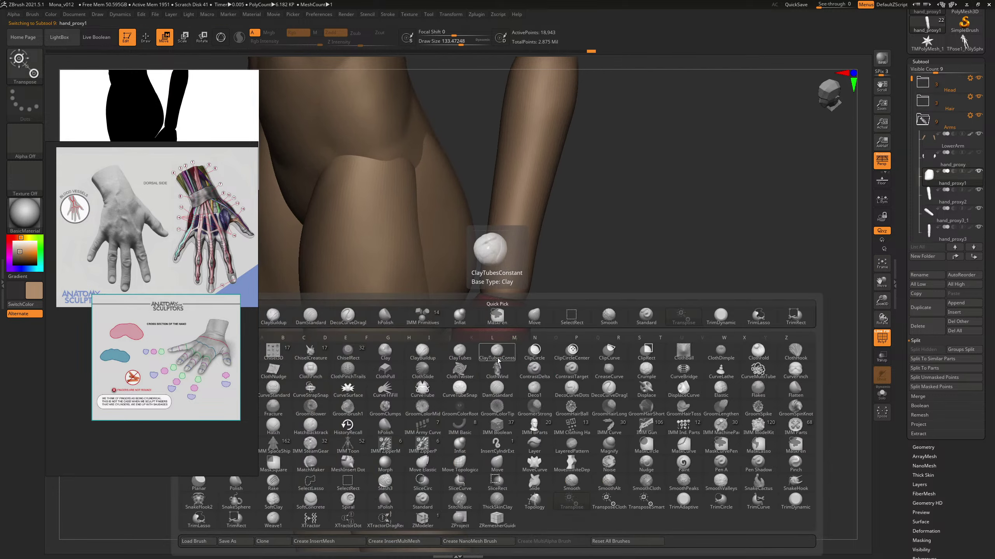
pyautogui.press('m')
pyautogui.press('v')
pyautogui.press('s')
pyautogui.moveTo(526, 385); pyautogui.dragTo(529, 346)
pyautogui.press('s')
pyautogui.moveTo(529, 345); pyautogui.dragTo(530, 346)
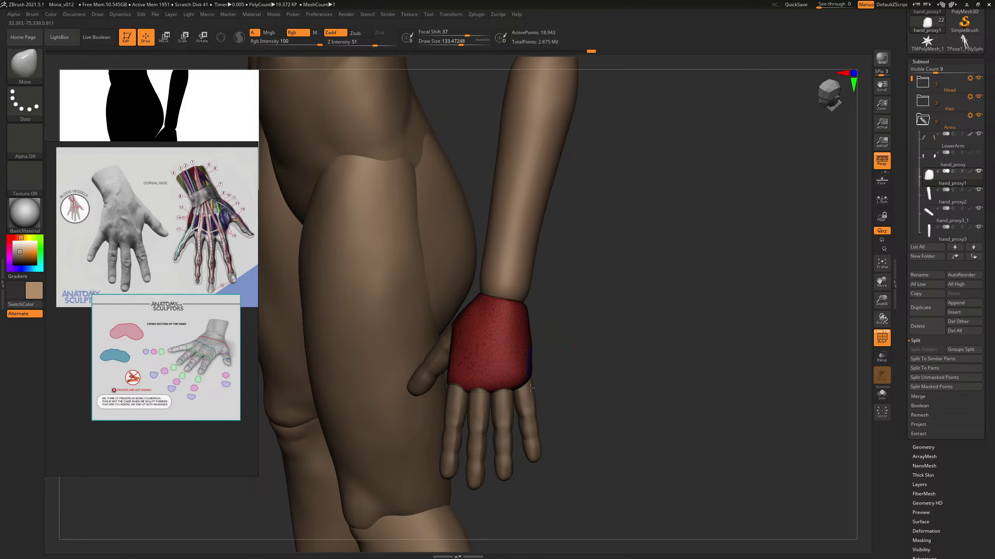
# Step: Turn off the wireframe display and shape the palm's knuckle edge into an arch following the fingers with the Move brush
pyautogui.moveTo(606, 339)
pyautogui.keyDown('alt'); pyautogui.mouseDown()
pyautogui.moveTo(593, 332)
pyautogui.moveTo(620, 320)
pyautogui.moveTo(568, 307)
pyautogui.moveTo(568, 315)
pyautogui.mouseUp(); pyautogui.keyUp('alt')
pyautogui.hotkey('shift', 'f')
pyautogui.moveTo(491, 348)
pyautogui.mouseDown()
pyautogui.moveTo(603, 295)
pyautogui.moveTo(665, 329)
pyautogui.moveTo(635, 267)
pyautogui.moveTo(618, 289)
pyautogui.mouseUp()
pyautogui.press('b')
pyautogui.press('m')
pyautogui.press('v')
pyautogui.press(']')
pyautogui.press(']')
pyautogui.moveTo(483, 382); pyautogui.dragTo(482, 383)
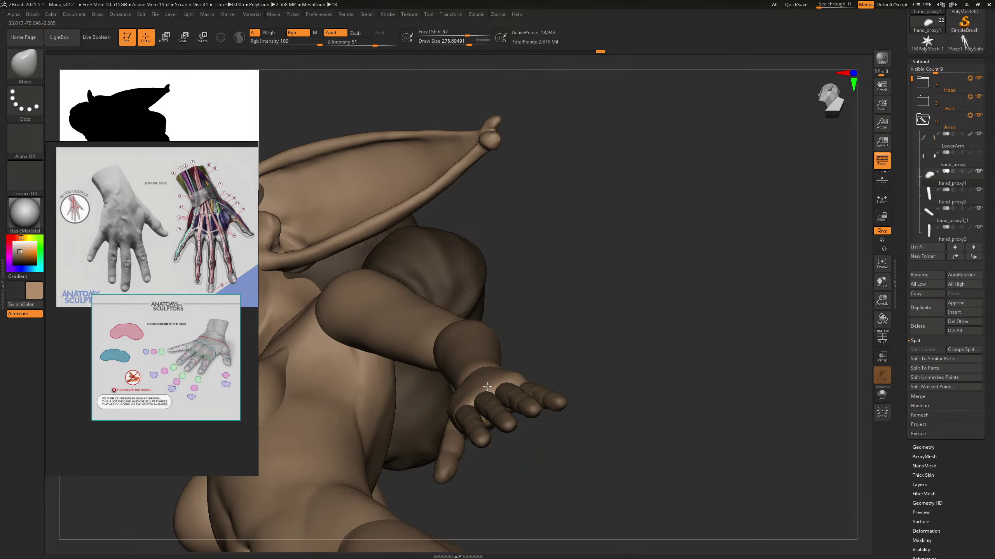
pyautogui.moveTo(618, 349); pyautogui.dragTo(587, 358)
pyautogui.press('[')
pyautogui.press('[')
pyautogui.moveTo(520, 374); pyautogui.dragTo(519, 372)
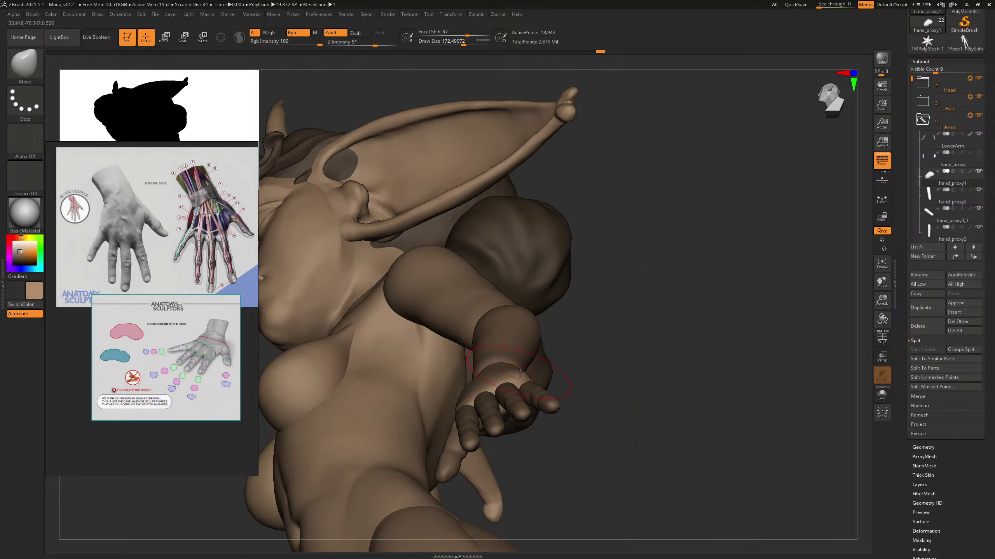
# Step: Carve the main crease lines across the inner palm with the DamStandard brush
pyautogui.moveTo(597, 308)
pyautogui.mouseDown()
pyautogui.moveTo(600, 335)
pyautogui.moveTo(584, 348)
pyautogui.moveTo(541, 325)
pyautogui.moveTo(715, 248)
pyautogui.moveTo(723, 222)
pyautogui.moveTo(715, 215)
pyautogui.moveTo(708, 242)
pyautogui.moveTo(695, 218)
pyautogui.moveTo(689, 240)
pyautogui.moveTo(665, 227)
pyautogui.mouseUp()
pyautogui.press('b')
pyautogui.press('d')
pyautogui.press('s')
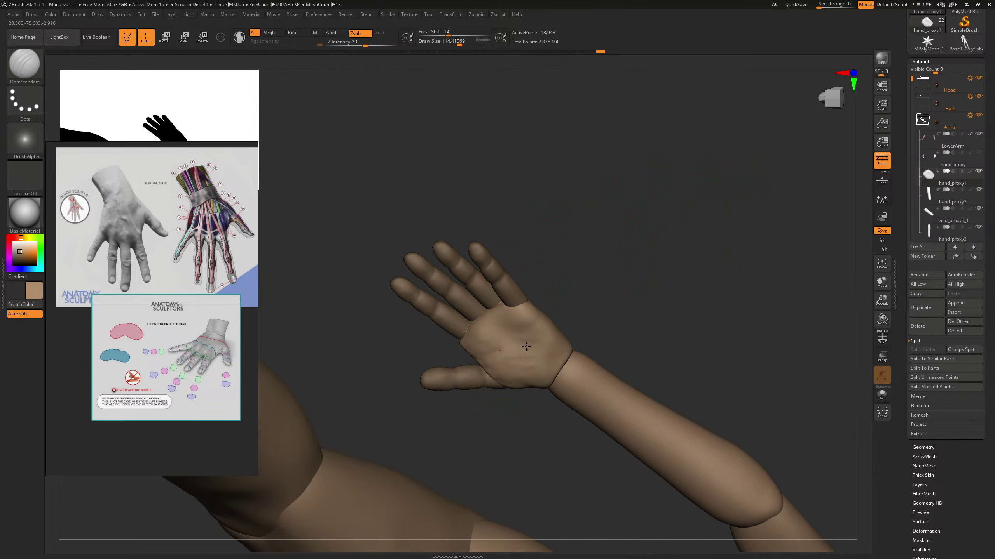
pyautogui.moveTo(599, 282)
pyautogui.mouseDown()
pyautogui.moveTo(589, 257)
pyautogui.moveTo(583, 293)
pyautogui.mouseUp()
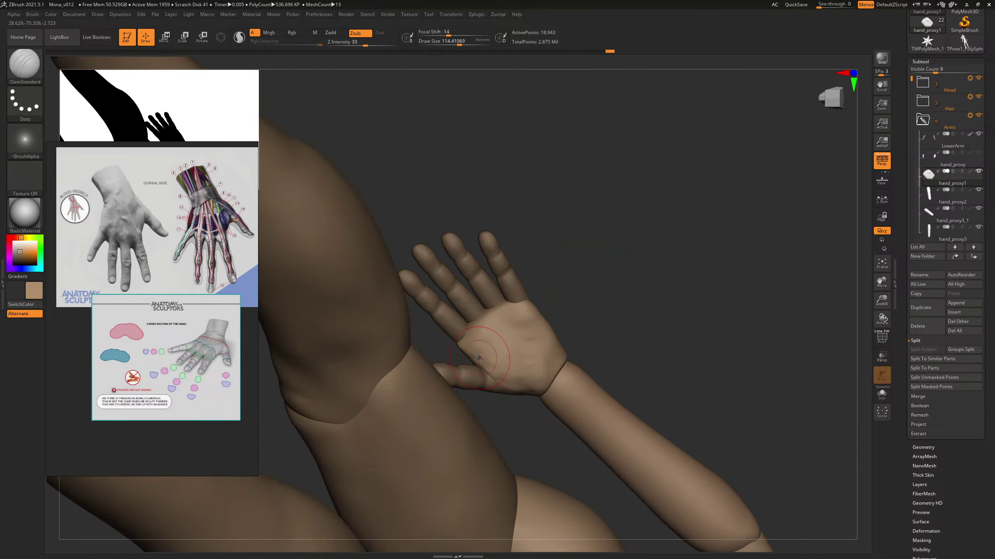
pyautogui.moveTo(543, 357); pyautogui.dragTo(547, 358)
pyautogui.moveTo(589, 268); pyautogui.dragTo(595, 282)
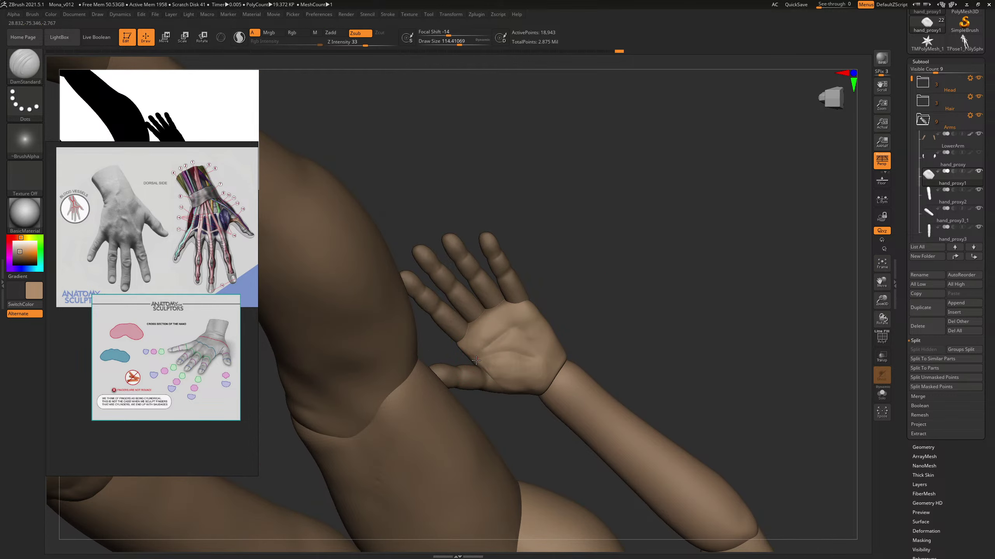
# Step: Refine the palm volumes around the creases using ClayBuildup with a smaller brush size, and check the hand against the full figure
pyautogui.moveTo(613, 243); pyautogui.dragTo(581, 289)
pyautogui.press('b')
pyautogui.press('c')
pyautogui.press('b')
pyautogui.press('[')
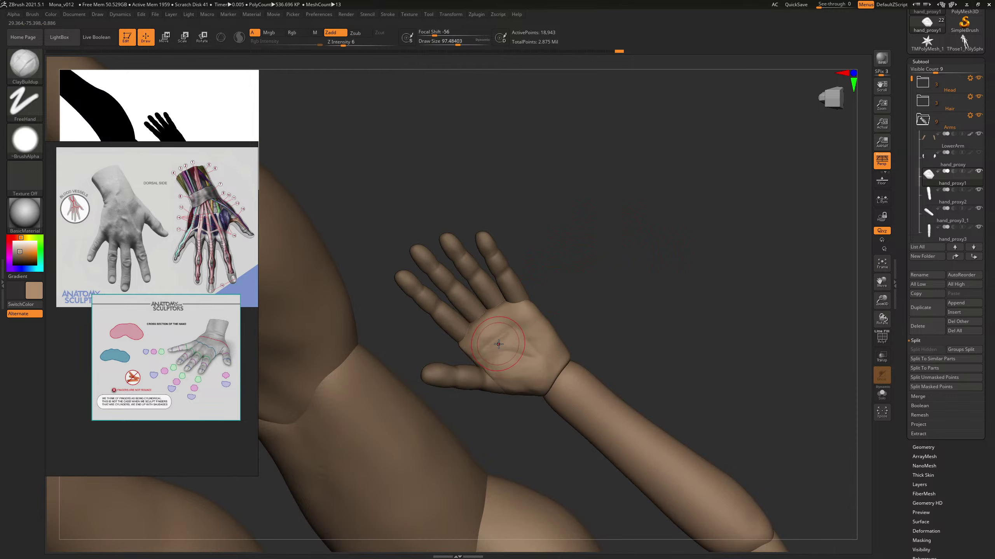
pyautogui.press('[')
pyautogui.moveTo(595, 196); pyautogui.dragTo(626, 360)
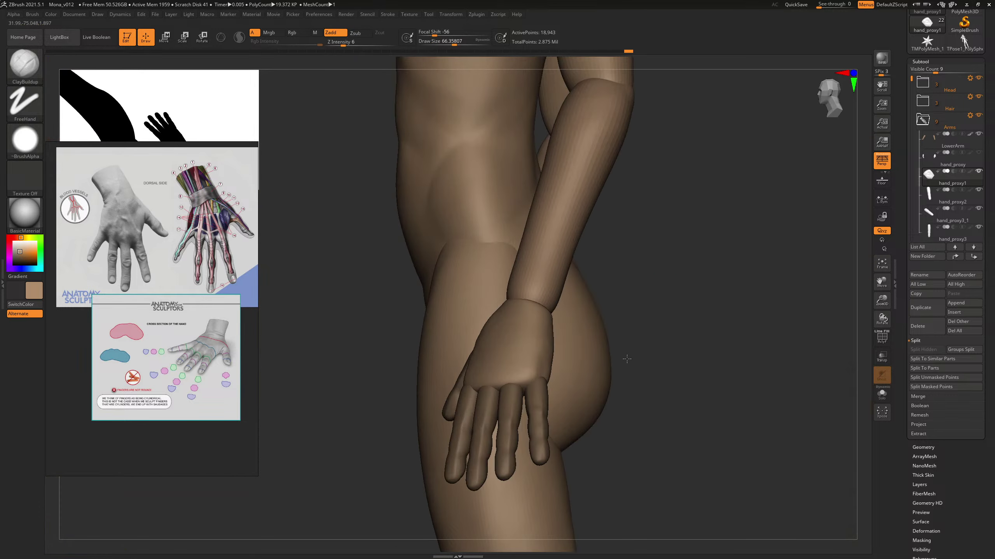
pyautogui.keyDown('alt'); pyautogui.moveTo(706, 315); pyautogui.dragTo(629, 339); pyautogui.keyUp('alt')
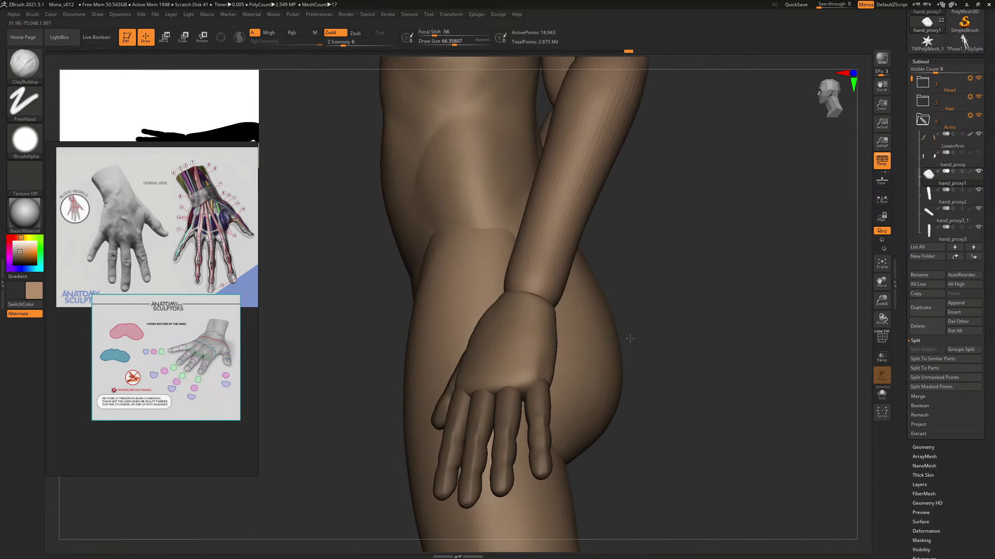
pyautogui.keyDown('alt'); pyautogui.moveTo(733, 316); pyautogui.dragTo(632, 272); pyautogui.keyUp('alt')
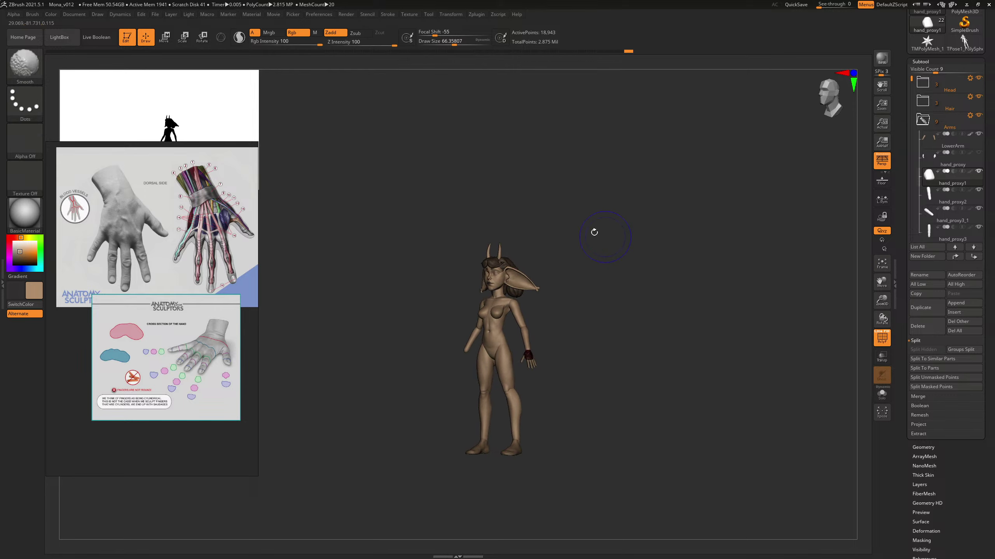
pyautogui.press('shift')
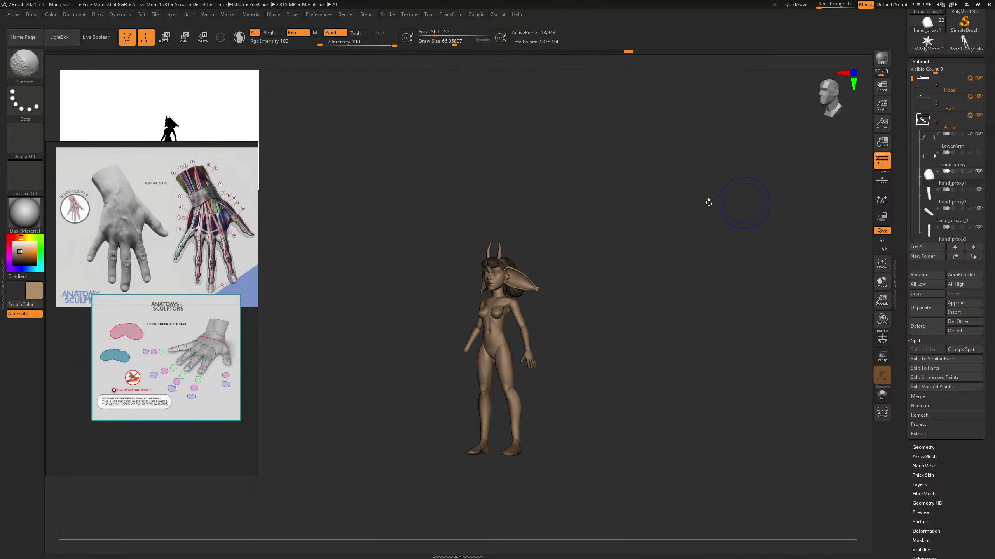
pyautogui.keyDown('alt'); pyautogui.moveTo(656, 240); pyautogui.dragTo(670, 376); pyautogui.keyUp('alt')
pyautogui.hotkey('shift', 'f')
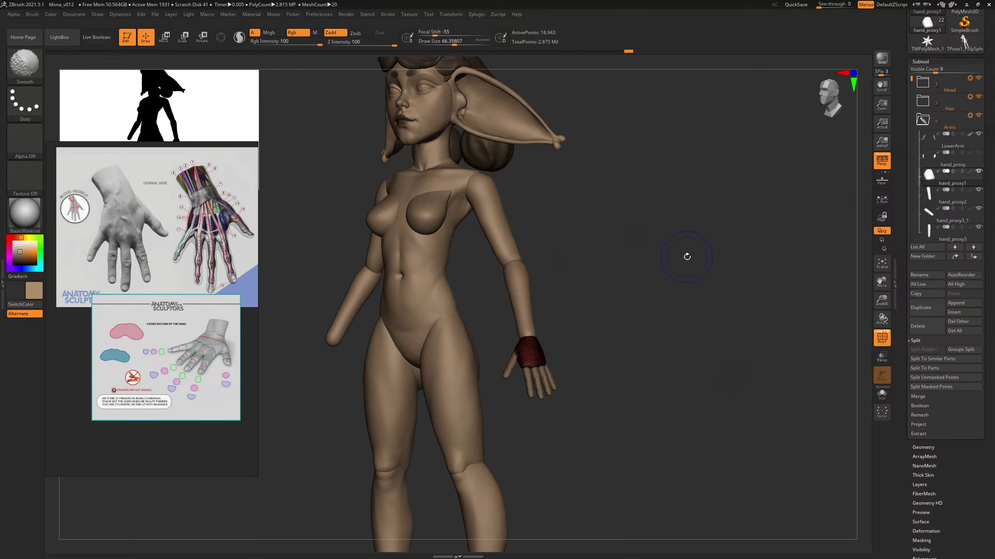
pyautogui.hotkey('shift', 'f')
pyautogui.hotkey('shift', 'f')
pyautogui.hotkey('shift', 'f')
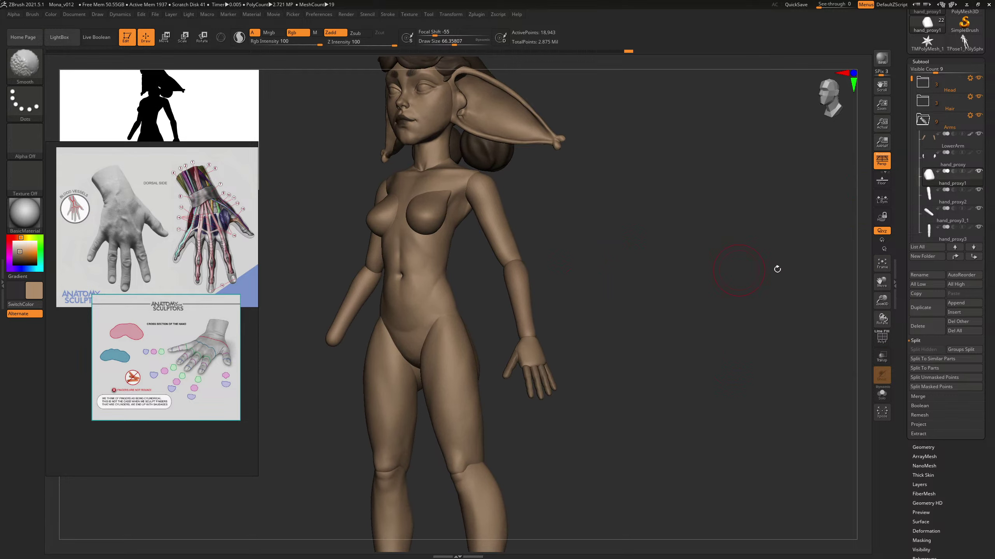
pyautogui.moveTo(926, 186)
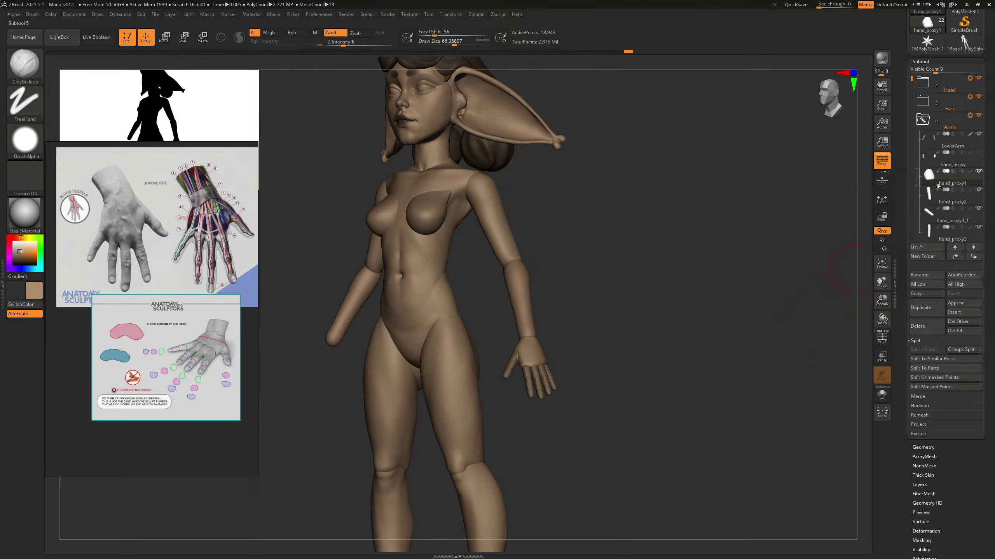
pyautogui.click(935, 448)
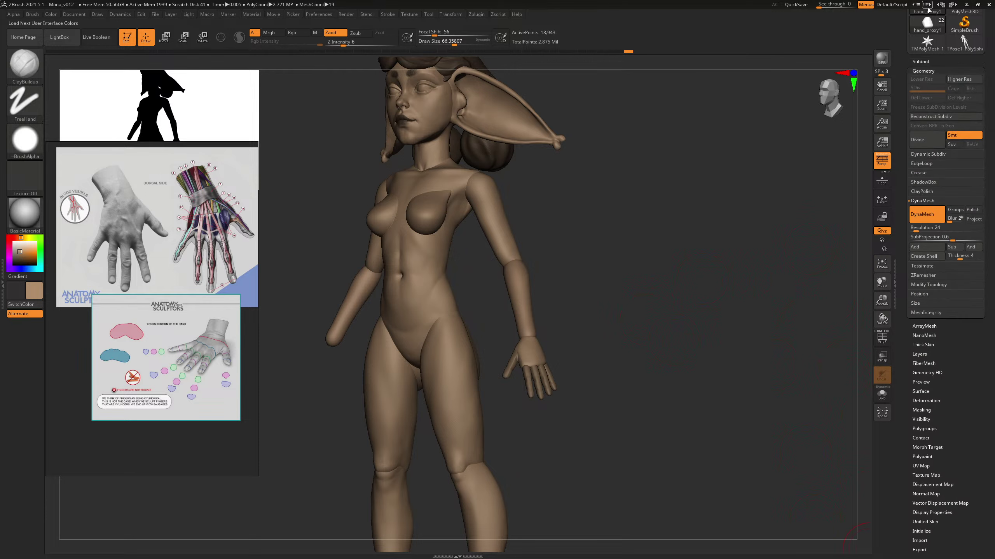
pyautogui.click(920, 61)
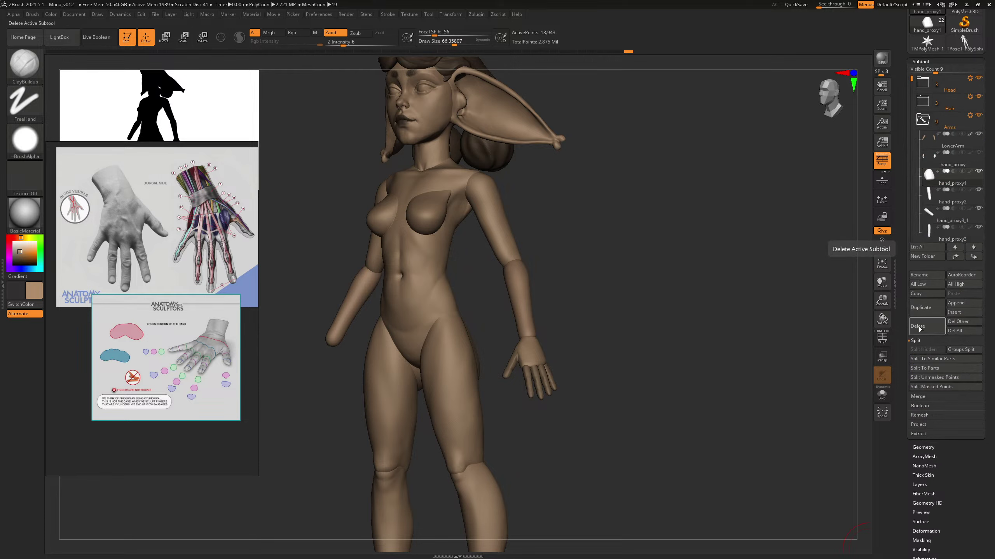
# Step: Save the project over Mona_v012.ZPR and save a new version as Mona_v013.ZPR
pyautogui.hotkey('ctrl', 's')
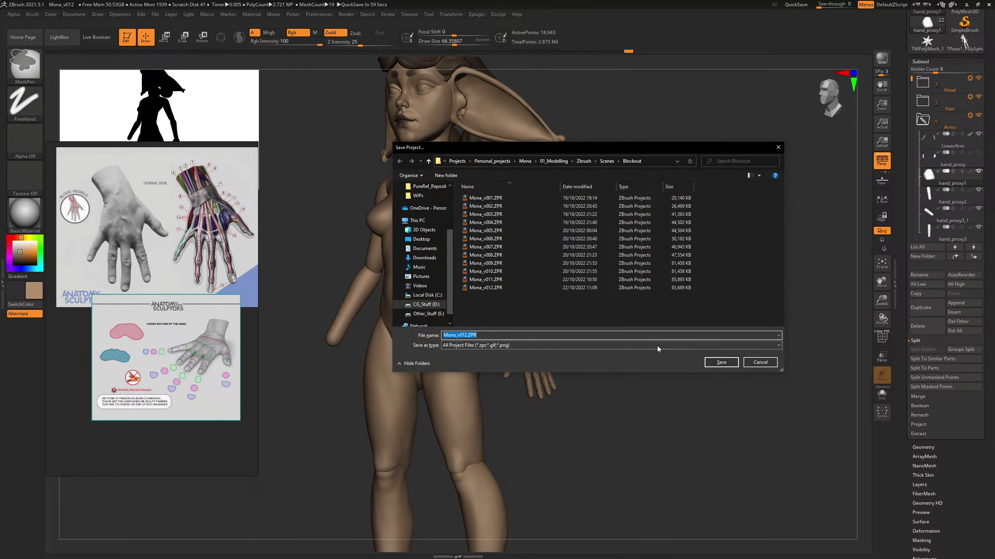
pyautogui.click(719, 362)
pyautogui.click(511, 276)
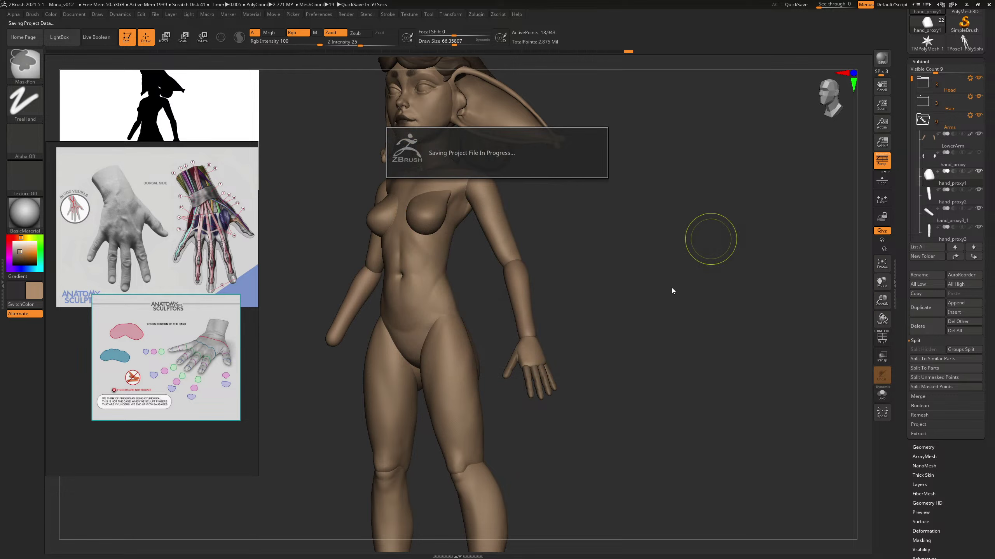
pyautogui.hotkey('ctrl', 's')
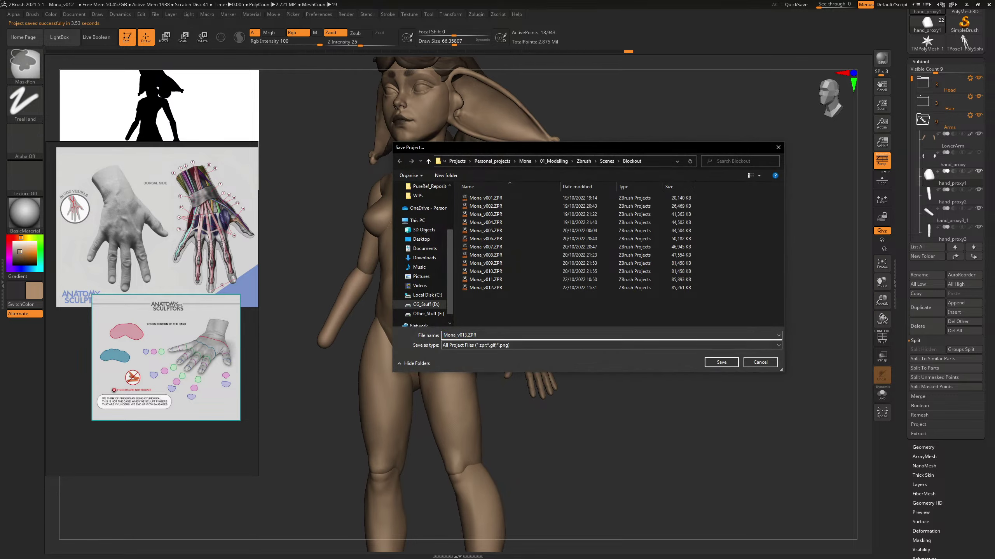
pyautogui.press('Return')
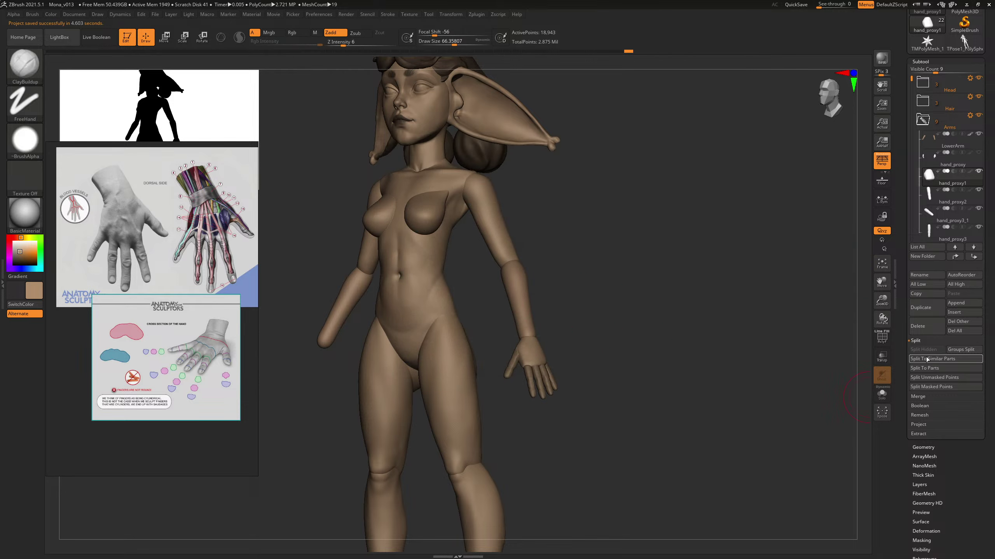
# Step: Merge the five finger subtools one by one down into the hand_proxy1 palm subtool with MergeDown
pyautogui.click(920, 399)
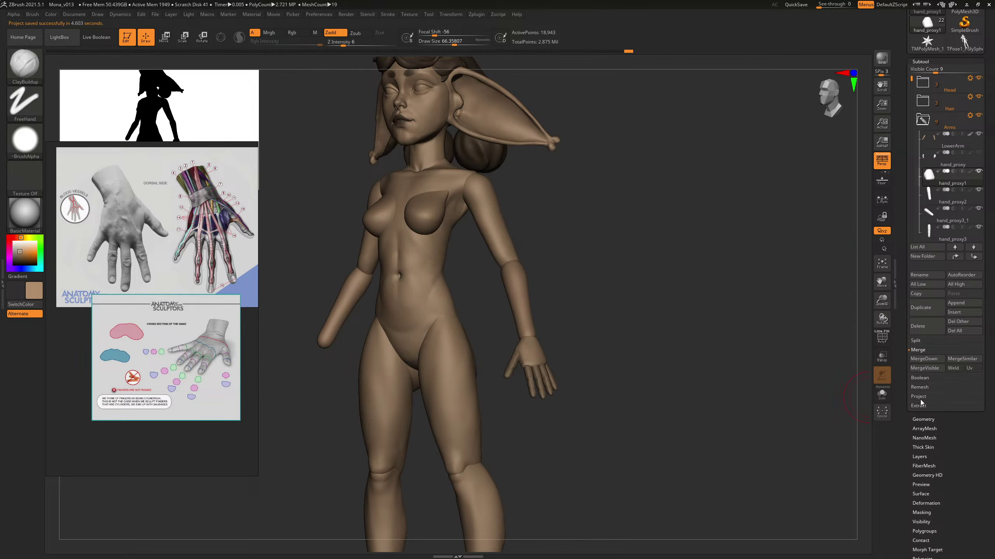
pyautogui.click(925, 359)
pyautogui.click(855, 377)
pyautogui.click(924, 359)
pyautogui.click(856, 377)
pyautogui.click(925, 359)
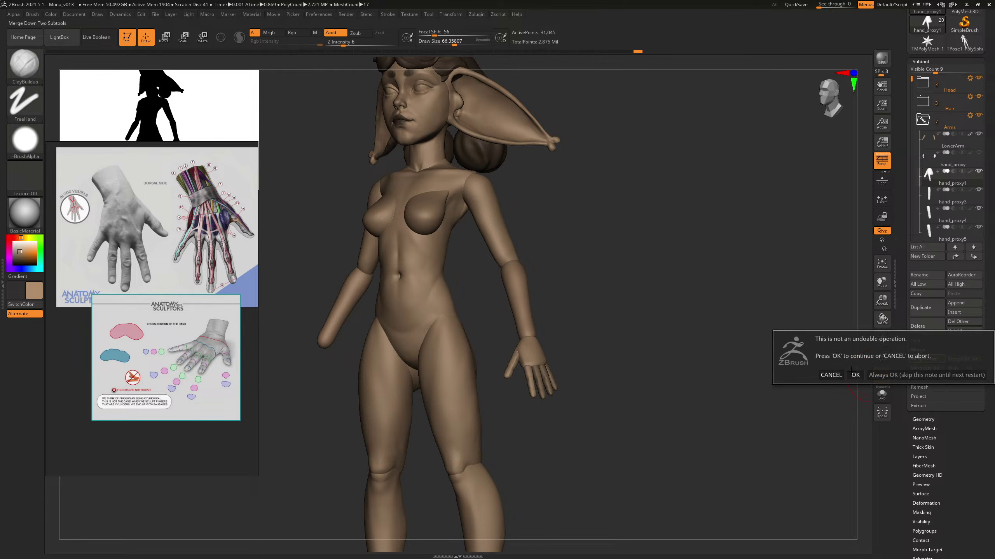
pyautogui.click(853, 373)
pyautogui.click(924, 359)
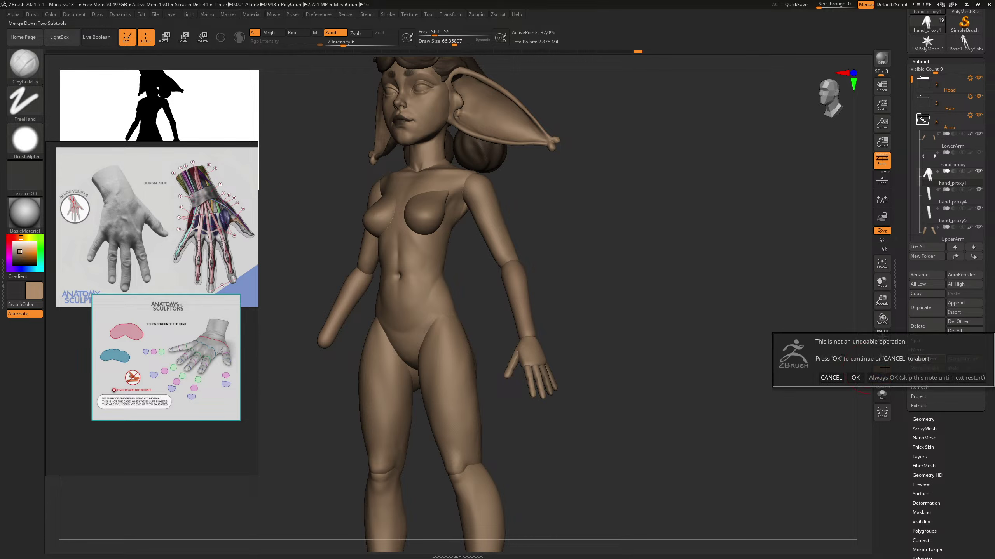
pyautogui.click(853, 377)
pyautogui.click(924, 358)
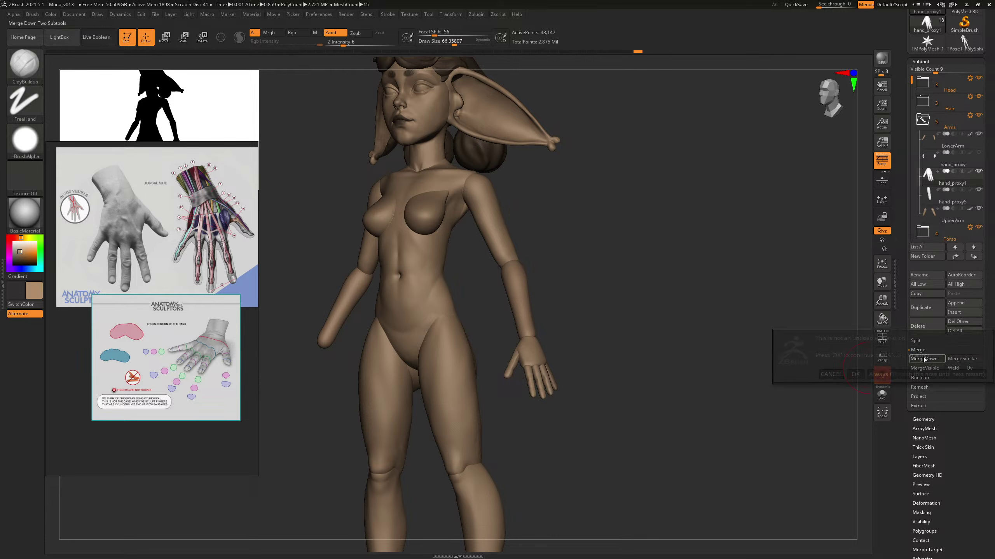
pyautogui.click(856, 374)
# Step: Regroup the merged hand with Auto Groups so the palm and each finger have their own polygroup
pyautogui.hotkey('shift', 'f')
pyautogui.moveTo(650, 339)
pyautogui.mouseDown()
pyautogui.moveTo(713, 395)
pyautogui.moveTo(719, 326)
pyautogui.mouseUp()
pyautogui.scroll(-5, 952, 374)
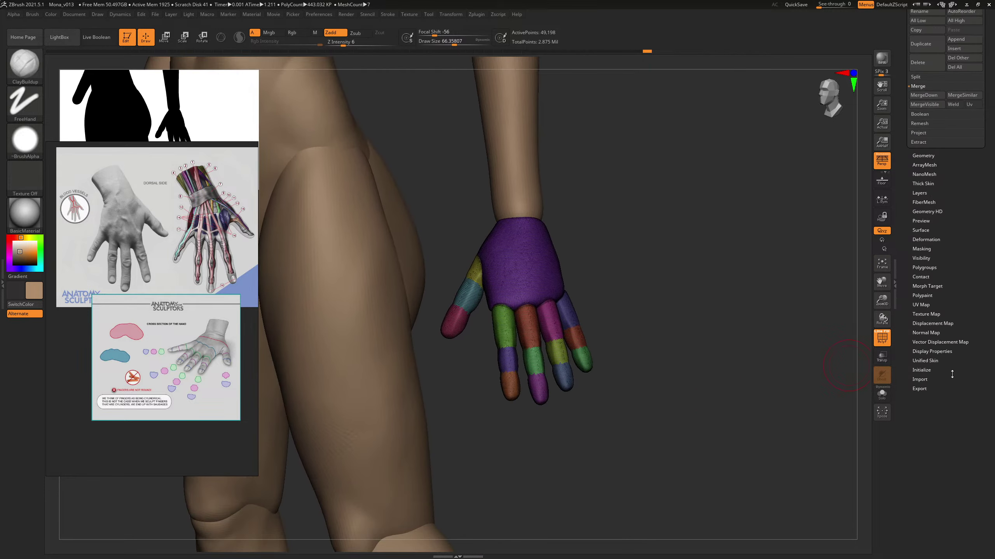
pyautogui.scroll(5, 949, 380)
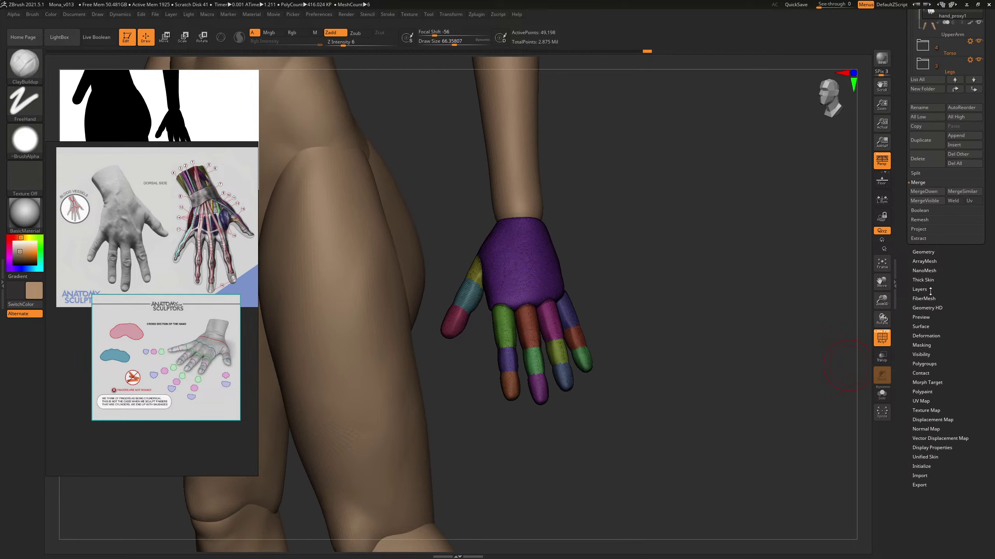
pyautogui.click(925, 364)
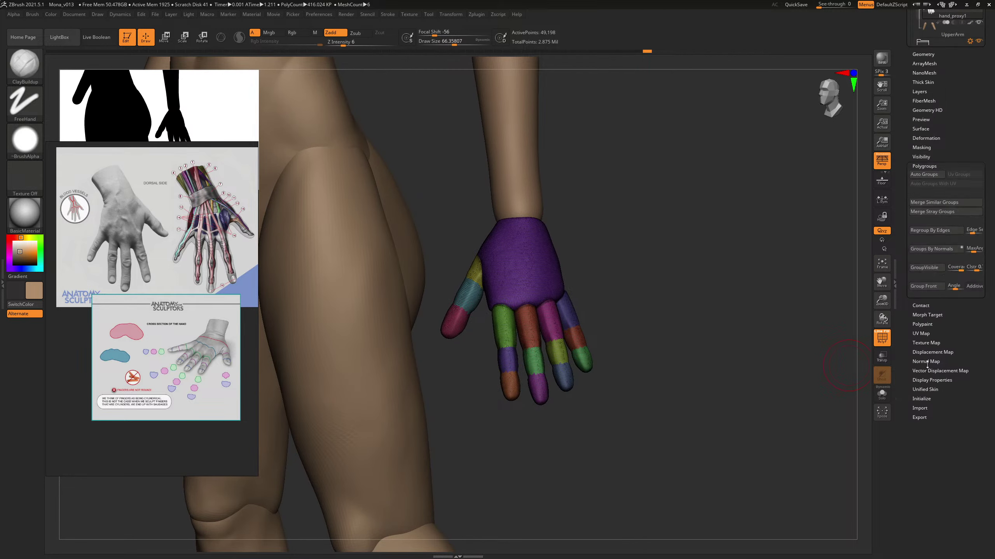
pyautogui.click(932, 27)
pyautogui.hotkey('shift', 'f')
pyautogui.hotkey('shift', 'f')
pyautogui.moveTo(651, 299); pyautogui.dragTo(682, 293)
pyautogui.keyDown('alt'); pyautogui.moveTo(651, 290); pyautogui.dragTo(696, 363); pyautogui.keyUp('alt')
pyautogui.moveTo(664, 313); pyautogui.dragTo(660, 324)
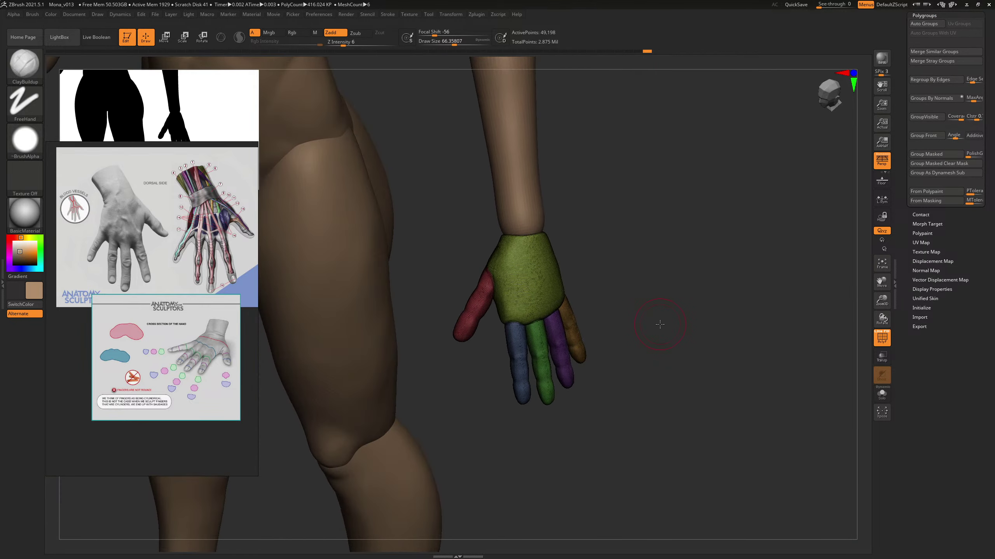
# Step: Reshape the palm around the base of the thumb with the Move Topological brush at a draw size of about 128
pyautogui.press('b')
pyautogui.press('m')
pyautogui.press('v')
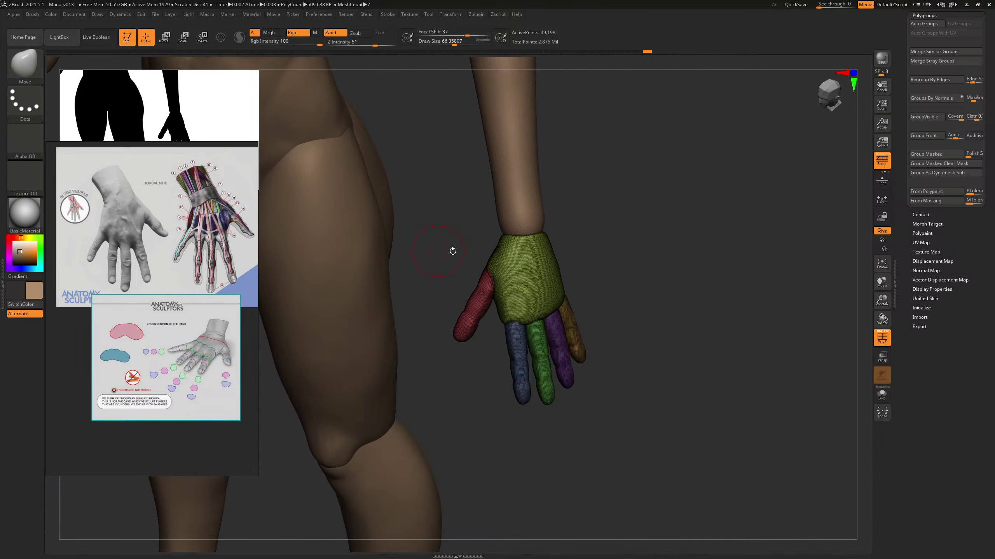
pyautogui.hotkey('shift', 'f')
pyautogui.press('b')
pyautogui.press('m')
pyautogui.press('t')
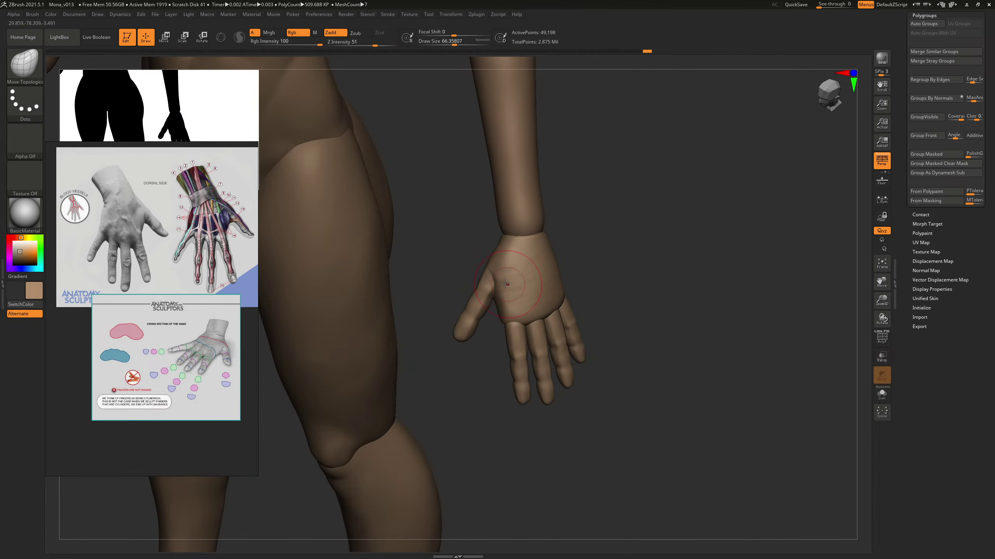
pyautogui.press('s')
pyautogui.moveTo(490, 273); pyautogui.dragTo(481, 284)
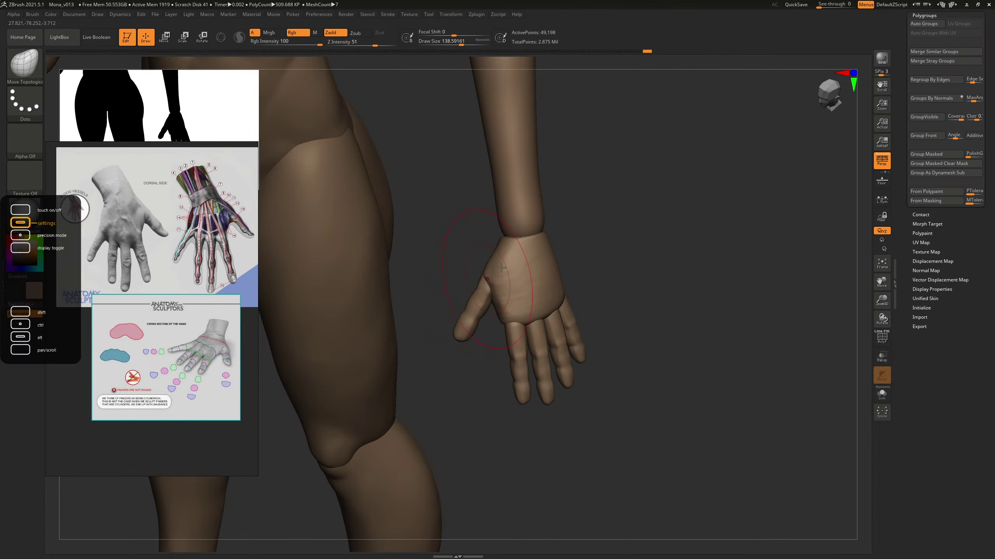
pyautogui.moveTo(582, 223); pyautogui.dragTo(580, 105)
pyautogui.press('s')
pyautogui.moveTo(495, 273); pyautogui.dragTo(494, 273)
pyautogui.moveTo(611, 216); pyautogui.dragTo(593, 251)
# Step: Build up volume on the palm near the thumb base with the ClayBuildup brush at a draw size of about 69
pyautogui.press('b')
pyautogui.press('c')
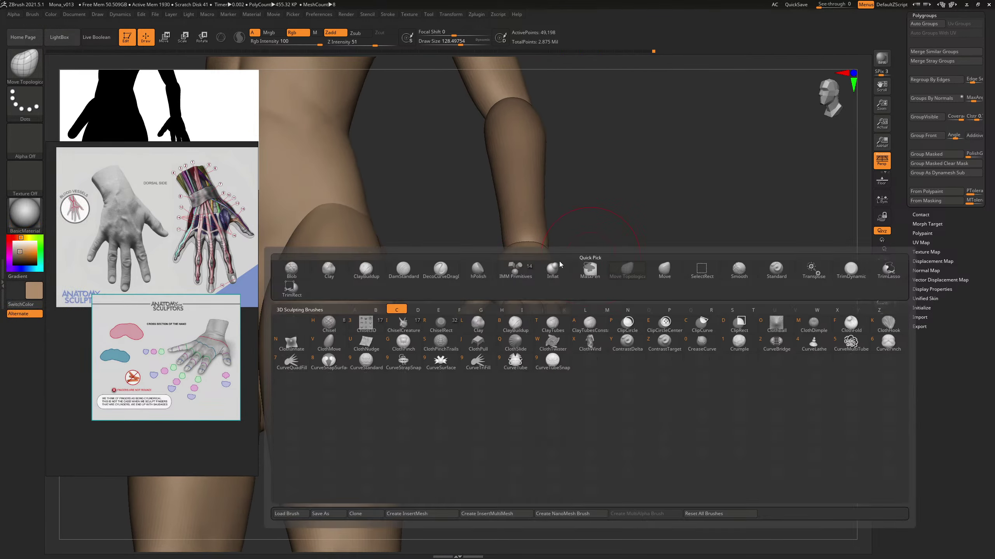
pyautogui.press('b')
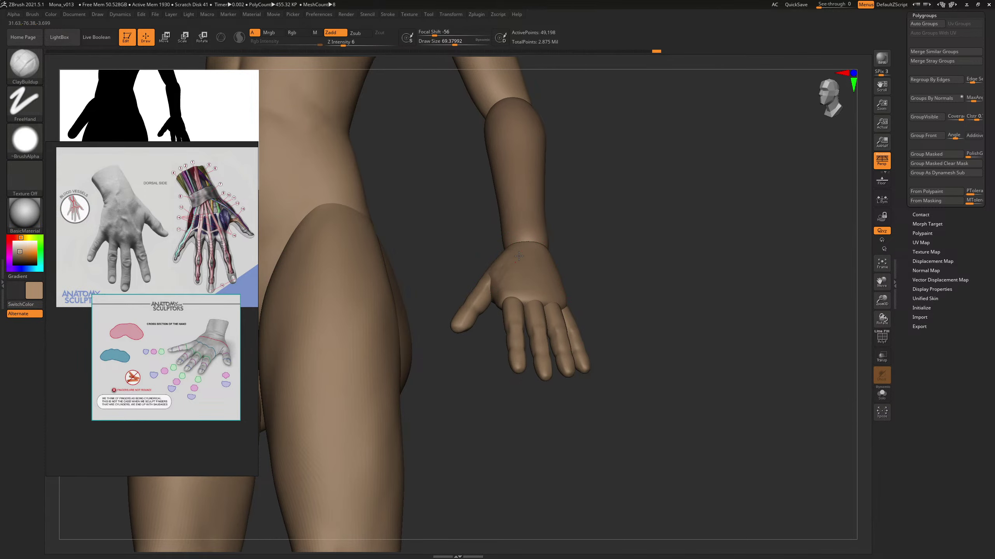
pyautogui.moveTo(611, 212)
pyautogui.mouseDown()
pyautogui.moveTo(613, 178)
pyautogui.moveTo(635, 193)
pyautogui.moveTo(622, 219)
pyautogui.mouseUp()
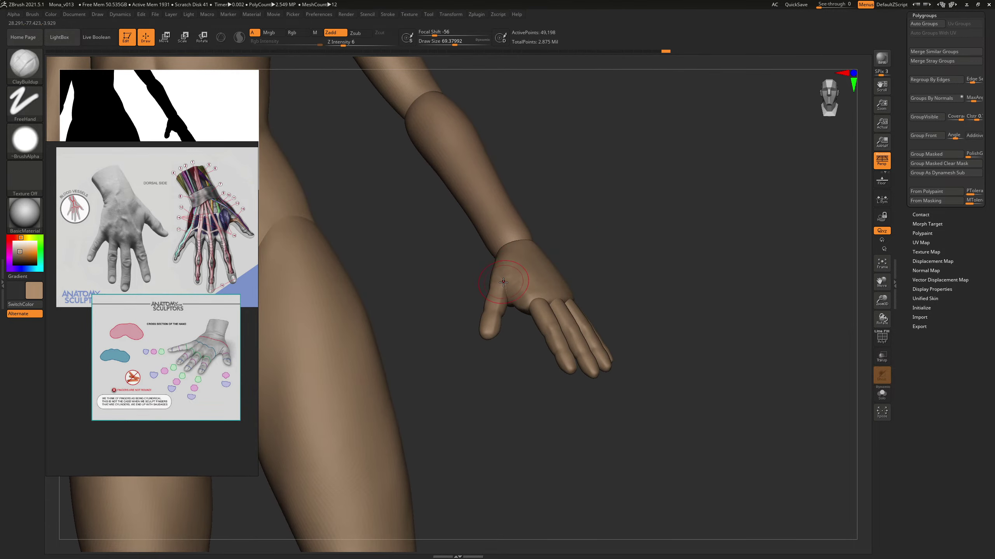
# Step: Mask all the fingers and leave the palm unmasked, using the SelectRect brush to isolate the palm's polygroup
pyautogui.keyDown('ctrl'); pyautogui.moveTo(527, 267); pyautogui.dragTo(523, 275); pyautogui.keyUp('ctrl')
pyautogui.keyDown('ctrl'); pyautogui.moveTo(583, 241); pyautogui.dragTo(577, 243); pyautogui.keyUp('ctrl')
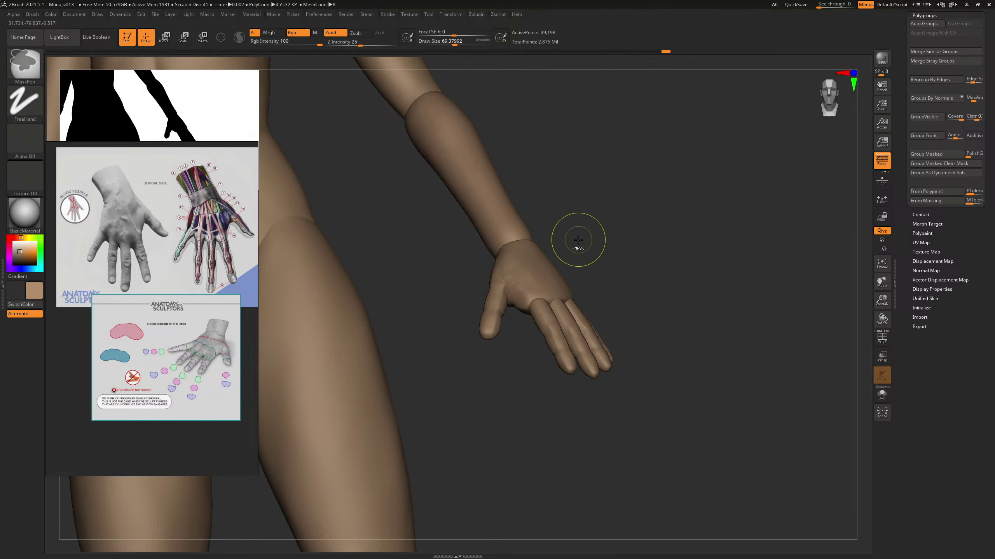
pyautogui.hotkey('ctrl', 'shift')
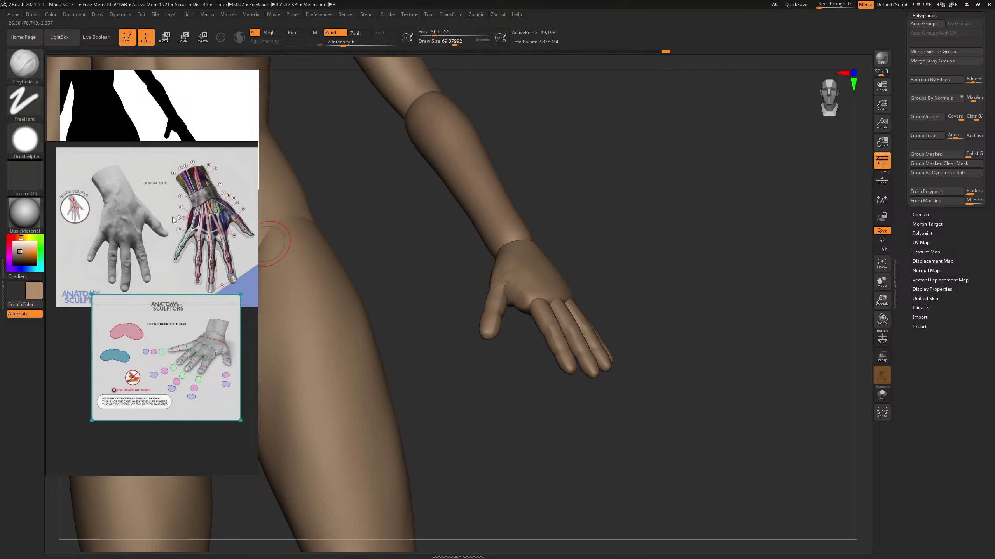
pyautogui.hotkey('ctrl', 'shift')
pyautogui.click(34, 74)
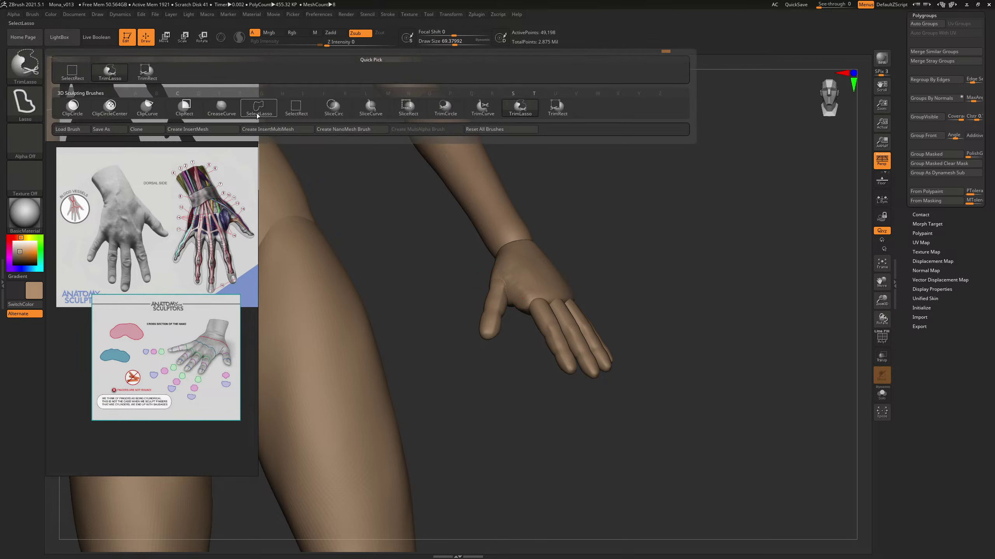
pyautogui.moveTo(256, 113)
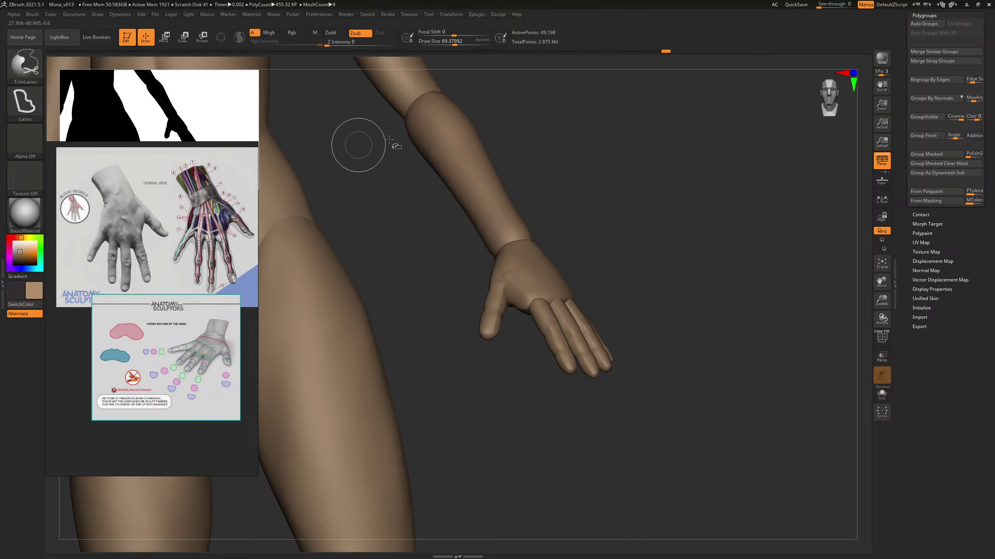
pyautogui.click(29, 68)
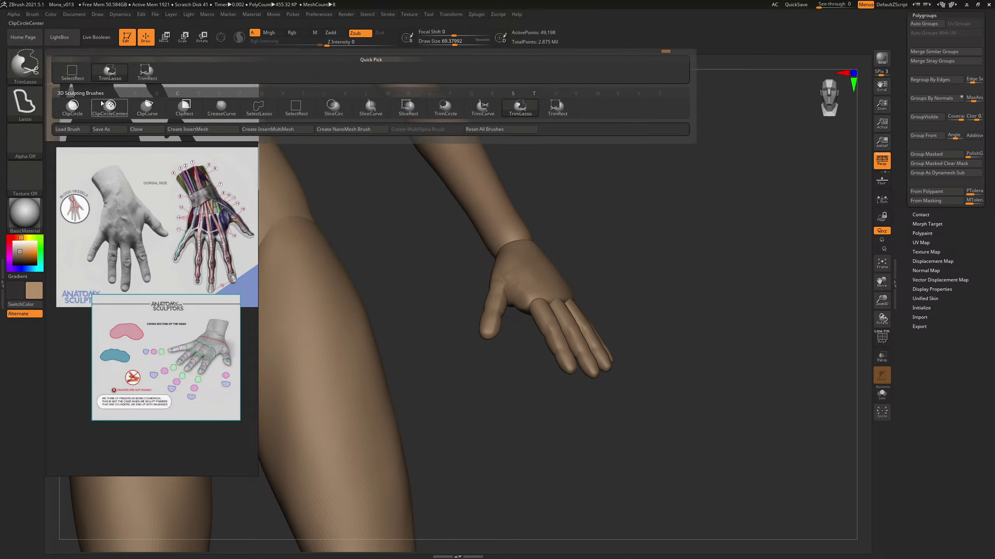
pyautogui.keyDown('ctrl'); pyautogui.keyDown('shift'); pyautogui.click(77, 75); pyautogui.keyUp('shift'); pyautogui.keyUp('ctrl')
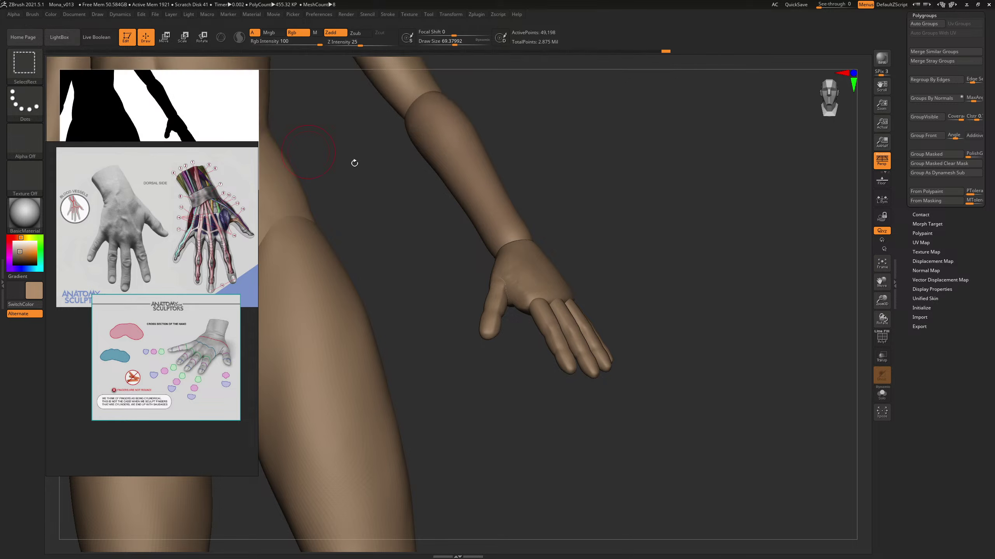
pyautogui.moveTo(574, 255); pyautogui.dragTo(591, 242)
pyautogui.keyDown('ctrl'); pyautogui.keyDown('shift'); pyautogui.click(554, 278); pyautogui.keyUp('shift'); pyautogui.keyUp('ctrl')
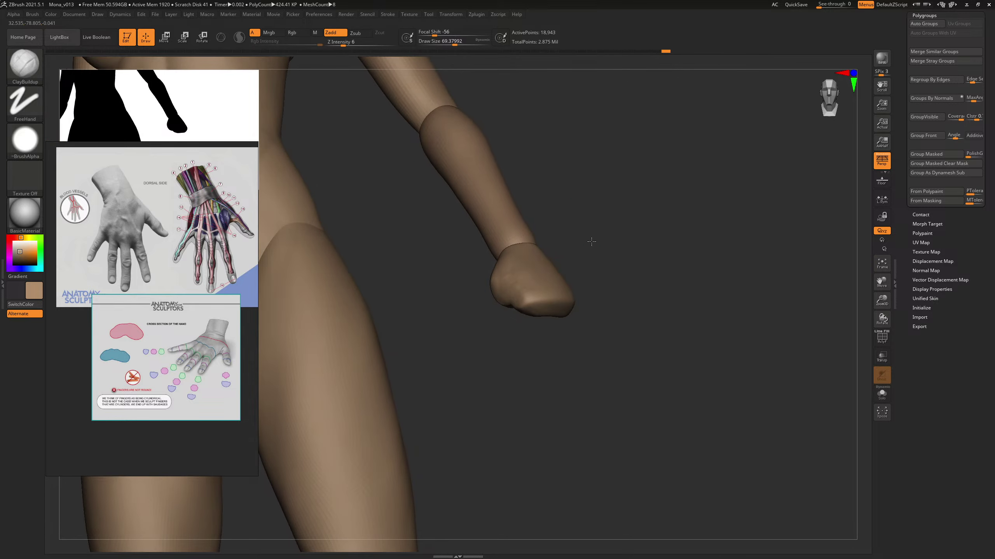
pyautogui.keyDown('ctrl'); pyautogui.keyDown('shift'); pyautogui.click(610, 222); pyautogui.keyUp('shift'); pyautogui.keyUp('ctrl')
pyautogui.moveTo(622, 202)
pyautogui.mouseDown()
pyautogui.moveTo(624, 169)
pyautogui.moveTo(588, 235)
pyautogui.mouseUp()
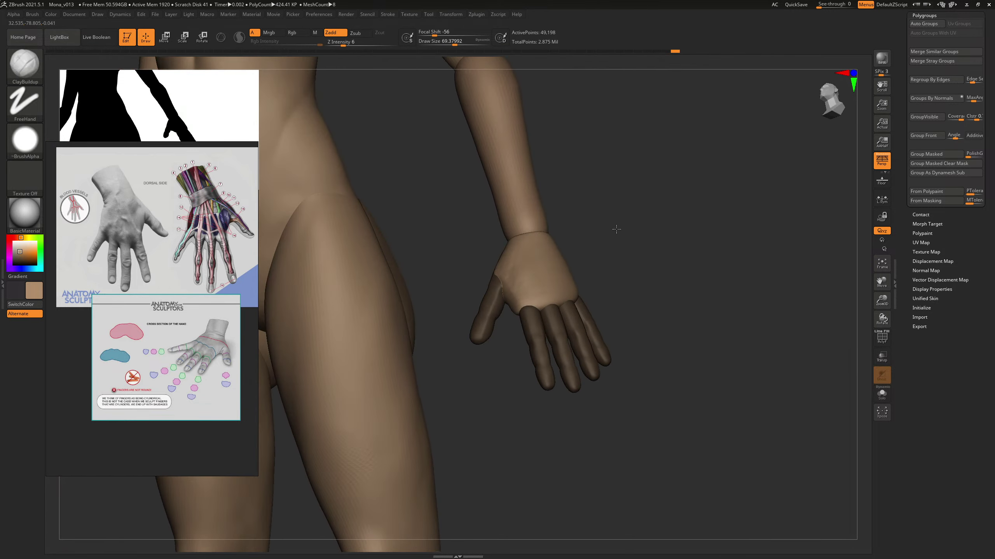
# Step: Carve a crease into the palm beside the thumb pad with the DamStandard brush at a draw size of about 90
pyautogui.press('b')
pyautogui.press('d')
pyautogui.press('s')
pyautogui.press('s')
pyautogui.moveTo(523, 287); pyautogui.dragTo(517, 287)
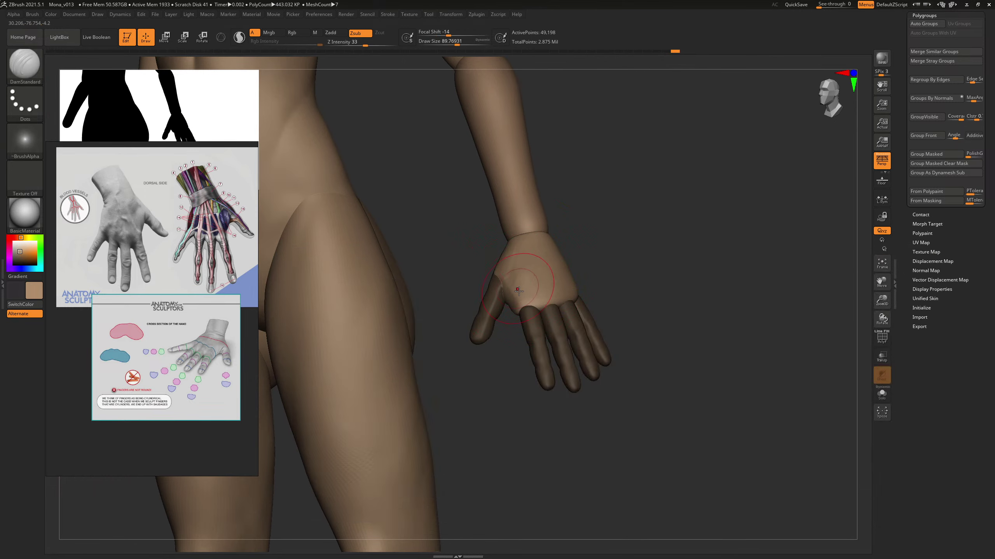
pyautogui.moveTo(600, 192); pyautogui.dragTo(600, 279)
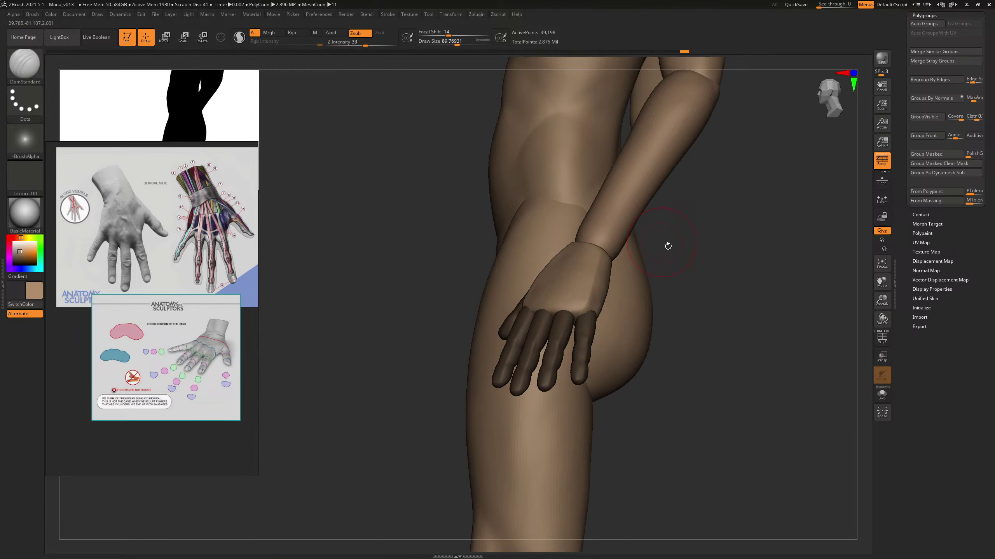
pyautogui.moveTo(668, 246)
pyautogui.keyDown('shift'); pyautogui.mouseDown()
pyautogui.moveTo(691, 247)
pyautogui.moveTo(682, 246)
pyautogui.mouseUp(); pyautogui.keyUp('shift')
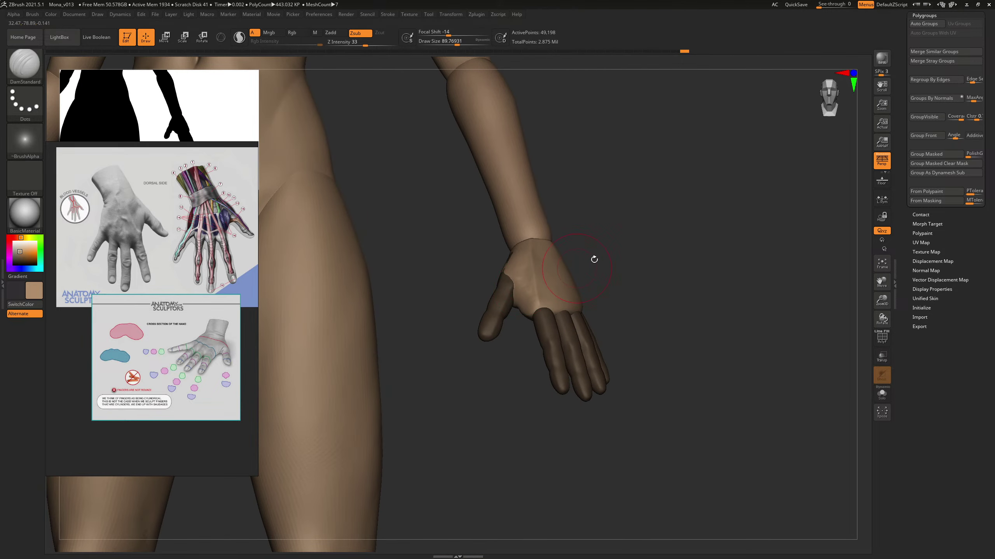
# Step: Build up volume on the palm below the index finger with the ClayBuildup brush at draw sizes of about 90 and 102
pyautogui.moveTo(593, 258); pyautogui.dragTo(536, 291)
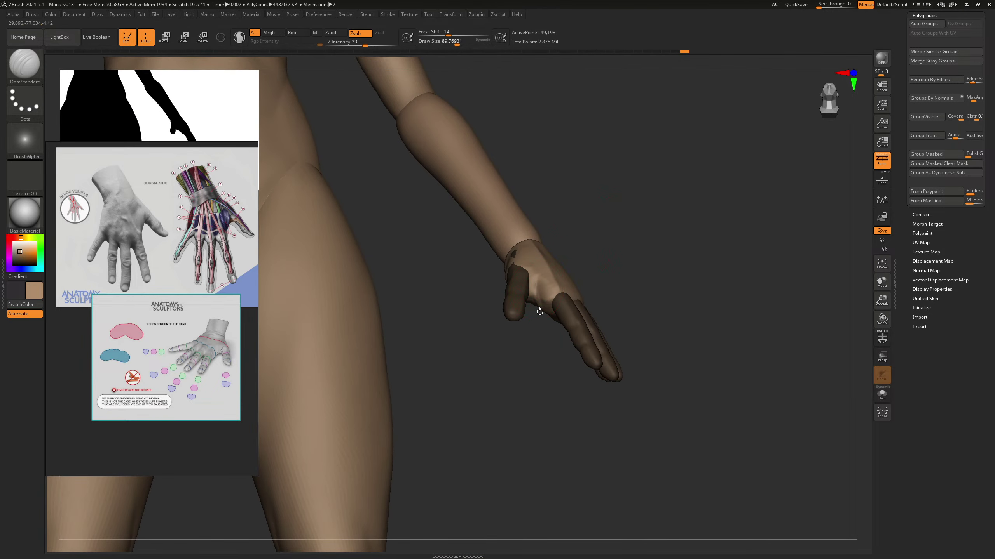
pyautogui.moveTo(640, 239); pyautogui.dragTo(684, 227)
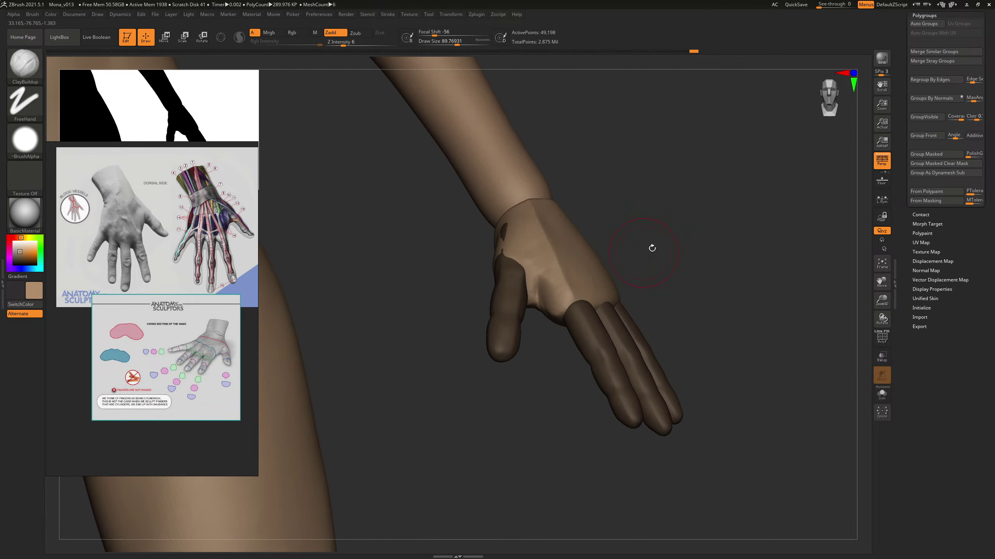
pyautogui.moveTo(652, 248); pyautogui.dragTo(553, 314)
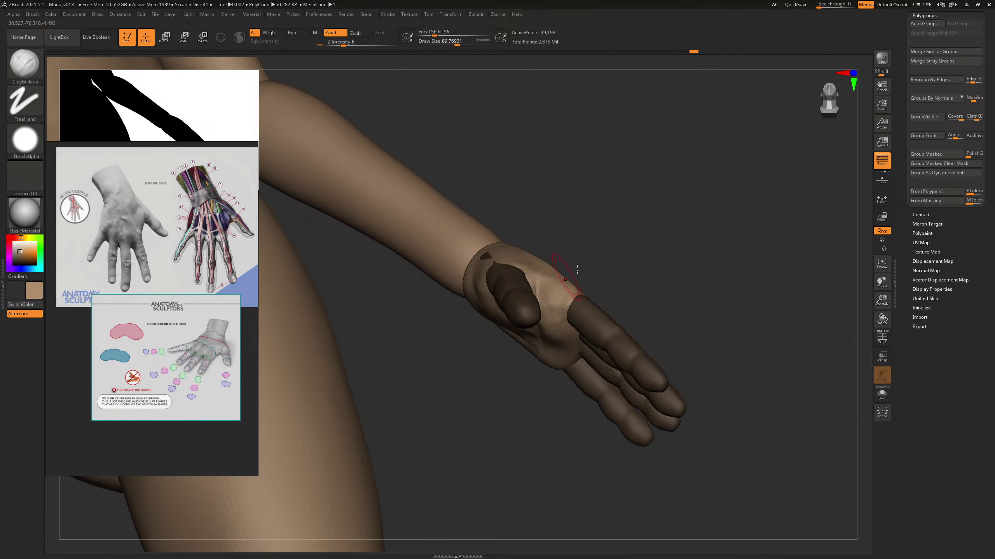
pyautogui.moveTo(563, 279); pyautogui.dragTo(568, 232)
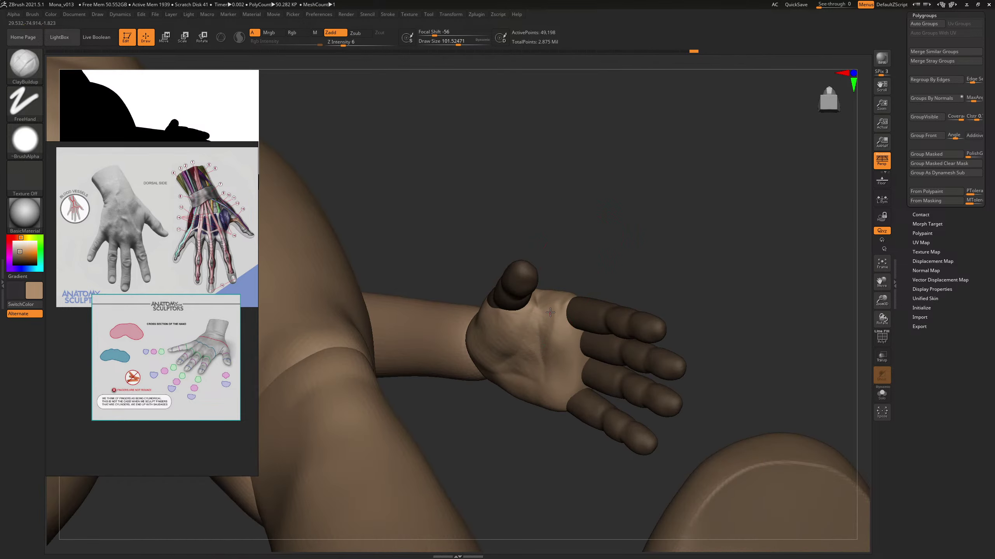
pyautogui.keyDown('ctrl'); pyautogui.moveTo(650, 235); pyautogui.dragTo(676, 231); pyautogui.keyUp('ctrl')
pyautogui.keyDown('alt'); pyautogui.moveTo(676, 231); pyautogui.dragTo(678, 270); pyautogui.keyUp('alt')
# Step: Isolate the palm's polygroup to check its shape and bring the whole hand back with the fingers masked
pyautogui.keyDown('ctrl'); pyautogui.keyDown('shift'); pyautogui.click(533, 290); pyautogui.keyUp('shift'); pyautogui.keyUp('ctrl')
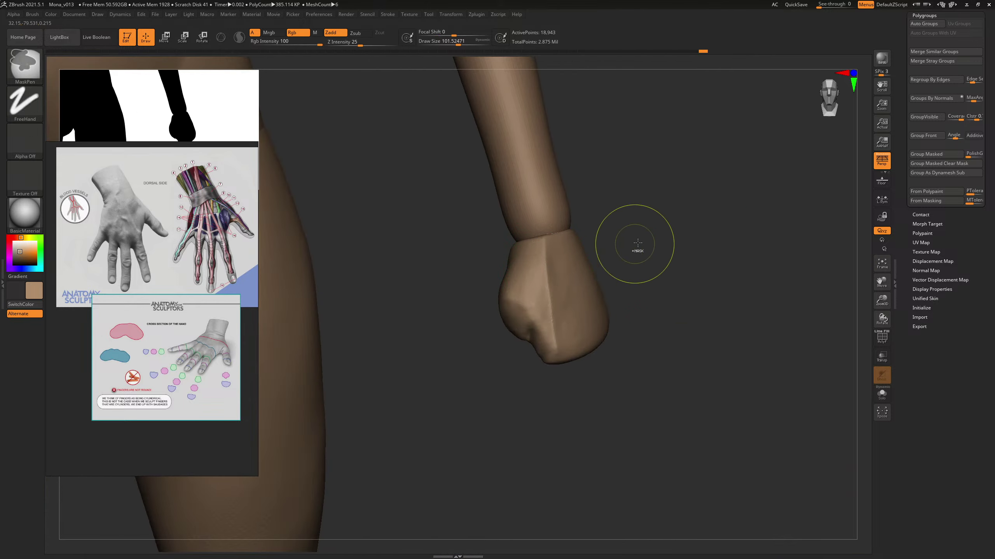
pyautogui.keyDown('ctrl'); pyautogui.click(635, 250); pyautogui.keyUp('ctrl')
pyautogui.keyDown('ctrl'); pyautogui.keyDown('shift'); pyautogui.click(637, 257); pyautogui.keyUp('shift'); pyautogui.keyUp('ctrl')
pyautogui.keyDown('ctrl'); pyautogui.click(639, 222); pyautogui.keyUp('ctrl')
# Step: Fill out the web between the thumb and index finger with the ClayBuildup brush, reducing the draw size to about 79
pyautogui.press('s')
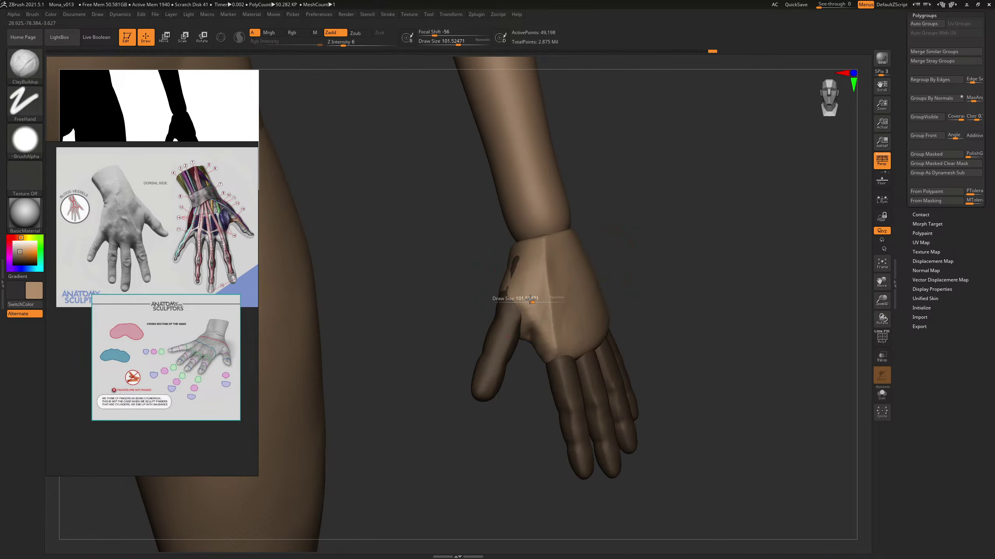
pyautogui.moveTo(523, 294)
pyautogui.mouseDown()
pyautogui.moveTo(507, 292)
pyautogui.moveTo(529, 313)
pyautogui.mouseUp()
pyautogui.press('shift')
pyautogui.moveTo(667, 219); pyautogui.dragTo(631, 218)
pyautogui.press('[')
pyautogui.moveTo(648, 214); pyautogui.dragTo(538, 337, button='right')
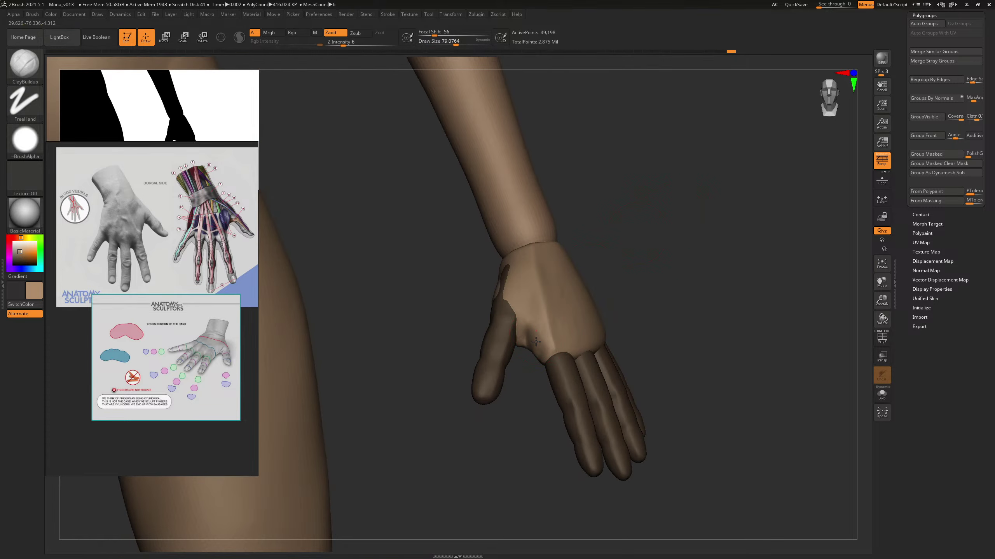
# Step: Clear the mask, isolate the little finger with a topological mask, move it slightly outward with the transpose line and unmask the hand
pyautogui.moveTo(696, 237); pyautogui.dragTo(692, 263, button='right')
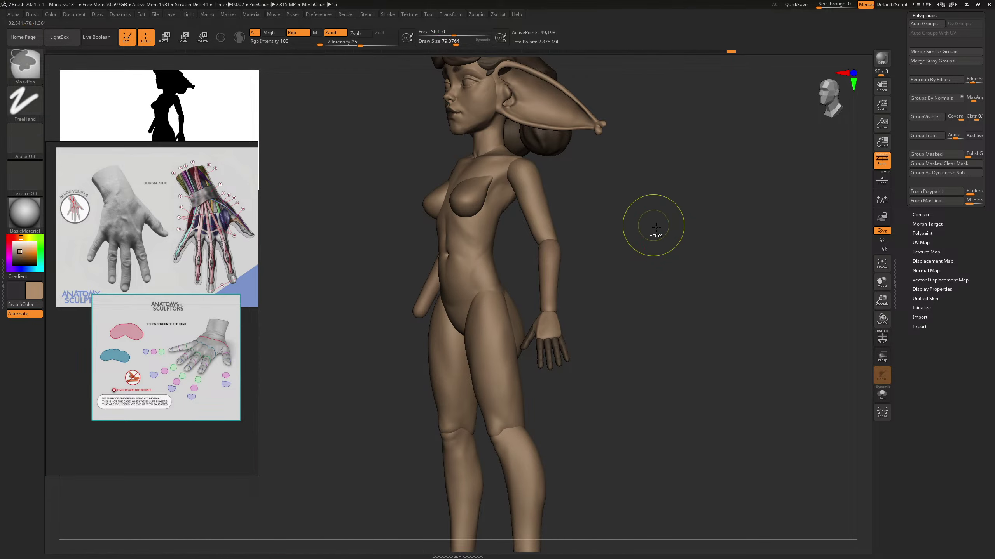
pyautogui.moveTo(653, 225)
pyautogui.mouseDown(button='right')
pyautogui.moveTo(653, 260)
pyautogui.moveTo(624, 237)
pyautogui.moveTo(652, 248)
pyautogui.moveTo(657, 278)
pyautogui.moveTo(641, 262)
pyautogui.moveTo(593, 273)
pyautogui.mouseUp(button='right')
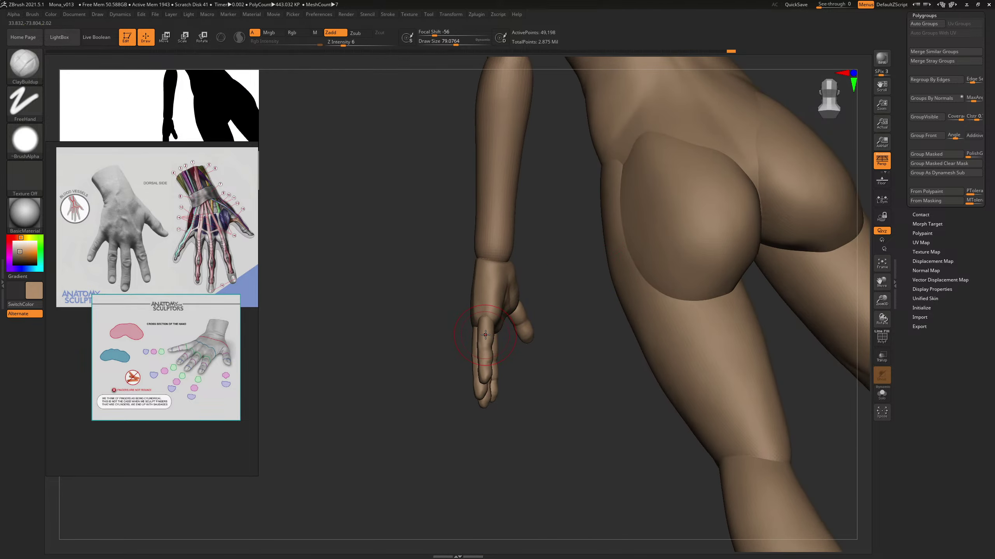
pyautogui.press('w')
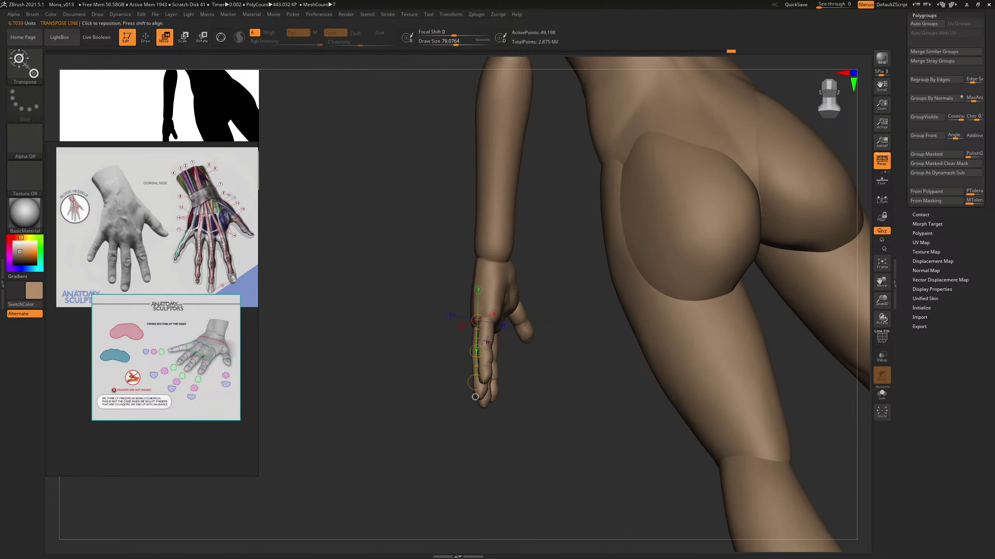
pyautogui.keyDown('ctrl'); pyautogui.click(488, 337); pyautogui.keyUp('ctrl')
pyautogui.moveTo(485, 329); pyautogui.dragTo(372, 328)
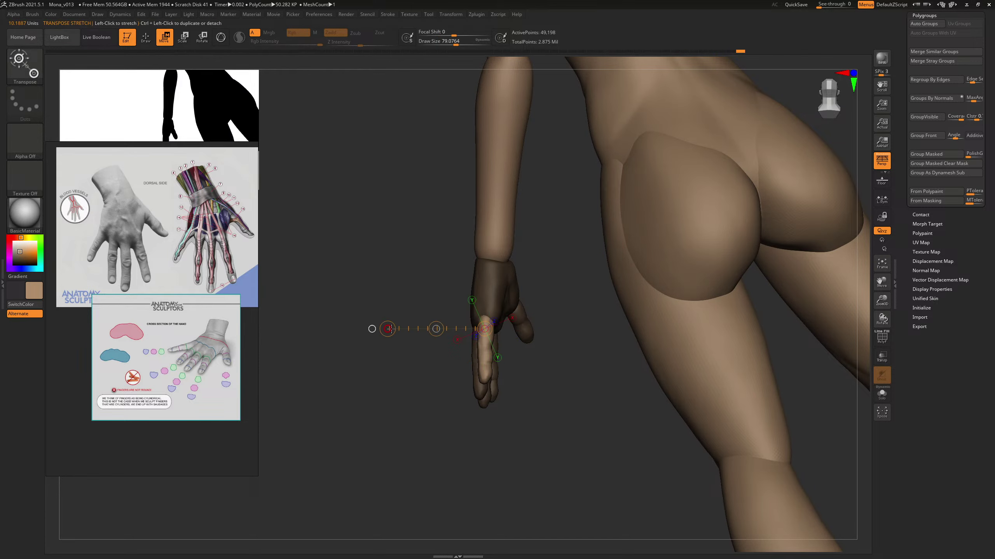
pyautogui.moveTo(433, 331); pyautogui.dragTo(430, 332)
pyautogui.moveTo(344, 365); pyautogui.dragTo(493, 387)
pyautogui.keyDown('ctrl'); pyautogui.moveTo(564, 243); pyautogui.dragTo(620, 313); pyautogui.keyUp('ctrl')
pyautogui.keyDown('alt'); pyautogui.moveTo(658, 299); pyautogui.dragTo(457, 260); pyautogui.keyUp('alt')
pyautogui.moveTo(590, 290); pyautogui.dragTo(644, 299)
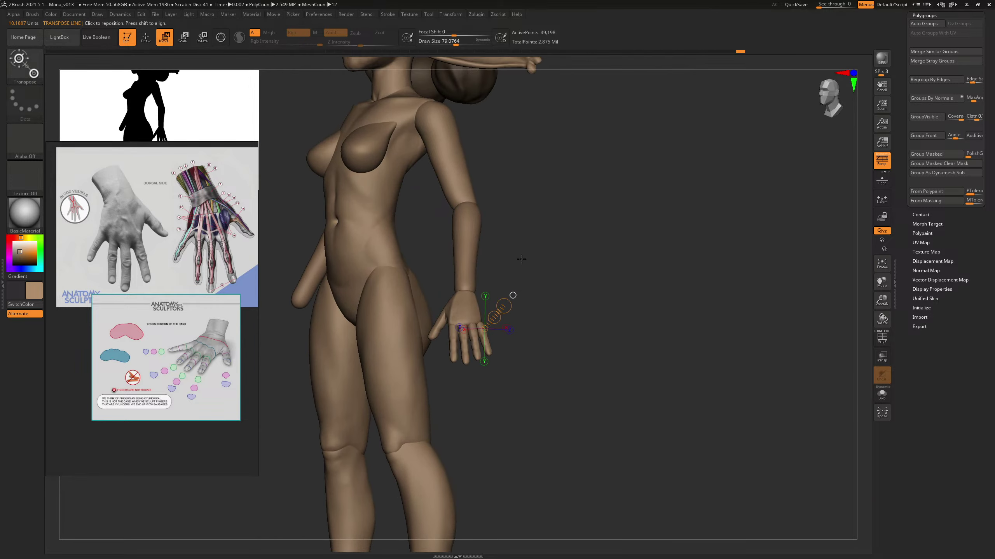
# Step: Show the old hand_proxy subtool in the Arms folder to compare its size with the hand_proxy1 hand
pyautogui.press('r')
pyautogui.press('e')
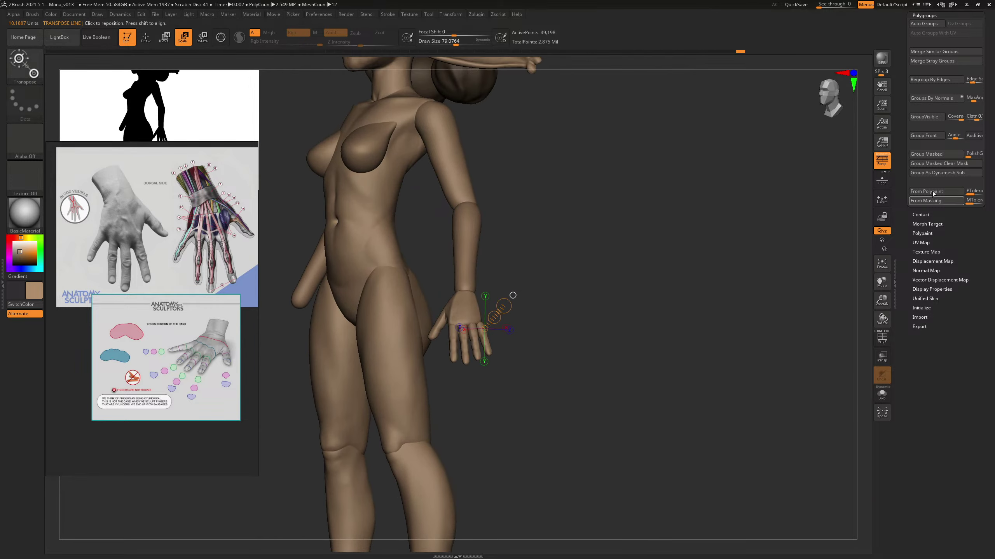
pyautogui.scroll(5, 960, 136)
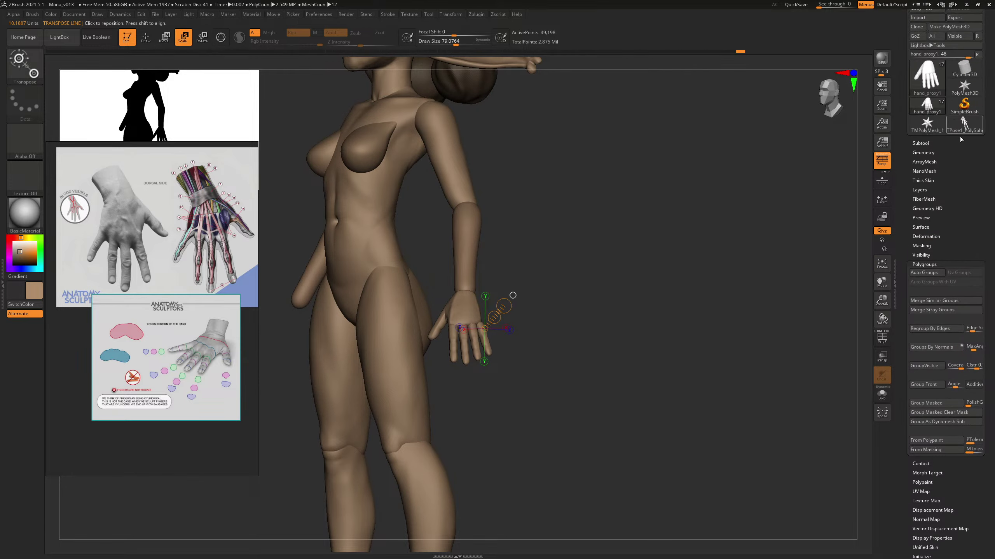
pyautogui.click(921, 144)
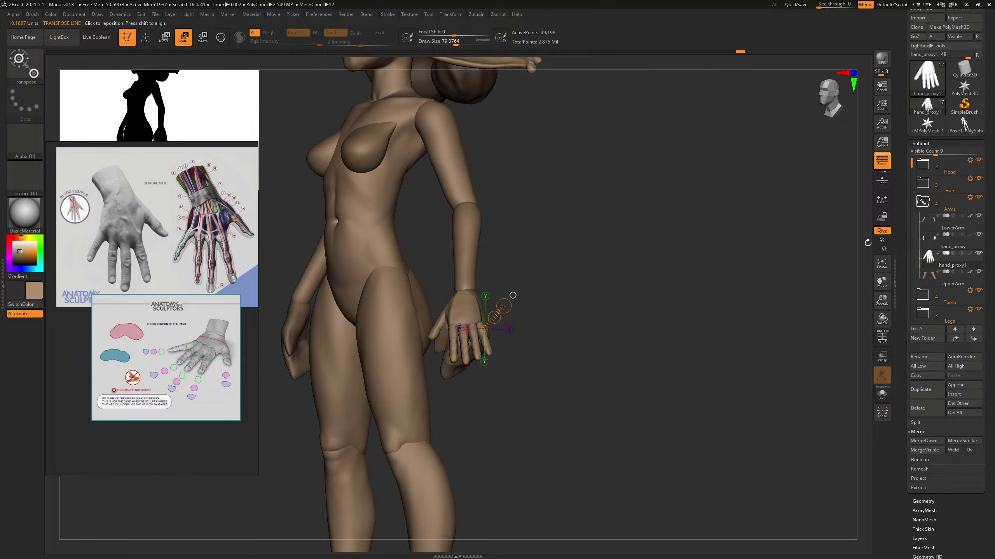
pyautogui.moveTo(648, 212); pyautogui.dragTo(615, 225)
# Step: Scale the hand from the wrist along a transpose line toward the fingertips, and hide the hand_proxy subtool
pyautogui.moveTo(465, 290); pyautogui.dragTo(466, 377)
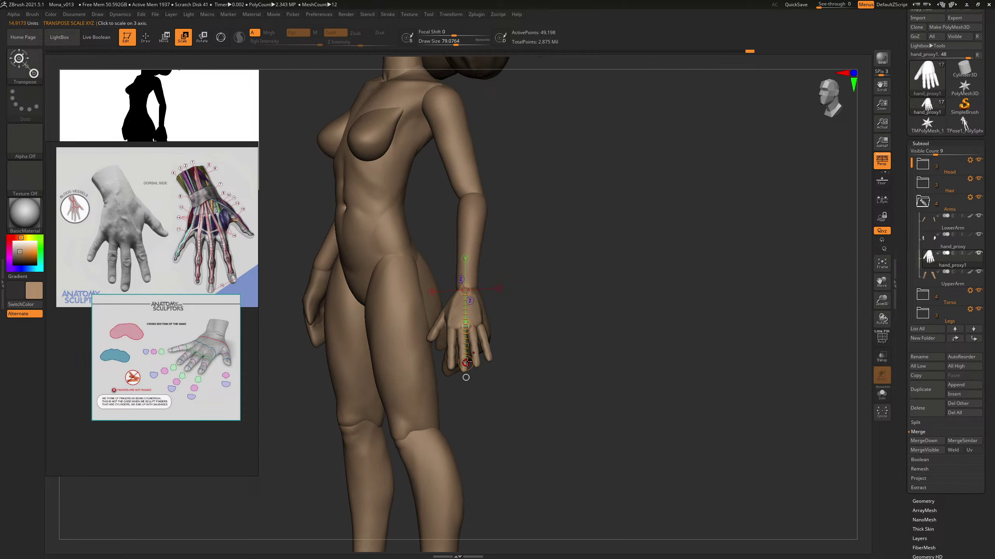
pyautogui.moveTo(474, 520); pyautogui.dragTo(546, 295)
pyautogui.moveTo(501, 333); pyautogui.dragTo(501, 327)
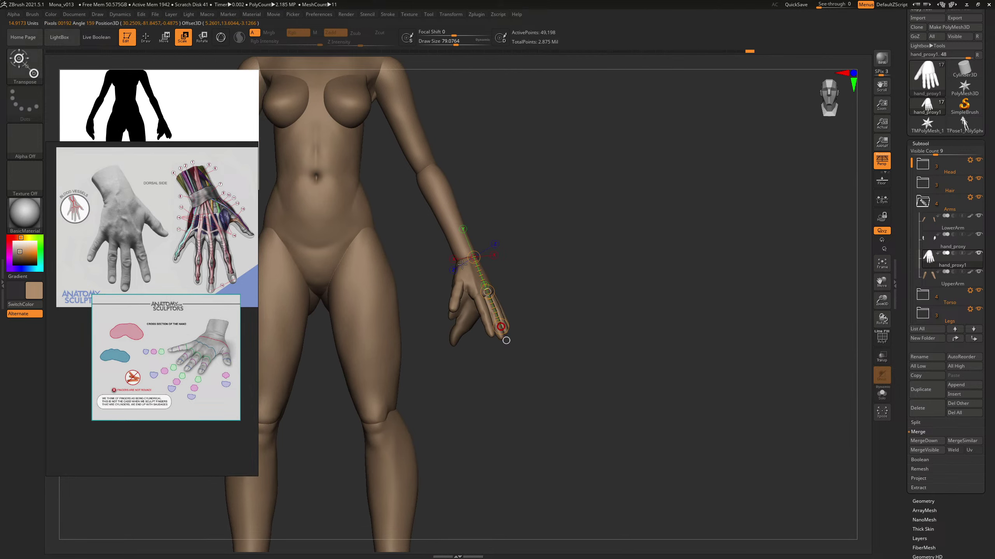
pyautogui.moveTo(462, 264); pyautogui.dragTo(465, 262)
pyautogui.moveTo(500, 326); pyautogui.dragTo(616, 247)
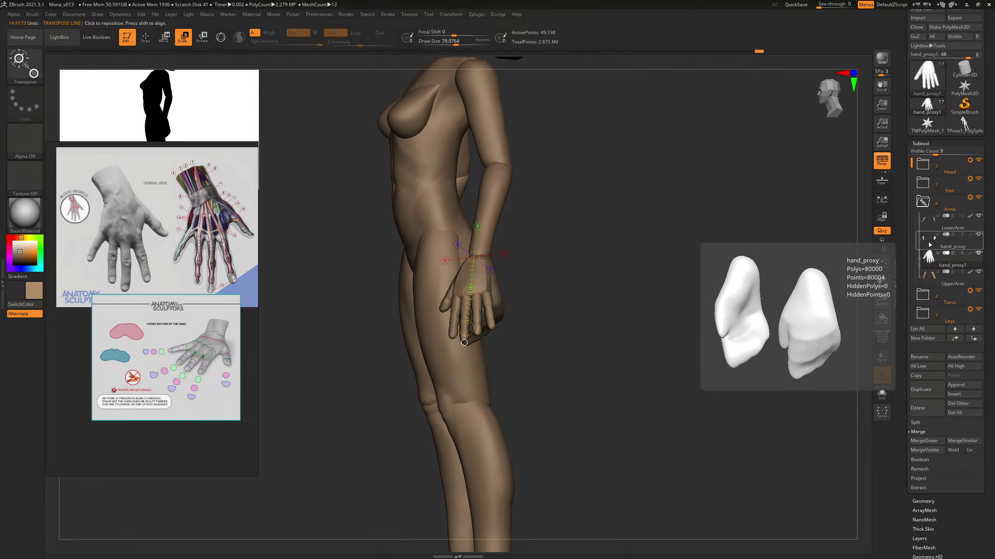
pyautogui.click(979, 234)
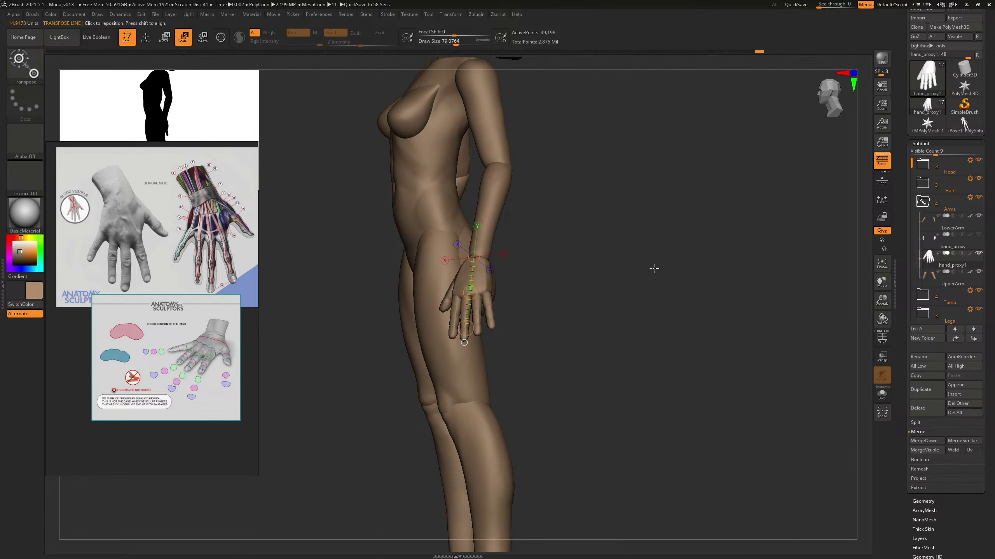
pyautogui.moveTo(655, 267); pyautogui.dragTo(732, 262)
pyautogui.moveTo(671, 285)
pyautogui.mouseDown()
pyautogui.moveTo(699, 280)
pyautogui.moveTo(595, 271)
pyautogui.mouseUp()
pyautogui.press('b')
pyautogui.press('c')
pyautogui.press('b')
pyautogui.moveTo(610, 237); pyautogui.dragTo(658, 274)
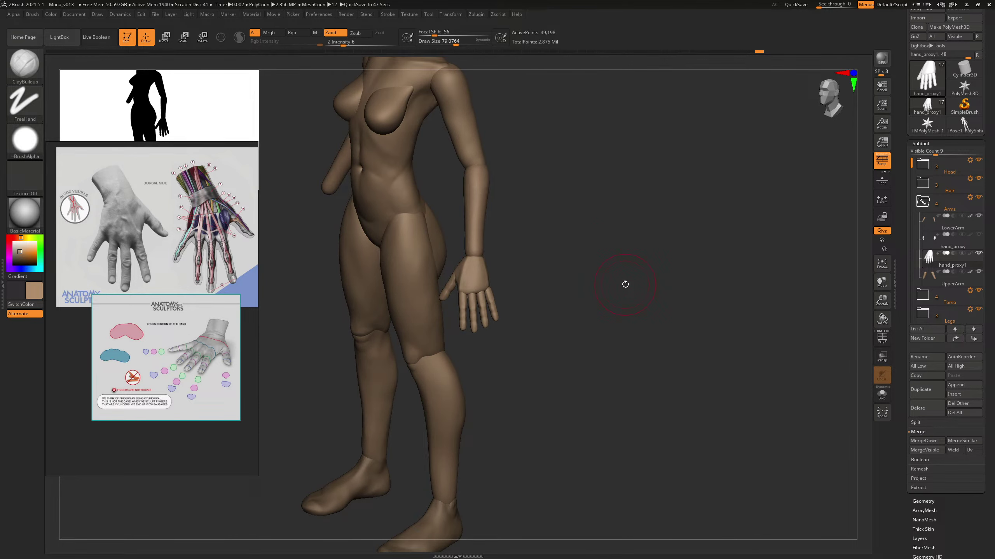
pyautogui.keyDown('alt'); pyautogui.moveTo(626, 284); pyautogui.dragTo(692, 275); pyautogui.keyUp('alt')
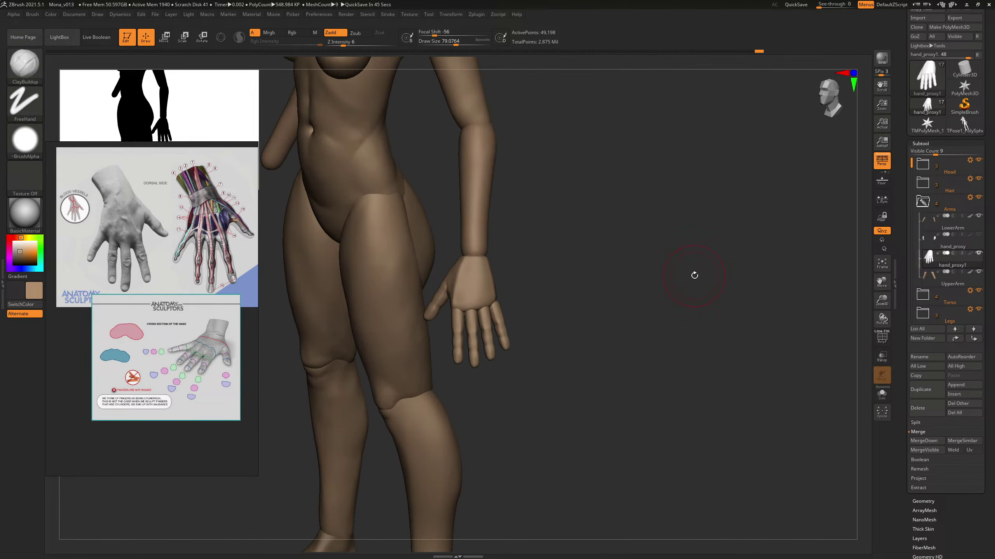
# Step: Shorten the middle finger slightly and adjust the finger bases with the Move brush at draw sizes of about 198 and 161
pyautogui.press('b')
pyautogui.press('m')
pyautogui.press('v')
pyautogui.press('s')
pyautogui.click(474, 362)
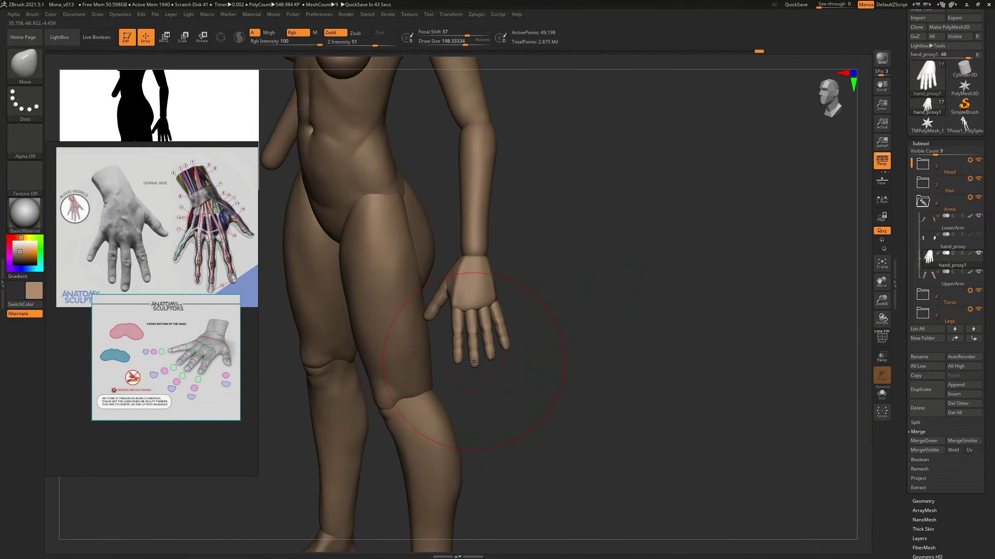
pyautogui.press('s')
pyautogui.click(487, 320)
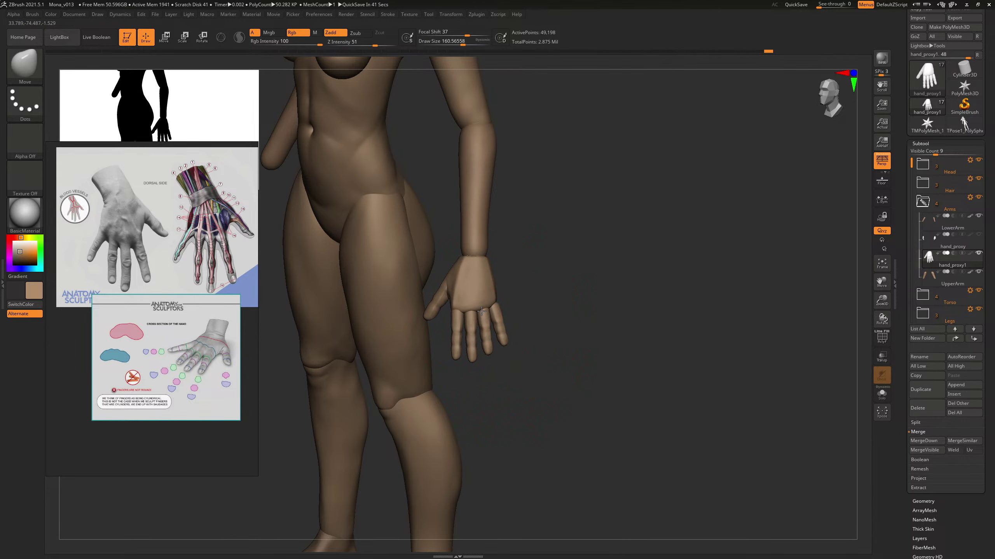
pyautogui.moveTo(589, 274); pyautogui.dragTo(588, 304)
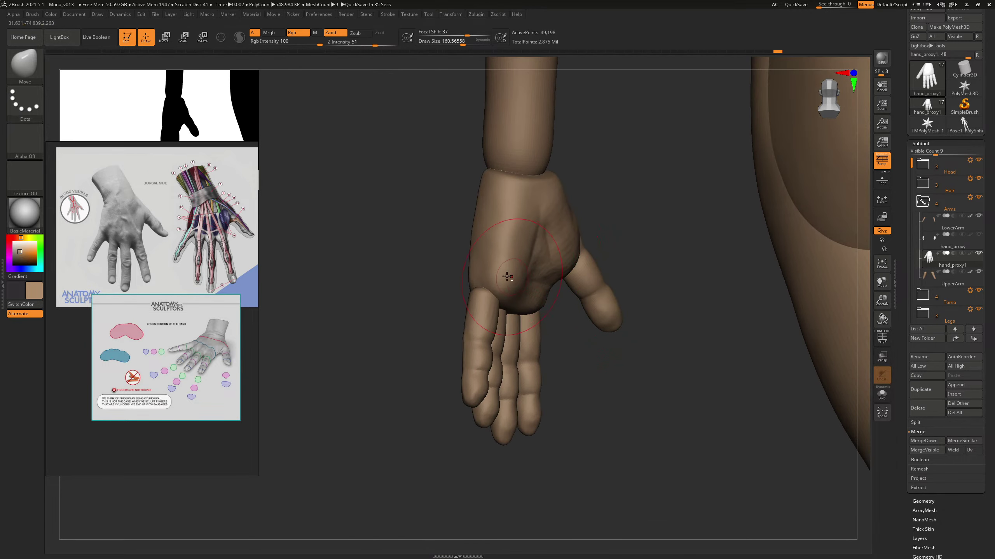
pyautogui.press('w')
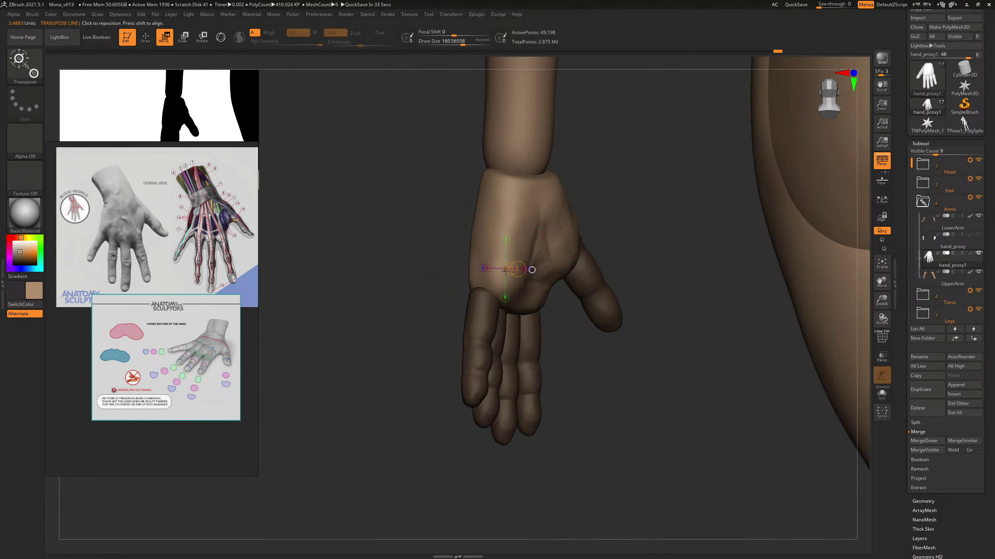
pyautogui.press('q')
pyautogui.moveTo(593, 218); pyautogui.dragTo(470, 270)
pyautogui.press('s')
pyautogui.keyDown('ctrl'); pyautogui.moveTo(560, 275); pyautogui.dragTo(584, 286); pyautogui.keyUp('ctrl')
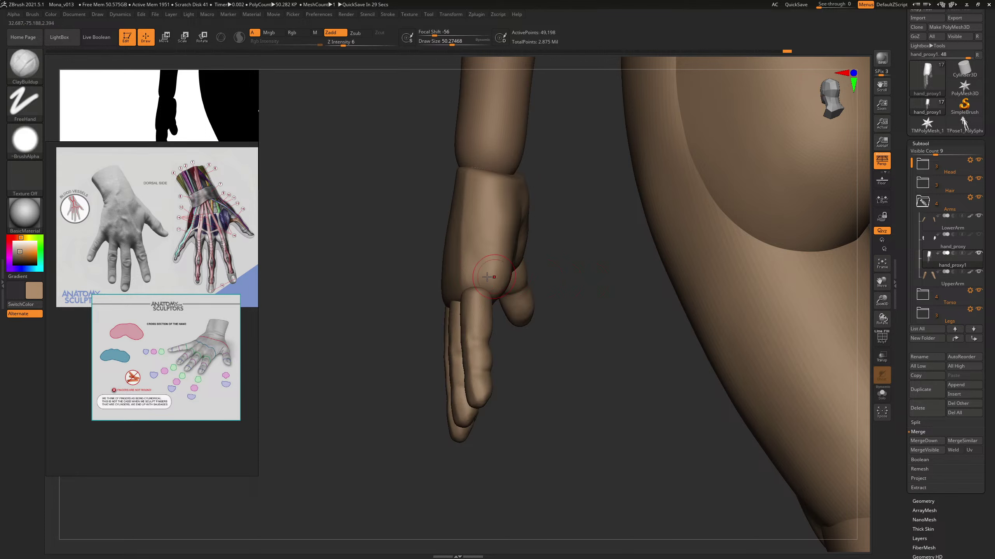
# Step: Mask all the fingers and build up the hand around the little finger's base with the ClayBuildup brush at draw sizes of about 50 to 124
pyautogui.press('w')
pyautogui.keyDown('ctrl'); pyautogui.click(497, 279); pyautogui.keyUp('ctrl')
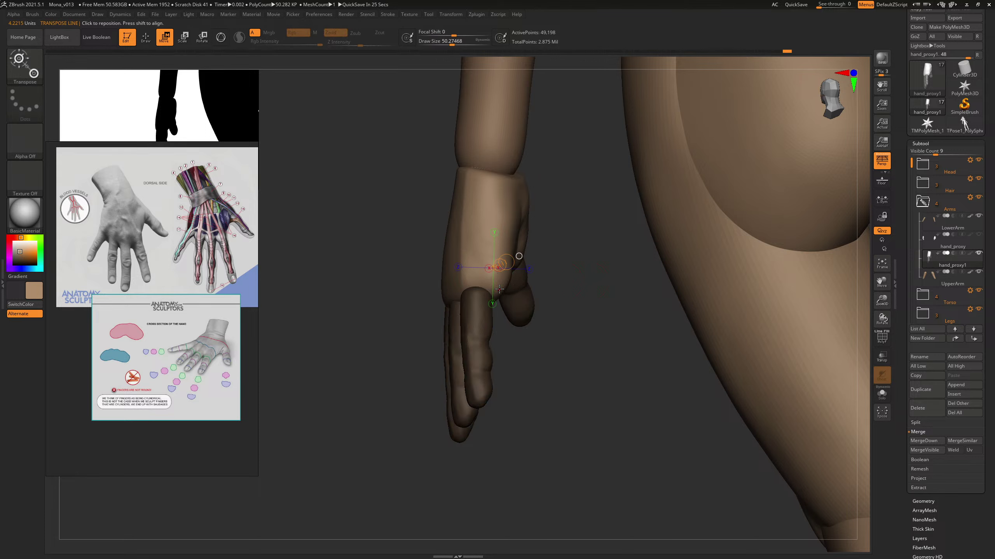
pyautogui.press('q')
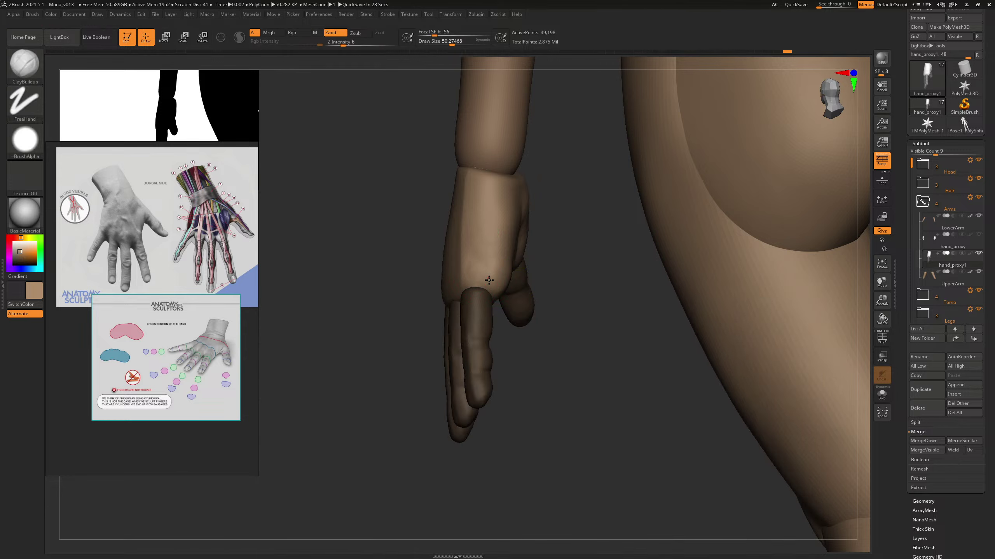
pyautogui.moveTo(562, 251)
pyautogui.mouseDown()
pyautogui.moveTo(468, 267)
pyautogui.moveTo(497, 280)
pyautogui.moveTo(504, 243)
pyautogui.mouseUp()
pyautogui.press('s')
pyautogui.press('s')
pyautogui.moveTo(427, 312); pyautogui.dragTo(546, 294)
pyautogui.moveTo(546, 293); pyautogui.dragTo(595, 259, button='right')
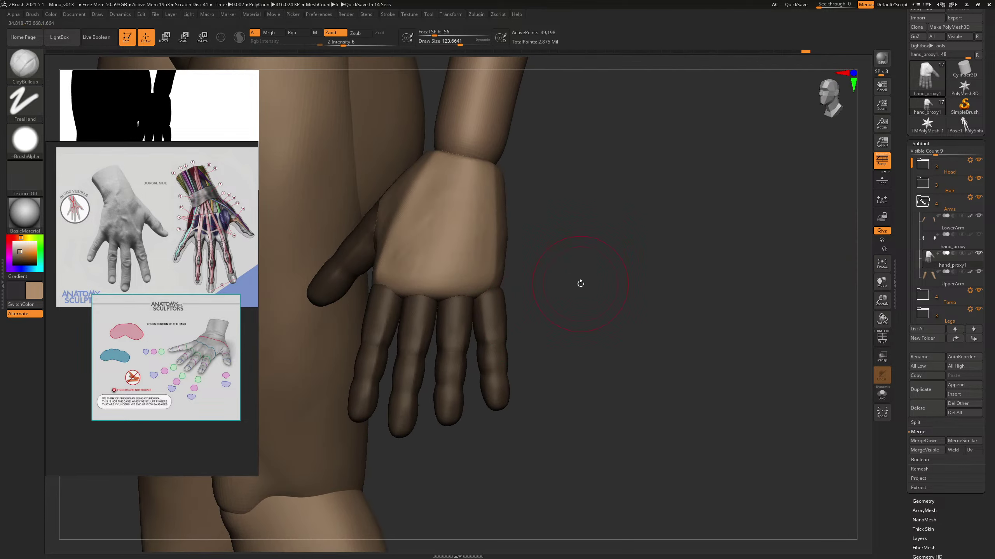
# Step: Reshape the knuckle edge of the hand above the little finger with the Move brush at draw sizes of about 114 and 144
pyautogui.press('b')
pyautogui.press('m')
pyautogui.press('v')
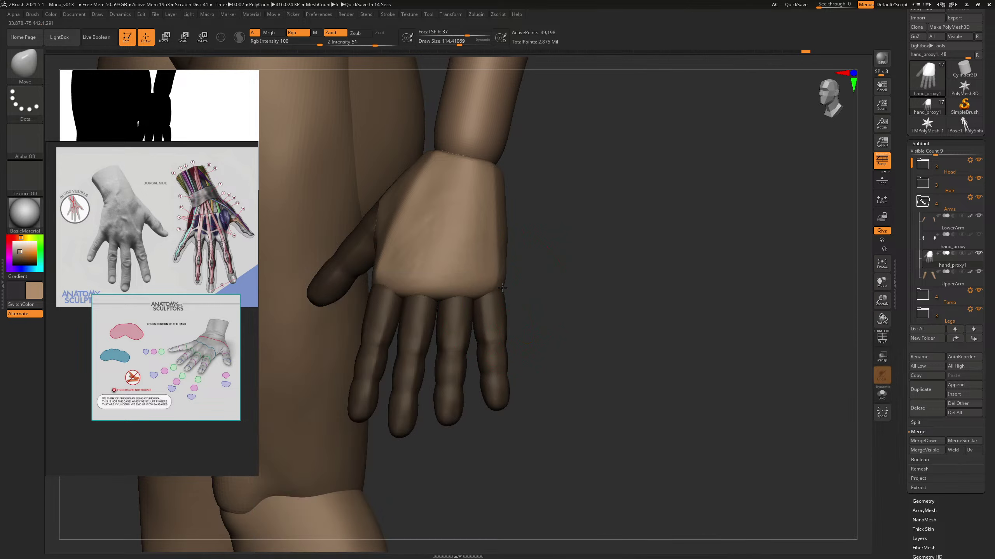
pyautogui.moveTo(530, 284); pyautogui.dragTo(489, 275, button='right')
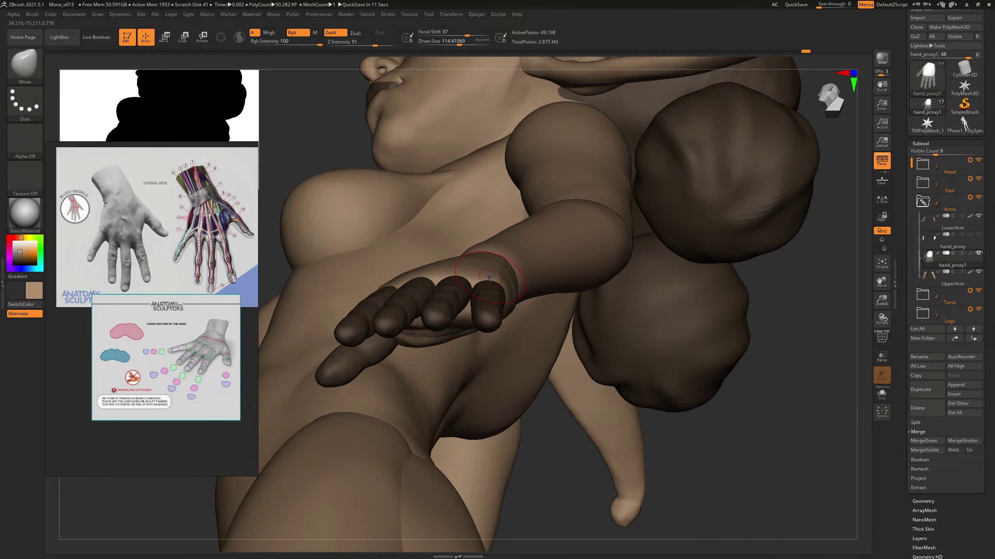
pyautogui.press(']')
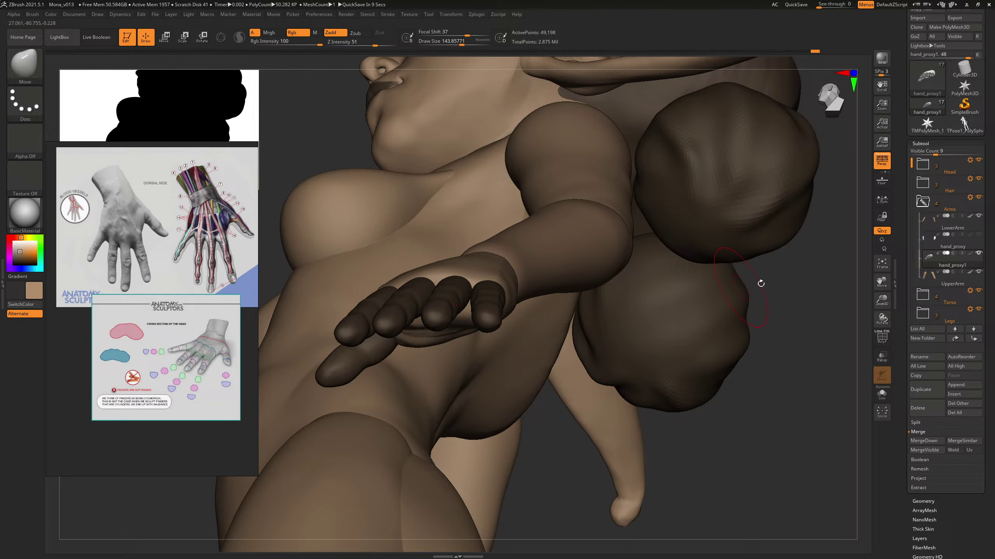
pyautogui.moveTo(761, 283)
pyautogui.mouseDown(button='right')
pyautogui.moveTo(770, 285)
pyautogui.moveTo(646, 231)
pyautogui.moveTo(688, 245)
pyautogui.moveTo(494, 289)
pyautogui.mouseUp(button='right')
# Step: Flatten the planes on the back of the hand with the TrimDynamic brush at draw sizes of about 144 and 76
pyautogui.press('b')
pyautogui.press('t')
pyautogui.press('d')
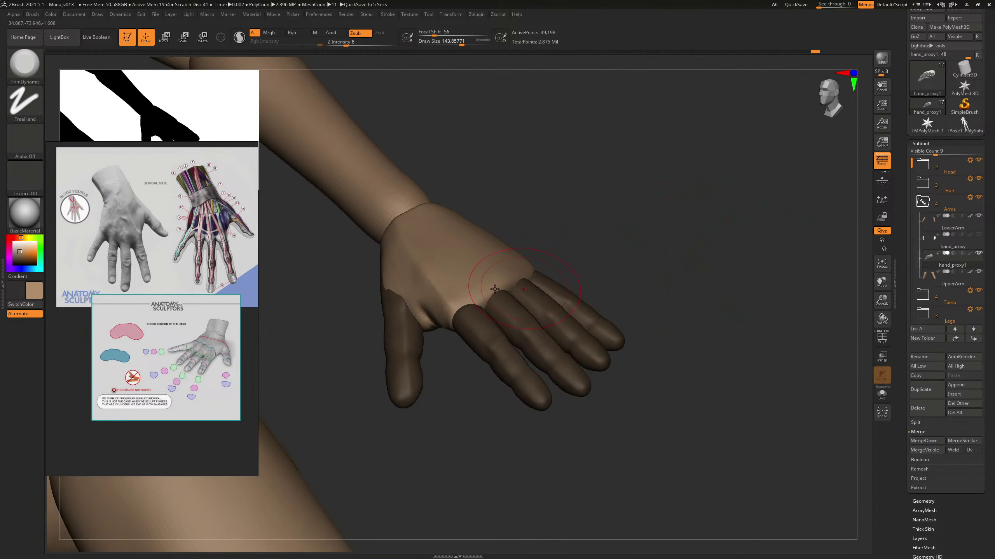
pyautogui.press(']')
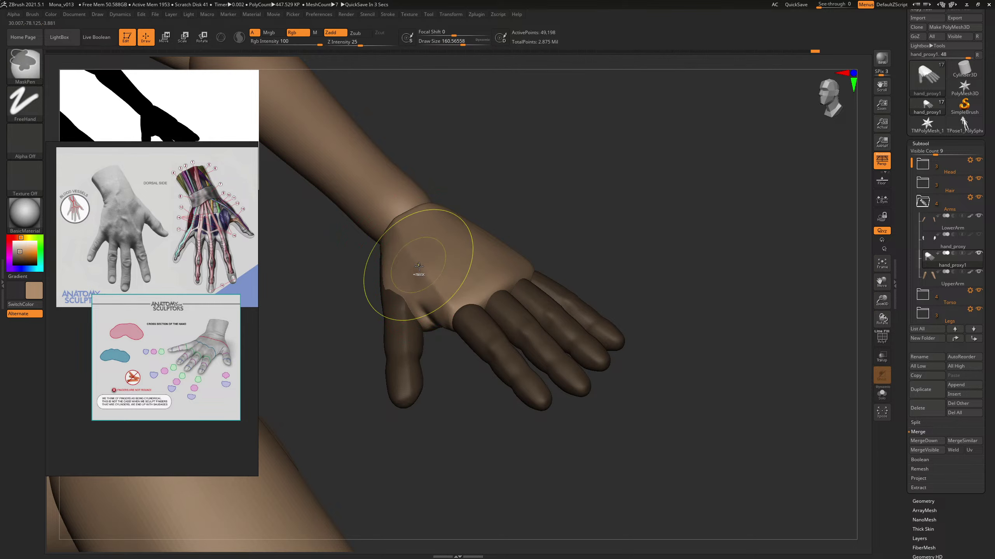
pyautogui.press('[')
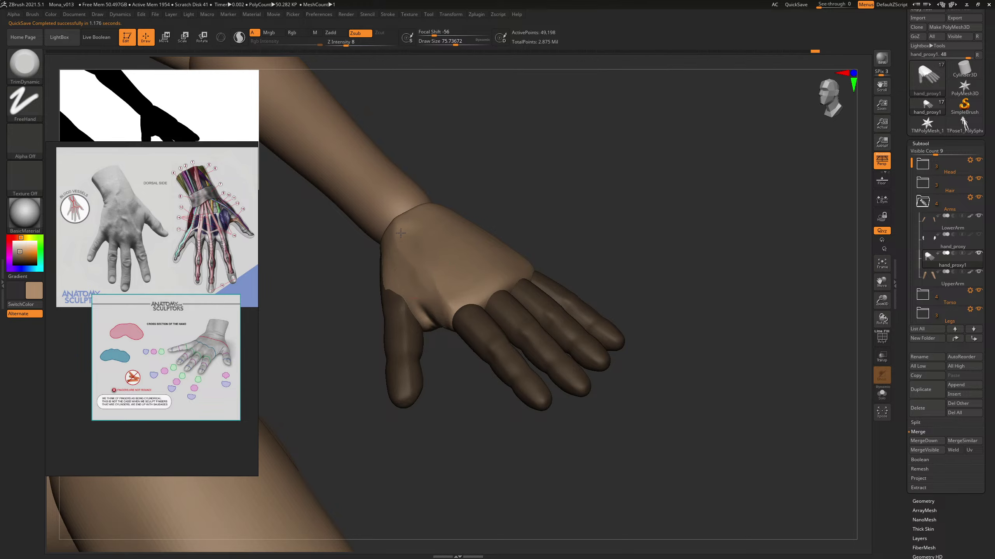
# Step: Flatten the thumb side of the wrist and the back of the hand with the TrimDynamic brush at draw sizes up to about 149
pyautogui.moveTo(394, 230); pyautogui.dragTo(404, 250)
pyautogui.moveTo(579, 211)
pyautogui.mouseDown()
pyautogui.moveTo(602, 205)
pyautogui.moveTo(617, 216)
pyautogui.mouseUp()
pyautogui.press('s')
pyautogui.moveTo(397, 259); pyautogui.dragTo(406, 250)
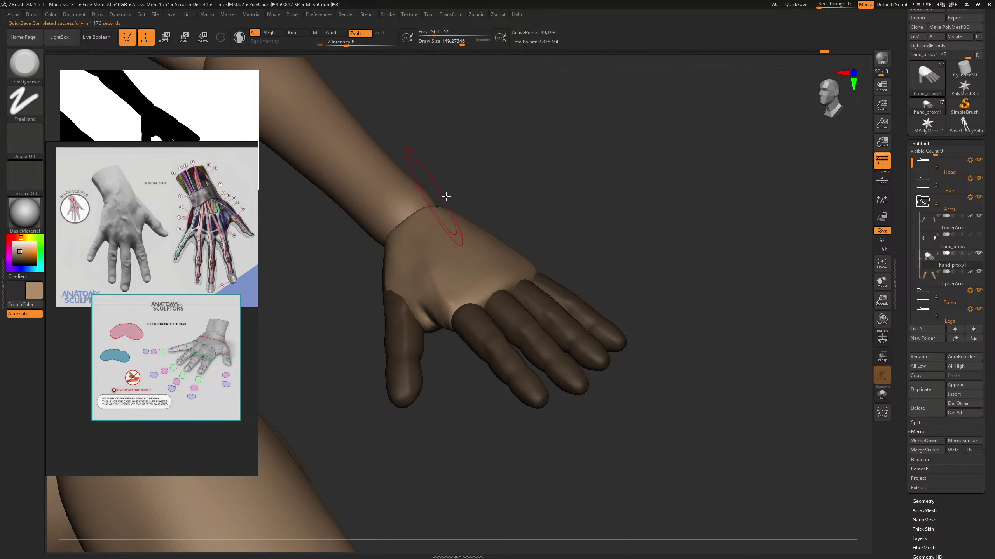
pyautogui.moveTo(569, 188)
pyautogui.mouseDown()
pyautogui.moveTo(549, 160)
pyautogui.moveTo(570, 168)
pyautogui.mouseUp()
pyautogui.press('s')
pyautogui.moveTo(434, 270); pyautogui.dragTo(429, 270)
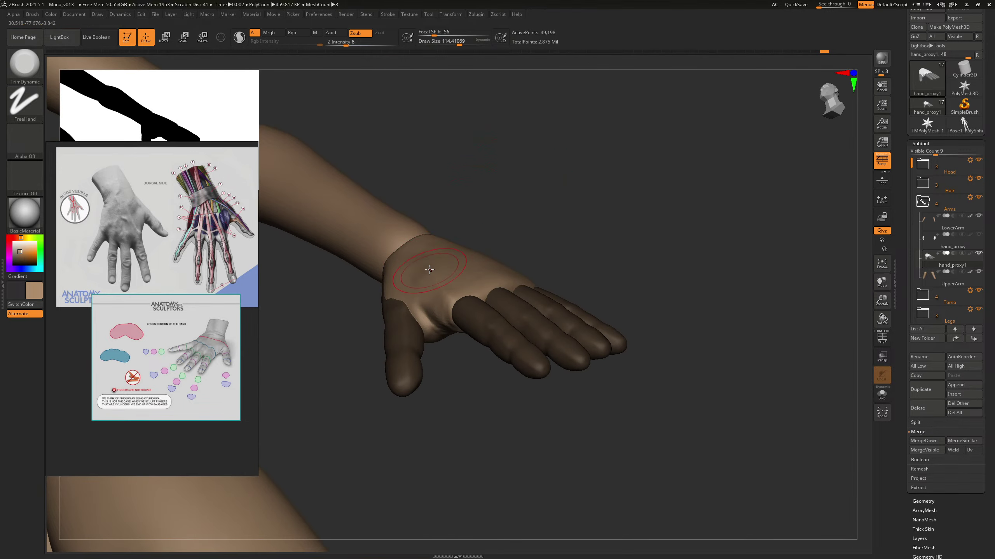
# Step: Rotate and reposition the hand at the wrist with the Transpose line, adjusting it from the side and the front
pyautogui.moveTo(576, 235); pyautogui.dragTo(695, 348)
pyautogui.press('r')
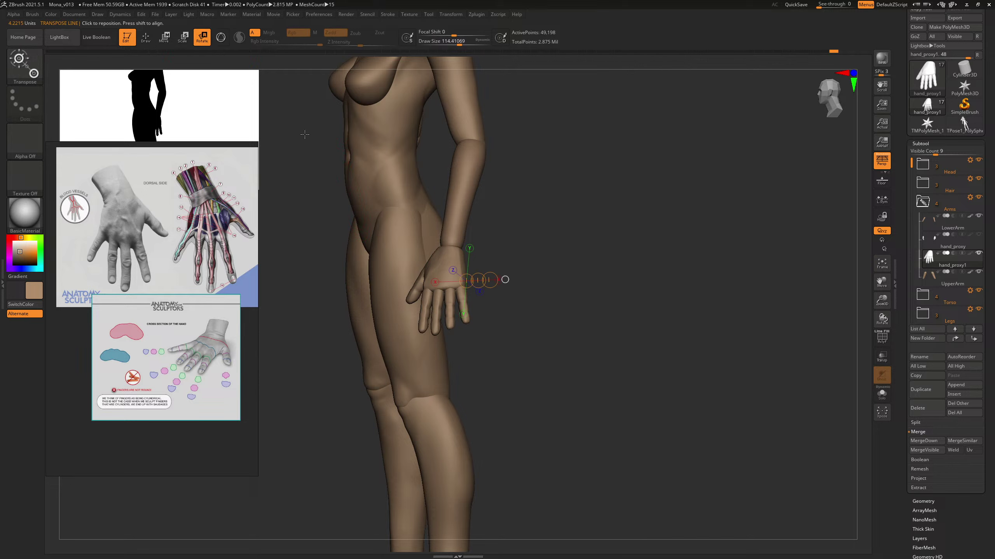
pyautogui.moveTo(446, 248); pyautogui.dragTo(439, 328)
pyautogui.moveTo(443, 289); pyautogui.dragTo(445, 254)
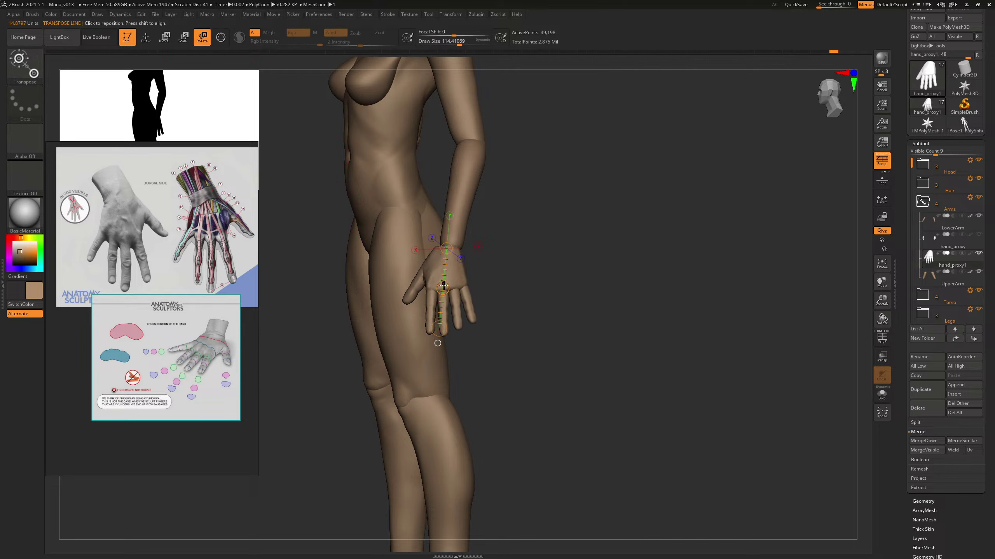
pyautogui.press('w')
pyautogui.moveTo(442, 289); pyautogui.dragTo(451, 287)
pyautogui.moveTo(505, 247); pyautogui.dragTo(575, 239)
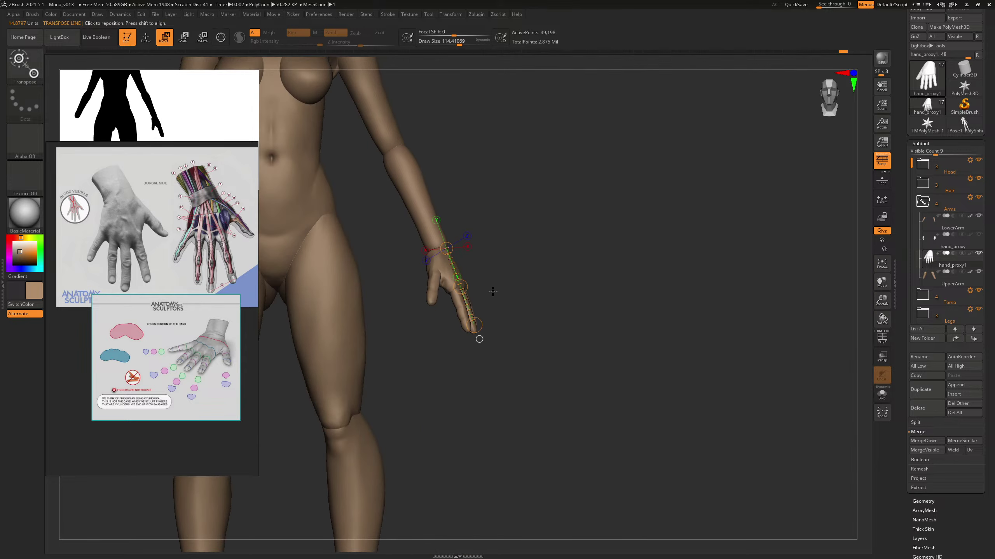
pyautogui.press('r')
pyautogui.moveTo(476, 325); pyautogui.dragTo(466, 328)
pyautogui.moveTo(579, 246)
pyautogui.mouseDown()
pyautogui.moveTo(555, 246)
pyautogui.moveTo(563, 238)
pyautogui.mouseUp()
# Step: Mirror the finished hand to the character's other arm with Mirror And Weld
pyautogui.press('b')
pyautogui.press('c')
pyautogui.press('b')
pyautogui.keyDown('alt'); pyautogui.moveTo(564, 239); pyautogui.dragTo(659, 325); pyautogui.keyUp('alt')
pyautogui.moveTo(659, 325); pyautogui.dragTo(642, 321)
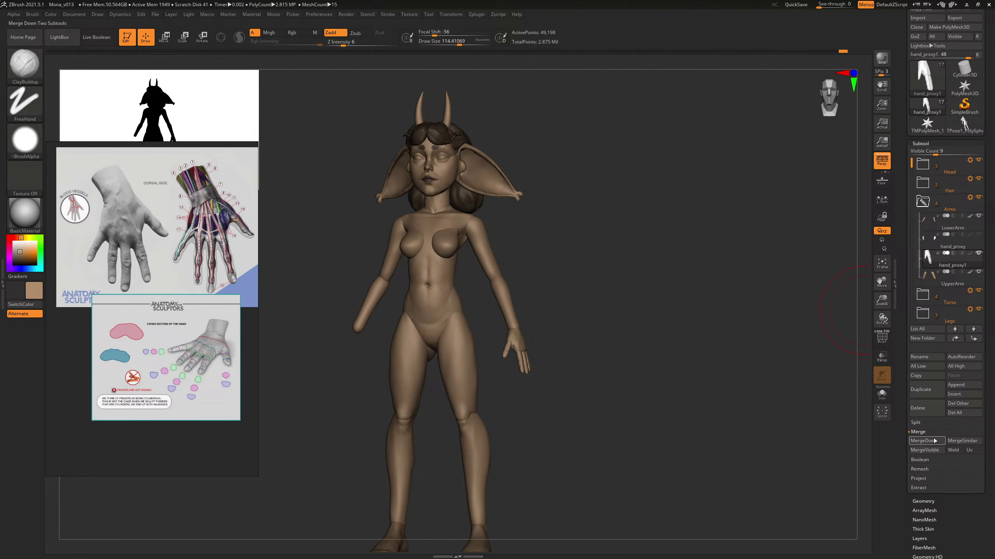
pyautogui.click(923, 502)
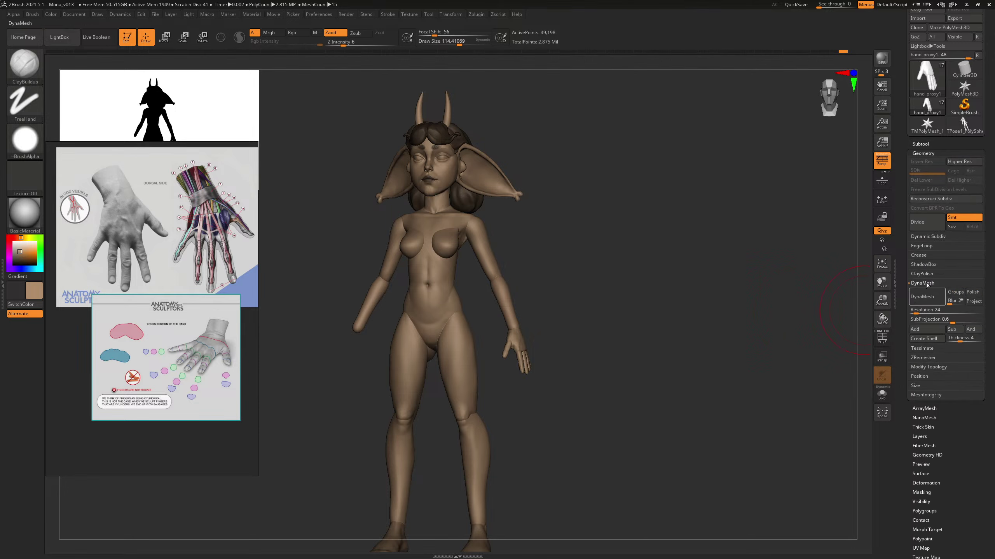
pyautogui.click(928, 367)
pyautogui.click(928, 338)
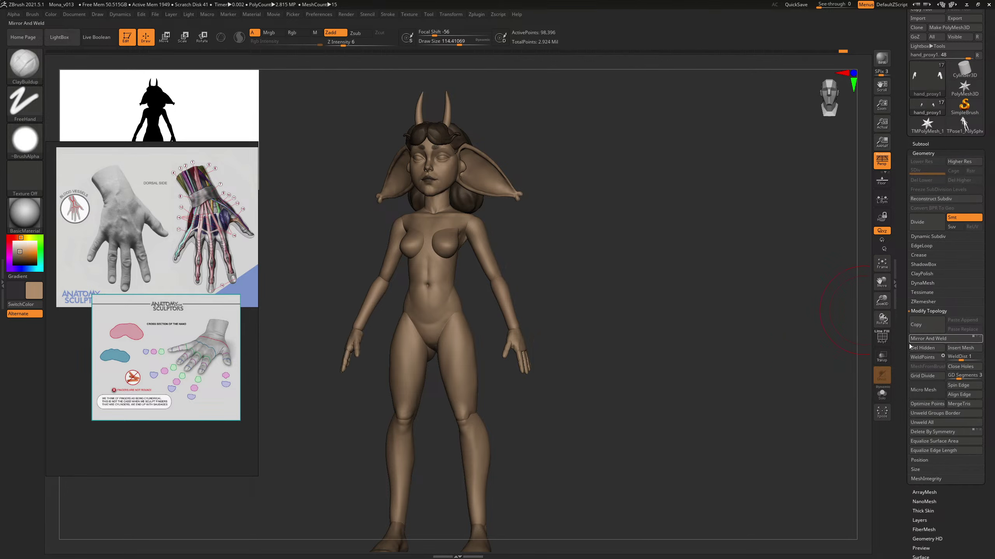
pyautogui.moveTo(663, 322)
pyautogui.mouseDown()
pyautogui.moveTo(674, 295)
pyautogui.moveTo(691, 319)
pyautogui.moveTo(670, 307)
pyautogui.moveTo(710, 311)
pyautogui.mouseUp()
pyautogui.press('w')
pyautogui.moveTo(604, 316); pyautogui.dragTo(627, 380)
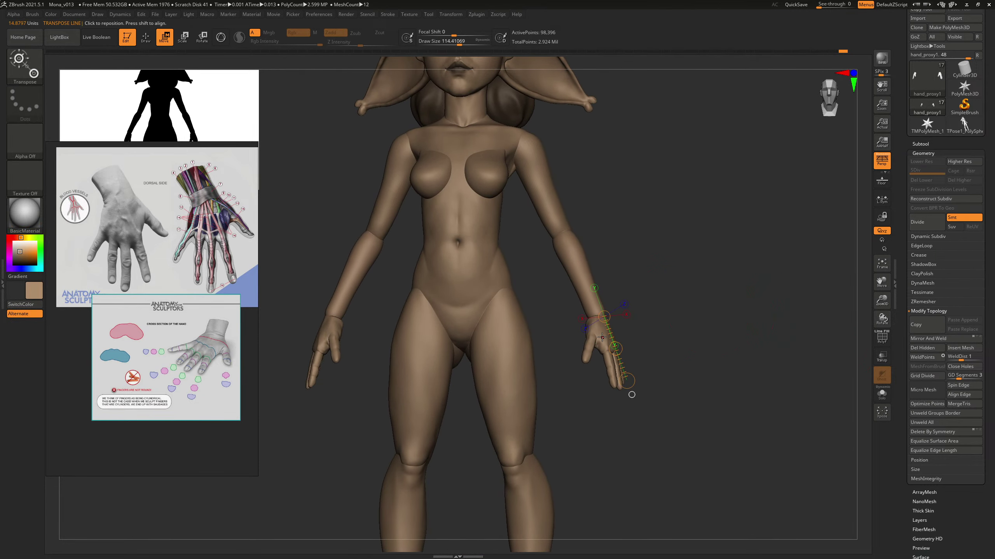
pyautogui.moveTo(602, 333)
pyautogui.mouseDown()
pyautogui.moveTo(684, 326)
pyautogui.moveTo(650, 335)
pyautogui.mouseUp()
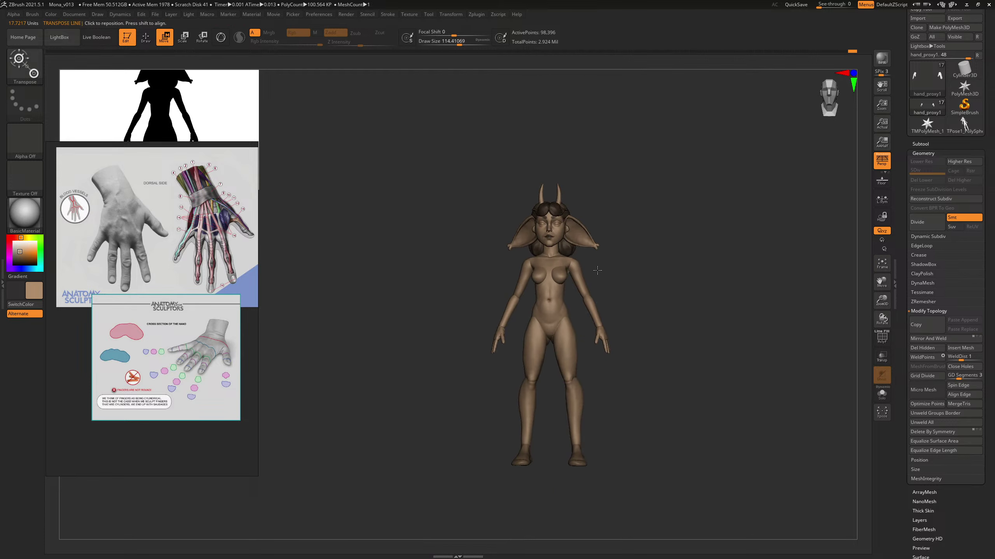
pyautogui.press('b')
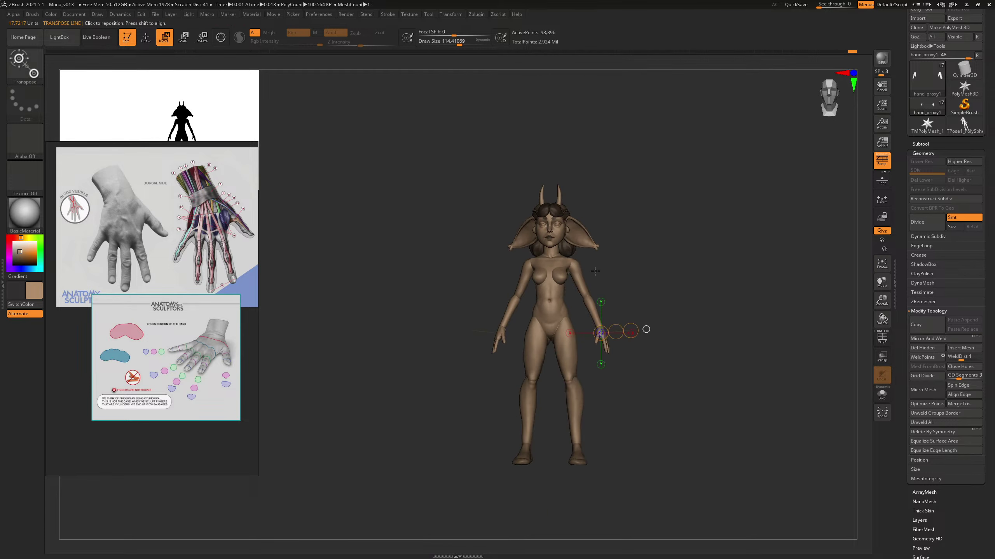
pyautogui.press('c')
pyautogui.press('b')
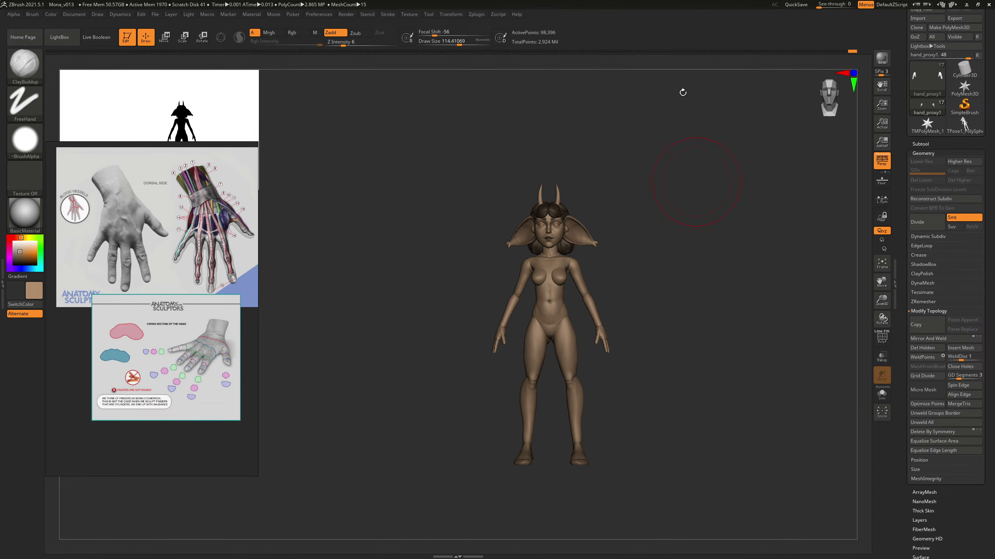
# Step: Move and enlarge the reference board and frame the character's full-body turnaround drawings over the sculpt
pyautogui.scroll(-4, 234, 194)
pyautogui.scroll(-4, 170, 211)
pyautogui.moveTo(154, 213); pyautogui.dragTo(384, 226, button='right')
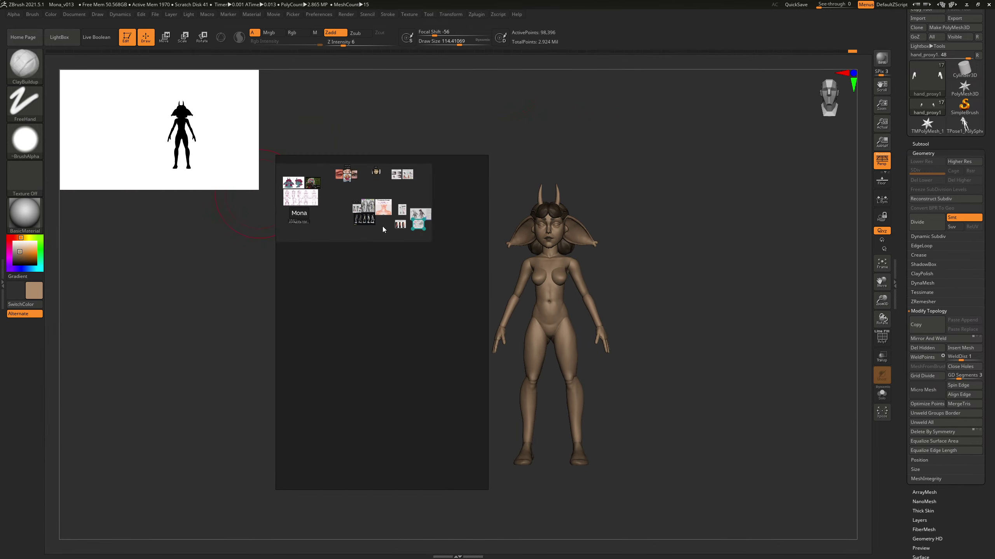
pyautogui.scroll(-4, 357, 229)
pyautogui.scroll(10, 350, 214)
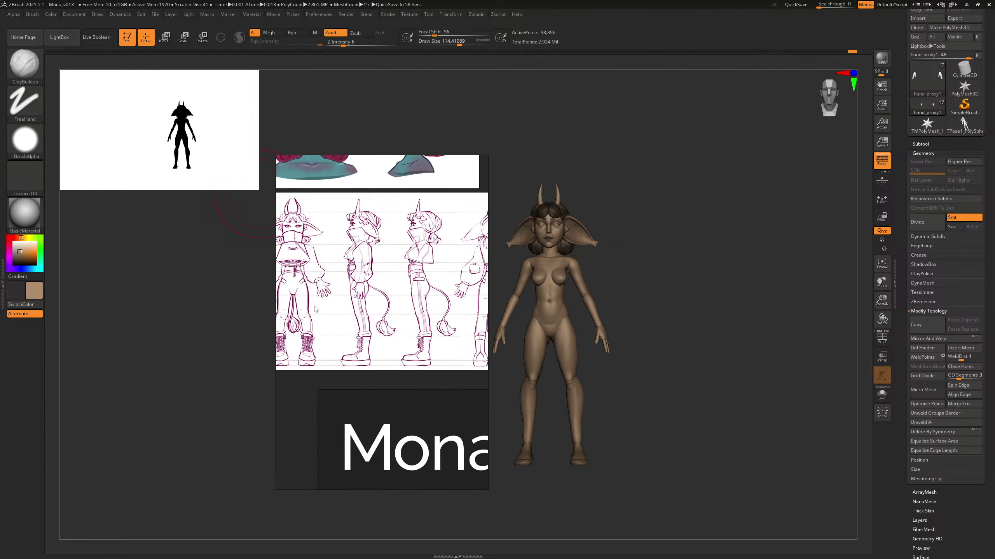
pyautogui.scroll(-3, 382, 235)
pyautogui.moveTo(410, 275); pyautogui.dragTo(483, 269)
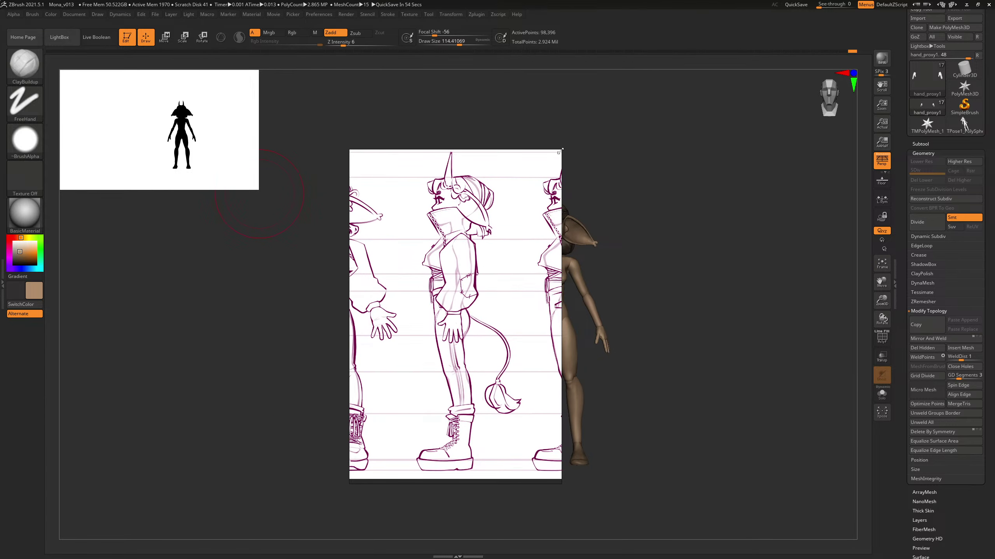
pyautogui.moveTo(560, 151); pyautogui.dragTo(772, 39)
pyautogui.moveTo(480, 313); pyautogui.dragTo(556, 258, button='middle')
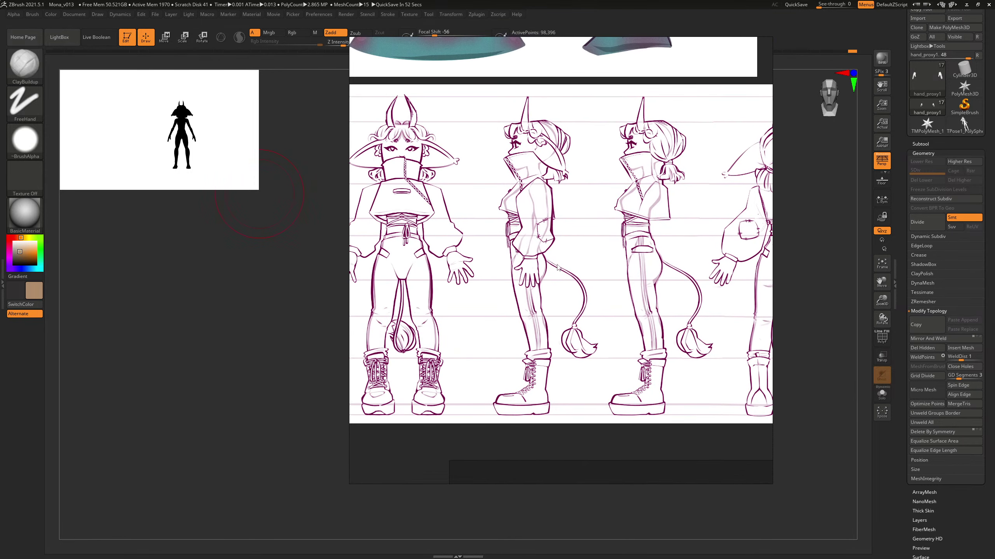
pyautogui.scroll(5, 558, 260)
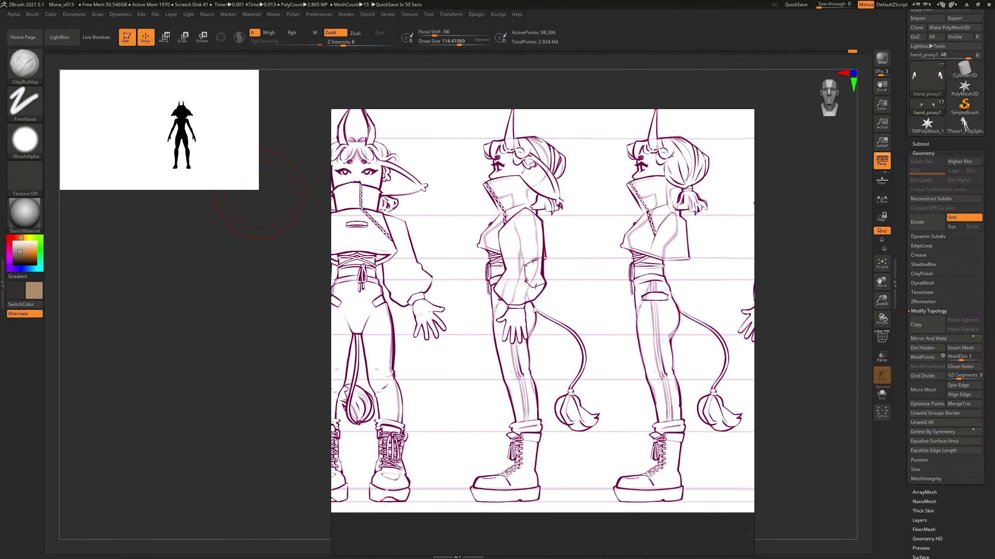
pyautogui.moveTo(535, 309); pyautogui.dragTo(532, 314, button='middle')
# Step: Turn off the reference board's always-on-top mode and set ZBrush's See-through to about 42
pyautogui.hotkey('ctrl', 'shift', 'a')
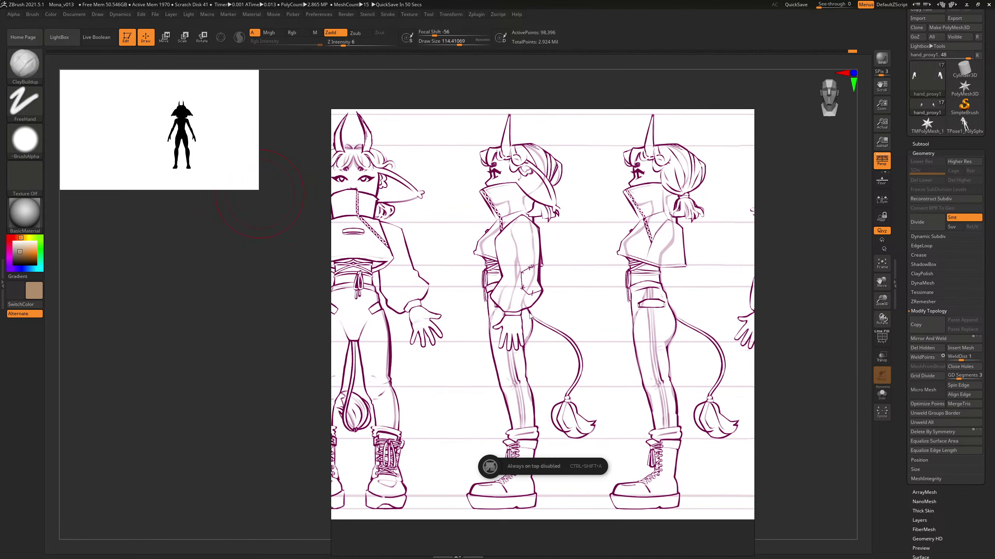
pyautogui.click(796, 163)
pyautogui.moveTo(821, 6); pyautogui.dragTo(833, 7)
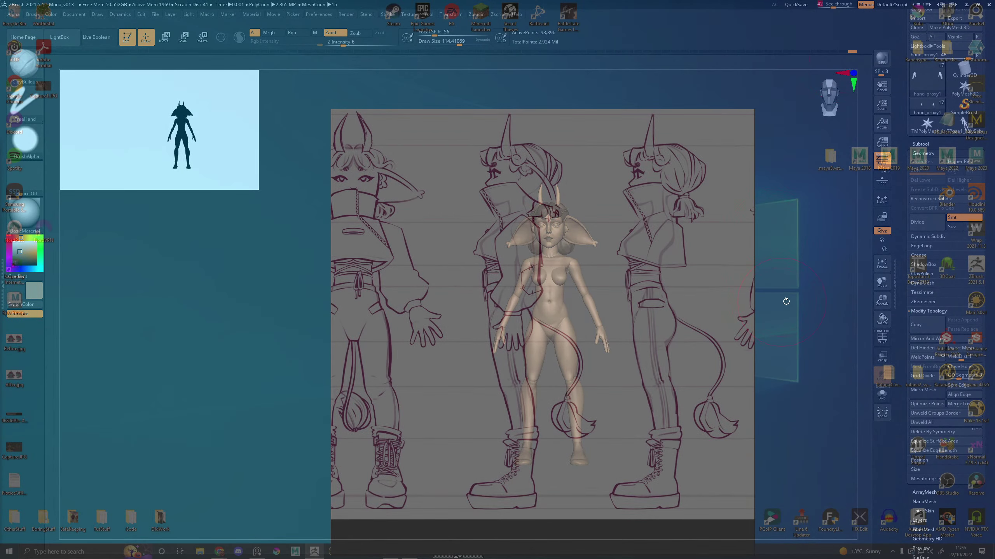
# Step: Align the model's side profile over the side-view drawing with perspective off and hide the Hair folder
pyautogui.keyDown('shift'); pyautogui.moveTo(786, 301); pyautogui.dragTo(740, 301); pyautogui.keyUp('shift')
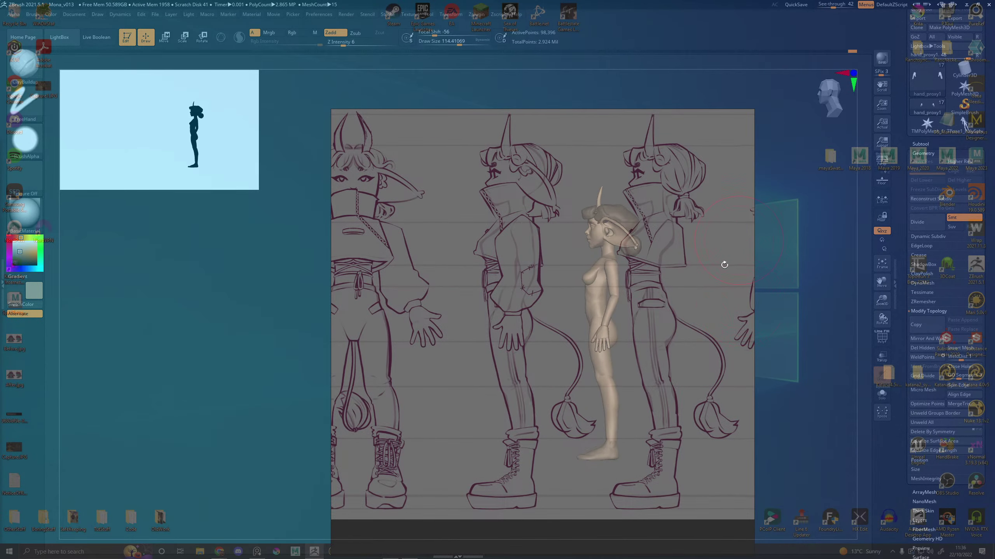
pyautogui.moveTo(724, 264)
pyautogui.keyDown('alt'); pyautogui.mouseDown()
pyautogui.moveTo(658, 269)
pyautogui.moveTo(648, 340)
pyautogui.moveTo(628, 322)
pyautogui.mouseUp(); pyautogui.keyUp('alt')
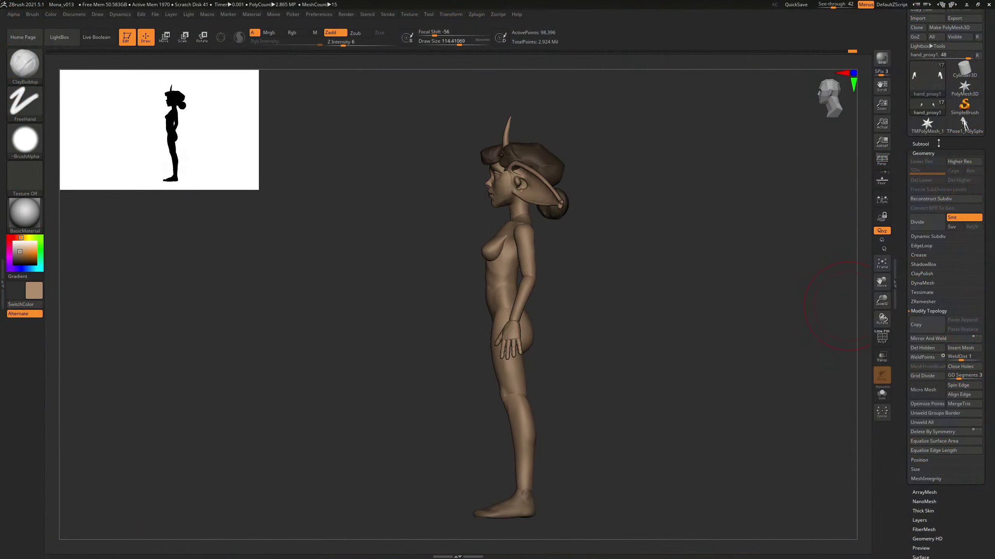
pyautogui.click(938, 143)
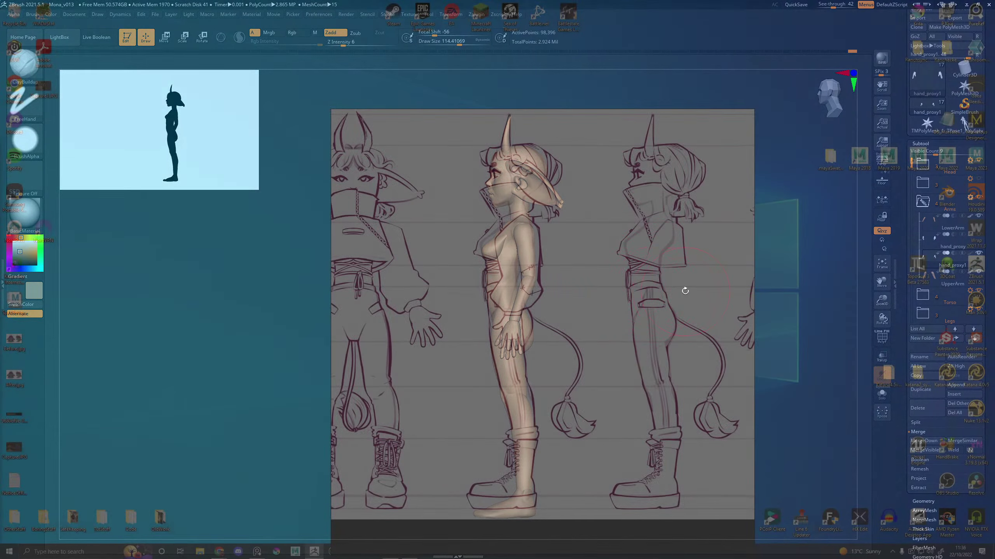
pyautogui.keyDown('alt'); pyautogui.moveTo(685, 291); pyautogui.dragTo(685, 280); pyautogui.keyUp('alt')
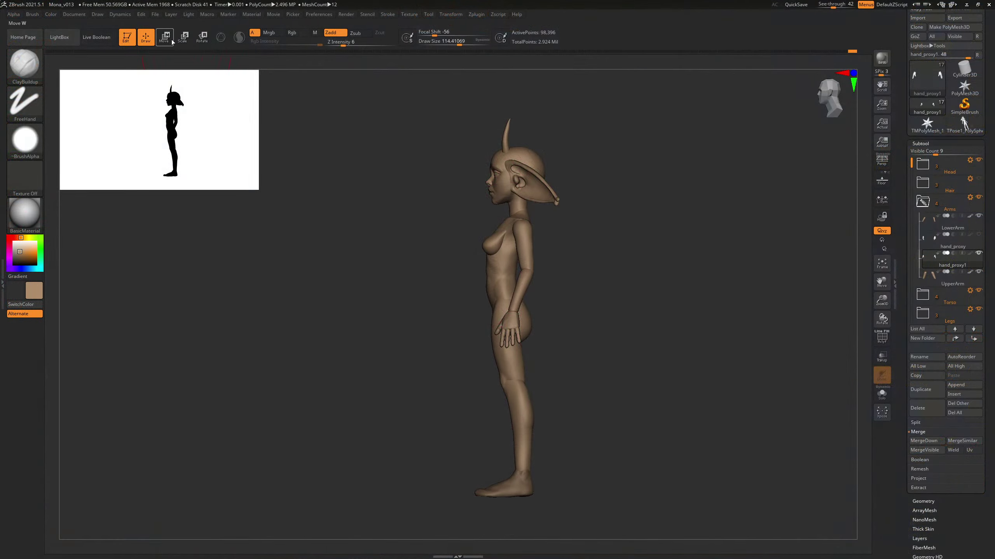
# Step: Adjust the hand's placement and rotation at the wrist with the Transpose line to match the side-view drawing, and return to the ClayBuildup brush
pyautogui.click(165, 37)
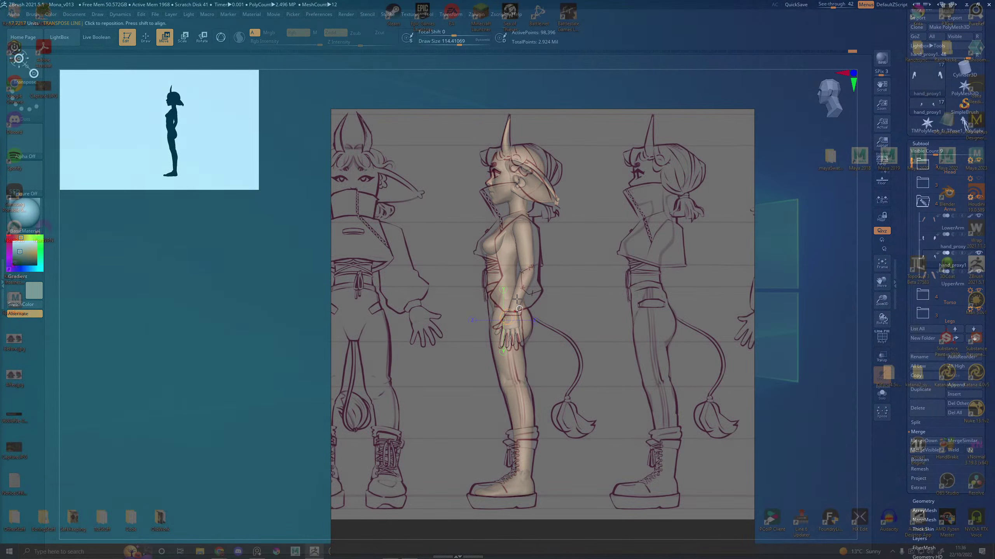
pyautogui.moveTo(514, 311)
pyautogui.mouseDown()
pyautogui.moveTo(516, 343)
pyautogui.moveTo(516, 330)
pyautogui.mouseUp()
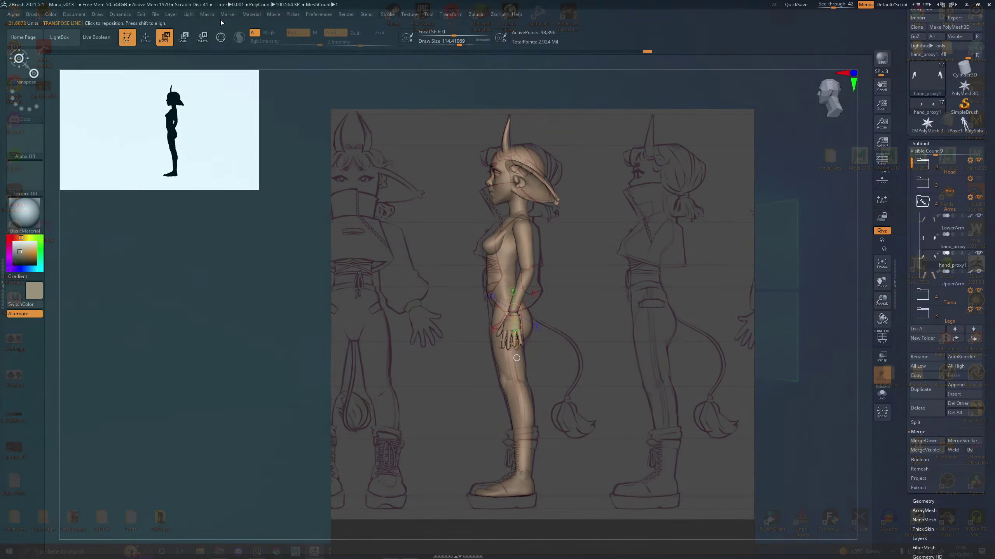
pyautogui.click(202, 37)
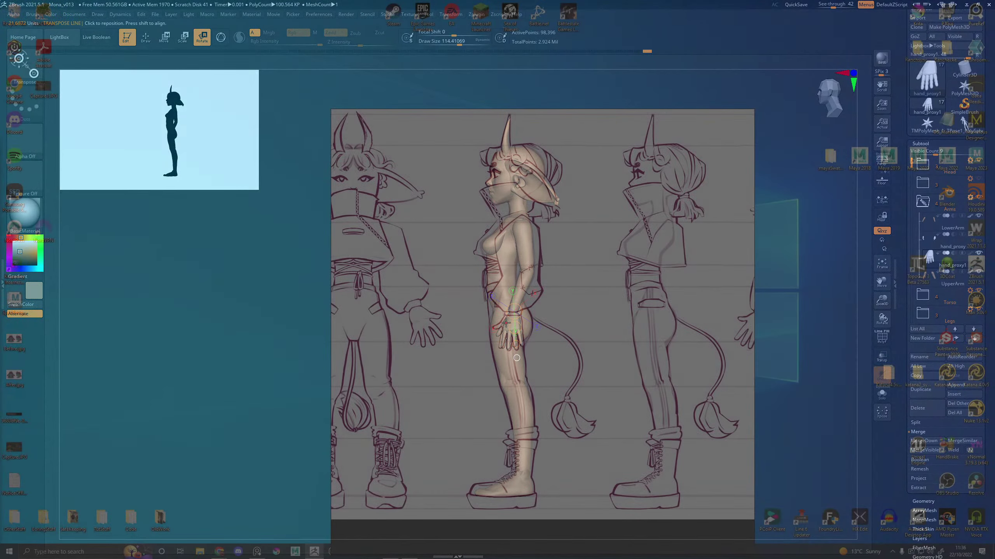
pyautogui.moveTo(516, 316)
pyautogui.mouseDown()
pyautogui.moveTo(515, 346)
pyautogui.moveTo(513, 313)
pyautogui.mouseUp()
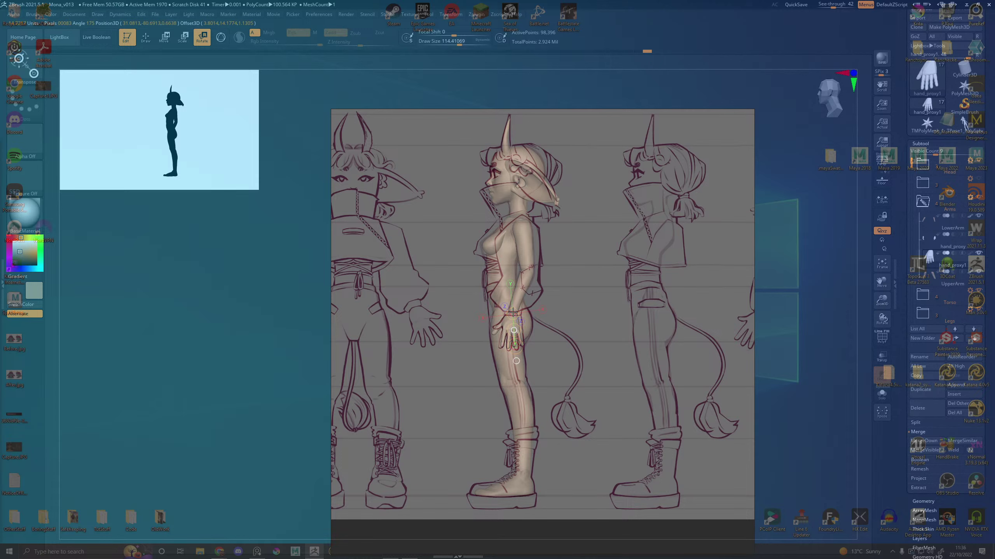
pyautogui.press('w')
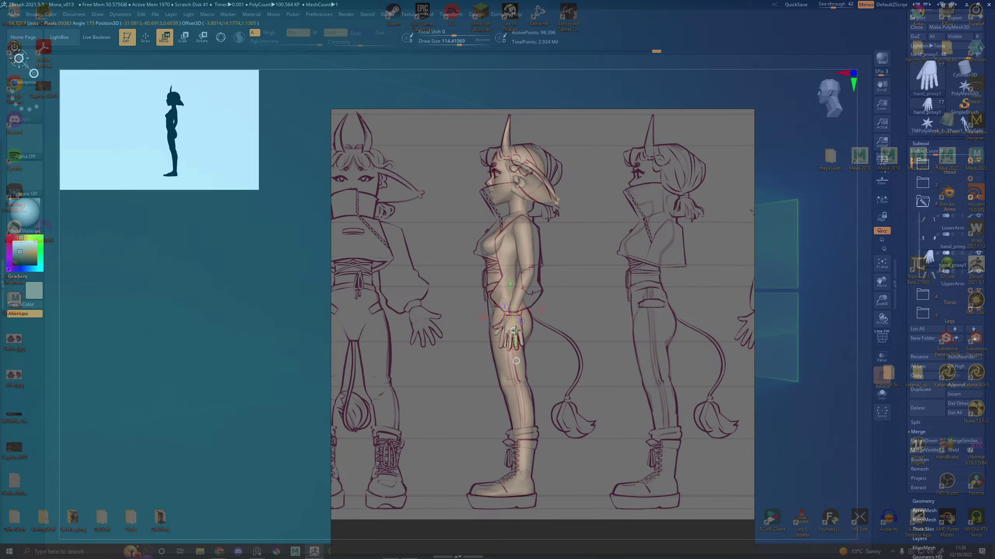
pyautogui.click(220, 38)
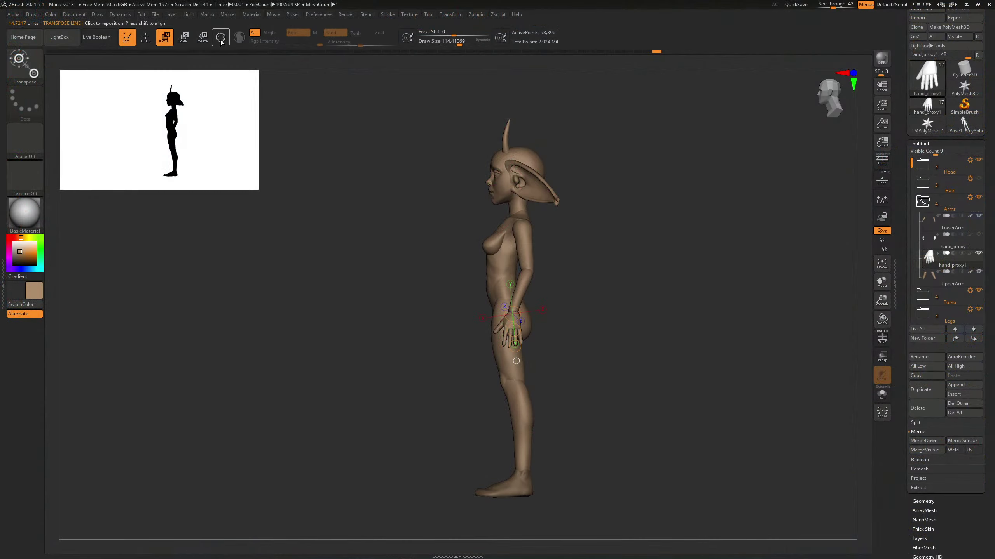
pyautogui.click(187, 39)
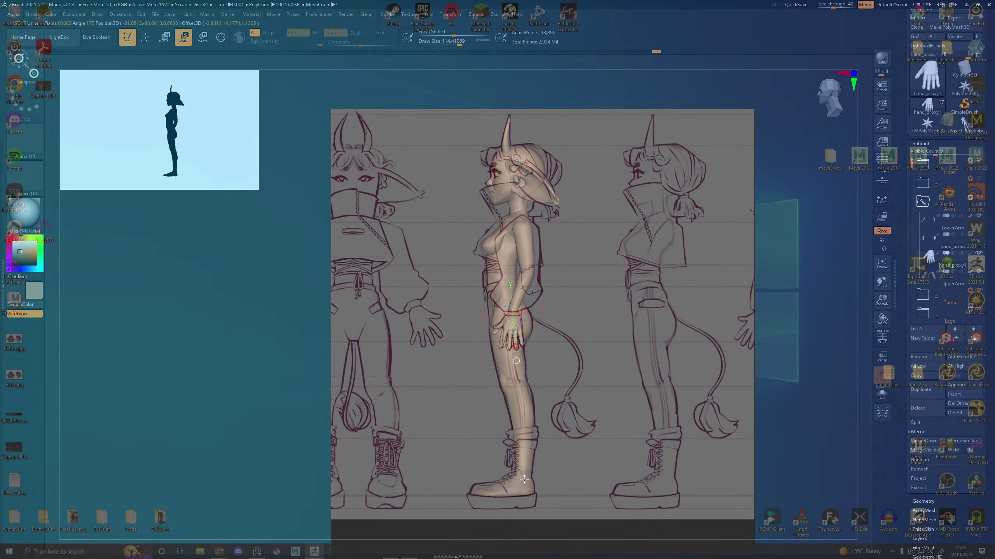
pyautogui.press('w')
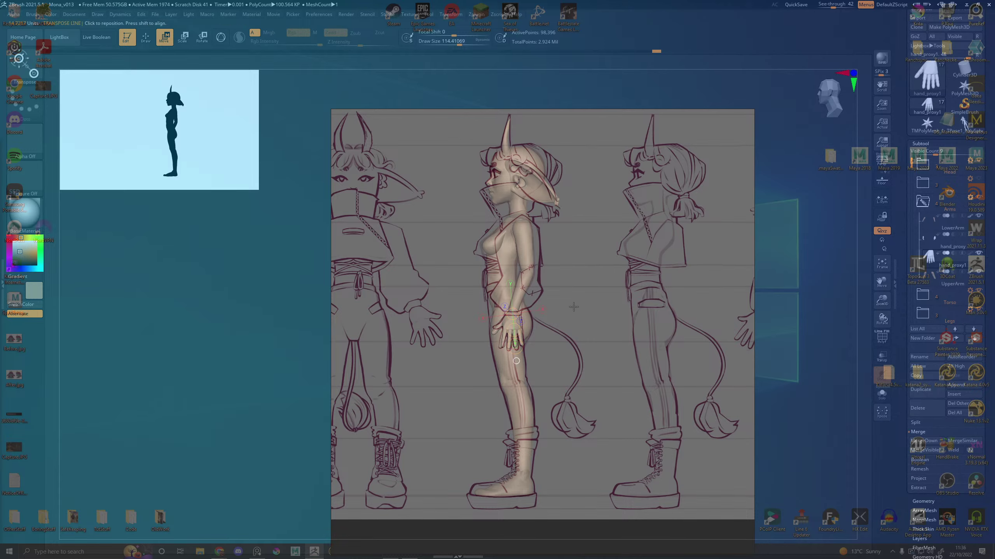
pyautogui.press('b')
pyautogui.press('c')
pyautogui.press('b')
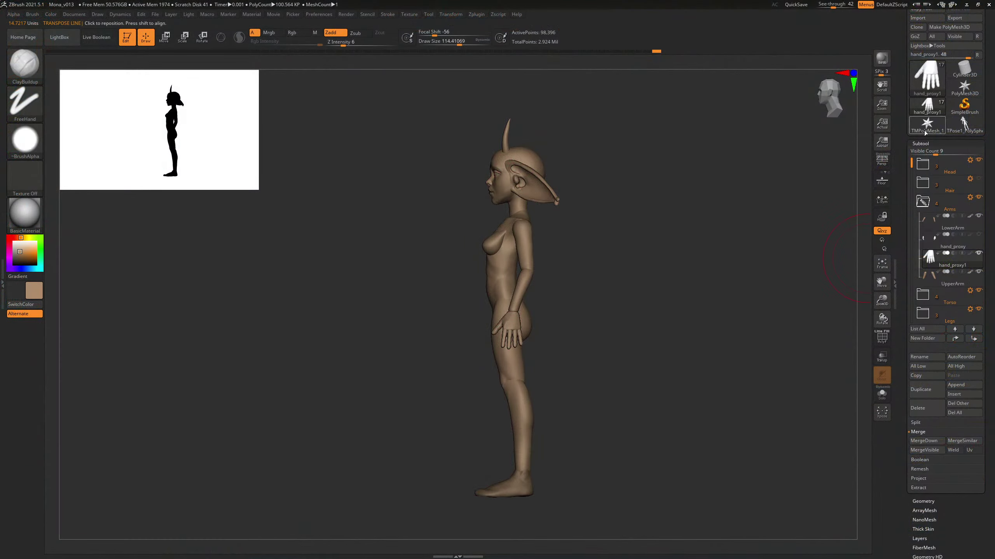
# Step: Turn perspective back on and rotate the model to its front view over the turnaround drawings
pyautogui.click(921, 144)
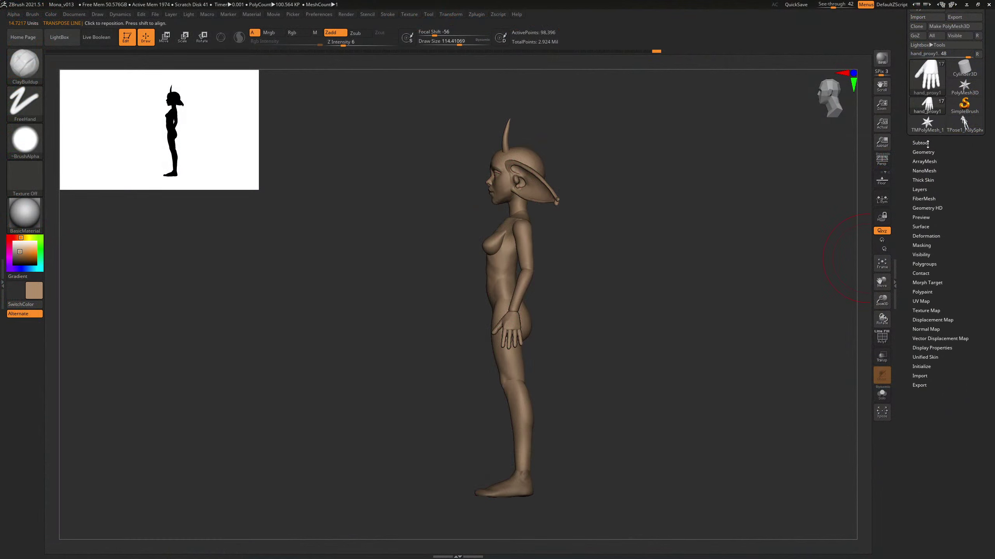
pyautogui.click(921, 143)
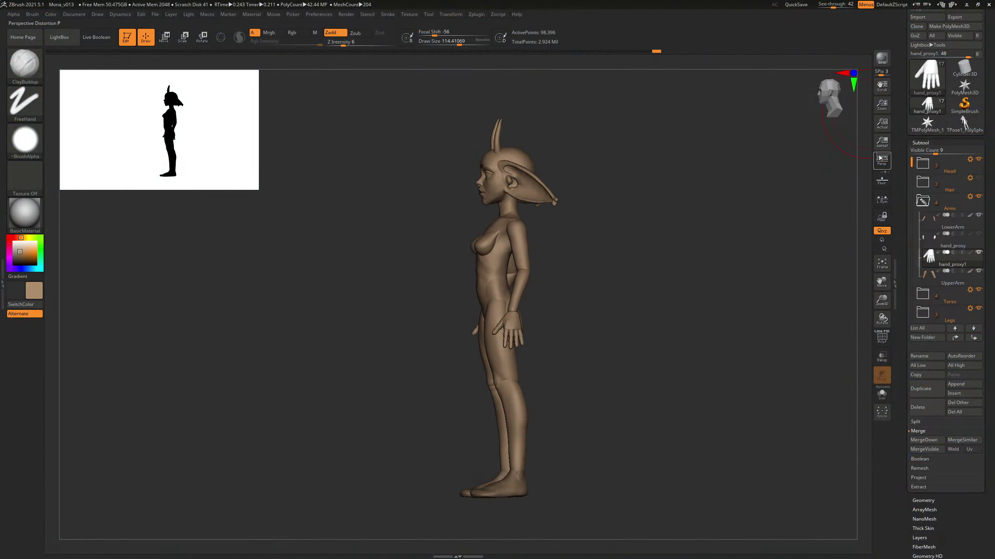
pyautogui.click(881, 165)
pyautogui.moveTo(661, 247); pyautogui.dragTo(717, 247)
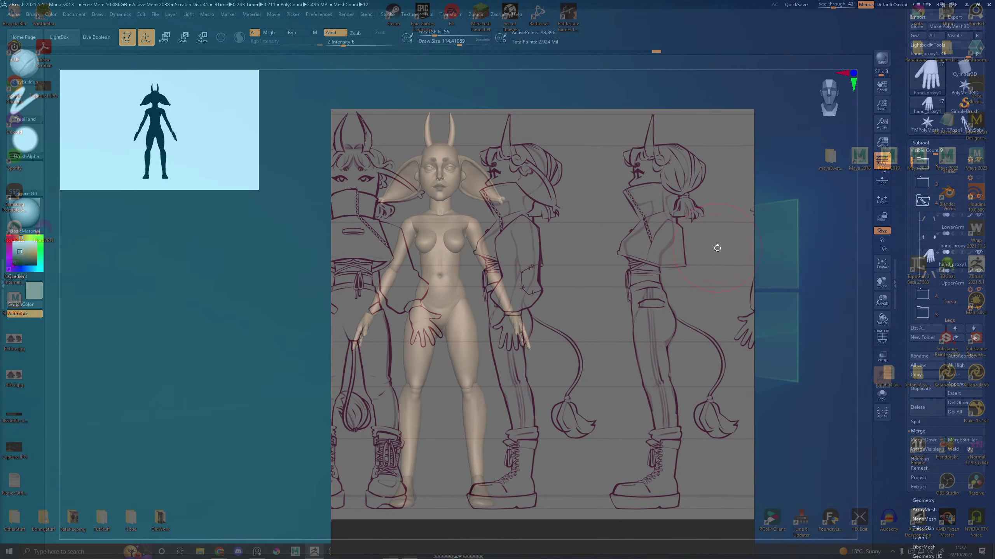
# Step: Reposition and rotate the hands at the wrist with the Transpose line so they follow the forearms in the front view
pyautogui.press('w')
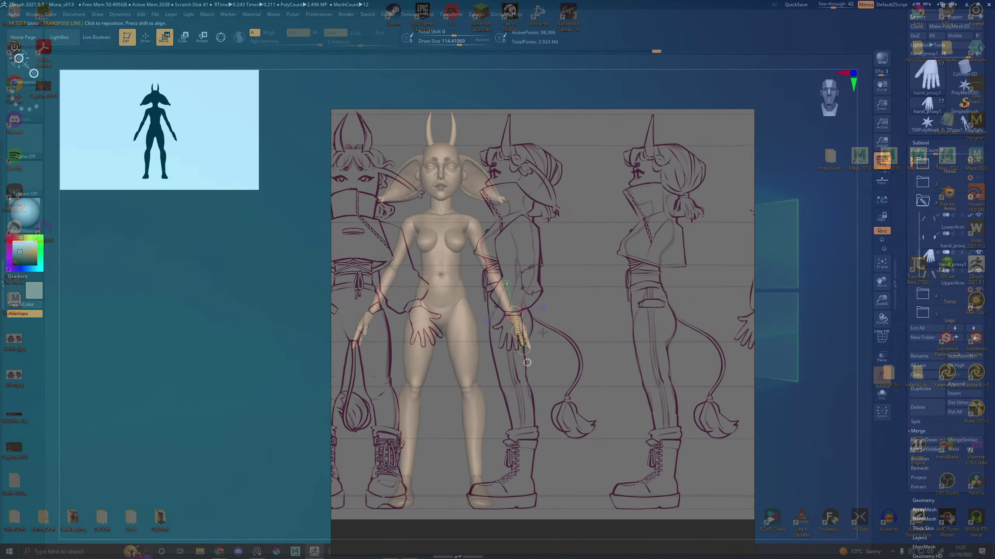
pyautogui.click(407, 258)
pyautogui.moveTo(519, 328)
pyautogui.mouseDown()
pyautogui.moveTo(633, 327)
pyautogui.moveTo(575, 327)
pyautogui.moveTo(529, 299)
pyautogui.moveTo(600, 283)
pyautogui.moveTo(617, 316)
pyautogui.mouseUp()
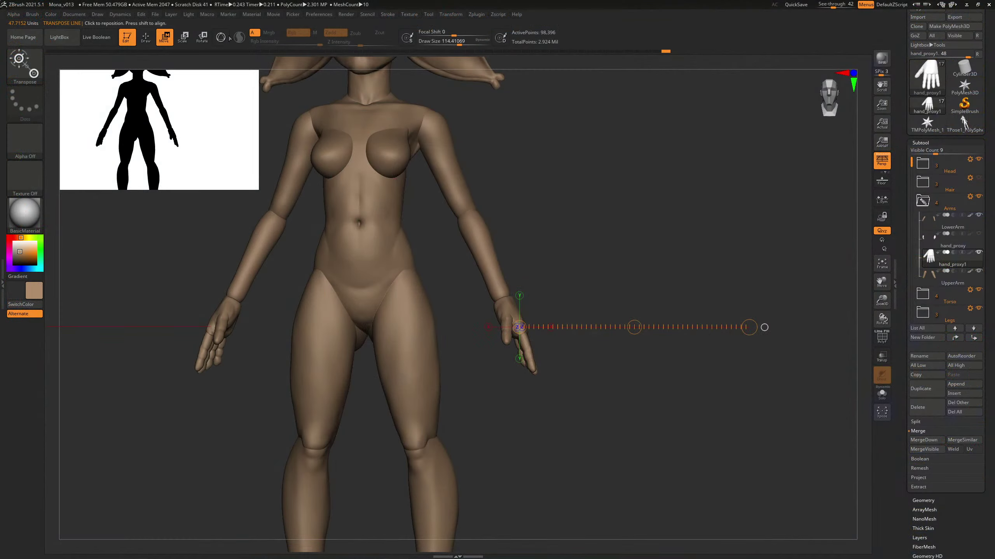
pyautogui.click(202, 38)
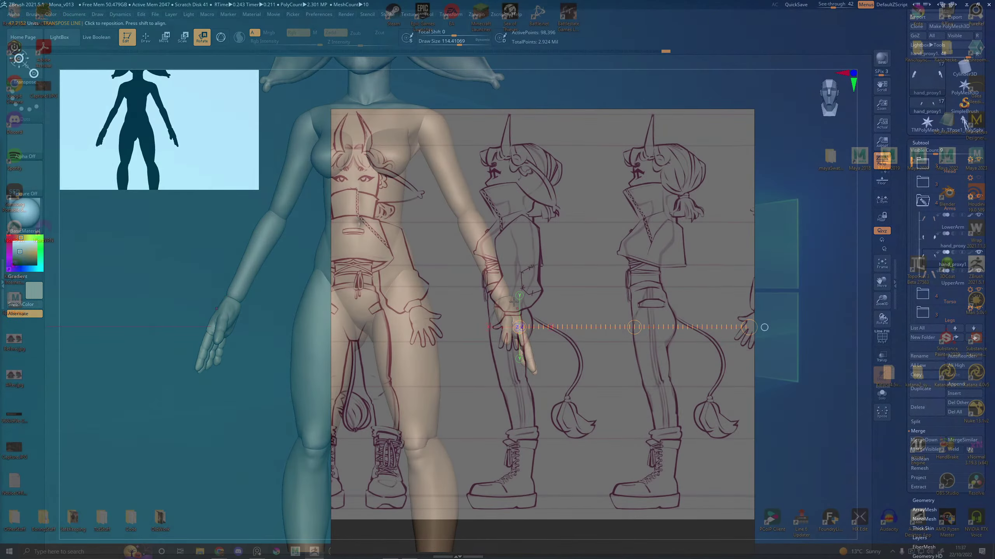
pyautogui.moveTo(506, 304); pyautogui.dragTo(522, 368)
pyautogui.press('w')
pyautogui.moveTo(517, 333); pyautogui.dragTo(515, 333)
pyautogui.moveTo(639, 256); pyautogui.dragTo(588, 252)
pyautogui.keyDown('alt'); pyautogui.moveTo(715, 255); pyautogui.dragTo(660, 287); pyautogui.keyUp('alt')
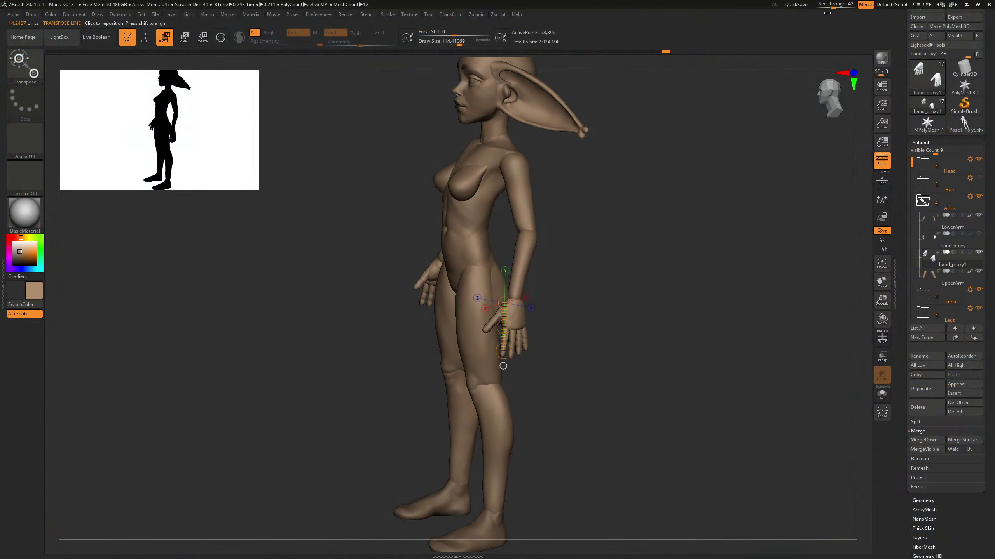
# Step: Set See-through to 0 and turn the reference board's always-on-top mode back on
pyautogui.moveTo(820, 5); pyautogui.dragTo(811, 5)
pyautogui.hotkey('alt', 'Tab')
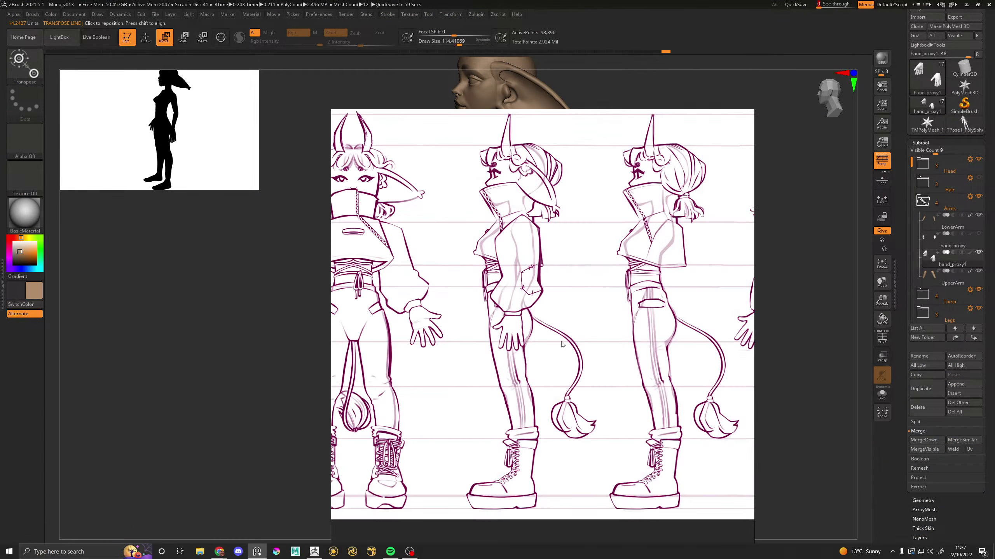
pyautogui.hotkey('ctrl', 'shift', 'a')
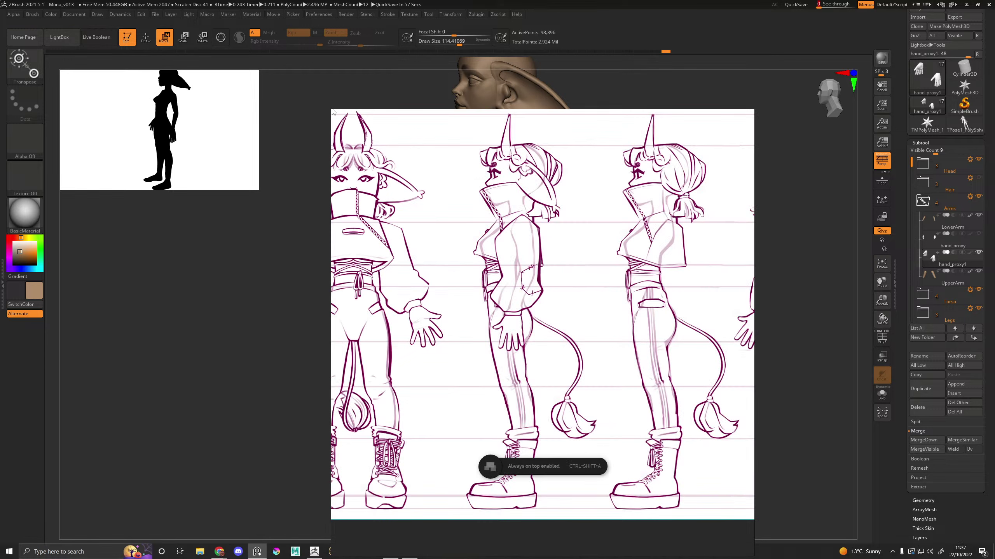
pyautogui.click(258, 190)
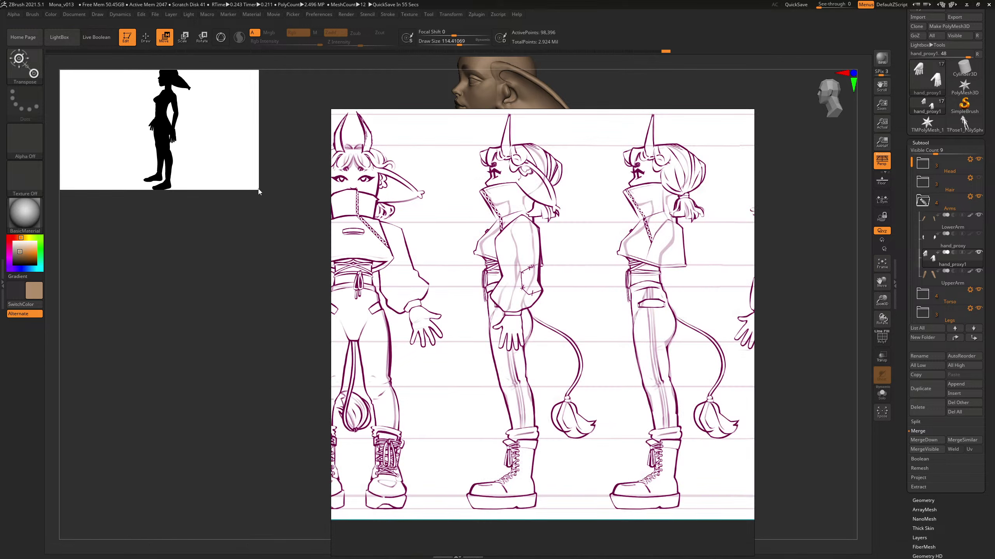
# Step: Shrink the reference board window, place it below the silhouette preview and frame the front and side turnaround drawings in it
pyautogui.press('F5')
pyautogui.moveTo(328, 112); pyautogui.dragTo(524, 242)
pyautogui.scroll(-5, 650, 330)
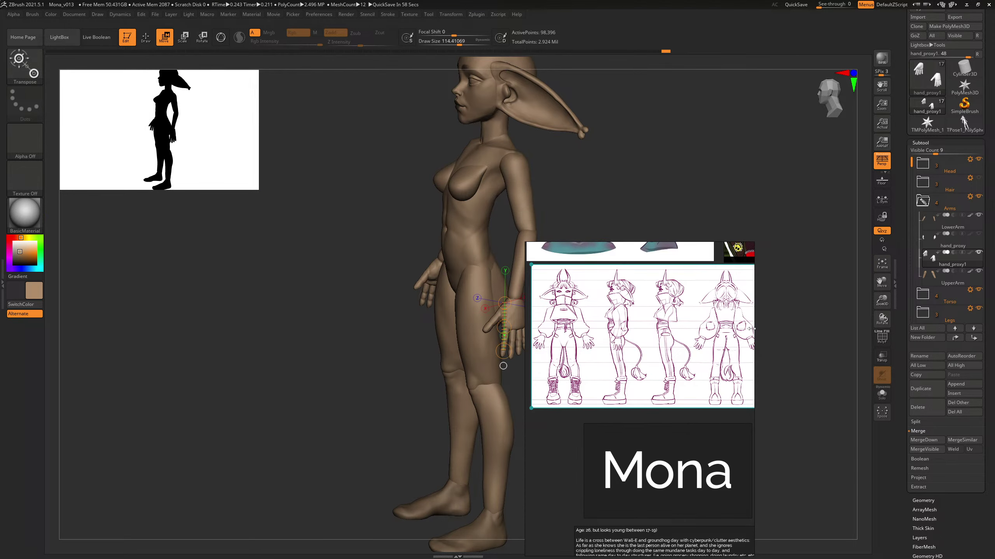
pyautogui.moveTo(750, 329); pyautogui.dragTo(675, 329)
pyautogui.moveTo(666, 330); pyautogui.dragTo(225, 291)
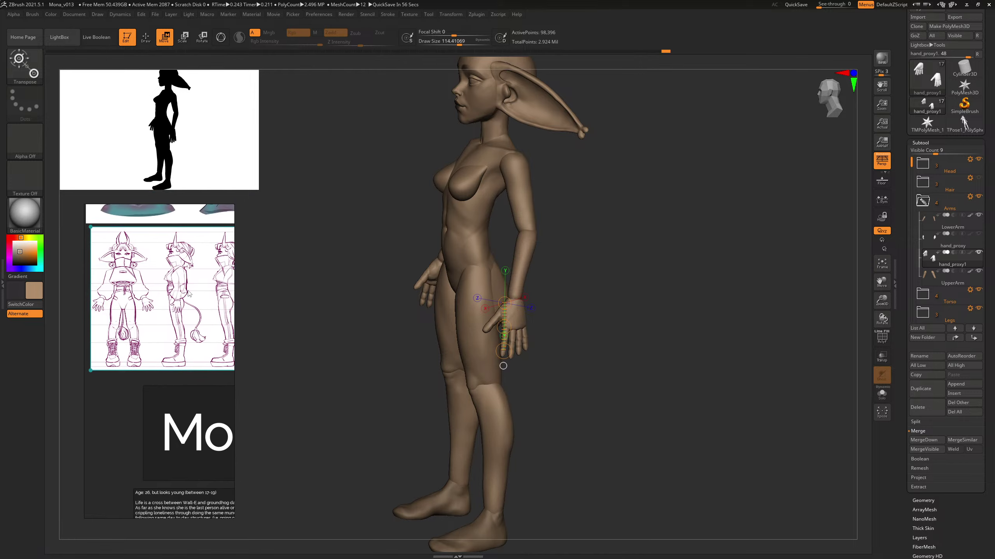
pyautogui.moveTo(188, 292); pyautogui.dragTo(169, 293, button='right')
pyautogui.scroll(3, 135, 283)
pyautogui.moveTo(137, 281); pyautogui.dragTo(158, 300, button='middle')
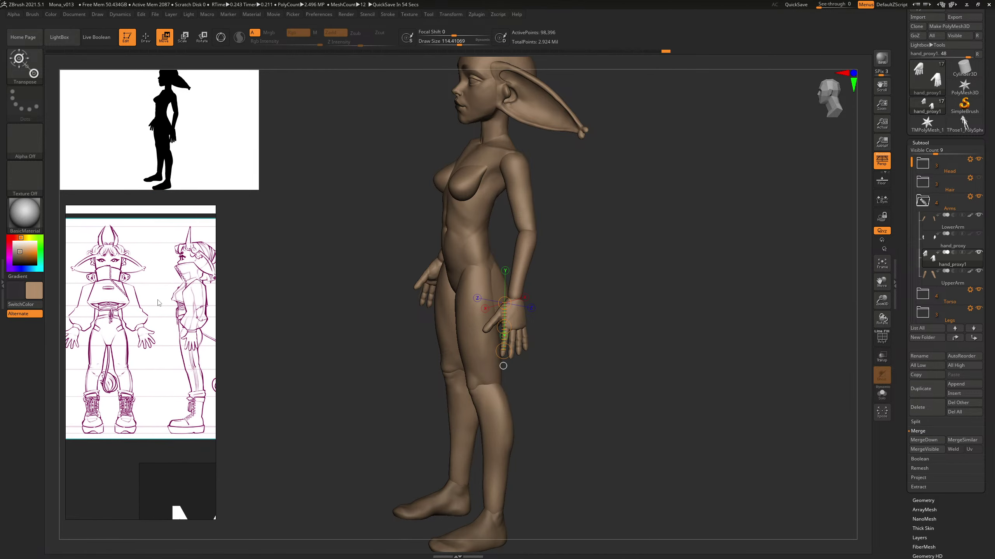
pyautogui.moveTo(153, 519)
pyautogui.mouseDown()
pyautogui.moveTo(161, 427)
pyautogui.moveTo(162, 436)
pyautogui.mouseUp()
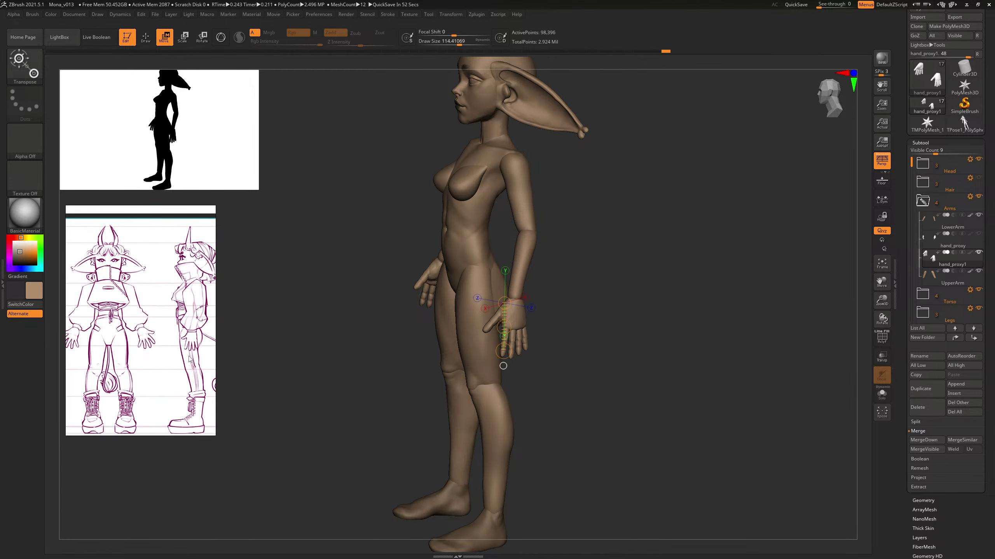
pyautogui.scroll(-1, 187, 355)
pyautogui.moveTo(184, 351); pyautogui.dragTo(177, 335, button='middle')
# Step: Mask the whole hand except the thumb by its polygroup with the Transpose line, checking the polygroups first
pyautogui.moveTo(705, 270); pyautogui.dragTo(720, 265)
pyautogui.moveTo(645, 270)
pyautogui.keyDown('alt'); pyautogui.mouseDown()
pyautogui.moveTo(558, 269)
pyautogui.moveTo(599, 260)
pyautogui.moveTo(641, 309)
pyautogui.mouseUp(); pyautogui.keyUp('alt')
pyautogui.press('q')
pyautogui.moveTo(652, 305); pyautogui.dragTo(722, 258)
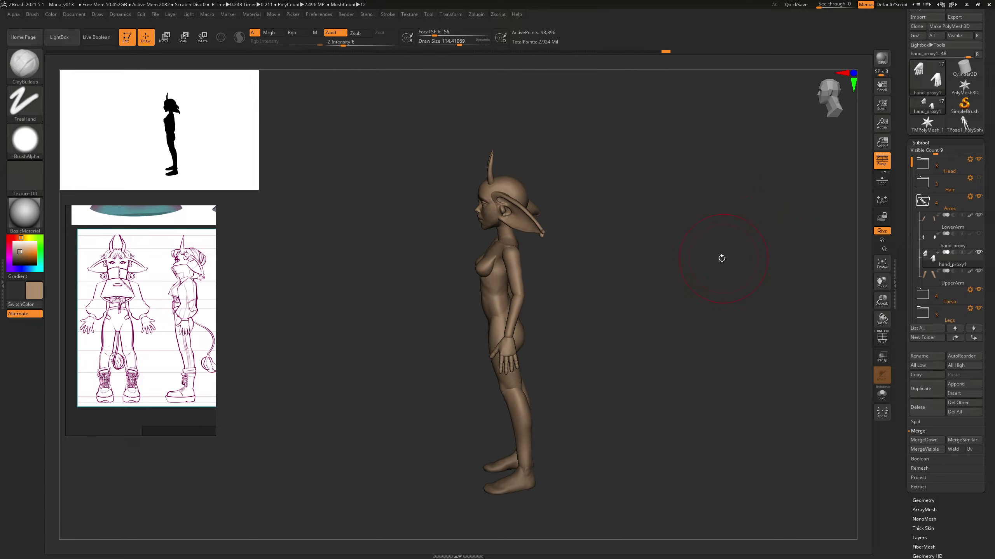
pyautogui.keyDown('ctrl'); pyautogui.moveTo(685, 255); pyautogui.dragTo(787, 381, button='right'); pyautogui.keyUp('ctrl')
pyautogui.keyDown('ctrl'); pyautogui.moveTo(631, 292); pyautogui.dragTo(648, 299, button='right'); pyautogui.keyUp('ctrl')
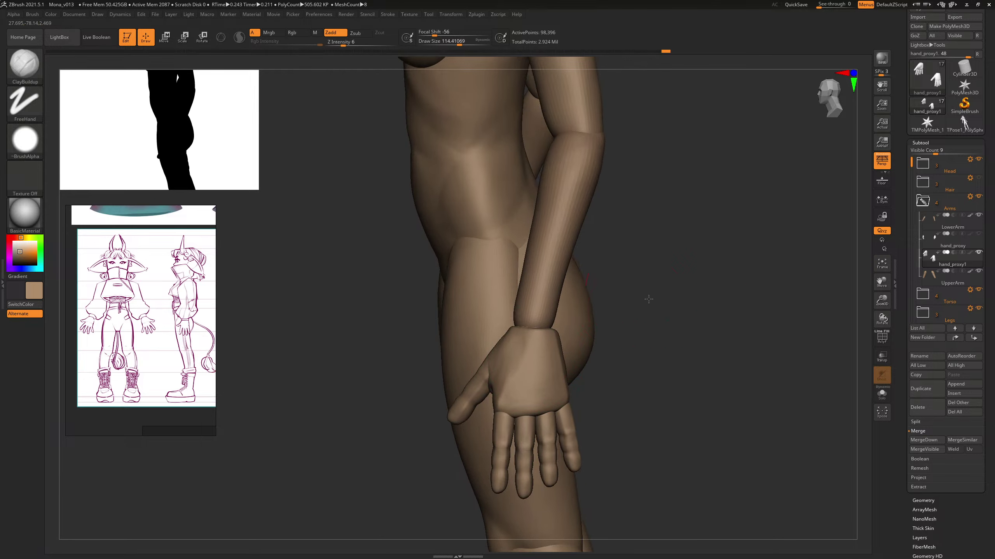
pyautogui.moveTo(649, 299); pyautogui.dragTo(664, 273)
pyautogui.hotkey('shift', 'f')
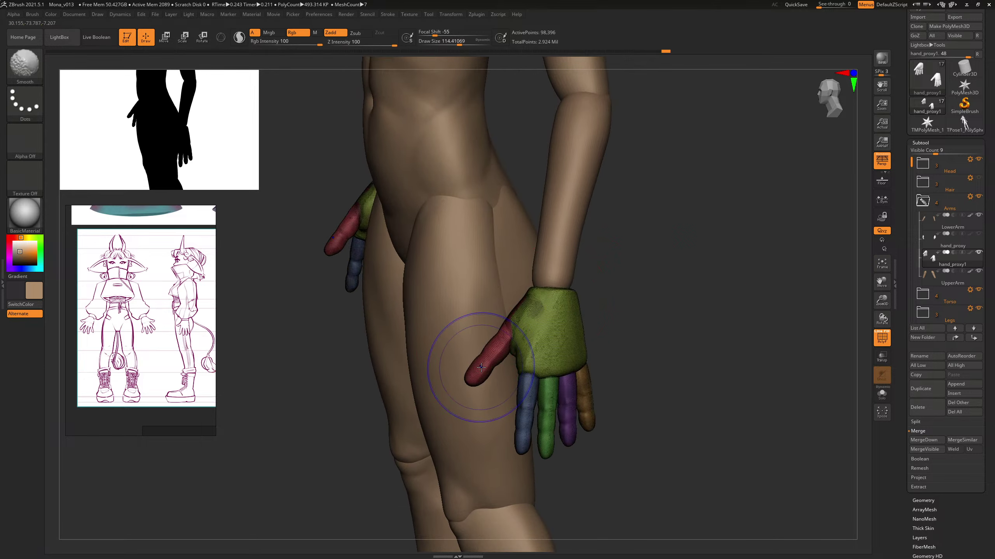
pyautogui.hotkey('shift', 'f')
pyautogui.press('w')
pyautogui.keyDown('ctrl'); pyautogui.moveTo(485, 359); pyautogui.dragTo(485, 357); pyautogui.keyUp('ctrl')
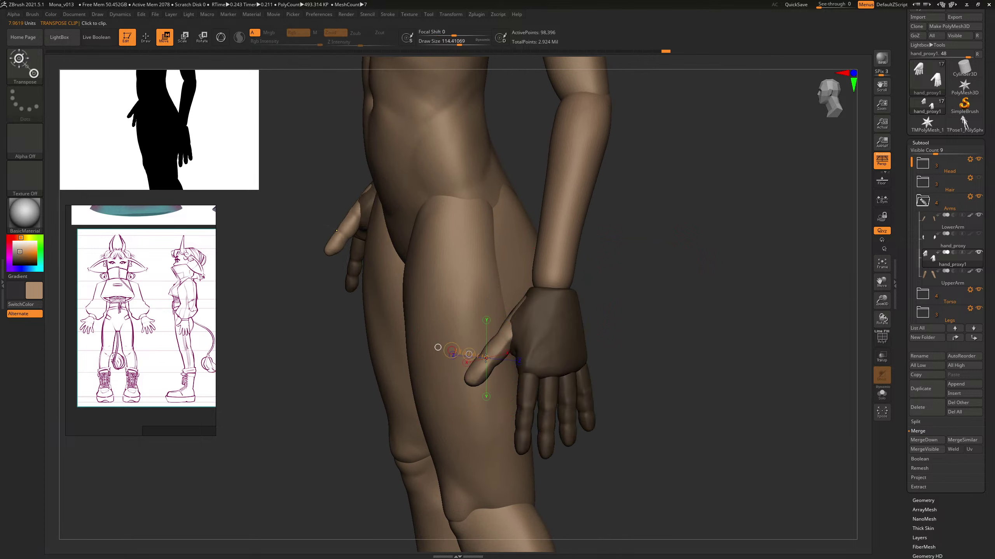
# Step: Turn on local symmetry and scale the unmasked thumb slightly smaller with a Transpose line running from its base to its tip
pyautogui.press('e')
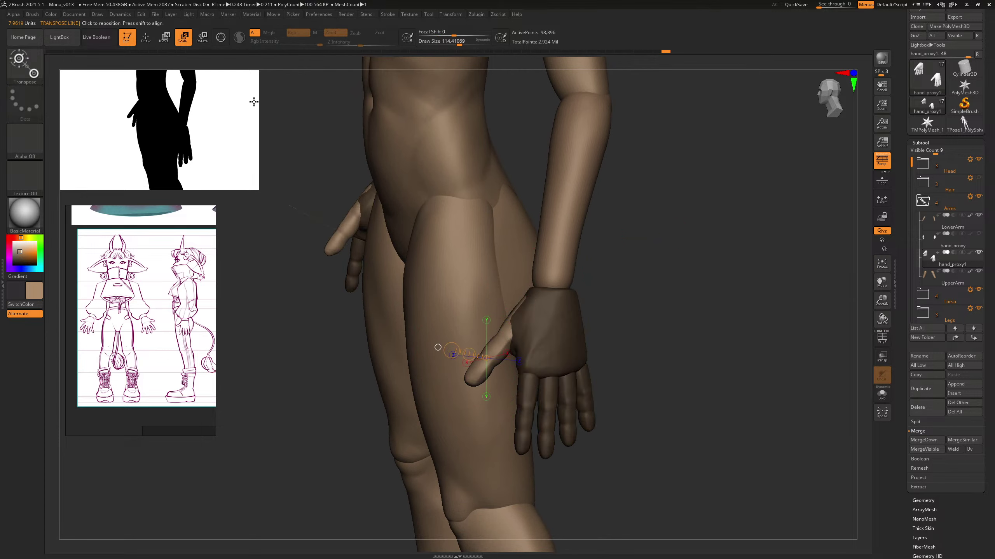
pyautogui.moveTo(520, 303); pyautogui.dragTo(469, 376)
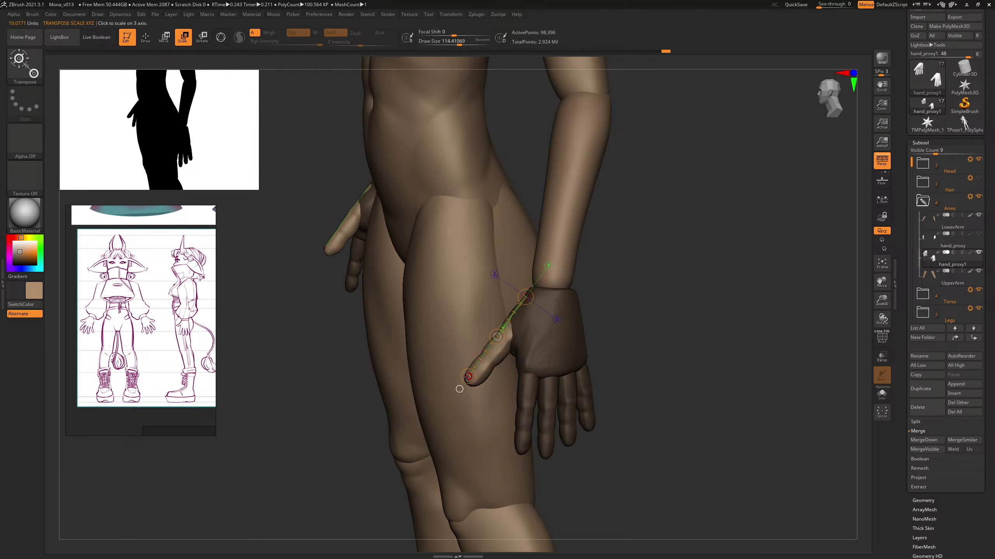
pyautogui.hotkey('ctrl', 'z')
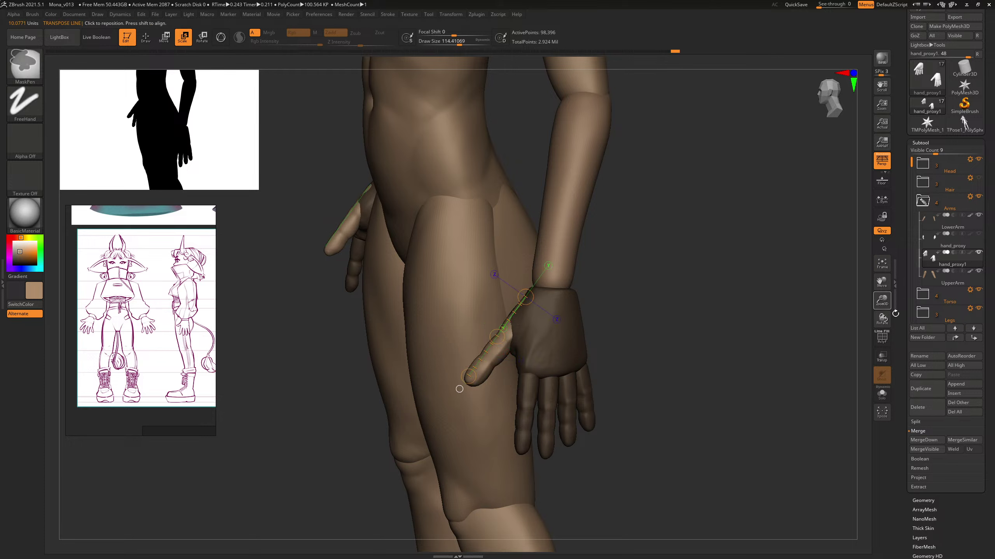
pyautogui.click(886, 203)
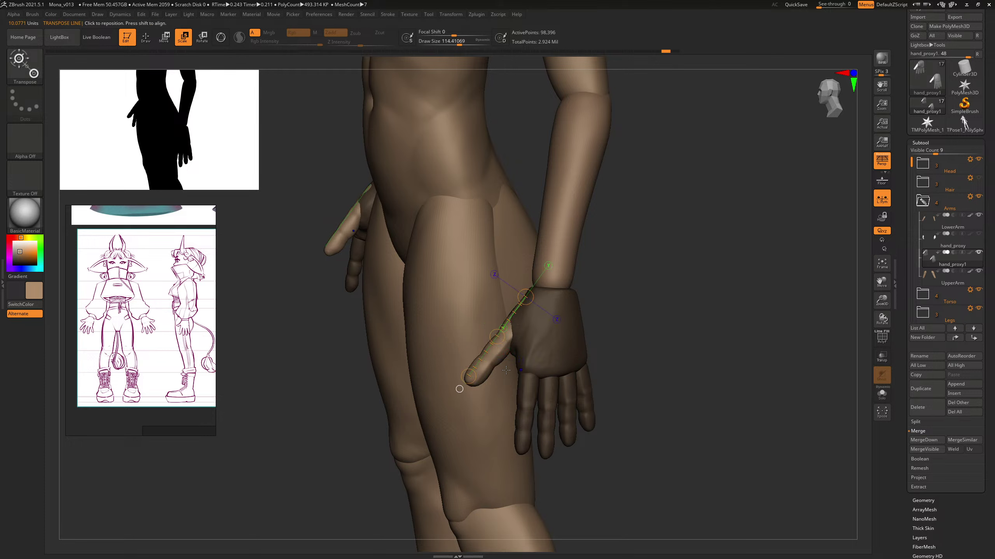
pyautogui.moveTo(468, 376); pyautogui.dragTo(501, 339)
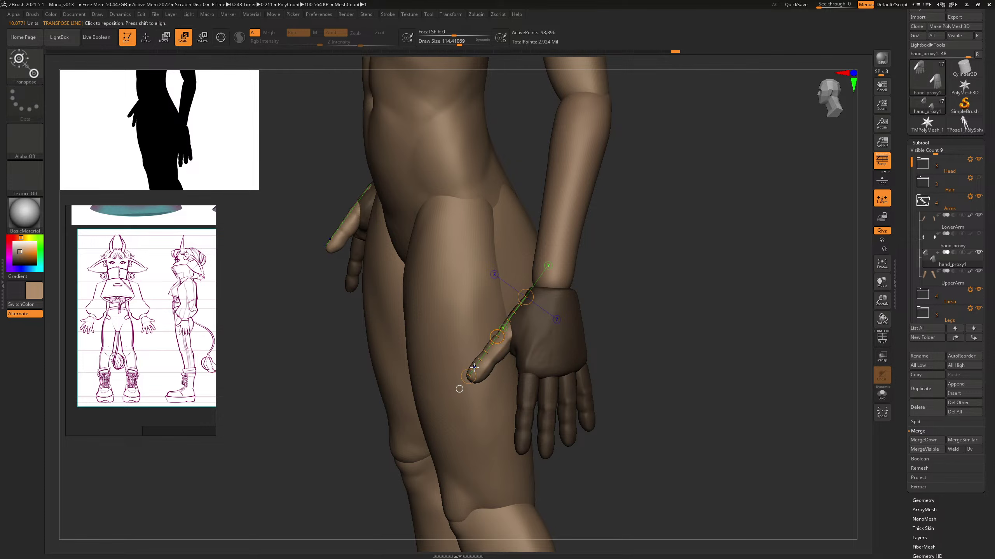
# Step: Rotate the unmasked thumb around its base with the Transpose line so it angles away from the palm
pyautogui.moveTo(638, 288); pyautogui.dragTo(253, 67)
pyautogui.press('w')
pyautogui.click(203, 38)
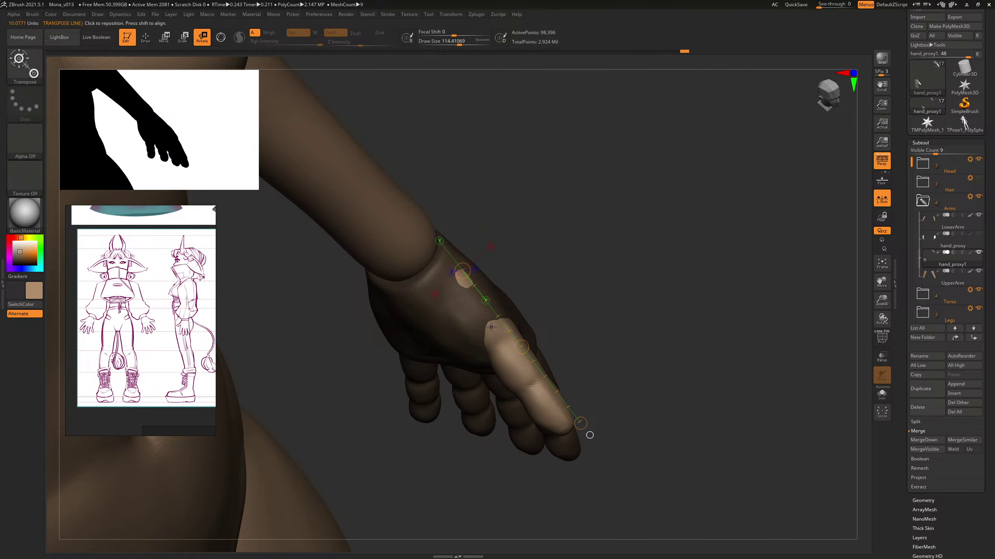
pyautogui.moveTo(491, 327)
pyautogui.mouseDown()
pyautogui.moveTo(559, 419)
pyautogui.moveTo(532, 431)
pyautogui.mouseUp()
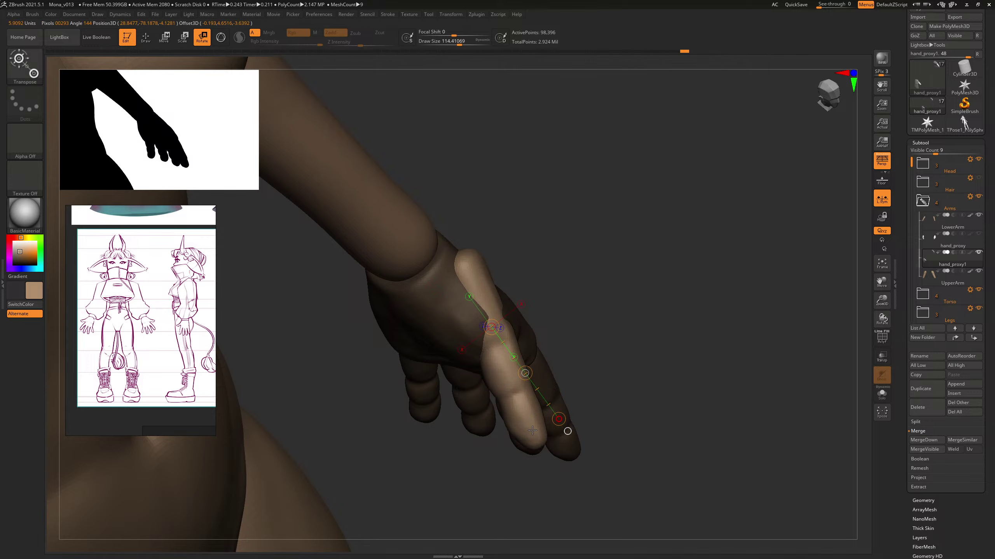
pyautogui.moveTo(650, 323); pyautogui.dragTo(626, 322)
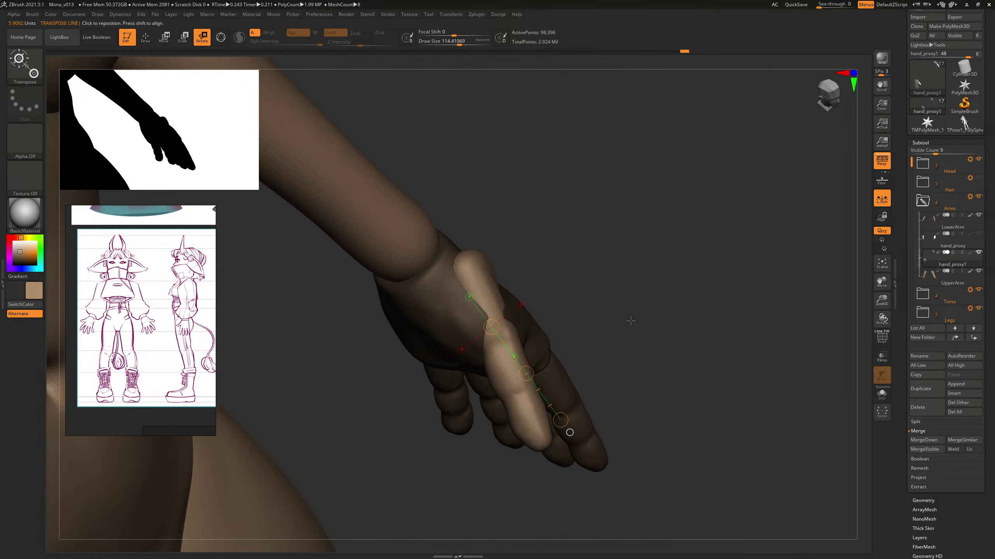
# Step: Reshape the thumb and its base with the Move brush, enlarging the draw size to about 172
pyautogui.press('b')
pyautogui.press('m')
pyautogui.press('v')
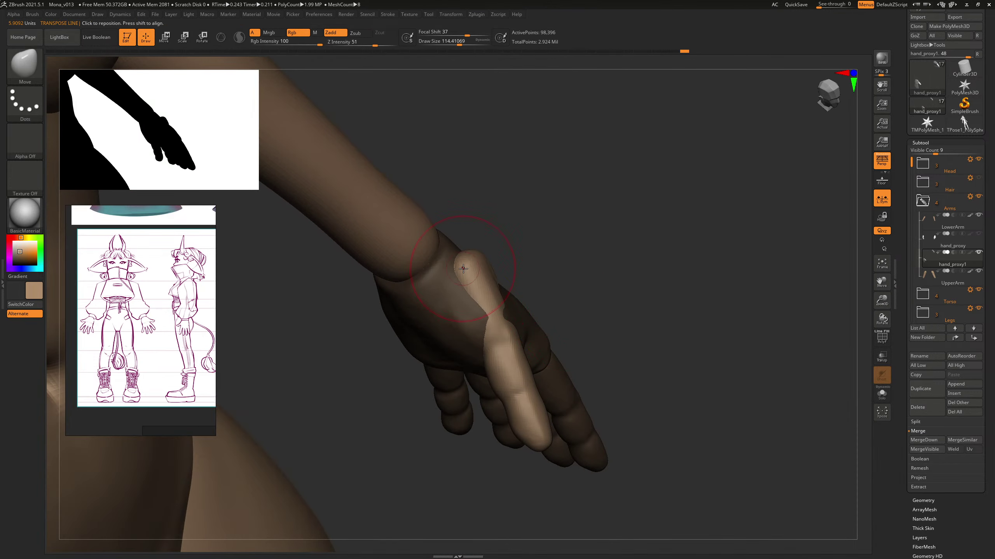
pyautogui.press('s')
pyautogui.moveTo(463, 268)
pyautogui.mouseDown()
pyautogui.moveTo(471, 268)
pyautogui.moveTo(461, 272)
pyautogui.mouseUp()
pyautogui.moveTo(583, 233); pyautogui.dragTo(661, 224)
pyautogui.press('s')
pyautogui.moveTo(473, 316); pyautogui.dragTo(469, 316)
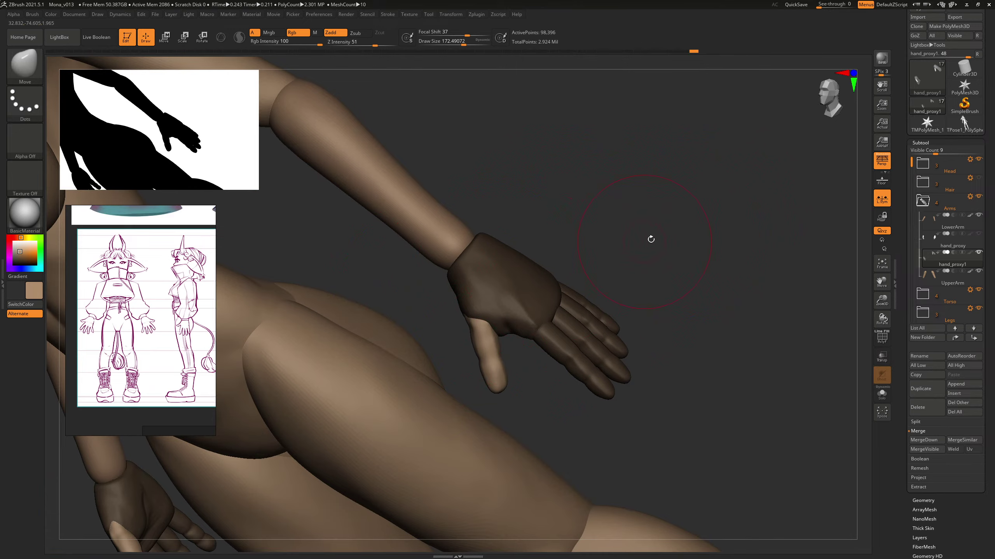
pyautogui.moveTo(651, 239); pyautogui.dragTo(684, 231)
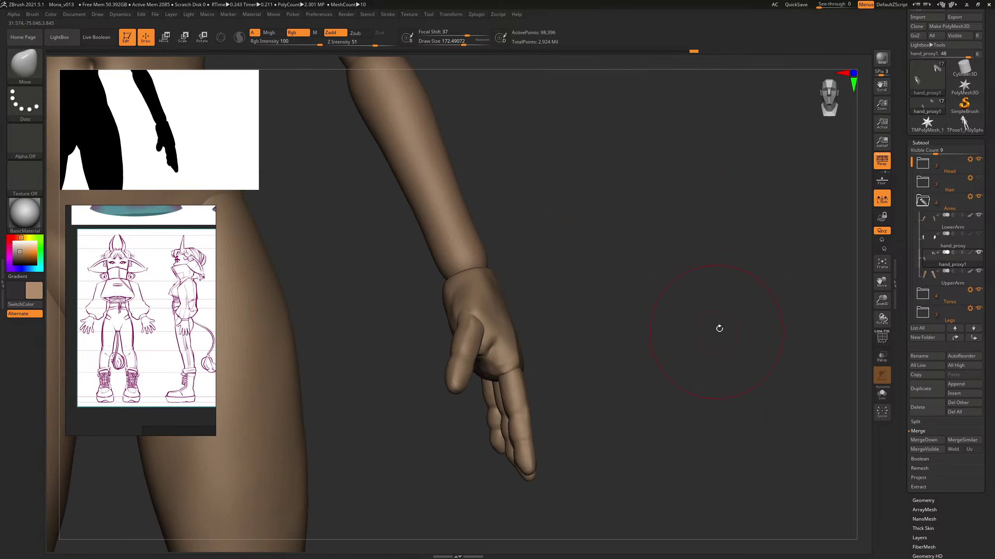
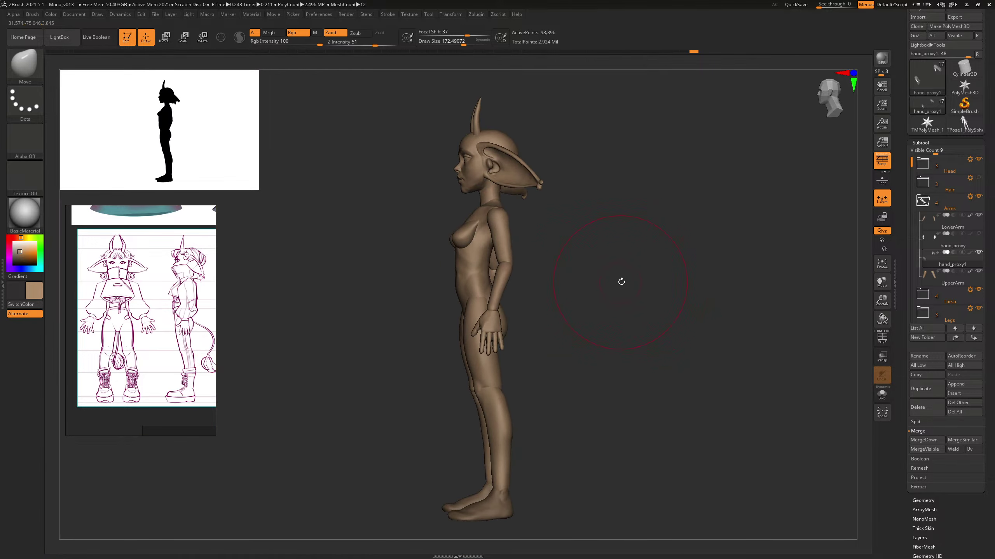
# Step: Isolate the thumb with a mask again and adjust its rotation and placement against the palm with the Transpose line
pyautogui.moveTo(621, 282); pyautogui.dragTo(575, 360)
pyautogui.press(']')
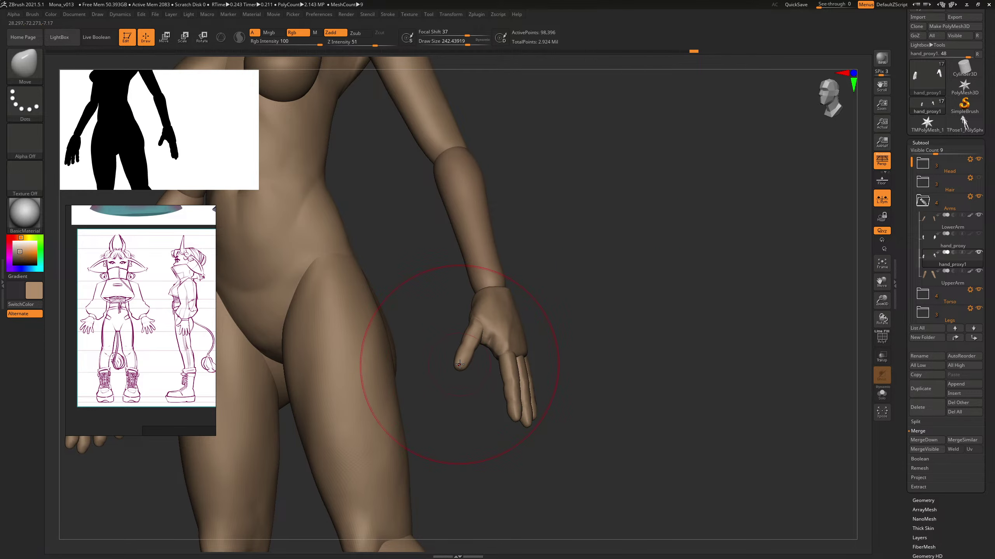
pyautogui.click(203, 36)
pyautogui.keyDown('ctrl'); pyautogui.click(474, 334); pyautogui.keyUp('ctrl')
pyautogui.moveTo(475, 317)
pyautogui.mouseDown()
pyautogui.moveTo(460, 362)
pyautogui.moveTo(473, 343)
pyautogui.mouseUp()
pyautogui.press('w')
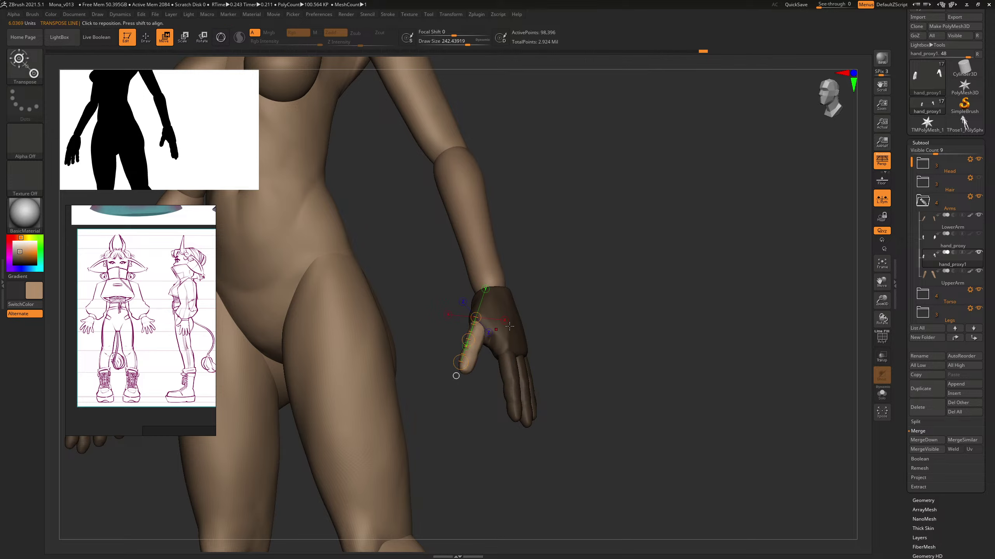
pyautogui.moveTo(716, 295)
pyautogui.mouseDown()
pyautogui.moveTo(623, 289)
pyautogui.moveTo(705, 332)
pyautogui.moveTo(611, 324)
pyautogui.moveTo(527, 333)
pyautogui.mouseUp()
# Step: Mask the thumb and fingers so only the palm polygroup stays editable
pyautogui.press('b')
pyautogui.press('c')
pyautogui.press('b')
pyautogui.press('w')
pyautogui.keyDown('ctrl'); pyautogui.click(530, 328); pyautogui.keyUp('ctrl')
# Step: Build up volume on the palm around the thumb base and wrist with the ClayBuildup brush
pyautogui.press('b')
pyautogui.press('c')
pyautogui.press('b')
pyautogui.press('s')
pyautogui.moveTo(476, 307); pyautogui.dragTo(497, 315)
pyautogui.moveTo(596, 261); pyautogui.dragTo(626, 270)
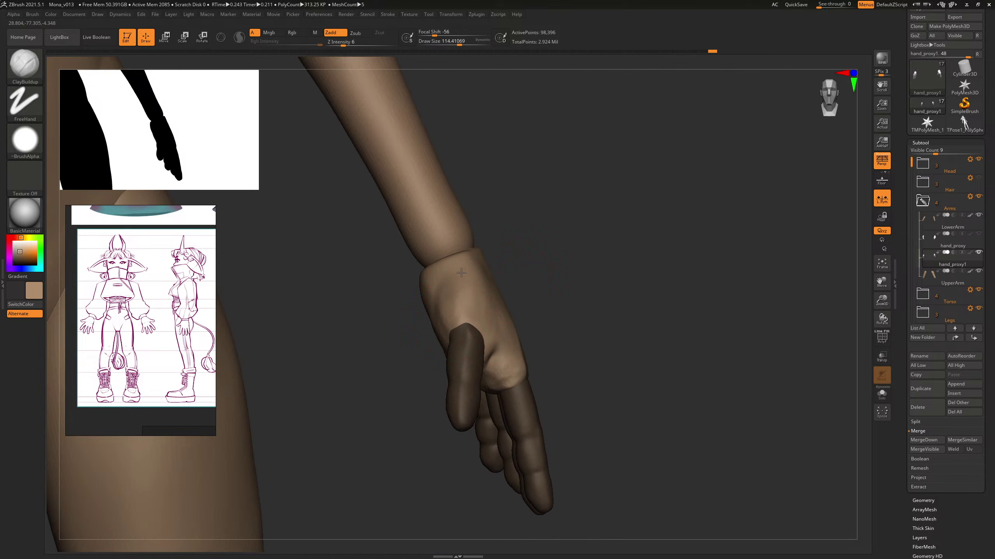
pyautogui.moveTo(477, 274); pyautogui.dragTo(476, 304)
pyautogui.moveTo(560, 235)
pyautogui.mouseDown()
pyautogui.moveTo(465, 248)
pyautogui.moveTo(523, 253)
pyautogui.mouseUp()
# Step: Flatten and smooth the planes on the back of the hand with the TrimDynamic brush, enlarging the draw size to about 198
pyautogui.press('b')
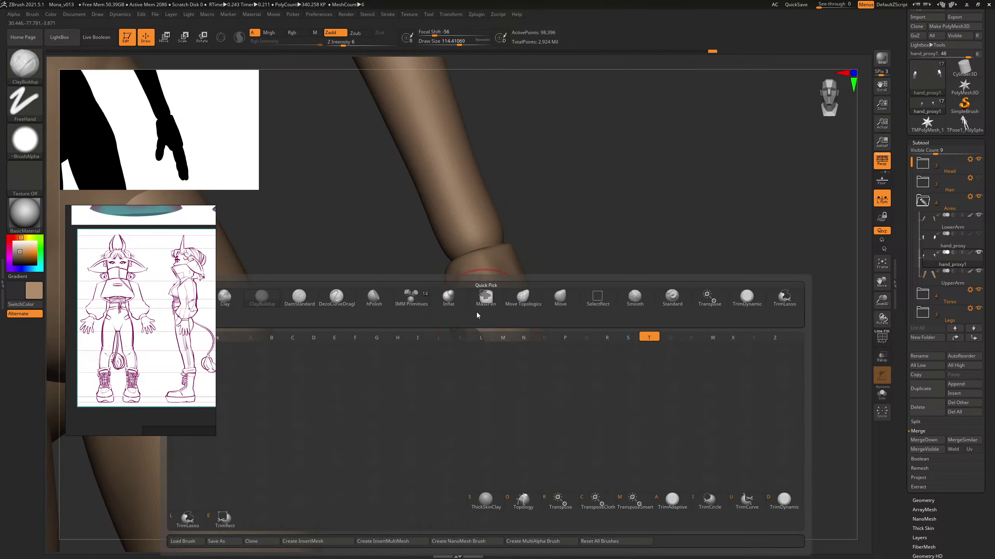
pyautogui.press('t')
pyautogui.press('d')
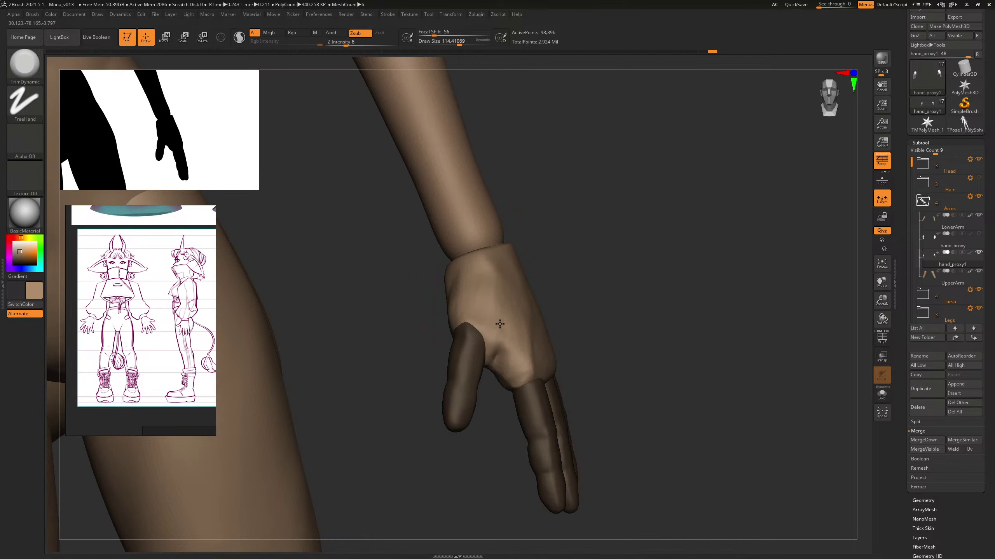
pyautogui.moveTo(638, 263); pyautogui.dragTo(575, 271)
pyautogui.moveTo(533, 329); pyautogui.dragTo(536, 325)
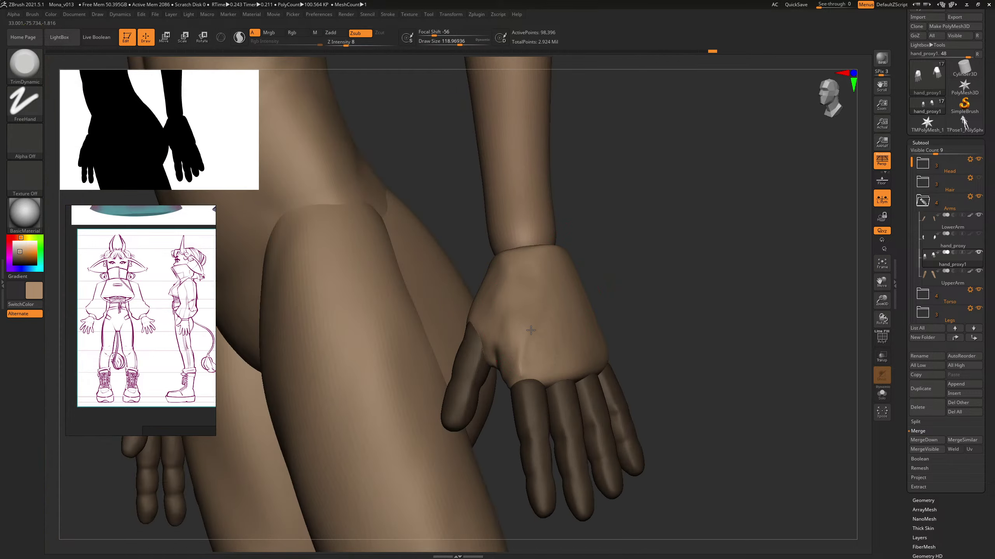
pyautogui.moveTo(629, 255); pyautogui.dragTo(590, 260)
pyautogui.moveTo(550, 334); pyautogui.dragTo(543, 340)
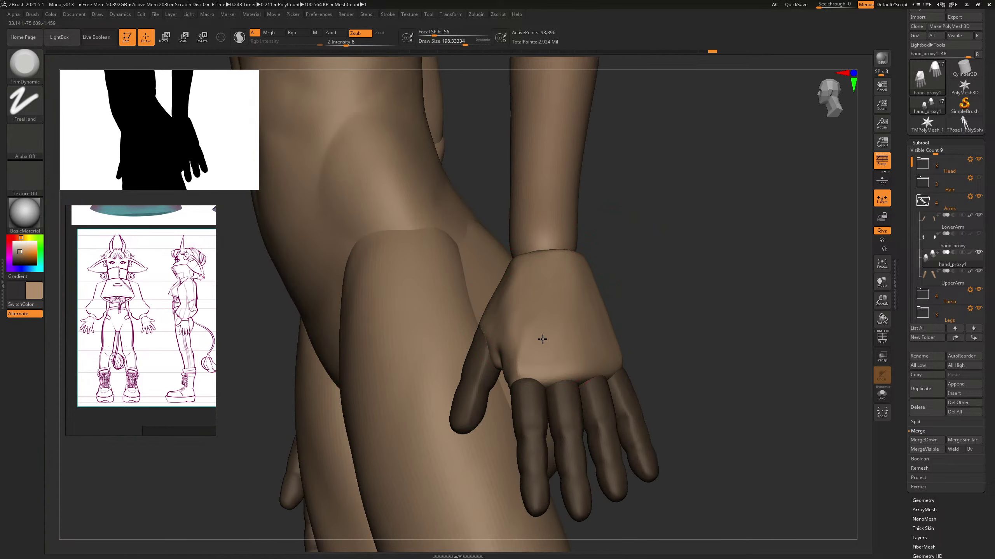
pyautogui.moveTo(591, 322); pyautogui.dragTo(532, 334, button='right')
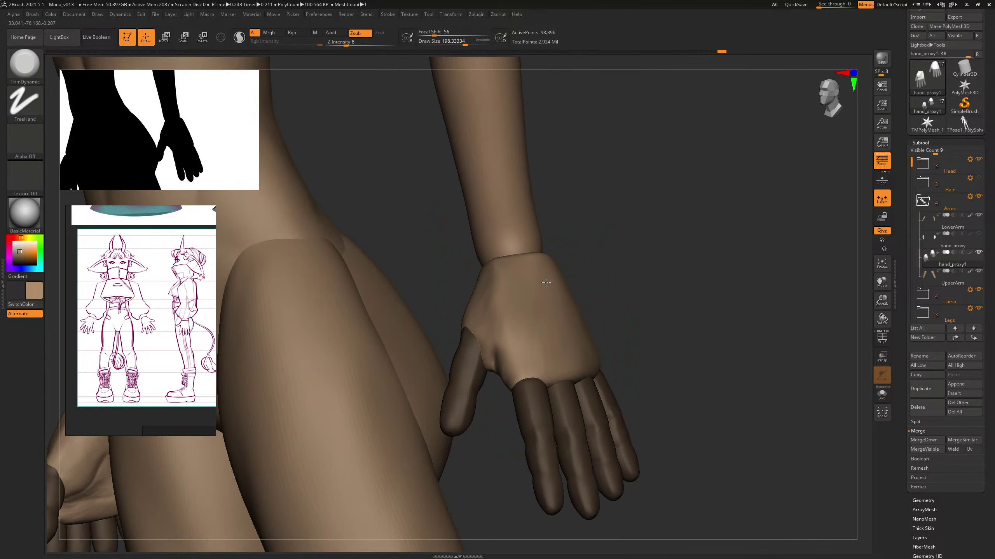
# Step: Refine the wrist and palm silhouette with the Move brush and clear the mask on the hand
pyautogui.moveTo(546, 271); pyautogui.dragTo(590, 307, button='right')
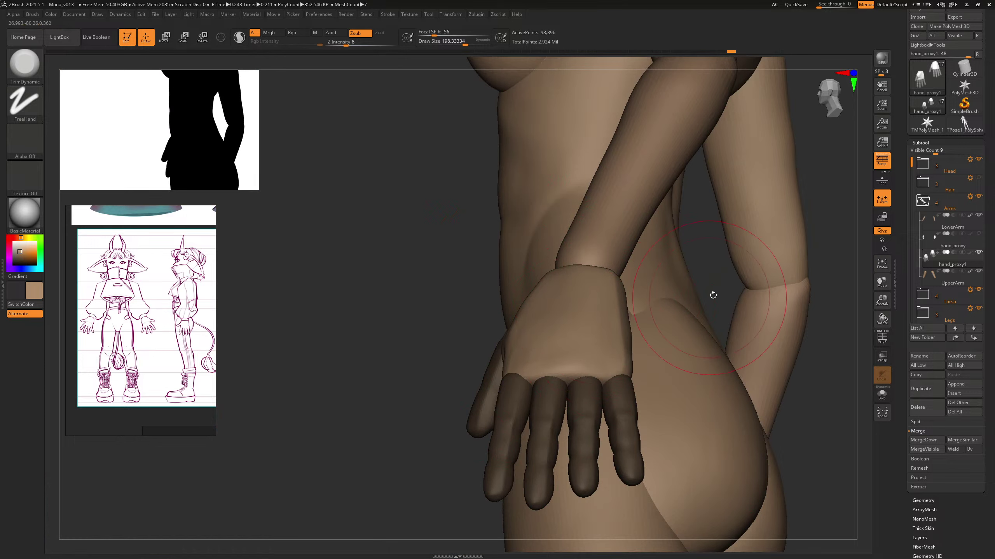
pyautogui.moveTo(712, 293); pyautogui.dragTo(673, 246, button='right')
pyautogui.press('b')
pyautogui.press('m')
pyautogui.press('v')
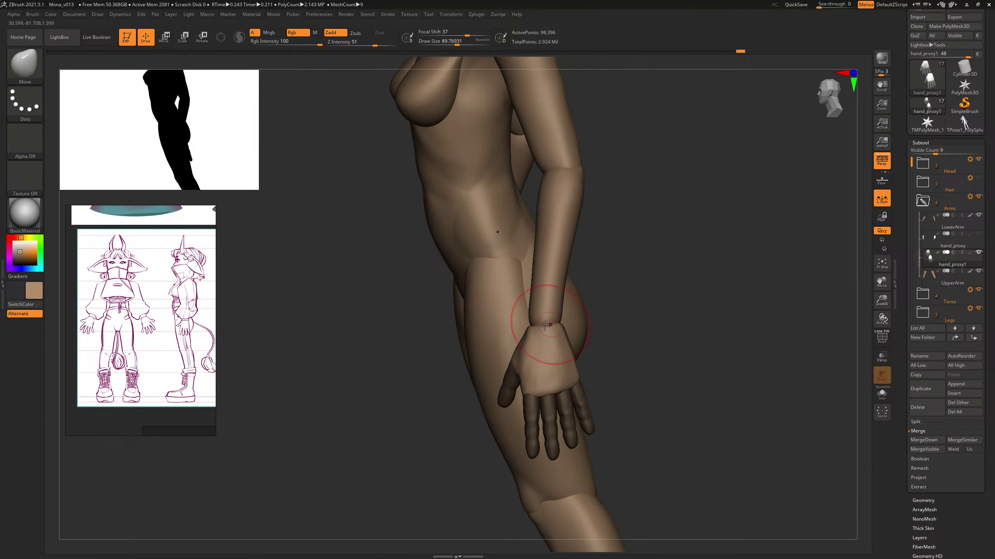
pyautogui.moveTo(672, 282); pyautogui.dragTo(665, 243)
pyautogui.keyDown('ctrl'); pyautogui.moveTo(667, 243); pyautogui.dragTo(677, 270); pyautogui.keyUp('ctrl')
pyautogui.moveTo(693, 281)
pyautogui.mouseDown()
pyautogui.moveTo(653, 290)
pyautogui.moveTo(697, 272)
pyautogui.mouseUp()
# Step: Isolate the finger polygroups and mask the palm and thumb so only the four fingers stay editable
pyautogui.press('b')
pyautogui.press('m')
pyautogui.press('t')
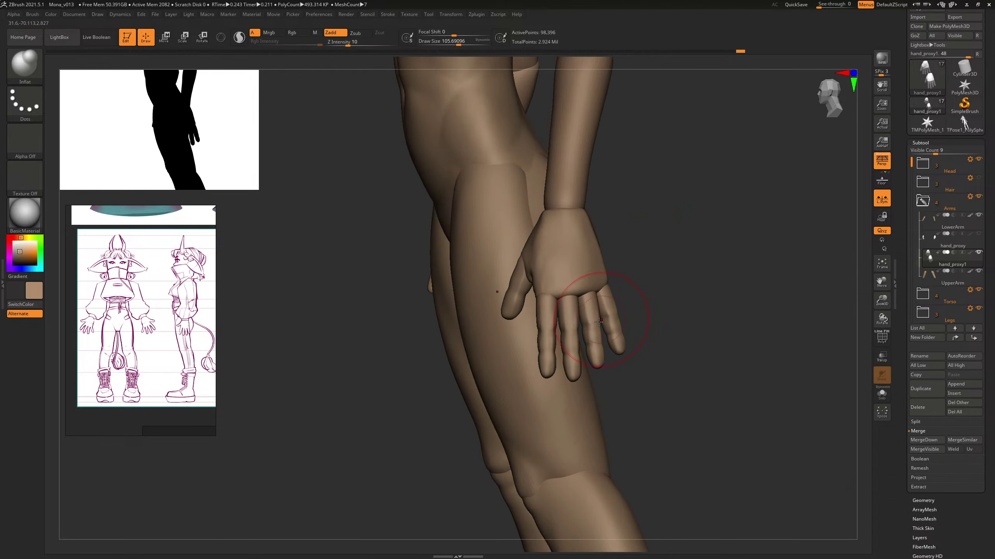
pyautogui.keyDown('ctrl'); pyautogui.keyDown('shift'); pyautogui.click(571, 331); pyautogui.keyUp('shift'); pyautogui.keyUp('ctrl')
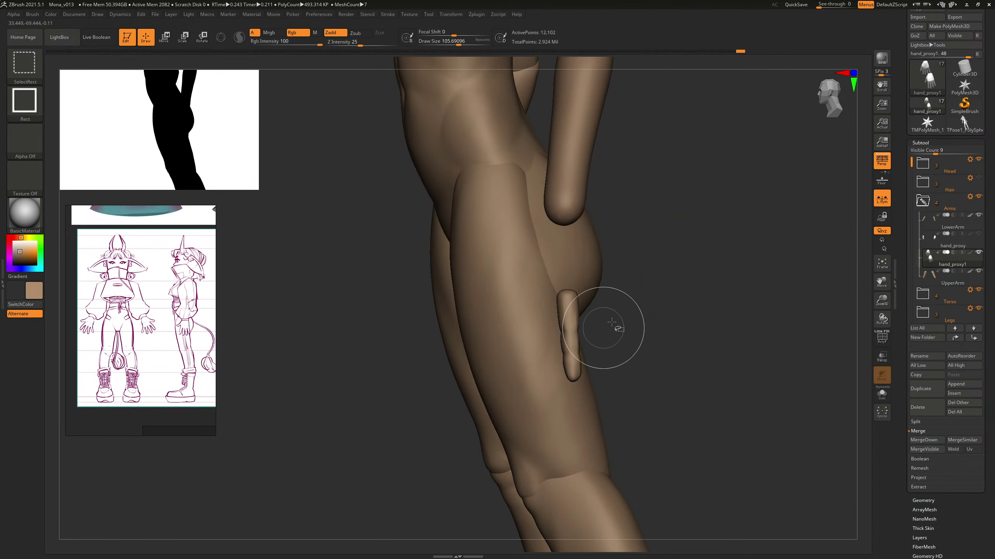
pyautogui.keyDown('ctrl'); pyautogui.keyDown('shift'); pyautogui.moveTo(705, 259); pyautogui.dragTo(694, 273); pyautogui.keyUp('shift'); pyautogui.keyUp('ctrl')
pyautogui.keyDown('ctrl'); pyautogui.keyDown('shift'); pyautogui.click(592, 332); pyautogui.keyUp('shift'); pyautogui.keyUp('ctrl')
pyautogui.keyDown('ctrl'); pyautogui.keyDown('alt'); pyautogui.keyDown('shift'); pyautogui.click(607, 323); pyautogui.keyUp('shift'); pyautogui.keyUp('alt'); pyautogui.keyUp('ctrl')
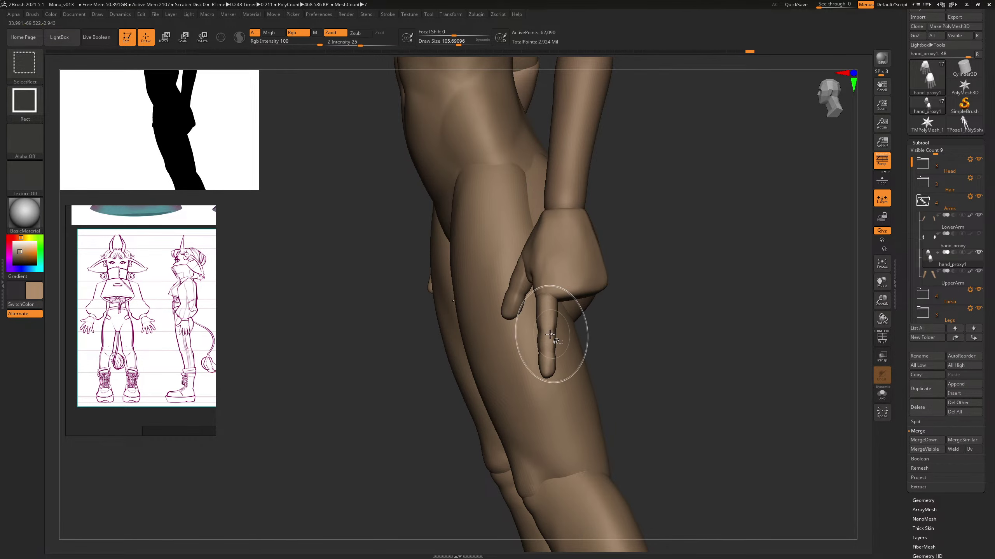
pyautogui.keyDown('ctrl'); pyautogui.keyDown('shift'); pyautogui.click(701, 274); pyautogui.keyUp('shift'); pyautogui.keyUp('ctrl')
pyautogui.hotkey('ctrl', 'z')
pyautogui.keyDown('ctrl'); pyautogui.keyDown('shift'); pyautogui.moveTo(703, 255); pyautogui.dragTo(729, 300); pyautogui.keyUp('shift'); pyautogui.keyUp('ctrl')
pyautogui.keyDown('ctrl'); pyautogui.click(709, 289); pyautogui.keyUp('ctrl')
pyautogui.keyDown('ctrl'); pyautogui.keyDown('shift'); pyautogui.click(710, 289); pyautogui.keyUp('shift'); pyautogui.keyUp('ctrl')
pyautogui.keyDown('ctrl'); pyautogui.click(678, 283); pyautogui.keyUp('ctrl')
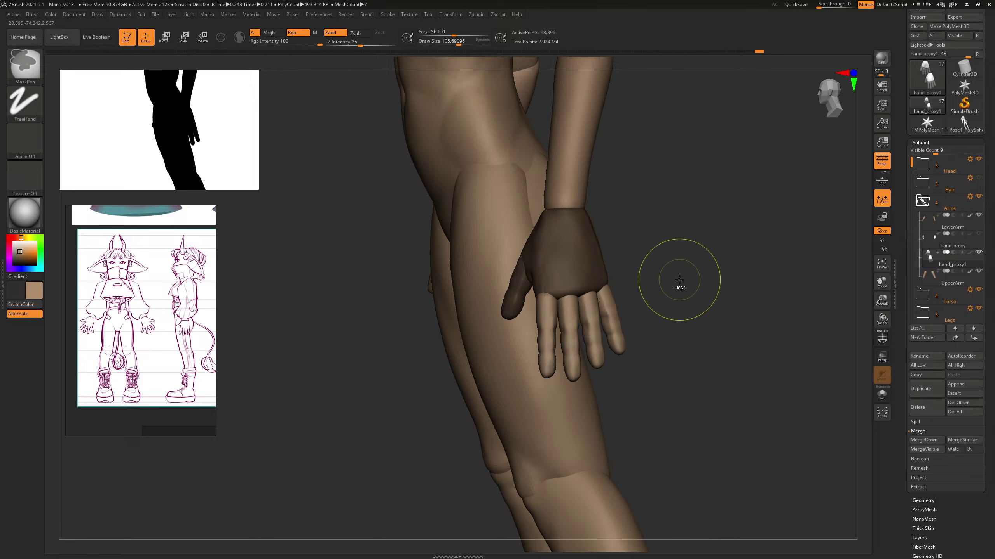
# Step: Thicken the four unmasked fingers evenly with the Inflat brush at a draw size of 1000
pyautogui.press('b')
pyautogui.press('i')
pyautogui.press('n')
pyautogui.press('s')
pyautogui.moveTo(577, 331); pyautogui.dragTo(604, 327)
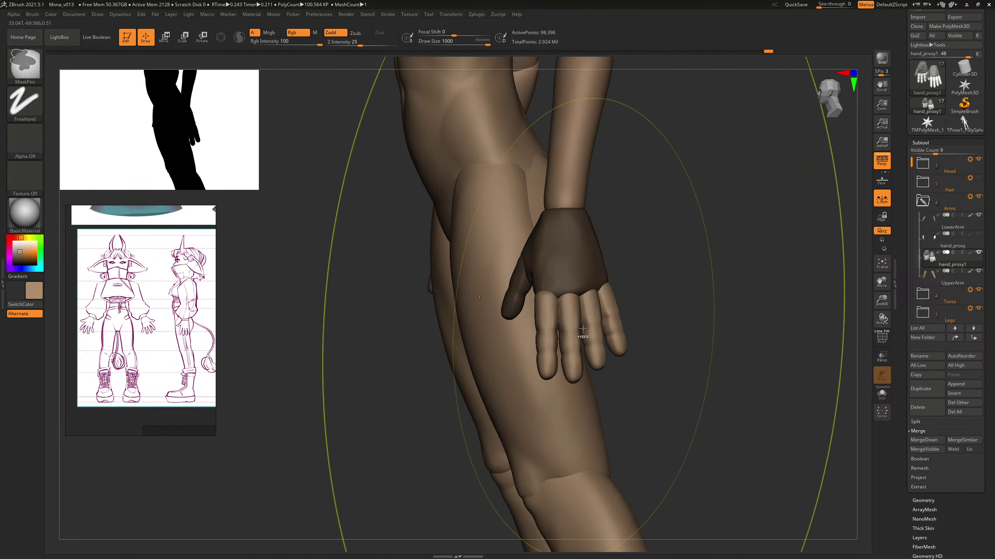
pyautogui.moveTo(678, 279); pyautogui.dragTo(575, 332)
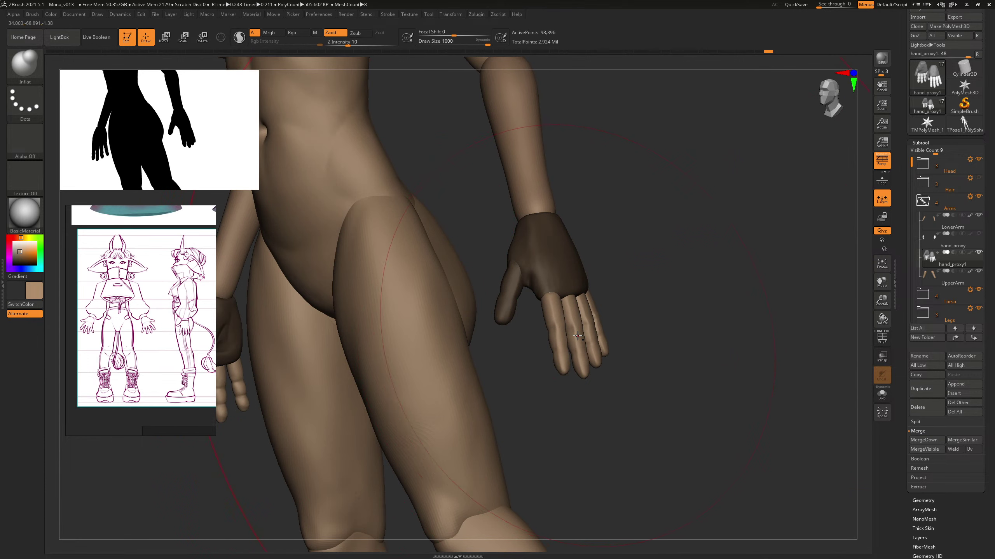
# Step: Clear the hand's mask and build up the palm side of the fingers with ClayBuildup at a draw size of about 90
pyautogui.moveTo(644, 298)
pyautogui.mouseDown()
pyautogui.moveTo(700, 282)
pyautogui.moveTo(739, 328)
pyautogui.mouseUp()
pyautogui.press('b')
pyautogui.press('c')
pyautogui.press('b')
pyautogui.keyDown('ctrl'); pyautogui.moveTo(740, 329); pyautogui.dragTo(740, 329); pyautogui.keyUp('ctrl')
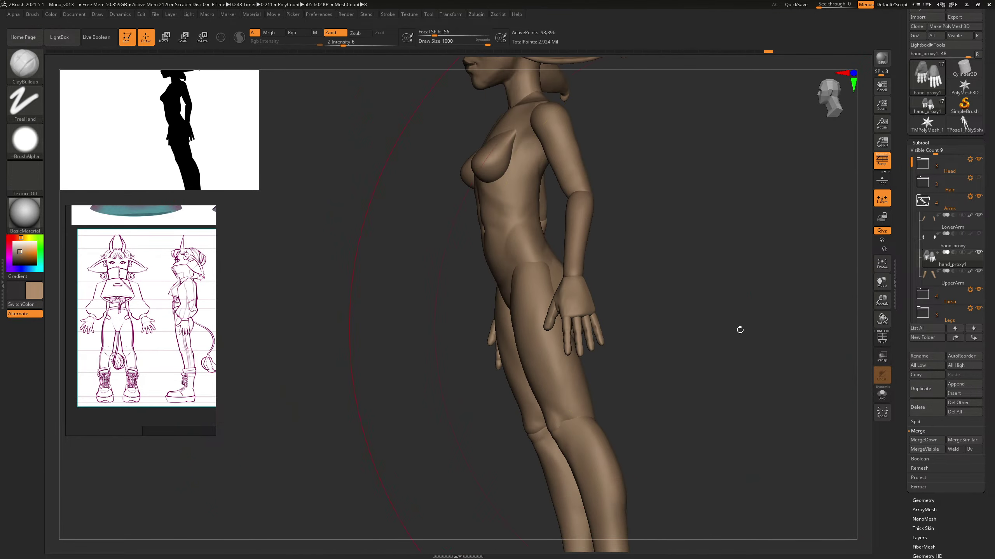
pyautogui.moveTo(696, 290)
pyautogui.mouseDown()
pyautogui.moveTo(707, 299)
pyautogui.moveTo(687, 294)
pyautogui.moveTo(696, 295)
pyautogui.moveTo(694, 280)
pyautogui.moveTo(732, 282)
pyautogui.moveTo(723, 283)
pyautogui.moveTo(817, 378)
pyautogui.moveTo(719, 329)
pyautogui.moveTo(697, 336)
pyautogui.mouseUp()
pyautogui.press('s')
pyautogui.moveTo(579, 318); pyautogui.dragTo(551, 318)
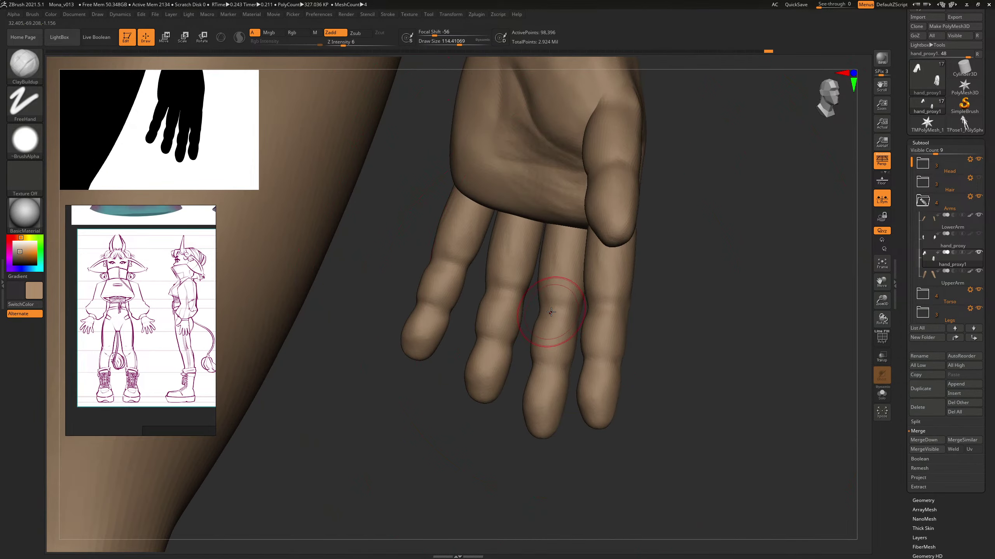
pyautogui.moveTo(563, 305); pyautogui.dragTo(528, 318)
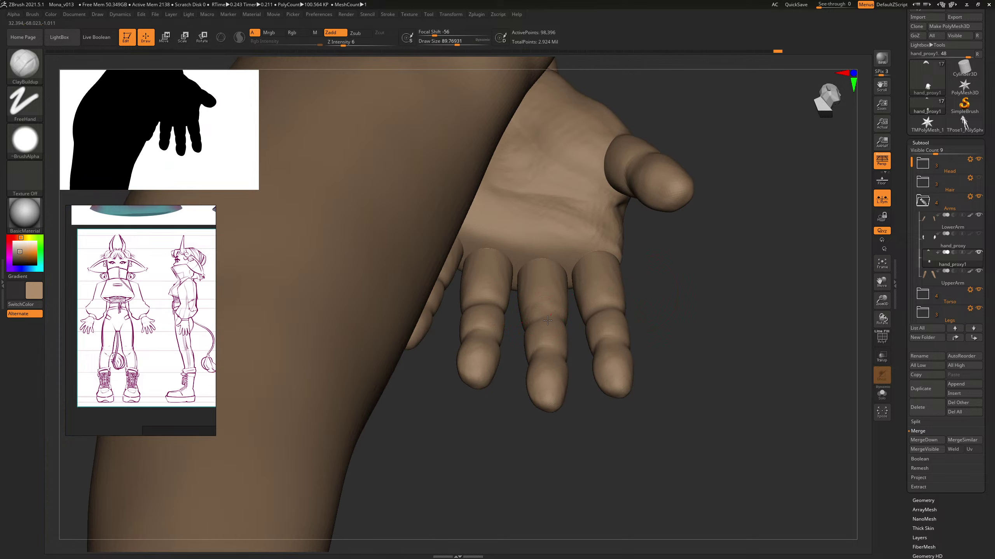
pyautogui.press('shift')
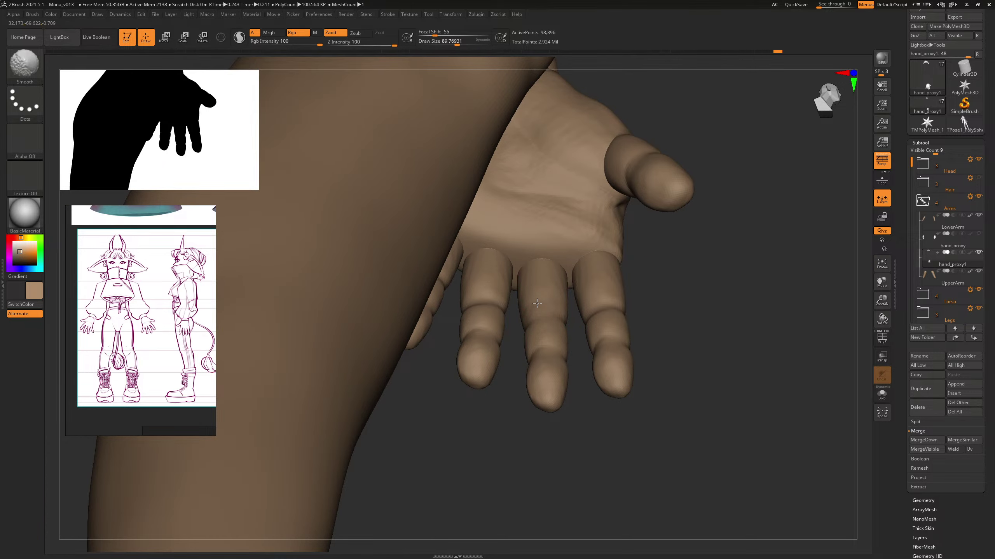
pyautogui.moveTo(541, 319)
pyautogui.mouseDown()
pyautogui.moveTo(658, 311)
pyautogui.moveTo(695, 278)
pyautogui.moveTo(571, 328)
pyautogui.mouseUp()
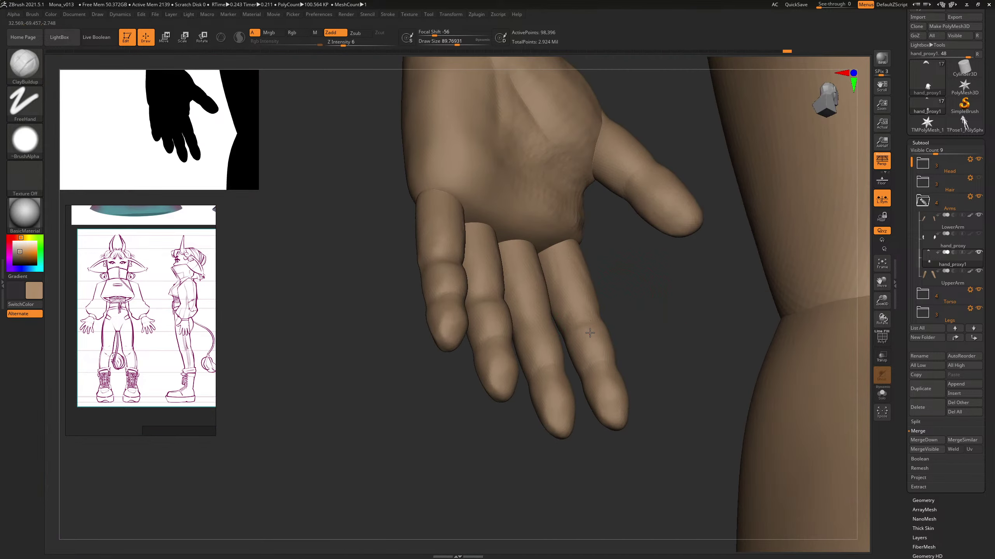
# Step: Fill and smooth the joint creases on the palm side of the fingers, especially the little finger, with ClayBuildup and Smooth
pyautogui.press('shift')
pyautogui.moveTo(629, 296); pyautogui.dragTo(628, 319)
pyautogui.press(']')
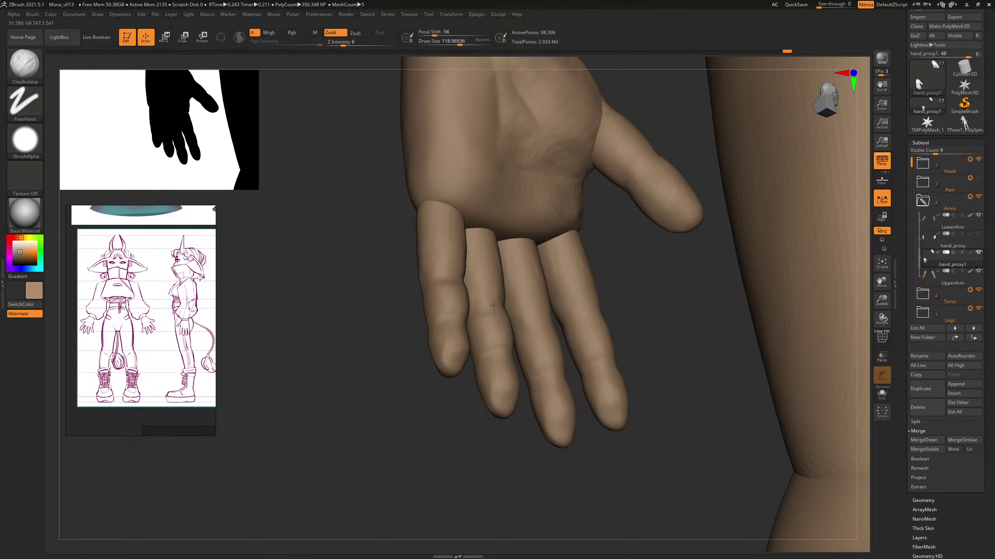
pyautogui.press('shift')
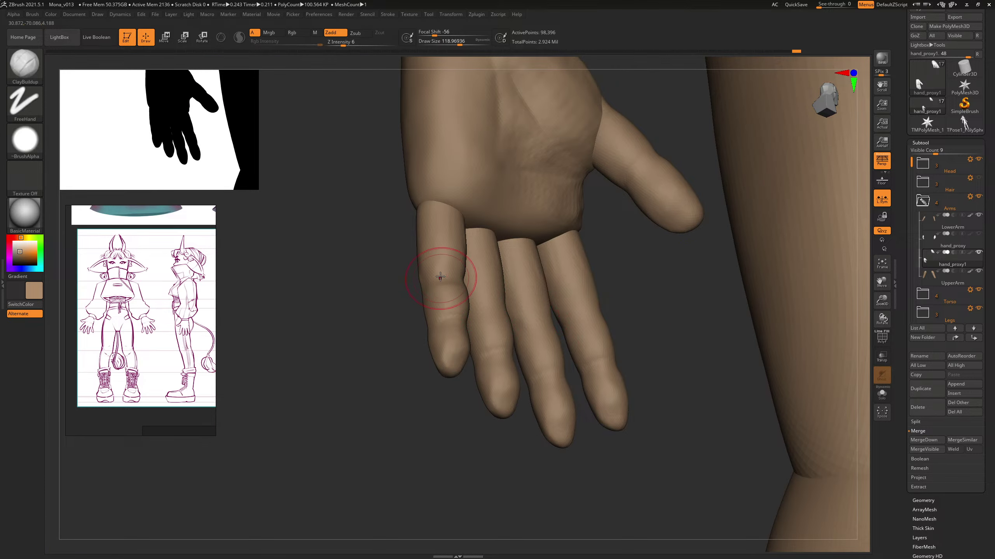
pyautogui.press('shift')
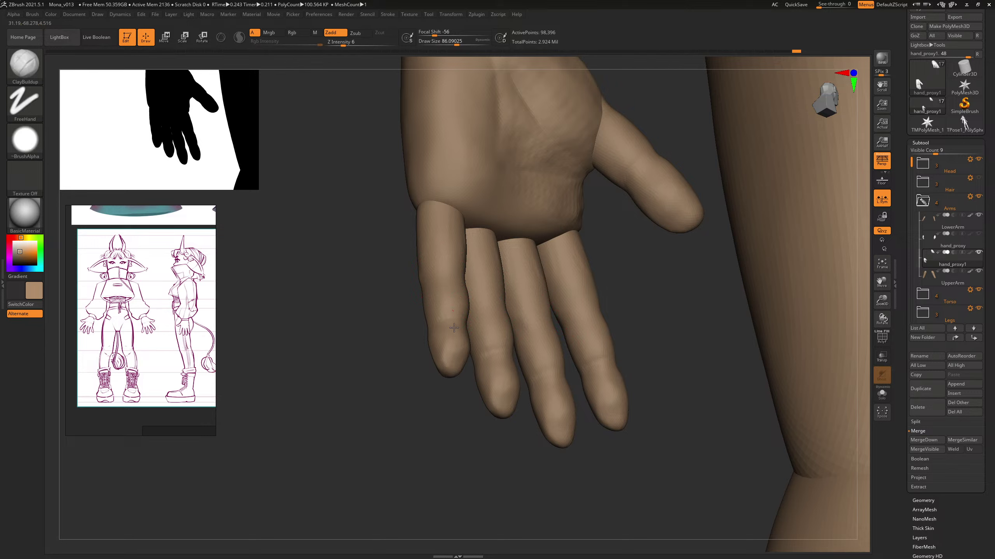
pyautogui.press('shift')
pyautogui.keyDown('shift'); pyautogui.moveTo(456, 318); pyautogui.dragTo(453, 305); pyautogui.keyUp('shift')
pyautogui.moveTo(665, 290)
pyautogui.mouseDown()
pyautogui.moveTo(708, 284)
pyautogui.moveTo(667, 292)
pyautogui.moveTo(533, 372)
pyautogui.mouseUp()
pyautogui.press('shift')
pyautogui.moveTo(515, 329); pyautogui.dragTo(514, 337)
pyautogui.press('s')
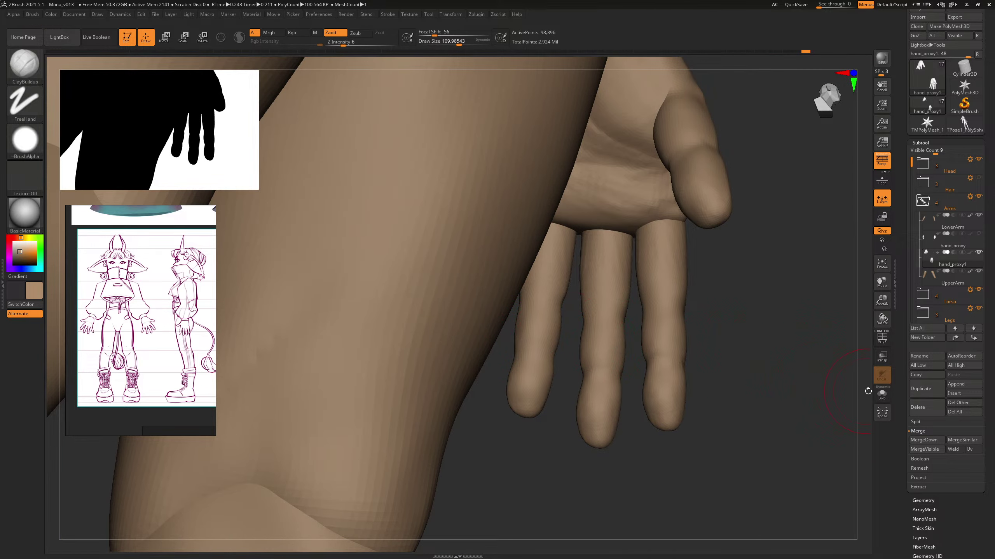
# Step: Show only the hands in Solo mode and even out the finger volumes with ClayBuildup and Smooth strokes
pyautogui.click(881, 393)
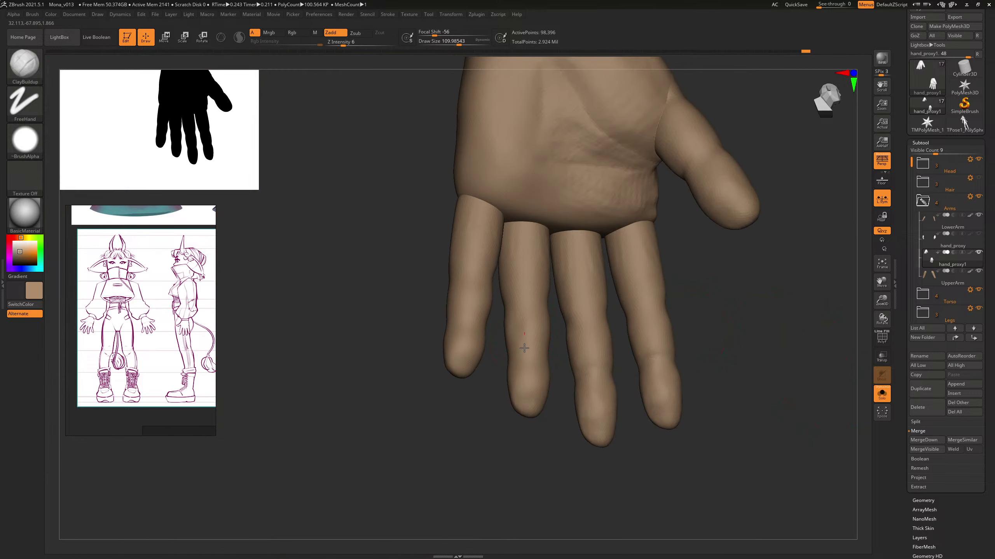
pyautogui.moveTo(758, 284)
pyautogui.mouseDown()
pyautogui.moveTo(739, 280)
pyautogui.moveTo(521, 339)
pyautogui.moveTo(644, 283)
pyautogui.moveTo(577, 348)
pyautogui.mouseUp()
pyautogui.press('shift')
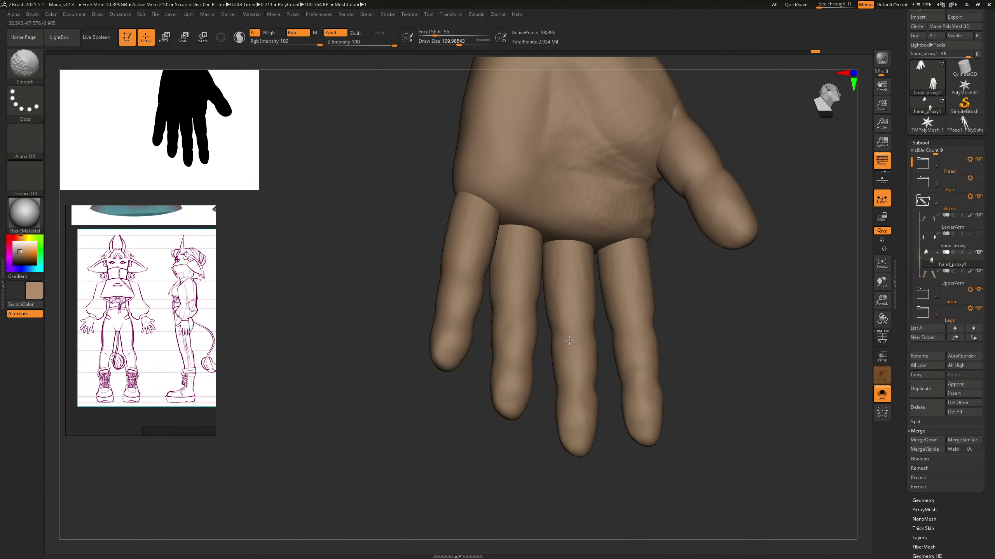
pyautogui.moveTo(657, 367); pyautogui.dragTo(718, 364)
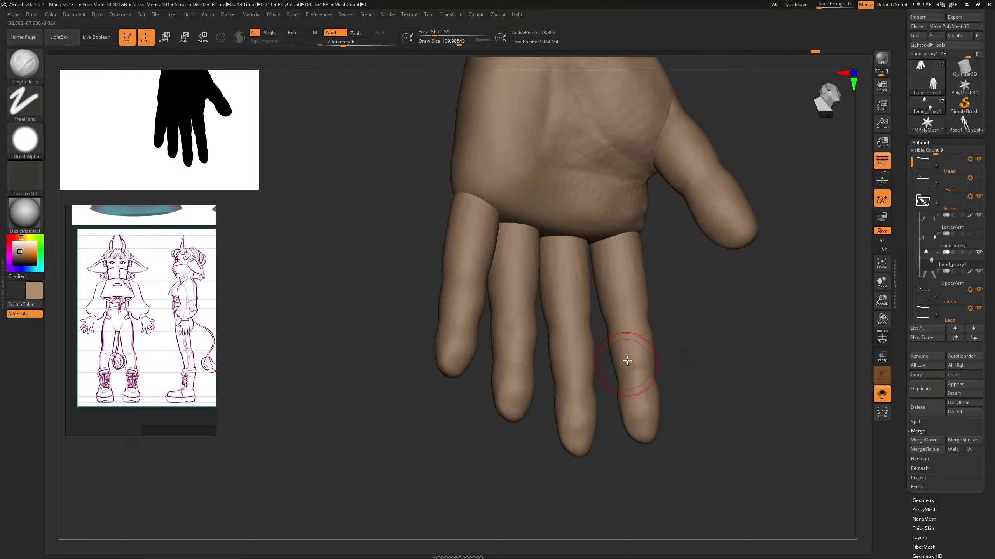
pyautogui.moveTo(655, 316); pyautogui.dragTo(775, 303)
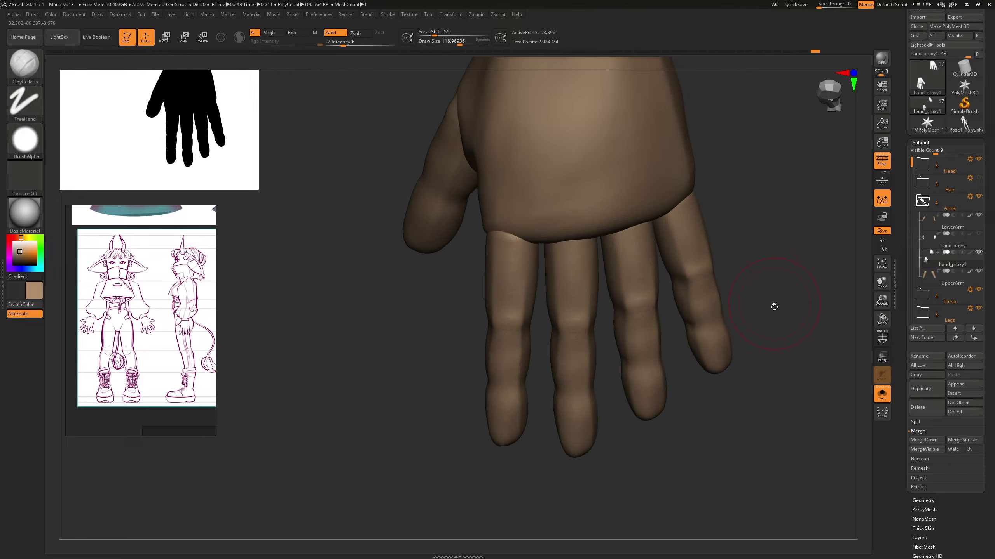
# Step: Leave Solo mode, frame the hands within the full figure and turn the Hair folder's visibility on
pyautogui.click(881, 395)
pyautogui.moveTo(699, 317)
pyautogui.mouseDown()
pyautogui.moveTo(678, 325)
pyautogui.moveTo(684, 312)
pyautogui.mouseUp()
pyautogui.press('f')
pyautogui.moveTo(744, 298); pyautogui.dragTo(731, 337)
pyautogui.click(979, 178)
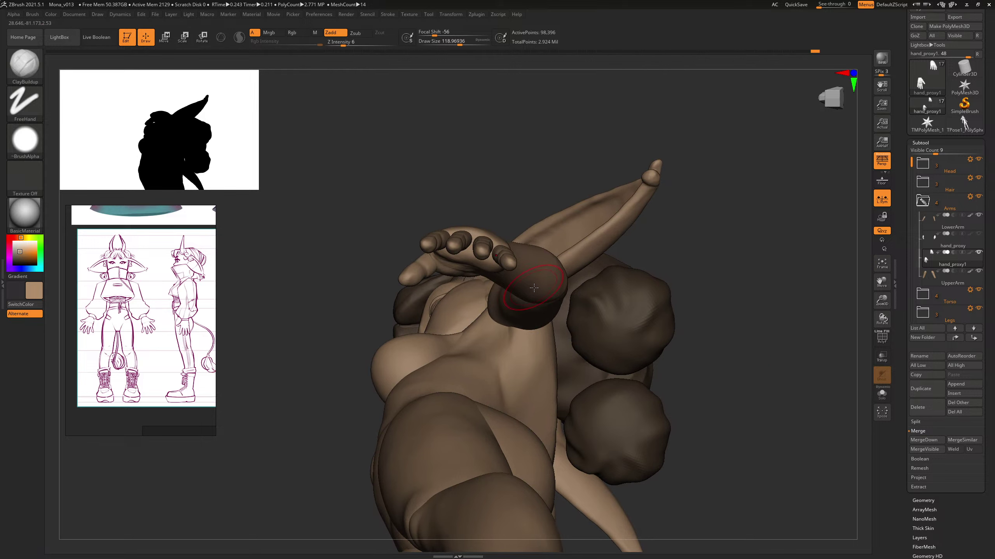
# Step: Isolate the ring and middle fingers in turn with a mask and adjust their placement with the Transpose line
pyautogui.press('w')
pyautogui.click(484, 242)
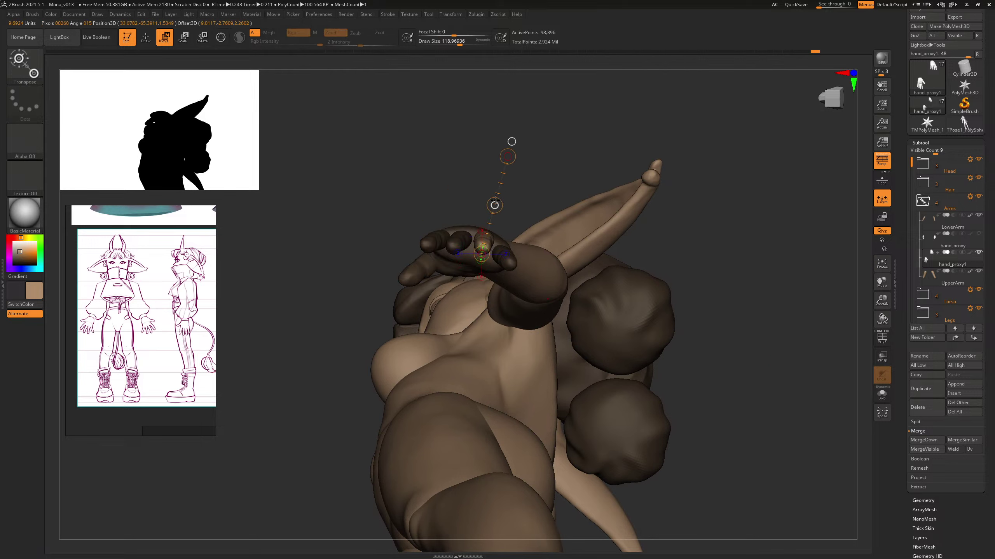
pyautogui.keyDown('ctrl'); pyautogui.moveTo(498, 208); pyautogui.dragTo(505, 215); pyautogui.keyUp('ctrl')
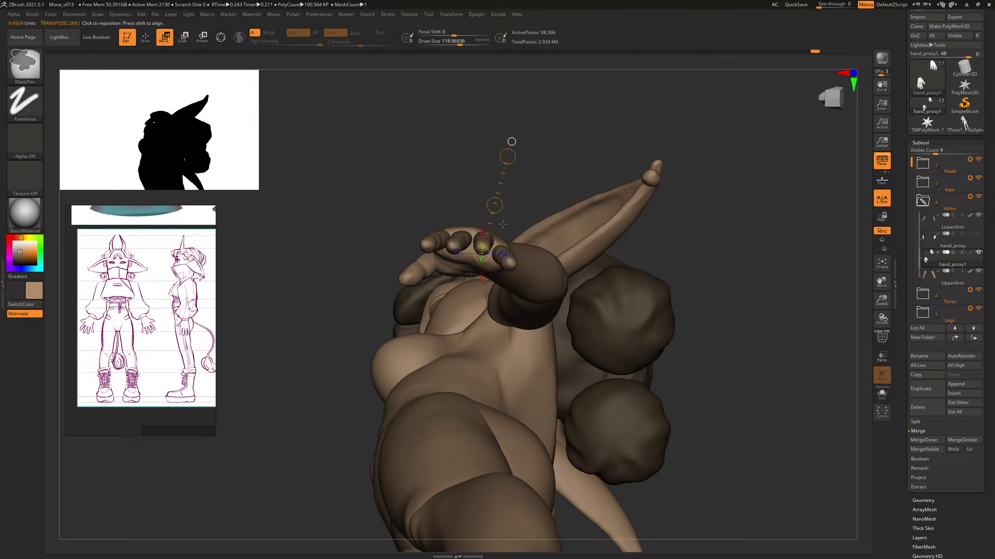
pyautogui.keyDown('ctrl'); pyautogui.click(462, 235); pyautogui.keyUp('ctrl')
pyautogui.moveTo(457, 248); pyautogui.dragTo(463, 179)
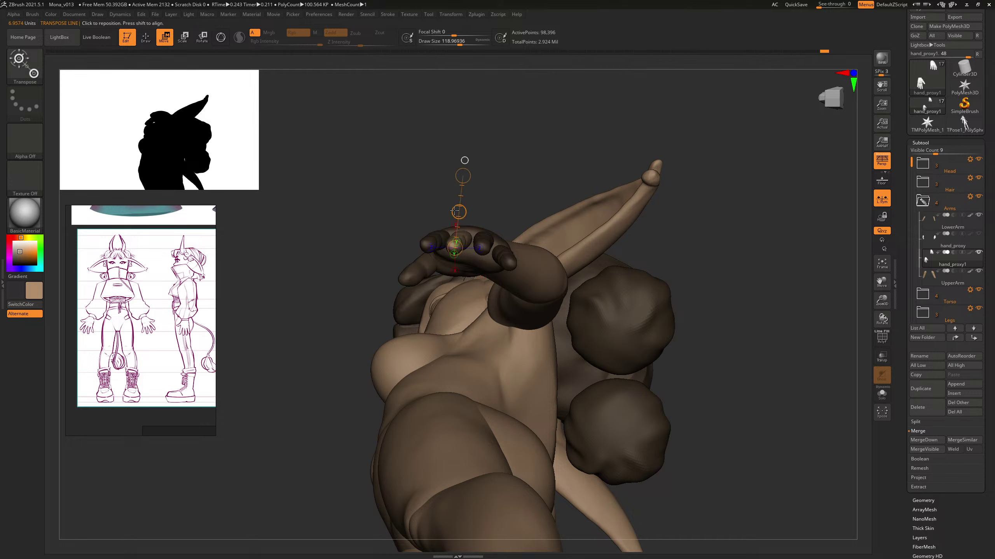
pyautogui.moveTo(525, 163)
pyautogui.mouseDown()
pyautogui.moveTo(514, 134)
pyautogui.moveTo(517, 162)
pyautogui.mouseUp()
pyautogui.moveTo(812, 192)
pyautogui.mouseDown()
pyautogui.moveTo(786, 278)
pyautogui.moveTo(636, 232)
pyautogui.moveTo(657, 230)
pyautogui.moveTo(586, 247)
pyautogui.moveTo(424, 314)
pyautogui.moveTo(524, 409)
pyautogui.moveTo(564, 362)
pyautogui.mouseUp()
# Step: Mask everything except the little finger and reposition it from its base with the Transpose line
pyautogui.press('b')
pyautogui.press('c')
pyautogui.press('b')
pyautogui.click(186, 38)
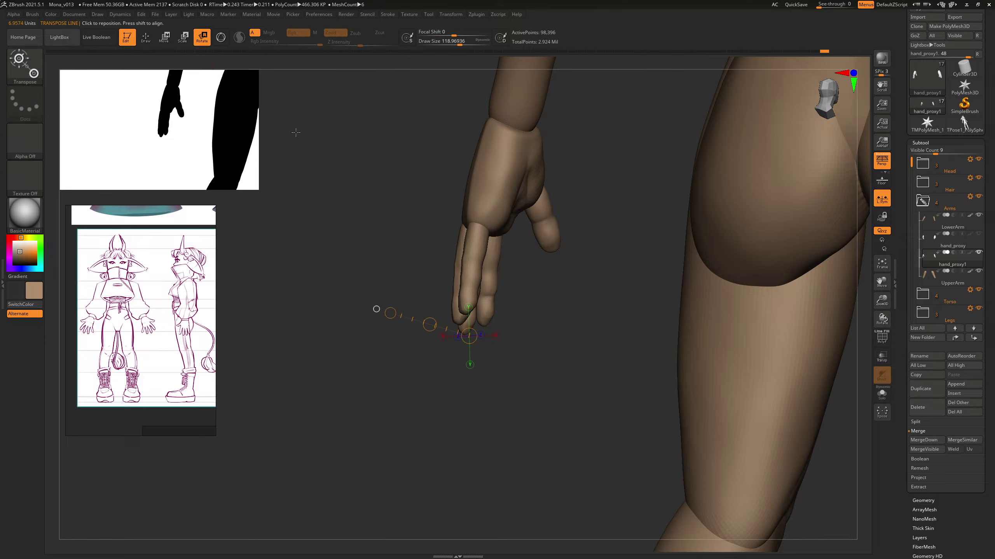
pyautogui.keyDown('ctrl'); pyautogui.click(479, 243); pyautogui.keyUp('ctrl')
pyautogui.moveTo(476, 223)
pyautogui.mouseDown()
pyautogui.moveTo(466, 304)
pyautogui.moveTo(476, 301)
pyautogui.mouseUp()
pyautogui.press('w')
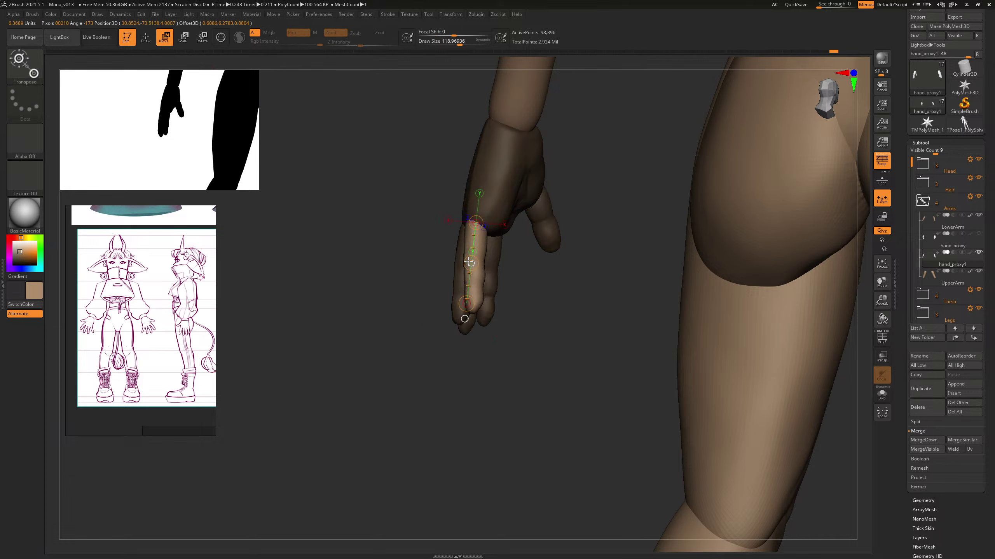
pyautogui.moveTo(556, 249); pyautogui.dragTo(601, 246)
pyautogui.moveTo(586, 323); pyautogui.dragTo(701, 298)
pyautogui.moveTo(801, 263)
pyautogui.keyDown('alt'); pyautogui.mouseDown()
pyautogui.moveTo(694, 275)
pyautogui.moveTo(709, 273)
pyautogui.mouseUp(); pyautogui.keyUp('alt')
# Step: Mask everything except the ring finger, rotate it from its knuckle with the Transpose line, and clear the mask
pyautogui.press('b')
pyautogui.press('c')
pyautogui.press('b')
pyautogui.press('f')
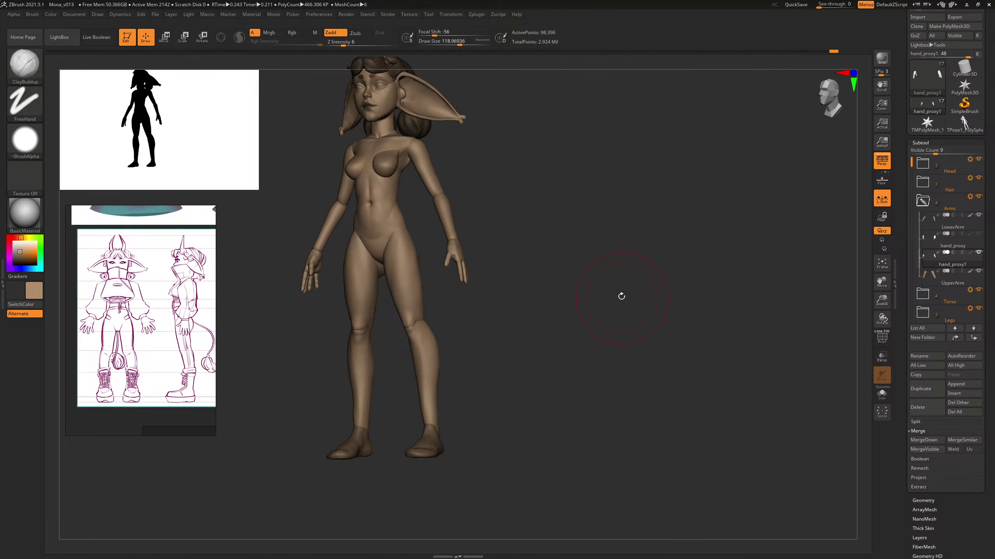
pyautogui.keyDown('shift'); pyautogui.moveTo(619, 293); pyautogui.dragTo(345, 164); pyautogui.keyUp('shift')
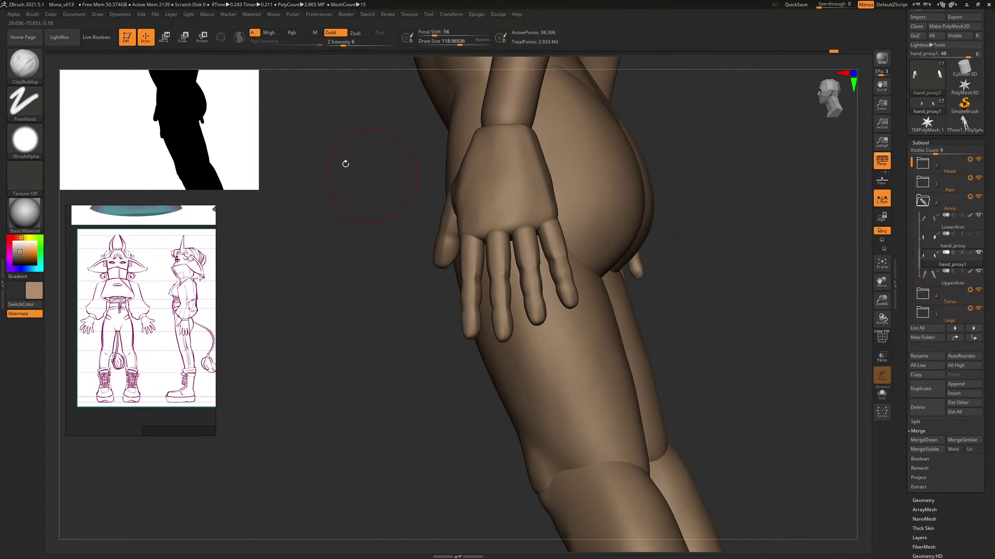
pyautogui.click(199, 36)
pyautogui.keyDown('ctrl'); pyautogui.moveTo(516, 200); pyautogui.dragTo(527, 234); pyautogui.keyUp('ctrl')
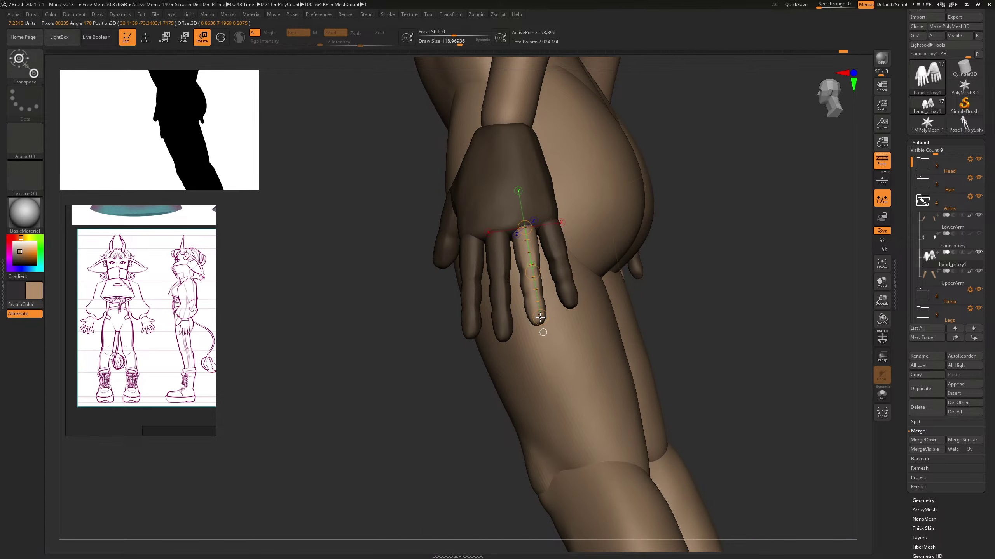
pyautogui.moveTo(719, 281); pyautogui.dragTo(527, 319)
pyautogui.moveTo(509, 376); pyautogui.dragTo(560, 378)
pyautogui.keyDown('alt'); pyautogui.moveTo(666, 315); pyautogui.dragTo(764, 312); pyautogui.keyUp('alt')
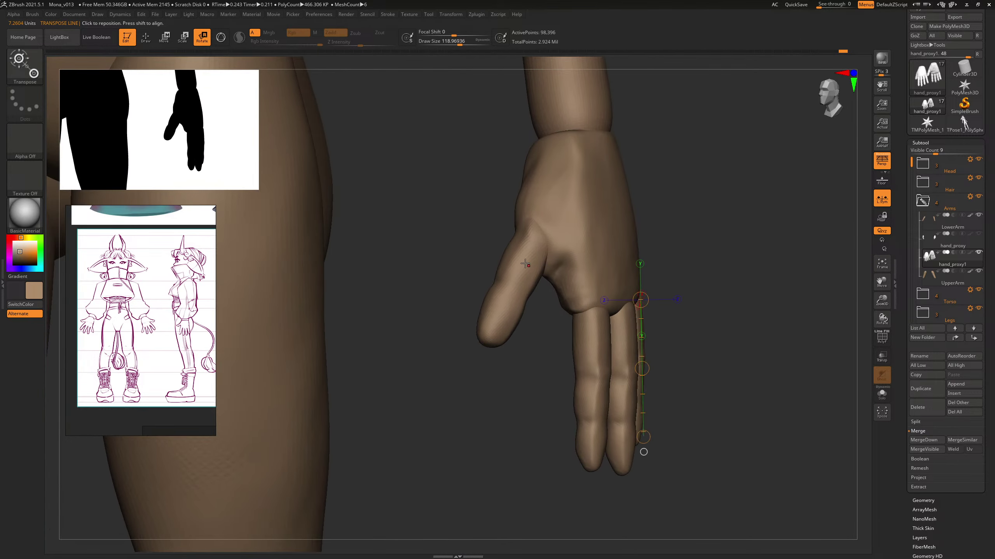
# Step: Mask all but the thumb and carve a nail crease near its tip with DamStandard at a draw size of about 32
pyautogui.keyDown('ctrl'); pyautogui.click(517, 260); pyautogui.keyUp('ctrl')
pyautogui.moveTo(737, 256)
pyautogui.mouseDown()
pyautogui.moveTo(751, 173)
pyautogui.moveTo(743, 242)
pyautogui.mouseUp()
pyautogui.press('b')
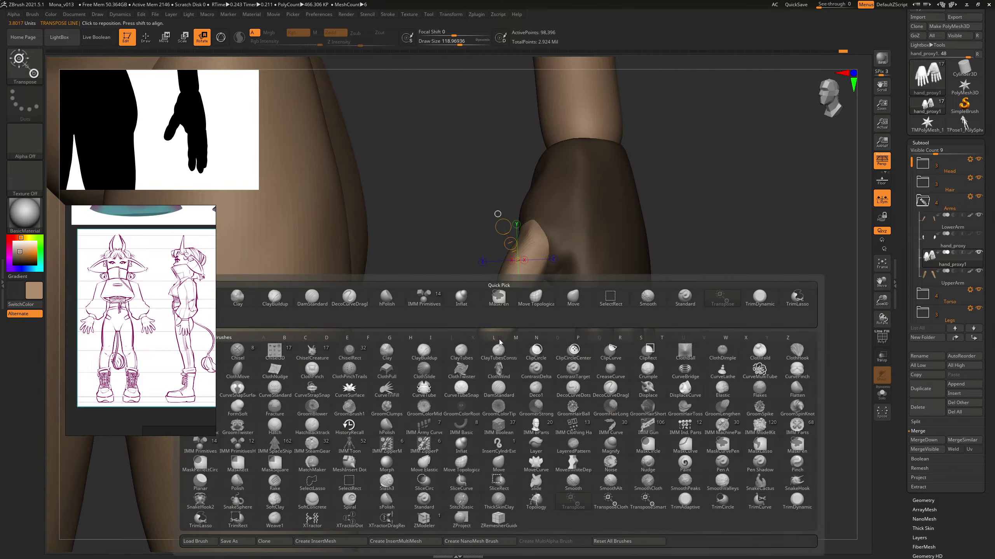
pyautogui.press('d')
pyautogui.press('s')
pyautogui.press('q')
pyautogui.press('s')
pyautogui.moveTo(491, 311); pyautogui.dragTo(502, 341)
pyautogui.moveTo(478, 389); pyautogui.dragTo(491, 320)
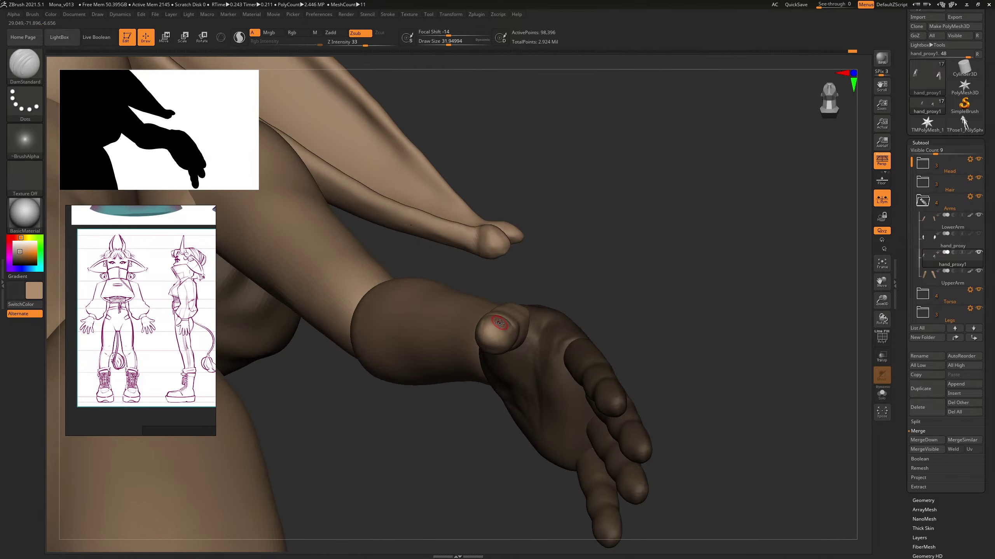
pyautogui.moveTo(638, 229); pyautogui.dragTo(648, 169)
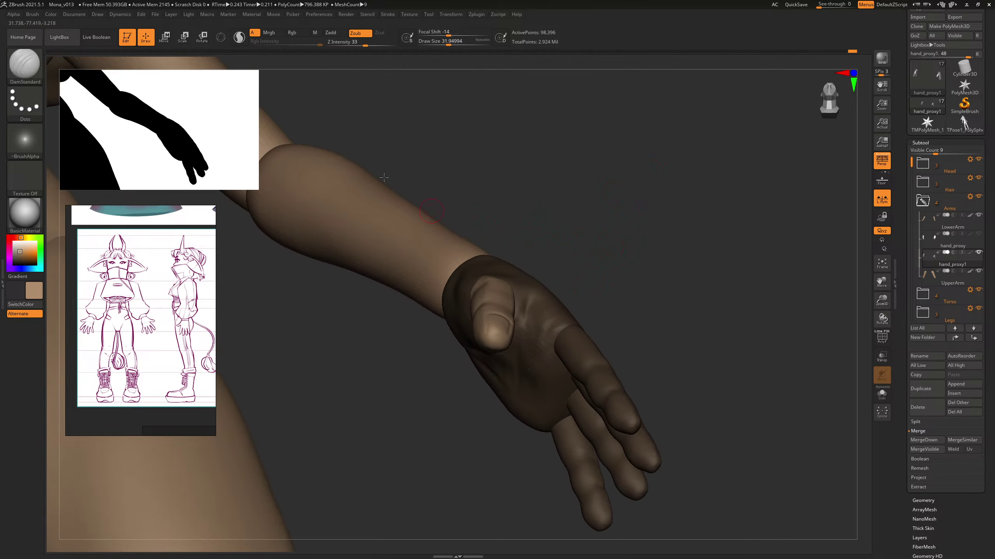
# Step: Rotate the thumb from its base with the Transpose line and clear the mask
pyautogui.click(203, 37)
pyautogui.moveTo(596, 215)
pyautogui.mouseDown()
pyautogui.moveTo(526, 257)
pyautogui.moveTo(492, 365)
pyautogui.mouseUp()
pyautogui.moveTo(499, 313); pyautogui.dragTo(506, 359)
pyautogui.moveTo(691, 219); pyautogui.dragTo(660, 237)
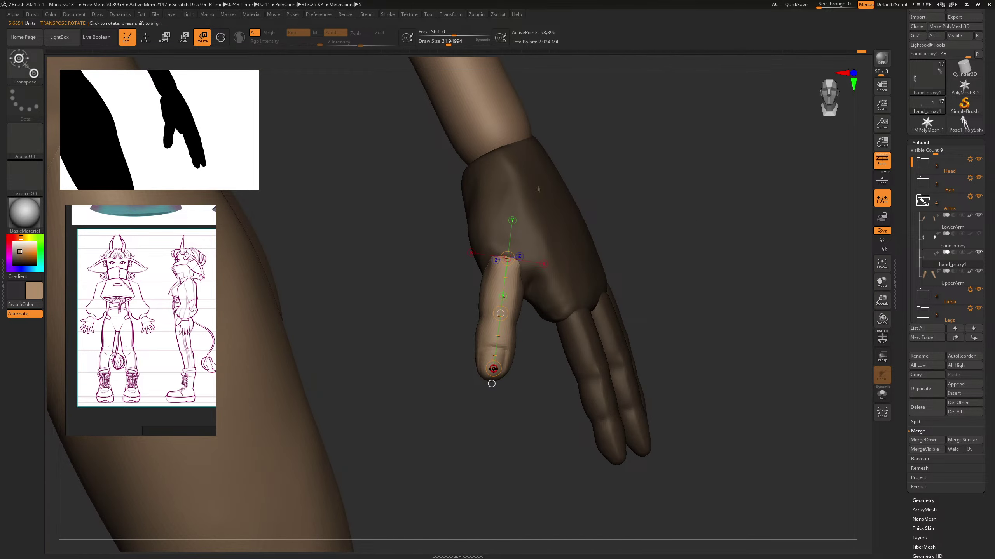
pyautogui.moveTo(492, 371)
pyautogui.mouseDown()
pyautogui.moveTo(518, 236)
pyautogui.moveTo(547, 236)
pyautogui.mouseUp()
pyautogui.moveTo(718, 208)
pyautogui.mouseDown()
pyautogui.moveTo(580, 182)
pyautogui.moveTo(587, 203)
pyautogui.mouseUp()
pyautogui.press('b')
pyautogui.press('c')
pyautogui.press('b')
pyautogui.keyDown('ctrl'); pyautogui.moveTo(675, 301); pyautogui.dragTo(827, 348); pyautogui.keyUp('ctrl')
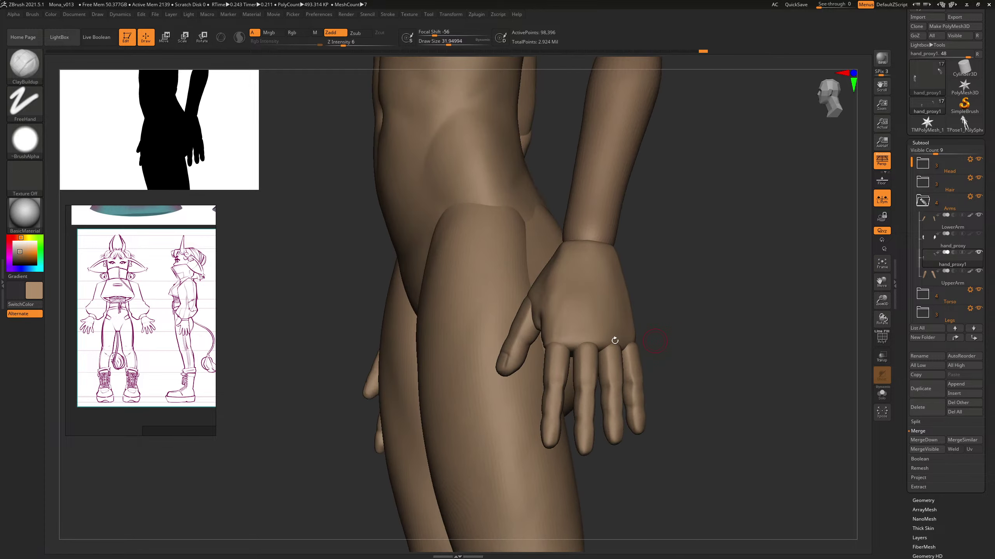
# Step: Mask the whole hand except the thumb
pyautogui.keyDown('ctrl'); pyautogui.keyDown('shift'); pyautogui.click(521, 336); pyautogui.keyUp('shift'); pyautogui.keyUp('ctrl')
pyautogui.moveTo(710, 255); pyautogui.dragTo(617, 290)
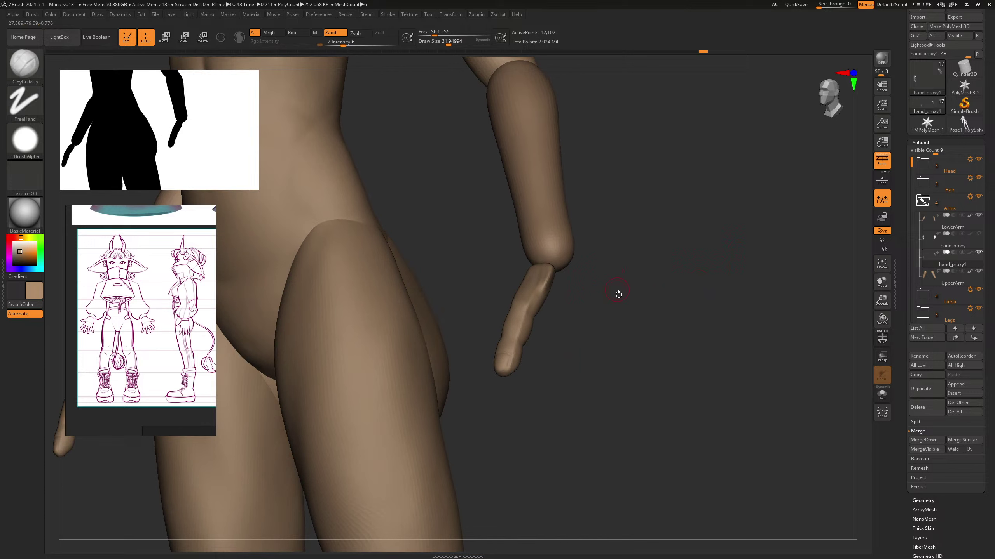
pyautogui.keyDown('ctrl'); pyautogui.click(662, 279); pyautogui.keyUp('ctrl')
pyautogui.keyDown('ctrl'); pyautogui.keyDown('shift'); pyautogui.click(688, 253); pyautogui.keyUp('shift'); pyautogui.keyUp('ctrl')
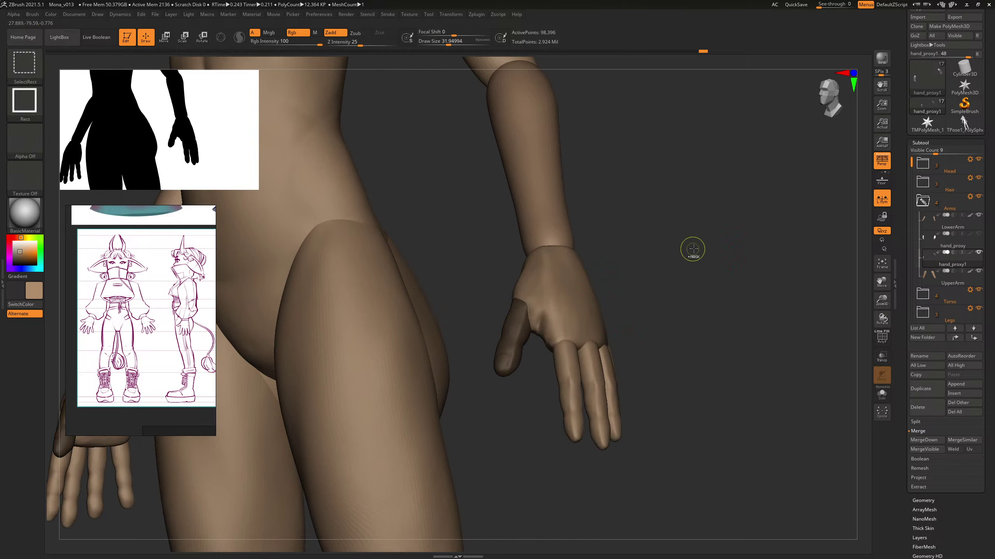
pyautogui.keyDown('ctrl'); pyautogui.click(696, 248); pyautogui.keyUp('ctrl')
# Step: Thicken the thumb with the Inflat brush at a draw size of about 144 and smooth its surface
pyautogui.press('b')
pyautogui.press('i')
pyautogui.press('n')
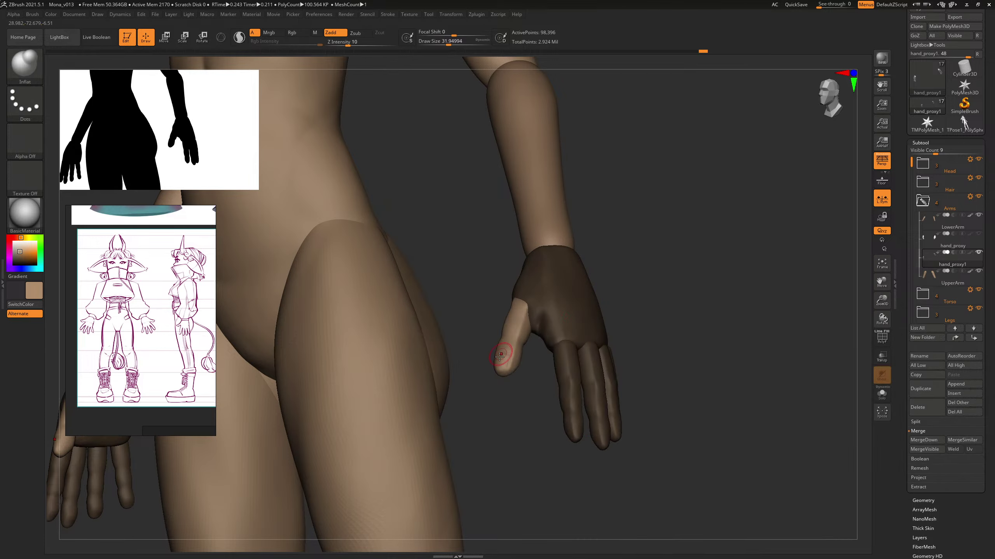
pyautogui.press('s')
pyautogui.moveTo(522, 351); pyautogui.dragTo(511, 339)
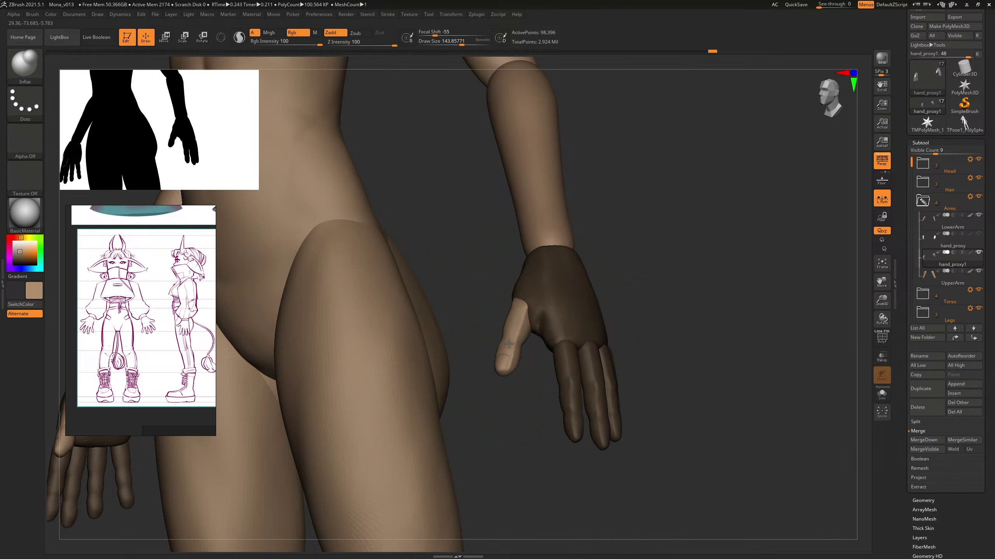
pyautogui.keyDown('shift'); pyautogui.moveTo(514, 319); pyautogui.dragTo(516, 328); pyautogui.keyUp('shift')
# Step: Try to inflate the thumb further at a draw size of about 212 and undo the stroke
pyautogui.moveTo(713, 250)
pyautogui.mouseDown()
pyautogui.moveTo(662, 274)
pyautogui.moveTo(652, 322)
pyautogui.mouseUp()
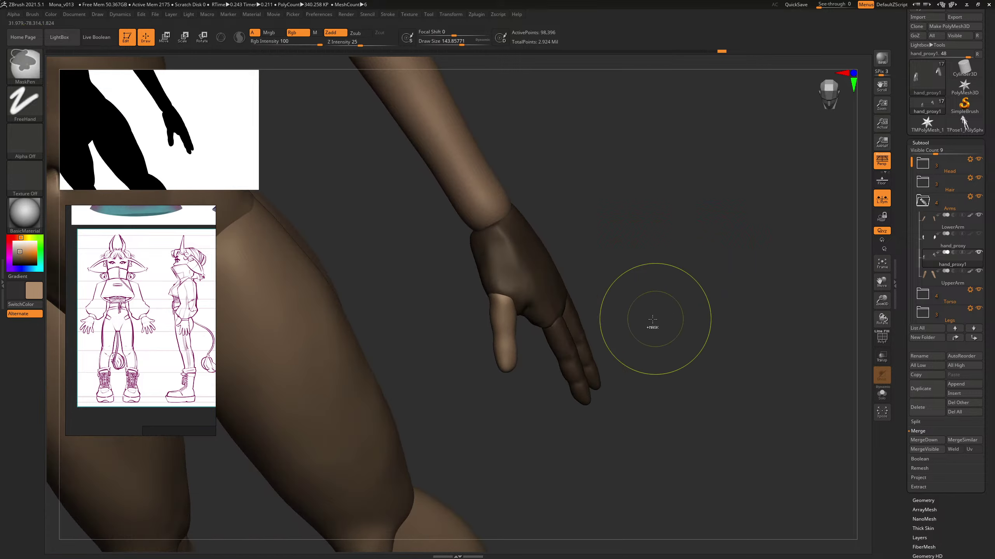
pyautogui.moveTo(654, 274)
pyautogui.mouseDown()
pyautogui.moveTo(675, 255)
pyautogui.moveTo(678, 238)
pyautogui.mouseUp()
pyautogui.press('s')
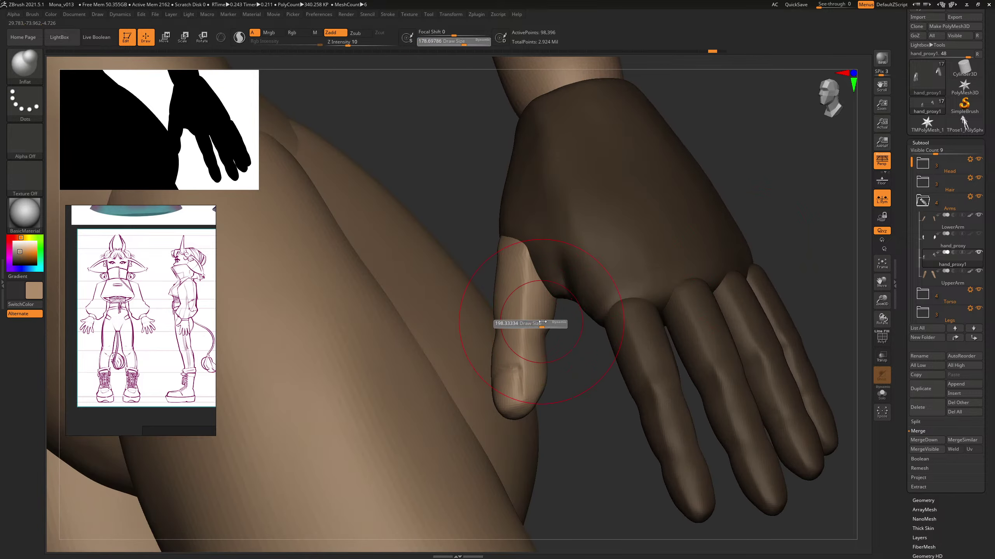
pyautogui.moveTo(528, 325); pyautogui.dragTo(534, 324)
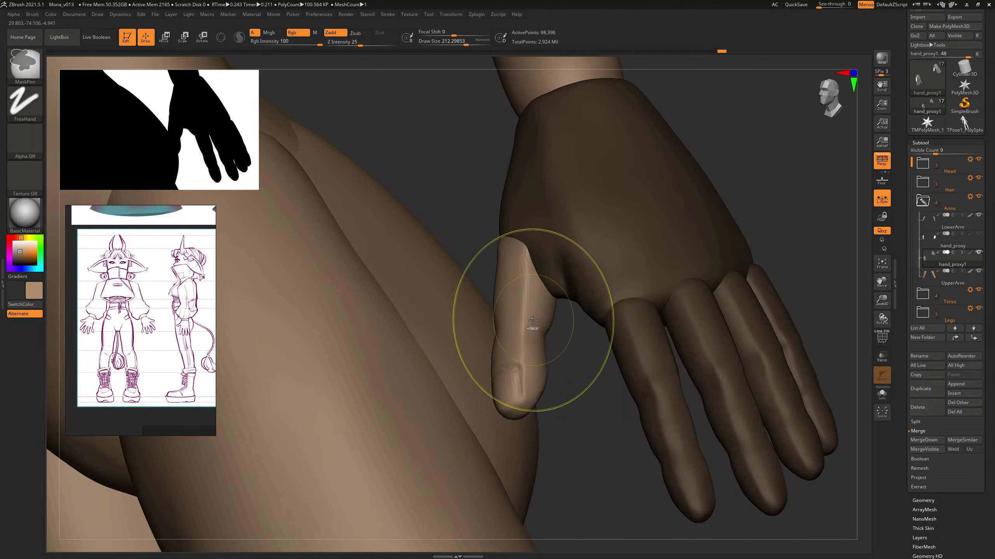
pyautogui.hotkey('ctrl', 'z')
pyautogui.press('s')
pyautogui.moveTo(517, 318)
pyautogui.mouseDown()
pyautogui.moveTo(533, 315)
pyautogui.moveTo(590, 342)
pyautogui.mouseUp()
# Step: Reposition the unmasked thumb with the Transpose Move line, return to the ClayBuildup brush, and clear the mask
pyautogui.moveTo(683, 247)
pyautogui.mouseDown()
pyautogui.moveTo(701, 240)
pyautogui.moveTo(610, 224)
pyautogui.moveTo(640, 231)
pyautogui.moveTo(317, 205)
pyautogui.mouseUp()
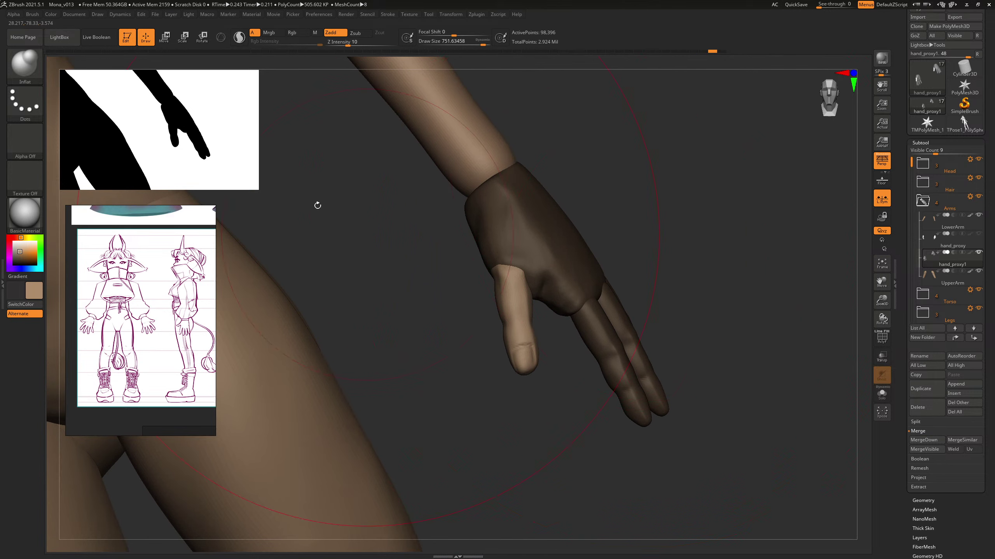
pyautogui.click(163, 39)
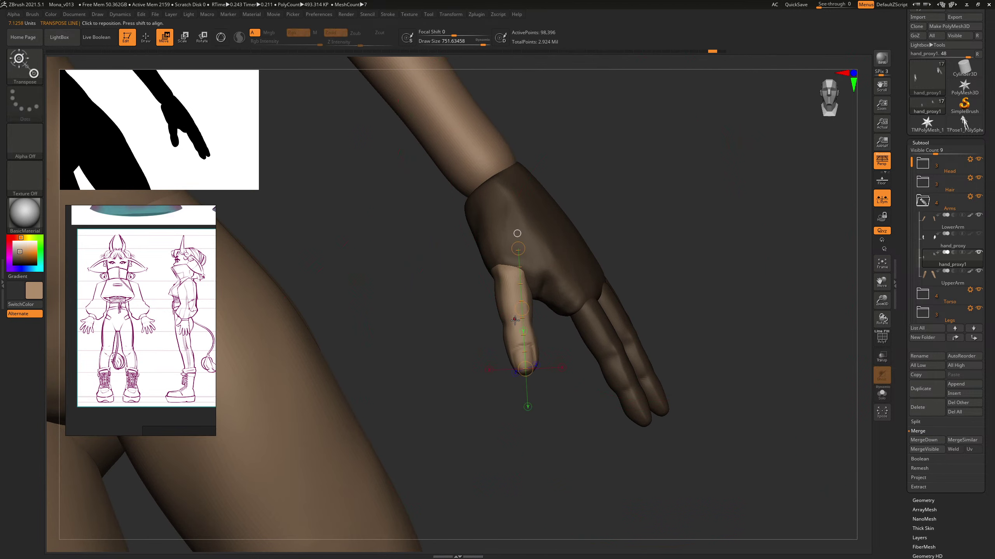
pyautogui.moveTo(517, 320); pyautogui.dragTo(607, 283)
pyautogui.moveTo(505, 326); pyautogui.dragTo(587, 311)
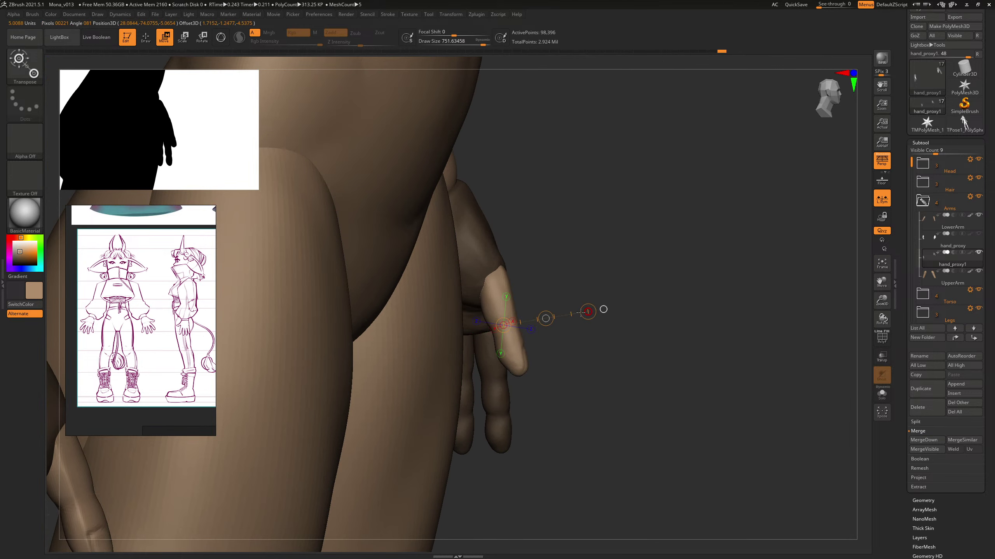
pyautogui.moveTo(604, 268); pyautogui.dragTo(645, 244)
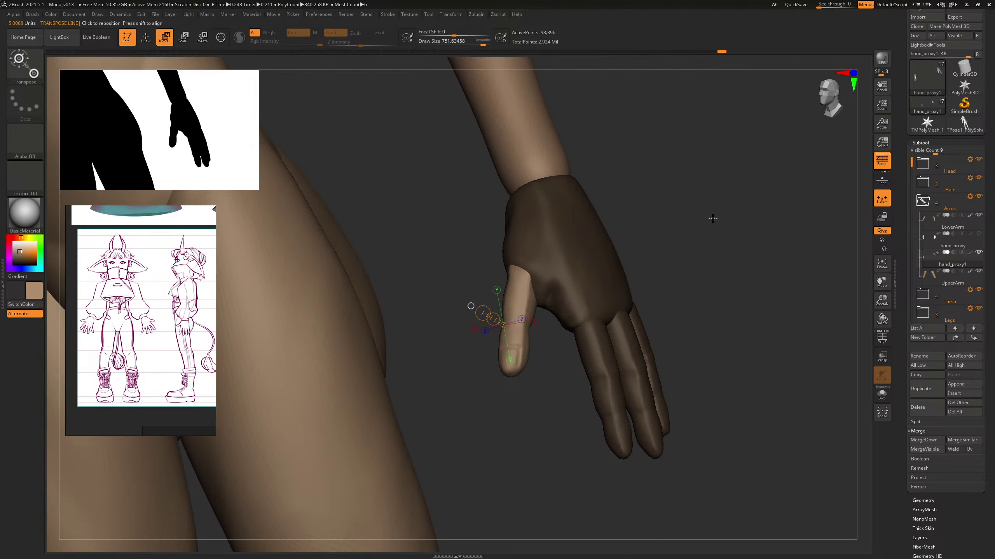
pyautogui.moveTo(711, 220); pyautogui.dragTo(727, 236)
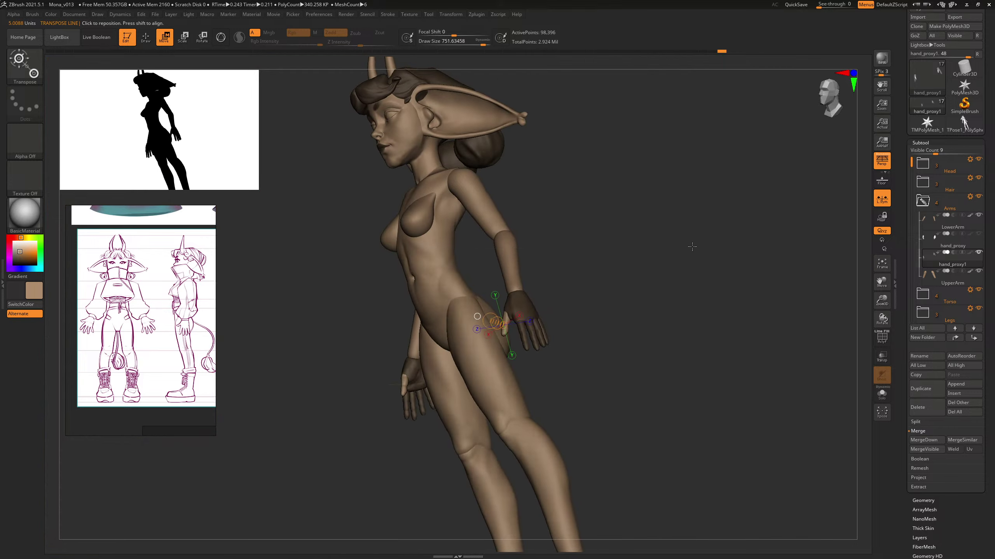
pyautogui.press('b')
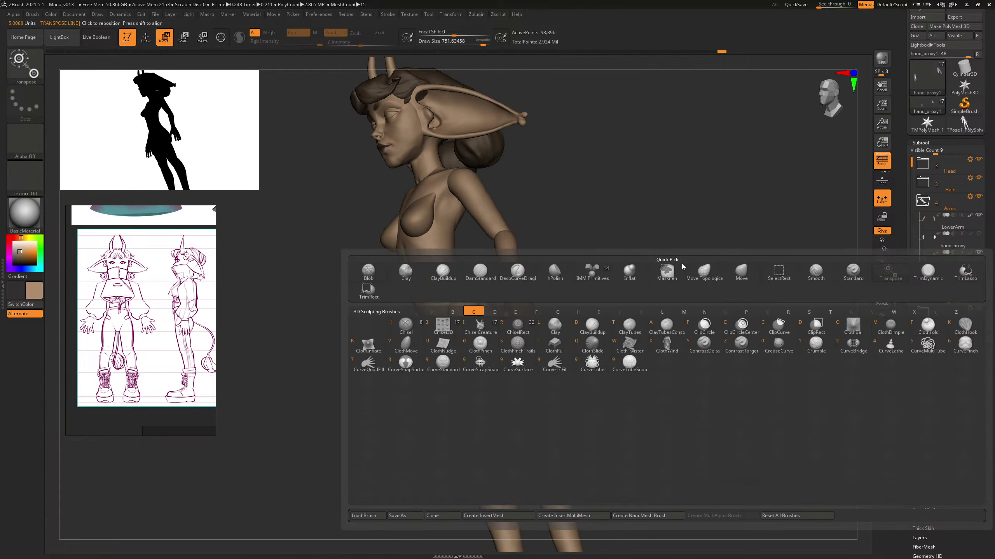
pyautogui.click(682, 264)
pyautogui.keyDown('ctrl'); pyautogui.moveTo(702, 307); pyautogui.dragTo(703, 309); pyautogui.keyUp('ctrl')
# Step: Examine the hands' proportions on the full figure from front and back, and inspect the thumb and palm up close
pyautogui.keyDown('shift'); pyautogui.moveTo(701, 306); pyautogui.dragTo(603, 280); pyautogui.keyUp('shift')
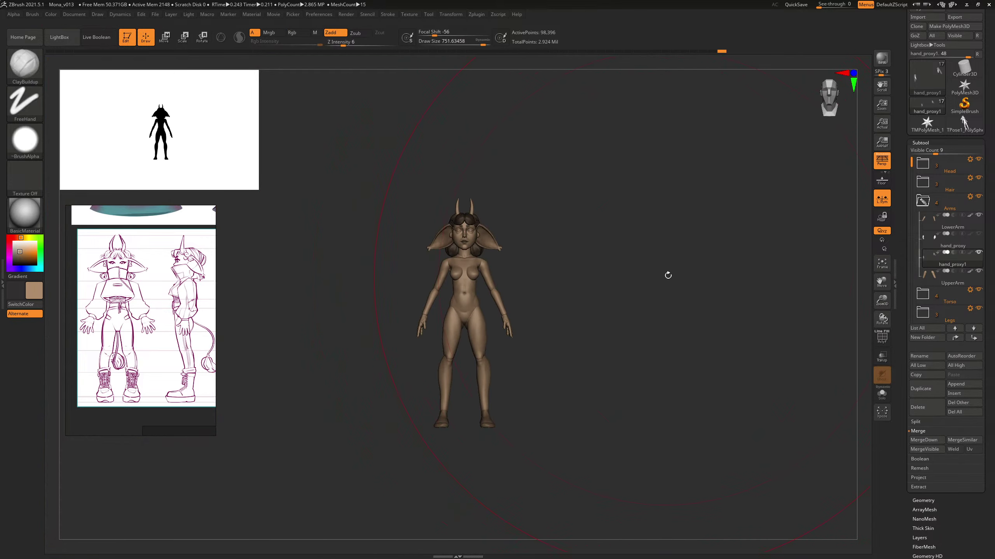
pyautogui.moveTo(668, 275); pyautogui.dragTo(668, 254)
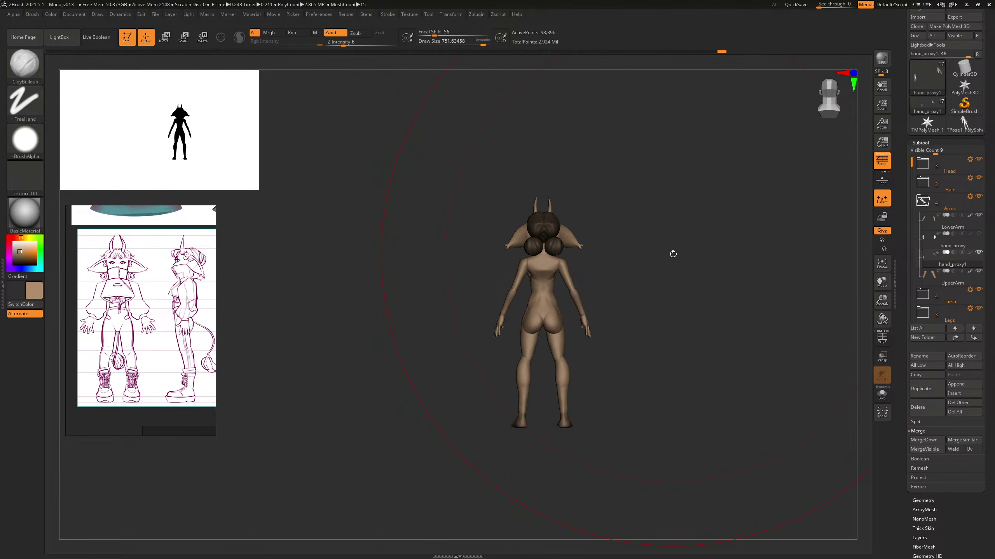
pyautogui.moveTo(650, 275); pyautogui.dragTo(729, 273)
pyautogui.press('f')
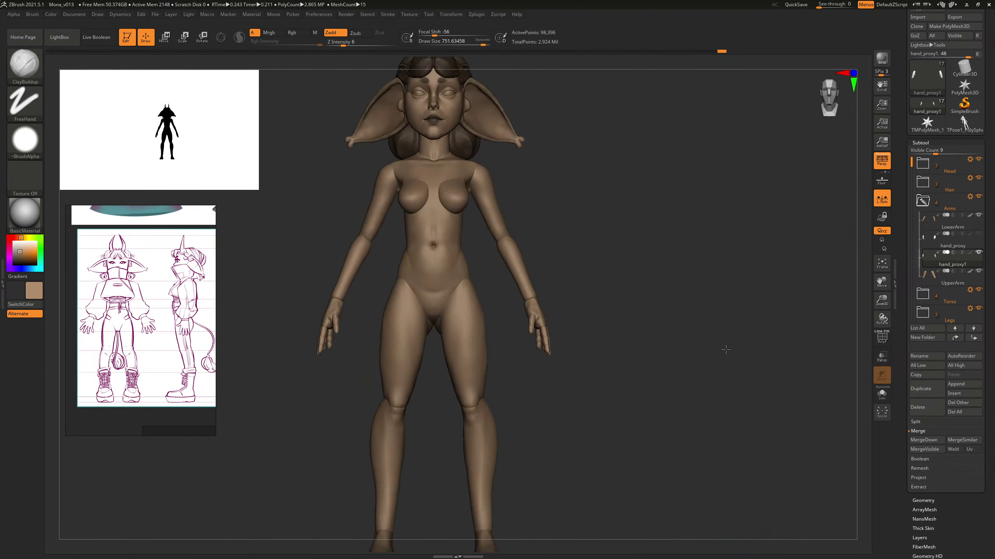
pyautogui.keyDown('ctrl'); pyautogui.moveTo(708, 333); pyautogui.dragTo(669, 333, button='right'); pyautogui.keyUp('ctrl')
pyautogui.moveTo(622, 220); pyautogui.dragTo(637, 222)
pyautogui.keyDown('ctrl'); pyautogui.moveTo(638, 223); pyautogui.dragTo(664, 249, button='right'); pyautogui.keyUp('ctrl')
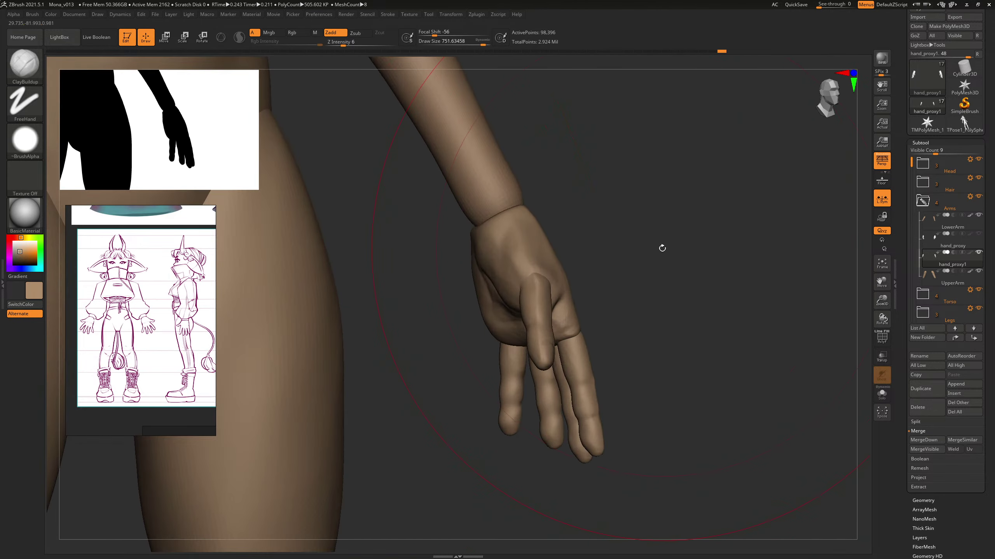
pyautogui.moveTo(653, 240); pyautogui.dragTo(719, 222)
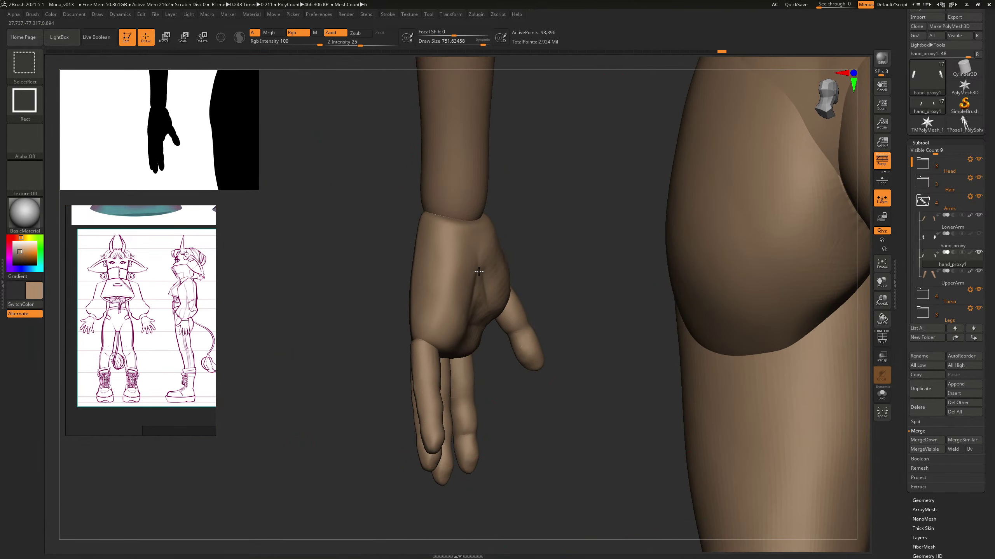
pyautogui.keyDown('ctrl'); pyautogui.keyDown('shift'); pyautogui.click(478, 246); pyautogui.keyUp('shift'); pyautogui.keyUp('ctrl')
pyautogui.keyDown('ctrl'); pyautogui.click(546, 242); pyautogui.keyUp('ctrl')
pyautogui.keyDown('ctrl'); pyautogui.click(556, 241); pyautogui.keyUp('ctrl')
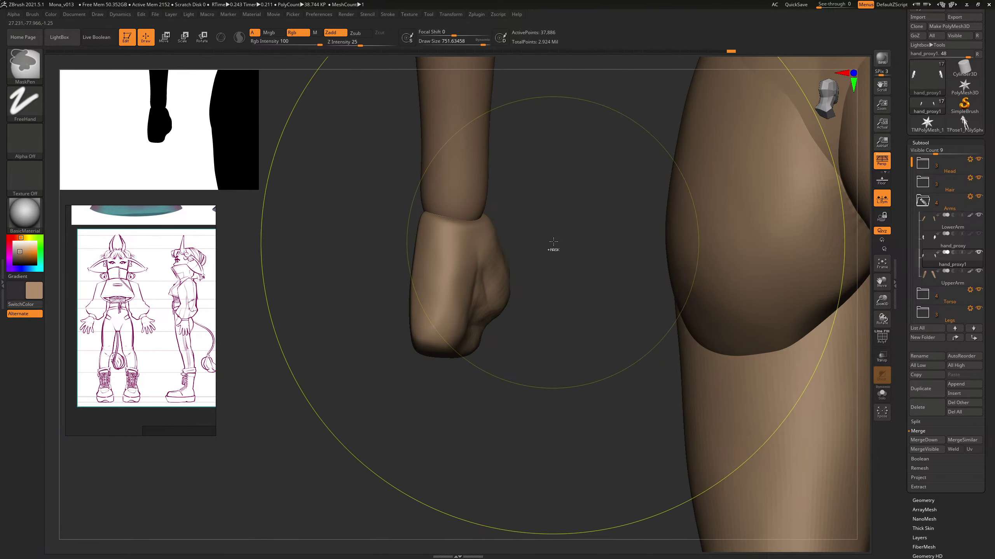
pyautogui.keyDown('ctrl'); pyautogui.click(558, 240); pyautogui.keyUp('ctrl')
pyautogui.keyDown('ctrl'); pyautogui.keyDown('shift'); pyautogui.click(560, 237); pyautogui.keyUp('shift'); pyautogui.keyUp('ctrl')
pyautogui.keyDown('ctrl'); pyautogui.click(560, 238); pyautogui.keyUp('ctrl')
pyautogui.hotkey('ctrl', 'z')
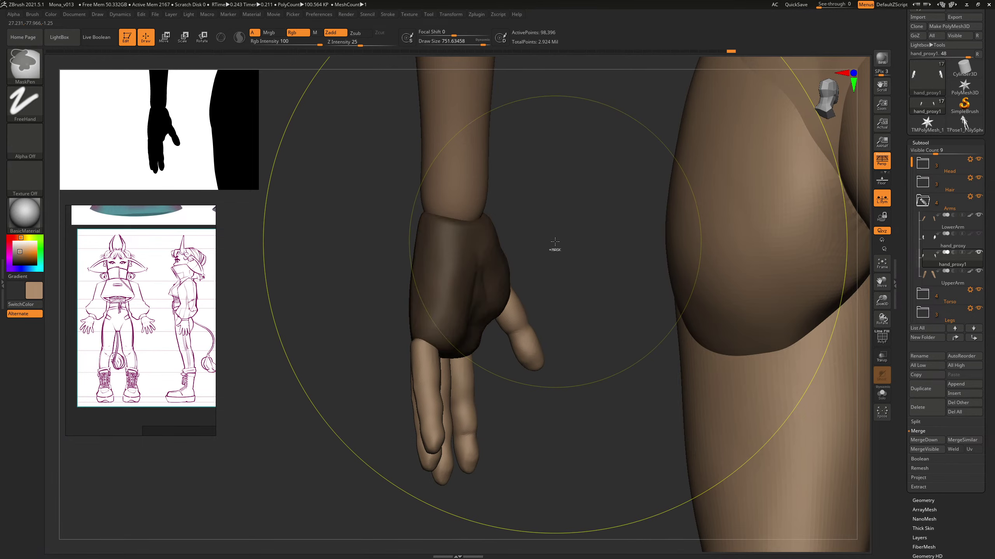
pyautogui.keyDown('ctrl'); pyautogui.moveTo(559, 240); pyautogui.dragTo(577, 272); pyautogui.keyUp('ctrl')
# Step: Mask the fingers and thumb so that only the palm stays editable
pyautogui.keyDown('ctrl'); pyautogui.keyDown('shift'); pyautogui.click(505, 276); pyautogui.keyUp('shift'); pyautogui.keyUp('ctrl')
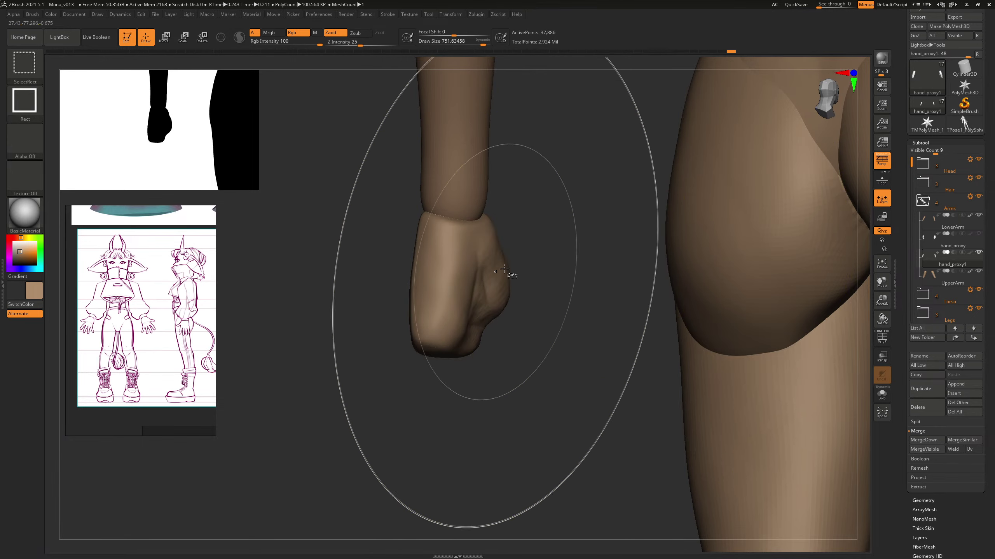
pyautogui.keyDown('ctrl'); pyautogui.click(546, 251); pyautogui.keyUp('ctrl')
pyautogui.keyDown('ctrl'); pyautogui.keyDown('shift'); pyautogui.click(557, 244); pyautogui.keyUp('shift'); pyautogui.keyUp('ctrl')
pyautogui.keyDown('ctrl'); pyautogui.moveTo(557, 244); pyautogui.dragTo(555, 251); pyautogui.keyUp('ctrl')
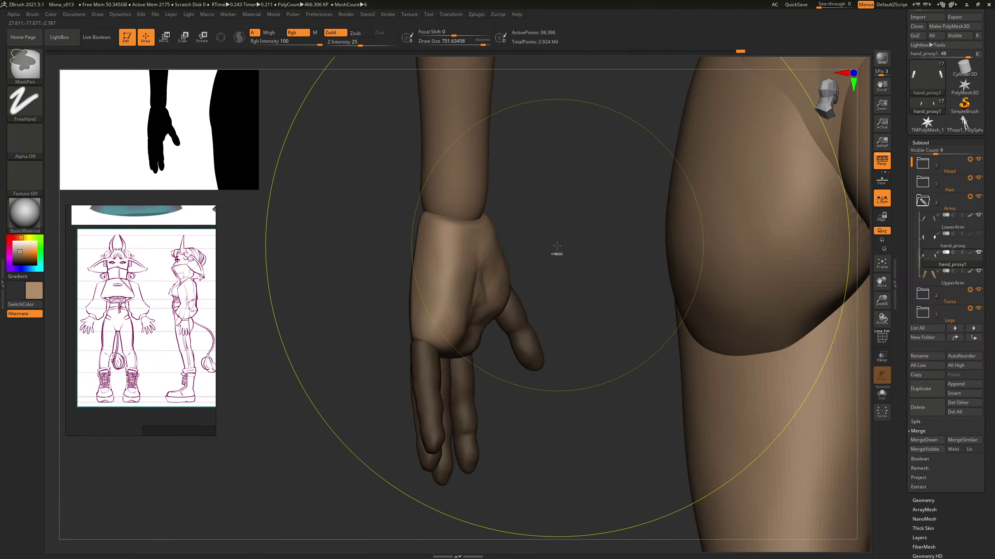
# Step: Switch to the ClayBuildup brush at a draw size of about 303 and show only the hands in Solo mode
pyautogui.press('b')
pyautogui.press('c')
pyautogui.press('b')
pyautogui.press('s')
pyautogui.click(463, 263)
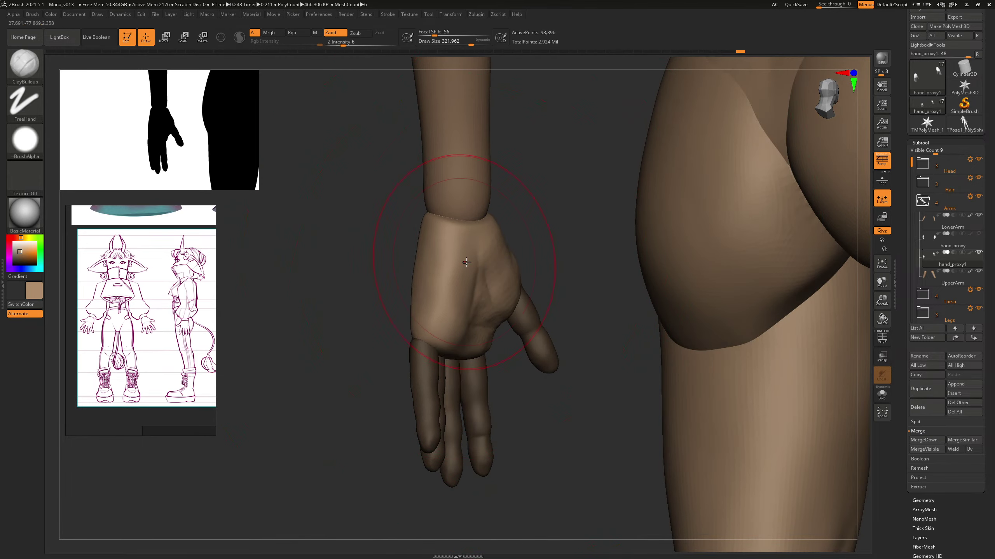
pyautogui.click(881, 394)
pyautogui.moveTo(686, 296); pyautogui.dragTo(642, 298)
pyautogui.press('s')
pyautogui.moveTo(505, 274); pyautogui.dragTo(457, 278)
pyautogui.press('s')
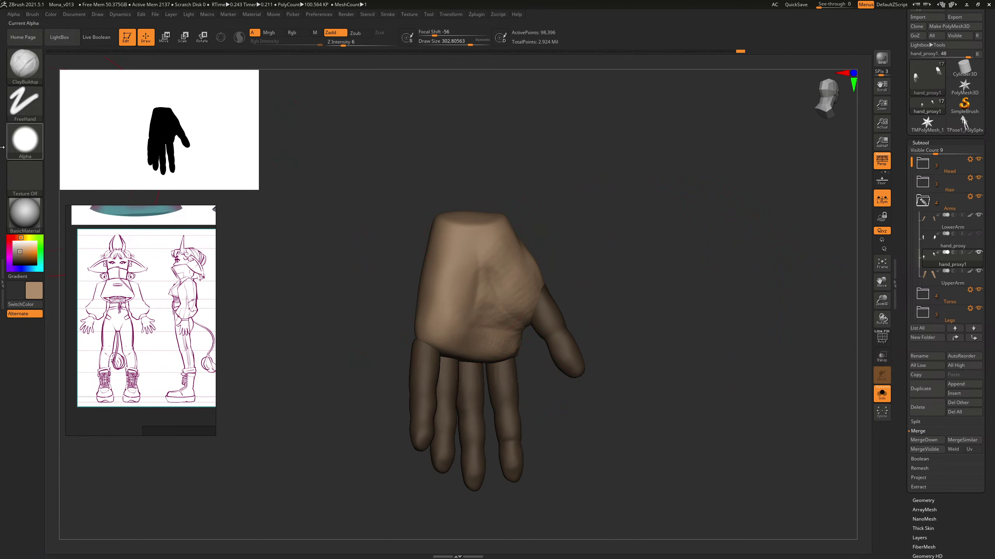
# Step: Turn off the ClayBuildup brush's alpha and set its Z Intensity to 4
pyautogui.click(25, 141)
pyautogui.click(55, 159)
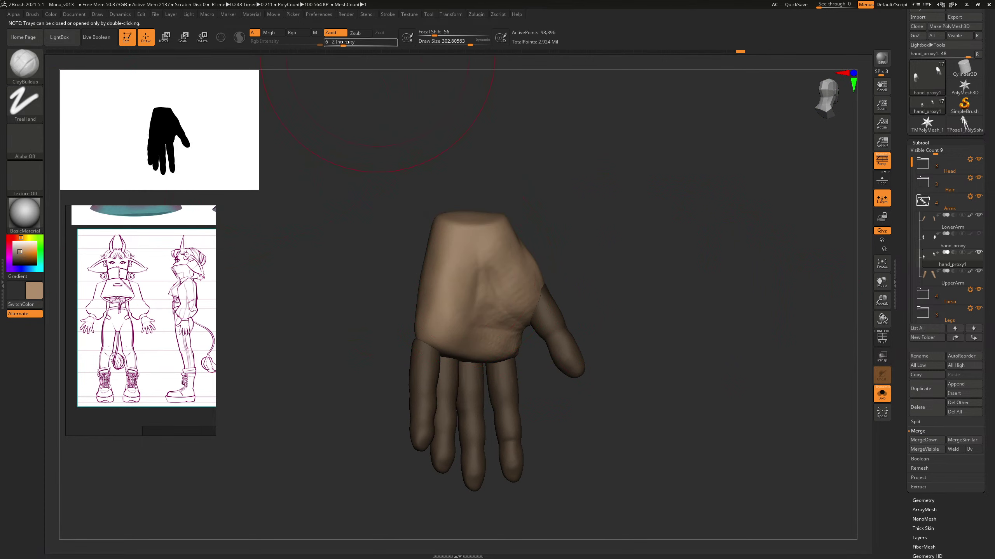
pyautogui.moveTo(343, 42); pyautogui.dragTo(341, 42)
# Step: Build up the palm's heel and outer edge at a draw size of about 144, smoothing near the wrist
pyautogui.press('[')
pyautogui.moveTo(463, 256); pyautogui.dragTo(515, 276)
pyautogui.moveTo(580, 213); pyautogui.dragTo(582, 232)
pyautogui.moveTo(503, 238)
pyautogui.keyDown('shift'); pyautogui.mouseDown()
pyautogui.moveTo(476, 234)
pyautogui.moveTo(502, 201)
pyautogui.mouseUp(); pyautogui.keyUp('shift')
pyautogui.moveTo(570, 195); pyautogui.dragTo(528, 198)
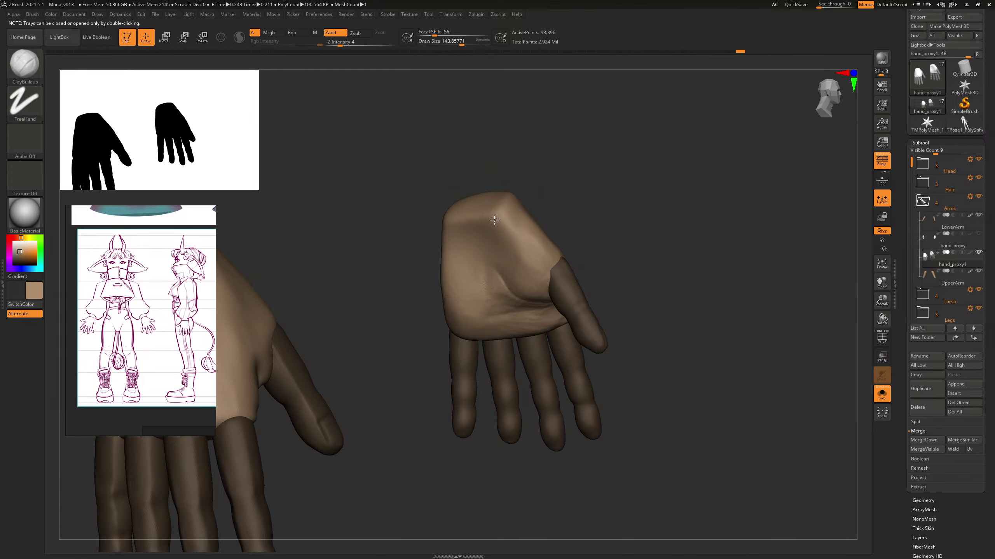
pyautogui.moveTo(436, 228); pyautogui.dragTo(434, 294)
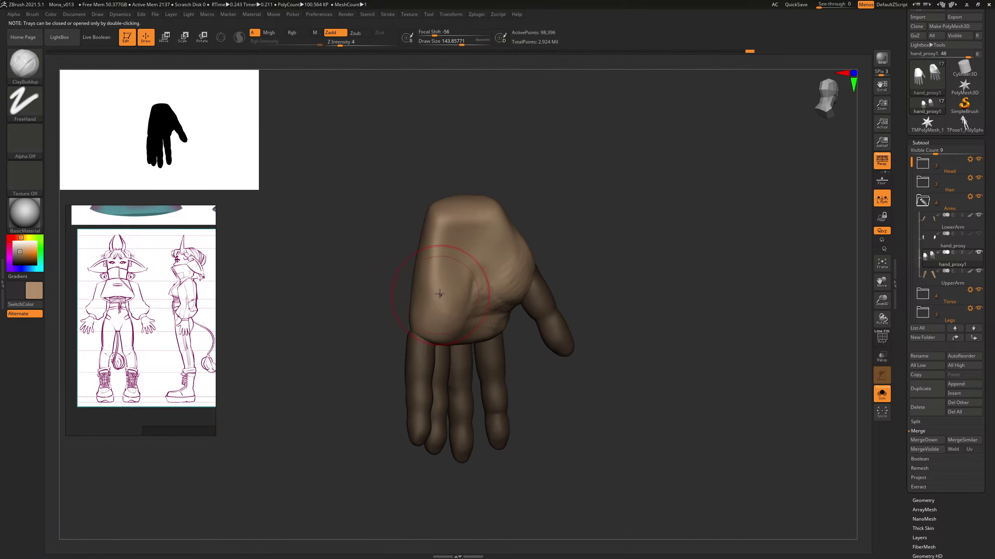
pyautogui.moveTo(558, 208); pyautogui.dragTo(523, 270)
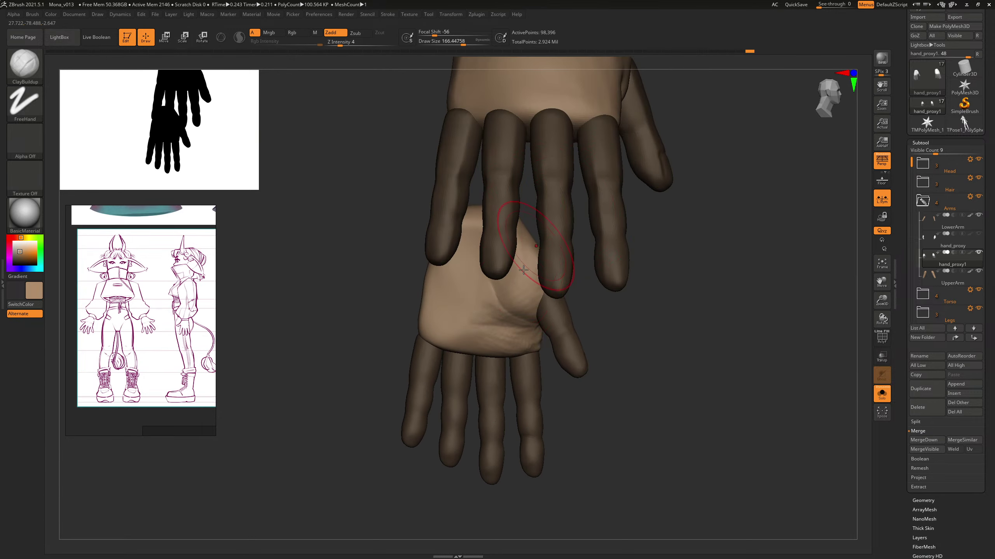
# Step: Build up the middle of the palm beside the thumb base at a draw size of about 179 and smooth it
pyautogui.moveTo(614, 316); pyautogui.dragTo(588, 279)
pyautogui.press('s')
pyautogui.moveTo(518, 280)
pyautogui.mouseDown()
pyautogui.moveTo(520, 306)
pyautogui.moveTo(506, 295)
pyautogui.mouseUp()
pyautogui.press('s')
pyautogui.moveTo(563, 268); pyautogui.dragTo(557, 276)
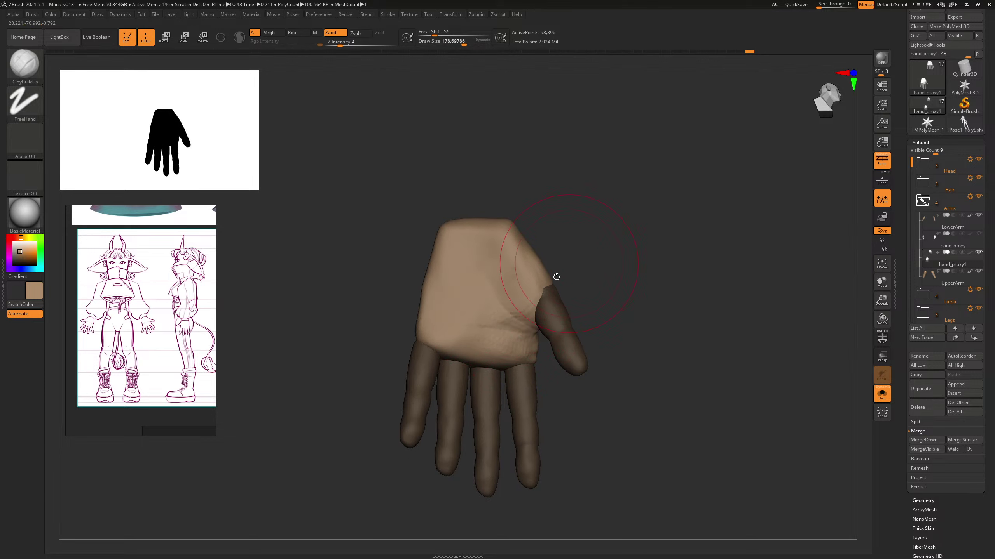
pyautogui.moveTo(512, 309)
pyautogui.keyDown('shift'); pyautogui.mouseDown()
pyautogui.moveTo(498, 296)
pyautogui.moveTo(509, 283)
pyautogui.mouseUp(); pyautogui.keyUp('shift')
# Step: Refine the fleshy pad at the thumb's base with ClayBuildup, starting at a draw size of about 114
pyautogui.hotkey('shift', 'f')
pyautogui.hotkey('shift', 'f')
pyautogui.press('s')
pyautogui.moveTo(528, 314); pyautogui.dragTo(522, 315)
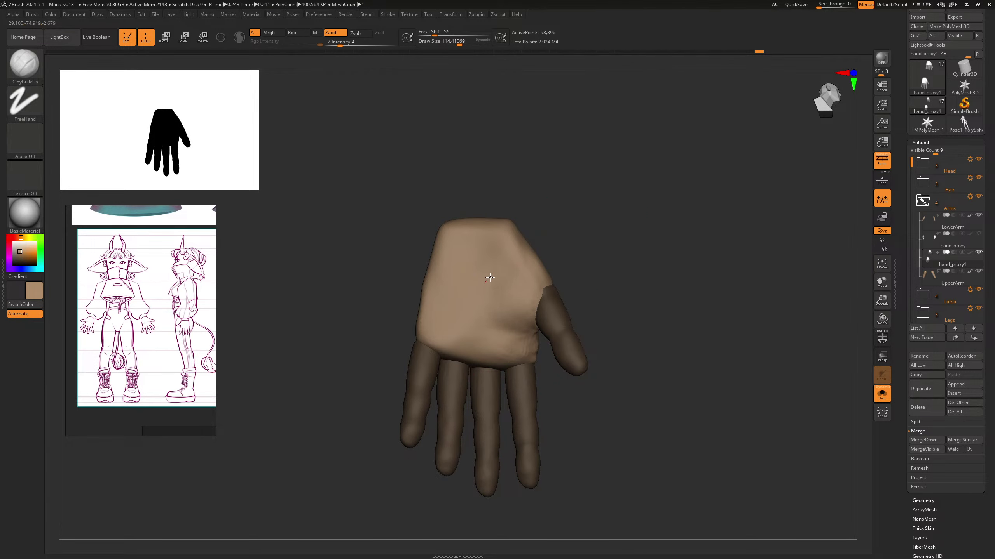
pyautogui.moveTo(554, 221)
pyautogui.mouseDown()
pyautogui.moveTo(585, 228)
pyautogui.moveTo(530, 245)
pyautogui.moveTo(521, 261)
pyautogui.mouseUp()
pyautogui.moveTo(587, 221)
pyautogui.mouseDown()
pyautogui.moveTo(513, 220)
pyautogui.moveTo(620, 212)
pyautogui.moveTo(515, 259)
pyautogui.mouseUp()
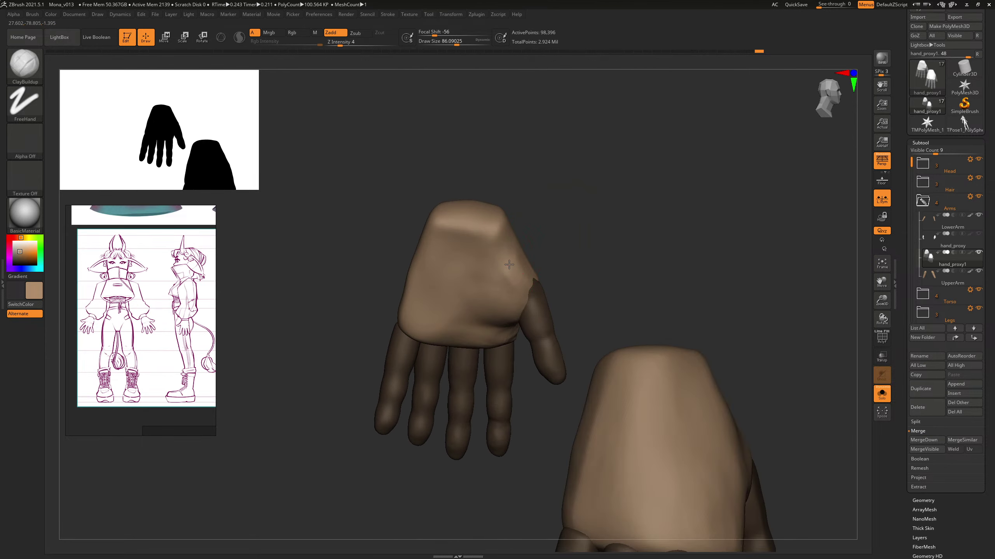
# Step: Build up the palm between the wrist and the thumb base with ClayBuildup at a draw size of about 110
pyautogui.moveTo(552, 218); pyautogui.dragTo(563, 206)
pyautogui.press('s')
pyautogui.moveTo(496, 274); pyautogui.dragTo(499, 274)
pyautogui.press('s')
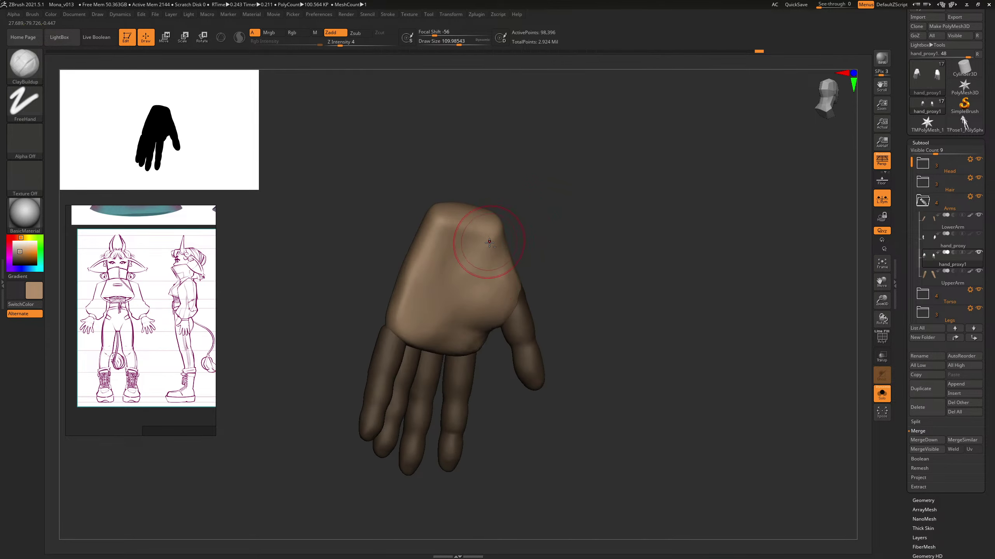
pyautogui.moveTo(509, 215); pyautogui.dragTo(508, 222)
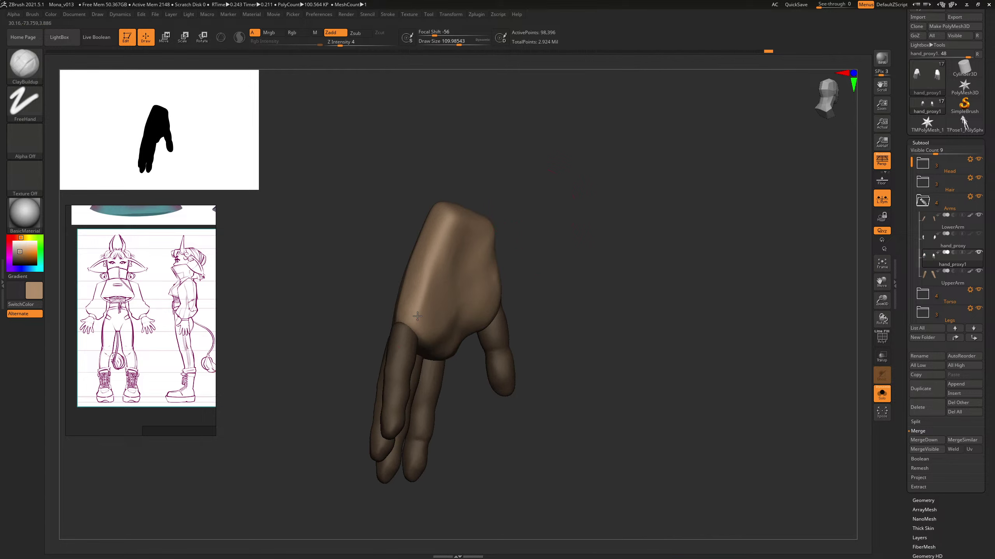
pyautogui.moveTo(534, 186); pyautogui.dragTo(586, 198)
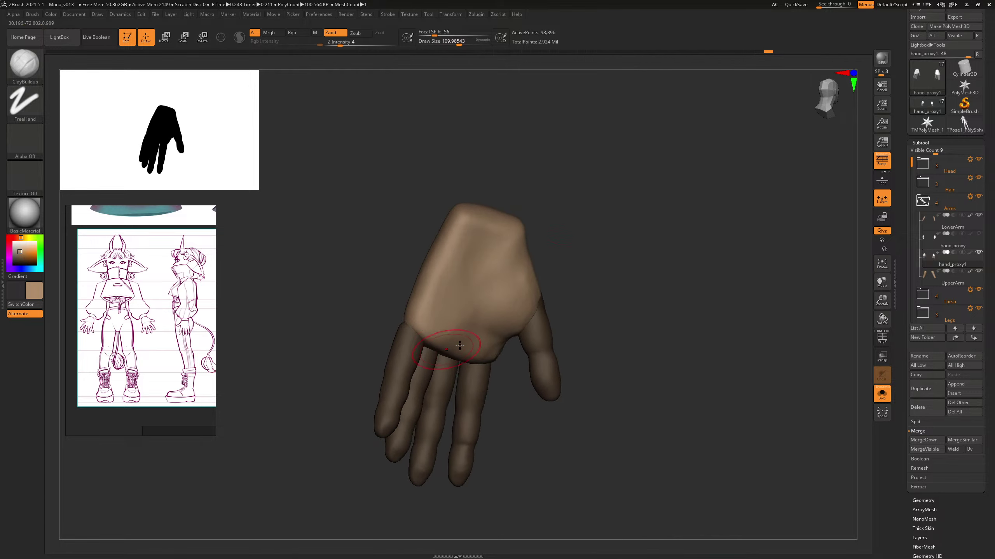
# Step: Build up the palm's lower edge along the finger bases with ClayBuildup at a draw size of about 144
pyautogui.moveTo(588, 315); pyautogui.dragTo(575, 275)
pyautogui.press('s')
pyautogui.moveTo(486, 355); pyautogui.dragTo(457, 347)
pyautogui.press('s')
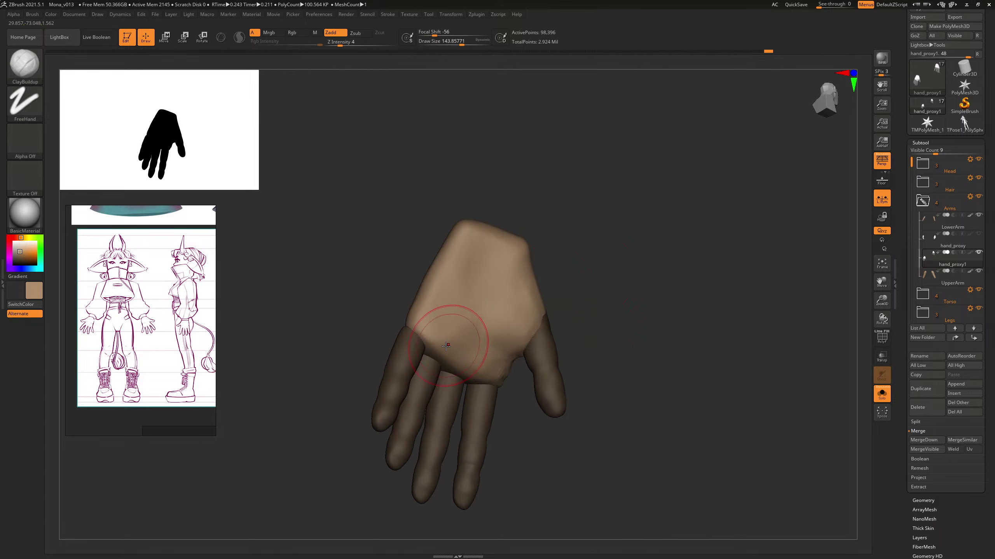
pyautogui.moveTo(605, 270)
pyautogui.mouseDown()
pyautogui.moveTo(610, 206)
pyautogui.moveTo(619, 212)
pyautogui.moveTo(584, 291)
pyautogui.mouseUp()
# Step: Adjust the palm's arch across the finger bases with the Move brush and reduce its draw size to about 198
pyautogui.press('b')
pyautogui.press('m')
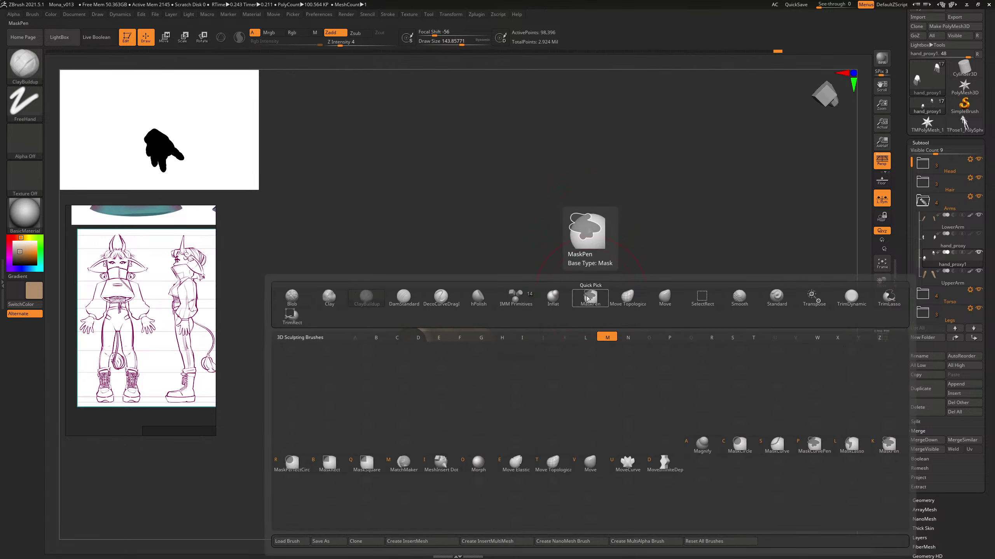
pyautogui.press('v')
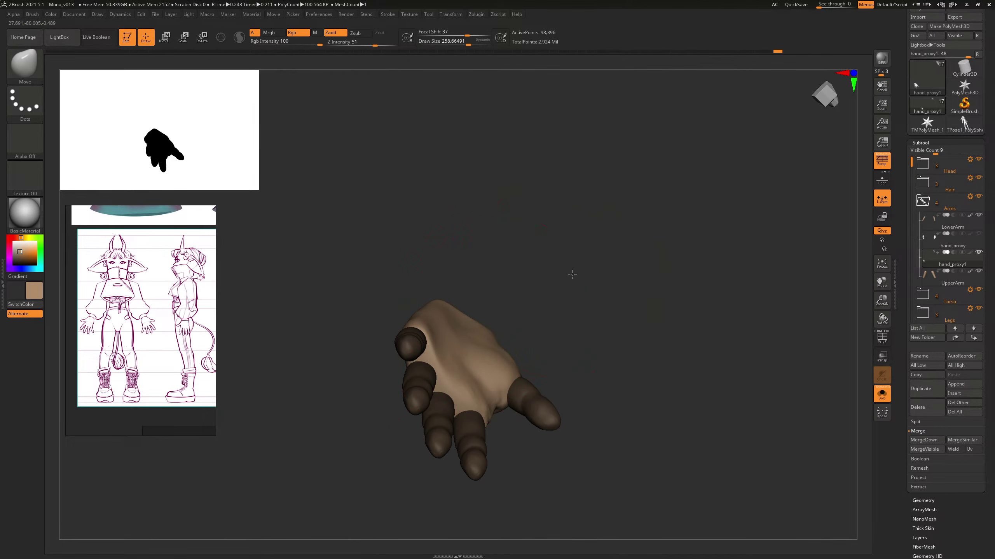
pyautogui.moveTo(573, 274); pyautogui.dragTo(515, 291)
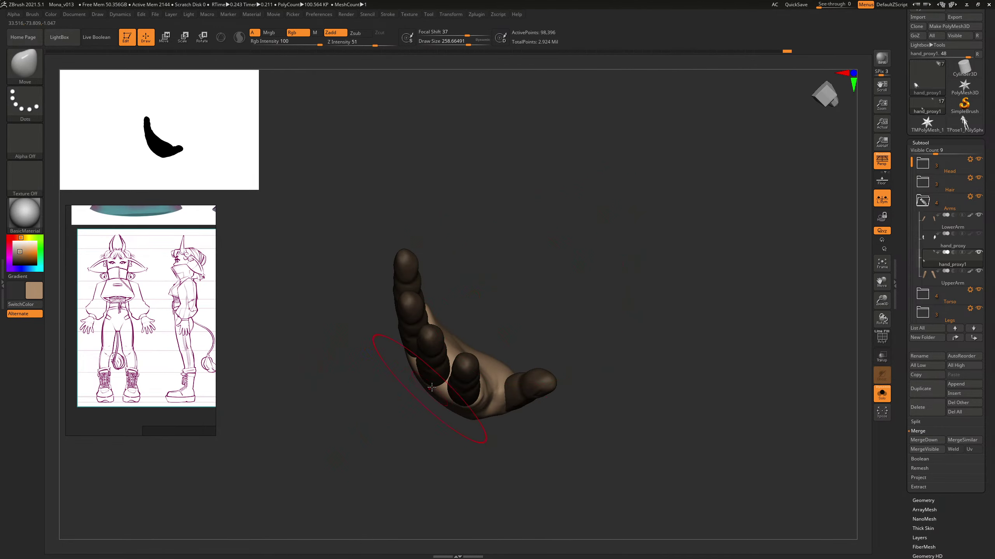
pyautogui.moveTo(479, 357); pyautogui.dragTo(493, 325, button='right')
pyautogui.press('s')
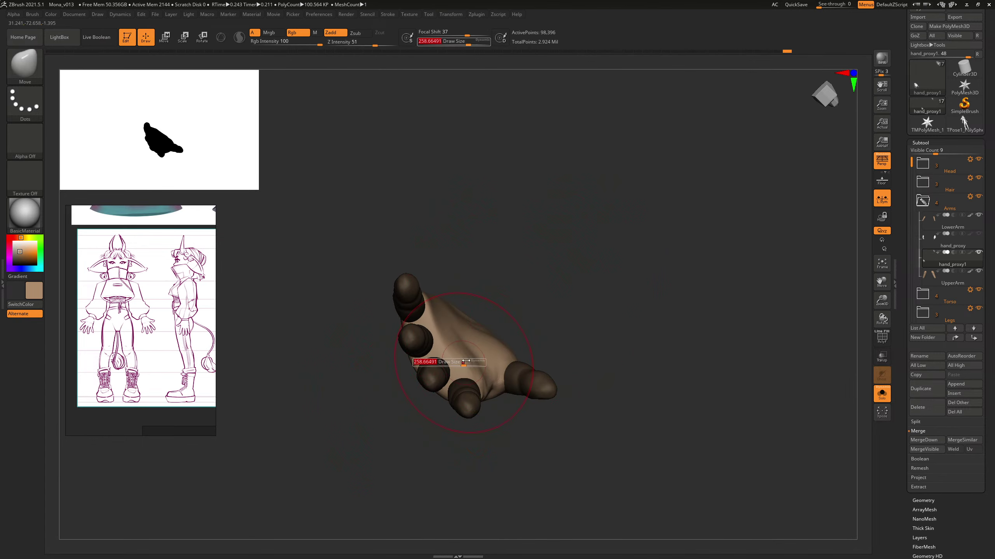
pyautogui.moveTo(468, 364); pyautogui.dragTo(463, 363)
pyautogui.moveTo(528, 271)
pyautogui.mouseDown()
pyautogui.moveTo(601, 278)
pyautogui.moveTo(585, 266)
pyautogui.mouseUp()
# Step: Carve the palm crease around the thumb's fleshy base with DamStandard at a draw size of about 192
pyautogui.press('b')
pyautogui.press('Escape')
pyautogui.press('b')
pyautogui.press('d')
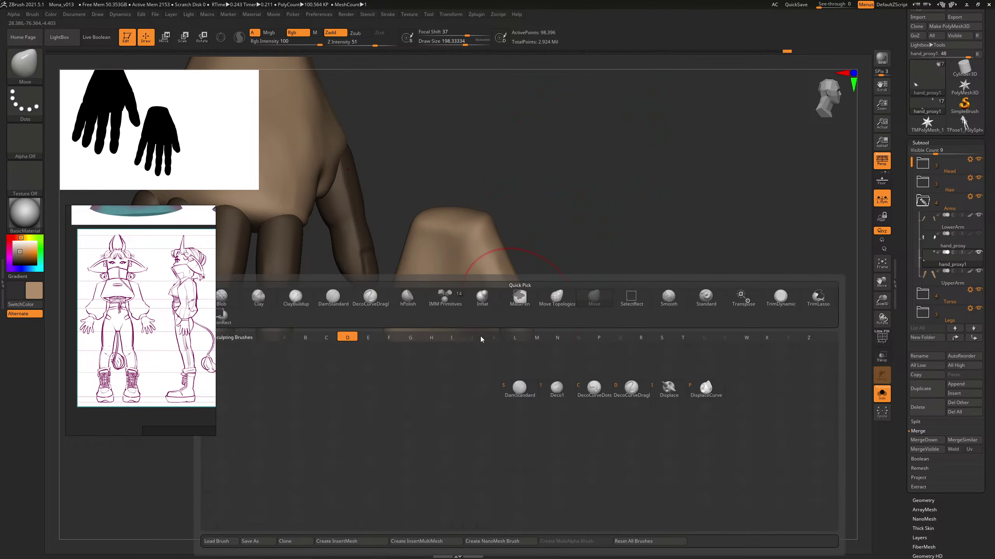
pyautogui.press('s')
pyautogui.moveTo(506, 349)
pyautogui.mouseDown()
pyautogui.moveTo(492, 338)
pyautogui.moveTo(499, 342)
pyautogui.mouseUp()
pyautogui.press('s')
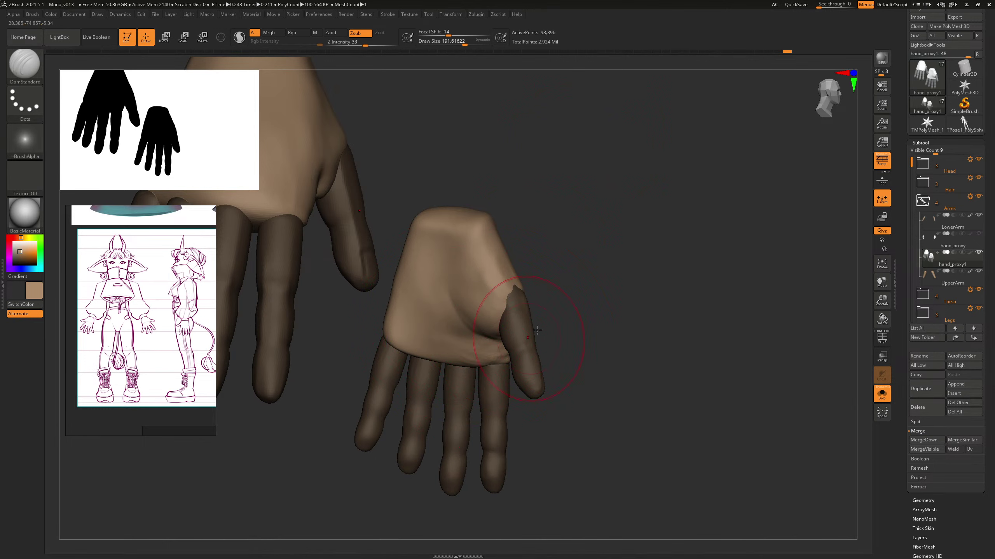
pyautogui.moveTo(572, 274)
pyautogui.mouseDown()
pyautogui.moveTo(608, 228)
pyautogui.moveTo(550, 251)
pyautogui.mouseUp()
pyautogui.moveTo(465, 332); pyautogui.dragTo(499, 343)
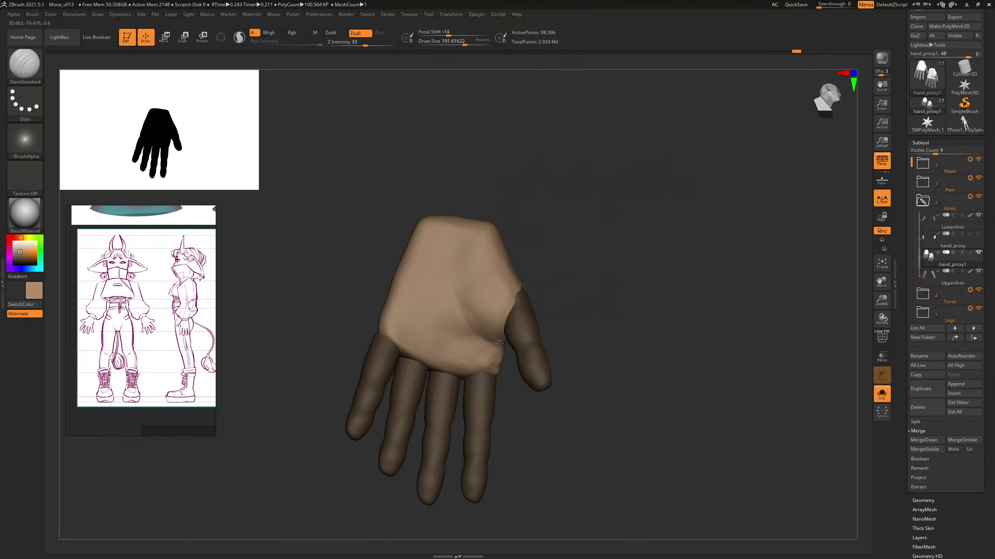
pyautogui.moveTo(589, 252)
pyautogui.mouseDown()
pyautogui.moveTo(619, 249)
pyautogui.moveTo(529, 268)
pyautogui.mouseUp()
# Step: Touch up the palm with ClayBuildup at a draw size of about 102 and turn off Solo to show the whole character
pyautogui.press('b')
pyautogui.press('c')
pyautogui.press('b')
pyautogui.press('[')
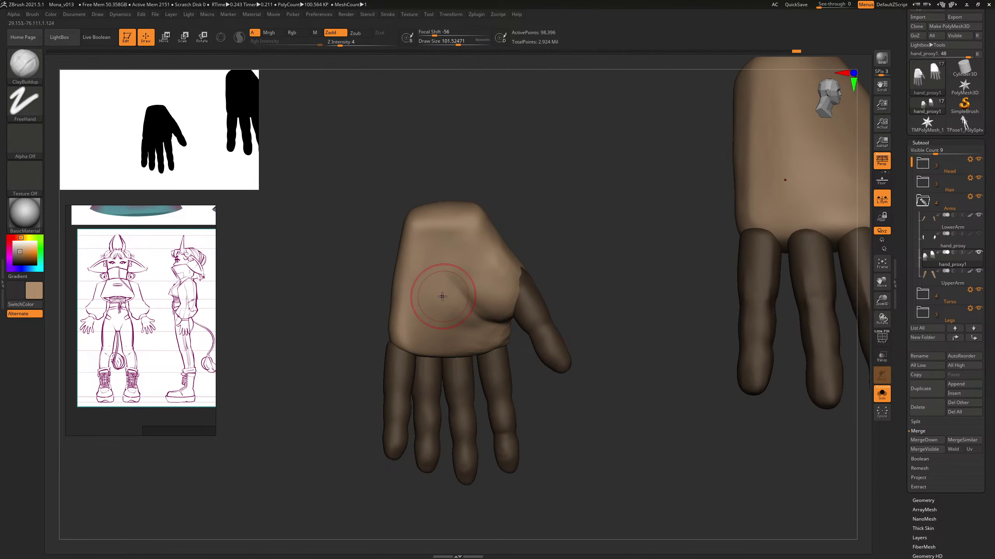
pyautogui.moveTo(594, 233); pyautogui.dragTo(540, 213)
pyautogui.click(881, 393)
pyautogui.moveTo(658, 274); pyautogui.dragTo(685, 294)
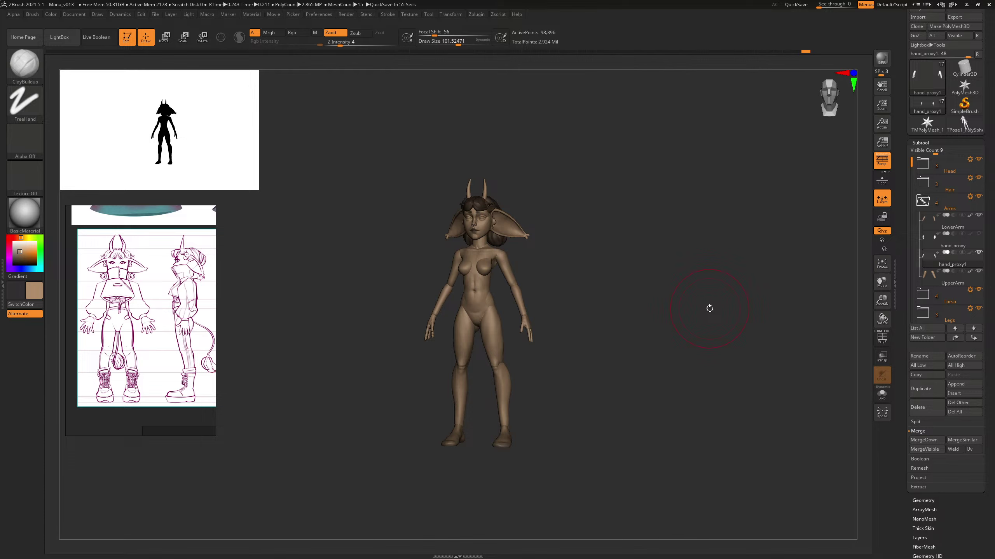
pyautogui.moveTo(663, 281); pyautogui.dragTo(692, 288)
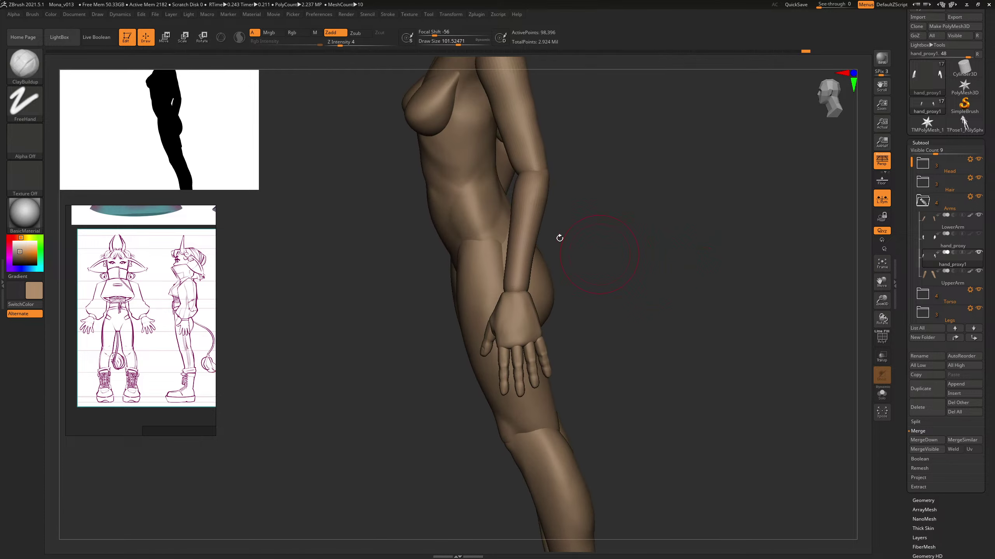
pyautogui.click(165, 38)
pyautogui.moveTo(606, 260); pyautogui.dragTo(607, 256)
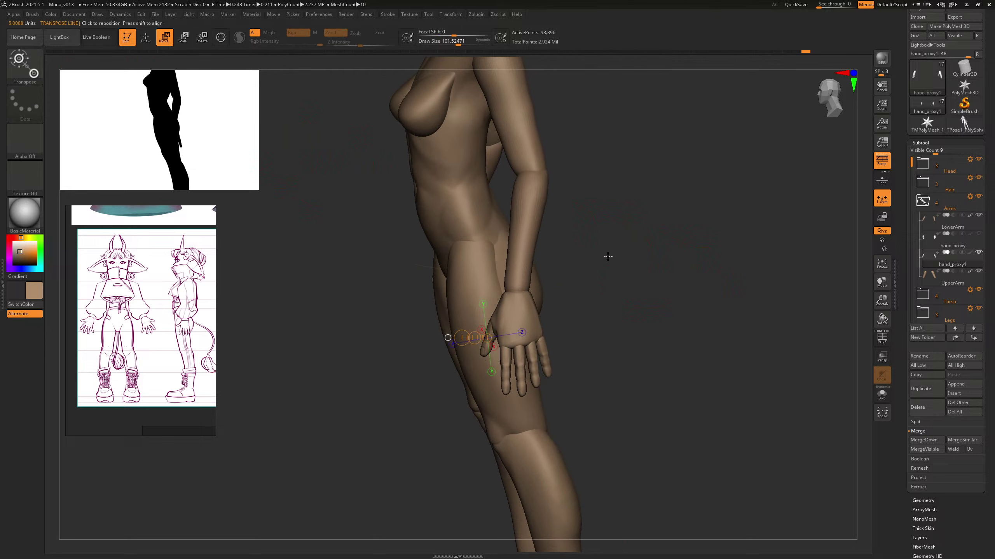
pyautogui.moveTo(519, 318); pyautogui.dragTo(592, 312)
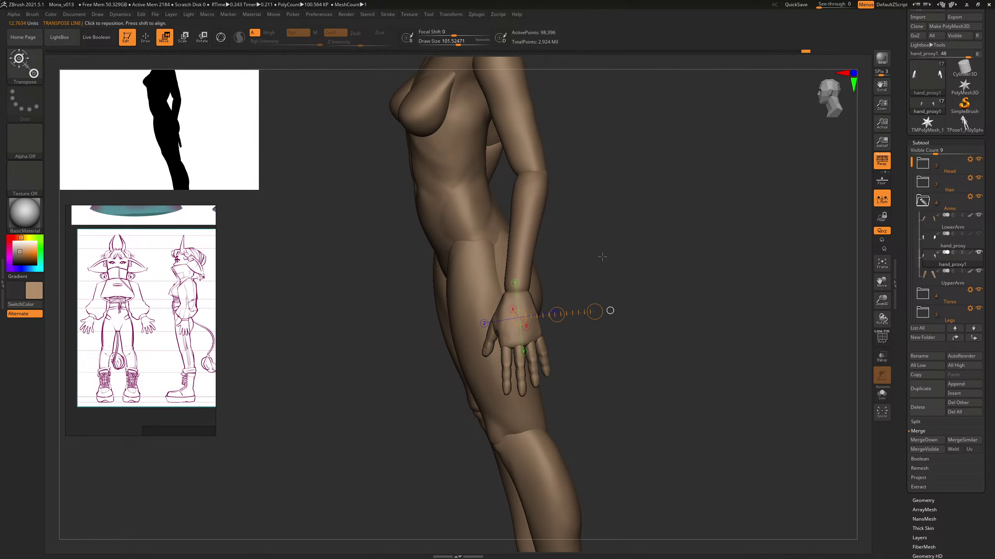
pyautogui.moveTo(612, 242); pyautogui.dragTo(613, 239)
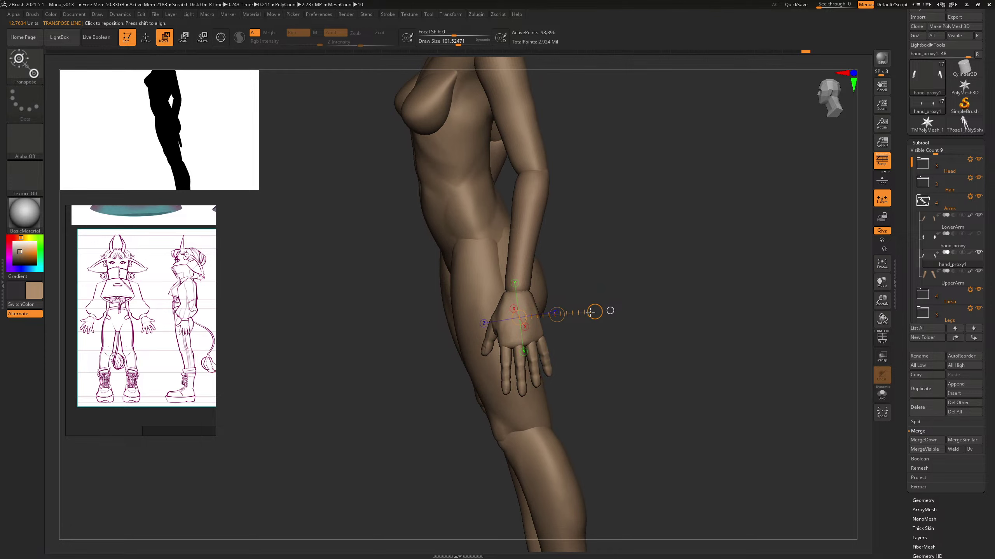
# Step: Nudge the shape of the hand beside the thumb with the Move brush, raising its draw size to about 119
pyautogui.press('b')
pyautogui.press('m')
pyautogui.press('v')
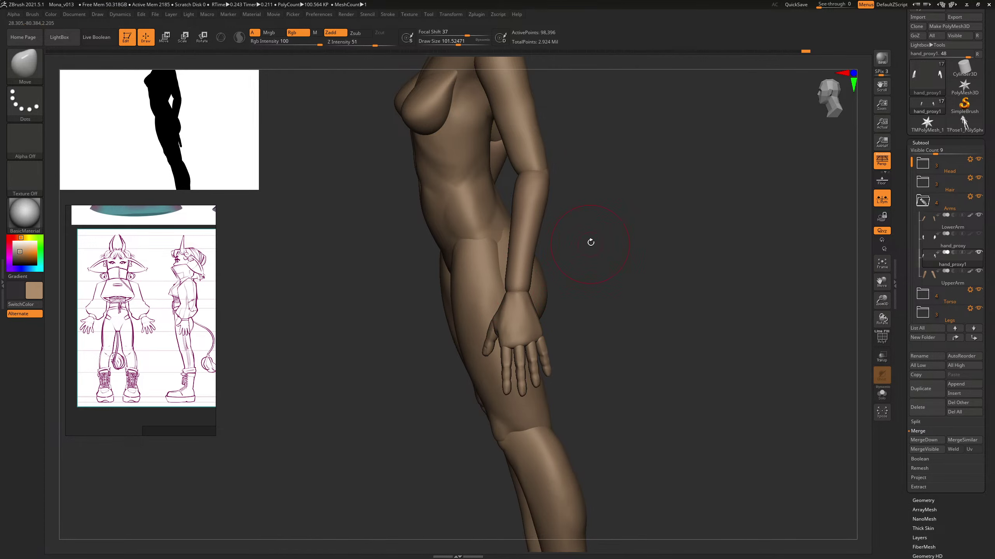
pyautogui.moveTo(590, 242); pyautogui.dragTo(585, 238)
pyautogui.moveTo(521, 325); pyautogui.dragTo(518, 326)
pyautogui.press(']')
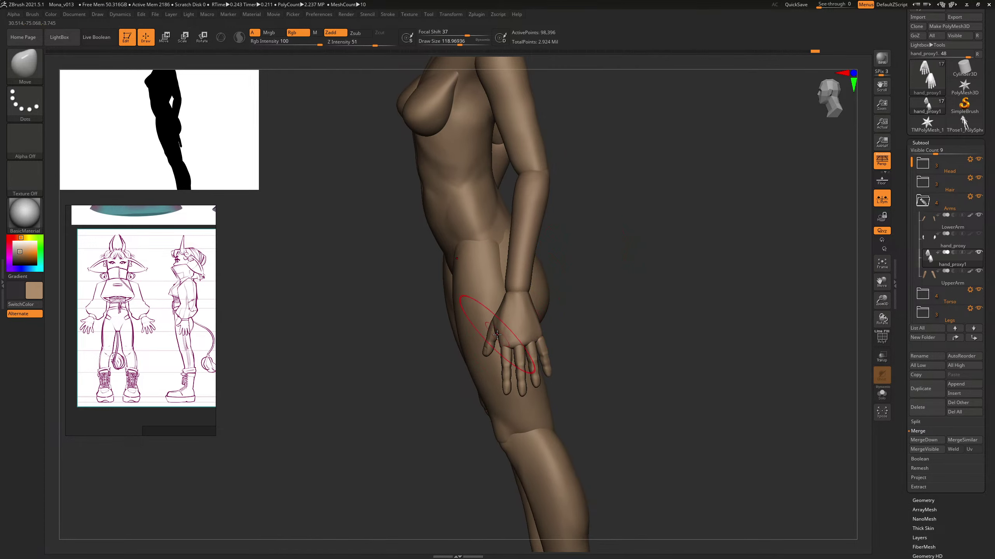
# Step: Compare the hand_proxy and hand_proxy1 hands on the full figure by toggling the visibility of each subtool
pyautogui.moveTo(587, 266); pyautogui.dragTo(629, 246)
pyautogui.press('f')
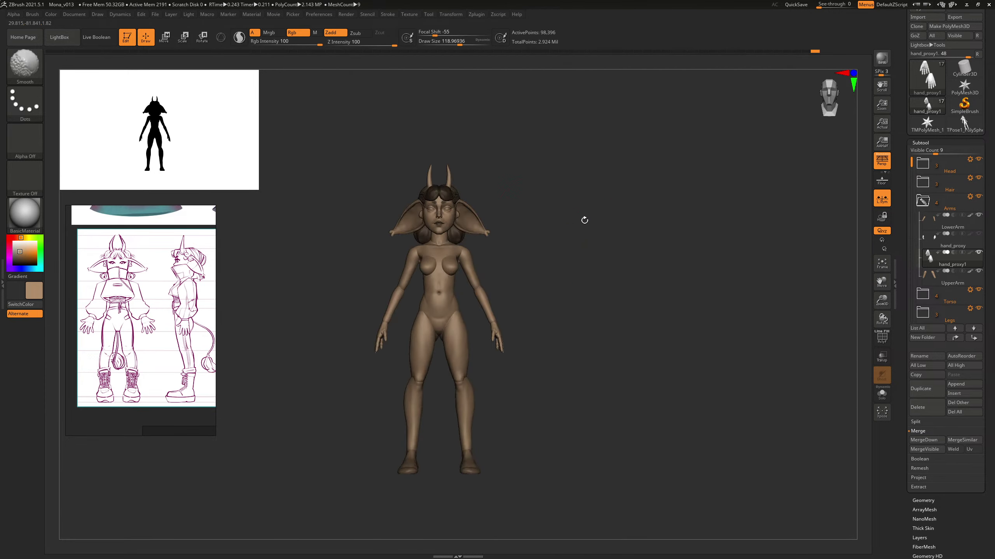
pyautogui.moveTo(584, 220); pyautogui.dragTo(627, 241)
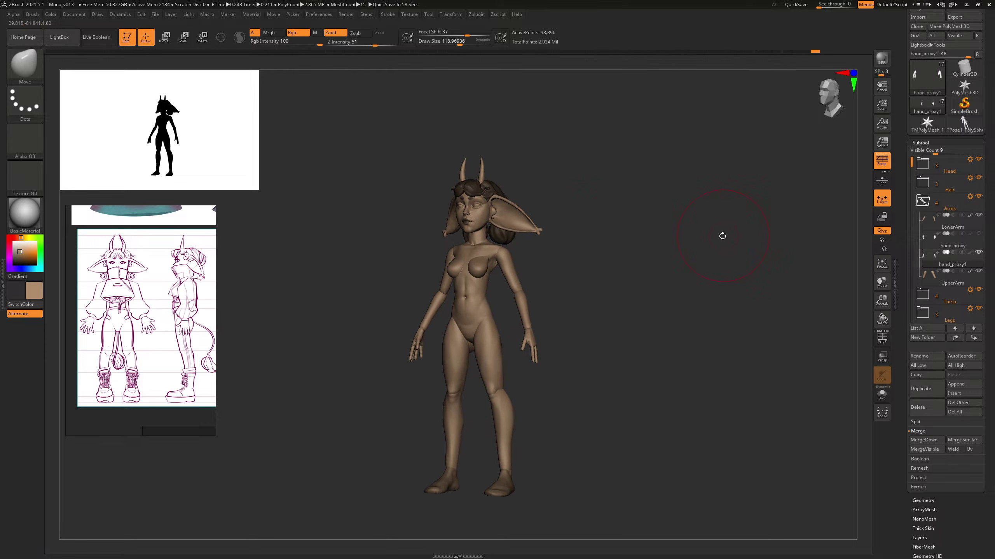
pyautogui.moveTo(722, 236); pyautogui.dragTo(713, 255)
pyautogui.click(979, 235)
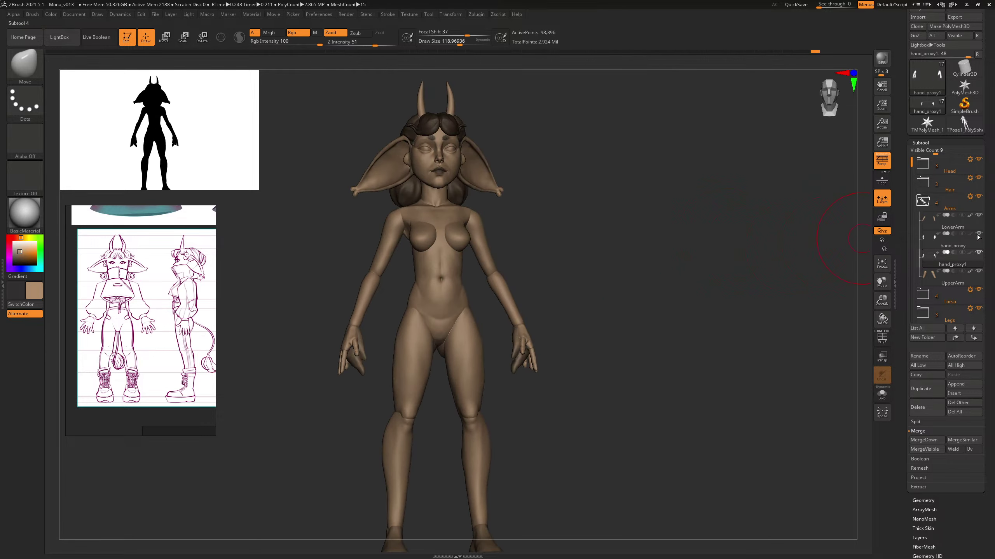
pyautogui.click(979, 253)
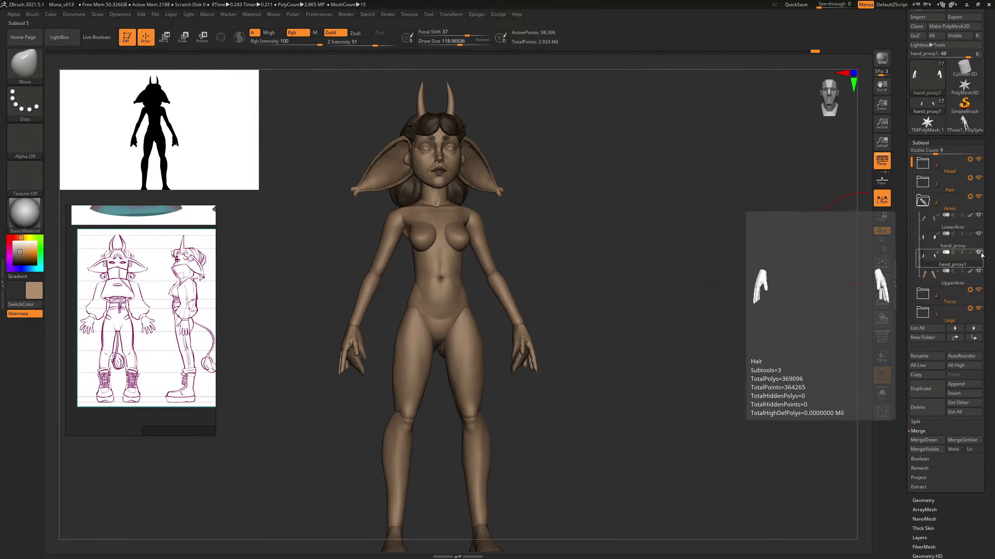
pyautogui.click(956, 242)
pyautogui.moveTo(740, 292); pyautogui.dragTo(693, 295)
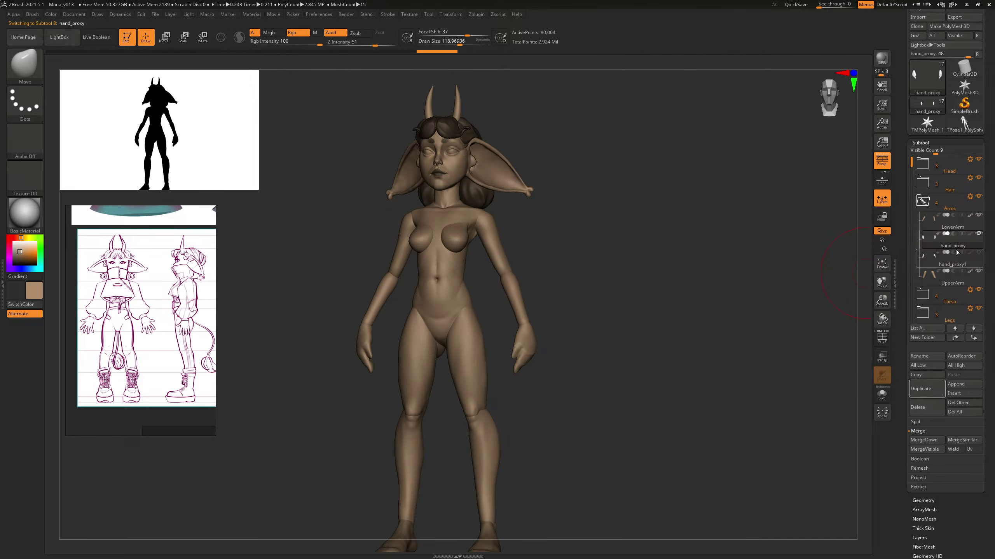
pyautogui.click(978, 235)
pyautogui.moveTo(834, 248); pyautogui.dragTo(668, 289)
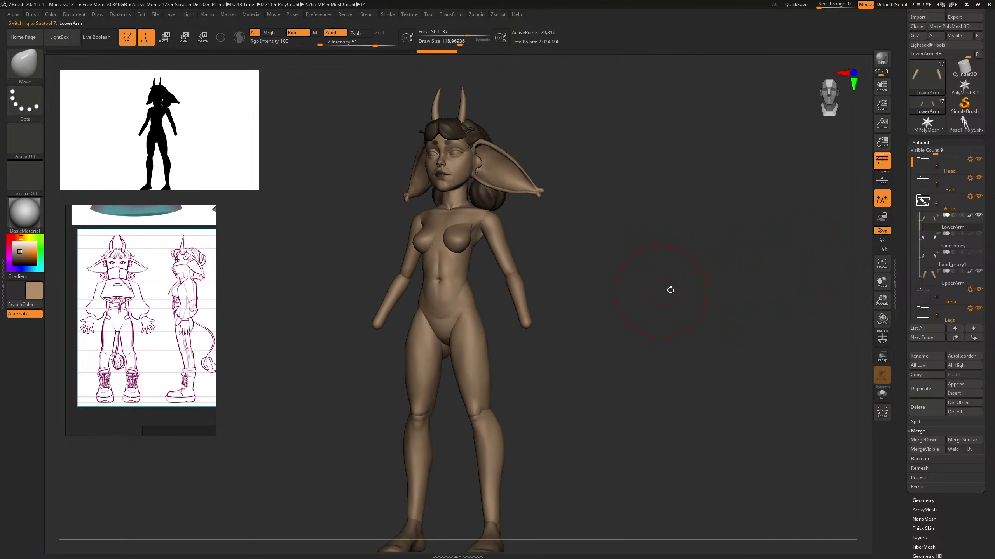
pyautogui.click(924, 246)
pyautogui.moveTo(799, 273); pyautogui.dragTo(692, 295)
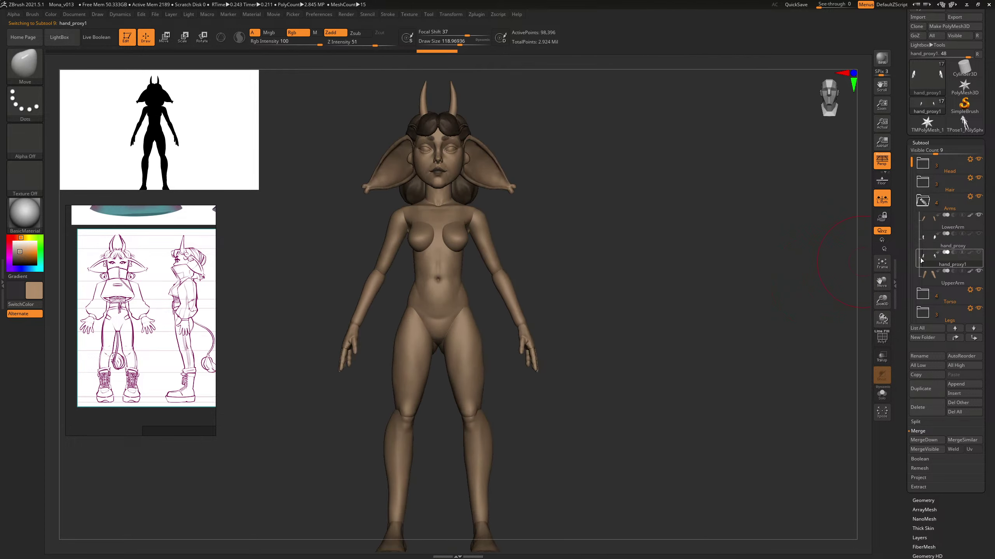
pyautogui.moveTo(697, 309); pyautogui.dragTo(615, 339)
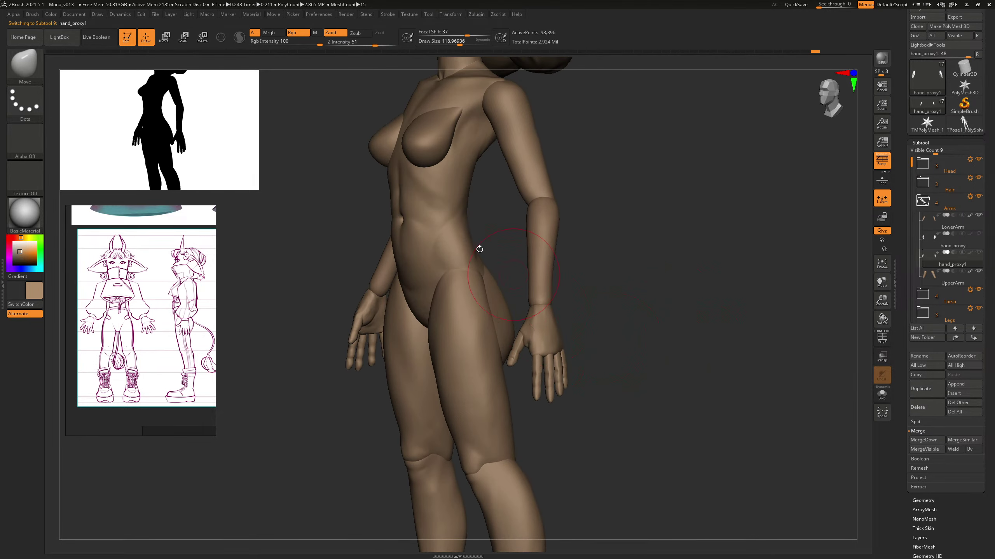
pyautogui.click(202, 38)
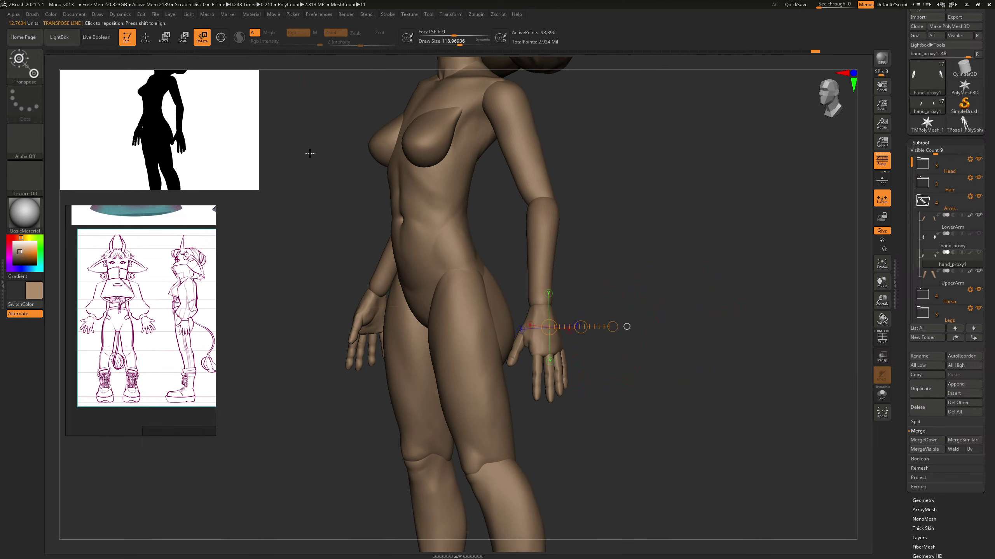
pyautogui.click(183, 39)
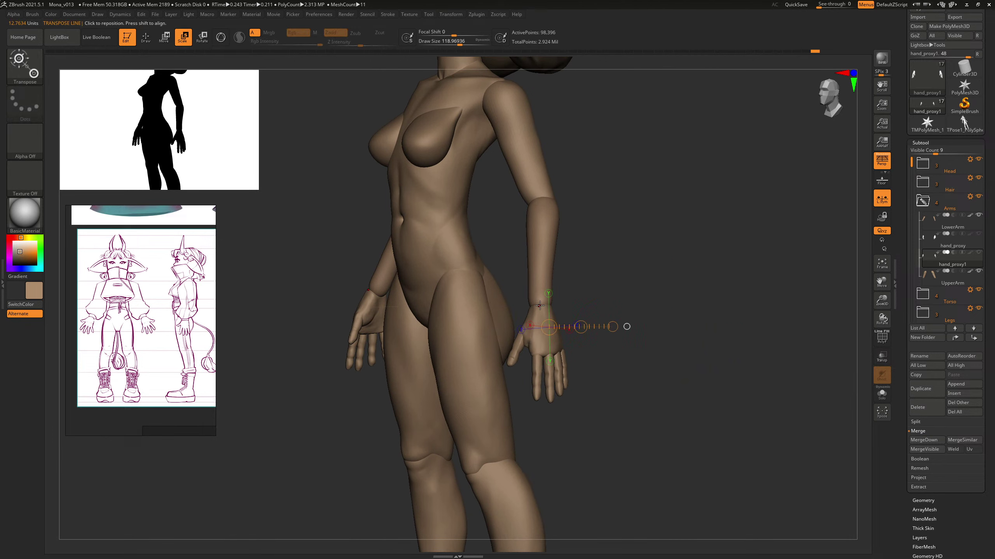
pyautogui.moveTo(540, 305); pyautogui.dragTo(549, 403)
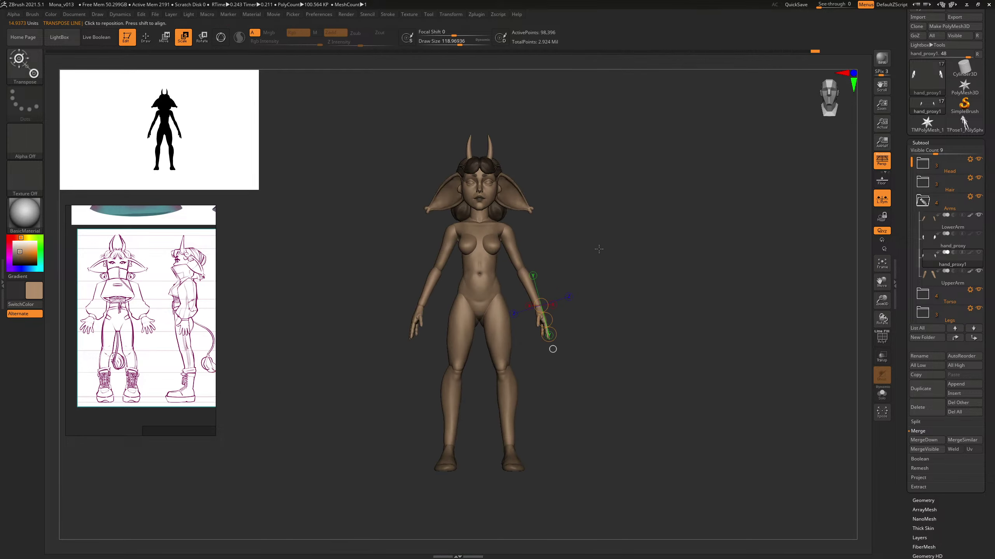
pyautogui.press('b')
pyautogui.press('c')
pyautogui.press('b')
# Step: Examine the hands' proportions against the whole body from the side and front
pyautogui.moveTo(629, 263)
pyautogui.mouseDown()
pyautogui.moveTo(608, 257)
pyautogui.moveTo(673, 261)
pyautogui.moveTo(603, 263)
pyautogui.mouseUp()
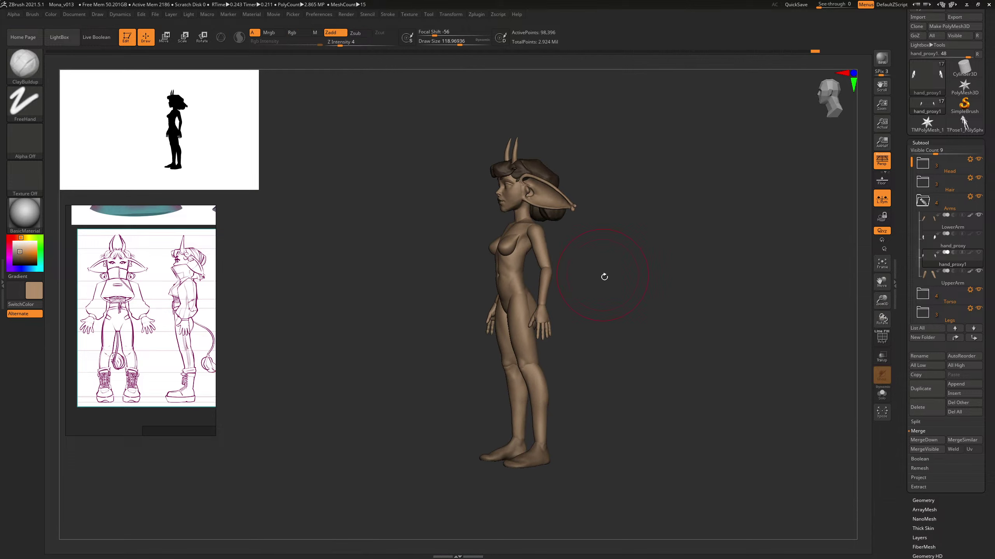
pyautogui.moveTo(661, 282)
pyautogui.mouseDown()
pyautogui.moveTo(697, 284)
pyautogui.moveTo(648, 278)
pyautogui.moveTo(657, 286)
pyautogui.mouseUp()
pyautogui.hotkey('shift', 'f')
pyautogui.hotkey('shift', 'f')
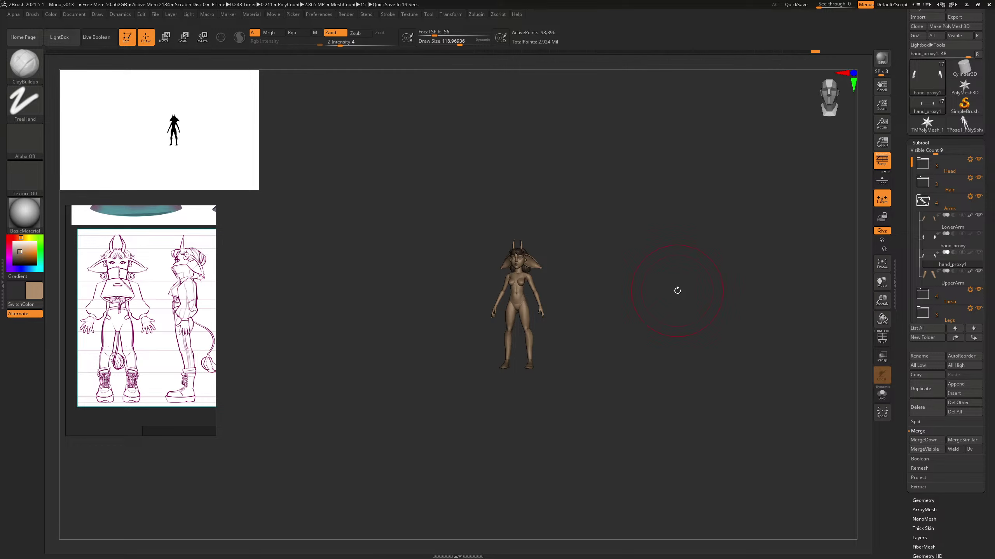
pyautogui.moveTo(637, 274)
pyautogui.mouseDown()
pyautogui.moveTo(677, 323)
pyautogui.moveTo(650, 318)
pyautogui.moveTo(633, 289)
pyautogui.mouseUp()
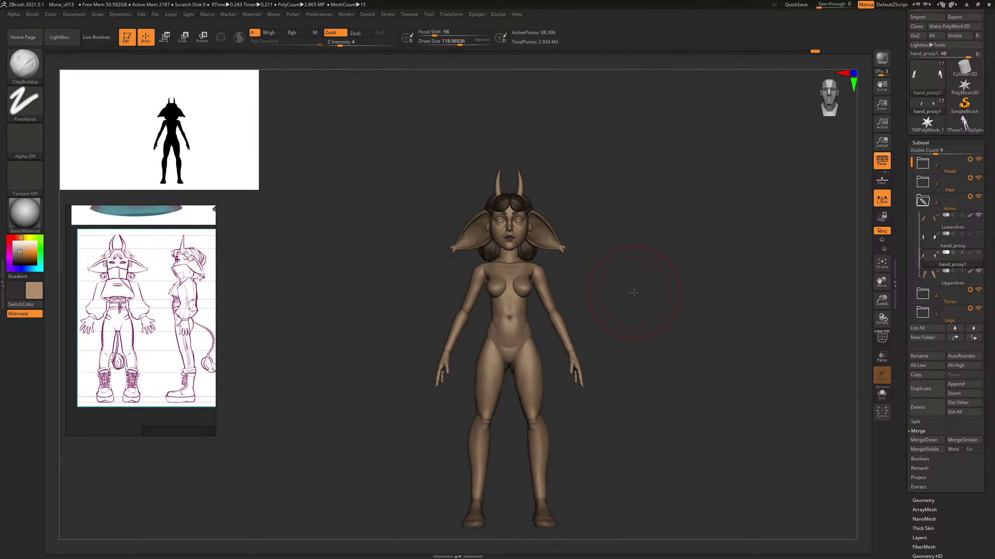
# Step: Make the head mesh PolySphere1_1 the active subtool and frame the face from the front
pyautogui.moveTo(632, 291); pyautogui.dragTo(672, 432)
pyautogui.keyDown('alt'); pyautogui.moveTo(668, 345); pyautogui.dragTo(760, 463); pyautogui.keyUp('alt')
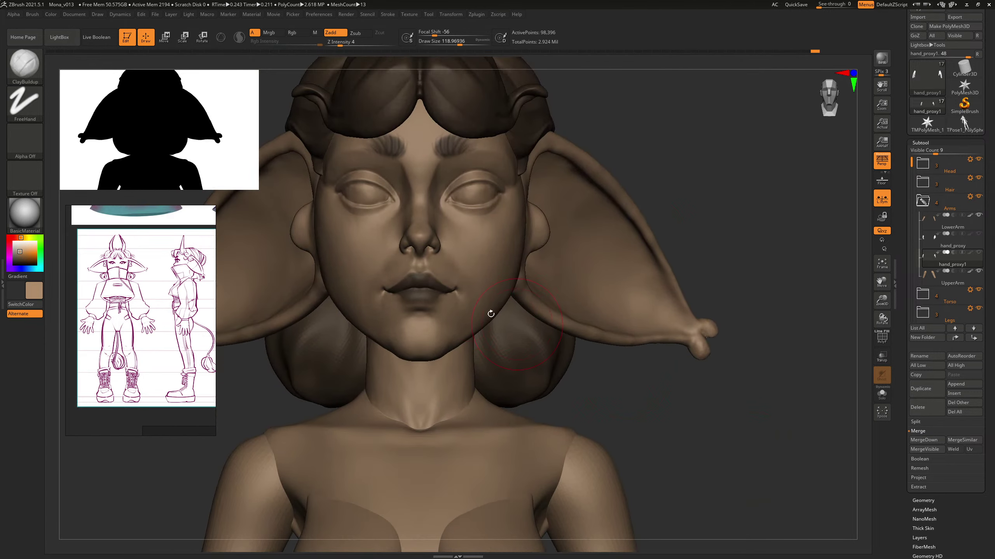
pyautogui.keyDown('alt'); pyautogui.click(482, 286); pyautogui.keyUp('alt')
pyautogui.moveTo(729, 225); pyautogui.dragTo(615, 232)
pyautogui.keyDown('alt'); pyautogui.moveTo(615, 231); pyautogui.dragTo(714, 219); pyautogui.keyUp('alt')
pyautogui.moveTo(751, 183)
pyautogui.mouseDown()
pyautogui.moveTo(729, 184)
pyautogui.moveTo(746, 184)
pyautogui.mouseUp()
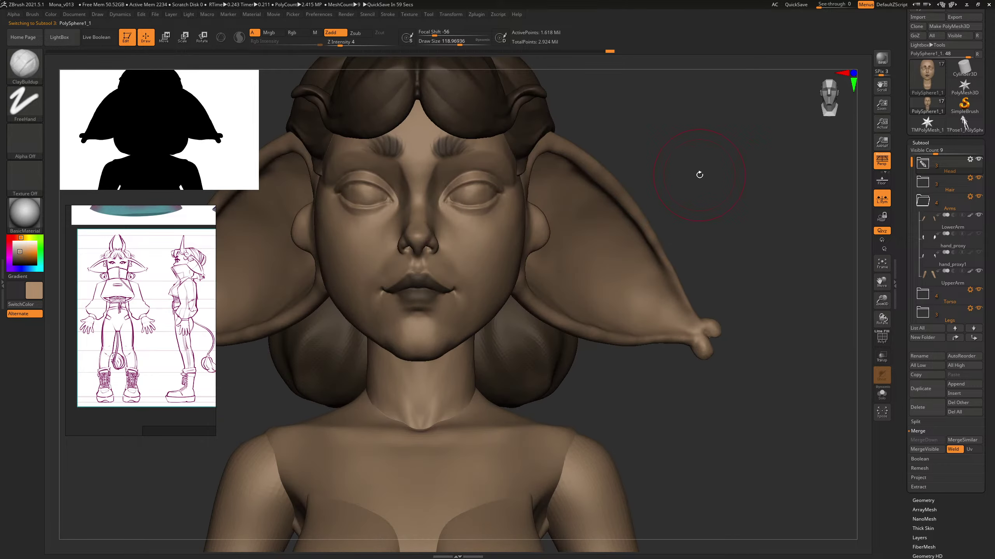
# Step: Duplicate the head subtool PolySphere1_1 inside the Head folder, hide the copy, and make PolySphere1_1 active again
pyautogui.click(922, 163)
pyautogui.click(922, 388)
pyautogui.click(979, 235)
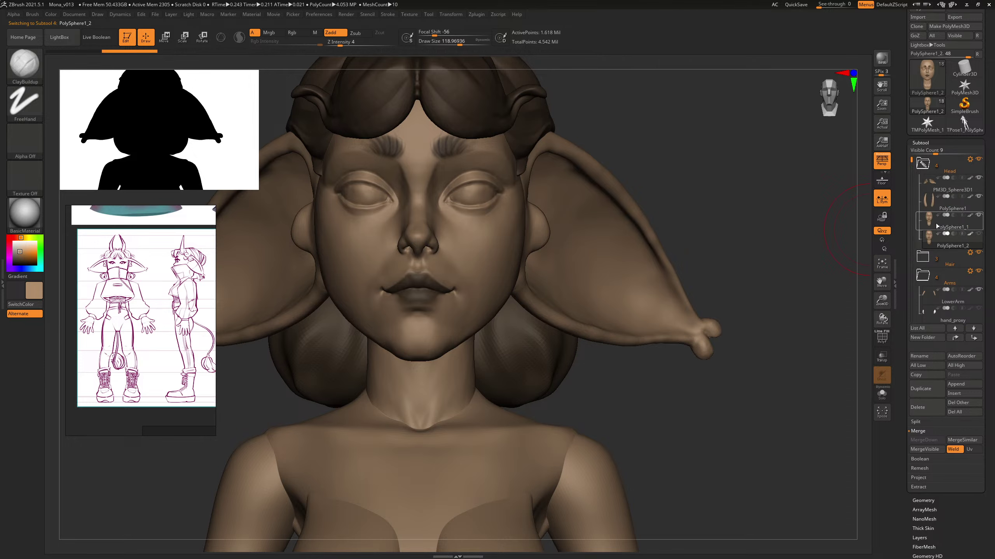
pyautogui.click(930, 225)
# Step: Carve a first stroke across the mirrored eyeballs with ClayBuildup, using Alpha 06, Z intensity 14 and a draw size of about 27
pyautogui.moveTo(728, 211)
pyautogui.keyDown('alt'); pyautogui.mouseDown()
pyautogui.moveTo(775, 250)
pyautogui.moveTo(780, 190)
pyautogui.mouseUp(); pyautogui.keyUp('alt')
pyautogui.press('b')
pyautogui.press('c')
pyautogui.press('b')
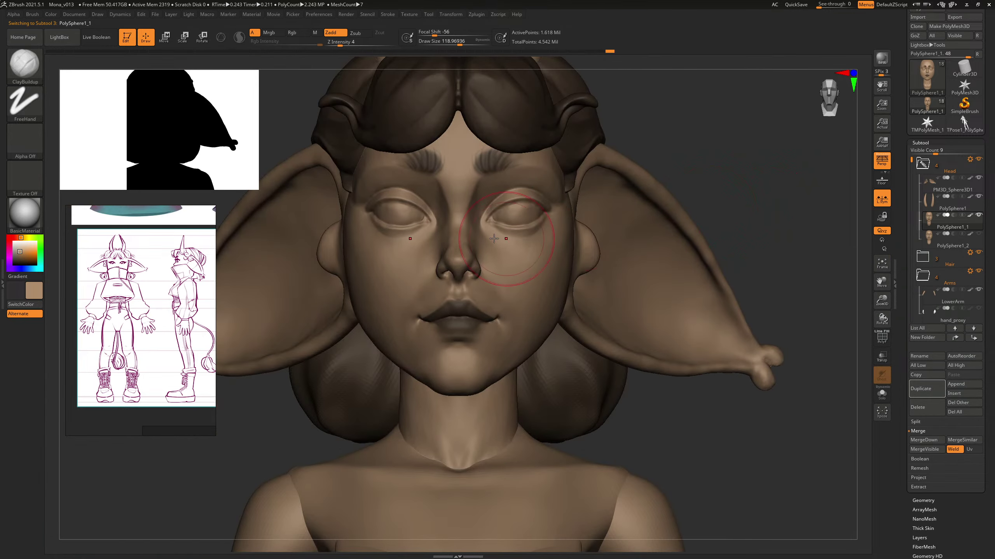
pyautogui.press('s')
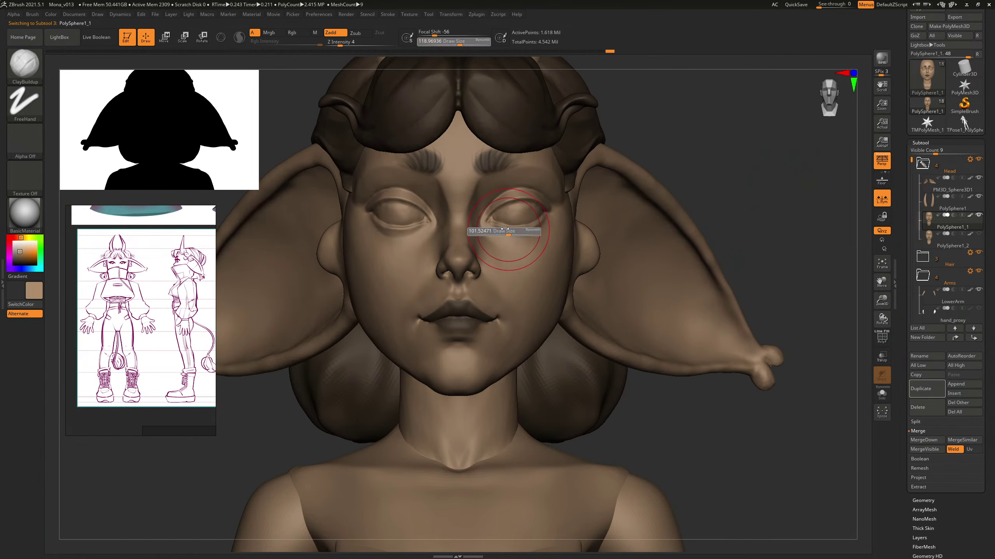
pyautogui.moveTo(505, 229); pyautogui.dragTo(492, 230)
pyautogui.moveTo(735, 153)
pyautogui.mouseDown()
pyautogui.moveTo(788, 104)
pyautogui.moveTo(780, 126)
pyautogui.mouseUp()
pyautogui.press(']')
pyautogui.press(']')
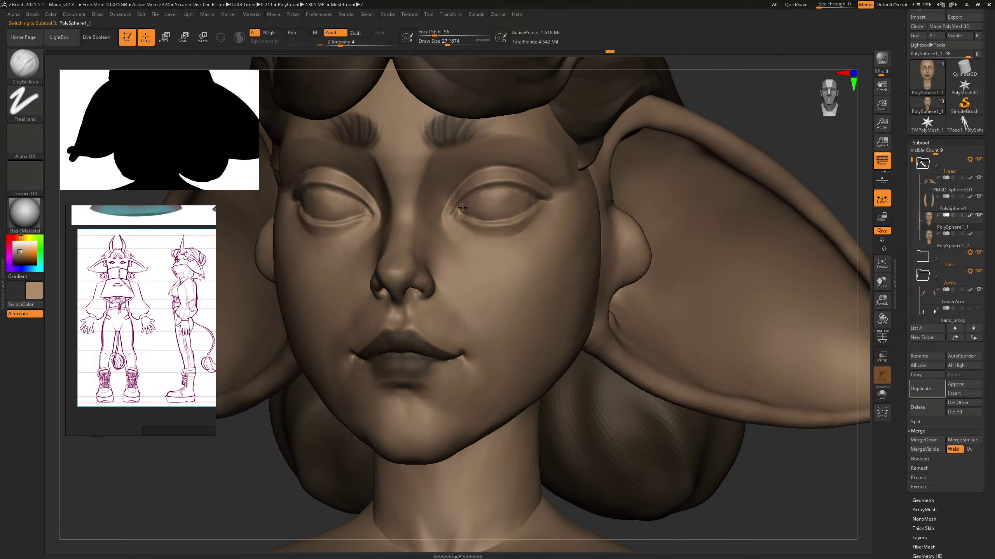
pyautogui.click(28, 151)
pyautogui.click(296, 177)
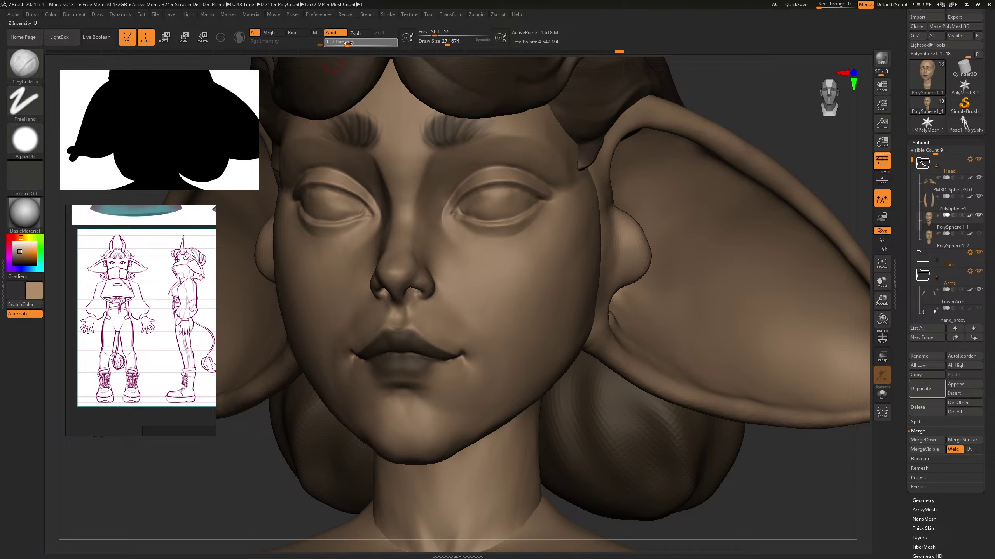
pyautogui.moveTo(483, 198); pyautogui.dragTo(529, 200)
# Step: Carve along the inside edge of the eyelids with a ClayBuildup draw size of about 19
pyautogui.press('[')
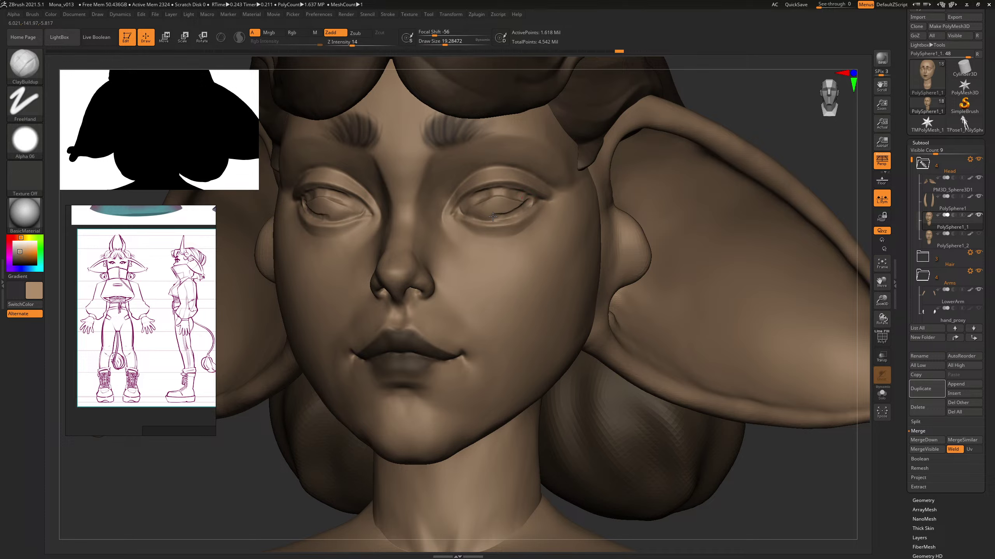
pyautogui.moveTo(493, 217); pyautogui.dragTo(490, 218)
pyautogui.moveTo(750, 99); pyautogui.dragTo(779, 101)
pyautogui.moveTo(473, 213)
pyautogui.mouseDown()
pyautogui.moveTo(493, 216)
pyautogui.moveTo(471, 212)
pyautogui.moveTo(476, 200)
pyautogui.mouseUp()
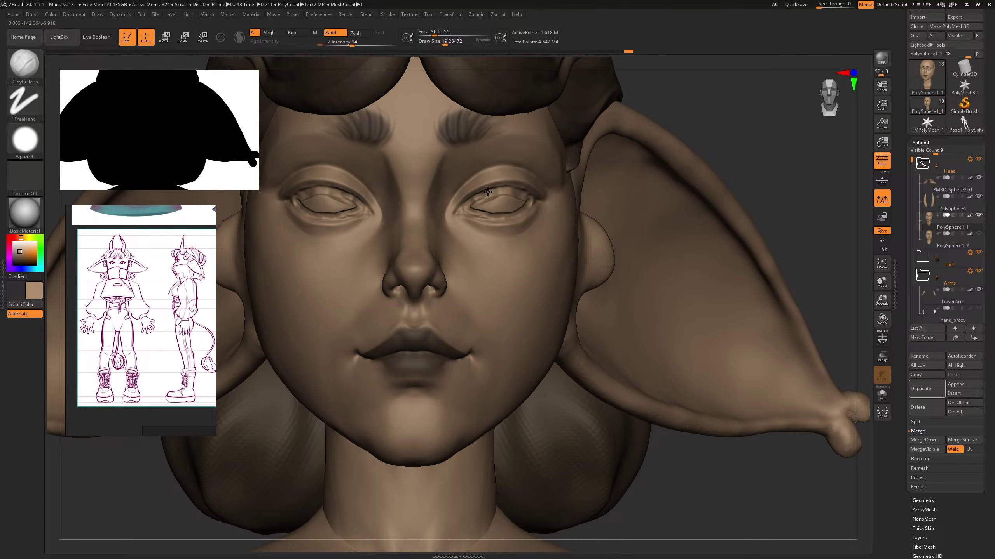
pyautogui.moveTo(750, 93); pyautogui.dragTo(665, 95)
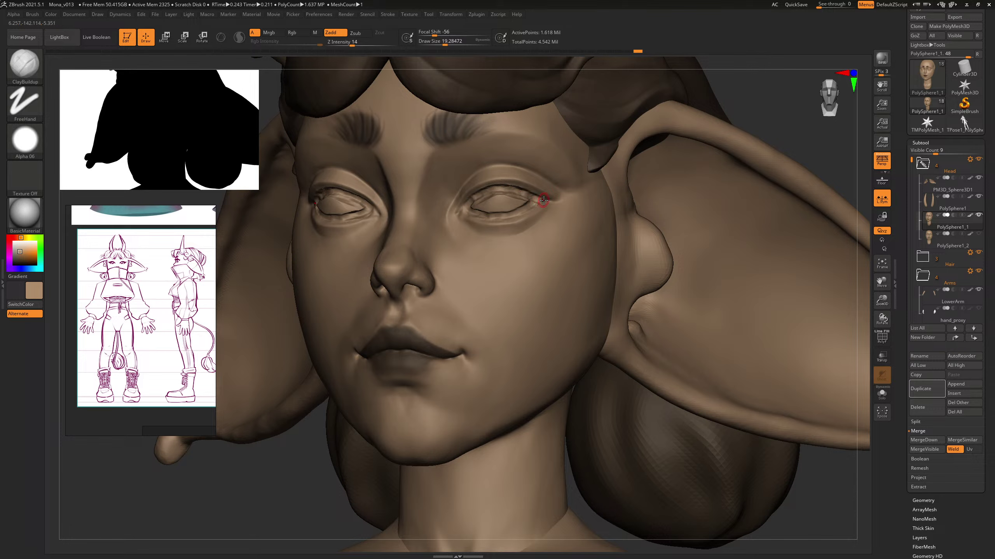
# Step: Carve the eyeball surface toward the outer eye corner with a resized brush and check the head mesh's wireframe
pyautogui.press('[')
pyautogui.press('[')
pyautogui.press('s')
pyautogui.click(529, 203)
pyautogui.moveTo(500, 199)
pyautogui.mouseDown()
pyautogui.moveTo(494, 209)
pyautogui.moveTo(501, 196)
pyautogui.moveTo(519, 207)
pyautogui.moveTo(478, 206)
pyautogui.moveTo(499, 200)
pyautogui.mouseUp()
pyautogui.press('shift')
pyautogui.hotkey('shift', 'f')
pyautogui.hotkey('shift', 'f')
pyautogui.keyDown('shift'); pyautogui.moveTo(750, 80); pyautogui.dragTo(736, 103); pyautogui.keyUp('shift')
pyautogui.hotkey('shift', 'f')
pyautogui.hotkey('shift', 'f')
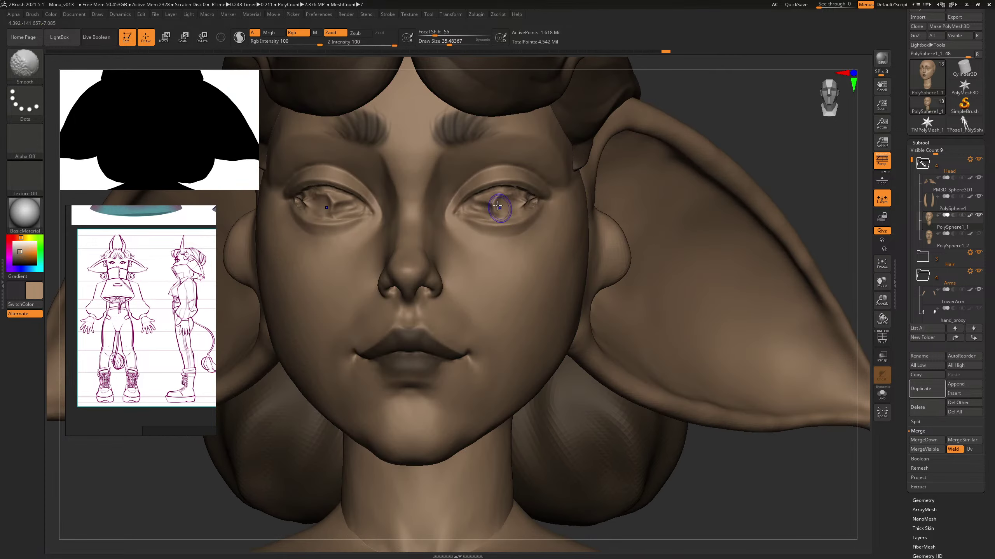
# Step: Carve the sculpted eyeball surface deeper between the lids, with a draw size of about 50
pyautogui.press('s')
pyautogui.moveTo(485, 204); pyautogui.dragTo(490, 204)
pyautogui.moveTo(487, 209)
pyautogui.mouseDown()
pyautogui.moveTo(498, 196)
pyautogui.moveTo(490, 196)
pyautogui.moveTo(484, 204)
pyautogui.moveTo(521, 197)
pyautogui.moveTo(493, 203)
pyautogui.mouseUp()
pyautogui.moveTo(744, 99); pyautogui.dragTo(725, 89)
pyautogui.moveTo(481, 229)
pyautogui.mouseDown()
pyautogui.moveTo(432, 245)
pyautogui.moveTo(455, 234)
pyautogui.moveTo(468, 242)
pyautogui.mouseUp()
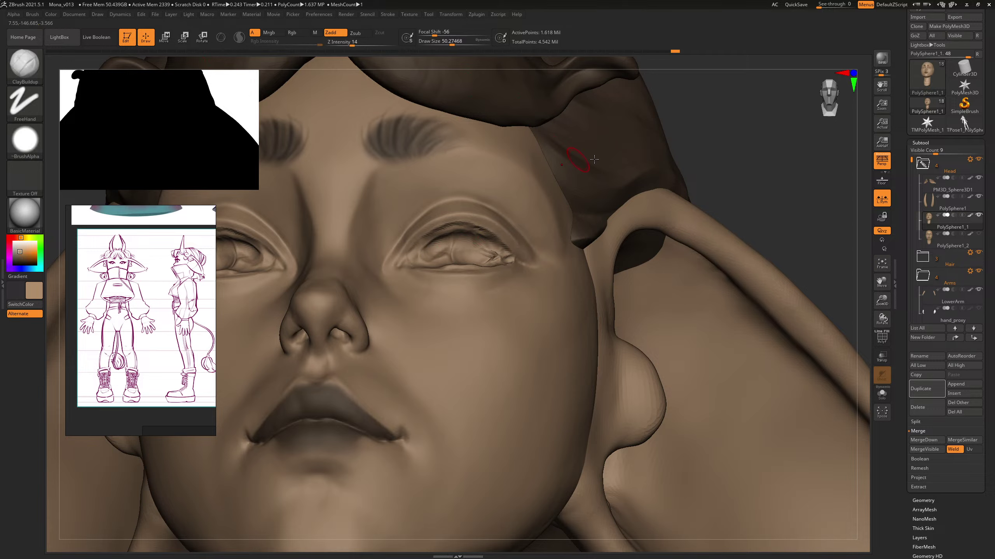
pyautogui.press('shift')
pyautogui.click(926, 143)
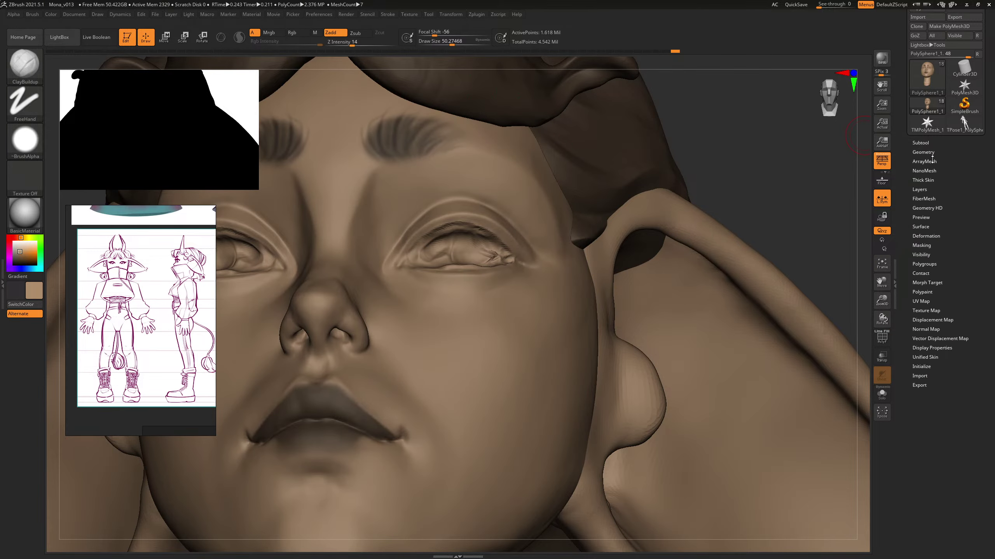
pyautogui.click(930, 153)
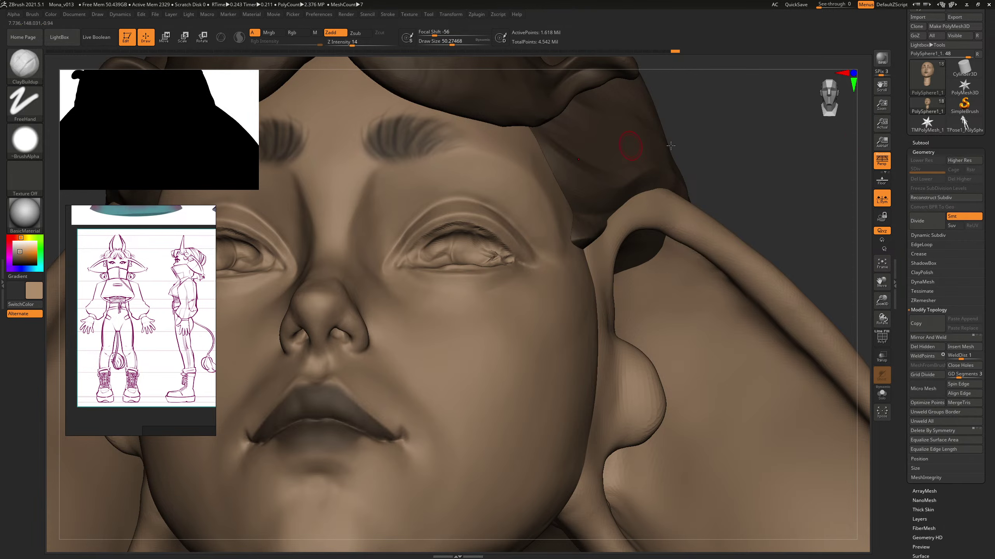
pyautogui.moveTo(595, 124); pyautogui.dragTo(589, 136, button='right')
pyautogui.press('b')
pyautogui.press('Escape')
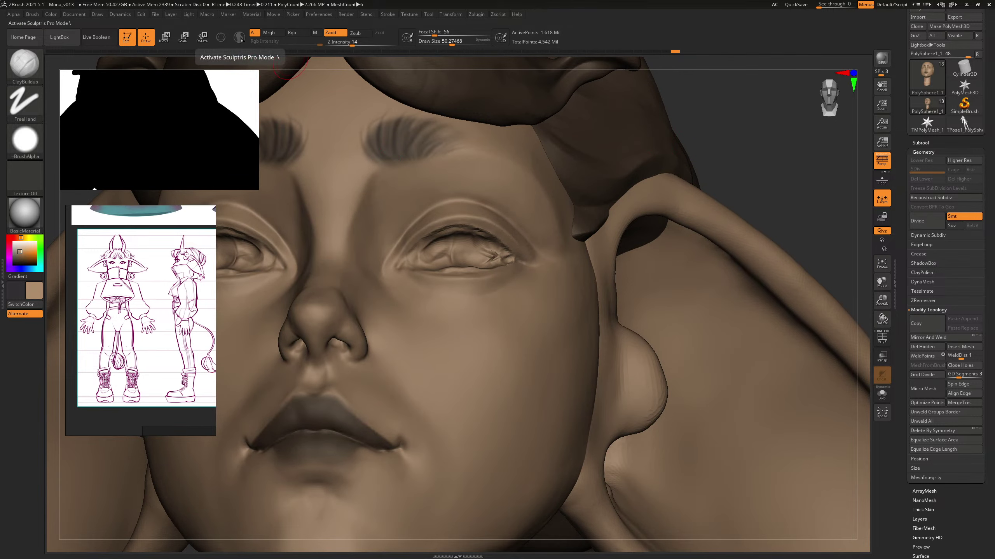
# Step: Carve across the middle of the eye with a draw size of about 61, and smooth the outer corner
pyautogui.moveTo(753, 123); pyautogui.dragTo(691, 166, button='right')
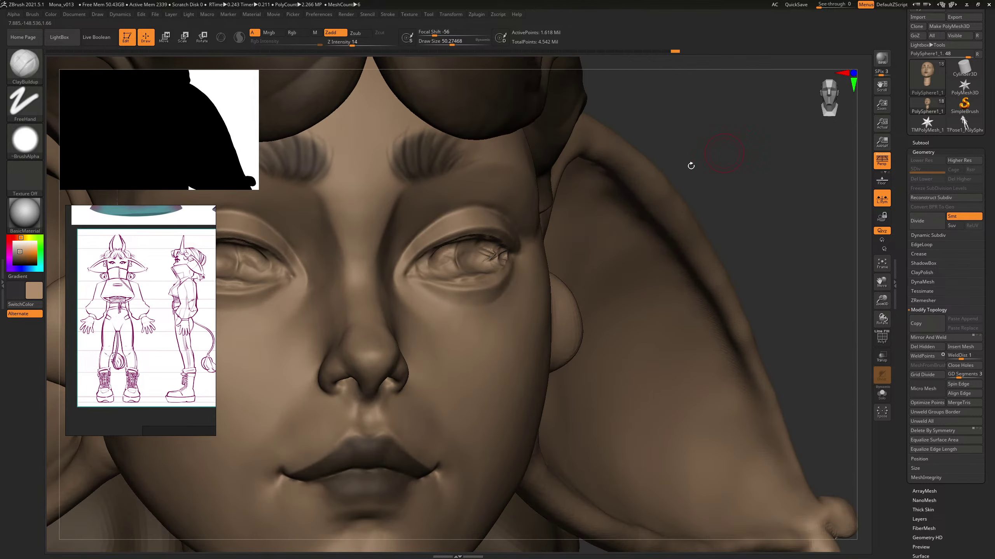
pyautogui.moveTo(502, 245); pyautogui.dragTo(449, 246, button='right')
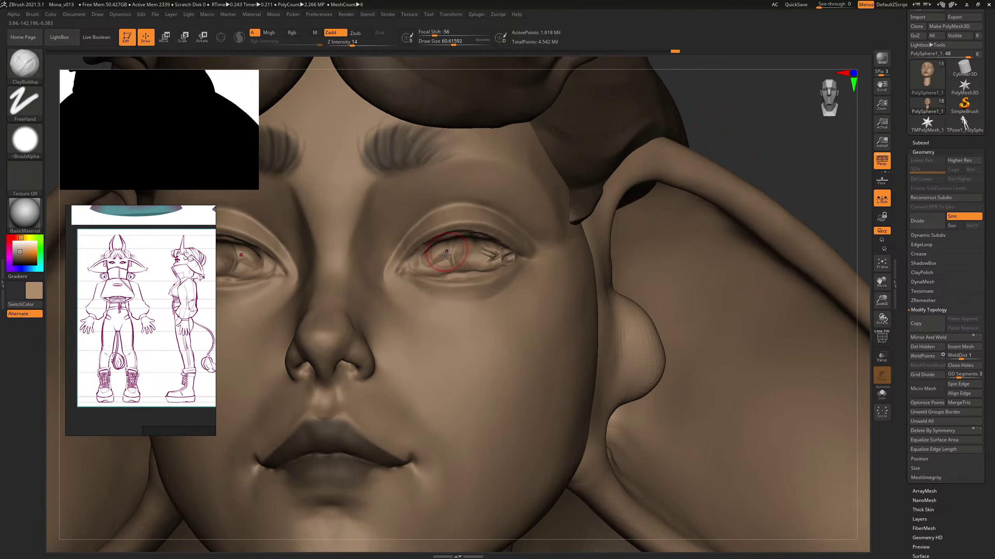
pyautogui.moveTo(443, 256); pyautogui.dragTo(483, 256)
pyautogui.press('shift')
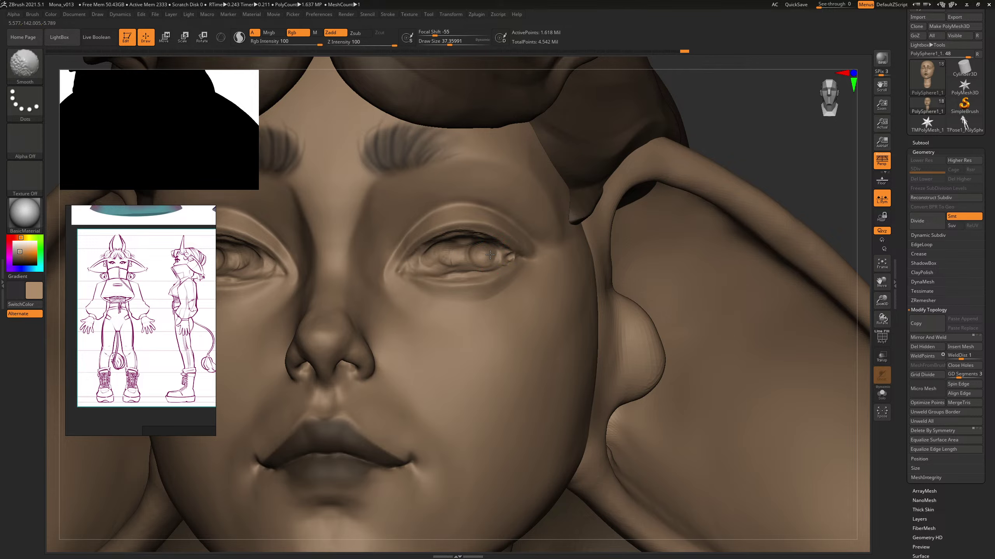
pyautogui.press('s')
pyautogui.moveTo(495, 256); pyautogui.dragTo(503, 255)
pyautogui.moveTo(735, 131); pyautogui.dragTo(720, 103)
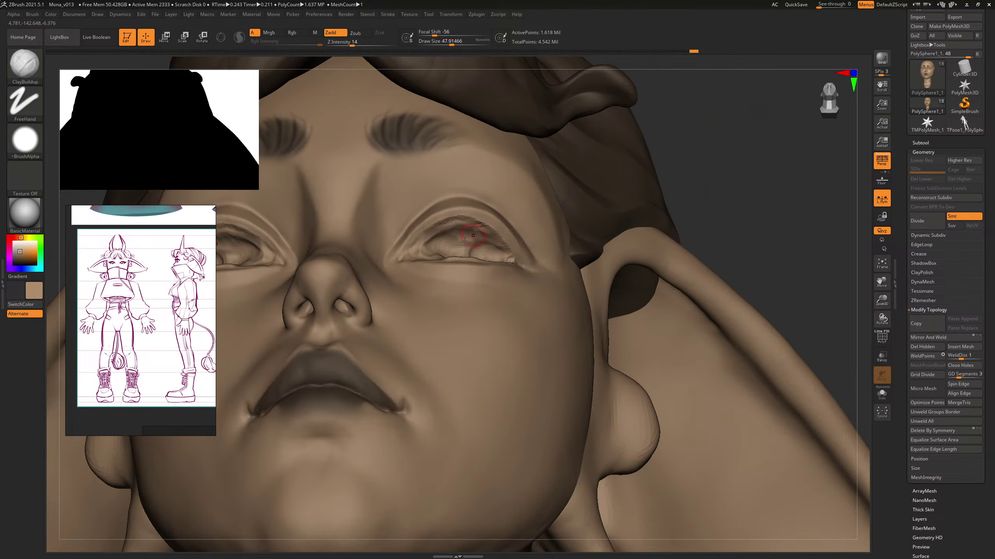
# Step: Hollow out the inner half of the eye and the strip above the lower lid, with a draw size of about 58
pyautogui.press('s')
pyautogui.moveTo(467, 246); pyautogui.dragTo(470, 246)
pyautogui.moveTo(697, 157); pyautogui.dragTo(694, 187)
pyautogui.press('s')
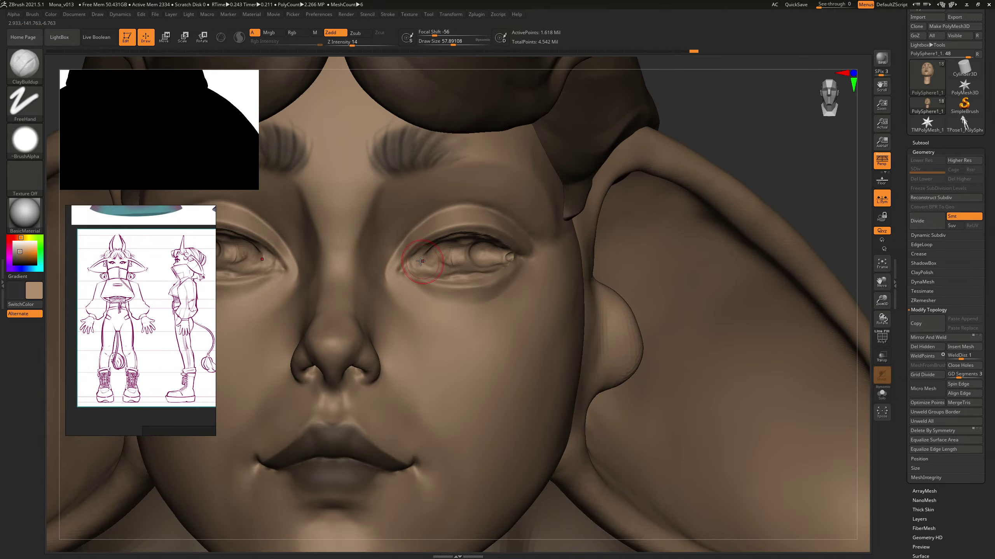
pyautogui.moveTo(425, 268)
pyautogui.mouseDown()
pyautogui.moveTo(421, 258)
pyautogui.moveTo(450, 266)
pyautogui.mouseUp()
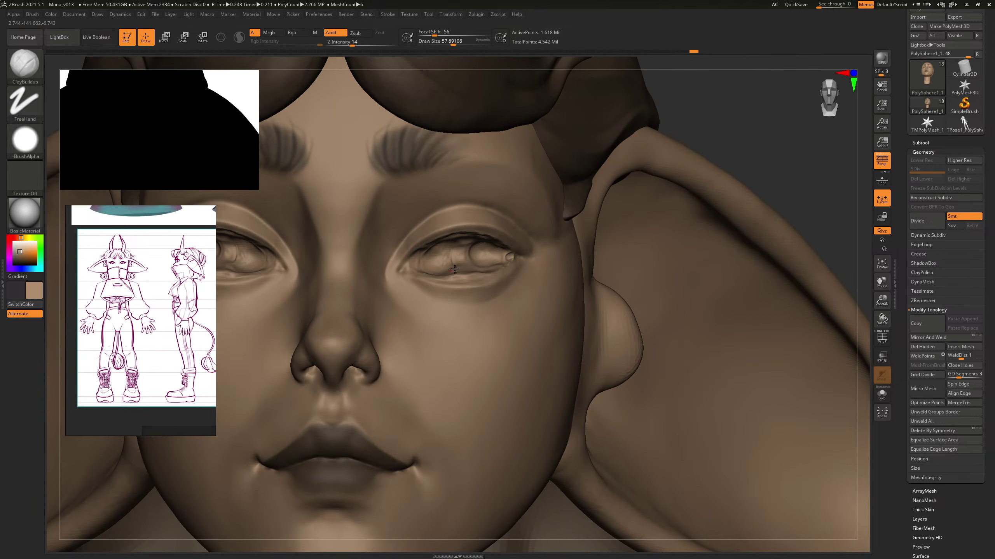
pyautogui.moveTo(789, 121); pyautogui.dragTo(784, 146, button='right')
pyautogui.moveTo(435, 270)
pyautogui.mouseDown()
pyautogui.moveTo(464, 273)
pyautogui.moveTo(485, 261)
pyautogui.mouseUp()
# Step: Even out the hollow at the center and inner side of the eye with a draw size of about 53
pyautogui.moveTo(794, 129); pyautogui.dragTo(789, 172, button='right')
pyautogui.press('s')
pyautogui.moveTo(460, 266)
pyautogui.mouseDown()
pyautogui.moveTo(460, 279)
pyautogui.moveTo(469, 277)
pyautogui.moveTo(450, 264)
pyautogui.moveTo(441, 274)
pyautogui.moveTo(466, 254)
pyautogui.moveTo(476, 269)
pyautogui.moveTo(454, 278)
pyautogui.moveTo(490, 257)
pyautogui.mouseUp()
pyautogui.moveTo(701, 425); pyautogui.dragTo(695, 376, button='right')
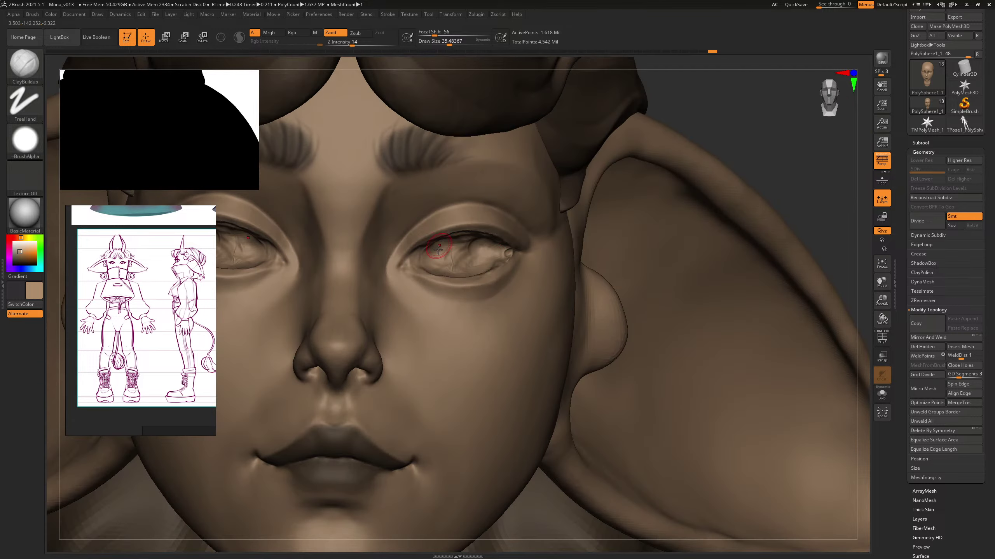
pyautogui.press('s')
pyautogui.moveTo(451, 256); pyautogui.dragTo(430, 260)
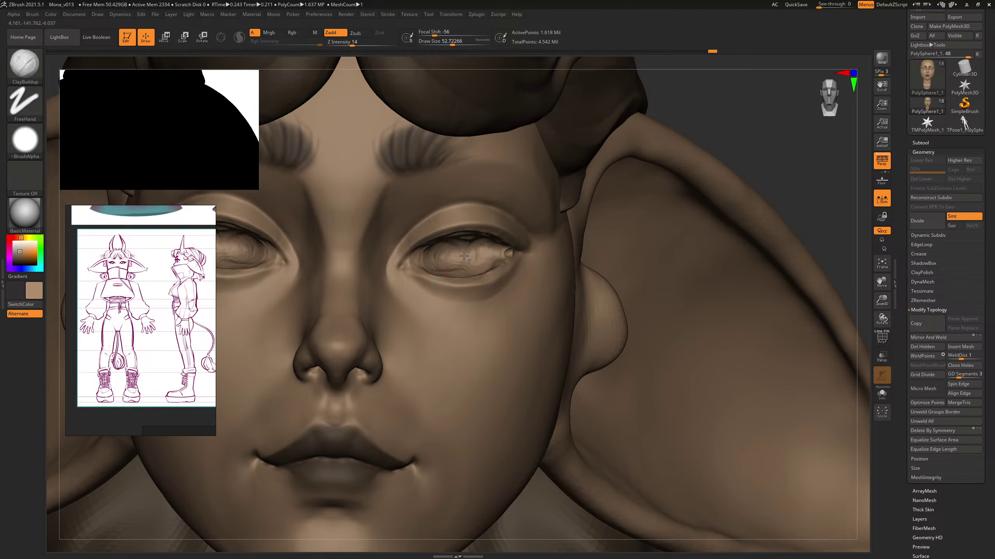
# Step: Hollow out the eye under the upper lid from corner to corner, enlarging the ClayBuildup brush to about 86
pyautogui.moveTo(738, 136)
pyautogui.mouseDown()
pyautogui.moveTo(738, 101)
pyautogui.moveTo(725, 88)
pyautogui.mouseUp()
pyautogui.press(']')
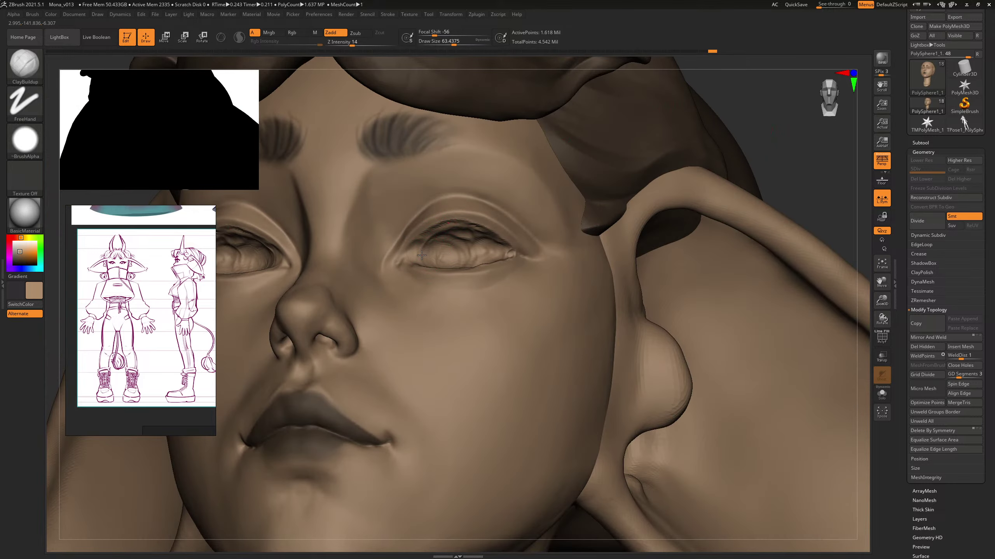
pyautogui.moveTo(422, 255)
pyautogui.mouseDown()
pyautogui.moveTo(434, 236)
pyautogui.moveTo(478, 238)
pyautogui.moveTo(426, 251)
pyautogui.mouseUp()
pyautogui.moveTo(755, 135); pyautogui.dragTo(776, 134)
pyautogui.press(']')
pyautogui.moveTo(478, 239); pyautogui.dragTo(433, 253)
pyautogui.moveTo(685, 142); pyautogui.dragTo(683, 103)
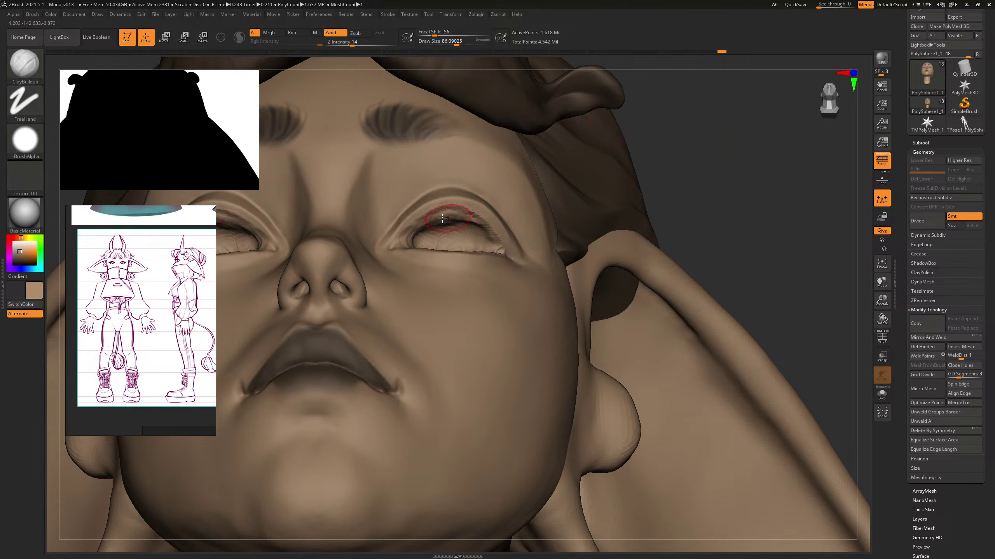
pyautogui.moveTo(428, 231)
pyautogui.mouseDown()
pyautogui.moveTo(475, 222)
pyautogui.moveTo(414, 231)
pyautogui.moveTo(476, 215)
pyautogui.moveTo(498, 248)
pyautogui.mouseUp()
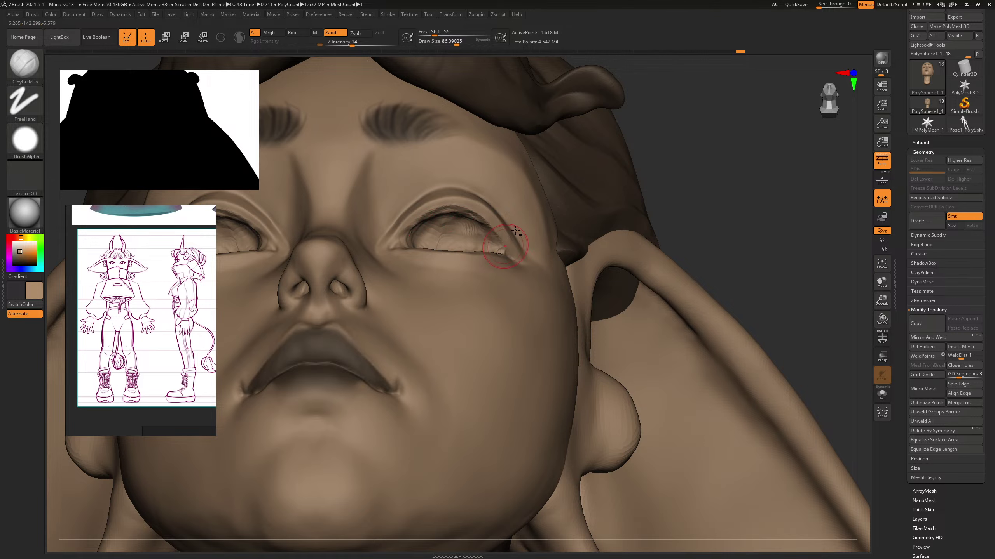
# Step: Clean up the eye surface along the lower lid and smooth it with a draw size of about 29
pyautogui.moveTo(729, 125)
pyautogui.mouseDown()
pyautogui.moveTo(722, 200)
pyautogui.moveTo(678, 208)
pyautogui.mouseUp()
pyautogui.press('s')
pyautogui.moveTo(481, 261)
pyautogui.mouseDown()
pyautogui.moveTo(446, 280)
pyautogui.moveTo(429, 277)
pyautogui.moveTo(472, 273)
pyautogui.mouseUp()
pyautogui.press('[')
pyautogui.moveTo(798, 498); pyautogui.dragTo(744, 451)
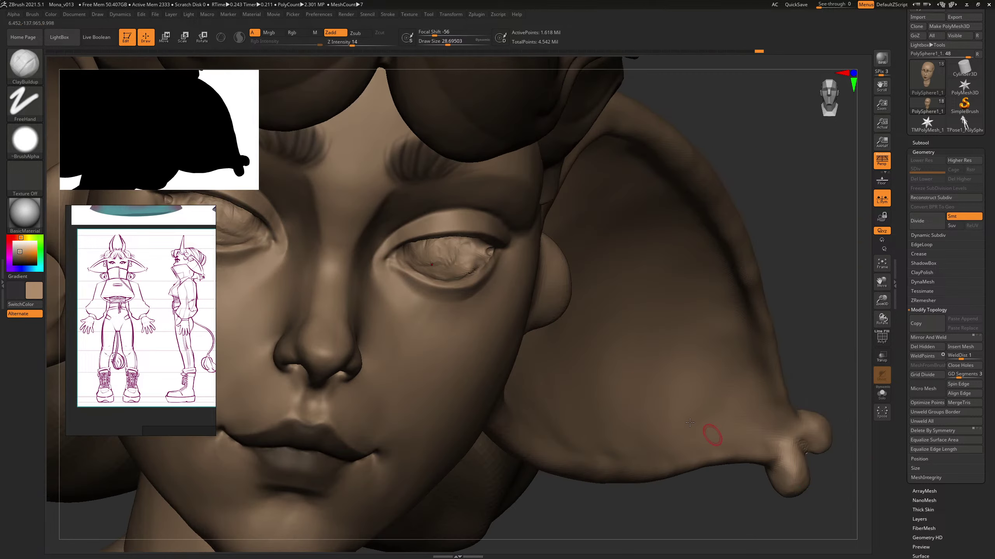
pyautogui.press('shift')
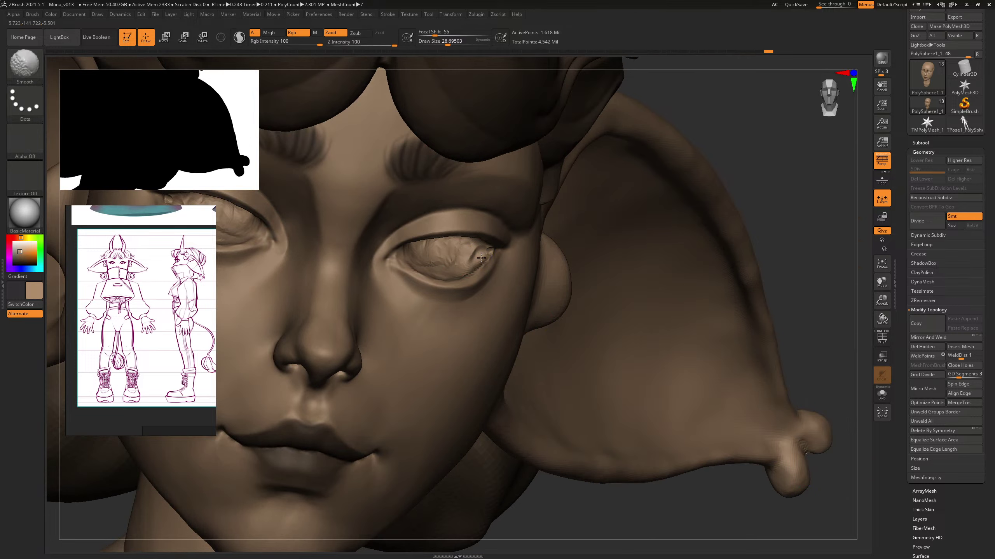
pyautogui.keyDown('shift'); pyautogui.moveTo(450, 275); pyautogui.dragTo(430, 268); pyautogui.keyUp('shift')
# Step: Rework and smooth the center of the eye surface with a draw size of about 58
pyautogui.moveTo(721, 172); pyautogui.dragTo(671, 155)
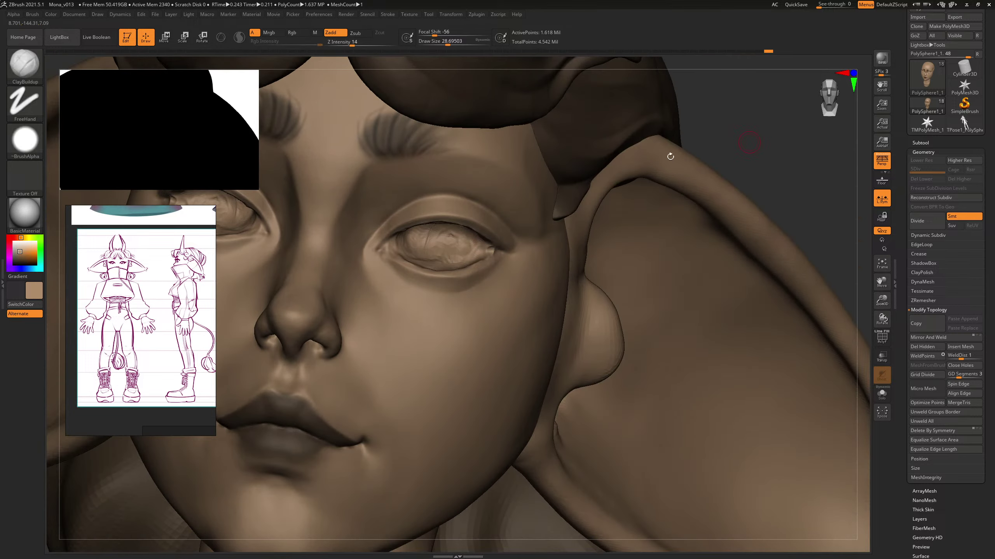
pyautogui.press('s')
pyautogui.moveTo(446, 251); pyautogui.dragTo(449, 250)
pyautogui.moveTo(438, 245)
pyautogui.keyDown('shift'); pyautogui.mouseDown()
pyautogui.moveTo(443, 253)
pyautogui.moveTo(421, 252)
pyautogui.mouseUp(); pyautogui.keyUp('shift')
pyautogui.moveTo(730, 163); pyautogui.dragTo(449, 249)
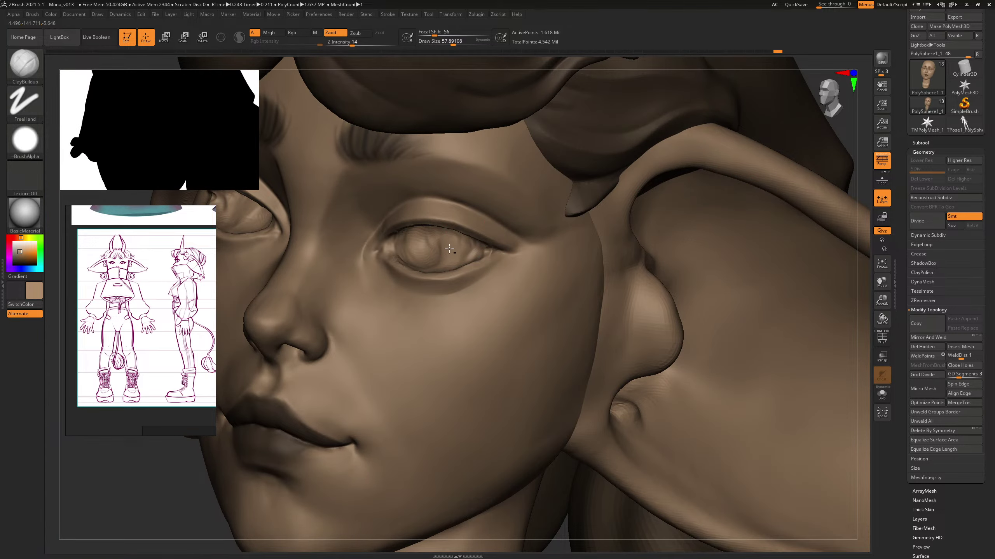
# Step: Carve the outer corner of the eye with a ClayBuildup draw size of about 24
pyautogui.moveTo(848, 128); pyautogui.dragTo(804, 318)
pyautogui.moveTo(522, 232); pyautogui.dragTo(512, 232)
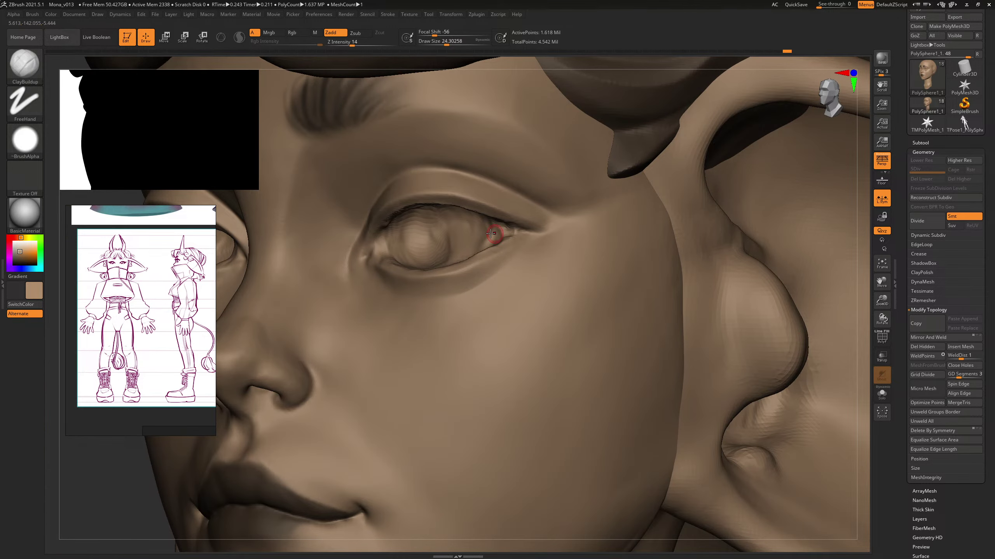
pyautogui.moveTo(132, 476); pyautogui.dragTo(196, 470)
# Step: Insert mirrored eyeball spheres over the eye sockets with the Sphere mesh of the IMM Primitives brush
pyautogui.moveTo(760, 169)
pyautogui.keyDown('alt'); pyautogui.mouseDown()
pyautogui.moveTo(701, 164)
pyautogui.moveTo(673, 143)
pyautogui.mouseUp(); pyautogui.keyUp('alt')
pyautogui.press('b')
pyautogui.press('i')
pyautogui.press('p')
pyautogui.click(301, 65)
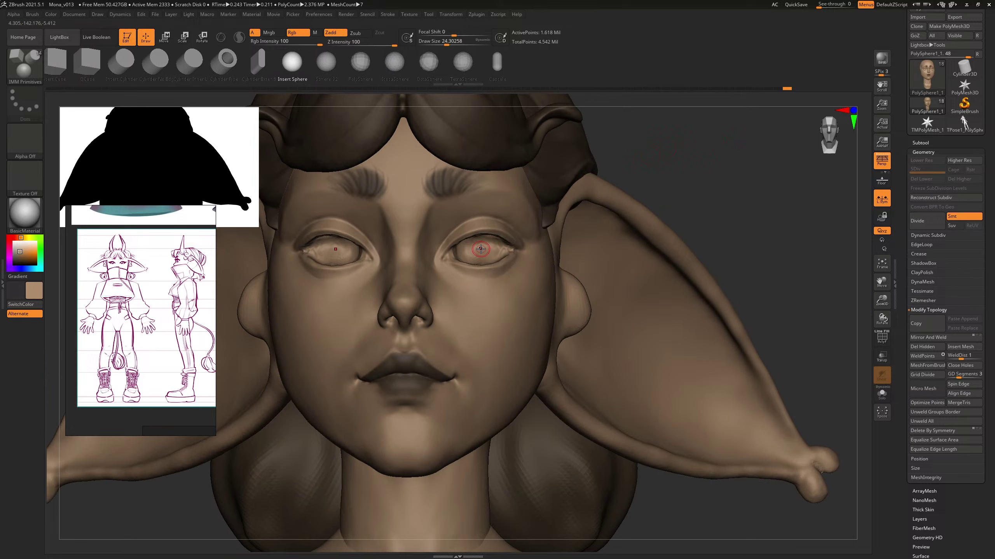
pyautogui.moveTo(481, 248); pyautogui.dragTo(529, 251)
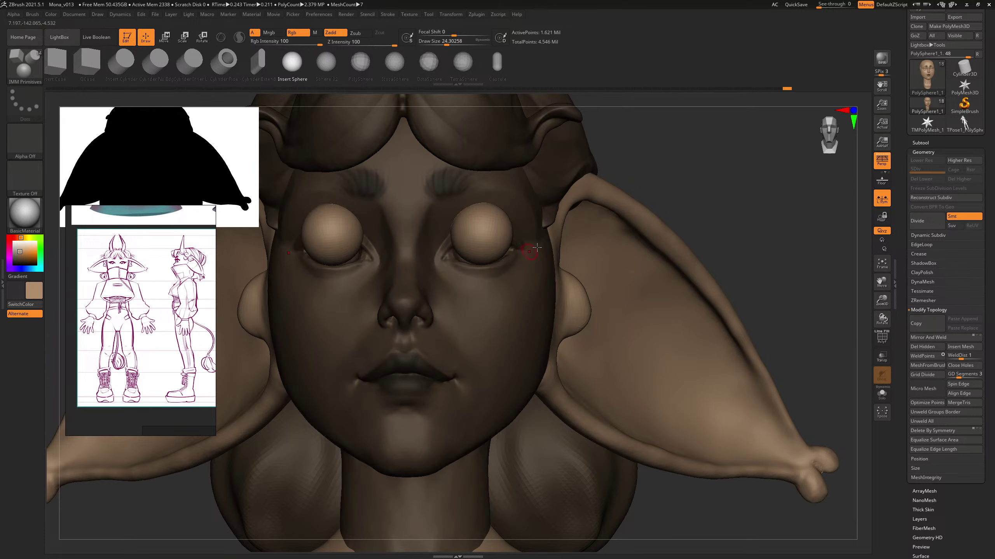
# Step: Split the masked head from the inserted eyeball spheres into its own subtool using Split Masked Points
pyautogui.click(922, 145)
pyautogui.click(923, 422)
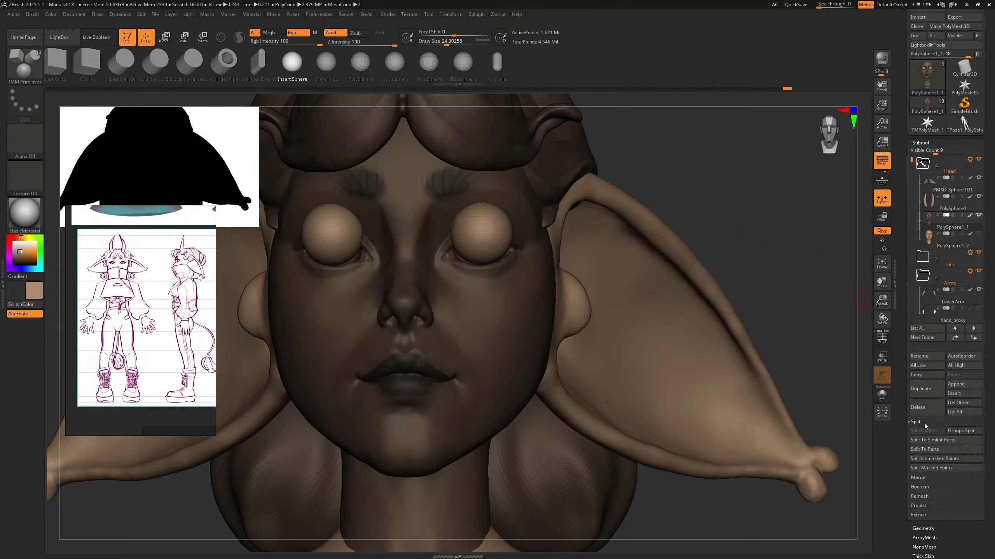
pyautogui.click(934, 468)
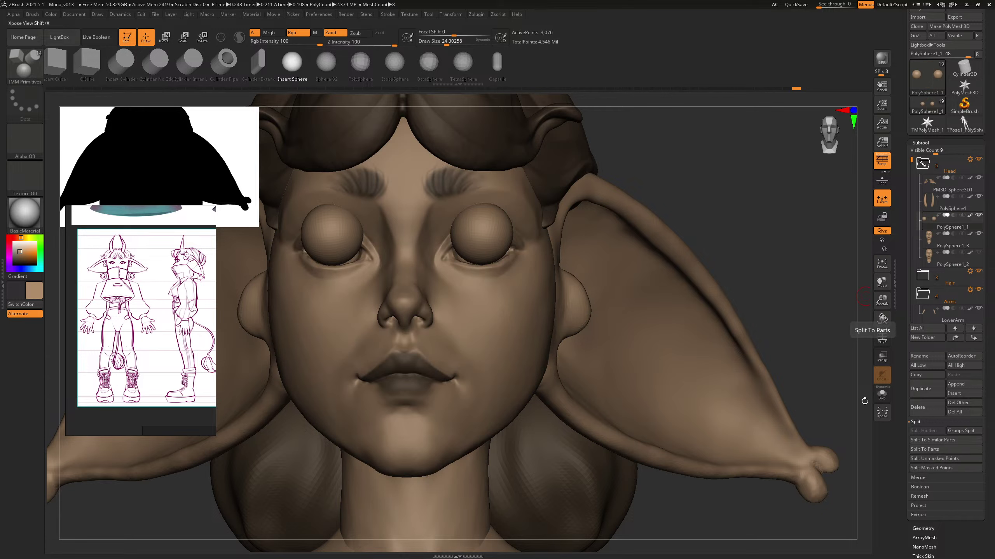
pyautogui.press('shift')
pyautogui.hotkey('shift', 'f')
pyautogui.hotkey('shift', 'f')
pyautogui.moveTo(781, 257); pyautogui.dragTo(814, 255)
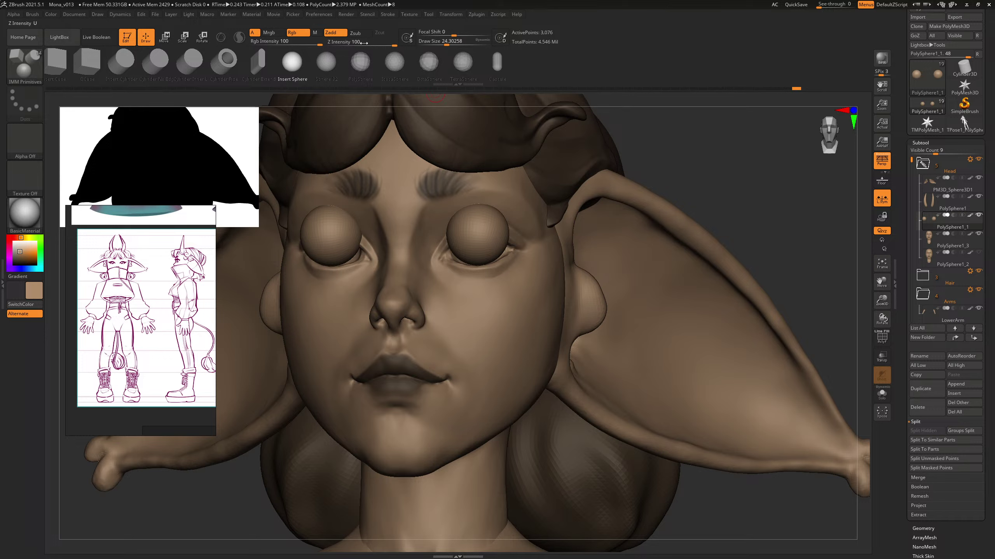
pyautogui.click(320, 15)
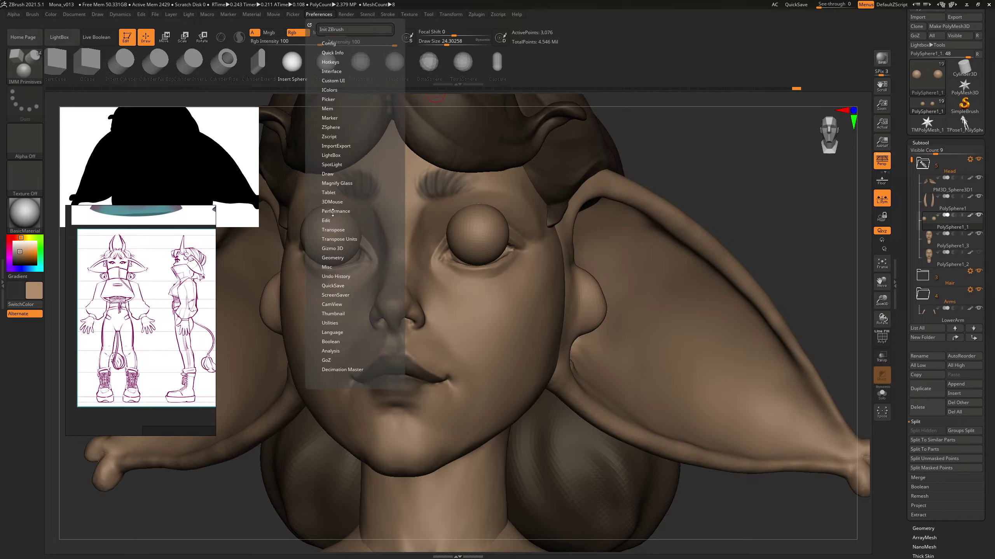
pyautogui.click(335, 276)
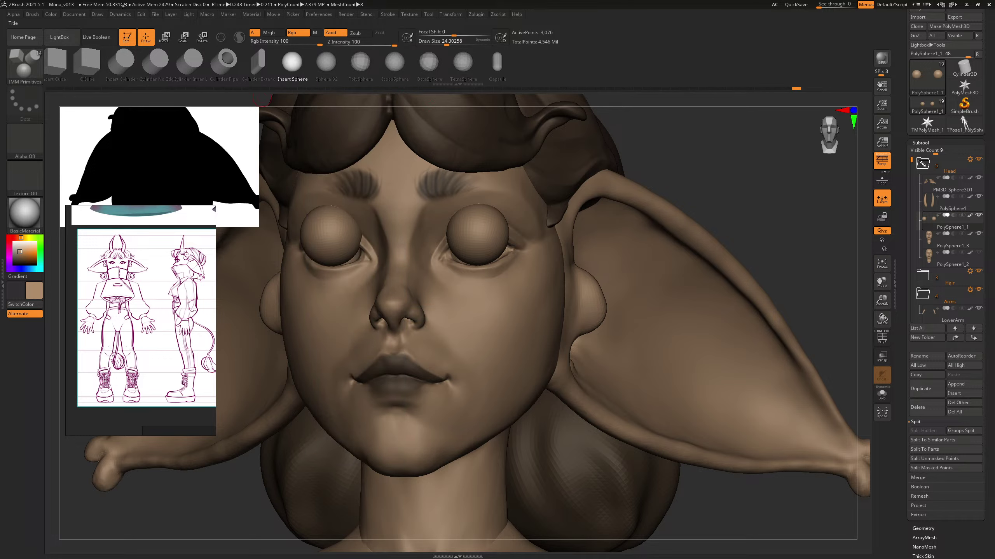
pyautogui.click(51, 15)
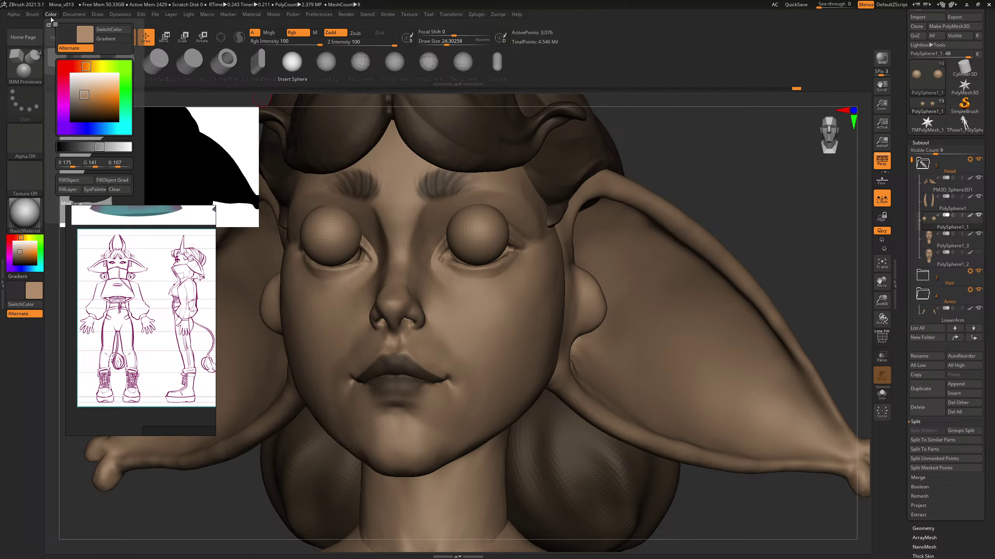
pyautogui.moveTo(717, 161); pyautogui.dragTo(778, 166)
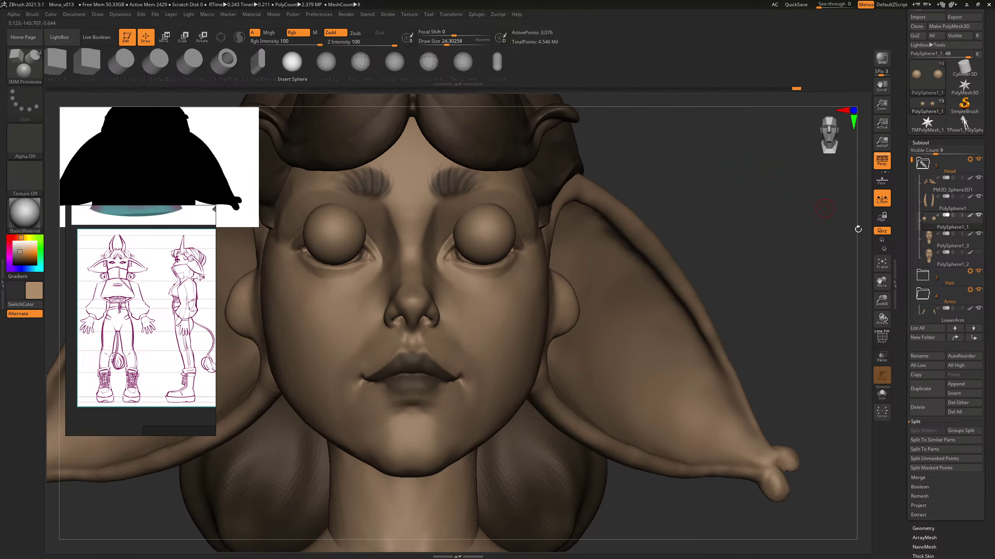
# Step: Duplicate the eyeball subtool and delete the original, keeping only the copy
pyautogui.click(925, 392)
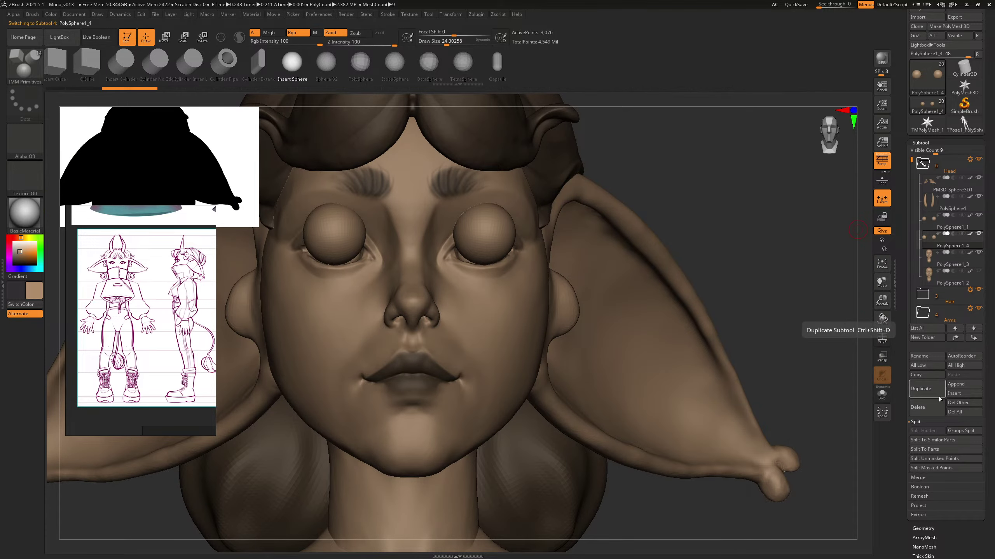
pyautogui.click(928, 223)
pyautogui.click(917, 407)
pyautogui.click(856, 422)
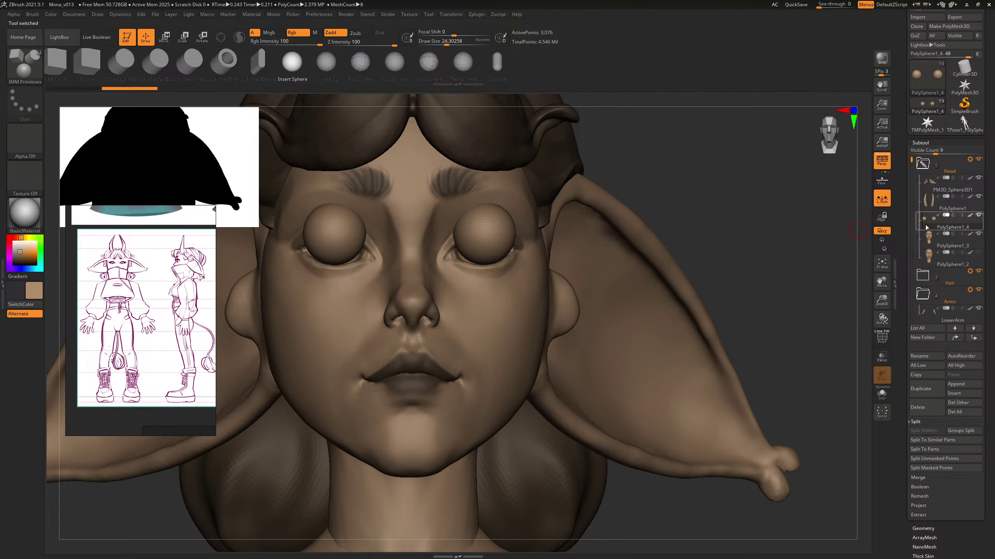
# Step: Move the eyeballs back into the head's sockets from the side view with a horizontal Transpose line
pyautogui.moveTo(744, 185); pyautogui.dragTo(682, 195)
pyautogui.press('w')
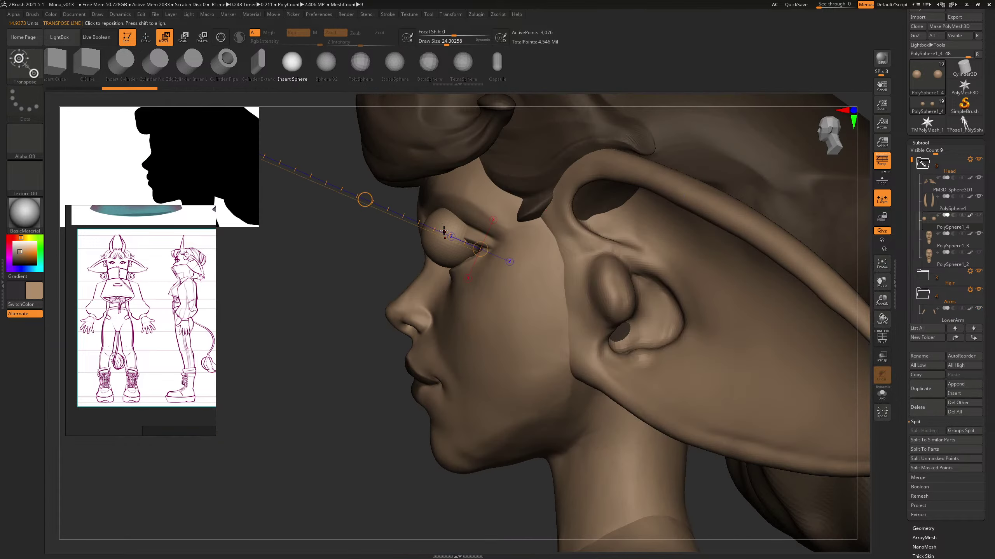
pyautogui.moveTo(454, 220); pyautogui.dragTo(317, 221)
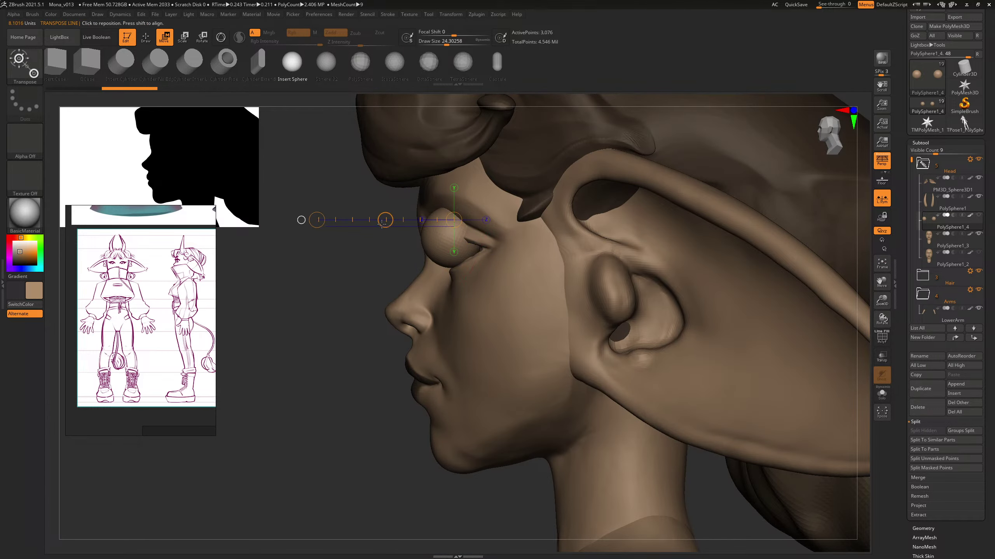
pyautogui.moveTo(385, 220); pyautogui.dragTo(414, 226)
pyautogui.moveTo(357, 294); pyautogui.dragTo(548, 278)
pyautogui.keyDown('alt'); pyautogui.moveTo(791, 184); pyautogui.dragTo(679, 192); pyautogui.keyUp('alt')
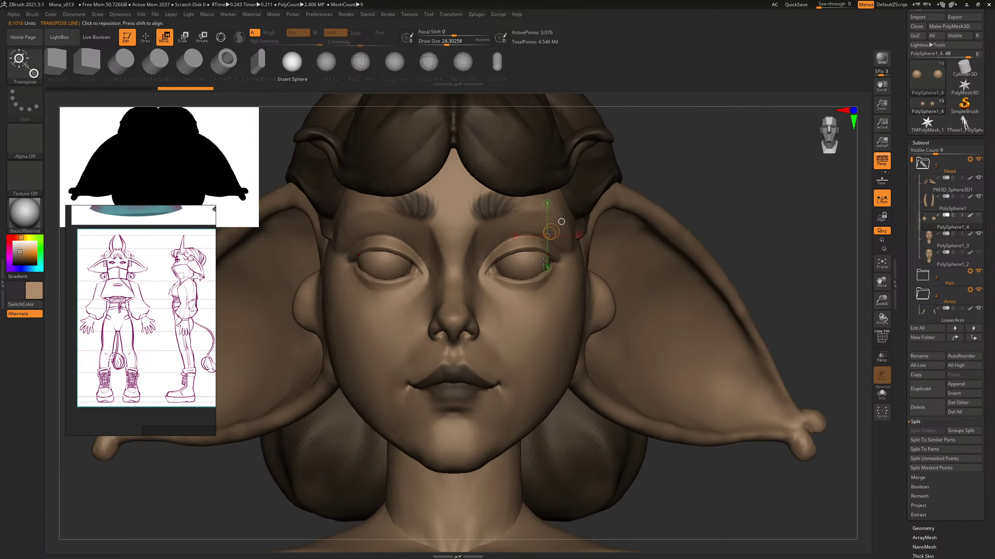
# Step: Adjust the eyeballs' sideways position behind the eyelids with a Transpose line starting at the eye center
pyautogui.moveTo(527, 263); pyautogui.dragTo(761, 243)
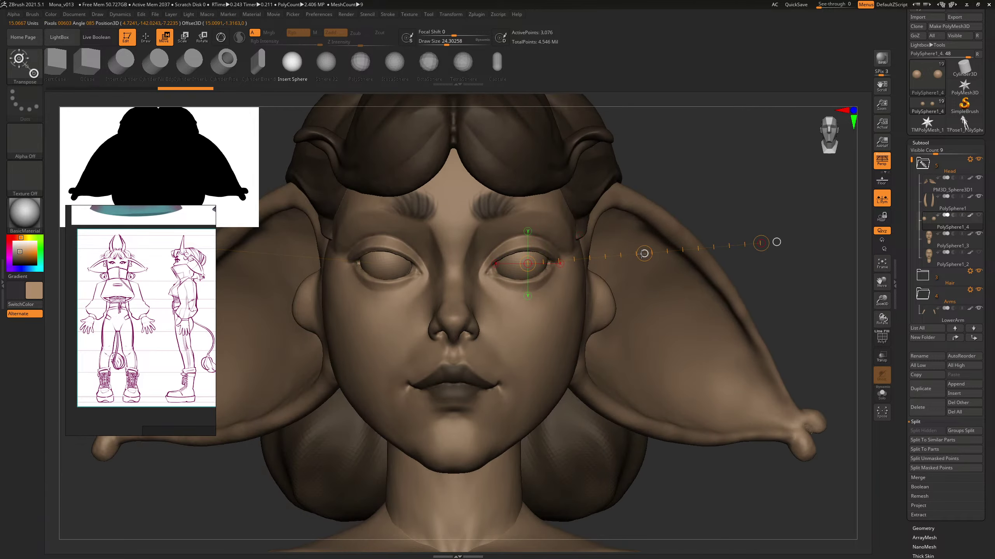
pyautogui.moveTo(711, 174); pyautogui.dragTo(536, 224)
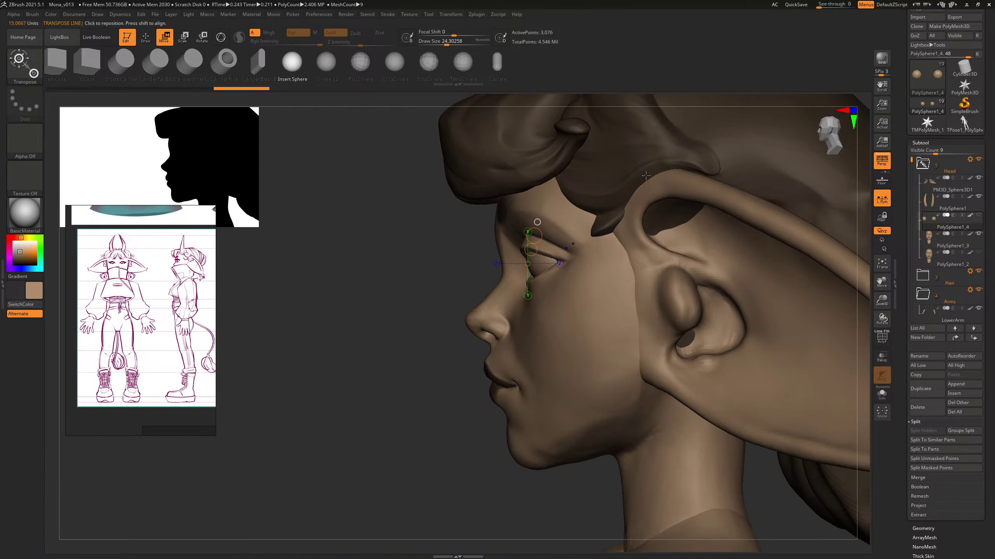
pyautogui.moveTo(333, 342); pyautogui.dragTo(468, 323)
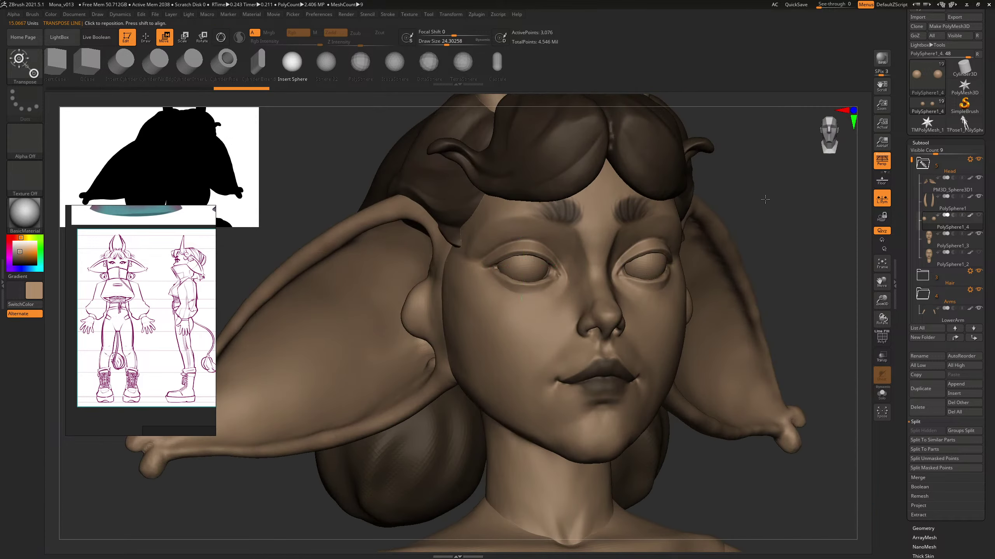
pyautogui.moveTo(737, 209); pyautogui.dragTo(686, 186)
# Step: Leave the Transpose tool and switch to the Standard brush on the eyeball subtool
pyautogui.press('b')
pyautogui.press('c')
pyautogui.press('b')
pyautogui.moveTo(730, 216)
pyautogui.keyDown('alt'); pyautogui.mouseDown()
pyautogui.moveTo(649, 213)
pyautogui.moveTo(776, 172)
pyautogui.moveTo(720, 187)
pyautogui.moveTo(771, 143)
pyautogui.moveTo(769, 210)
pyautogui.mouseUp(); pyautogui.keyUp('alt')
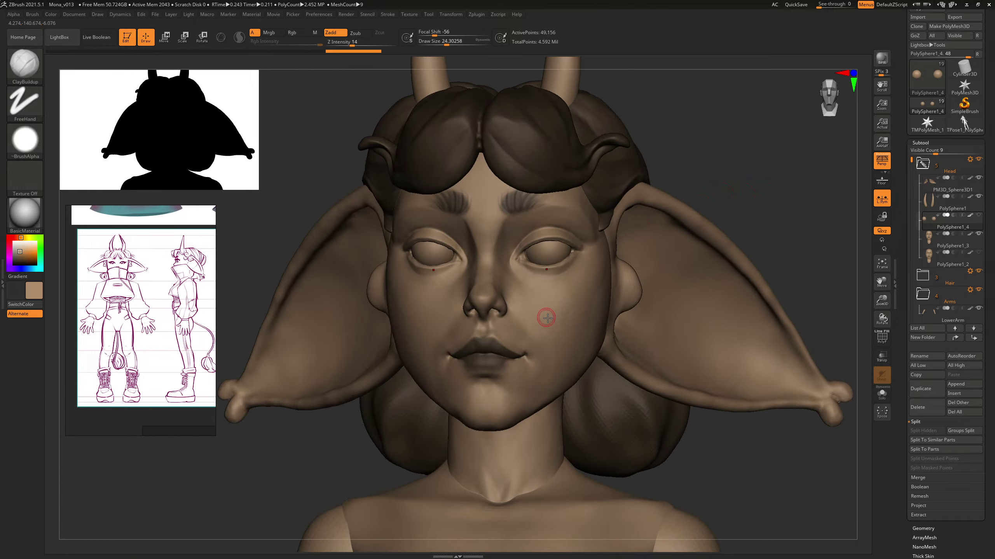
pyautogui.press('b')
pyautogui.press('s')
pyautogui.press('t')
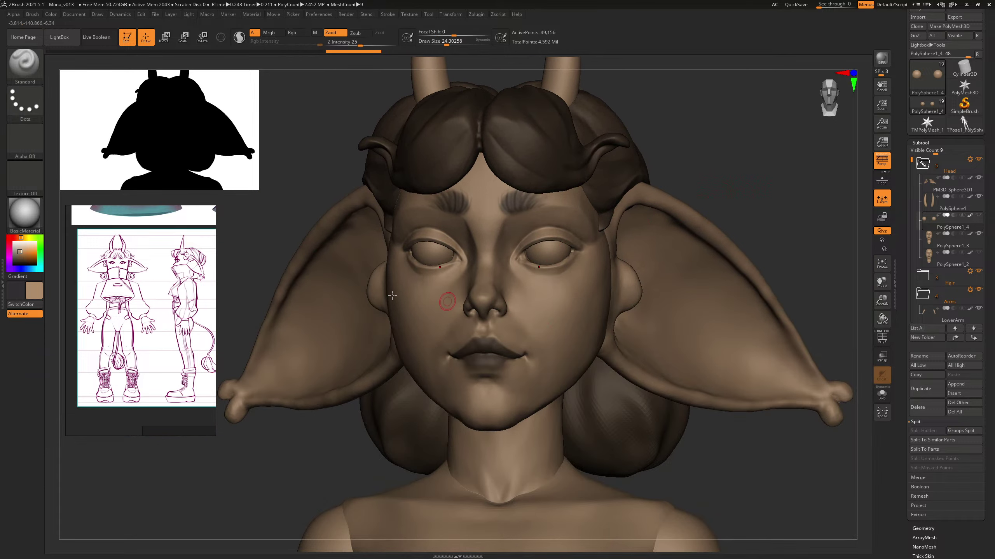
# Step: Fill the eyeball subtool with the ToyPlastic material using Mrgb and FillObject
pyautogui.click(28, 208)
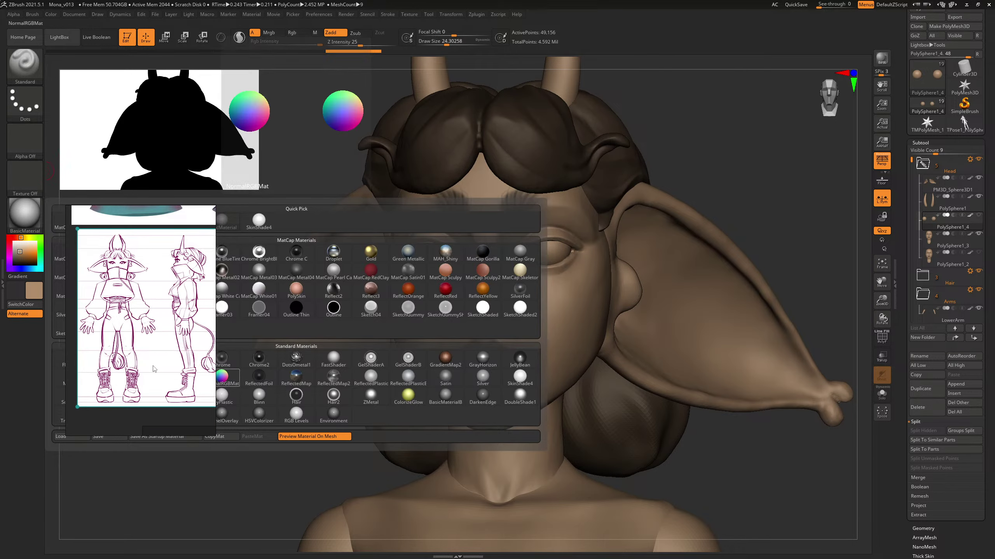
pyautogui.click(221, 395)
pyautogui.moveTo(712, 139); pyautogui.dragTo(695, 146)
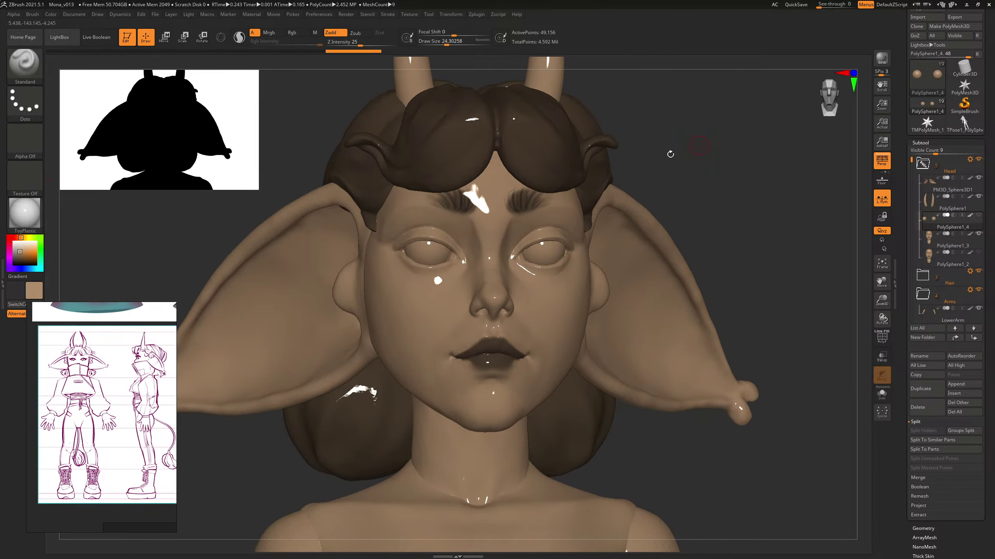
pyautogui.click(268, 32)
pyautogui.press('b')
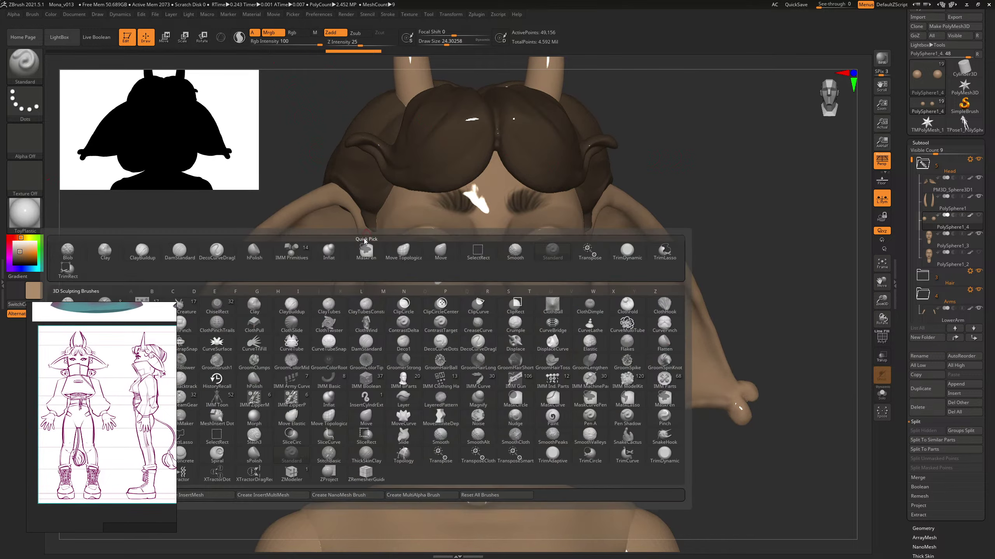
pyautogui.click(51, 14)
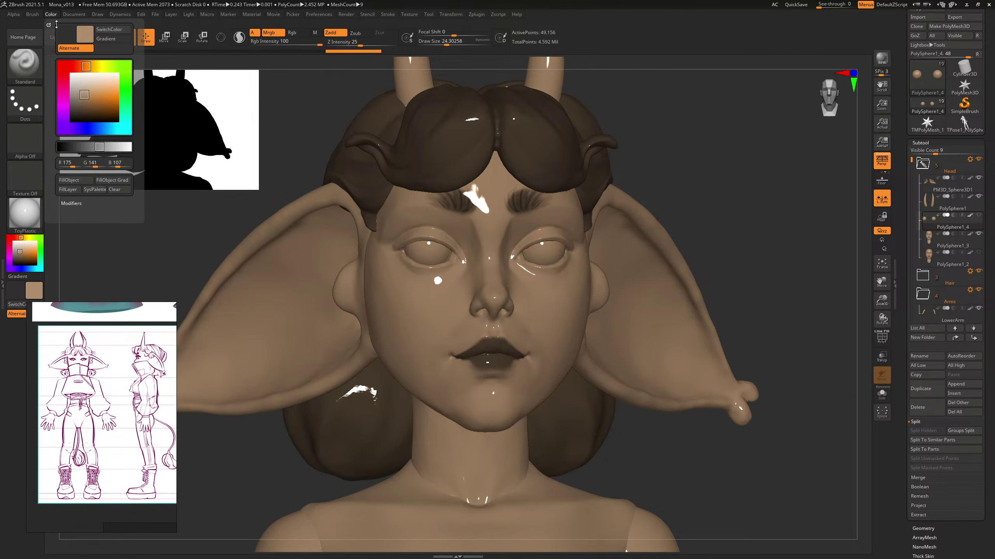
pyautogui.click(76, 182)
# Step: Set BasicMaterial as the active material for the rest of the character
pyautogui.click(27, 221)
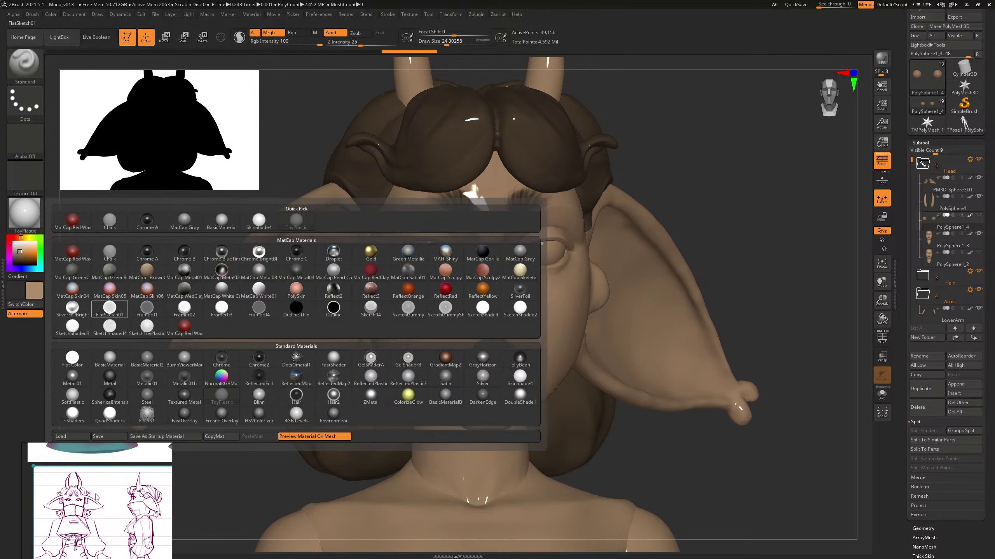
pyautogui.click(110, 362)
pyautogui.moveTo(728, 182)
pyautogui.mouseDown()
pyautogui.moveTo(699, 156)
pyautogui.moveTo(562, 157)
pyautogui.moveTo(608, 153)
pyautogui.moveTo(604, 144)
pyautogui.moveTo(750, 140)
pyautogui.moveTo(771, 110)
pyautogui.moveTo(747, 155)
pyautogui.moveTo(749, 126)
pyautogui.moveTo(760, 188)
pyautogui.moveTo(744, 187)
pyautogui.mouseUp()
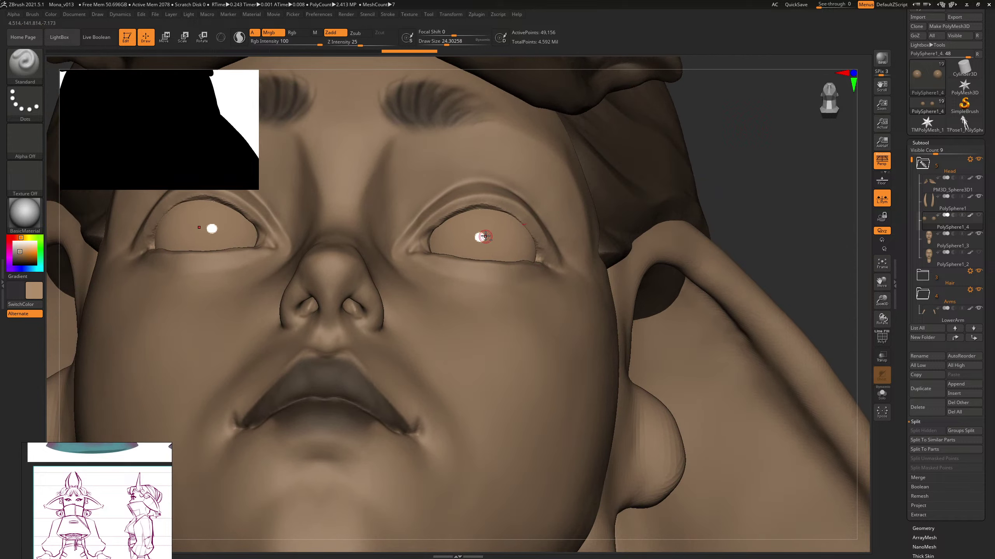
# Step: Nudge the glossy eyeballs sideways in their sockets with a level Transpose Move line
pyautogui.press('w')
pyautogui.moveTo(475, 241); pyautogui.dragTo(785, 269)
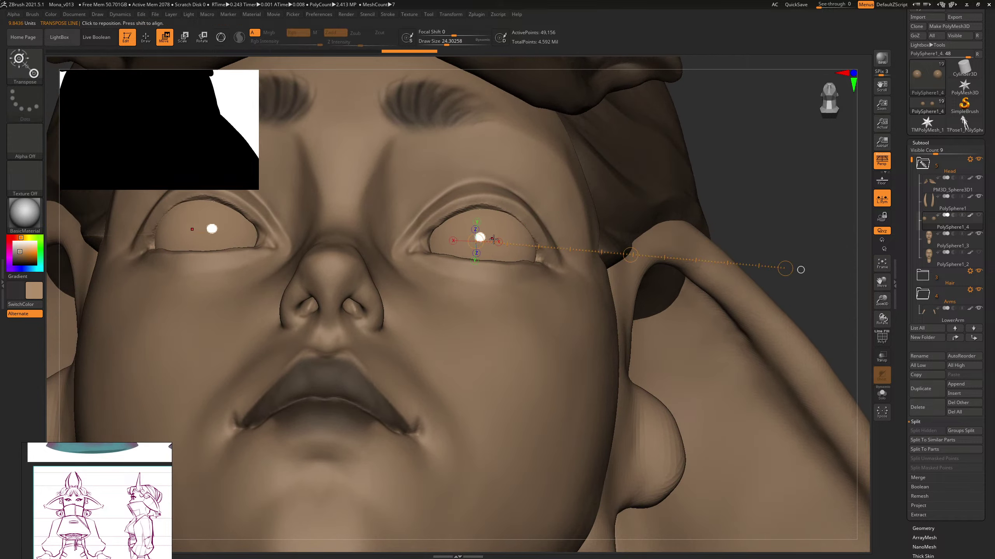
pyautogui.click(498, 242)
pyautogui.moveTo(631, 246); pyautogui.dragTo(628, 246)
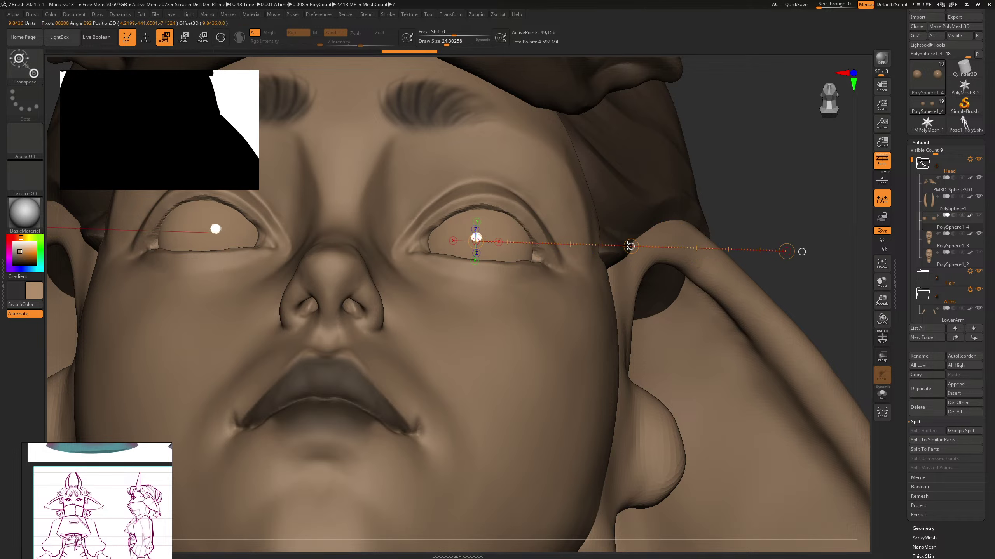
pyautogui.moveTo(722, 158); pyautogui.dragTo(746, 329)
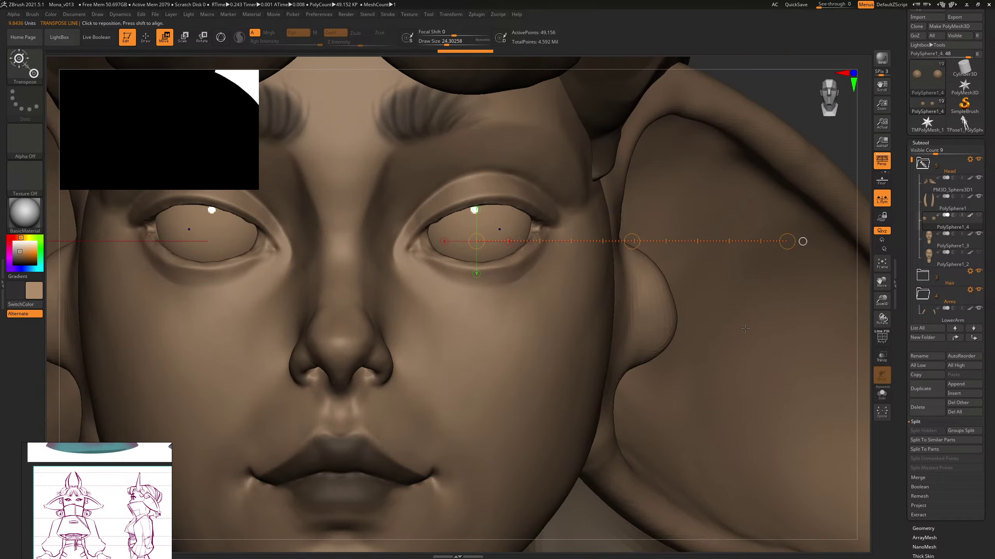
# Step: Scale the eyeballs slightly within the sockets using a vertical Transpose line
pyautogui.moveTo(473, 219); pyautogui.dragTo(769, 239)
pyautogui.click(475, 185)
pyautogui.keyDown('alt'); pyautogui.moveTo(772, 97); pyautogui.dragTo(608, 145); pyautogui.keyUp('alt')
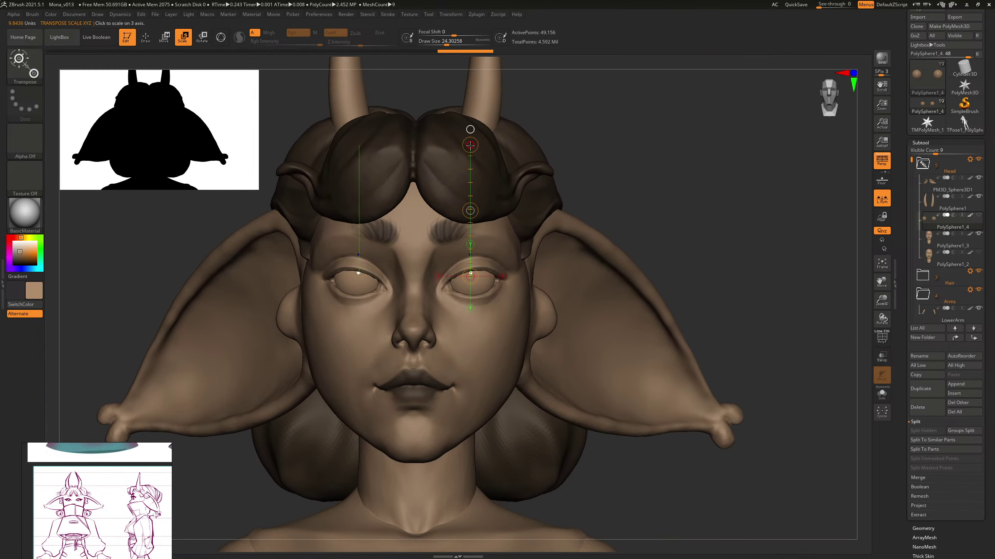
pyautogui.moveTo(469, 145); pyautogui.dragTo(471, 135)
pyautogui.moveTo(493, 52); pyautogui.dragTo(496, 55)
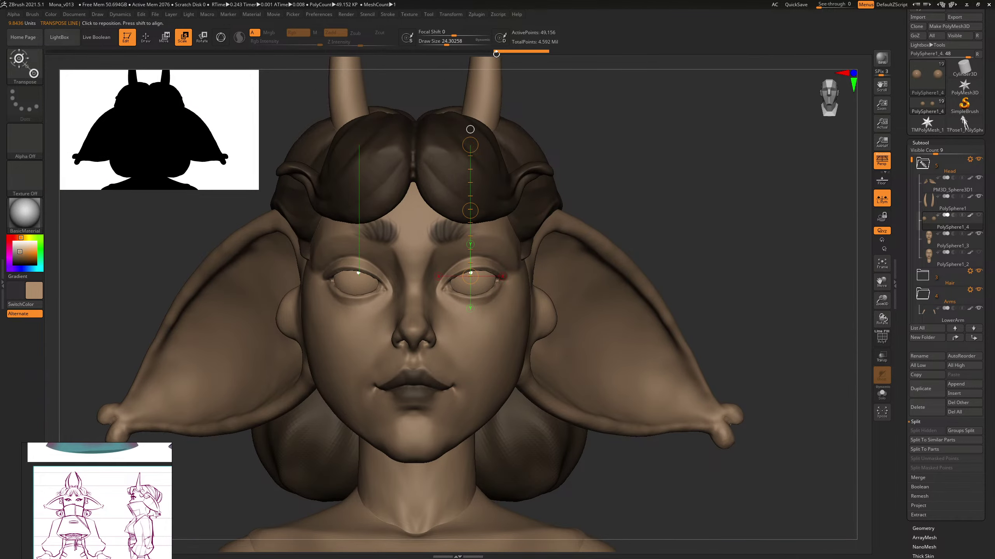
pyautogui.moveTo(681, 160); pyautogui.dragTo(634, 171)
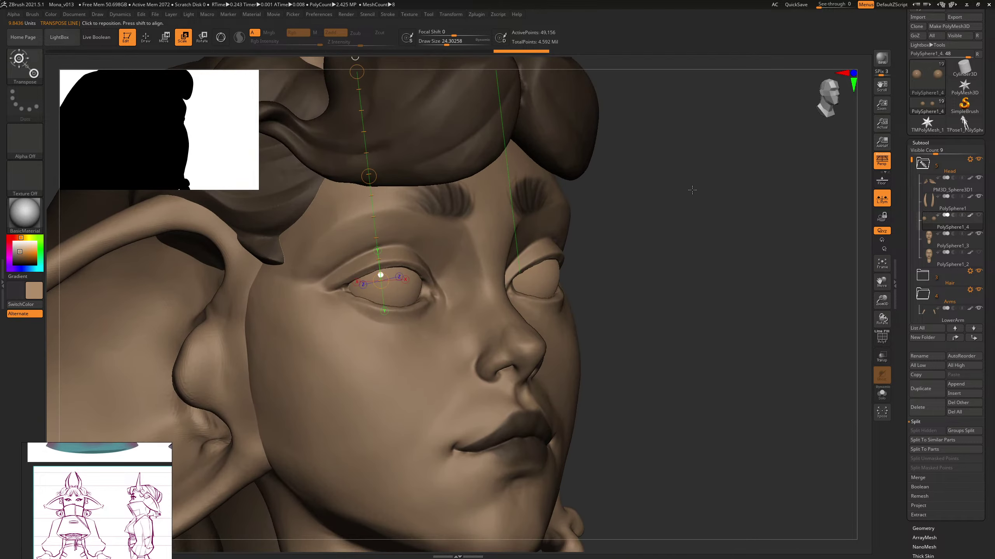
# Step: Select the head subtool and fit the lower eyelids against the eyeballs using the Move brush with a draw size of about 46
pyautogui.press('b')
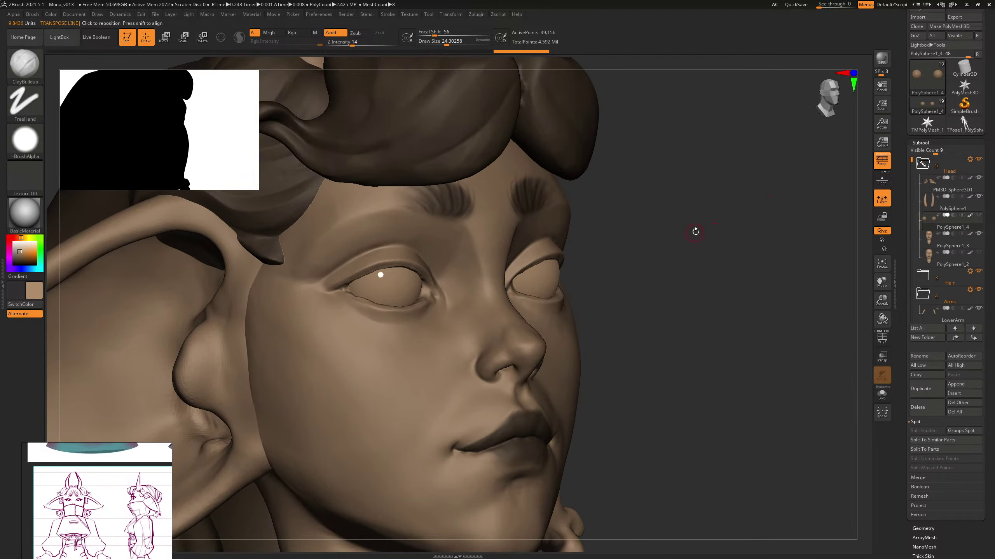
pyautogui.moveTo(695, 229); pyautogui.dragTo(629, 176)
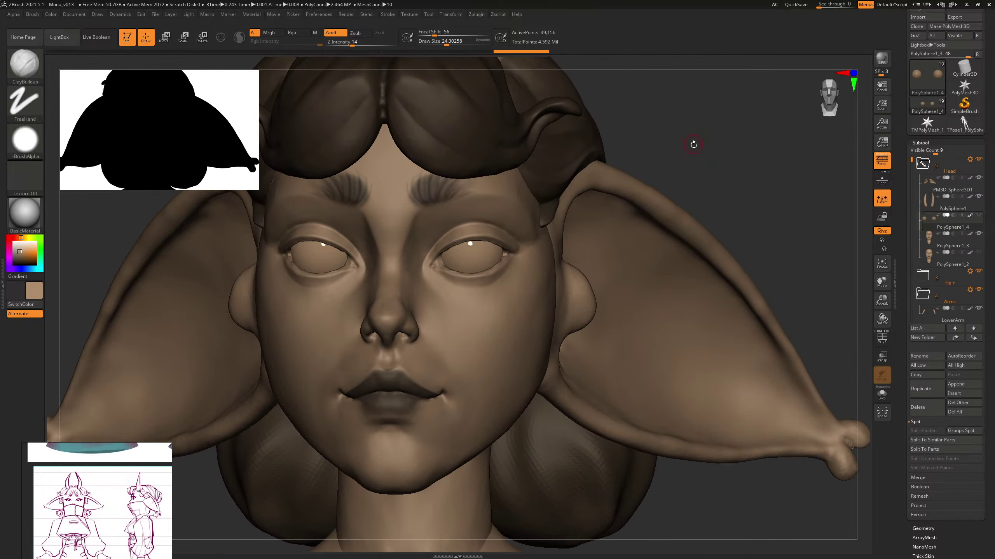
pyautogui.press('b')
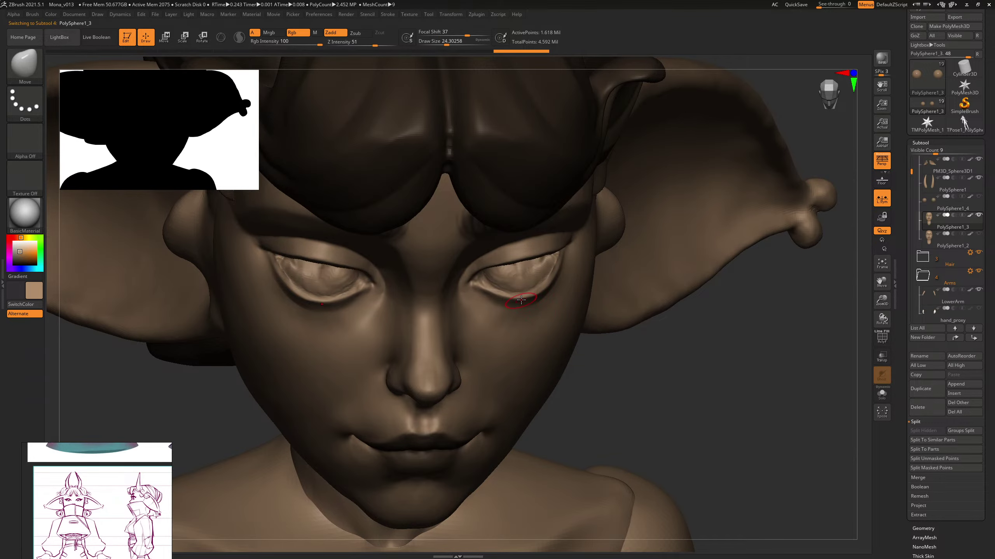
pyautogui.keyDown('alt'); pyautogui.click(548, 306); pyautogui.keyUp('alt')
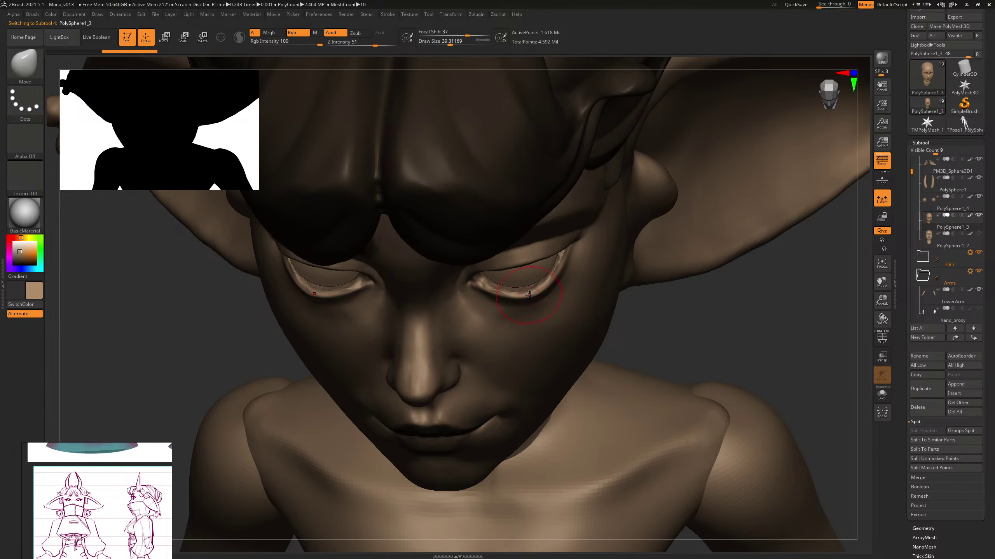
pyautogui.press(']')
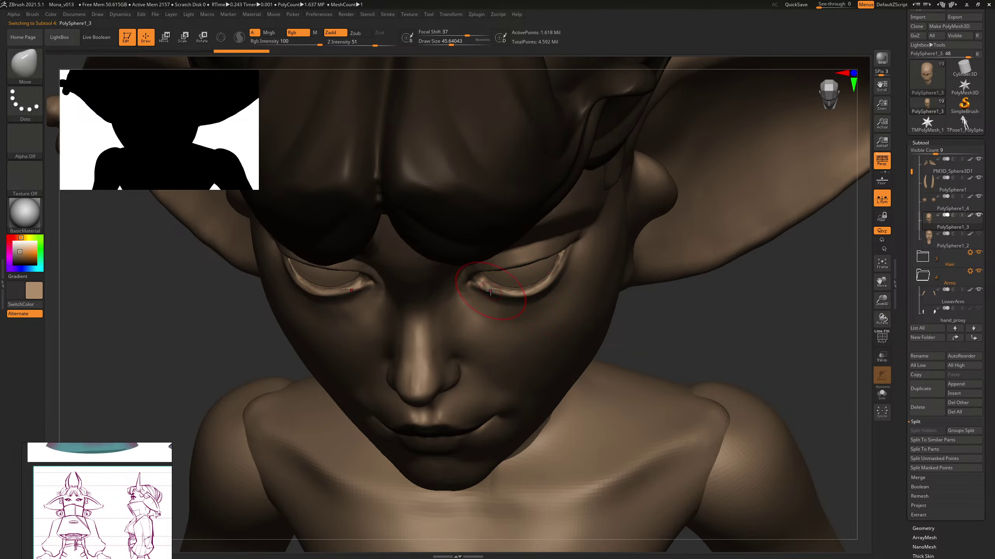
pyautogui.moveTo(490, 291); pyautogui.dragTo(490, 288)
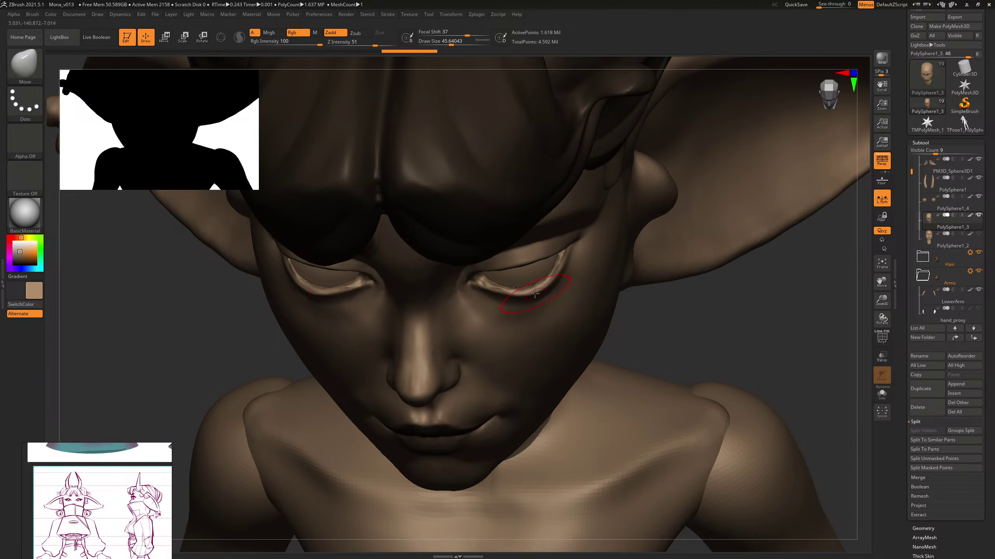
# Step: Refine and smooth the lower eyelid rims around the eyeballs, using the Move brush at a draw size of about 63
pyautogui.moveTo(721, 331); pyautogui.dragTo(728, 242)
pyautogui.moveTo(737, 195); pyautogui.dragTo(685, 231)
pyautogui.press(']')
pyautogui.press(']')
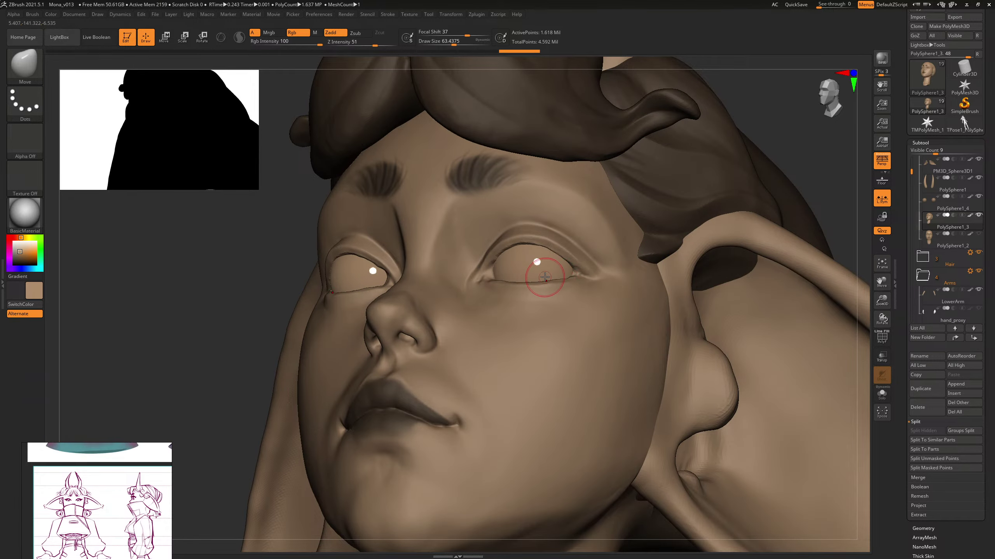
pyautogui.moveTo(790, 140); pyautogui.dragTo(834, 128)
pyautogui.press('shift')
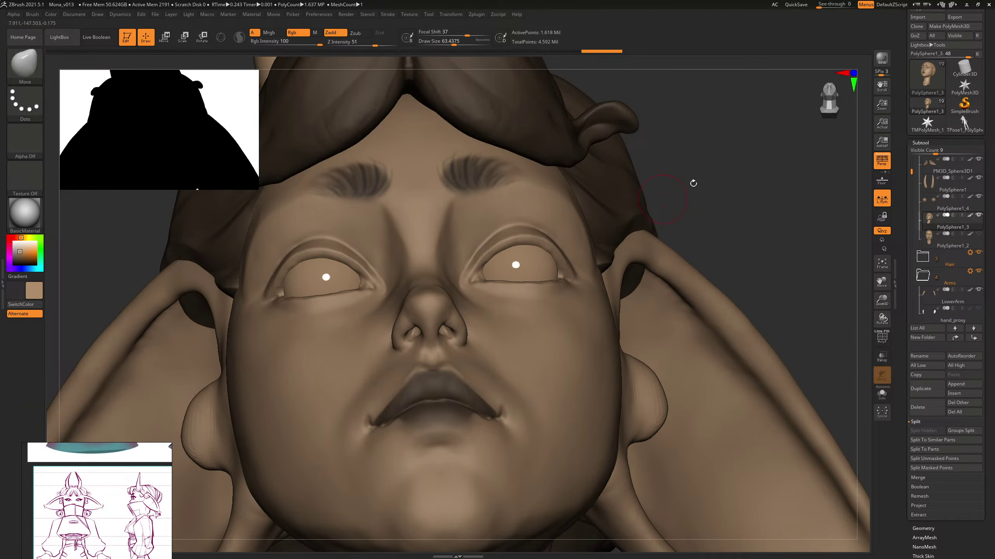
pyautogui.moveTo(688, 182); pyautogui.dragTo(517, 275, button='right')
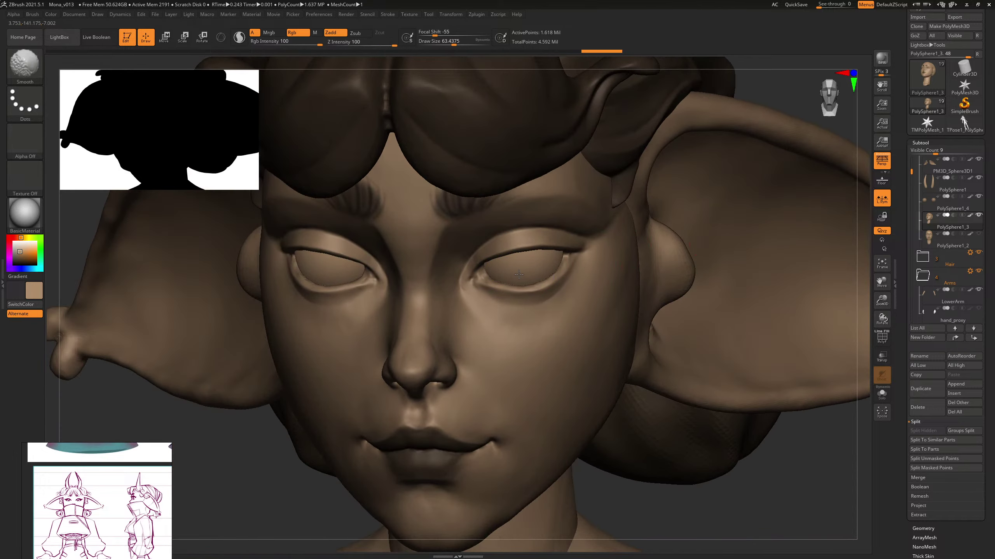
pyautogui.moveTo(752, 321); pyautogui.dragTo(603, 223)
pyautogui.keyDown('shift'); pyautogui.moveTo(675, 224); pyautogui.dragTo(668, 213); pyautogui.keyUp('shift')
pyautogui.moveTo(668, 212)
pyautogui.keyDown('ctrl'); pyautogui.mouseDown(button='right')
pyautogui.moveTo(728, 233)
pyautogui.moveTo(739, 171)
pyautogui.moveTo(682, 207)
pyautogui.mouseUp(button='right'); pyautogui.keyUp('ctrl')
# Step: Try to adjust the lower eyelid near the inner eye corner with the Move brush
pyautogui.press('b')
pyautogui.press('m')
pyautogui.press('v')
pyautogui.press('s')
pyautogui.press('s')
pyautogui.moveTo(486, 274); pyautogui.dragTo(485, 269)
pyautogui.hotkey('ctrl', 'z')
# Step: Fit the lower eyelids more closely to the eyeballs with the Move brush at draw sizes of about 76 and 30
pyautogui.moveTo(658, 133); pyautogui.dragTo(702, 123, button='right')
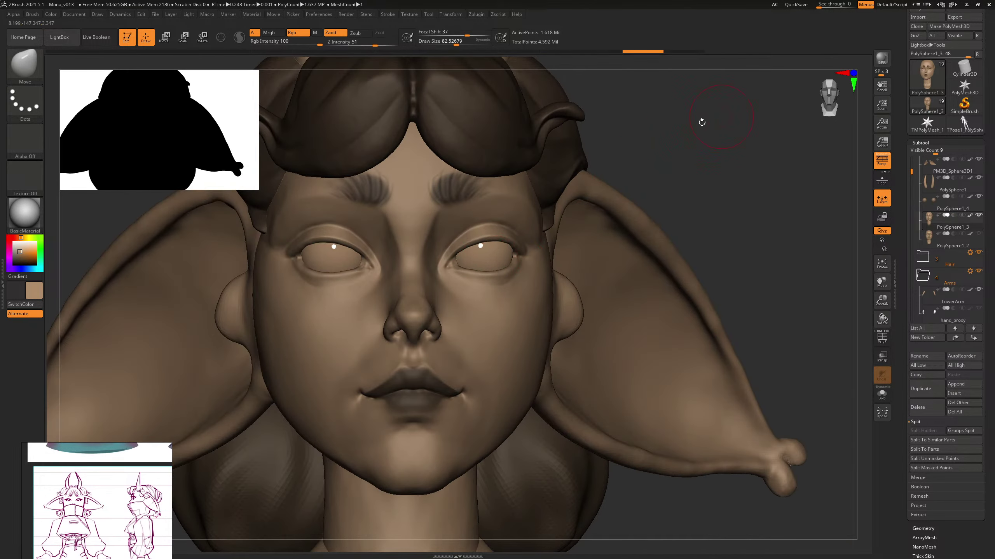
pyautogui.press('s')
pyautogui.moveTo(480, 271); pyautogui.dragTo(477, 270)
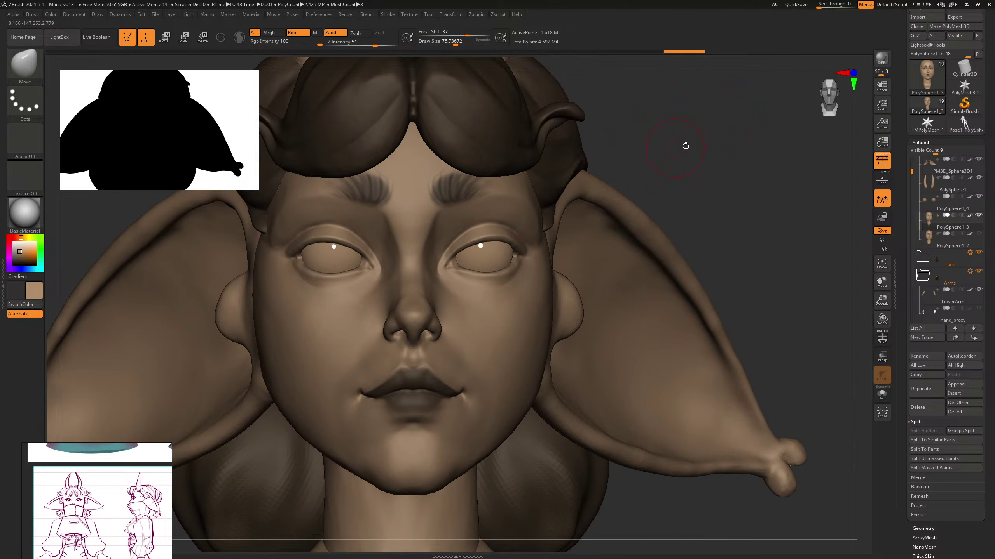
pyautogui.moveTo(685, 146); pyautogui.dragTo(694, 216)
pyautogui.moveTo(599, 288); pyautogui.dragTo(581, 262)
pyautogui.press('s')
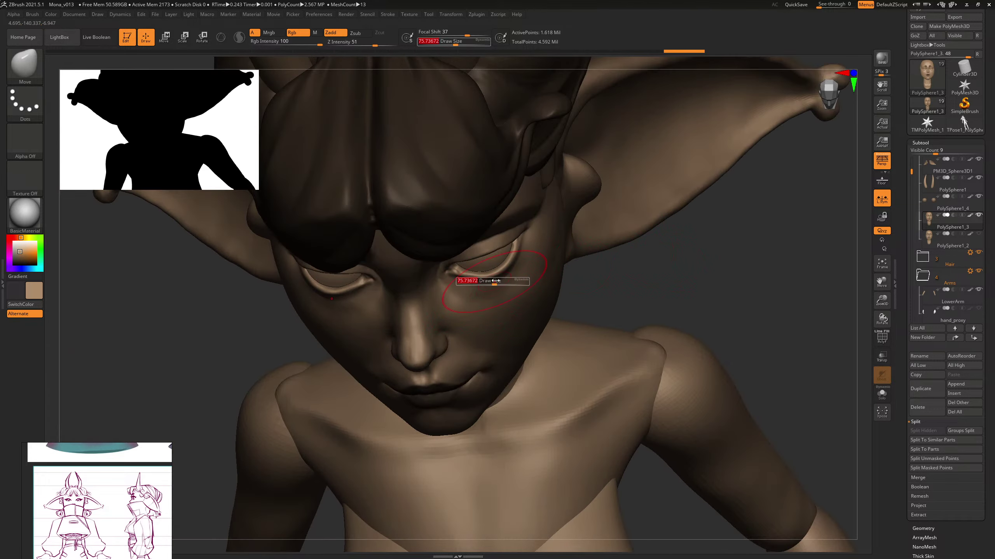
pyautogui.moveTo(495, 281); pyautogui.dragTo(474, 282)
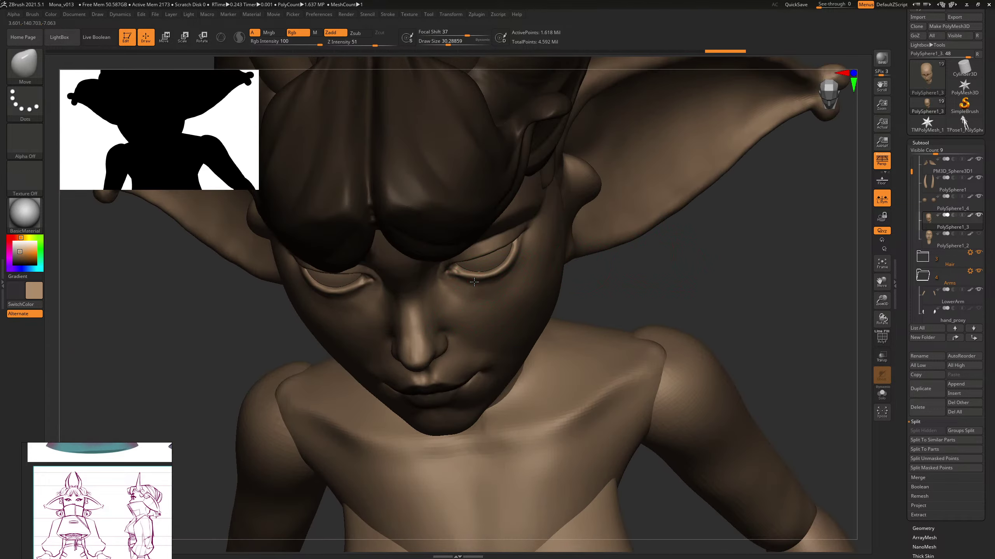
pyautogui.moveTo(764, 289); pyautogui.dragTo(790, 259)
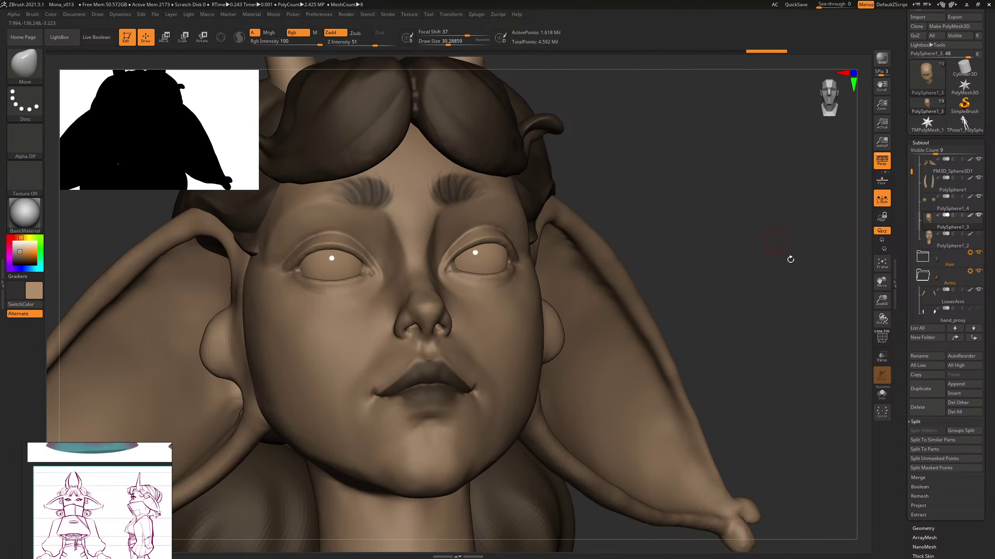
# Step: Isolate the head, fill the inner eye socket behind the lower eyelid with ClayBuildup at about 76, and smooth it
pyautogui.click(881, 394)
pyautogui.moveTo(725, 259); pyautogui.dragTo(755, 240)
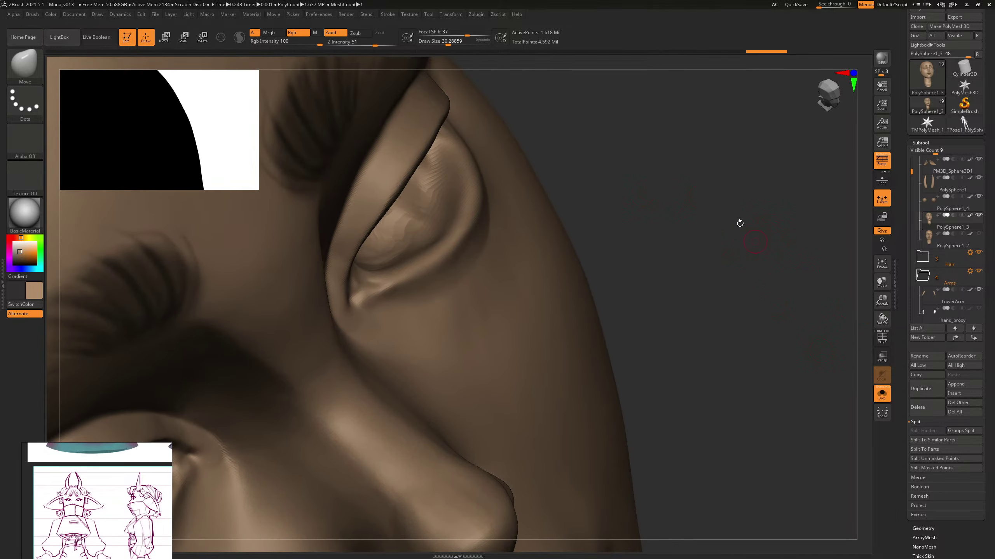
pyautogui.press('b')
pyautogui.click(406, 230)
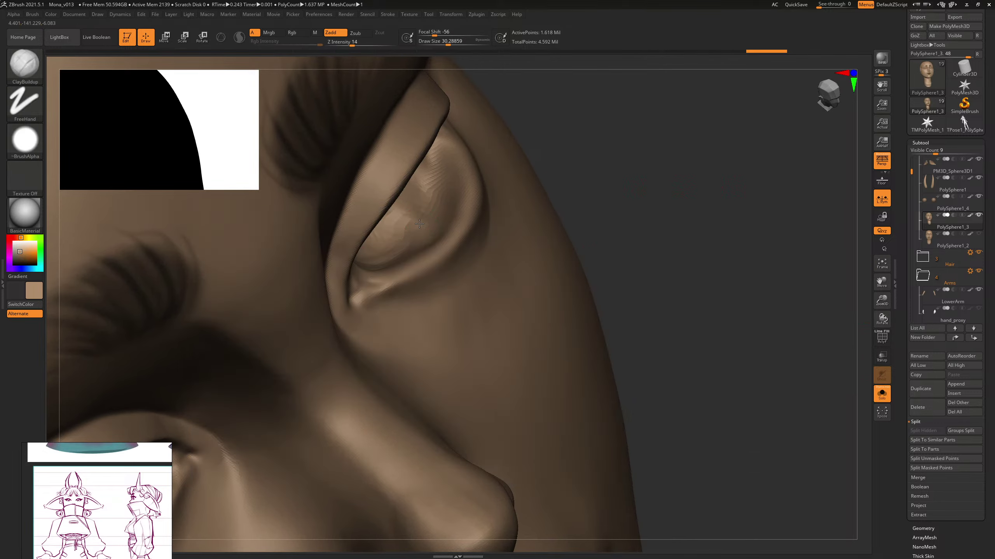
pyautogui.press('s')
pyautogui.moveTo(420, 220); pyautogui.dragTo(427, 217)
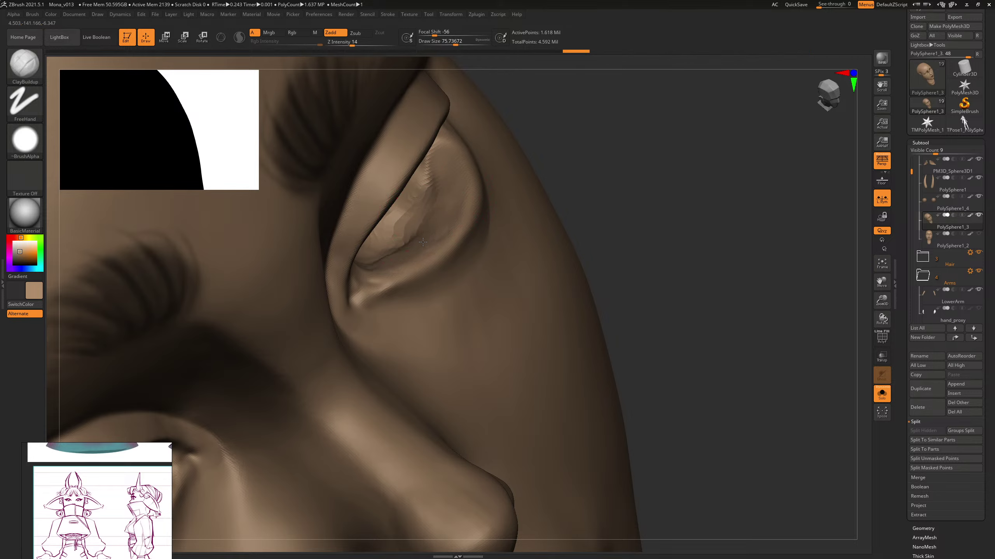
pyautogui.moveTo(439, 205); pyautogui.dragTo(427, 173)
pyautogui.moveTo(539, 142); pyautogui.dragTo(567, 156)
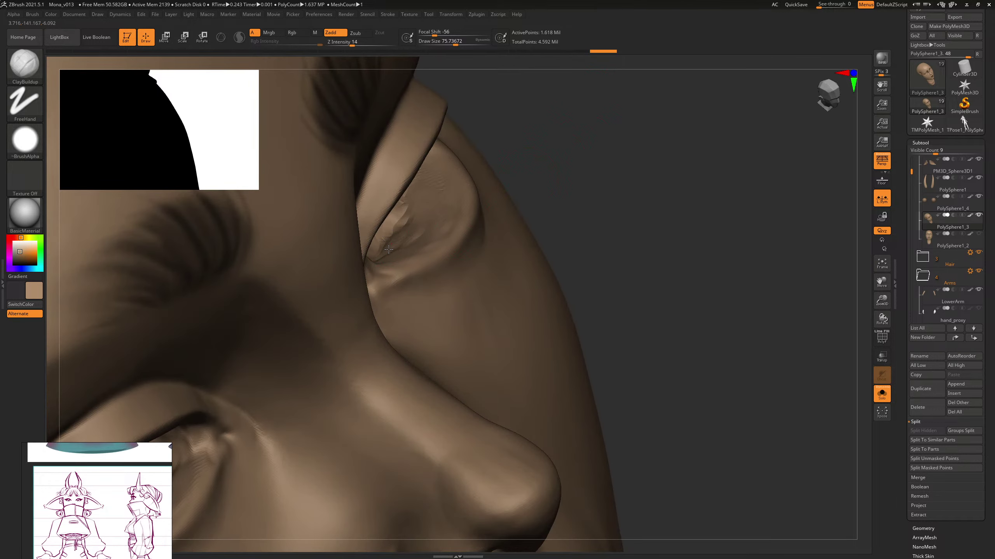
pyautogui.keyDown('shift'); pyautogui.moveTo(390, 246); pyautogui.dragTo(405, 234); pyautogui.keyUp('shift')
pyautogui.keyDown('shift'); pyautogui.moveTo(437, 200); pyautogui.dragTo(395, 245); pyautogui.keyUp('shift')
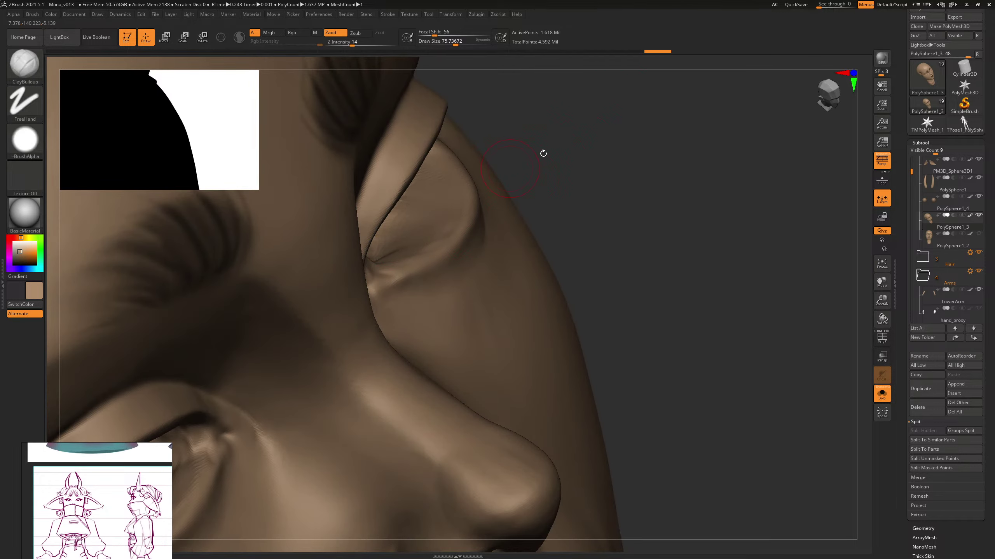
# Step: Even out the socket interior under the upper eyelid with ClayBuildup at about 61, and show the whole character again
pyautogui.moveTo(520, 163); pyautogui.dragTo(509, 203)
pyautogui.press('s')
pyautogui.moveTo(415, 242); pyautogui.dragTo(411, 242)
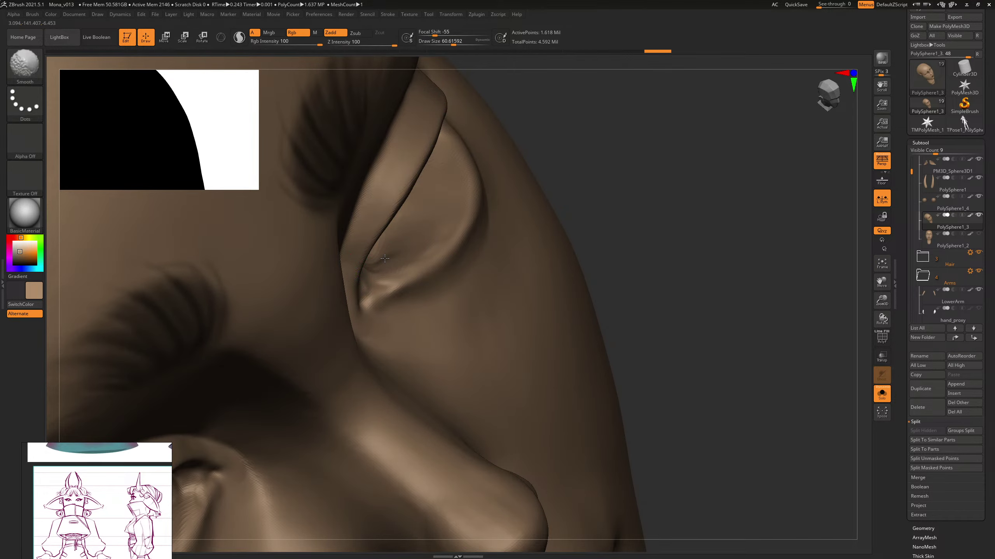
pyautogui.moveTo(570, 189)
pyautogui.mouseDown()
pyautogui.moveTo(669, 154)
pyautogui.moveTo(642, 161)
pyautogui.mouseUp()
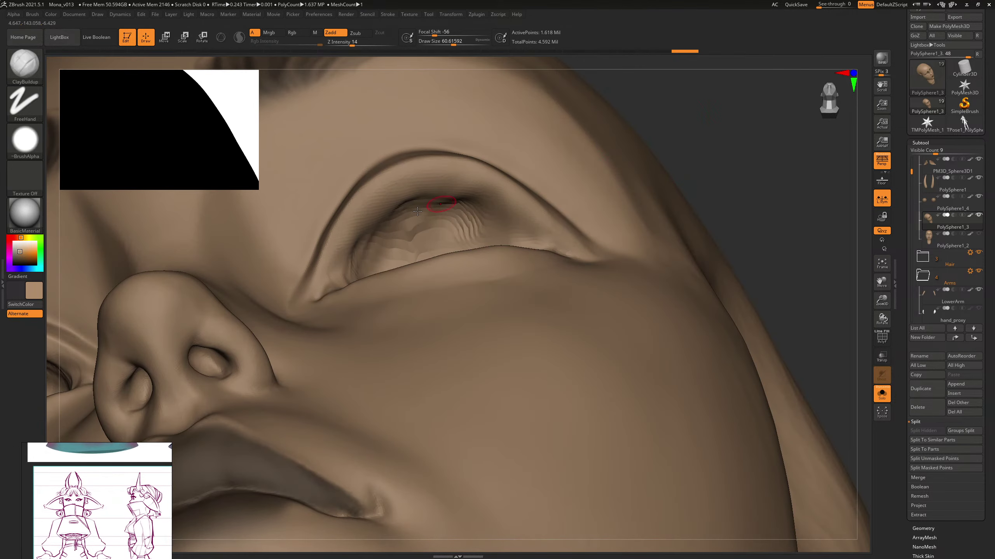
pyautogui.moveTo(444, 203)
pyautogui.mouseDown()
pyautogui.moveTo(387, 234)
pyautogui.moveTo(407, 214)
pyautogui.moveTo(466, 203)
pyautogui.moveTo(441, 203)
pyautogui.moveTo(376, 235)
pyautogui.moveTo(443, 212)
pyautogui.moveTo(400, 222)
pyautogui.mouseUp()
pyautogui.moveTo(753, 144); pyautogui.dragTo(839, 293)
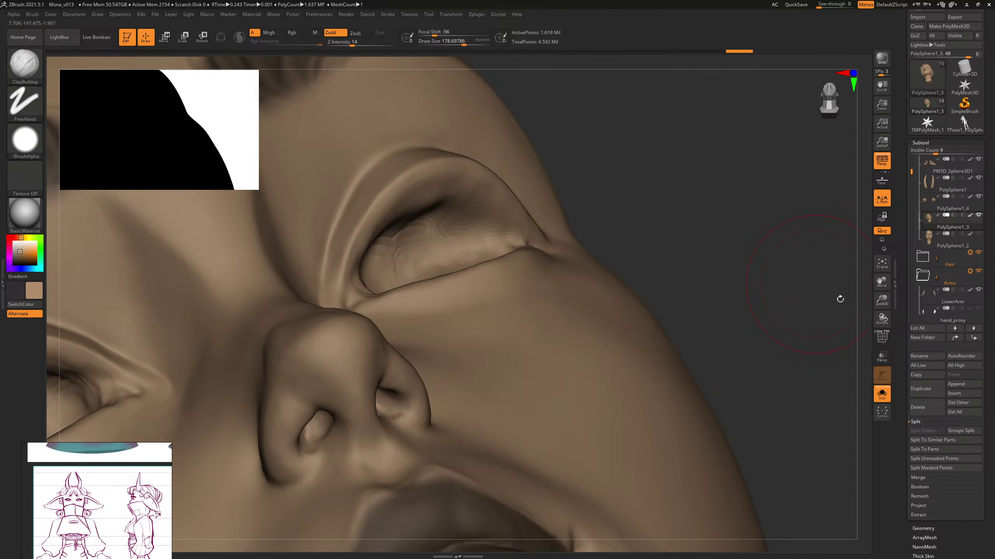
pyautogui.click(886, 395)
# Step: Build up the outer eye corner with the ClayBuildup brush at a draw size of about 50
pyautogui.moveTo(728, 123); pyautogui.dragTo(737, 171)
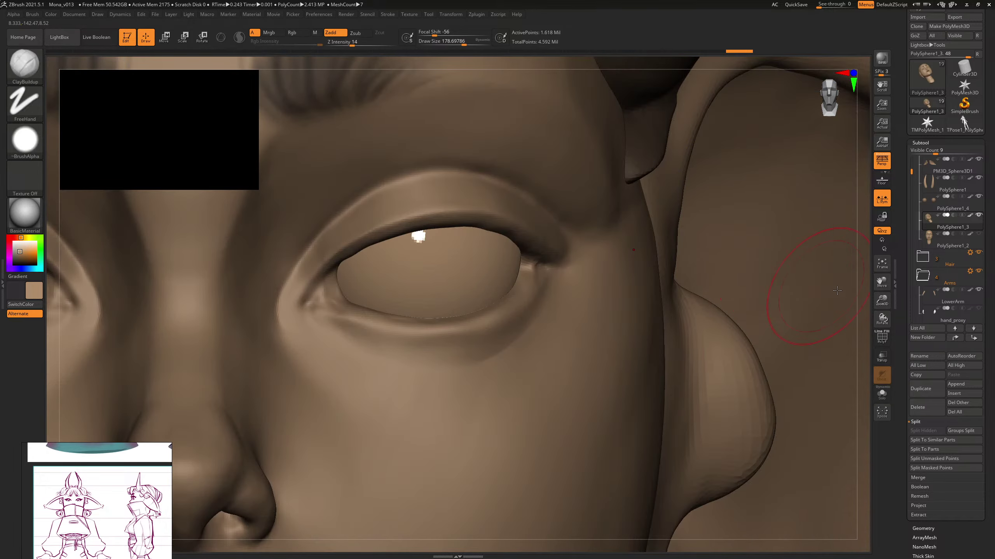
pyautogui.keyDown('alt'); pyautogui.moveTo(866, 285); pyautogui.dragTo(678, 166); pyautogui.keyUp('alt')
pyautogui.keyDown('alt'); pyautogui.moveTo(750, 153); pyautogui.dragTo(744, 274); pyautogui.keyUp('alt')
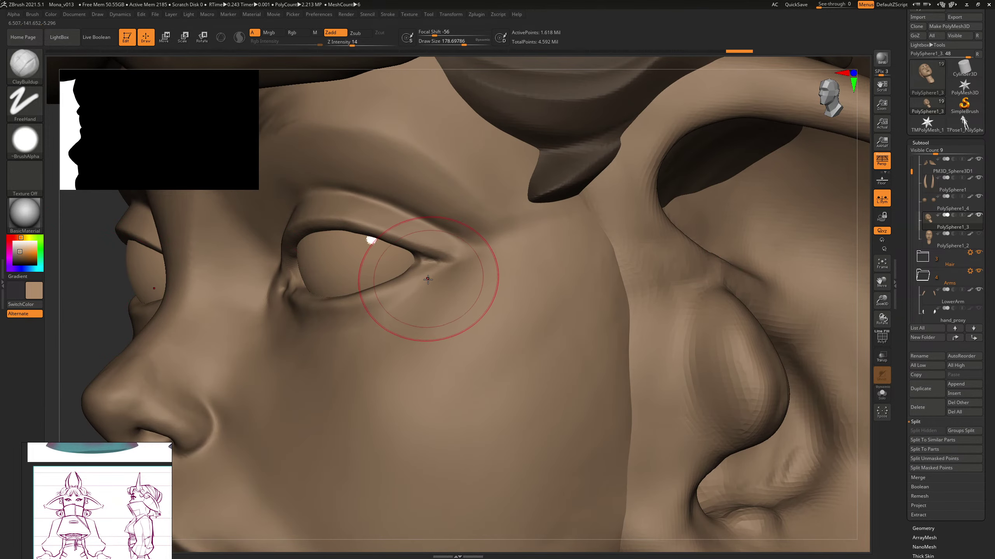
pyautogui.press('b')
pyautogui.press('c')
pyautogui.press('b')
pyautogui.press('s')
pyautogui.moveTo(429, 259); pyautogui.dragTo(416, 259)
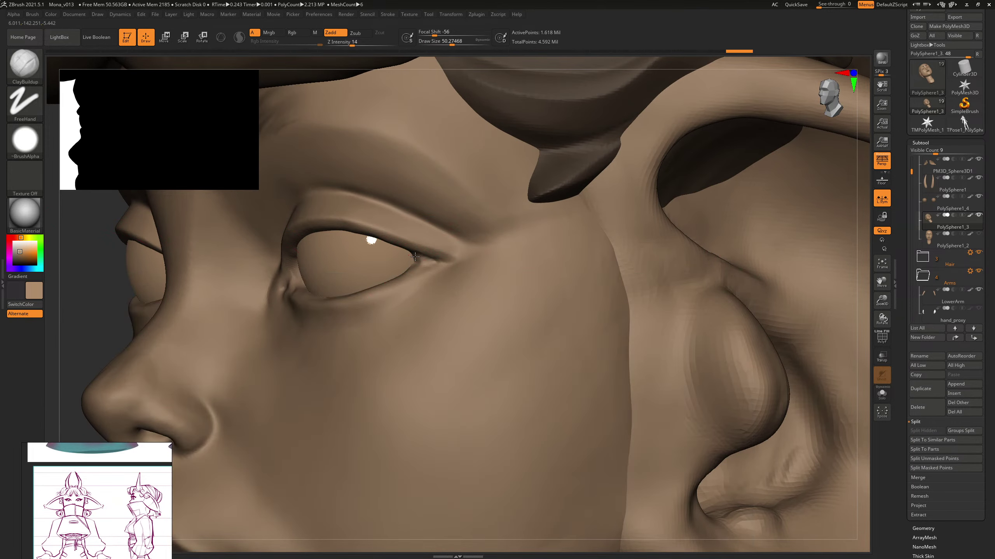
# Step: Carve the outer eye corner crease with DamStandard at draw sizes of about 50 and 69, and smooth it
pyautogui.press('b')
pyautogui.press('d')
pyautogui.press('s')
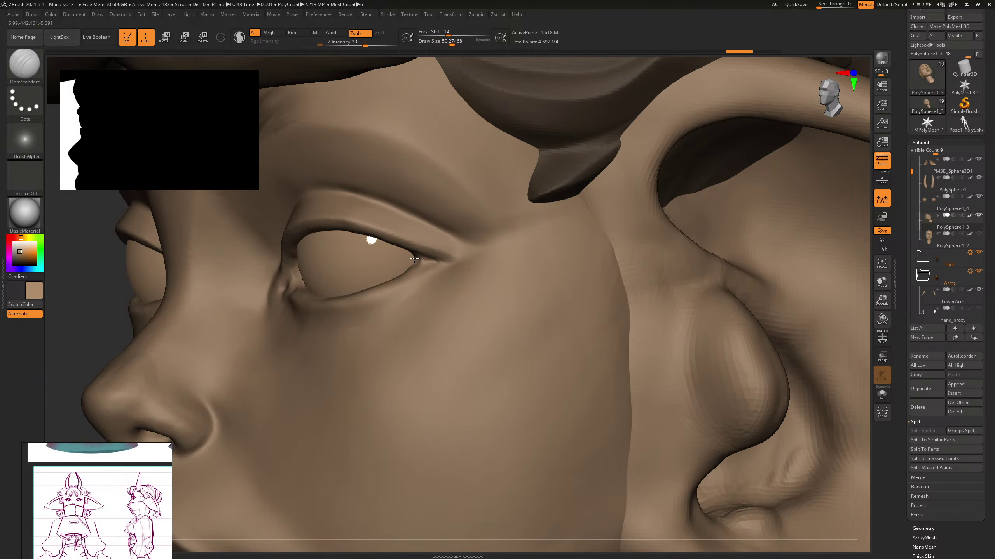
pyautogui.moveTo(433, 262); pyautogui.dragTo(410, 258)
pyautogui.press('s')
pyautogui.moveTo(419, 262); pyautogui.dragTo(413, 263)
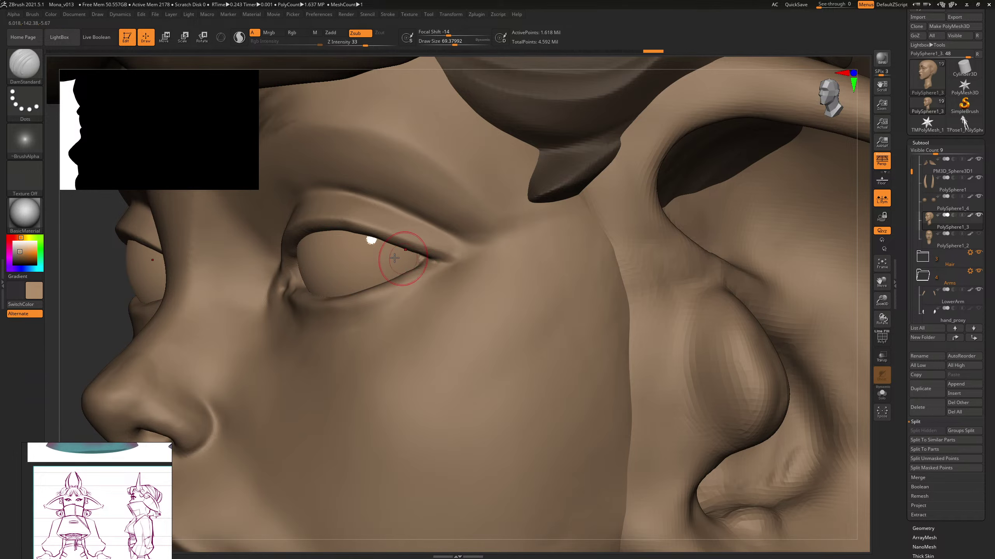
pyautogui.moveTo(87, 344); pyautogui.dragTo(149, 332)
pyautogui.moveTo(718, 106)
pyautogui.mouseDown()
pyautogui.moveTo(745, 100)
pyautogui.moveTo(736, 118)
pyautogui.mouseUp()
pyautogui.keyDown('shift'); pyautogui.moveTo(422, 276); pyautogui.dragTo(426, 270); pyautogui.keyUp('shift')
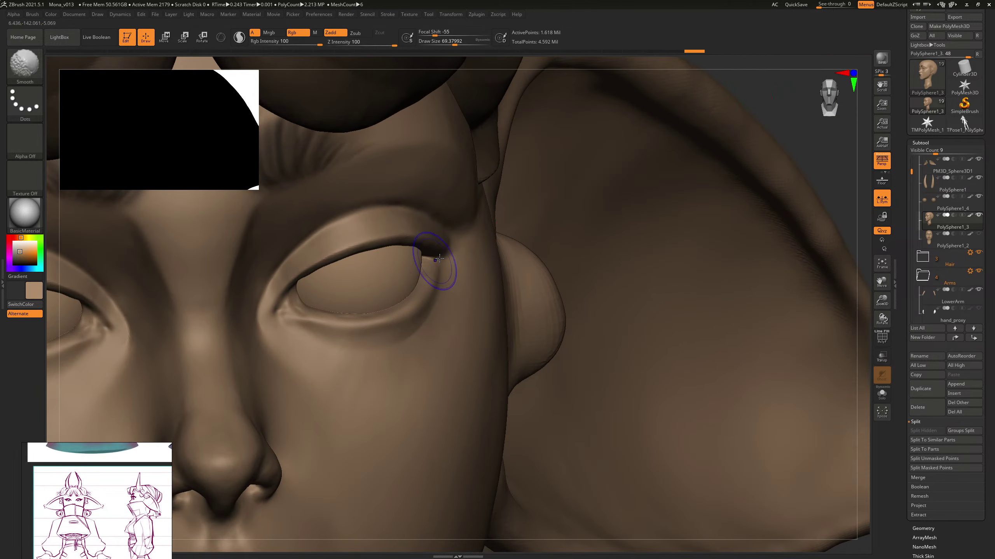
# Step: Adjust the eye area with the Move brush, working from the side profile of the head
pyautogui.moveTo(798, 99); pyautogui.dragTo(614, 293)
pyautogui.moveTo(736, 348); pyautogui.dragTo(565, 224)
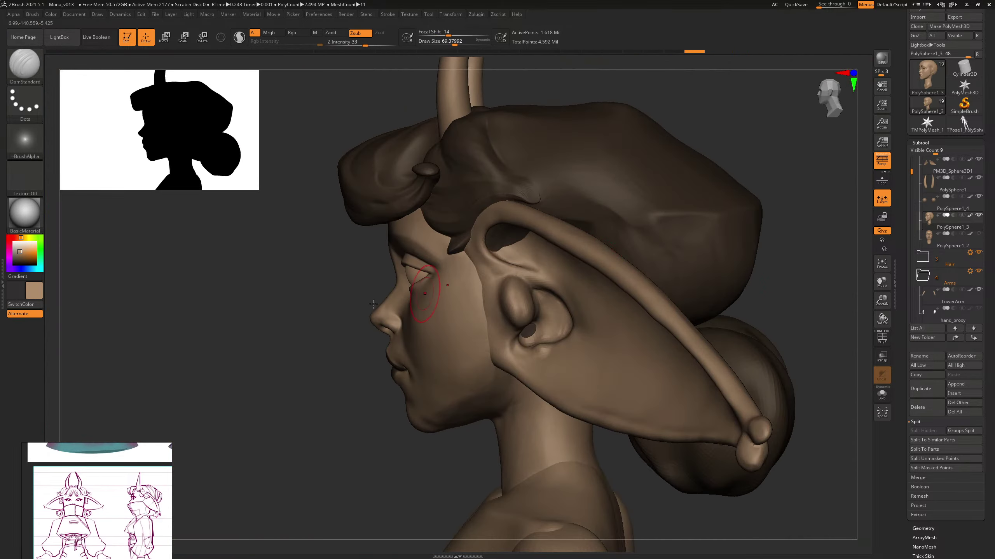
pyautogui.moveTo(317, 287)
pyautogui.keyDown('alt'); pyautogui.mouseDown()
pyautogui.moveTo(294, 314)
pyautogui.moveTo(260, 290)
pyautogui.moveTo(282, 297)
pyautogui.mouseUp(); pyautogui.keyUp('alt')
pyautogui.press('b')
pyautogui.press('m')
pyautogui.press('v')
pyautogui.press('s')
pyautogui.moveTo(352, 322); pyautogui.dragTo(339, 300)
pyautogui.press('s')
pyautogui.moveTo(191, 291)
pyautogui.mouseDown()
pyautogui.moveTo(549, 227)
pyautogui.moveTo(648, 194)
pyautogui.moveTo(372, 306)
pyautogui.moveTo(346, 283)
pyautogui.mouseUp()
# Step: Carve the upper eyelid edge near the inner eye corner with DamStandard at a draw size of about 69
pyautogui.press('b')
pyautogui.press('d')
pyautogui.press('s')
pyautogui.press('s')
pyautogui.moveTo(346, 270); pyautogui.dragTo(336, 286)
pyautogui.press('s')
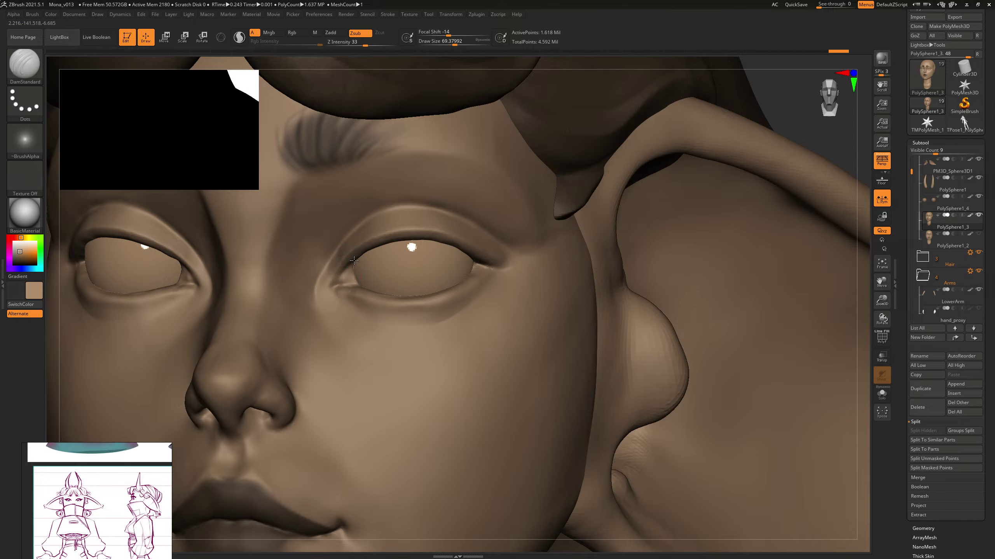
# Step: Thicken the lower eyelid rim and the area beneath it with ClayBuildup at draw sizes of about 27 and 90
pyautogui.moveTo(781, 107)
pyautogui.mouseDown()
pyautogui.moveTo(773, 132)
pyautogui.moveTo(640, 138)
pyautogui.moveTo(785, 108)
pyautogui.mouseUp()
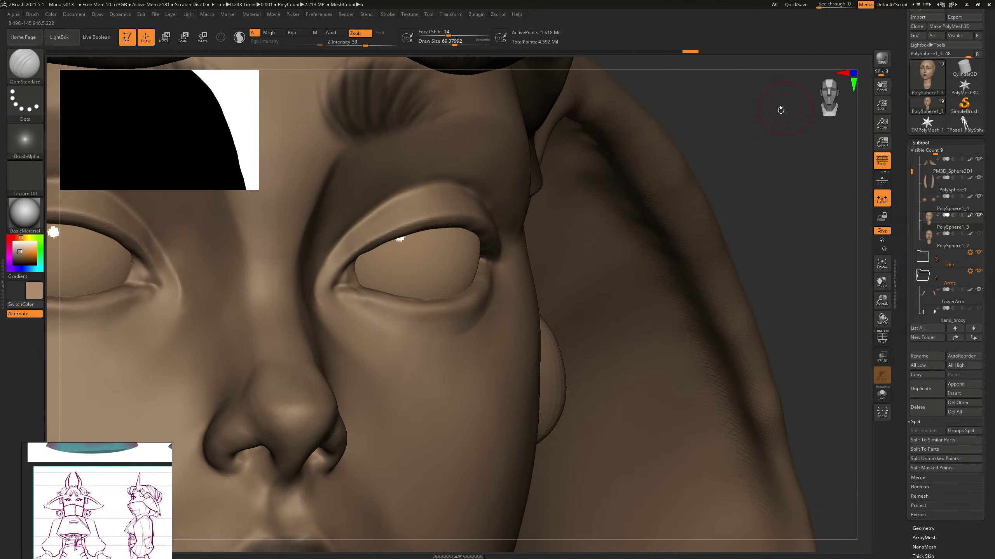
pyautogui.press('b')
pyautogui.press('c')
pyautogui.press('b')
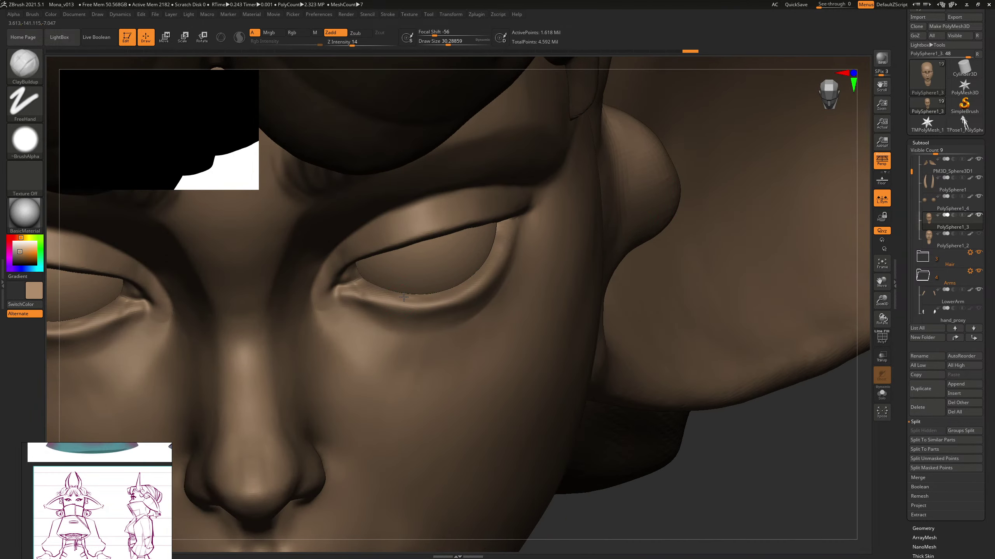
pyautogui.press('shift')
pyautogui.moveTo(749, 451)
pyautogui.mouseDown()
pyautogui.moveTo(761, 382)
pyautogui.moveTo(795, 332)
pyautogui.moveTo(783, 333)
pyautogui.mouseUp()
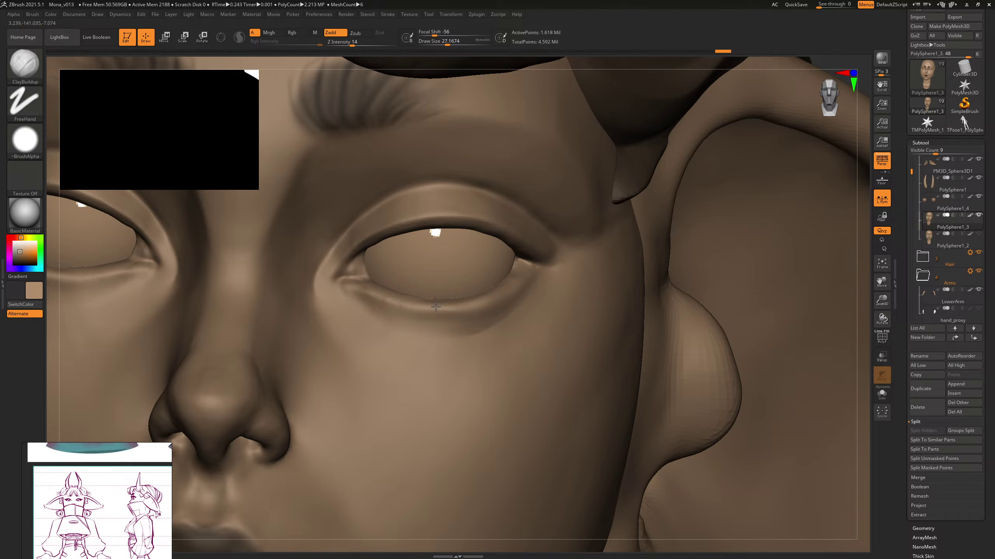
pyautogui.moveTo(450, 310); pyautogui.dragTo(432, 312)
pyautogui.press(']')
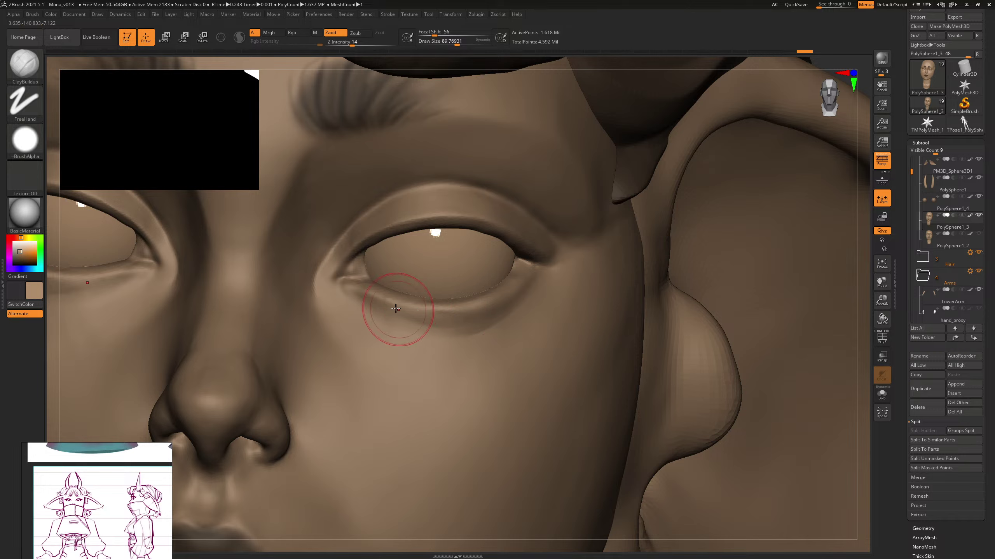
pyautogui.moveTo(439, 312)
pyautogui.mouseDown()
pyautogui.moveTo(455, 314)
pyautogui.moveTo(378, 311)
pyautogui.mouseUp()
# Step: Reshape the outer part of the lower eyelid with the Move brush at draw sizes of about 90 and 172
pyautogui.moveTo(830, 266); pyautogui.dragTo(753, 222, button='right')
pyautogui.press('b')
pyautogui.press('m')
pyautogui.press('v')
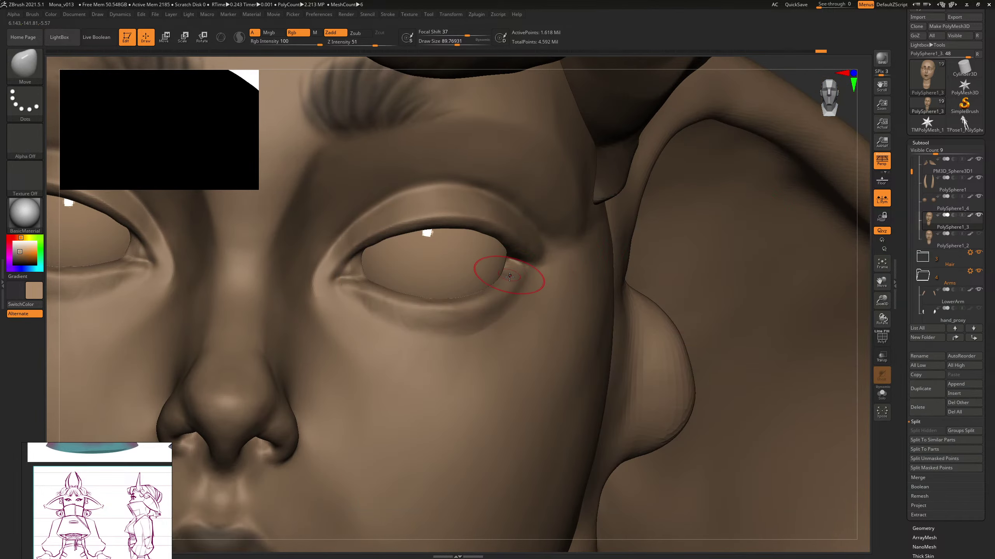
pyautogui.moveTo(522, 286); pyautogui.dragTo(526, 280)
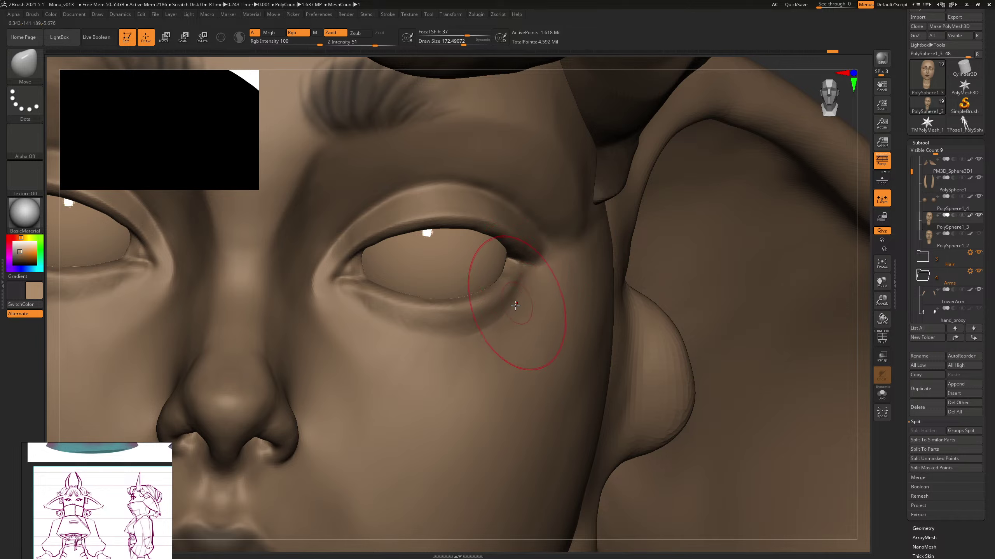
pyautogui.moveTo(504, 317); pyautogui.dragTo(494, 326)
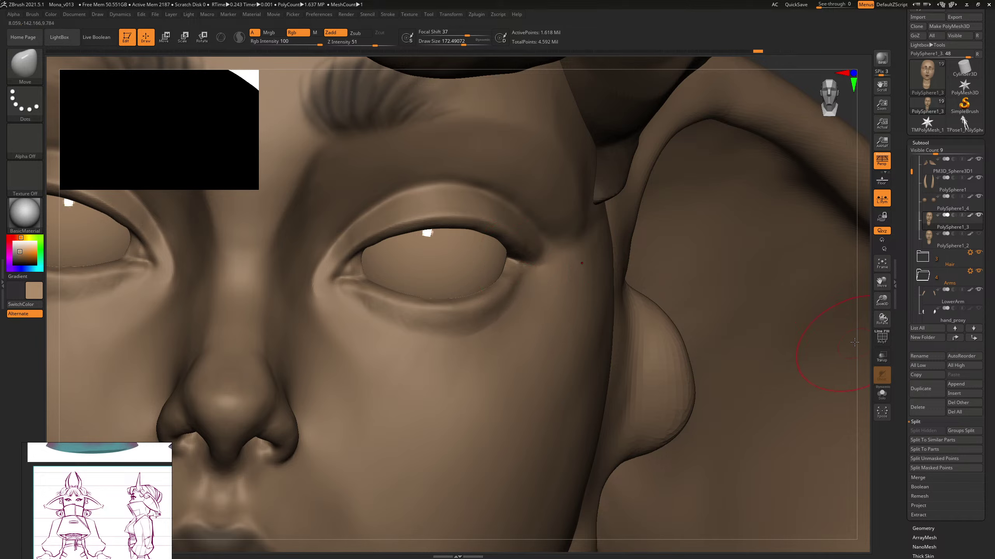
# Step: Fine-tune the outer eye corner against the eyeball with the Move brush at a draw size of about 69
pyautogui.press('[')
pyautogui.press('[')
pyautogui.moveTo(864, 294); pyautogui.dragTo(829, 286)
pyautogui.press('[')
pyautogui.moveTo(513, 268); pyautogui.dragTo(501, 273)
pyautogui.moveTo(125, 309); pyautogui.dragTo(115, 309, button='right')
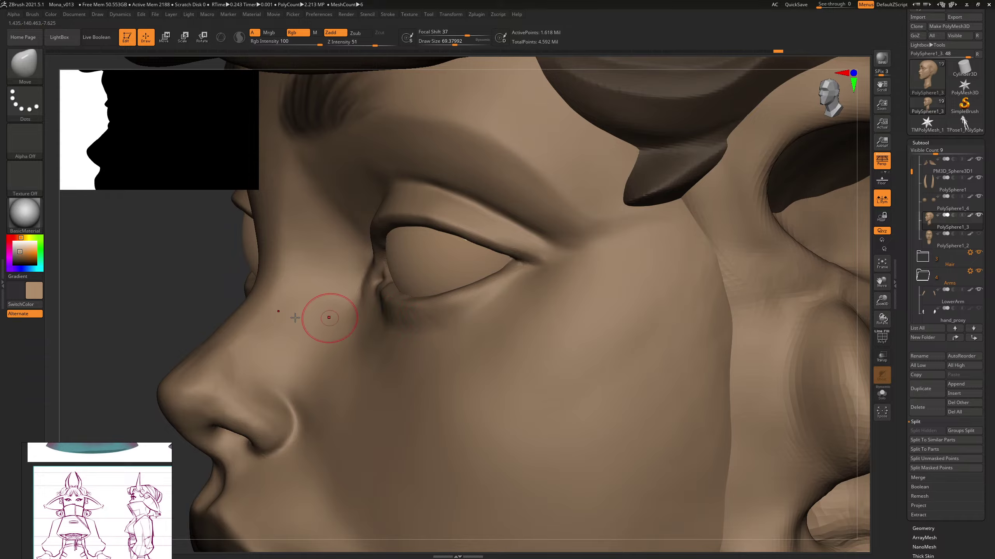
pyautogui.moveTo(295, 318); pyautogui.dragTo(255, 289, button='right')
# Step: Build up the inner eye corner with the ClayBuildup brush at a draw size of about 30
pyautogui.moveTo(784, 87); pyautogui.dragTo(781, 103, button='right')
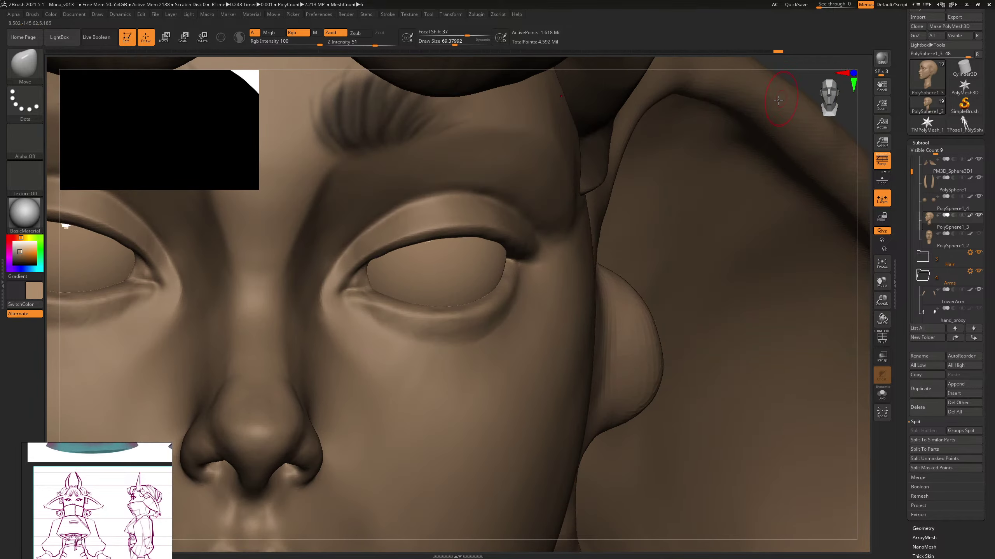
pyautogui.press('b')
pyautogui.press('c')
pyautogui.press('b')
pyautogui.press('s')
pyautogui.moveTo(346, 304); pyautogui.dragTo(338, 302)
pyautogui.press('s')
pyautogui.moveTo(346, 298); pyautogui.dragTo(348, 298)
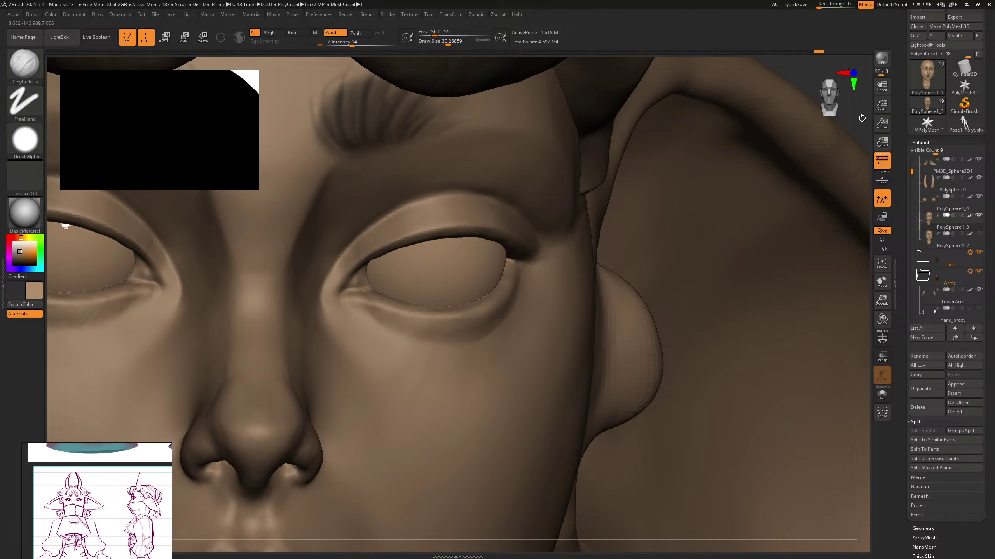
# Step: Carve the crease at the inner eye corner with the DamStandard brush at draw sizes of about 50 and 55
pyautogui.moveTo(862, 118); pyautogui.dragTo(848, 118)
pyautogui.press('b')
pyautogui.press('d')
pyautogui.press('s')
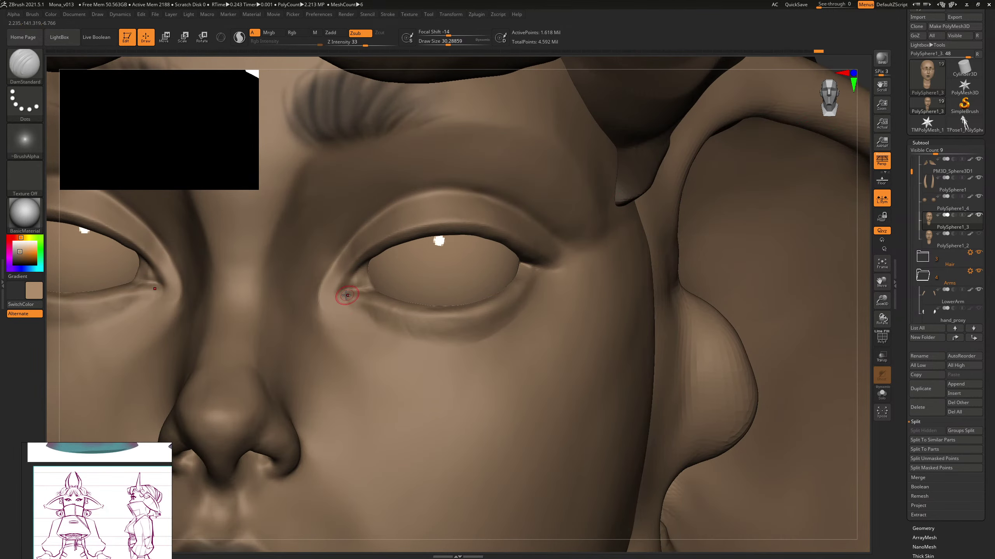
pyautogui.moveTo(346, 295); pyautogui.dragTo(347, 294)
pyautogui.press('s')
pyautogui.moveTo(347, 295); pyautogui.dragTo(353, 294)
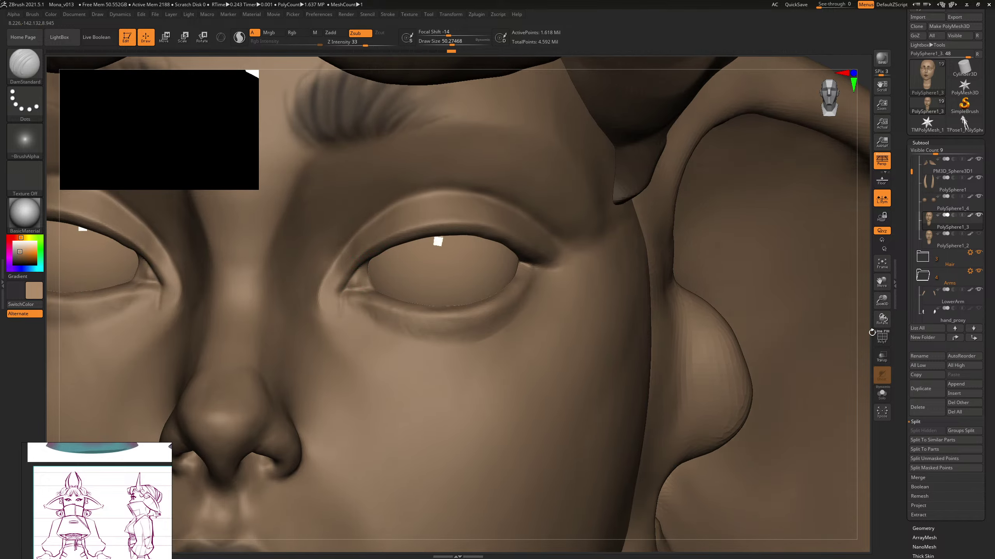
pyautogui.moveTo(867, 330); pyautogui.dragTo(897, 341)
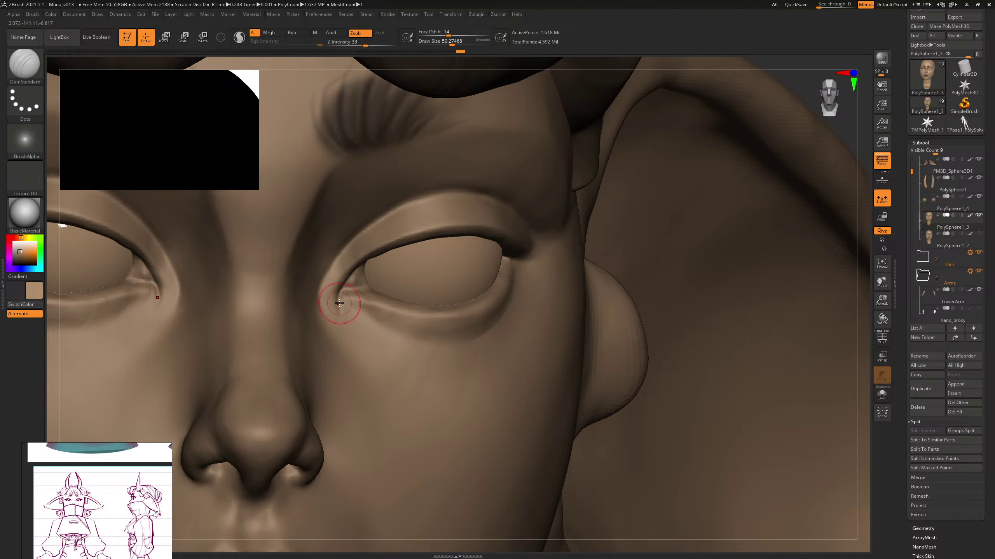
pyautogui.moveTo(340, 303); pyautogui.dragTo(338, 310)
pyautogui.moveTo(350, 273); pyautogui.dragTo(340, 310)
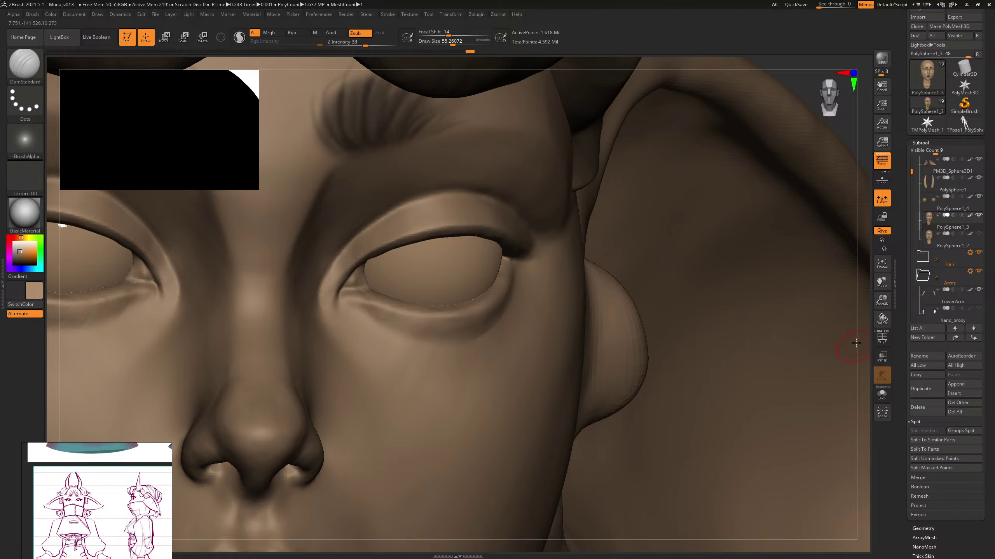
pyautogui.moveTo(859, 343)
pyautogui.mouseDown()
pyautogui.moveTo(862, 326)
pyautogui.moveTo(719, 144)
pyautogui.moveTo(770, 182)
pyautogui.moveTo(752, 169)
pyautogui.mouseUp()
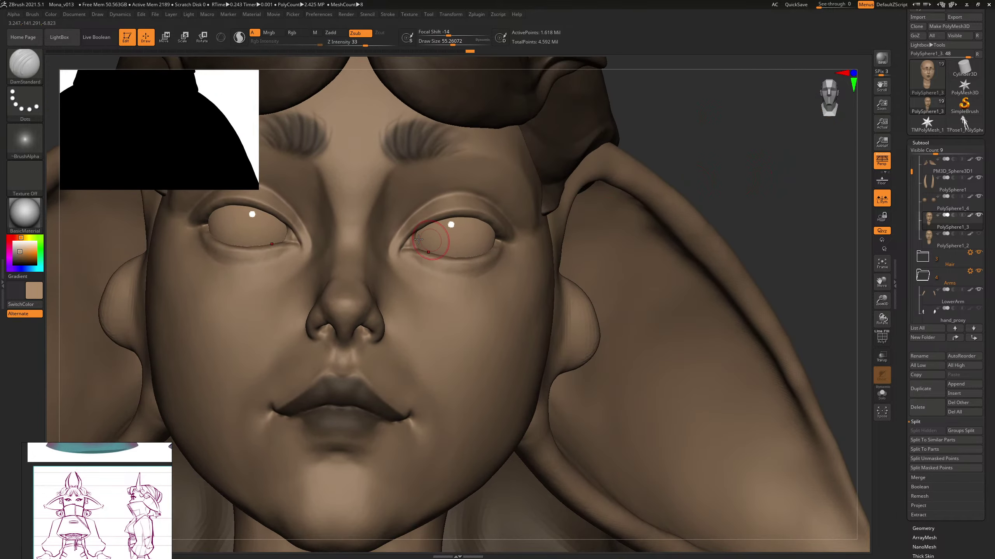
# Step: Switch to the Move brush and reduce its draw size to about 34
pyautogui.press('[')
pyautogui.moveTo(642, 151); pyautogui.dragTo(695, 132)
pyautogui.press('b')
pyautogui.press('m')
pyautogui.press('v')
pyautogui.press('[')
pyautogui.press('[')
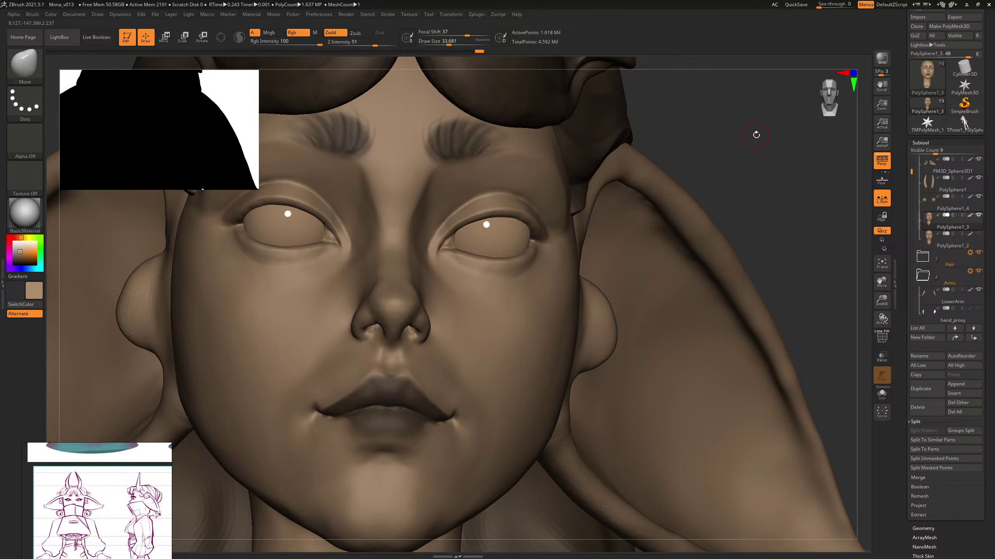
pyautogui.moveTo(753, 135); pyautogui.dragTo(588, 119)
pyautogui.moveTo(670, 153)
pyautogui.mouseDown()
pyautogui.moveTo(719, 164)
pyautogui.moveTo(726, 133)
pyautogui.mouseUp()
# Step: Try to nudge the eyelid with the Move brush at a draw size of about 73, and undo the stroke
pyautogui.press('b')
pyautogui.press('m')
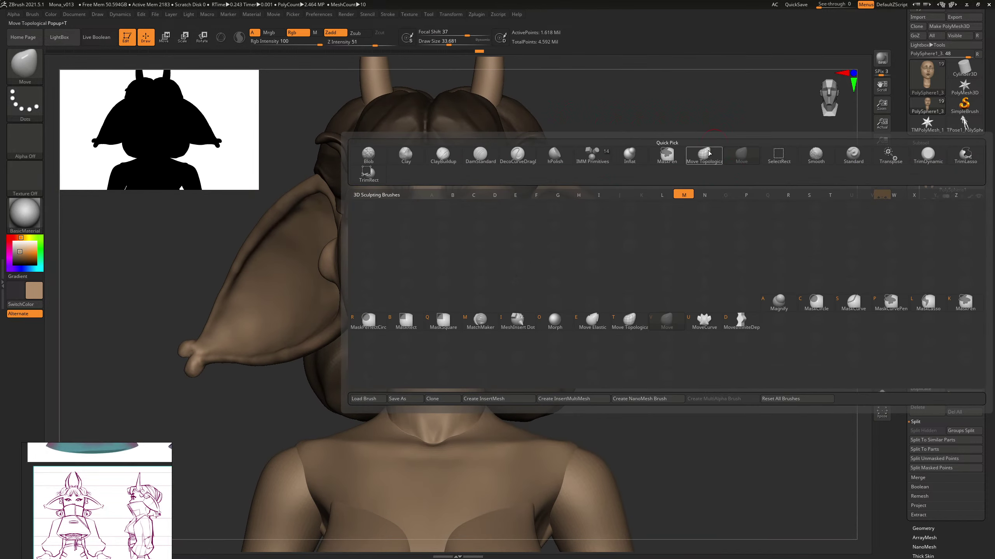
pyautogui.press('v')
pyautogui.press('s')
pyautogui.moveTo(482, 218)
pyautogui.mouseDown()
pyautogui.moveTo(490, 219)
pyautogui.moveTo(471, 223)
pyautogui.mouseUp()
pyautogui.press('s')
pyautogui.moveTo(477, 223); pyautogui.dragTo(479, 227)
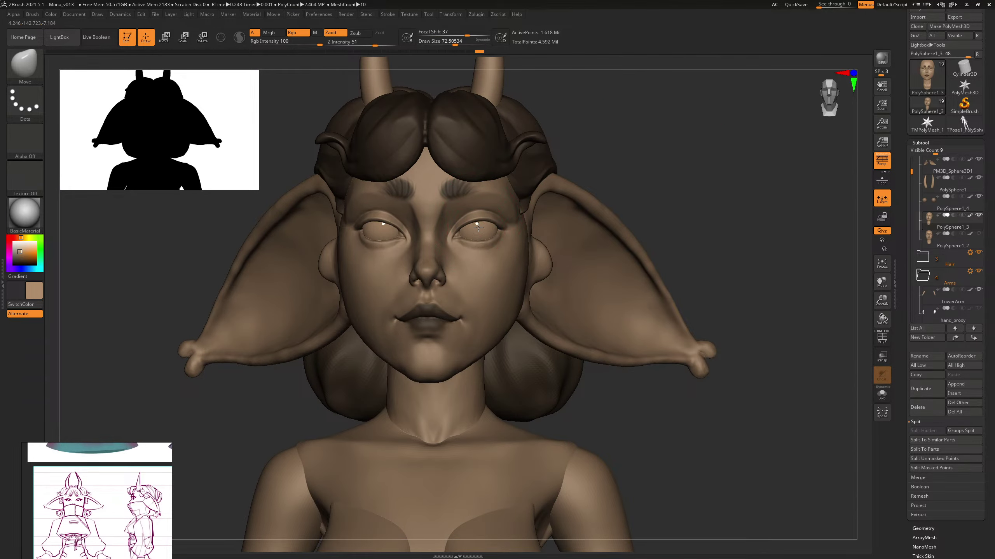
pyautogui.hotkey('ctrl', 'z')
# Step: Nudge the inner eye corner slightly with the Move brush at a draw size of about 63
pyautogui.moveTo(657, 149)
pyautogui.mouseDown()
pyautogui.moveTo(719, 151)
pyautogui.moveTo(678, 155)
pyautogui.mouseUp()
pyautogui.moveTo(637, 117); pyautogui.dragTo(677, 113)
pyautogui.press('s')
pyautogui.press('s')
pyautogui.moveTo(455, 234); pyautogui.dragTo(453, 234)
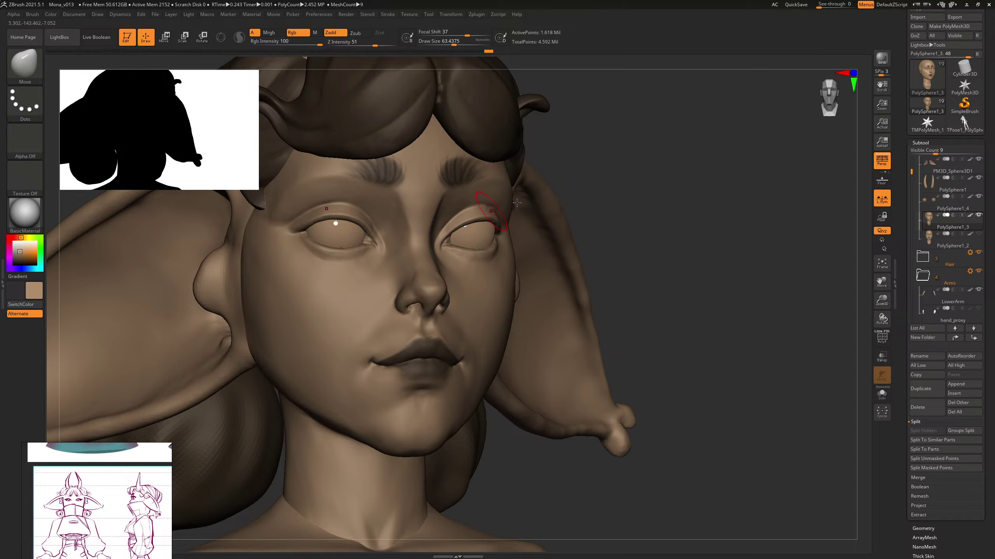
# Step: Examine the reshaped eyes and face in relation to the full figure from the front and from a turned angle
pyautogui.moveTo(720, 158); pyautogui.dragTo(551, 169)
pyautogui.moveTo(644, 214); pyautogui.dragTo(638, 211)
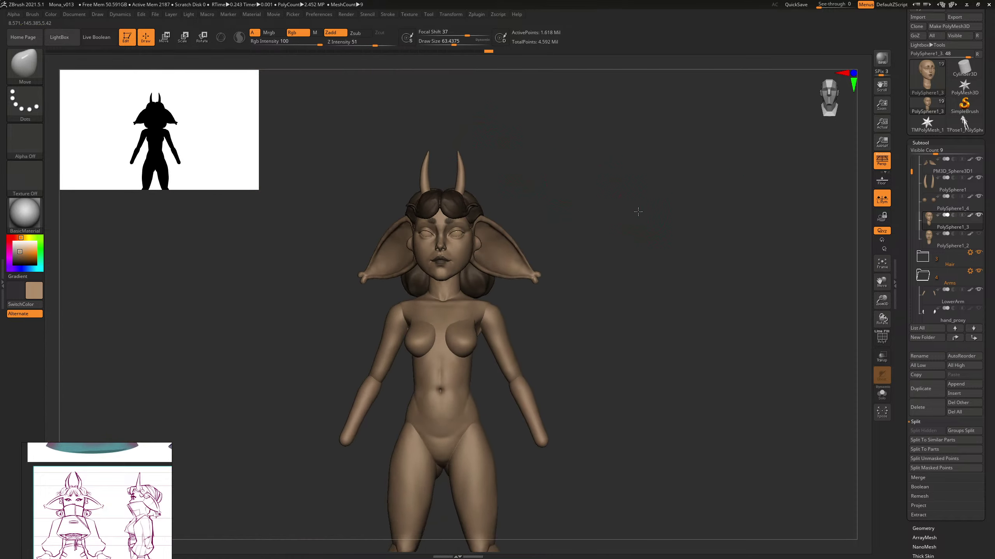
pyautogui.moveTo(638, 212)
pyautogui.mouseDown(button='right')
pyautogui.moveTo(724, 200)
pyautogui.moveTo(659, 177)
pyautogui.mouseUp(button='right')
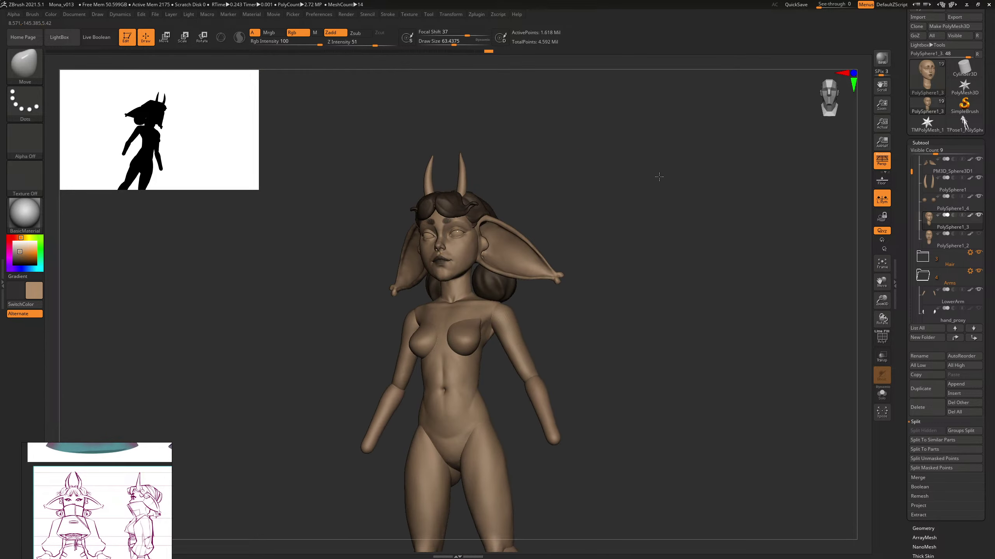
pyautogui.keyDown('shift'); pyautogui.moveTo(658, 177); pyautogui.dragTo(744, 240); pyautogui.keyUp('shift')
pyautogui.moveTo(764, 231); pyautogui.dragTo(738, 216)
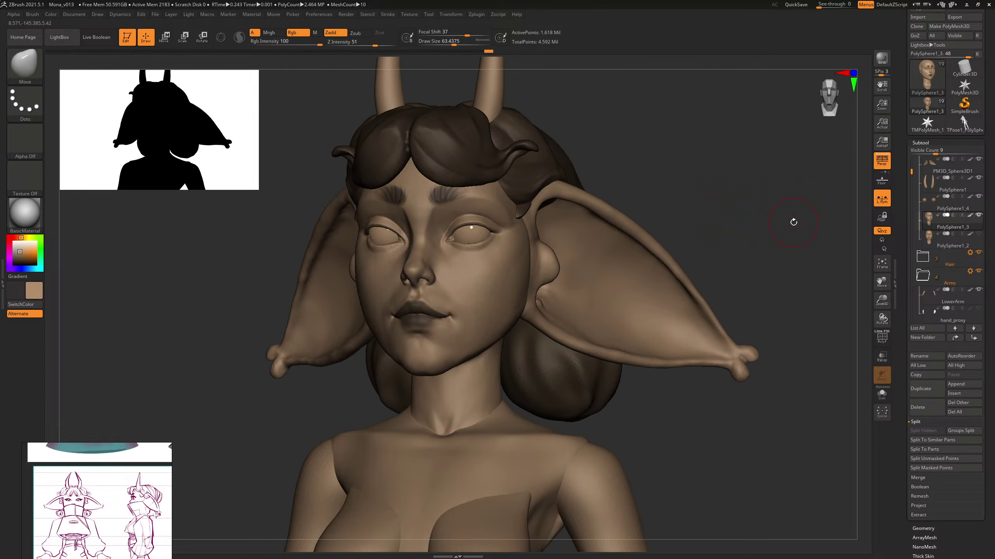
# Step: Compare the eyes of the PolySphere1_2 and PolySphere1_3 head versions from three-quarter and front angles
pyautogui.click(934, 235)
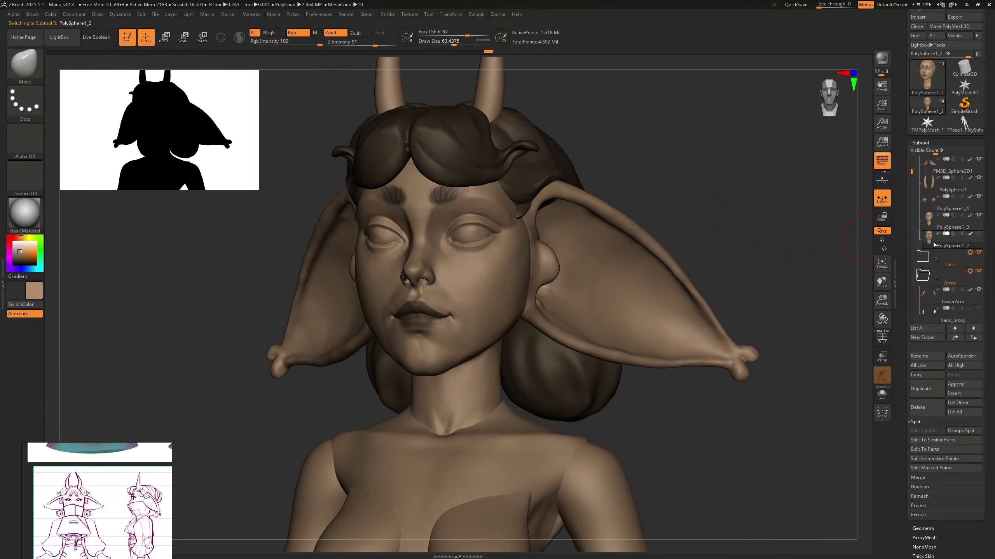
pyautogui.click(931, 229)
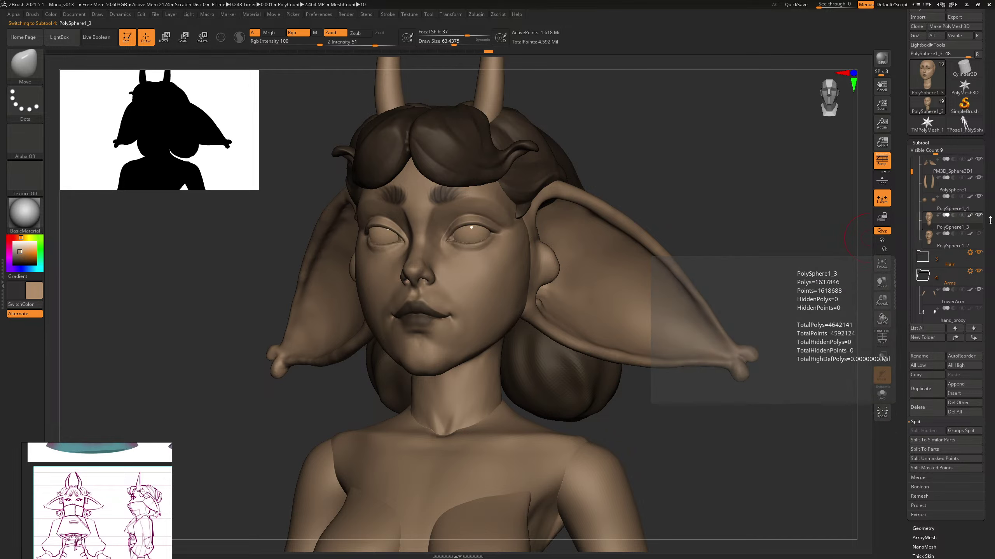
pyautogui.moveTo(934, 230)
pyautogui.moveTo(801, 224); pyautogui.dragTo(847, 227)
pyautogui.click(933, 237)
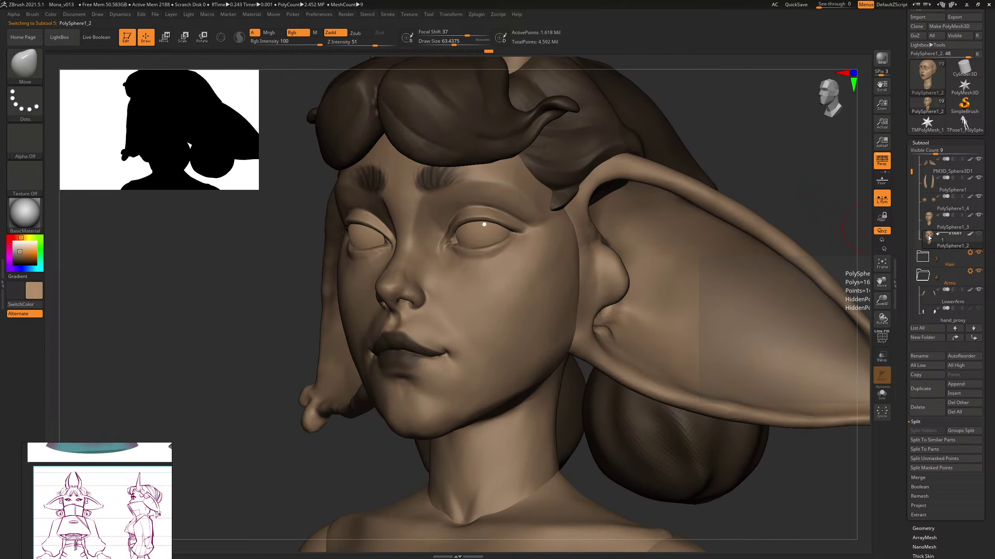
pyautogui.click(932, 229)
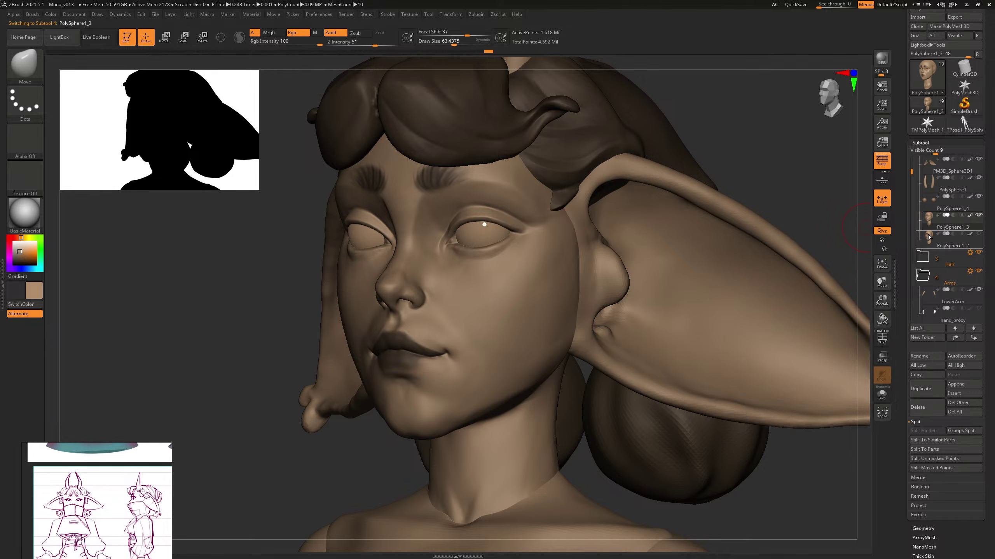
pyautogui.click(928, 235)
pyautogui.click(929, 226)
pyautogui.keyDown('shift'); pyautogui.moveTo(813, 184); pyautogui.dragTo(832, 186); pyautogui.keyUp('shift')
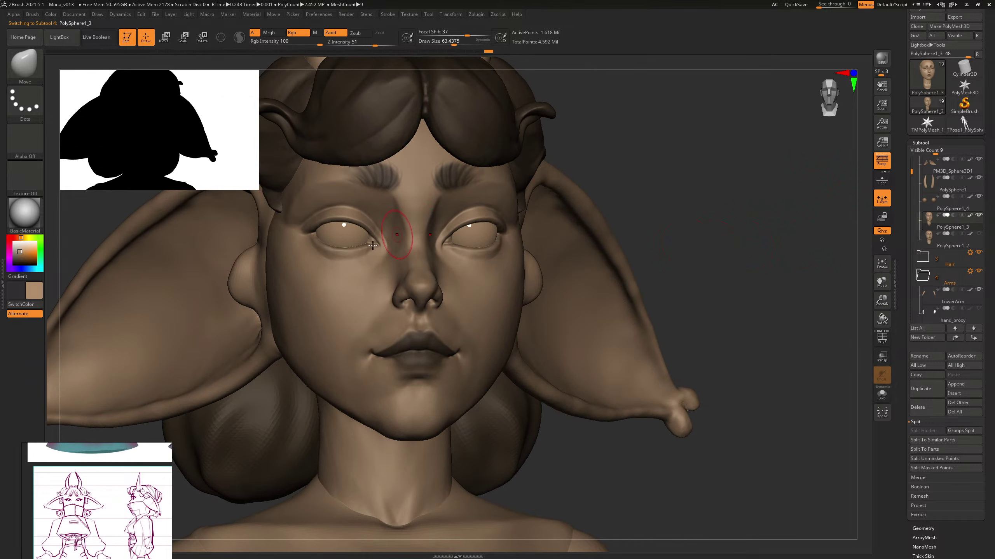
pyautogui.click(933, 239)
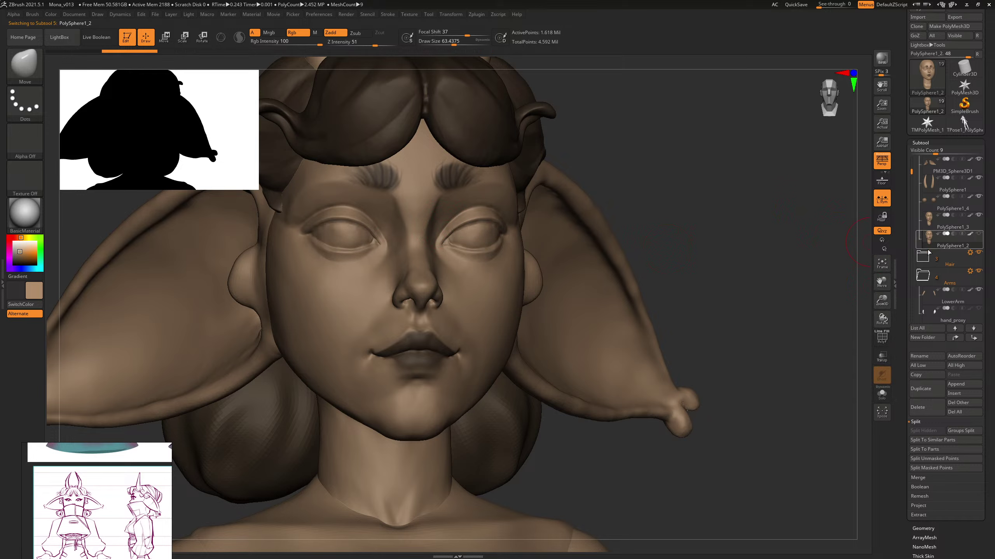
# Step: Delete the PolySphere1_2 subtool and save the project as Mona_v014.ZPR
pyautogui.click(935, 407)
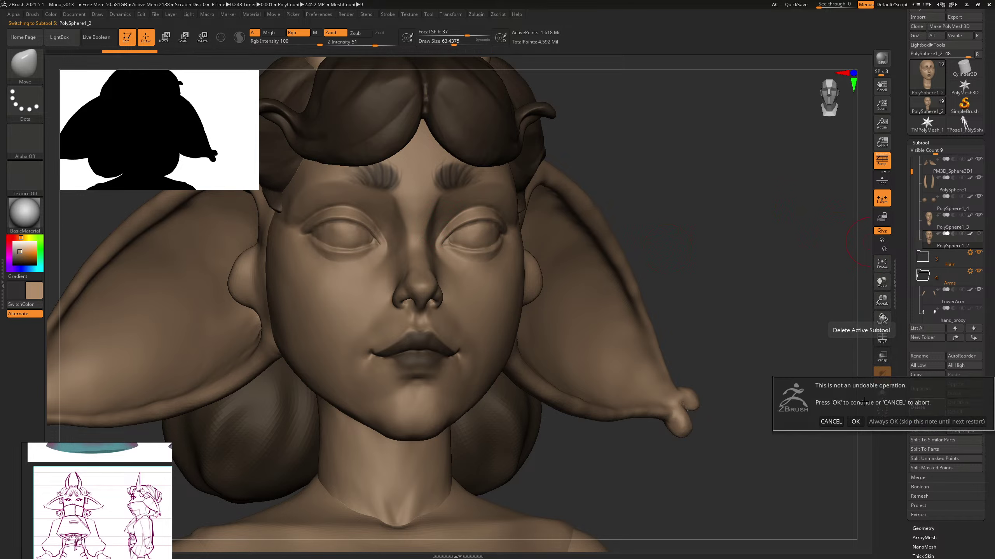
pyautogui.click(854, 422)
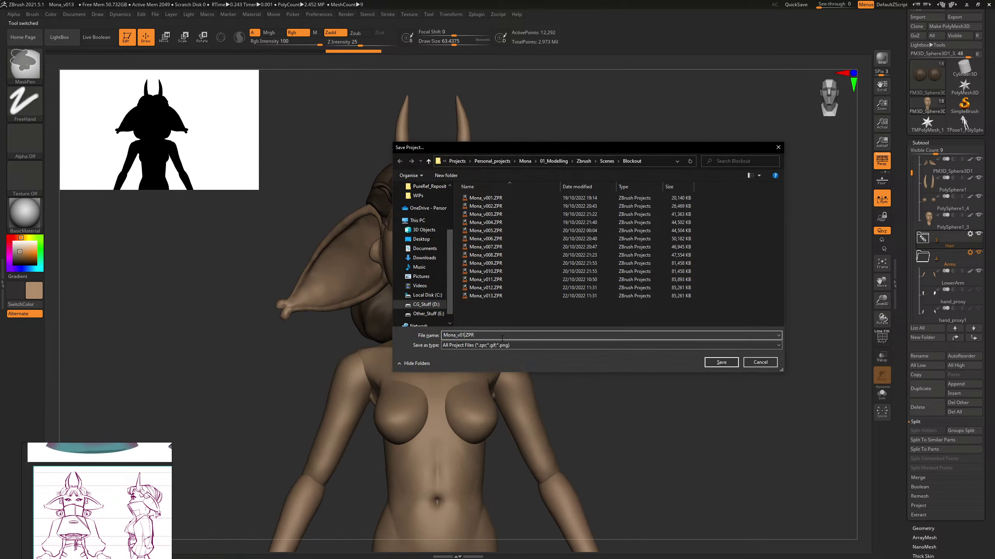
pyautogui.write('4')
pyautogui.press('Return')
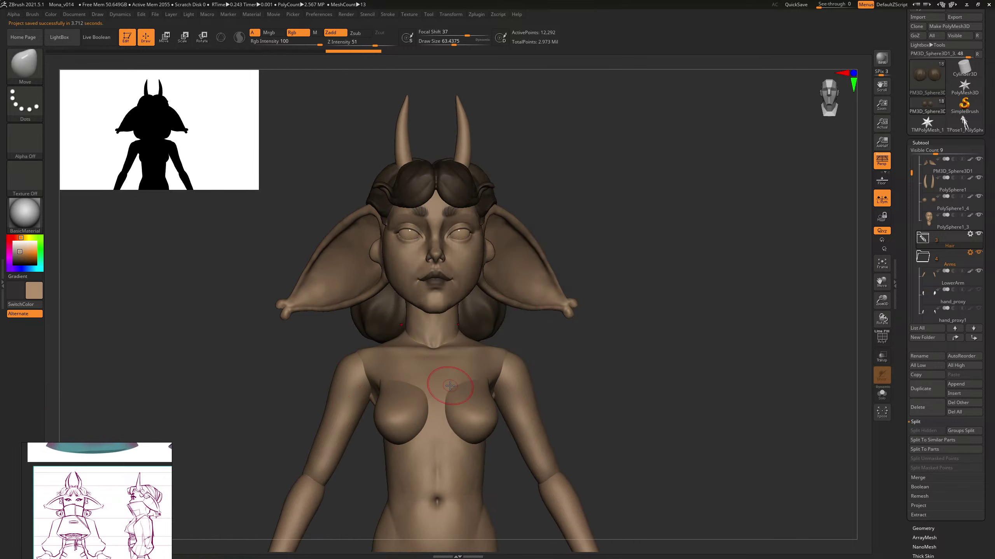
# Step: Move the reference board up beside the model and frame the coloured head concept above the line-art turnaround
pyautogui.moveTo(81, 512)
pyautogui.mouseDown(button='right')
pyautogui.moveTo(191, 279)
pyautogui.moveTo(177, 255)
pyautogui.mouseUp(button='right')
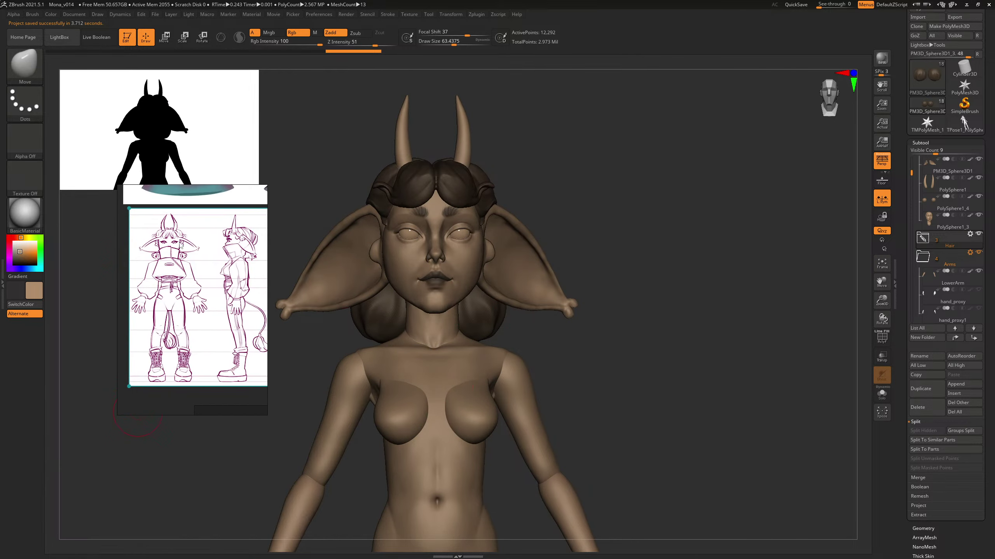
pyautogui.scroll(5, 167, 235)
pyautogui.scroll(-5, 167, 238)
pyautogui.scroll(6, 211, 260)
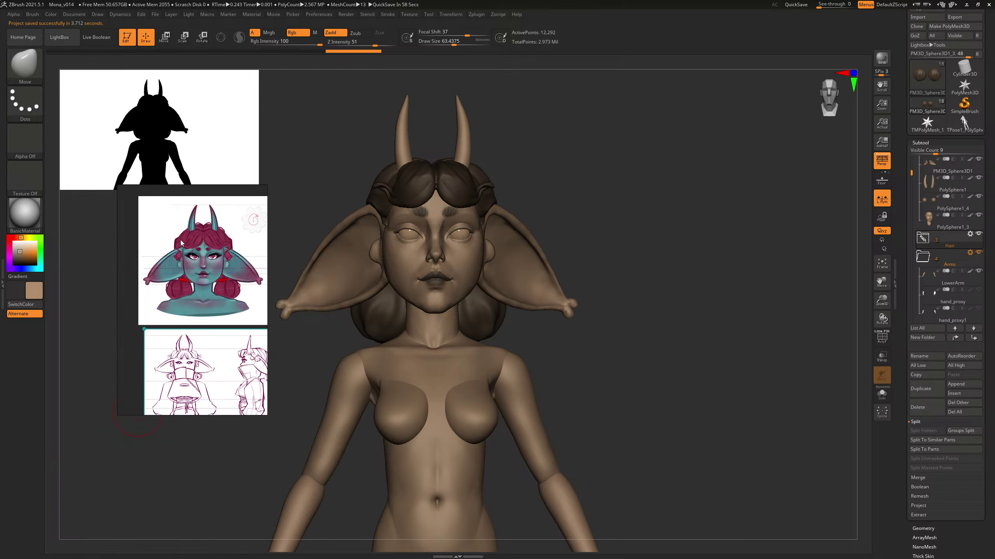
pyautogui.scroll(-6, 212, 260)
# Step: Choose the Standard brush, pick a dark brown colour, enable Mrgb and turn Zadd off
pyautogui.keyDown('alt'); pyautogui.moveTo(599, 173); pyautogui.dragTo(643, 247); pyautogui.keyUp('alt')
pyautogui.moveTo(725, 224); pyautogui.dragTo(634, 242)
pyautogui.moveTo(842, 137); pyautogui.dragTo(738, 170)
pyautogui.press('b')
pyautogui.press('s')
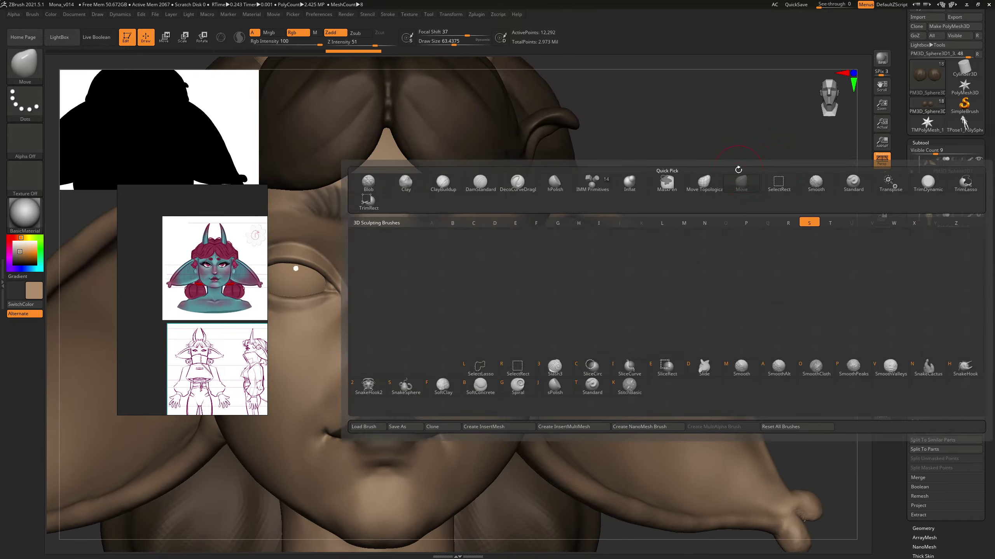
pyautogui.press('t')
pyautogui.moveTo(19, 257); pyautogui.dragTo(15, 261)
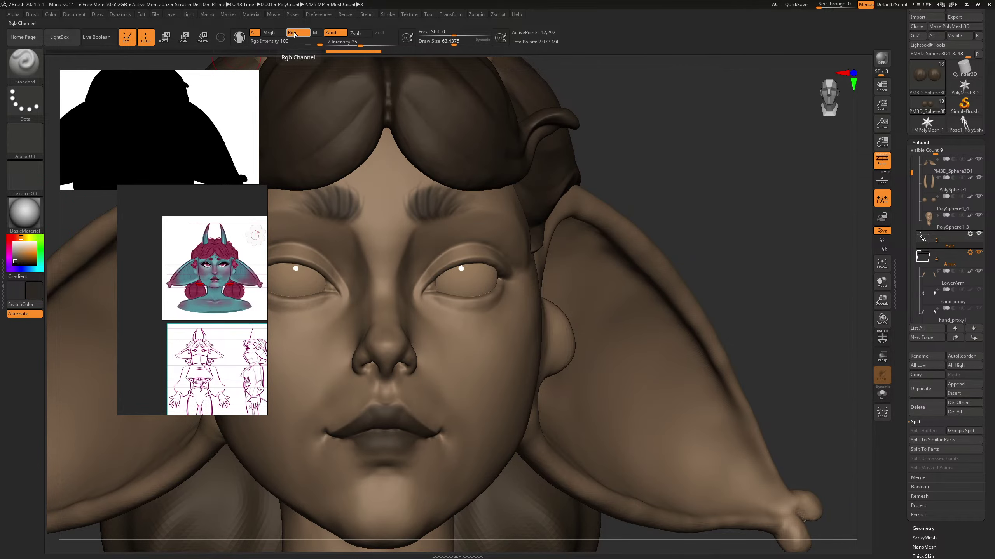
pyautogui.moveTo(686, 128); pyautogui.dragTo(623, 126)
pyautogui.click(340, 35)
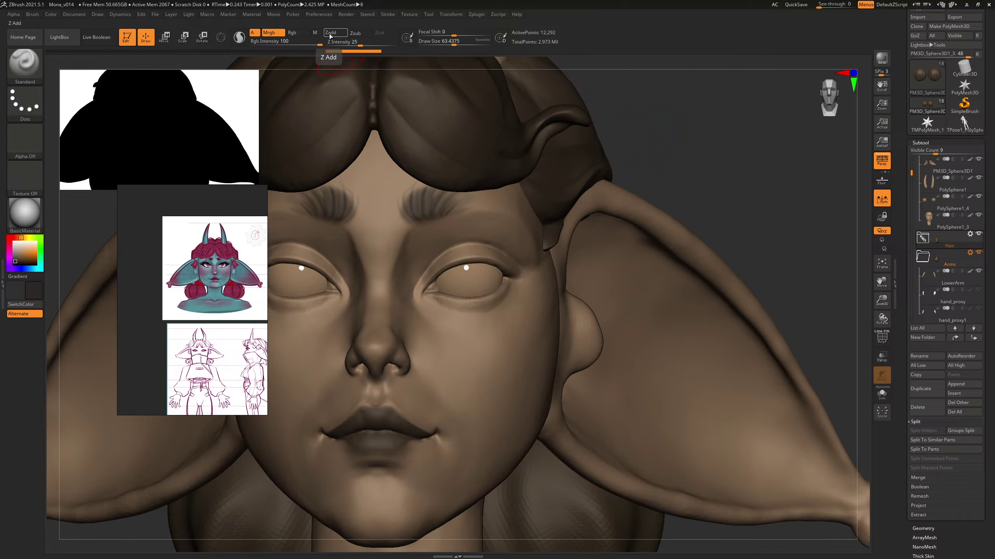
# Step: Switch to the ClayBuildup brush and isolate the eyeball subtool PolySphere1_4 in Solo view
pyautogui.press('b')
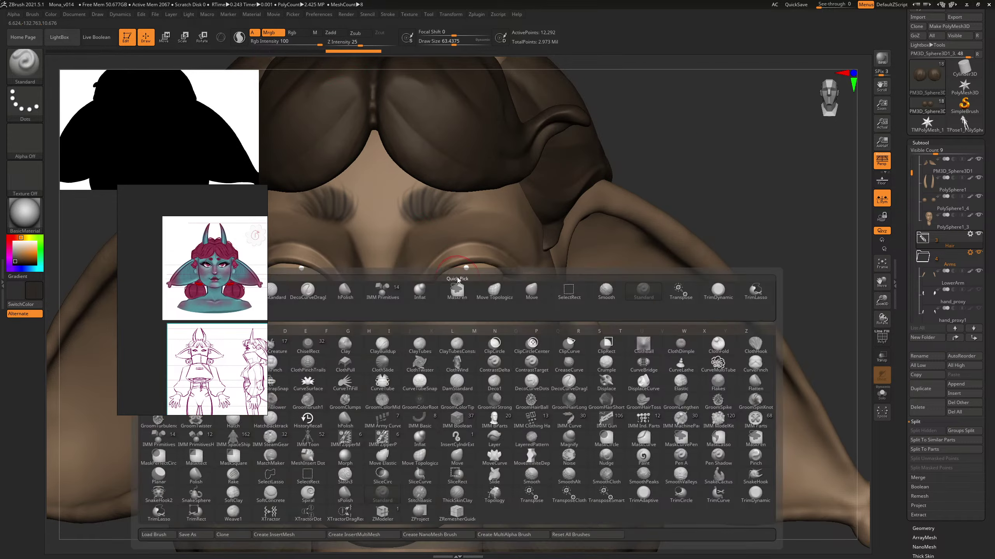
pyautogui.press('c')
pyautogui.press('b')
pyautogui.click(878, 397)
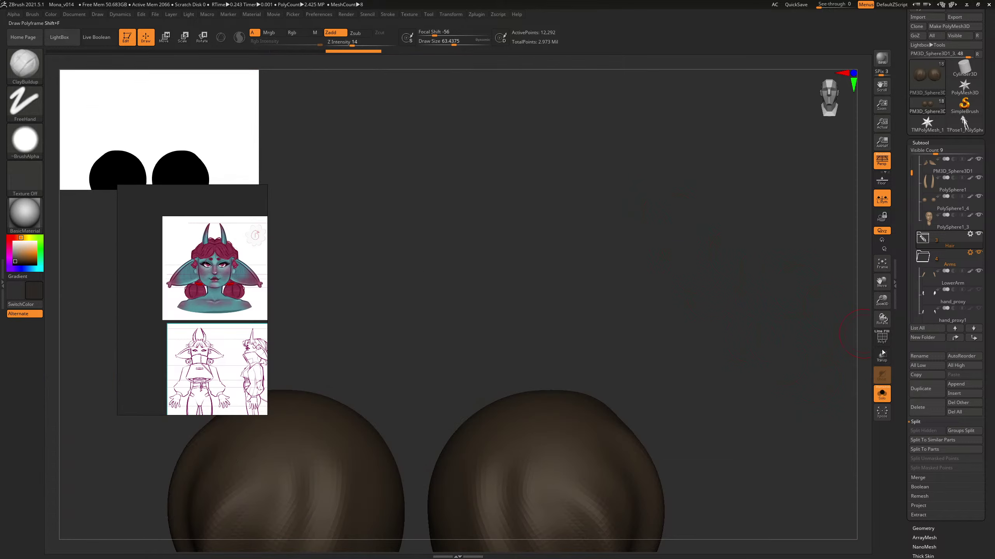
pyautogui.click(882, 394)
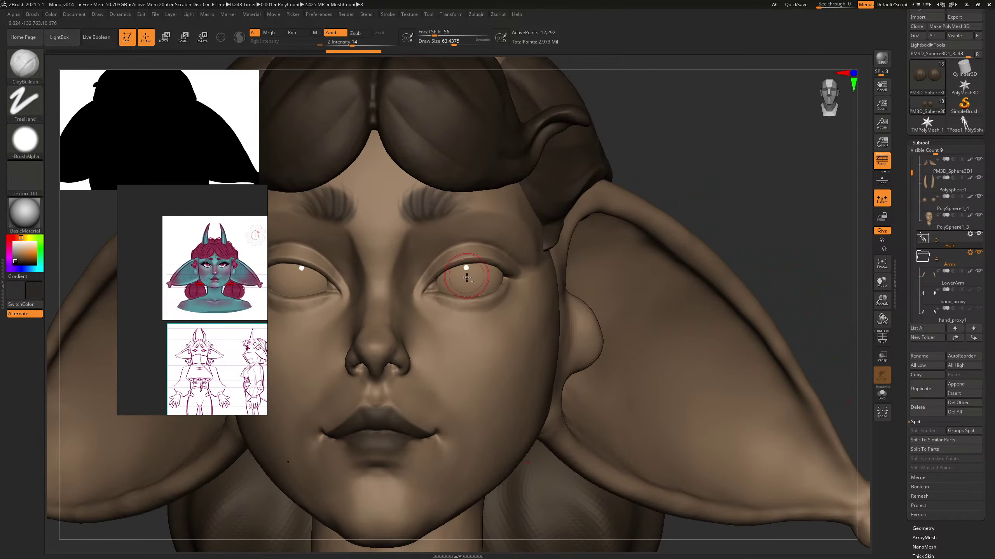
pyautogui.click(882, 393)
pyautogui.hotkey('shift', 'f')
pyautogui.hotkey('shift', 'f')
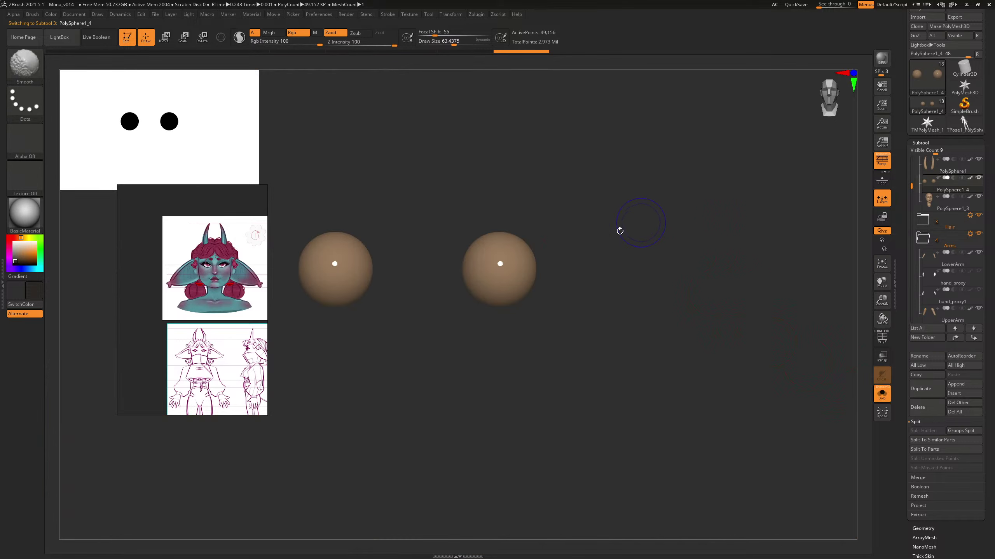
# Step: Build up a rounded cornea bulge on the front of the eyeballs with ClayBuildup, enlarging the draw size to about 83
pyautogui.press('s')
pyautogui.press('s')
pyautogui.moveTo(506, 267); pyautogui.dragTo(505, 267)
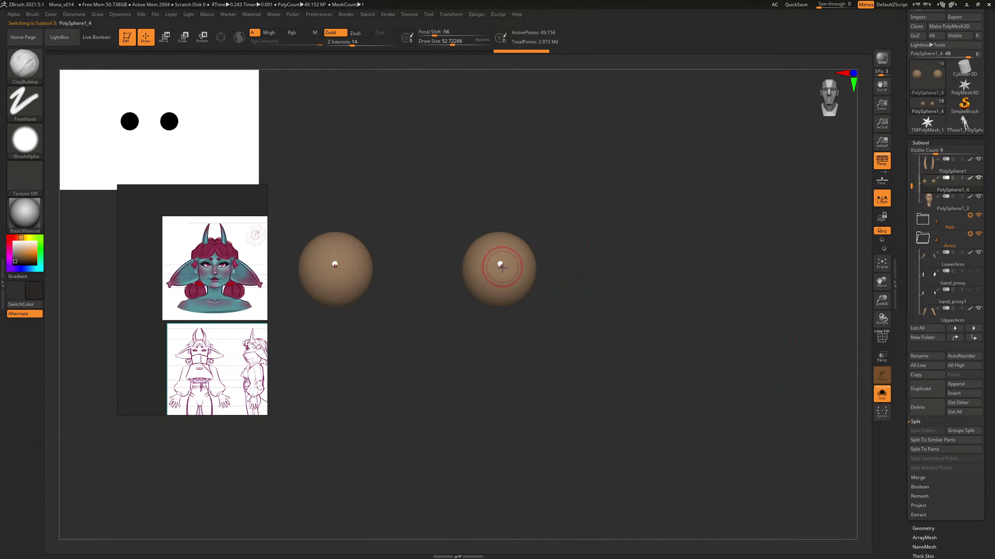
pyautogui.hotkey('shift', 'f')
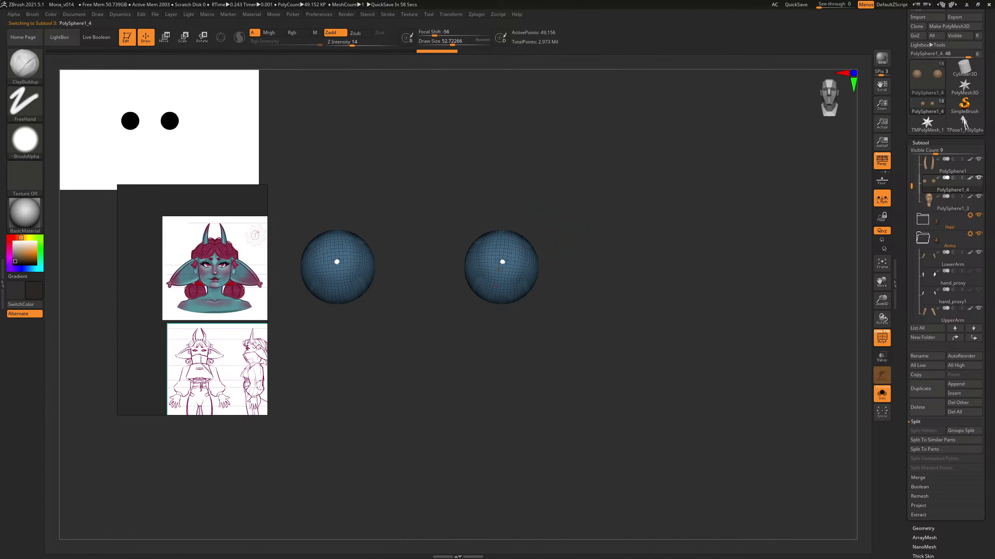
pyautogui.hotkey('shift', 'f')
pyautogui.moveTo(555, 228)
pyautogui.mouseDown()
pyautogui.moveTo(580, 221)
pyautogui.moveTo(555, 229)
pyautogui.mouseUp()
pyautogui.press('s')
pyautogui.moveTo(503, 268); pyautogui.dragTo(507, 266)
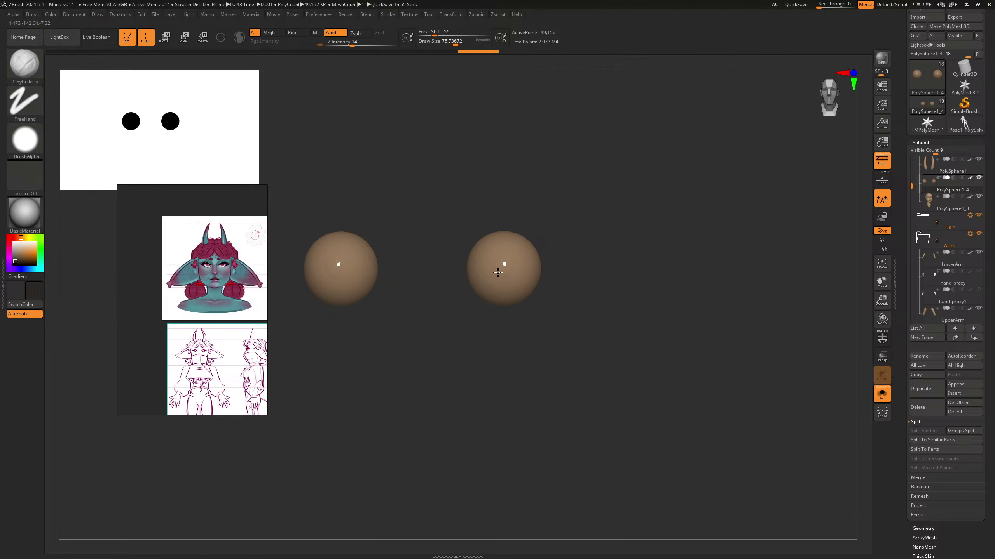
pyautogui.moveTo(500, 272); pyautogui.dragTo(504, 265)
pyautogui.press('s')
pyautogui.moveTo(595, 211); pyautogui.dragTo(581, 243)
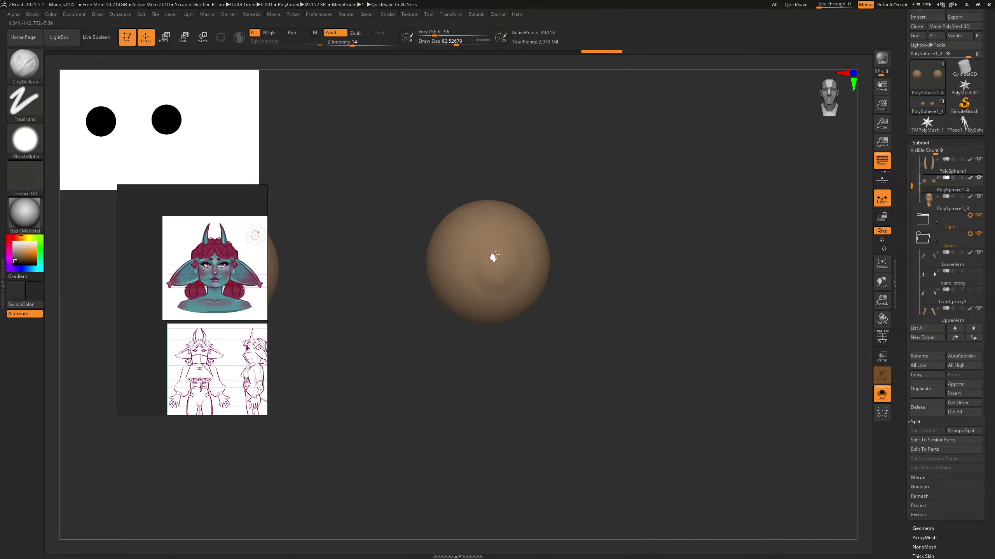
# Step: Subdivide the eyeball mesh once, smooth the cornea bulge and show the whole model again
pyautogui.hotkey('ctrl', 'd')
pyautogui.hotkey('shift', 'f')
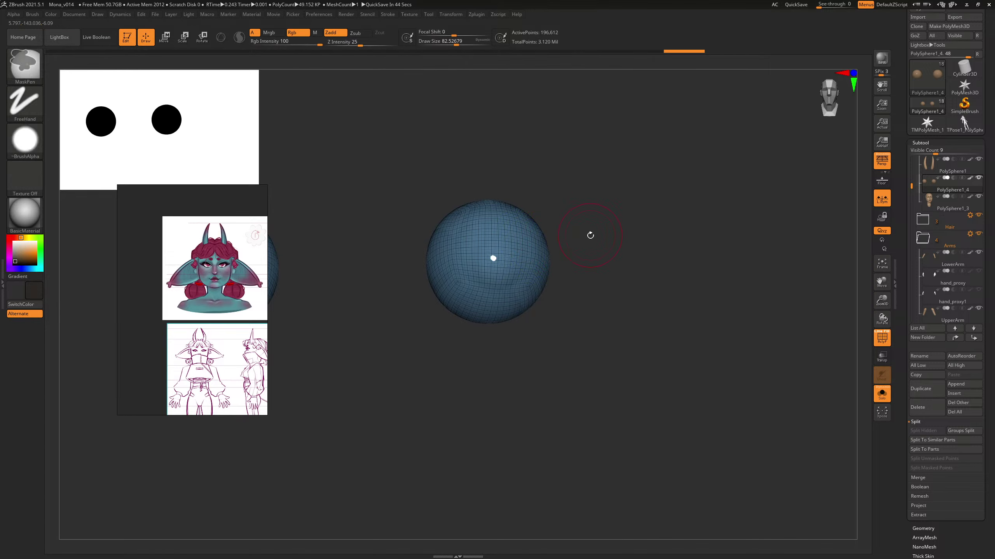
pyautogui.hotkey('shift', 'f')
pyautogui.moveTo(595, 241); pyautogui.dragTo(583, 241)
pyautogui.keyDown('shift'); pyautogui.moveTo(518, 243); pyautogui.dragTo(500, 259); pyautogui.keyUp('shift')
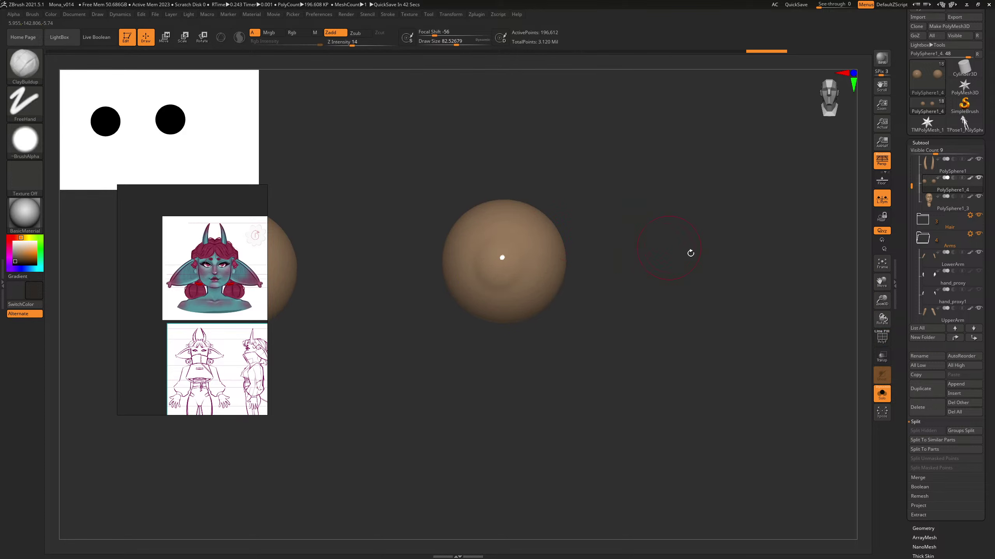
pyautogui.keyDown('alt'); pyautogui.moveTo(674, 249); pyautogui.dragTo(681, 222); pyautogui.keyUp('alt')
pyautogui.click(880, 393)
# Step: Adjust the eyeballs' gaze in Rotate mode using vertical and horizontal transpose lines from the eye centre, and return to Draw mode
pyautogui.keyDown('shift'); pyautogui.moveTo(747, 189); pyautogui.dragTo(707, 180); pyautogui.keyUp('shift')
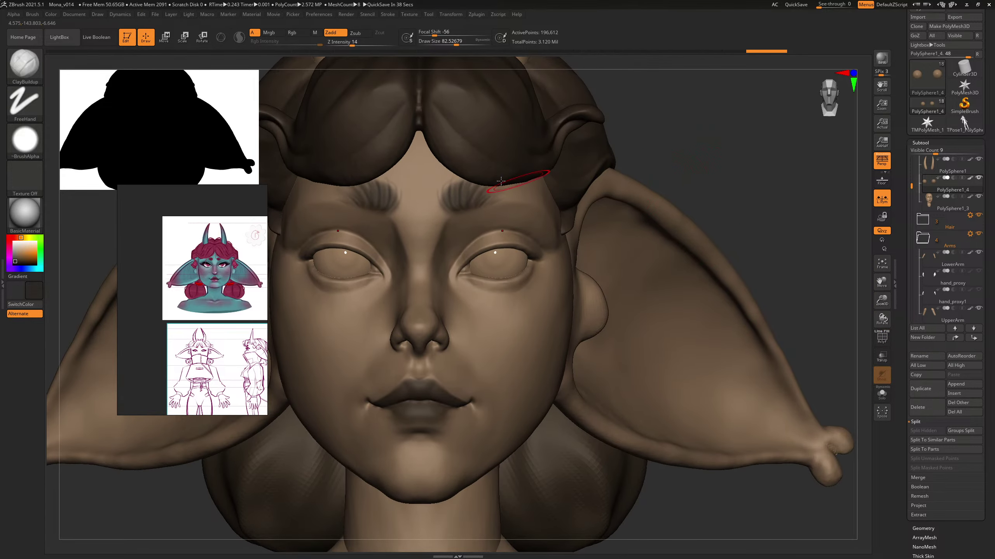
pyautogui.click(203, 40)
pyautogui.click(494, 65)
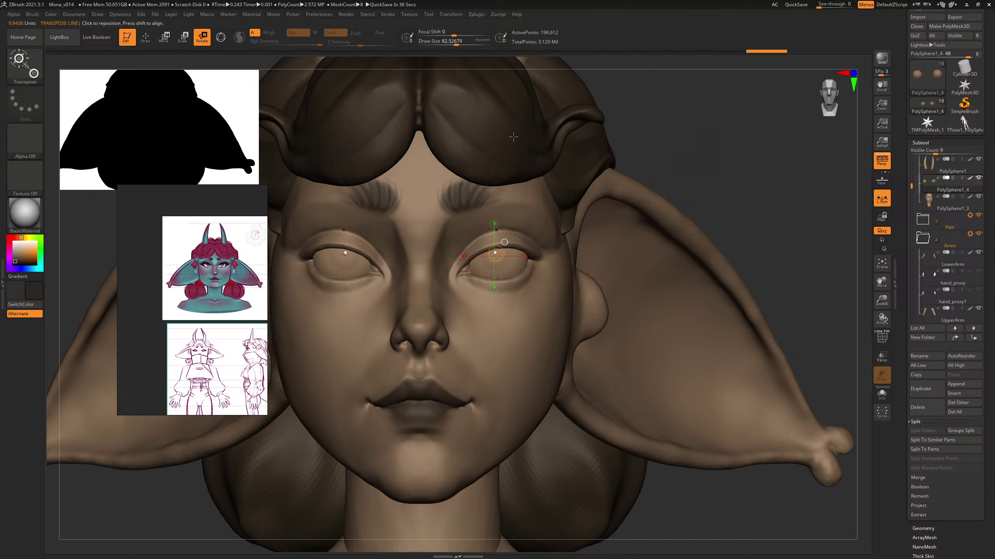
pyautogui.keyDown('shift'); pyautogui.moveTo(500, 257); pyautogui.dragTo(494, 66); pyautogui.keyUp('shift')
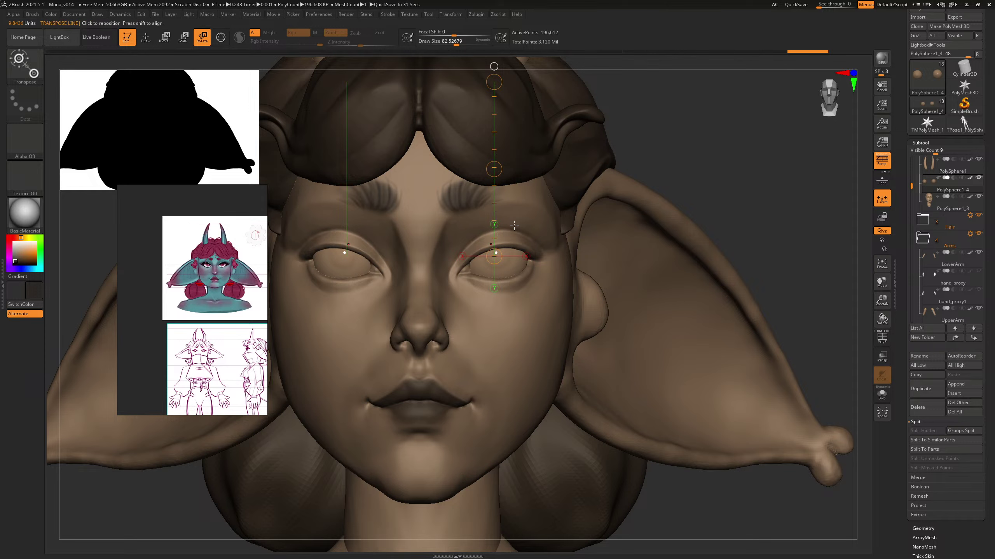
pyautogui.keyDown('shift'); pyautogui.moveTo(495, 255); pyautogui.dragTo(682, 255); pyautogui.keyUp('shift')
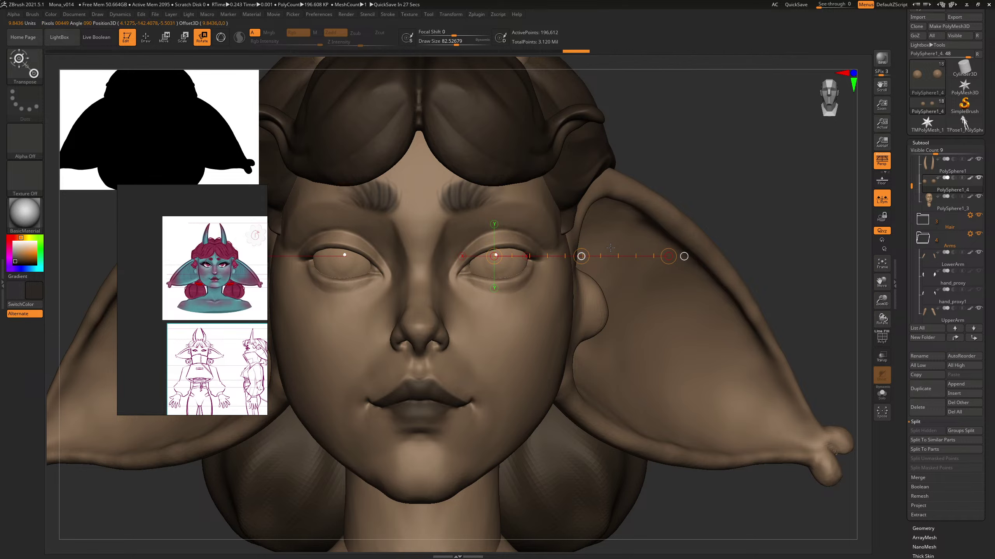
pyautogui.keyDown('alt'); pyautogui.moveTo(704, 154); pyautogui.dragTo(717, 131); pyautogui.keyUp('alt')
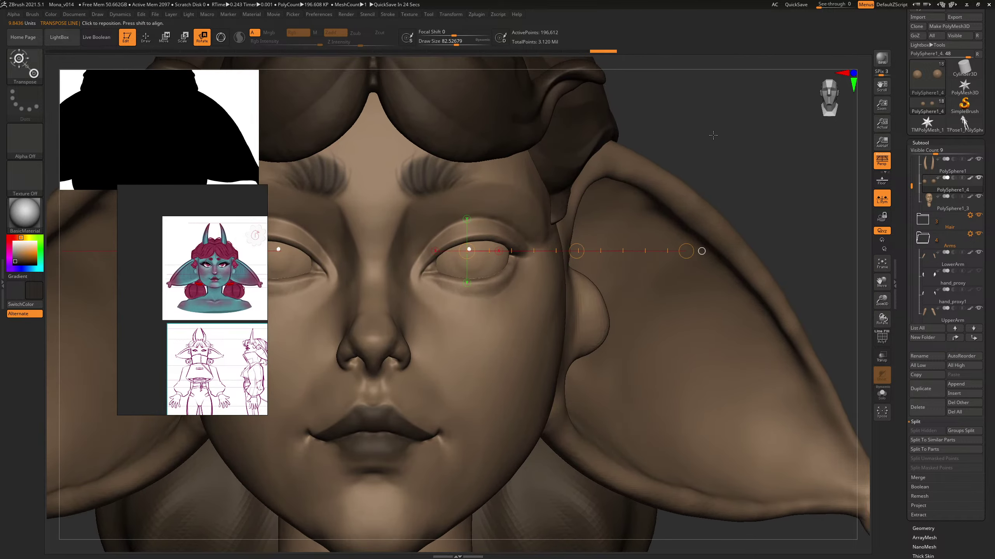
pyautogui.press('q')
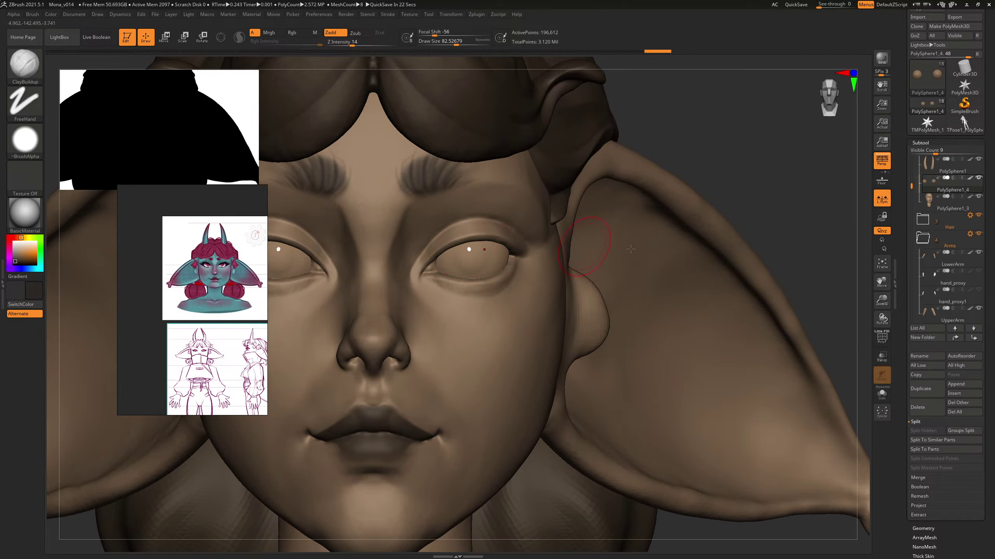
# Step: Refine the cornea bulge on the isolated eyeballs with ClayBuildup at a draw size of about 86, and bring back the full model
pyautogui.click(881, 393)
pyautogui.press('s')
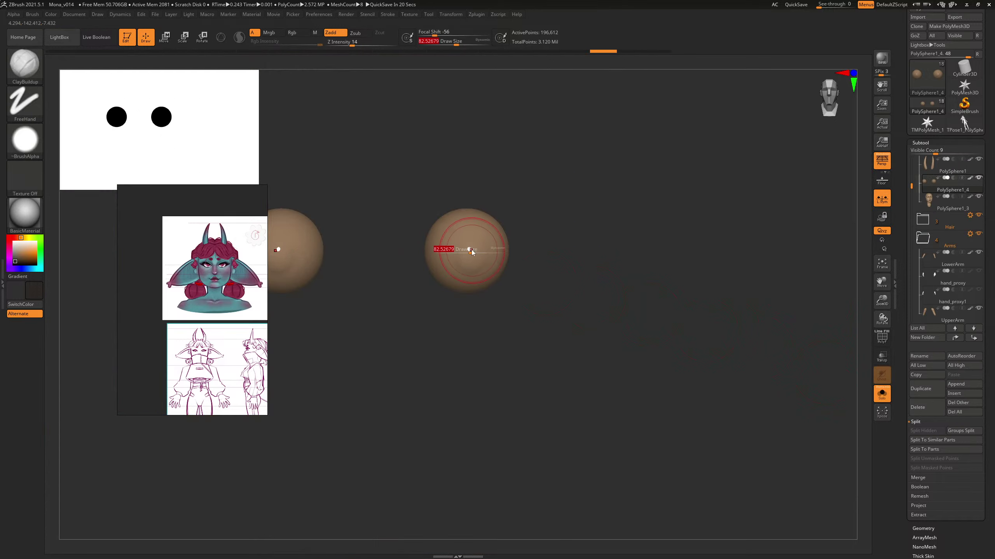
pyautogui.click(474, 245)
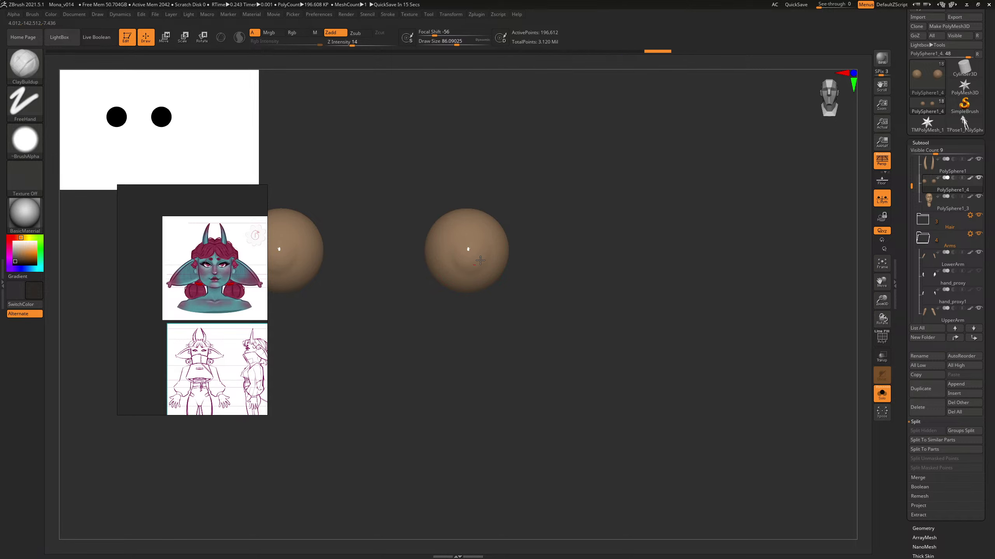
pyautogui.moveTo(533, 224); pyautogui.dragTo(622, 221)
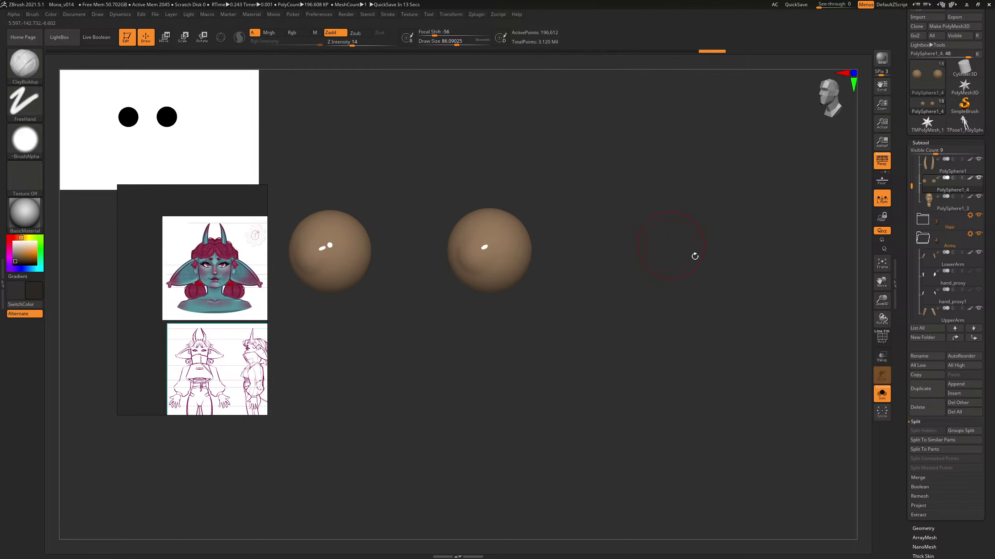
pyautogui.click(881, 393)
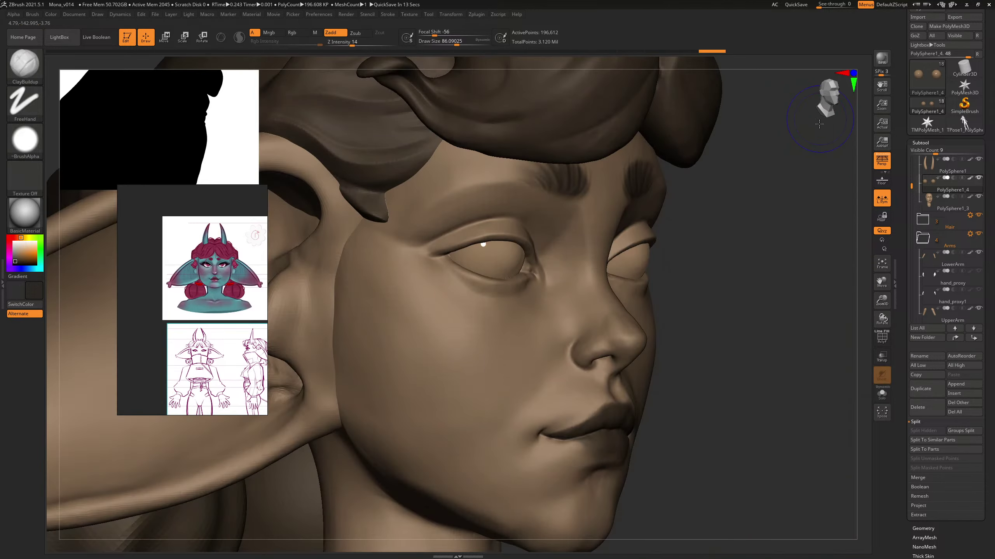
pyautogui.moveTo(795, 195)
pyautogui.keyDown('alt'); pyautogui.mouseDown()
pyautogui.moveTo(695, 176)
pyautogui.moveTo(729, 186)
pyautogui.moveTo(773, 167)
pyautogui.moveTo(774, 155)
pyautogui.mouseUp(); pyautogui.keyUp('alt')
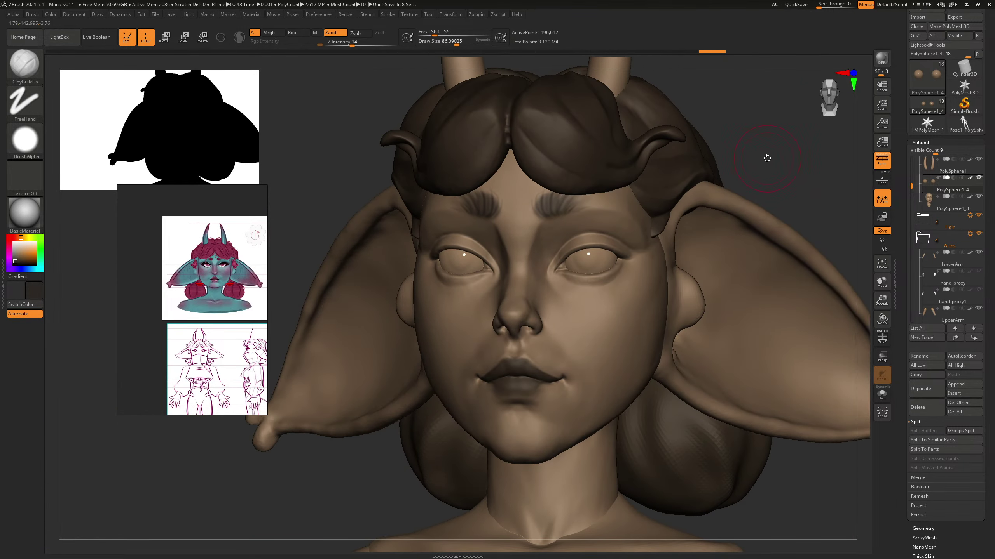
# Step: Set up the Standard brush for colour only, with Rgb enabled and a draw size of about 41
pyautogui.press('b')
pyautogui.press('s')
pyautogui.press('t')
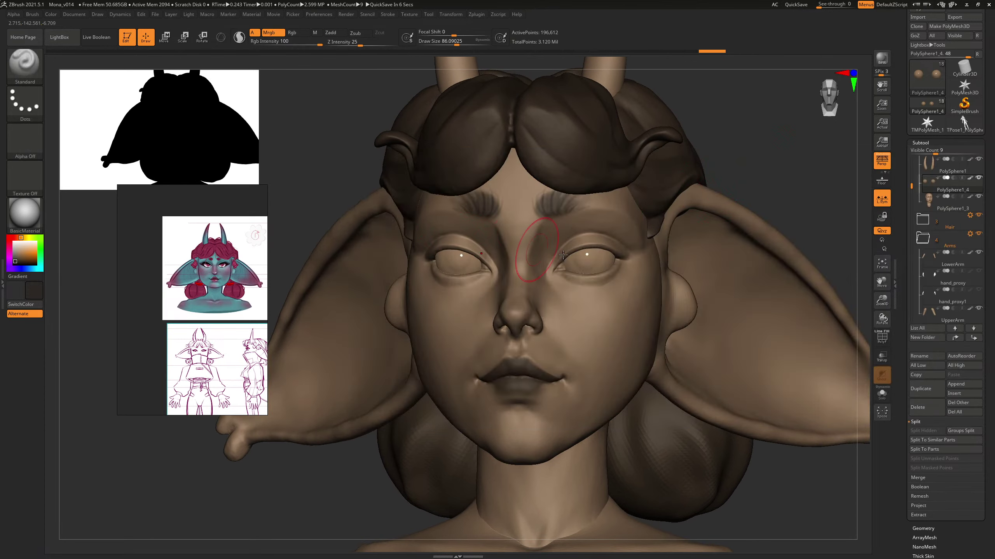
pyautogui.press('[')
pyautogui.press('[')
pyautogui.moveTo(588, 254); pyautogui.dragTo(584, 258)
pyautogui.click(292, 32)
# Step: Paint soft dark brown irises on the front of both eyeballs, undoing and repainting the first attempt
pyautogui.click(587, 254)
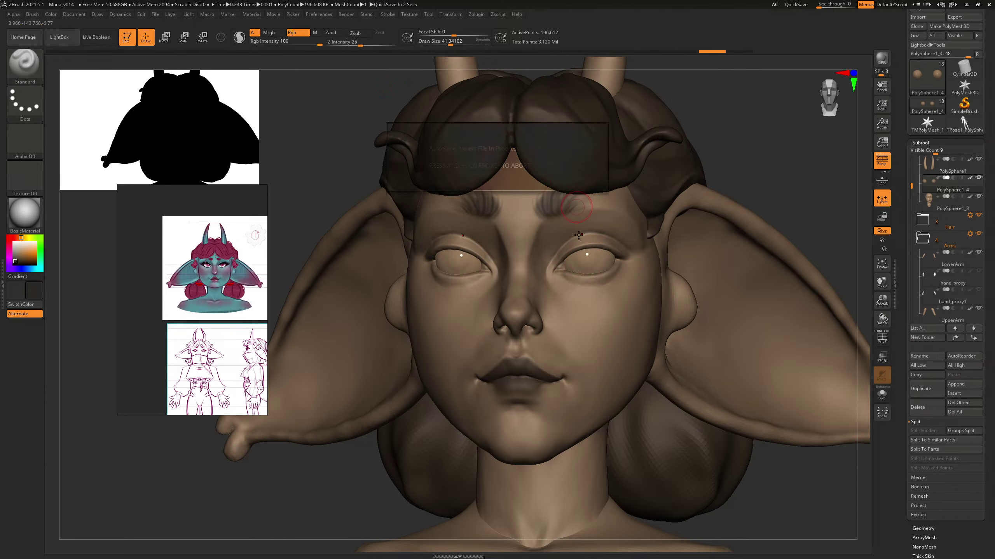
pyautogui.moveTo(591, 257); pyautogui.dragTo(582, 257)
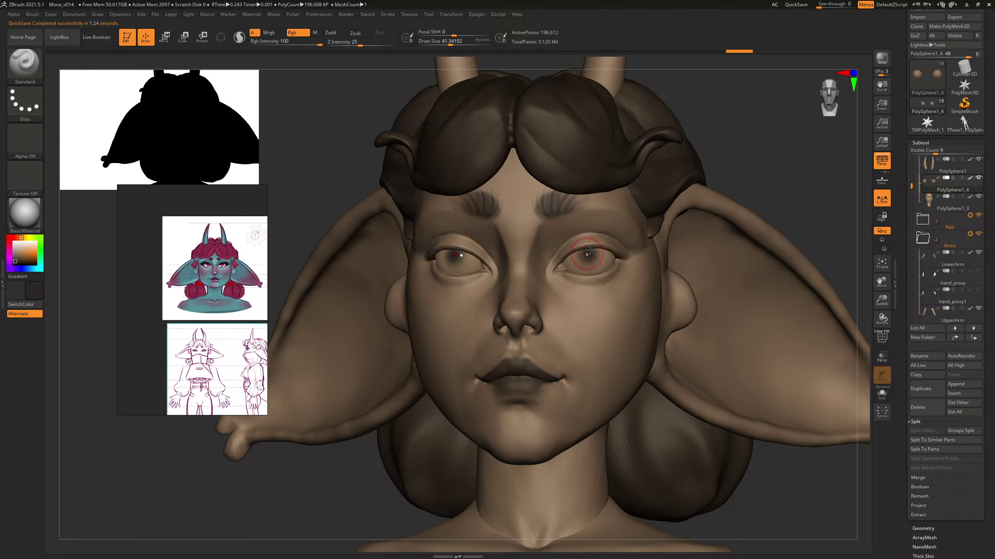
pyautogui.hotkey('ctrl', 'z')
pyautogui.moveTo(591, 251); pyautogui.dragTo(583, 260)
pyautogui.moveTo(779, 157)
pyautogui.mouseDown()
pyautogui.moveTo(795, 153)
pyautogui.moveTo(787, 169)
pyautogui.moveTo(773, 169)
pyautogui.mouseUp()
# Step: Enlarge the brush to about 55 and fill out the dark irises, isolating the eyeballs for the last strokes
pyautogui.press('s')
pyautogui.moveTo(582, 259); pyautogui.dragTo(589, 264)
pyautogui.moveTo(788, 155)
pyautogui.mouseDown()
pyautogui.moveTo(788, 146)
pyautogui.moveTo(773, 162)
pyautogui.moveTo(785, 169)
pyautogui.moveTo(783, 184)
pyautogui.mouseUp()
pyautogui.click(882, 394)
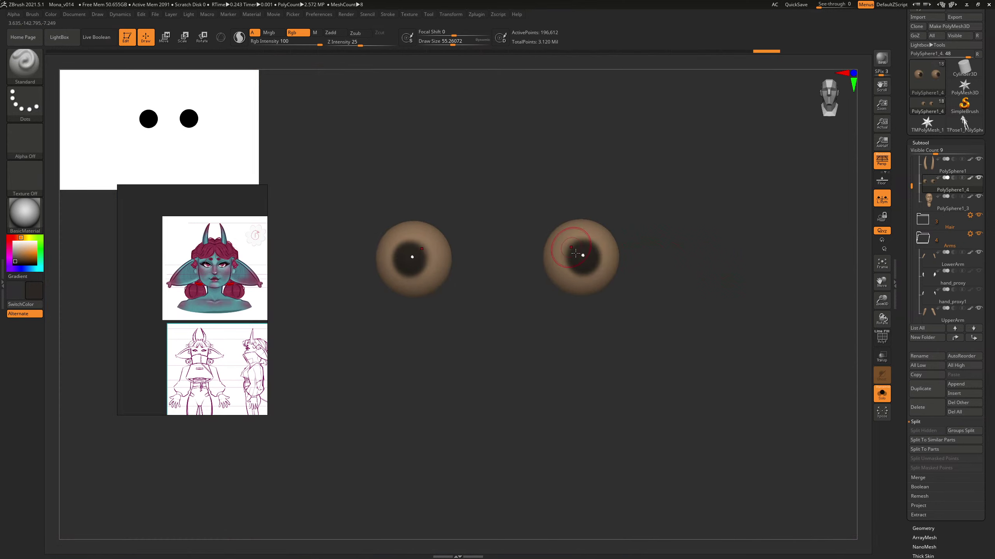
pyautogui.moveTo(575, 253); pyautogui.dragTo(582, 261)
pyautogui.click(882, 393)
# Step: Show the full model again, set the paint colour to black and turn on transparency around the eyeballs
pyautogui.moveTo(761, 161); pyautogui.dragTo(689, 146)
pyautogui.moveTo(15, 263); pyautogui.dragTo(11, 267)
pyautogui.keyDown('shift'); pyautogui.moveTo(728, 170); pyautogui.dragTo(744, 189); pyautogui.keyUp('shift')
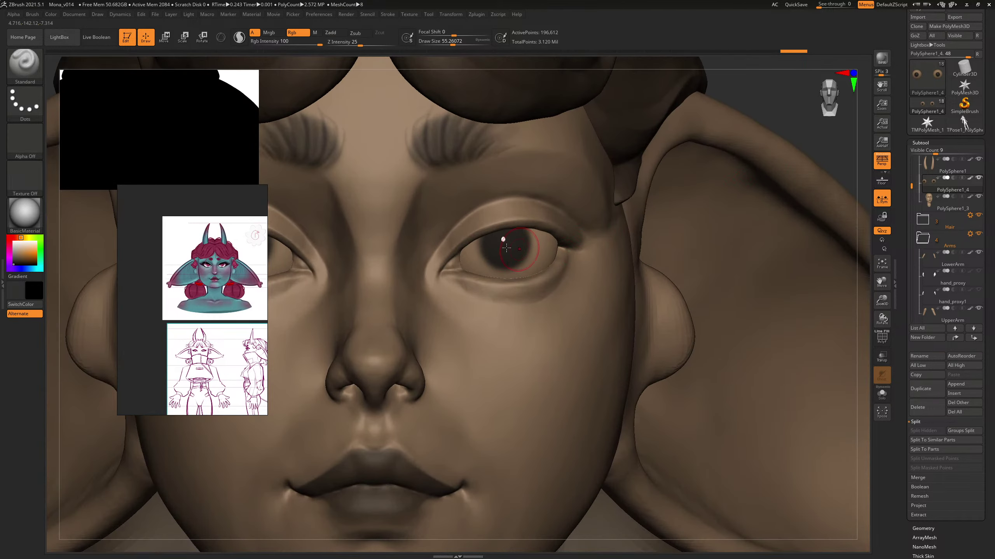
pyautogui.click(882, 337)
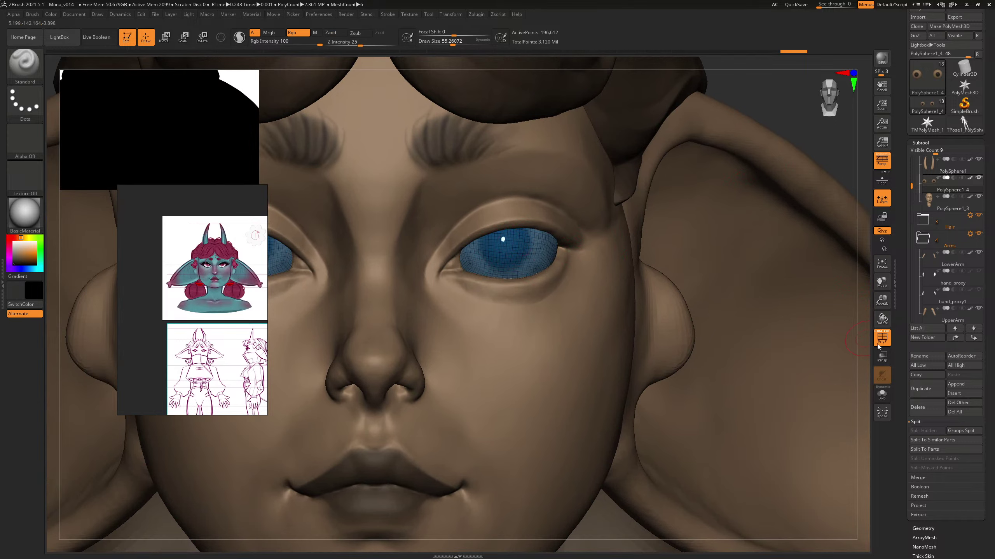
pyautogui.click(882, 338)
pyautogui.click(882, 357)
# Step: Paint black pupils inside the irises at a draw size of about 32, and turn transparency off
pyautogui.press('[')
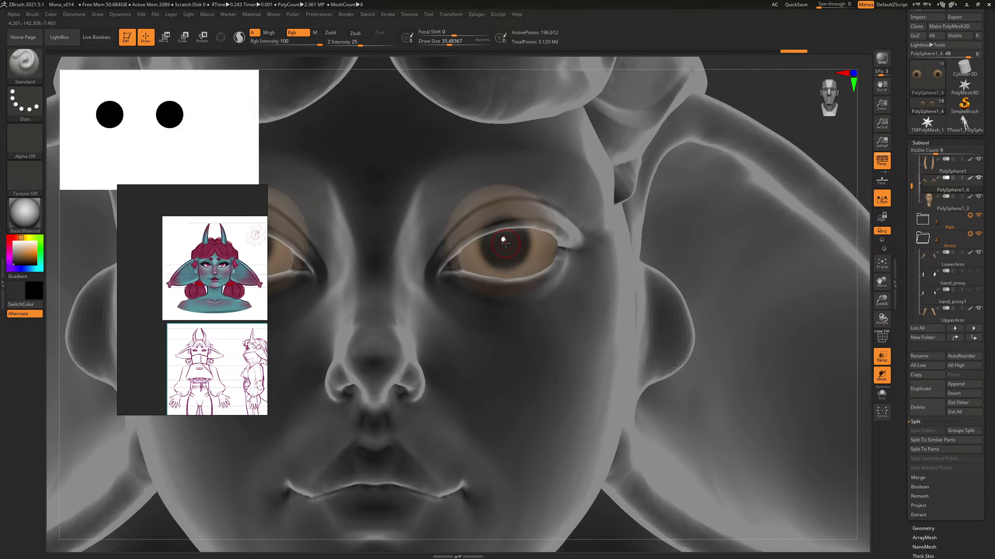
pyautogui.press('[')
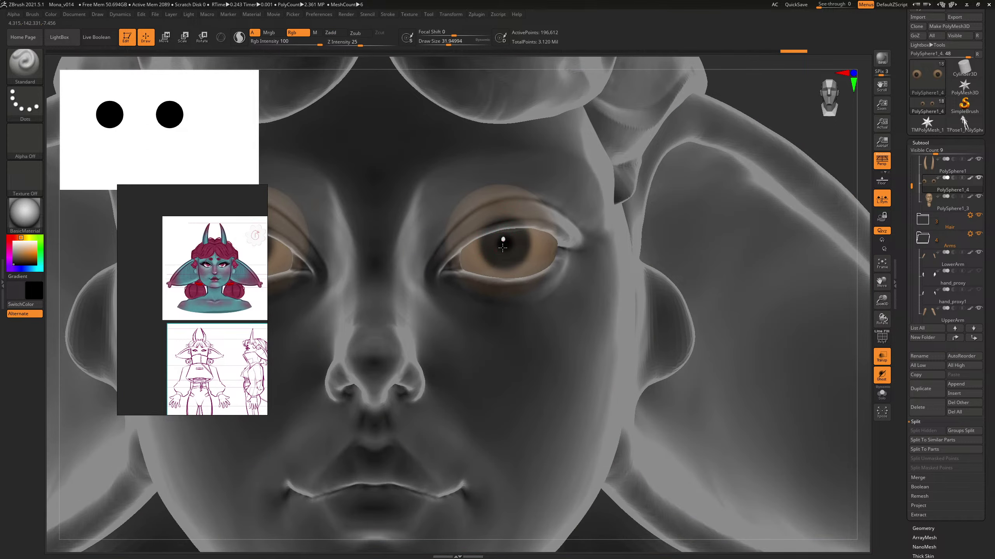
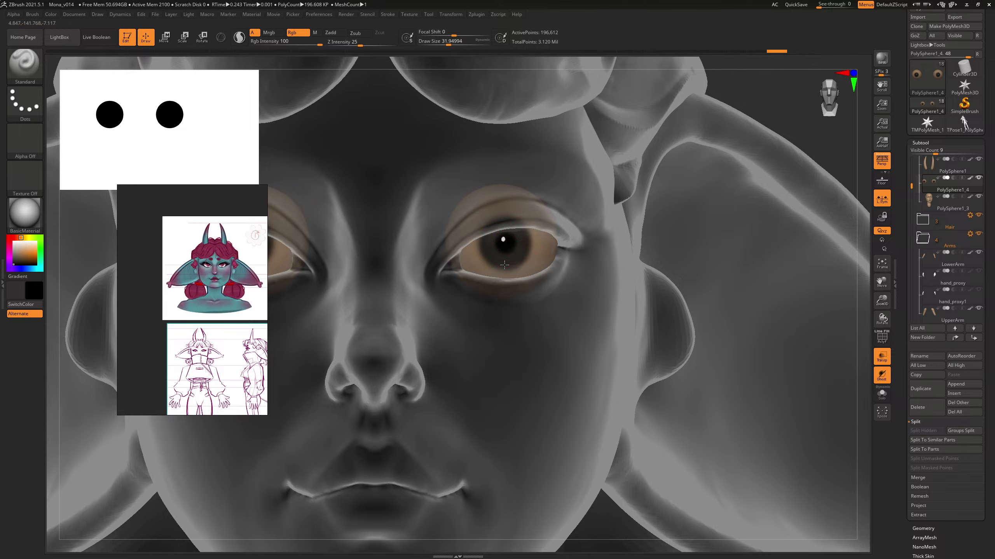
pyautogui.press(']')
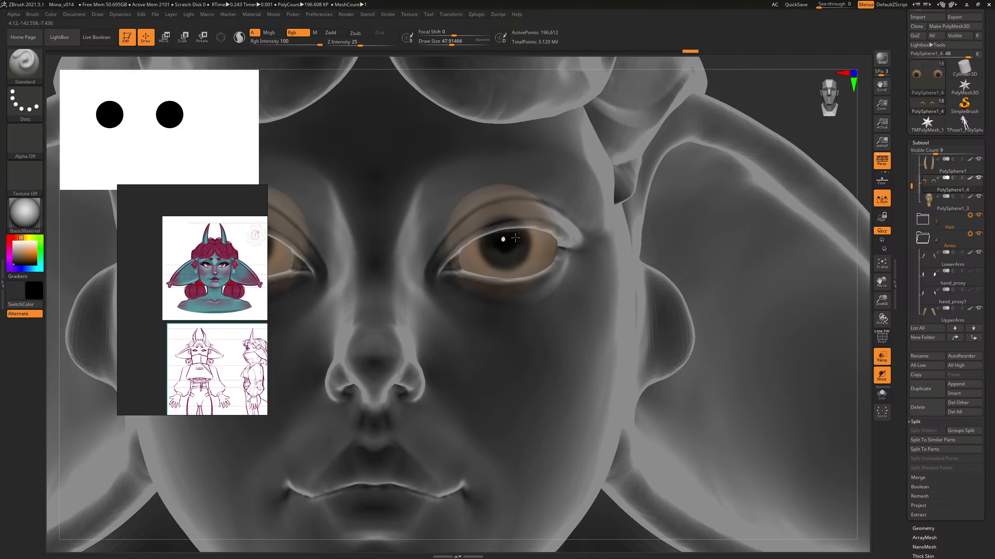
pyautogui.click(881, 357)
# Step: Deepen the black pupils at draw sizes of about 35 to 46, judging them against the whole face
pyautogui.press('s')
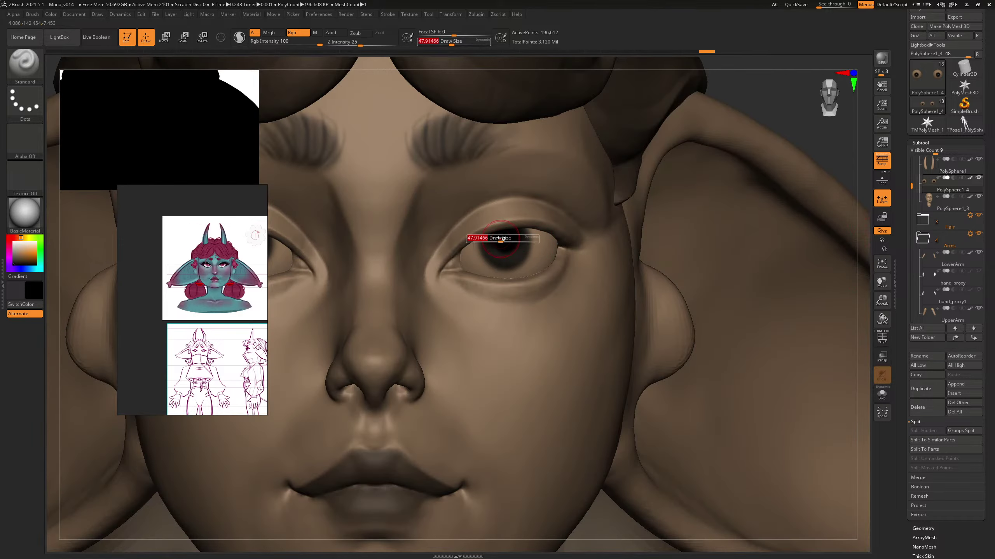
pyautogui.moveTo(488, 237)
pyautogui.mouseDown()
pyautogui.moveTo(493, 252)
pyautogui.moveTo(531, 228)
pyautogui.mouseUp()
pyautogui.press('s')
pyautogui.press('f')
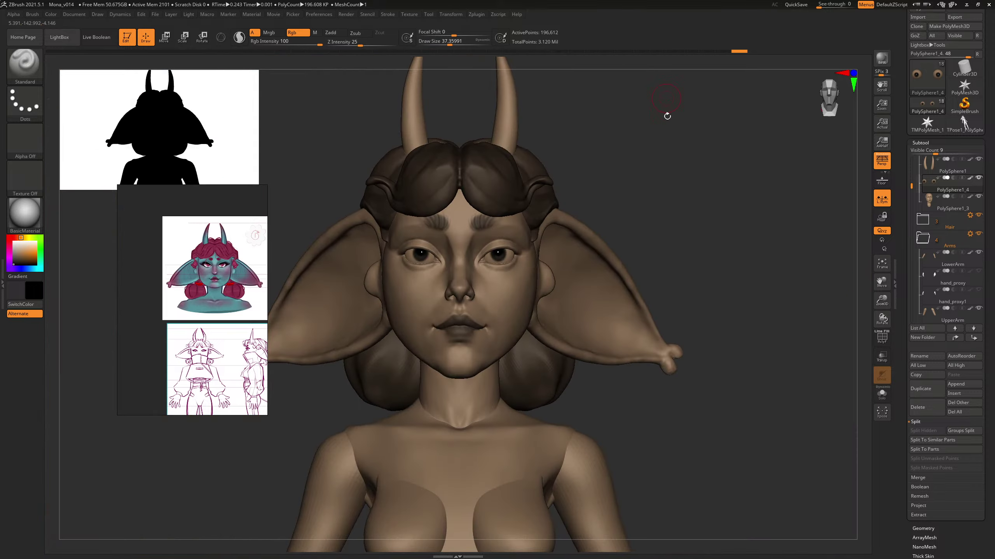
pyautogui.moveTo(681, 133)
pyautogui.mouseDown()
pyautogui.moveTo(716, 135)
pyautogui.moveTo(695, 152)
pyautogui.mouseUp()
pyautogui.press('s')
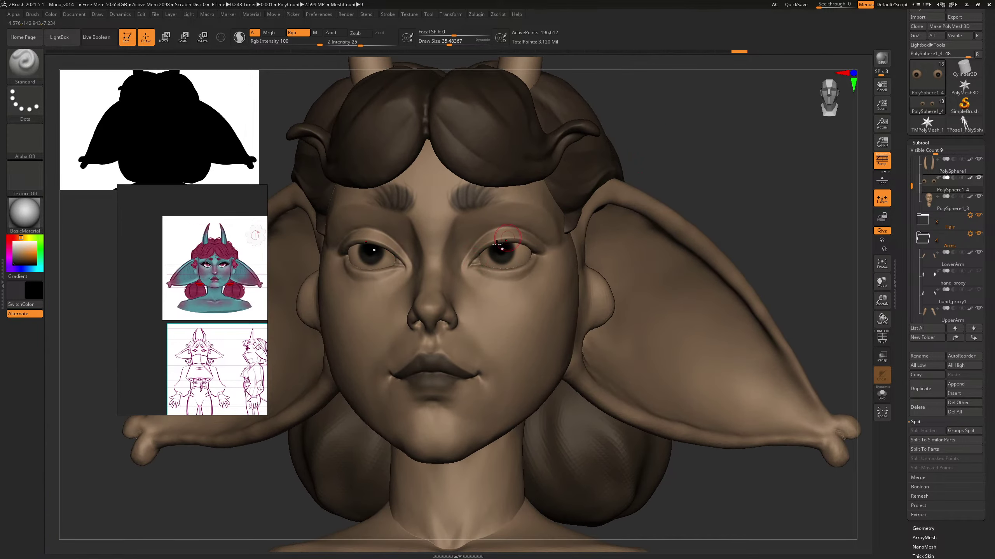
pyautogui.moveTo(474, 260); pyautogui.dragTo(505, 238)
pyautogui.press('s')
pyautogui.moveTo(708, 140)
pyautogui.mouseDown()
pyautogui.moveTo(724, 152)
pyautogui.moveTo(705, 155)
pyautogui.moveTo(719, 147)
pyautogui.moveTo(713, 140)
pyautogui.moveTo(711, 165)
pyautogui.mouseUp()
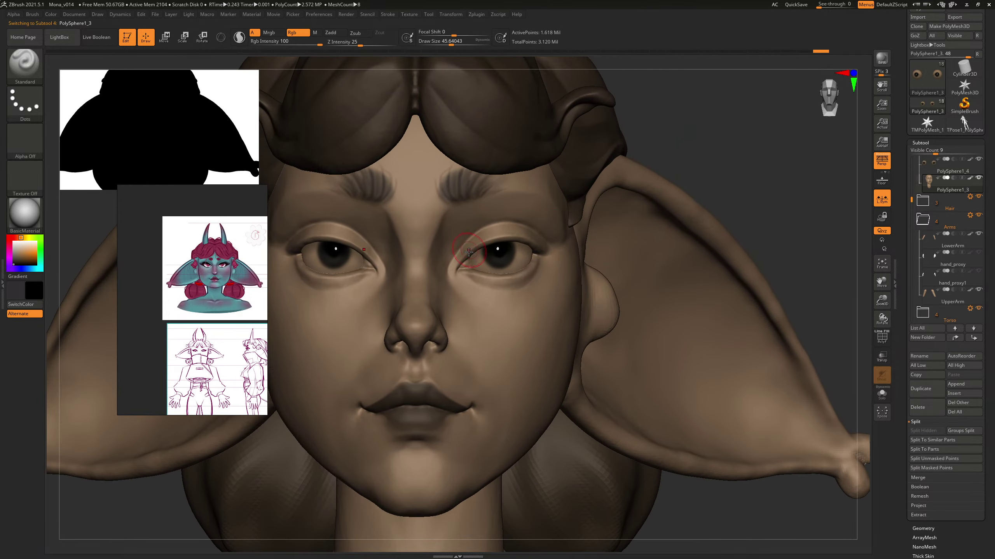
# Step: Switch to the head subtool and paint black winged eyeliner along the upper lids at draw sizes of about 16 and 12
pyautogui.keyDown('alt'); pyautogui.click(506, 235); pyautogui.keyUp('alt')
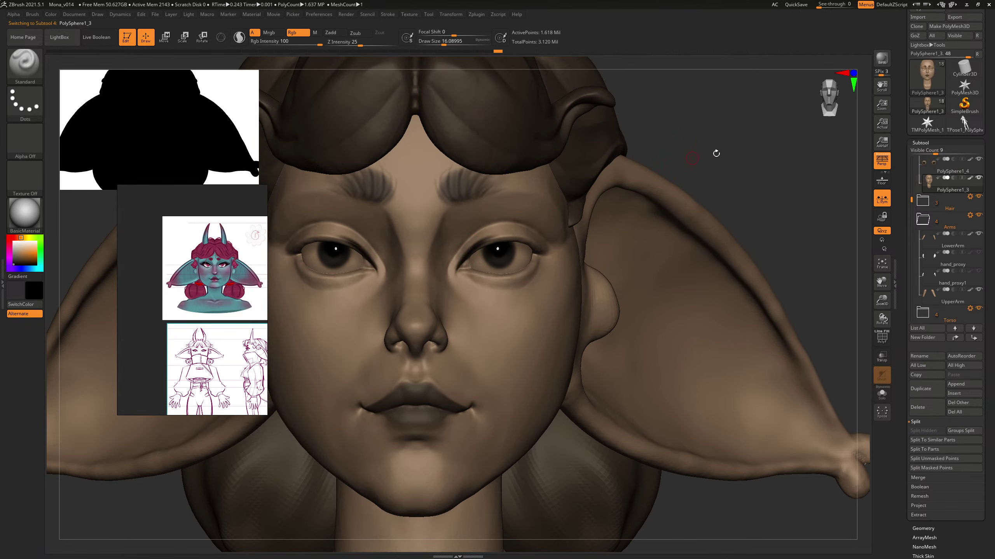
pyautogui.moveTo(716, 153)
pyautogui.mouseDown()
pyautogui.moveTo(509, 228)
pyautogui.moveTo(508, 241)
pyautogui.moveTo(538, 244)
pyautogui.mouseUp()
pyautogui.moveTo(737, 152)
pyautogui.mouseDown()
pyautogui.moveTo(506, 242)
pyautogui.moveTo(542, 251)
pyautogui.moveTo(516, 239)
pyautogui.mouseUp()
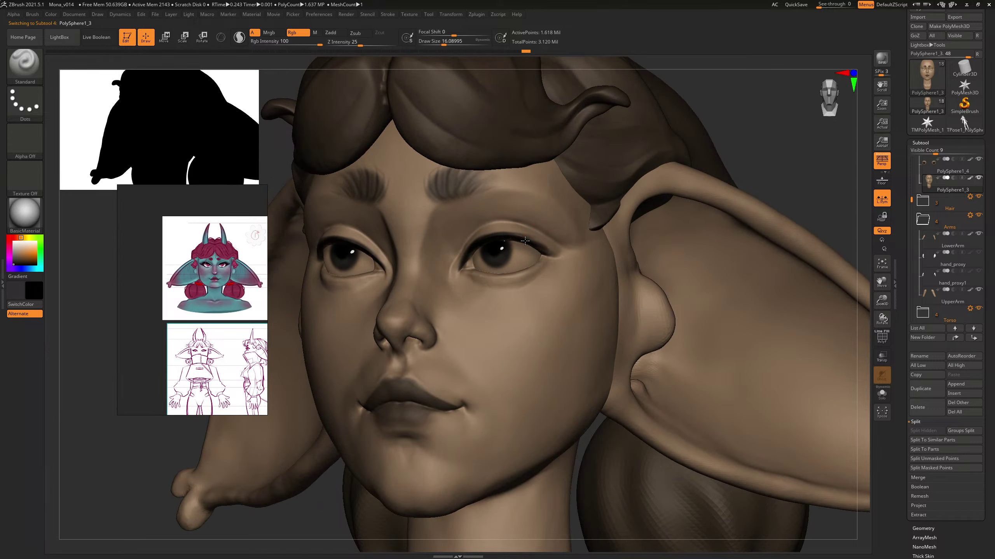
pyautogui.moveTo(541, 252)
pyautogui.mouseDown()
pyautogui.moveTo(576, 251)
pyautogui.moveTo(545, 256)
pyautogui.mouseUp()
pyautogui.press('[')
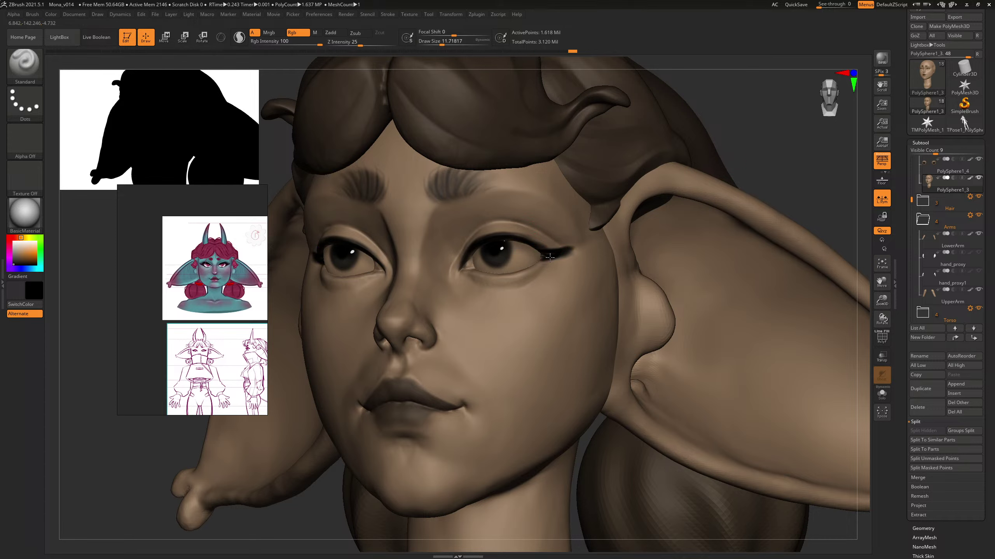
pyautogui.moveTo(770, 118); pyautogui.dragTo(853, 127)
pyautogui.keyDown('alt'); pyautogui.moveTo(744, 149); pyautogui.dragTo(684, 145); pyautogui.keyUp('alt')
pyautogui.keyDown('ctrl'); pyautogui.moveTo(684, 145); pyautogui.dragTo(722, 167, button='right'); pyautogui.keyUp('ctrl')
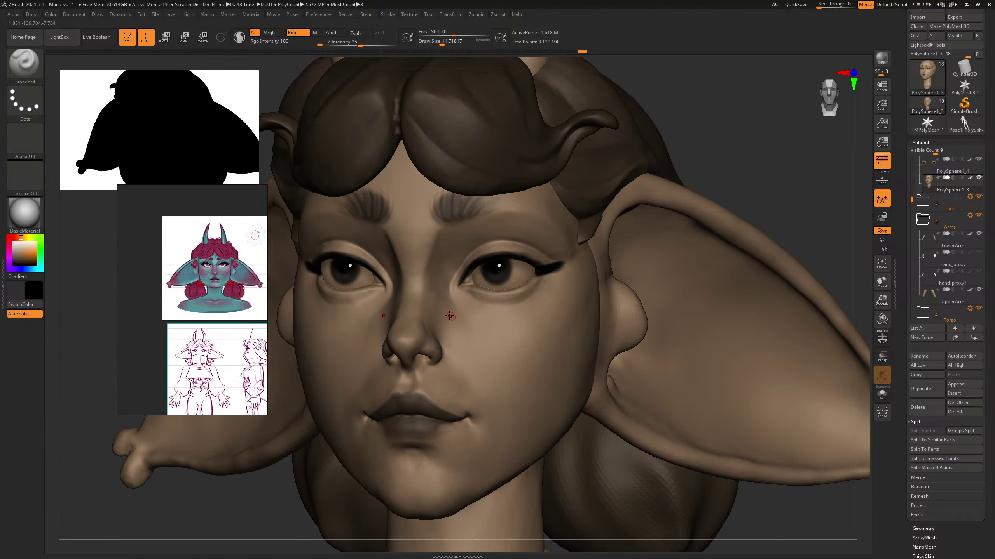
# Step: Enlarge the reference art to the face, and sample the skin tone to clean up the eyeliner wings
pyautogui.scroll(8, 225, 275)
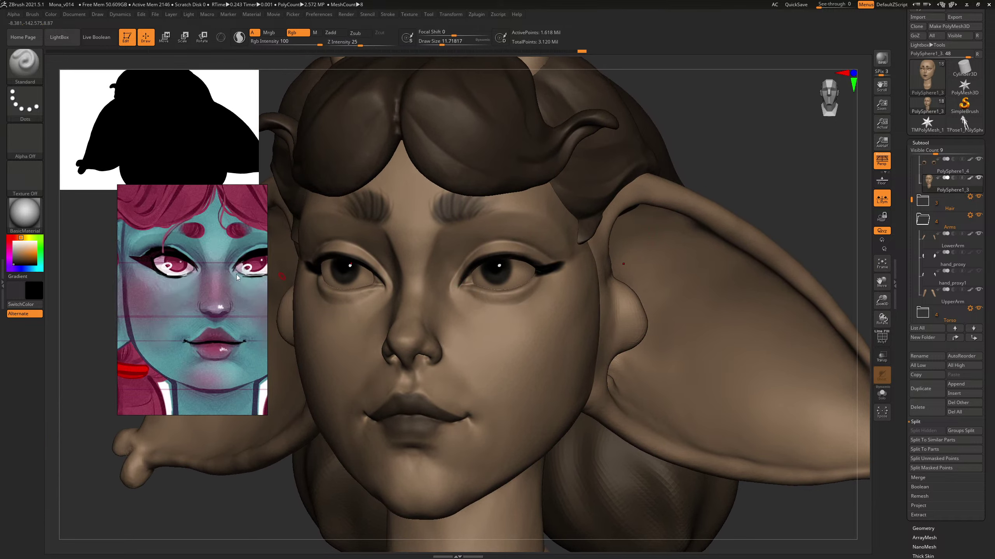
pyautogui.moveTo(221, 276); pyautogui.dragTo(215, 278, button='middle')
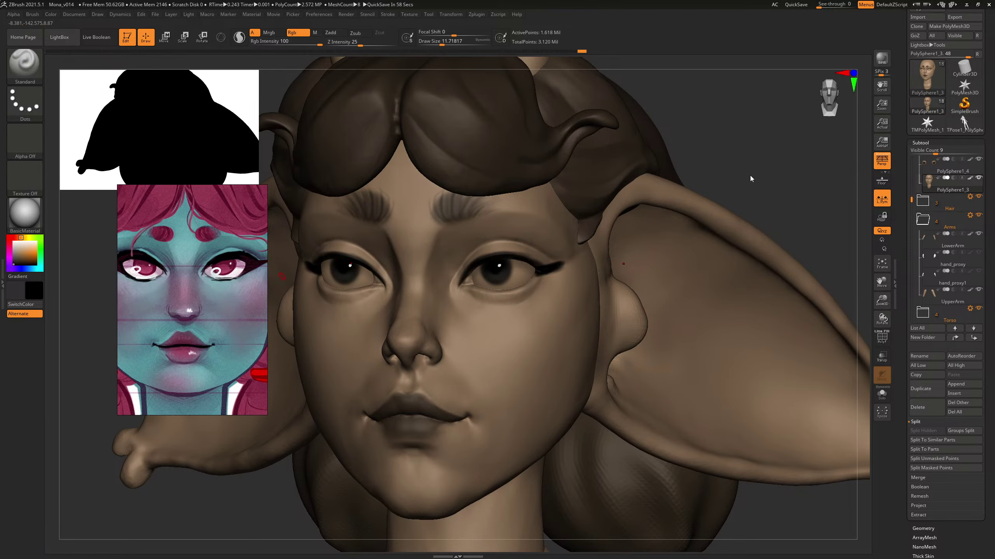
pyautogui.moveTo(751, 185); pyautogui.dragTo(768, 155, button='right')
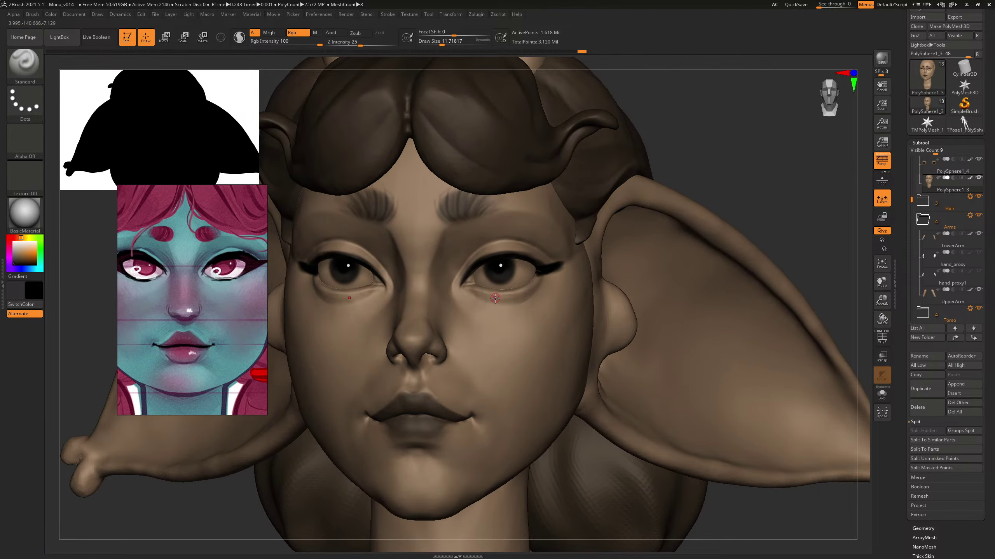
pyautogui.press('v')
pyautogui.press('c')
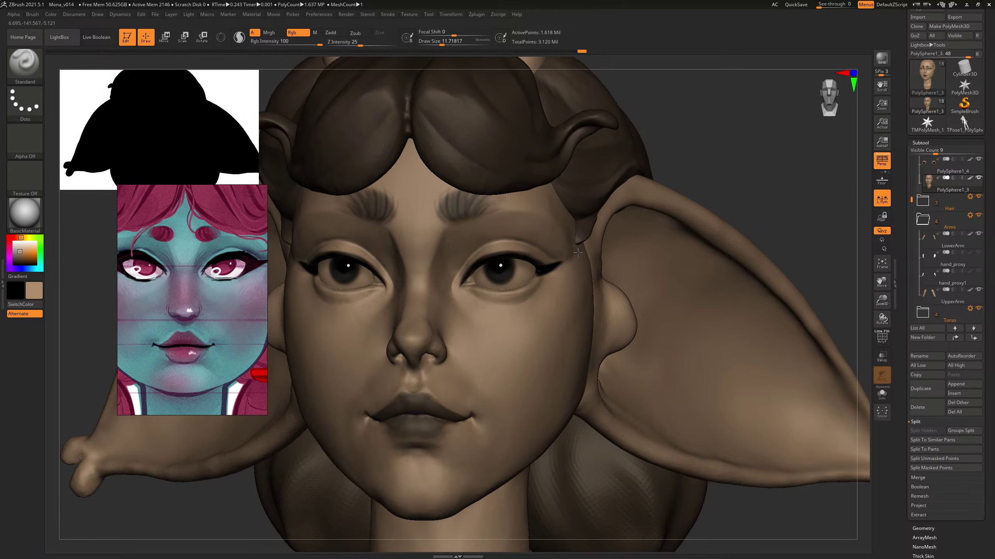
pyautogui.click(531, 265)
pyautogui.press('v')
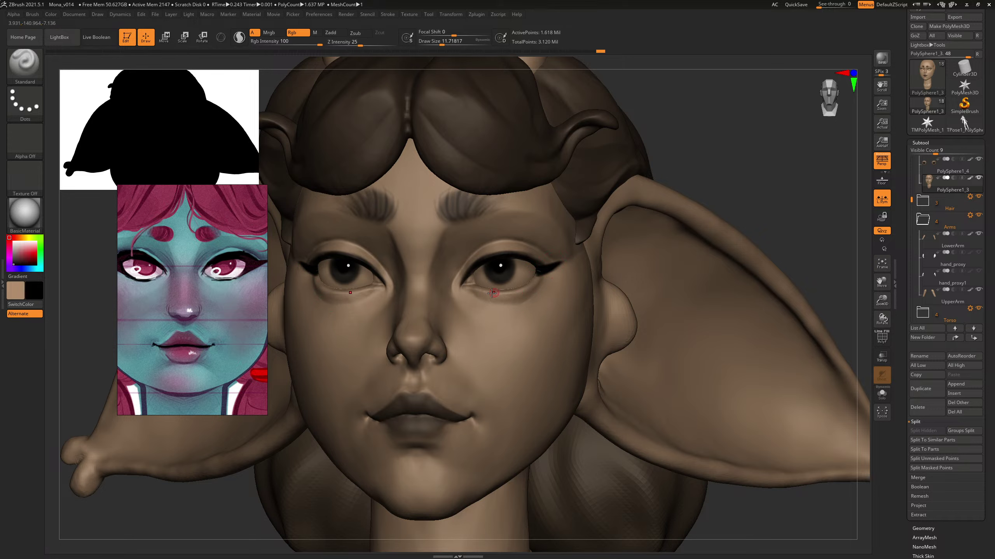
# Step: Paint a thin black lash line under each eye with the Standard brush, undoing the first stroke
pyautogui.moveTo(488, 295); pyautogui.dragTo(518, 292)
pyautogui.hotkey('ctrl', 'z')
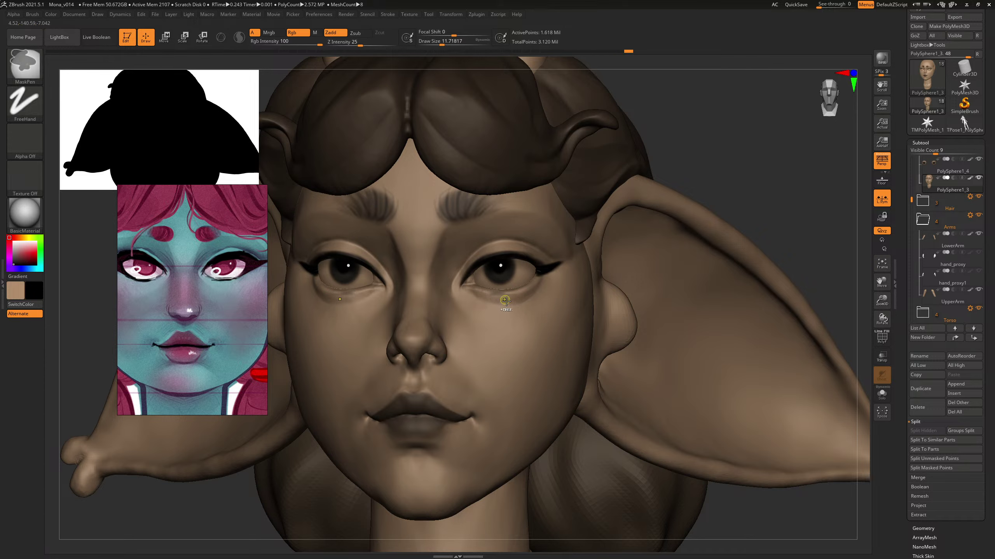
pyautogui.moveTo(494, 295); pyautogui.dragTo(535, 281)
pyautogui.press('b')
pyautogui.press('s')
pyautogui.press('t')
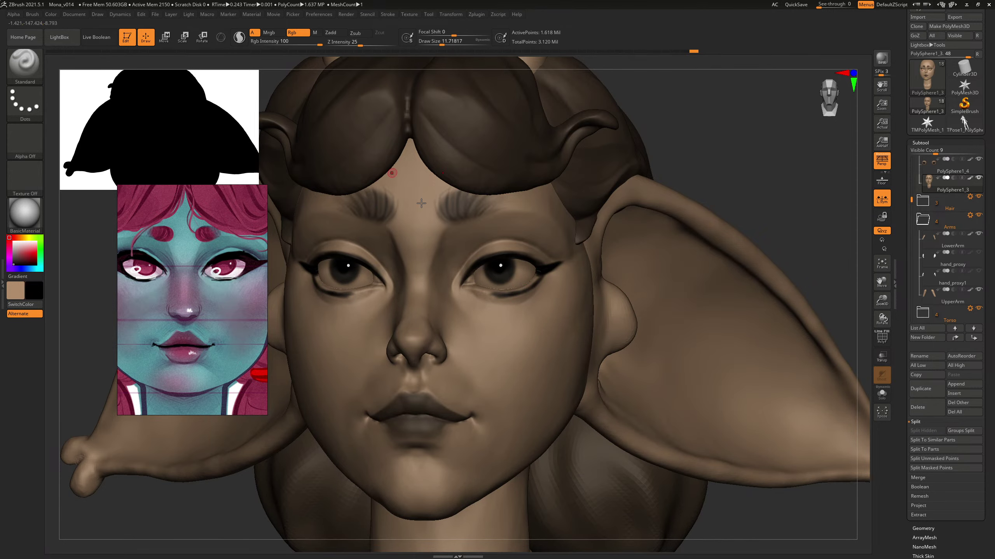
# Step: Try the DamStandard brush with Rgb on and Zadd off, painting a thin black stroke on the cheeks
pyautogui.press('b')
pyautogui.press('d')
pyautogui.press('s')
pyautogui.click(292, 33)
pyautogui.click(355, 33)
pyautogui.moveTo(483, 348); pyautogui.dragTo(519, 307)
# Step: Try broader black DamStandard strokes on the cheeks at a draw size of about 63
pyautogui.press('s')
pyautogui.click(509, 332)
pyautogui.press('s')
pyautogui.click(506, 351)
pyautogui.moveTo(487, 370); pyautogui.dragTo(526, 325)
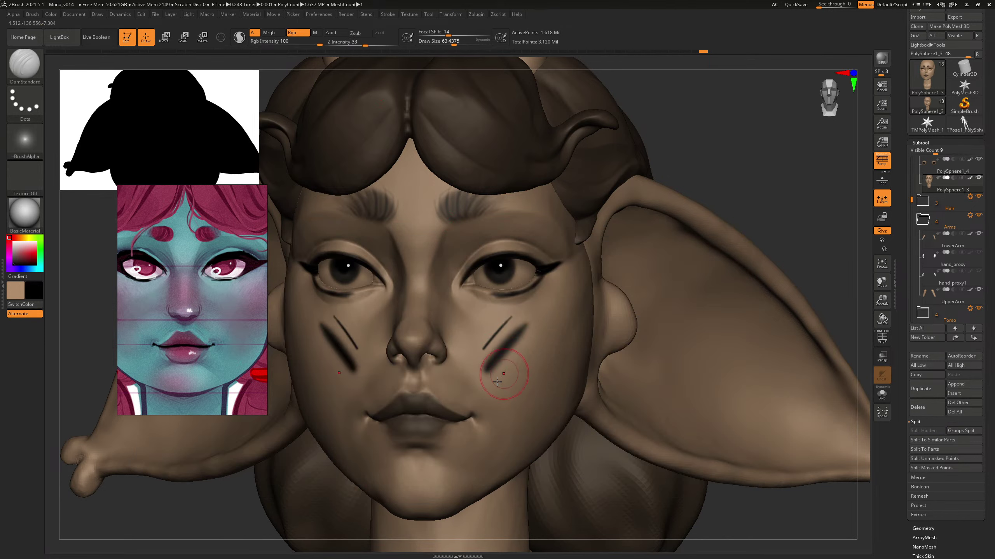
pyautogui.moveTo(490, 388); pyautogui.dragTo(548, 314)
# Step: Try skin-tone strokes over the cheek marks, remove all test strokes and return to the Standard brush
pyautogui.press('v')
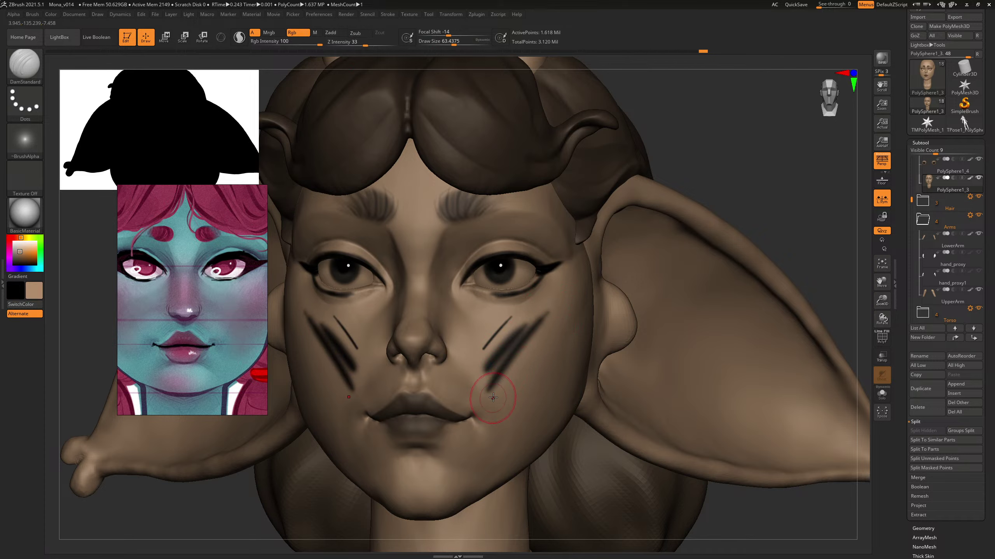
pyautogui.moveTo(493, 398); pyautogui.dragTo(551, 308)
pyautogui.moveTo(497, 373)
pyautogui.mouseDown()
pyautogui.moveTo(525, 329)
pyautogui.moveTo(498, 345)
pyautogui.moveTo(509, 319)
pyautogui.moveTo(491, 369)
pyautogui.mouseUp()
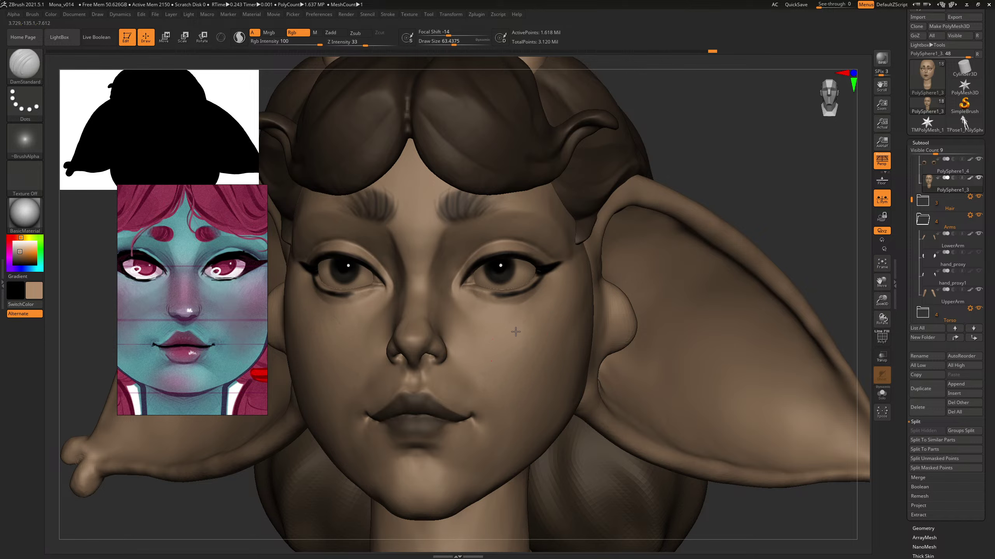
pyautogui.press('b')
pyautogui.press('s')
pyautogui.press('t')
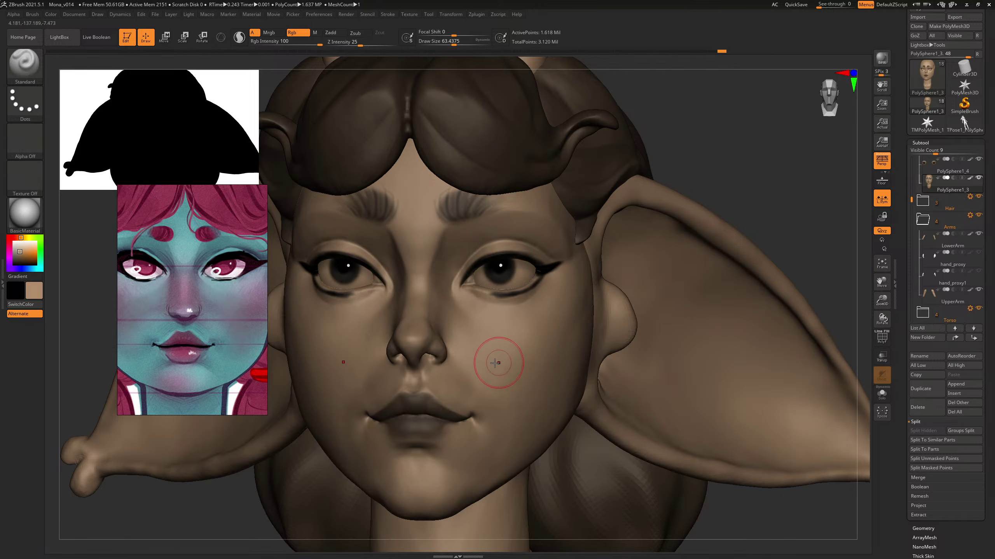
# Step: Thin and reshape the lower lash line at a draw size of about 22, alternating skin tone and black
pyautogui.moveTo(748, 208)
pyautogui.mouseDown()
pyautogui.moveTo(743, 156)
pyautogui.moveTo(785, 113)
pyautogui.moveTo(736, 183)
pyautogui.mouseUp()
pyautogui.press('[')
pyautogui.press('s')
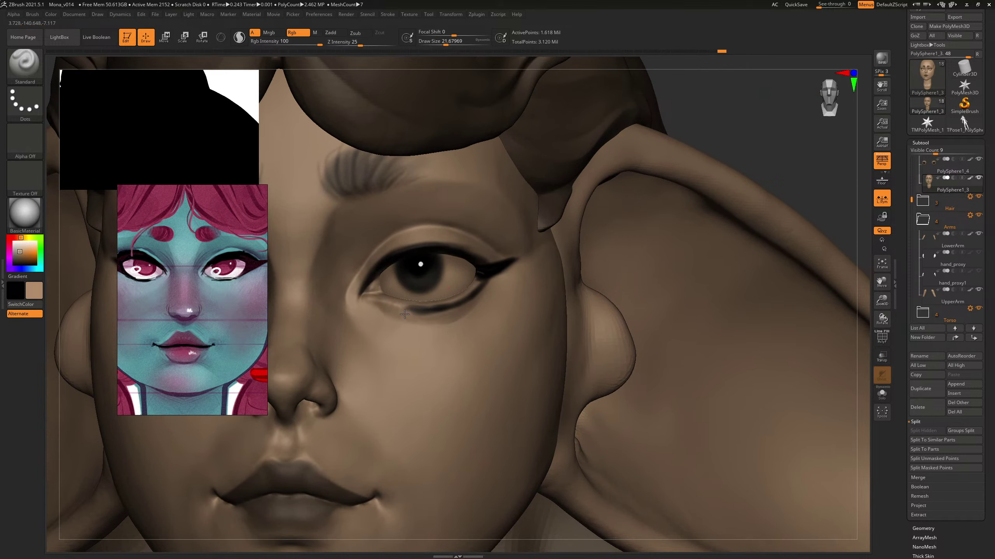
pyautogui.press('v')
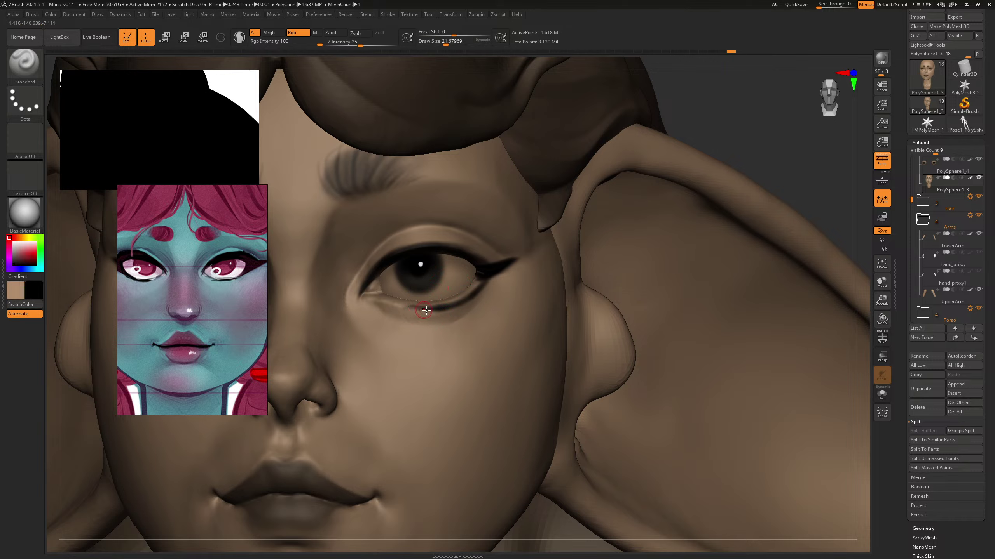
pyautogui.press('v')
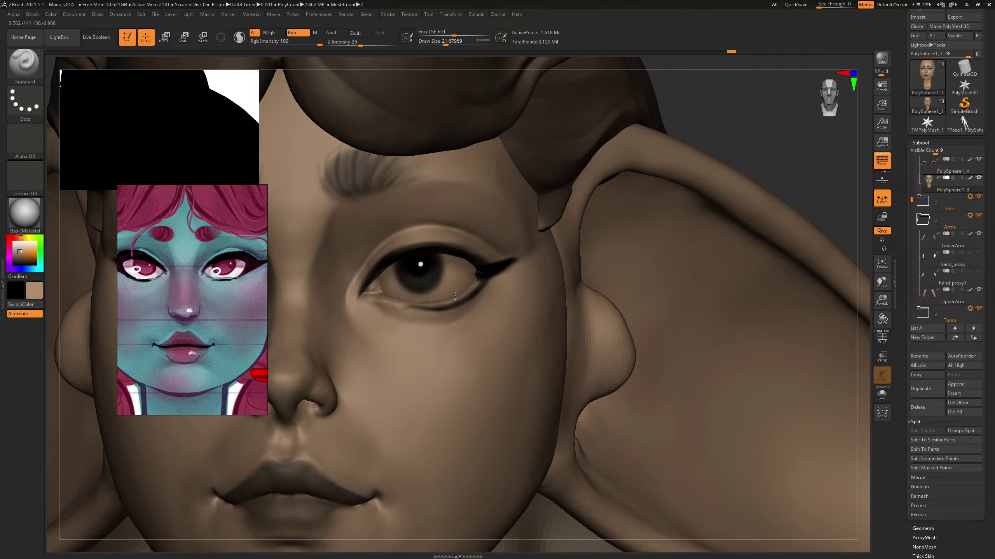
pyautogui.moveTo(455, 296)
pyautogui.mouseDown()
pyautogui.moveTo(442, 297)
pyautogui.moveTo(451, 297)
pyautogui.mouseUp()
pyautogui.press('v')
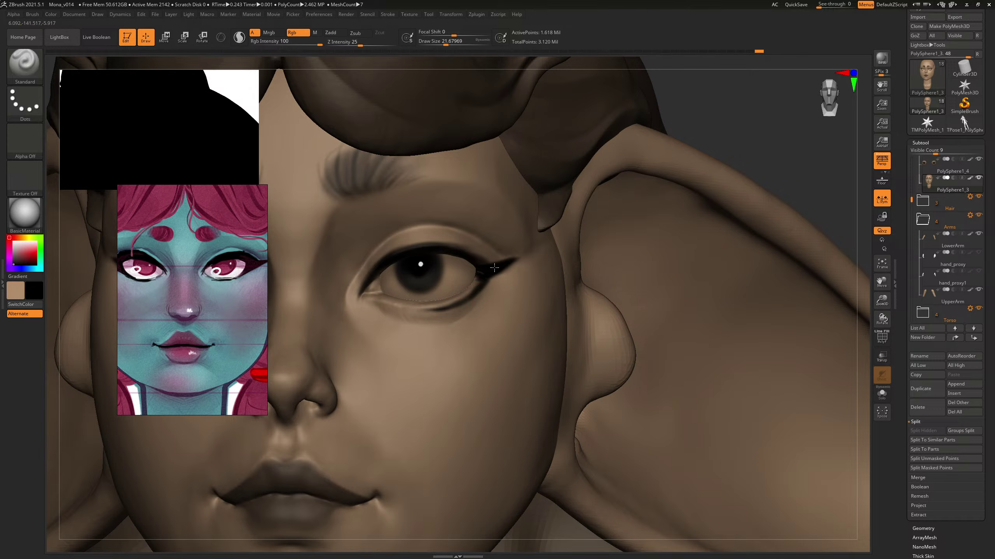
# Step: Thicken the black upper eyeliner and fill its outer wing, adjusting the draw size between about 30 and 20
pyautogui.moveTo(783, 128); pyautogui.dragTo(716, 162, button='right')
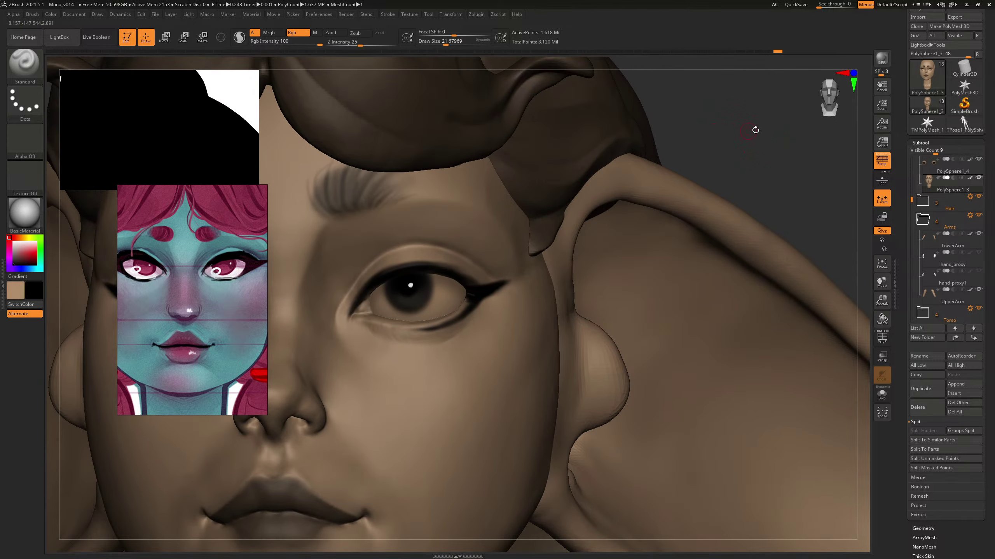
pyautogui.moveTo(755, 130); pyautogui.dragTo(690, 169, button='right')
pyautogui.press('s')
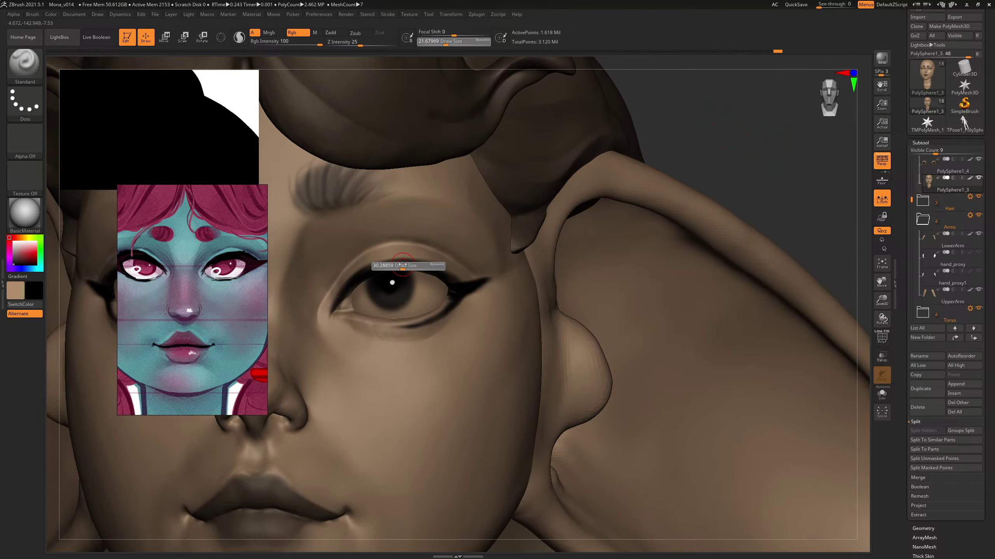
pyautogui.moveTo(403, 265); pyautogui.dragTo(458, 278)
pyautogui.press('s')
pyautogui.press('s')
pyautogui.moveTo(729, 155); pyautogui.dragTo(679, 164)
pyautogui.press('s')
pyautogui.moveTo(452, 291); pyautogui.dragTo(462, 284)
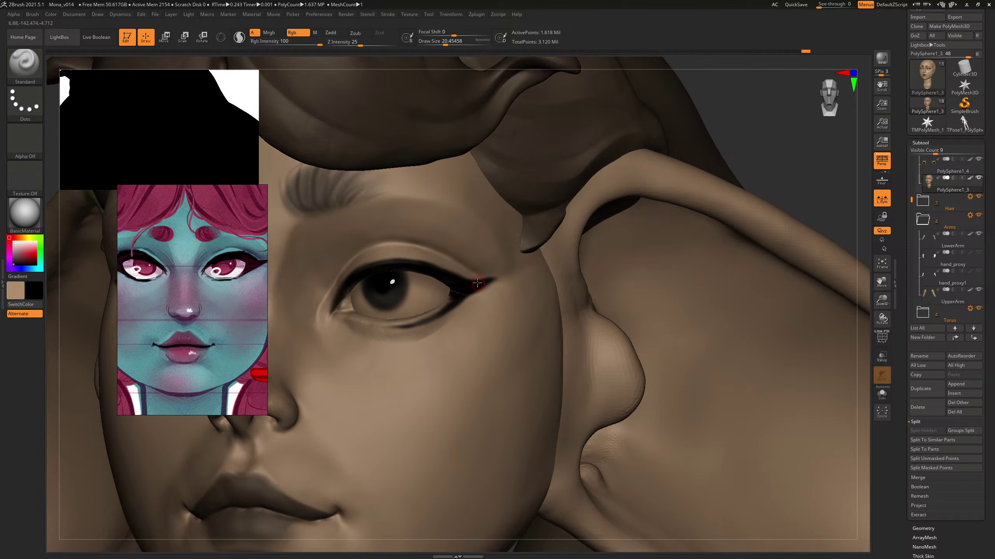
# Step: Sharpen the eyeliner wing tip at a draw size of about 15, alternating skin tone and black
pyautogui.press('s')
pyautogui.moveTo(781, 156); pyautogui.dragTo(768, 159, button='right')
pyautogui.press('v')
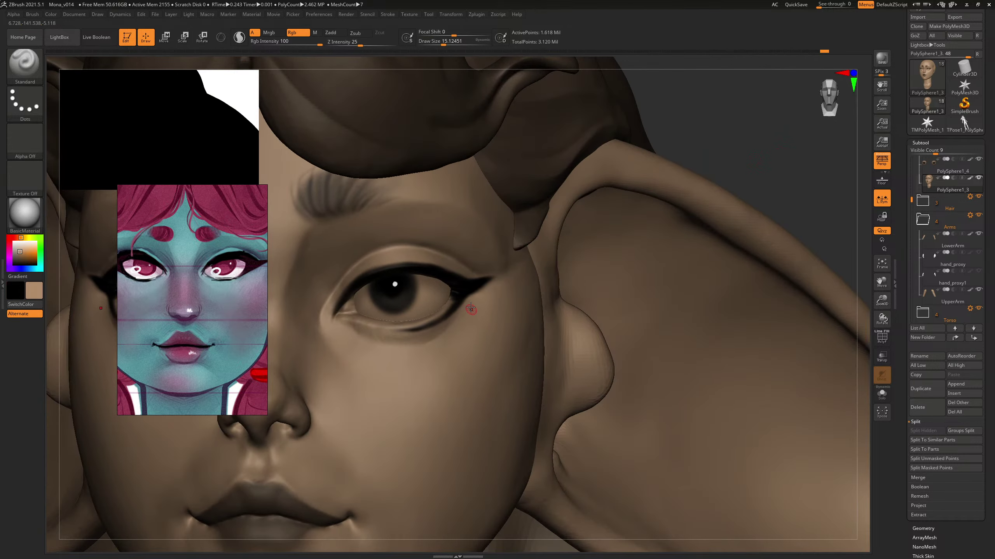
pyautogui.press('v')
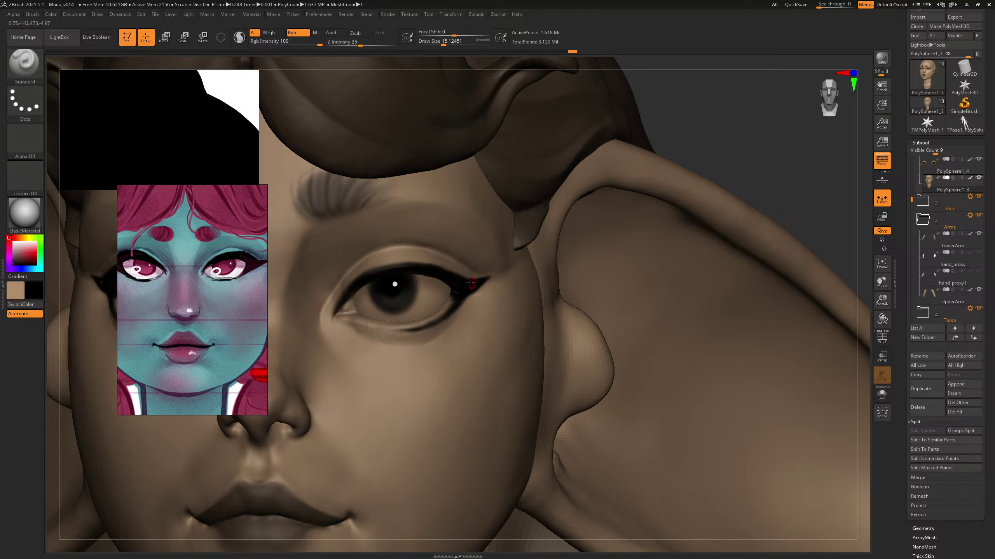
pyautogui.keyDown('alt'); pyautogui.moveTo(485, 275); pyautogui.dragTo(481, 284); pyautogui.keyUp('alt')
pyautogui.press('v')
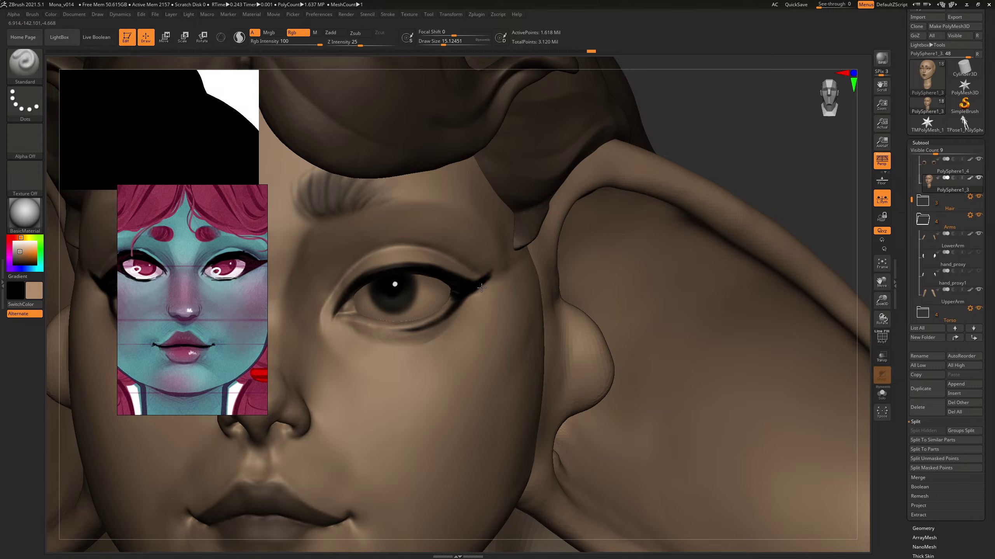
# Step: Clean up the eyeliner wing's lower edge in black and shift the concept reference to the three-quarter face
pyautogui.press('v')
pyautogui.moveTo(465, 287)
pyautogui.mouseDown()
pyautogui.moveTo(479, 277)
pyautogui.moveTo(455, 300)
pyautogui.mouseUp()
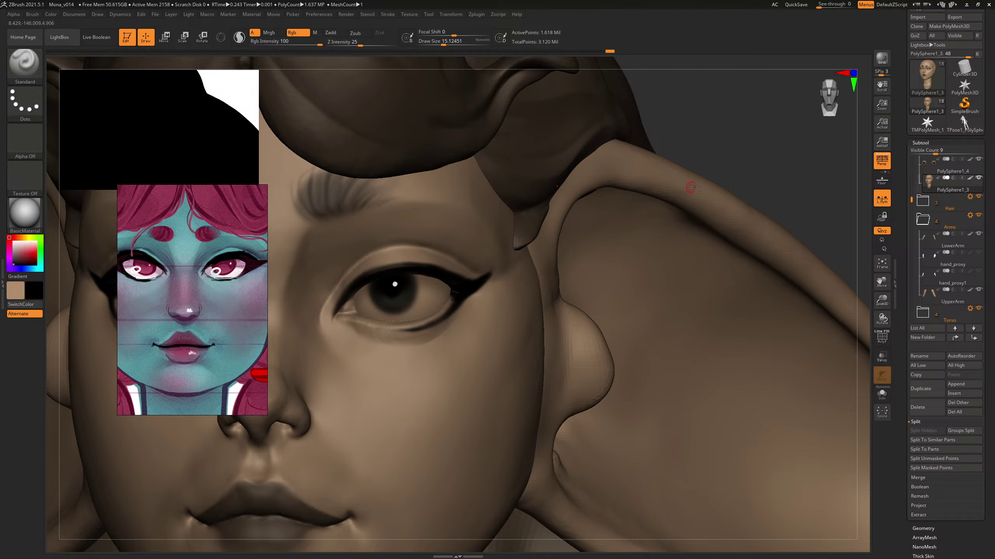
pyautogui.keyDown('alt'); pyautogui.moveTo(745, 151); pyautogui.dragTo(701, 127); pyautogui.keyUp('alt')
pyautogui.moveTo(701, 127); pyautogui.dragTo(760, 214)
pyautogui.moveTo(740, 140); pyautogui.dragTo(730, 117)
pyautogui.keyDown('shift'); pyautogui.moveTo(731, 117); pyautogui.dragTo(701, 129); pyautogui.keyUp('shift')
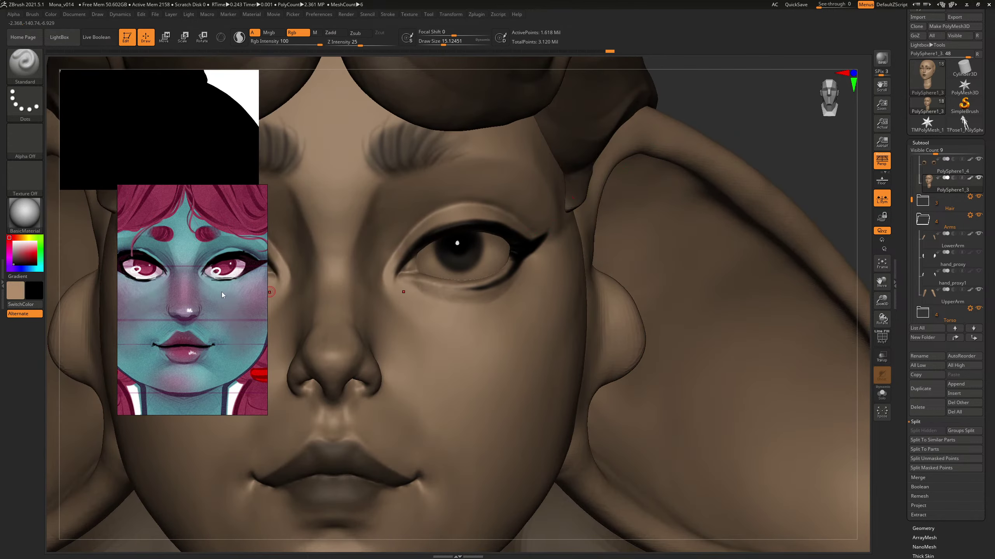
pyautogui.moveTo(227, 296); pyautogui.dragTo(182, 305, button='middle')
# Step: Refine the eyeliner wing tip as seen from three-quarter view, alternating black and skin tone at a draw size of about 15
pyautogui.moveTo(764, 117); pyautogui.dragTo(427, 256)
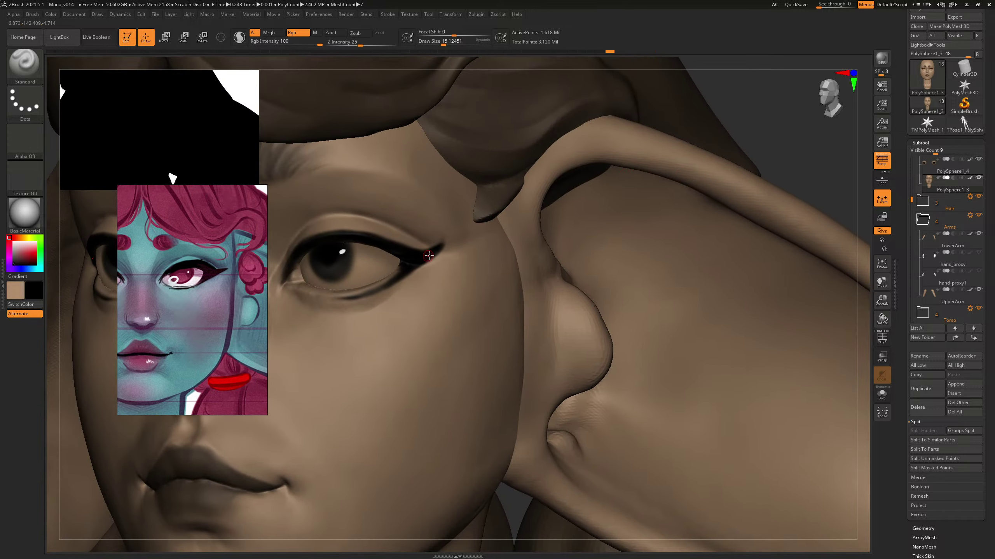
pyautogui.press('v')
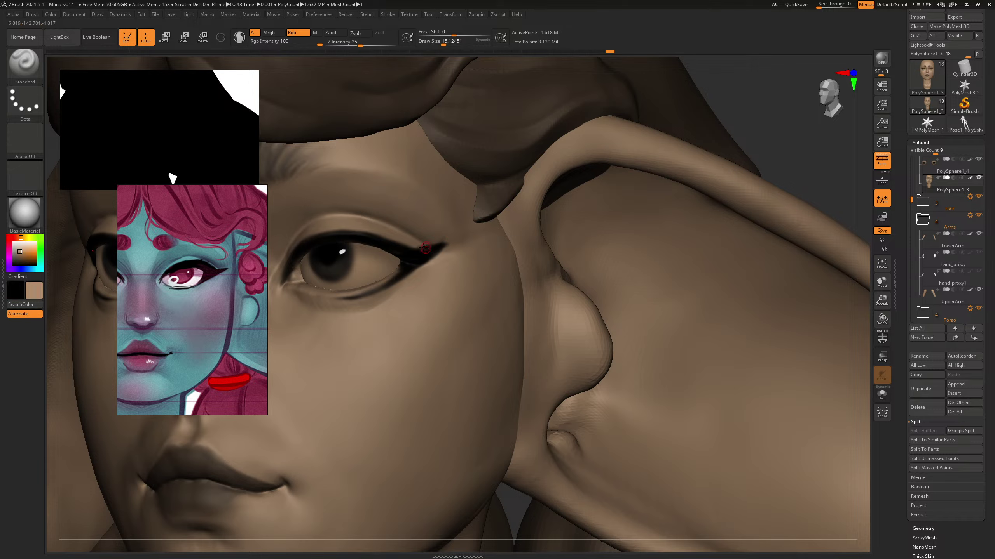
pyautogui.press('v')
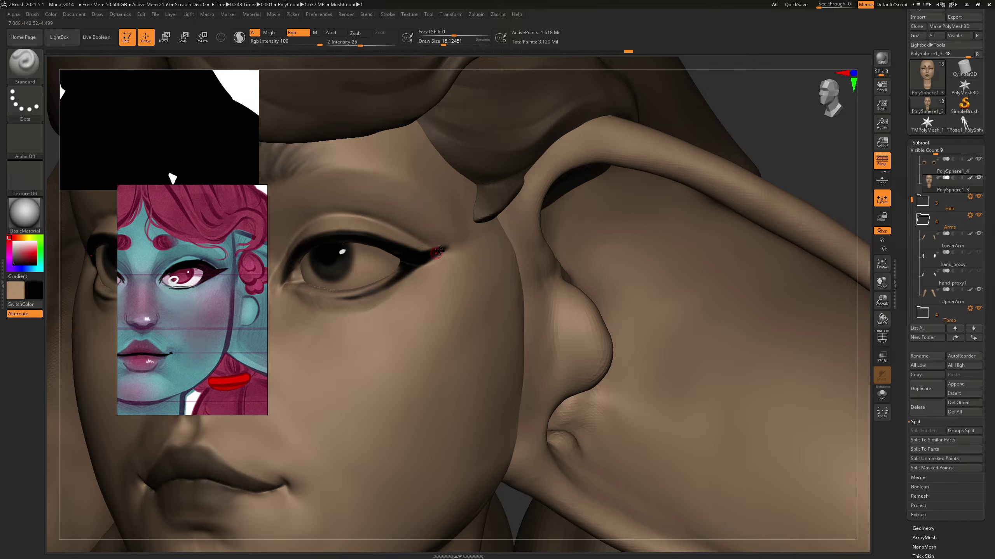
pyautogui.press('v')
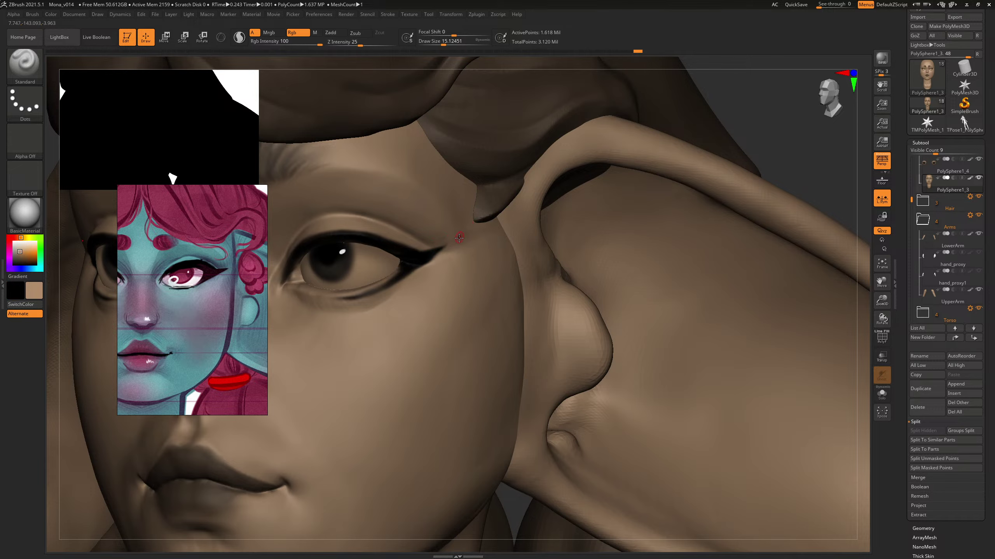
pyautogui.keyDown('shift'); pyautogui.moveTo(449, 248); pyautogui.dragTo(424, 270); pyautogui.keyUp('shift')
pyautogui.moveTo(725, 122); pyautogui.dragTo(658, 144, button='right')
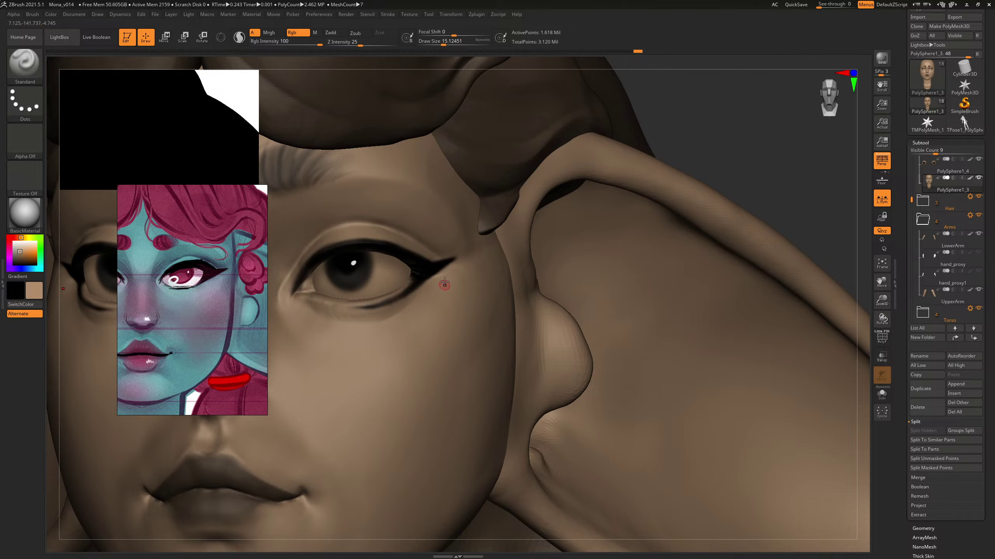
# Step: Build up the black upper eyeliner from the wing to the inner corner and trim its upper edge with skin tone
pyautogui.press('v')
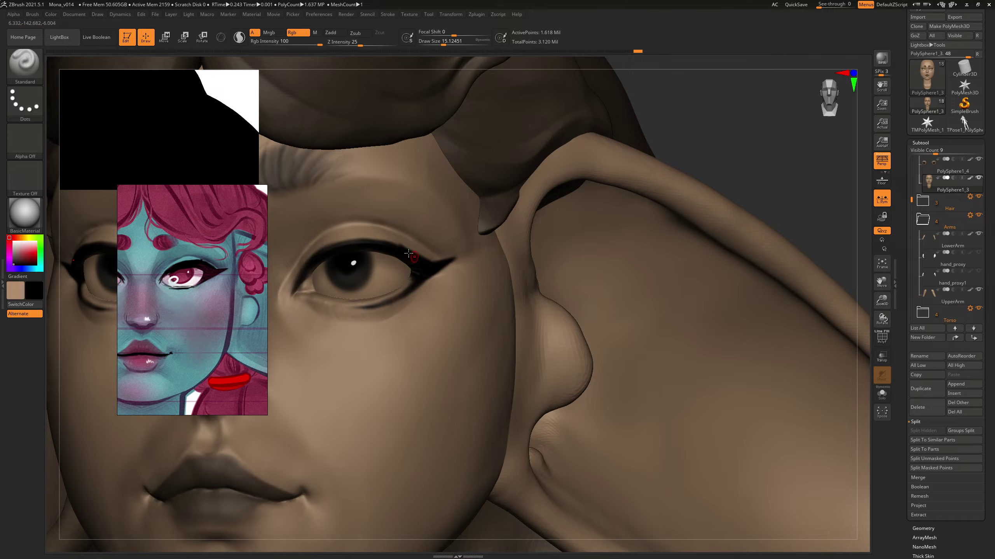
pyautogui.moveTo(424, 263); pyautogui.dragTo(349, 241)
pyautogui.moveTo(399, 222); pyautogui.dragTo(354, 244, button='right')
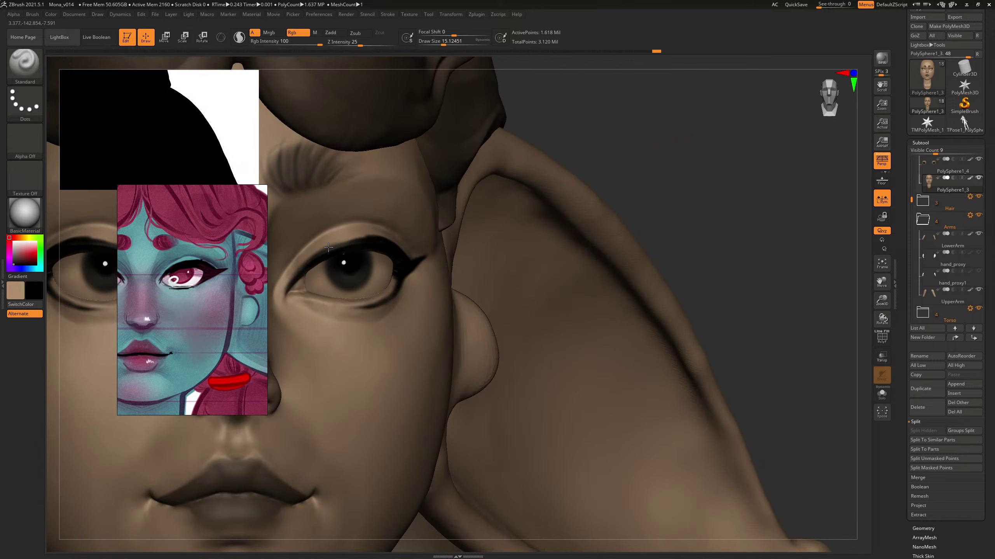
pyautogui.moveTo(328, 248); pyautogui.dragTo(365, 239)
pyautogui.moveTo(393, 221); pyautogui.dragTo(684, 153, button='right')
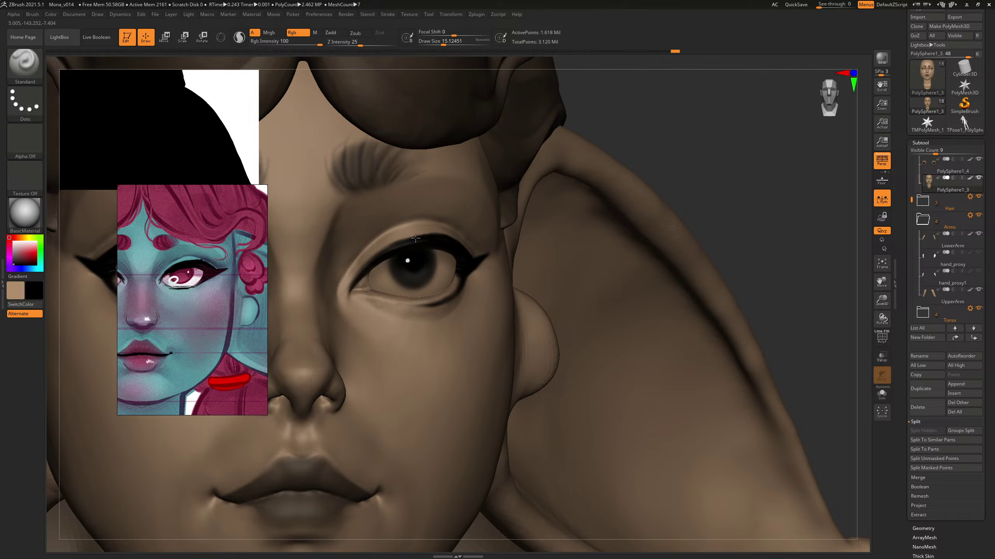
pyautogui.moveTo(415, 238); pyautogui.dragTo(357, 272)
pyautogui.moveTo(702, 150); pyautogui.dragTo(716, 147)
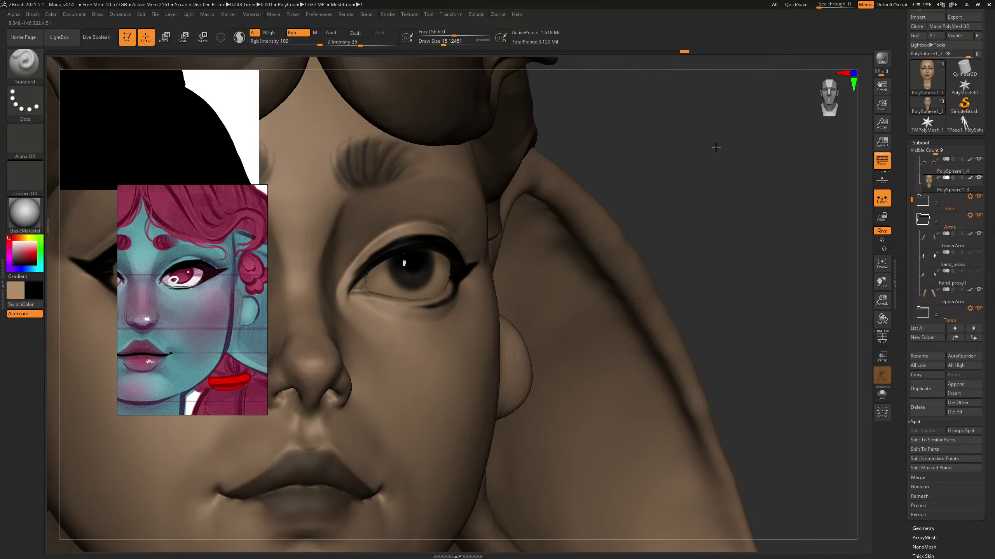
pyautogui.press('v')
pyautogui.moveTo(352, 270); pyautogui.dragTo(400, 234)
pyautogui.moveTo(706, 179); pyautogui.dragTo(685, 191, button='right')
# Step: Strengthen the black lower lash line from below the iris towards the outer corner
pyautogui.press('v')
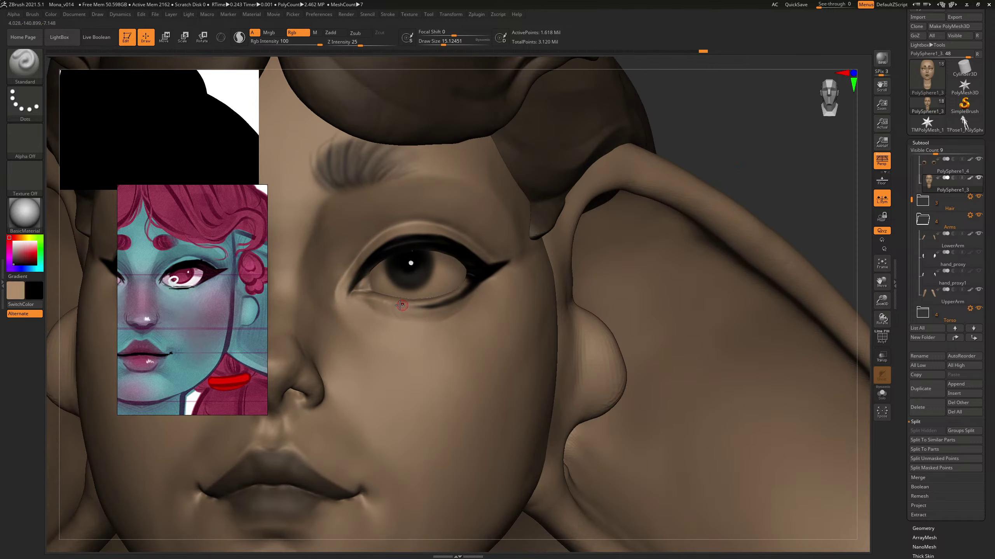
pyautogui.moveTo(401, 305)
pyautogui.mouseDown()
pyautogui.moveTo(450, 303)
pyautogui.moveTo(474, 277)
pyautogui.moveTo(454, 294)
pyautogui.mouseUp()
pyautogui.press('v')
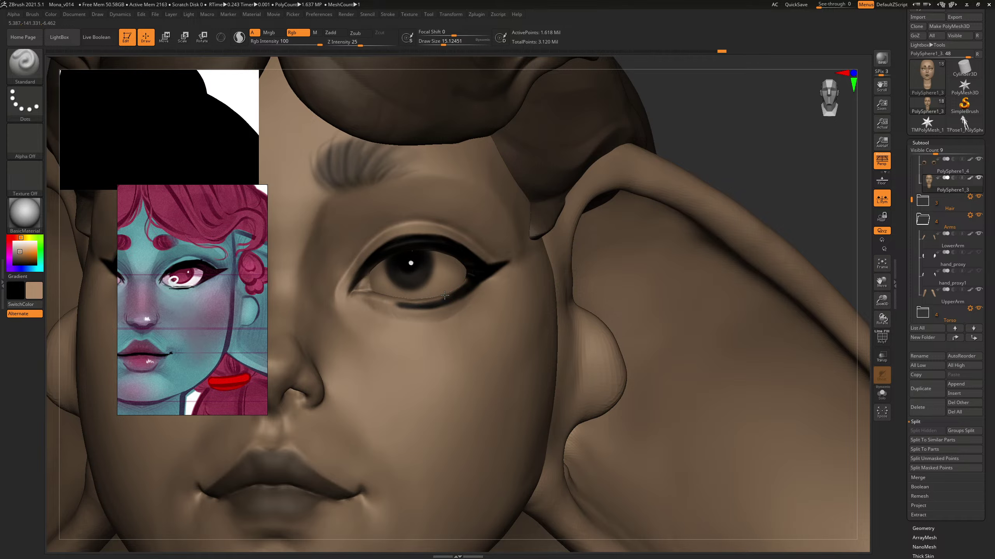
pyautogui.moveTo(737, 160); pyautogui.dragTo(452, 260, button='right')
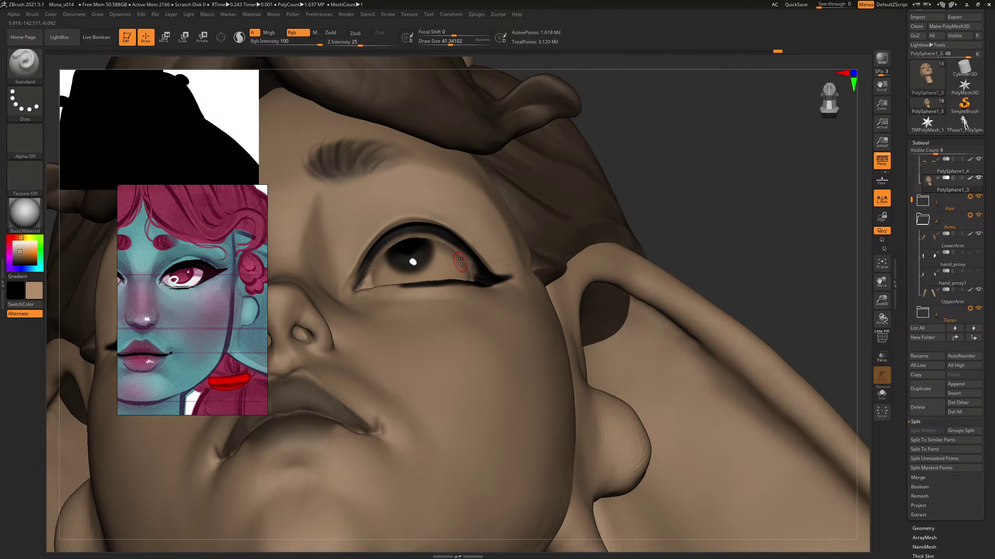
# Step: Clean the lower lid between the eye and the lash line with skin tone at a draw size of about 23
pyautogui.moveTo(729, 146); pyautogui.dragTo(737, 199, button='right')
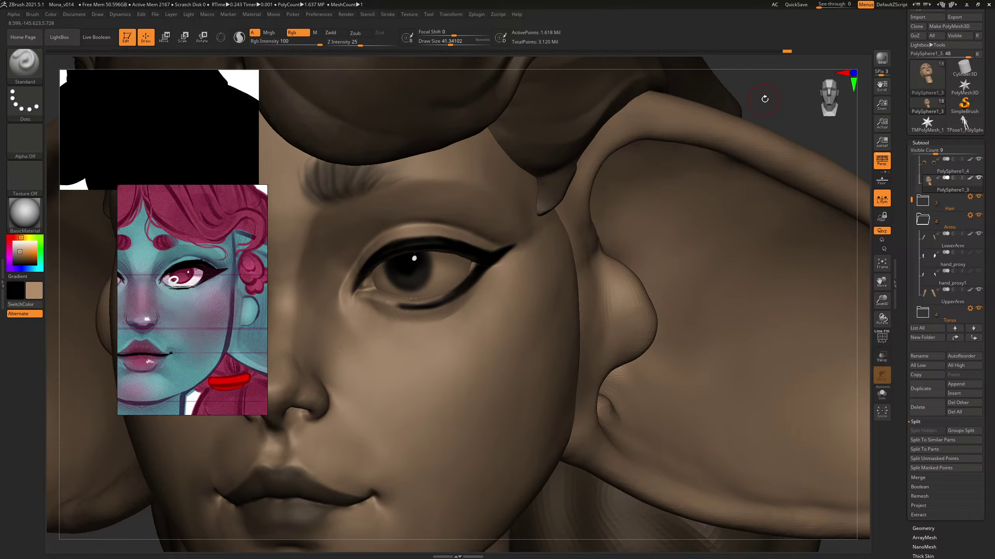
pyautogui.moveTo(764, 99)
pyautogui.mouseDown(button='right')
pyautogui.moveTo(681, 143)
pyautogui.moveTo(745, 146)
pyautogui.moveTo(746, 157)
pyautogui.mouseUp(button='right')
pyautogui.press('s')
pyautogui.press('s')
pyautogui.moveTo(458, 282); pyautogui.dragTo(443, 293)
pyautogui.press('s')
pyautogui.moveTo(452, 288); pyautogui.dragTo(443, 287)
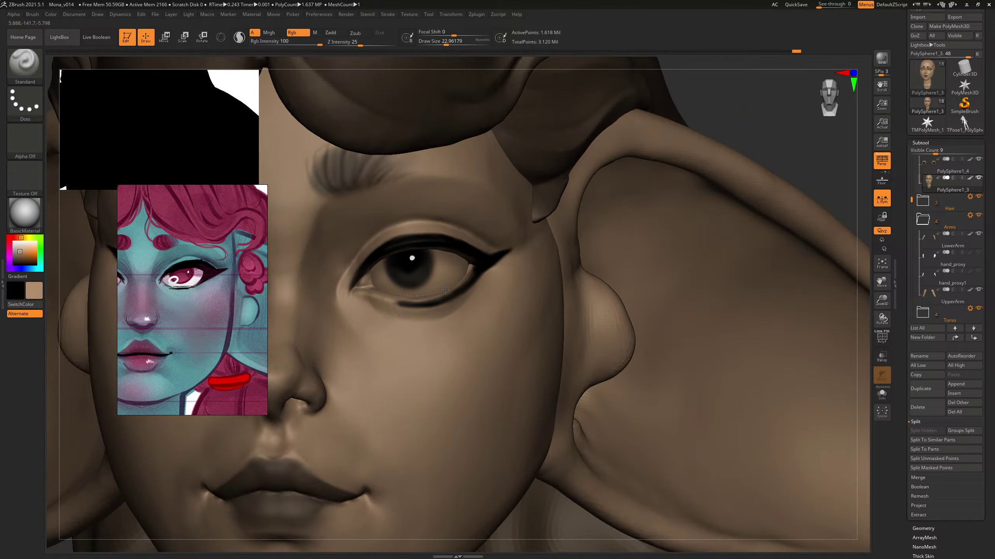
# Step: Thin and taper the inner end of the lower lash line with skin tone at a draw size of about 19
pyautogui.moveTo(753, 128); pyautogui.dragTo(716, 151, button='right')
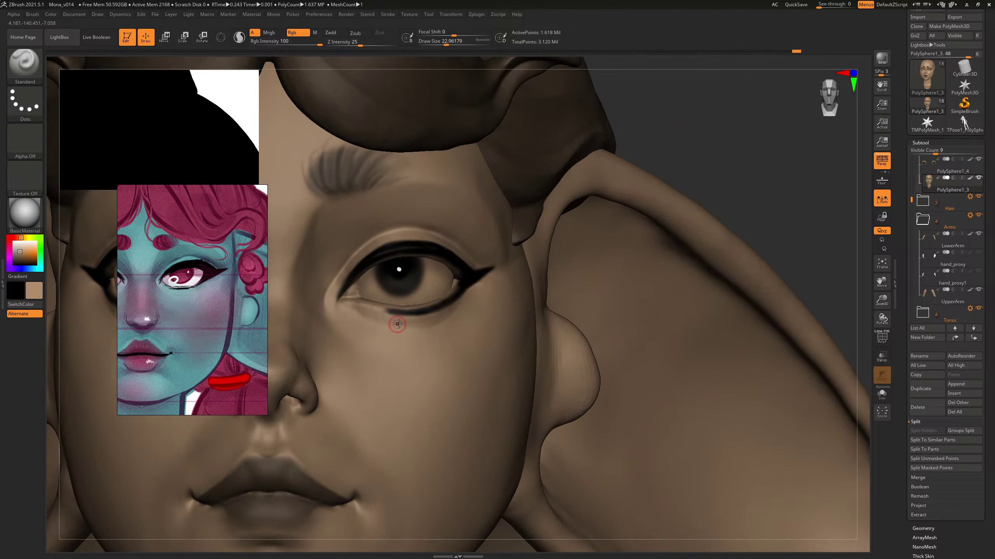
pyautogui.press('s')
pyautogui.moveTo(394, 318)
pyautogui.mouseDown()
pyautogui.moveTo(379, 310)
pyautogui.moveTo(420, 320)
pyautogui.moveTo(393, 316)
pyautogui.mouseUp()
pyautogui.press('s')
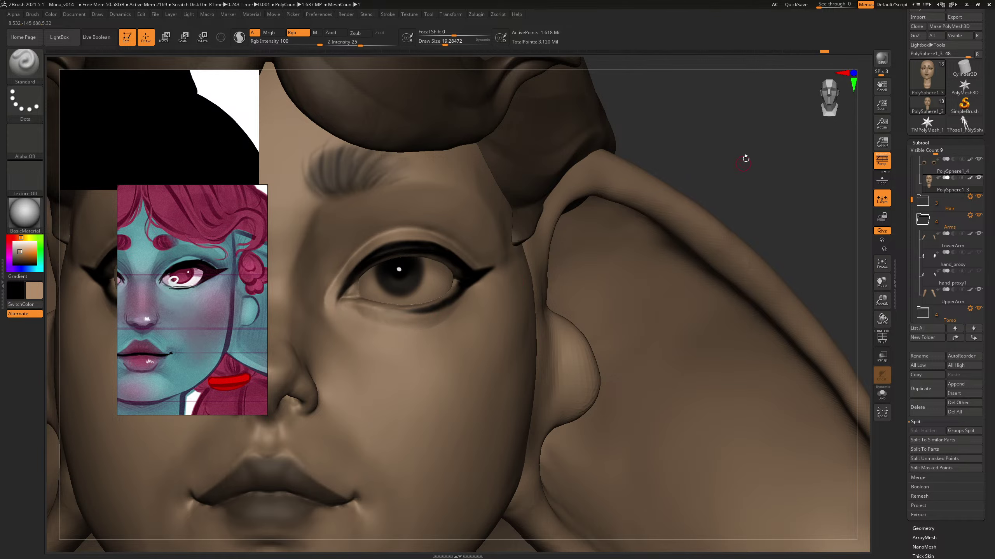
pyautogui.press('f')
pyautogui.moveTo(568, 159); pyautogui.dragTo(562, 232)
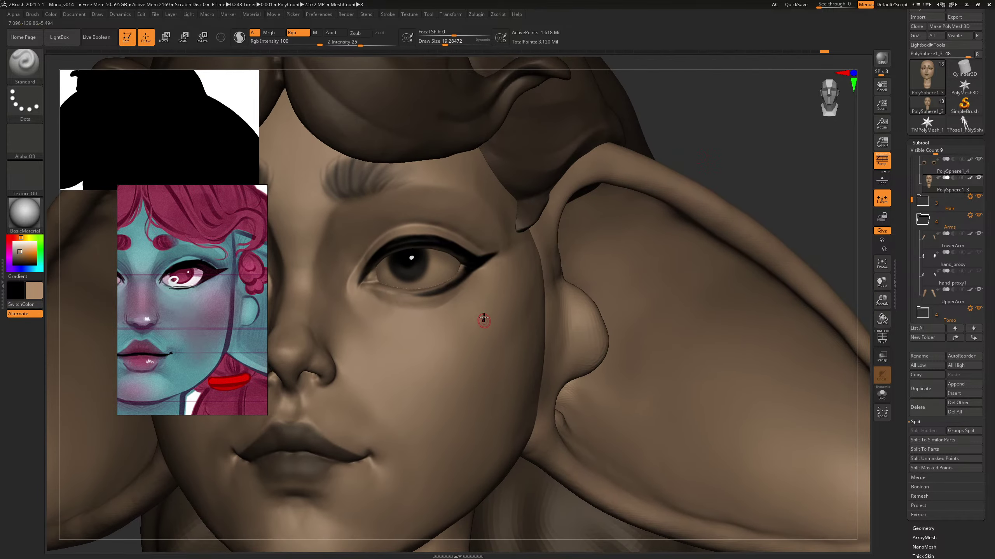
# Step: Redo the eyeliner's outer tip in black with the Standard brush at a draw size of about 10
pyautogui.press('b')
pyautogui.press('s')
pyautogui.press('t')
pyautogui.press('s')
pyautogui.moveTo(482, 269); pyautogui.dragTo(505, 251)
pyautogui.hotkey('ctrl', 'z')
pyautogui.press('v')
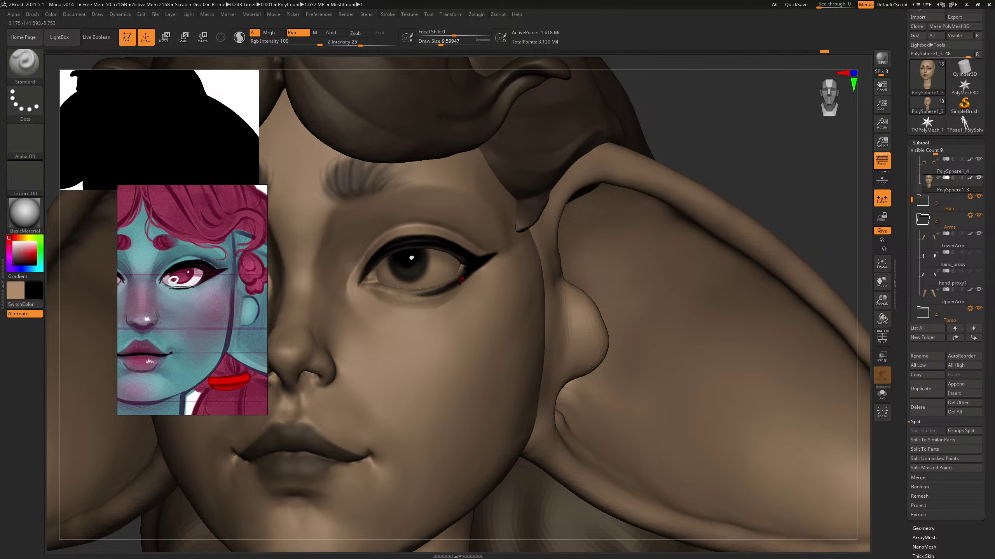
pyautogui.moveTo(483, 264)
pyautogui.mouseDown()
pyautogui.moveTo(457, 286)
pyautogui.moveTo(499, 252)
pyautogui.mouseUp()
# Step: Touch up the lips with skin tone at a draw size of about 10
pyautogui.moveTo(714, 136); pyautogui.dragTo(535, 118)
pyautogui.keyDown('alt'); pyautogui.moveTo(667, 192); pyautogui.dragTo(476, 343); pyautogui.keyUp('alt')
pyautogui.scroll(4, 704, 187)
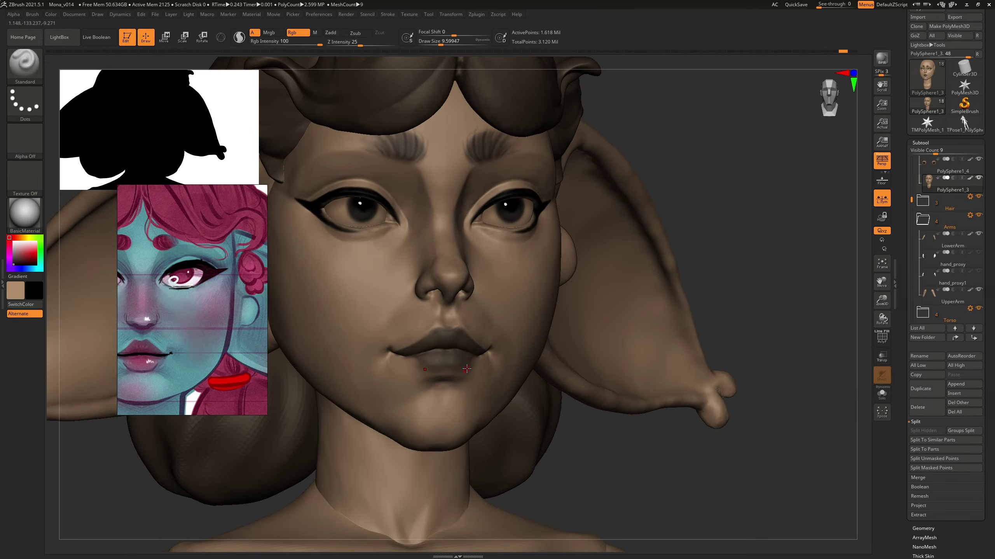
pyautogui.press('v')
pyautogui.moveTo(497, 317); pyautogui.dragTo(491, 337)
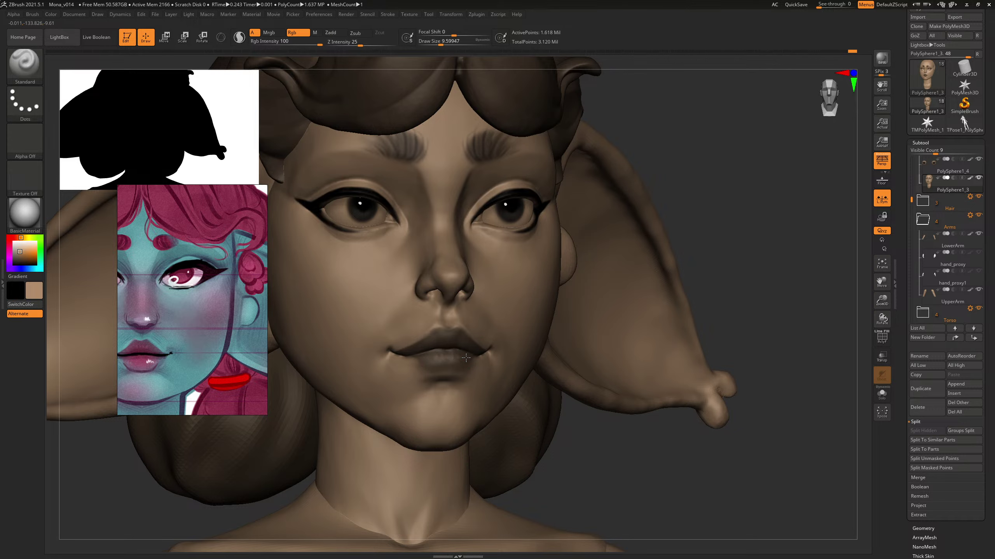
pyautogui.moveTo(759, 215); pyautogui.dragTo(689, 204)
pyautogui.moveTo(774, 154); pyautogui.dragTo(831, 137)
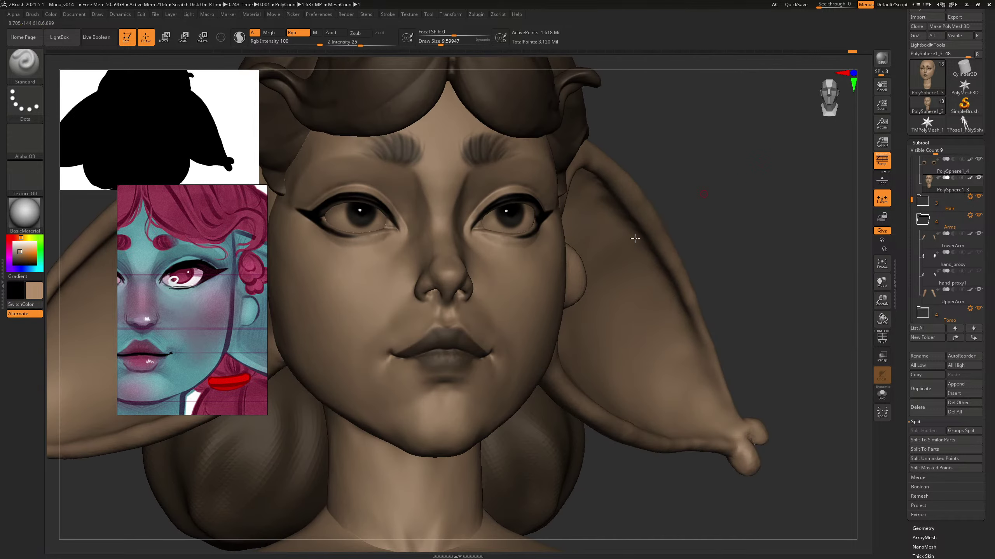
pyautogui.moveTo(457, 334); pyautogui.dragTo(458, 342)
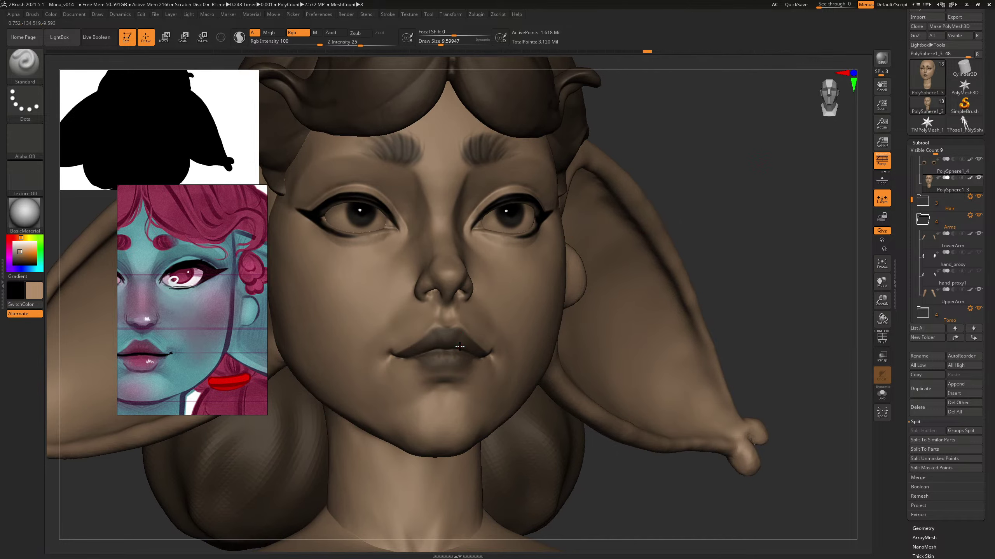
# Step: Select the eyeball subtool PolySphere1_4 and touch up the eyes in black at a draw size of about 44
pyautogui.keyDown('alt'); pyautogui.moveTo(763, 215); pyautogui.dragTo(805, 179); pyautogui.keyUp('alt')
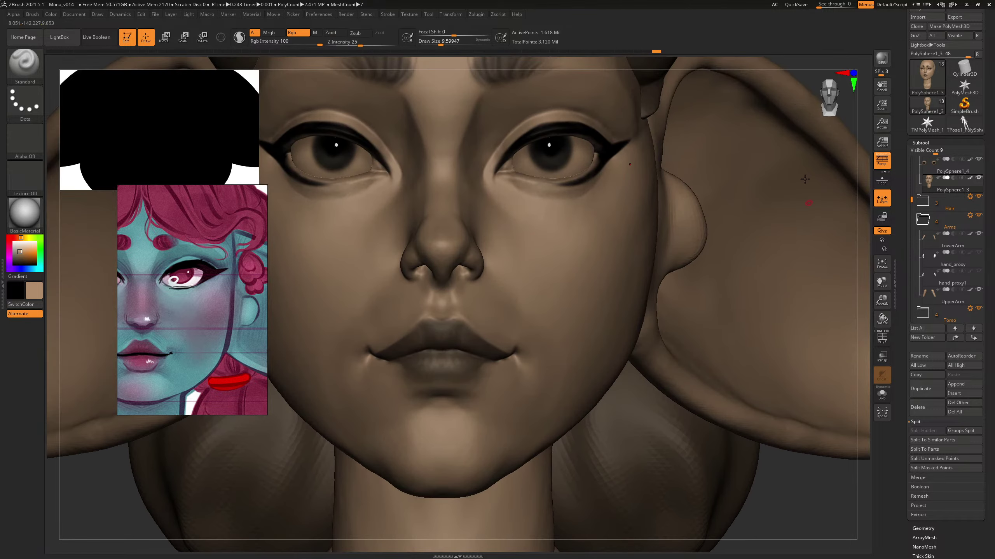
pyautogui.keyDown('alt'); pyautogui.click(567, 167); pyautogui.keyUp('alt')
pyautogui.keyDown('alt'); pyautogui.moveTo(812, 66); pyautogui.dragTo(704, 172); pyautogui.keyUp('alt')
pyautogui.press('b')
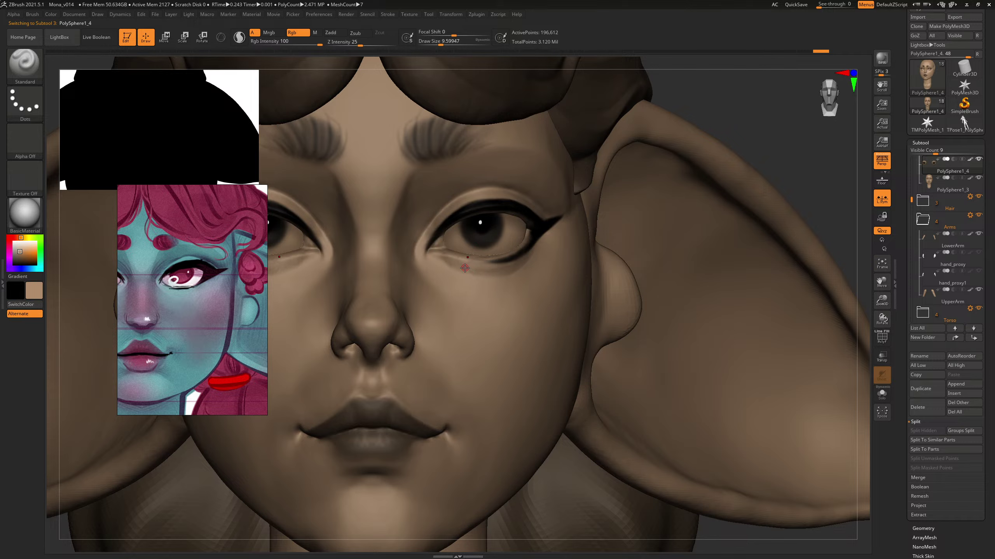
pyautogui.press('v')
pyautogui.press(']')
pyautogui.press(']')
pyautogui.press(']')
pyautogui.press(']')
pyautogui.press(']')
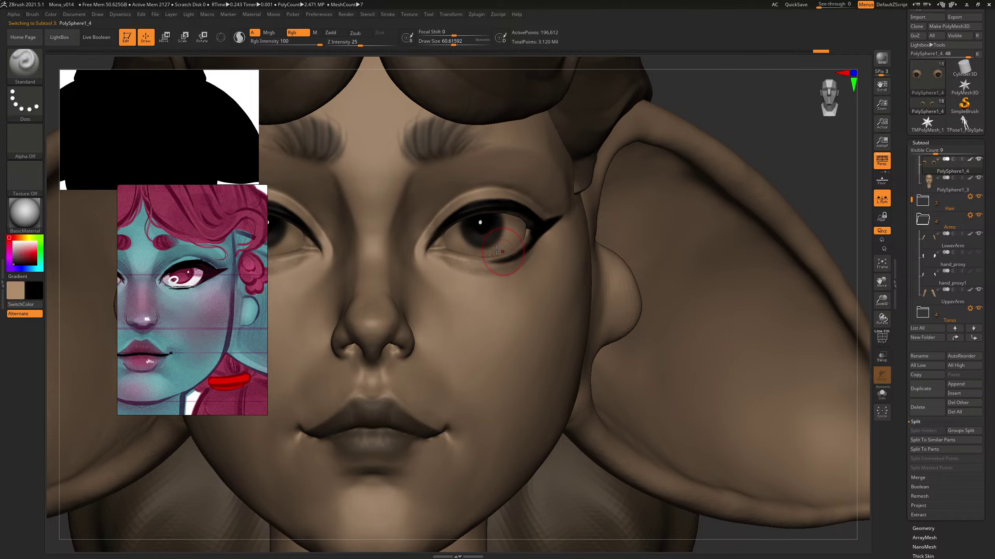
pyautogui.press('s')
pyautogui.moveTo(474, 255); pyautogui.dragTo(492, 253)
# Step: Show the hand_proxy1 subtool and sample the body's skin tone as the active colour
pyautogui.keyDown('alt'); pyautogui.moveTo(750, 110); pyautogui.dragTo(569, 114); pyautogui.keyUp('alt')
pyautogui.moveTo(603, 145); pyautogui.dragTo(659, 186)
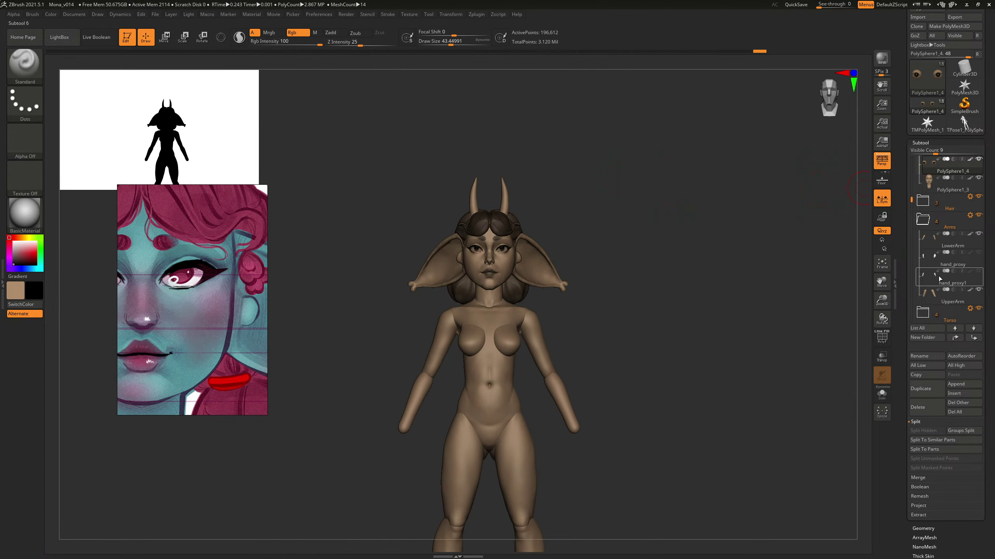
pyautogui.click(978, 272)
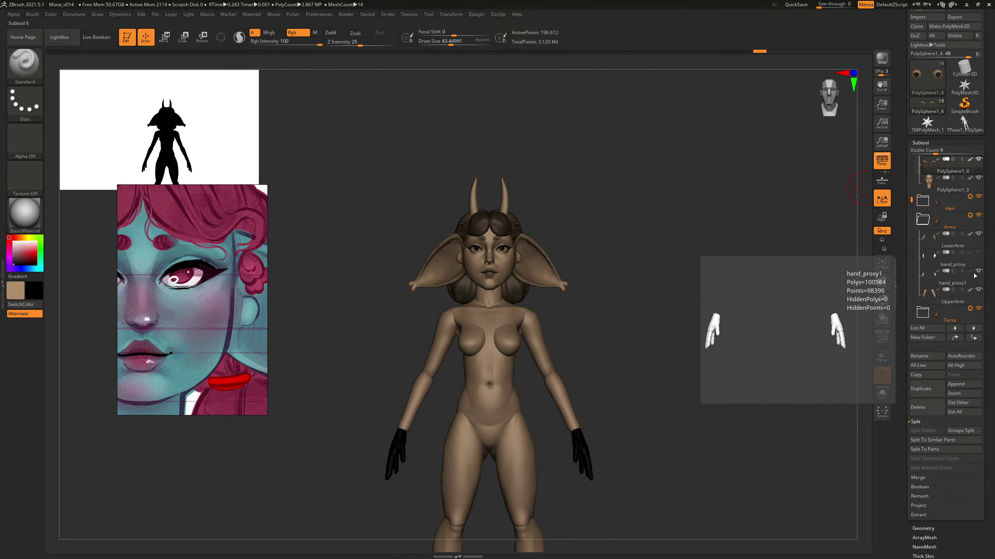
pyautogui.press('c')
pyautogui.keyDown('alt'); pyautogui.moveTo(673, 318); pyautogui.dragTo(680, 299); pyautogui.keyUp('alt')
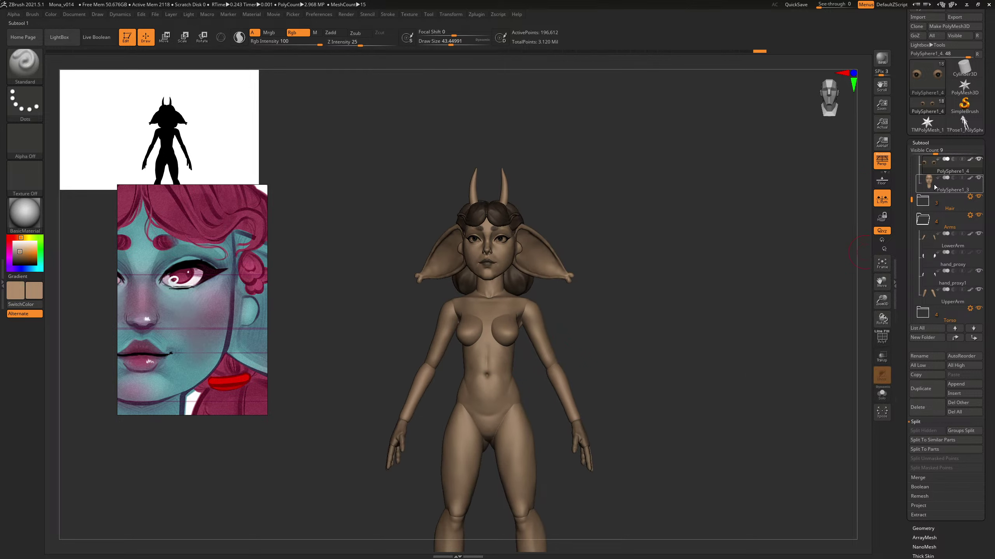
# Step: Compare the hand_proxy hands on the full figure, hide them and make hand_proxy1 the active subtool
pyautogui.click(952, 262)
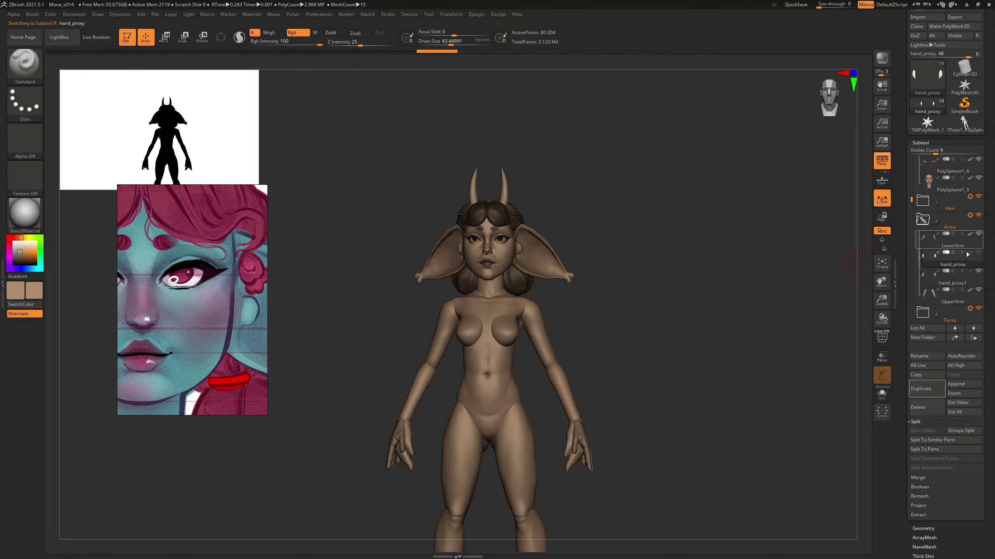
pyautogui.moveTo(712, 279)
pyautogui.mouseDown()
pyautogui.moveTo(693, 283)
pyautogui.moveTo(708, 284)
pyautogui.mouseUp()
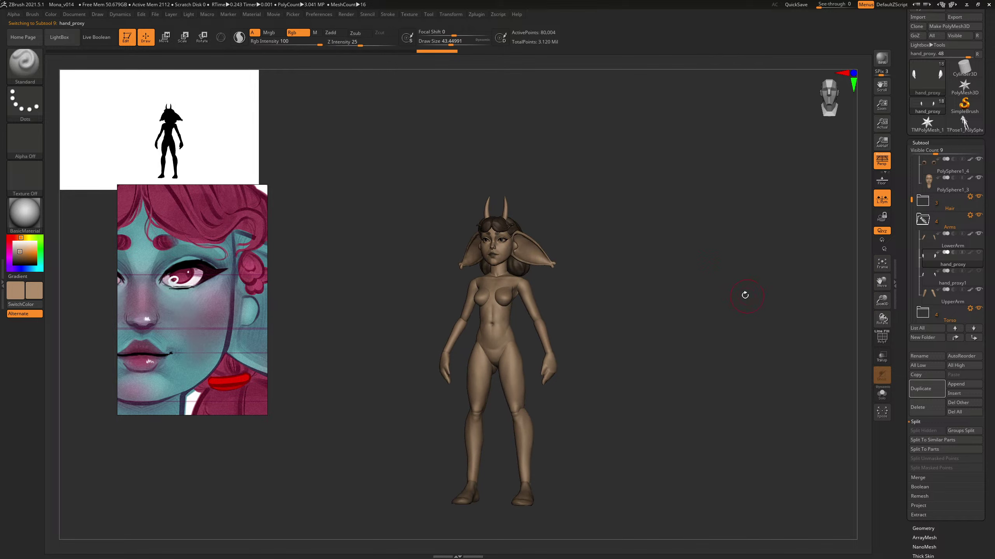
pyautogui.moveTo(701, 292); pyautogui.dragTo(740, 292)
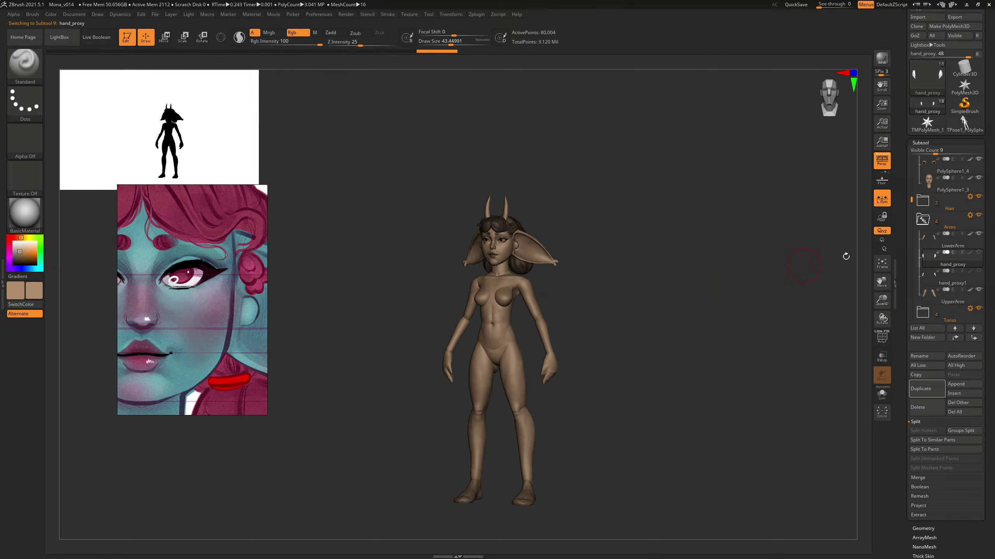
pyautogui.click(978, 253)
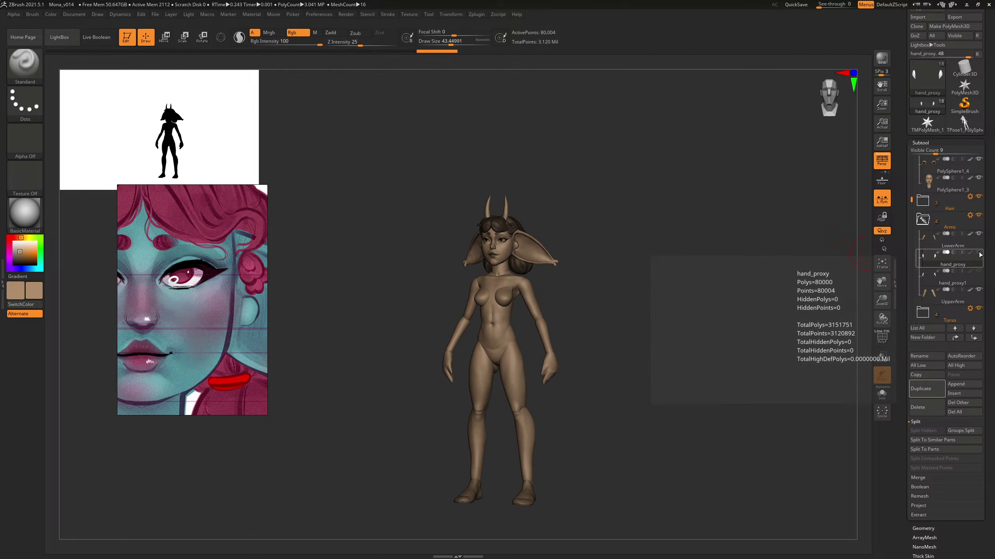
pyautogui.click(927, 280)
pyautogui.keyDown('shift'); pyautogui.moveTo(676, 338); pyautogui.dragTo(799, 428); pyautogui.keyUp('shift')
pyautogui.moveTo(741, 293); pyautogui.dragTo(765, 300)
pyautogui.keyDown('alt'); pyautogui.moveTo(774, 262); pyautogui.dragTo(798, 318); pyautogui.keyUp('alt')
pyautogui.keyDown('alt'); pyautogui.moveTo(756, 213); pyautogui.dragTo(760, 232); pyautogui.keyUp('alt')
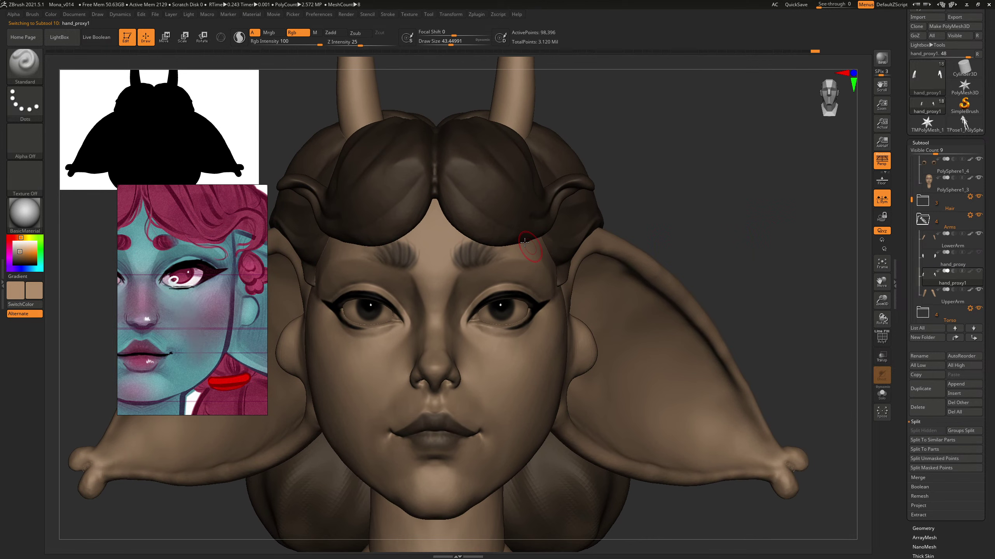
# Step: Select the hair subtool PM3D_Sphere3D1_4 and reshape the bangs above the brow with the Move brush at a draw size of about 149
pyautogui.keyDown('alt'); pyautogui.click(505, 234); pyautogui.keyUp('alt')
pyautogui.press('b')
pyautogui.press('m')
pyautogui.press('v')
pyautogui.press('s')
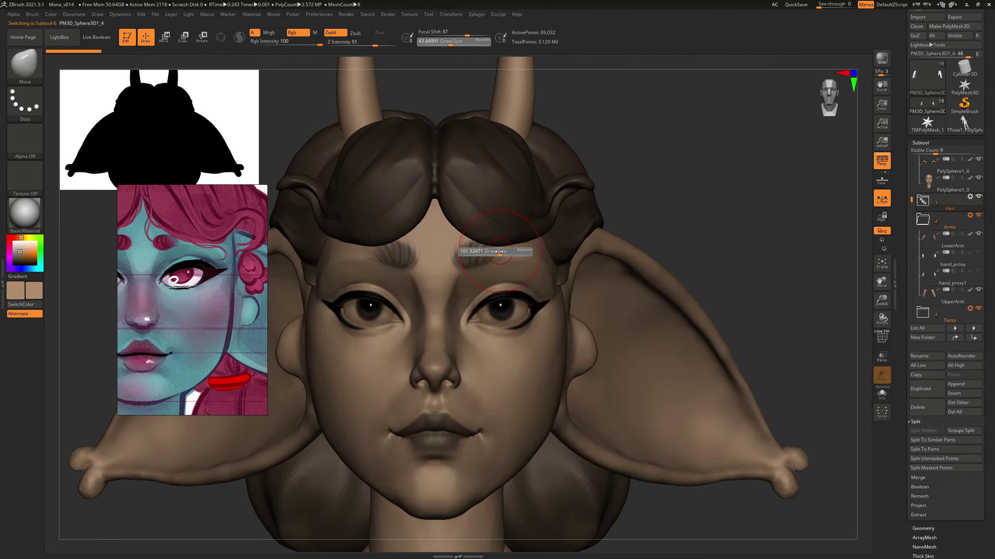
pyautogui.press('s')
pyautogui.moveTo(498, 252)
pyautogui.mouseDown()
pyautogui.moveTo(522, 254)
pyautogui.moveTo(503, 246)
pyautogui.mouseUp()
pyautogui.press('s')
pyautogui.press('s')
pyautogui.press('s')
pyautogui.click(514, 250)
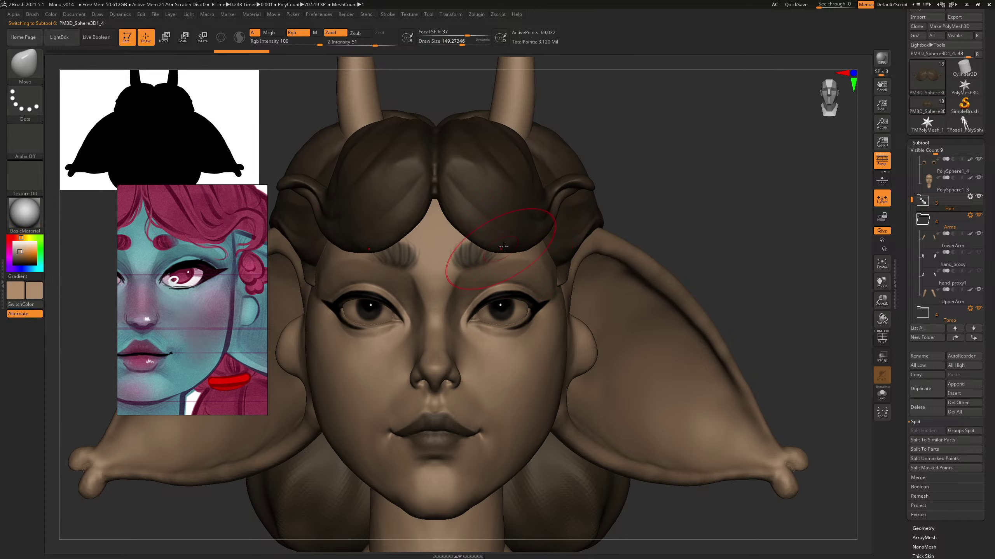
# Step: Adjust the lower edge of the bangs above the eyebrow with the Move brush at a draw size of about 94
pyautogui.moveTo(688, 199); pyautogui.dragTo(564, 246)
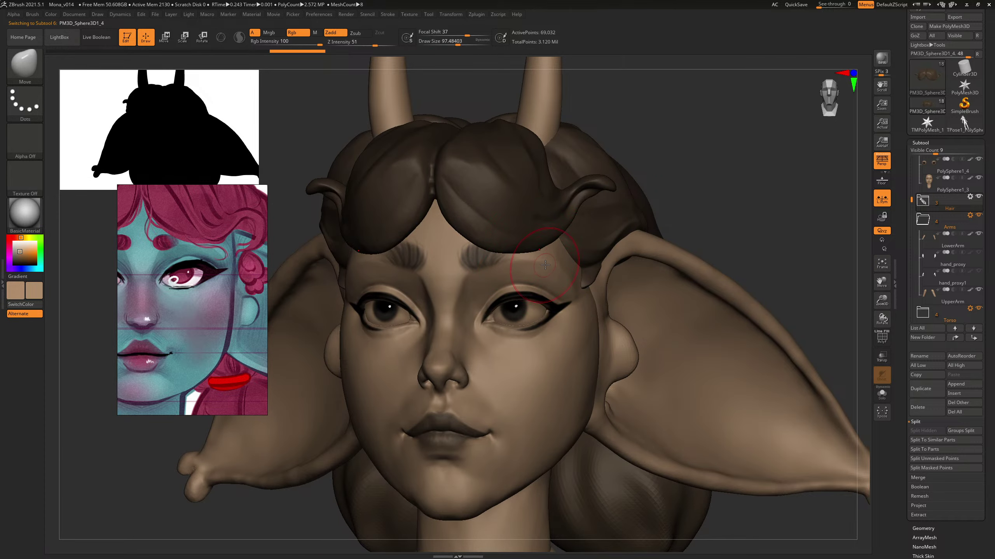
pyautogui.press('s')
pyautogui.moveTo(539, 264); pyautogui.dragTo(556, 253)
pyautogui.press('[')
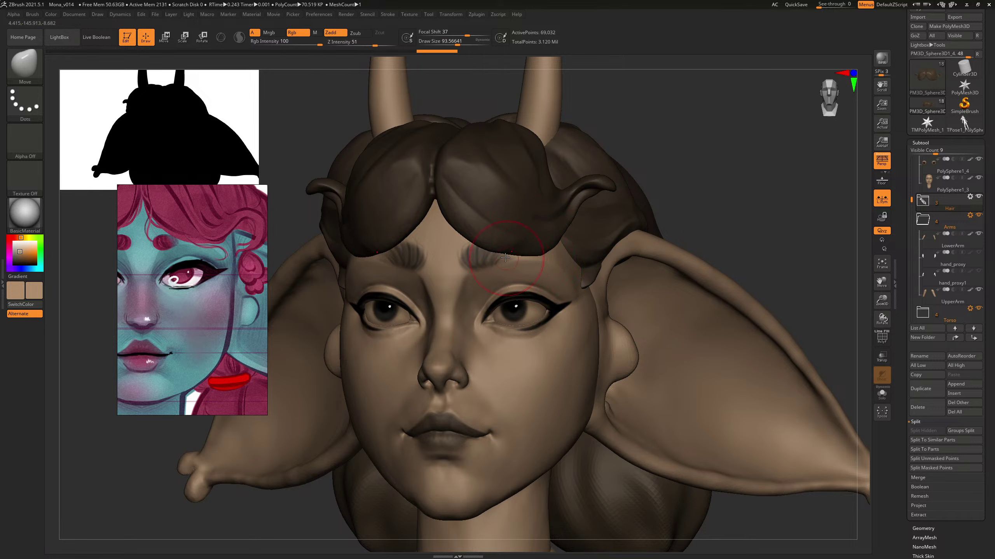
pyautogui.press(']')
pyautogui.press(']')
pyautogui.press(']')
# Step: Bend the flicked side curl tips inward with the Move brush, using draw sizes from about 119 to 79
pyautogui.moveTo(606, 182); pyautogui.dragTo(609, 196)
pyautogui.moveTo(695, 162); pyautogui.dragTo(744, 166)
pyautogui.press('[')
pyautogui.press('[')
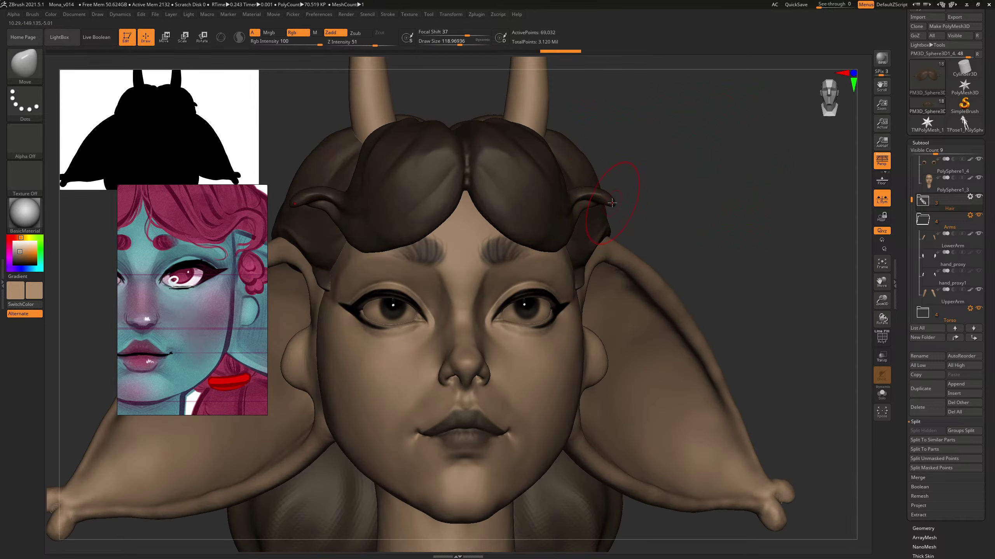
pyautogui.moveTo(612, 203)
pyautogui.mouseDown()
pyautogui.moveTo(612, 217)
pyautogui.moveTo(602, 200)
pyautogui.mouseUp()
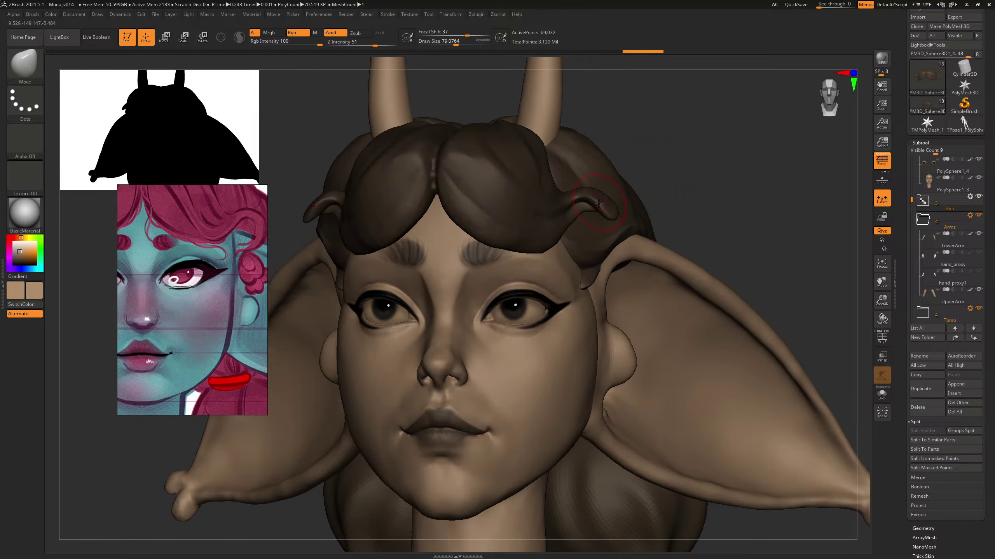
pyautogui.moveTo(722, 171); pyautogui.dragTo(701, 207)
pyautogui.moveTo(747, 184)
pyautogui.mouseDown()
pyautogui.moveTo(742, 172)
pyautogui.moveTo(756, 177)
pyautogui.moveTo(736, 172)
pyautogui.moveTo(745, 178)
pyautogui.moveTo(732, 182)
pyautogui.mouseUp()
# Step: Try to twist the side curls with the Spiral brush at a draw size of about 250
pyautogui.press('b')
pyautogui.press('s')
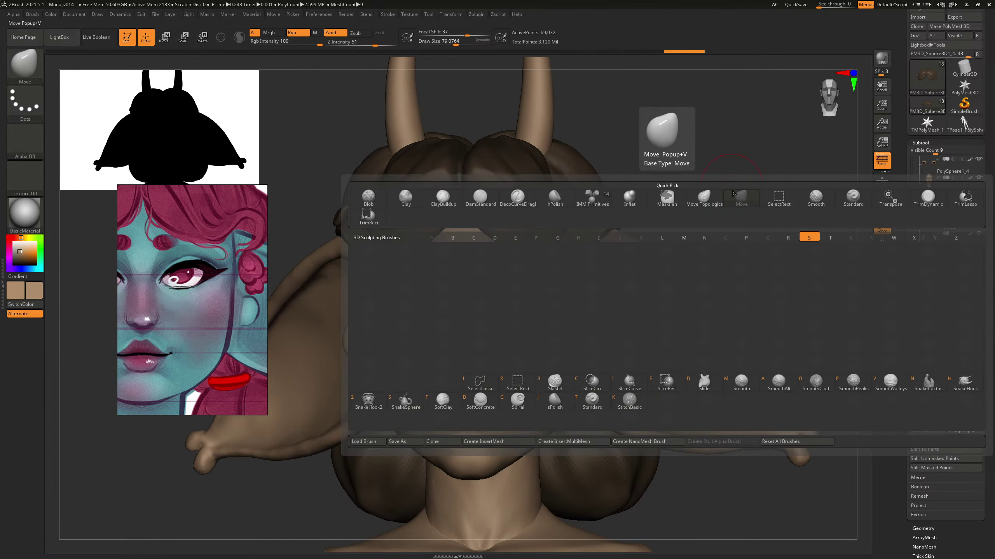
pyautogui.press('m')
pyautogui.click(730, 210)
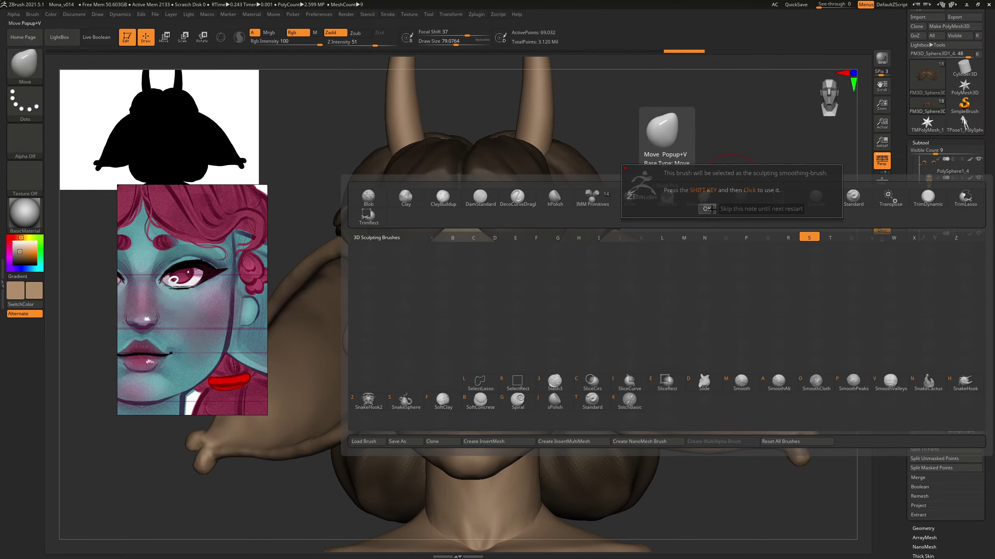
pyautogui.press('b')
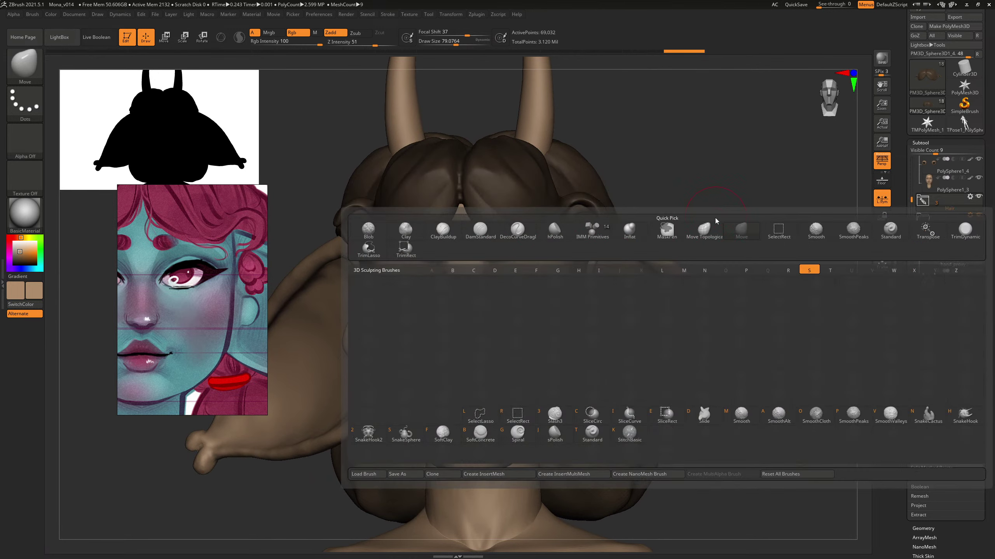
pyautogui.click(518, 434)
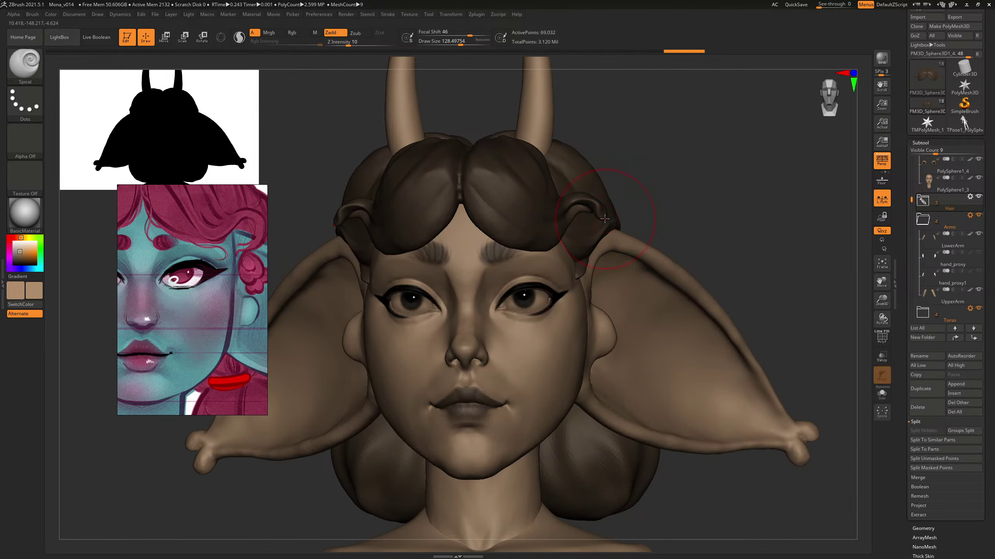
pyautogui.press('s')
pyautogui.moveTo(596, 216); pyautogui.dragTo(610, 222)
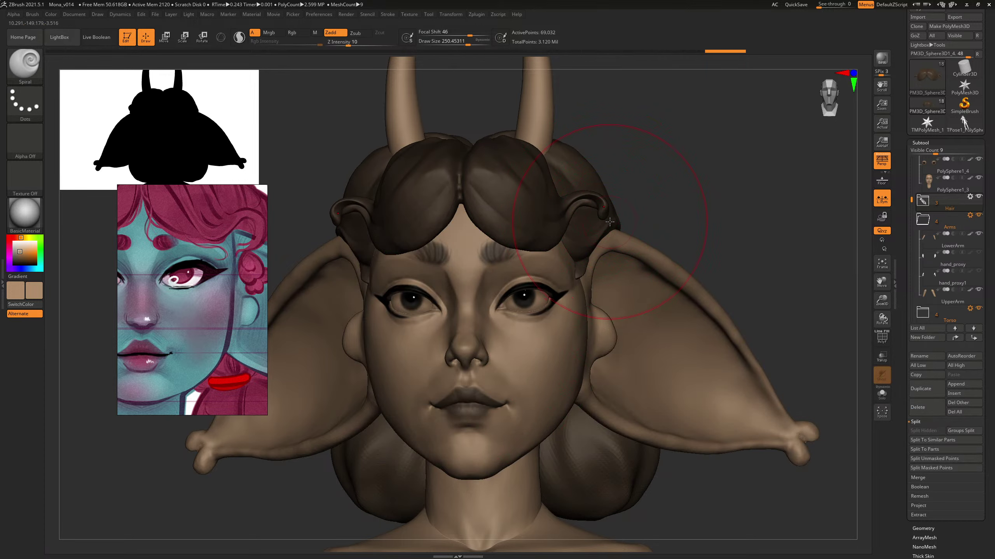
# Step: Pull the side curl tips out and downward with the SnakeHook brush at a draw size of about 101
pyautogui.press('b')
pyautogui.press('s')
pyautogui.press('h')
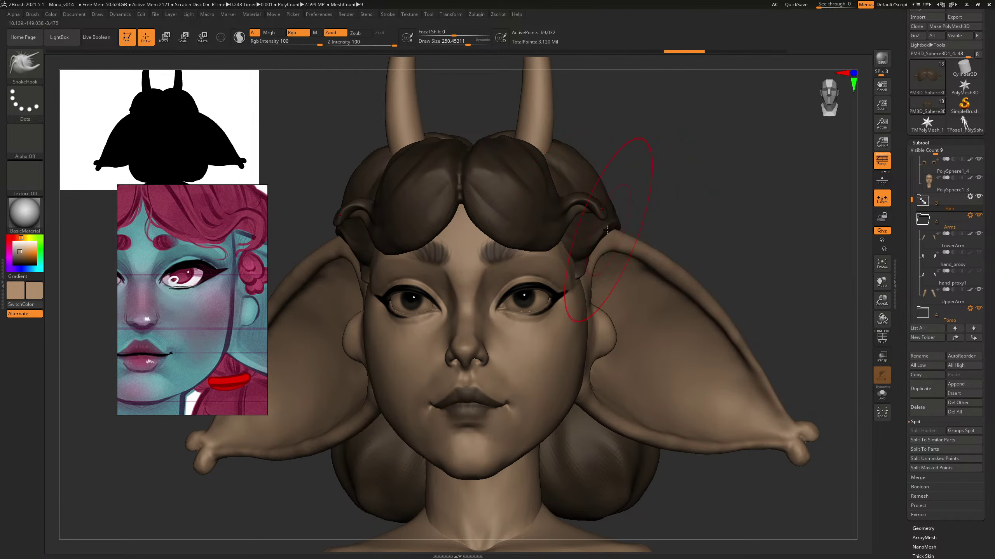
pyautogui.moveTo(605, 217)
pyautogui.mouseDown()
pyautogui.moveTo(595, 238)
pyautogui.moveTo(586, 229)
pyautogui.moveTo(612, 251)
pyautogui.moveTo(581, 235)
pyautogui.moveTo(586, 220)
pyautogui.moveTo(626, 232)
pyautogui.mouseUp()
pyautogui.hotkey('ctrl', 'z')
pyautogui.press('s')
pyautogui.press('b')
pyautogui.press('s')
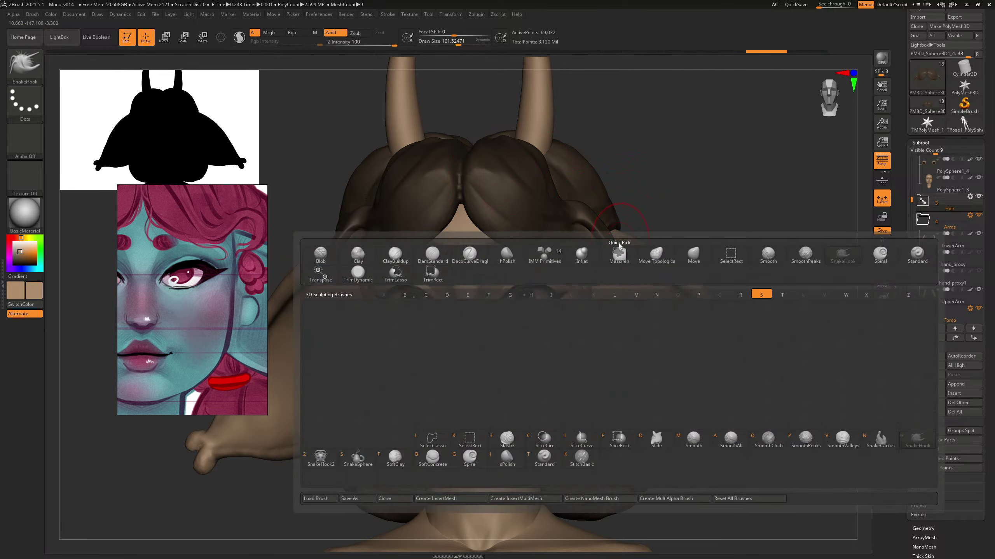
# Step: Select the Spiral brush, undo a test twist on the side curl and set the brush alpha to Alpha Off
pyautogui.press('b')
pyautogui.press('s')
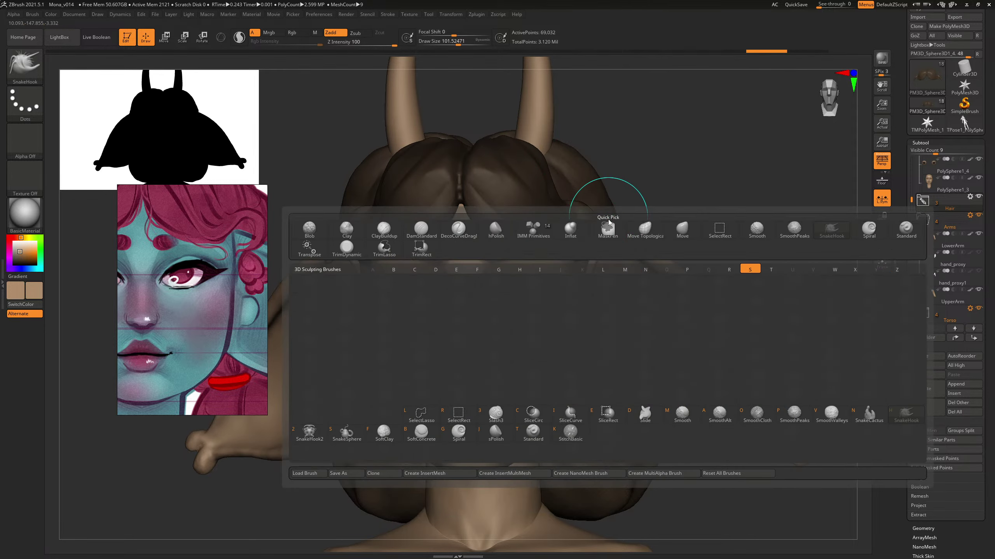
pyautogui.press('g')
pyautogui.press('s')
pyautogui.moveTo(590, 224); pyautogui.dragTo(610, 228)
pyautogui.hotkey('ctrl', 'z')
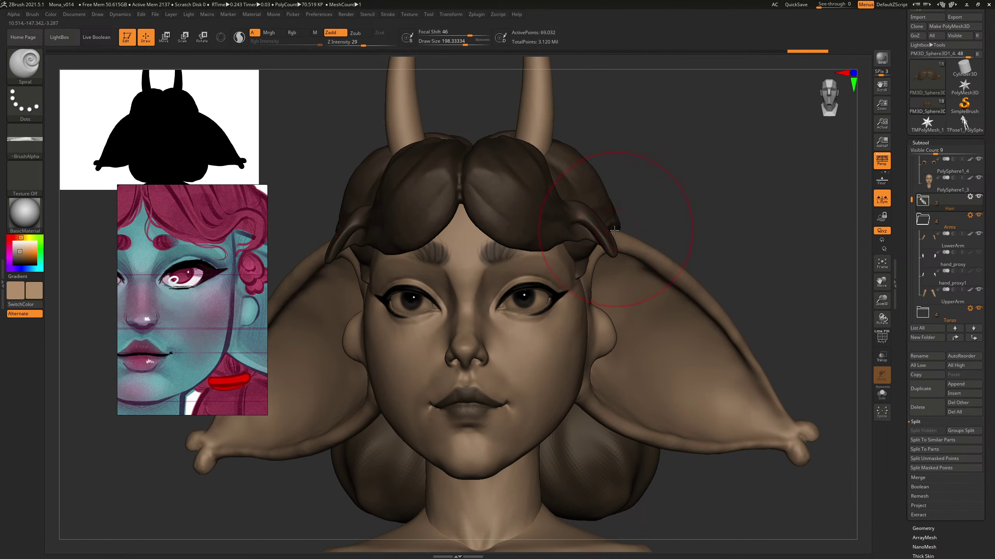
pyautogui.click(23, 144)
pyautogui.click(78, 176)
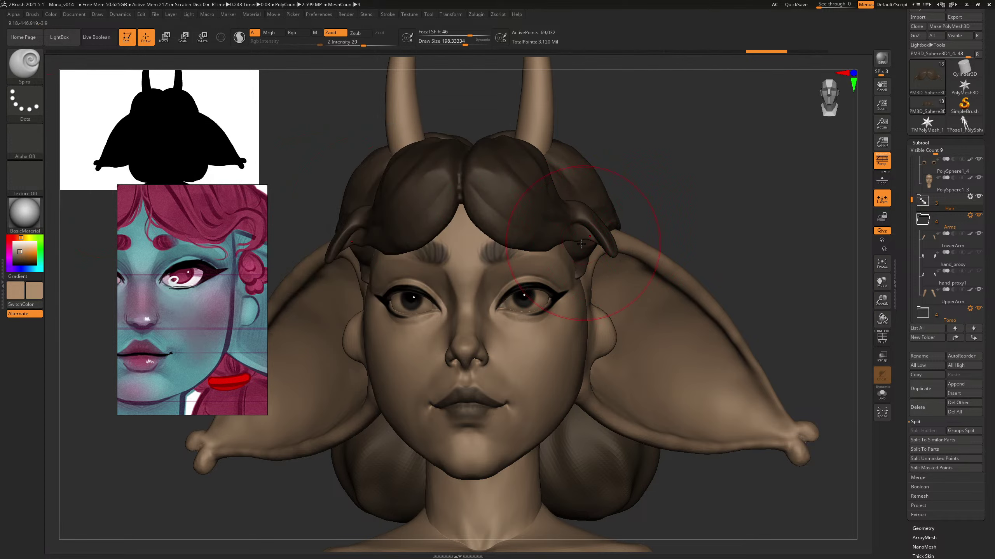
# Step: Curl the side hair tips with the Spiral brush at a draw size of about 457, twisting in the opposite direction where needed
pyautogui.moveTo(598, 242)
pyautogui.mouseDown()
pyautogui.moveTo(595, 230)
pyautogui.moveTo(610, 242)
pyautogui.mouseUp()
pyautogui.hotkey('ctrl', 'z')
pyautogui.press('s')
pyautogui.hotkey('ctrl', 'z')
pyautogui.press('s')
pyautogui.hotkey('ctrl', 'z')
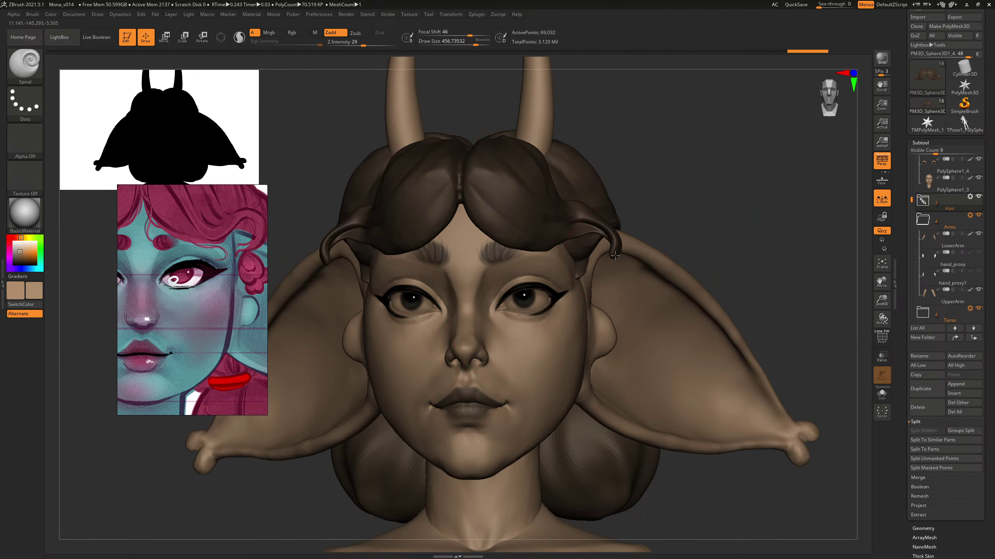
pyautogui.hotkey('ctrl', 'shift', 'z')
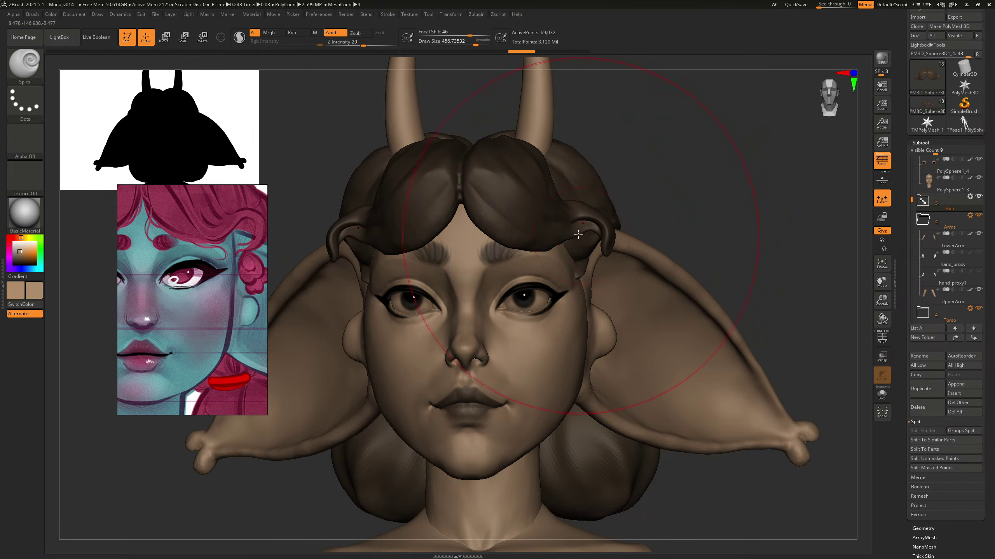
pyautogui.keyDown('alt'); pyautogui.moveTo(578, 235); pyautogui.dragTo(557, 245); pyautogui.keyUp('alt')
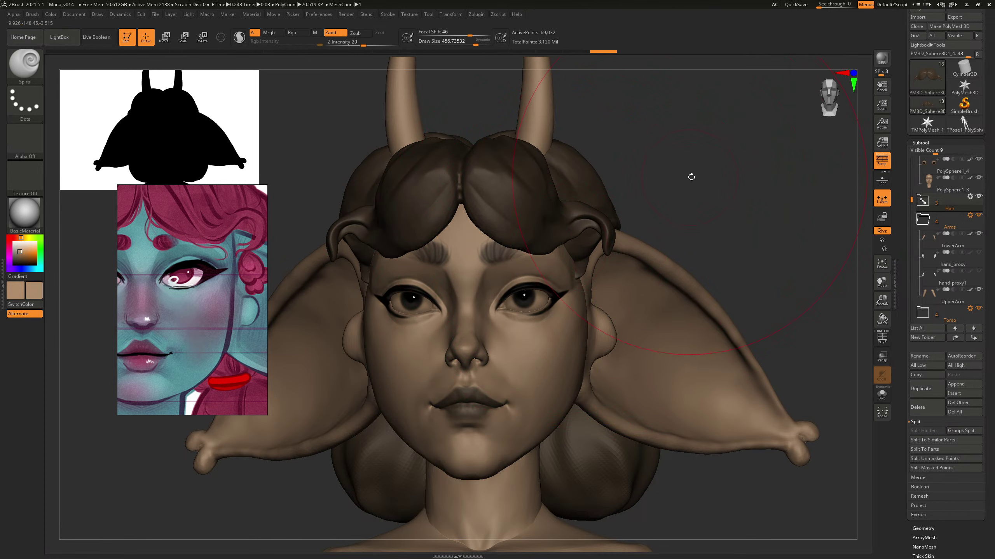
# Step: Step through the undo history of the twist strokes and compare the side curl in front and profile views
pyautogui.hotkey('ctrl', 'shift', 'z')
pyautogui.hotkey('ctrl', 'shift', 'z')
pyautogui.hotkey('ctrl', 'shift', 'z')
pyautogui.hotkey('ctrl', 'shift', 'z')
pyautogui.hotkey('ctrl', 'shift', 'z')
pyautogui.moveTo(689, 181); pyautogui.dragTo(601, 226)
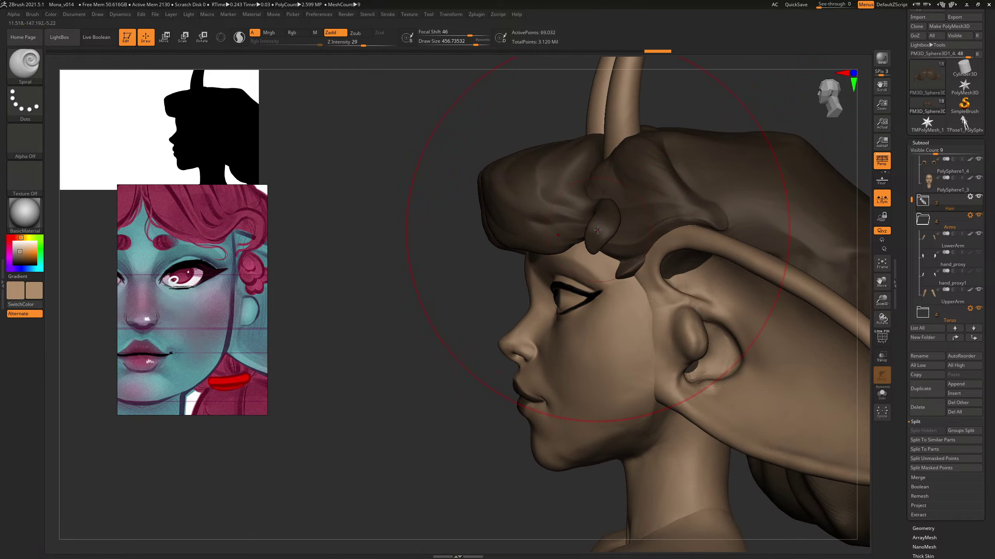
pyautogui.hotkey('ctrl', 'z')
pyautogui.hotkey('ctrl', 'z')
pyautogui.hotkey('ctrl', 'z')
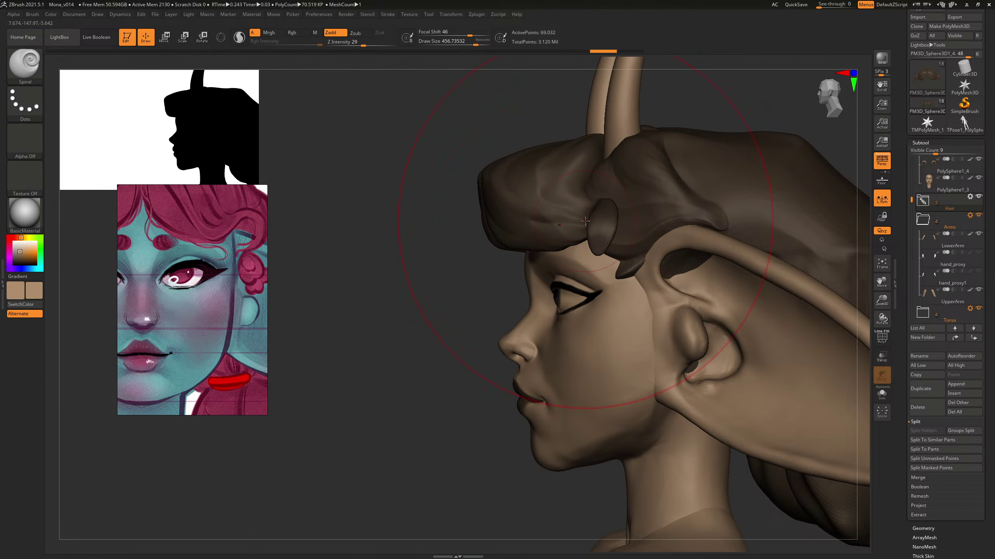
# Step: Roll the side curl further from the profile view with the Spiral brush, using draw sizes from about 457 to 698
pyautogui.moveTo(585, 222); pyautogui.dragTo(593, 214)
pyautogui.moveTo(461, 143)
pyautogui.mouseDown()
pyautogui.moveTo(531, 249)
pyautogui.moveTo(521, 254)
pyautogui.moveTo(573, 247)
pyautogui.mouseUp()
pyautogui.hotkey('ctrl', 'z')
pyautogui.press(']')
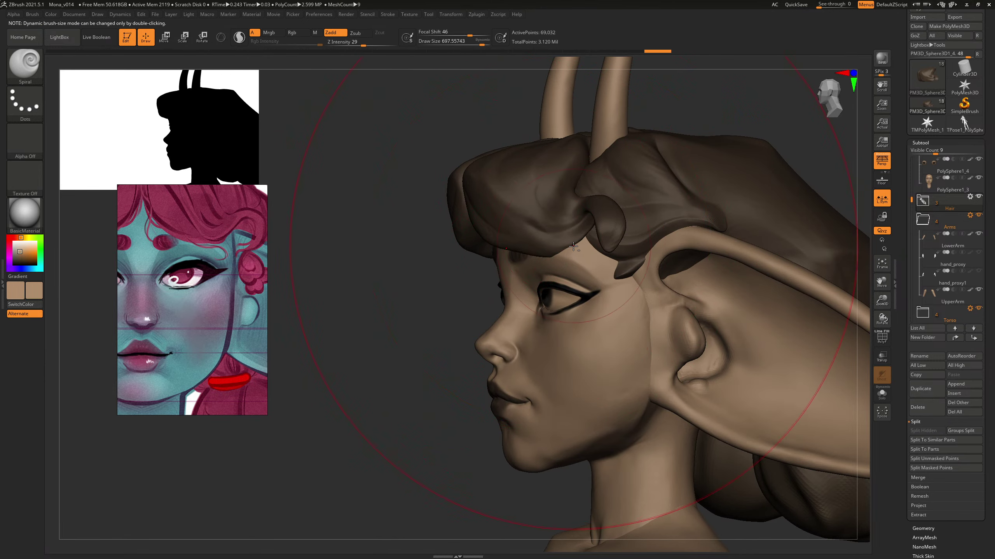
pyautogui.moveTo(425, 282); pyautogui.dragTo(675, 193)
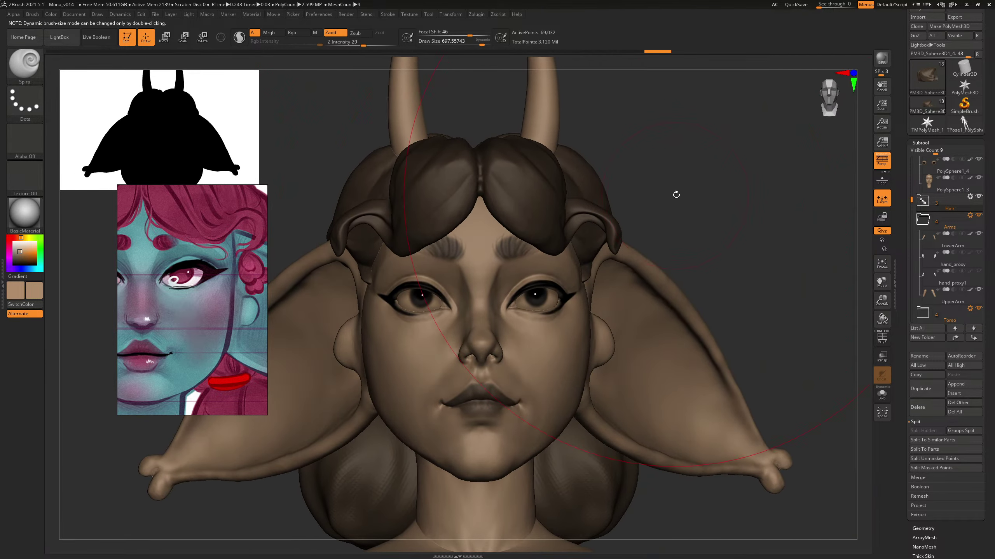
# Step: Shape the rolled side curls beside the temples from the front with the Move brush
pyautogui.press('b')
pyautogui.press('m')
pyautogui.press('v')
pyautogui.press('s')
pyautogui.moveTo(607, 232); pyautogui.dragTo(599, 232)
pyautogui.moveTo(570, 235); pyautogui.dragTo(572, 232)
pyautogui.press('s')
pyautogui.moveTo(572, 231); pyautogui.dragTo(577, 231)
# Step: Refine the side curl and bangs in three-quarter view with the Move brush at a draw size of about 114
pyautogui.moveTo(709, 204); pyautogui.dragTo(600, 225)
pyautogui.press('s')
pyautogui.press('s')
pyautogui.moveTo(737, 182)
pyautogui.mouseDown()
pyautogui.moveTo(595, 220)
pyautogui.moveTo(589, 232)
pyautogui.moveTo(608, 241)
pyautogui.mouseUp()
pyautogui.moveTo(365, 318); pyautogui.dragTo(393, 313)
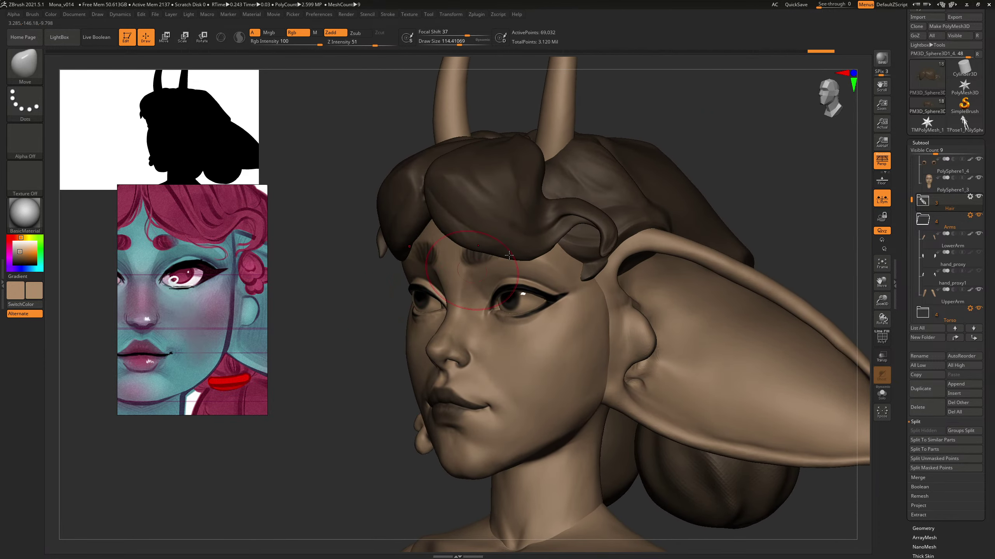
pyautogui.keyDown('shift'); pyautogui.moveTo(784, 158); pyautogui.dragTo(658, 228); pyautogui.keyUp('shift')
# Step: Adjust the lower edge of the bangs near the temple with the Move brush at a draw size of about 161
pyautogui.press('b')
pyautogui.press('m')
pyautogui.press('v')
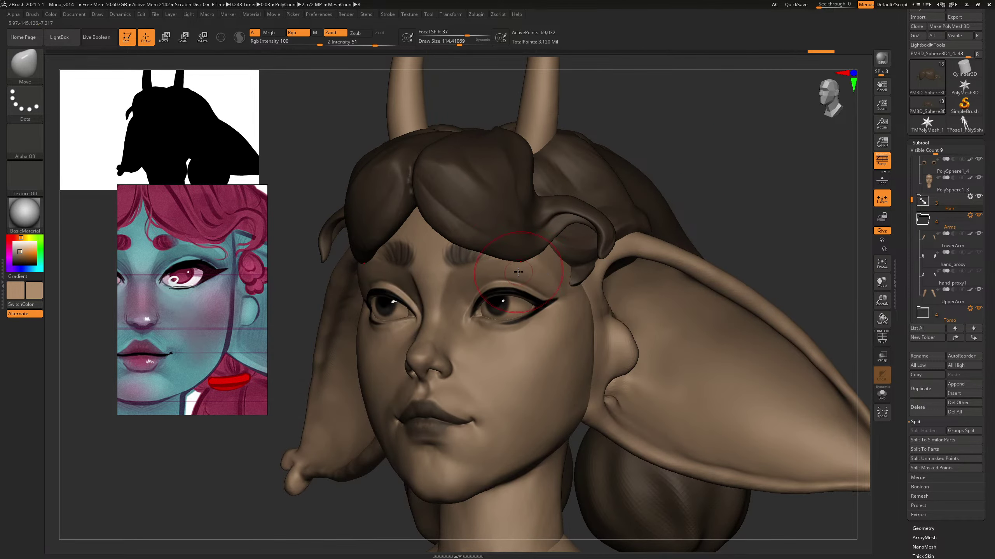
pyautogui.press('s')
pyautogui.moveTo(513, 270); pyautogui.dragTo(519, 272)
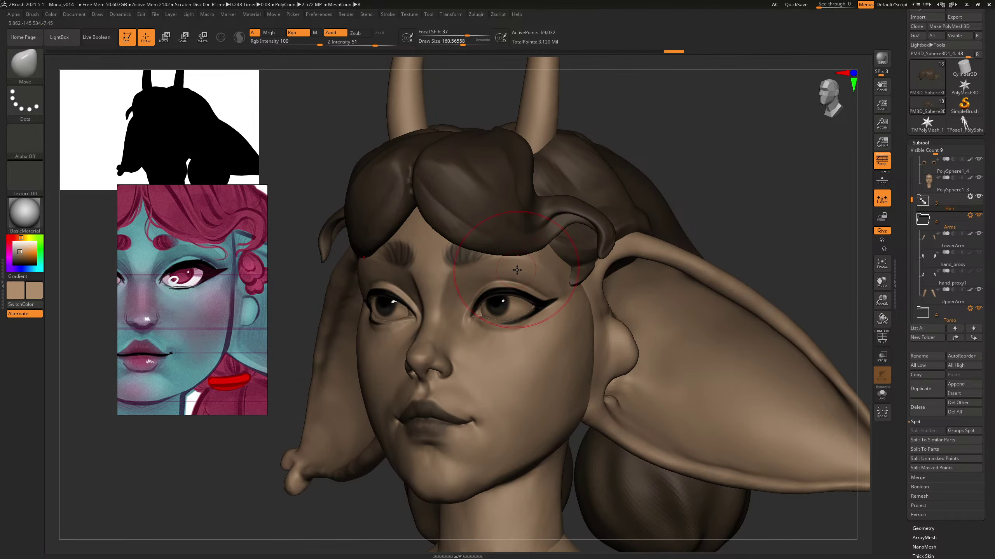
# Step: Balance the side curls and bangs from the front with the Move brush at a draw size of about 172 to 179
pyautogui.moveTo(745, 159)
pyautogui.keyDown('shift'); pyautogui.mouseDown()
pyautogui.moveTo(710, 175)
pyautogui.moveTo(725, 176)
pyautogui.mouseUp(); pyautogui.keyUp('shift')
pyautogui.press('s')
pyautogui.moveTo(578, 225)
pyautogui.mouseDown()
pyautogui.moveTo(619, 209)
pyautogui.moveTo(606, 242)
pyautogui.mouseUp()
pyautogui.press('s')
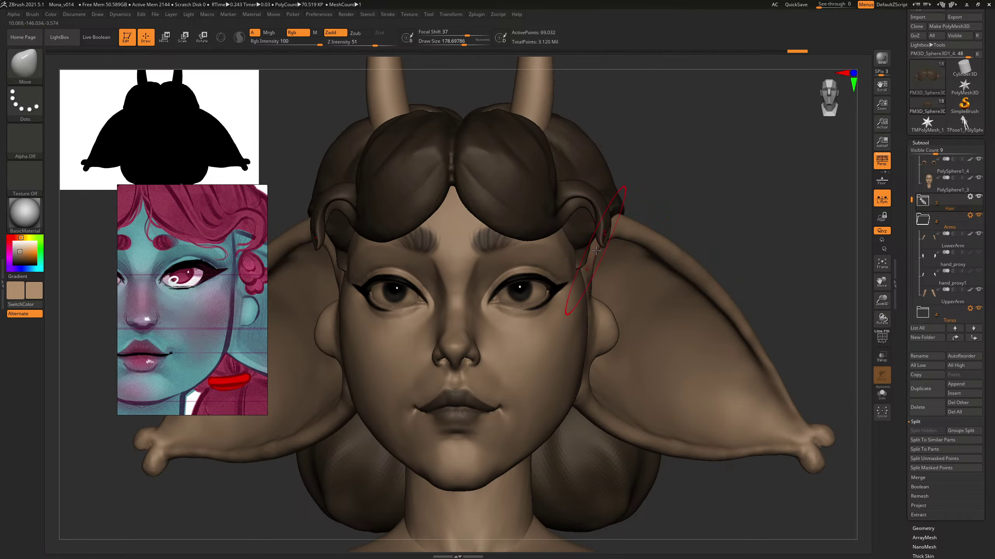
pyautogui.keyDown('alt'); pyautogui.moveTo(647, 169); pyautogui.dragTo(650, 195); pyautogui.keyUp('alt')
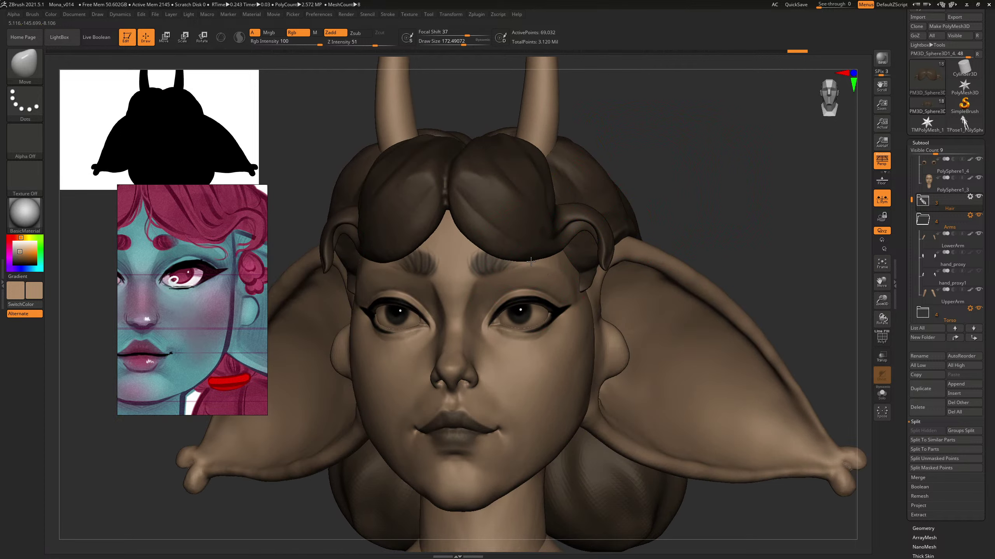
pyautogui.moveTo(671, 160)
pyautogui.mouseDown()
pyautogui.moveTo(595, 184)
pyautogui.moveTo(674, 189)
pyautogui.moveTo(681, 181)
pyautogui.moveTo(695, 195)
pyautogui.moveTo(713, 161)
pyautogui.moveTo(718, 201)
pyautogui.mouseUp()
pyautogui.moveTo(737, 162)
pyautogui.mouseDown()
pyautogui.moveTo(750, 162)
pyautogui.moveTo(738, 194)
pyautogui.moveTo(749, 193)
pyautogui.mouseUp()
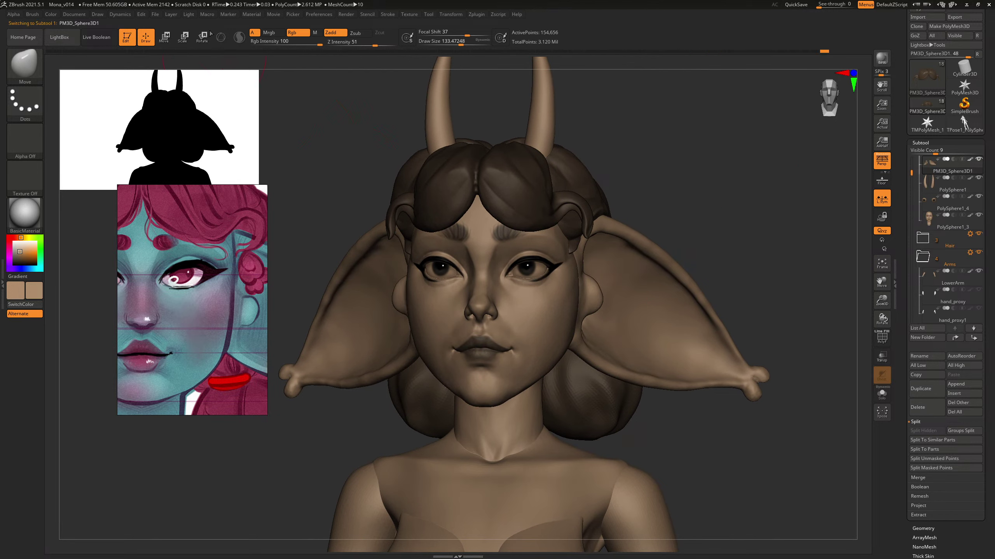
# Step: Try to scale the ear subtool PM3D_Sphere3D1 with a Transpose line from the ear's base to its tip
pyautogui.click(185, 37)
pyautogui.moveTo(582, 290); pyautogui.dragTo(748, 373)
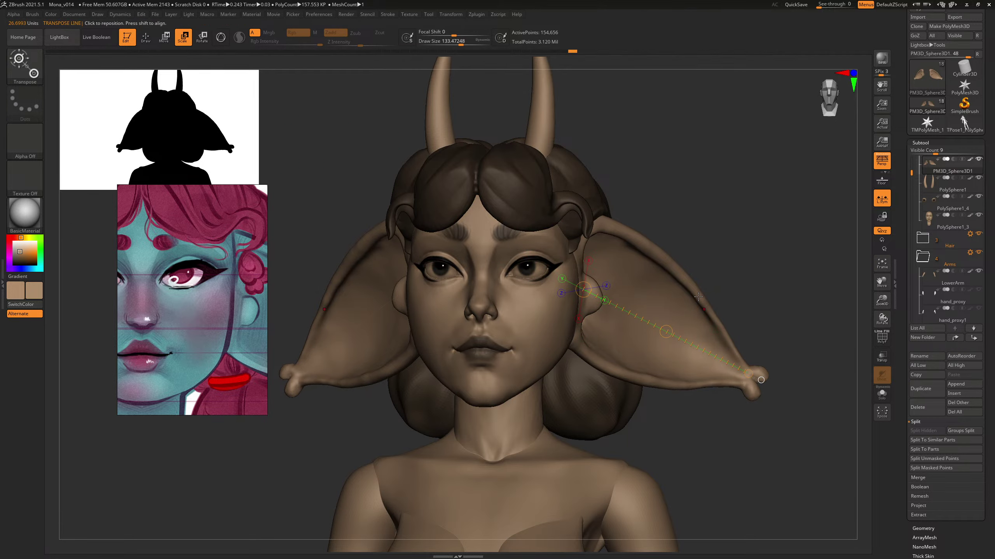
pyautogui.press('b')
pyautogui.press('c')
pyautogui.press('b')
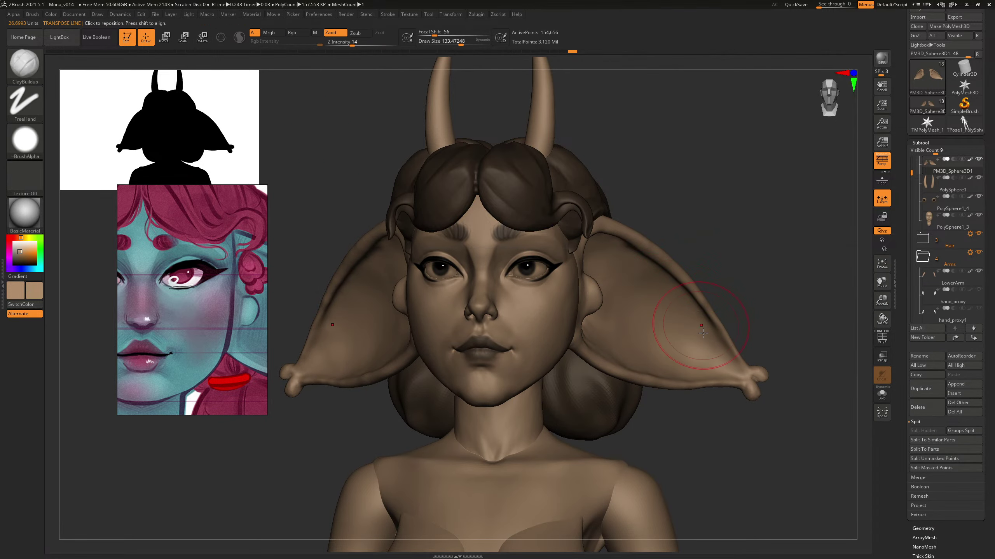
# Step: Adjust the outer edges and tips of the ears with the Move brush at a draw size of about 420, undoing the last change
pyautogui.press('b')
pyautogui.press('m')
pyautogui.press('v')
pyautogui.moveTo(759, 305); pyautogui.dragTo(724, 313)
pyautogui.moveTo(754, 370); pyautogui.dragTo(761, 372)
pyautogui.press('w')
pyautogui.moveTo(731, 313); pyautogui.dragTo(769, 266, button='right')
pyautogui.hotkey('ctrl', 'z')
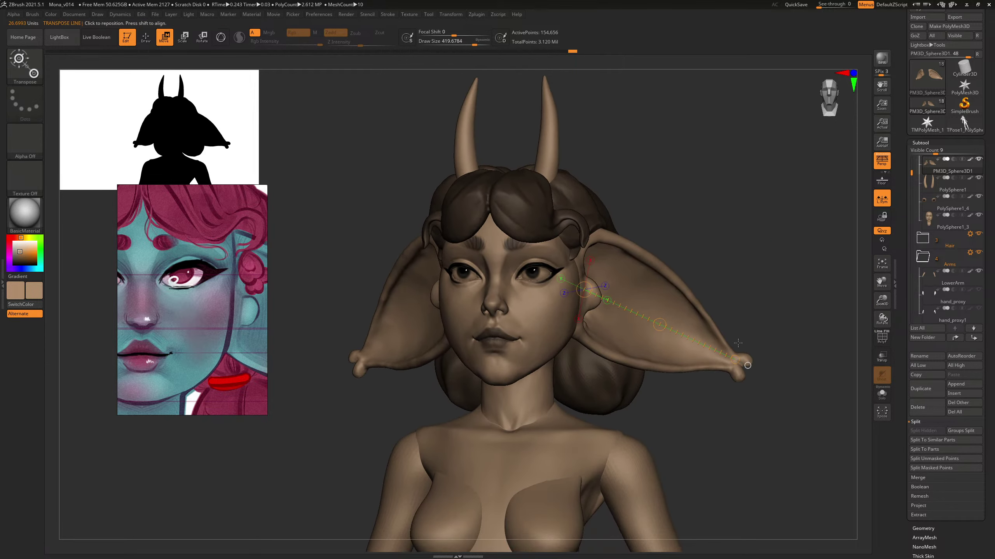
pyautogui.moveTo(640, 310); pyautogui.dragTo(669, 232)
pyautogui.moveTo(713, 227)
pyautogui.mouseDown(button='right')
pyautogui.moveTo(758, 225)
pyautogui.moveTo(724, 227)
pyautogui.moveTo(748, 225)
pyautogui.moveTo(749, 242)
pyautogui.moveTo(755, 238)
pyautogui.mouseUp(button='right')
# Step: Select the ClayBuildup brush, check the ears in Solo mode and hide the Hair folder
pyautogui.press('b')
pyautogui.press('c')
pyautogui.press('b')
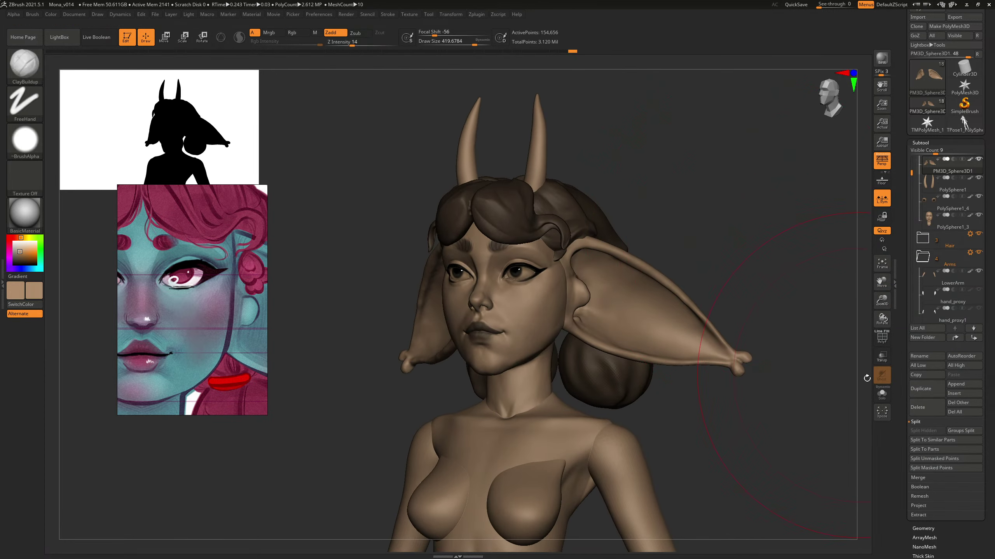
pyautogui.click(881, 393)
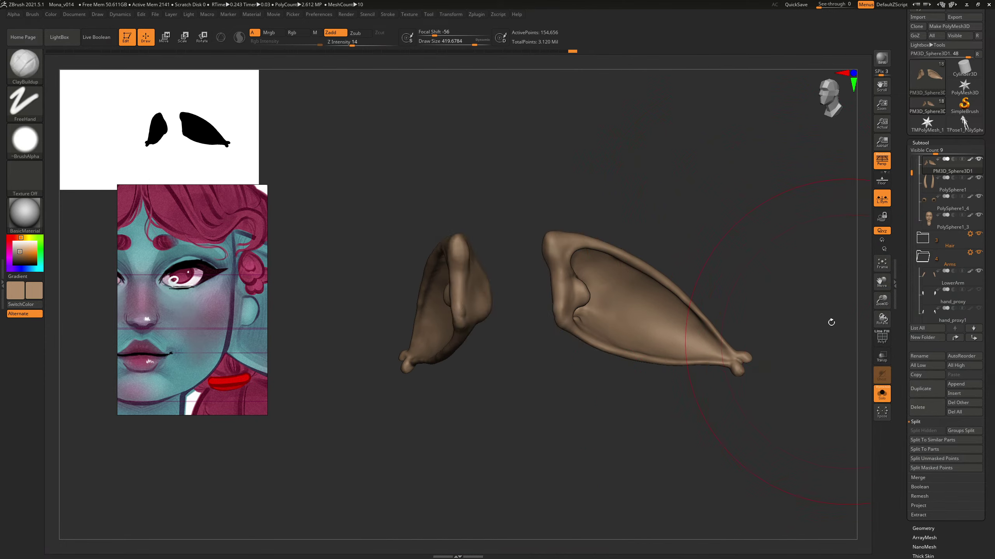
pyautogui.click(885, 390)
pyautogui.click(979, 235)
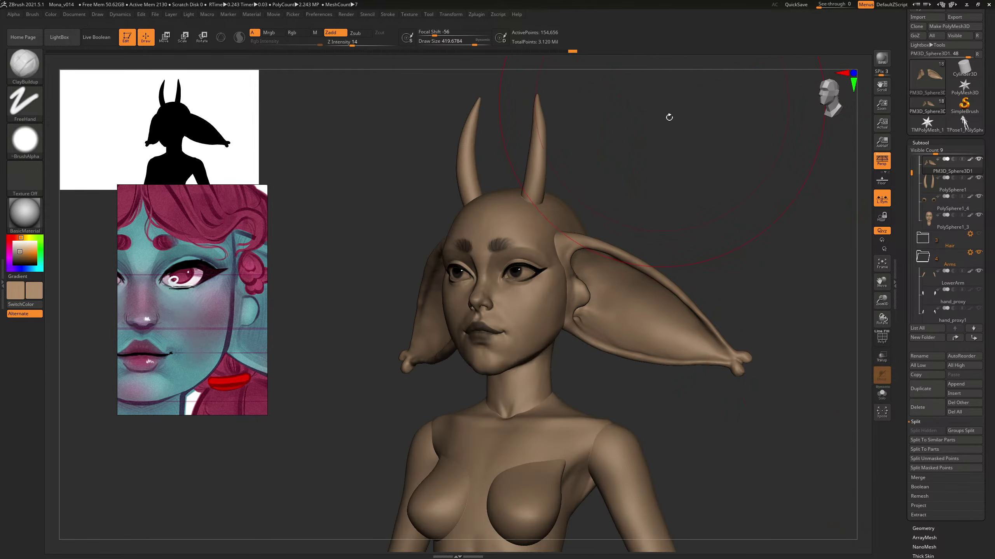
# Step: Show the Hair folder again and collapse the Arms folder in the subtool list
pyautogui.keyDown('shift'); pyautogui.moveTo(665, 115); pyautogui.dragTo(718, 152); pyautogui.keyUp('shift')
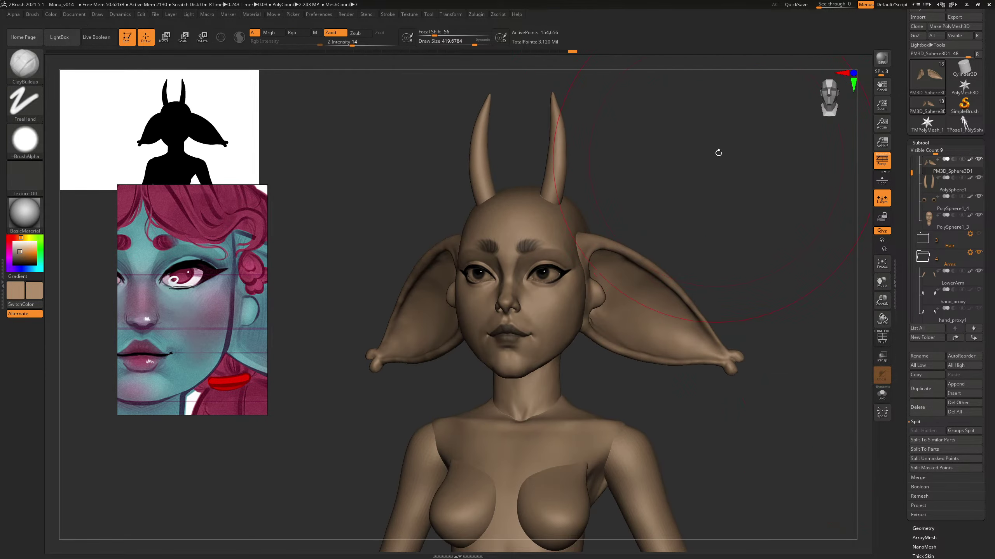
pyautogui.click(574, 50)
pyautogui.moveTo(567, 53); pyautogui.dragTo(584, 53)
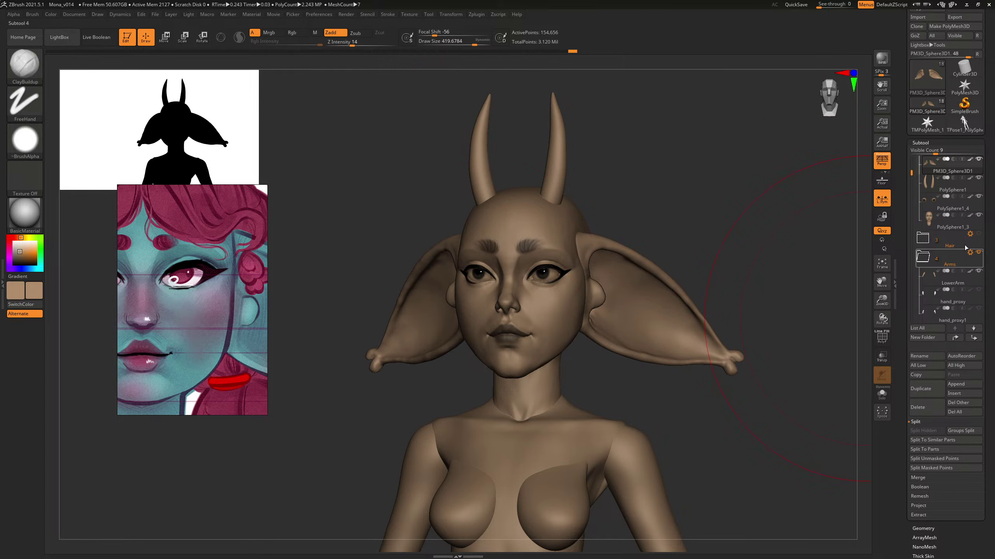
pyautogui.moveTo(764, 280); pyautogui.dragTo(781, 273)
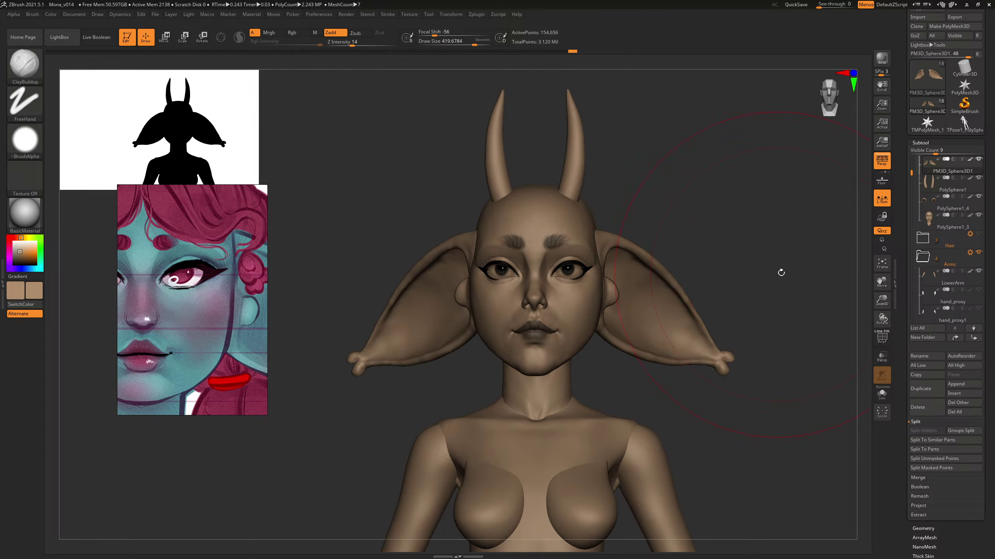
pyautogui.click(978, 234)
pyautogui.click(924, 258)
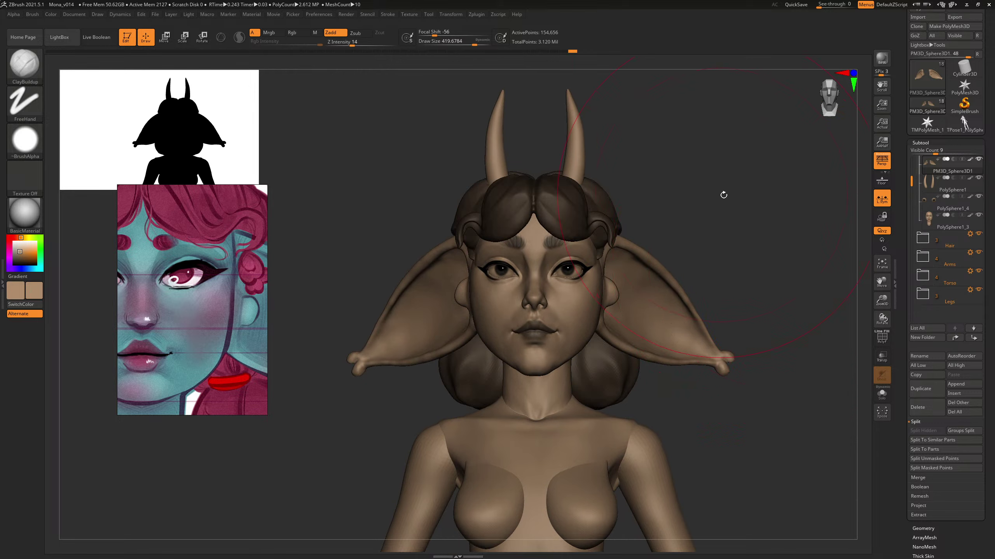
pyautogui.moveTo(724, 194)
pyautogui.mouseDown()
pyautogui.moveTo(775, 216)
pyautogui.moveTo(770, 255)
pyautogui.moveTo(750, 222)
pyautogui.moveTo(755, 229)
pyautogui.mouseUp()
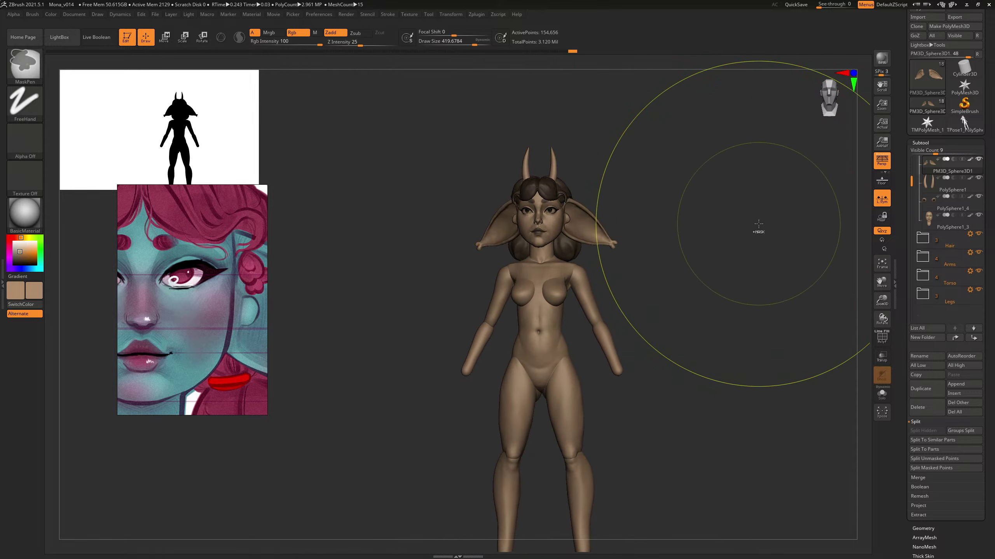
# Step: Save the project over the existing Mona_v014.ZPR in the Blockout folder
pyautogui.hotkey('ctrl', 's')
pyautogui.click(720, 363)
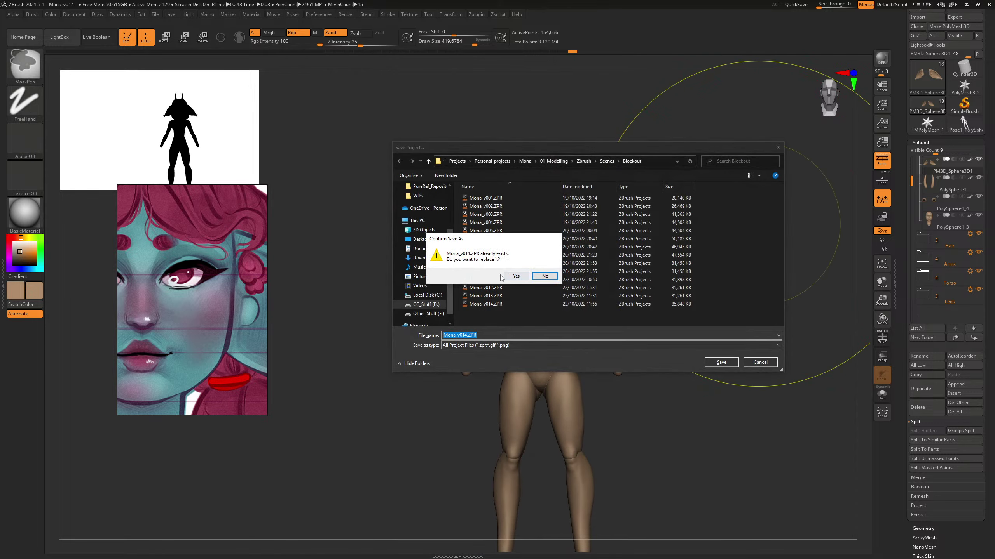
pyautogui.click(511, 276)
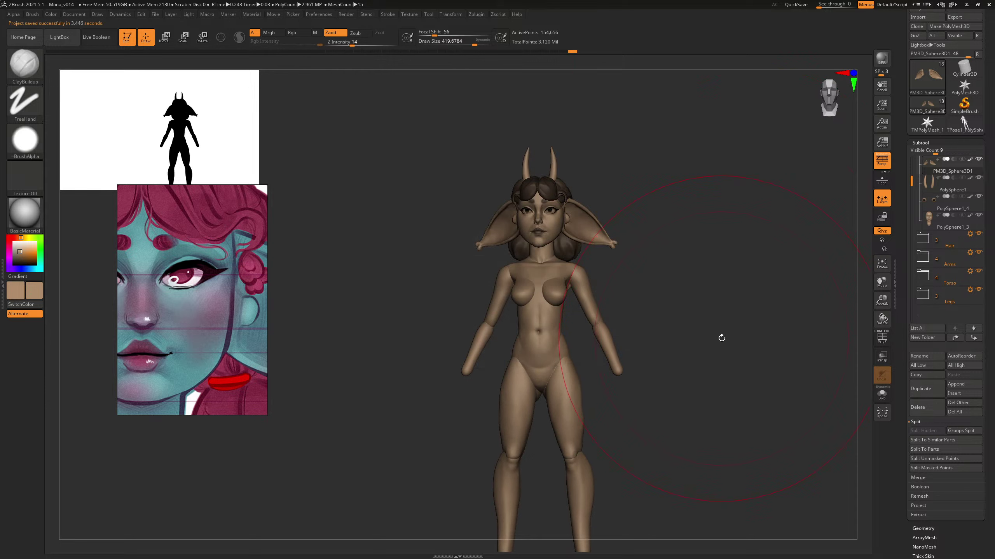
# Step: Expand the Arms folder and show the detailed hand_proxy1 hands, keeping the mitten-shaped hand_proxy hidden
pyautogui.click(922, 260)
pyautogui.click(978, 289)
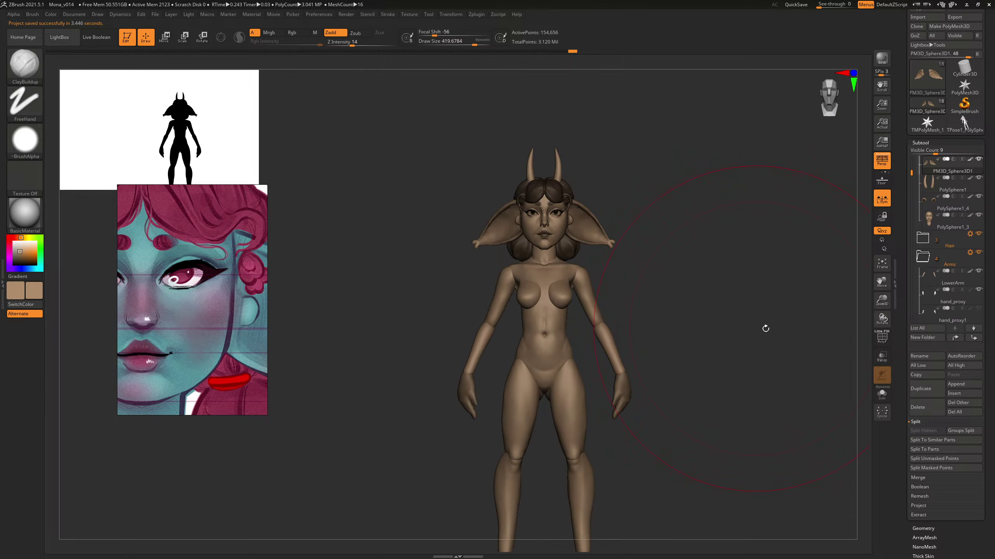
pyautogui.click(978, 290)
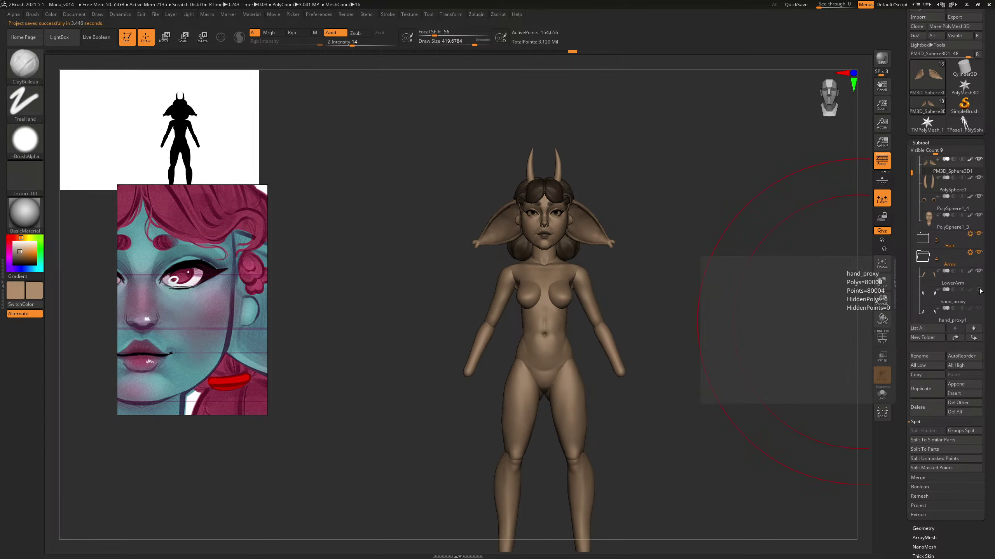
pyautogui.click(979, 309)
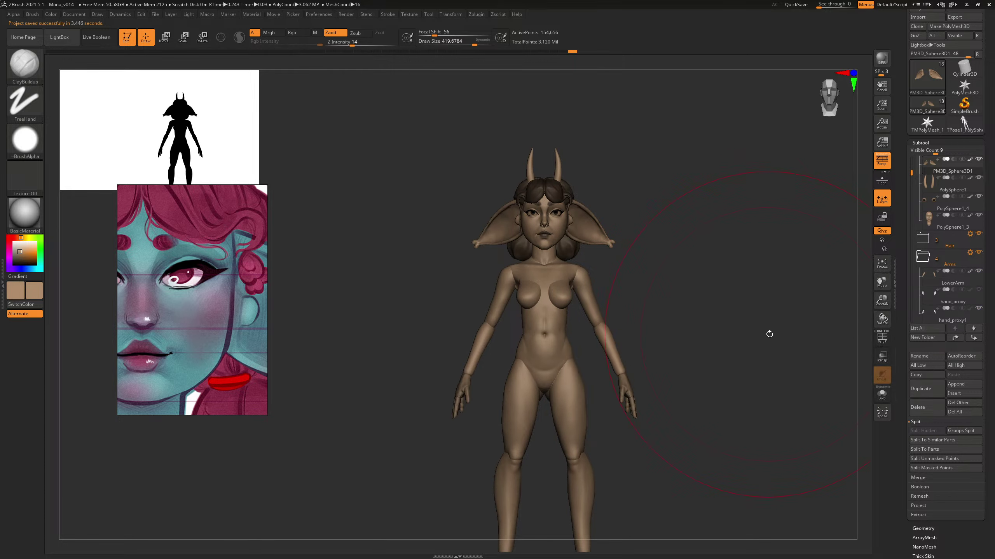
# Step: Make hand_proxy1 the active subtool and draw a Rotate Transpose line along the hand from the wrist to the fingers
pyautogui.moveTo(770, 334)
pyautogui.keyDown('alt'); pyautogui.mouseDown()
pyautogui.moveTo(725, 248)
pyautogui.moveTo(737, 332)
pyautogui.moveTo(707, 118)
pyautogui.mouseUp(); pyautogui.keyUp('alt')
pyautogui.click(203, 38)
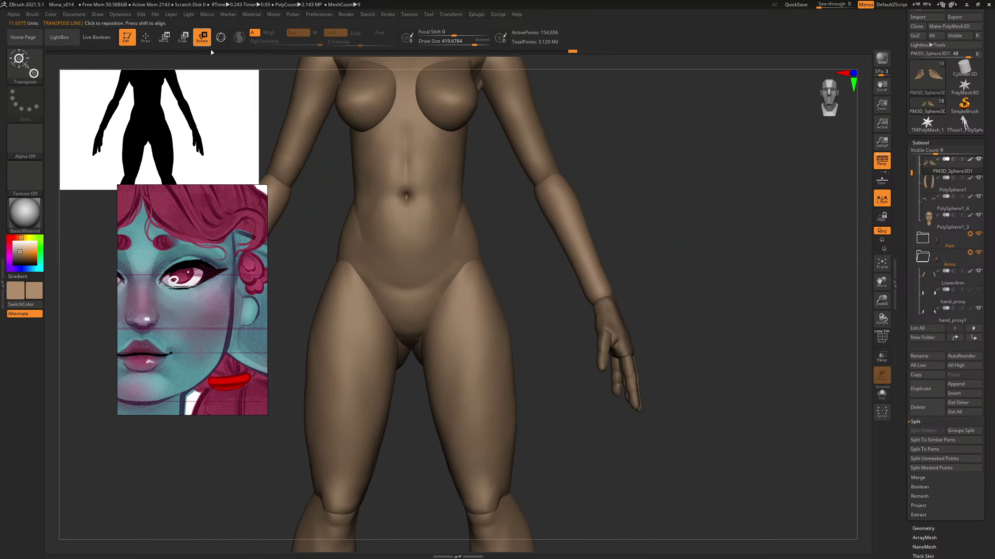
pyautogui.keyDown('alt'); pyautogui.click(616, 317); pyautogui.keyUp('alt')
pyautogui.moveTo(611, 300)
pyautogui.mouseDown()
pyautogui.moveTo(639, 381)
pyautogui.moveTo(622, 388)
pyautogui.mouseUp()
# Step: Return to Draw mode with the ClayBuildup brush and bring the full figure into view
pyautogui.moveTo(684, 331)
pyautogui.keyDown('alt'); pyautogui.mouseDown()
pyautogui.moveTo(661, 314)
pyautogui.moveTo(677, 307)
pyautogui.moveTo(617, 302)
pyautogui.moveTo(699, 295)
pyautogui.moveTo(678, 260)
pyautogui.mouseUp(); pyautogui.keyUp('alt')
pyautogui.press('b')
pyautogui.press('b')
pyautogui.moveTo(677, 261)
pyautogui.mouseDown()
pyautogui.moveTo(655, 258)
pyautogui.moveTo(687, 260)
pyautogui.mouseUp()
pyautogui.moveTo(688, 260)
pyautogui.keyDown('alt'); pyautogui.mouseDown()
pyautogui.moveTo(699, 286)
pyautogui.moveTo(726, 263)
pyautogui.mouseUp(); pyautogui.keyUp('alt')
pyautogui.press('b')
pyautogui.press('c')
pyautogui.press('b')
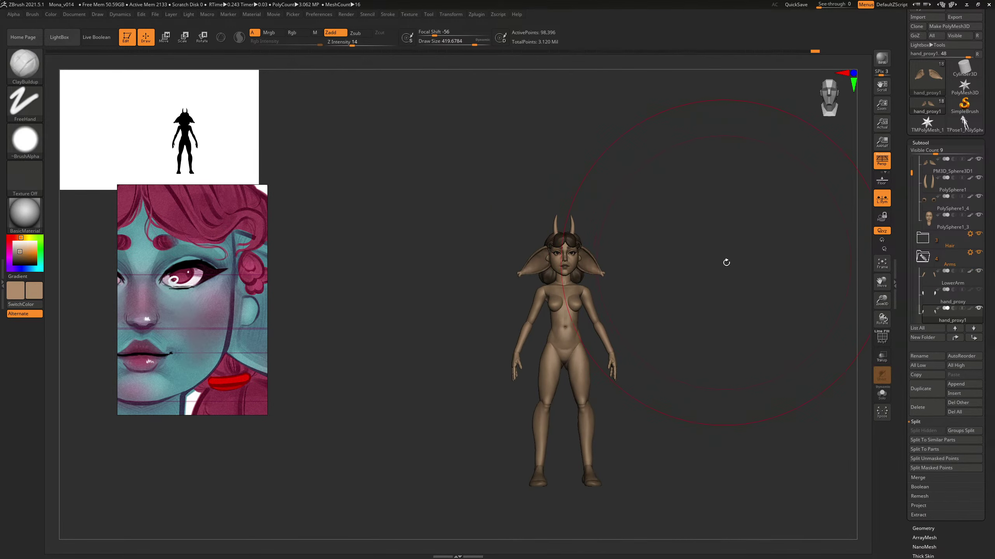
# Step: Save the project again as Mona_v014.ZPR, replacing the earlier file
pyautogui.press('ctrl')
pyautogui.hotkey('ctrl', 'shift', 's')
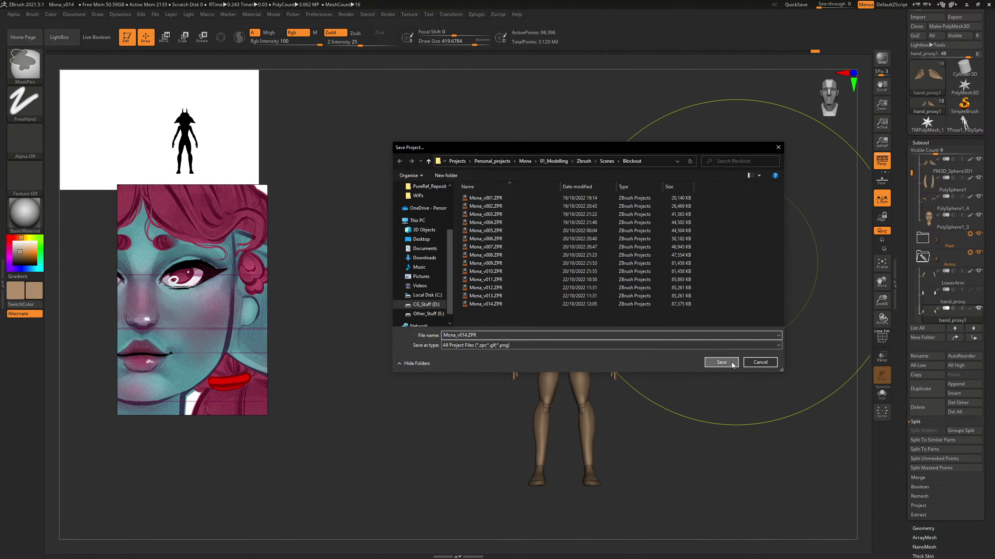
pyautogui.click(731, 362)
pyautogui.click(517, 276)
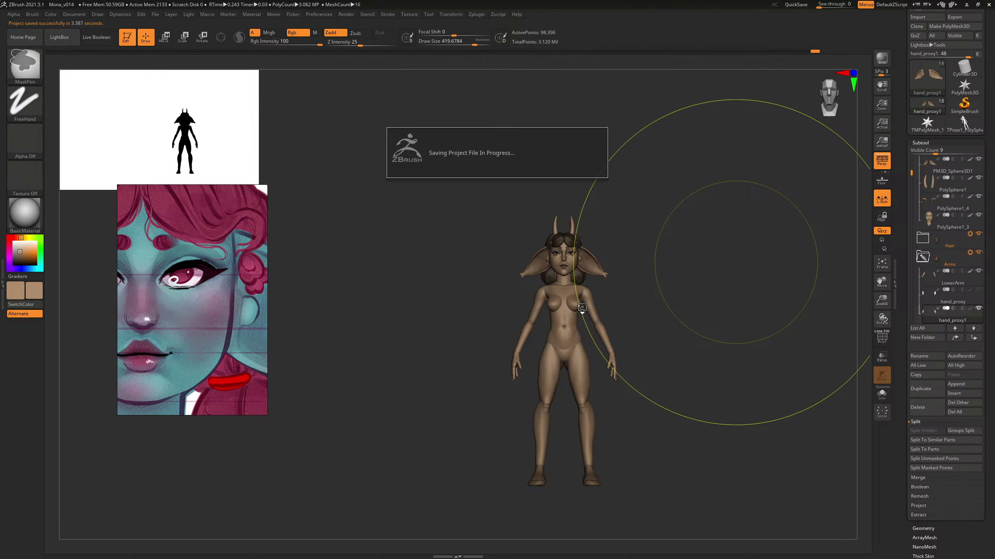
# Step: Reduce the ClayBuildup brush's draw size to about 83
pyautogui.keyDown('alt'); pyautogui.moveTo(713, 284); pyautogui.dragTo(746, 292); pyautogui.keyUp('alt')
pyautogui.moveTo(746, 292); pyautogui.dragTo(745, 254)
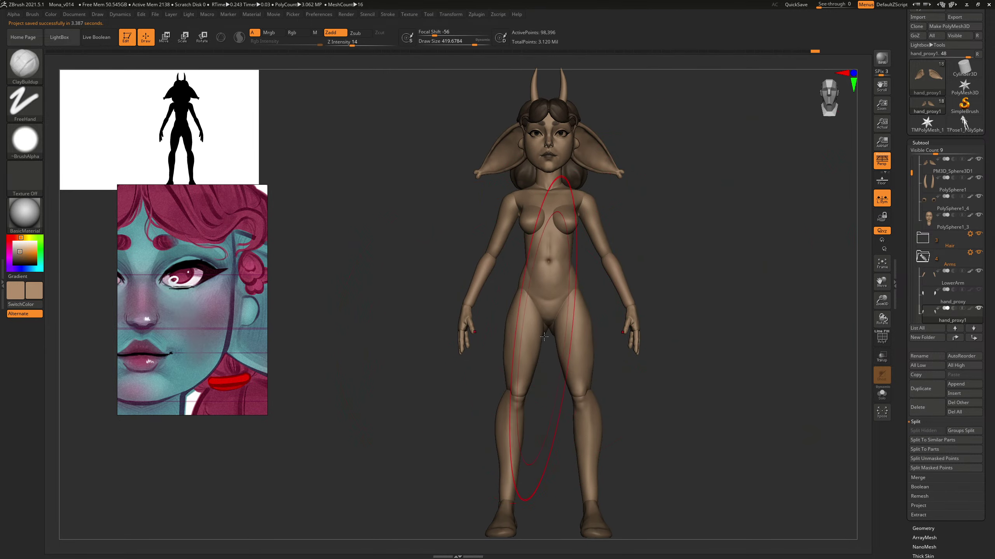
pyautogui.press('[')
pyautogui.press('[')
pyautogui.press('[')
pyautogui.press('[')
pyautogui.press('[')
pyautogui.press('[')
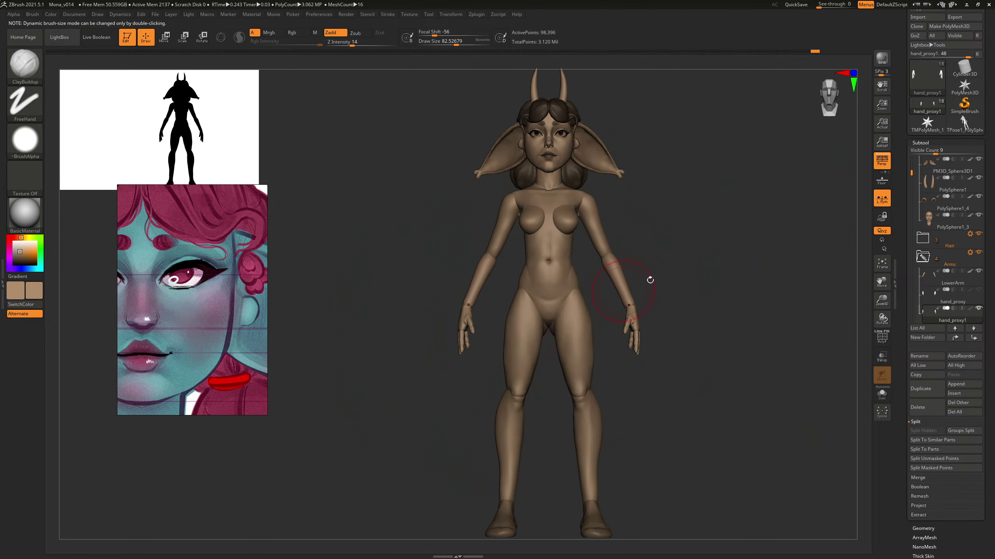
# Step: Make the thigh subtool active and turn on ghosted transparency for the surrounding body parts
pyautogui.moveTo(733, 258)
pyautogui.mouseDown()
pyautogui.moveTo(726, 227)
pyautogui.moveTo(781, 284)
pyautogui.moveTo(788, 249)
pyautogui.moveTo(760, 234)
pyautogui.moveTo(744, 254)
pyautogui.moveTo(755, 223)
pyautogui.moveTo(631, 429)
pyautogui.moveTo(641, 393)
pyautogui.moveTo(641, 460)
pyautogui.mouseUp()
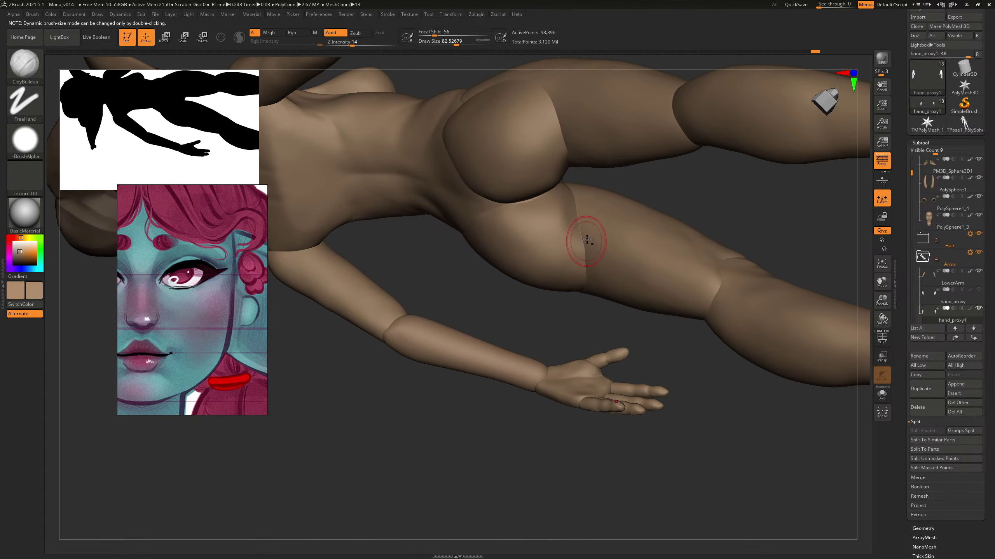
pyautogui.keyDown('alt'); pyautogui.click(590, 234); pyautogui.keyUp('alt')
pyautogui.press('b')
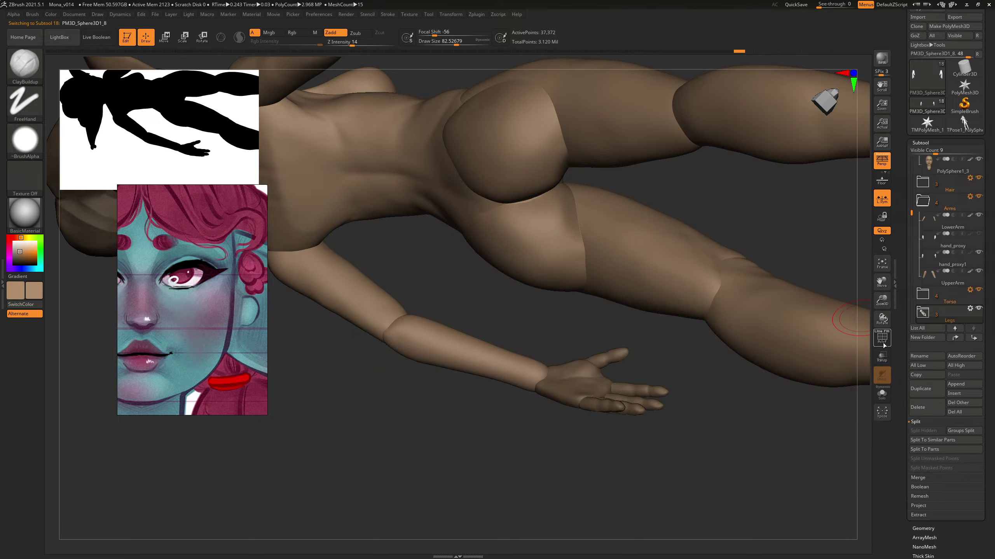
pyautogui.click(883, 343)
pyautogui.click(882, 337)
pyautogui.click(882, 357)
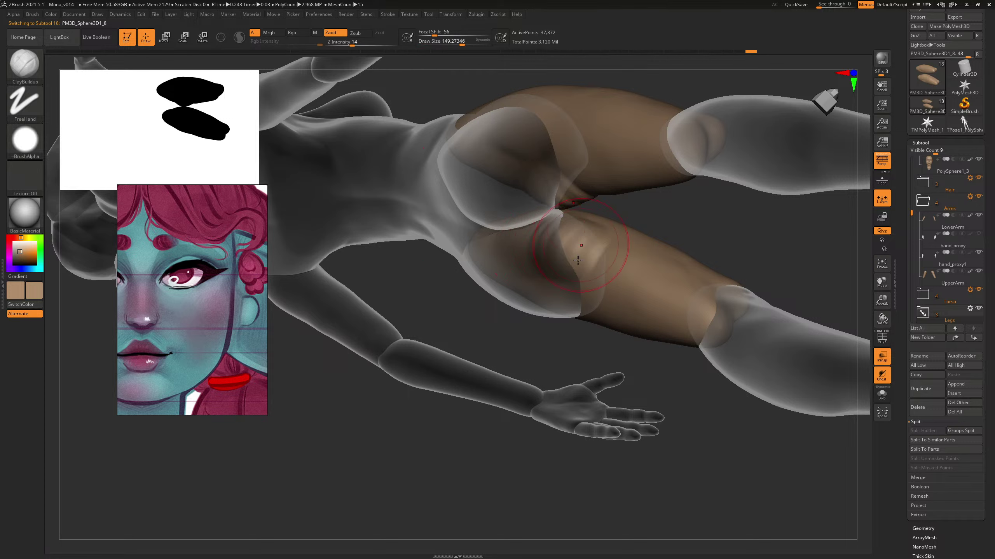
pyautogui.press('ctrl')
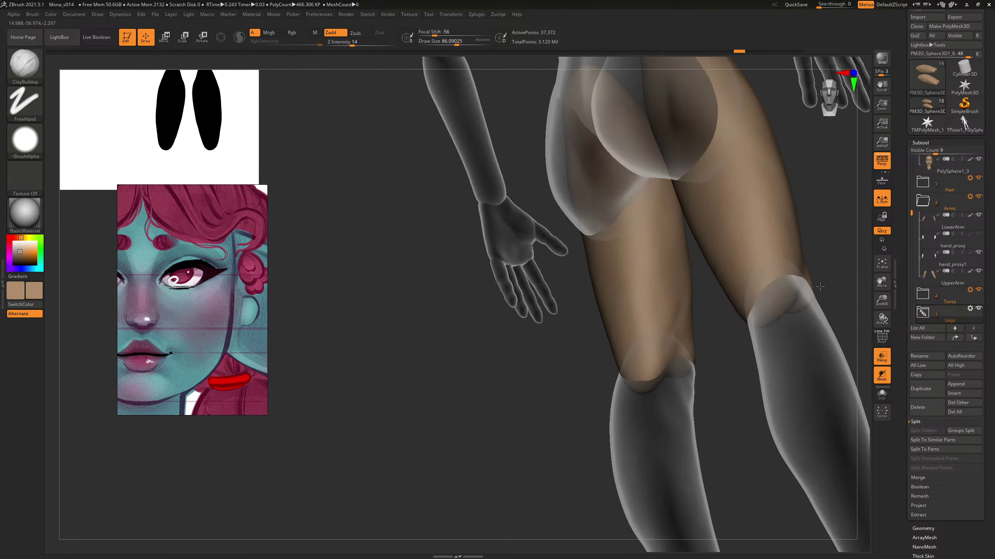
# Step: Reshape the backs of the upper thighs below the buttocks with the Move brush at a draw size of about 144 to 267
pyautogui.moveTo(819, 286); pyautogui.dragTo(728, 382)
pyautogui.press('b')
pyautogui.press('m')
pyautogui.press('v')
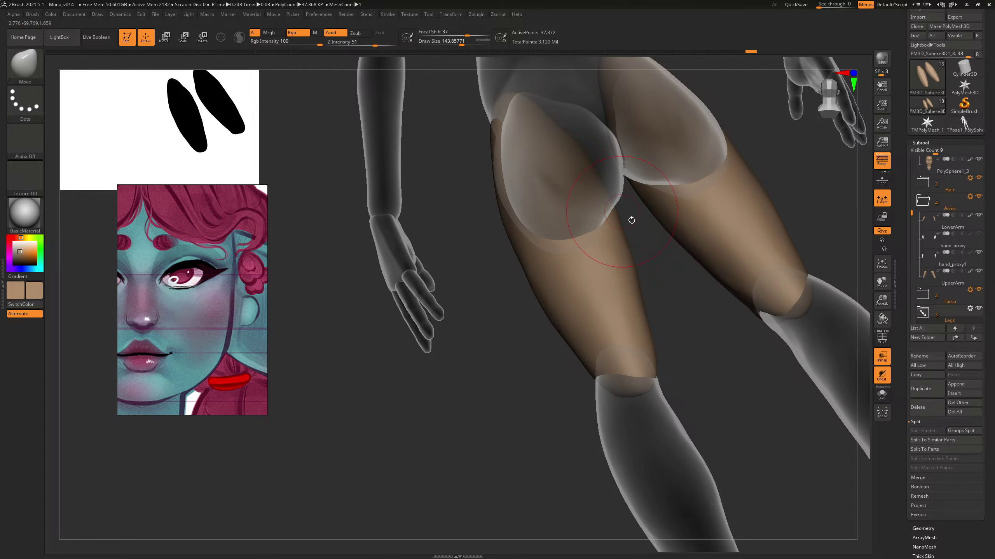
pyautogui.moveTo(631, 221); pyautogui.dragTo(620, 202)
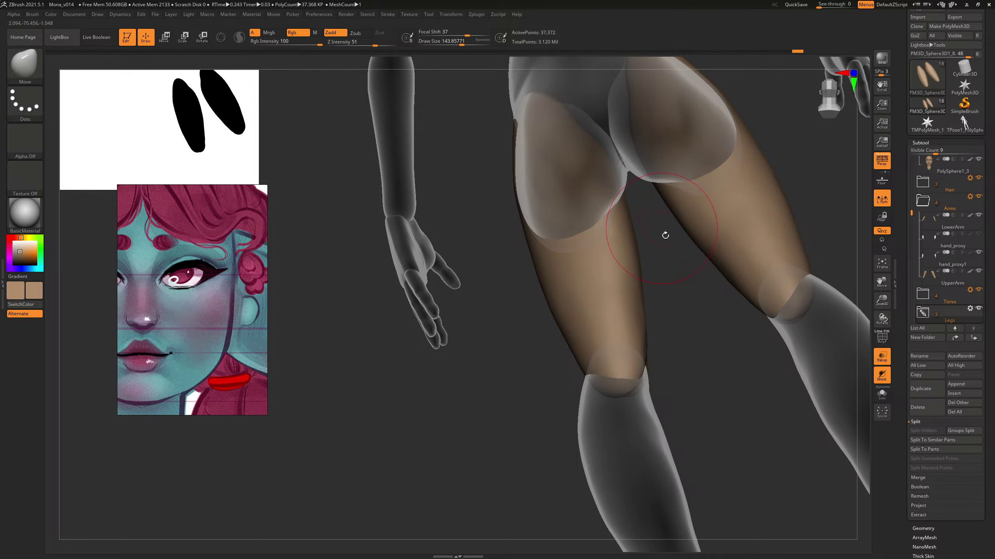
pyautogui.moveTo(665, 235); pyautogui.dragTo(628, 208)
pyautogui.press(']')
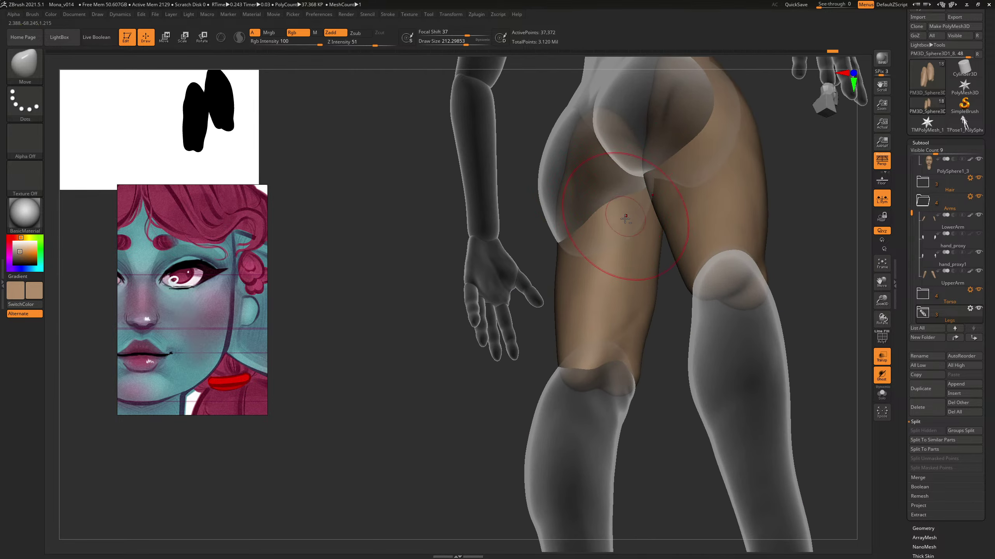
pyautogui.moveTo(670, 338); pyautogui.dragTo(616, 207)
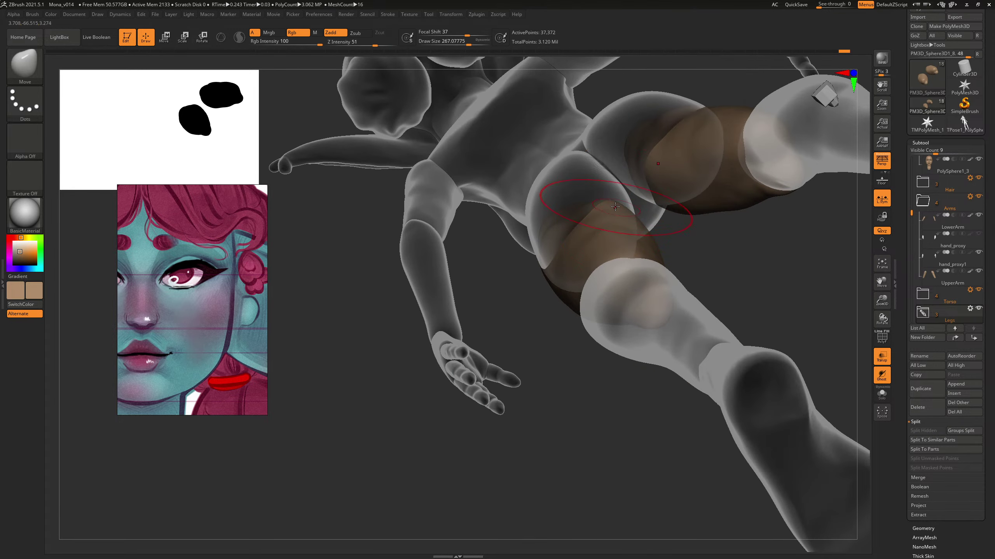
pyautogui.press('[')
pyautogui.moveTo(659, 256); pyautogui.dragTo(661, 386)
# Step: Select the TrimDynamic brush, set its Z Intensity to 2 and reduce its draw size
pyautogui.press('b')
pyautogui.press('t')
pyautogui.press('d')
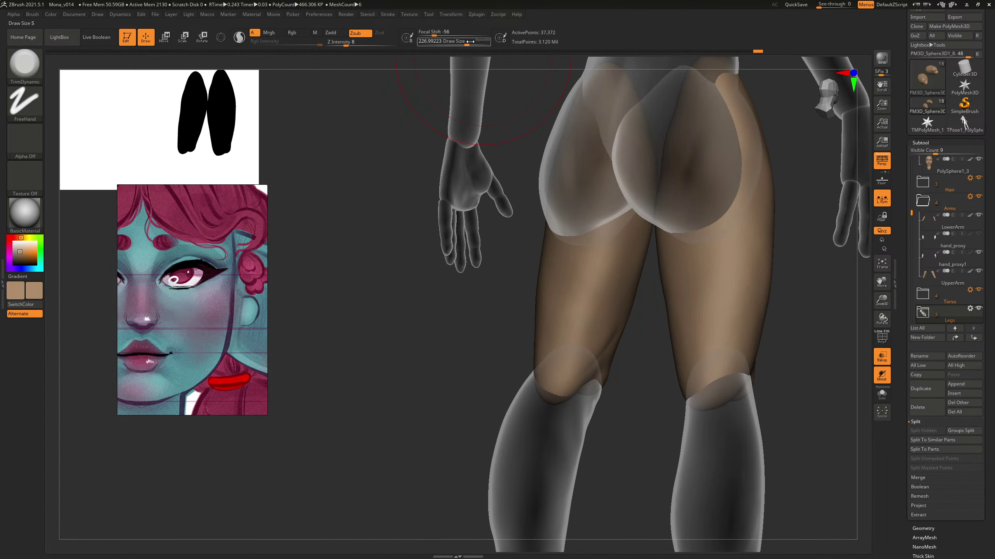
pyautogui.click(348, 36)
pyautogui.moveTo(345, 45); pyautogui.dragTo(336, 45)
pyautogui.press('s')
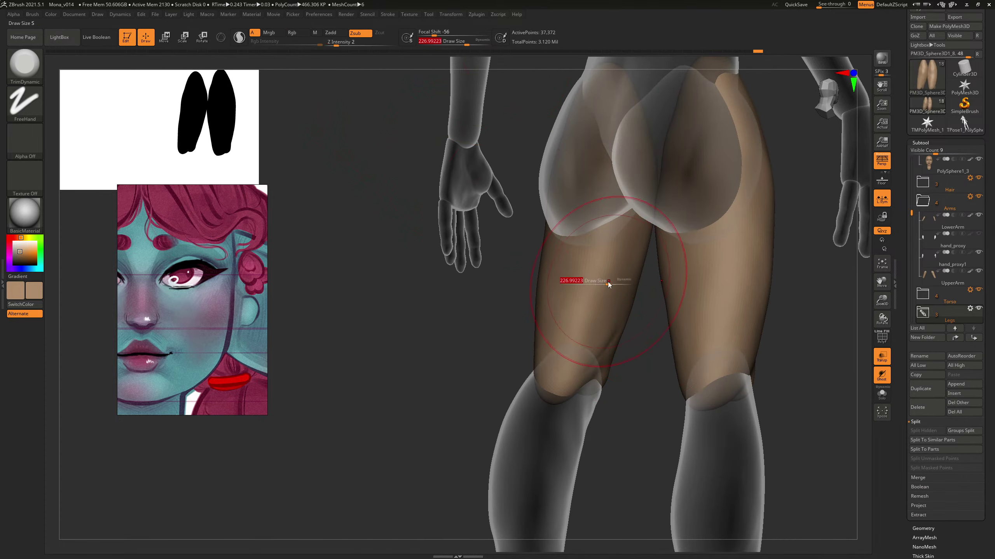
pyautogui.moveTo(608, 285); pyautogui.dragTo(601, 285)
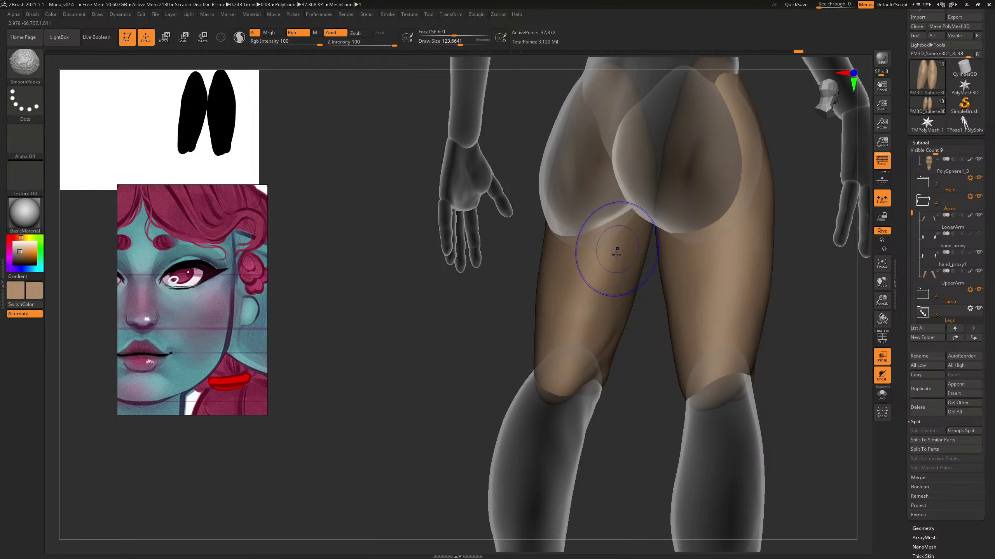
# Step: Turn off transparency and lightly flatten the backs of the thighs above the knees with TrimDynamic at a draw size of about 161
pyautogui.click(881, 356)
pyautogui.press('s')
pyautogui.moveTo(582, 267); pyautogui.dragTo(585, 266)
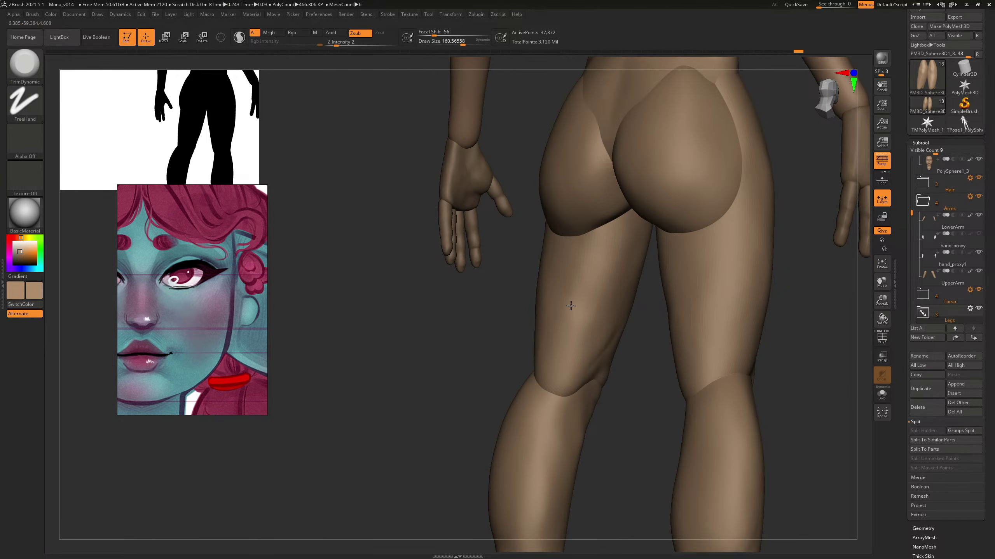
pyautogui.moveTo(629, 366)
pyautogui.mouseDown()
pyautogui.moveTo(650, 380)
pyautogui.moveTo(638, 375)
pyautogui.mouseUp()
pyautogui.moveTo(612, 280); pyautogui.dragTo(666, 255, button='right')
pyautogui.moveTo(643, 326); pyautogui.dragTo(619, 332, button='right')
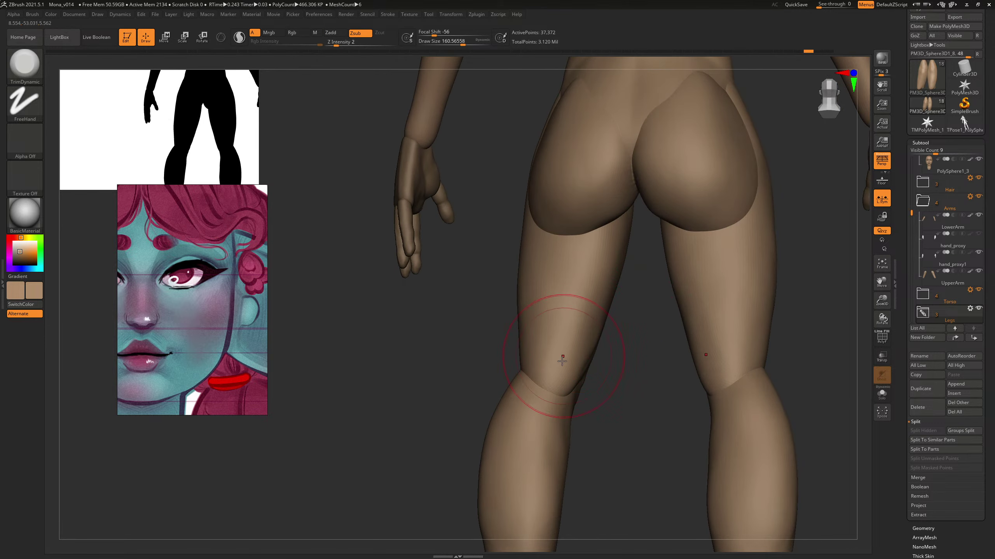
pyautogui.moveTo(562, 357); pyautogui.dragTo(573, 351)
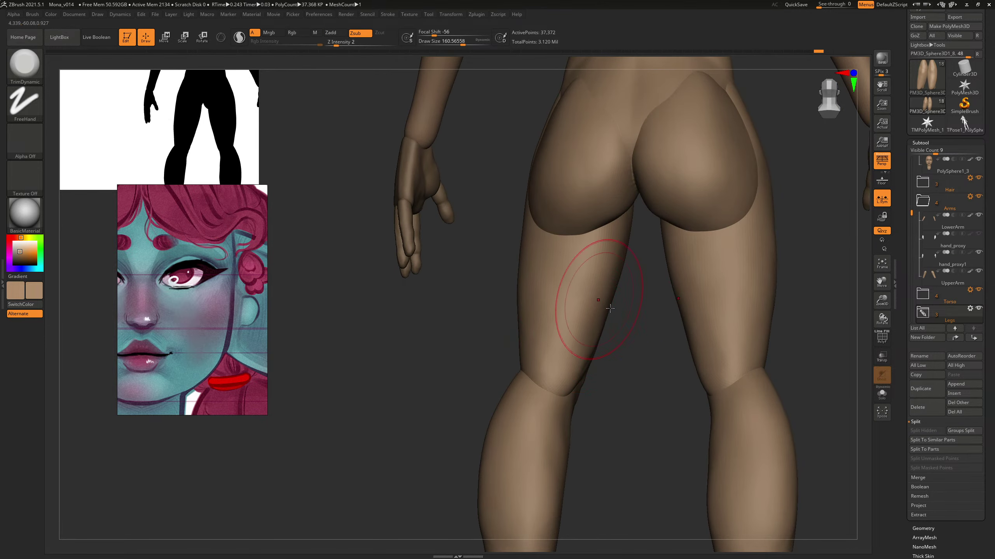
pyautogui.moveTo(595, 311); pyautogui.dragTo(561, 388, button='right')
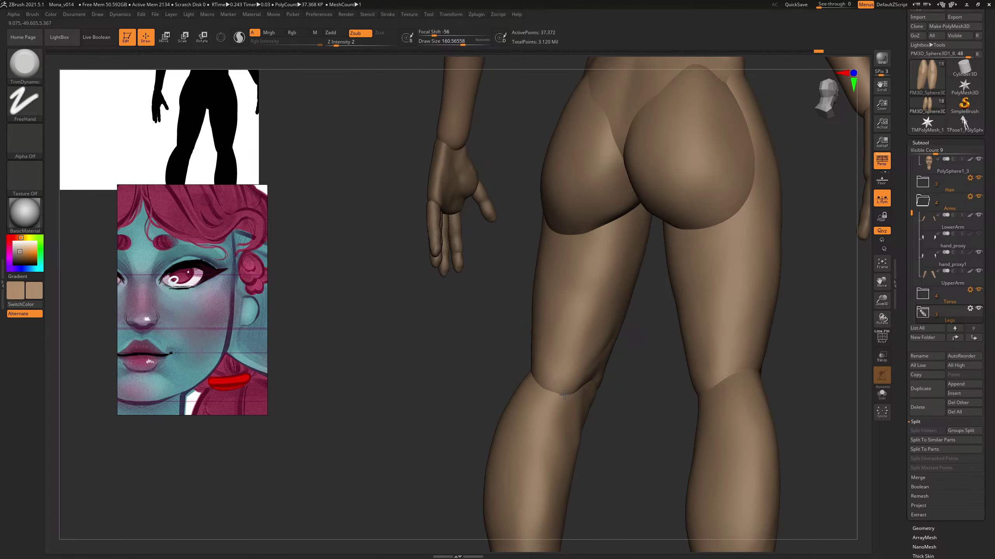
pyautogui.keyDown('shift'); pyautogui.moveTo(568, 355); pyautogui.dragTo(648, 378, button='right'); pyautogui.keyUp('shift')
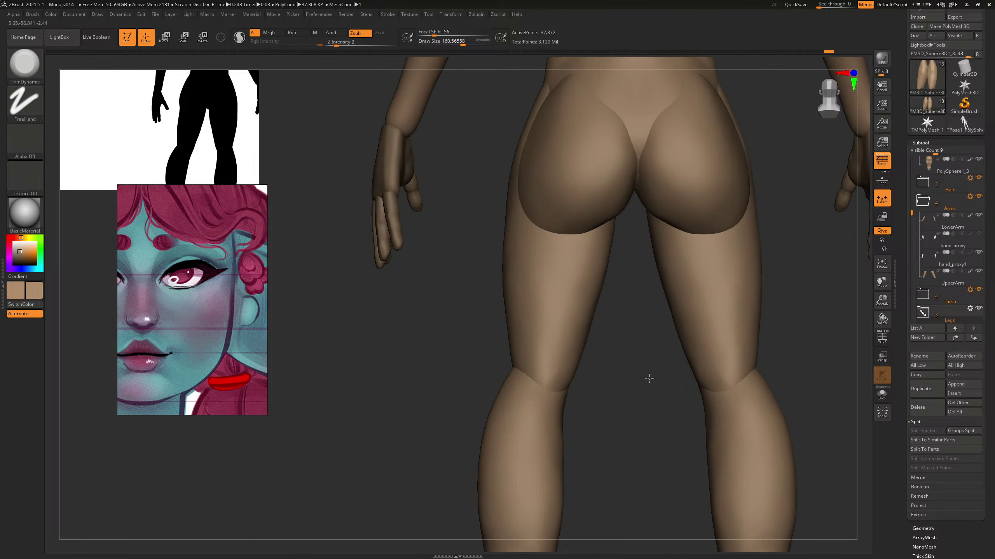
# Step: Select the DamStandard brush and make the Torso_proxy subtool active from the back
pyautogui.keyDown('ctrl'); pyautogui.moveTo(844, 373); pyautogui.dragTo(748, 447, button='right'); pyautogui.keyUp('ctrl')
pyautogui.moveTo(762, 309); pyautogui.dragTo(734, 309, button='right')
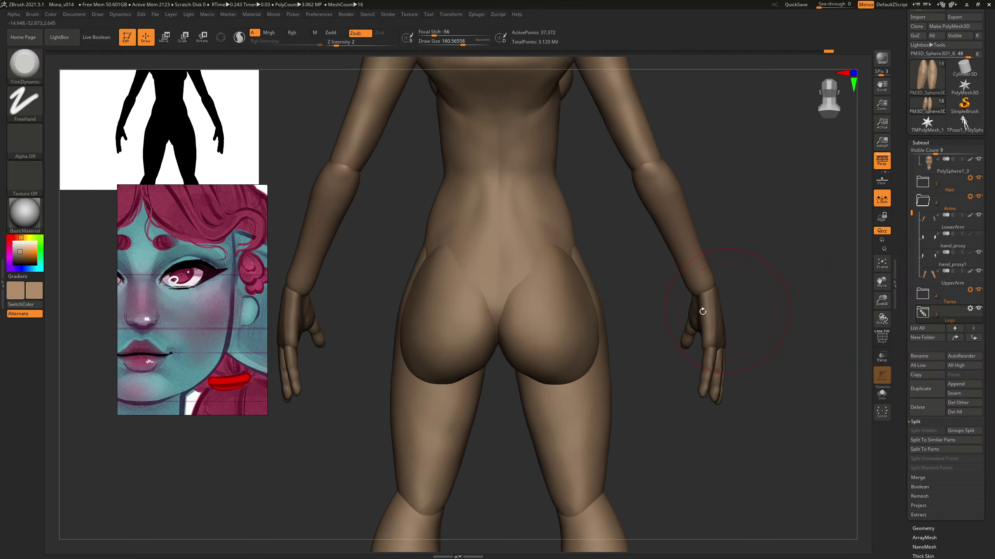
pyautogui.press('b')
pyautogui.press('d')
pyautogui.press('s')
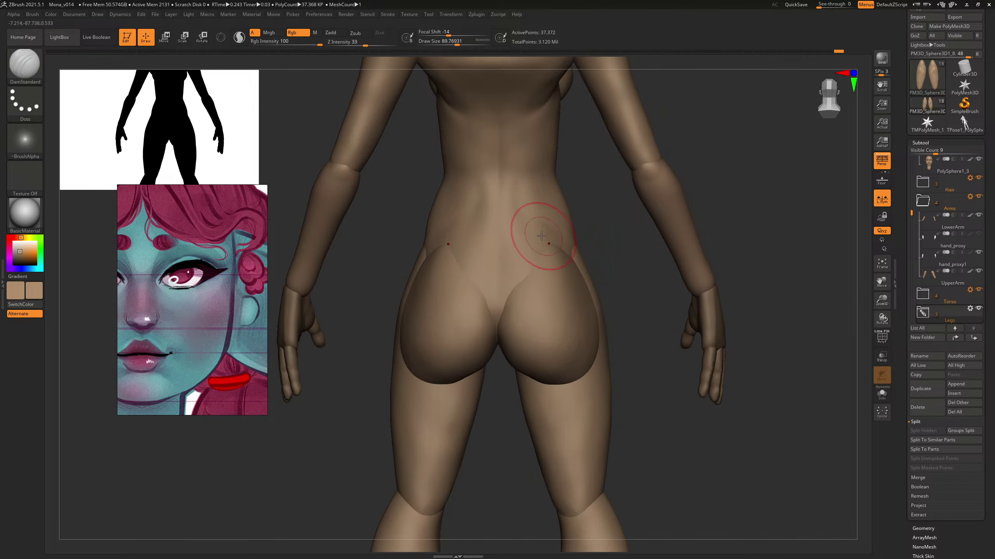
pyautogui.keyDown('alt'); pyautogui.click(541, 238); pyautogui.keyUp('alt')
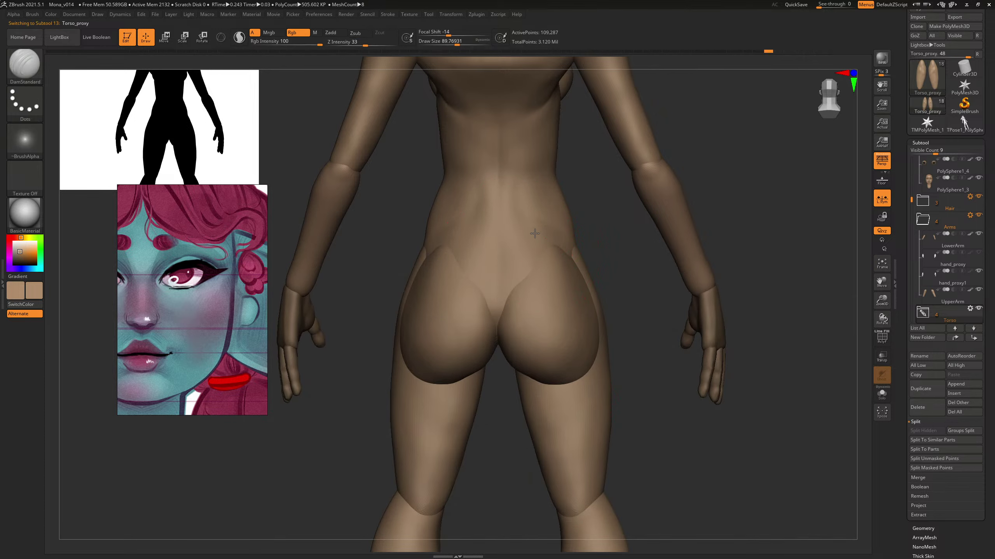
# Step: Turn off Rgb and enable Zsub for the DamStandard brush
pyautogui.moveTo(612, 219); pyautogui.dragTo(462, 155)
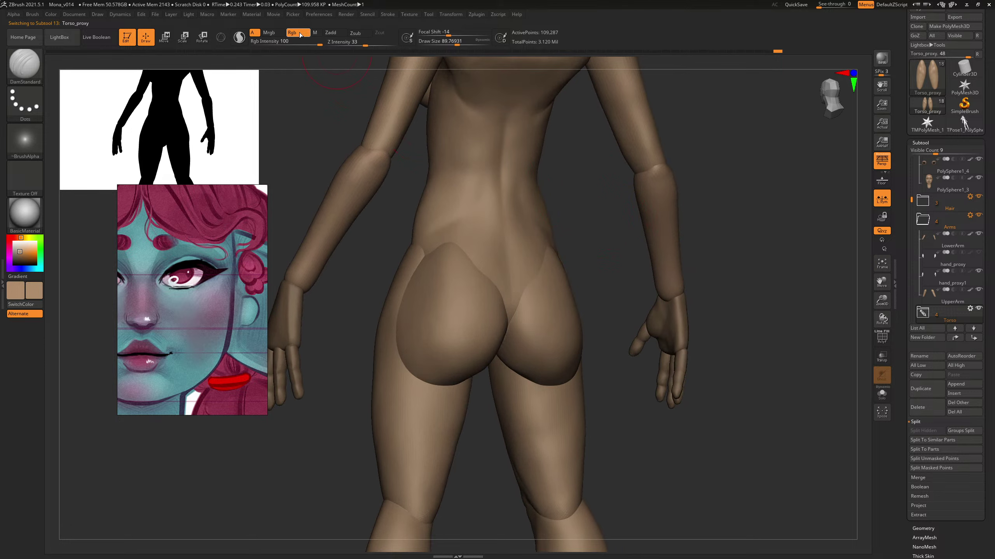
pyautogui.click(299, 34)
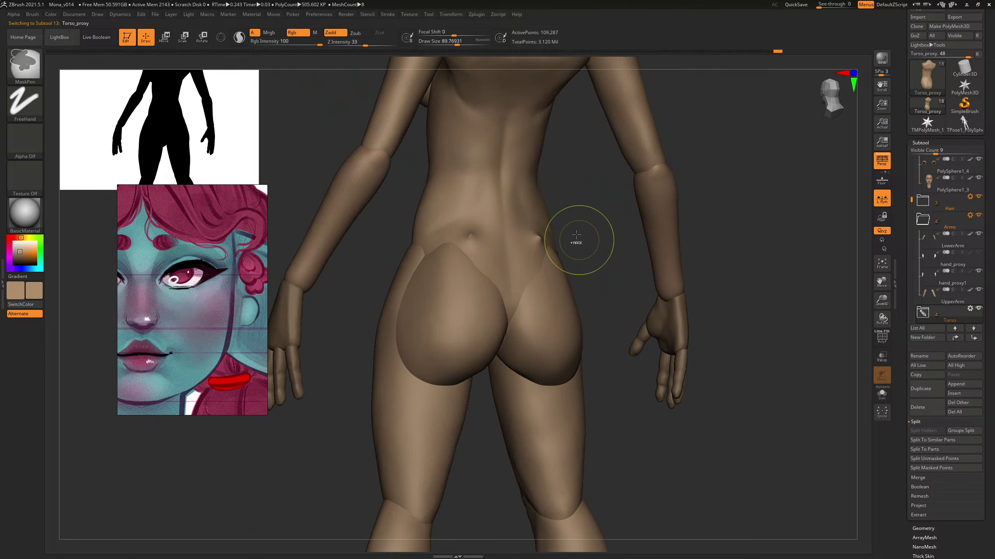
pyautogui.click(355, 33)
# Step: Try carving a small dimple on each side of the lower back with DamStandard at a draw size of about 76 to 90
pyautogui.moveTo(529, 230)
pyautogui.mouseDown()
pyautogui.moveTo(539, 241)
pyautogui.moveTo(592, 237)
pyautogui.moveTo(541, 237)
pyautogui.mouseUp()
pyautogui.hotkey('ctrl', 'z')
pyautogui.moveTo(613, 218); pyautogui.dragTo(600, 219)
pyautogui.keyDown('shift'); pyautogui.moveTo(533, 244); pyautogui.dragTo(534, 228); pyautogui.keyUp('shift')
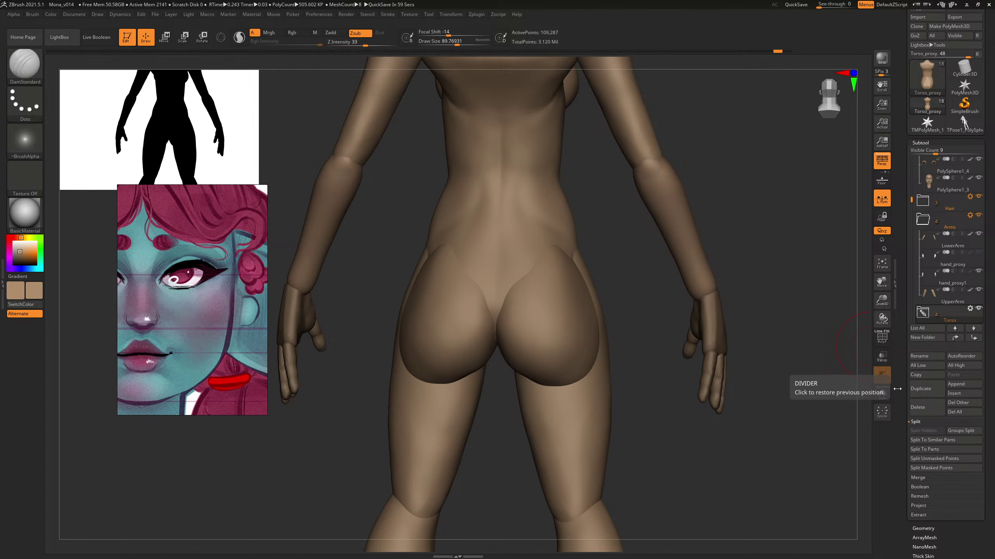
pyautogui.moveTo(770, 218); pyautogui.dragTo(720, 220)
pyautogui.moveTo(537, 239)
pyautogui.mouseDown()
pyautogui.moveTo(546, 248)
pyautogui.moveTo(546, 239)
pyautogui.mouseUp()
pyautogui.moveTo(617, 220); pyautogui.dragTo(544, 229, button='right')
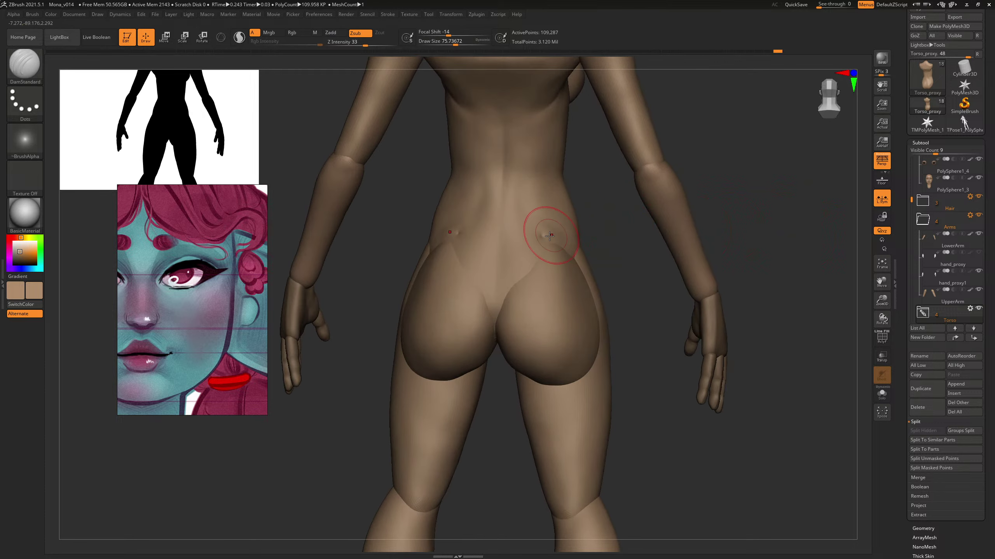
pyautogui.press(']')
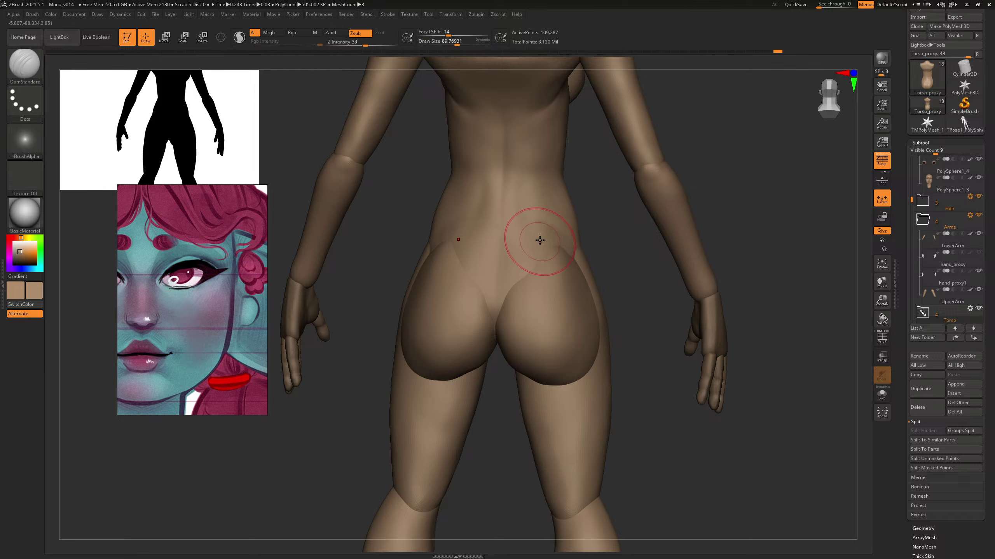
pyautogui.press('shift')
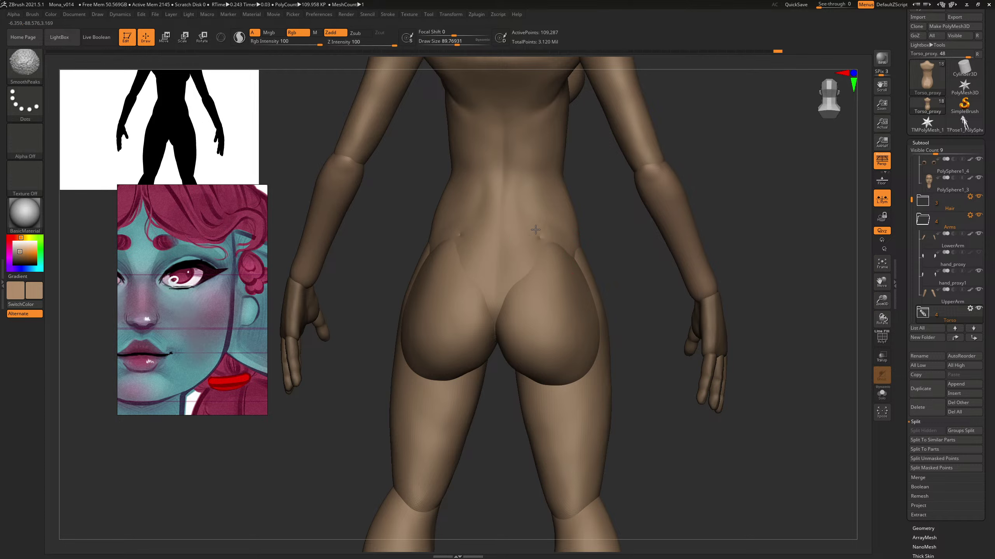
# Step: Try softening the lower-back dimples with SmoothPeaks, and undo the latest smoothing and dimple strokes
pyautogui.keyDown('shift'); pyautogui.moveTo(536, 229); pyautogui.dragTo(540, 237); pyautogui.keyUp('shift')
pyautogui.moveTo(604, 226); pyautogui.dragTo(706, 309, button='right')
pyautogui.moveTo(714, 262); pyautogui.dragTo(708, 287, button='right')
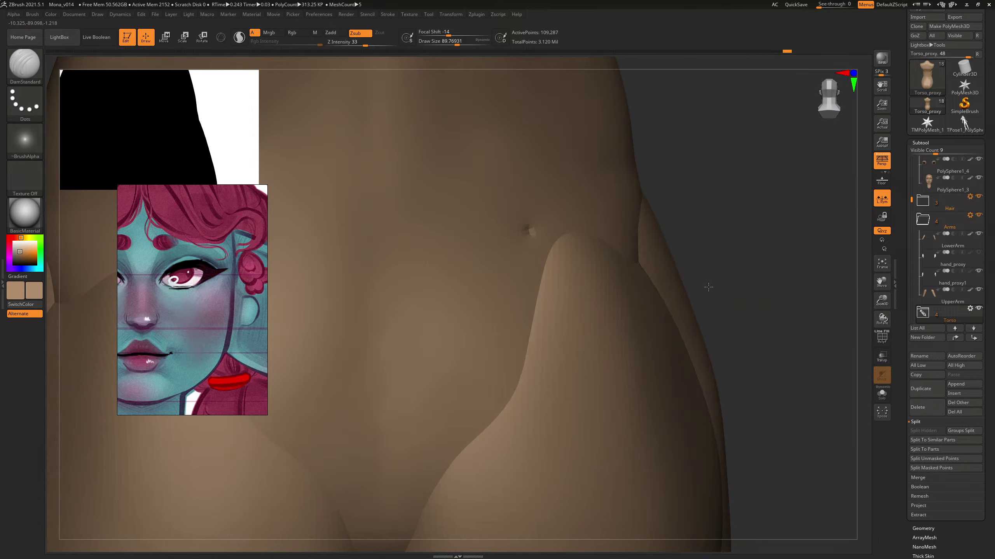
pyautogui.press('shift')
pyautogui.keyDown('shift'); pyautogui.moveTo(528, 229); pyautogui.dragTo(529, 225); pyautogui.keyUp('shift')
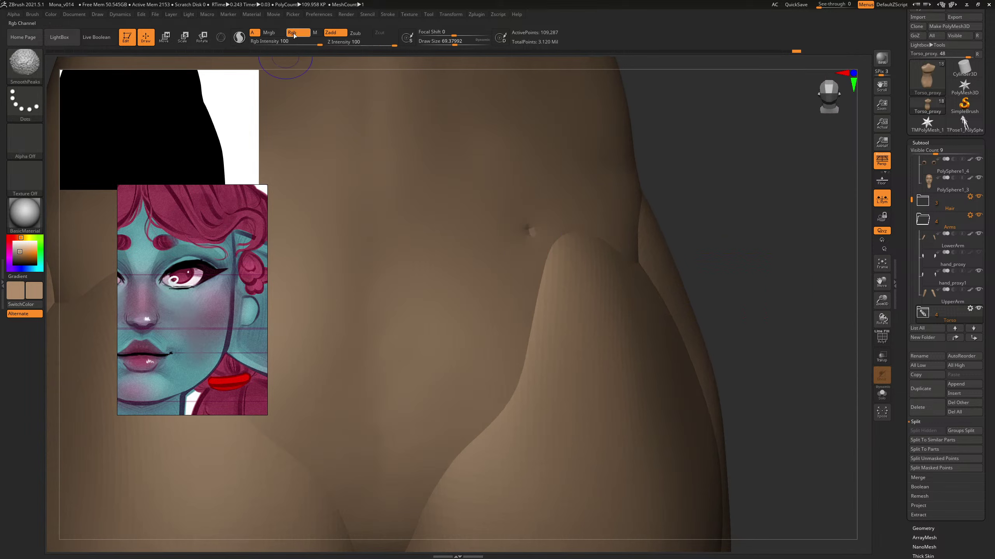
pyautogui.press('ctrl')
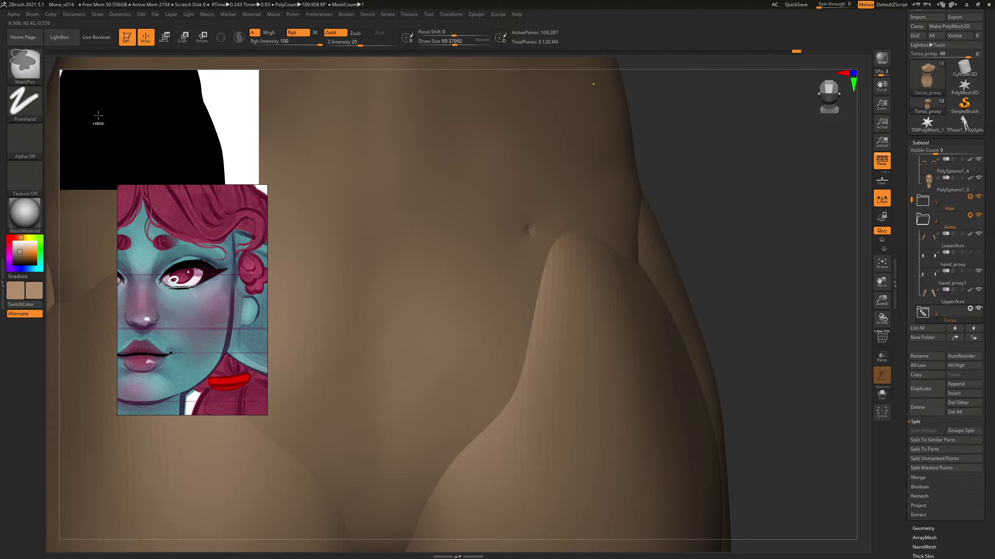
pyautogui.hotkey('ctrl', 'z')
pyautogui.hotkey('ctrl', 'z')
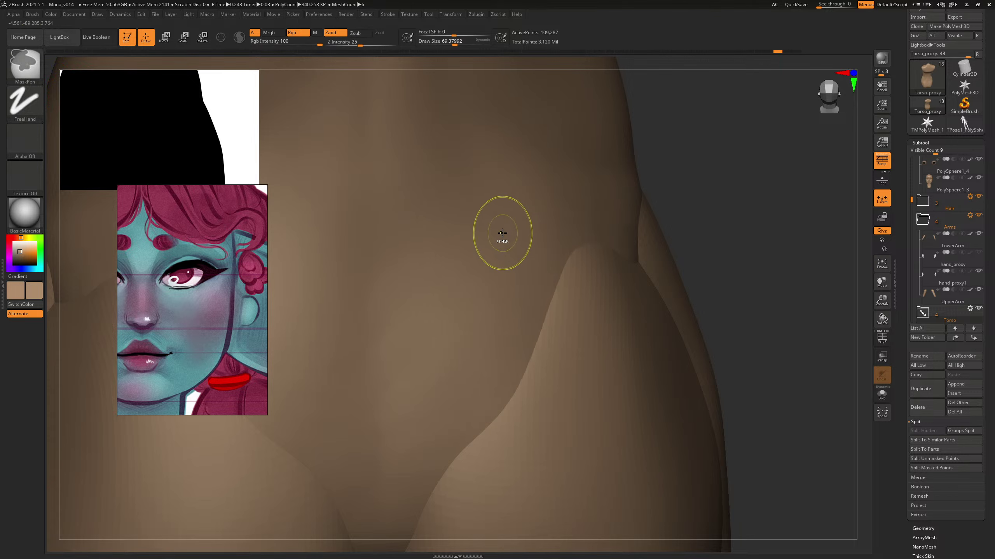
# Step: Replace SmoothPeaks with Smooth as the smoothing brush
pyautogui.press('shift')
pyautogui.hotkey('shift', 'b')
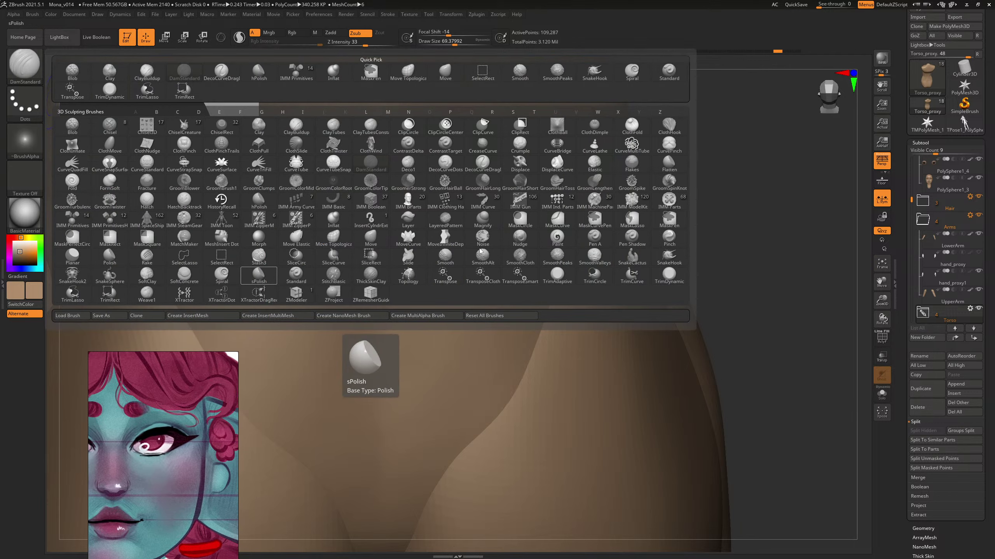
pyautogui.hotkey('shift', 'b')
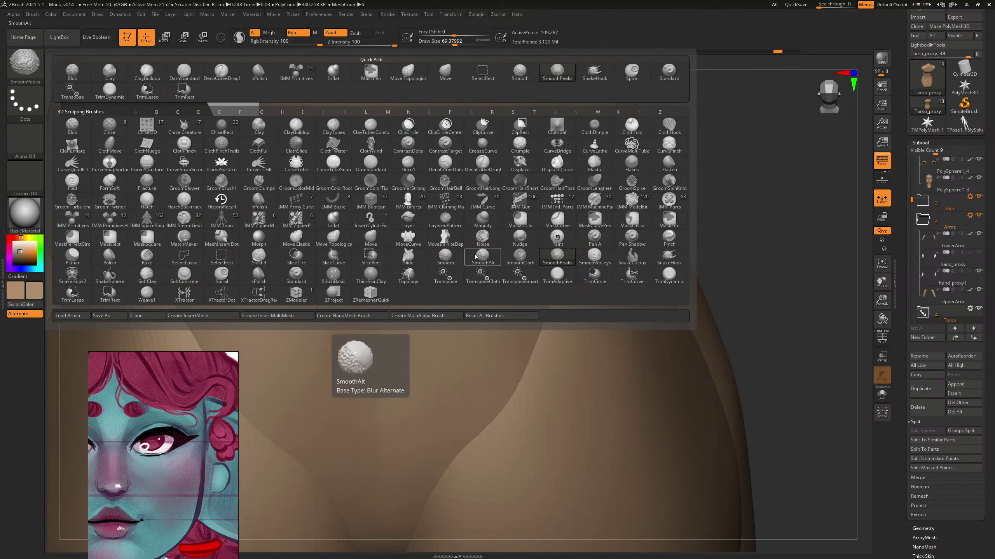
pyautogui.click(454, 261)
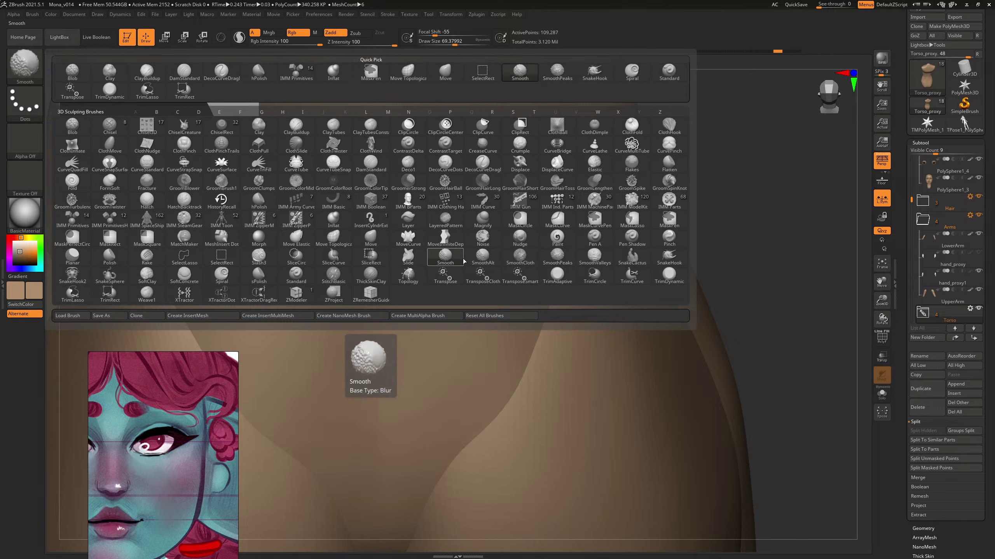
pyautogui.press('d')
# Step: Carve a soft dimple on each side of the lower back above the buttocks with DamStandard at a draw size of about 106
pyautogui.press('s')
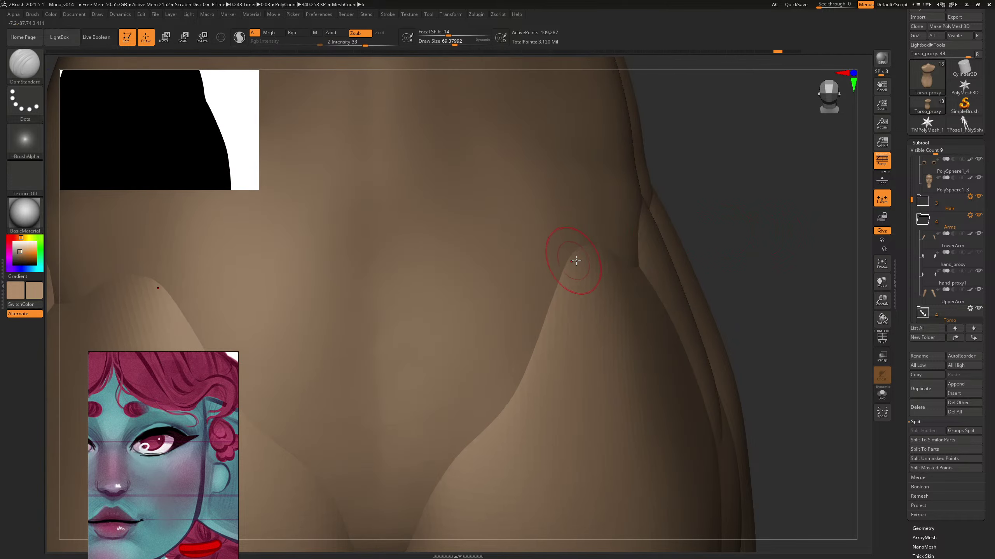
pyautogui.moveTo(773, 224); pyautogui.dragTo(596, 250, button='right')
pyautogui.moveTo(531, 242); pyautogui.dragTo(542, 236)
pyautogui.moveTo(599, 215)
pyautogui.mouseDown(button='right')
pyautogui.moveTo(664, 220)
pyautogui.moveTo(736, 190)
pyautogui.moveTo(722, 189)
pyautogui.moveTo(729, 260)
pyautogui.mouseUp(button='right')
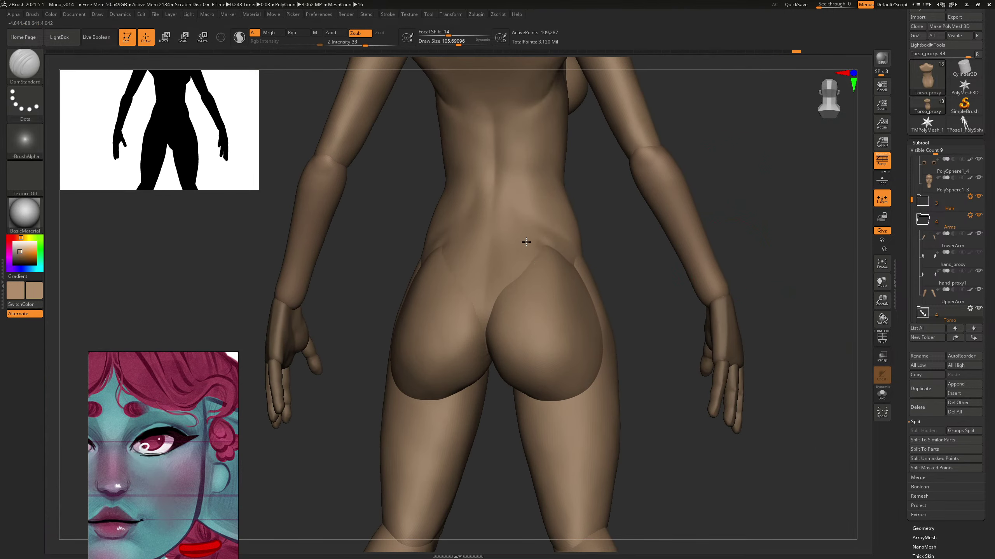
pyautogui.moveTo(615, 216); pyautogui.dragTo(615, 190, button='right')
# Step: Carve the crease between the lower back and the top of the buttocks with DamStandard at a draw size of about 66
pyautogui.moveTo(696, 214); pyautogui.dragTo(579, 306, button='right')
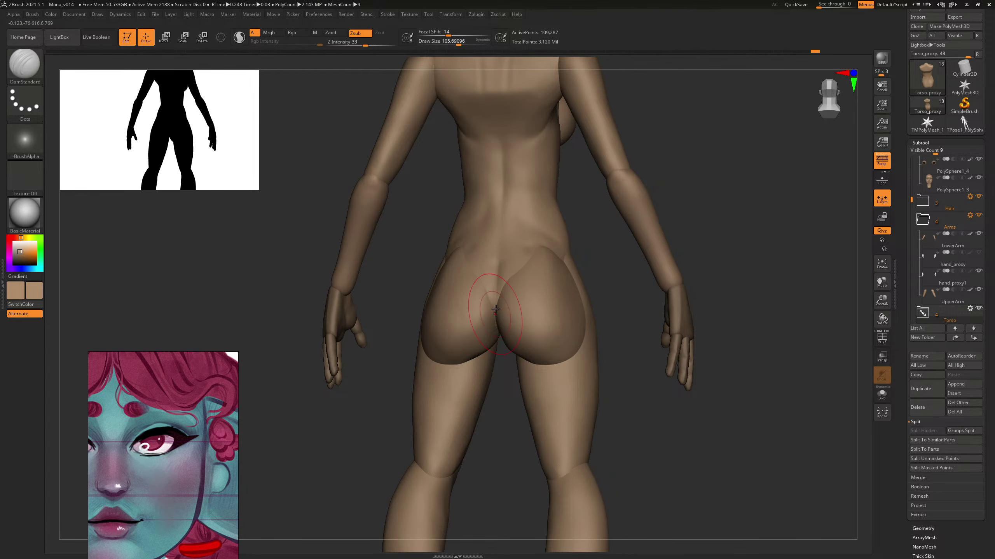
pyautogui.press('s')
pyautogui.moveTo(510, 272); pyautogui.dragTo(497, 288)
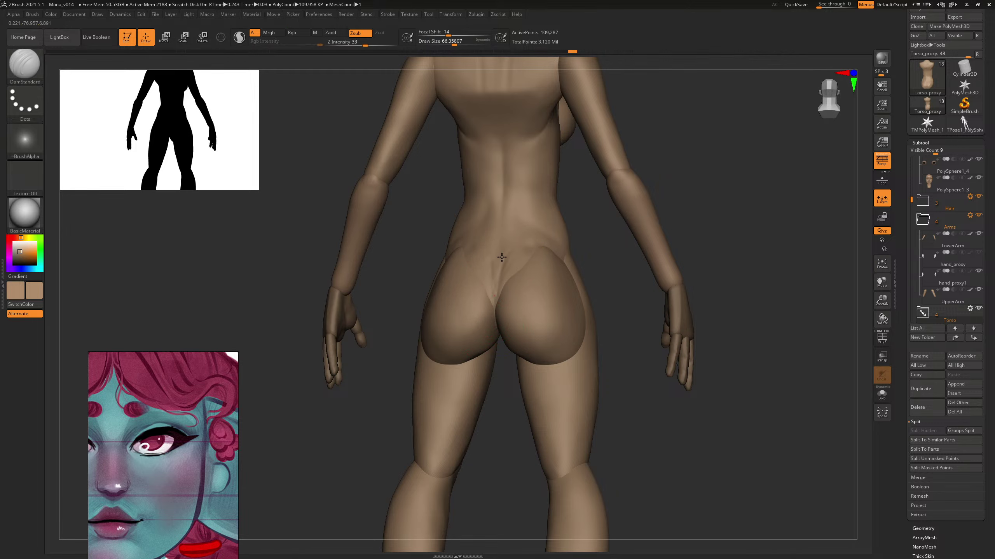
pyautogui.moveTo(496, 330)
pyautogui.mouseDown(button='right')
pyautogui.moveTo(682, 204)
pyautogui.moveTo(499, 279)
pyautogui.mouseUp(button='right')
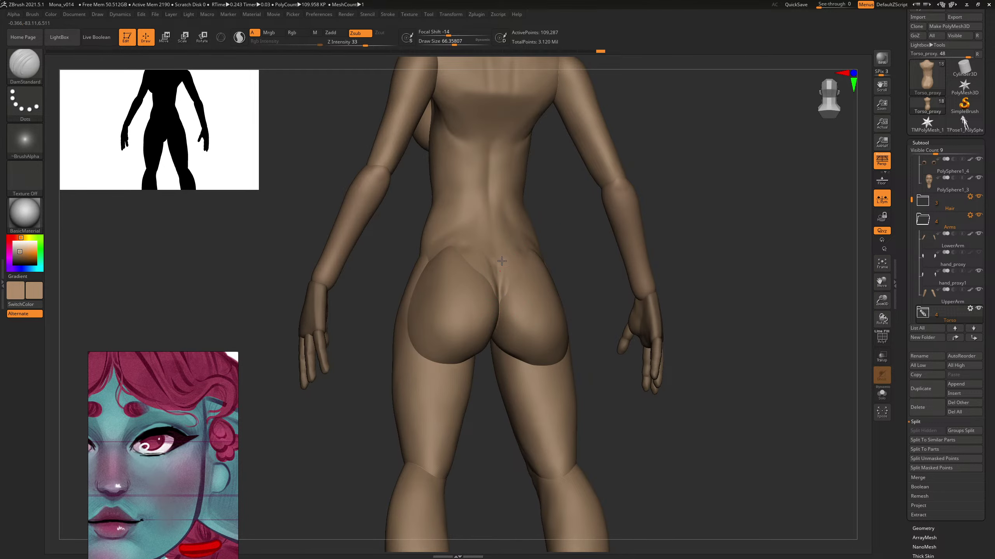
pyautogui.keyDown('shift'); pyautogui.moveTo(537, 213); pyautogui.dragTo(494, 275, button='right'); pyautogui.keyUp('shift')
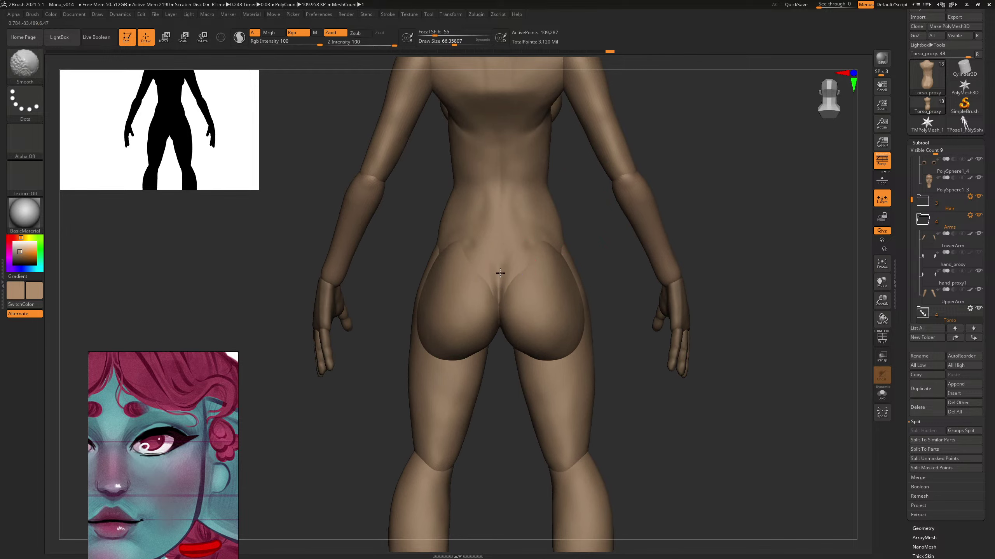
# Step: Make the hand_proxy1 subtool active, select the Standard brush with only Rgb on, and open the colour options
pyautogui.moveTo(590, 256)
pyautogui.mouseDown(button='right')
pyautogui.moveTo(706, 225)
pyautogui.moveTo(585, 222)
pyautogui.mouseUp(button='right')
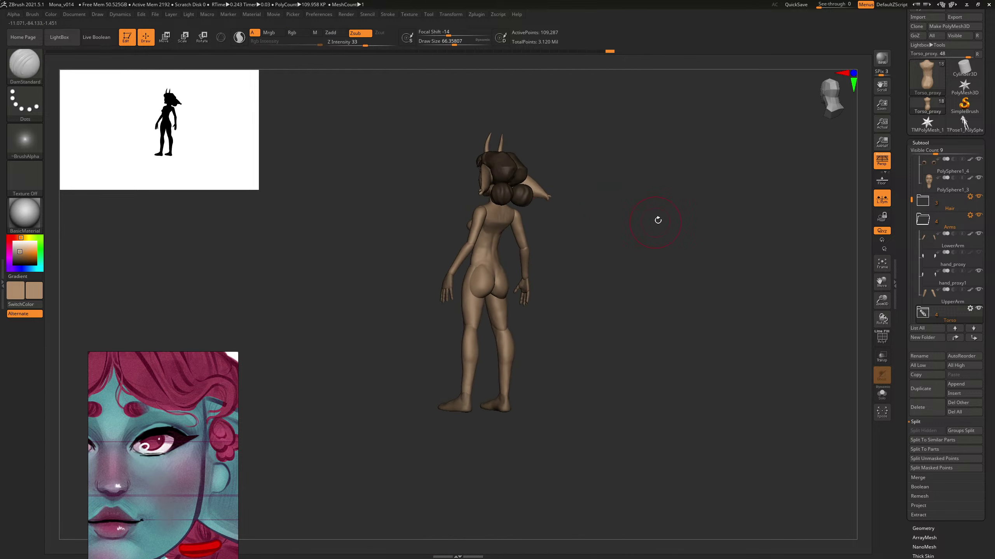
pyautogui.moveTo(658, 220); pyautogui.dragTo(706, 217, button='right')
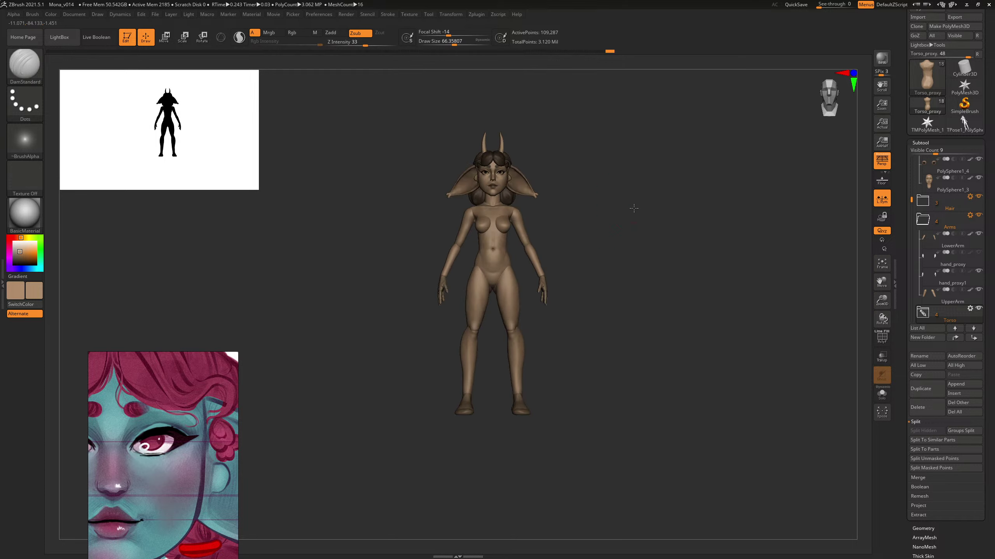
pyautogui.moveTo(633, 208); pyautogui.dragTo(619, 205, button='right')
pyautogui.keyDown('ctrl'); pyautogui.moveTo(619, 205); pyautogui.dragTo(682, 210, button='right'); pyautogui.keyUp('ctrl')
pyautogui.keyDown('alt'); pyautogui.moveTo(681, 210); pyautogui.dragTo(667, 234, button='right'); pyautogui.keyUp('alt')
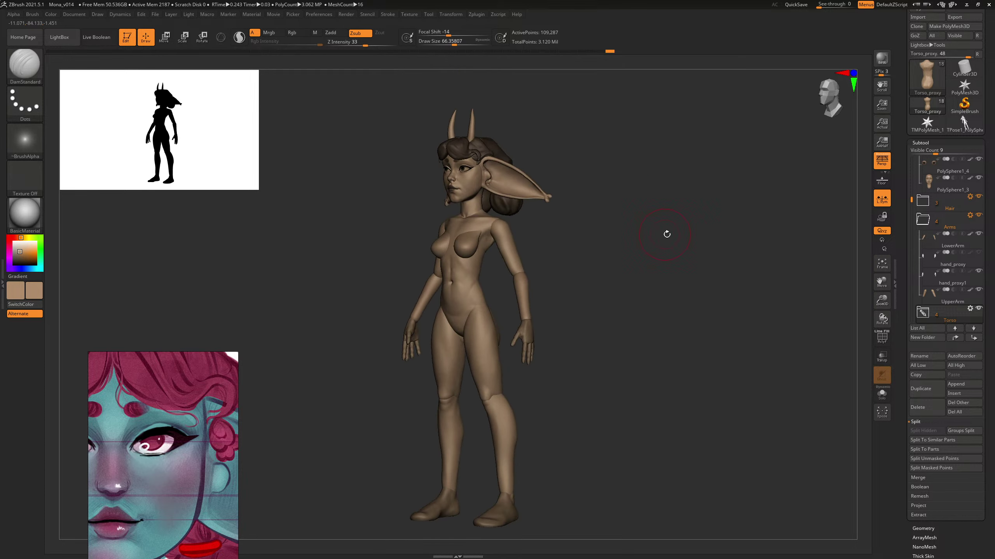
pyautogui.keyDown('alt'); pyautogui.click(526, 331); pyautogui.keyUp('alt')
pyautogui.press('b')
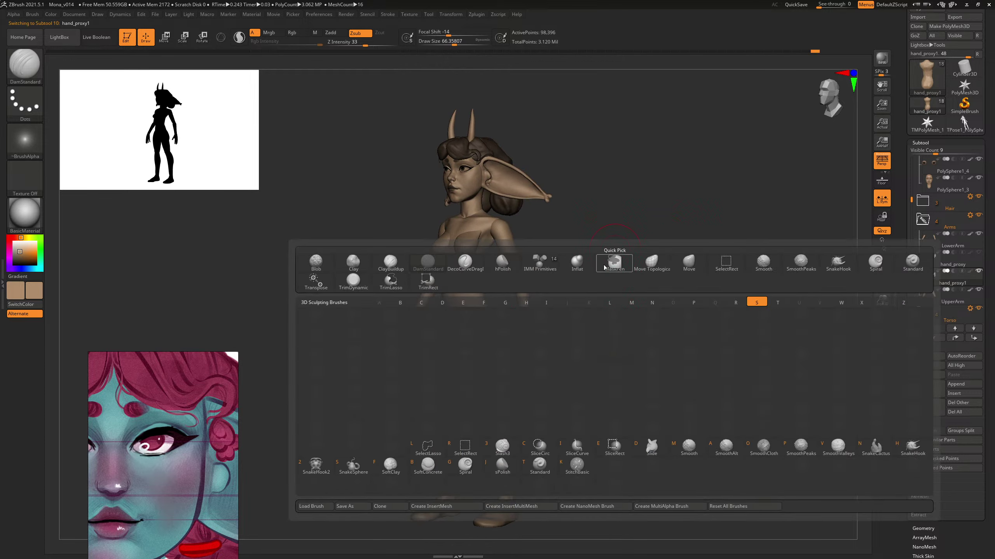
pyautogui.click(542, 289)
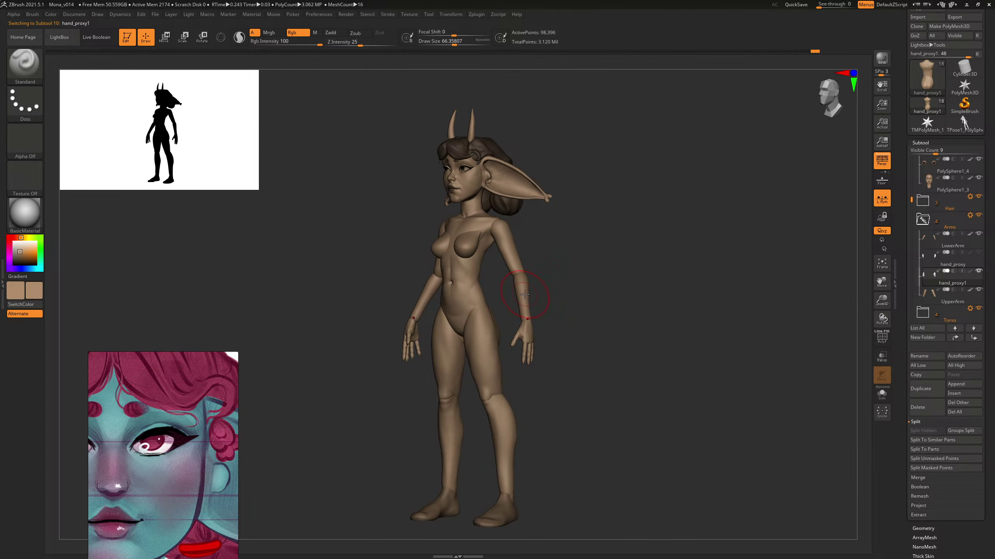
pyautogui.click(50, 15)
pyautogui.moveTo(614, 243); pyautogui.dragTo(537, 365, button='right')
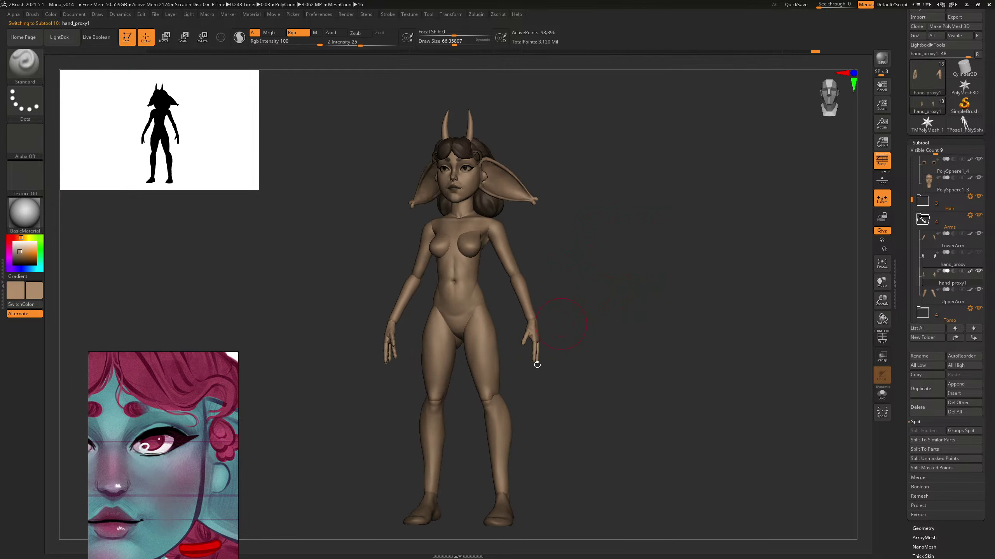
# Step: Make the feet subtool active and open the colour options
pyautogui.keyDown('alt'); pyautogui.click(502, 510); pyautogui.keyUp('alt')
pyautogui.moveTo(608, 362); pyautogui.dragTo(599, 348, button='right')
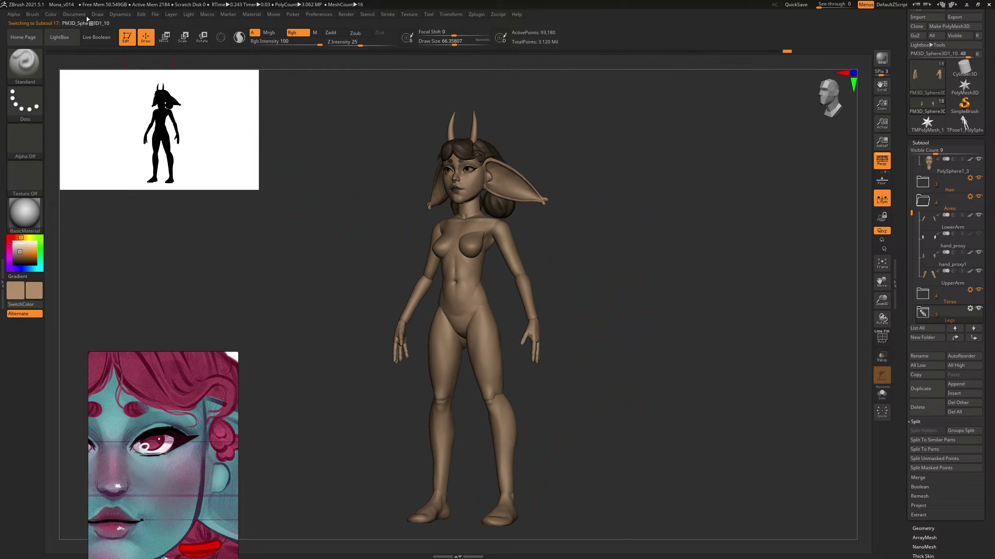
pyautogui.click(51, 14)
# Step: Select the Inflat brush with a Z Intensity of 10 and a draw size of about 102, and make the ears subtool active
pyautogui.moveTo(650, 224)
pyautogui.keyDown('shift'); pyautogui.mouseDown(button='right')
pyautogui.moveTo(670, 245)
pyautogui.moveTo(661, 235)
pyautogui.mouseUp(button='right'); pyautogui.keyUp('shift')
pyautogui.moveTo(662, 235)
pyautogui.mouseDown(button='right')
pyautogui.moveTo(651, 246)
pyautogui.moveTo(673, 222)
pyautogui.moveTo(655, 222)
pyautogui.moveTo(684, 233)
pyautogui.mouseUp(button='right')
pyautogui.press('f')
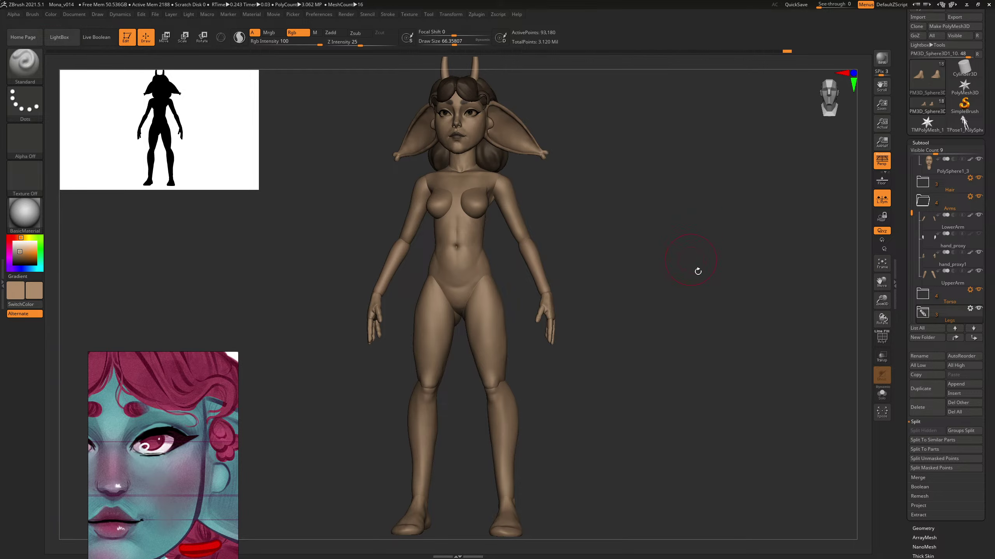
pyautogui.keyDown('alt'); pyautogui.moveTo(662, 199); pyautogui.dragTo(652, 354); pyautogui.keyUp('alt')
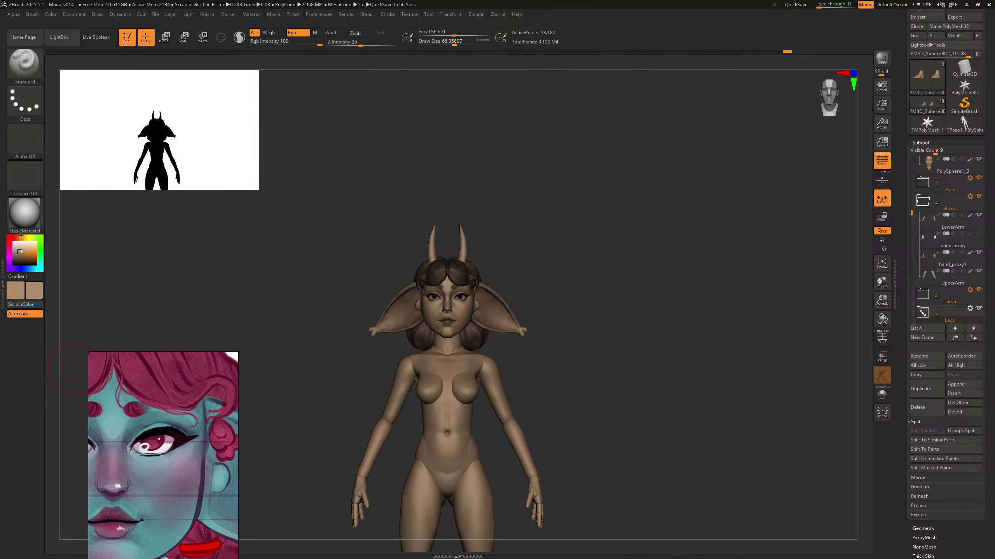
pyautogui.keyDown('alt'); pyautogui.moveTo(688, 333); pyautogui.dragTo(735, 474); pyautogui.keyUp('alt')
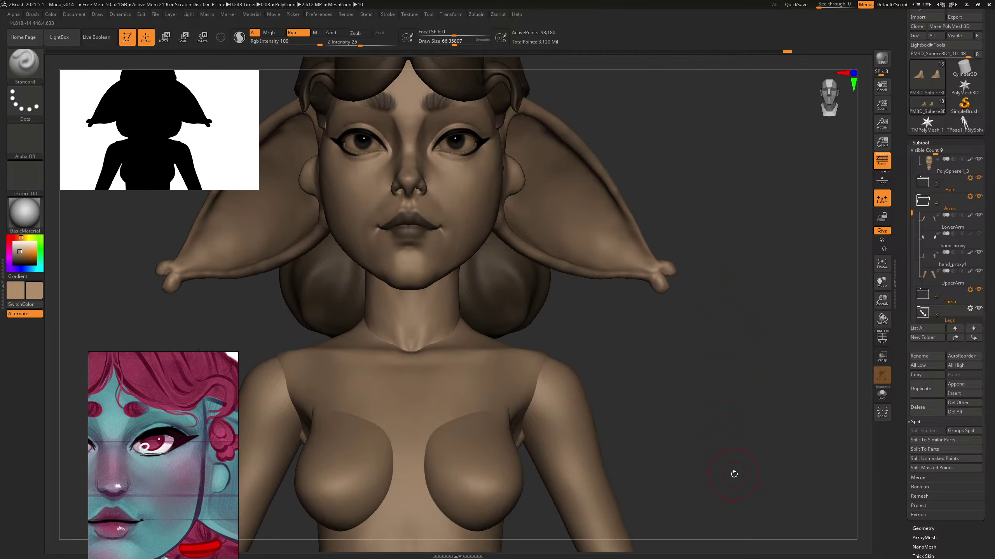
pyautogui.moveTo(725, 280); pyautogui.dragTo(751, 258)
pyautogui.press('b')
pyautogui.press('i')
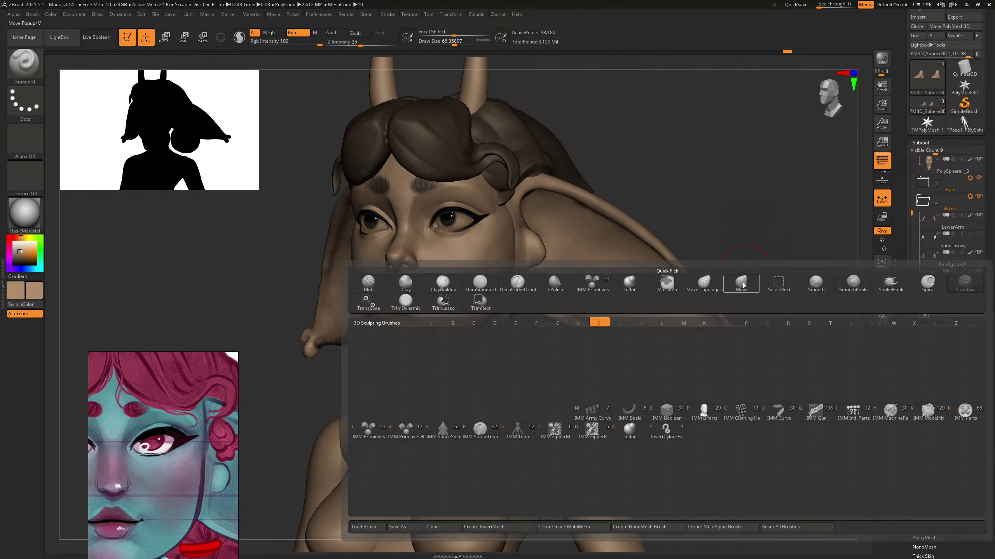
pyautogui.press('n')
pyautogui.press('s')
pyautogui.moveTo(682, 276)
pyautogui.mouseDown()
pyautogui.moveTo(722, 255)
pyautogui.moveTo(737, 233)
pyautogui.moveTo(736, 214)
pyautogui.moveTo(814, 215)
pyautogui.moveTo(671, 198)
pyautogui.moveTo(692, 202)
pyautogui.moveTo(711, 244)
pyautogui.mouseUp()
pyautogui.keyDown('alt'); pyautogui.click(682, 274); pyautogui.keyUp('alt')
# Step: Toggle the PolyFrame display to examine the ears' mesh and polygroups beside the head
pyautogui.hotkey('shift', 'f')
pyautogui.hotkey('shift', 'f')
pyautogui.hotkey('shift', 'f')
pyautogui.hotkey('shift', 'f')
pyautogui.keyDown('alt'); pyautogui.moveTo(709, 287); pyautogui.dragTo(782, 329); pyautogui.keyUp('alt')
pyautogui.moveTo(600, 196)
pyautogui.keyDown('alt'); pyautogui.mouseDown()
pyautogui.moveTo(733, 217)
pyautogui.moveTo(697, 197)
pyautogui.mouseUp(); pyautogui.keyUp('alt')
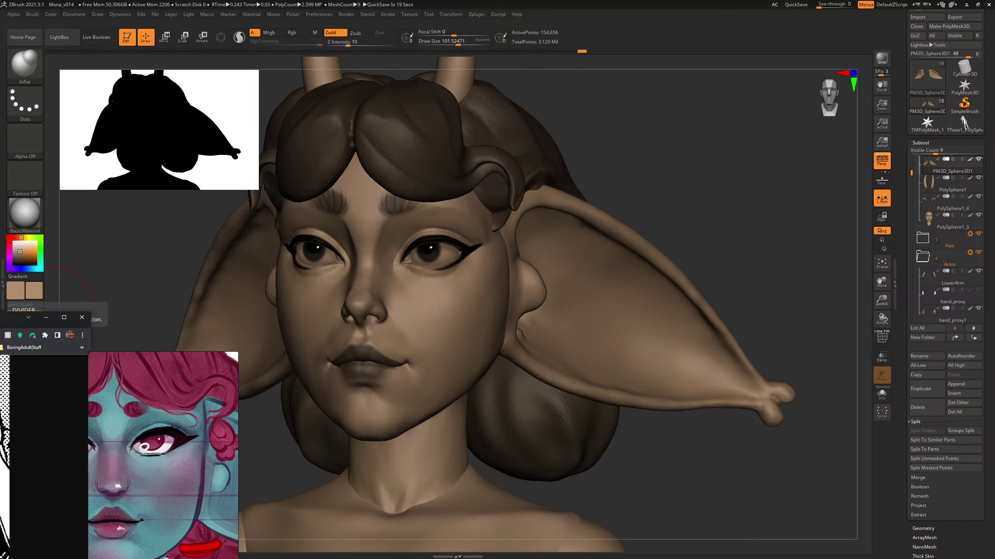
# Step: Bring the browser window with the black-and-white manga portrait into full view and close it
pyautogui.moveTo(0, 316); pyautogui.dragTo(665, 77)
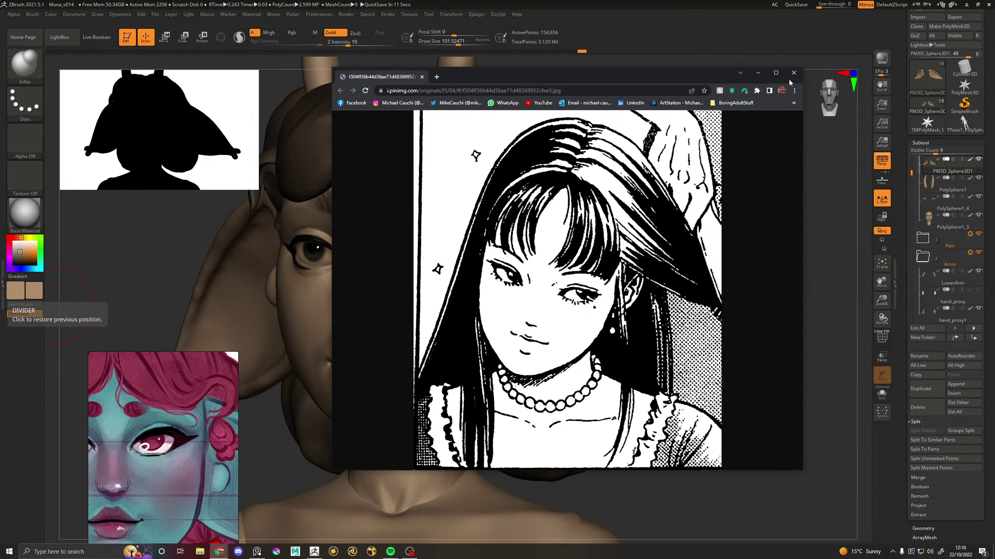
pyautogui.click(794, 73)
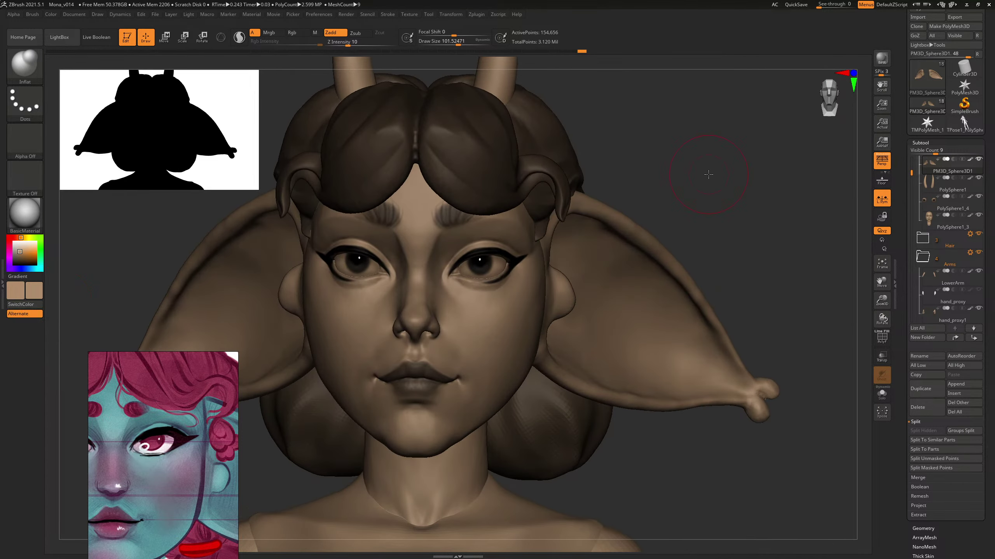
# Step: Select the Move brush and make the PolySphere1_3 head subtool active
pyautogui.keyDown('alt'); pyautogui.moveTo(705, 187); pyautogui.dragTo(723, 205); pyautogui.keyUp('alt')
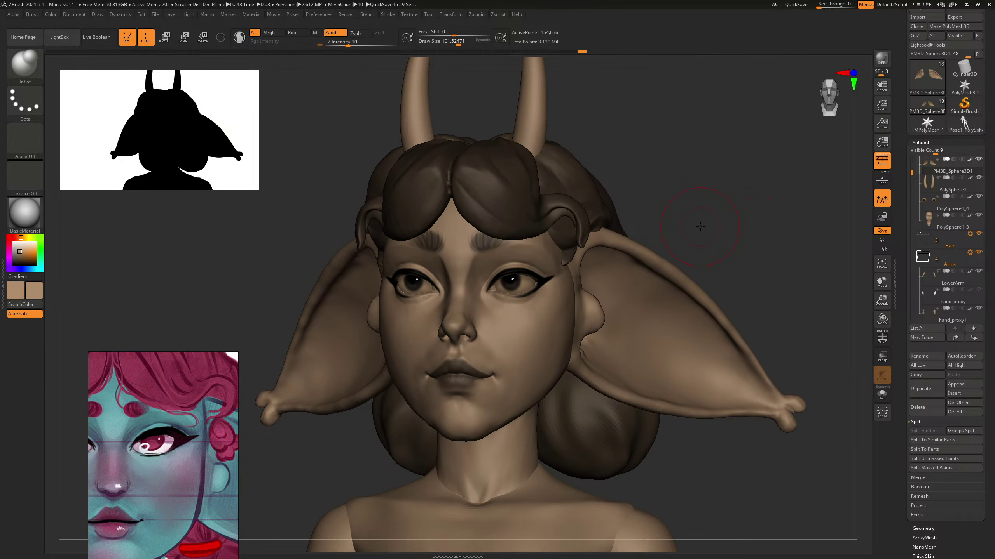
pyautogui.moveTo(700, 226); pyautogui.dragTo(636, 120)
pyautogui.press('b')
pyautogui.press('m')
pyautogui.press('v')
pyautogui.keyDown('alt'); pyautogui.click(453, 263); pyautogui.keyUp('alt')
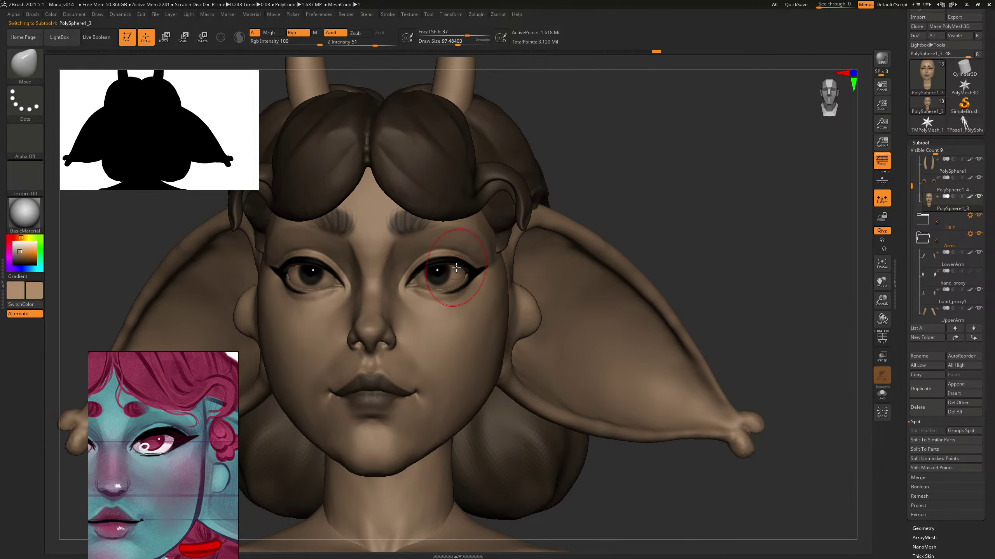
# Step: Reshape the eye contours on the head with the Move brush at a draw size of about 82 to 86
pyautogui.keyDown('alt'); pyautogui.moveTo(456, 268); pyautogui.dragTo(508, 265, button='right'); pyautogui.keyUp('alt')
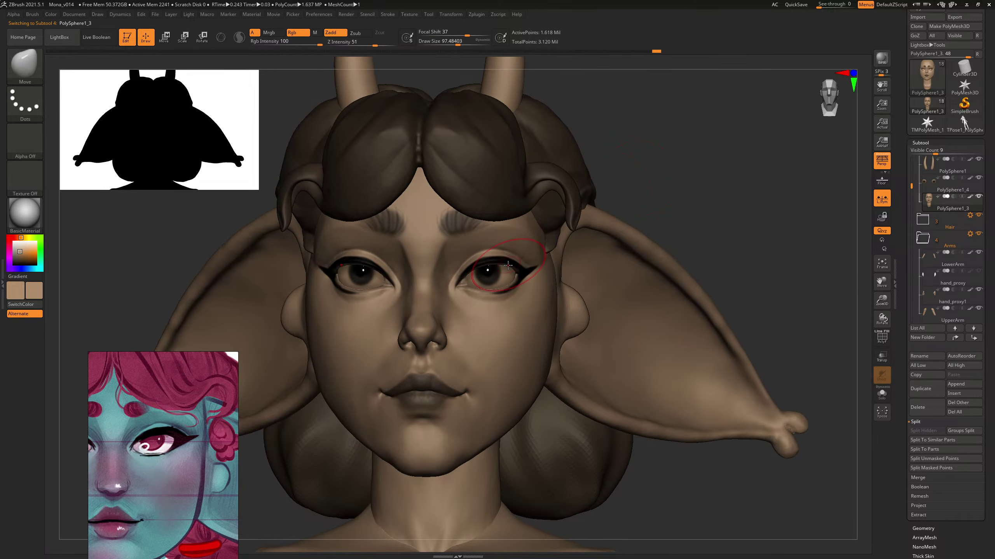
pyautogui.press('[')
pyautogui.moveTo(607, 179); pyautogui.dragTo(741, 135)
pyautogui.press(']')
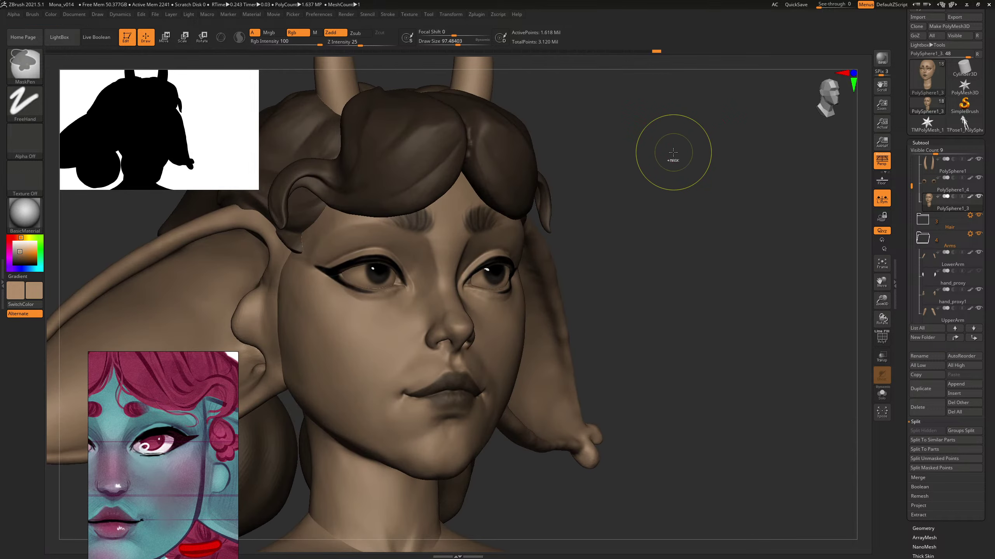
pyautogui.moveTo(664, 166); pyautogui.dragTo(573, 176)
pyautogui.press('[')
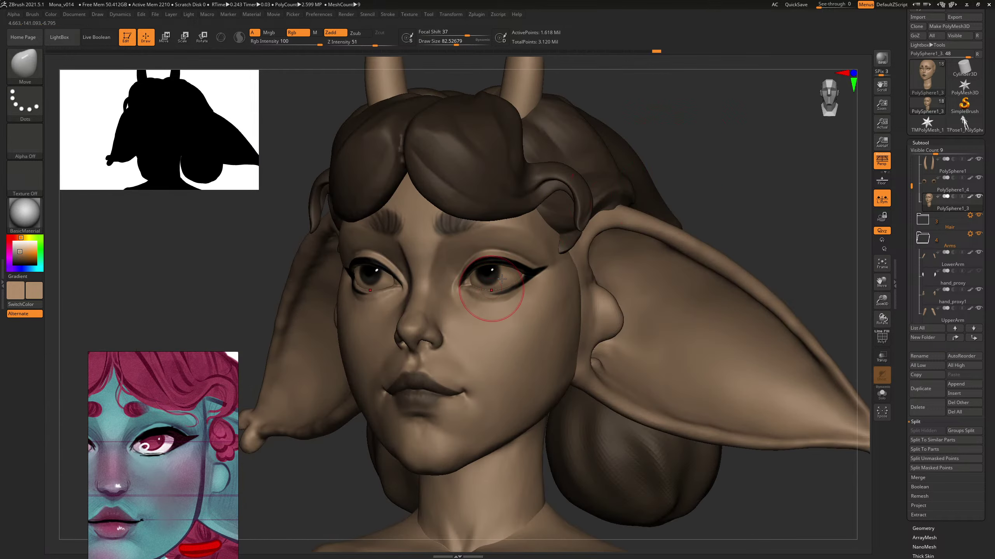
pyautogui.moveTo(671, 165); pyautogui.dragTo(478, 286)
pyautogui.press('[')
pyautogui.moveTo(693, 165); pyautogui.dragTo(678, 224)
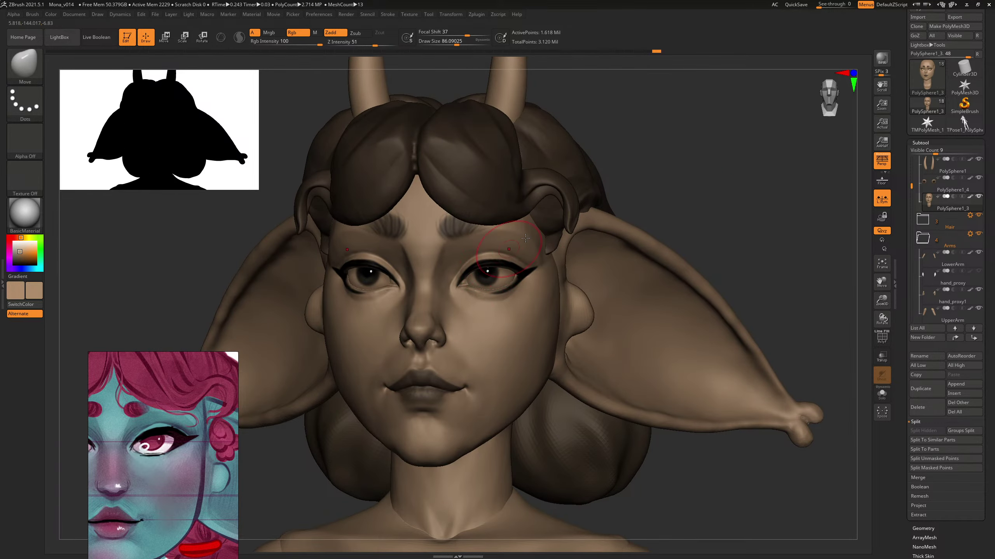
# Step: Undo the broad brow-area adjustment and refine the eye shape with the Move brush at a draw size of about 69
pyautogui.keyDown('alt'); pyautogui.moveTo(658, 149); pyautogui.dragTo(630, 170); pyautogui.keyUp('alt')
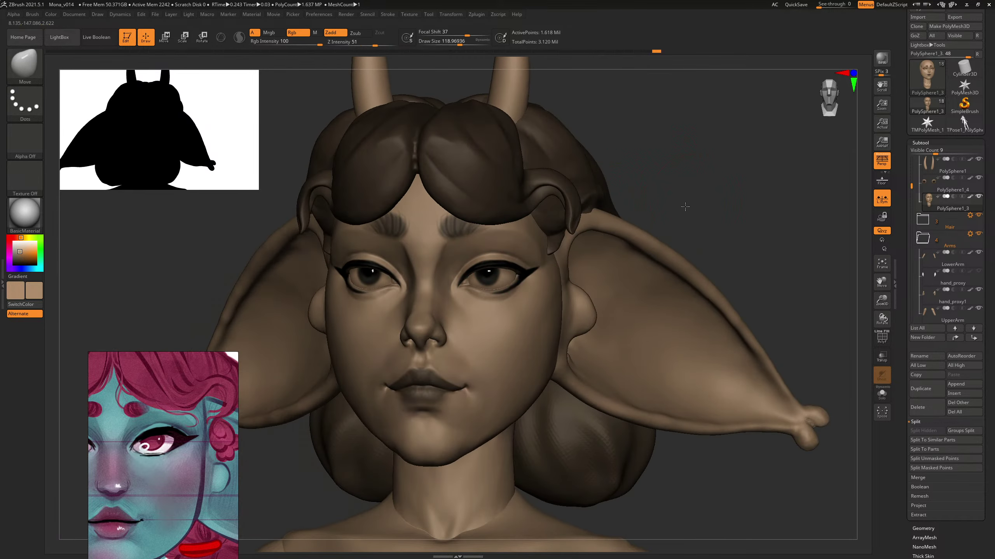
pyautogui.moveTo(685, 206)
pyautogui.mouseDown()
pyautogui.moveTo(700, 191)
pyautogui.moveTo(599, 173)
pyautogui.moveTo(630, 180)
pyautogui.moveTo(684, 218)
pyautogui.mouseUp()
pyautogui.hotkey('ctrl', 'z')
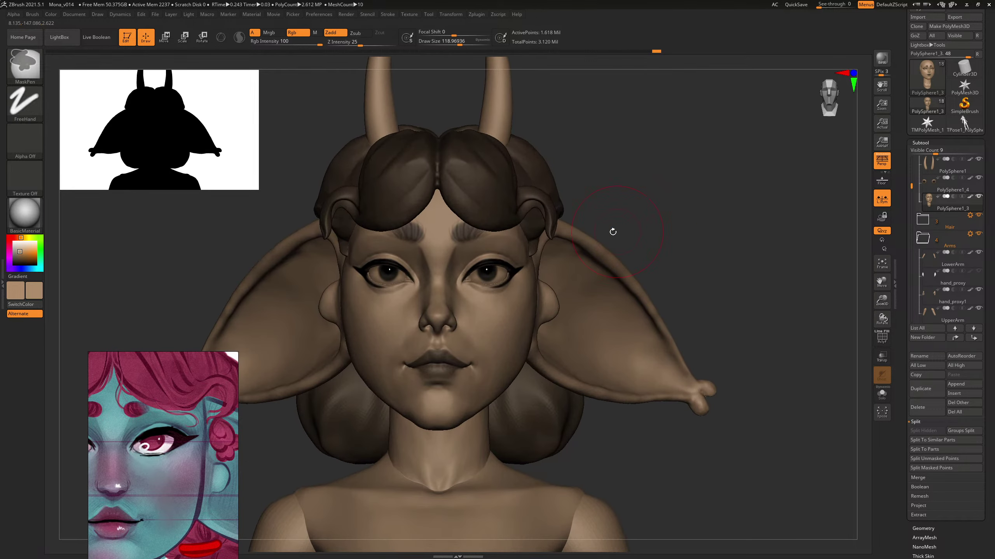
pyautogui.press('s')
pyautogui.moveTo(493, 273); pyautogui.dragTo(488, 272)
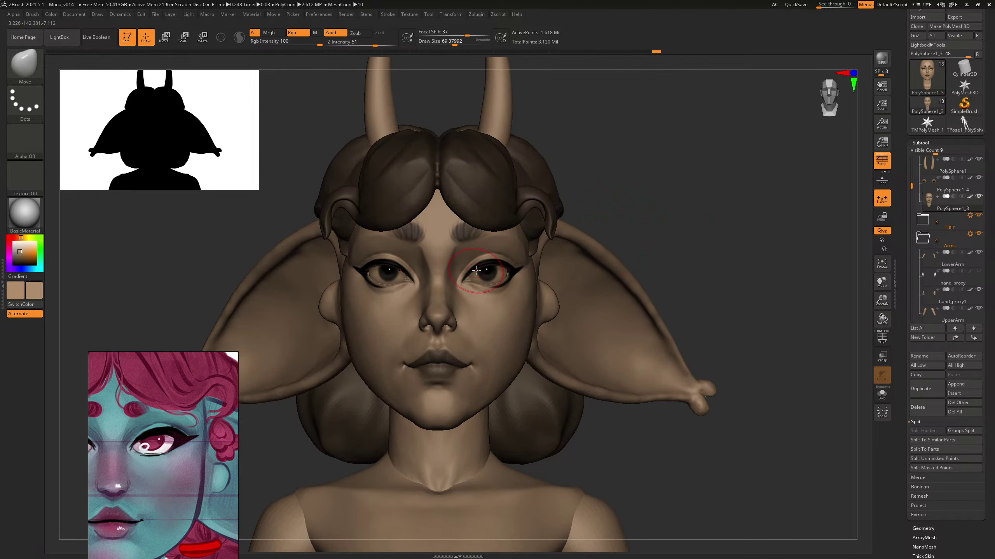
pyautogui.press(']')
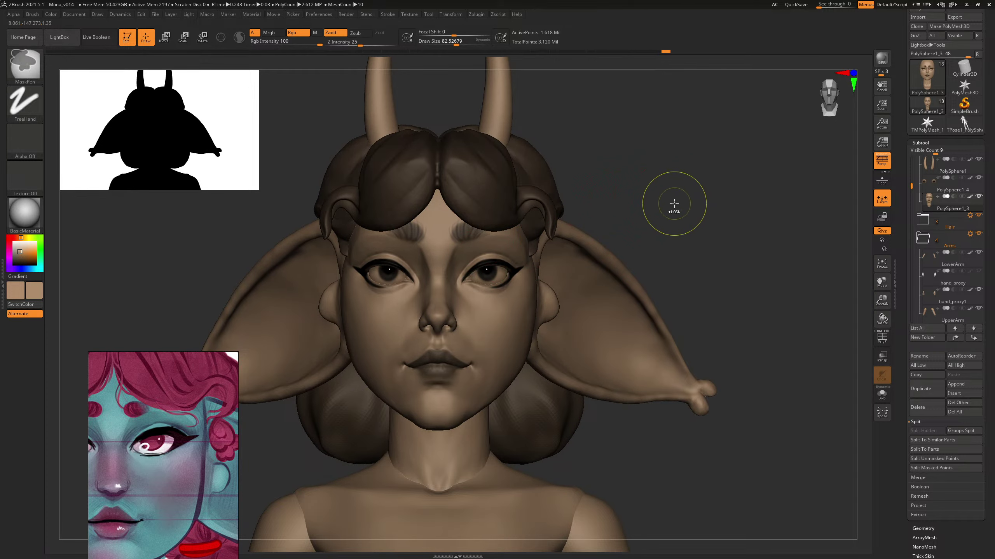
pyautogui.moveTo(704, 202); pyautogui.dragTo(708, 187)
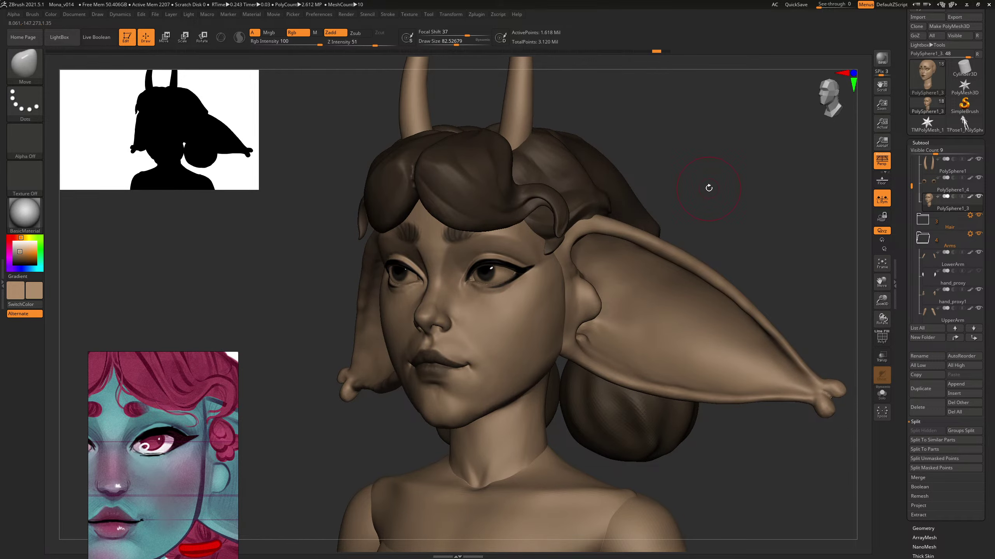
# Step: Nudge the inner part of the lower eyelid with the Move brush at a draw size of about 53
pyautogui.moveTo(695, 181)
pyautogui.mouseDown()
pyautogui.moveTo(704, 191)
pyautogui.moveTo(785, 184)
pyautogui.mouseUp()
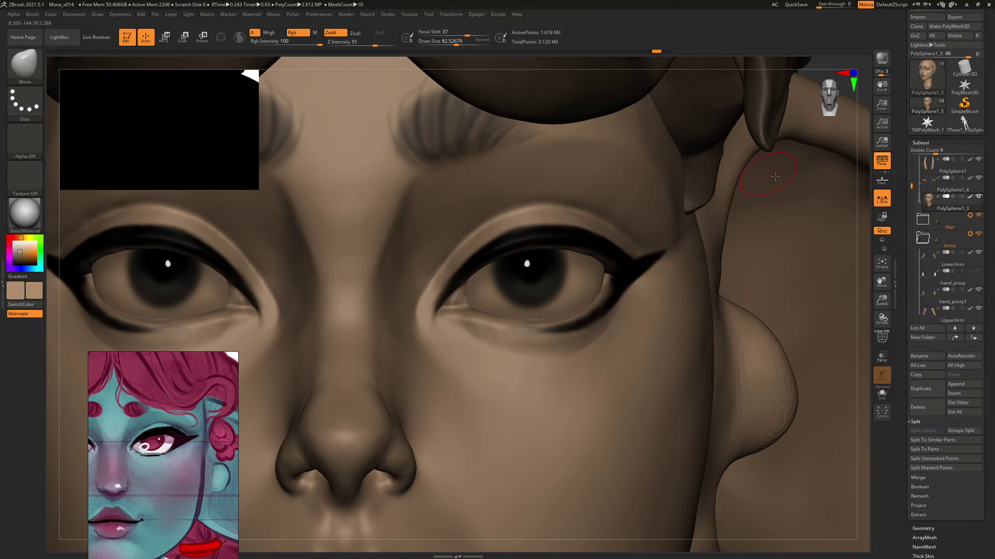
pyautogui.moveTo(860, 203); pyautogui.dragTo(859, 204)
pyautogui.moveTo(806, 72); pyautogui.dragTo(803, 113)
pyautogui.press('b')
pyautogui.press('m')
pyautogui.press('v')
pyautogui.press('[')
pyautogui.press('[')
pyautogui.press('[')
pyautogui.moveTo(475, 307); pyautogui.dragTo(471, 302)
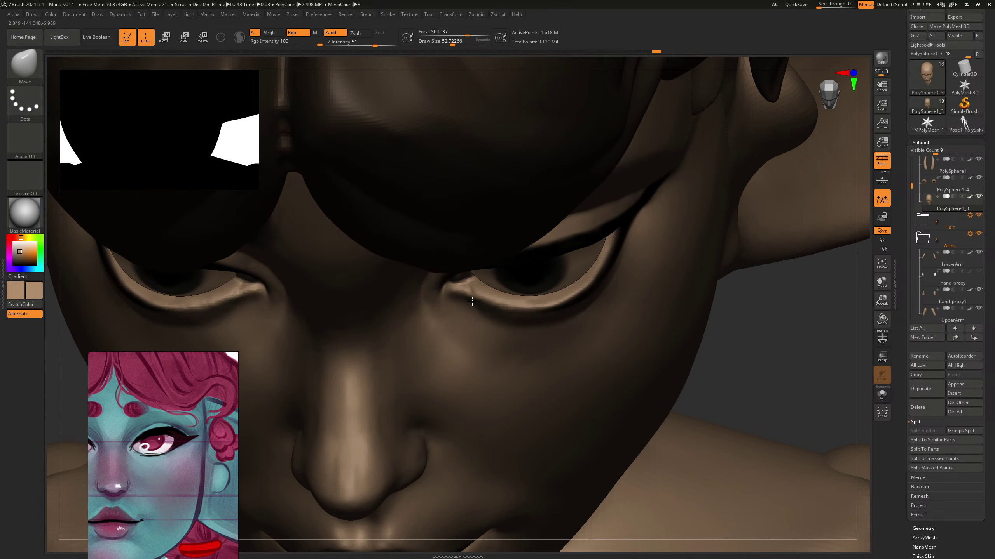
# Step: Build up the inner lower eyelid with the ClayBuildup brush at Z Intensity 14, starting at a draw size of about 30
pyautogui.moveTo(740, 356)
pyautogui.mouseDown()
pyautogui.moveTo(746, 317)
pyautogui.moveTo(759, 318)
pyautogui.mouseUp()
pyautogui.press('b')
pyautogui.press('c')
pyautogui.press('b')
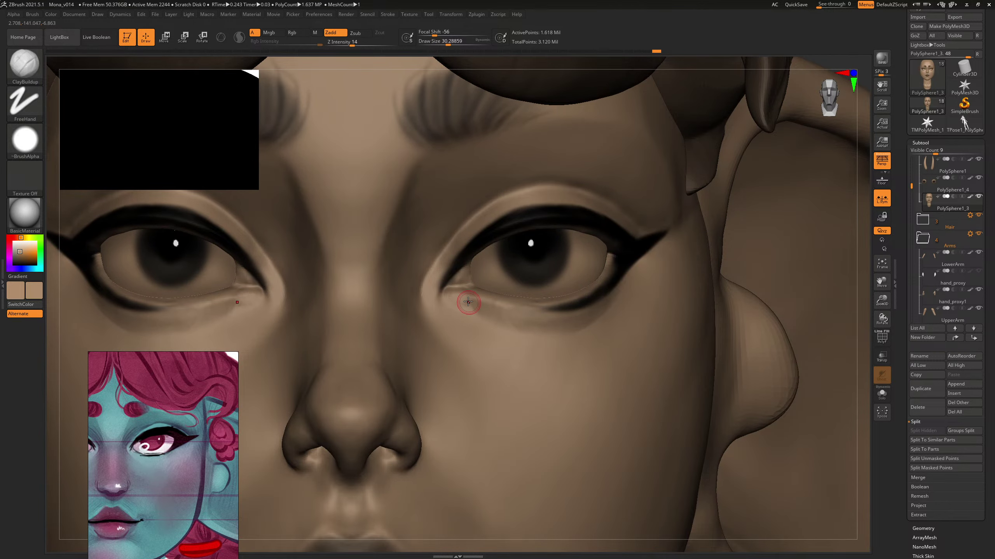
pyautogui.moveTo(866, 271); pyautogui.dragTo(839, 275, button='right')
pyautogui.moveTo(839, 275); pyautogui.dragTo(781, 182)
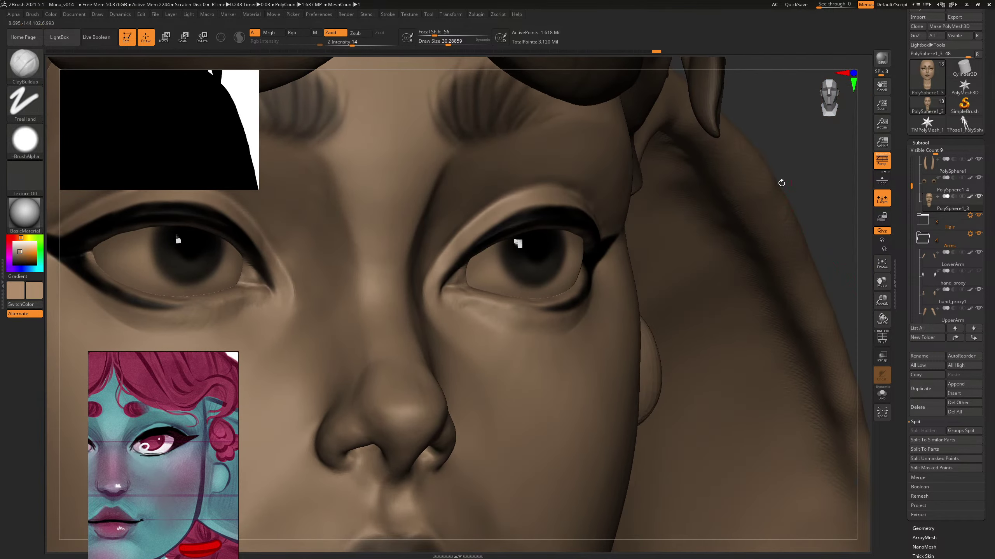
pyautogui.press('s')
pyautogui.moveTo(470, 309)
pyautogui.mouseDown()
pyautogui.moveTo(469, 297)
pyautogui.moveTo(461, 301)
pyautogui.moveTo(478, 302)
pyautogui.mouseUp()
pyautogui.press(']')
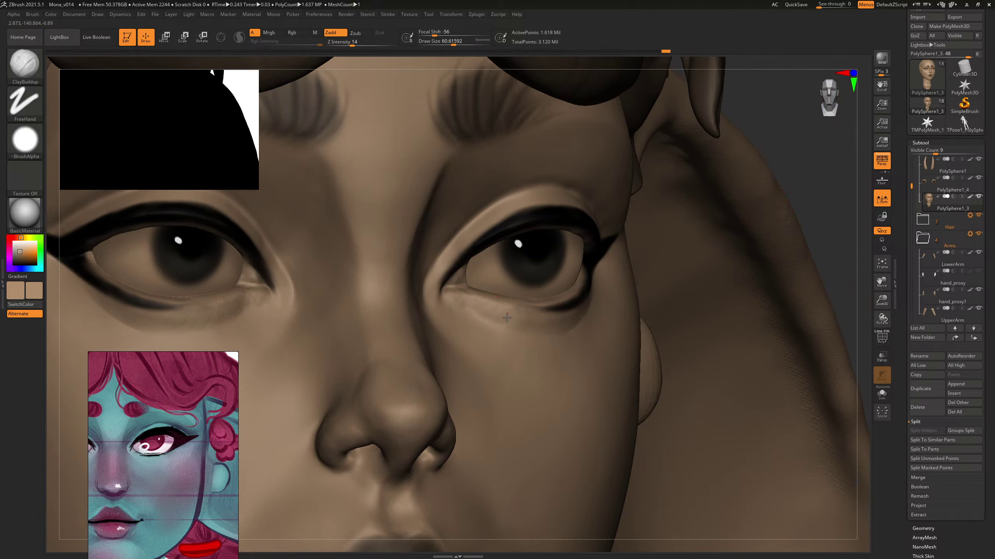
# Step: Carve and soften the crease under the lower eyelid with ClayBuildup at a draw size of about 37
pyautogui.moveTo(817, 186); pyautogui.dragTo(728, 379)
pyautogui.keyDown('alt'); pyautogui.moveTo(474, 307); pyautogui.dragTo(490, 312); pyautogui.keyUp('alt')
pyautogui.press('[')
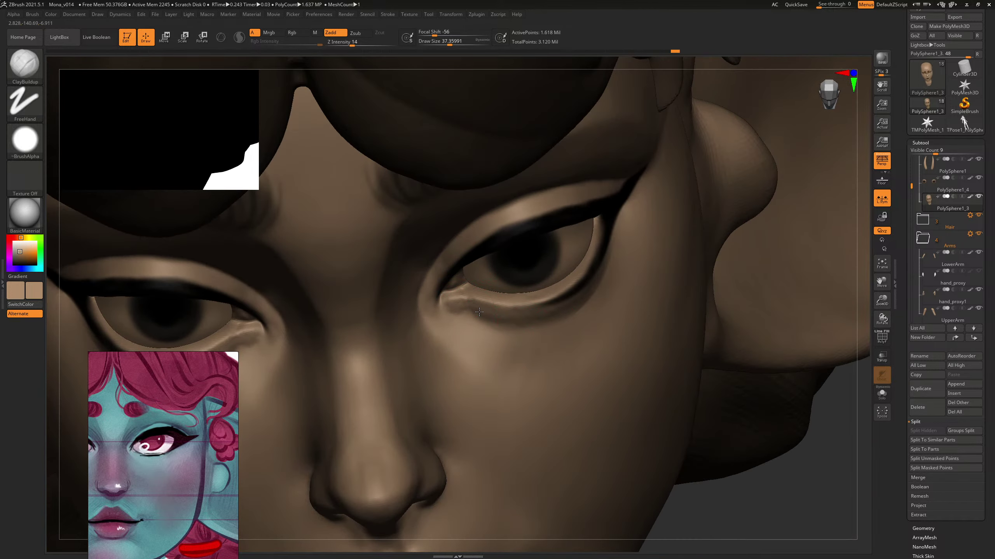
pyautogui.moveTo(504, 322); pyautogui.dragTo(512, 324)
pyautogui.moveTo(801, 494); pyautogui.dragTo(823, 474)
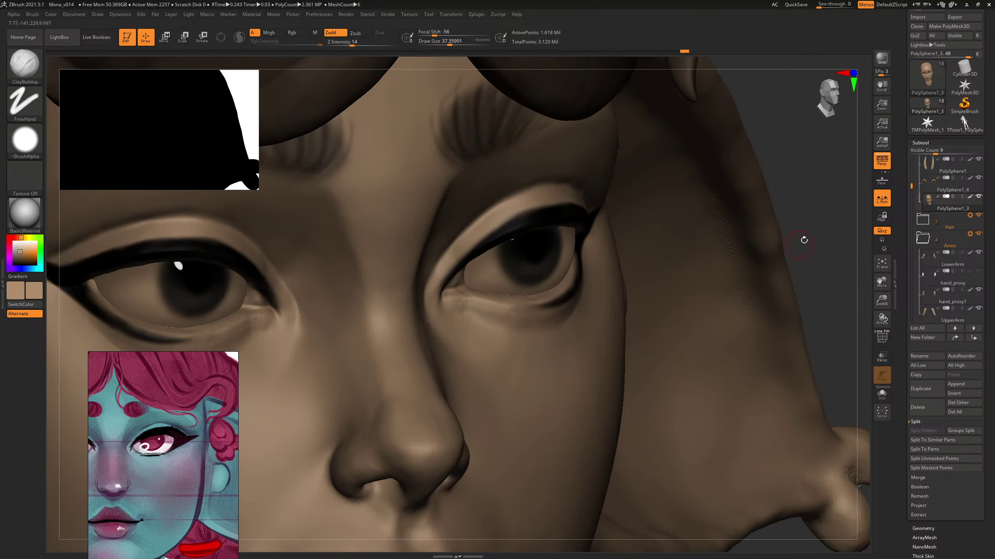
pyautogui.keyDown('alt'); pyautogui.moveTo(803, 240); pyautogui.dragTo(775, 232); pyautogui.keyUp('alt')
pyautogui.keyDown('alt'); pyautogui.moveTo(801, 191); pyautogui.dragTo(754, 235); pyautogui.keyUp('alt')
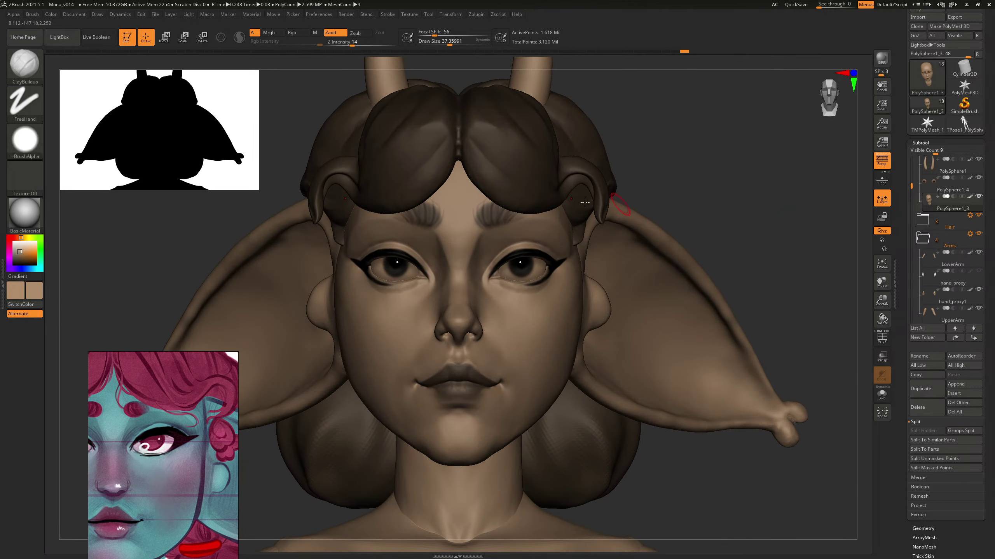
# Step: Make the PM3D_Sphere3D1_4 hair subtool active and select the SnakeHook brush with Sculptris Pro on and a draw size of about 12
pyautogui.keyDown('alt'); pyautogui.click(505, 169); pyautogui.keyUp('alt')
pyautogui.press('b')
pyautogui.press('s')
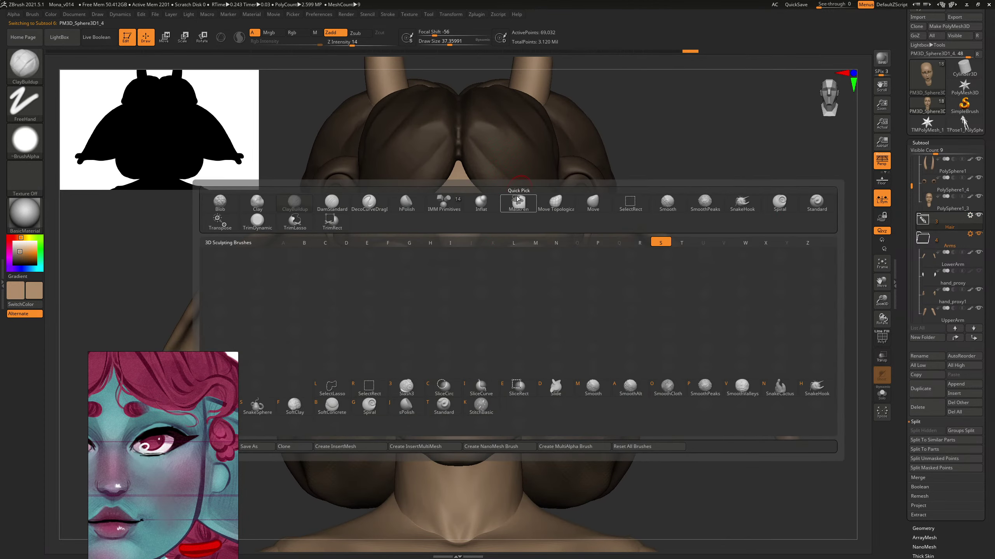
pyautogui.press('h')
pyautogui.click(239, 36)
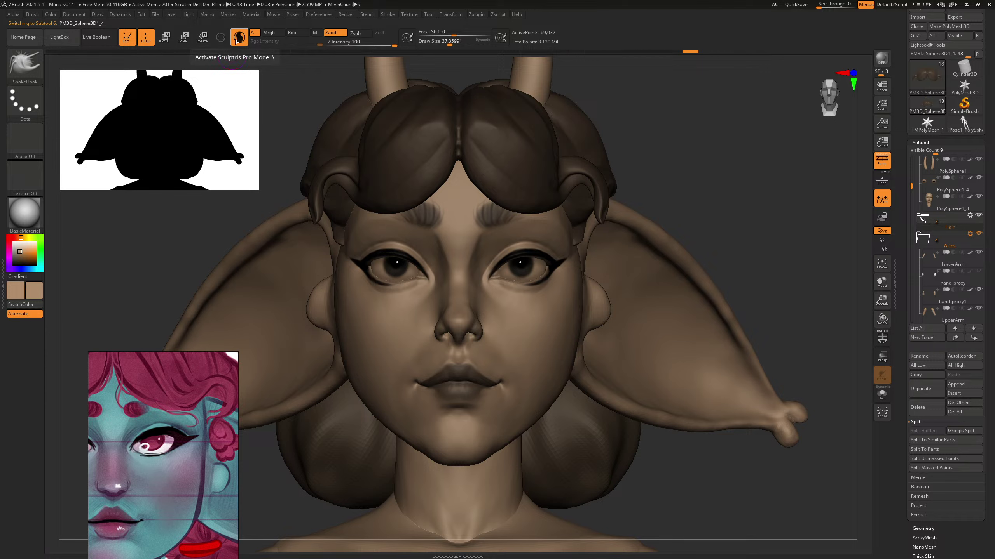
pyautogui.moveTo(687, 138)
pyautogui.mouseDown()
pyautogui.moveTo(481, 211)
pyautogui.moveTo(457, 183)
pyautogui.mouseUp()
pyautogui.press('s')
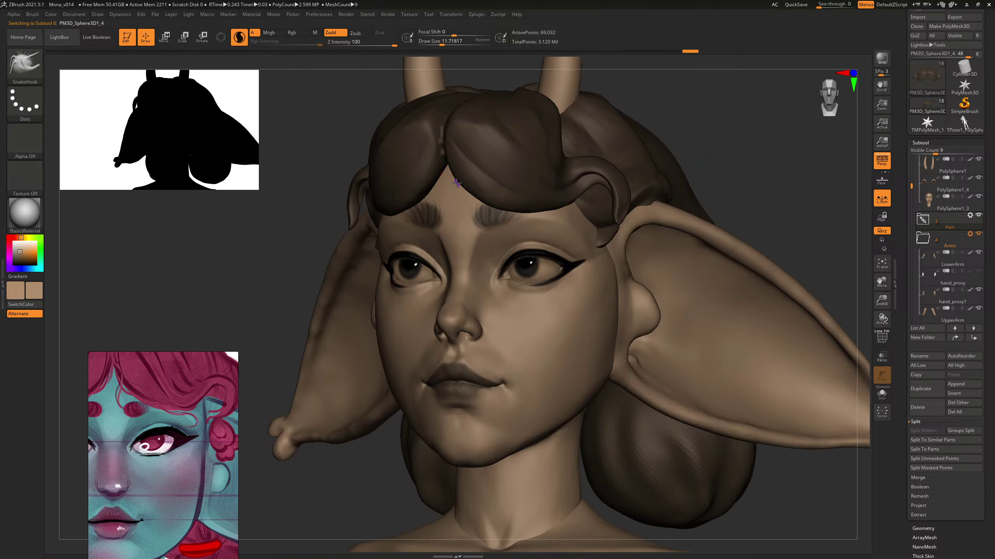
# Step: Pull thin loose strands from the fringe parting down over the eyebrow with SnakeHook at a draw size of about 15
pyautogui.moveTo(659, 126)
pyautogui.keyDown('shift'); pyautogui.mouseDown()
pyautogui.moveTo(479, 168)
pyautogui.moveTo(514, 204)
pyautogui.mouseUp(); pyautogui.keyUp('shift')
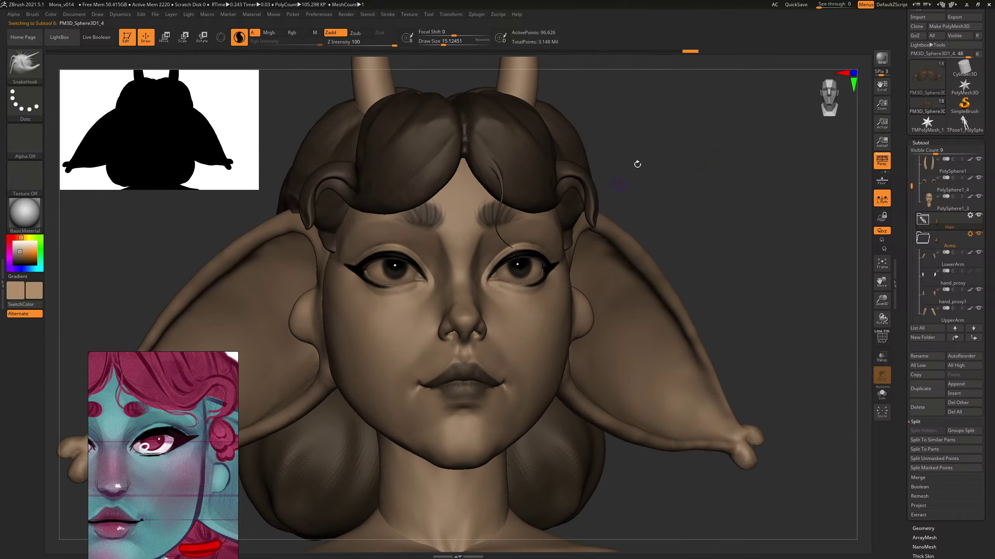
pyautogui.moveTo(637, 164); pyautogui.dragTo(517, 169)
pyautogui.moveTo(666, 121); pyautogui.dragTo(650, 135)
pyautogui.moveTo(487, 175); pyautogui.dragTo(517, 236)
pyautogui.moveTo(705, 157)
pyautogui.keyDown('shift'); pyautogui.mouseDown()
pyautogui.moveTo(721, 145)
pyautogui.moveTo(722, 125)
pyautogui.moveTo(657, 130)
pyautogui.mouseUp(); pyautogui.keyUp('shift')
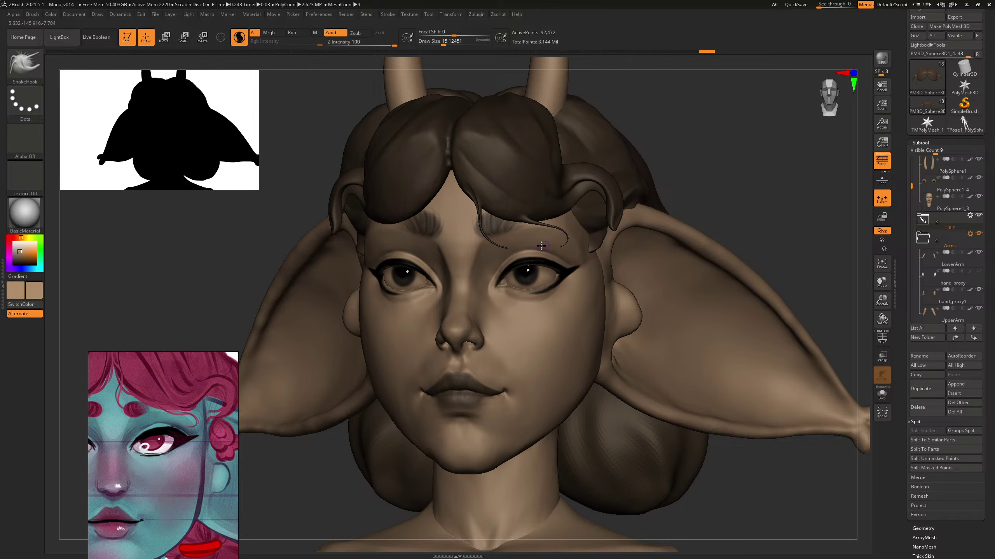
# Step: Undo the latest wisp and pull a new curling one from the fringe's lower edge above the eye
pyautogui.moveTo(542, 246)
pyautogui.mouseDown(button='right')
pyautogui.moveTo(720, 139)
pyautogui.moveTo(545, 227)
pyautogui.mouseUp(button='right')
pyautogui.moveTo(683, 157)
pyautogui.mouseDown(button='right')
pyautogui.moveTo(683, 184)
pyautogui.moveTo(670, 143)
pyautogui.mouseUp(button='right')
pyautogui.hotkey('ctrl', 'z')
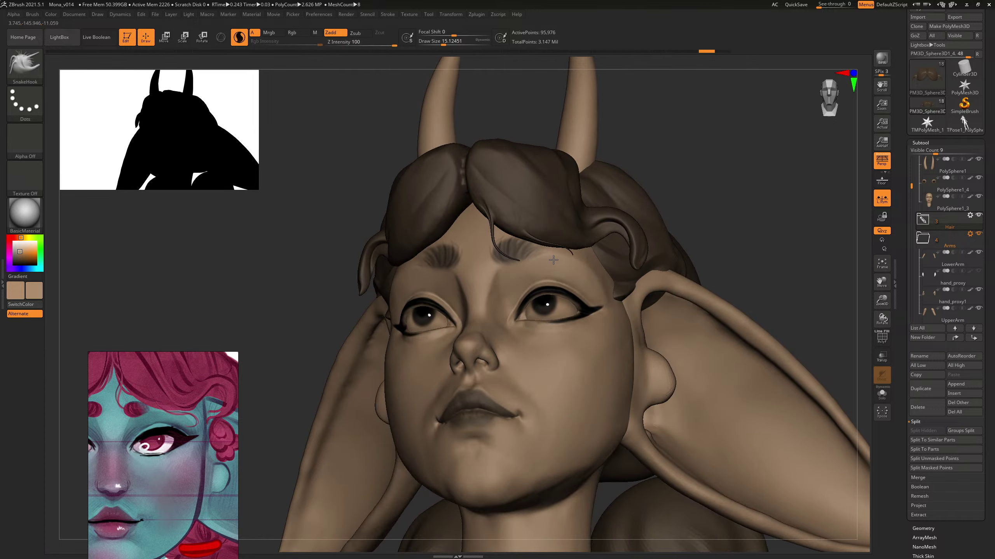
pyautogui.hotkey('ctrl', 'z')
pyautogui.moveTo(524, 232); pyautogui.dragTo(535, 239)
pyautogui.keyDown('shift'); pyautogui.moveTo(665, 168); pyautogui.dragTo(686, 179, button='right'); pyautogui.keyUp('shift')
pyautogui.keyDown('alt'); pyautogui.moveTo(702, 145); pyautogui.dragTo(665, 167, button='right'); pyautogui.keyUp('alt')
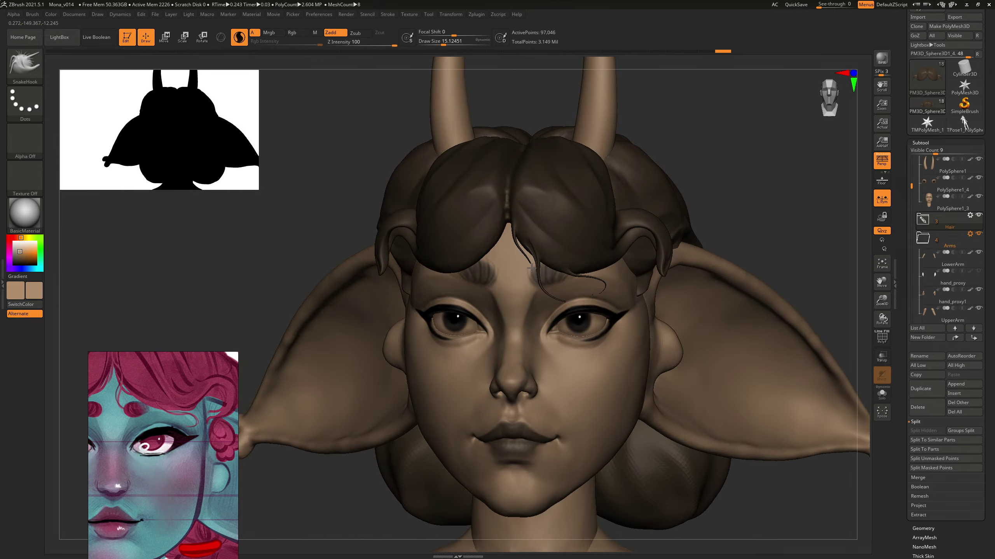
# Step: Pull a thin curved strand from the opposite half of the fringe down over its eyebrow
pyautogui.moveTo(724, 157); pyautogui.dragTo(682, 155, button='right')
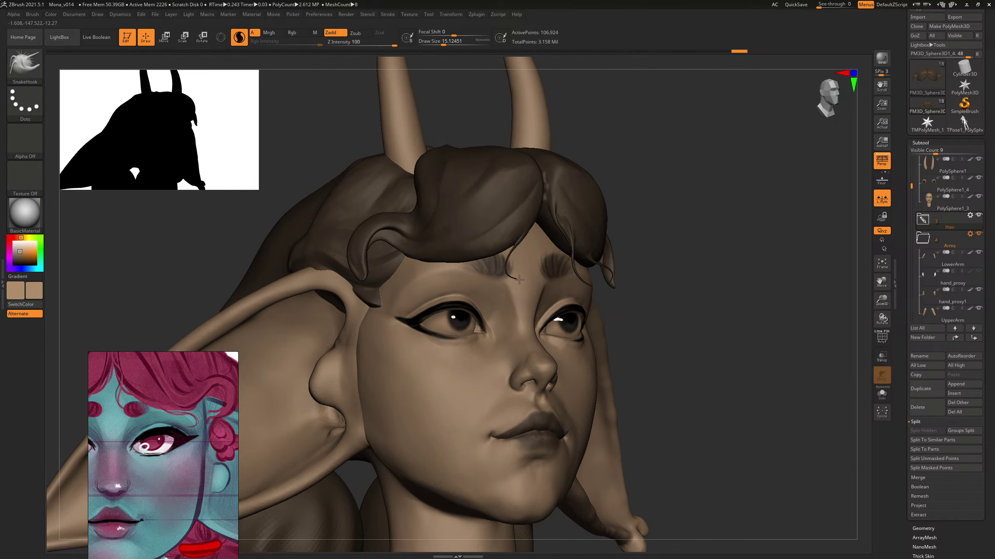
pyautogui.keyDown('shift'); pyautogui.moveTo(719, 186); pyautogui.dragTo(765, 224, button='right'); pyautogui.keyUp('shift')
pyautogui.moveTo(695, 169); pyautogui.dragTo(646, 170, button='right')
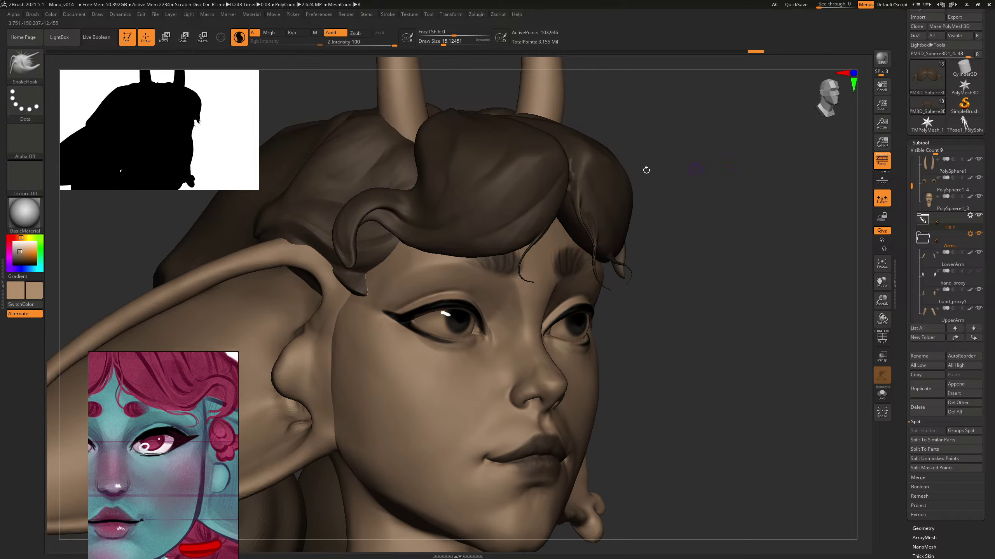
# Step: Pull fine flyaway strands from the side curl next to the ear, undoing the unwanted strokes
pyautogui.moveTo(367, 188); pyautogui.dragTo(342, 207)
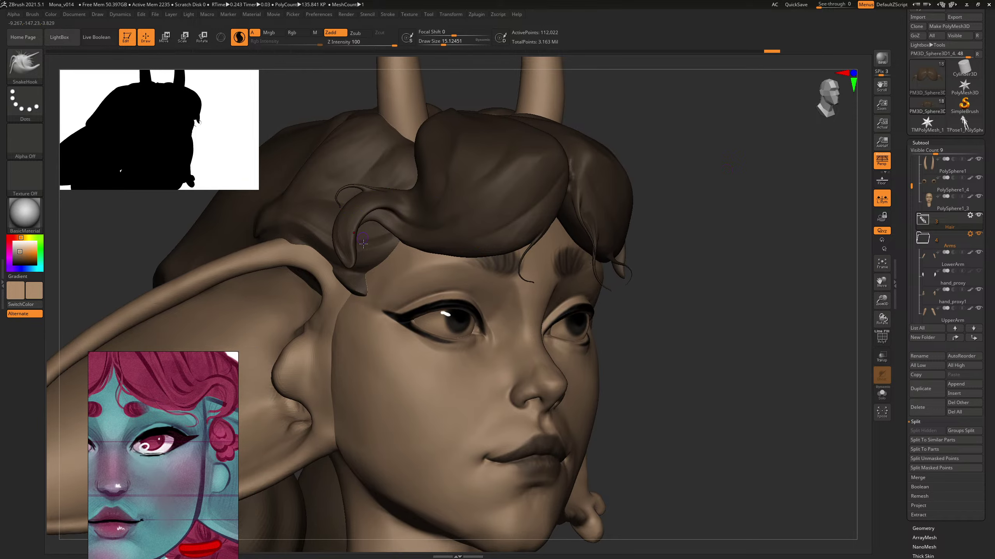
pyautogui.hotkey('ctrl', 'z')
pyautogui.keyDown('shift'); pyautogui.moveTo(772, 182); pyautogui.dragTo(627, 176); pyautogui.keyUp('shift')
pyautogui.hotkey('ctrl', 'z')
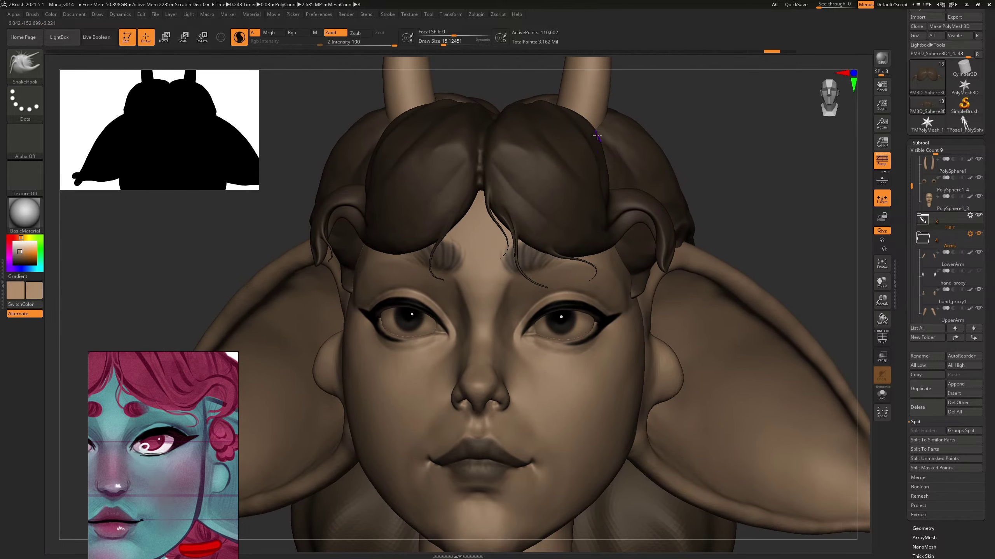
# Step: Try to pull flyaway strands out of the upper and outer surface of the fringe
pyautogui.moveTo(736, 131); pyautogui.dragTo(732, 102)
pyautogui.hotkey('ctrl', 'z')
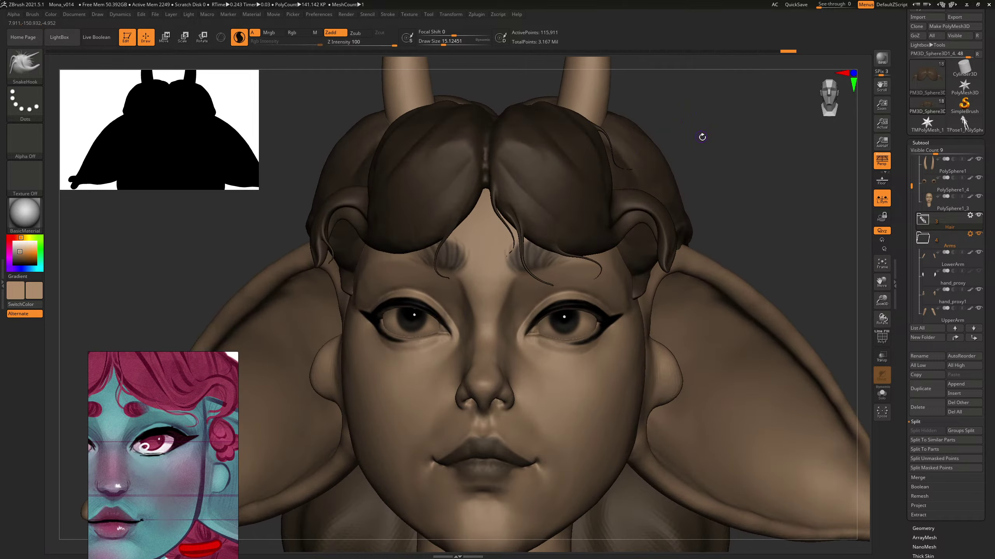
pyautogui.hotkey('ctrl', 'z')
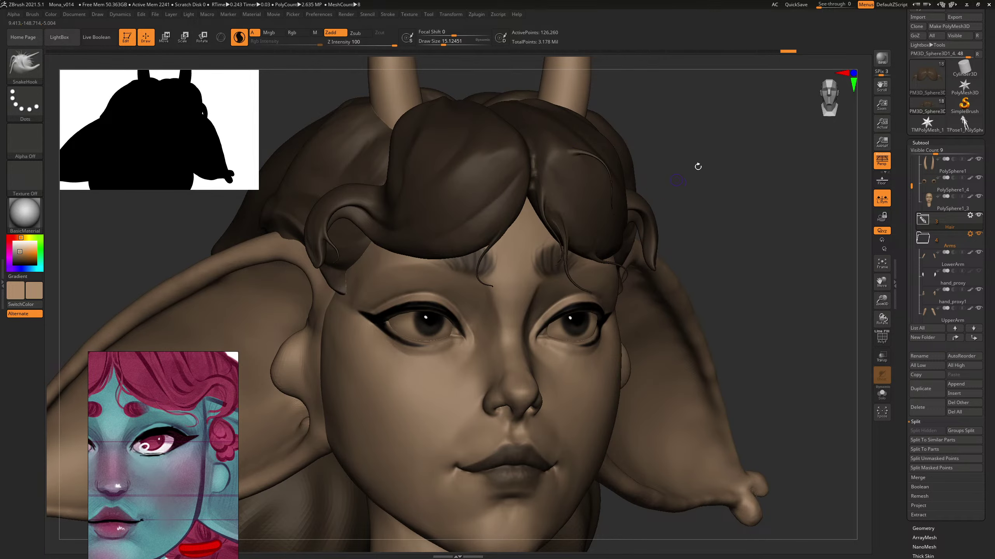
pyautogui.hotkey('ctrl', 'z')
pyautogui.hotkey('ctrl', 'z')
pyautogui.hotkey('ctrl', 'z')
pyautogui.hotkey('ctrl', 'z')
pyautogui.hotkey('ctrl', 'z')
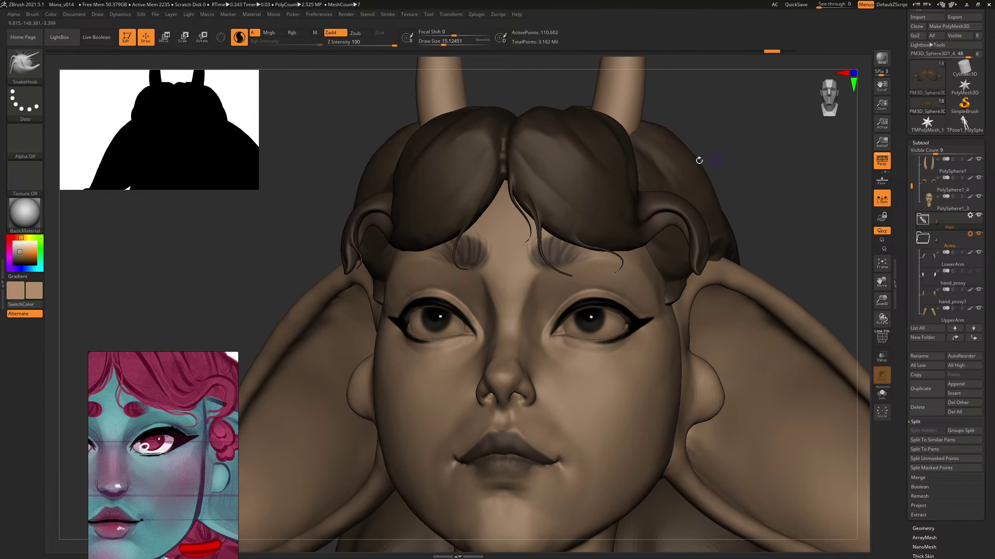
# Step: Pull further small wisps around the fringe's lower edge and side curl, undoing the unwanted attempts
pyautogui.moveTo(755, 158); pyautogui.dragTo(678, 165)
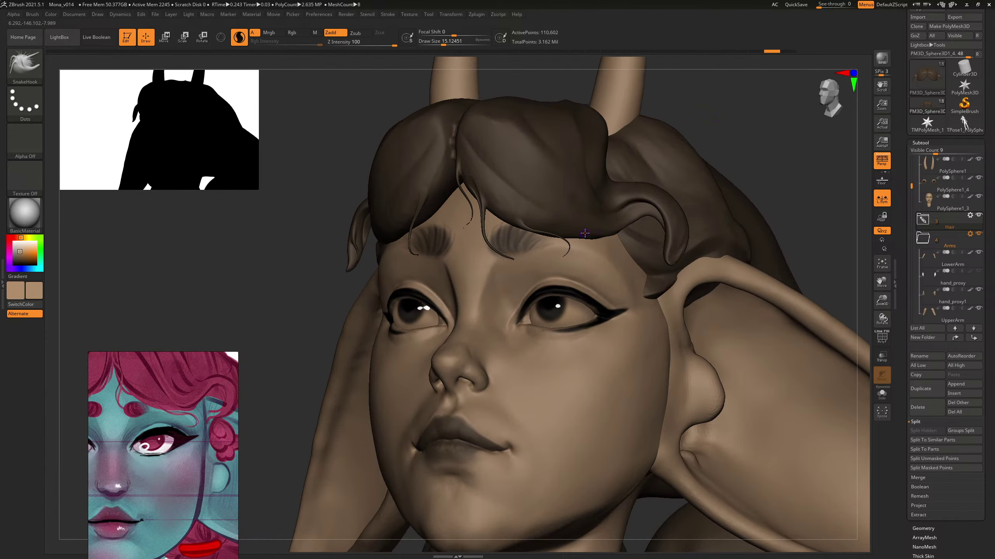
pyautogui.hotkey('ctrl', 'z')
pyautogui.hotkey('ctrl', 'z')
pyautogui.hotkey('ctrl', 'z')
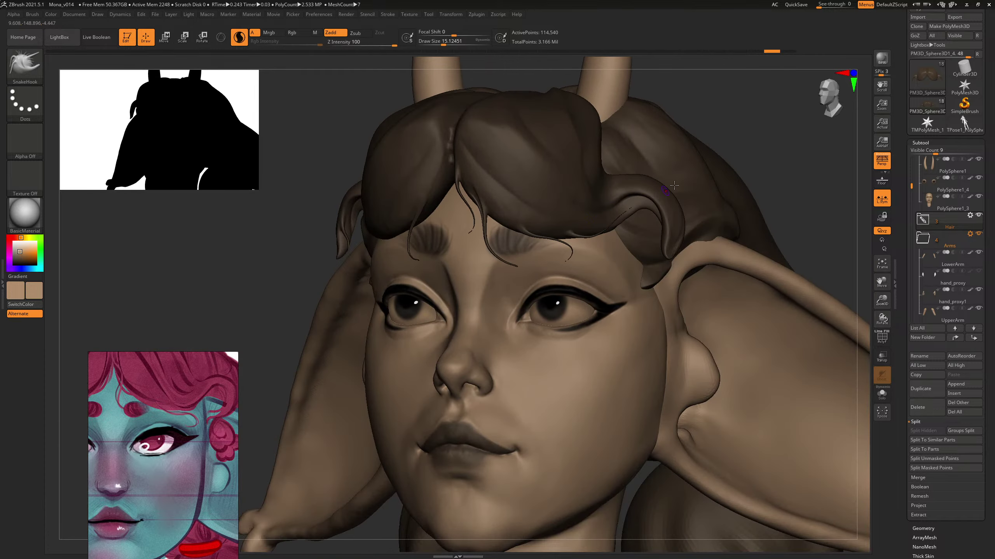
pyautogui.moveTo(725, 133); pyautogui.dragTo(612, 212)
pyautogui.hotkey('ctrl', 'z')
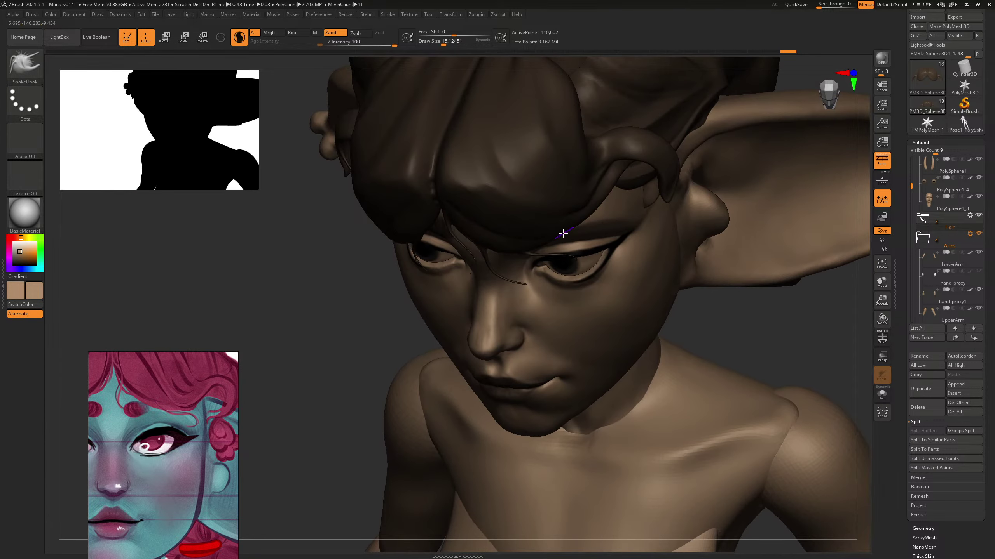
pyautogui.hotkey('ctrl', 'z')
pyautogui.hotkey('ctrl', 'z')
pyautogui.hotkey('ctrl', 'z')
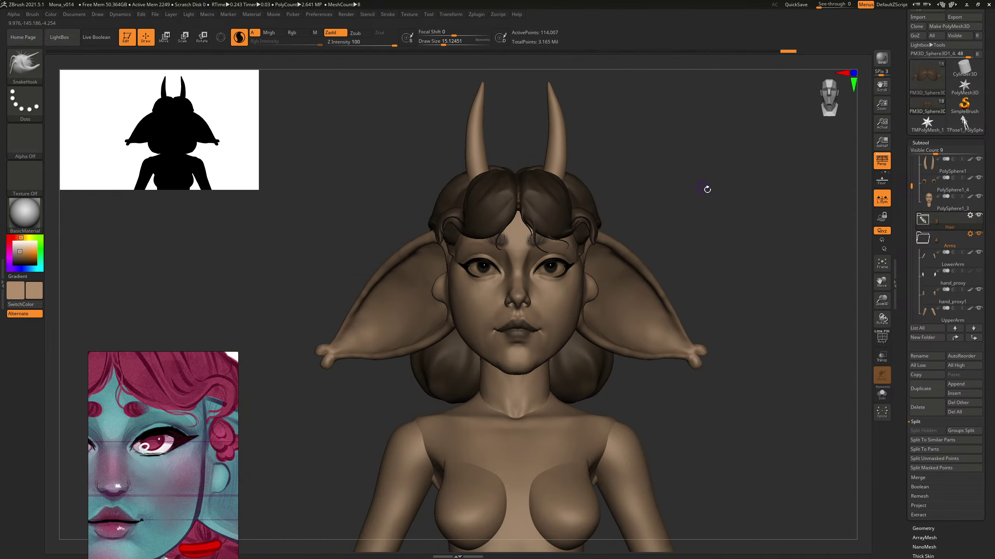
# Step: Pull loose strands out of the fringe near its centre parting with SnakeHook, undoing the unwanted strokes
pyautogui.moveTo(716, 190)
pyautogui.mouseDown()
pyautogui.moveTo(735, 188)
pyautogui.moveTo(571, 225)
pyautogui.mouseUp()
pyautogui.press('s')
pyautogui.hotkey('ctrl', 'z')
pyautogui.hotkey('ctrl', 'z')
pyautogui.press('s')
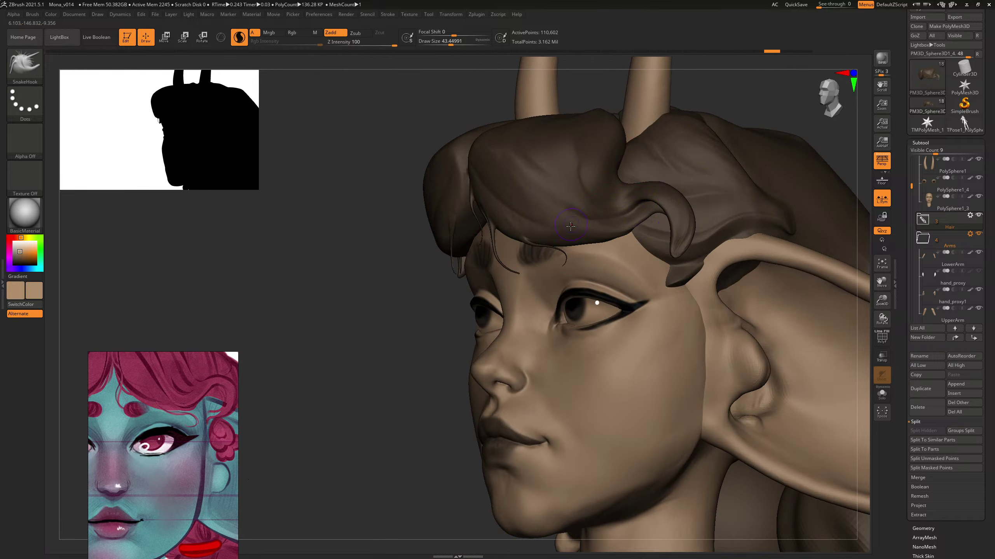
pyautogui.moveTo(411, 282); pyautogui.dragTo(502, 285)
pyautogui.press('s')
pyautogui.press('s')
pyautogui.moveTo(465, 218)
pyautogui.mouseDown()
pyautogui.moveTo(483, 189)
pyautogui.moveTo(494, 229)
pyautogui.mouseUp()
pyautogui.hotkey('ctrl', 'z')
pyautogui.press('s')
pyautogui.moveTo(736, 144); pyautogui.dragTo(499, 201)
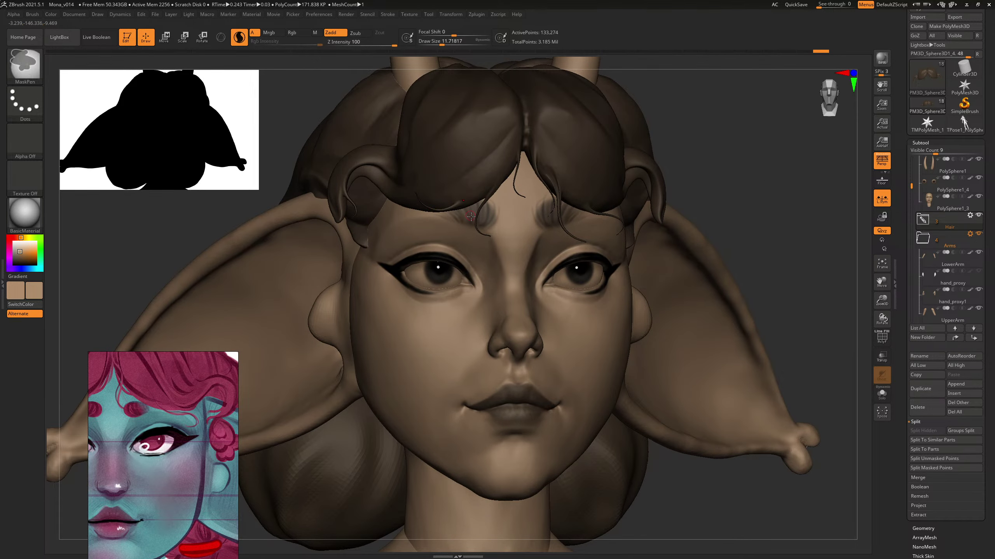
# Step: Pull another thin wisp from the fringe's lower edge above the eyebrow with SnakeHook
pyautogui.hotkey('ctrl', 'z')
pyautogui.hotkey('ctrl', 'shift', 'z')
pyautogui.moveTo(732, 173); pyautogui.dragTo(710, 182)
pyautogui.keyDown('ctrl'); pyautogui.moveTo(710, 182); pyautogui.dragTo(637, 204, button='right'); pyautogui.keyUp('ctrl')
pyautogui.moveTo(700, 147); pyautogui.dragTo(669, 155)
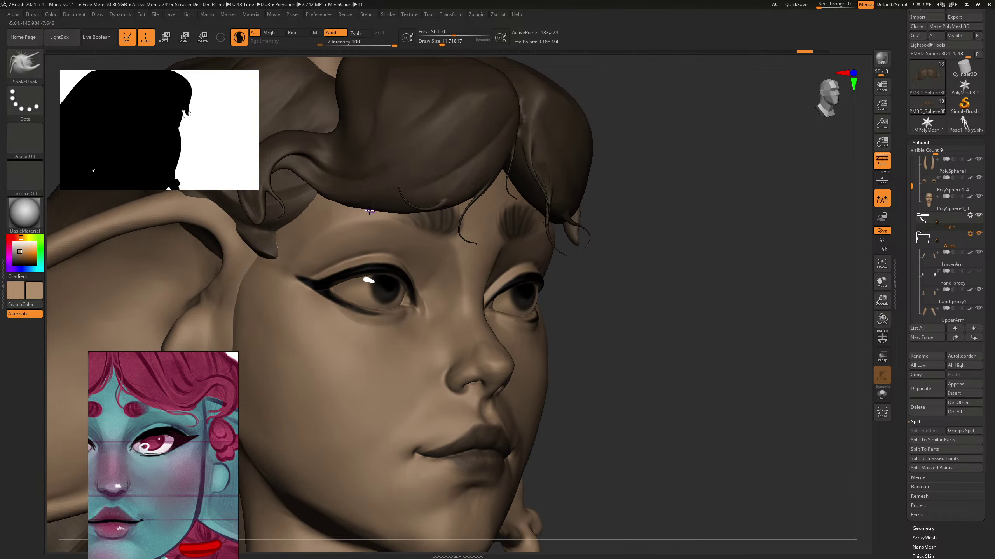
pyautogui.moveTo(754, 179)
pyautogui.mouseDown()
pyautogui.moveTo(772, 171)
pyautogui.moveTo(691, 171)
pyautogui.moveTo(718, 182)
pyautogui.mouseUp()
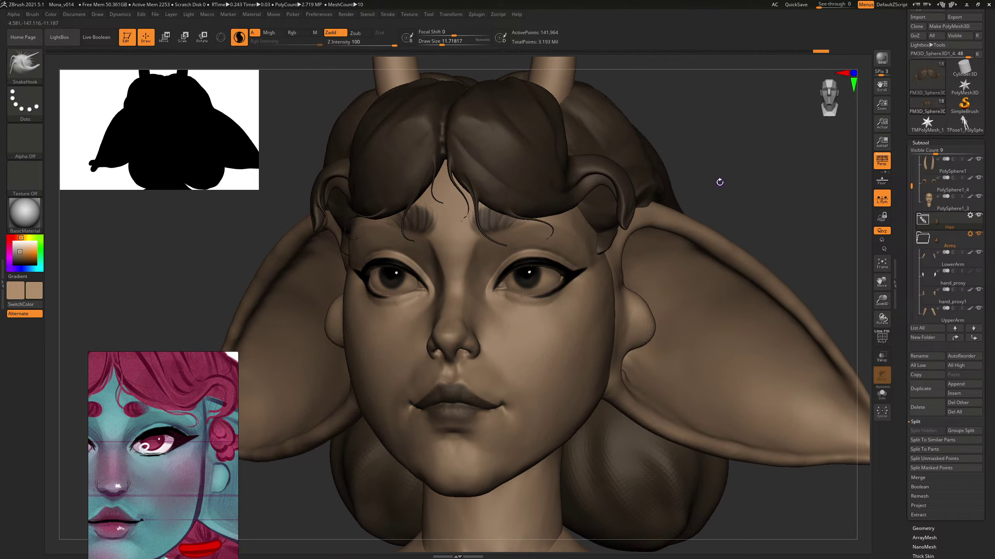
# Step: Turn off Sculptris Pro and thin the tip of the side curl with the Pinch brush at a draw size of about 139
pyautogui.click(239, 38)
pyautogui.keyDown('alt'); pyautogui.moveTo(759, 158); pyautogui.dragTo(727, 157); pyautogui.keyUp('alt')
pyautogui.press('b')
pyautogui.press('p')
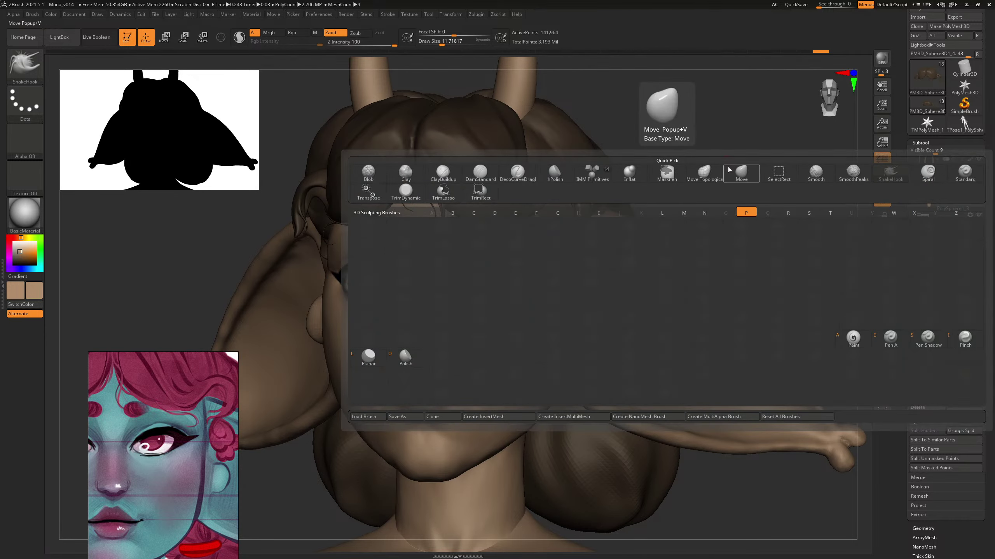
pyautogui.press('i')
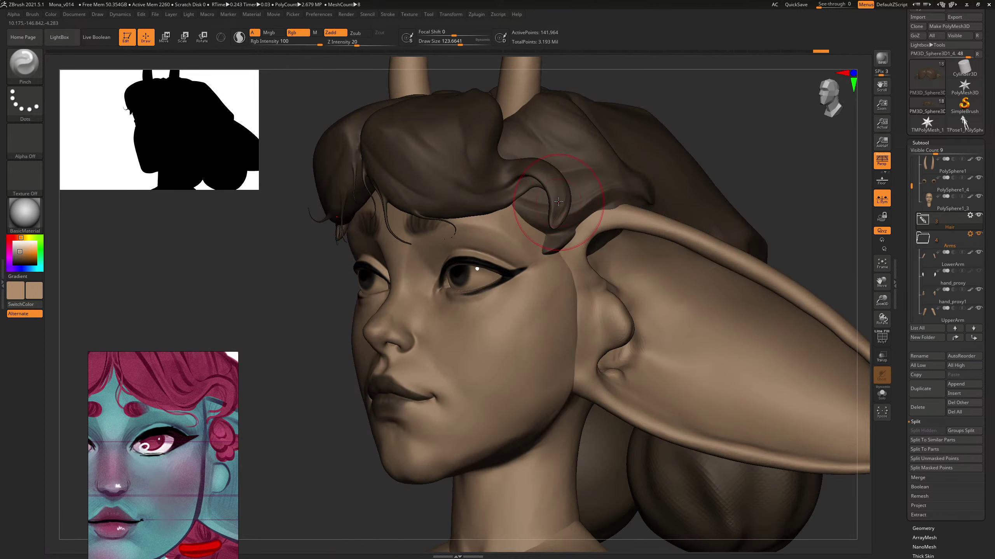
pyautogui.press('s')
pyautogui.moveTo(556, 202); pyautogui.dragTo(554, 225)
pyautogui.press('s')
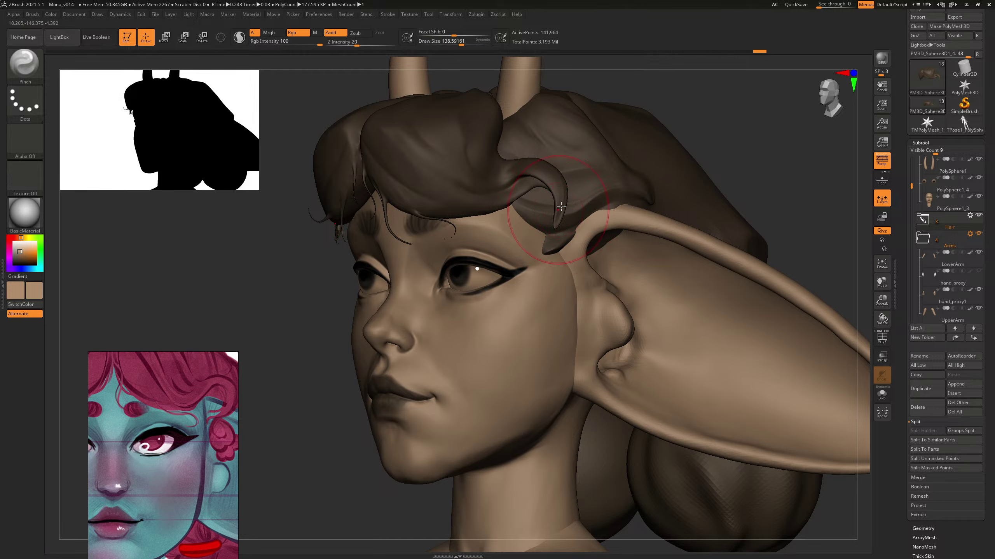
# Step: Try to twist the tip of the side curl with the Spiral brush
pyautogui.moveTo(712, 127)
pyautogui.mouseDown()
pyautogui.moveTo(667, 160)
pyautogui.moveTo(684, 160)
pyautogui.moveTo(675, 168)
pyautogui.mouseUp()
pyautogui.press('b')
pyautogui.press('b')
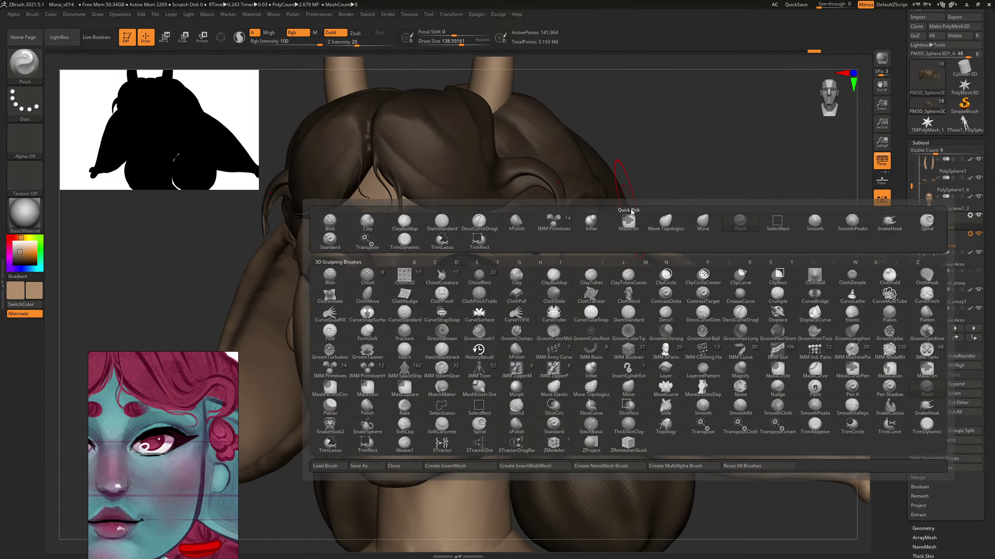
pyautogui.press('s')
pyautogui.press('p')
pyautogui.press('s')
pyautogui.moveTo(549, 253); pyautogui.dragTo(560, 206)
pyautogui.hotkey('ctrl', 'z')
pyautogui.hotkey('ctrl', 'z')
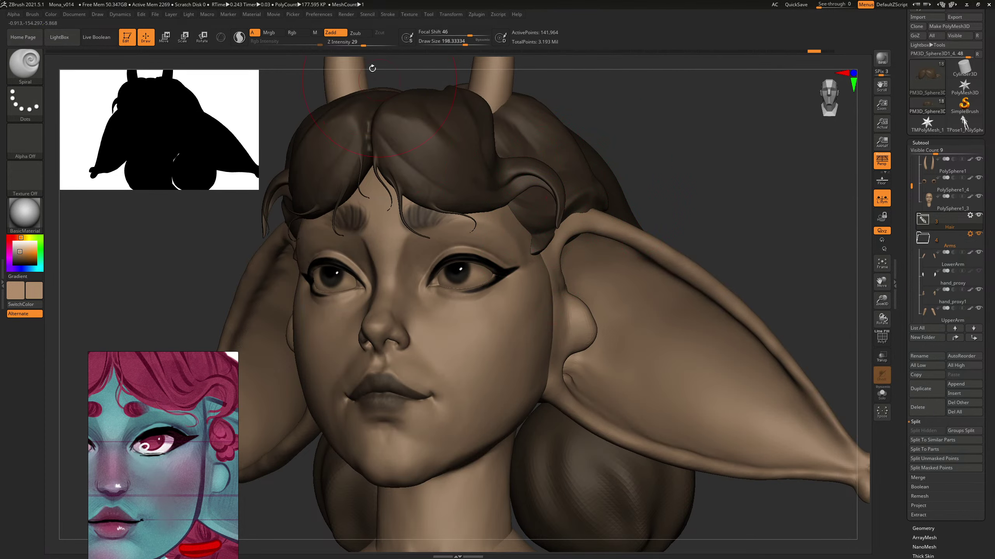
# Step: Try another short Spiral twist on the end of the side curl and undo the strokes
pyautogui.moveTo(379, 46)
pyautogui.mouseDown()
pyautogui.moveTo(388, 48)
pyautogui.moveTo(367, 55)
pyautogui.mouseUp()
pyautogui.press('s')
pyautogui.moveTo(553, 218)
pyautogui.mouseDown()
pyautogui.moveTo(566, 208)
pyautogui.moveTo(551, 228)
pyautogui.mouseUp()
pyautogui.hotkey('ctrl', 'z')
pyautogui.hotkey('ctrl', 'z')
pyautogui.hotkey('ctrl', 'z')
pyautogui.press('s')
pyautogui.moveTo(648, 161)
pyautogui.mouseDown()
pyautogui.moveTo(579, 215)
pyautogui.moveTo(551, 221)
pyautogui.mouseUp()
# Step: Reshape the side curl next to the ear with the Move brush at a draw size of about 198
pyautogui.press('b')
pyautogui.press('m')
pyautogui.press('v')
pyautogui.press('s')
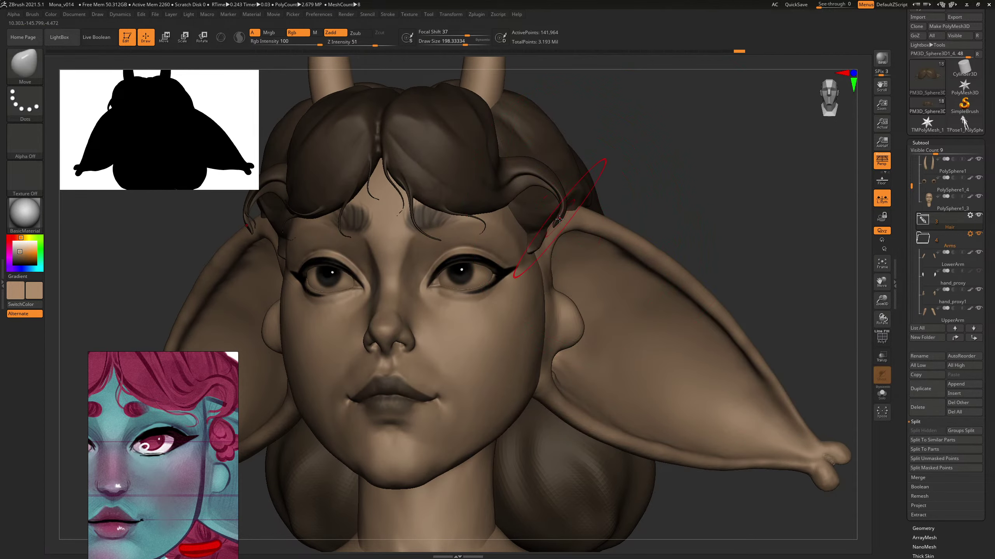
pyautogui.moveTo(623, 188); pyautogui.dragTo(614, 174)
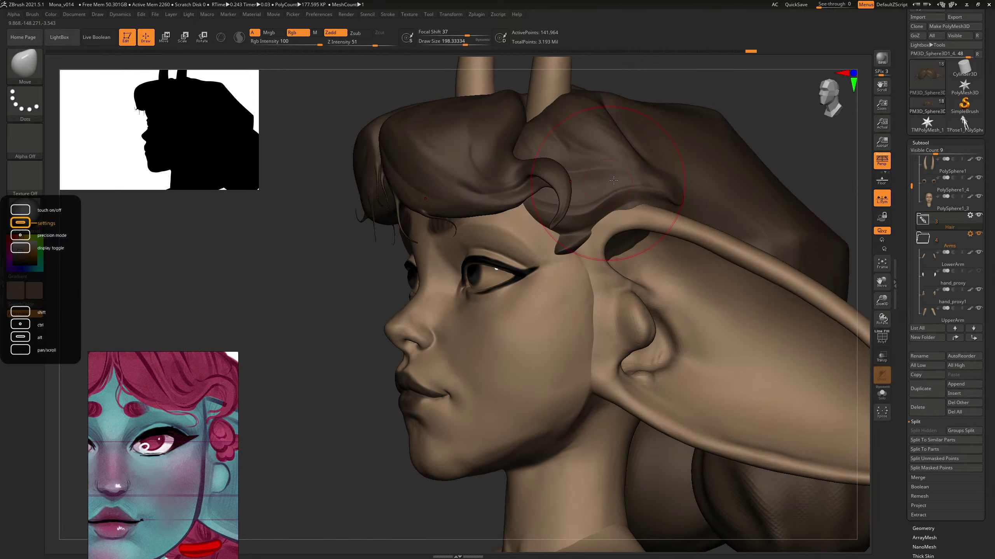
pyautogui.moveTo(660, 82); pyautogui.dragTo(659, 81)
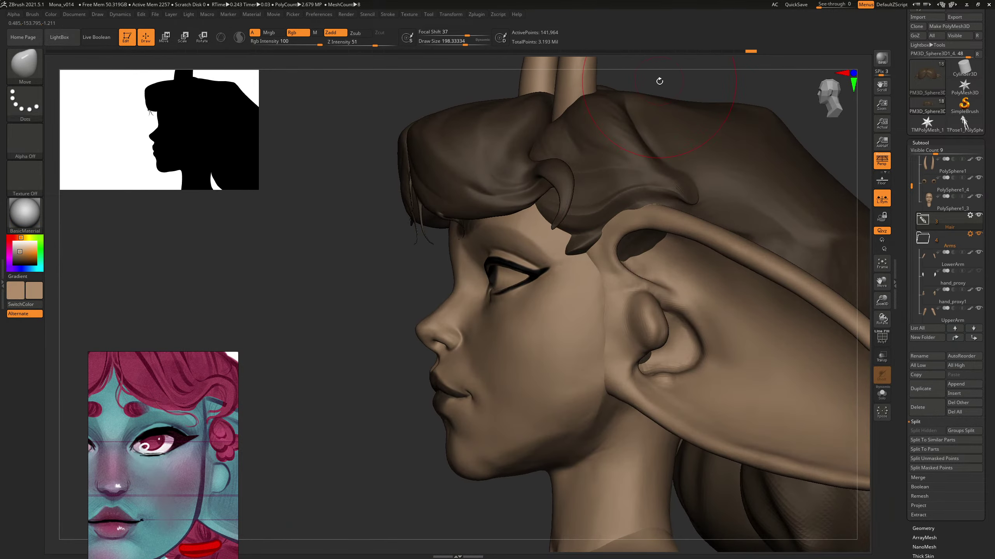
# Step: Twist the side curl's tip lightly with the Spiral brush at Z Intensity 11, undoing the unwanted strokes
pyautogui.press('b')
pyautogui.press('s')
pyautogui.press('p')
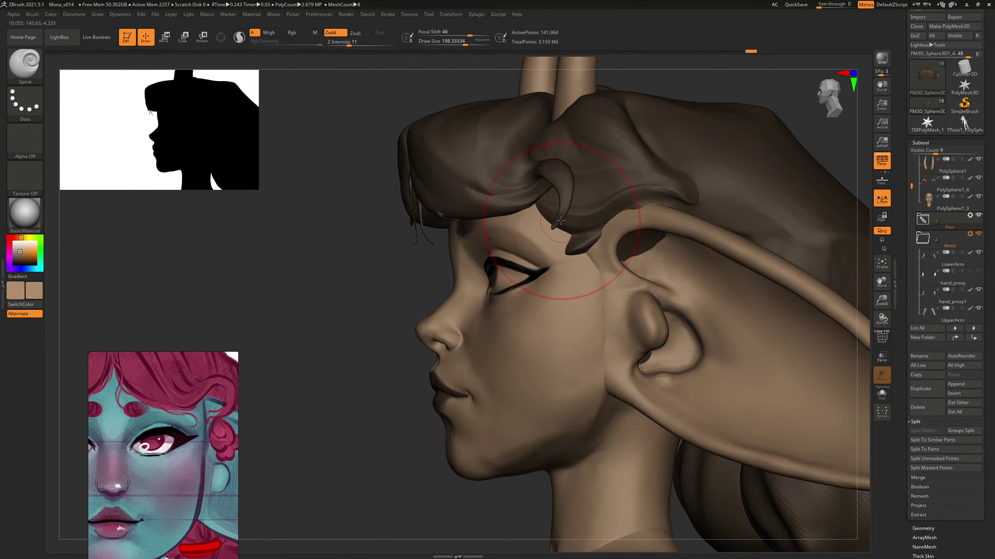
pyautogui.moveTo(555, 226)
pyautogui.mouseDown()
pyautogui.moveTo(564, 201)
pyautogui.moveTo(568, 209)
pyautogui.mouseUp()
pyautogui.hotkey('ctrl', 'z')
pyautogui.hotkey('ctrl', 'z')
pyautogui.press('s')
pyautogui.moveTo(571, 202); pyautogui.dragTo(568, 196)
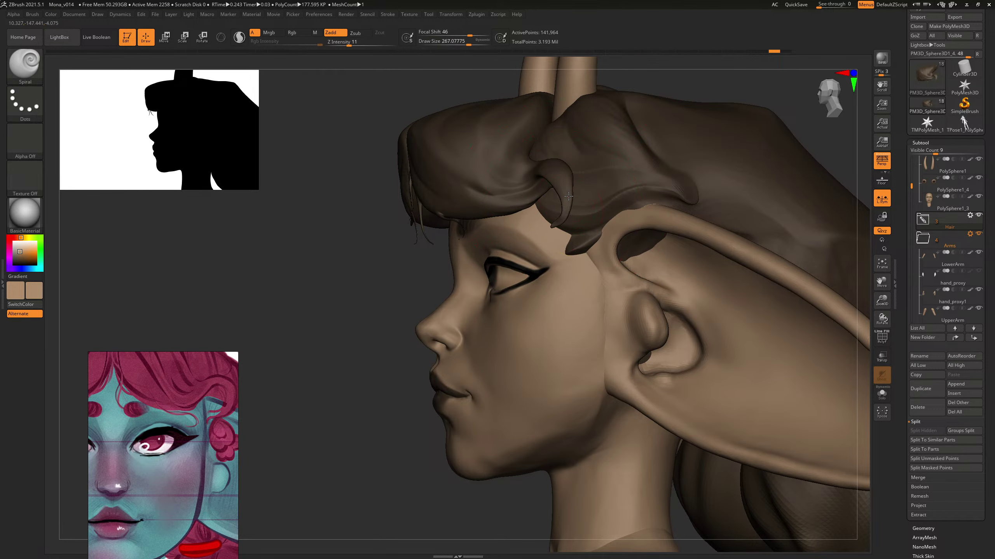
pyautogui.hotkey('ctrl', 'z')
pyautogui.hotkey('ctrl', 'z')
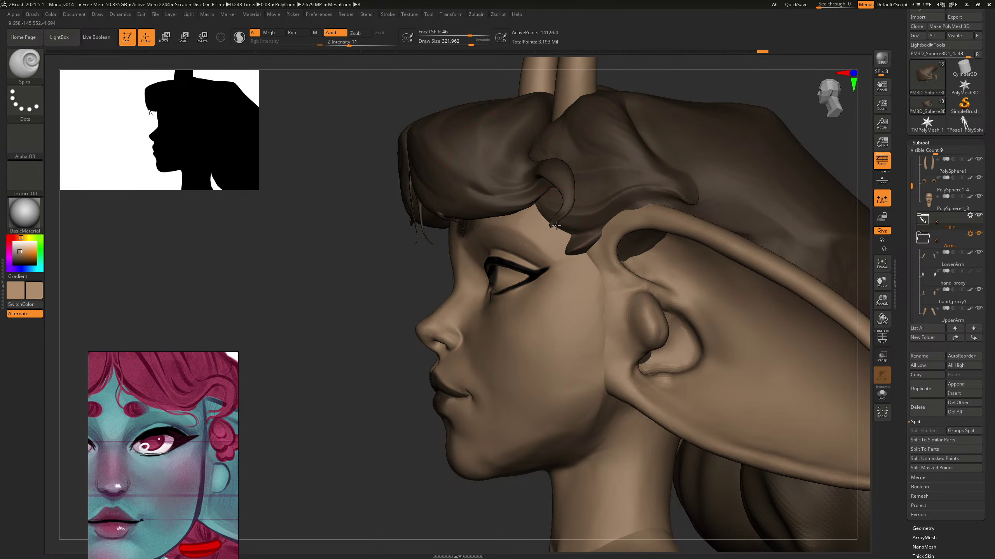
# Step: Refine the bend of the side curl's tip with Spiral at a draw size of about 322, undoing the unwanted stroke
pyautogui.moveTo(665, 78); pyautogui.dragTo(650, 129)
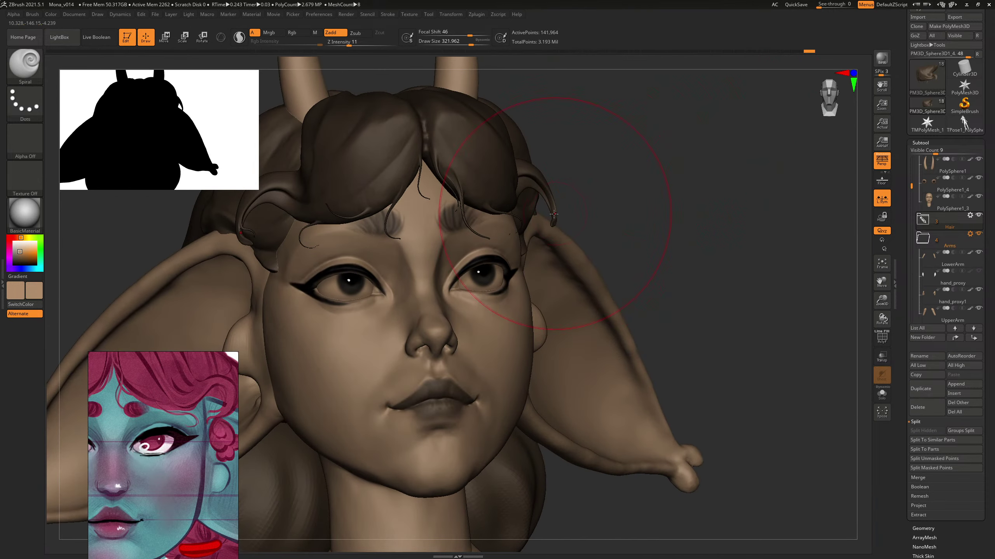
pyautogui.moveTo(554, 214); pyautogui.dragTo(559, 226)
pyautogui.hotkey('ctrl', 'z')
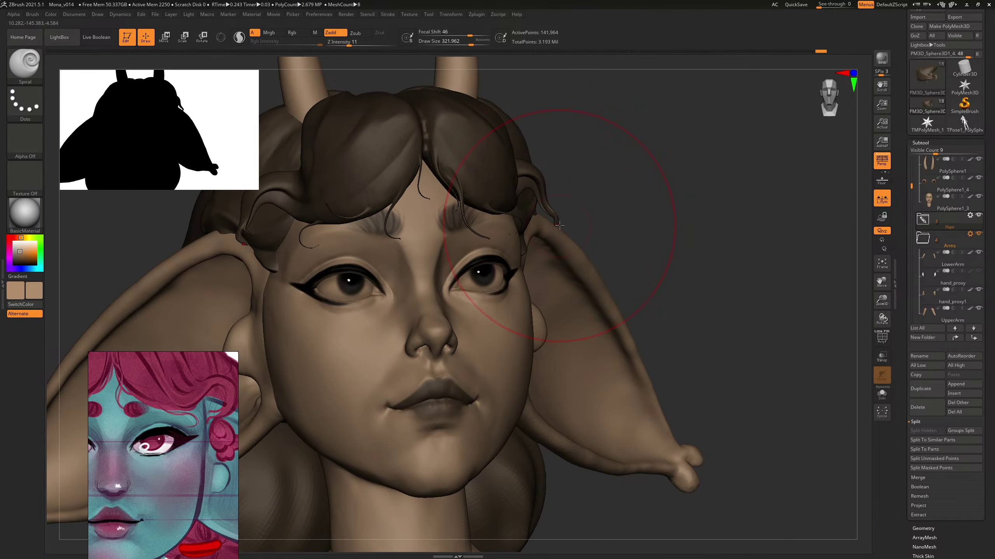
pyautogui.moveTo(611, 173)
pyautogui.mouseDown()
pyautogui.moveTo(637, 150)
pyautogui.moveTo(602, 182)
pyautogui.mouseUp()
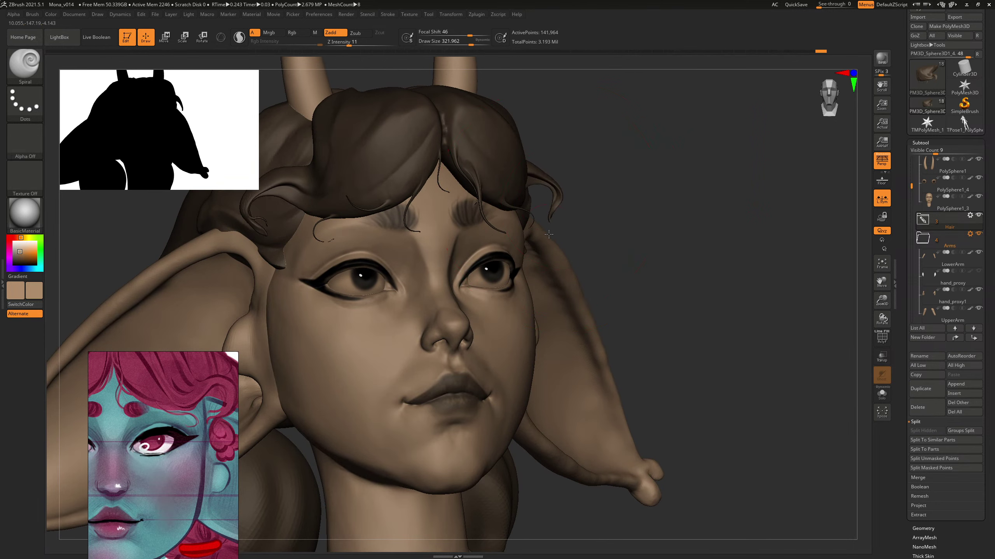
pyautogui.moveTo(565, 212); pyautogui.dragTo(623, 178)
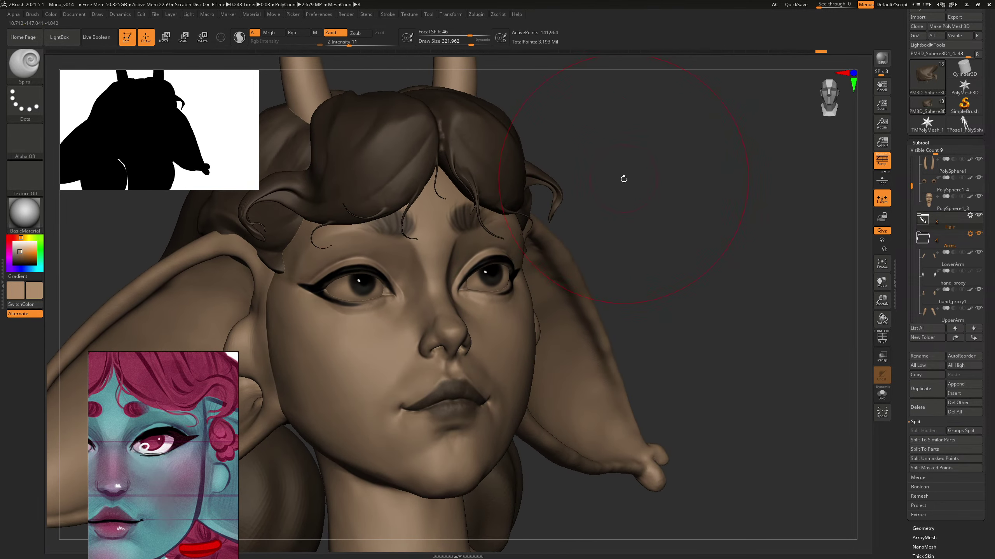
# Step: Adjust the position of the side curl's tip with the Move brush at a draw size of about 166
pyautogui.press('b')
pyautogui.press('m')
pyautogui.press('v')
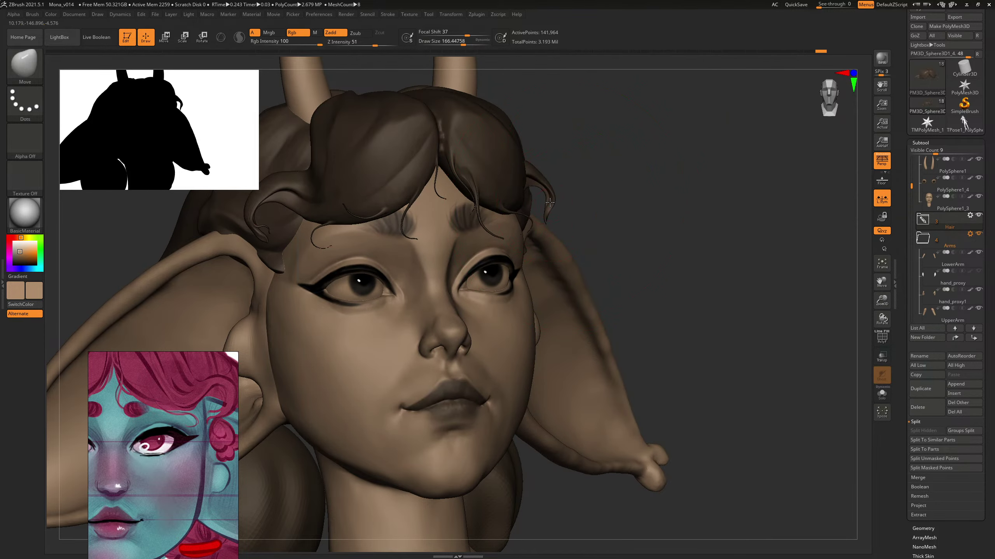
pyautogui.moveTo(632, 164); pyautogui.dragTo(722, 150)
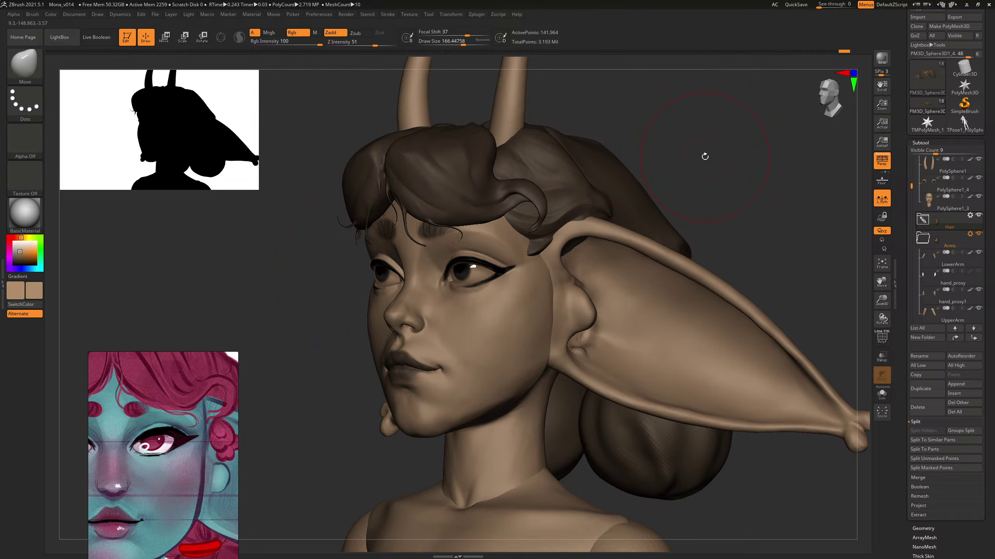
# Step: Make the head the active subtool and try to reshape the cheek with the Move brush
pyautogui.press('b')
pyautogui.press('m')
pyautogui.press('v')
pyautogui.keyDown('alt'); pyautogui.click(380, 300); pyautogui.keyUp('alt')
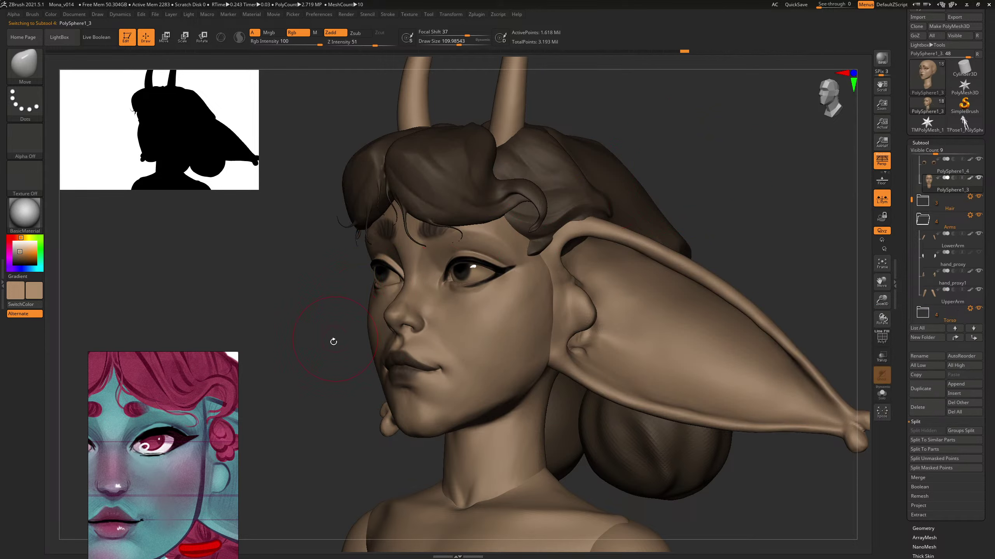
pyautogui.press('s')
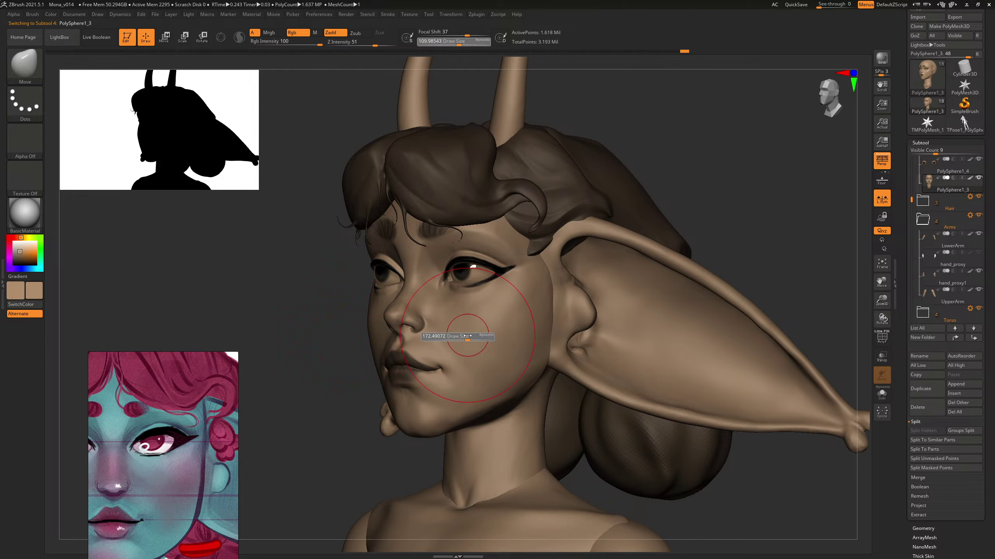
pyautogui.moveTo(461, 338); pyautogui.dragTo(466, 339)
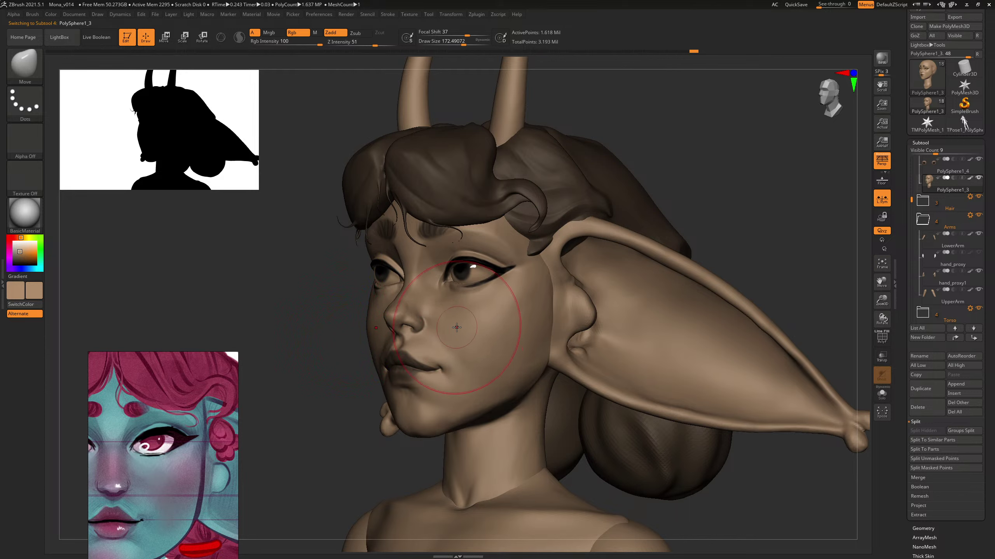
pyautogui.press('s')
pyautogui.press('[')
pyautogui.press('[')
pyautogui.press('ctrl')
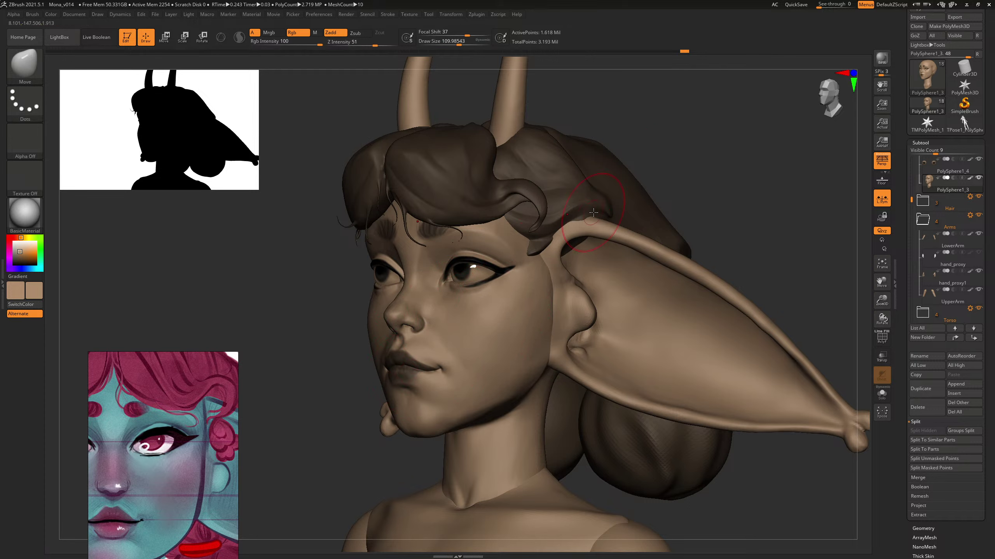
# Step: Try to adjust the temple and outer eye corner with the Move brush at different draw sizes
pyautogui.press('ctrl')
pyautogui.press('s')
pyautogui.moveTo(497, 260); pyautogui.dragTo(500, 261)
pyautogui.moveTo(509, 262); pyautogui.dragTo(521, 263)
pyautogui.press('shift')
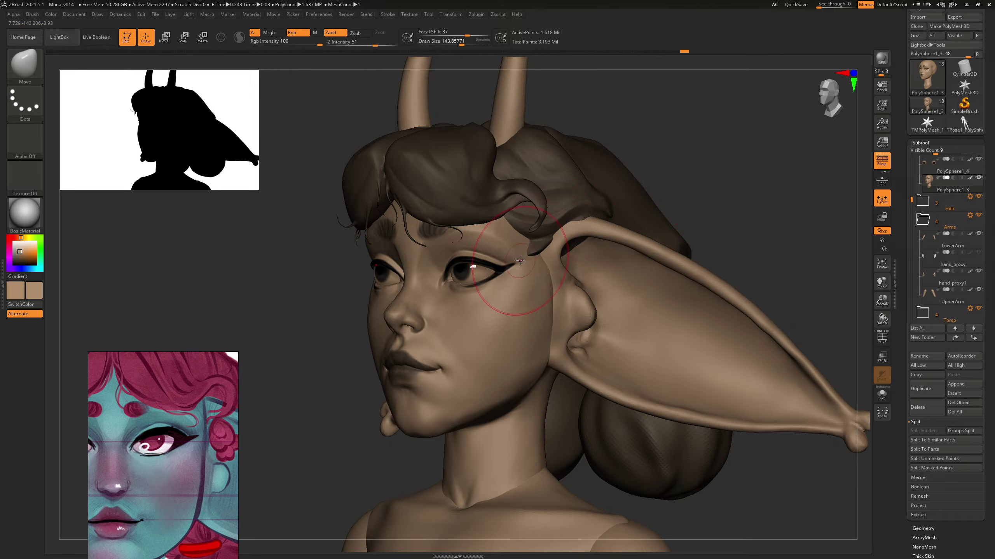
pyautogui.moveTo(686, 158)
pyautogui.mouseDown()
pyautogui.moveTo(705, 153)
pyautogui.moveTo(680, 175)
pyautogui.moveTo(583, 192)
pyautogui.mouseUp()
pyautogui.press('shift')
pyautogui.press('s')
pyautogui.moveTo(533, 269); pyautogui.dragTo(525, 269)
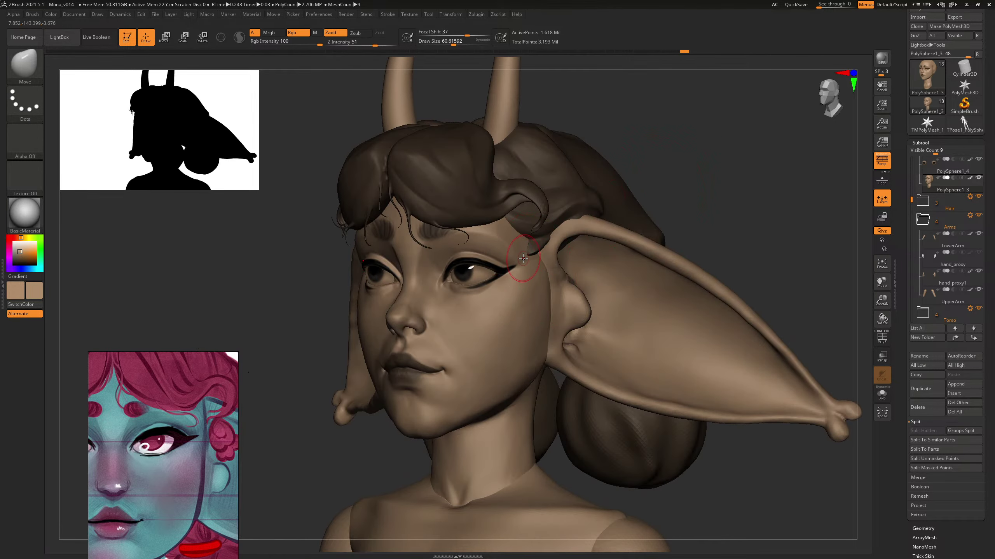
# Step: Try to nudge the upper eyelids with the Move brush at a draw size of about 110, viewing the face frontally
pyautogui.moveTo(643, 168); pyautogui.dragTo(698, 187)
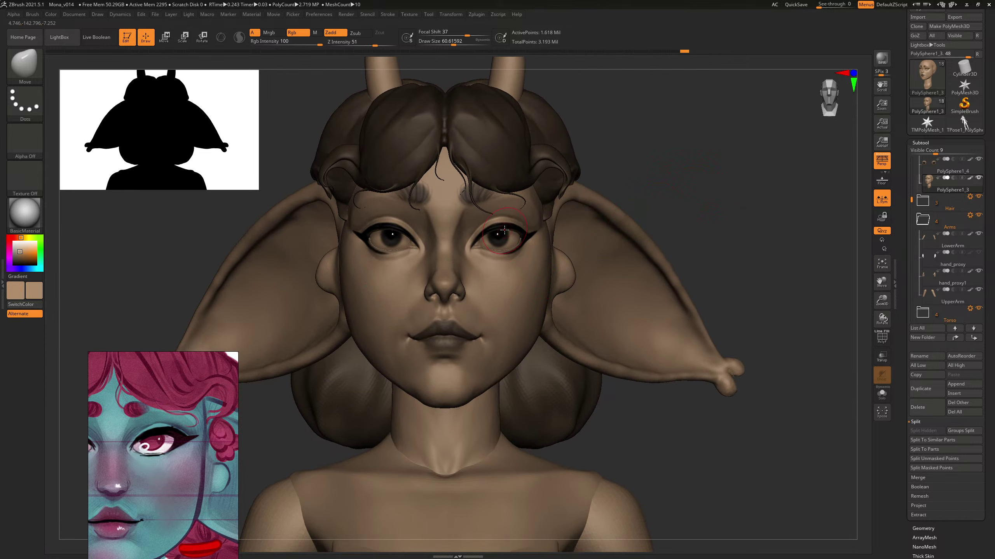
pyautogui.press('s')
pyautogui.moveTo(504, 230); pyautogui.dragTo(510, 230)
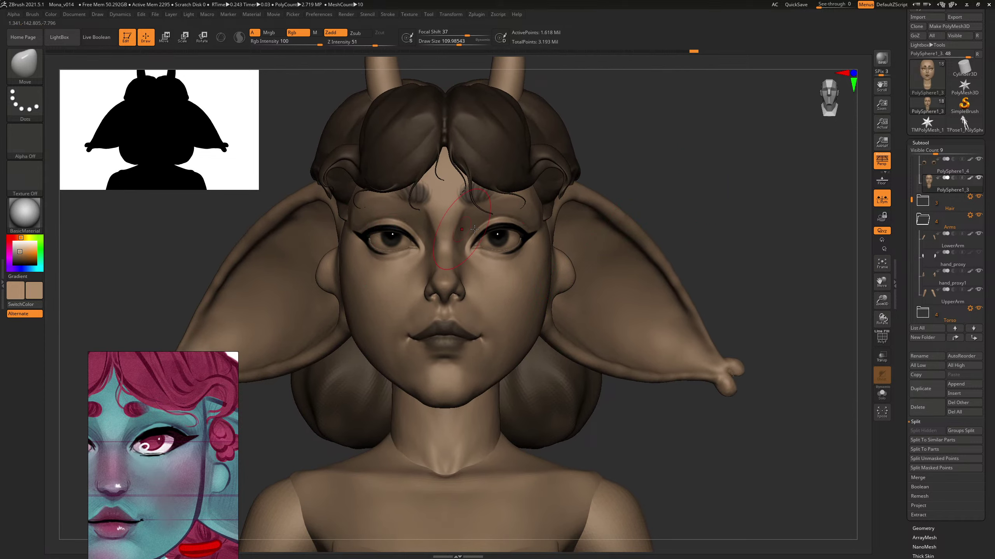
pyautogui.press('ctrl')
pyautogui.press('ctrl')
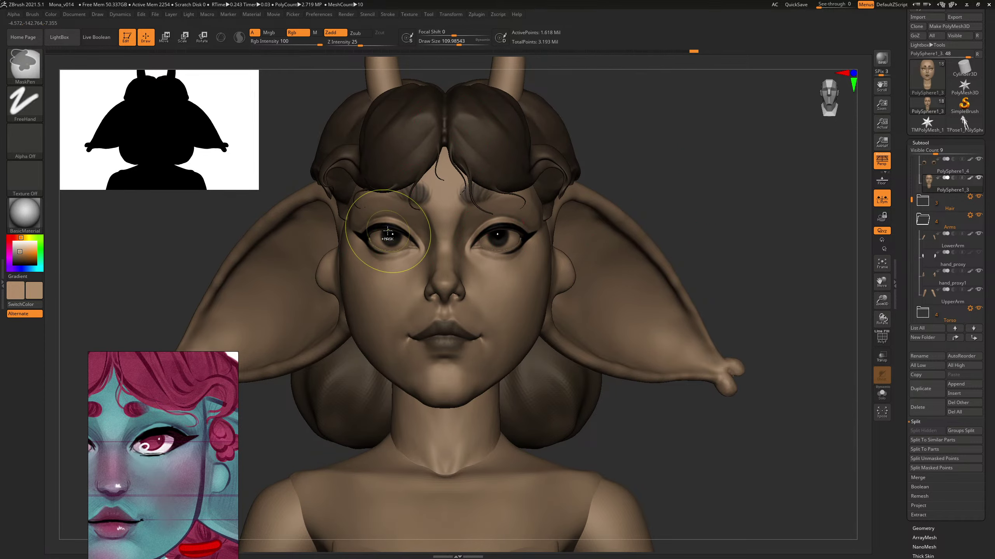
pyautogui.press('s')
pyautogui.hotkey('ctrl', 'z')
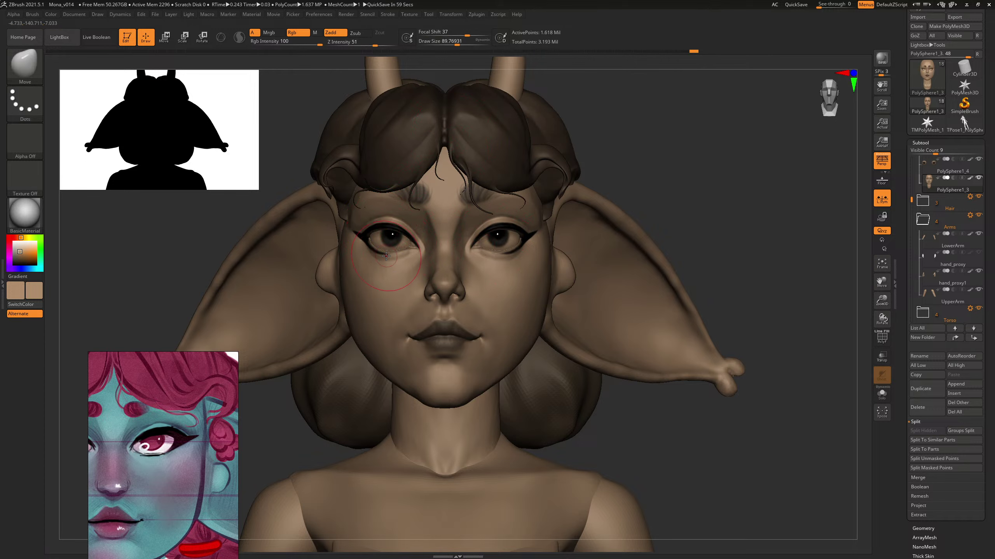
# Step: Try to nudge the eye and nose areas with a larger Move brush and check the proportions on the whole figure
pyautogui.moveTo(691, 173); pyautogui.dragTo(688, 167)
pyautogui.press('s')
pyautogui.moveTo(394, 242); pyautogui.dragTo(401, 243)
pyautogui.moveTo(686, 141); pyautogui.dragTo(690, 140)
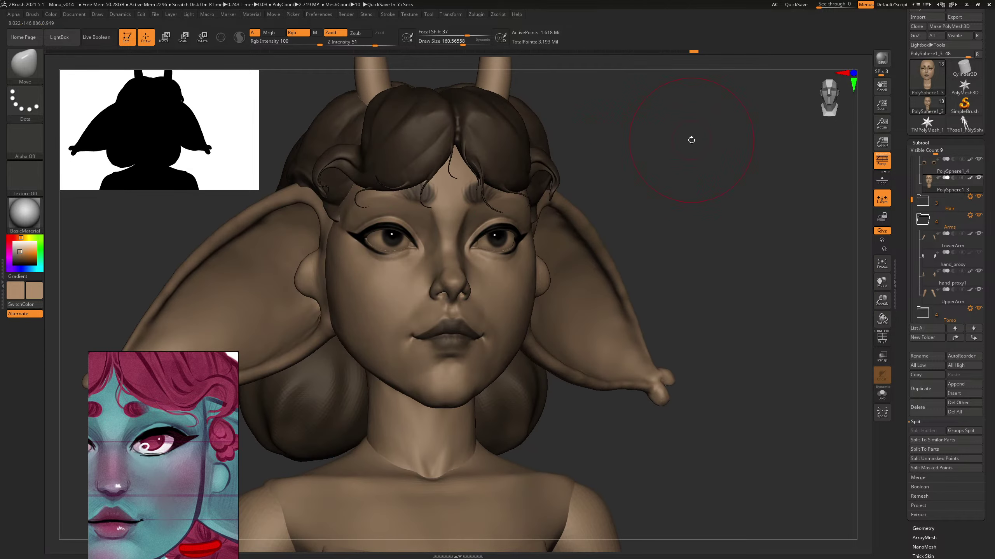
pyautogui.press('s')
pyautogui.moveTo(438, 293); pyautogui.dragTo(434, 292)
pyautogui.keyDown('shift'); pyautogui.moveTo(660, 199); pyautogui.dragTo(660, 196); pyautogui.keyUp('shift')
pyautogui.keyDown('alt'); pyautogui.moveTo(697, 169); pyautogui.dragTo(656, 179); pyautogui.keyUp('alt')
pyautogui.press('ctrl')
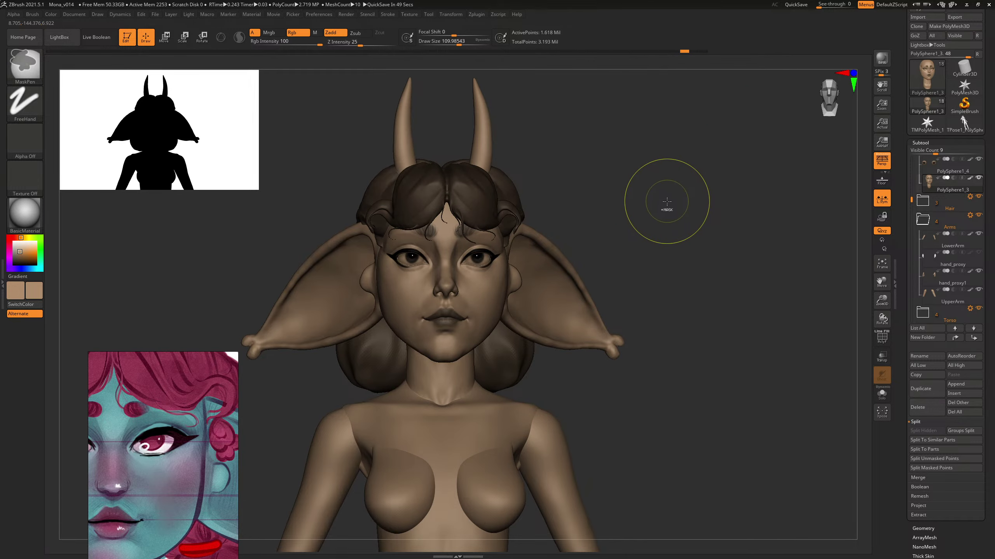
pyautogui.press('ctrl')
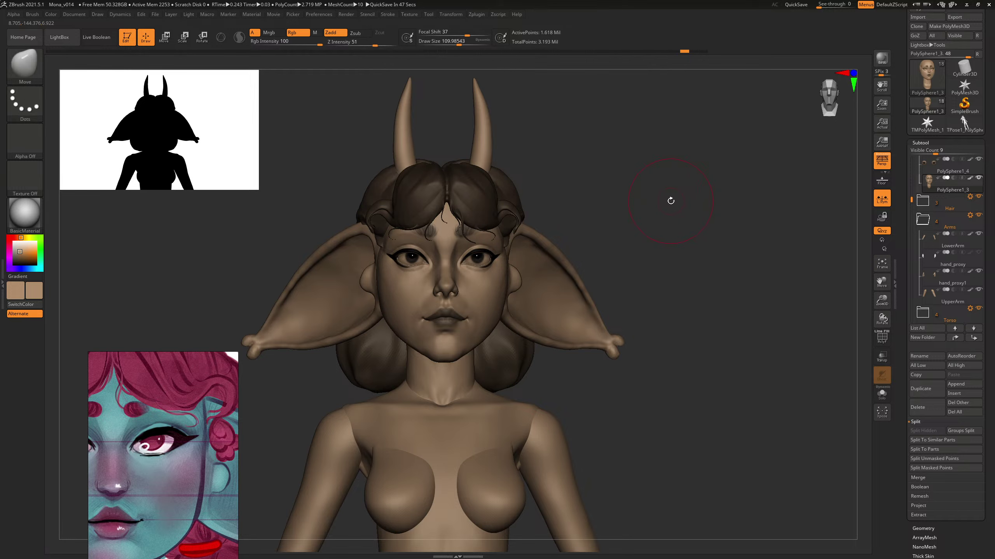
pyautogui.moveTo(671, 200); pyautogui.dragTo(701, 210)
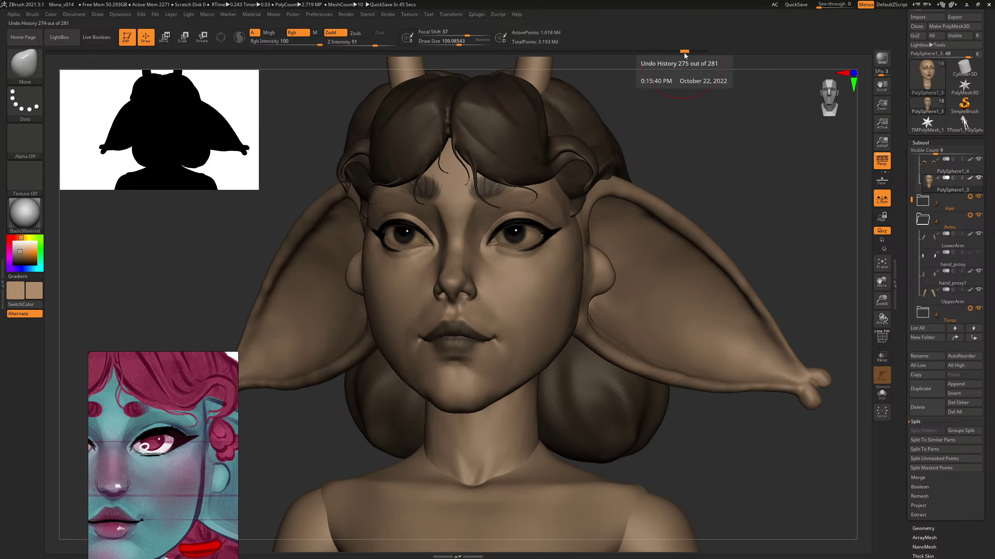
# Step: Adjust the lips with the Move brush at a draw size of about 35, checking the face from several angles
pyautogui.moveTo(701, 172)
pyautogui.mouseDown()
pyautogui.moveTo(718, 168)
pyautogui.moveTo(715, 152)
pyautogui.mouseUp()
pyautogui.press('[')
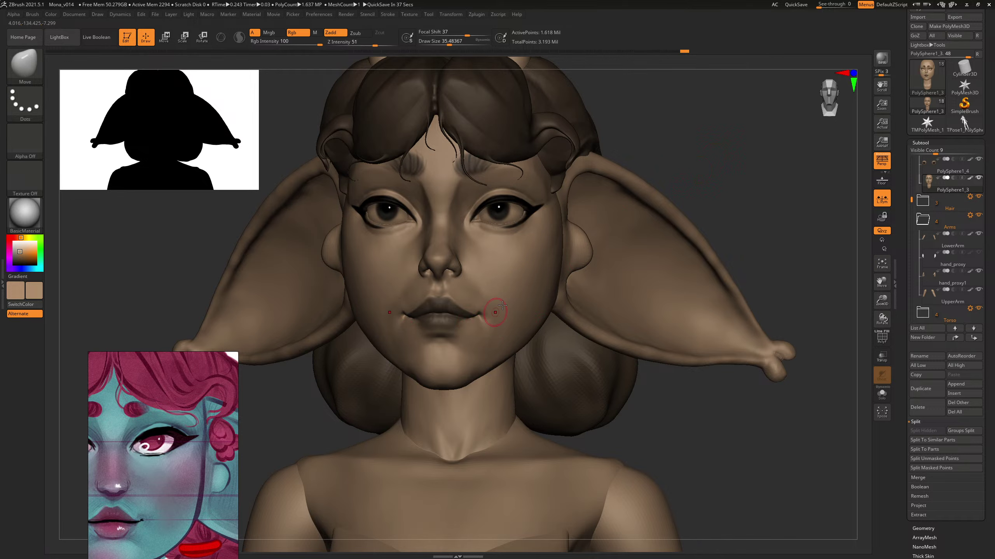
pyautogui.moveTo(722, 125); pyautogui.dragTo(707, 143)
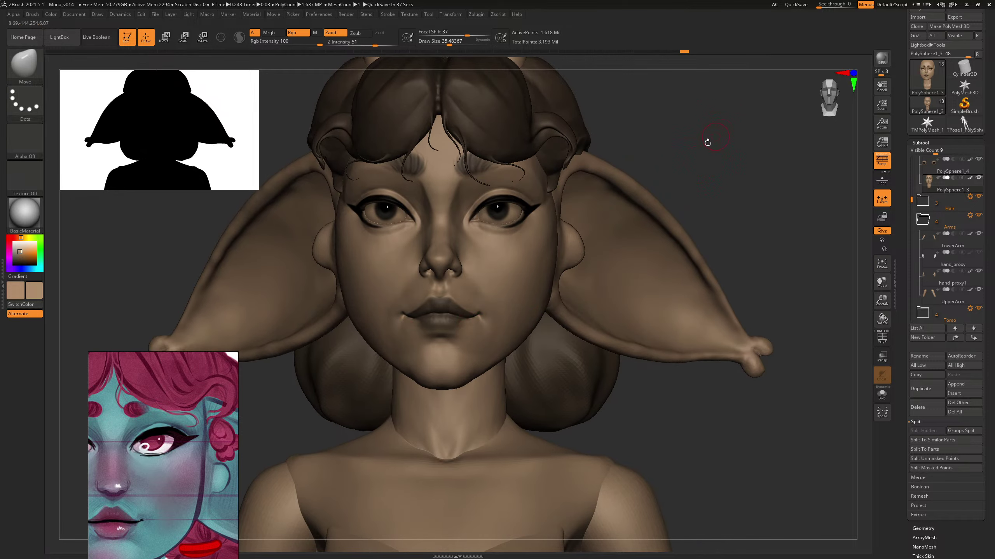
pyautogui.moveTo(454, 315); pyautogui.dragTo(457, 314)
pyautogui.press('s')
pyautogui.click(455, 317)
pyautogui.moveTo(673, 165); pyautogui.dragTo(686, 138)
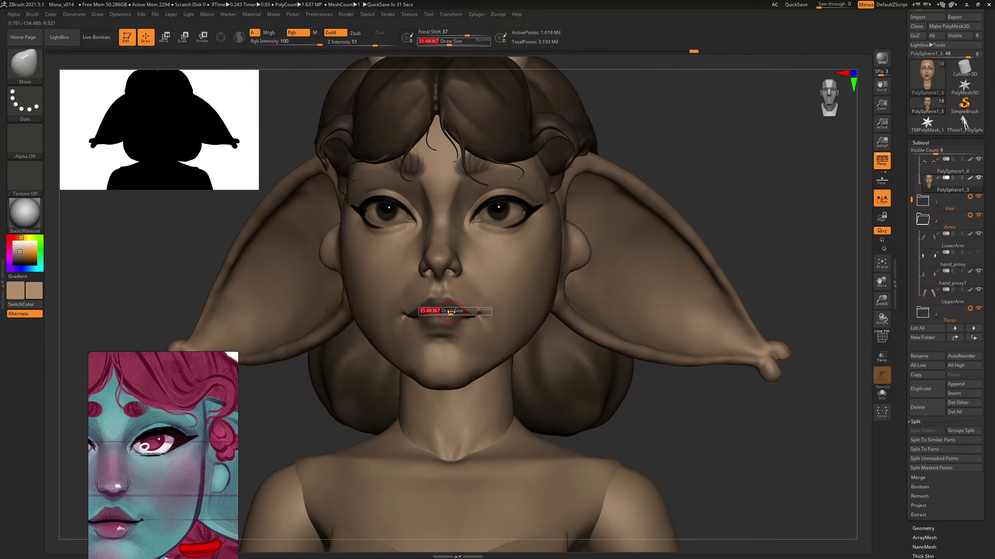
pyautogui.keyDown('alt'); pyautogui.moveTo(754, 181); pyautogui.dragTo(749, 169); pyautogui.keyUp('alt')
# Step: Build up the lower cheek and jaw with ClayBuildup at a draw size of about 133
pyautogui.press('b')
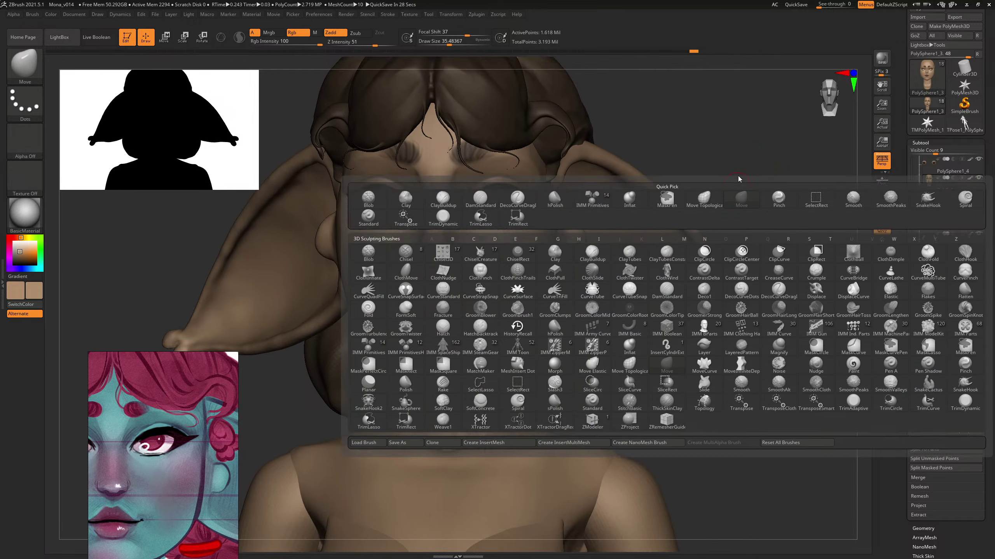
pyautogui.press('m')
pyautogui.press('v')
pyautogui.press('b')
pyautogui.press('c')
pyautogui.press('b')
pyautogui.moveTo(729, 157); pyautogui.dragTo(692, 106)
pyautogui.press('s')
pyautogui.moveTo(459, 377)
pyautogui.mouseDown()
pyautogui.moveTo(486, 377)
pyautogui.moveTo(503, 352)
pyautogui.mouseUp()
pyautogui.moveTo(745, 190)
pyautogui.mouseDown()
pyautogui.moveTo(722, 209)
pyautogui.moveTo(714, 252)
pyautogui.mouseUp()
pyautogui.moveTo(773, 224); pyautogui.dragTo(739, 172)
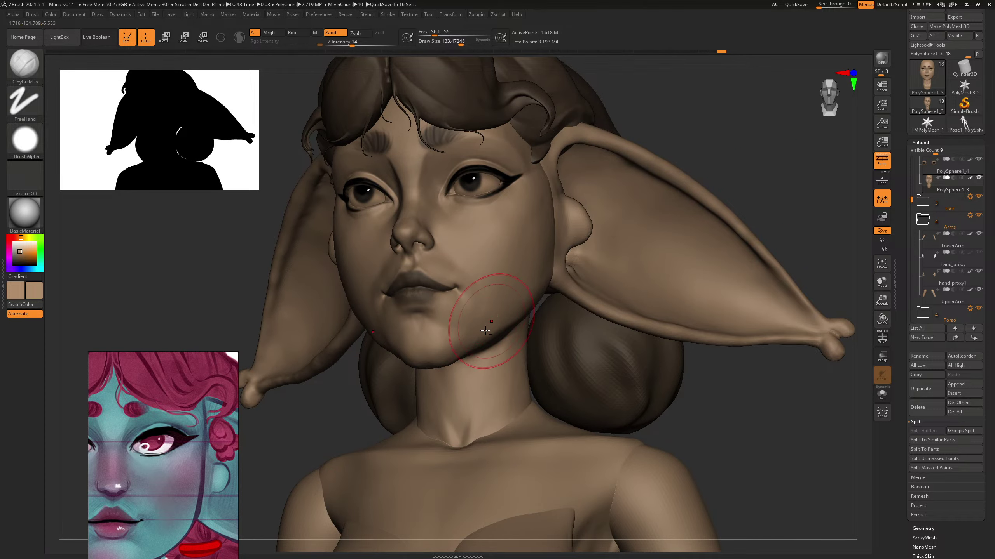
pyautogui.moveTo(693, 381); pyautogui.dragTo(662, 370)
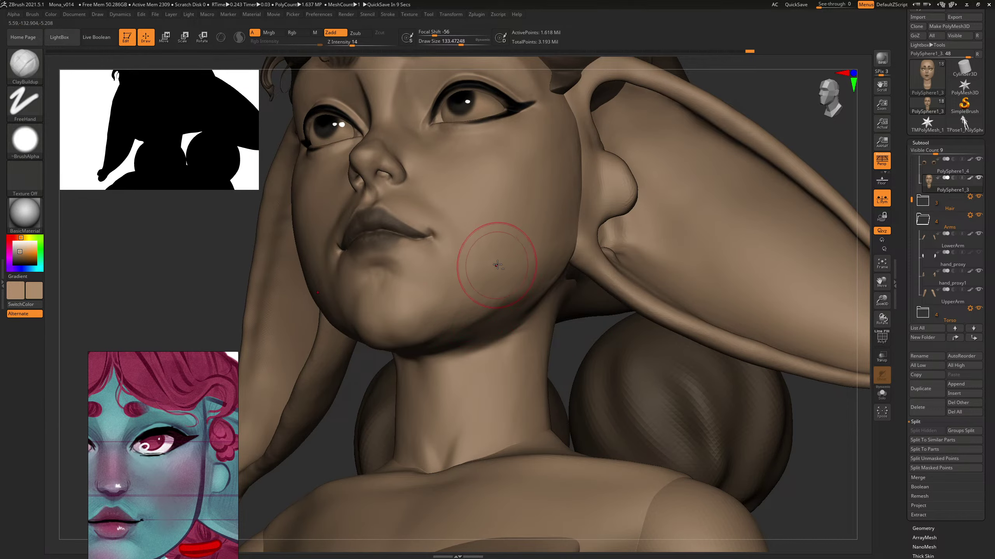
pyautogui.moveTo(212, 290); pyautogui.dragTo(282, 309)
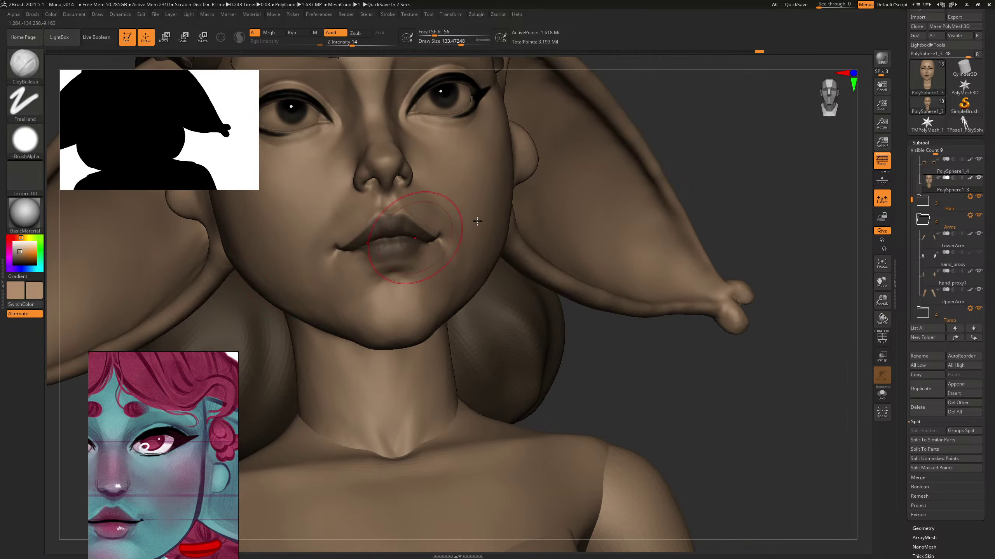
# Step: Refine the chin and the area beneath the mouth with ClayBuildup at draw sizes of about 50 to 69
pyautogui.keyDown('alt'); pyautogui.moveTo(761, 188); pyautogui.dragTo(710, 234); pyautogui.keyUp('alt')
pyautogui.press('[')
pyautogui.press('[')
pyautogui.press('[')
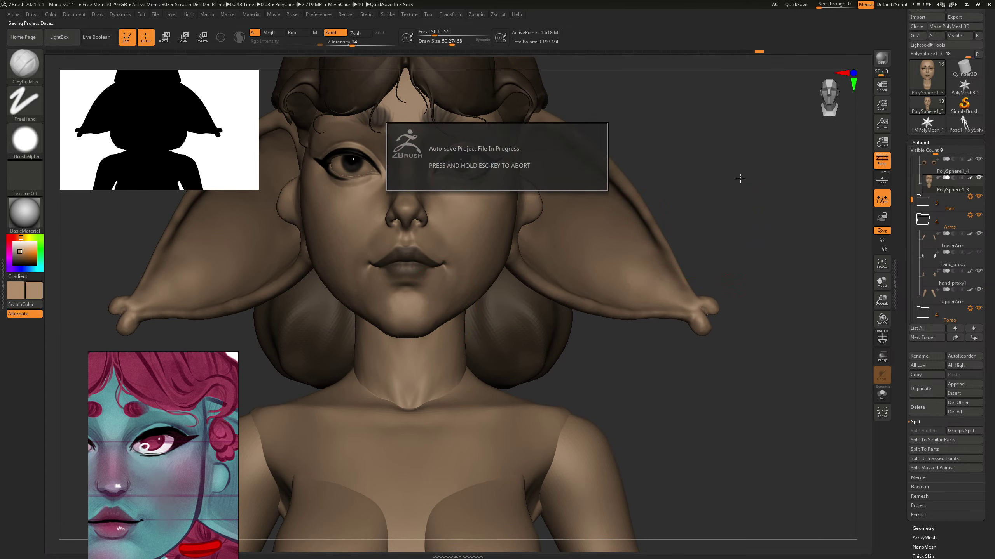
pyautogui.moveTo(707, 171)
pyautogui.keyDown('alt'); pyautogui.mouseDown()
pyautogui.moveTo(715, 181)
pyautogui.moveTo(688, 169)
pyautogui.mouseUp(); pyautogui.keyUp('alt')
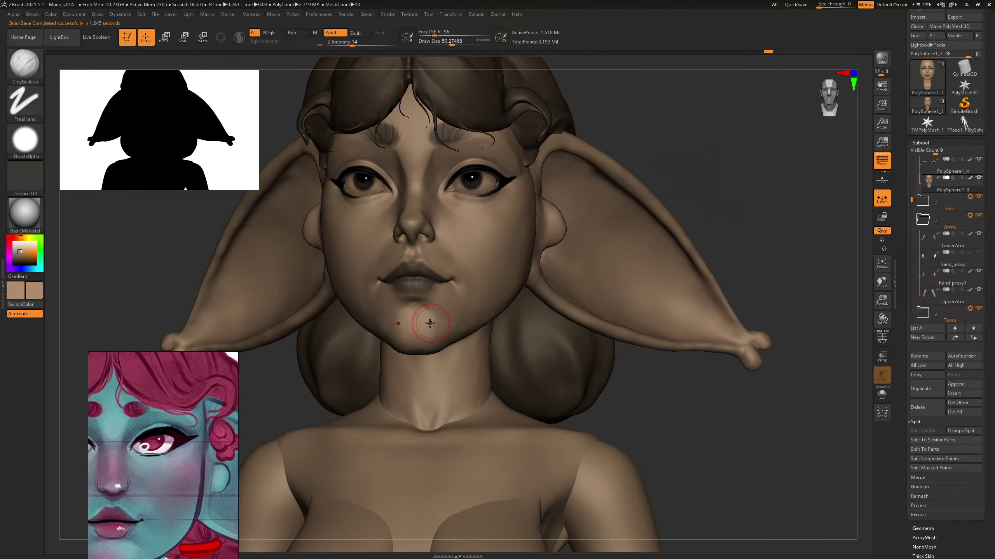
pyautogui.press(']')
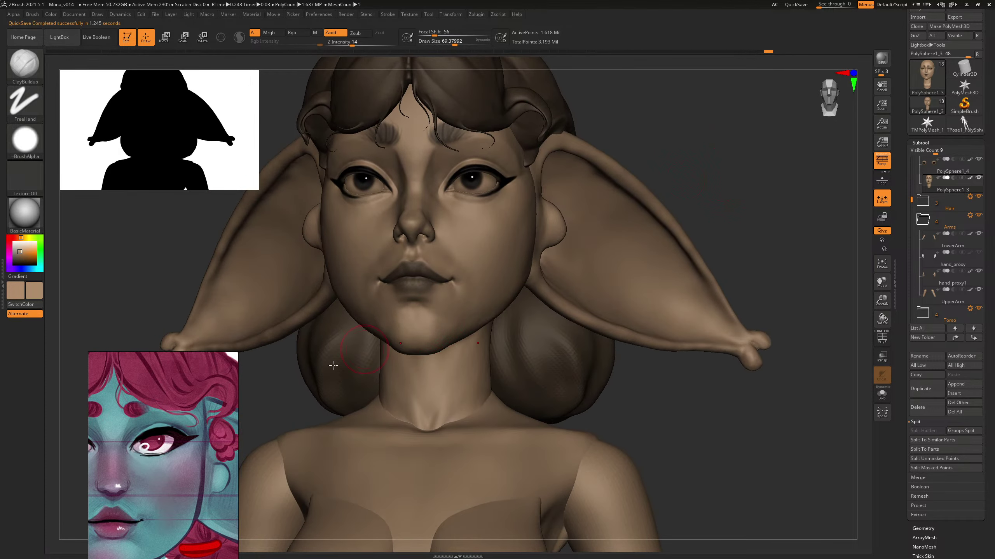
# Step: Bring the reference's chin and neck into view and nudge the character's chin with the Move brush at a draw size of about 79
pyautogui.moveTo(184, 401); pyautogui.dragTo(189, 273, button='middle')
pyautogui.moveTo(165, 386); pyautogui.dragTo(202, 417, button='middle')
pyautogui.moveTo(757, 171); pyautogui.dragTo(759, 185)
pyautogui.press('b')
pyautogui.press('m')
pyautogui.press('v')
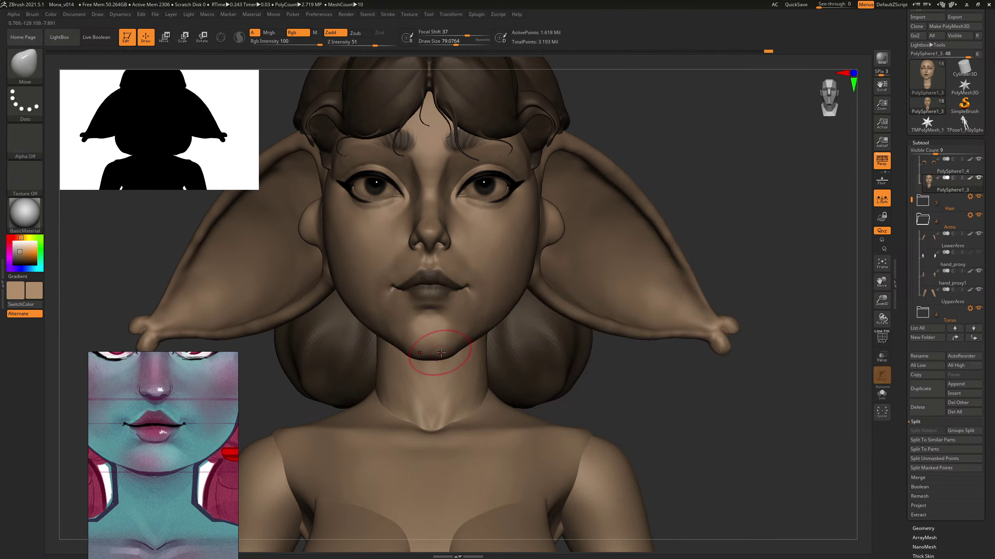
pyautogui.moveTo(446, 353); pyautogui.dragTo(443, 350)
# Step: Adjust the jawline and chin with the Move brush at a draw size of about 102, comparing three-quarter and front views
pyautogui.press('s')
pyautogui.moveTo(756, 194)
pyautogui.mouseDown()
pyautogui.moveTo(729, 171)
pyautogui.moveTo(679, 197)
pyautogui.moveTo(702, 197)
pyautogui.moveTo(740, 252)
pyautogui.moveTo(726, 244)
pyautogui.mouseUp()
pyautogui.press('s')
pyautogui.moveTo(466, 338)
pyautogui.mouseDown()
pyautogui.moveTo(451, 346)
pyautogui.moveTo(549, 302)
pyautogui.mouseUp()
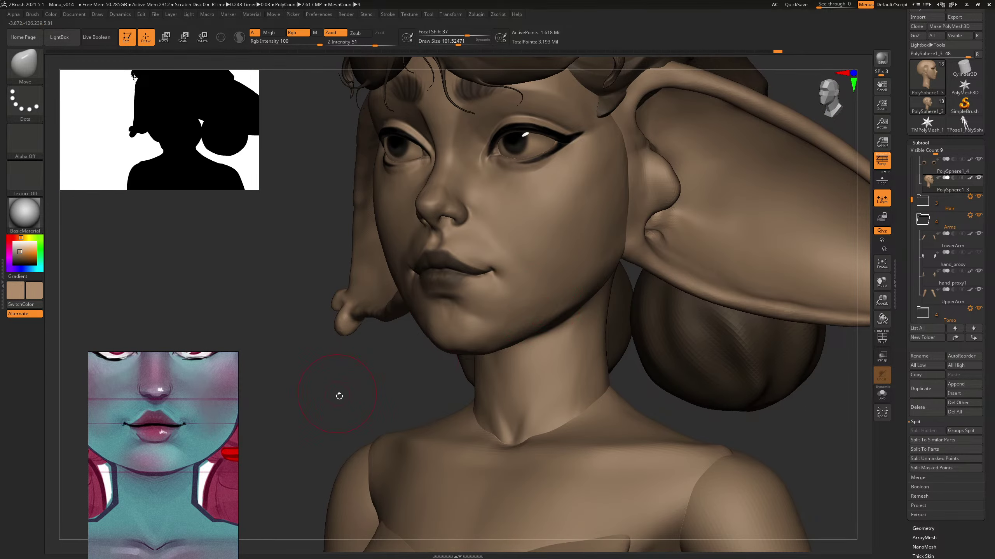
pyautogui.moveTo(354, 384); pyautogui.dragTo(403, 379)
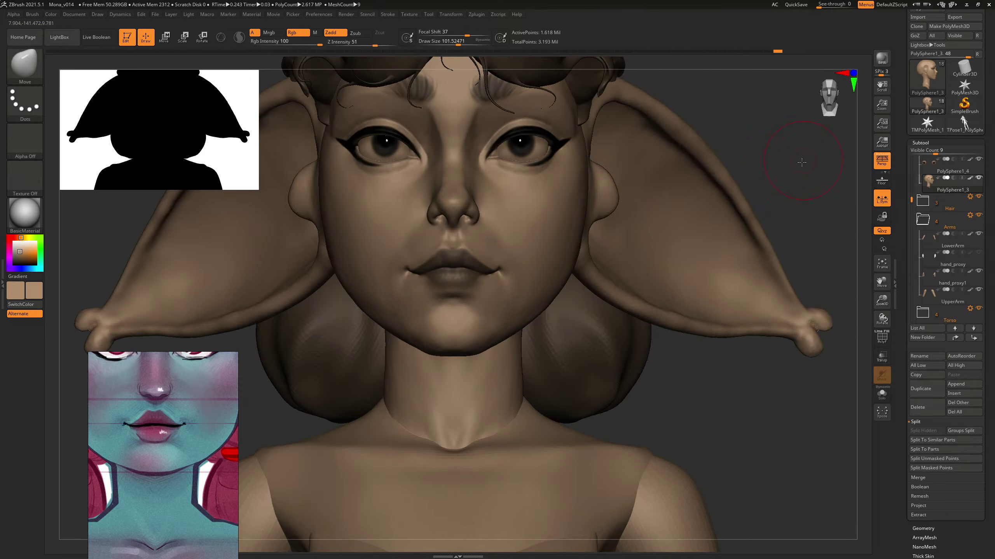
pyautogui.keyDown('alt'); pyautogui.moveTo(802, 163); pyautogui.dragTo(755, 204); pyautogui.keyUp('alt')
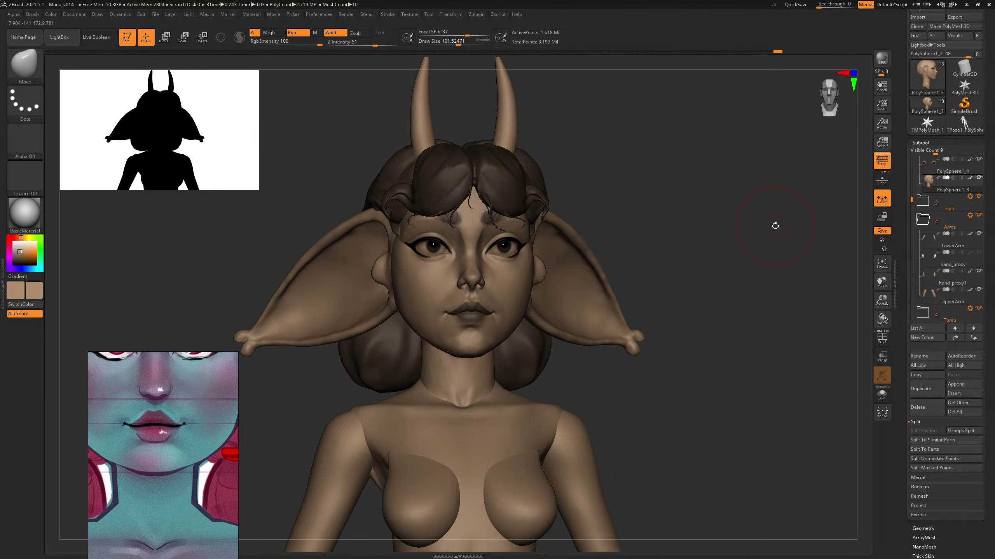
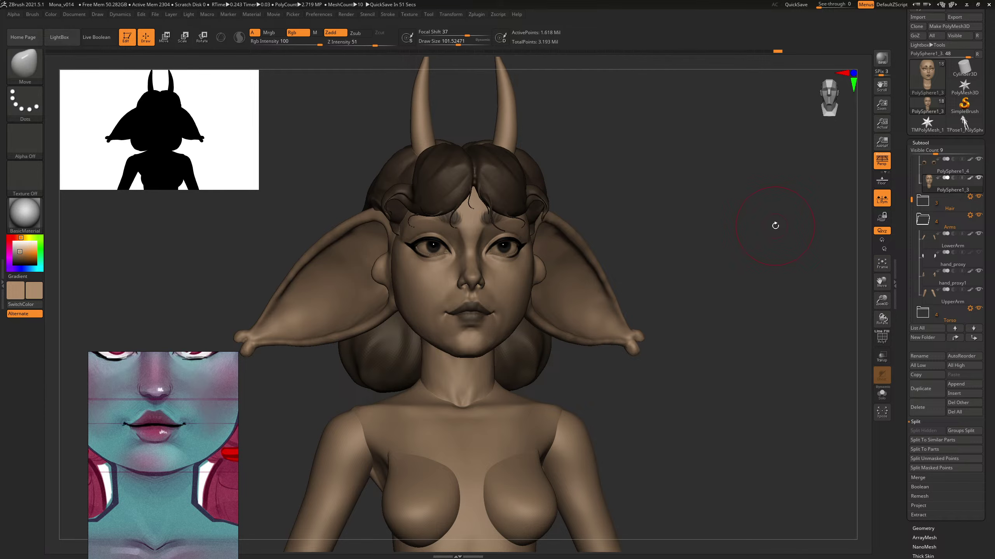
# Step: Check the whole figure, then make the forearm the active subtool and ready ClayBuildup at a draw size of about 58
pyautogui.moveTo(720, 245); pyautogui.dragTo(672, 228)
pyautogui.scroll(-3, 673, 229)
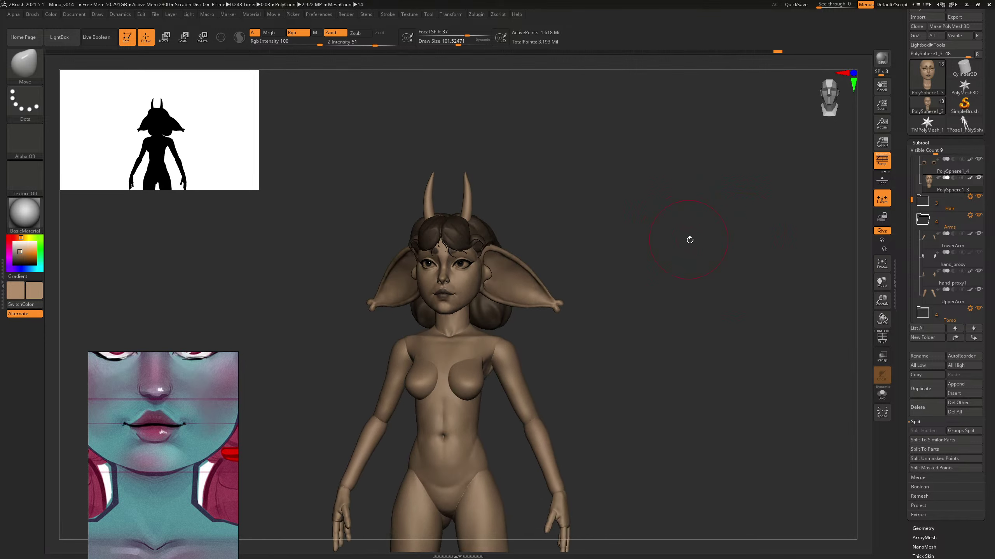
pyautogui.scroll(-2, 684, 235)
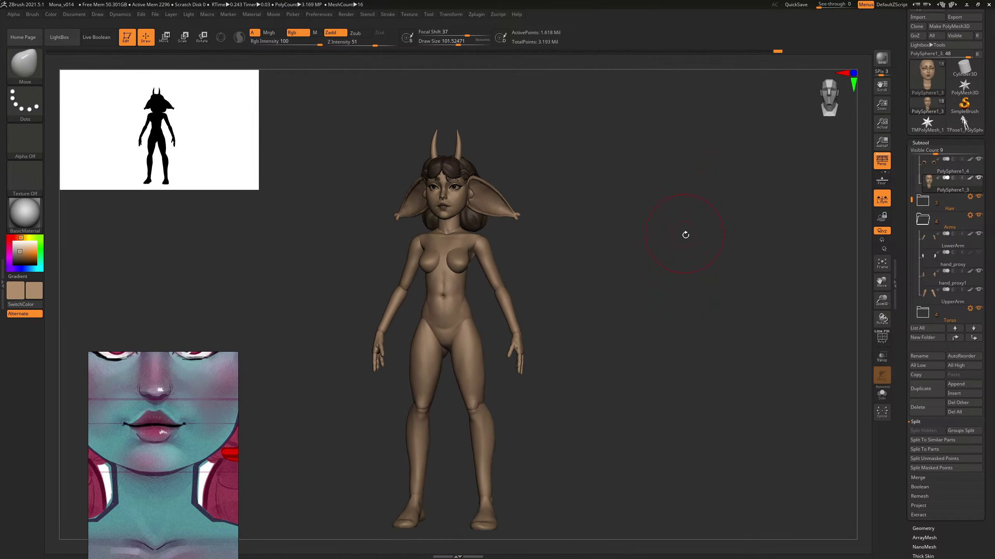
pyautogui.moveTo(683, 248)
pyautogui.mouseDown()
pyautogui.moveTo(801, 338)
pyautogui.moveTo(672, 283)
pyautogui.moveTo(639, 237)
pyautogui.mouseUp()
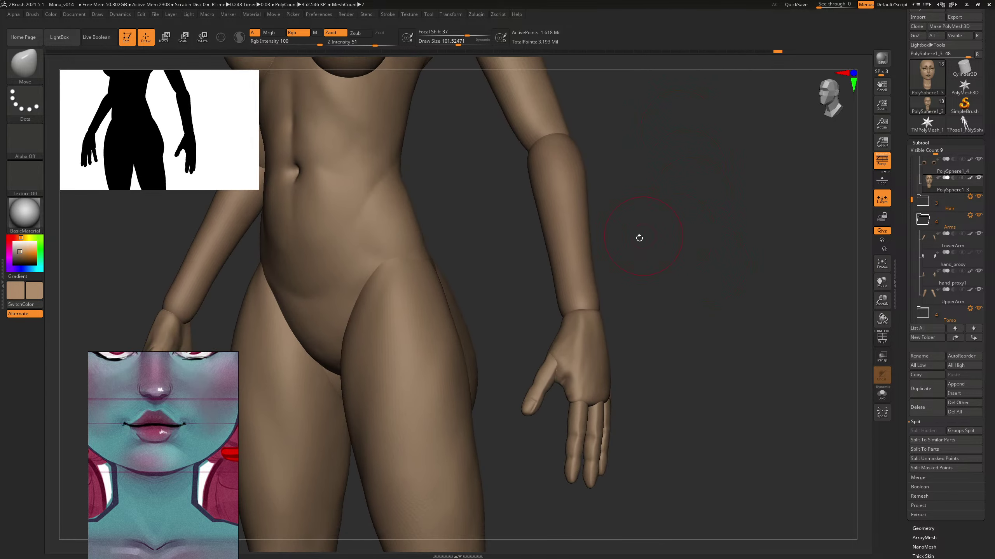
pyautogui.keyDown('alt'); pyautogui.click(581, 329); pyautogui.keyUp('alt')
pyautogui.press('b')
pyautogui.press('c')
pyautogui.press('b')
pyautogui.press('s')
pyautogui.moveTo(580, 336); pyautogui.dragTo(576, 336)
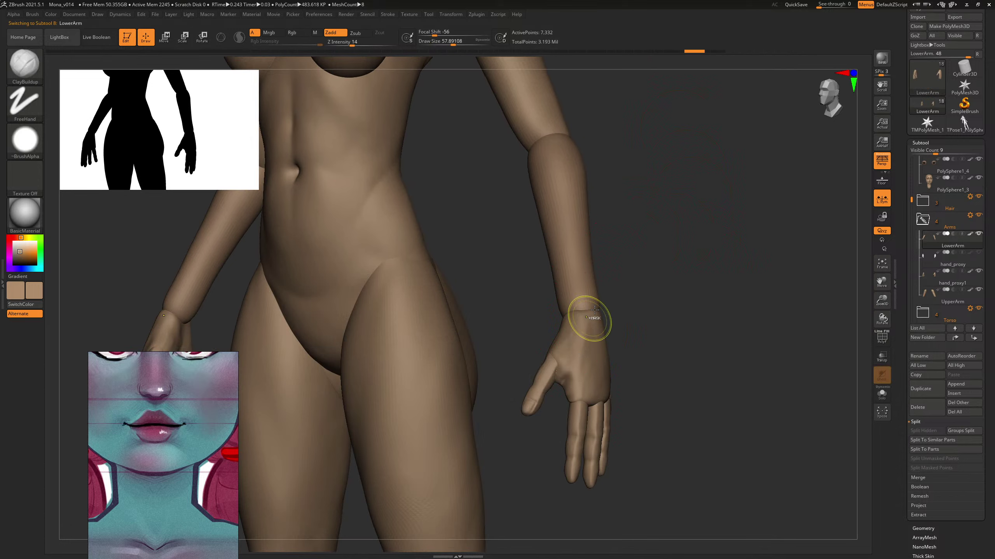
# Step: Redo the forearm's last history states from a closer look at the wrist
pyautogui.keyDown('alt'); pyautogui.click(582, 307); pyautogui.keyUp('alt')
pyautogui.moveTo(665, 295); pyautogui.dragTo(598, 291)
pyautogui.hotkey('ctrl', 'shift', 'z')
pyautogui.hotkey('ctrl', 'shift', 'z')
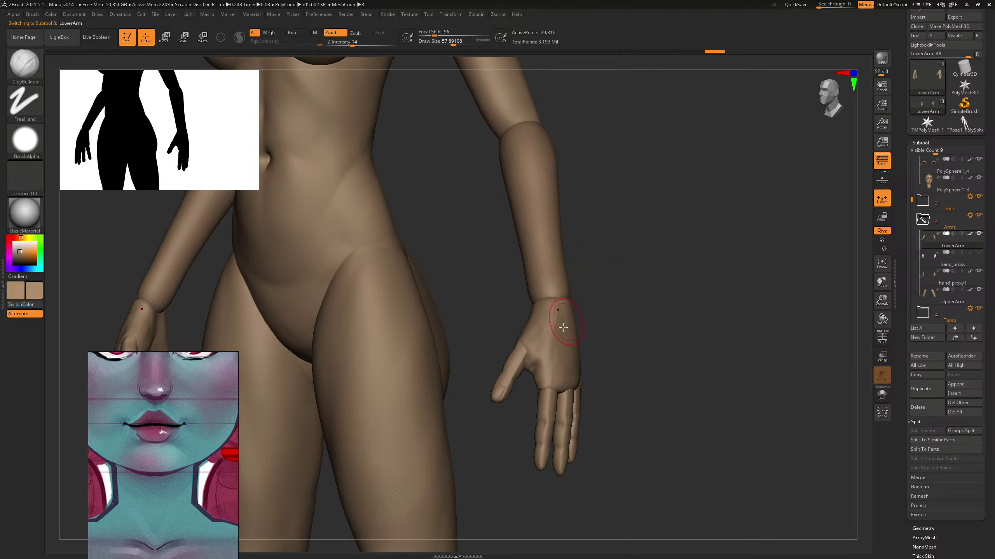
# Step: Make the hand the active subtool, then build up and smooth the palm area just below the wrist
pyautogui.keyDown('alt'); pyautogui.click(556, 340); pyautogui.keyUp('alt')
pyautogui.press(']')
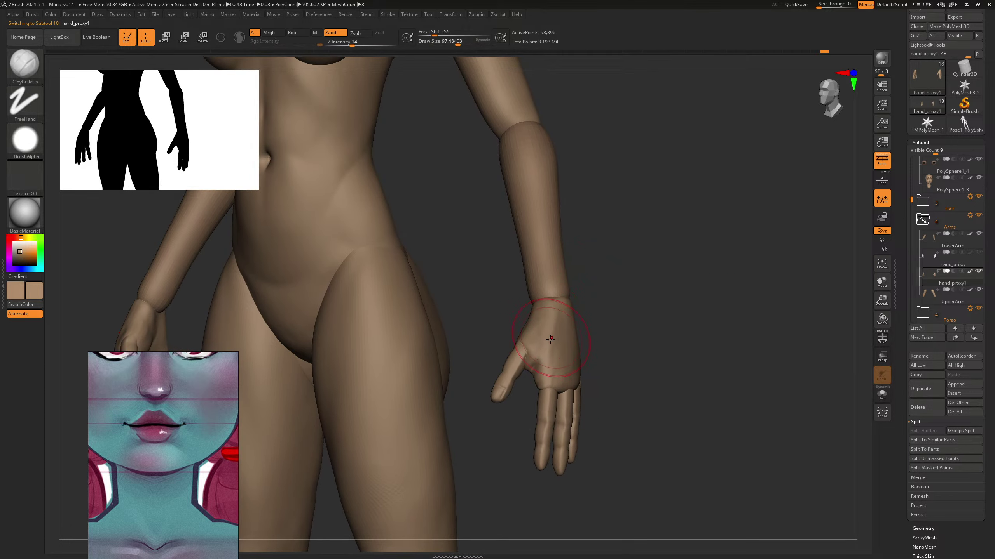
pyautogui.moveTo(587, 262); pyautogui.dragTo(565, 318)
pyautogui.moveTo(586, 274); pyautogui.dragTo(591, 270)
pyautogui.moveTo(623, 288); pyautogui.dragTo(665, 300)
pyautogui.press('s')
pyautogui.moveTo(565, 339); pyautogui.dragTo(562, 339)
pyautogui.keyDown('shift'); pyautogui.moveTo(564, 334); pyautogui.dragTo(572, 345); pyautogui.keyUp('shift')
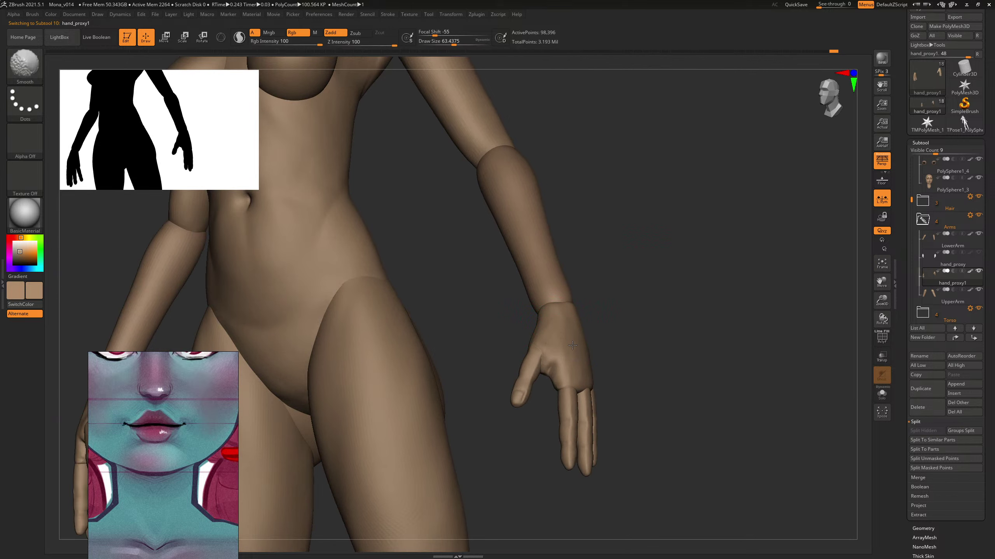
# Step: Make the forearm the active subtool and set ClayBuildup to no alpha with a Z Intensity of 4
pyautogui.moveTo(599, 309)
pyautogui.mouseDown()
pyautogui.moveTo(687, 285)
pyautogui.moveTo(531, 295)
pyautogui.moveTo(573, 302)
pyautogui.moveTo(546, 284)
pyautogui.moveTo(678, 273)
pyautogui.mouseUp()
pyautogui.hotkey('shift', 'f')
pyautogui.hotkey('shift', 'f')
pyautogui.keyDown('alt'); pyautogui.click(540, 286); pyautogui.keyUp('alt')
pyautogui.press('s')
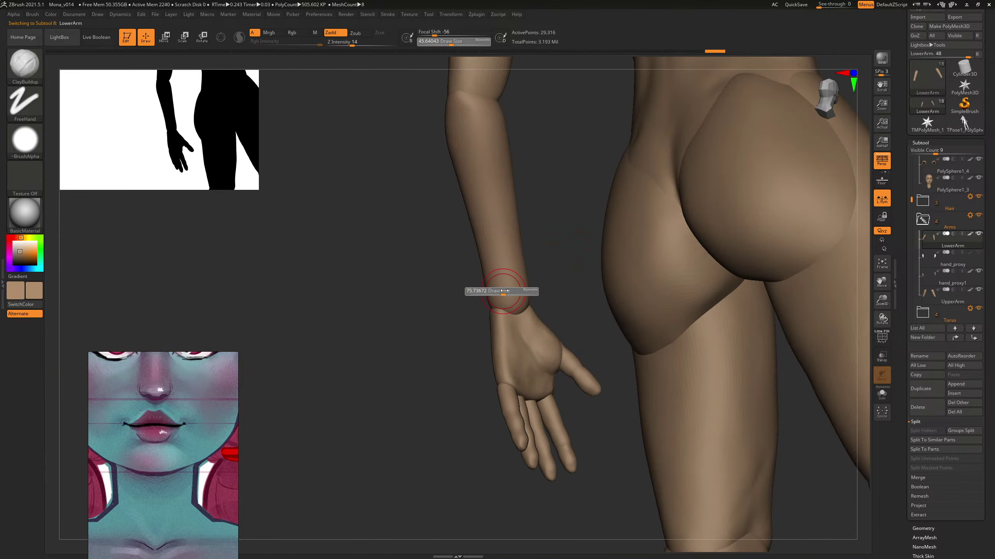
pyautogui.moveTo(502, 291); pyautogui.dragTo(513, 290)
pyautogui.click(24, 142)
pyautogui.click(134, 144)
pyautogui.moveTo(349, 45); pyautogui.dragTo(340, 45)
# Step: Build up the forearm lightly above the wrist with ClayBuildup at a draw size of about 144
pyautogui.press('s')
pyautogui.moveTo(516, 297); pyautogui.dragTo(511, 297)
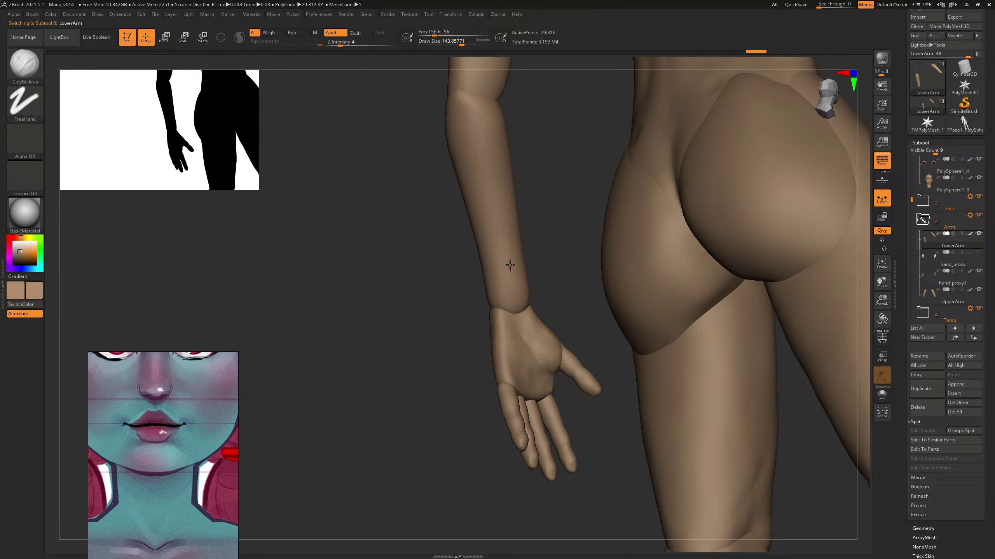
pyautogui.moveTo(552, 245); pyautogui.dragTo(423, 257)
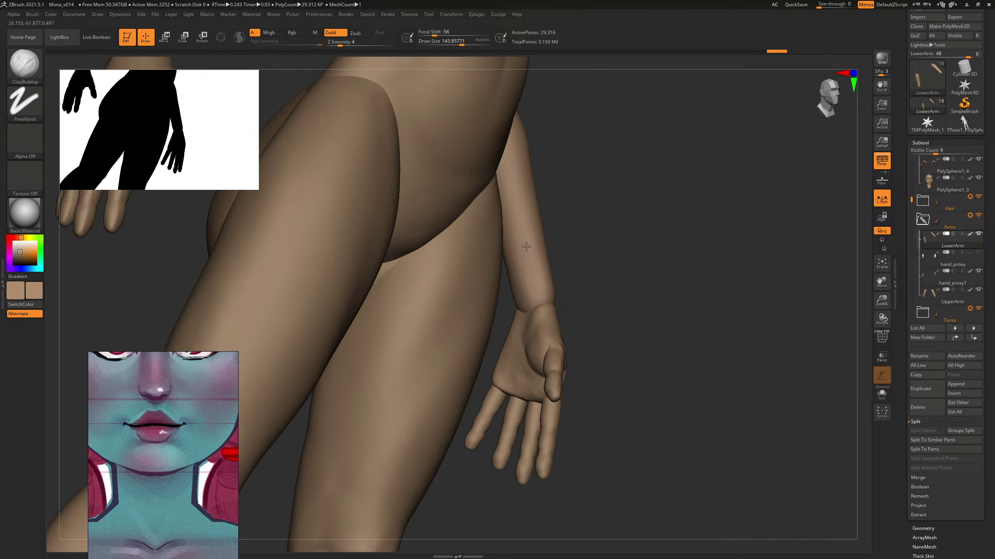
pyautogui.moveTo(526, 247); pyautogui.dragTo(529, 259)
pyautogui.moveTo(591, 201); pyautogui.dragTo(607, 202)
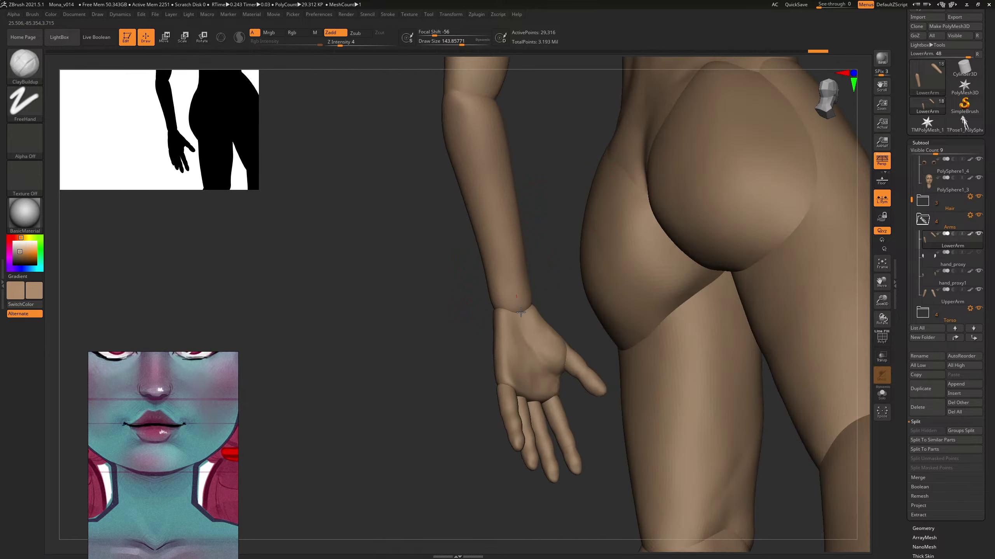
# Step: Step back through the forearm's recent edits and redo them
pyautogui.hotkey('ctrl', 'z')
pyautogui.hotkey('ctrl', 'z')
pyautogui.hotkey('ctrl', 'z')
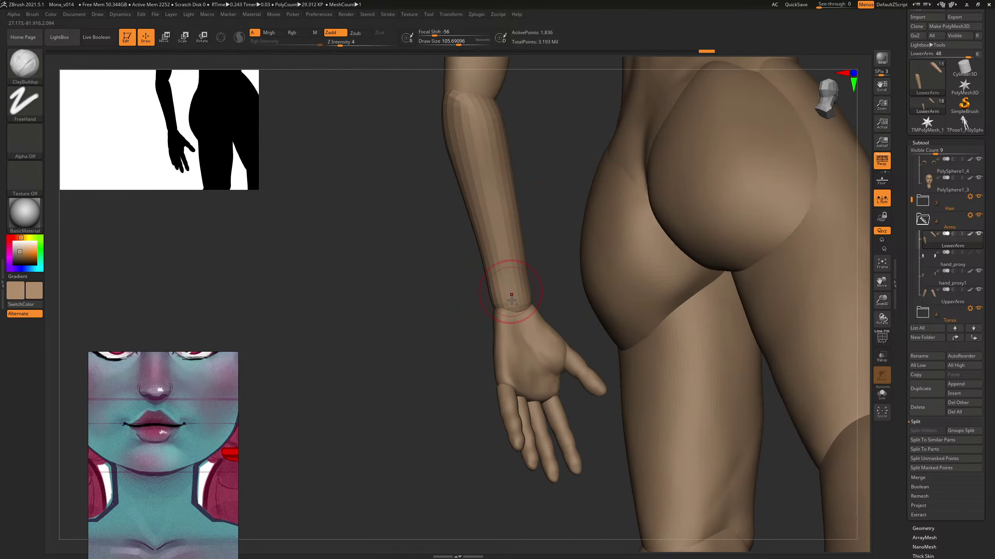
pyautogui.hotkey('ctrl', 'shift', 'z')
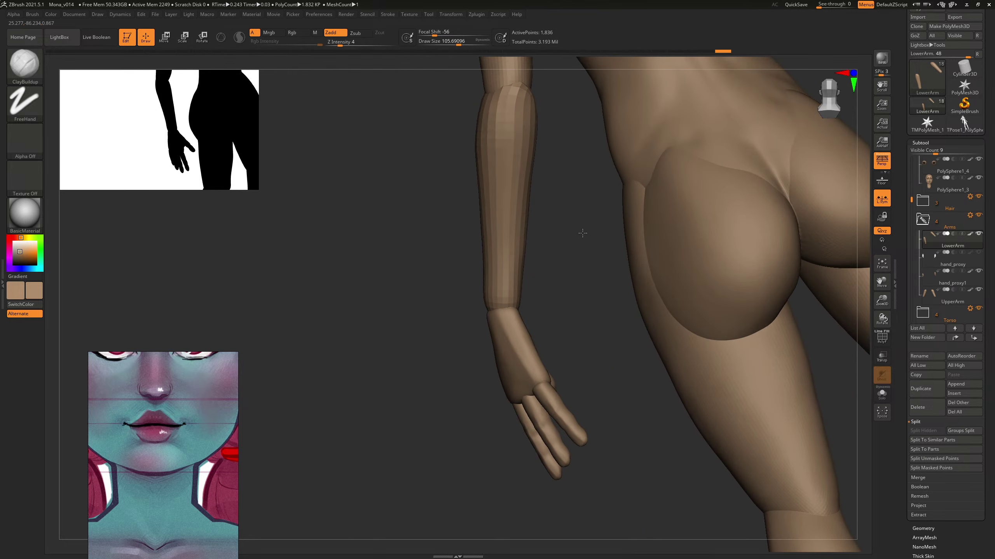
pyautogui.hotkey('ctrl', 'shift', 'z')
pyautogui.hotkey('ctrl', 'shift', 'z')
pyautogui.hotkey('ctrl', 'shift', 'z')
# Step: Reduce the draw size to about 41 and smooth the forearm where it meets the hand
pyautogui.press('s')
pyautogui.moveTo(526, 305); pyautogui.dragTo(515, 315)
pyautogui.press('s')
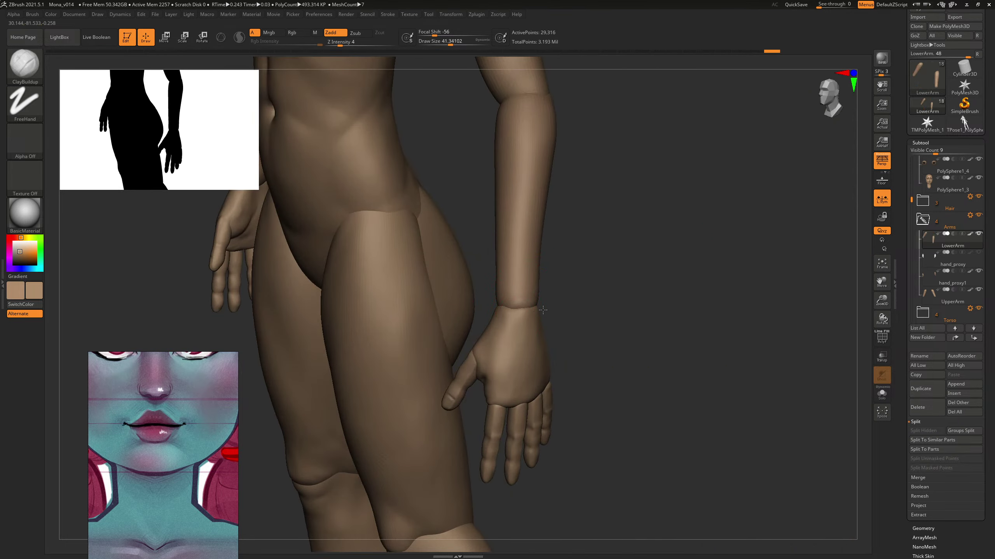
pyautogui.keyDown('shift'); pyautogui.moveTo(496, 323); pyautogui.dragTo(536, 296); pyautogui.keyUp('shift')
# Step: Make the hand the active subtool and shape the base of the thumb with the Move brush at a draw size of about 76
pyautogui.moveTo(605, 255)
pyautogui.mouseDown()
pyautogui.moveTo(635, 249)
pyautogui.moveTo(544, 238)
pyautogui.moveTo(597, 251)
pyautogui.moveTo(669, 329)
pyautogui.mouseUp()
pyautogui.keyDown('alt'); pyautogui.click(474, 354); pyautogui.keyUp('alt')
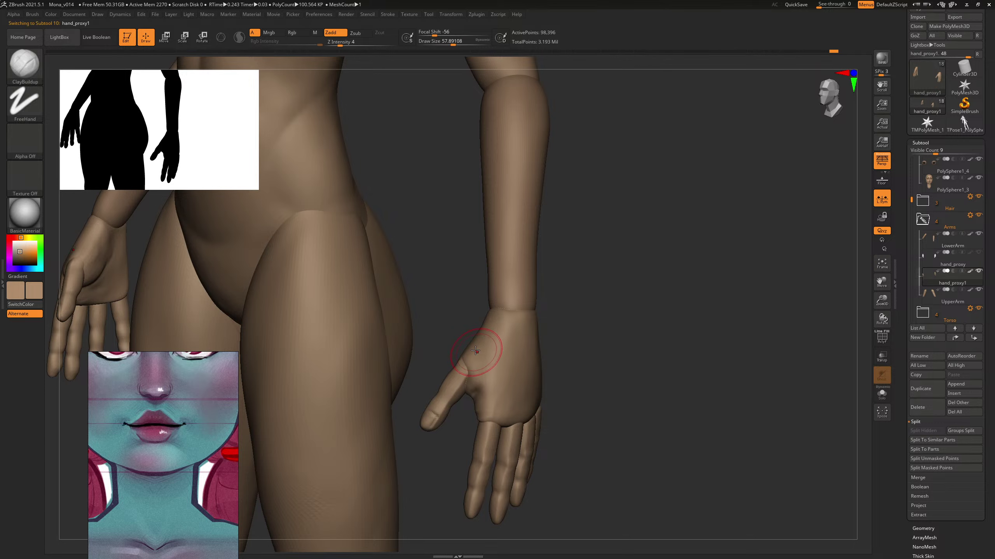
pyautogui.moveTo(592, 292); pyautogui.dragTo(572, 312)
pyautogui.moveTo(651, 302)
pyautogui.mouseDown()
pyautogui.moveTo(628, 298)
pyautogui.moveTo(660, 284)
pyautogui.moveTo(607, 291)
pyautogui.mouseUp()
pyautogui.press('b')
pyautogui.press('m')
pyautogui.press('v')
pyautogui.press(']')
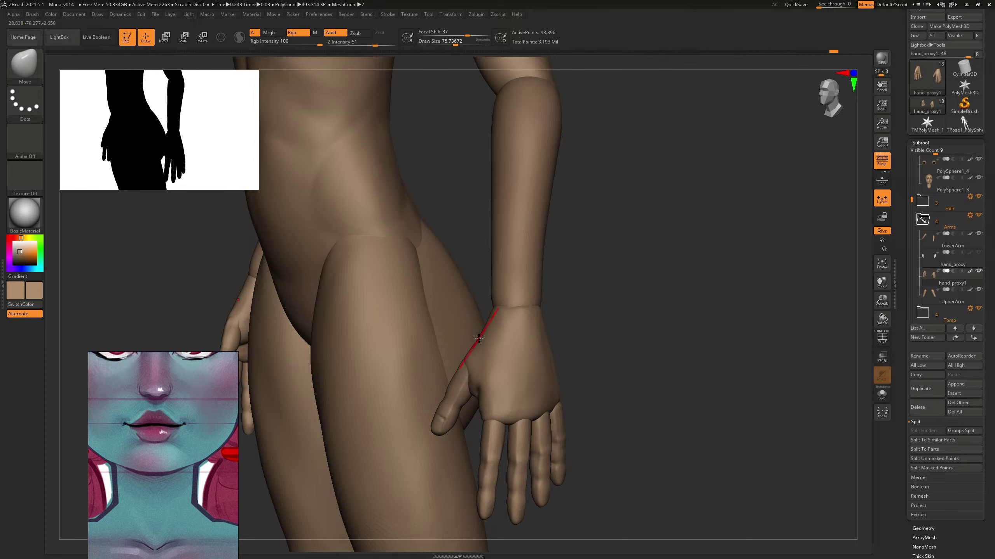
pyautogui.press('[')
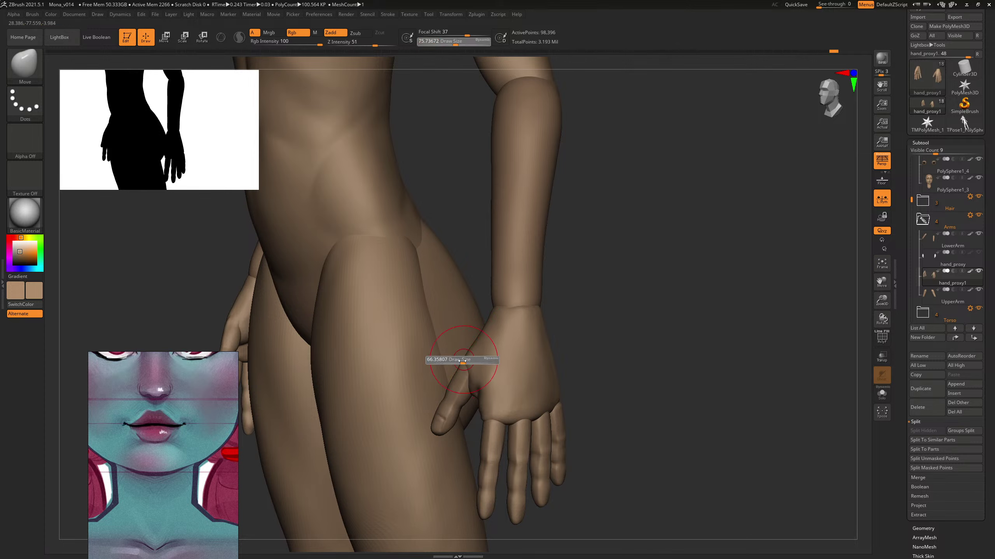
# Step: Build up the webbing between thumb and palm with ClayBuildup at a draw size of about 69
pyautogui.moveTo(582, 260)
pyautogui.mouseDown()
pyautogui.moveTo(648, 253)
pyautogui.moveTo(566, 273)
pyautogui.moveTo(486, 309)
pyautogui.moveTo(578, 284)
pyautogui.moveTo(633, 291)
pyautogui.moveTo(632, 238)
pyautogui.moveTo(656, 270)
pyautogui.moveTo(646, 234)
pyautogui.moveTo(630, 231)
pyautogui.mouseUp()
pyautogui.press('b')
pyautogui.press('c')
pyautogui.press('b')
pyautogui.press('s')
pyautogui.press('s')
pyautogui.moveTo(475, 352); pyautogui.dragTo(482, 353)
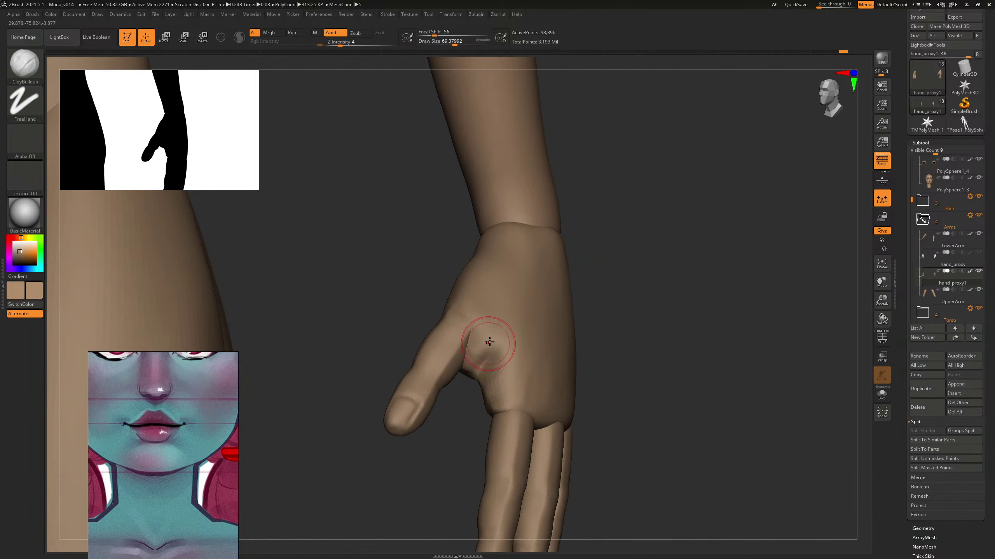
# Step: Isolate the palm polygroup, then show the whole hand again with the thumb and fingers masked
pyautogui.keyDown('ctrl'); pyautogui.keyDown('shift'); pyautogui.click(489, 337); pyautogui.keyUp('shift'); pyautogui.keyUp('ctrl')
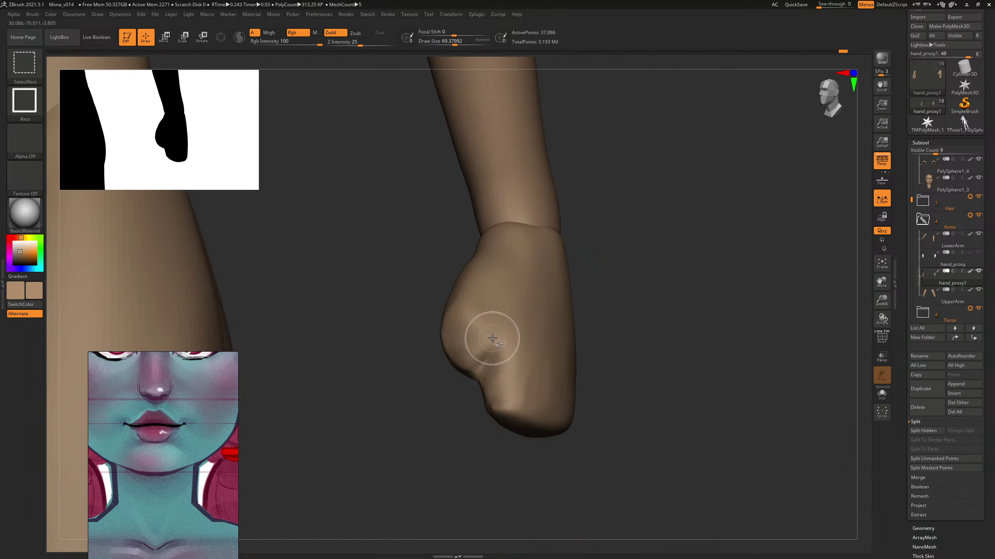
pyautogui.keyDown('ctrl'); pyautogui.keyDown('shift'); pyautogui.click(632, 271); pyautogui.keyUp('shift'); pyautogui.keyUp('ctrl')
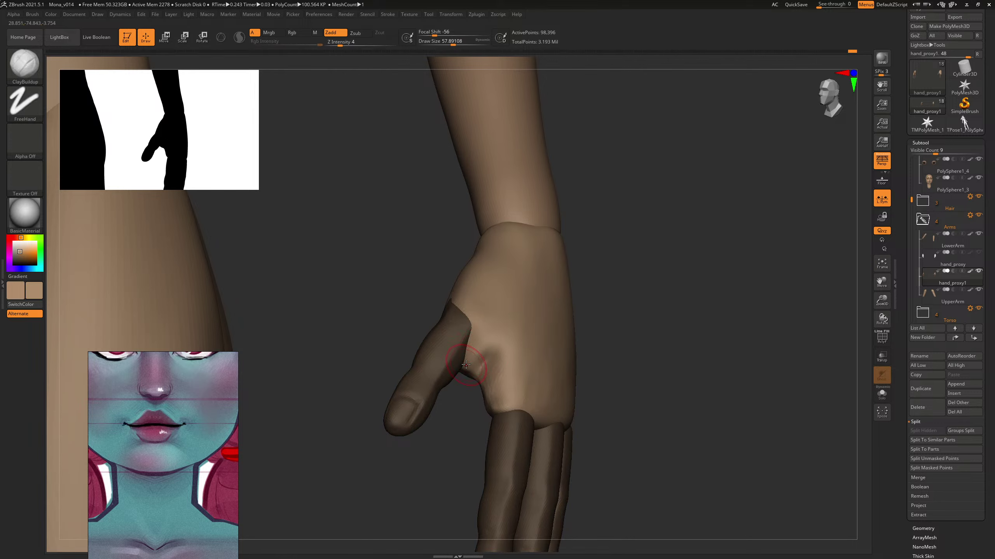
# Step: Fill out the webbing between the thumb and palm with ClayBuildup, starting at a draw size of about 27
pyautogui.press('s')
pyautogui.moveTo(470, 361); pyautogui.dragTo(467, 365)
pyautogui.press('s')
pyautogui.moveTo(619, 289); pyautogui.dragTo(618, 299)
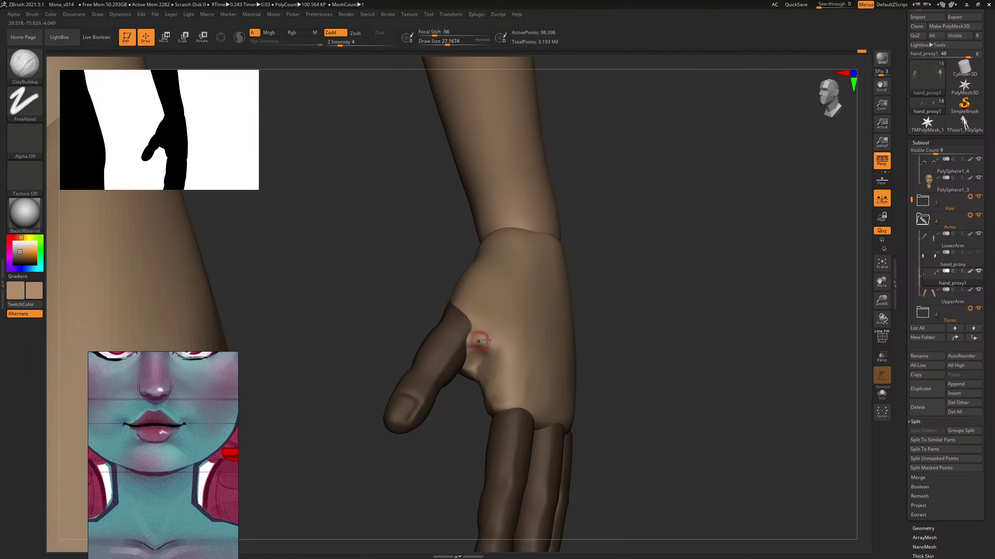
pyautogui.moveTo(633, 284); pyautogui.dragTo(682, 288)
pyautogui.press(']')
pyautogui.press(']')
pyautogui.moveTo(486, 338); pyautogui.dragTo(481, 340)
pyautogui.moveTo(570, 291); pyautogui.dragTo(527, 290)
pyautogui.moveTo(491, 333); pyautogui.dragTo(507, 321)
pyautogui.moveTo(515, 344); pyautogui.dragTo(607, 256, button='right')
# Step: Smooth the palm side of the thumb webbing at a draw size of about 55 and blend it towards the index finger
pyautogui.press('[')
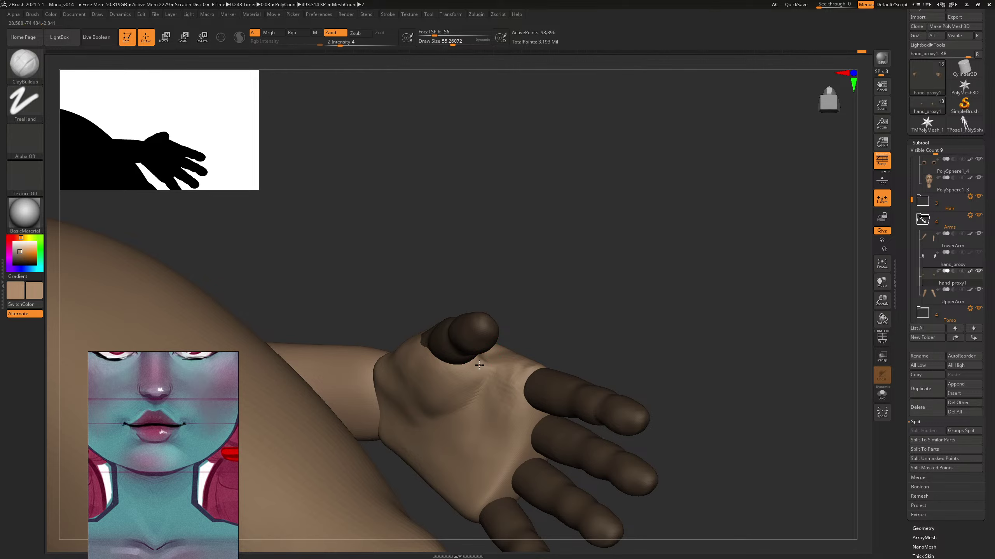
pyautogui.press('shift')
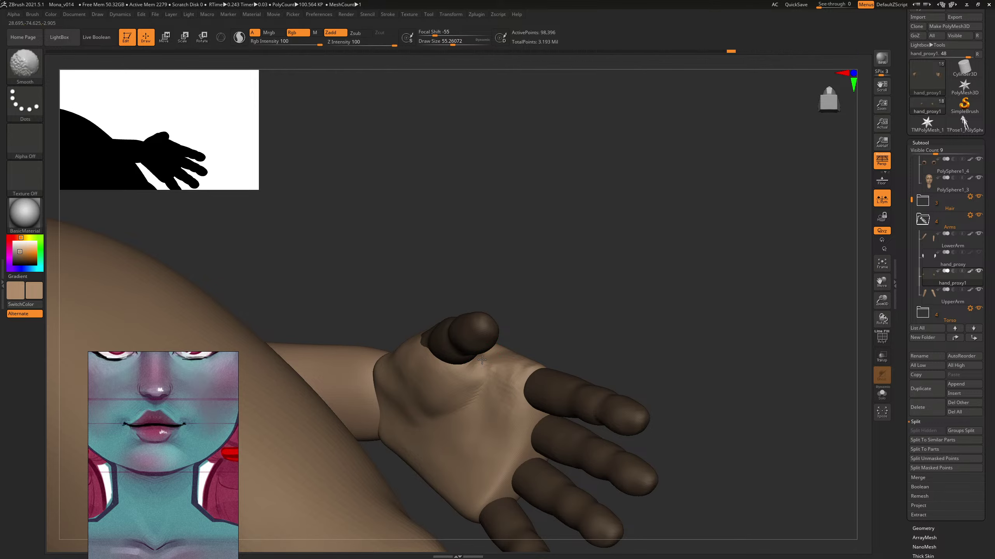
pyautogui.moveTo(495, 378)
pyautogui.mouseDown(button='right')
pyautogui.moveTo(624, 224)
pyautogui.moveTo(648, 263)
pyautogui.moveTo(662, 259)
pyautogui.mouseUp(button='right')
pyautogui.press(']')
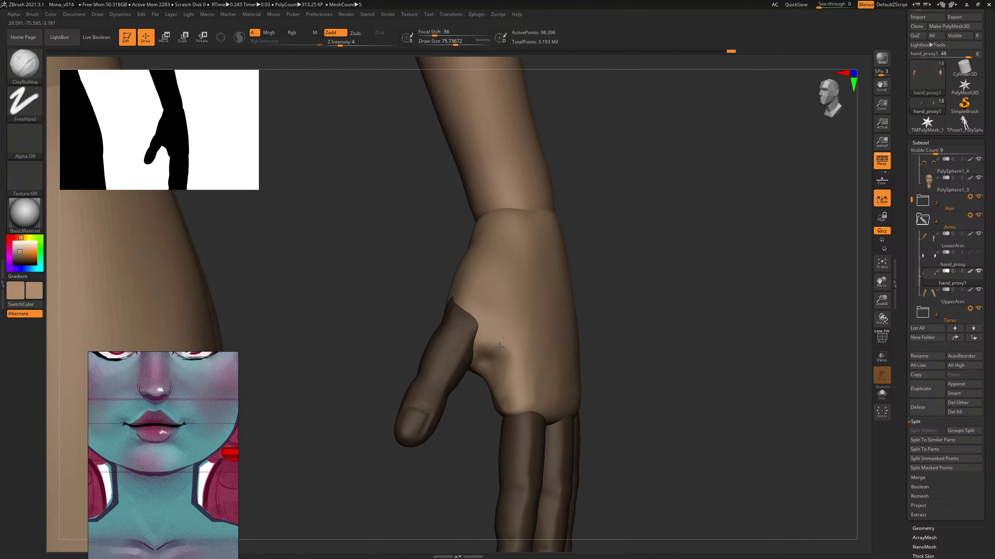
pyautogui.press('[')
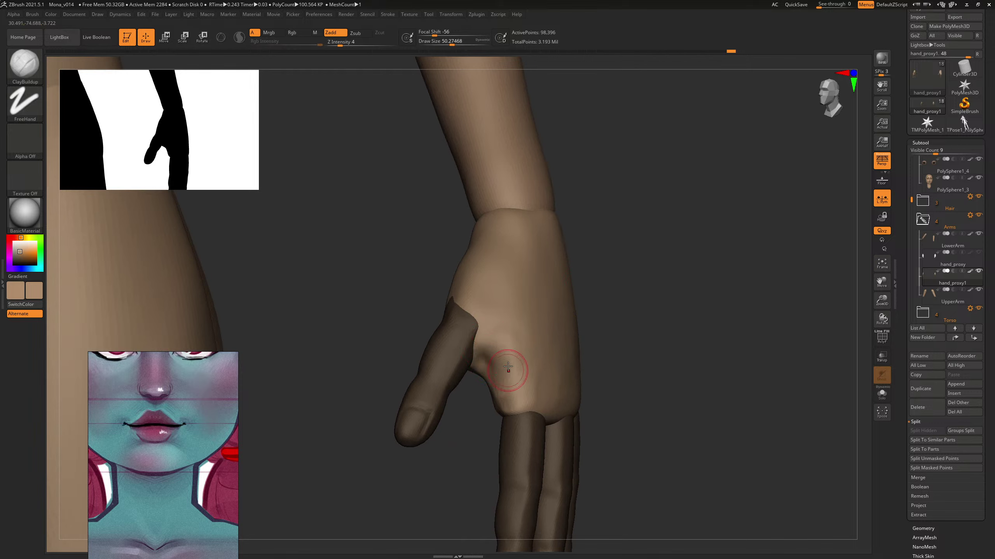
pyautogui.press(']')
pyautogui.press(']')
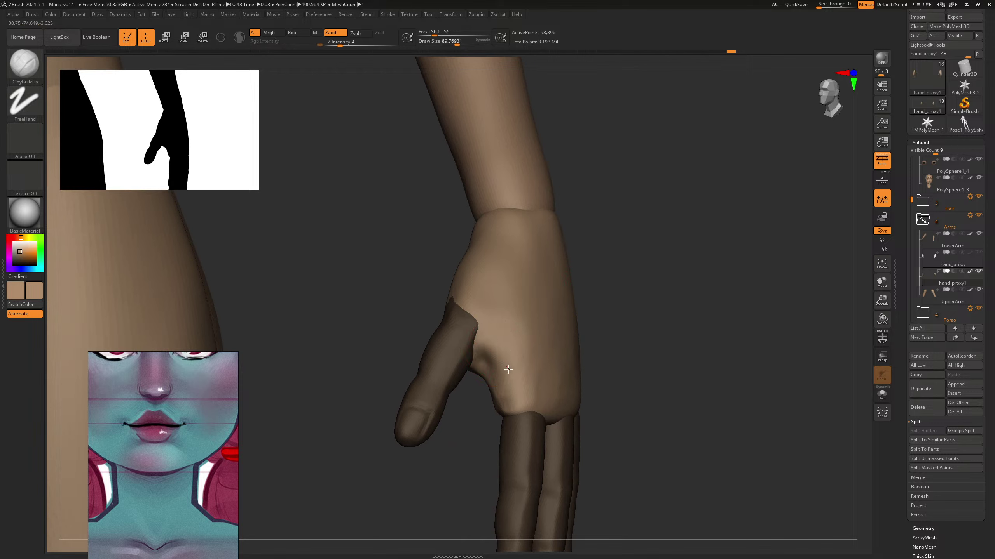
pyautogui.moveTo(684, 285)
pyautogui.mouseDown()
pyautogui.moveTo(691, 275)
pyautogui.moveTo(677, 284)
pyautogui.mouseUp()
# Step: Carve the crease where the thumb meets the palm with DamStandard at a draw size of about 41, and smooth it
pyautogui.press('b')
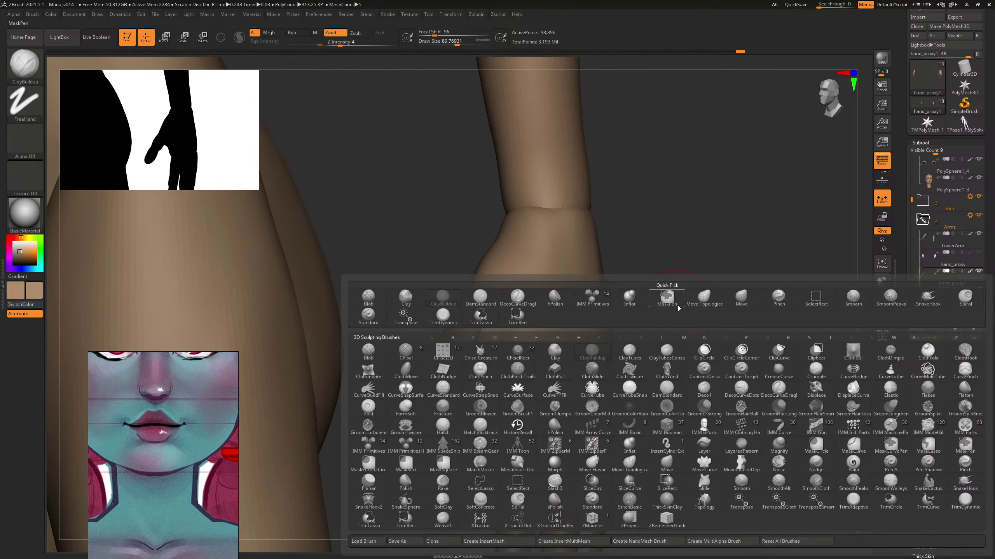
pyautogui.press('d')
pyautogui.press('s')
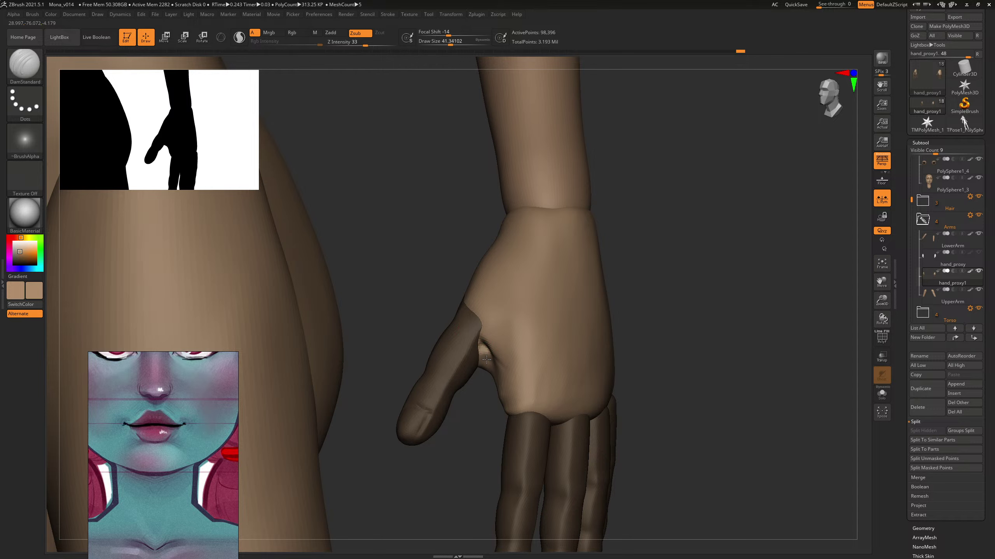
pyautogui.moveTo(487, 360); pyautogui.dragTo(493, 350)
pyautogui.moveTo(639, 262); pyautogui.dragTo(688, 246)
pyautogui.moveTo(485, 350)
pyautogui.keyDown('shift'); pyautogui.mouseDown()
pyautogui.moveTo(475, 359)
pyautogui.moveTo(494, 356)
pyautogui.mouseUp(); pyautogui.keyUp('shift')
pyautogui.moveTo(587, 298)
pyautogui.keyDown('alt'); pyautogui.mouseDown()
pyautogui.moveTo(544, 255)
pyautogui.moveTo(538, 235)
pyautogui.mouseUp(); pyautogui.keyUp('alt')
pyautogui.moveTo(684, 309); pyautogui.dragTo(654, 305)
pyautogui.keyDown('alt'); pyautogui.moveTo(608, 284); pyautogui.dragTo(551, 338, button='right'); pyautogui.keyUp('alt')
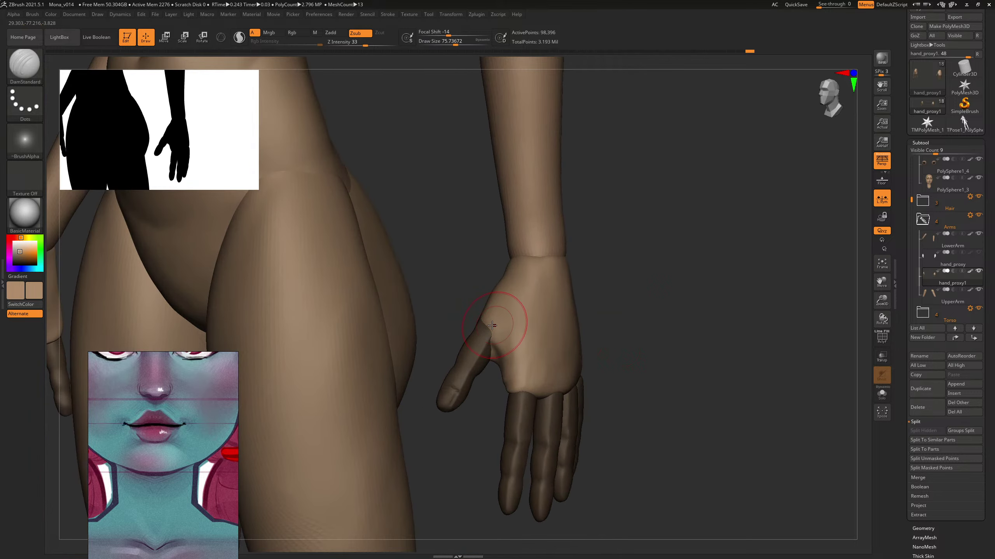
# Step: Check the hand against the full figure and smooth the base of the thumb at a draw size of about 79
pyautogui.moveTo(534, 261); pyautogui.dragTo(622, 243, button='right')
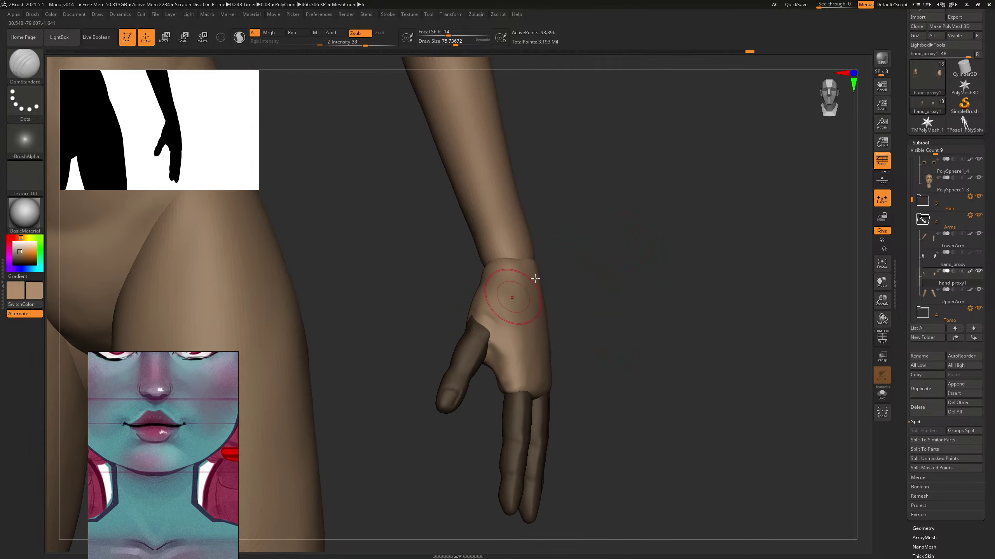
pyautogui.moveTo(556, 286); pyautogui.dragTo(515, 269, button='right')
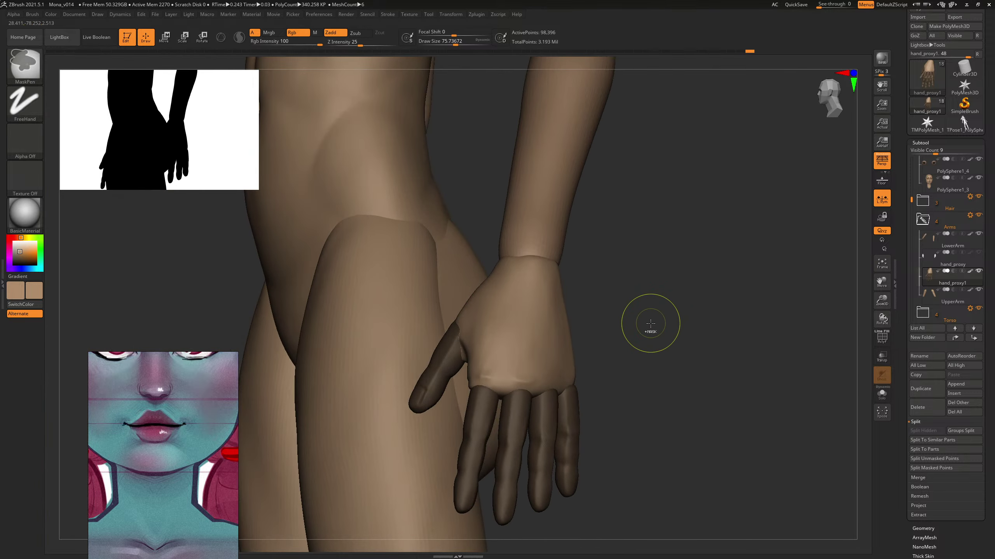
pyautogui.moveTo(646, 329); pyautogui.dragTo(546, 374)
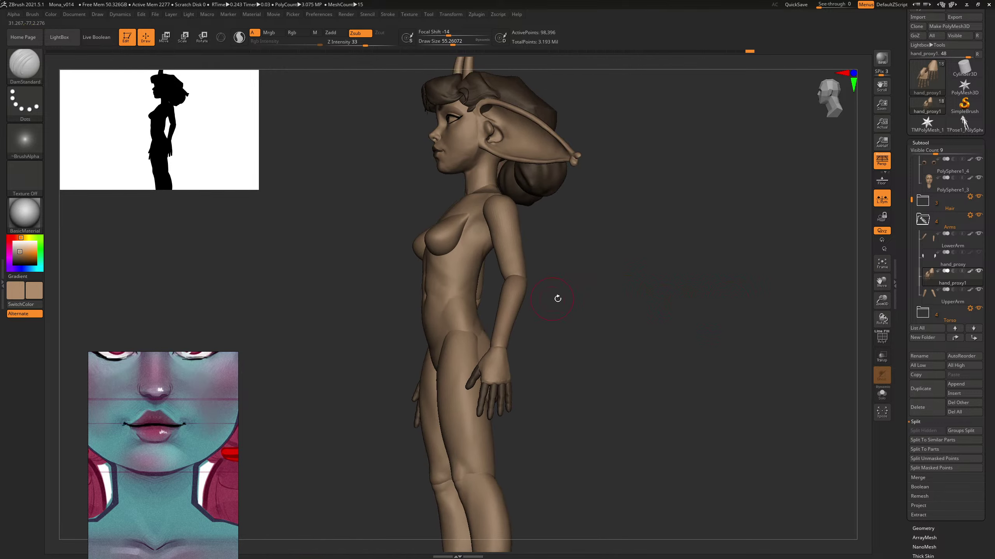
pyautogui.moveTo(557, 295); pyautogui.dragTo(645, 390)
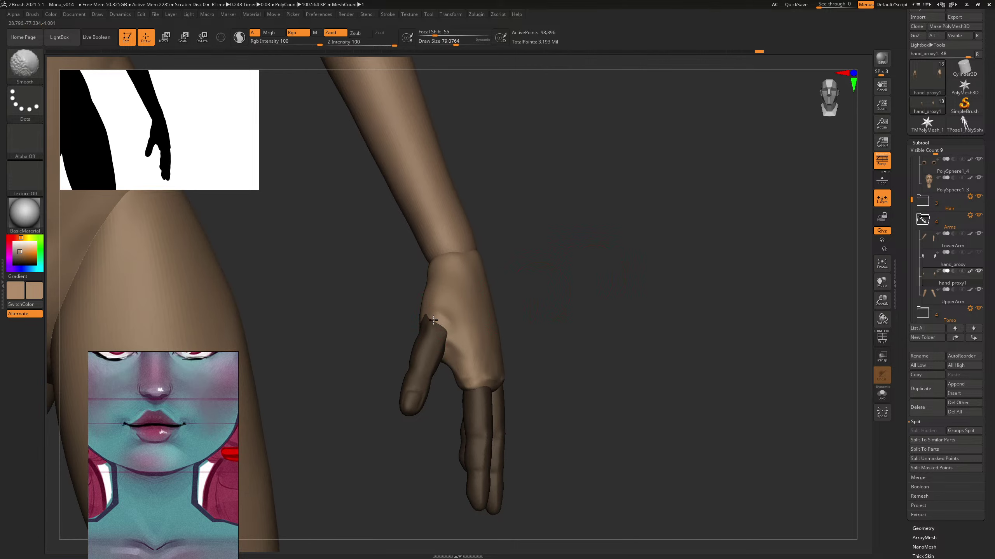
pyautogui.moveTo(623, 267); pyautogui.dragTo(590, 283)
# Step: Add volume at the thumb base with ClayBuildup at a draw size of about 26, setting the Z Intensity to 6
pyautogui.press('b')
pyautogui.moveTo(599, 242); pyautogui.dragTo(540, 220)
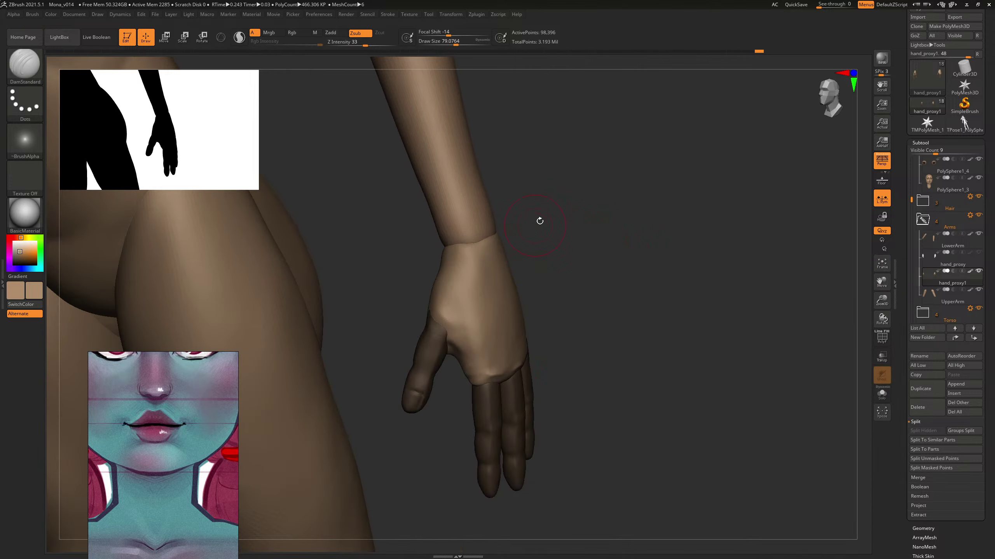
pyautogui.press('b')
pyautogui.press('c')
pyautogui.press('b')
pyautogui.press('s')
pyautogui.moveTo(467, 286); pyautogui.dragTo(462, 286)
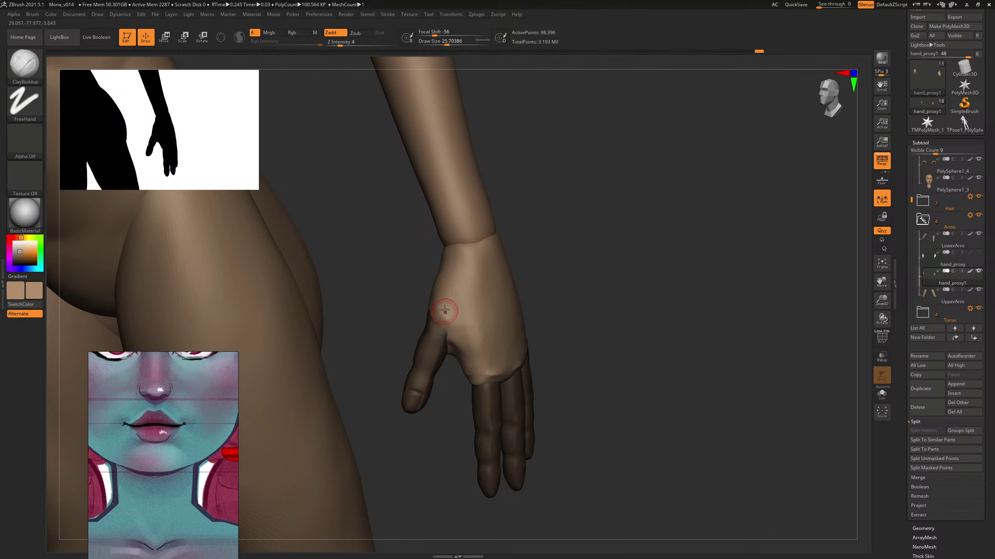
pyautogui.moveTo(351, 52); pyautogui.dragTo(357, 55)
pyautogui.moveTo(535, 234); pyautogui.dragTo(551, 200)
pyautogui.press(']')
pyautogui.press(']')
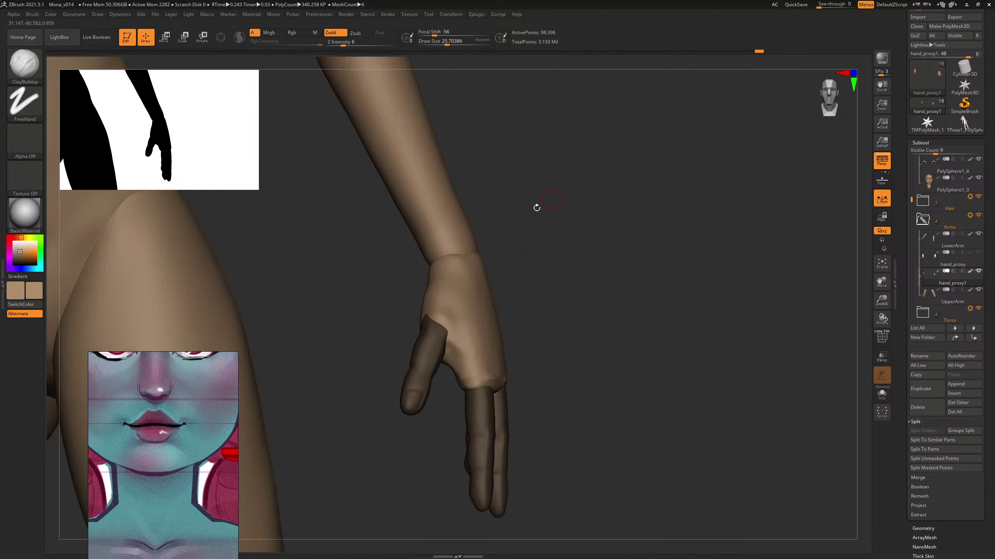
# Step: Build up the area between wrist and thumb at a draw size of about 79, and smooth the palm at about 53
pyautogui.press('s')
pyautogui.moveTo(447, 300); pyautogui.dragTo(450, 300)
pyautogui.moveTo(505, 247); pyautogui.dragTo(531, 249)
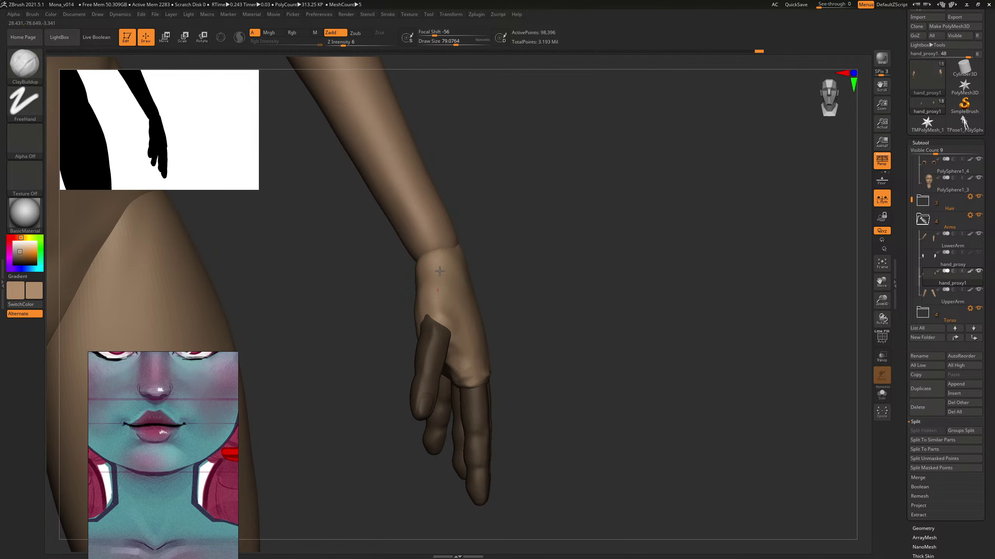
pyautogui.moveTo(493, 263); pyautogui.dragTo(511, 270)
pyautogui.moveTo(526, 315)
pyautogui.mouseDown()
pyautogui.moveTo(535, 322)
pyautogui.moveTo(489, 347)
pyautogui.mouseUp()
pyautogui.moveTo(533, 289)
pyautogui.mouseDown()
pyautogui.moveTo(555, 223)
pyautogui.moveTo(544, 222)
pyautogui.mouseUp()
pyautogui.press('shift')
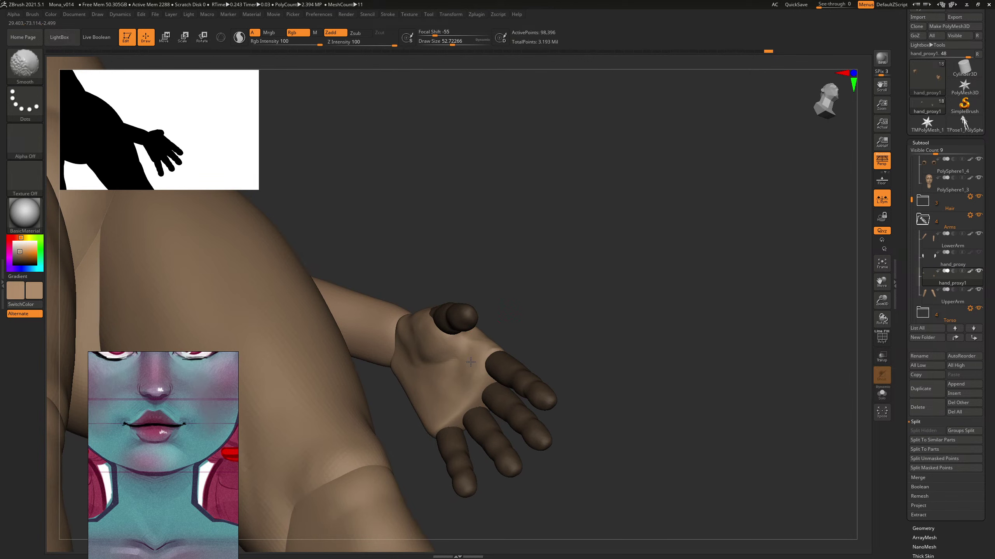
pyautogui.moveTo(515, 251); pyautogui.dragTo(450, 326)
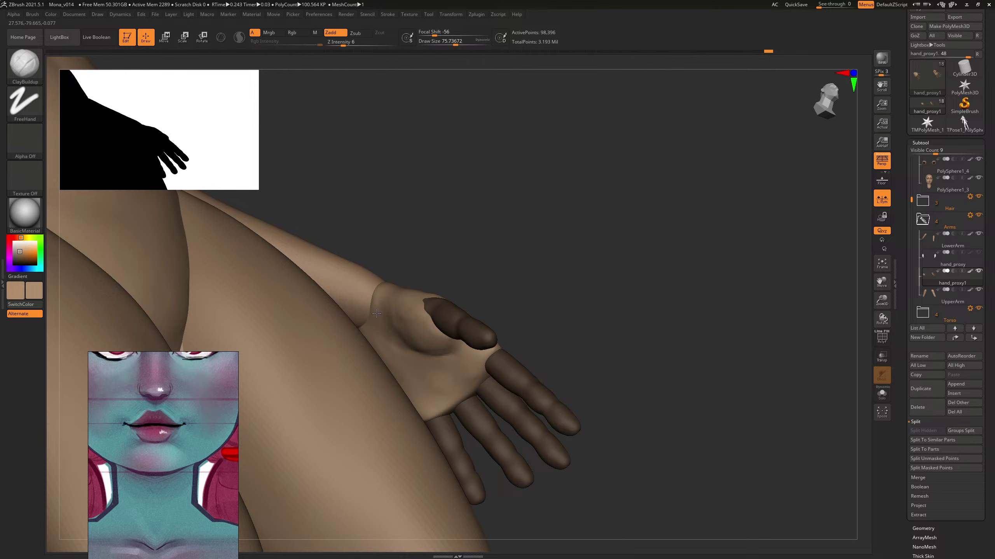
# Step: Save the project over the existing Mona_v014.ZPR file in the Blockout folder
pyautogui.moveTo(492, 212); pyautogui.dragTo(560, 291)
pyautogui.keyDown('alt'); pyautogui.moveTo(520, 284); pyautogui.dragTo(575, 283); pyautogui.keyUp('alt')
pyautogui.moveTo(603, 280); pyautogui.dragTo(576, 279)
pyautogui.keyDown('alt'); pyautogui.moveTo(576, 279); pyautogui.dragTo(720, 420); pyautogui.keyUp('alt')
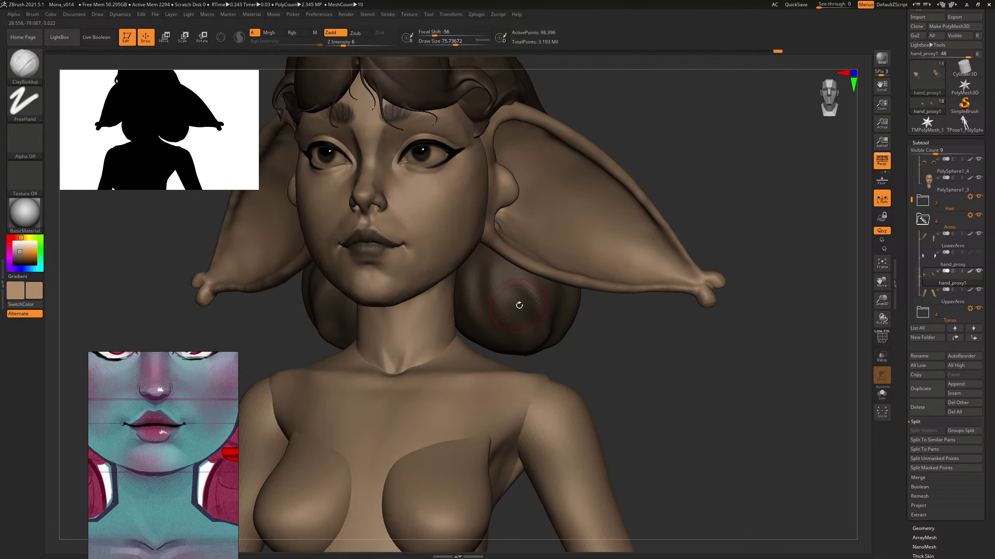
pyautogui.moveTo(673, 347); pyautogui.dragTo(660, 344)
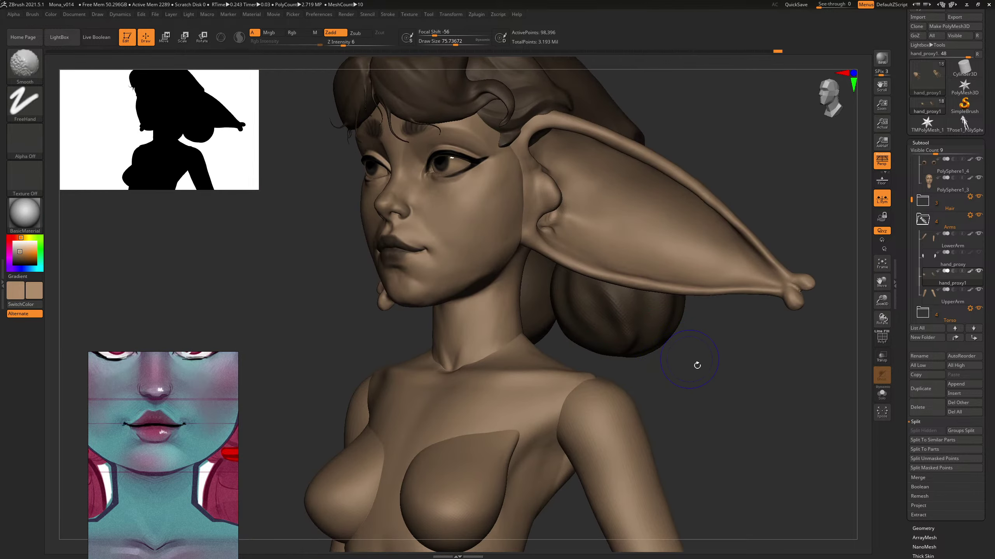
pyautogui.moveTo(716, 382); pyautogui.dragTo(674, 101)
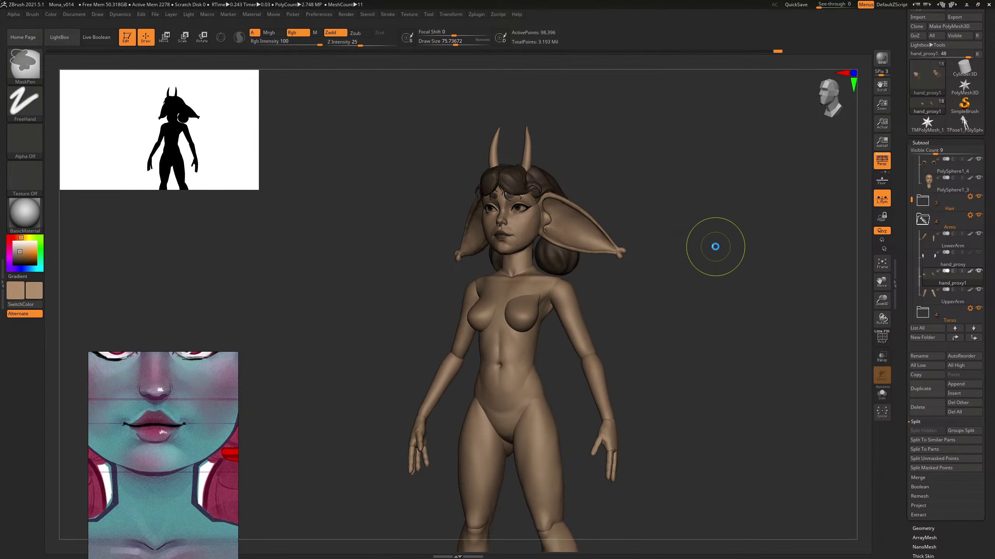
pyautogui.hotkey('ctrl', 's')
pyautogui.click(722, 363)
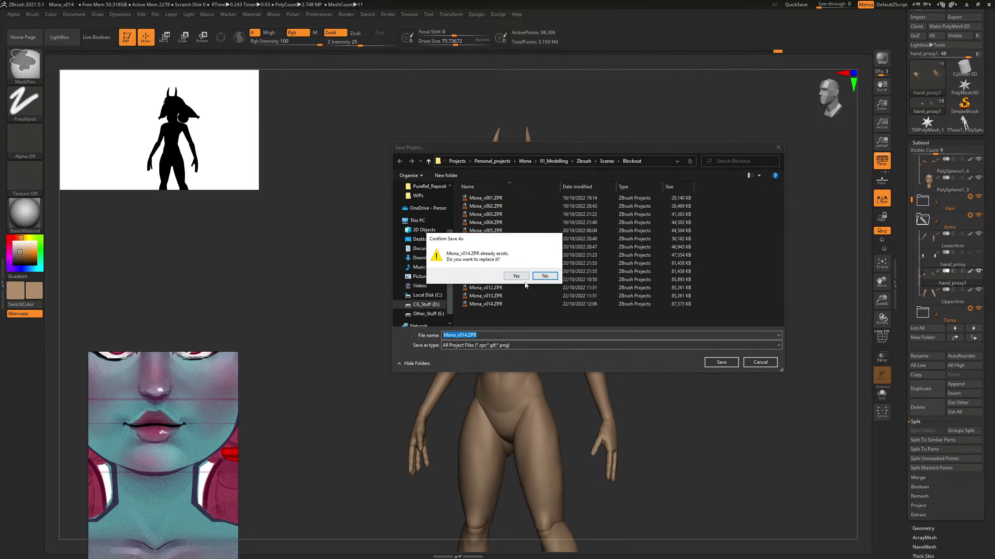
pyautogui.click(563, 278)
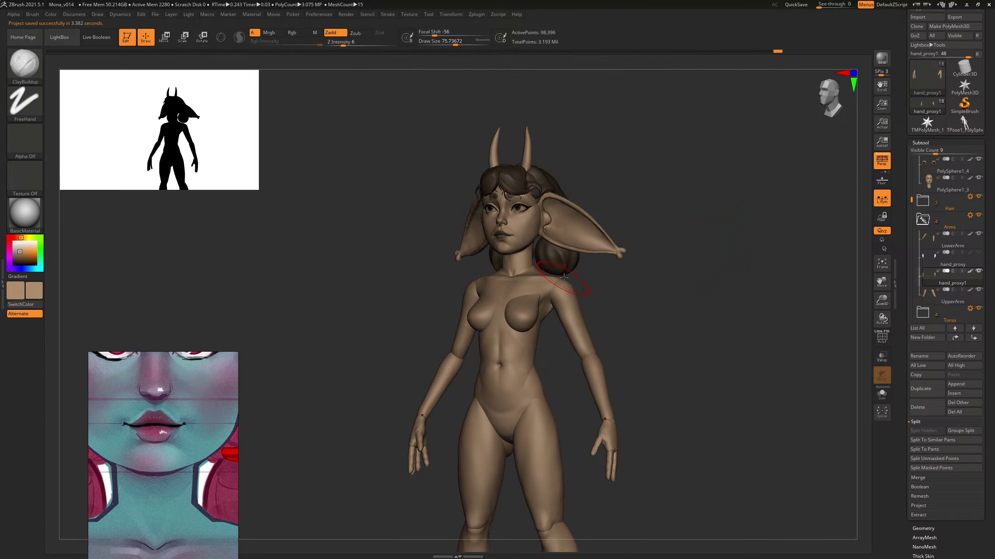
# Step: Examine the whole character from the front, back and below, and check the face and hands up close
pyautogui.keyDown('shift'); pyautogui.moveTo(586, 161); pyautogui.dragTo(672, 366); pyautogui.keyUp('shift')
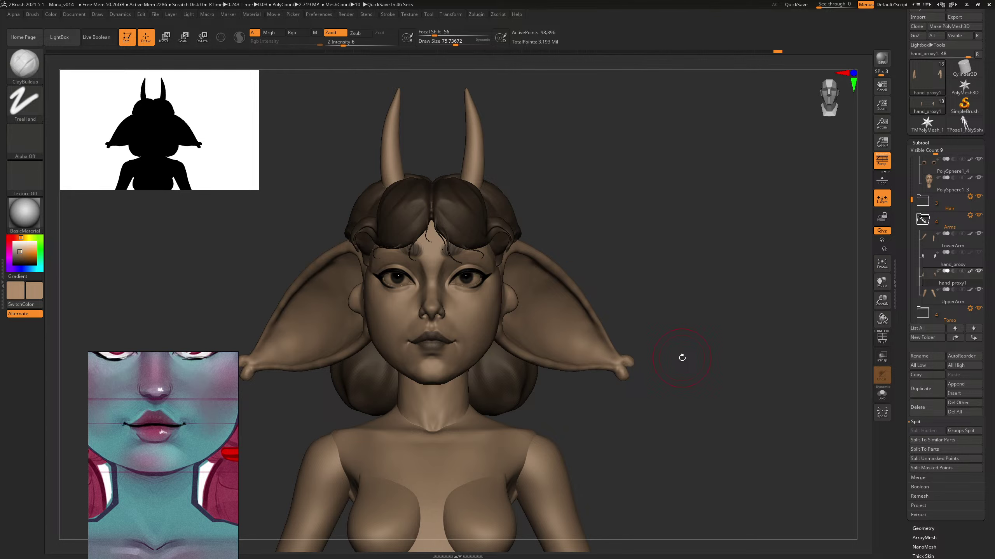
pyautogui.moveTo(665, 270); pyautogui.dragTo(549, 2)
pyautogui.press('f')
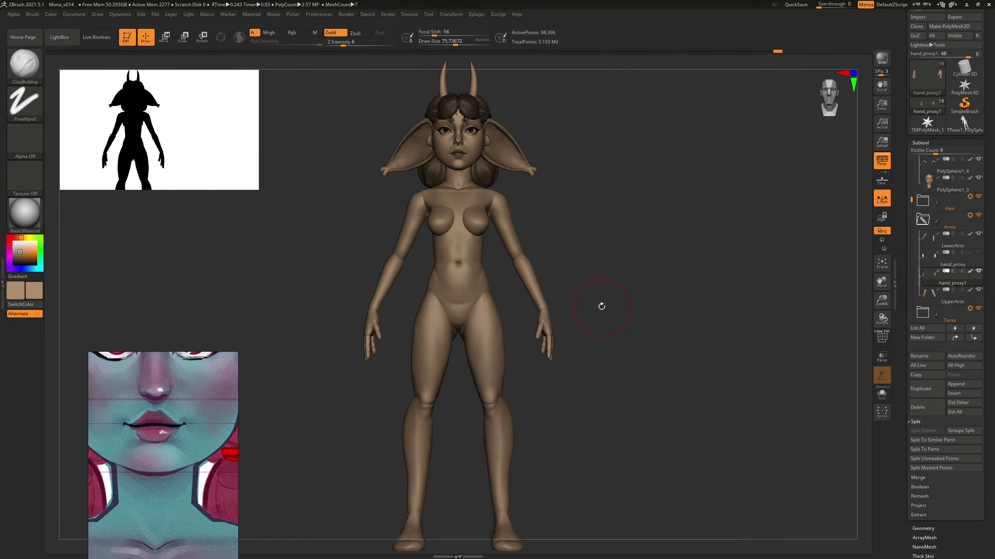
pyautogui.moveTo(643, 295); pyautogui.dragTo(641, 300)
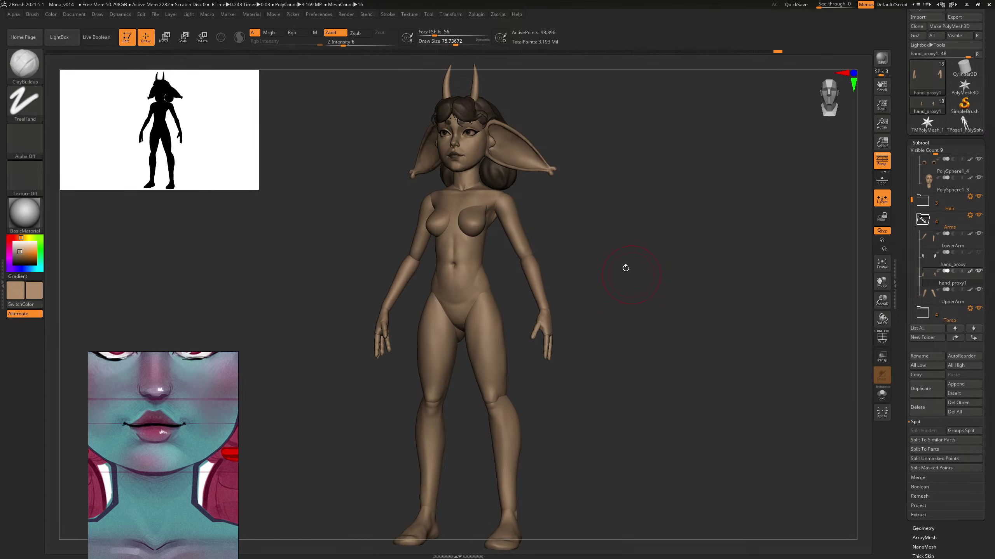
pyautogui.moveTo(639, 237); pyautogui.dragTo(662, 243)
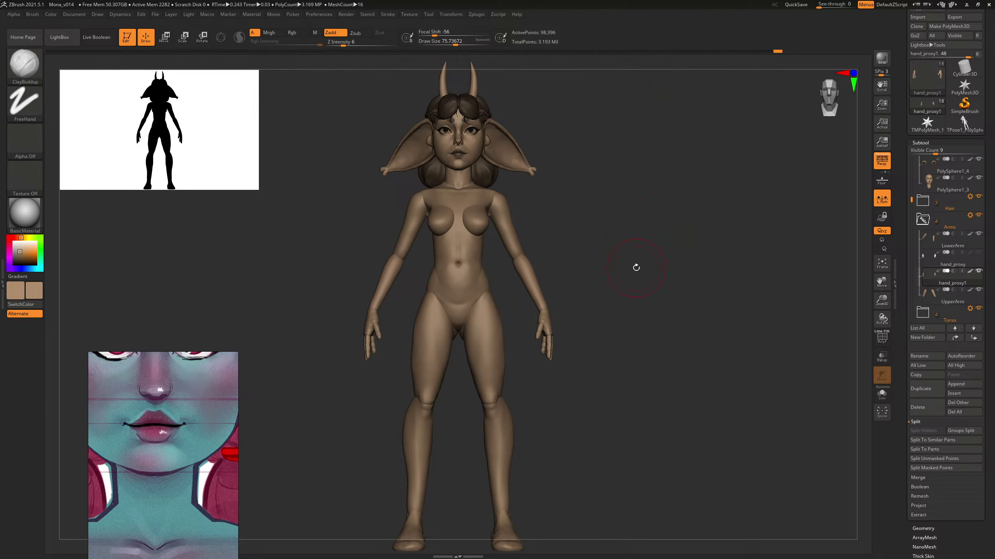
pyautogui.moveTo(635, 270)
pyautogui.mouseDown()
pyautogui.moveTo(650, 271)
pyautogui.moveTo(698, 228)
pyautogui.mouseUp()
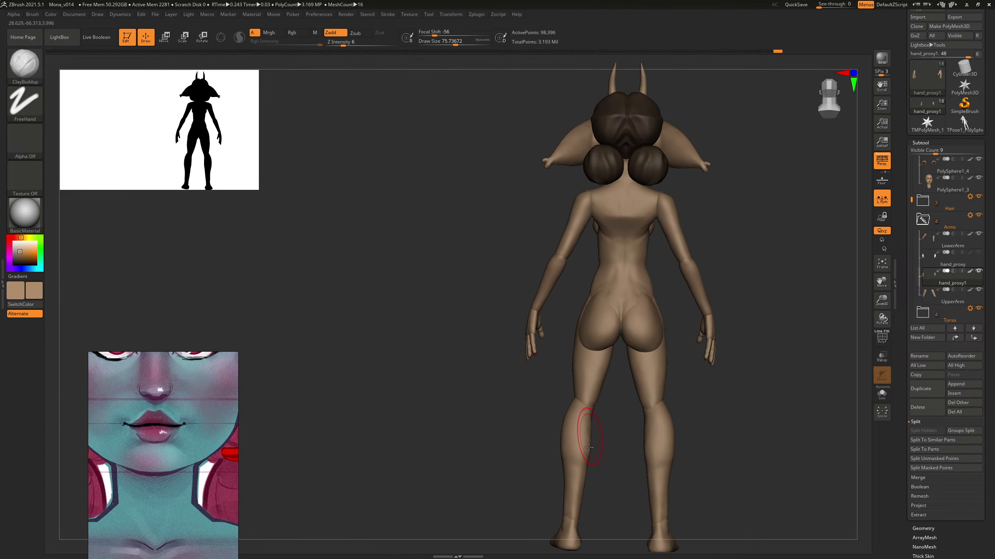
pyautogui.moveTo(824, 263); pyautogui.dragTo(644, 245)
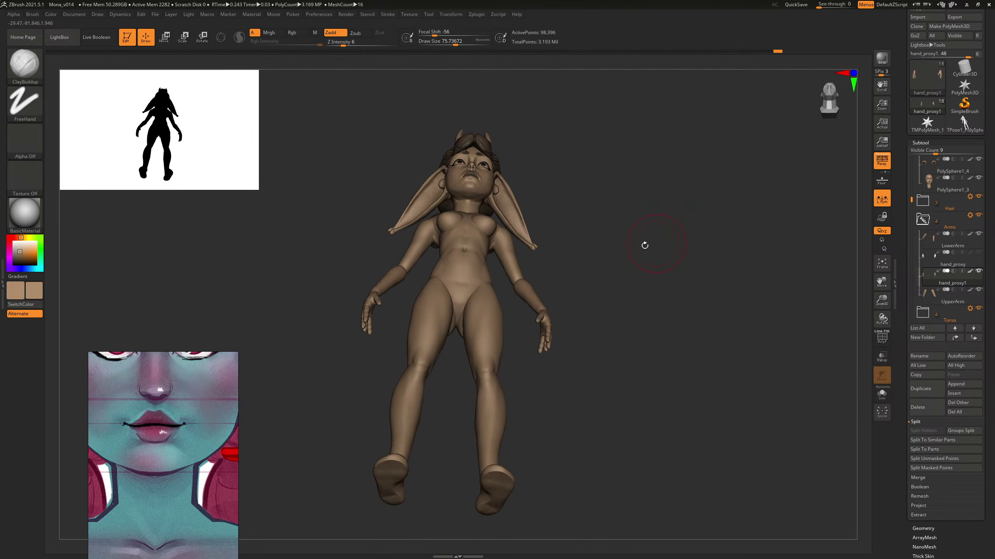
pyautogui.moveTo(590, 195)
pyautogui.mouseDown()
pyautogui.moveTo(590, 245)
pyautogui.moveTo(608, 139)
pyautogui.moveTo(664, 278)
pyautogui.moveTo(638, 277)
pyautogui.moveTo(705, 269)
pyautogui.moveTo(674, 275)
pyautogui.moveTo(741, 186)
pyautogui.moveTo(739, 318)
pyautogui.mouseUp()
pyautogui.moveTo(751, 195); pyautogui.dragTo(763, 195)
pyautogui.press('f')
pyautogui.press('f')
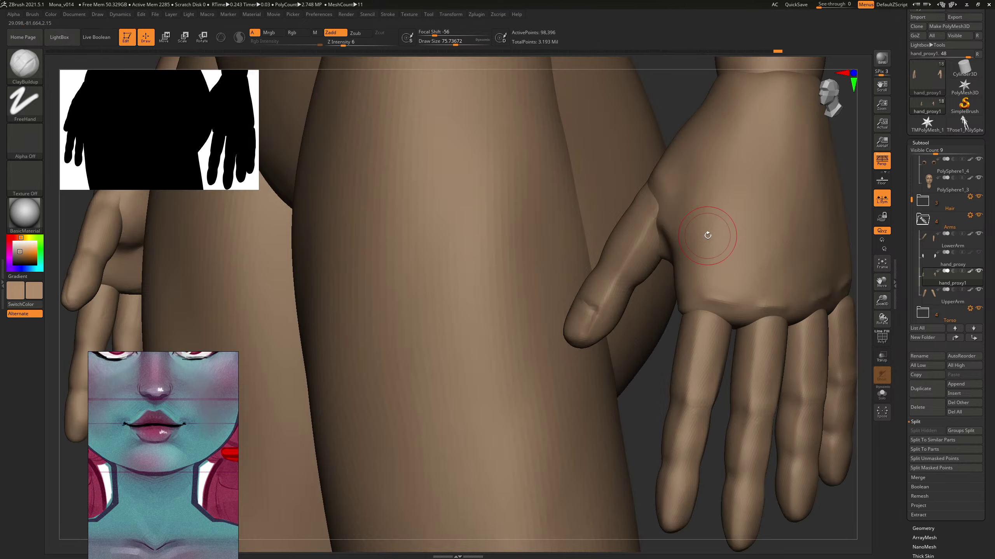
pyautogui.moveTo(680, 235)
pyautogui.mouseDown()
pyautogui.moveTo(646, 238)
pyautogui.moveTo(656, 229)
pyautogui.moveTo(651, 240)
pyautogui.mouseUp()
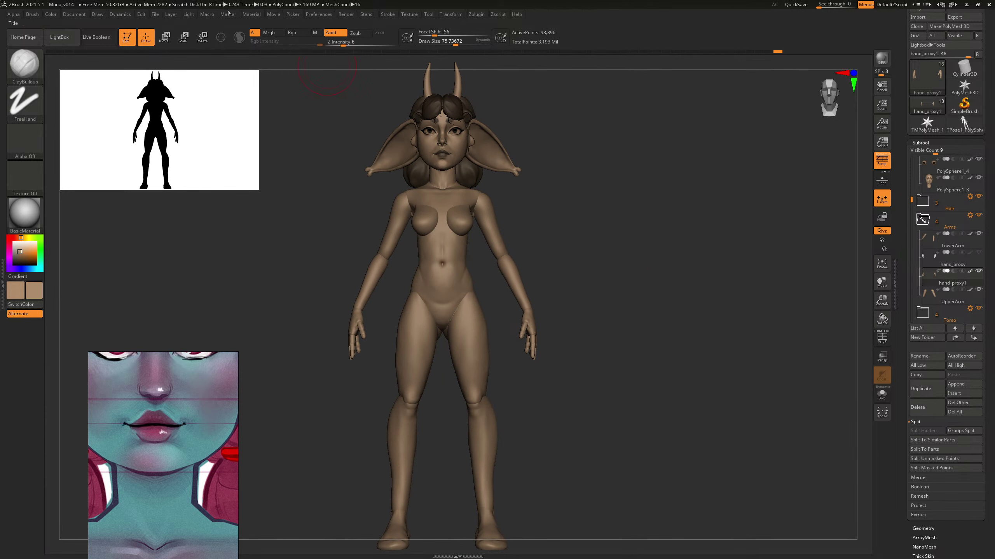
pyautogui.press('r')
pyautogui.moveTo(531, 311); pyautogui.dragTo(549, 349)
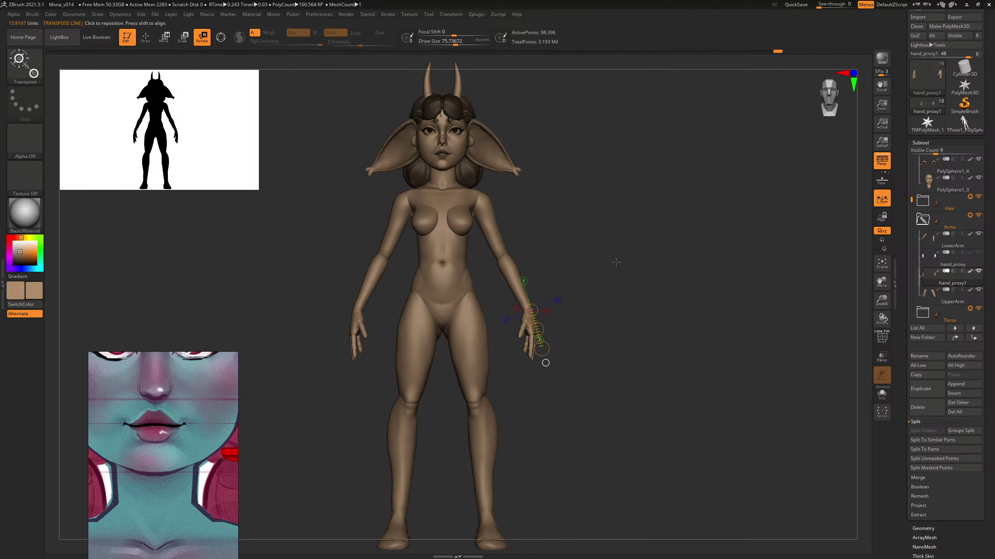
pyautogui.press('q')
pyautogui.moveTo(614, 262); pyautogui.dragTo(617, 358)
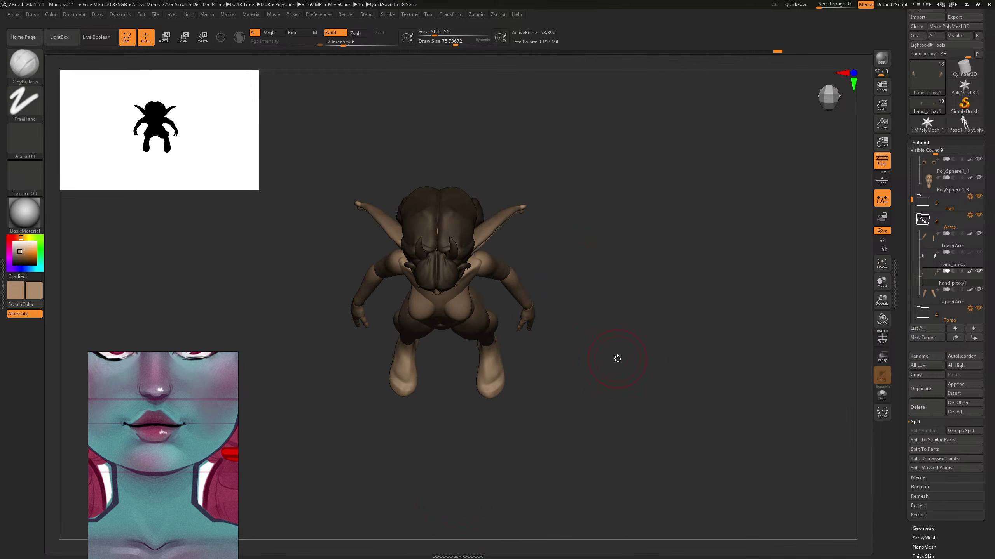
pyautogui.moveTo(597, 338); pyautogui.dragTo(758, 272)
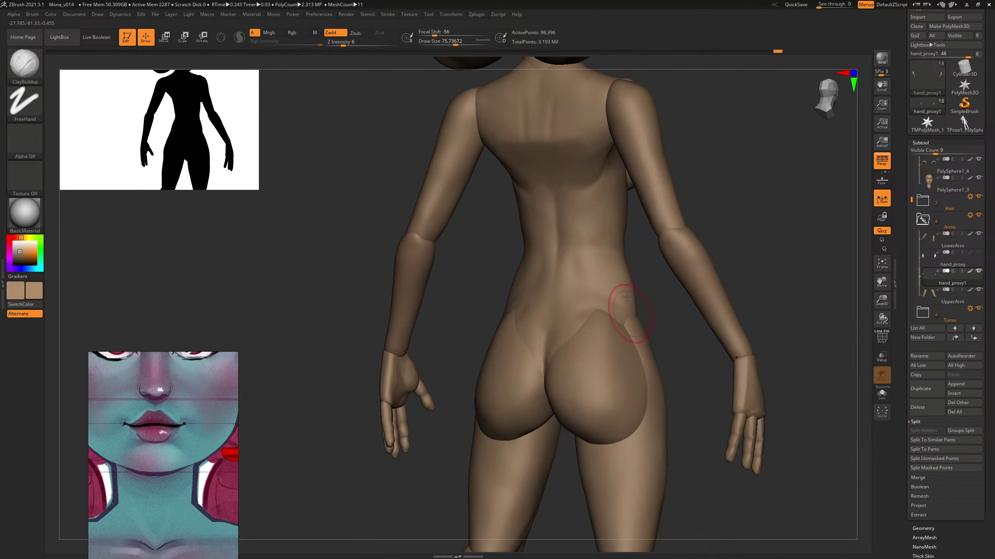
# Step: Select the torso, undo the trial ClayBuildup stroke on its back, and set the brush's Z Intensity to 1
pyautogui.press('s')
pyautogui.keyDown('alt'); pyautogui.click(585, 230); pyautogui.keyUp('alt')
pyautogui.moveTo(588, 245)
pyautogui.mouseDown()
pyautogui.moveTo(581, 231)
pyautogui.moveTo(592, 223)
pyautogui.mouseUp()
pyautogui.hotkey('ctrl', 'z')
pyautogui.click(339, 51)
pyautogui.write('3')
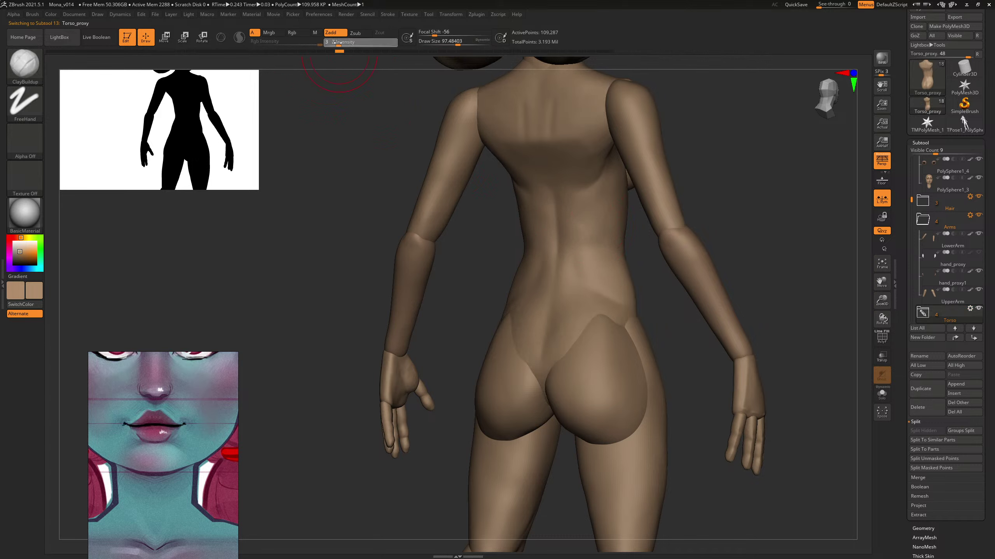
pyautogui.moveTo(335, 42); pyautogui.dragTo(333, 42)
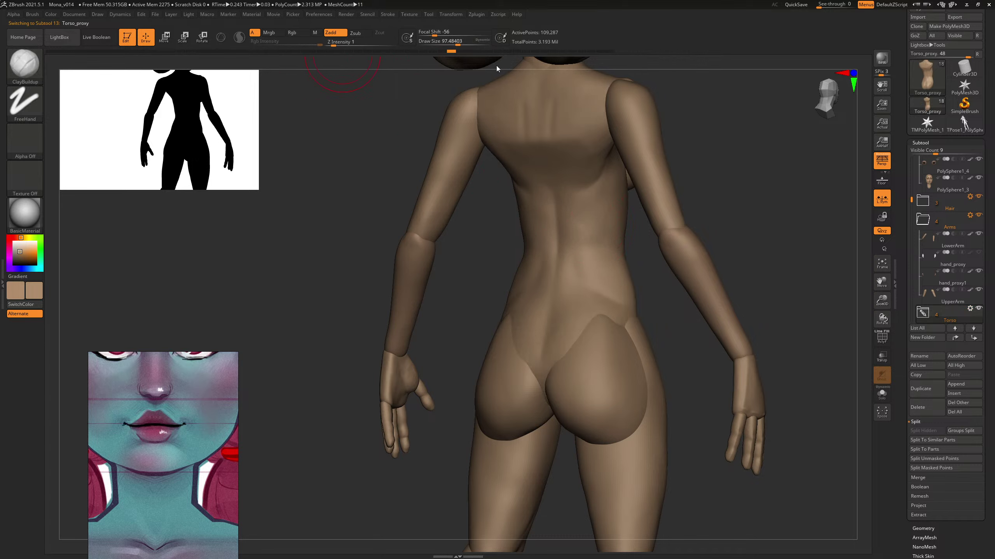
# Step: Softly build up the lower back beside the spine with ClayBuildup, varying the draw size between about 43 and 94
pyautogui.moveTo(497, 66); pyautogui.dragTo(678, 70)
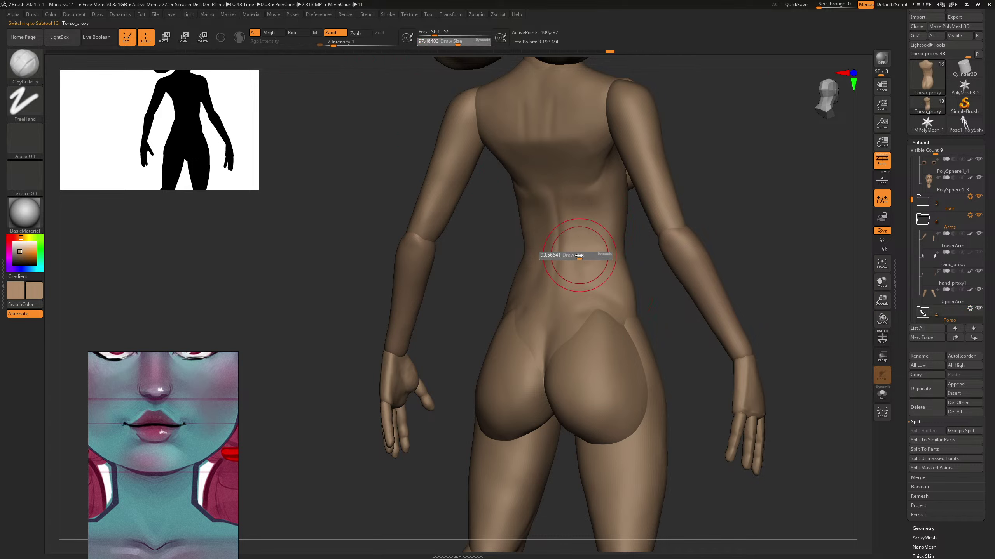
pyautogui.press('ctrl')
pyautogui.moveTo(571, 223); pyautogui.dragTo(581, 214)
pyautogui.moveTo(648, 206)
pyautogui.keyDown('shift'); pyautogui.mouseDown()
pyautogui.moveTo(601, 197)
pyautogui.moveTo(594, 206)
pyautogui.mouseUp(); pyautogui.keyUp('shift')
pyautogui.press('s')
pyautogui.moveTo(594, 206); pyautogui.dragTo(577, 254, button='right')
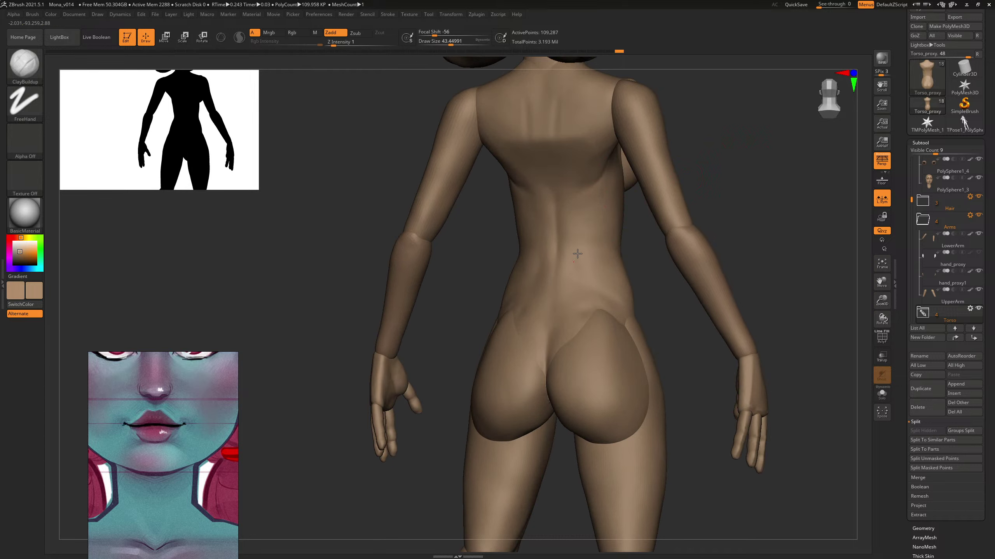
pyautogui.moveTo(635, 243); pyautogui.dragTo(603, 254, button='right')
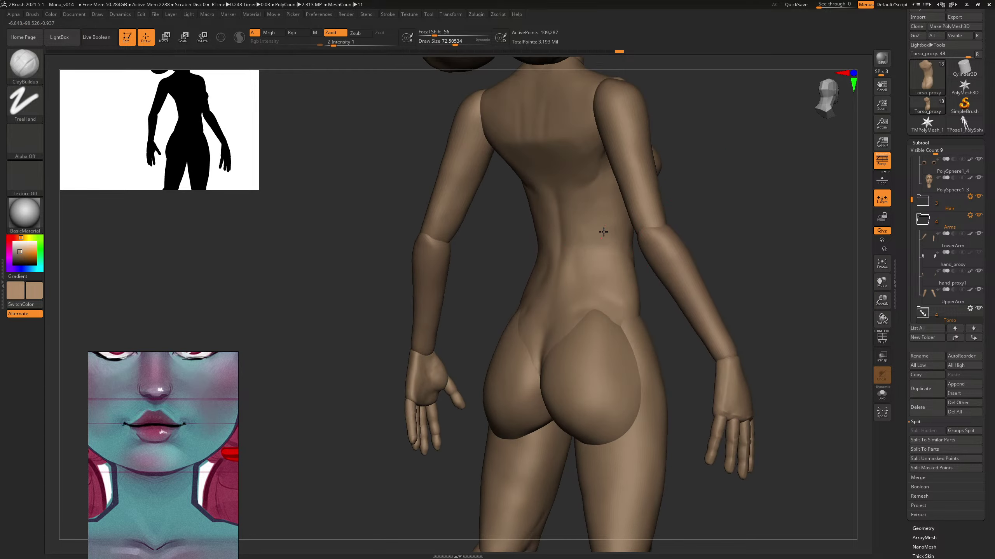
pyautogui.press('ctrl')
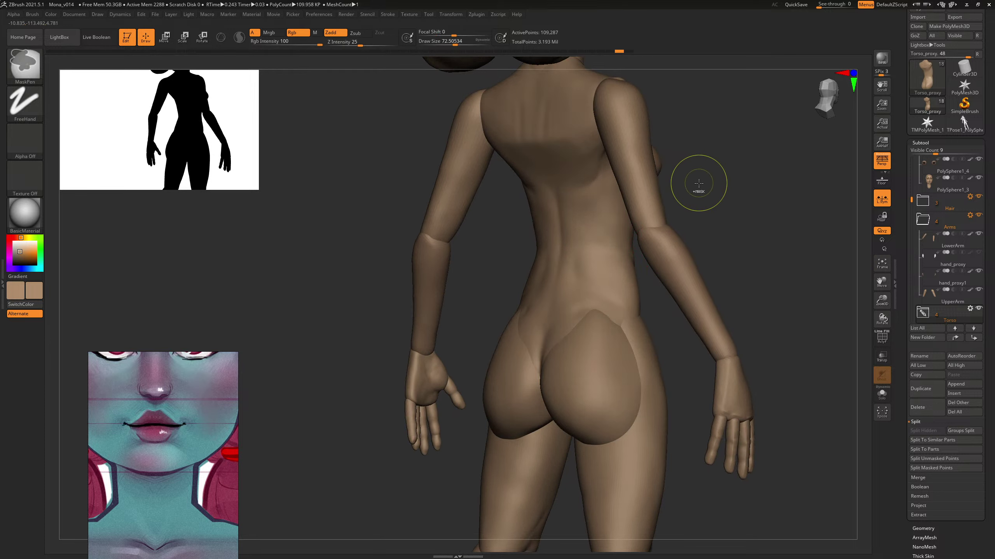
pyautogui.moveTo(695, 186)
pyautogui.mouseDown(button='right')
pyautogui.moveTo(750, 180)
pyautogui.moveTo(726, 171)
pyautogui.moveTo(702, 192)
pyautogui.mouseUp(button='right')
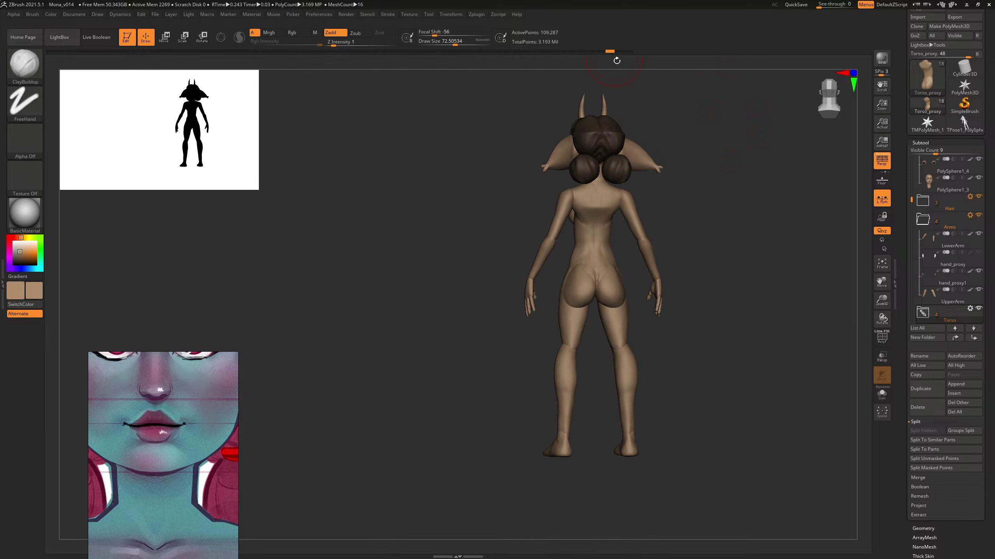
# Step: Save the project in the Blockout folder again, replacing the existing Mona_v014.ZPR
pyautogui.moveTo(621, 84); pyautogui.dragTo(679, 227, button='right')
pyautogui.hotkey('ctrl', 's')
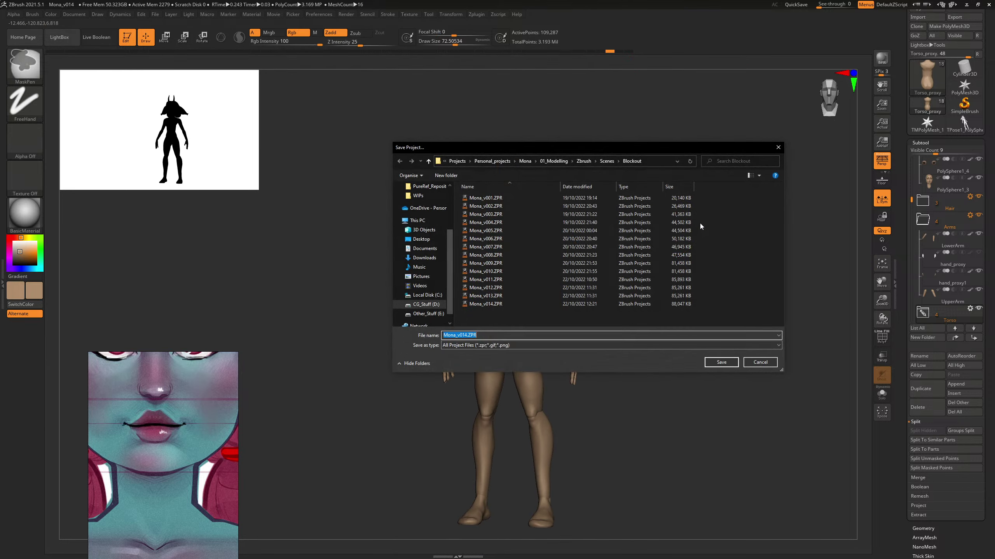
pyautogui.click(723, 362)
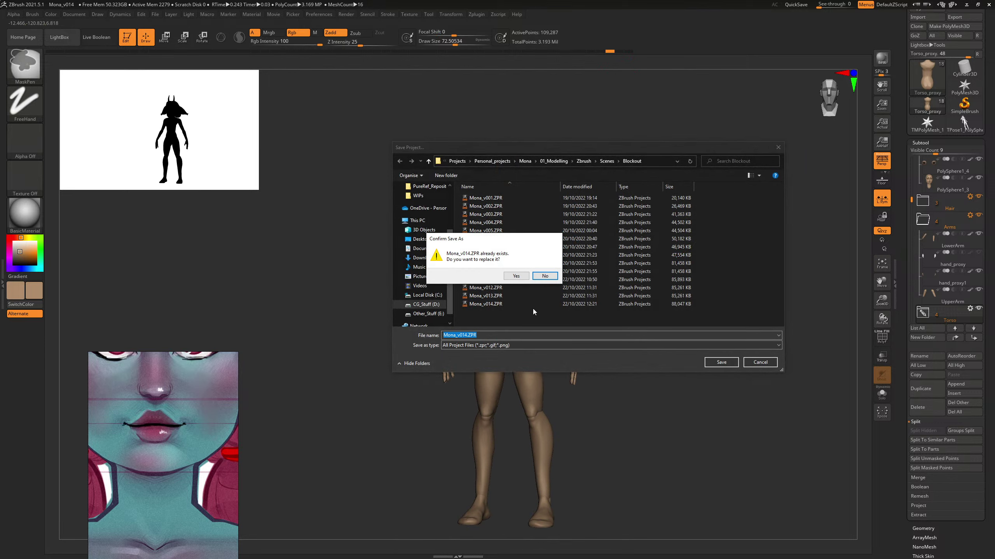
pyautogui.click(517, 278)
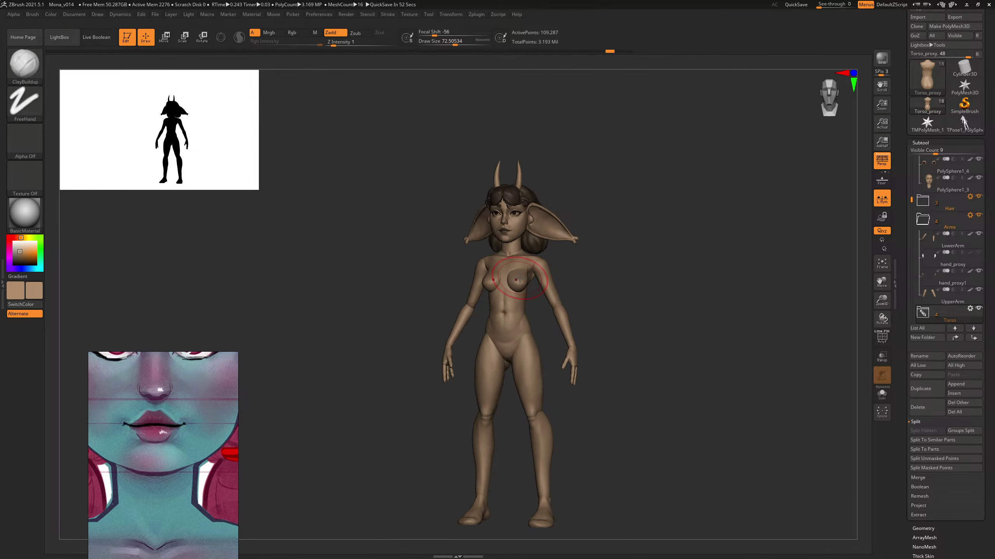
# Step: Examine the character's torso from the front, and check the head and face up close
pyautogui.moveTo(634, 280); pyautogui.dragTo(723, 293)
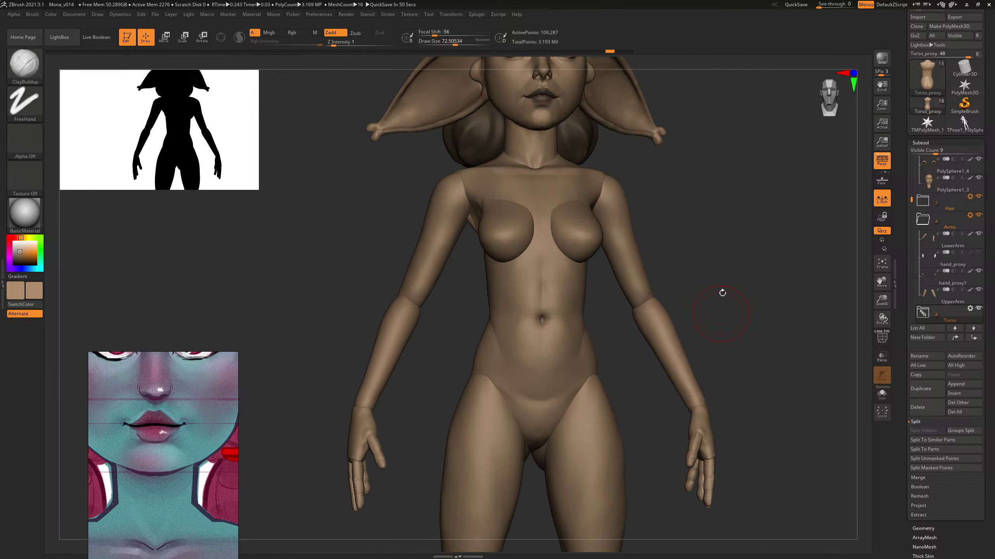
pyautogui.keyDown('alt'); pyautogui.moveTo(723, 293); pyautogui.dragTo(679, 350, button='right'); pyautogui.keyUp('alt')
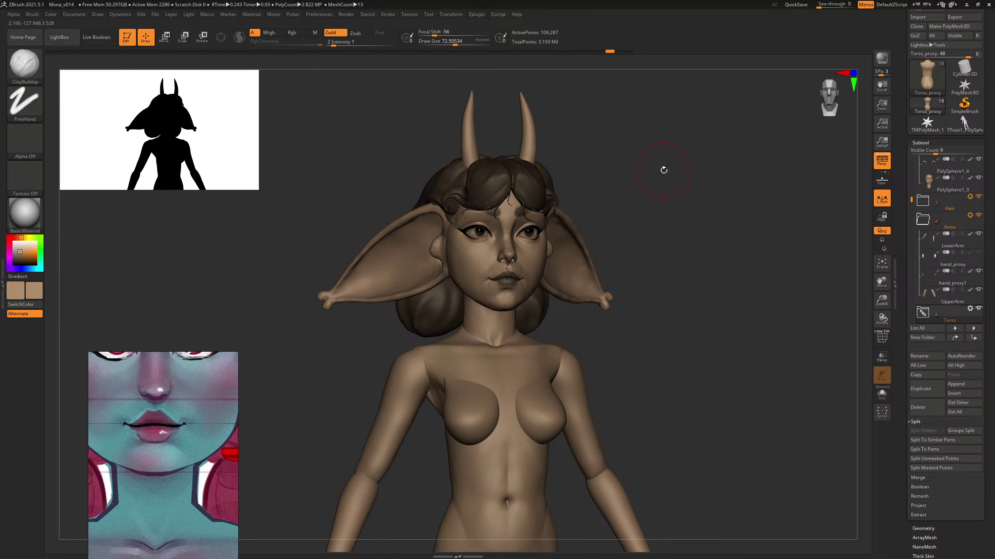
pyautogui.moveTo(661, 169); pyautogui.dragTo(682, 192, button='right')
pyautogui.keyDown('alt'); pyautogui.moveTo(732, 235); pyautogui.dragTo(685, 470, button='right'); pyautogui.keyUp('alt')
pyautogui.moveTo(717, 196); pyautogui.dragTo(733, 194, button='right')
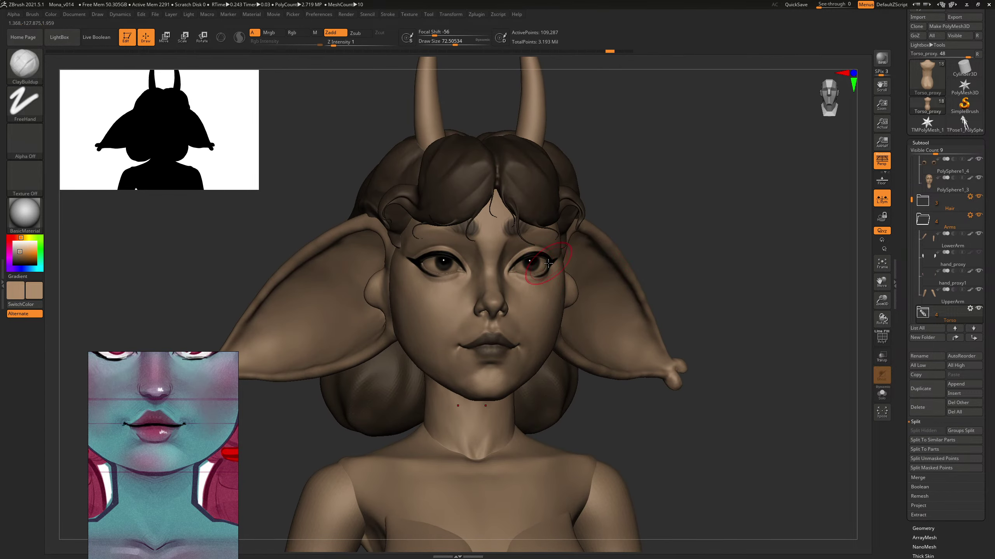